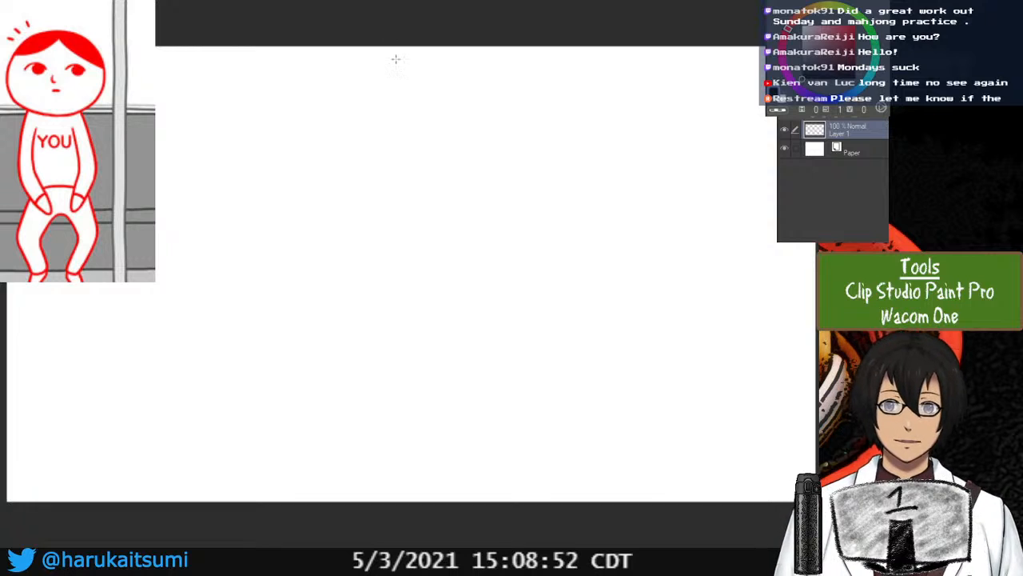
Draw the head as a red ellipse in the upper part of the canvas by outlining an elliptical selection, and clear the selection
drag(272, 88, 422, 221)
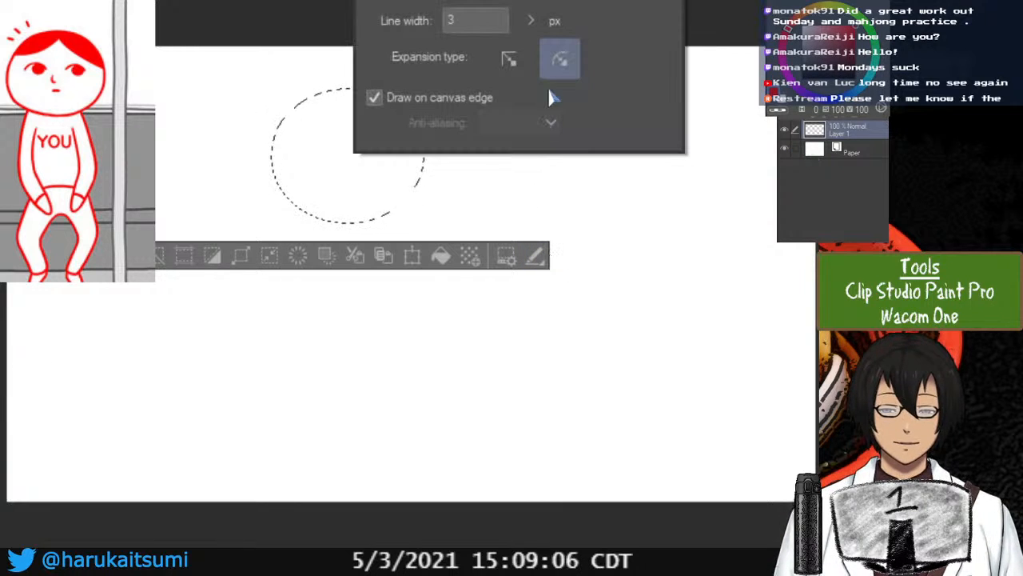
key(Return)
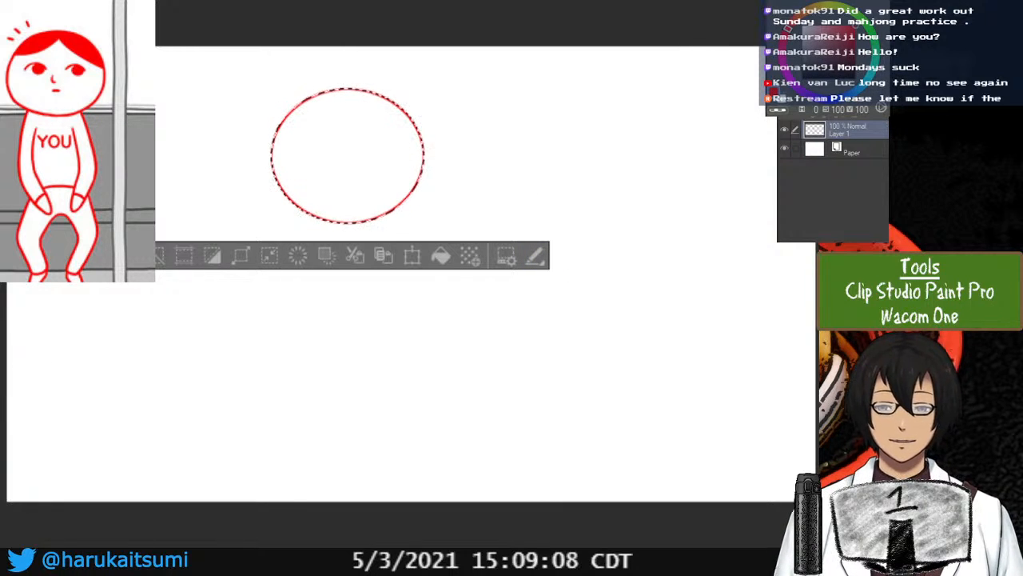
key(ctrl+z)
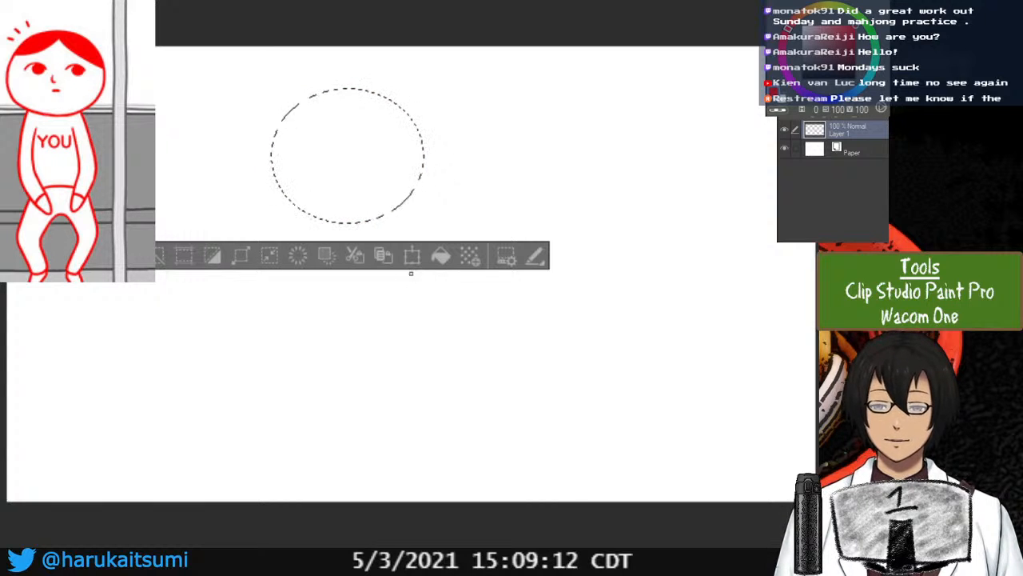
click(537, 254)
click(649, 7)
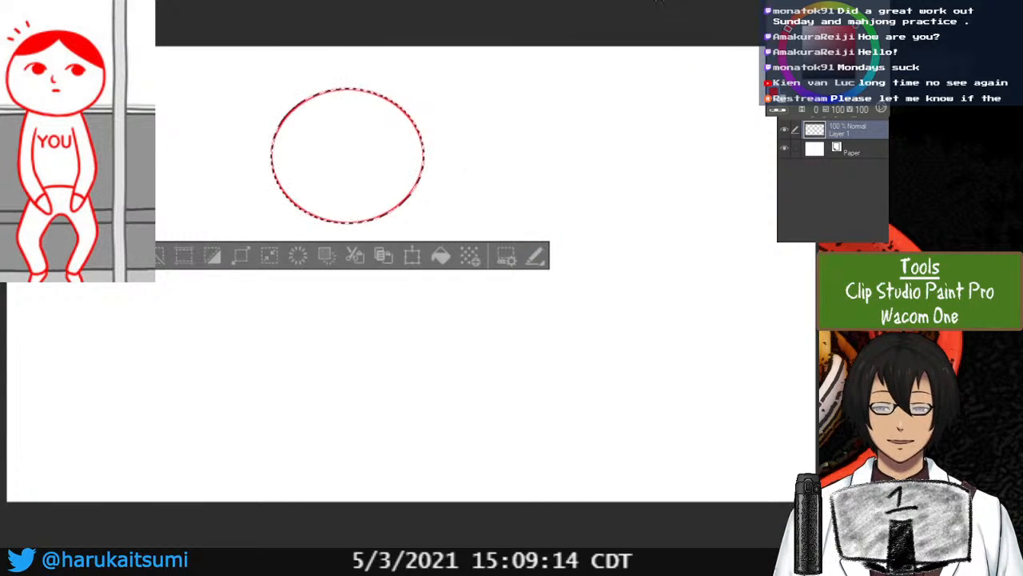
click(456, 124)
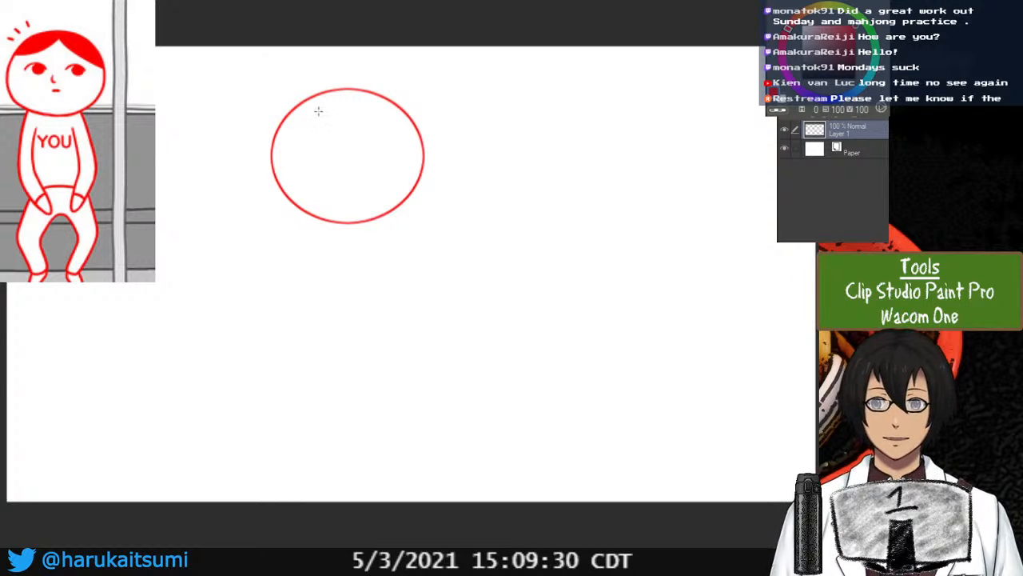
drag(325, 125, 356, 171)
key(ctrl)
key(Escape)
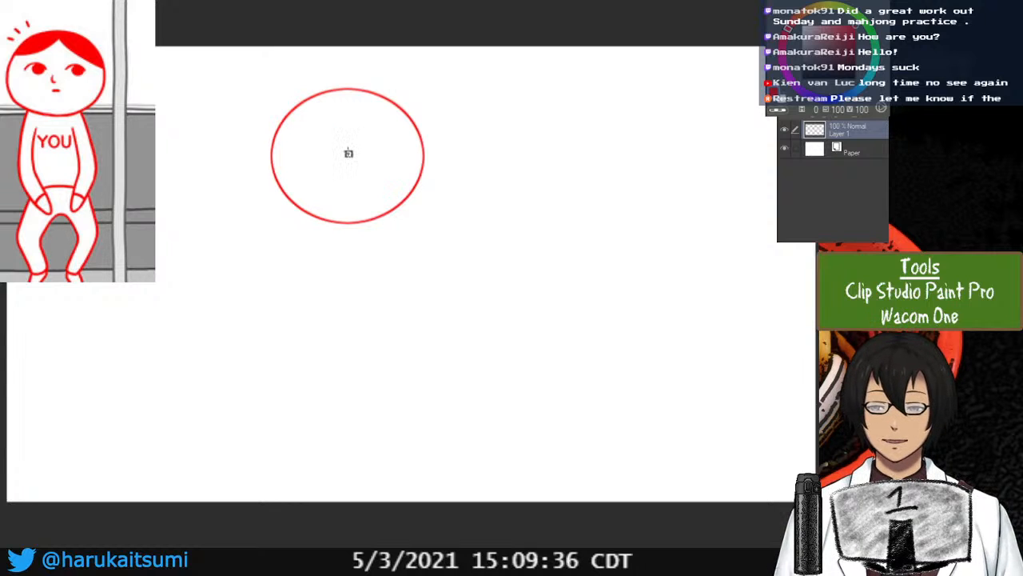
drag(347, 153, 370, 141)
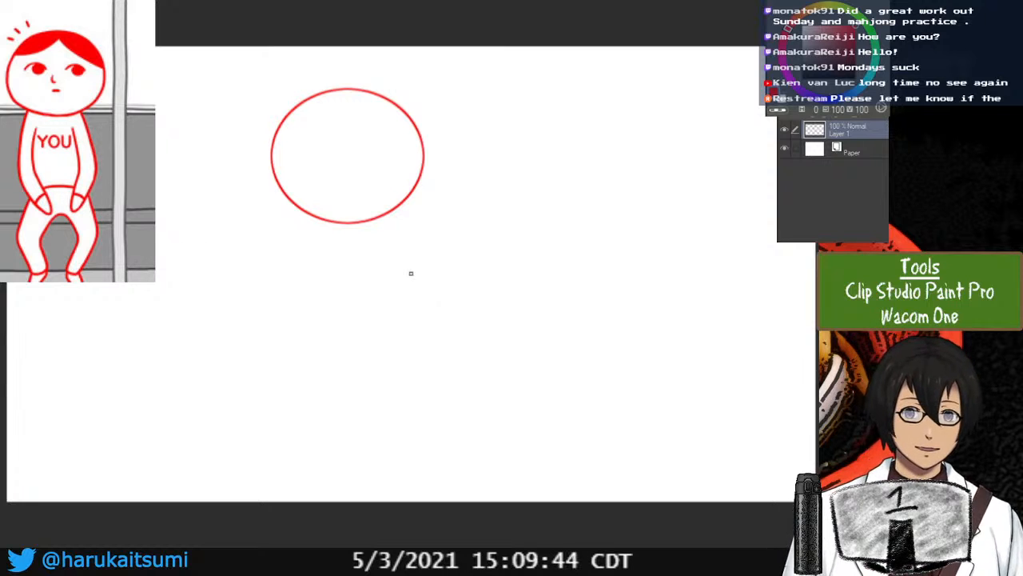
Draw a V-shaped central bang from two curves inside the head ellipse on Layer 1
mouse_move(324, 120)
mouse_down()
mouse_move(361, 178)
mouse_move(349, 164)
mouse_move(360, 120)
mouse_up()
click(327, 146)
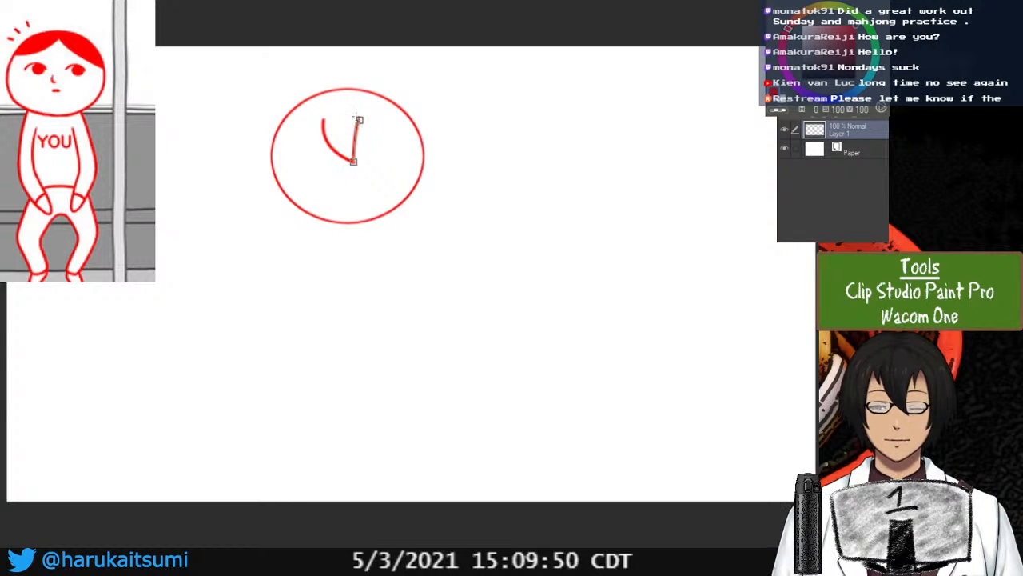
click(366, 138)
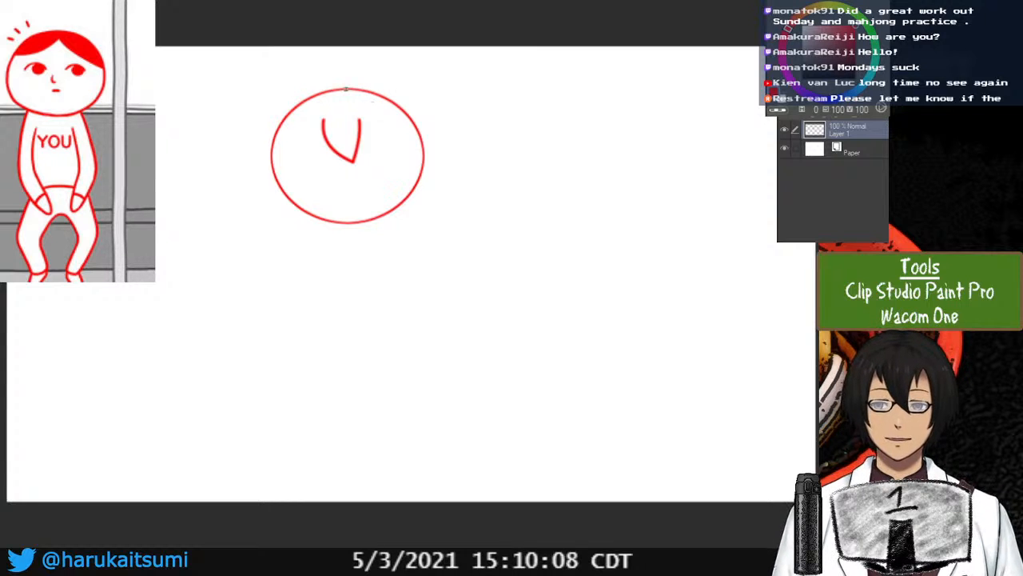
Draw pointed bang strands on both sides of the central V, reaching the head ellipse's edges
drag(323, 122, 304, 151)
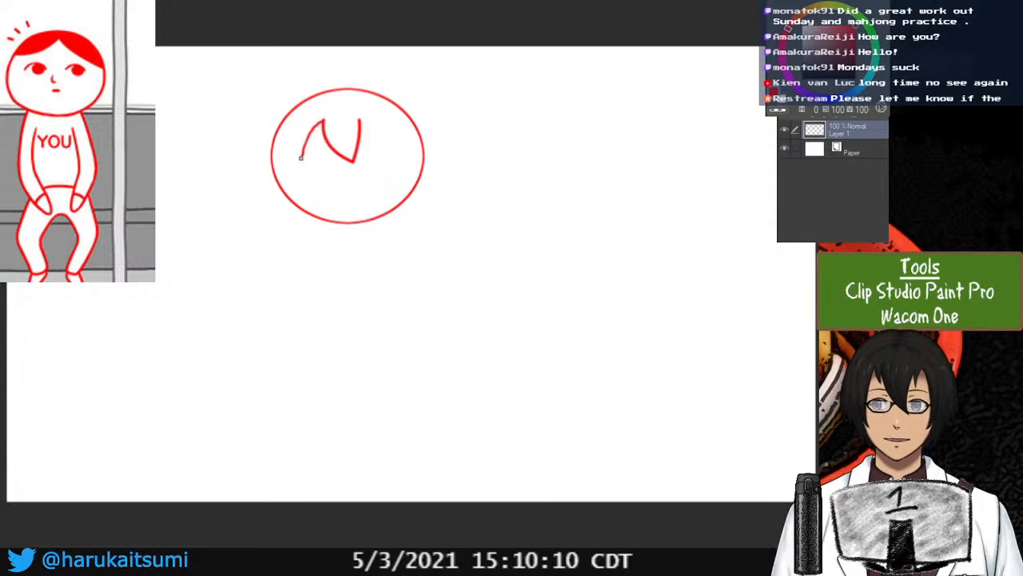
key(ctrl+z)
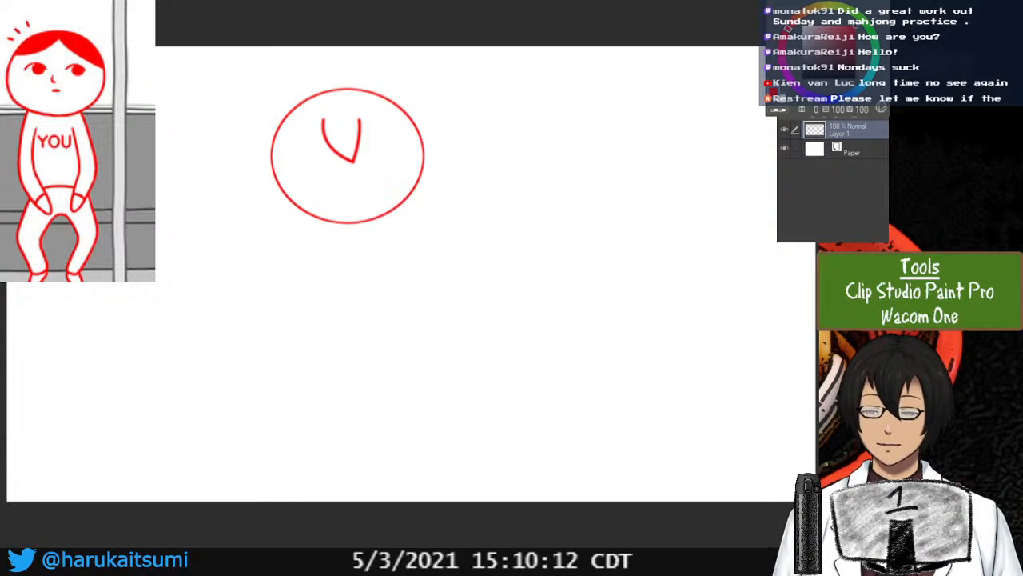
drag(324, 120, 307, 158)
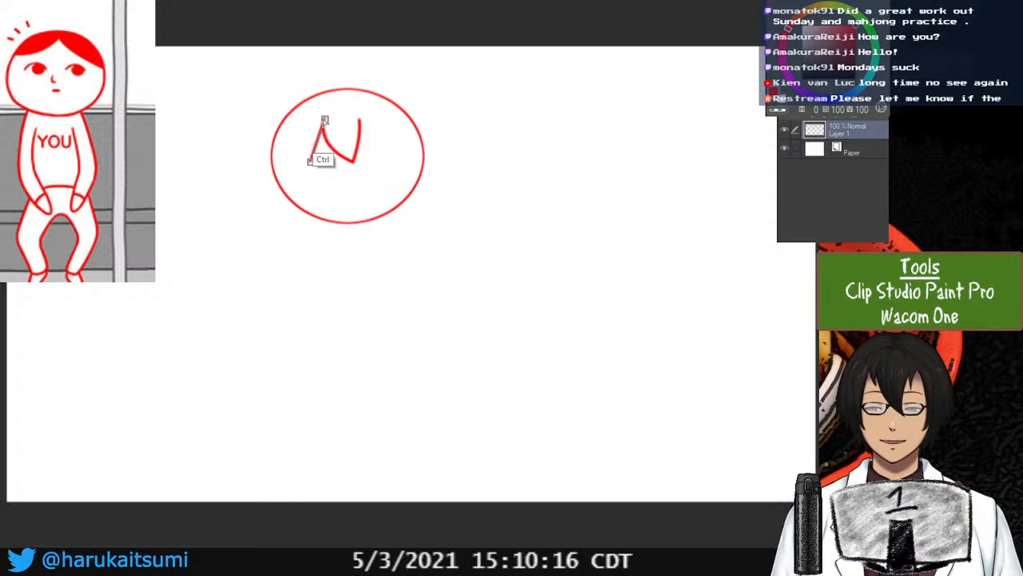
key(ctrl+z)
mouse_move(320, 119)
mouse_down()
mouse_move(308, 148)
mouse_move(323, 119)
mouse_up()
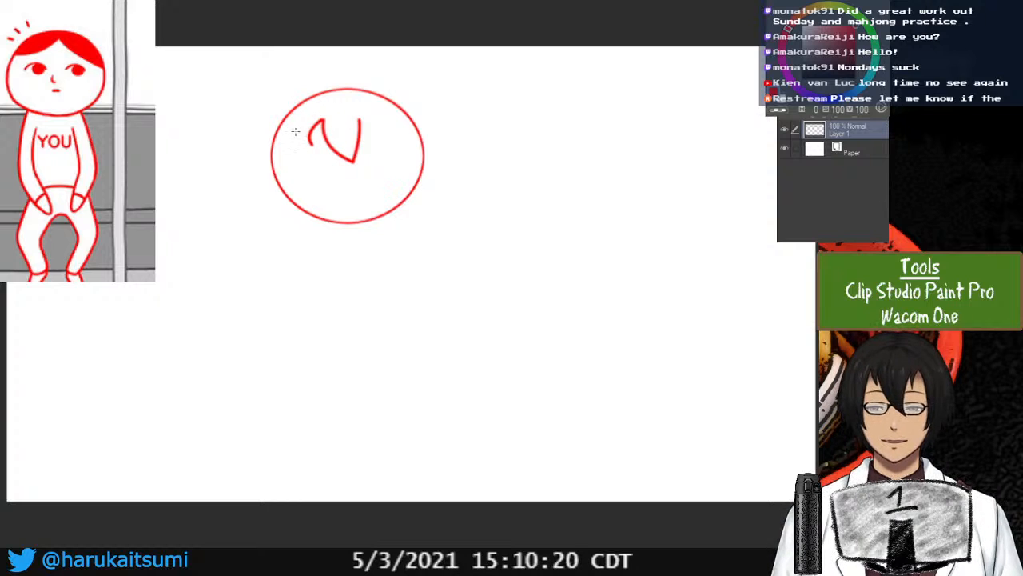
key(ctrl+z)
drag(320, 120, 294, 172)
mouse_move(320, 120)
mouse_down()
mouse_move(291, 172)
mouse_move(279, 144)
mouse_up()
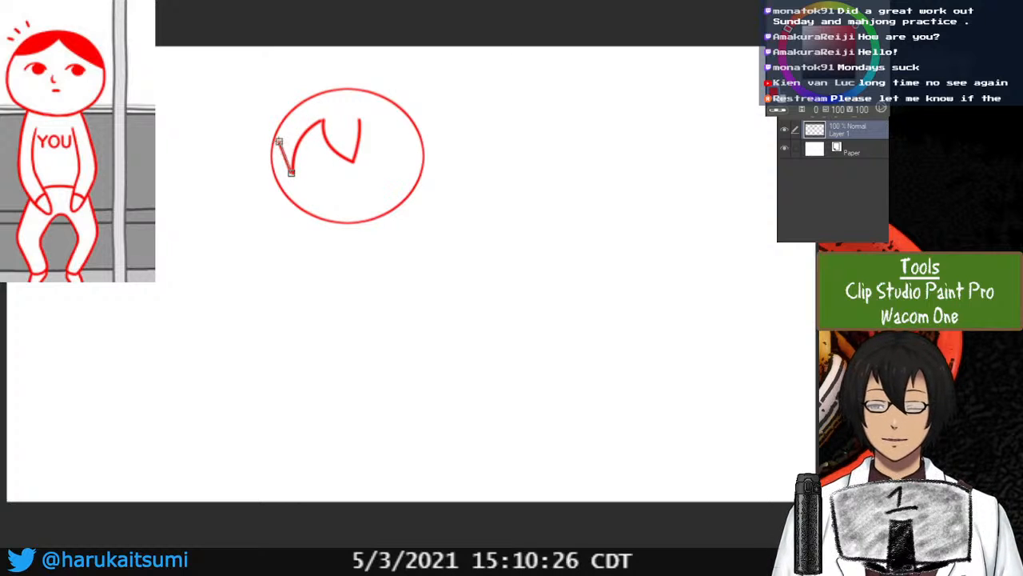
key(ctrl+z)
drag(361, 120, 389, 157)
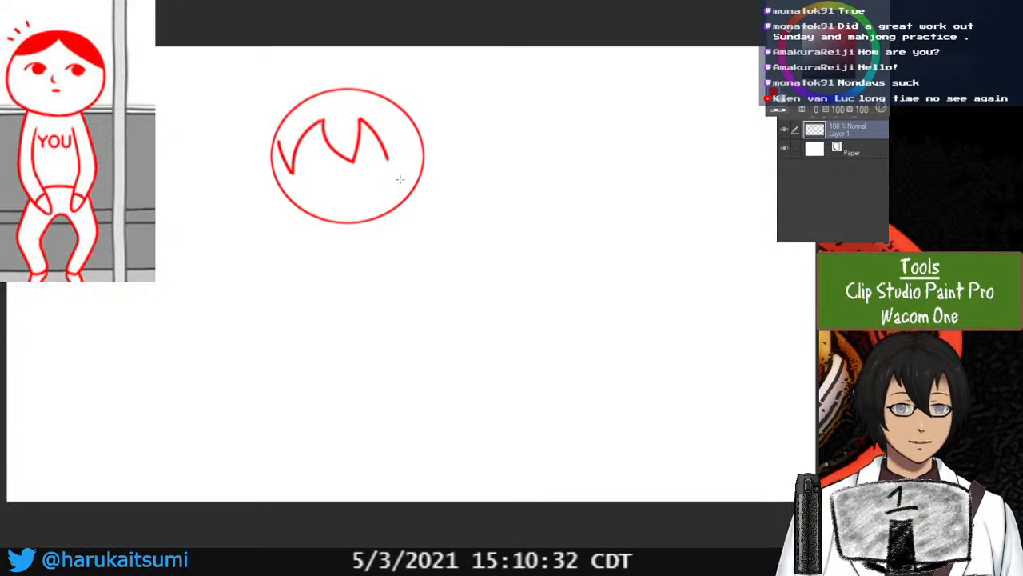
mouse_move(389, 158)
mouse_down()
mouse_move(413, 126)
mouse_move(400, 149)
mouse_move(409, 144)
mouse_up()
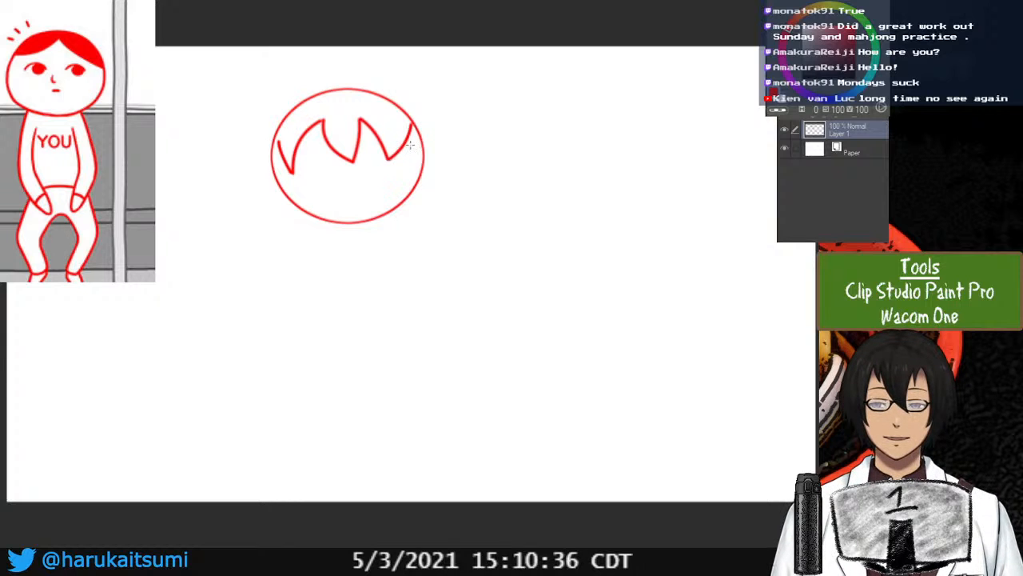
Draw a curved side hair line down each side of the head from the outer bang tips
drag(277, 144, 281, 203)
drag(282, 205, 281, 205)
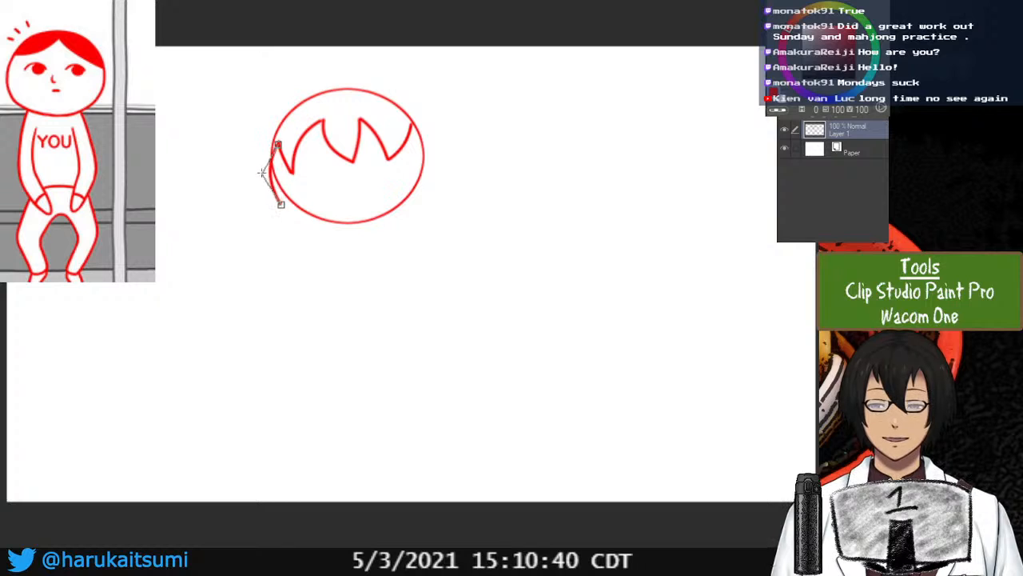
click(270, 174)
drag(412, 127, 420, 189)
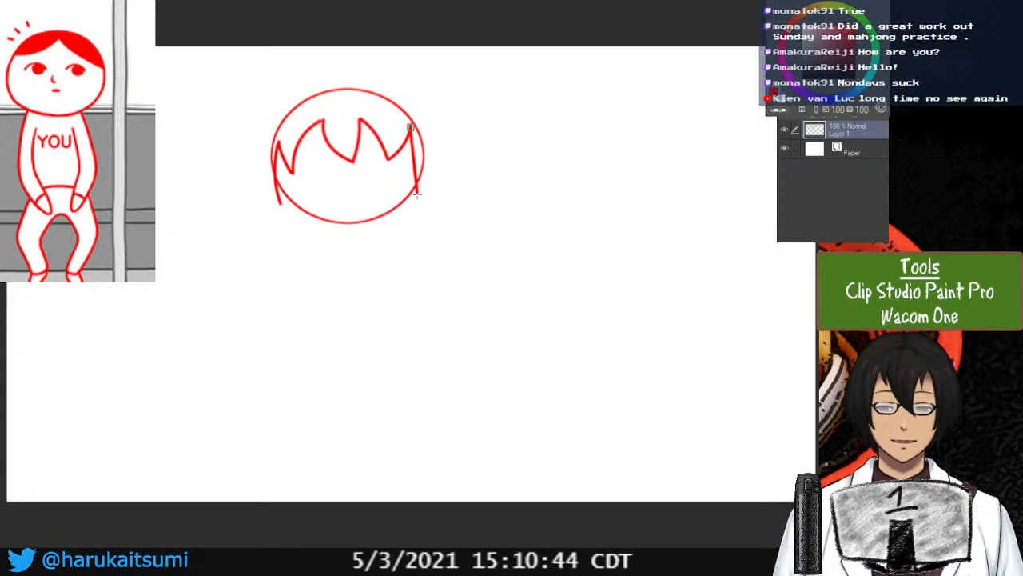
click(426, 151)
drag(250, 129, 278, 205)
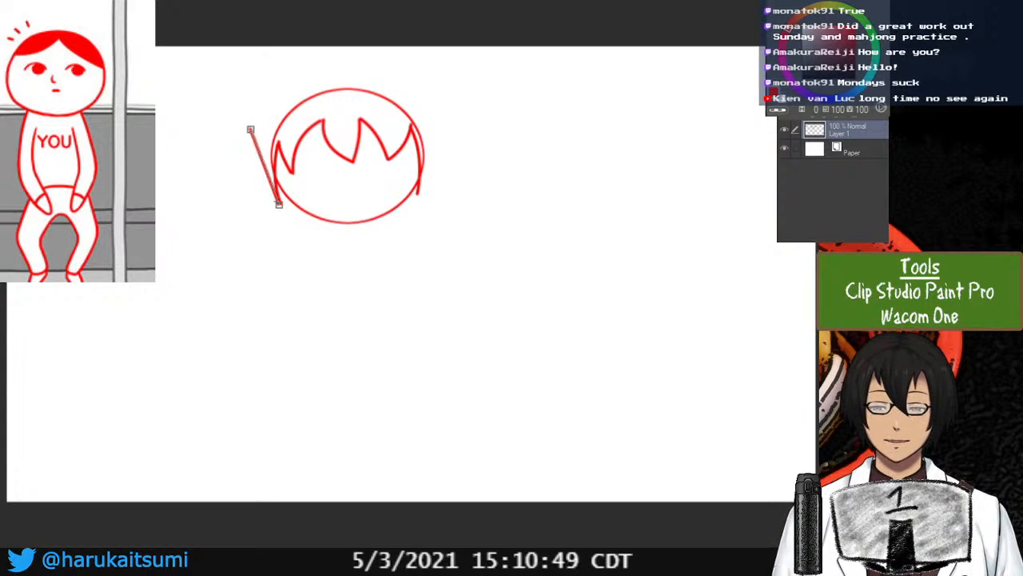
click(243, 170)
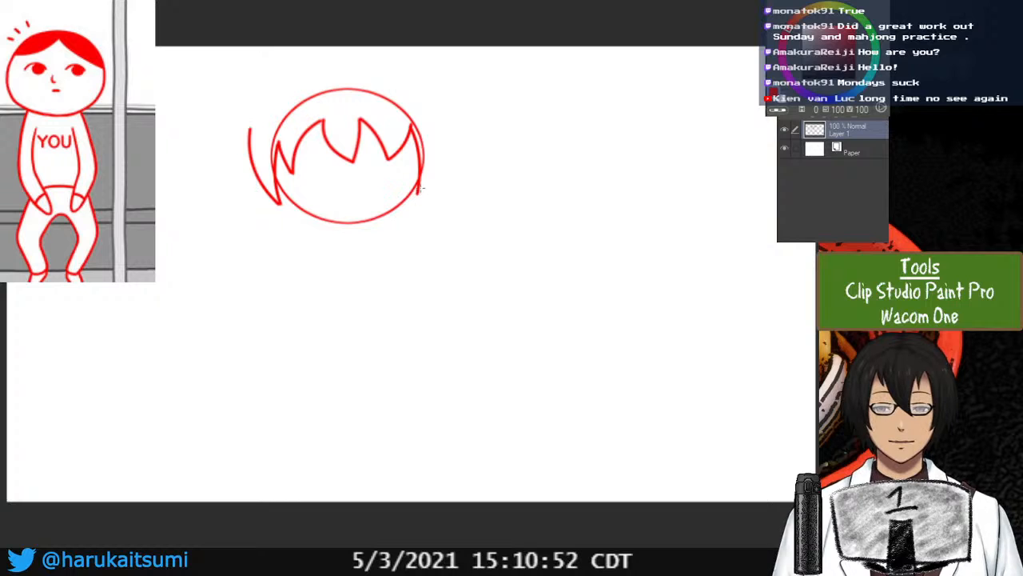
key(ctrl+z)
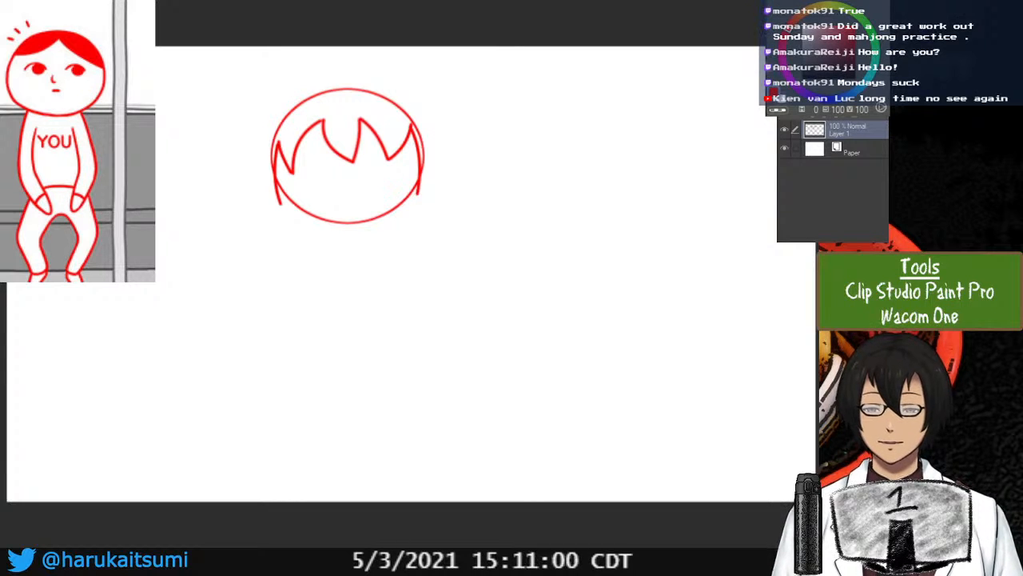
Undo all the hair strokes, leaving only the head ellipse
key(ctrl+z)
key(ctrl+z)
key(ctrl+z)
key(ctrl+z)
key(ctrl+z)
key(ctrl+z)
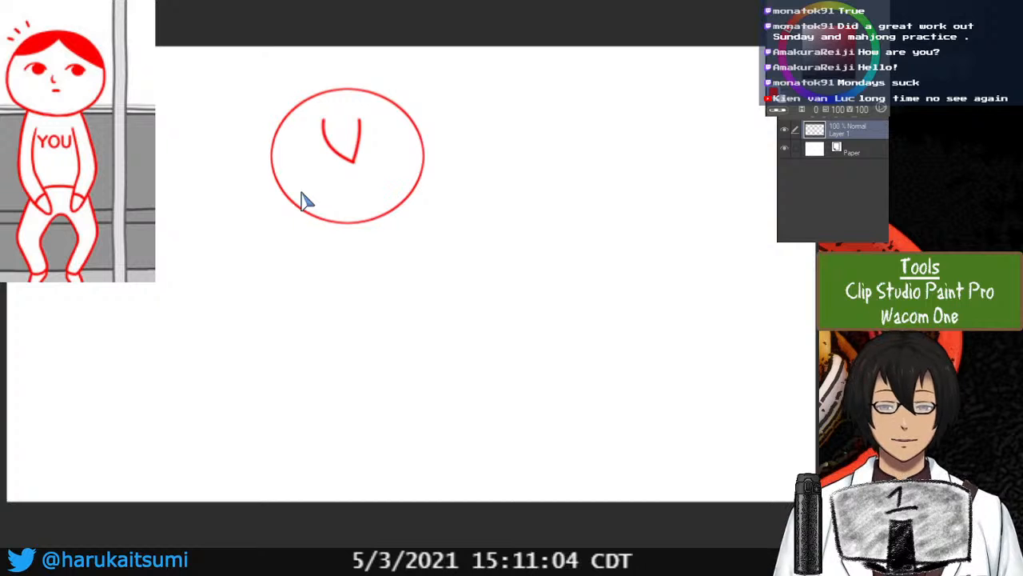
key(ctrl+z)
key(ctrl+z)
Add a new raster layer above the head and draw a V-shaped central bang from two curves inside the ellipse
key(ctrl+shift+n)
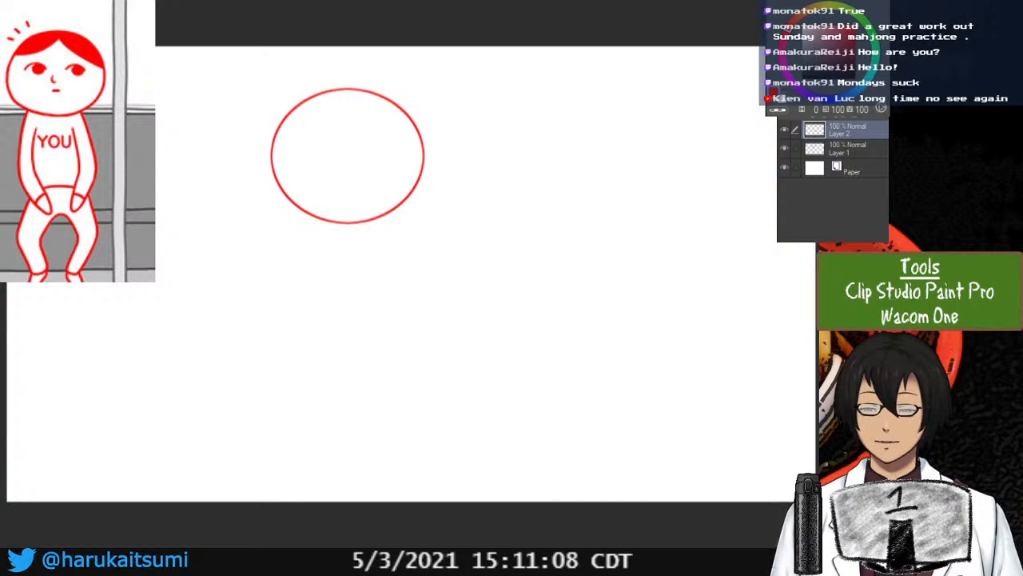
drag(321, 119, 356, 118)
click(318, 144)
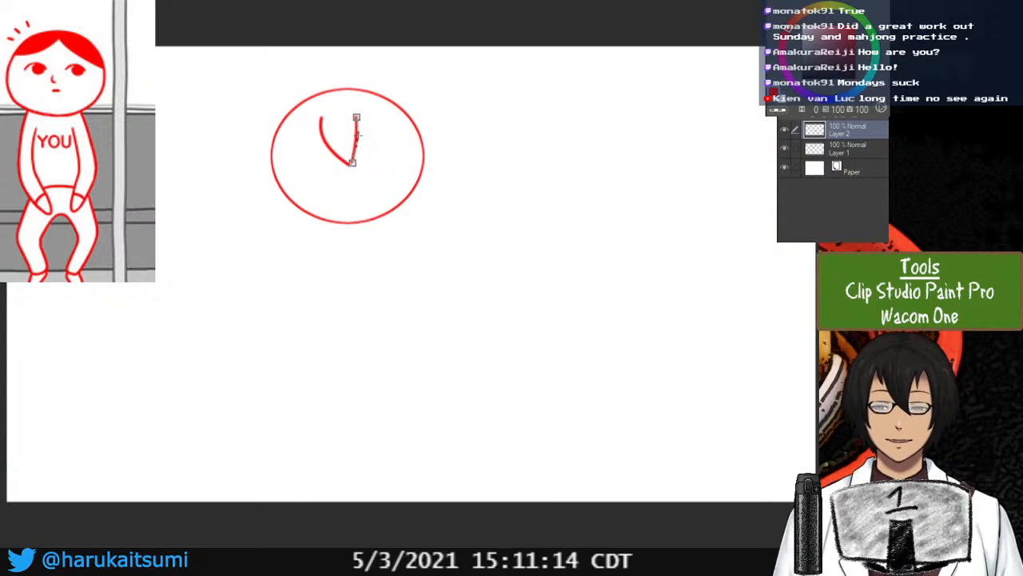
click(362, 136)
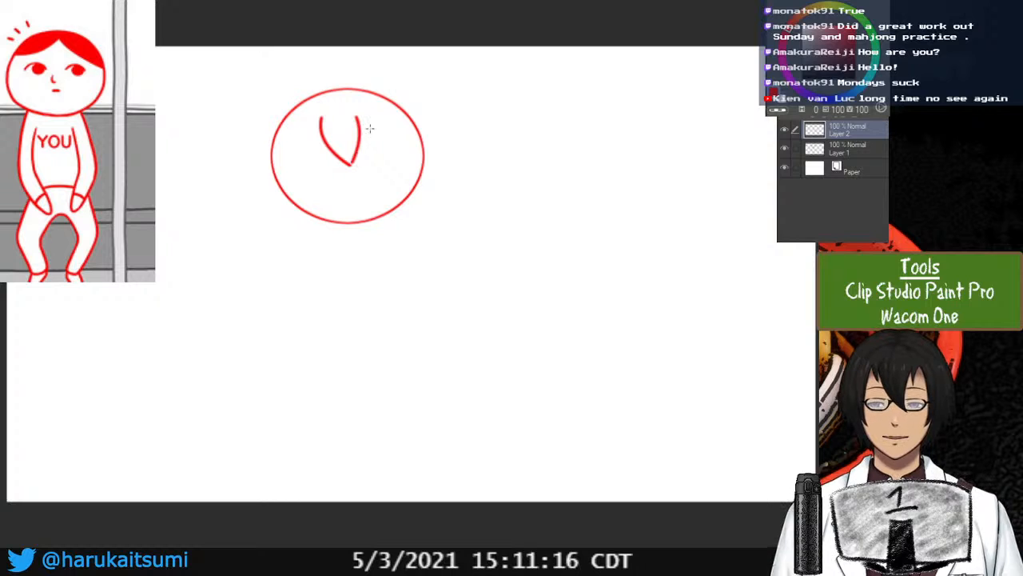
key(ctrl+z)
drag(350, 164, 360, 116)
click(369, 128)
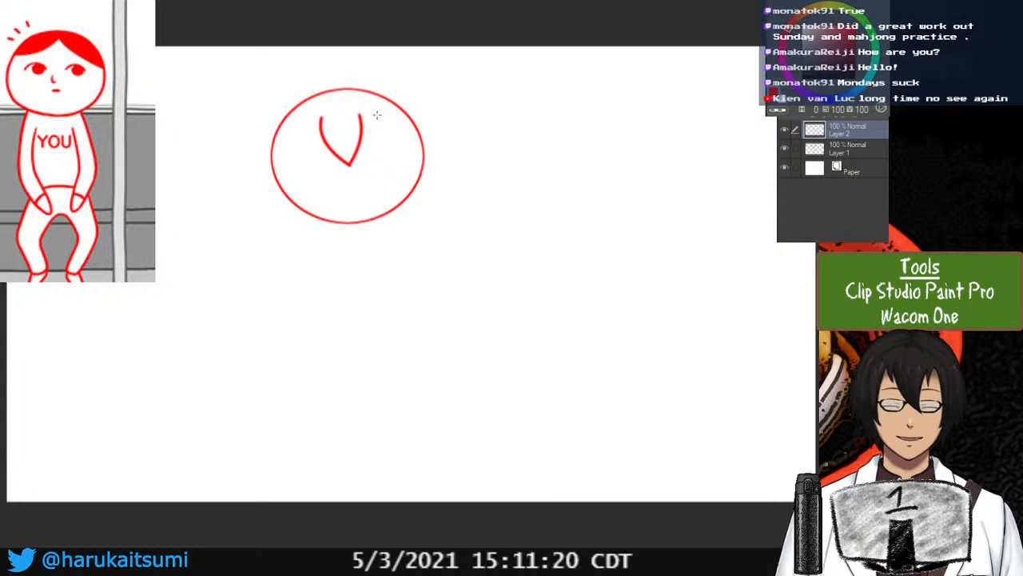
Draw short curved bang strands on both sides of the central V, two on each side, forming a zigzag fringe
drag(319, 118, 310, 153)
click(302, 134)
drag(361, 115, 379, 144)
click(384, 120)
drag(291, 129, 313, 153)
click(293, 146)
key(ctrl+z)
click(295, 148)
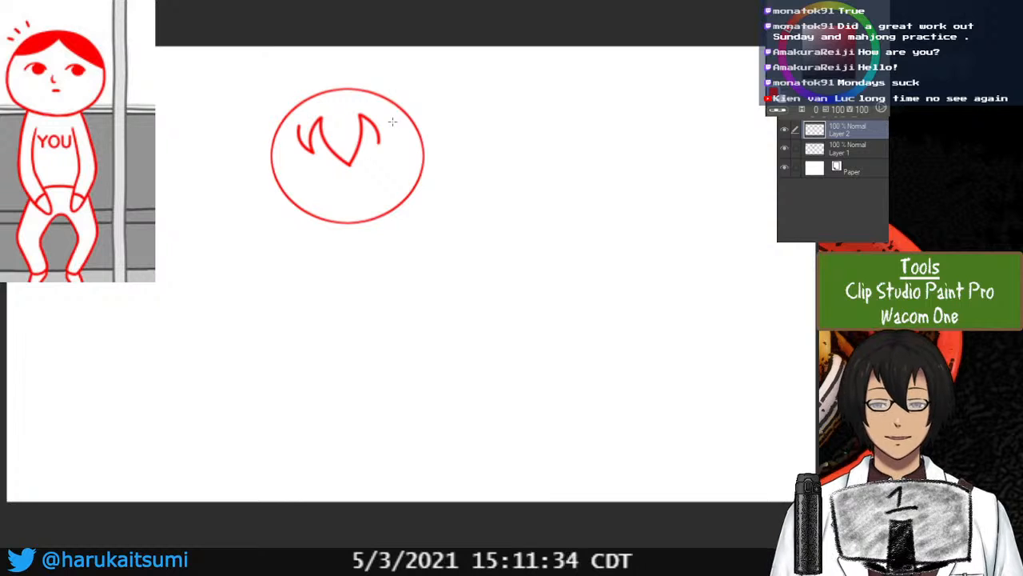
drag(394, 114, 381, 144)
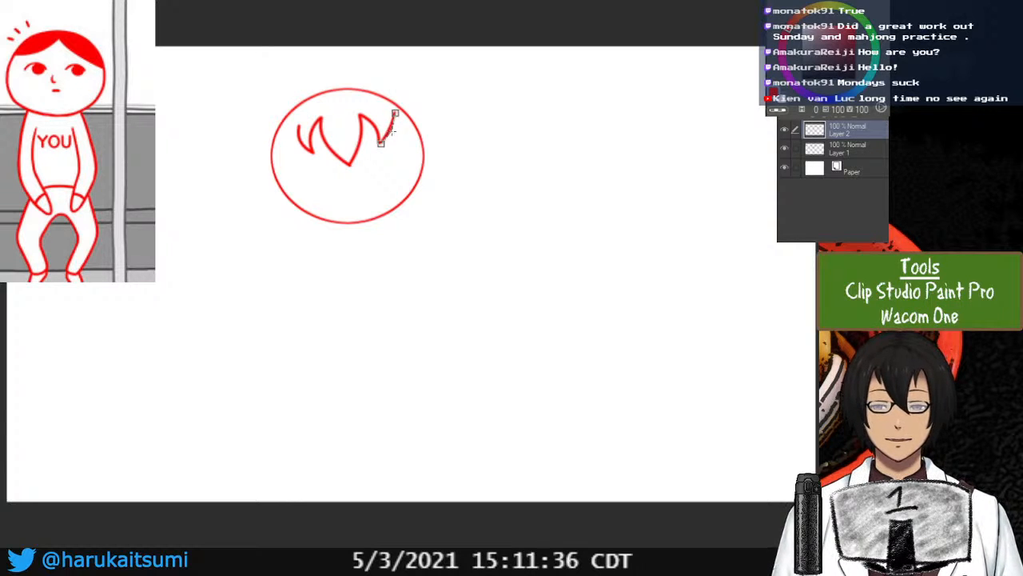
click(402, 135)
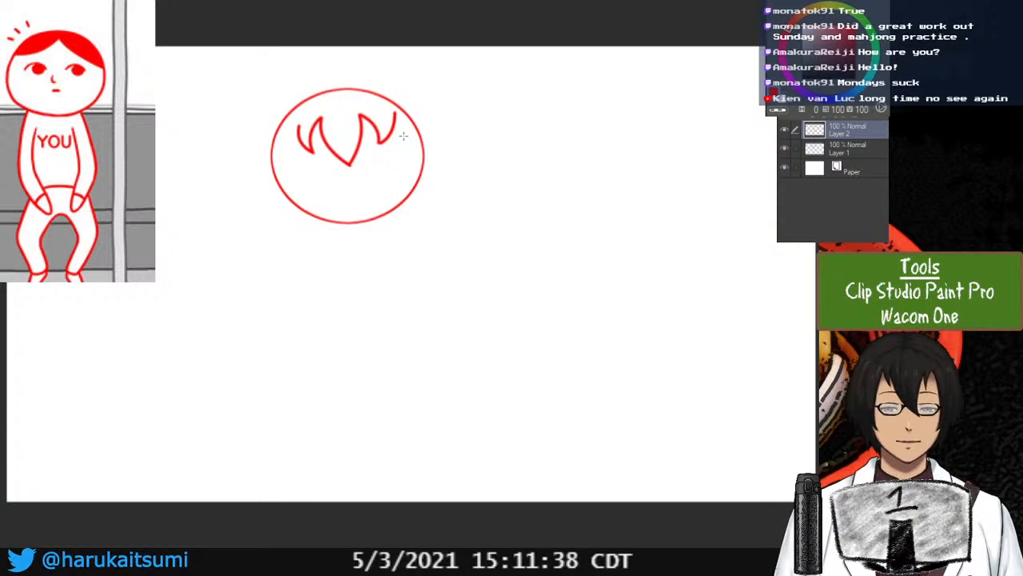
Draw a curved side hair line on each side, from the outer bang tips down to the head ellipse's outline
mouse_move(461, 280)
mouse_down()
mouse_move(548, 279)
mouse_move(544, 221)
mouse_move(386, 360)
mouse_move(591, 309)
mouse_move(349, 365)
mouse_up()
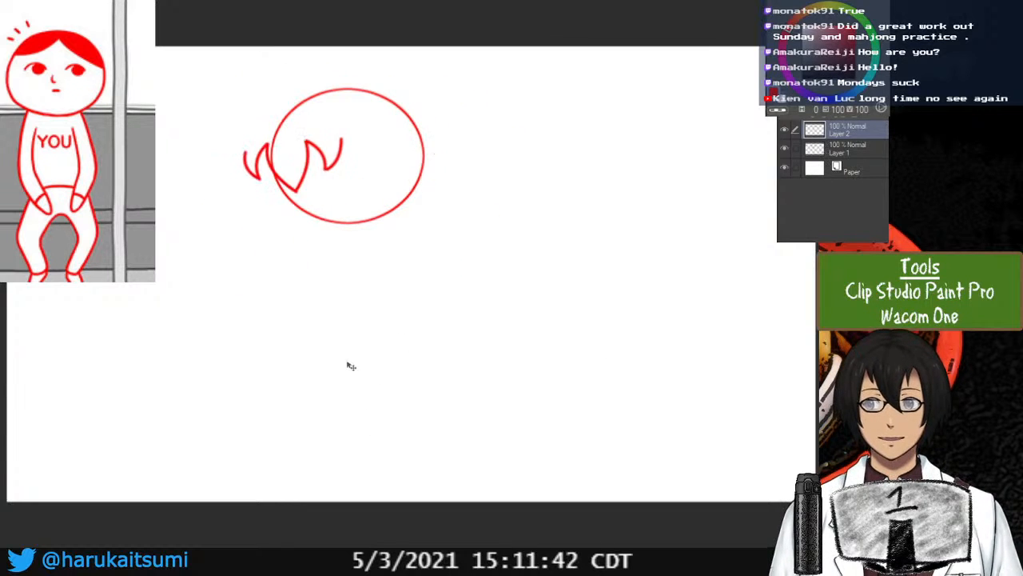
key(ctrl+z)
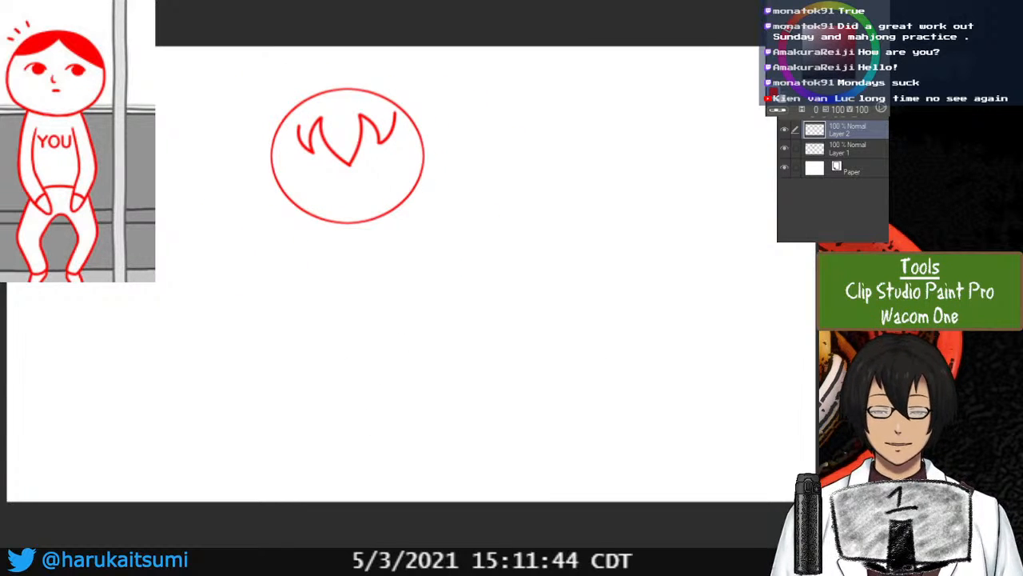
drag(297, 128, 286, 197)
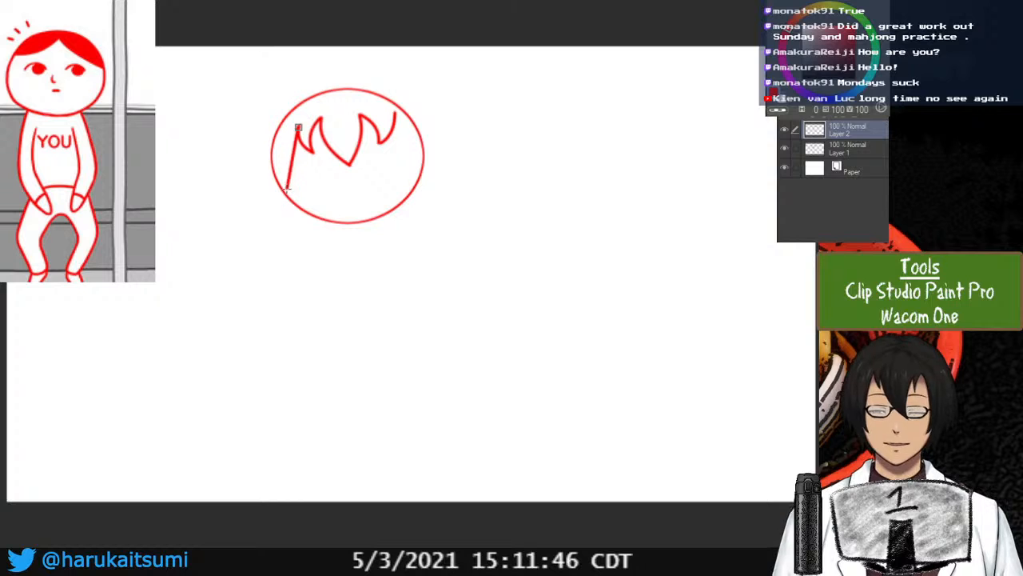
click(279, 154)
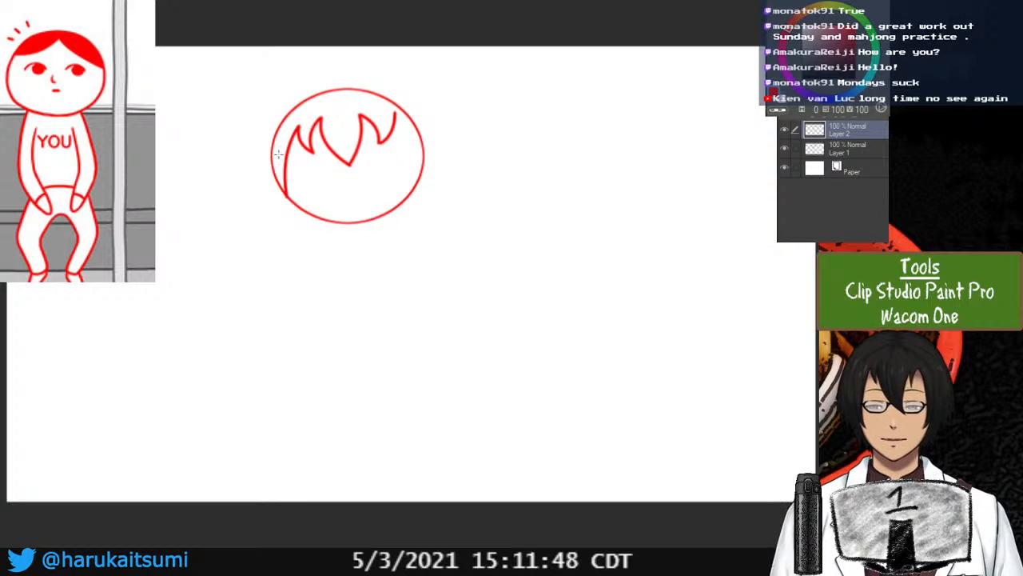
drag(395, 116, 415, 184)
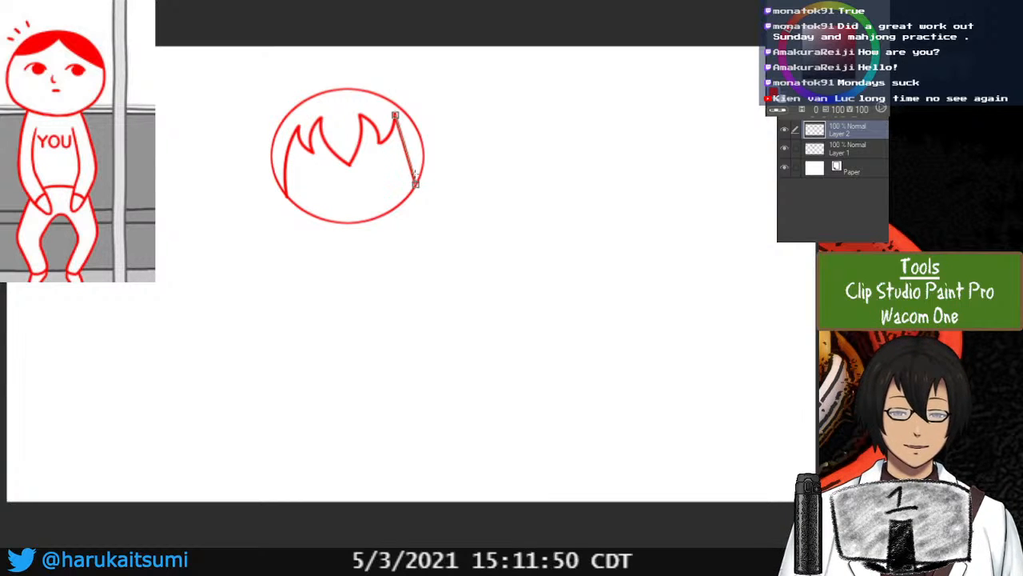
click(418, 125)
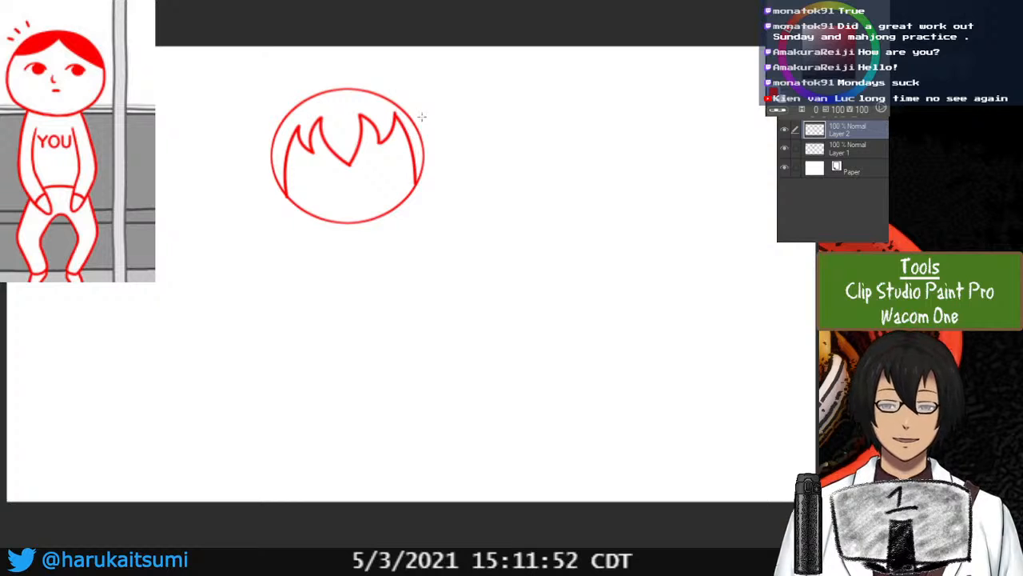
Undo the two side hair lines and redraw them as curves from the outer bang tips down to the head outline
key(ctrl+z)
key(ctrl+z)
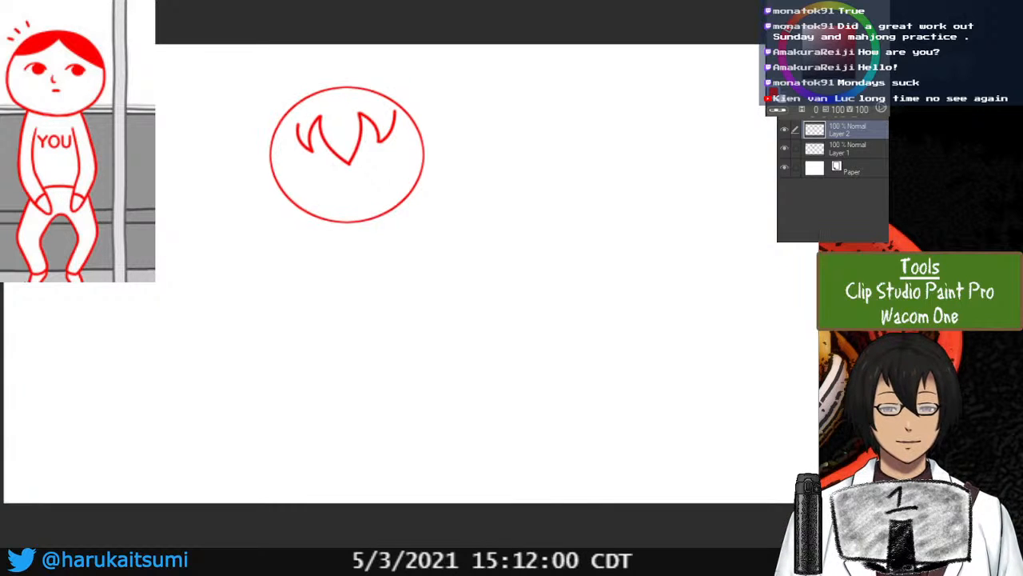
scroll(412, 274, up, 1)
mouse_move(384, 200)
mouse_down()
mouse_move(440, 199)
mouse_move(425, 228)
mouse_up()
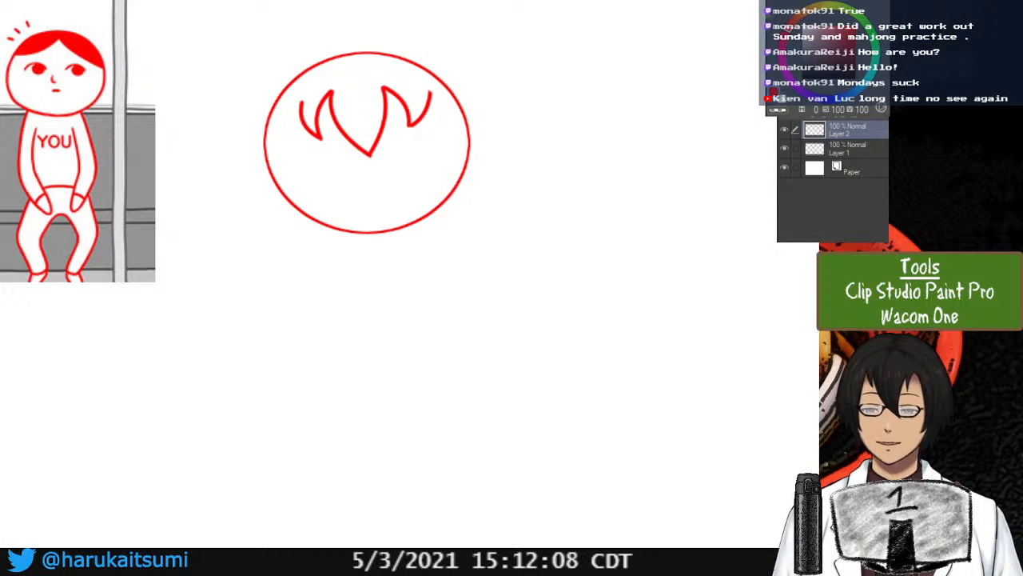
drag(300, 104, 289, 200)
drag(283, 151, 273, 140)
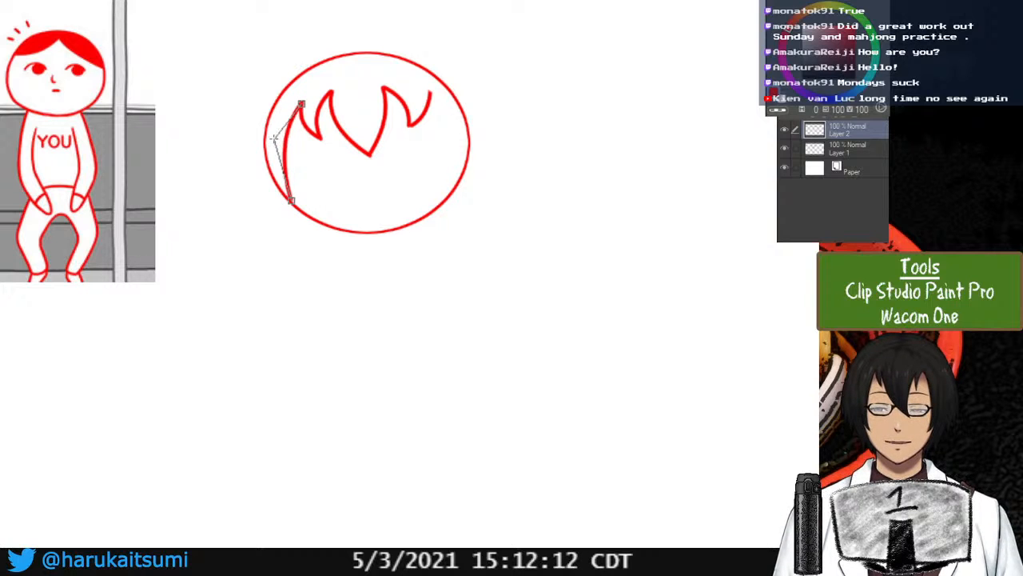
click(272, 140)
drag(430, 93, 456, 185)
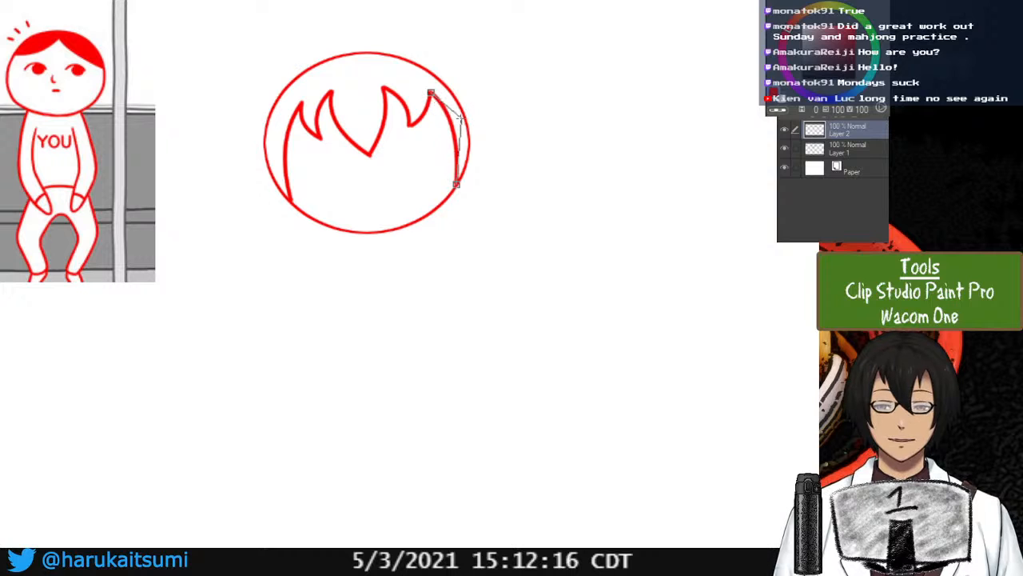
click(461, 120)
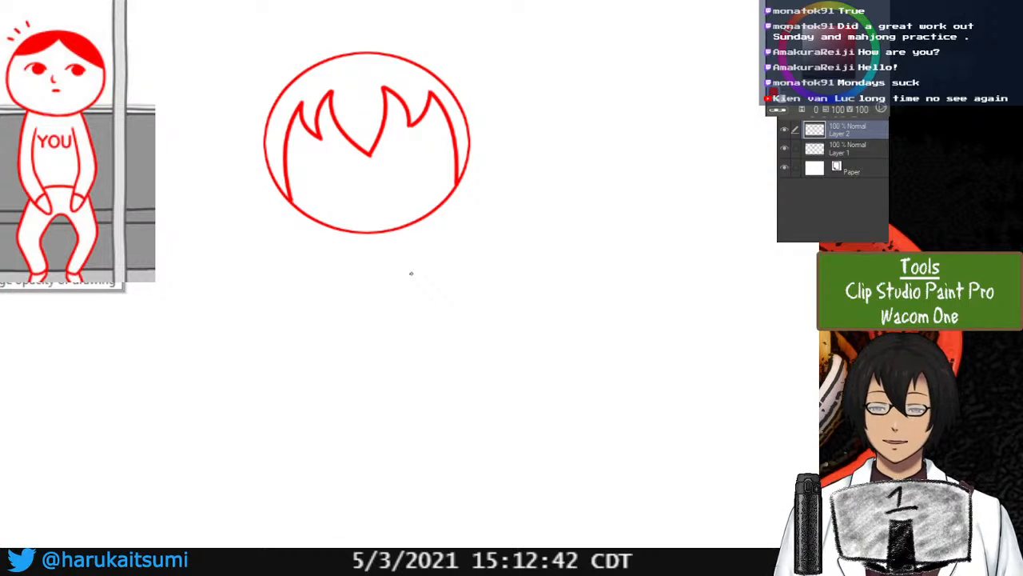
click(3, 1)
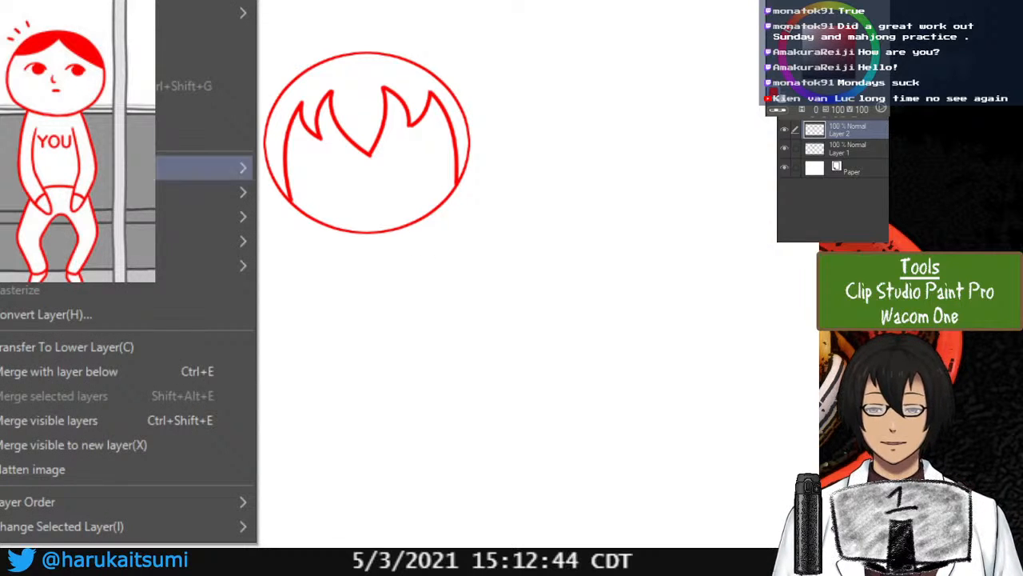
mouse_move(0, 2)
mouse_move(41, 211)
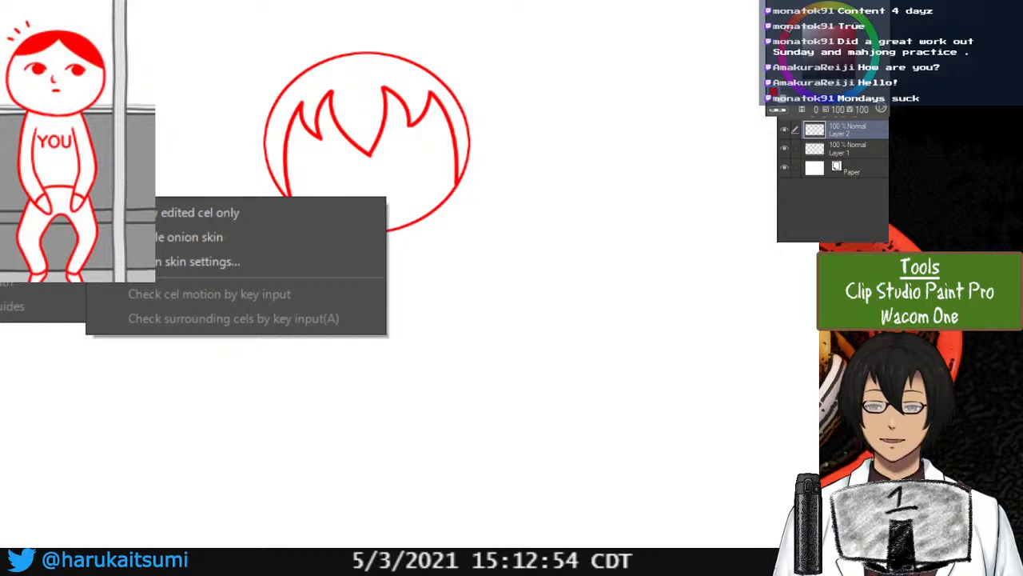
mouse_move(42, 18)
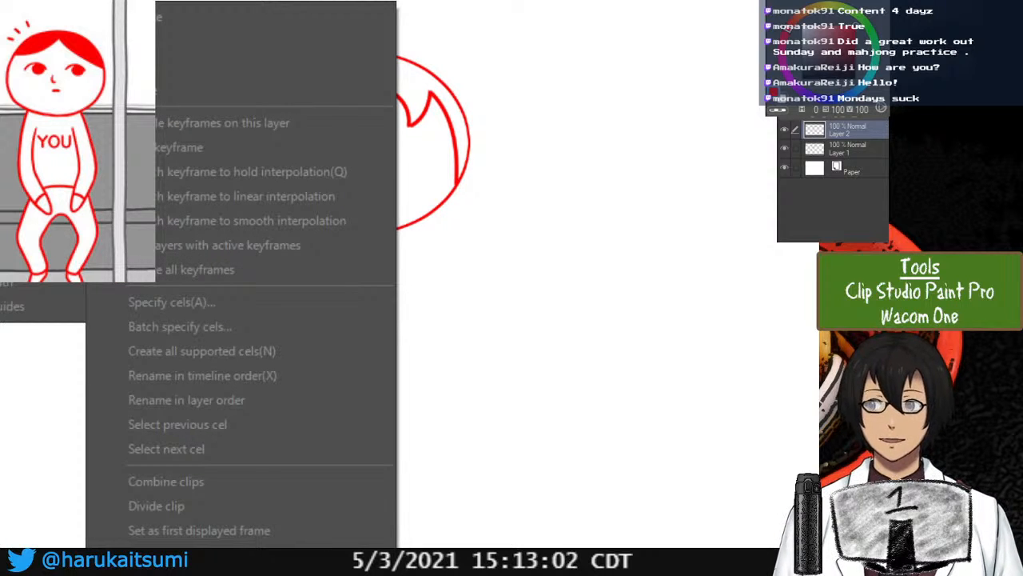
key(Escape)
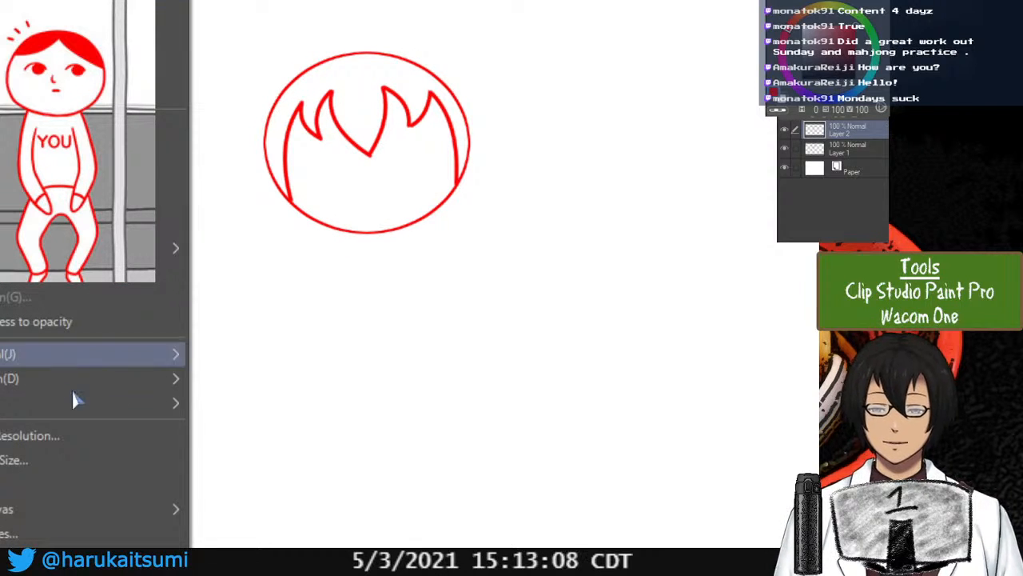
Try converting the hair layer to a vector layer and recolouring its lines red
mouse_move(76, 408)
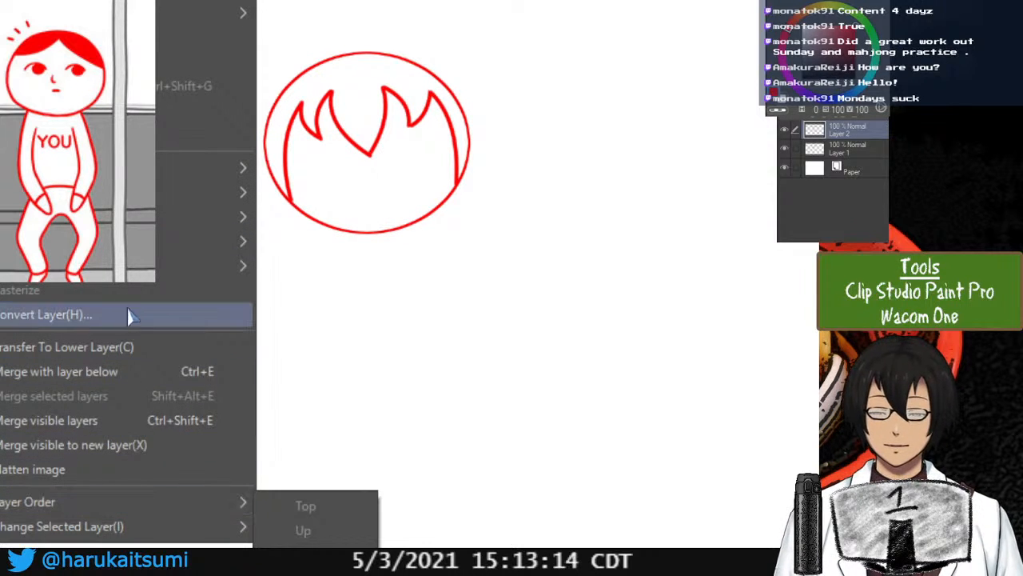
click(134, 314)
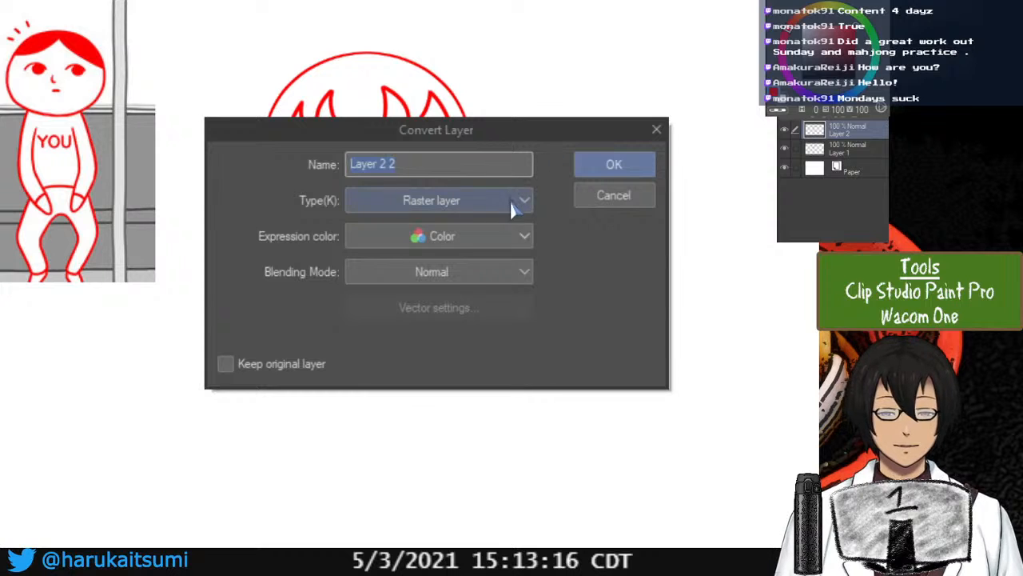
click(512, 205)
click(455, 247)
click(634, 161)
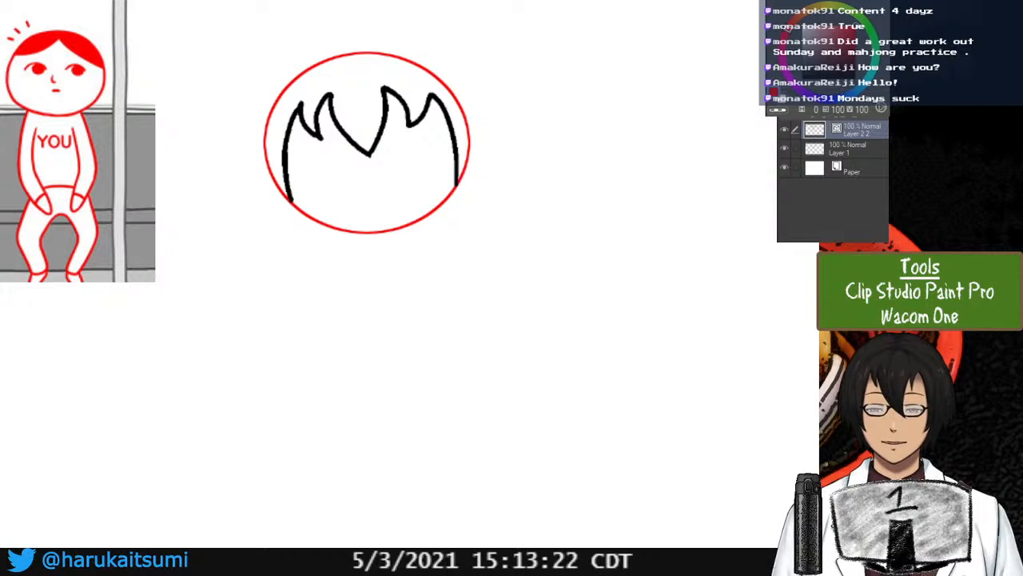
click(46, 369)
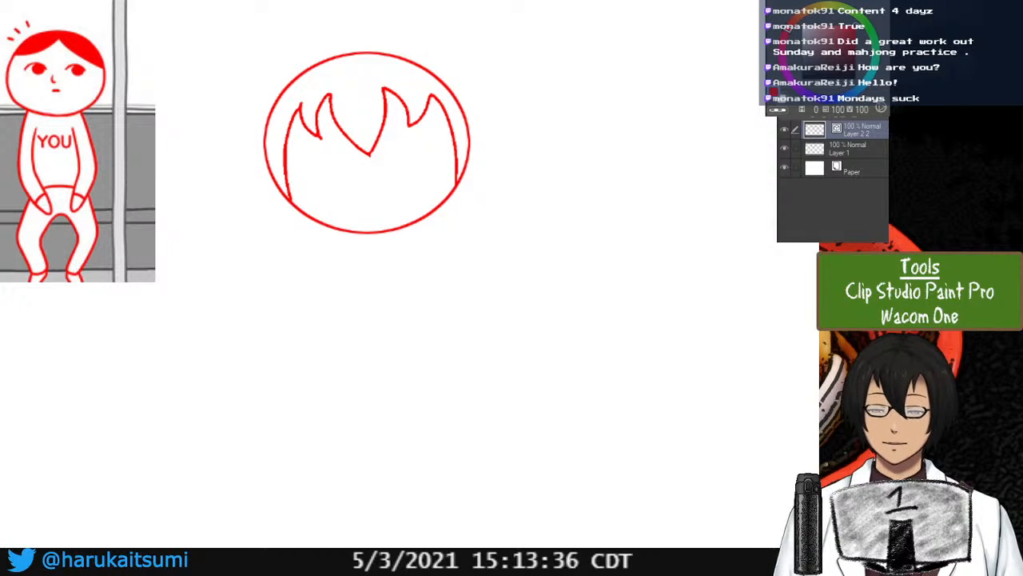
Try to convert the vector hair layer back to a different layer type
click(30, 1)
mouse_move(4, 2)
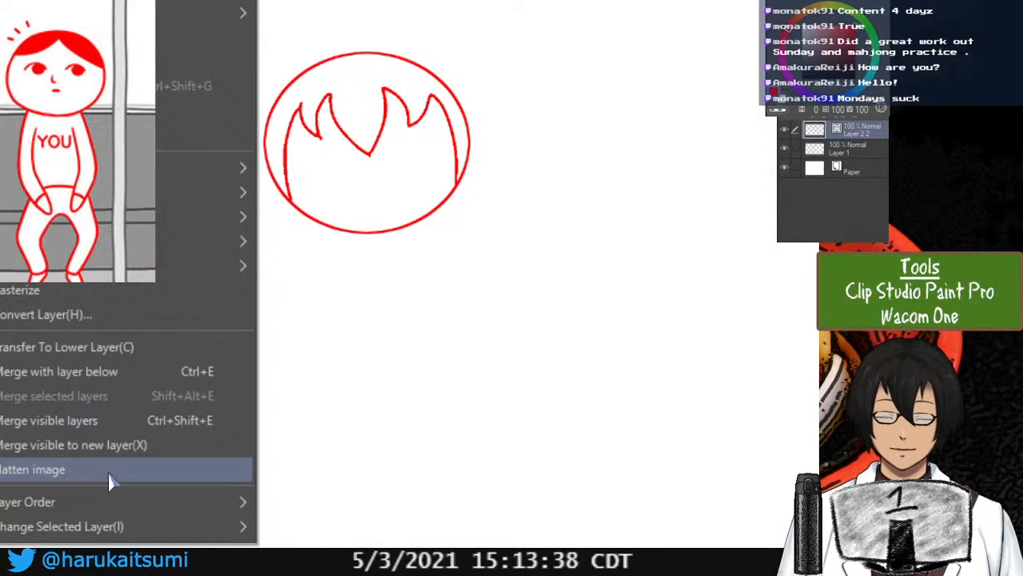
click(137, 322)
click(479, 198)
click(480, 226)
click(630, 168)
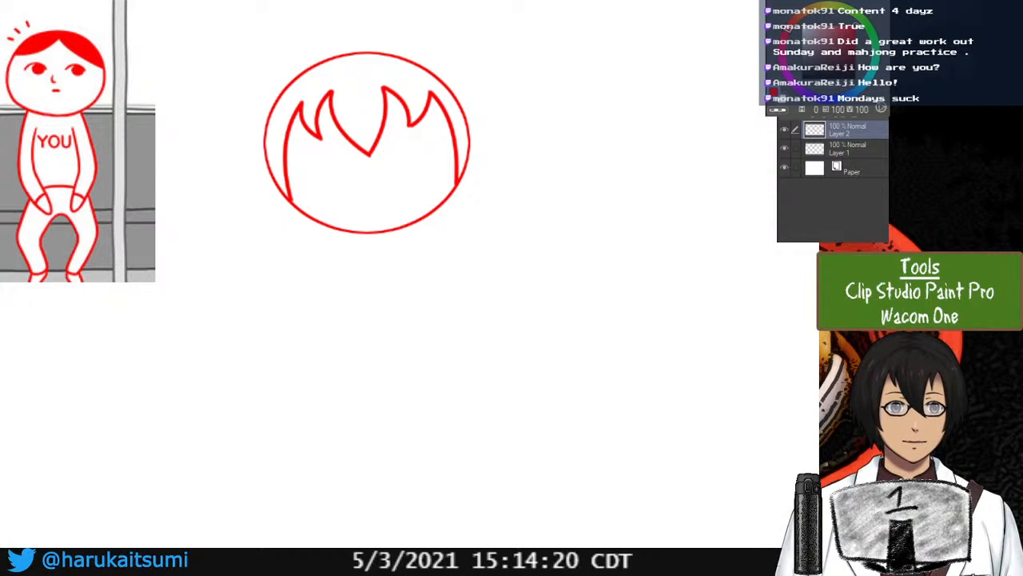
Add a new raster layer and place it between the hair layer and the head ellipse layer
click(849, 148)
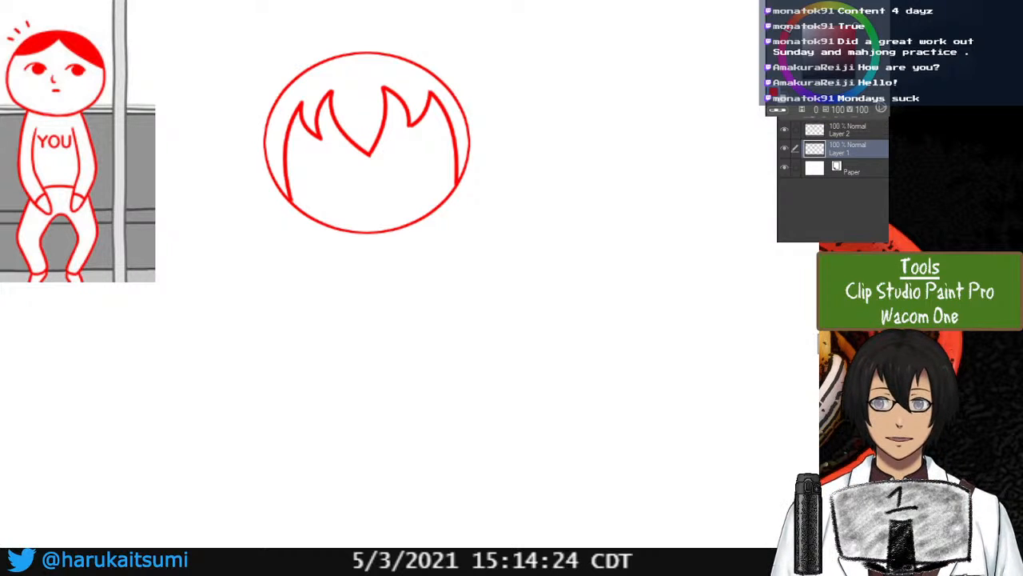
click(849, 130)
key(ctrl+shift+n)
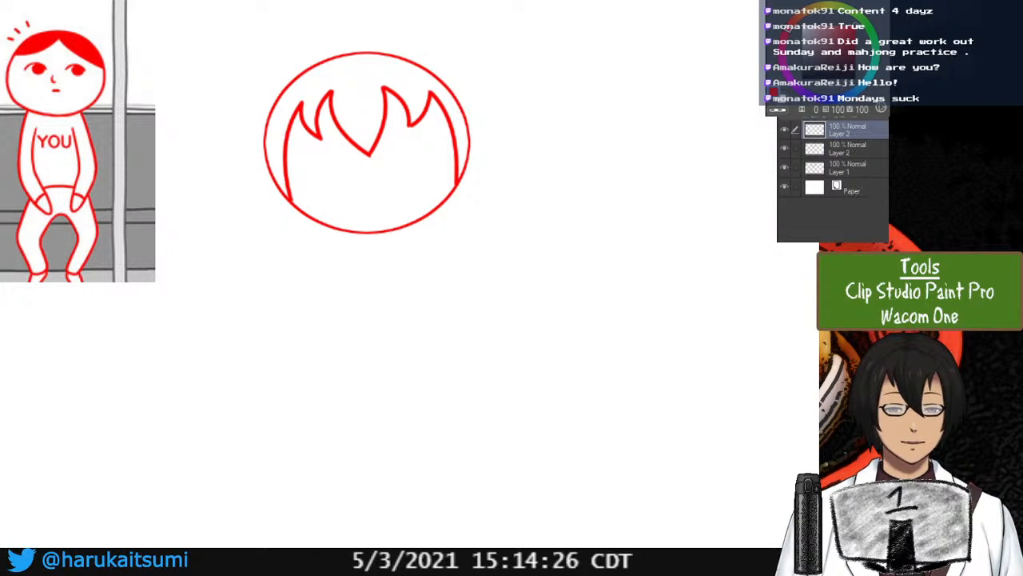
drag(848, 157, 848, 158)
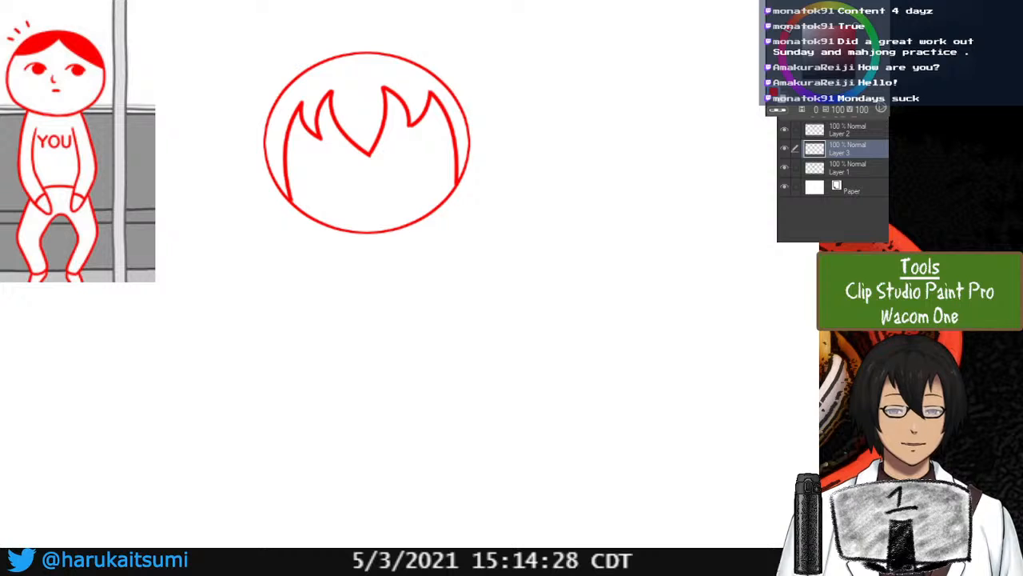
Identify the head ellipse's layer by toggling its visibility and rename it "face"
click(784, 168)
click(784, 168)
click(784, 168)
click(785, 168)
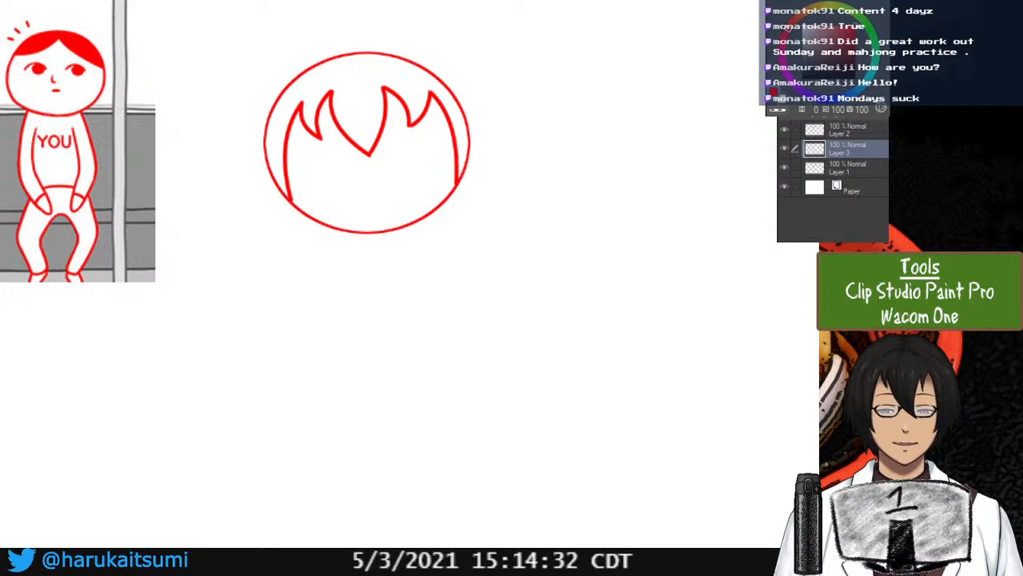
click(847, 169)
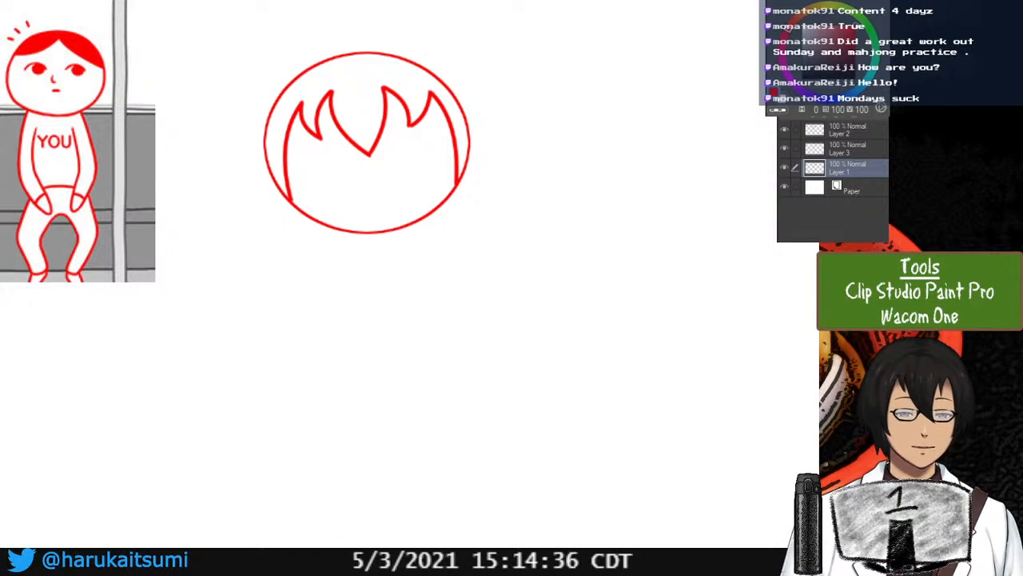
click(784, 149)
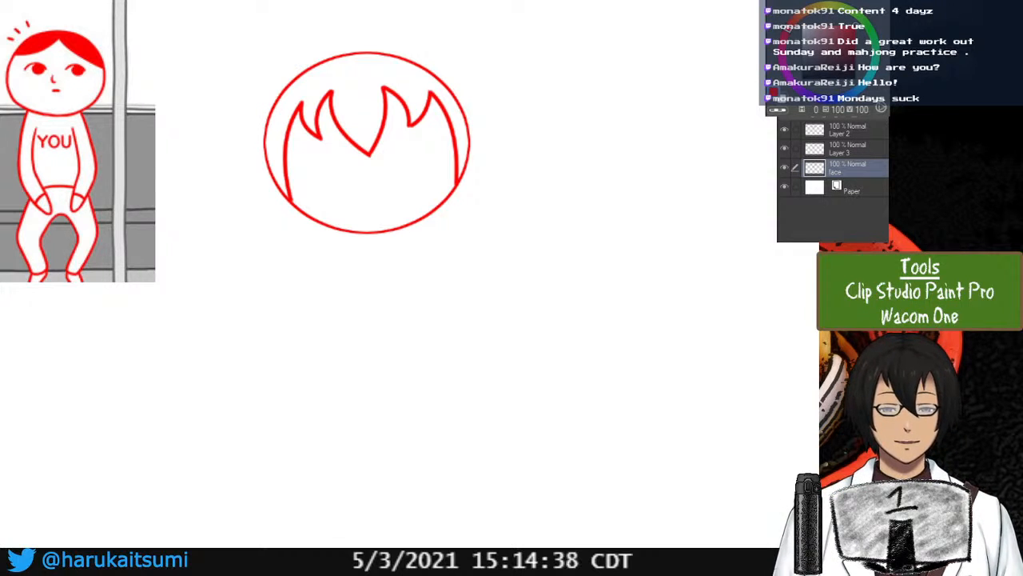
Check the upper two layers' contents by toggling their visibility and rename the hair strokes' layer "hair"
click(847, 148)
click(784, 149)
click(784, 149)
click(784, 129)
click(784, 130)
click(847, 130)
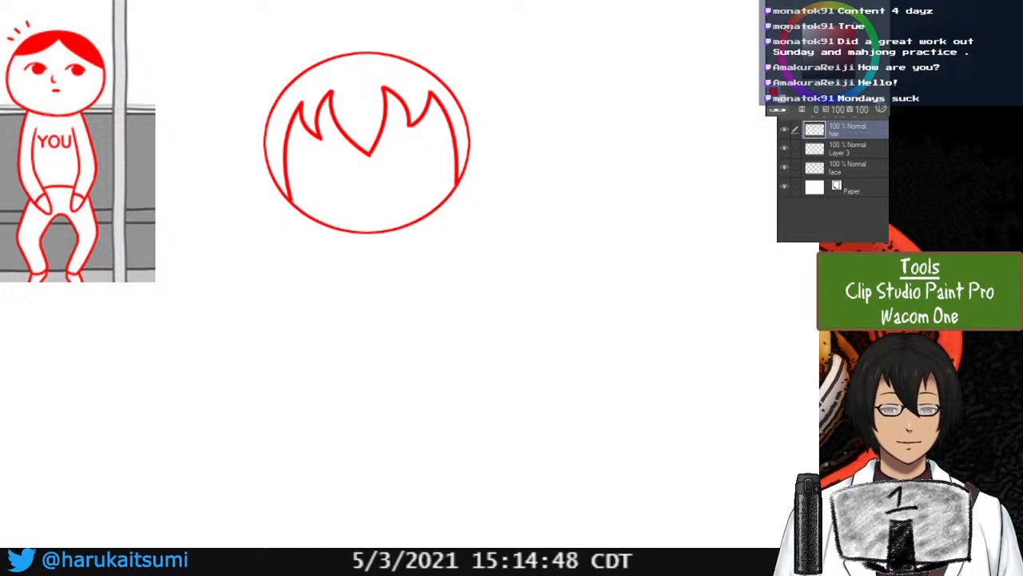
Try the hair layer directly above the face layer, and restore the empty Layer 3 between them
drag(847, 130, 848, 157)
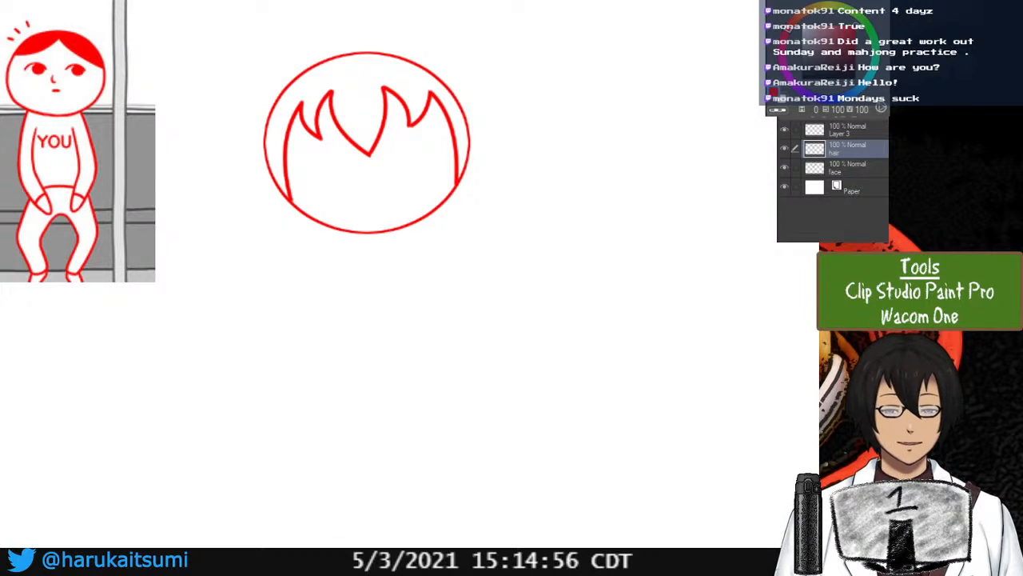
click(785, 149)
click(785, 149)
click(785, 168)
click(784, 168)
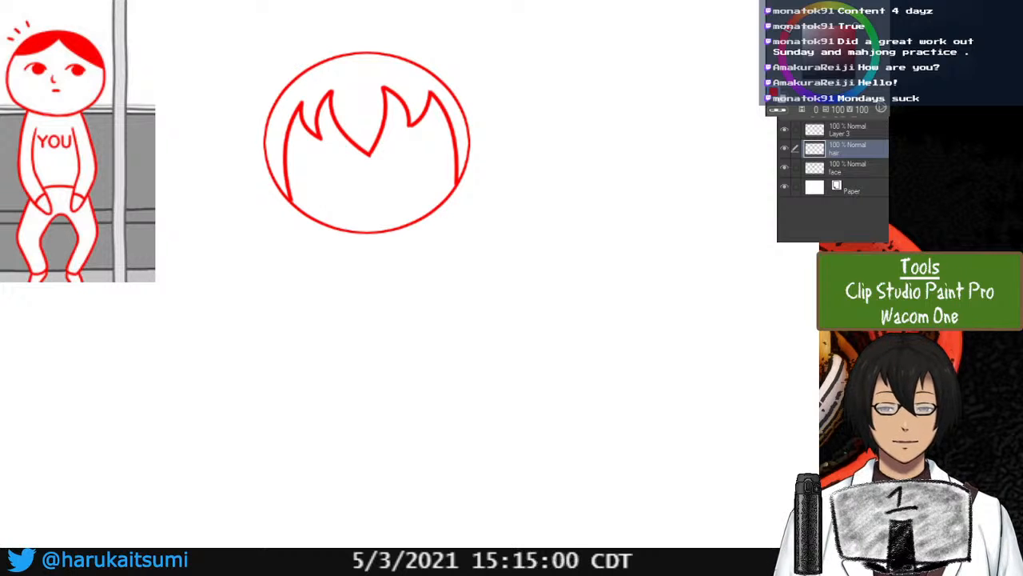
click(847, 130)
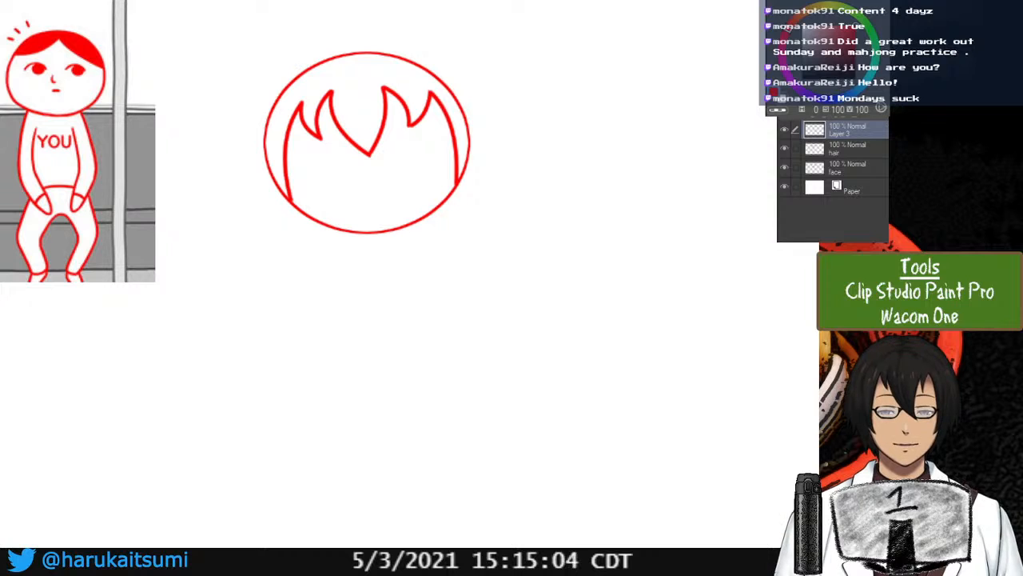
drag(851, 131, 851, 158)
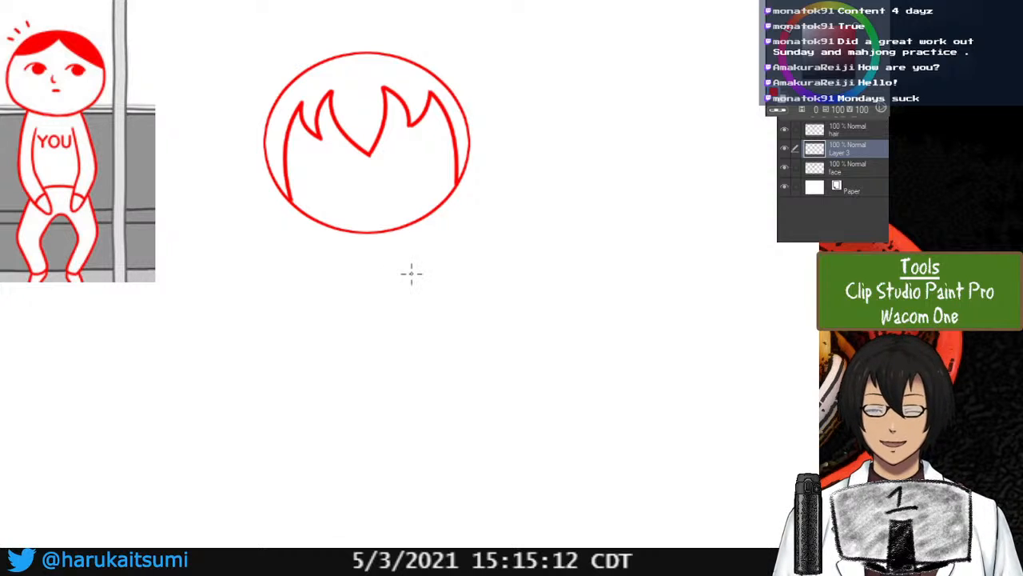
drag(303, 155, 349, 154)
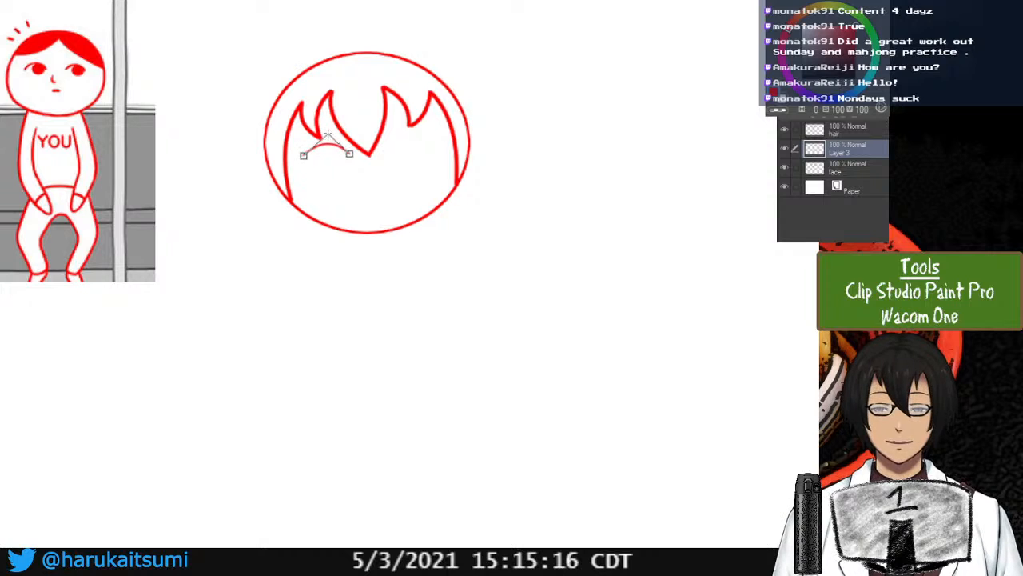
click(323, 131)
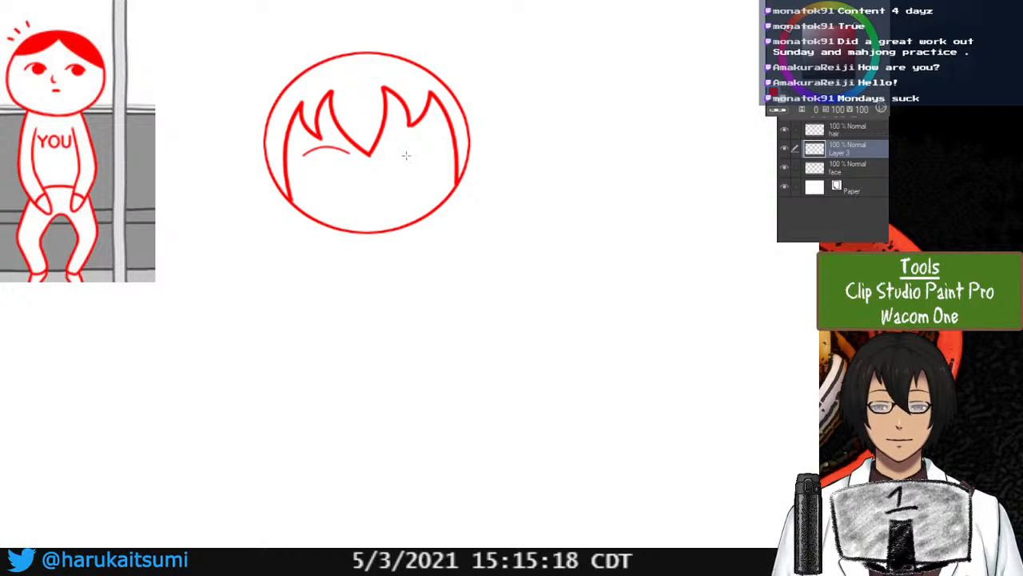
key(ctrl+z)
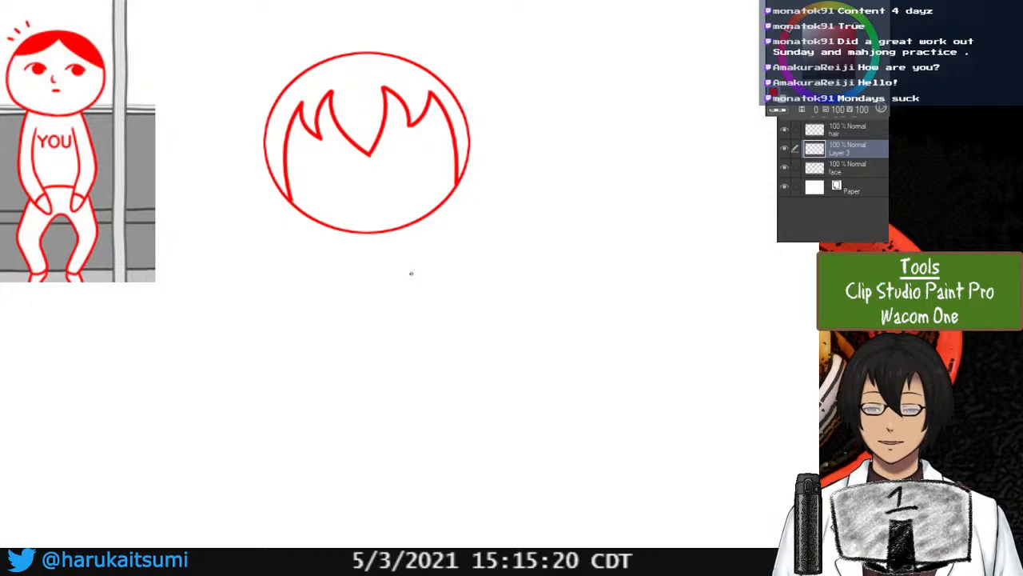
Draw a short upward-curving arc as the left closed eye on Layer 3, just below the bangs
drag(312, 156, 350, 157)
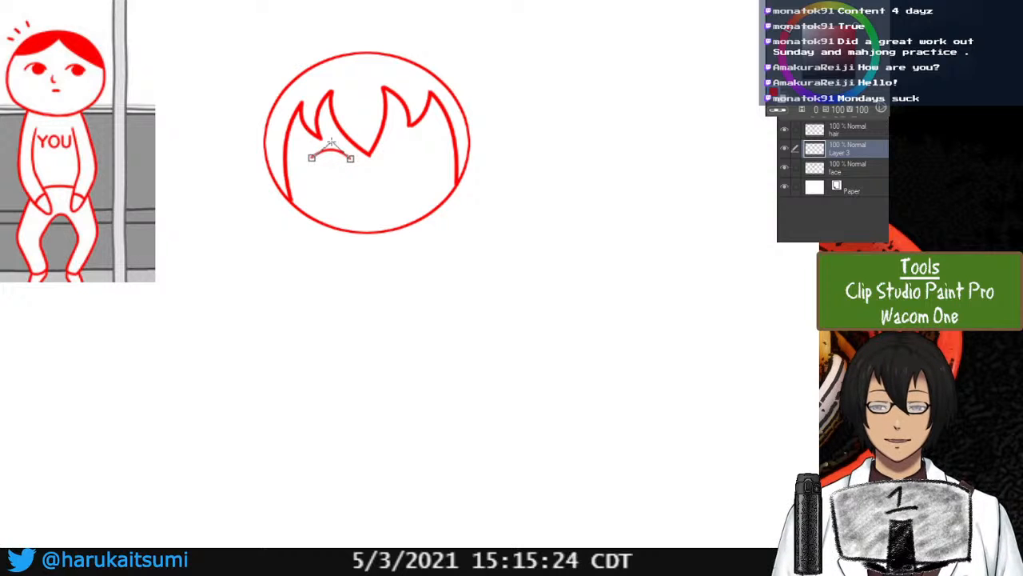
click(329, 143)
drag(397, 152, 434, 151)
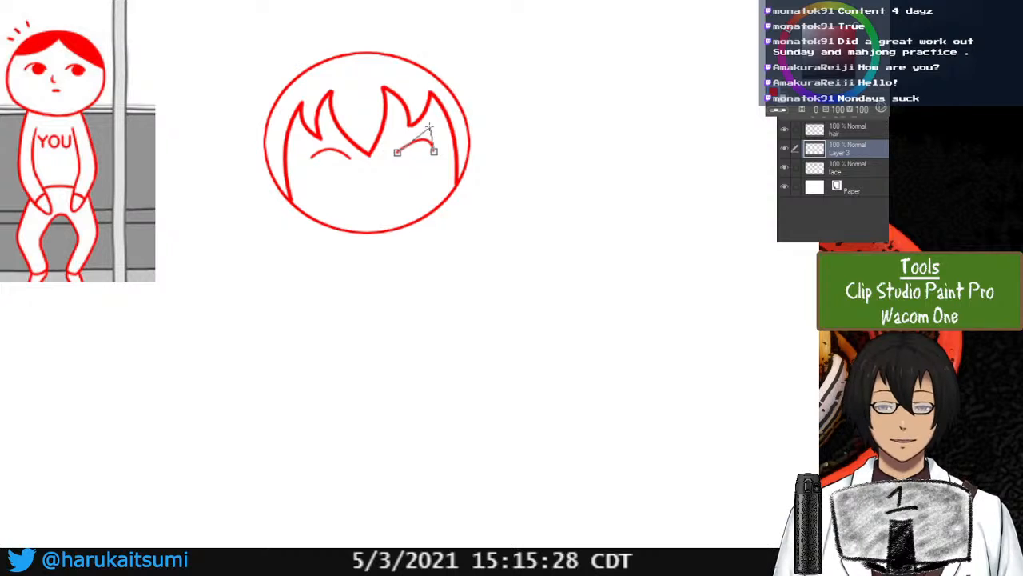
click(417, 157)
key(ctrl+z)
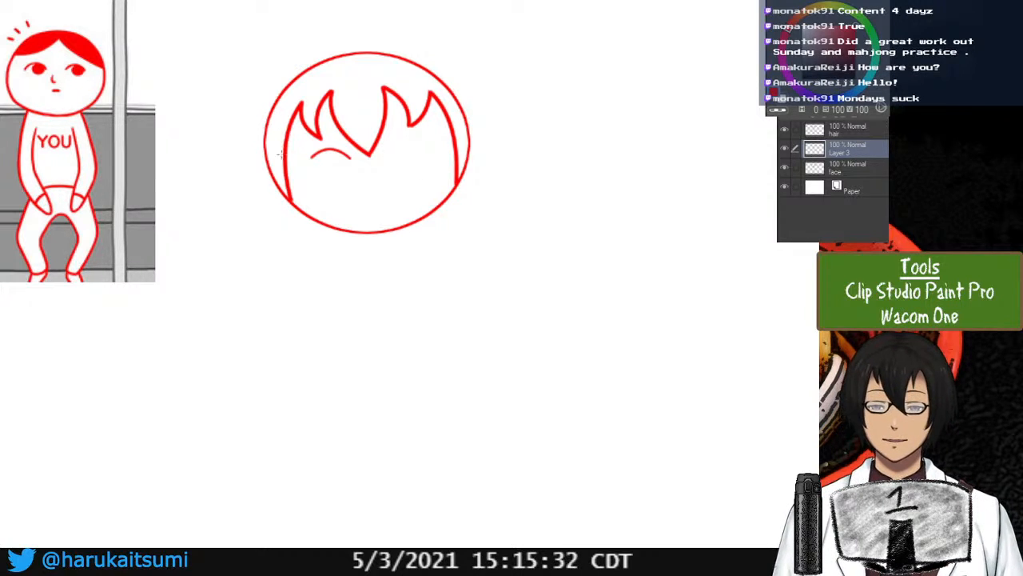
Lasso the left eye arc, duplicate it onto a new layer, and move the copy across as the matching right eye
drag(310, 151, 332, 174)
click(370, 210)
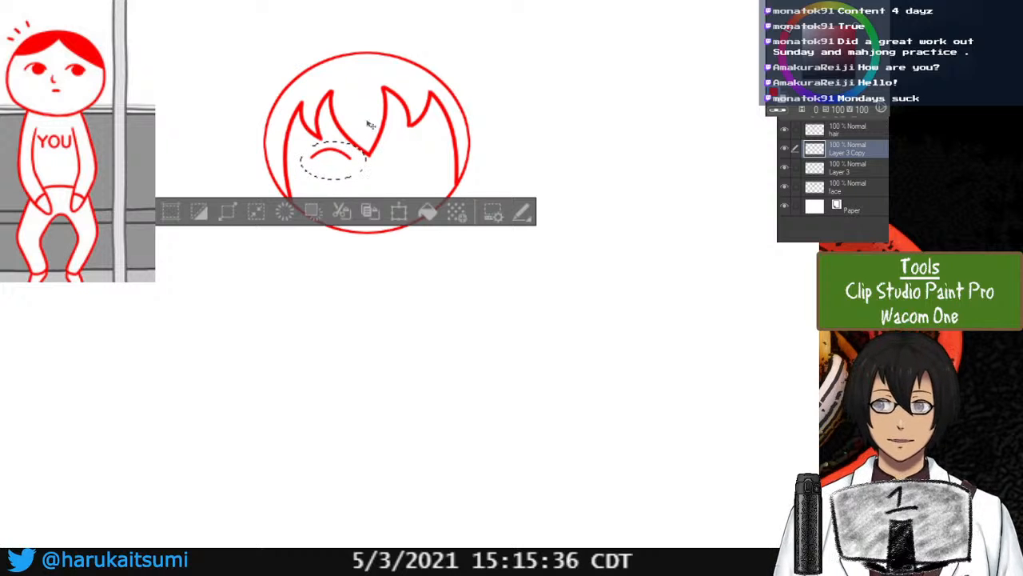
drag(339, 164, 419, 160)
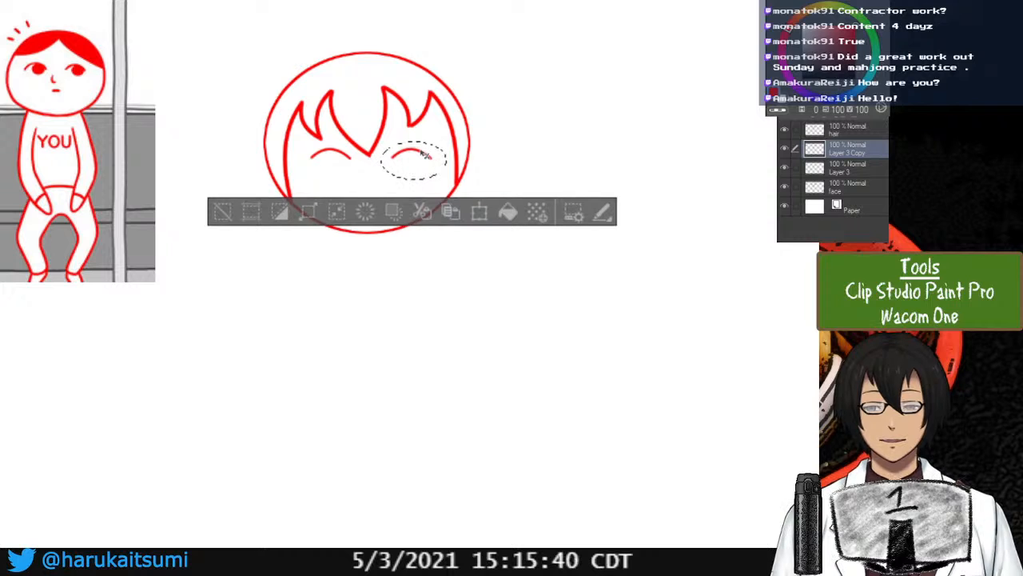
click(241, 347)
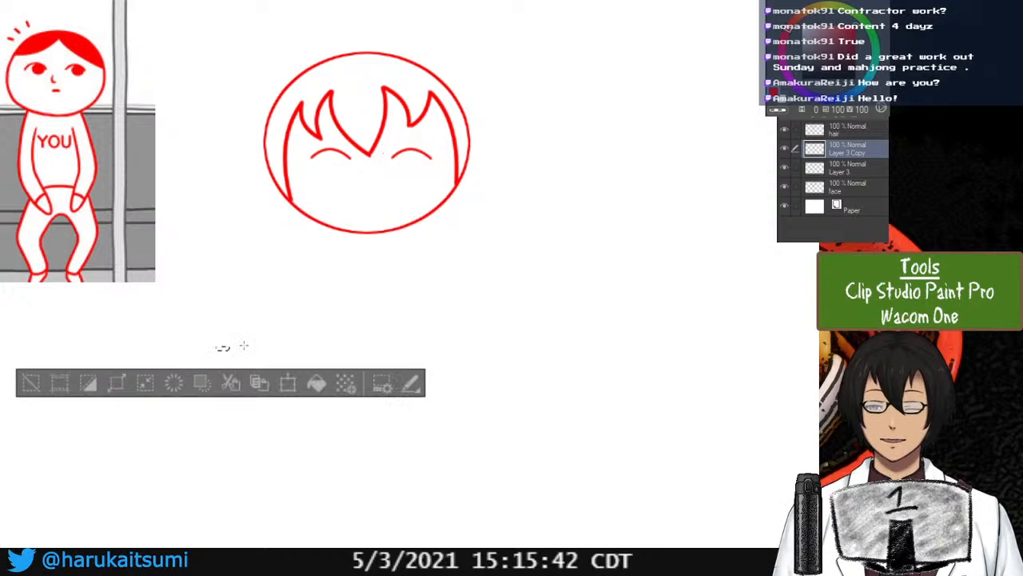
Draw a small ellipse under the left eye arc by outlining an elliptical selection with a 3 px line, and fill it red as the pupil
key(p)
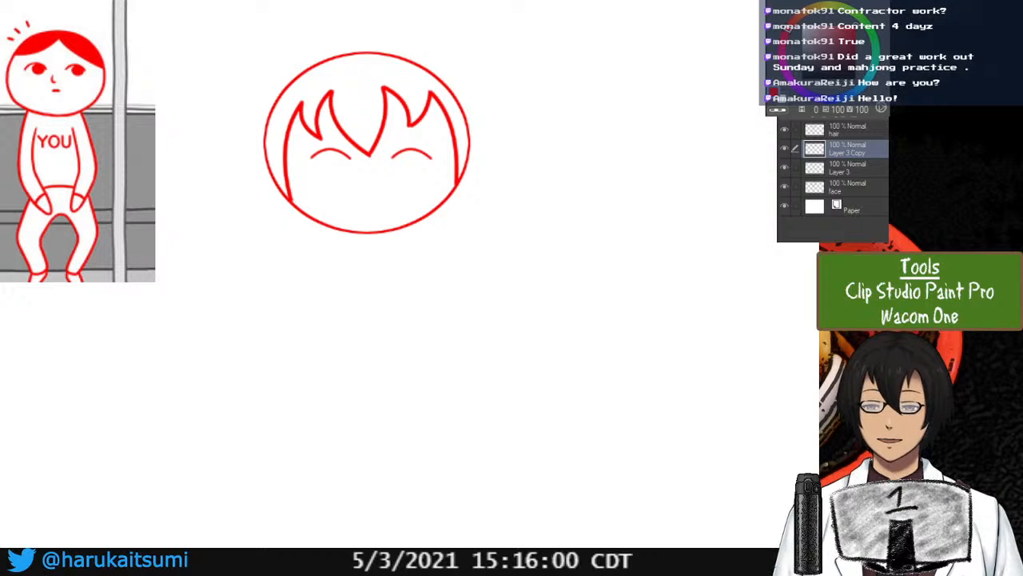
key(ctrl+plus)
mouse_move(344, 143)
mouse_down()
mouse_move(542, 291)
mouse_move(534, 310)
mouse_up()
drag(477, 255, 506, 290)
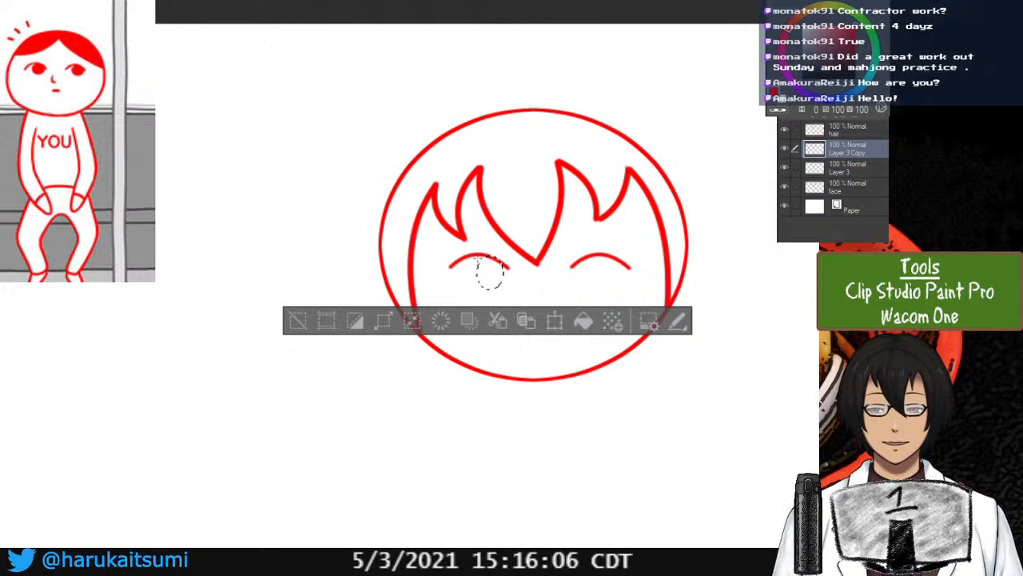
drag(506, 285, 494, 276)
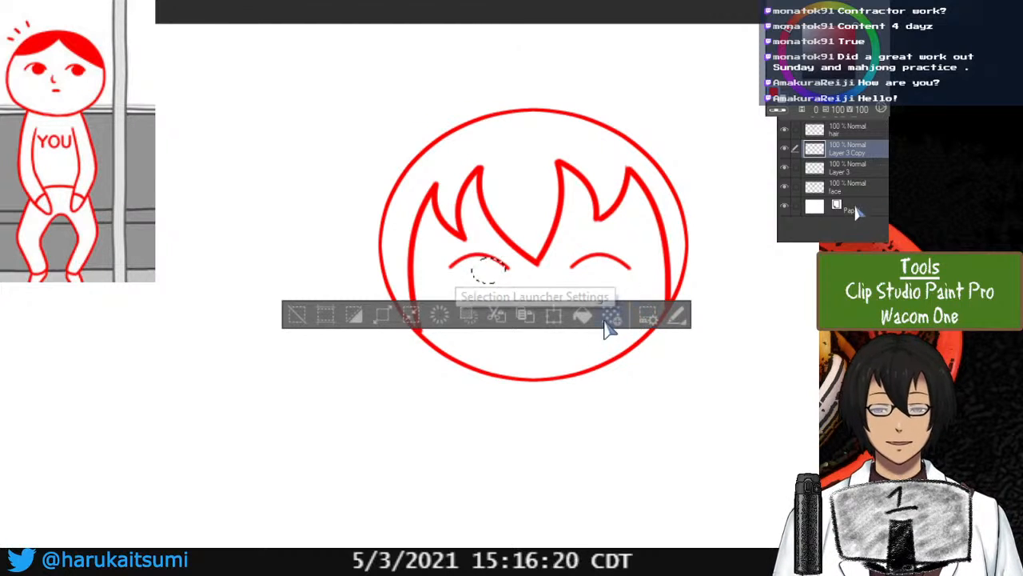
click(676, 315)
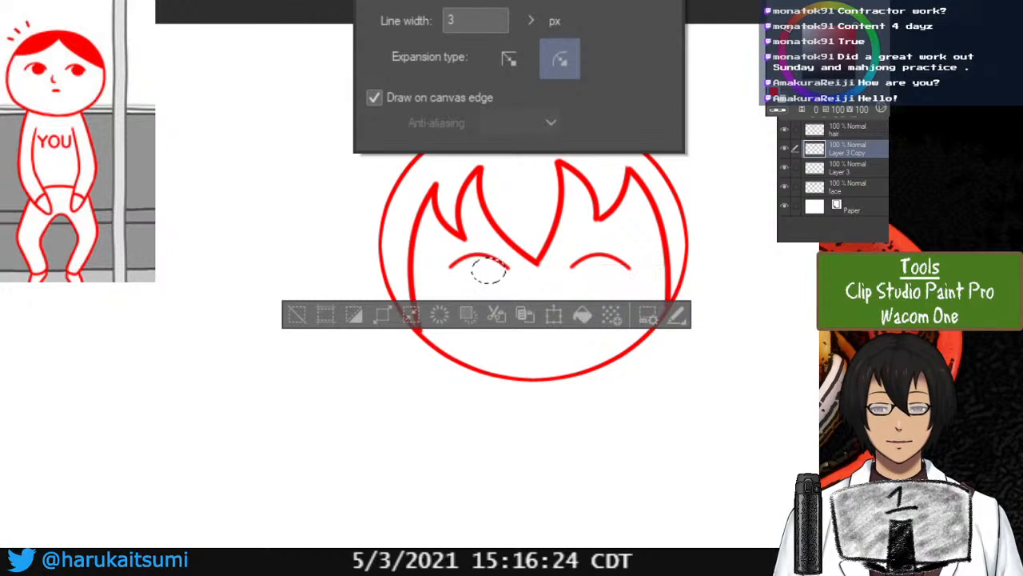
key(Return)
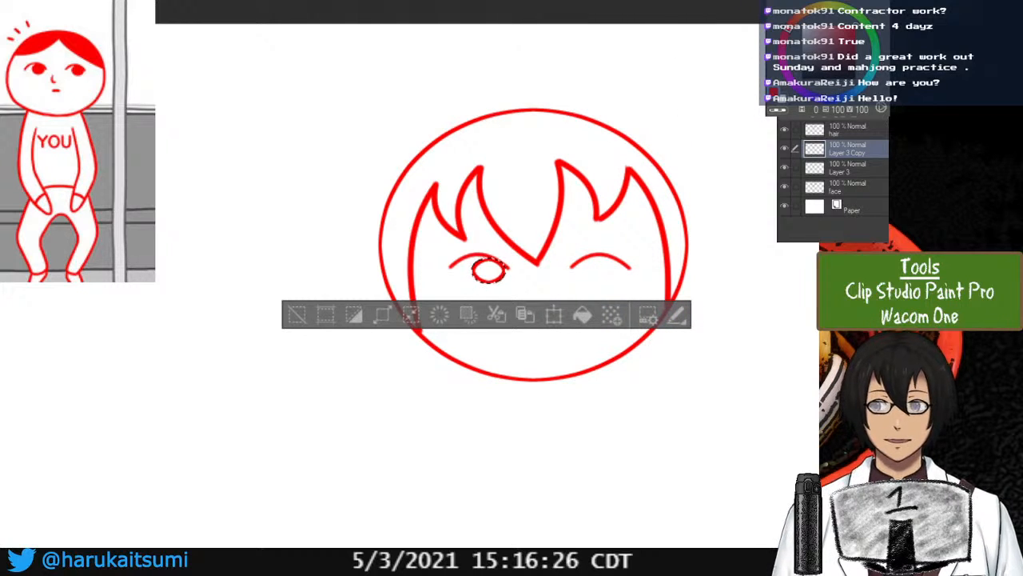
key(ctrl+d)
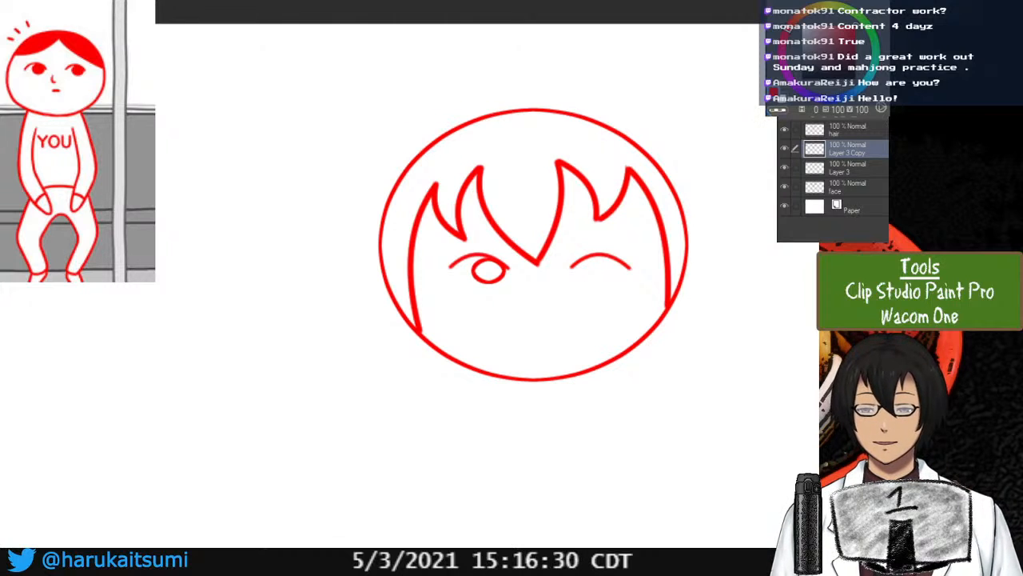
click(502, 266)
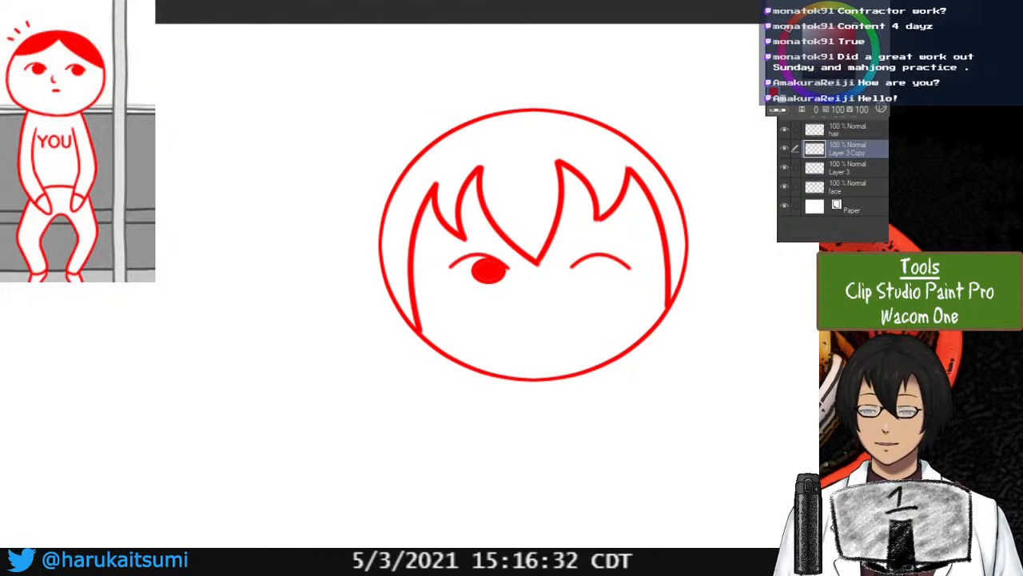
Try copying the left pupil to a new layer and placing it under the right eye arc, and delete the moved copy
mouse_move(454, 255)
mouse_down()
mouse_move(515, 289)
mouse_move(444, 264)
mouse_move(491, 283)
mouse_up()
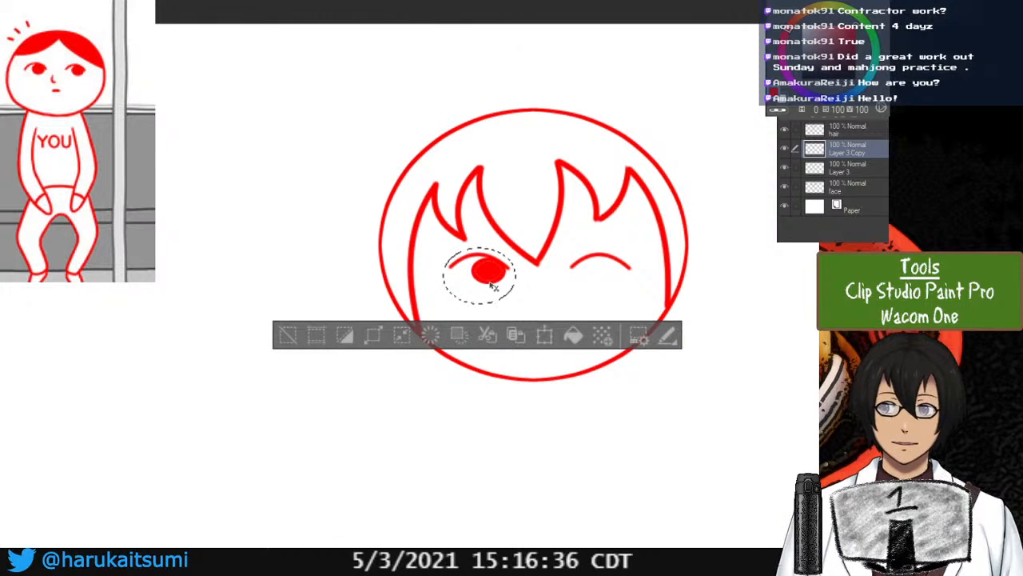
key(ctrl+c)
key(ctrl+v)
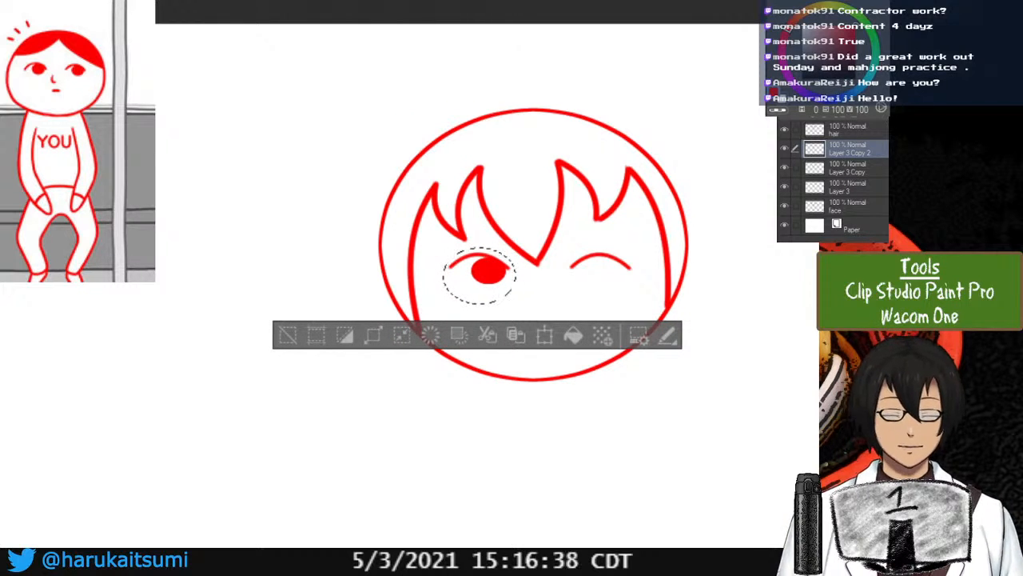
drag(482, 254, 594, 262)
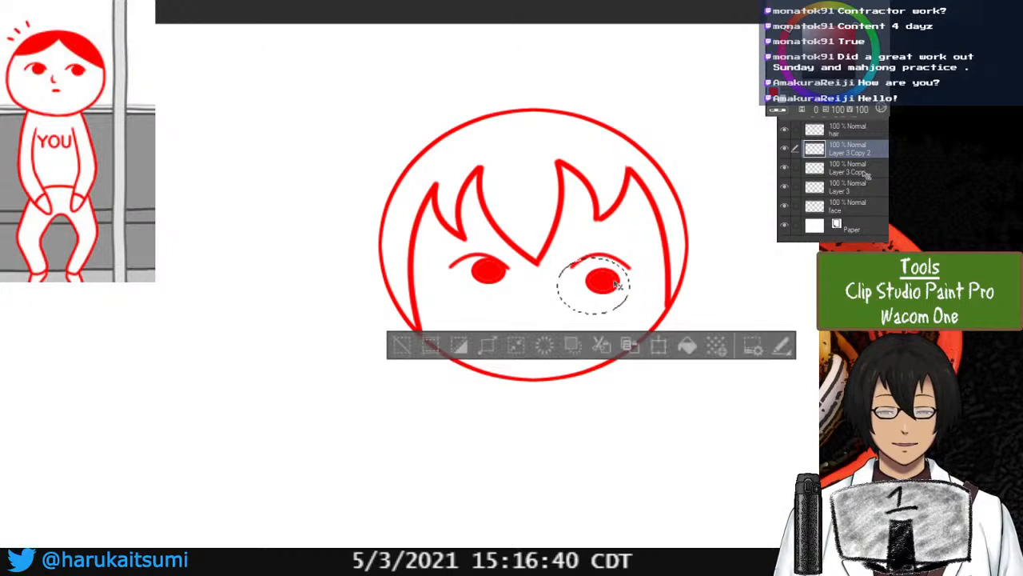
key(Delete)
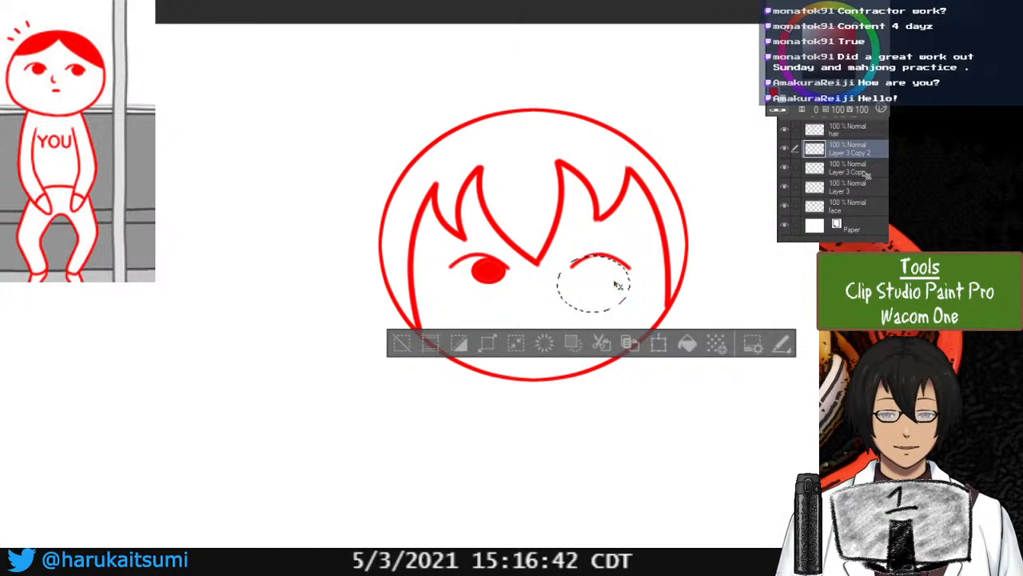
Find the layer holding the right eye arc and erase that arc from Layer 3 Copy with an elliptical selection
click(784, 167)
click(784, 167)
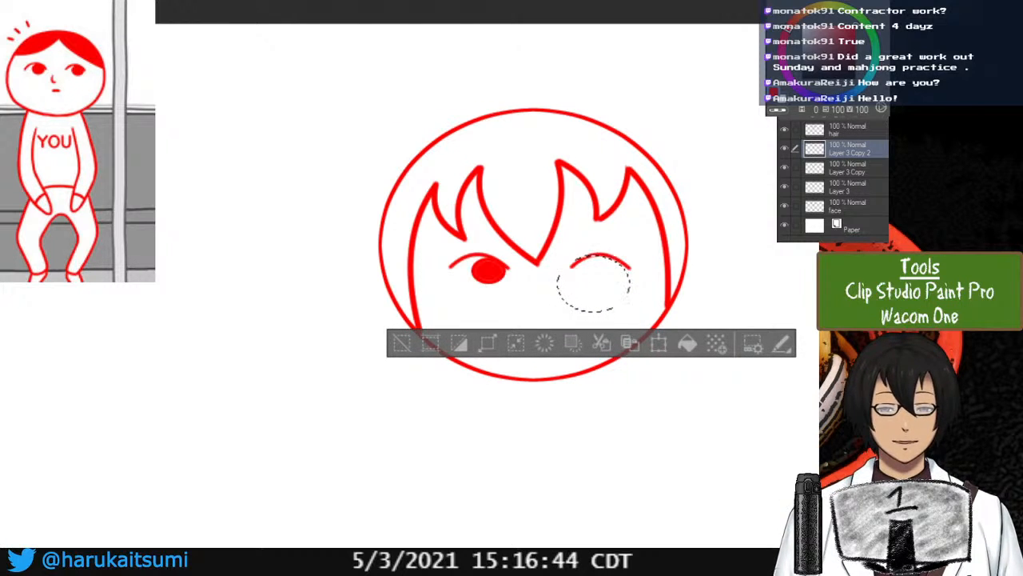
click(849, 168)
click(784, 167)
click(784, 167)
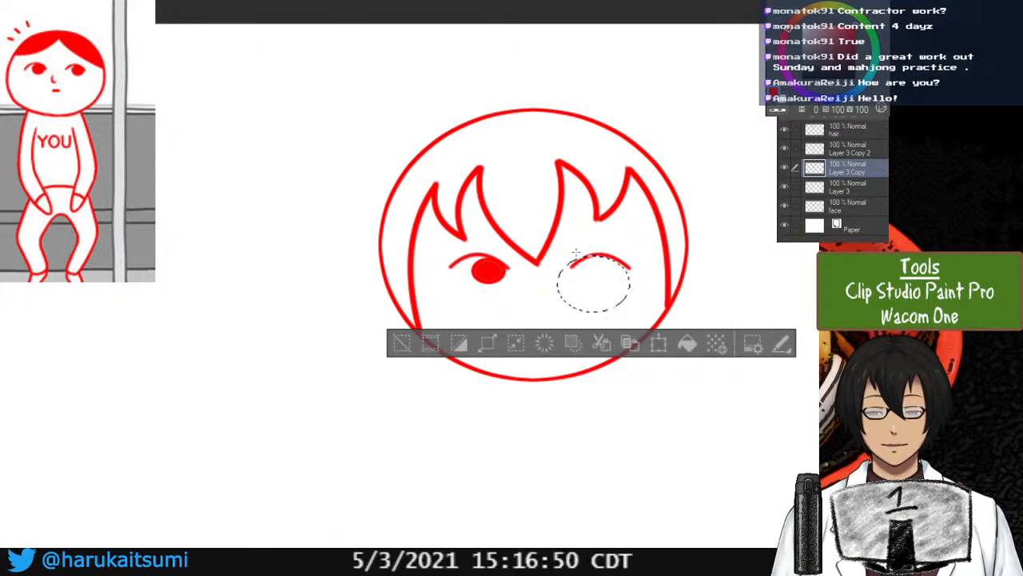
key(ctrl+d)
drag(641, 307, 637, 311)
key(Delete)
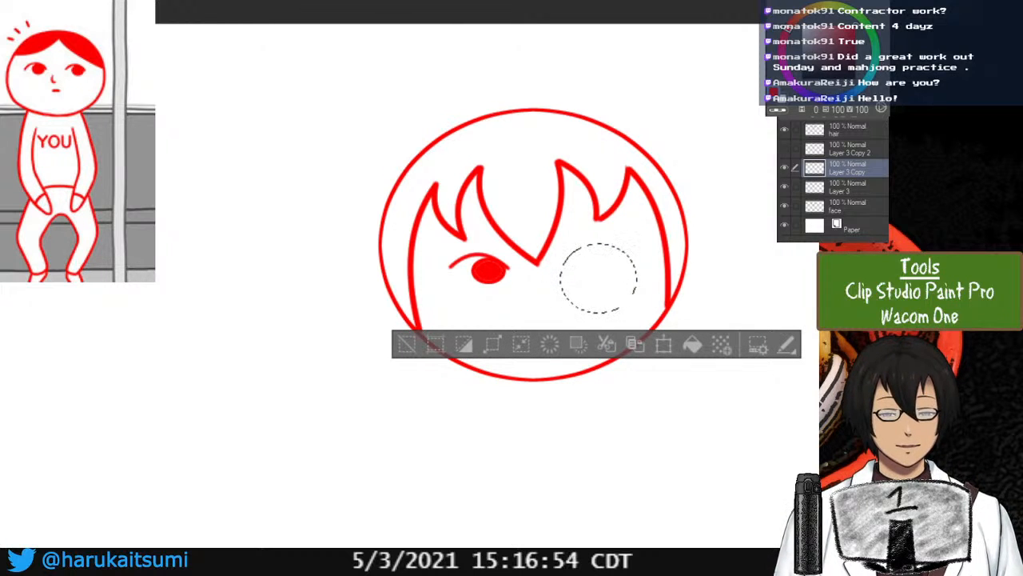
Merge Layer 3 Copy and Layer 3 Copy 2 down into Layer 3 and clear the selection
click(784, 167)
click(784, 167)
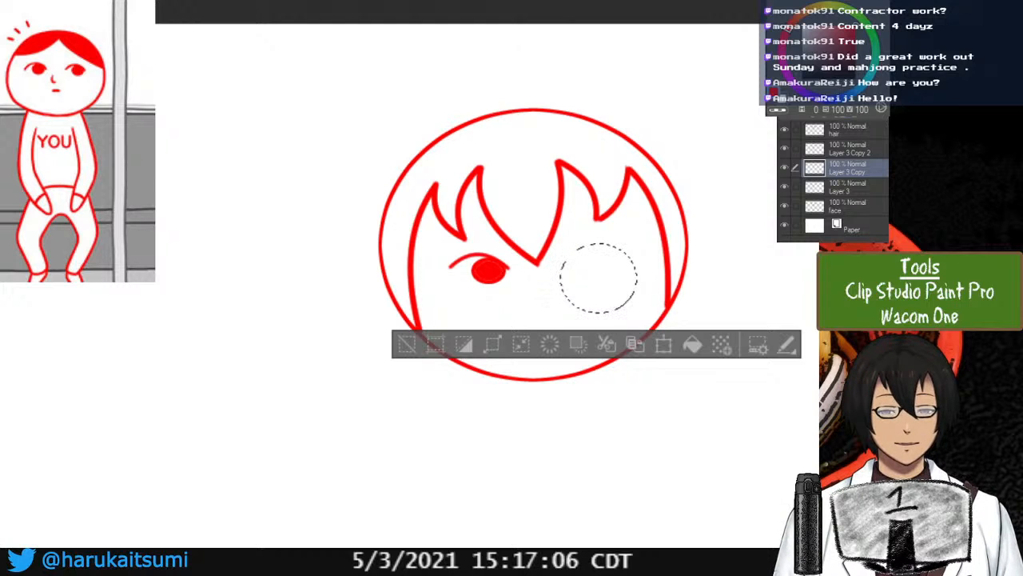
key(ctrl+e)
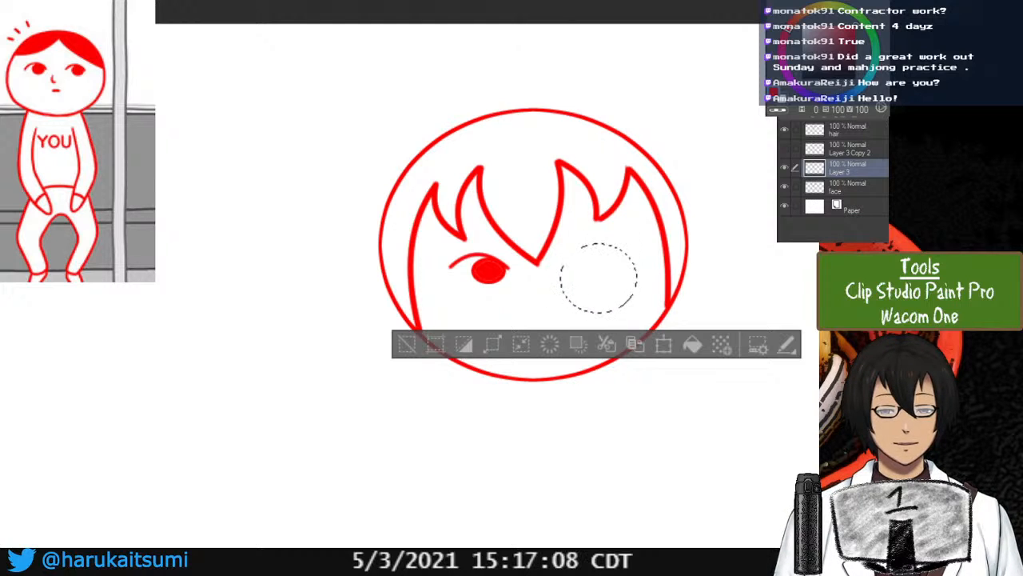
click(848, 151)
key(ctrl+e)
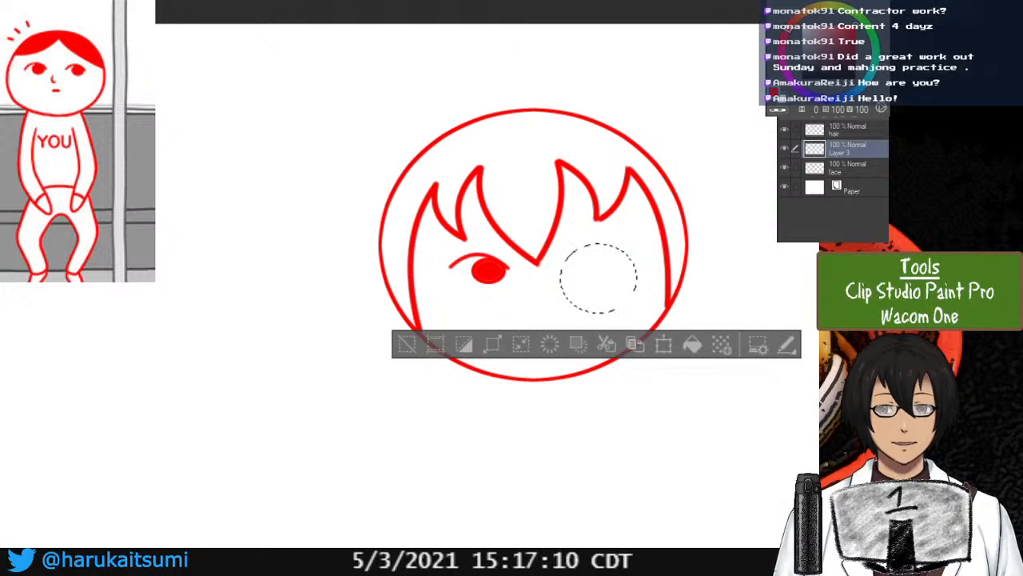
key(ctrl+d)
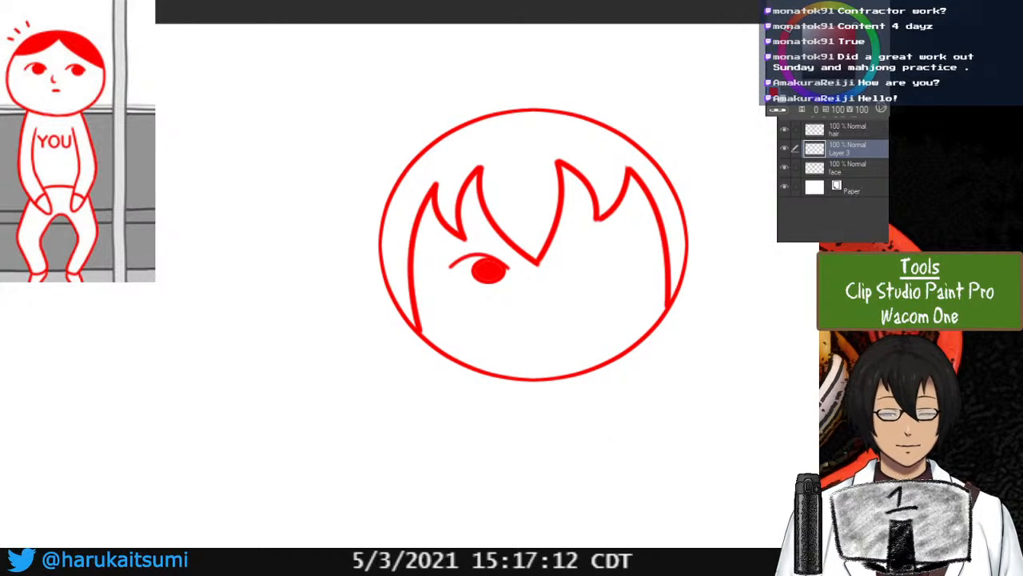
Duplicate the complete left eye with its pupil onto a new layer and align the copy as the matching right eye
drag(457, 290, 507, 286)
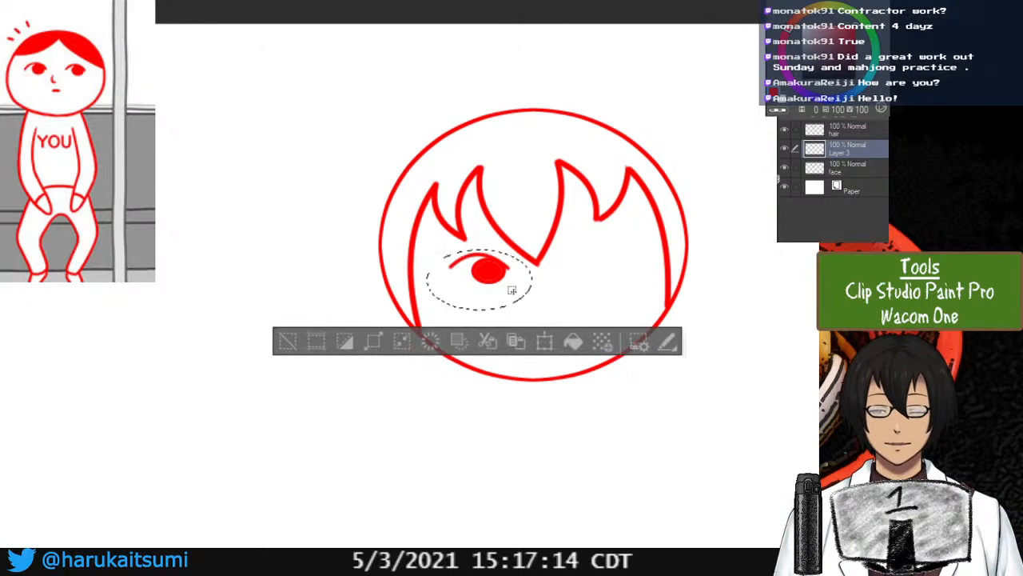
key(ctrl+c)
key(ctrl+v)
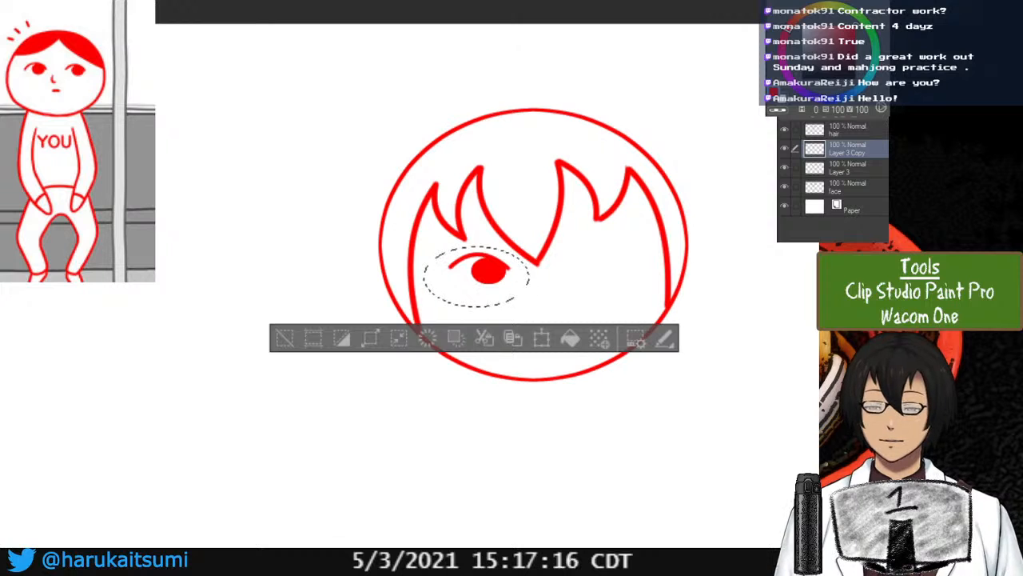
drag(505, 278, 628, 276)
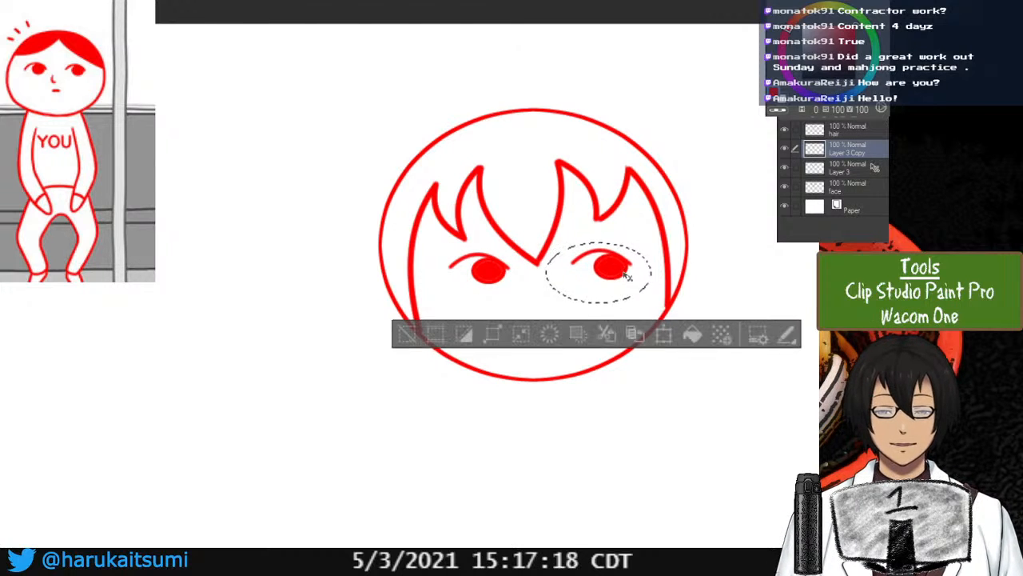
drag(626, 276, 622, 278)
key(Down)
key(Left)
key(Up)
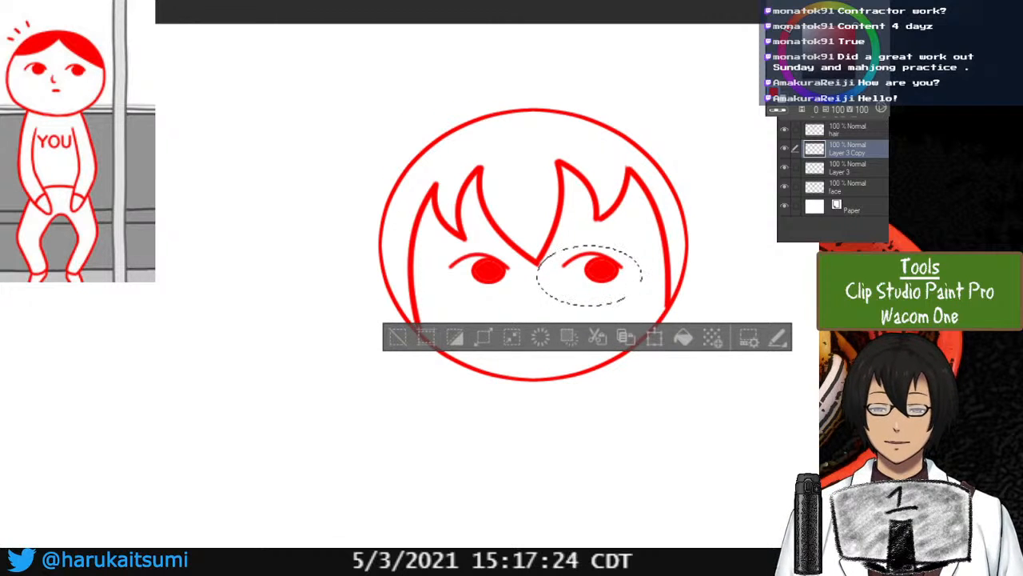
click(217, 425)
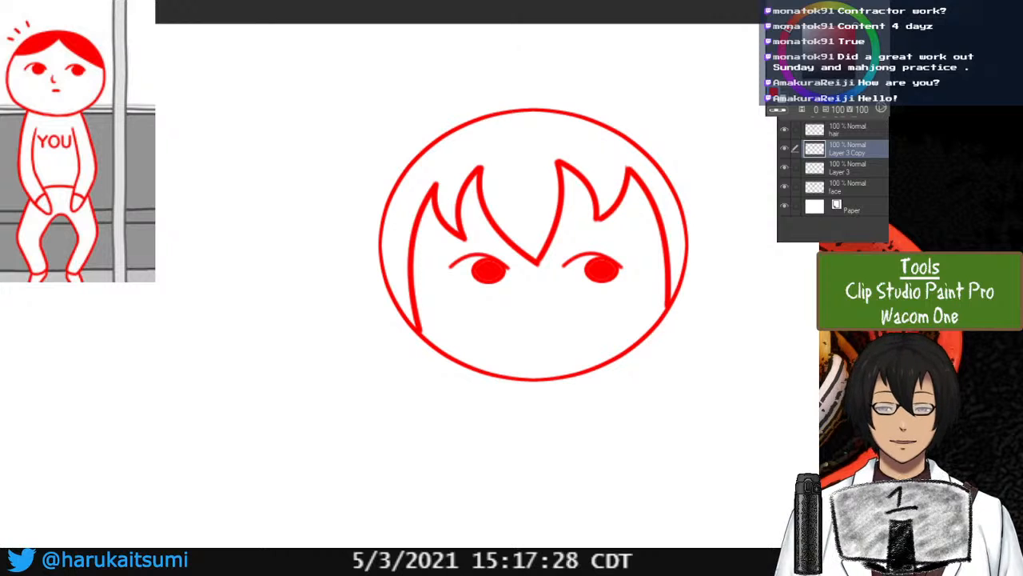
key(Right)
key(Left)
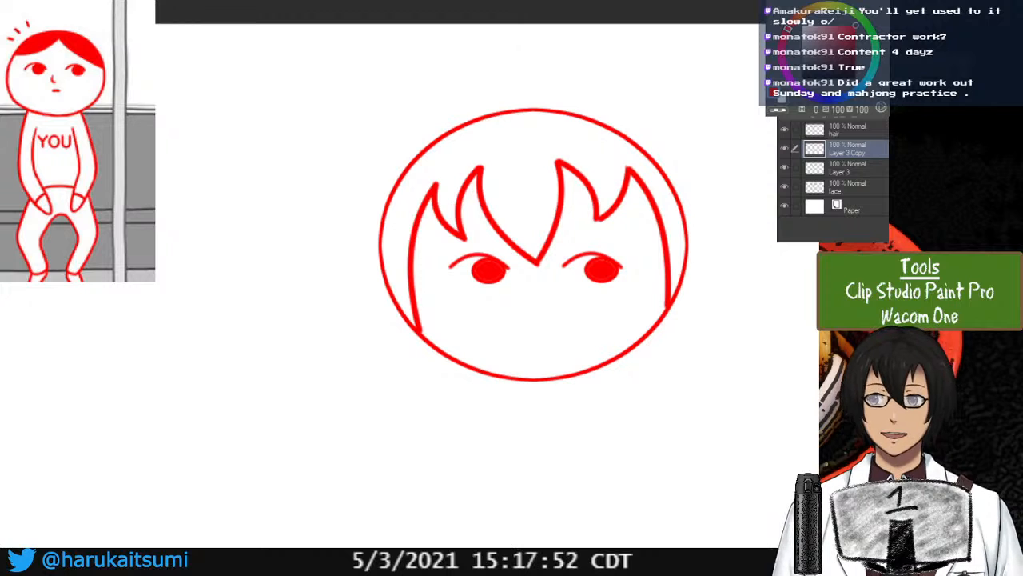
Check the right eye's layer by toggling its visibility and rename Layer 3 "eyes"
mouse_move(527, 280)
mouse_down()
mouse_move(622, 259)
mouse_move(481, 238)
mouse_up()
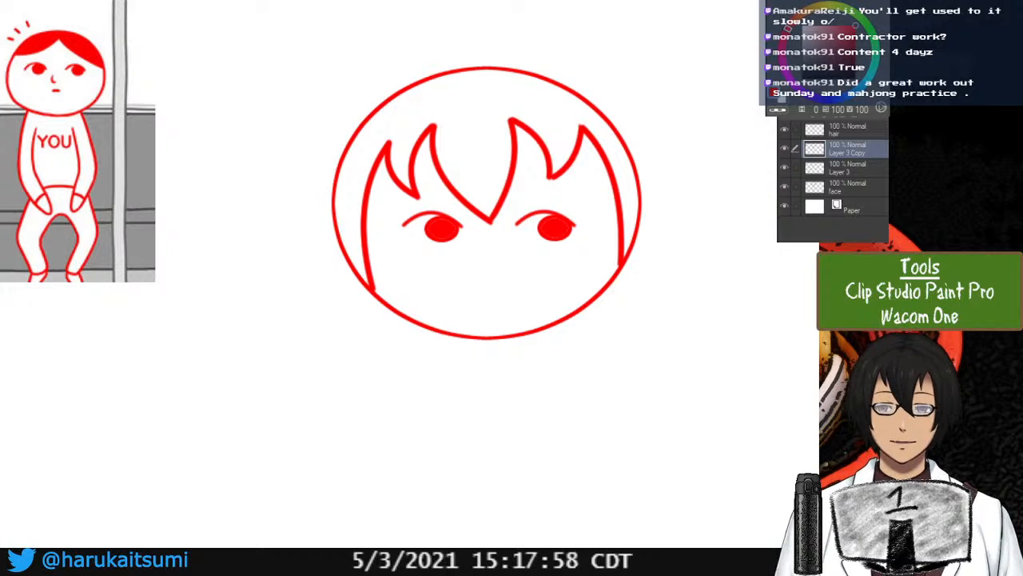
click(784, 148)
click(784, 147)
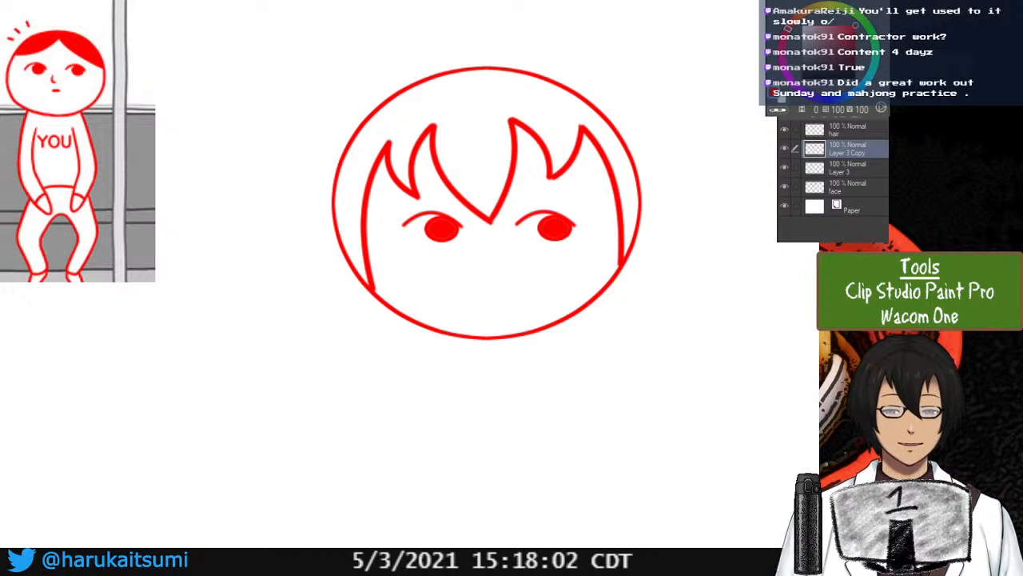
click(849, 168)
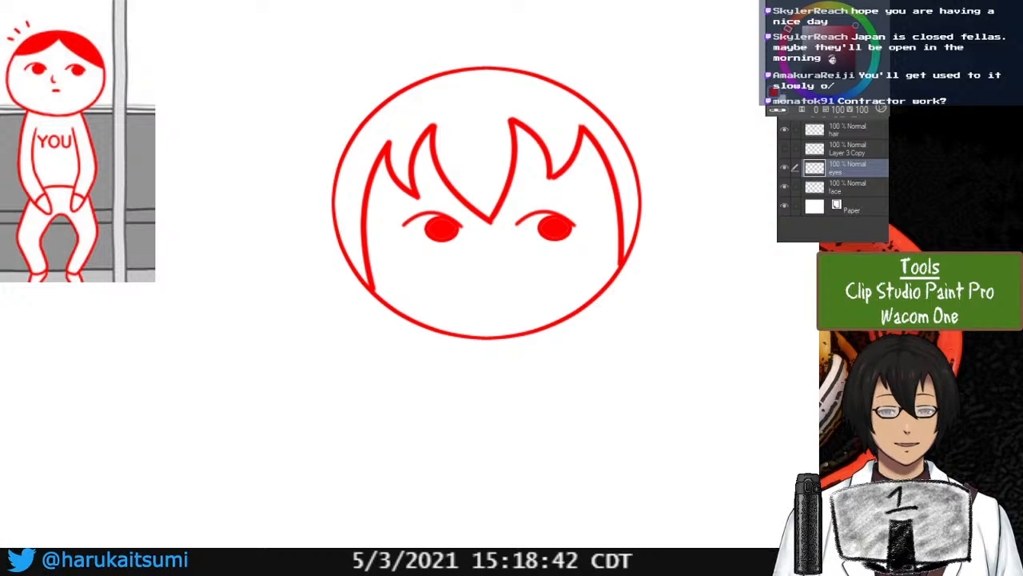
Draw a rectangular red outline around the lower part of the left eye on Layer 3 Copy
click(847, 149)
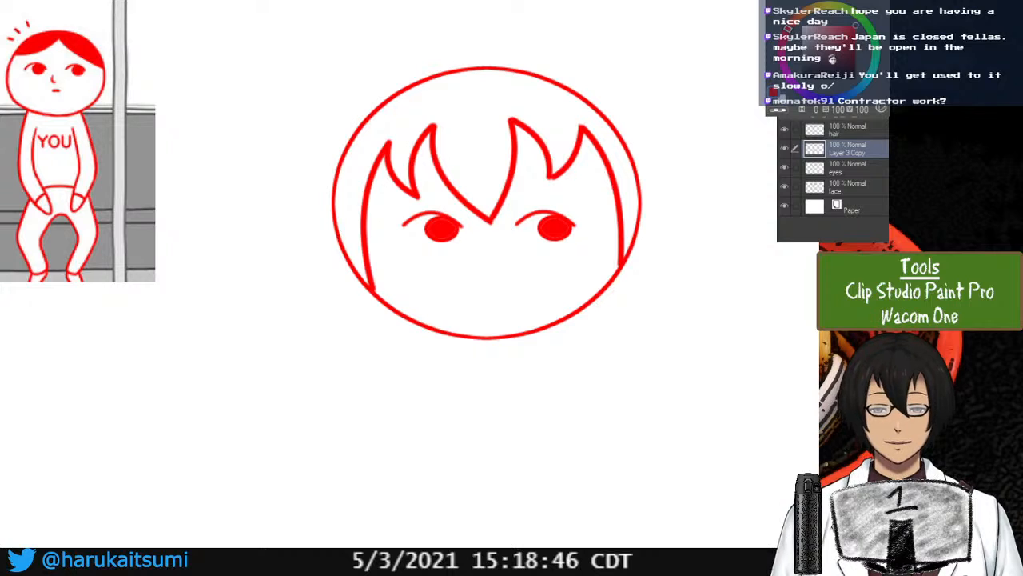
drag(400, 228, 467, 260)
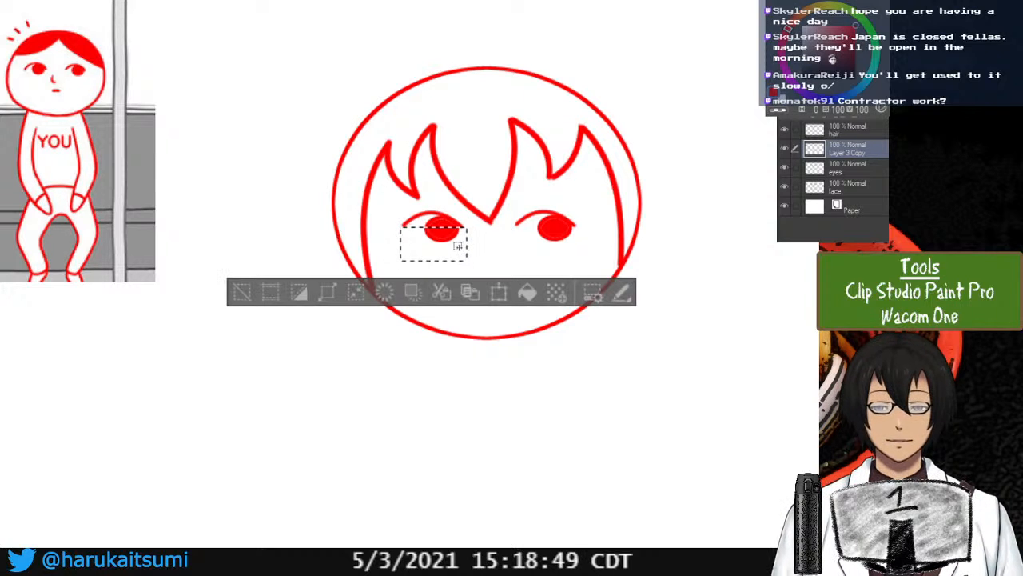
click(400, 225)
drag(405, 226, 462, 252)
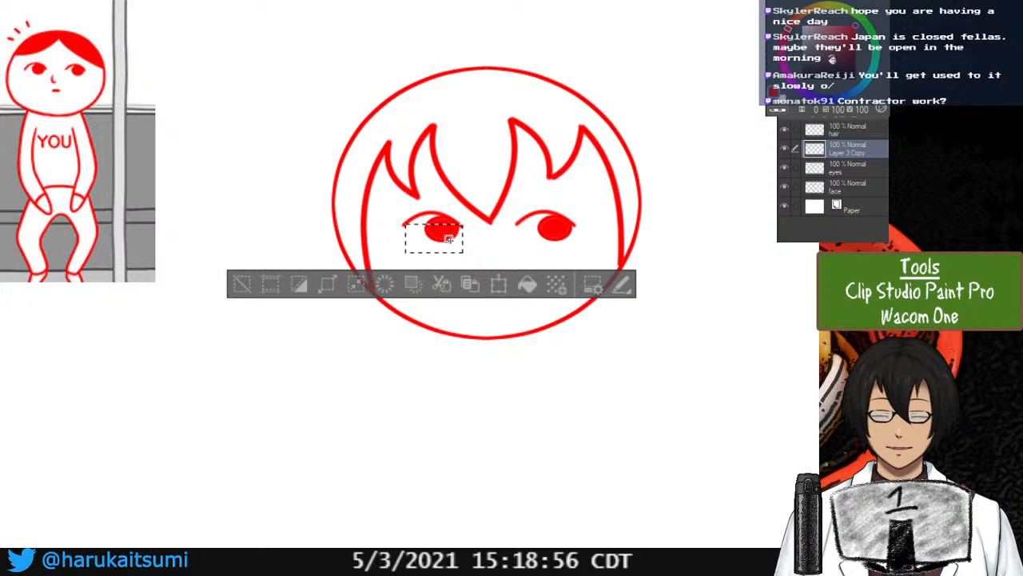
click(622, 287)
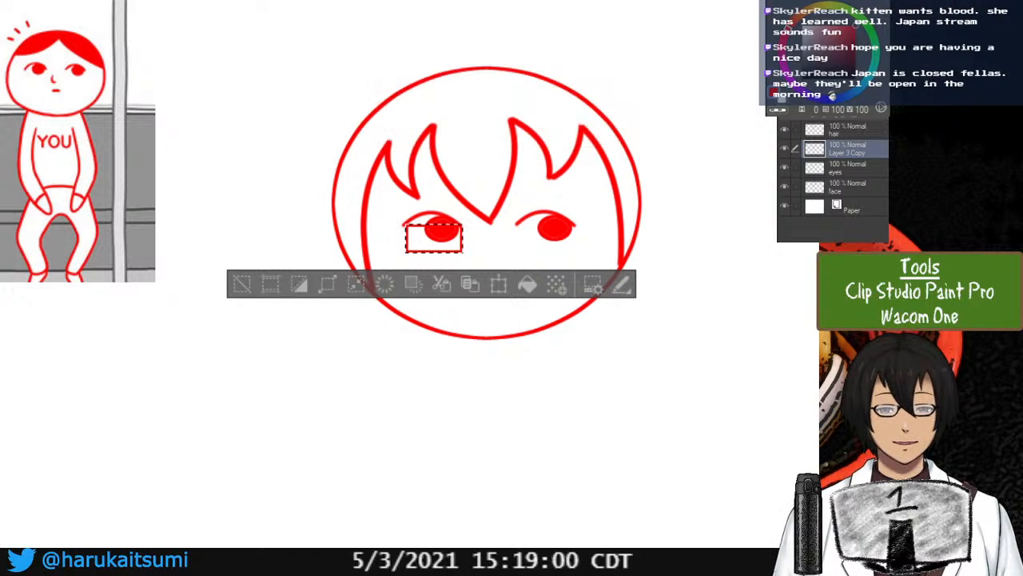
Try duplicating the left eye's rectangular outline onto a new layer and transforming it, and undo the duplication
key(ctrl+v)
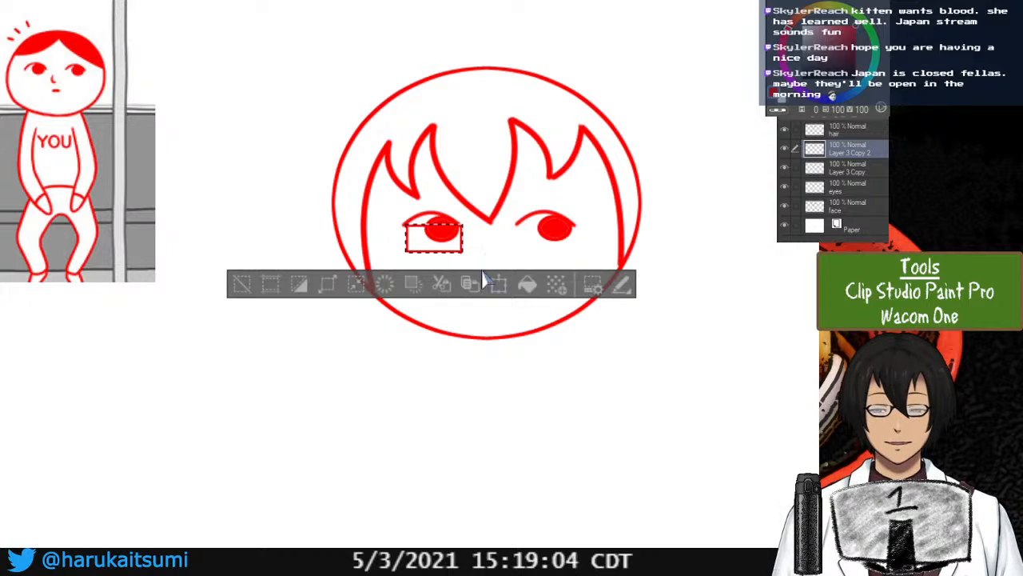
key(ctrl+t)
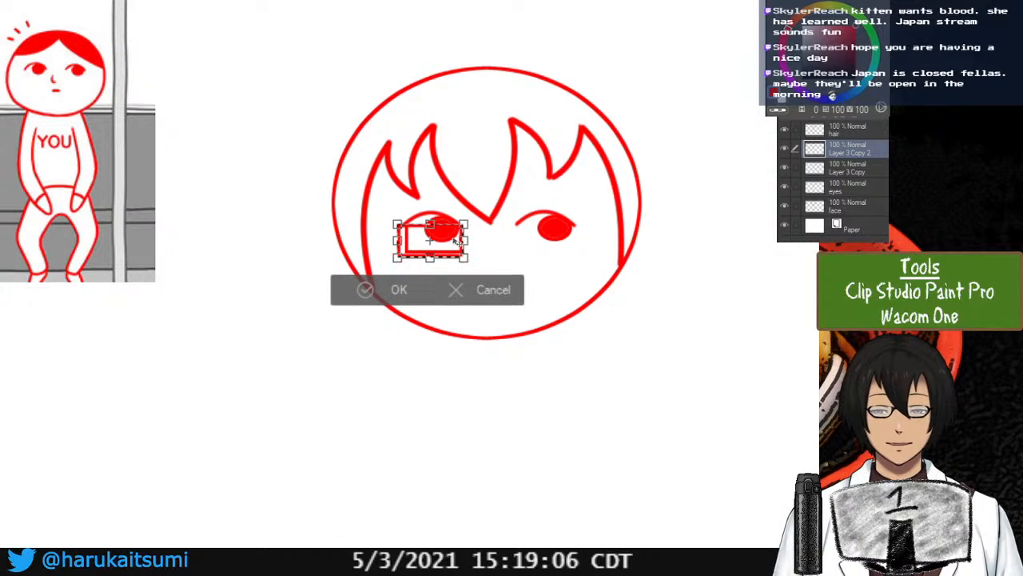
click(484, 289)
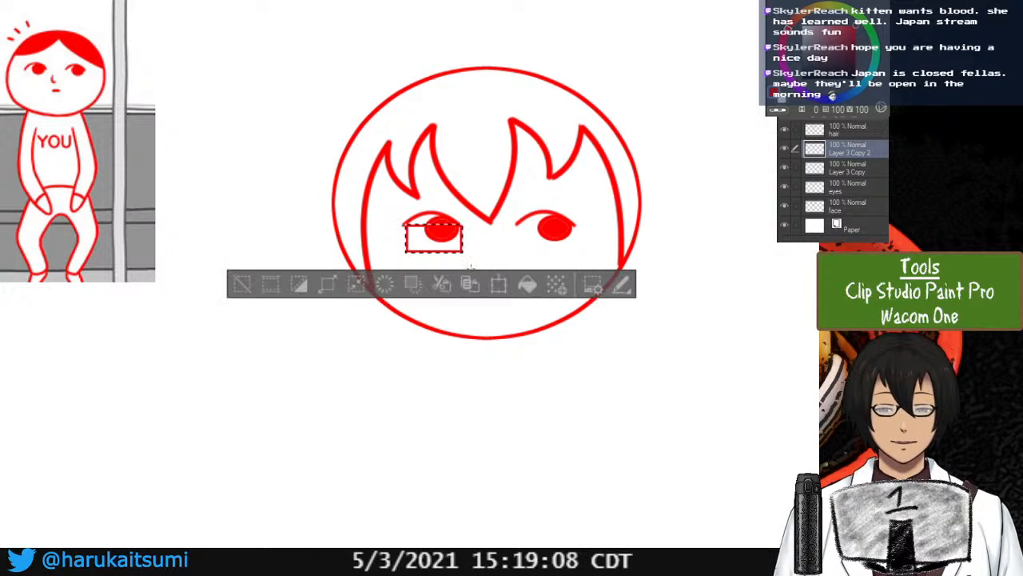
key(ctrl+z)
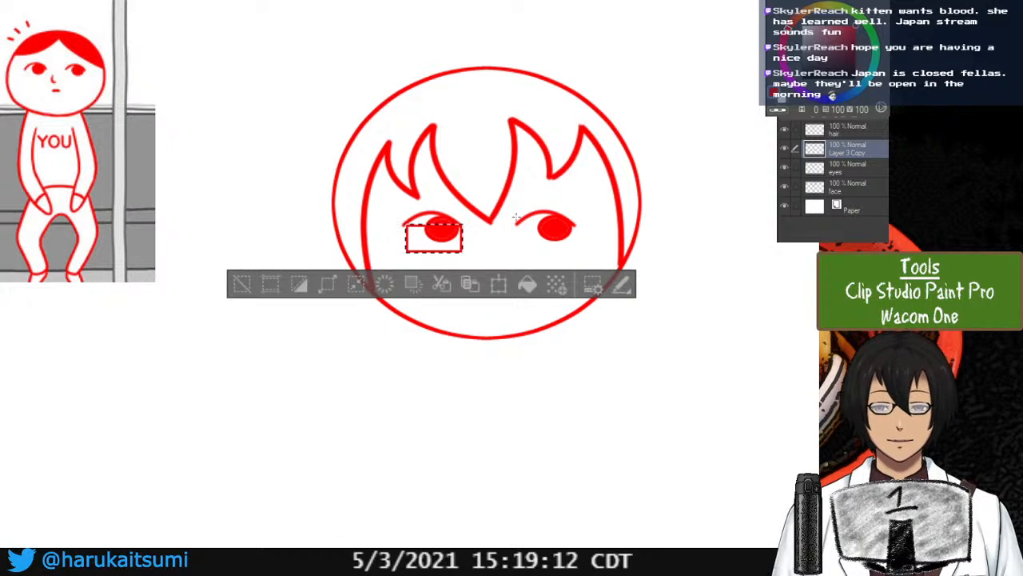
Enlarge the rectangular outline around the left eye slightly toward its outer side and clear the selection
key(ctrl+d)
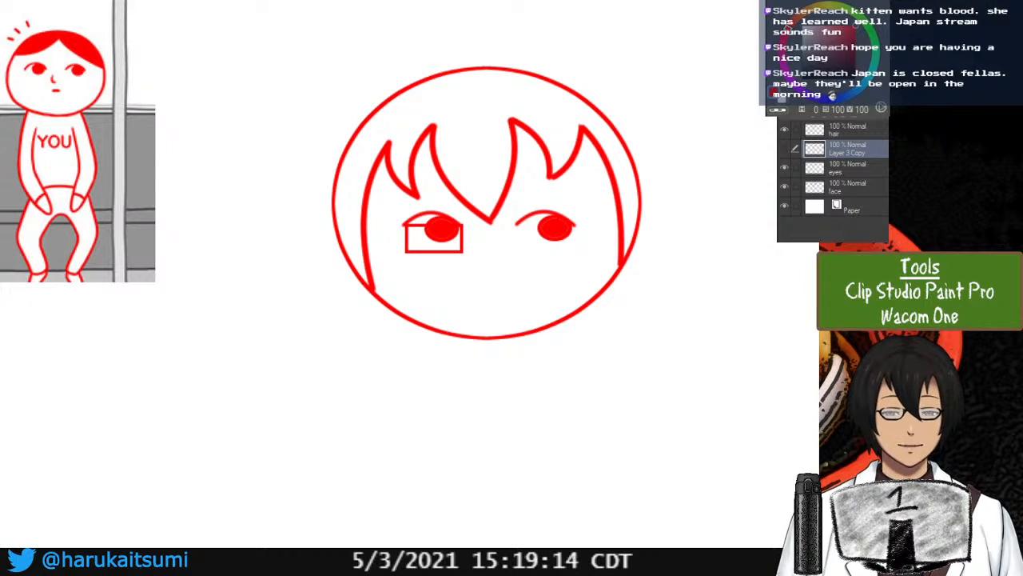
key(ctrl+t)
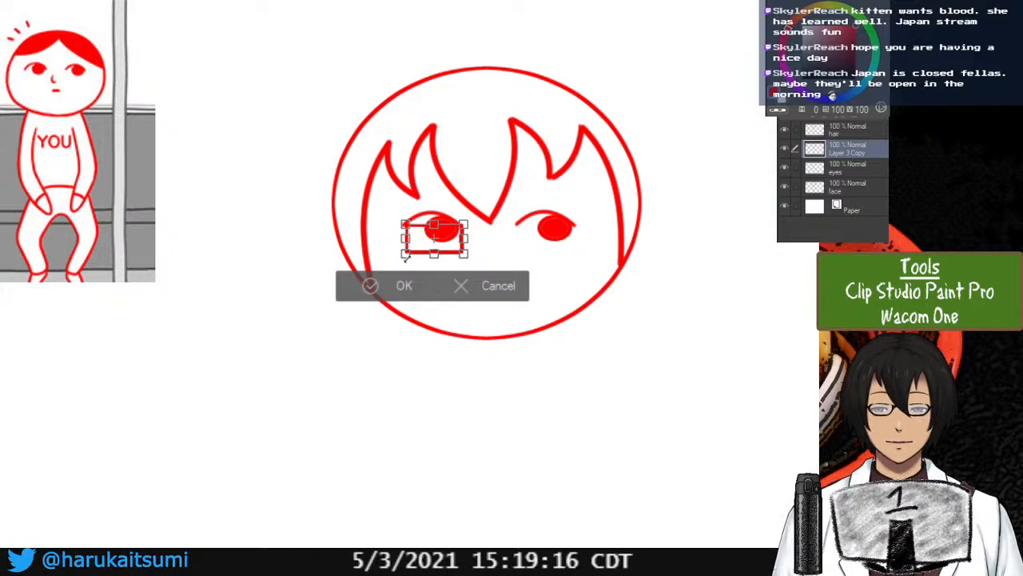
drag(402, 256, 395, 259)
drag(453, 246, 452, 245)
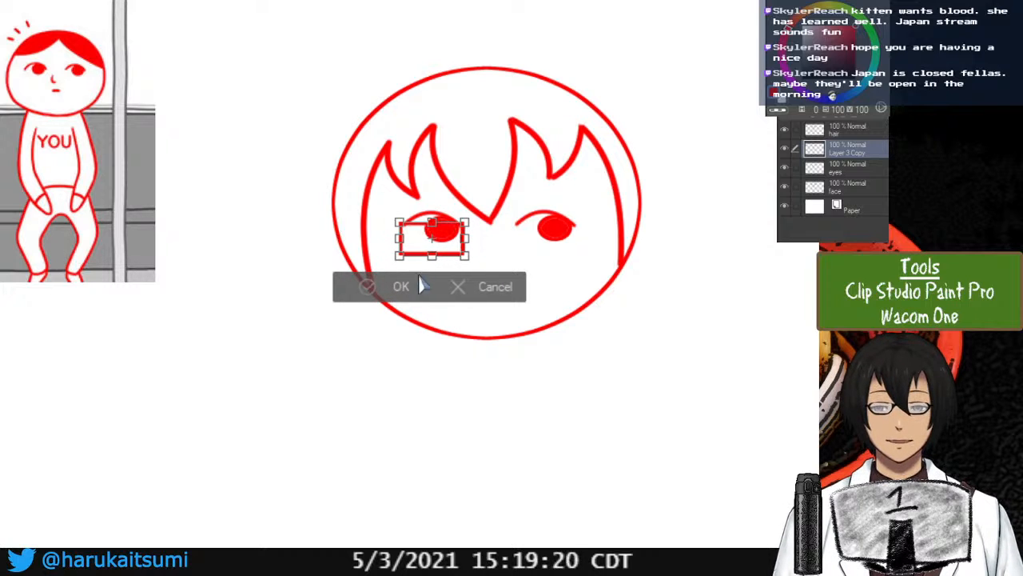
click(375, 288)
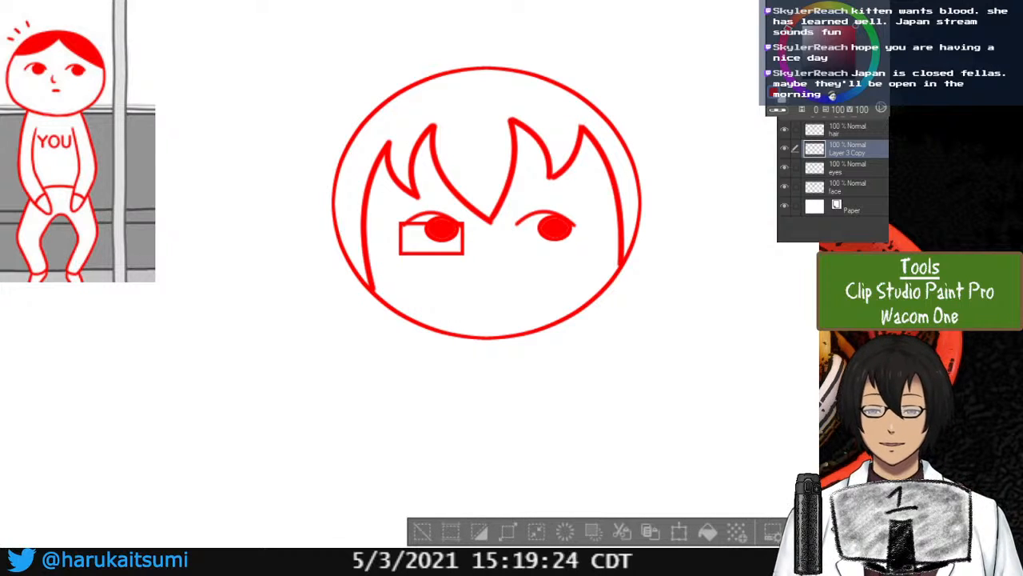
key(ctrl+d)
Copy the left rectangular frame onto a new layer and move the copy over the right eye, level with the original
drag(402, 190, 449, 317)
drag(509, 240, 385, 192)
key(ctrl+c)
key(ctrl+v)
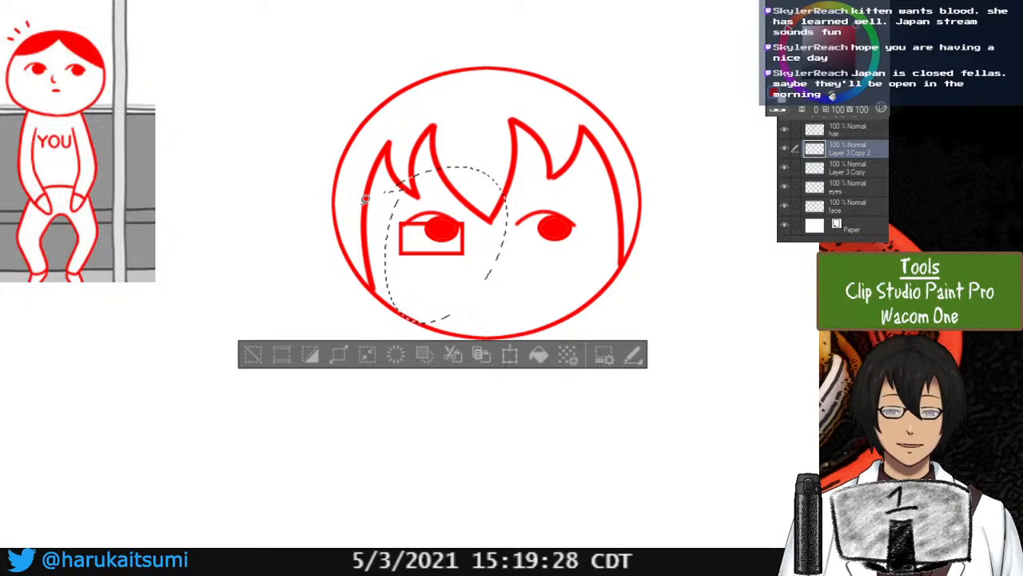
mouse_move(470, 254)
mouse_down()
mouse_move(554, 268)
mouse_move(579, 256)
mouse_up()
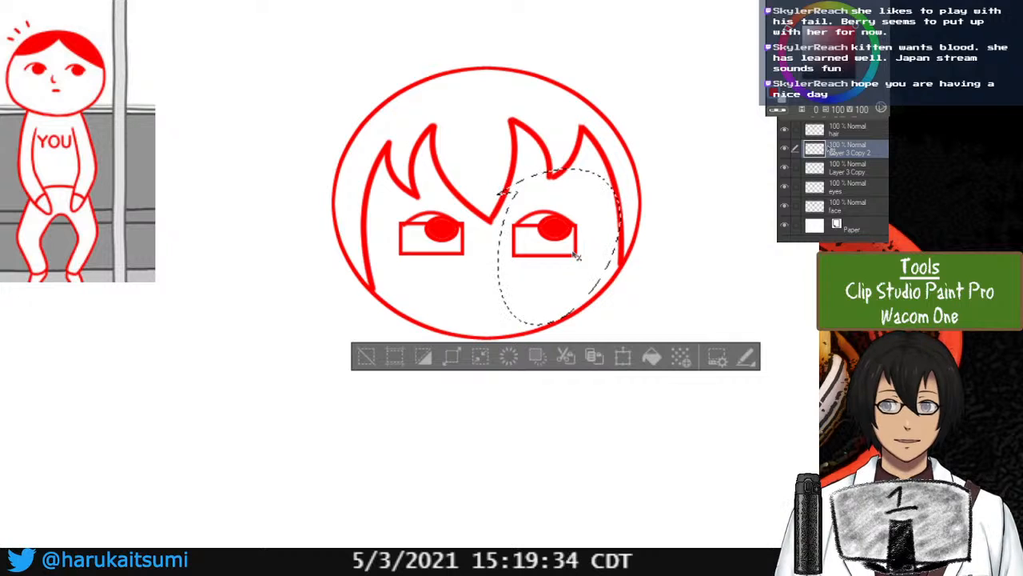
key(ctrl+z)
drag(471, 269, 580, 266)
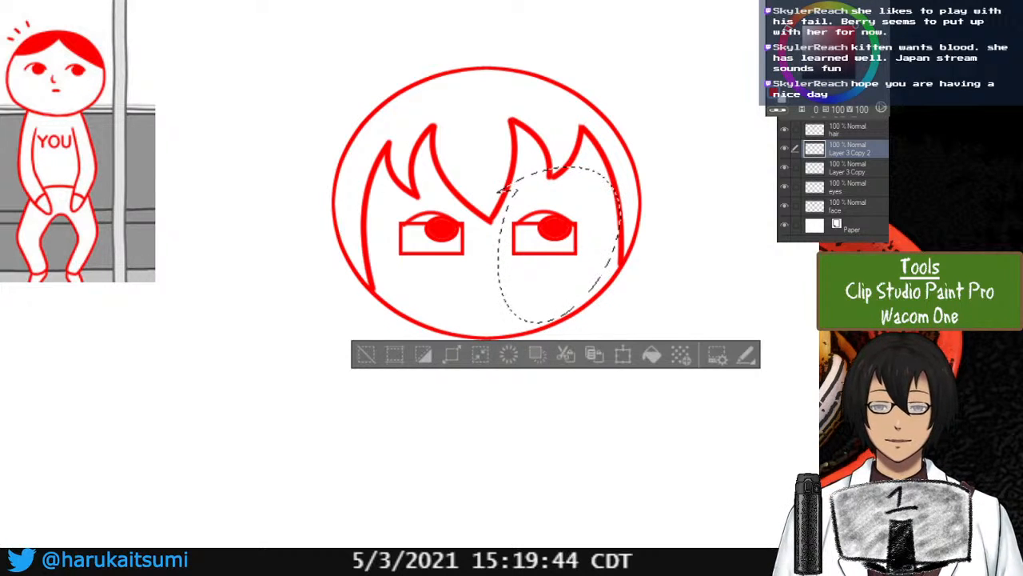
click(204, 271)
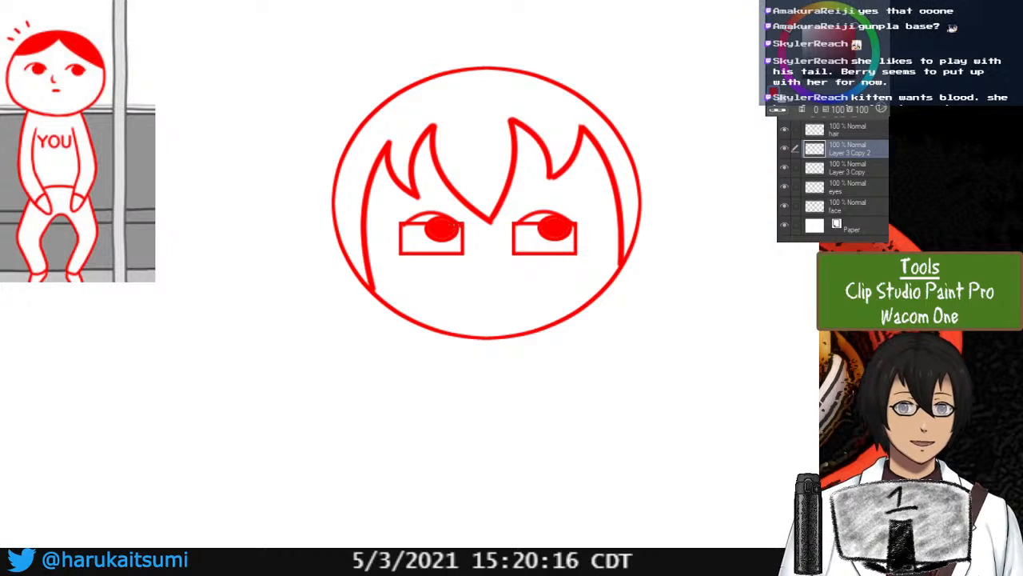
Draw a thin horizontal bridge line joining the inner sides of the two rectangular frames
drag(462, 237, 513, 238)
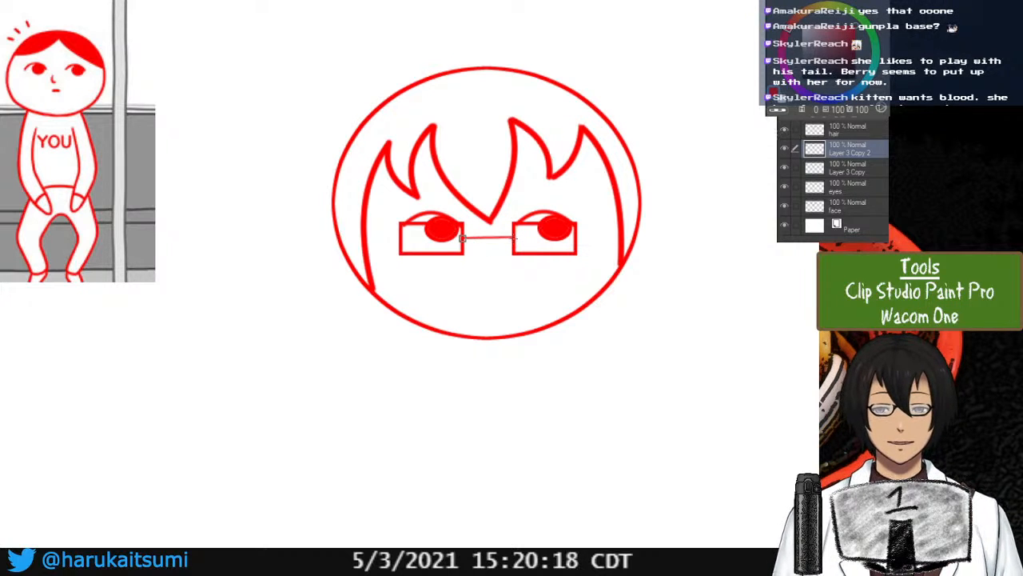
key(ctrl+z)
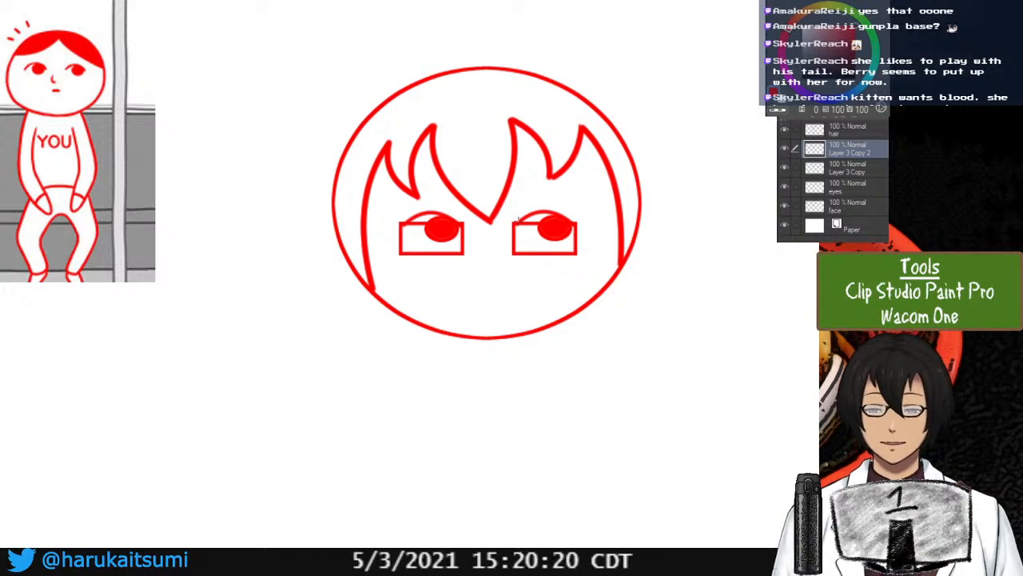
scroll(518, 218, up, 3)
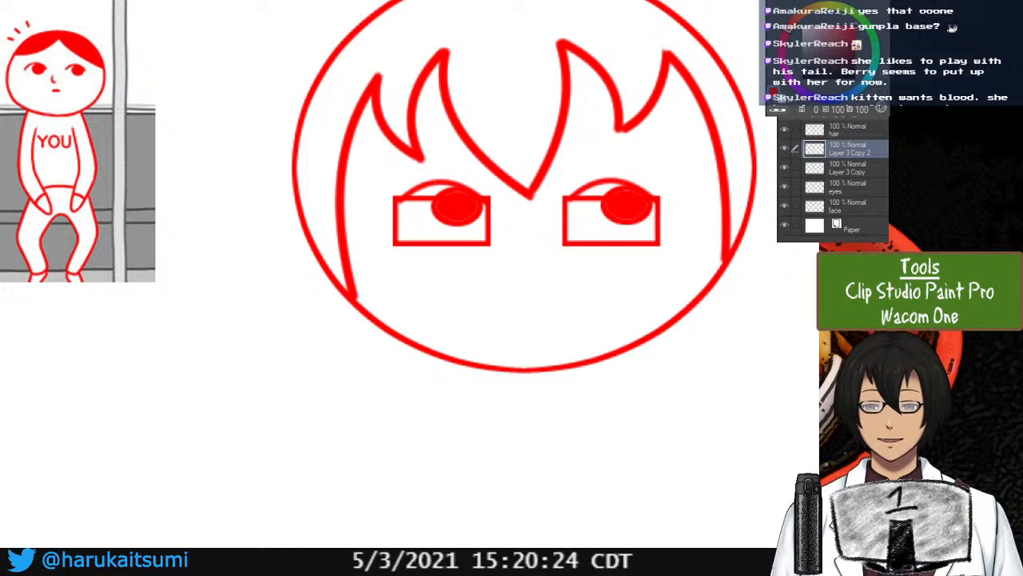
drag(491, 222, 565, 222)
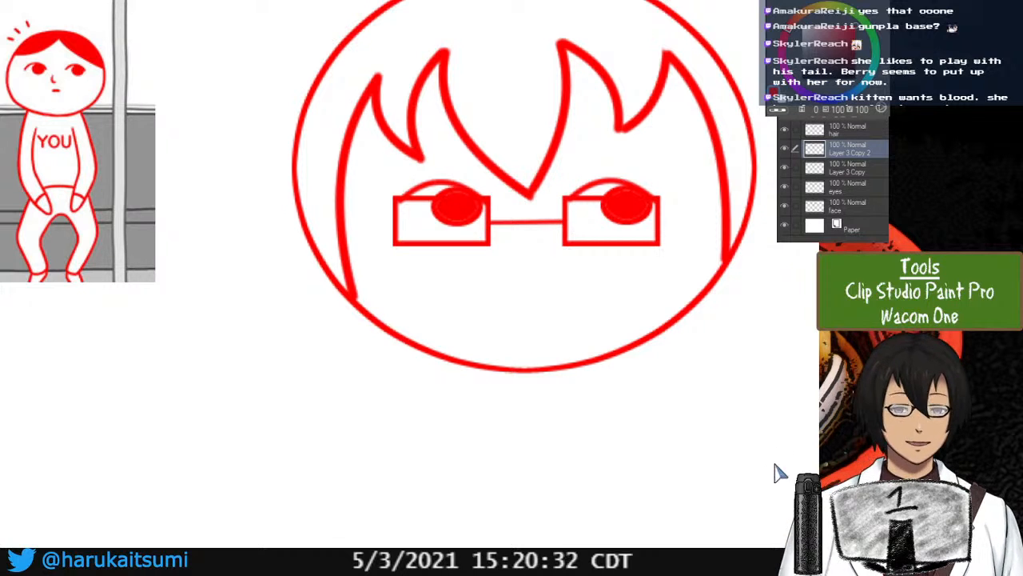
Save the illustration to the 2021 Drawings folder in CLIP STUDIO FORMAT under a file name beginning with "kiku"
key(ctrl+s)
click(678, 414)
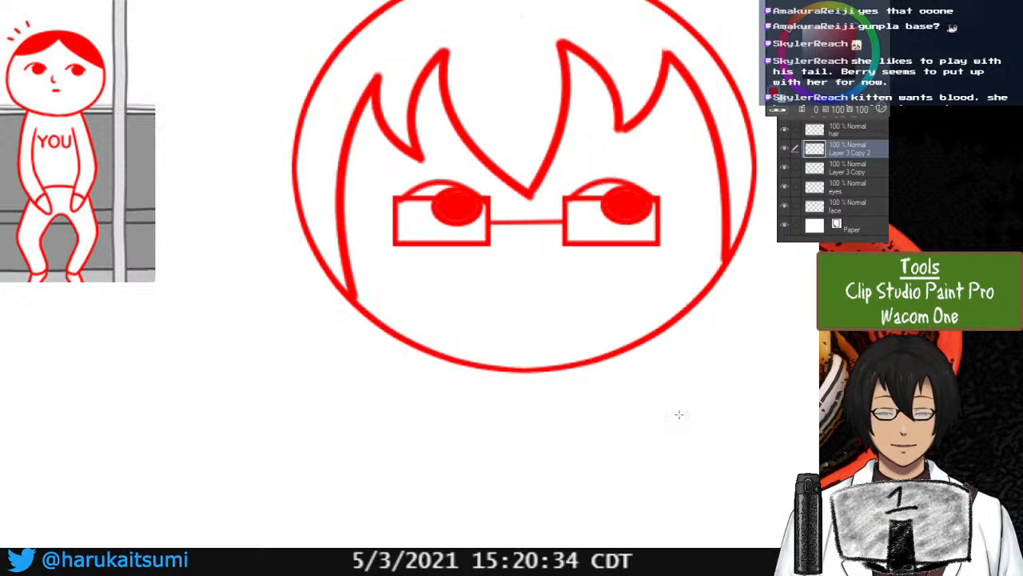
key(ctrl+s)
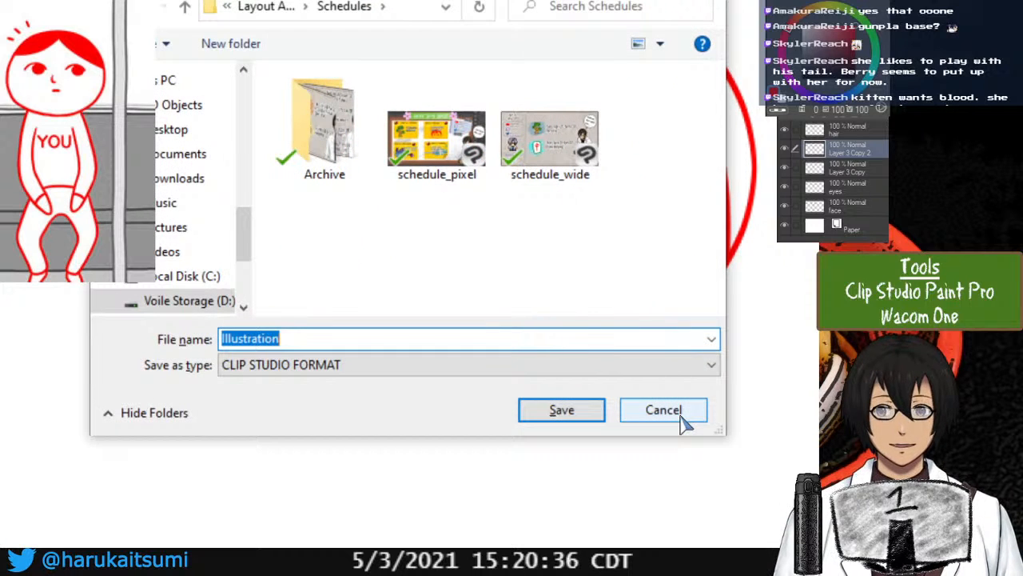
click(242, 127)
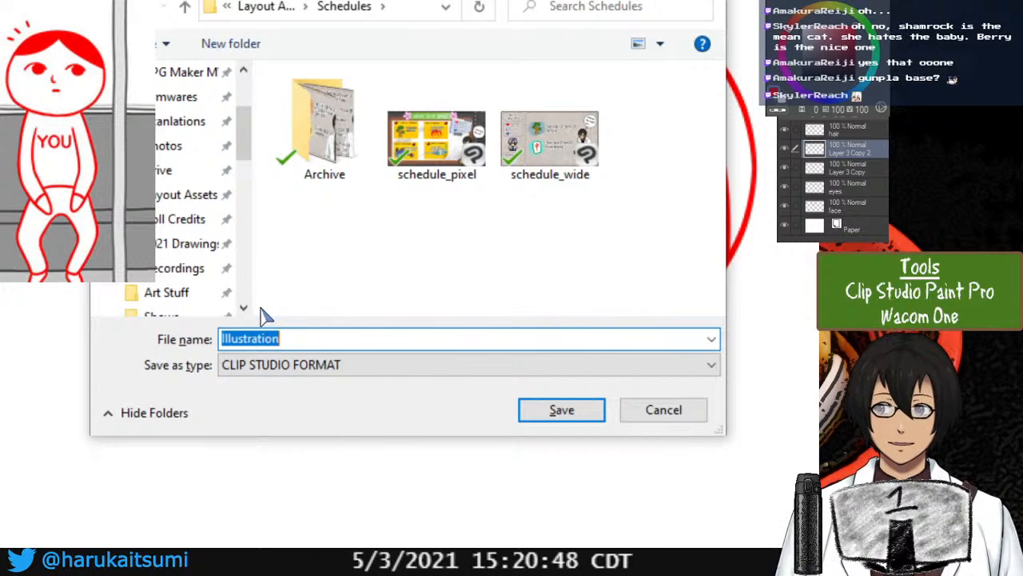
click(200, 245)
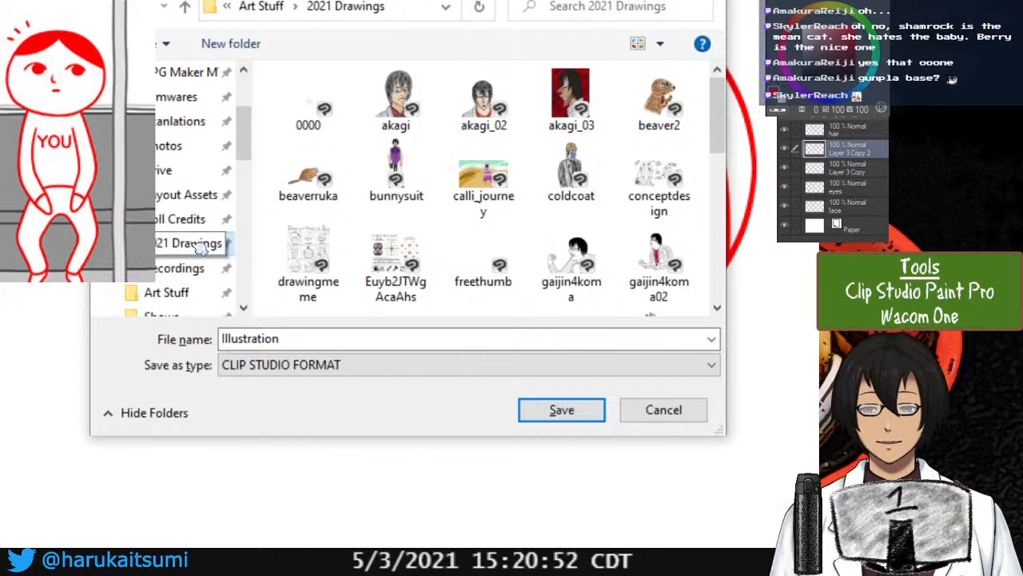
click(469, 336)
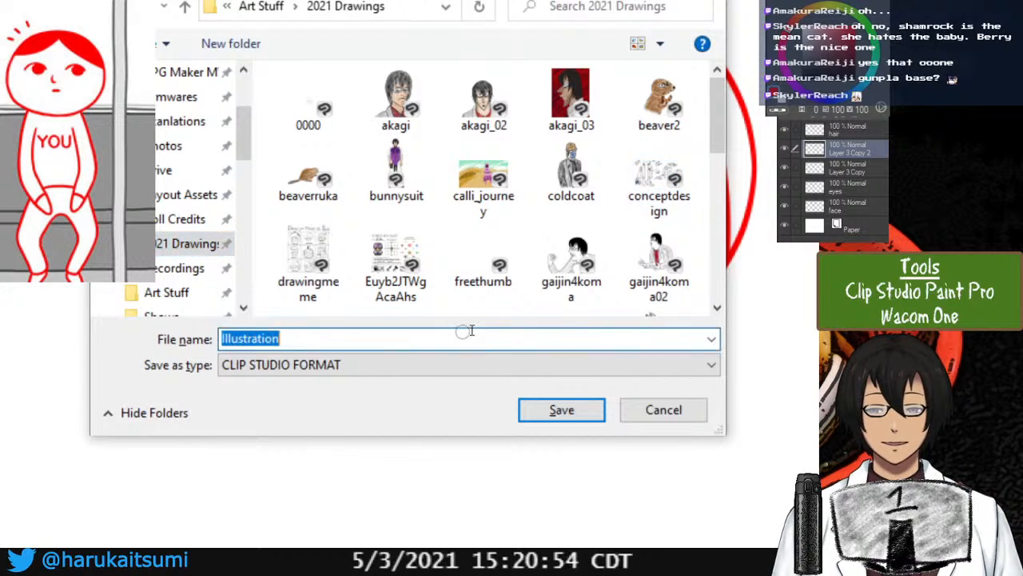
text(ku)
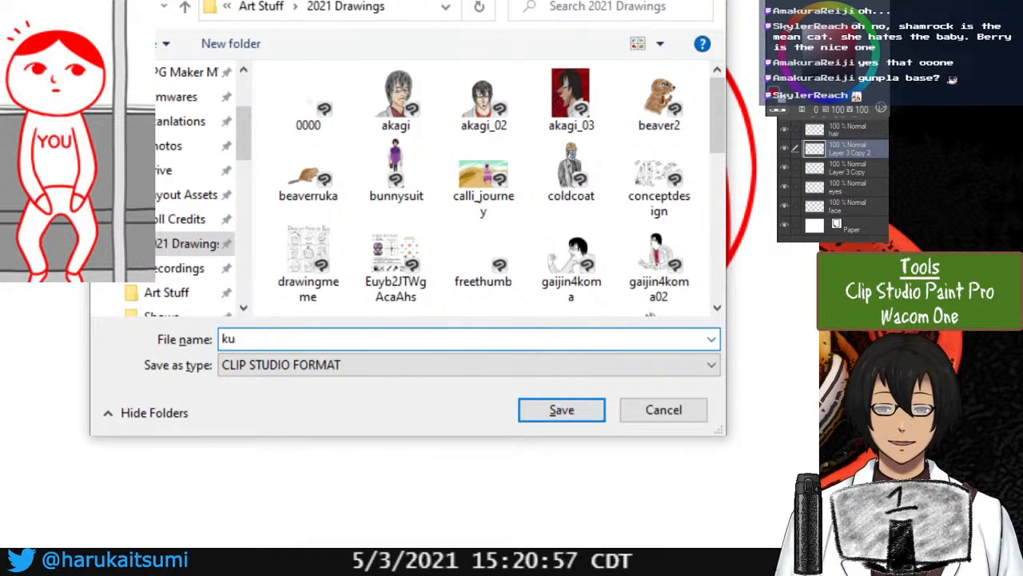
key(BackSpace)
text(im)
key(BackSpace)
text(kumiya_)
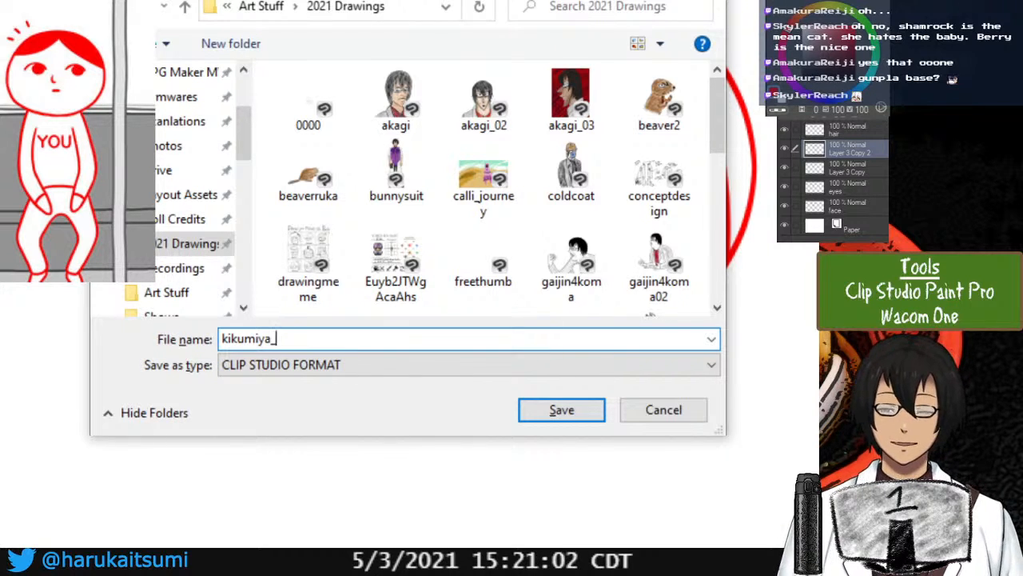
key(BackSpace)
key(BackSpace)
key(BackSpace)
key(BackSpace)
key(BackSpace)
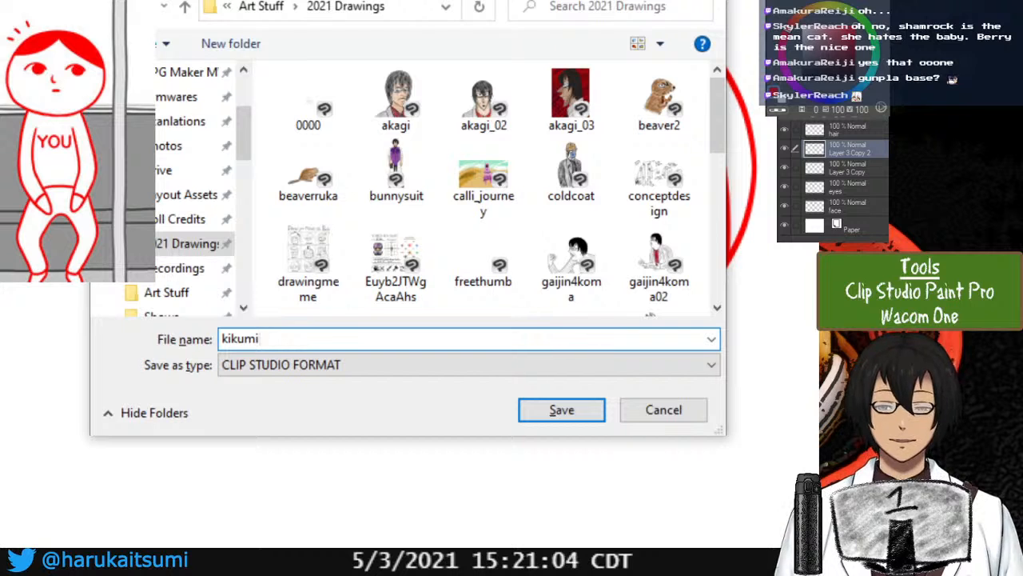
text(yomi)
key(Return)
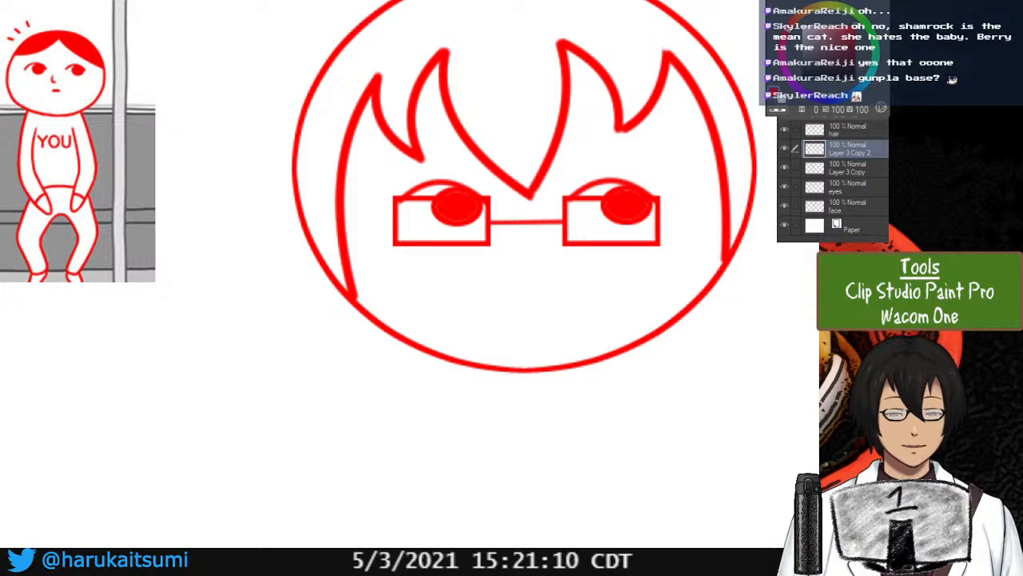
Merge the right frame's layer into Layer 3 Copy and rename the merged layer "glasses"
key(ctrl+e)
click(784, 148)
click(784, 148)
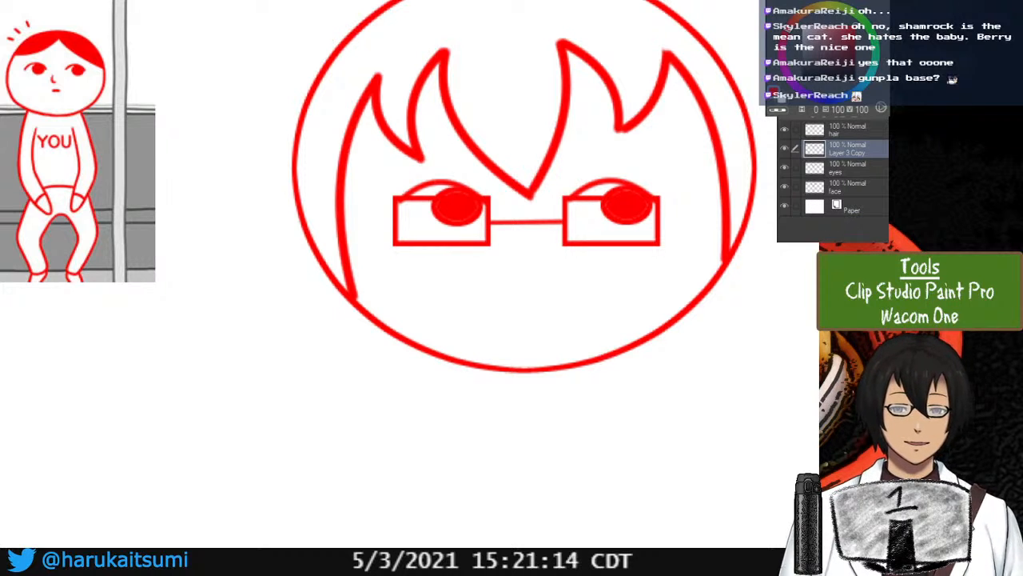
text(glasses)
key(Return)
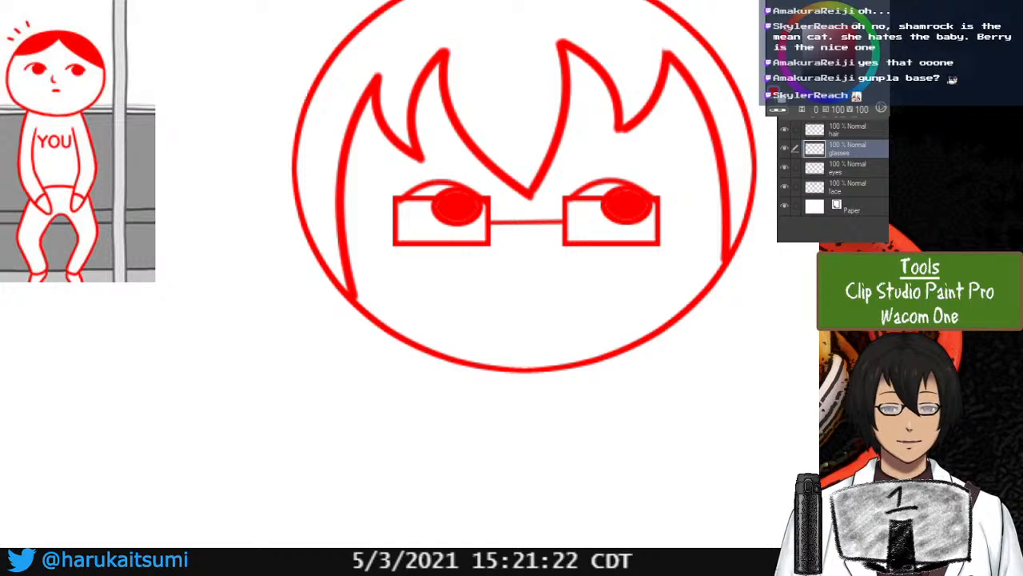
Draw a small curved nose and a short straight mouth below the glasses on a new layer named "nose"
key(ctrl+shift+n)
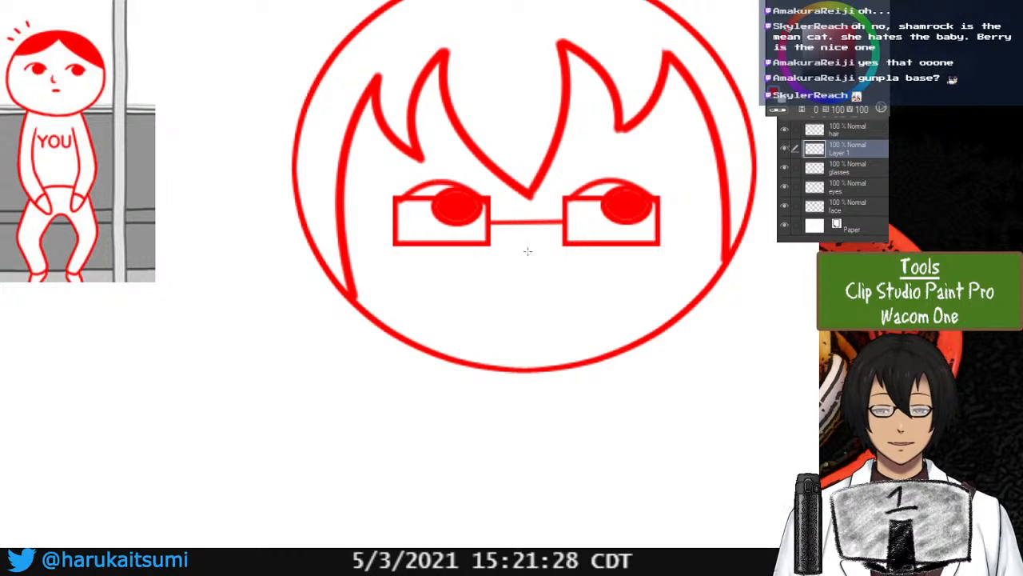
drag(533, 250, 532, 288)
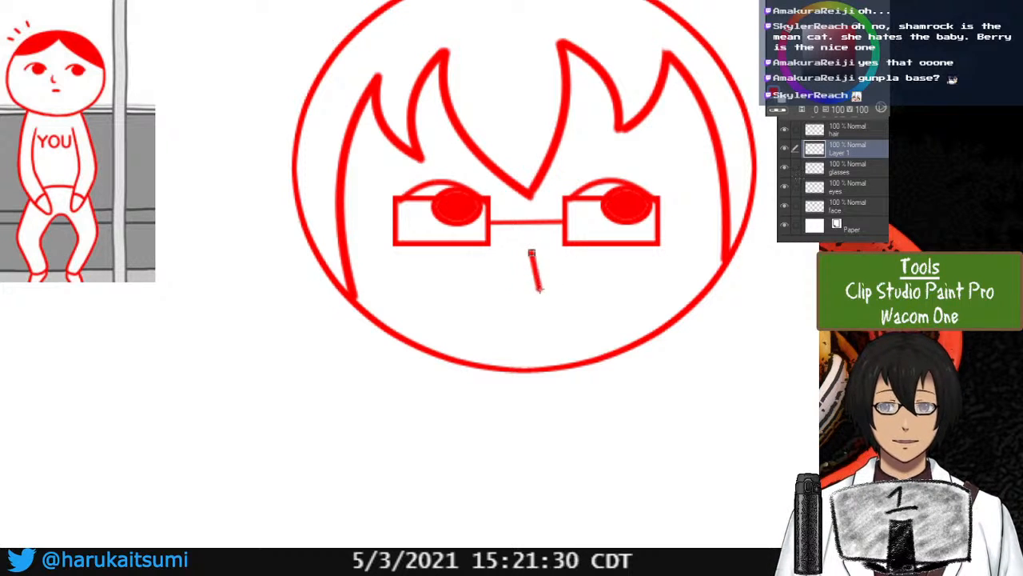
key(ctrl+z)
drag(533, 252, 527, 288)
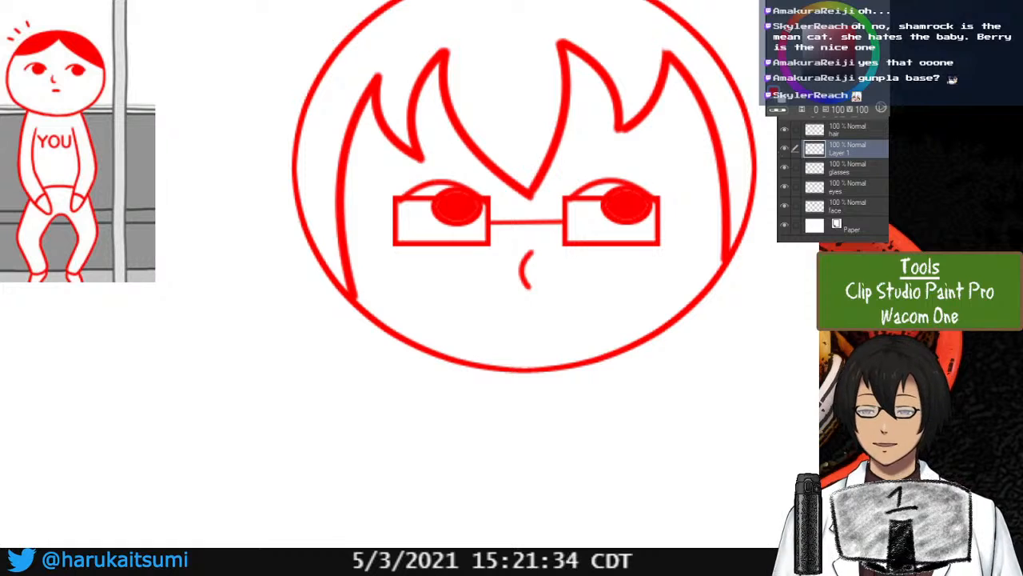
drag(518, 317, 553, 316)
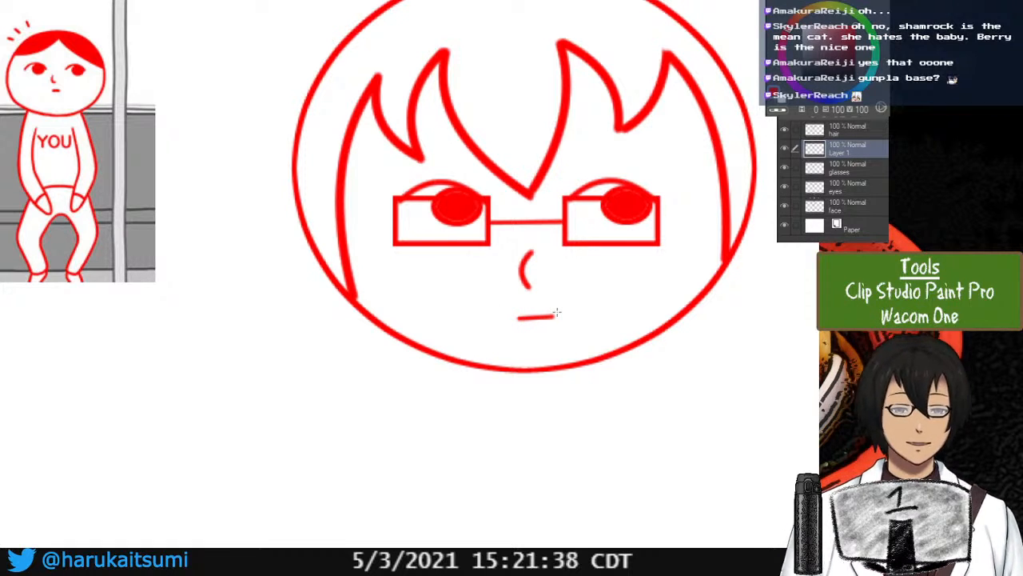
drag(524, 240, 462, 307)
key(ctrl+minus)
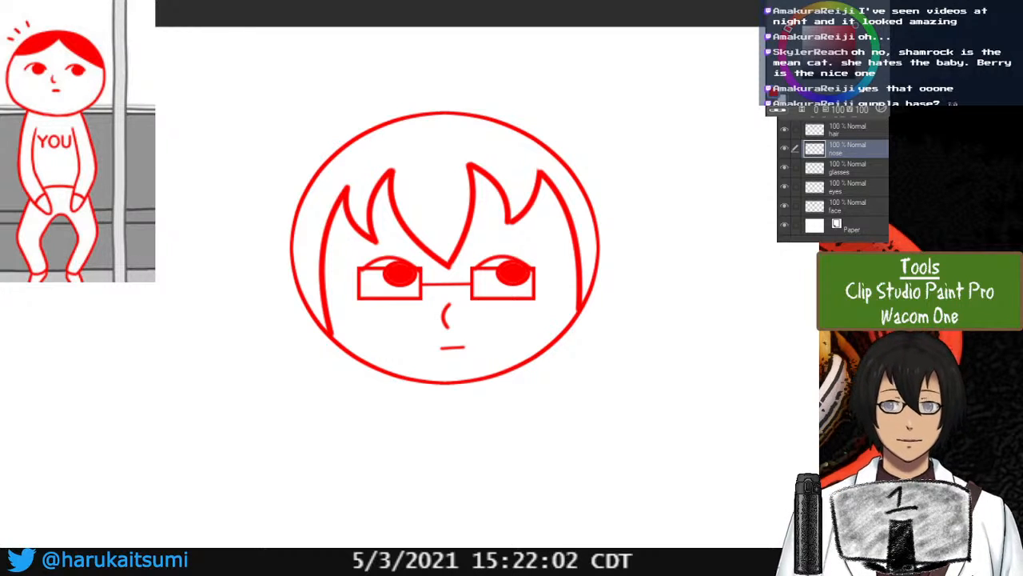
Group the hair, nose, glasses, eyes and face layers into a folder and collapse it
click(848, 129)
shift+click(849, 206)
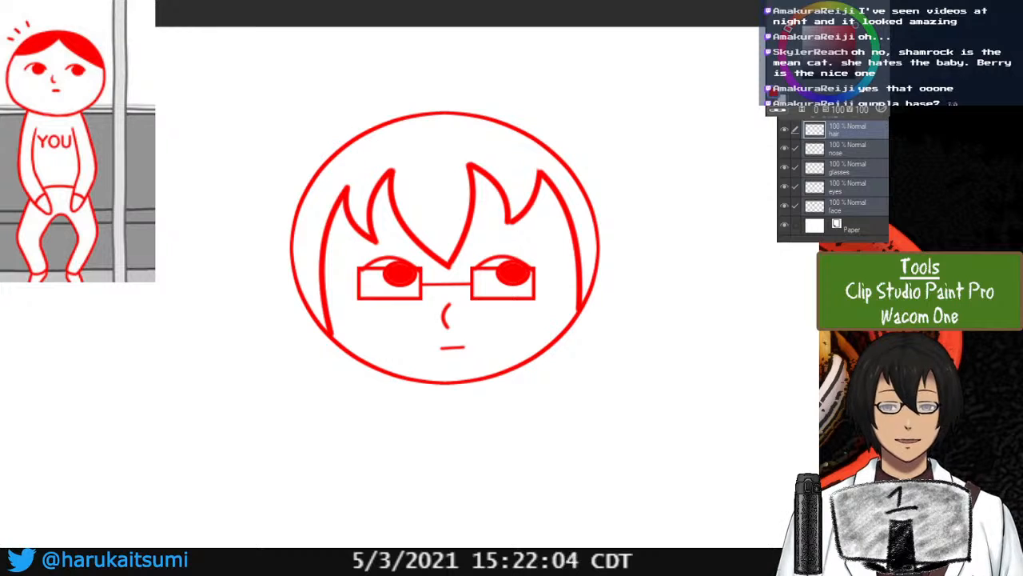
click(823, 117)
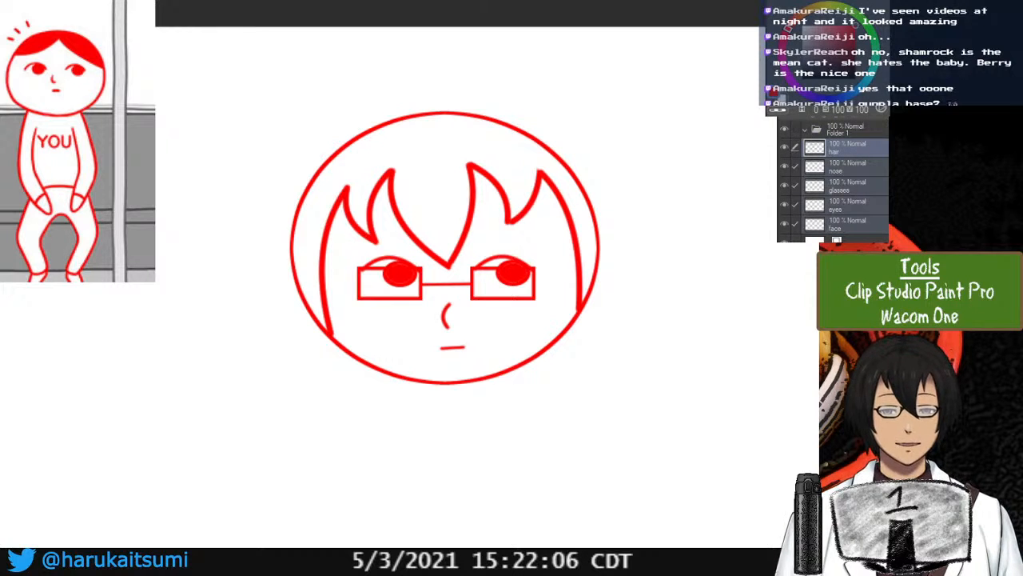
click(805, 129)
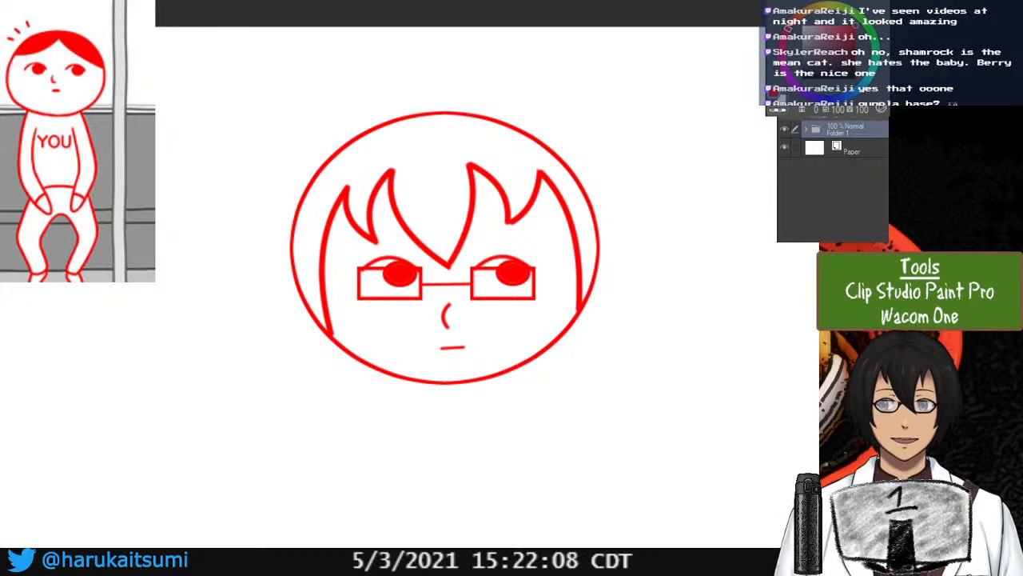
Add a new layer directly above Paper, try a stroke below the head and undo it
click(851, 148)
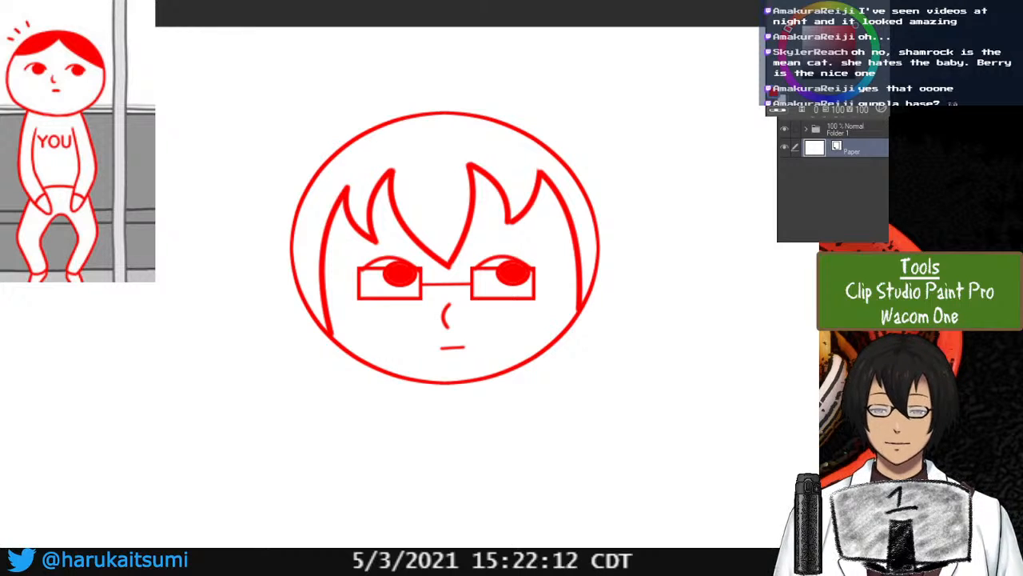
key(ctrl+shift+n)
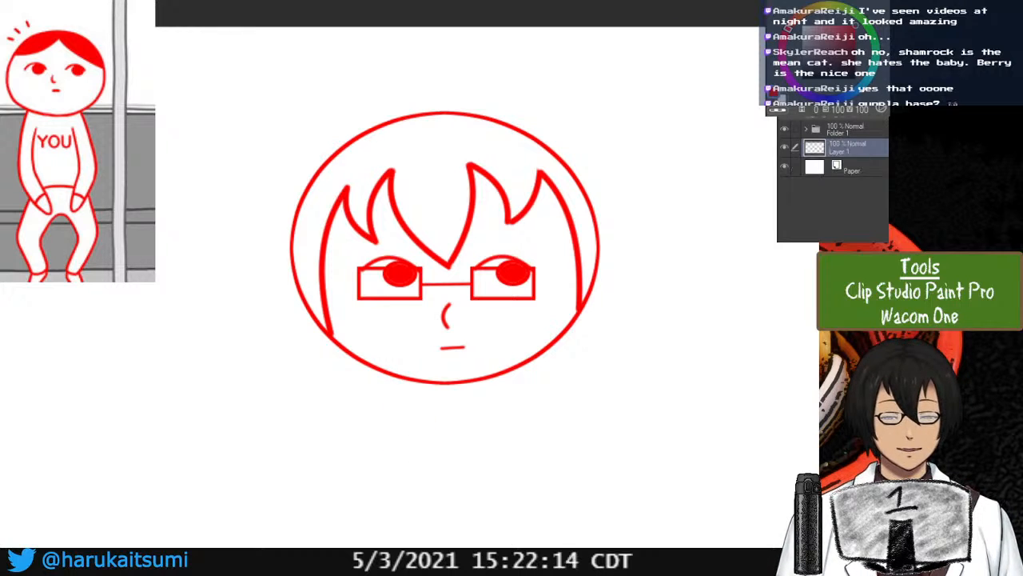
mouse_move(376, 382)
mouse_down()
mouse_move(377, 445)
mouse_move(436, 460)
mouse_up()
key(ctrl+z)
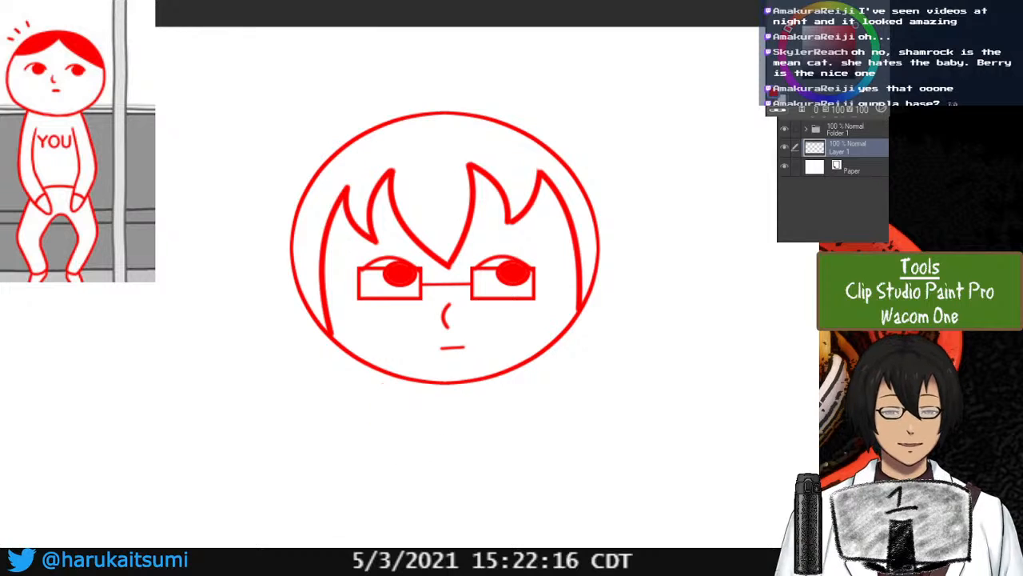
key(ctrl+plus)
key(ctrl+minus)
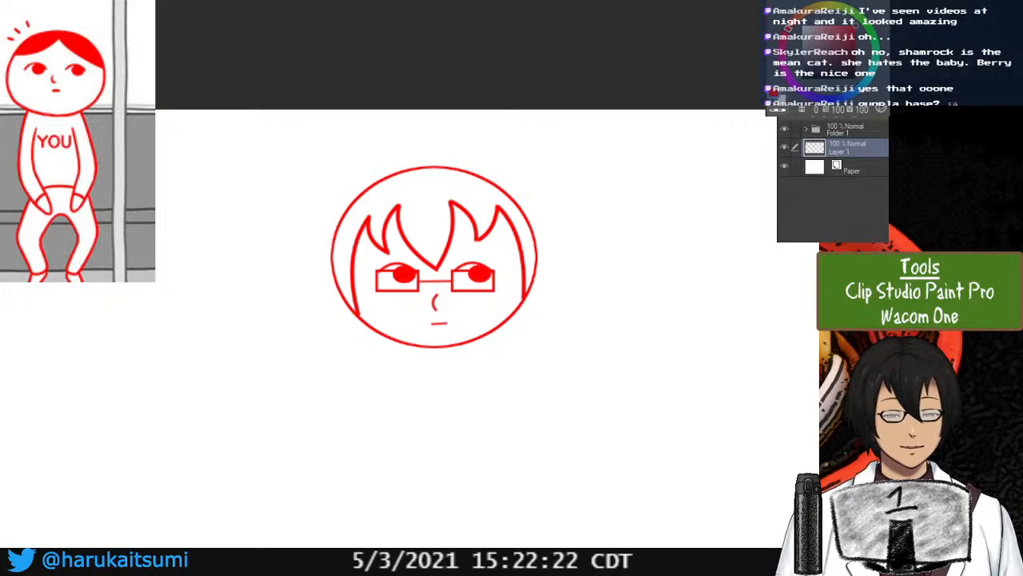
Rename the folder holding the head layers as "face"
click(848, 130)
text(face)
key(Return)
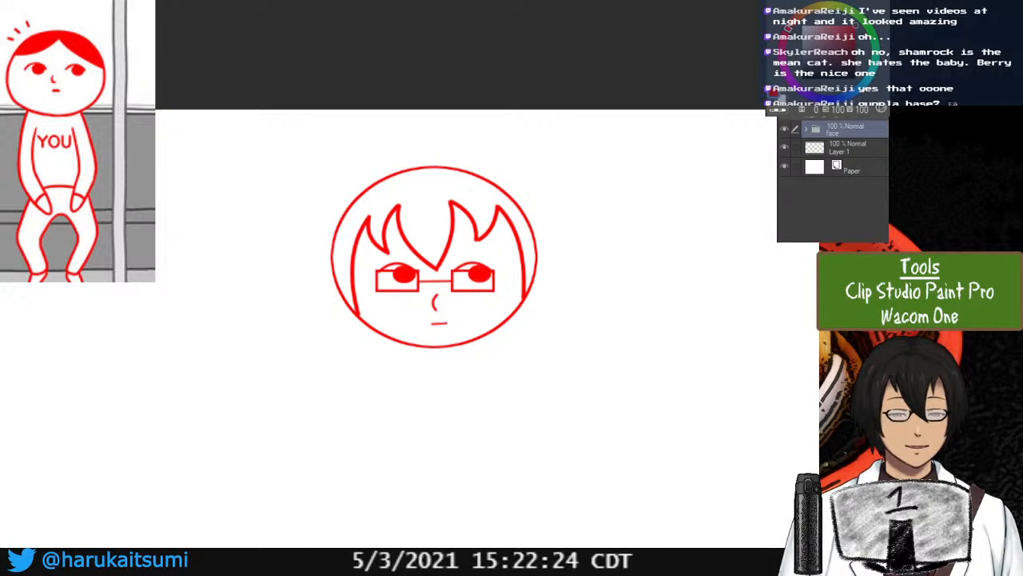
Create a folder named "body" below the face folder and move Layer 1 into it
key(ctrl+shift+n)
mouse_move(847, 130)
mouse_down()
mouse_move(847, 149)
mouse_move(847, 131)
mouse_up()
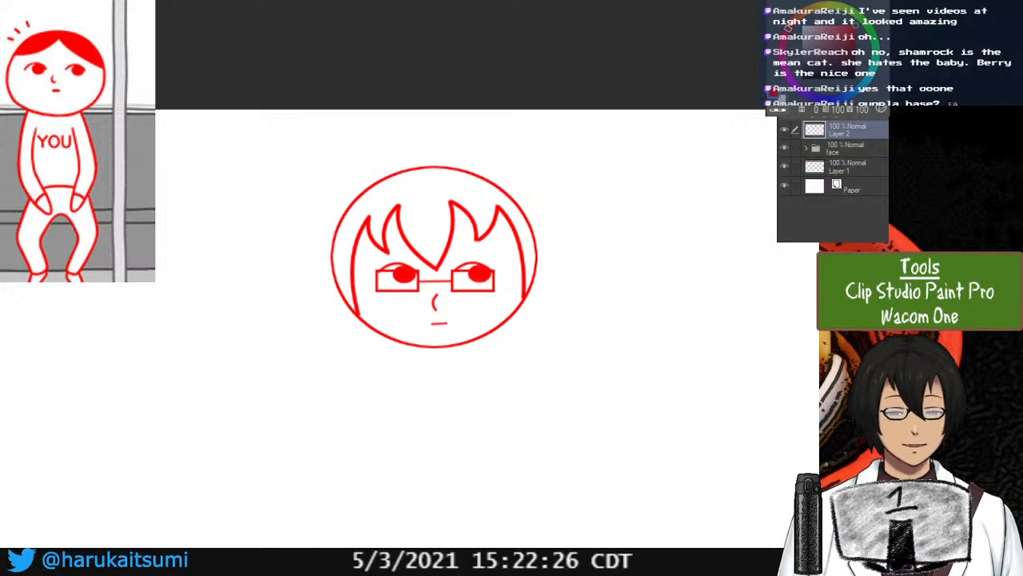
key(Delete)
key(Return)
click(847, 148)
key(ctrl+g)
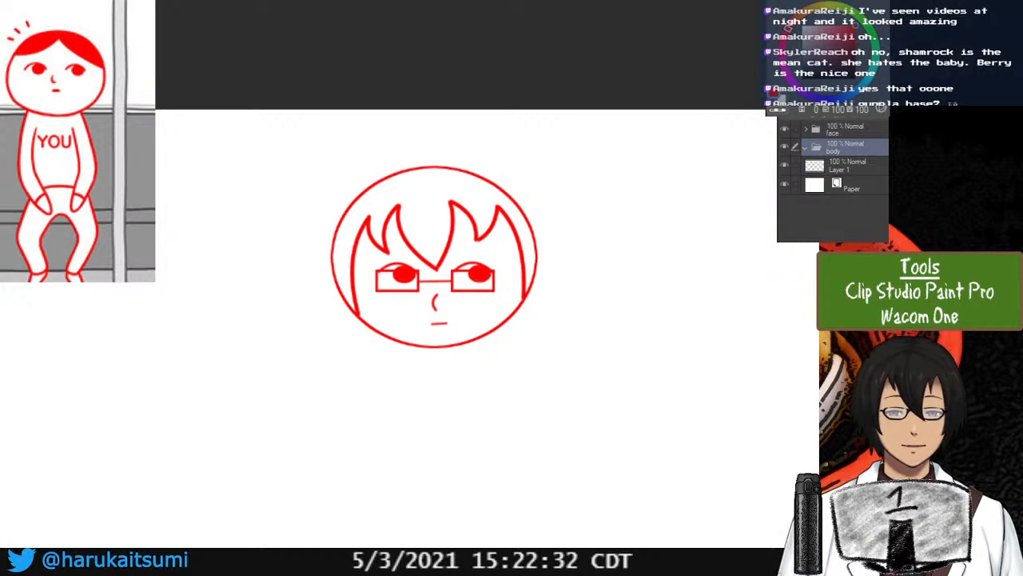
drag(848, 166, 847, 148)
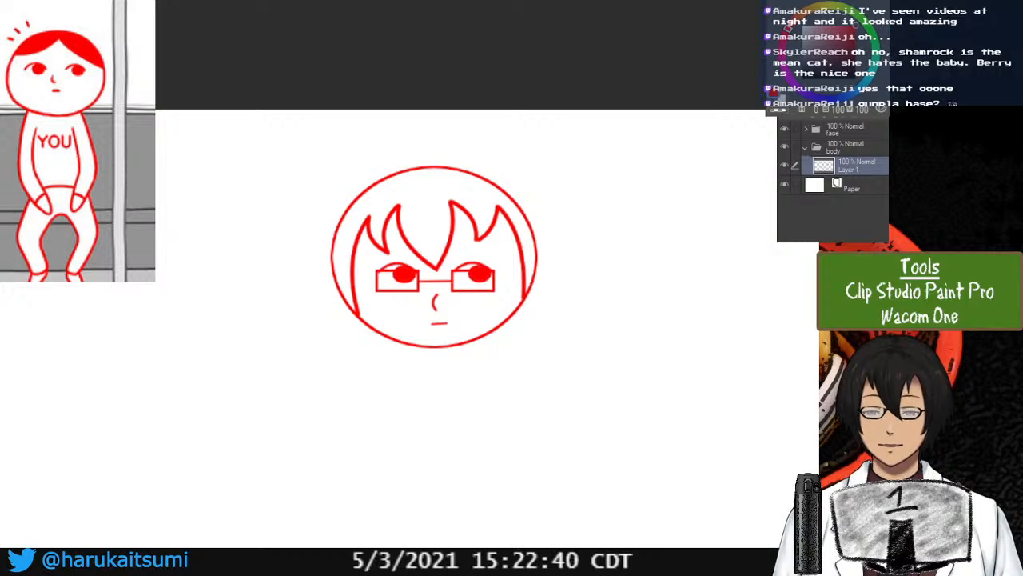
drag(464, 366, 457, 233)
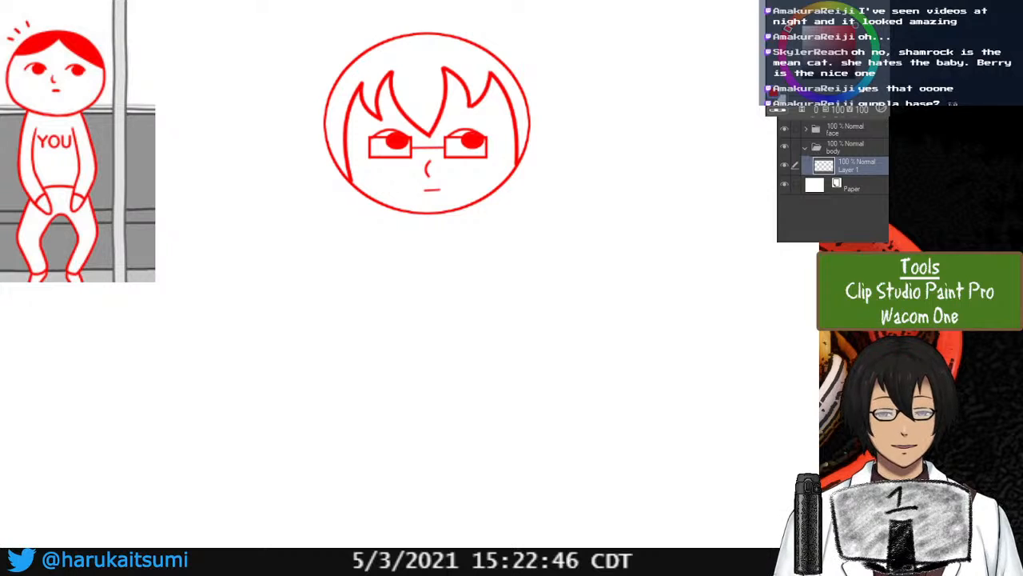
key(ctrl+minus)
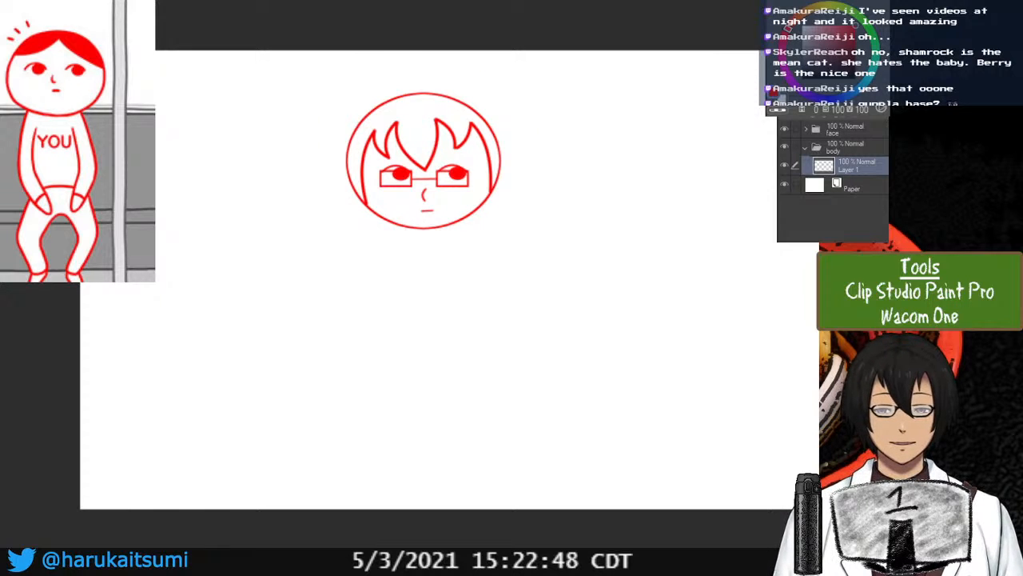
key(ctrl+plus)
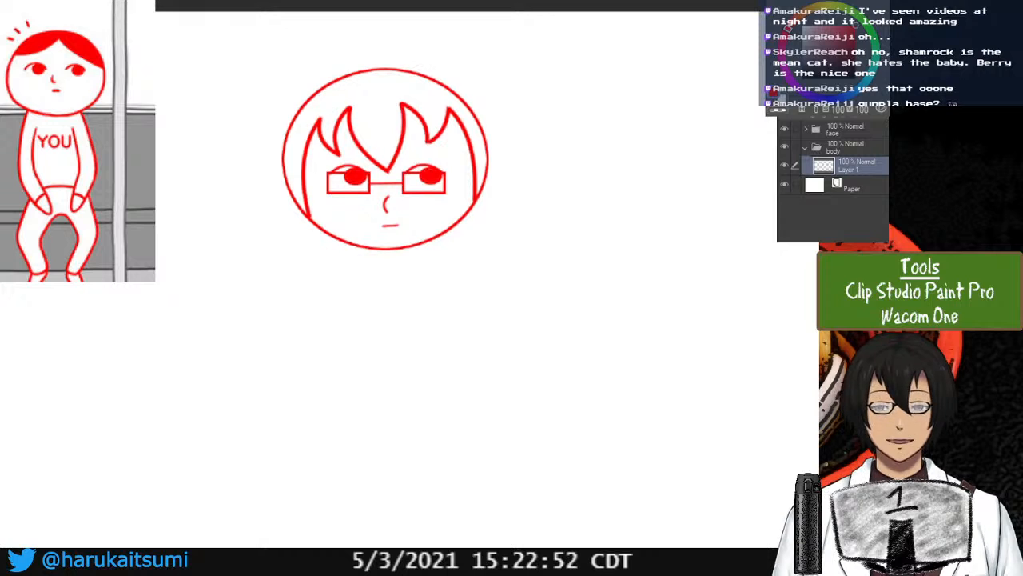
scroll(311, 208, down, 3)
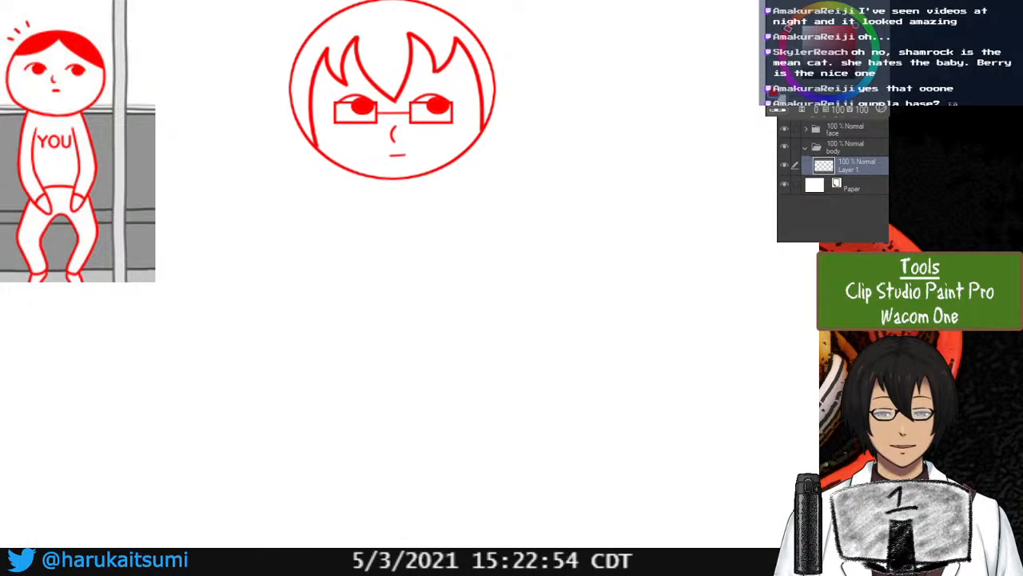
mouse_move(324, 157)
mouse_down()
mouse_move(305, 189)
mouse_move(293, 359)
mouse_up()
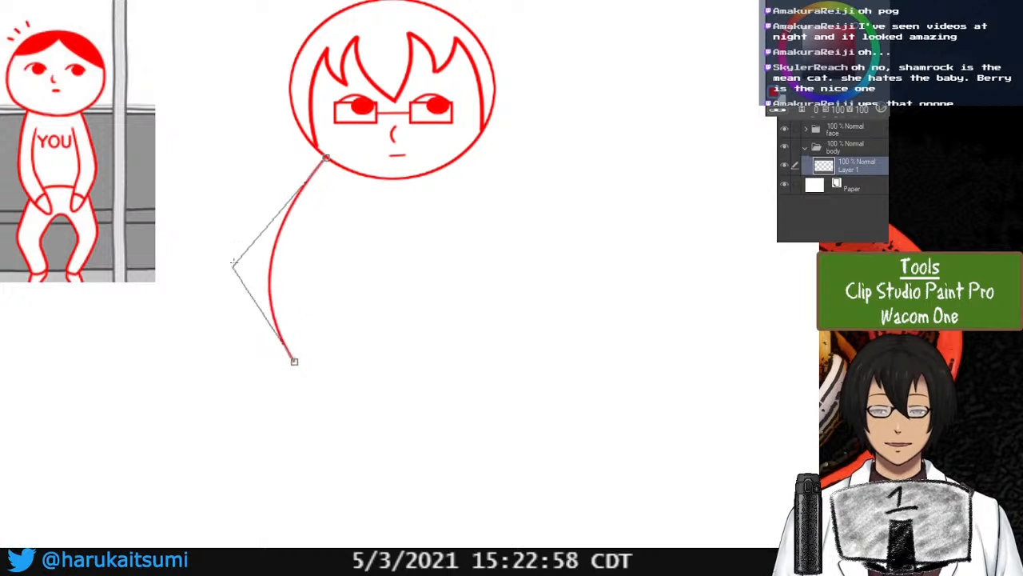
click(232, 255)
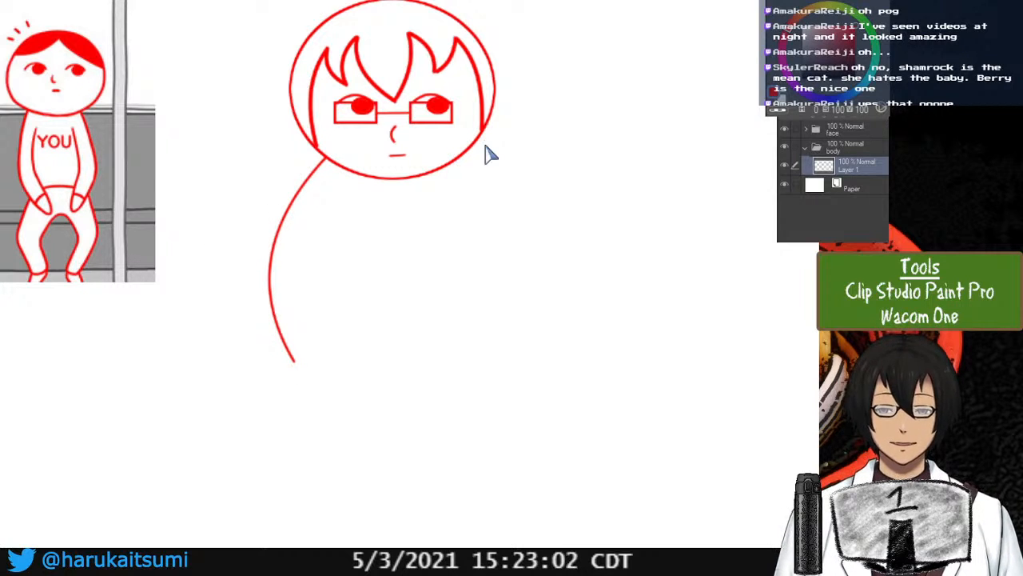
key(ctrl+z)
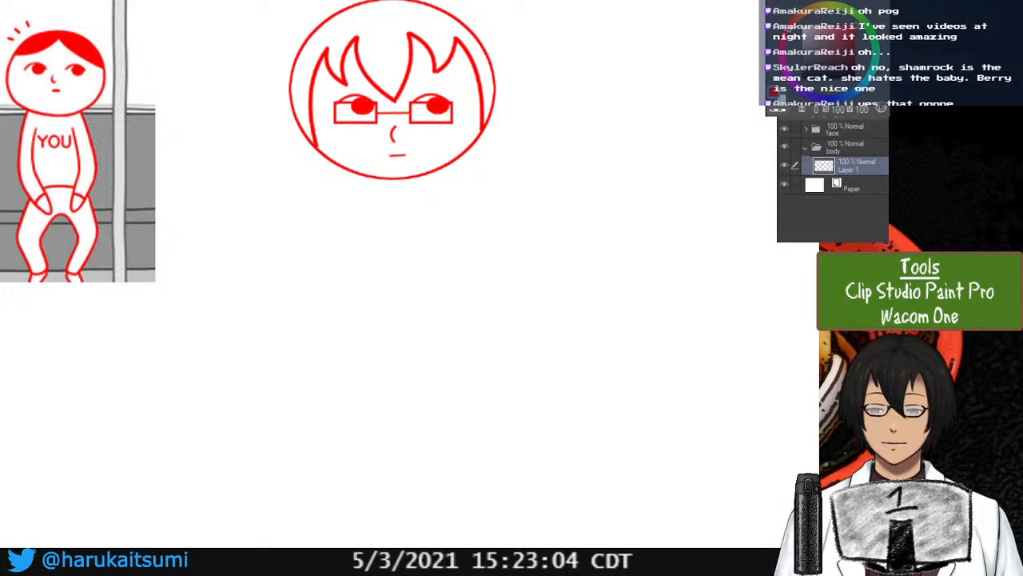
drag(324, 158, 307, 359)
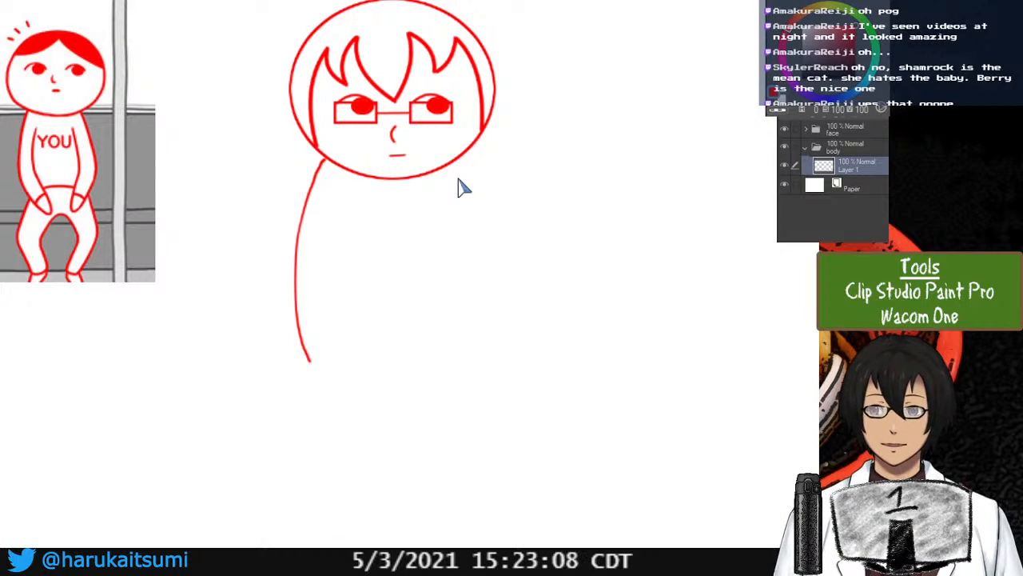
key(ctrl+z)
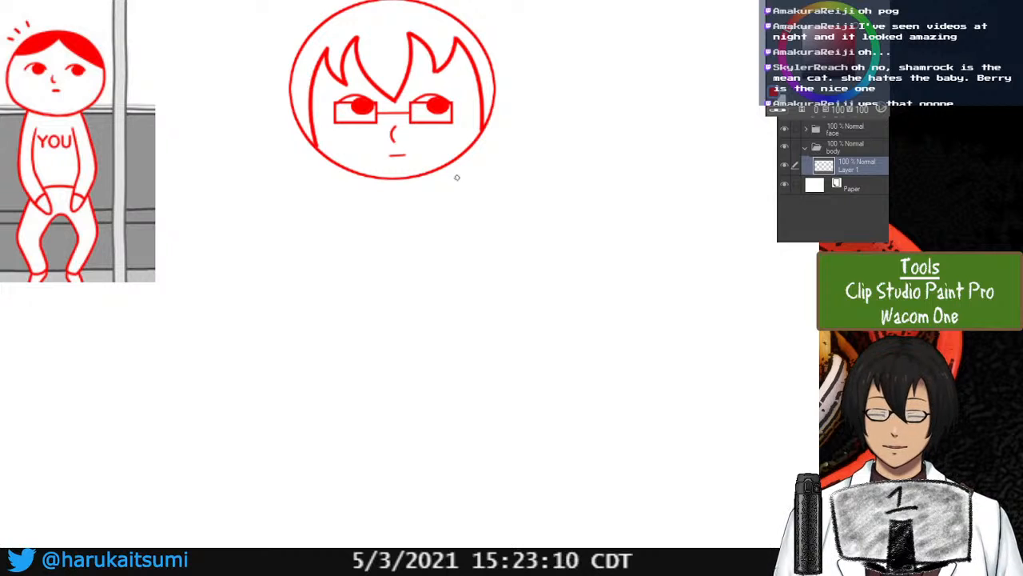
drag(318, 156, 336, 383)
drag(317, 193, 384, 320)
key(ctrl+z)
key(ctrl+z)
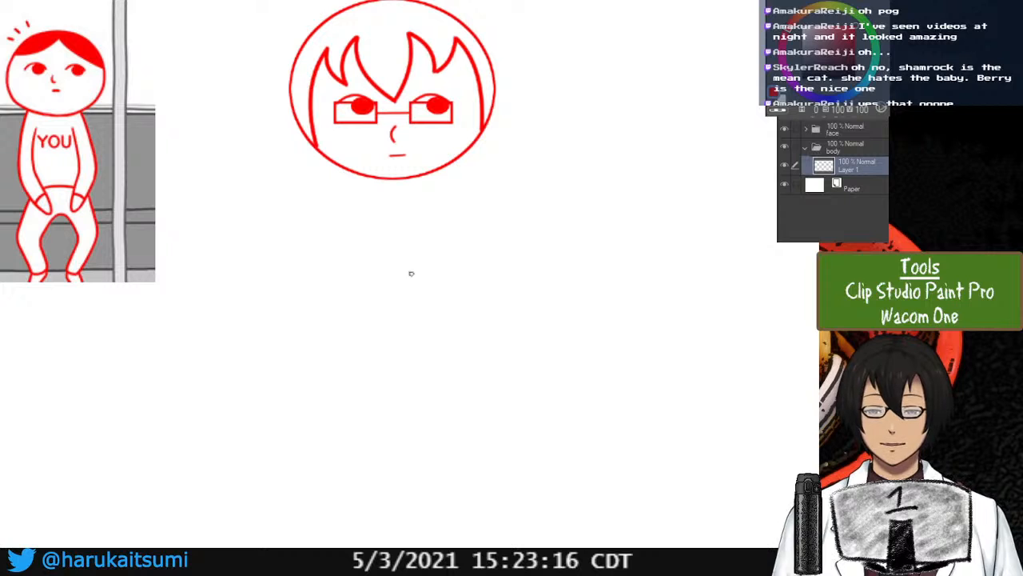
Draw an outward-bulging curve from the head's lower-left edge down to the wrist as the left arm's outer edge
drag(329, 161, 316, 363)
click(237, 252)
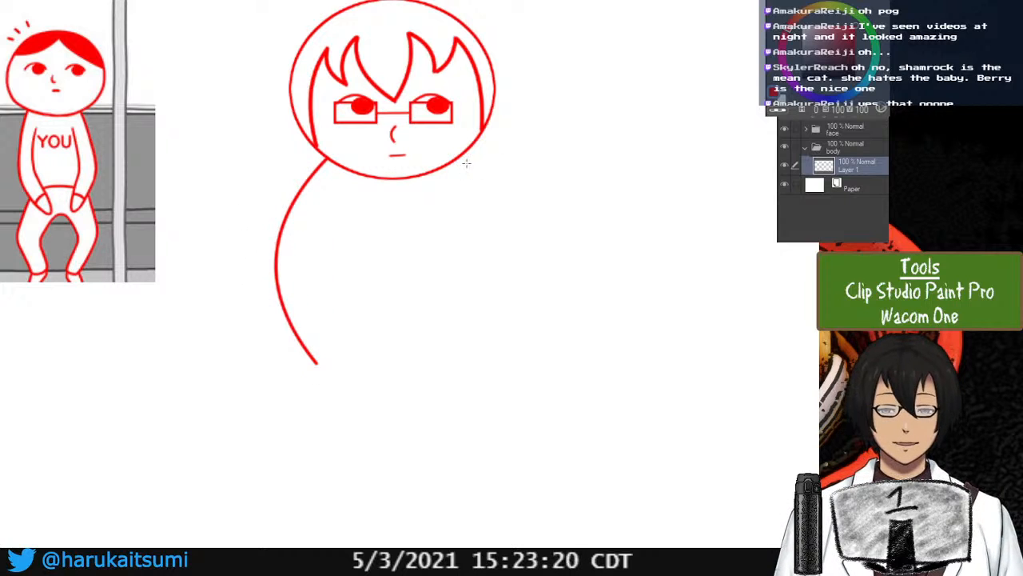
drag(471, 152, 494, 346)
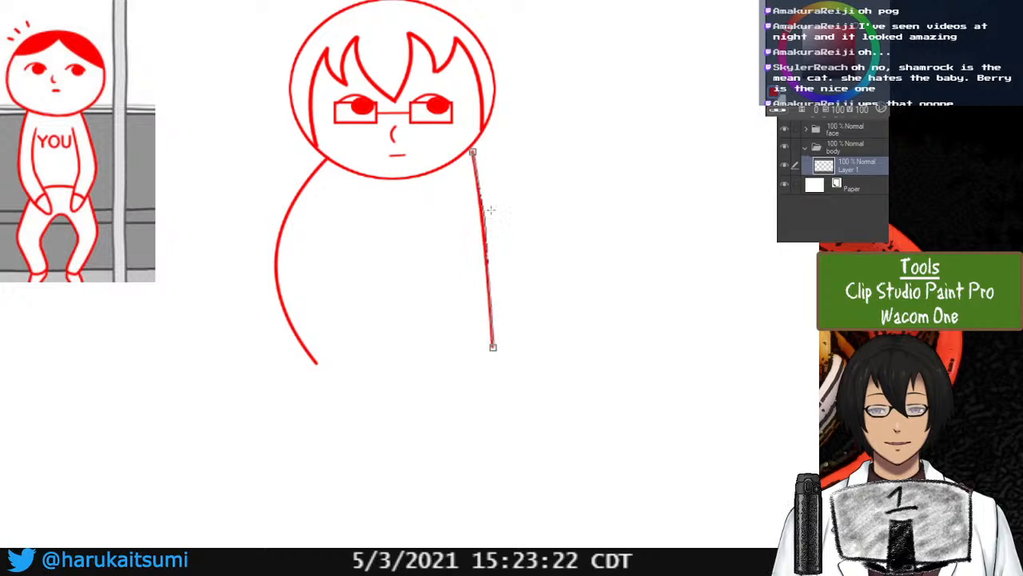
click(558, 220)
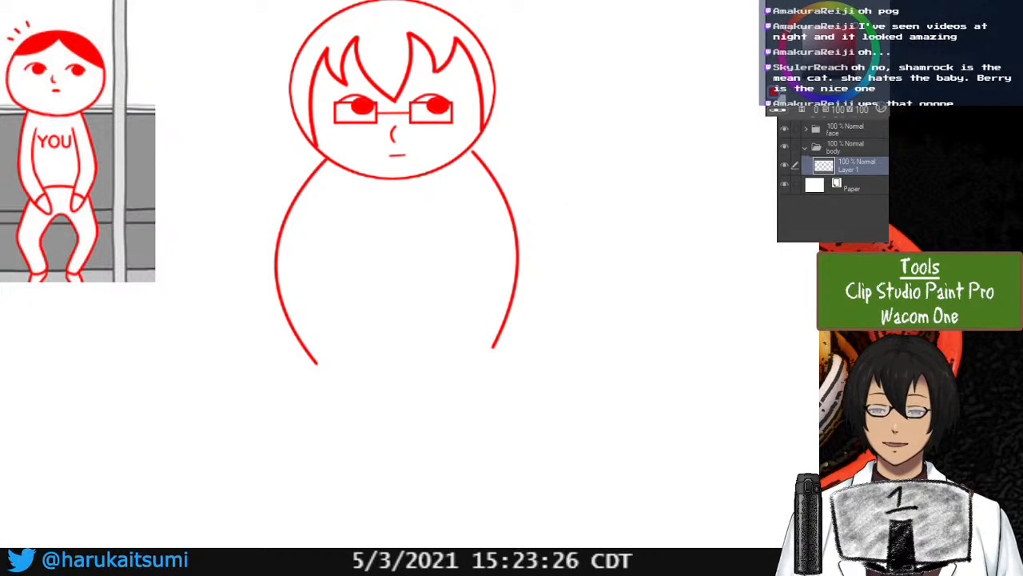
mouse_move(419, 164)
mouse_down()
mouse_move(634, 274)
mouse_move(461, 117)
mouse_up()
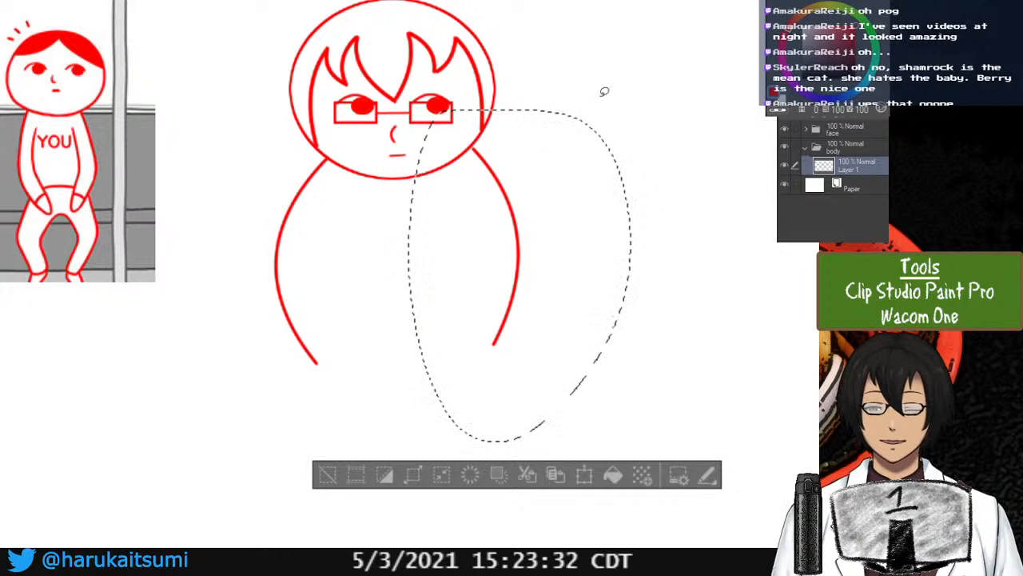
key(ctrl+d)
drag(432, 120, 558, 120)
drag(492, 92, 495, 94)
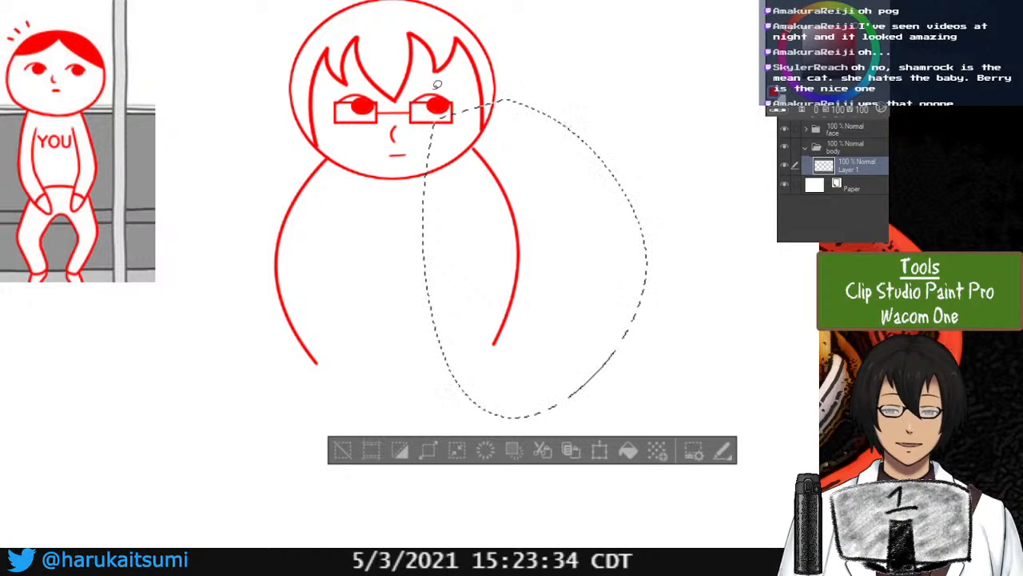
key(Delete)
key(ctrl+d)
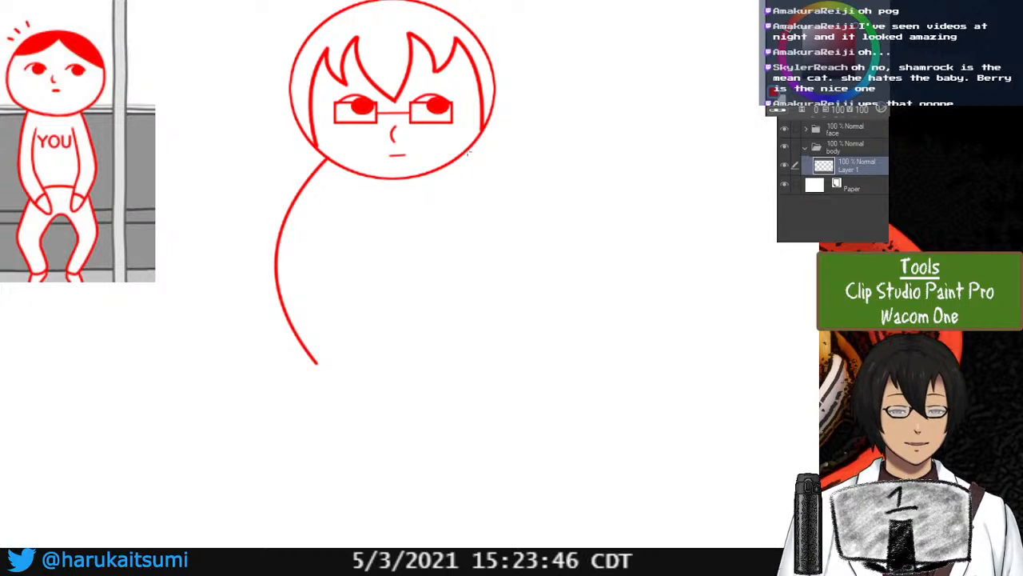
Draw a matching outer curve for the right arm from the head's lower-right edge and nudge it slightly downward with a lasso selection
mouse_move(472, 142)
mouse_down()
mouse_move(502, 320)
mouse_move(484, 361)
mouse_up()
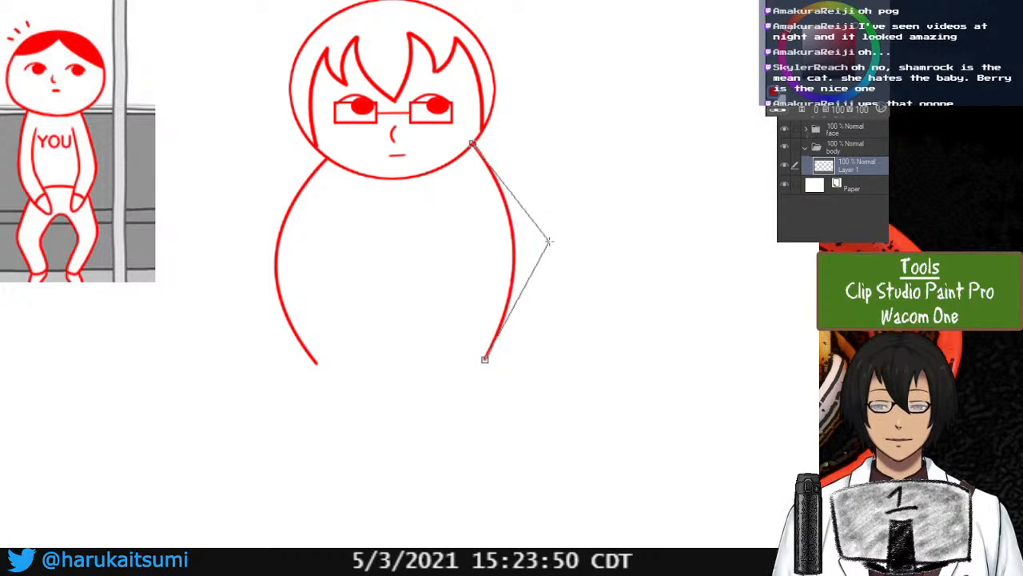
click(567, 252)
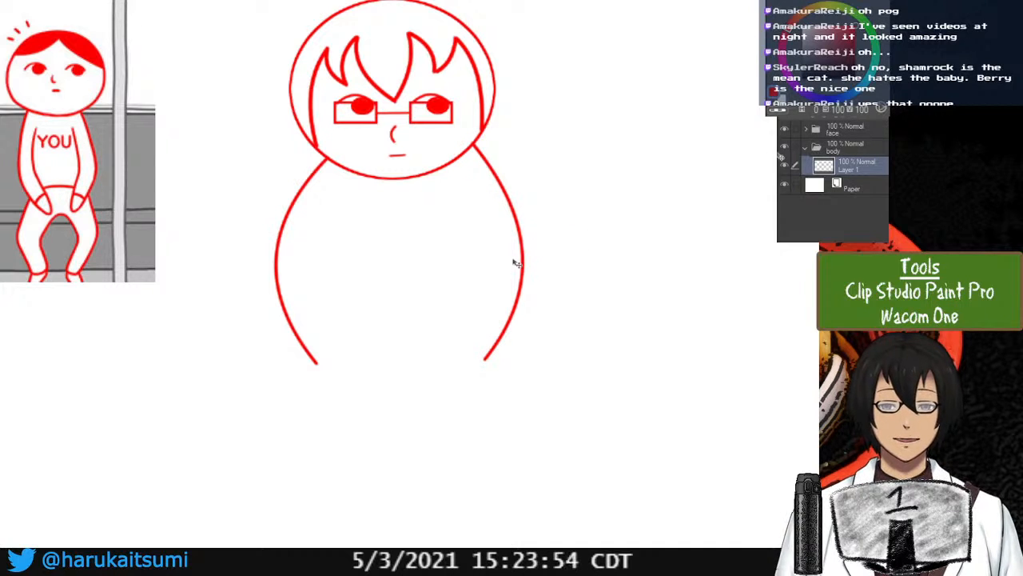
drag(438, 131, 472, 422)
drag(539, 430, 452, 91)
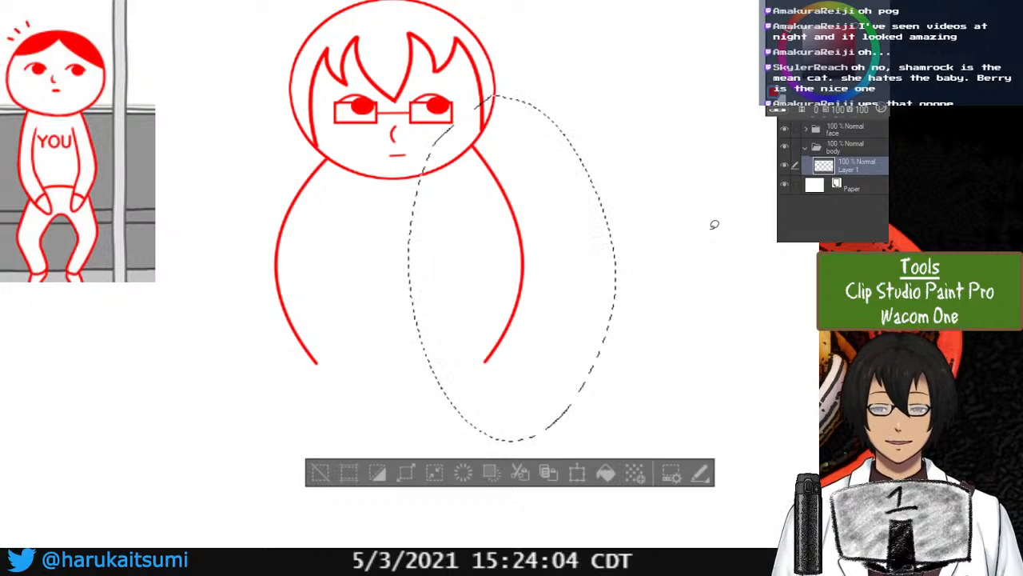
click(203, 362)
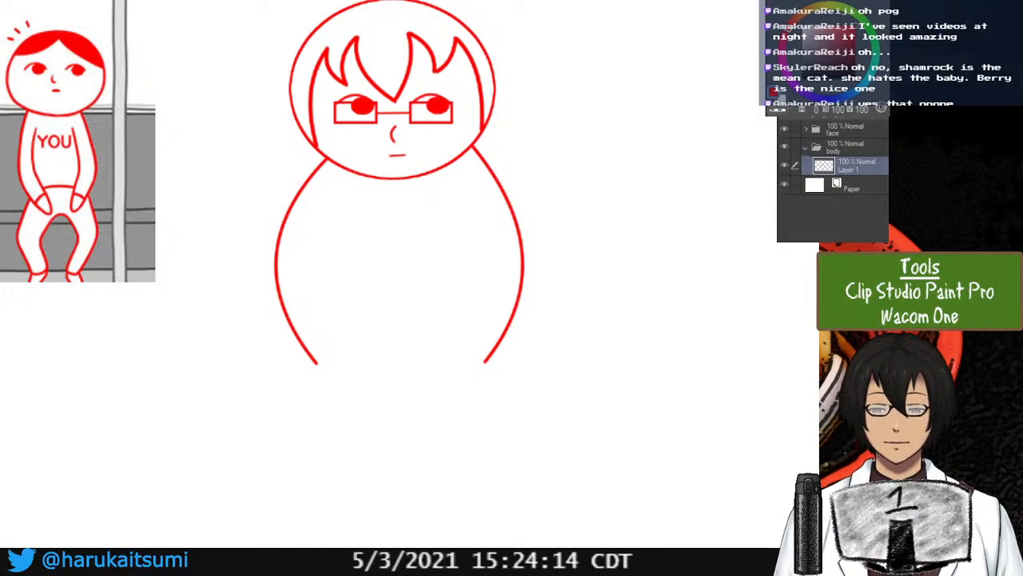
Complete the left arm with a rounded hand end, a straight inner forearm and a curved inner upper arm reaching toward the chin
mouse_move(317, 366)
mouse_down()
mouse_move(336, 374)
mouse_move(345, 362)
mouse_up()
key(ctrl+z)
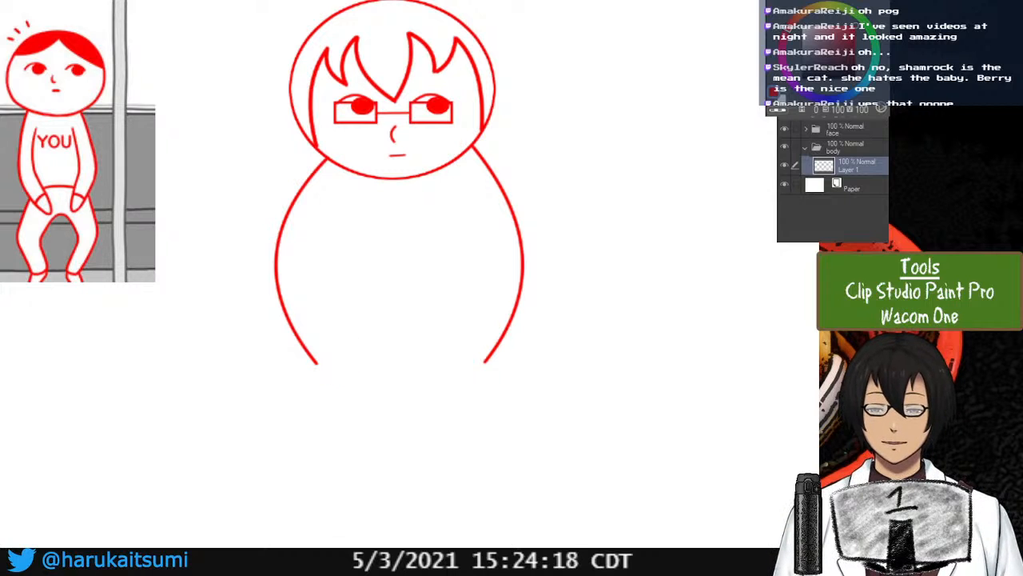
mouse_move(318, 364)
mouse_down()
mouse_move(349, 354)
mouse_move(320, 276)
mouse_move(312, 285)
mouse_move(345, 182)
mouse_up()
click(342, 380)
click(312, 284)
click(309, 226)
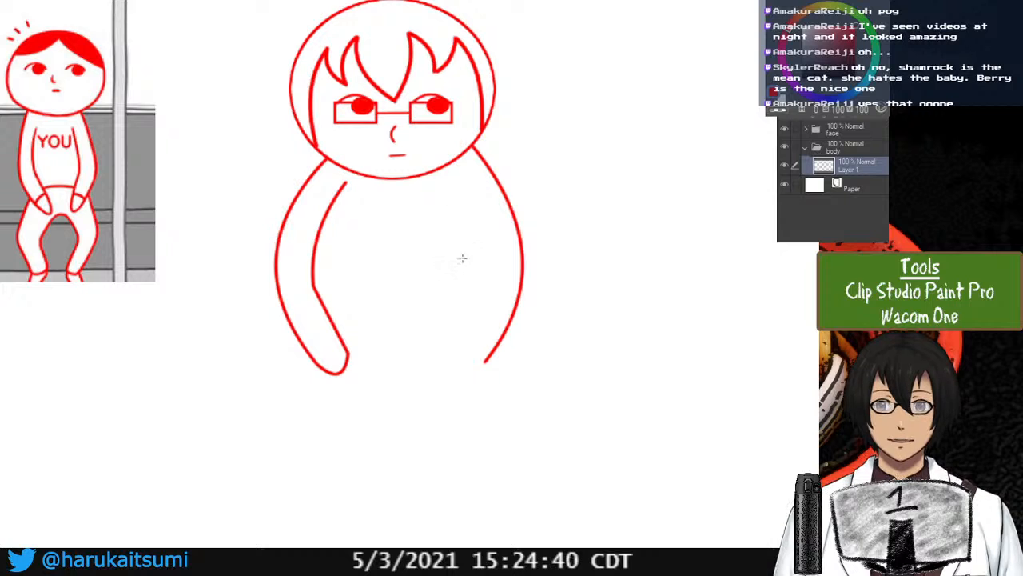
drag(452, 187, 471, 342)
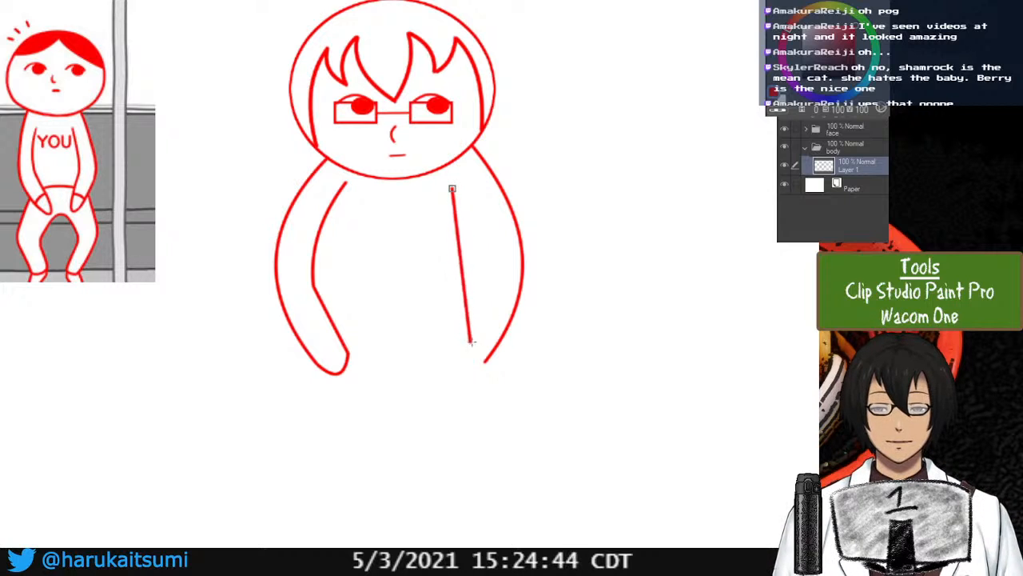
click(510, 243)
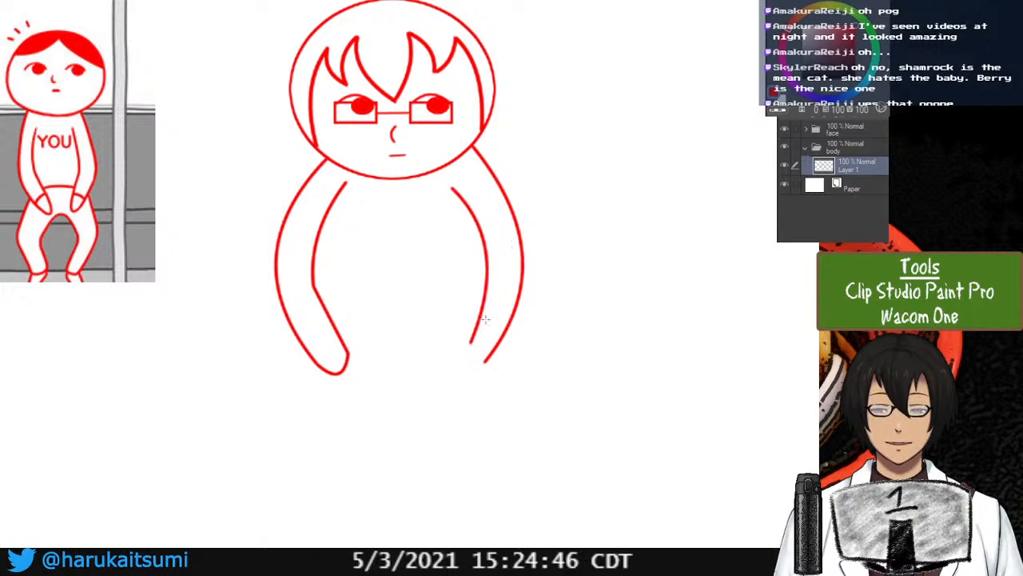
key(ctrl+z)
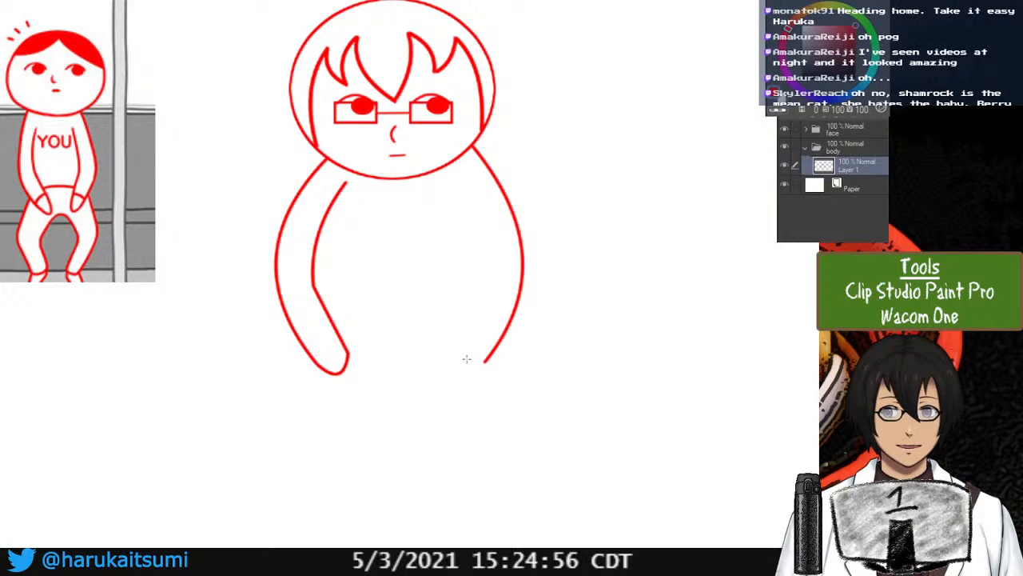
Complete the right arm with a rounded hand end, a slanted inner forearm and a curved inner upper arm mirroring the left arm
drag(483, 362, 459, 347)
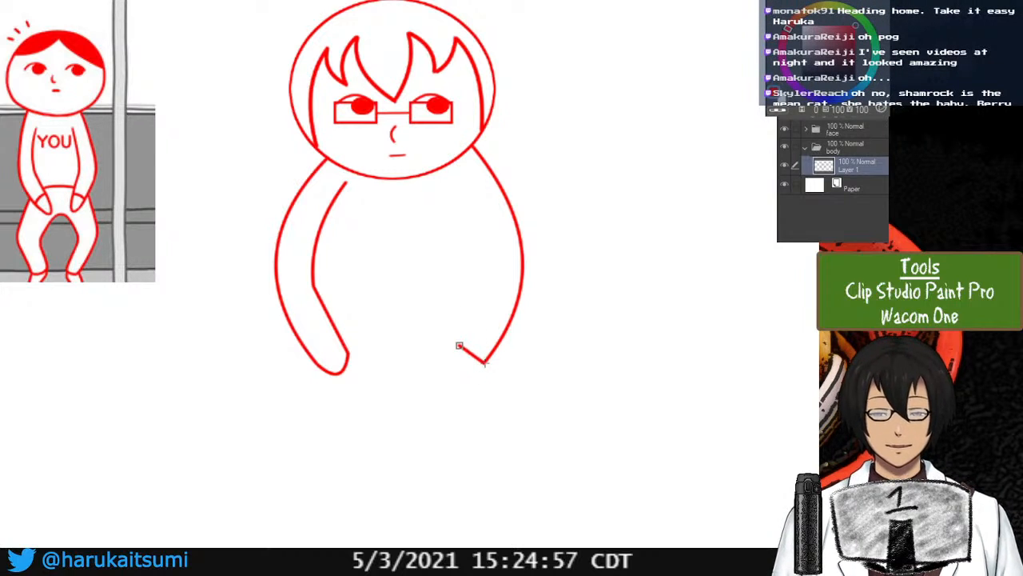
click(447, 377)
key(ctrl+z)
mouse_move(458, 339)
mouse_down()
mouse_move(484, 363)
mouse_move(493, 270)
mouse_up()
click(444, 370)
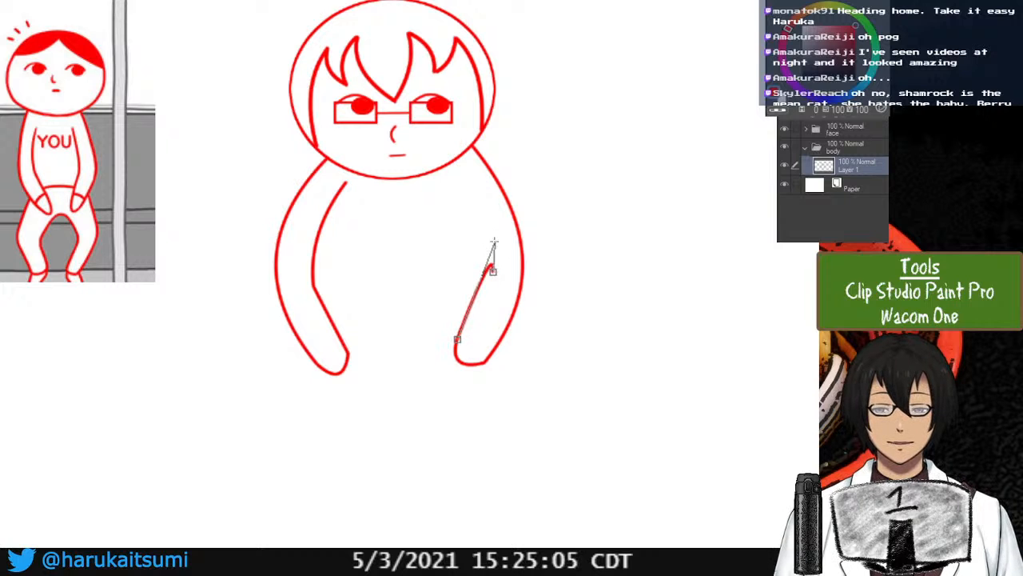
click(475, 296)
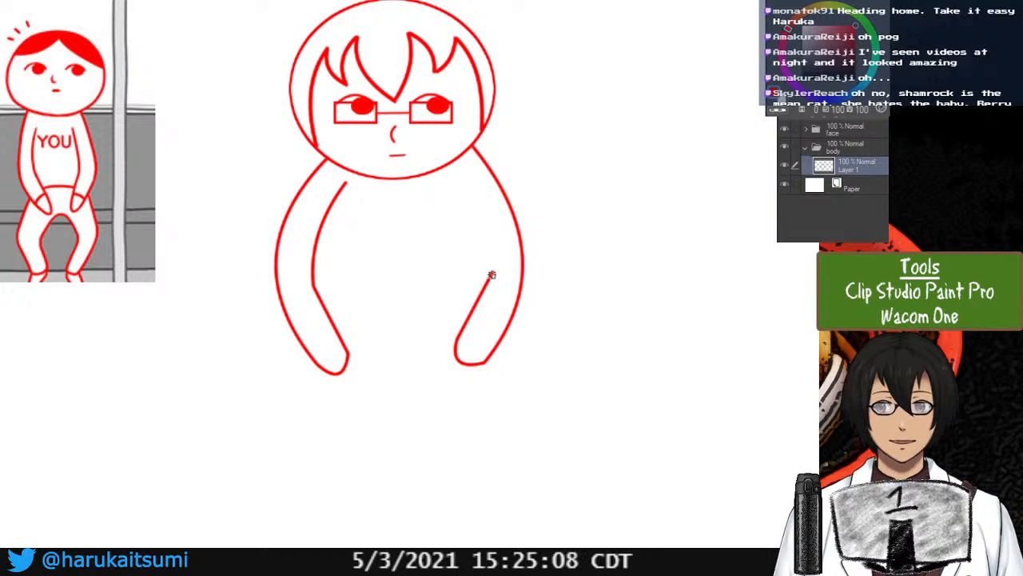
drag(491, 272, 451, 180)
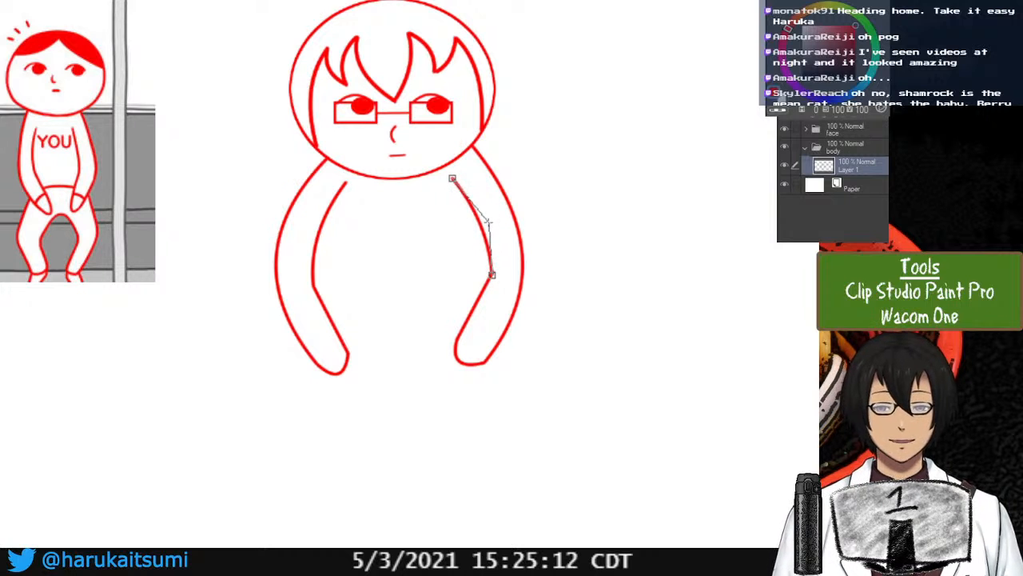
click(493, 218)
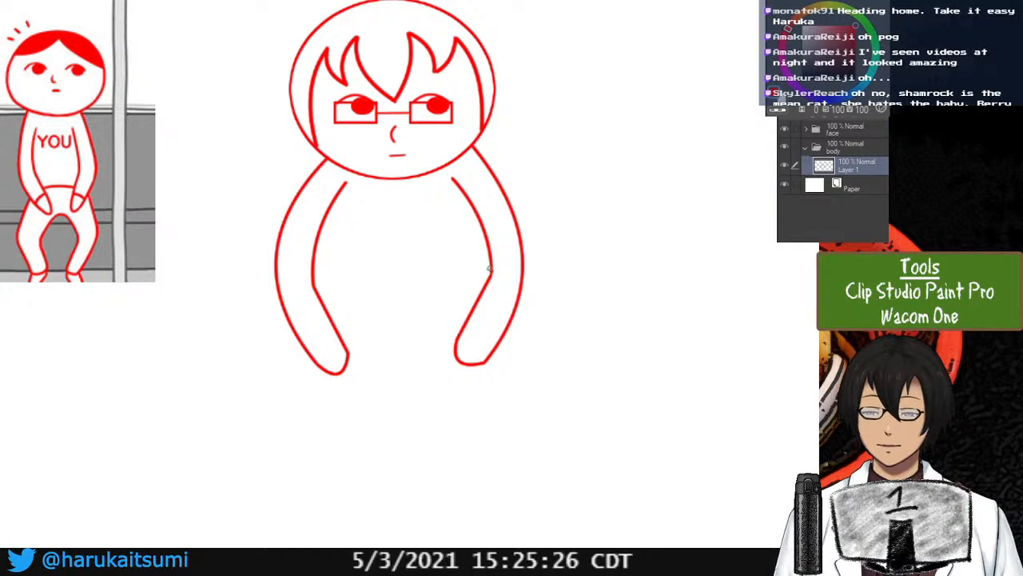
Stretch the two arms downward with a free transform so they reach farther below the head
key(ctrl+t)
drag(400, 375, 402, 402)
key(ctrl+z)
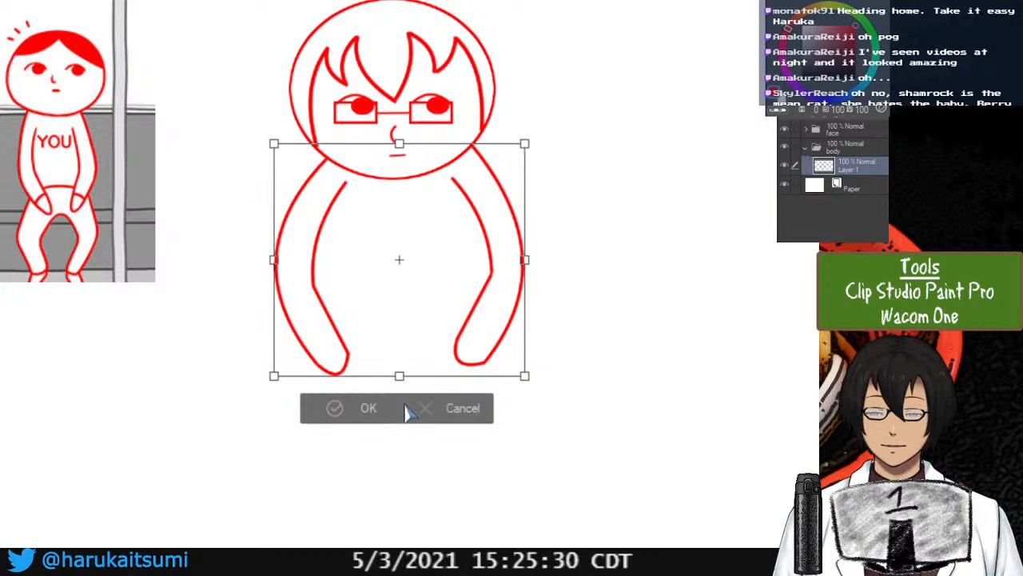
drag(404, 382, 406, 430)
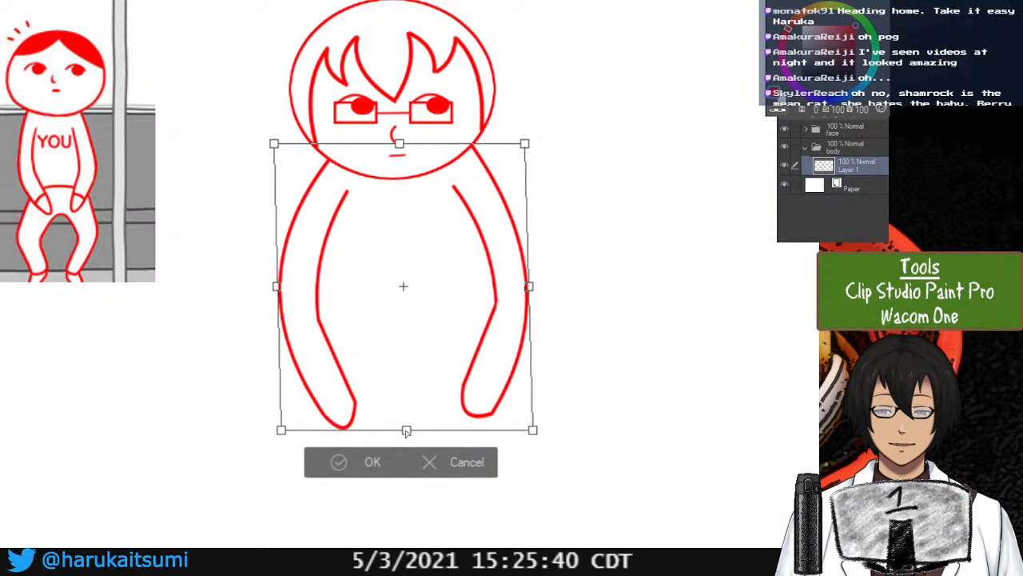
click(342, 465)
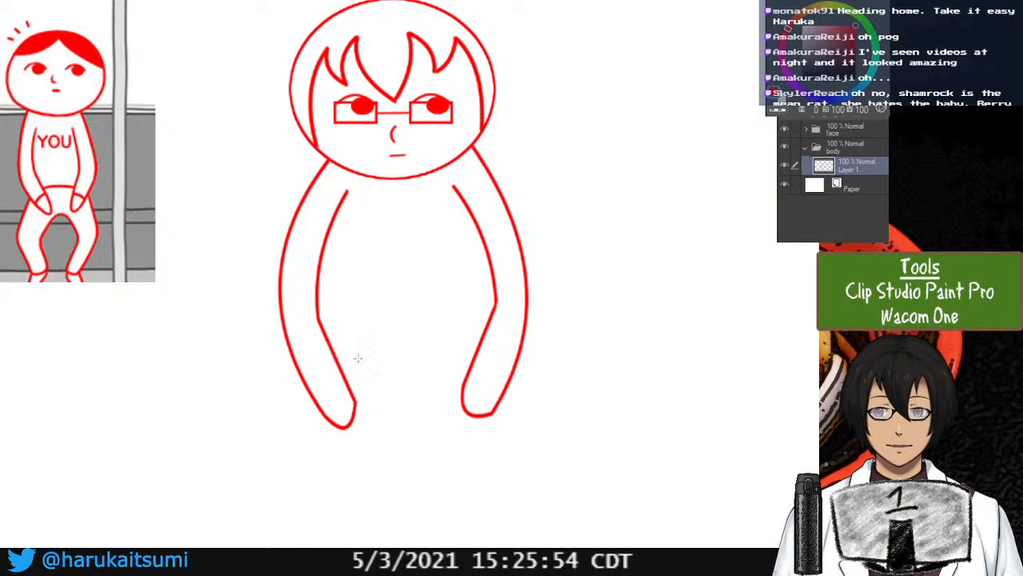
Add a new layer to the body folder above the arm line art and rename the arm layer "arms"
drag(343, 380, 466, 371)
key(ctrl+z)
key(ctrl+shift+n)
click(860, 184)
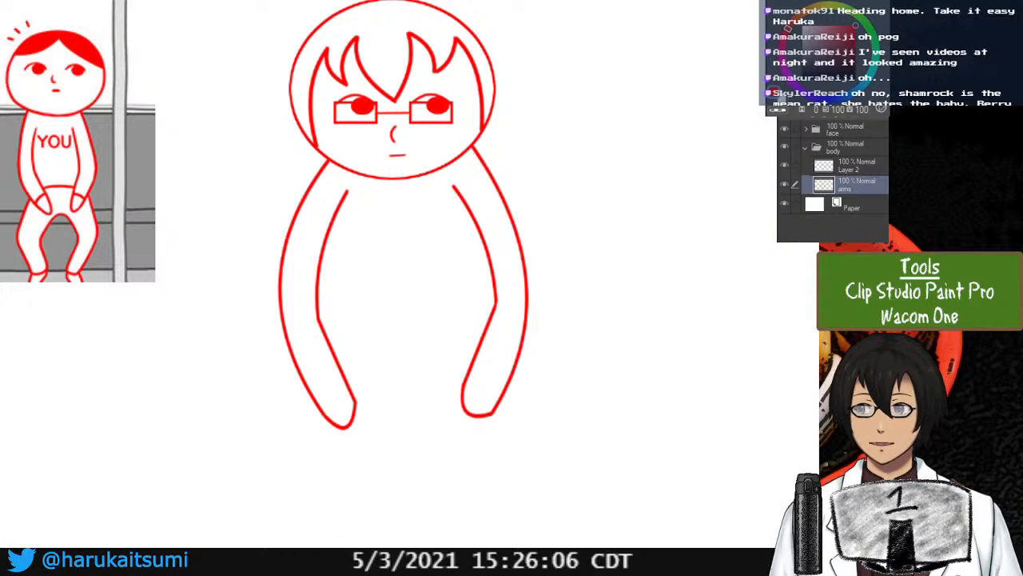
drag(350, 383, 467, 383)
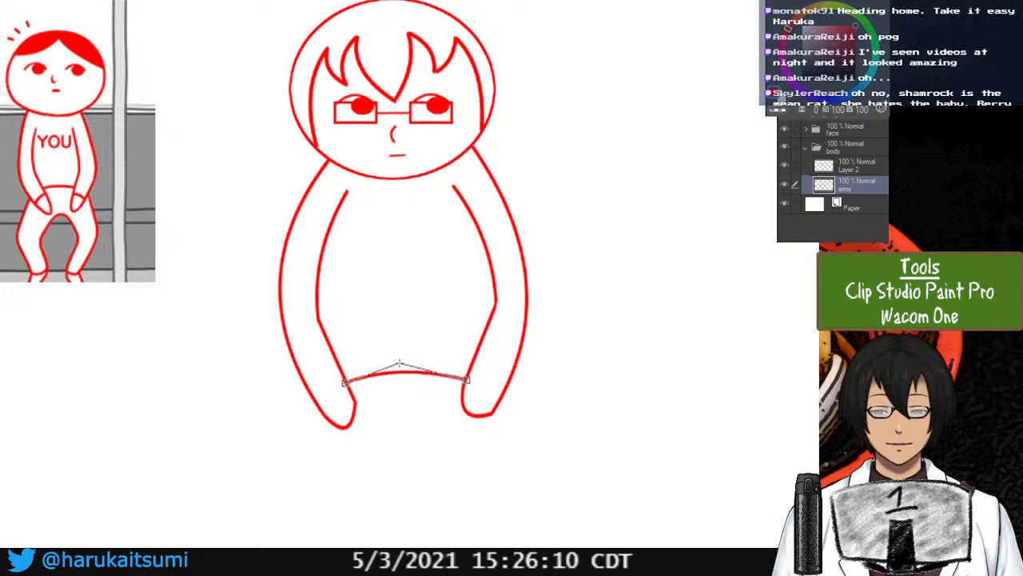
click(403, 369)
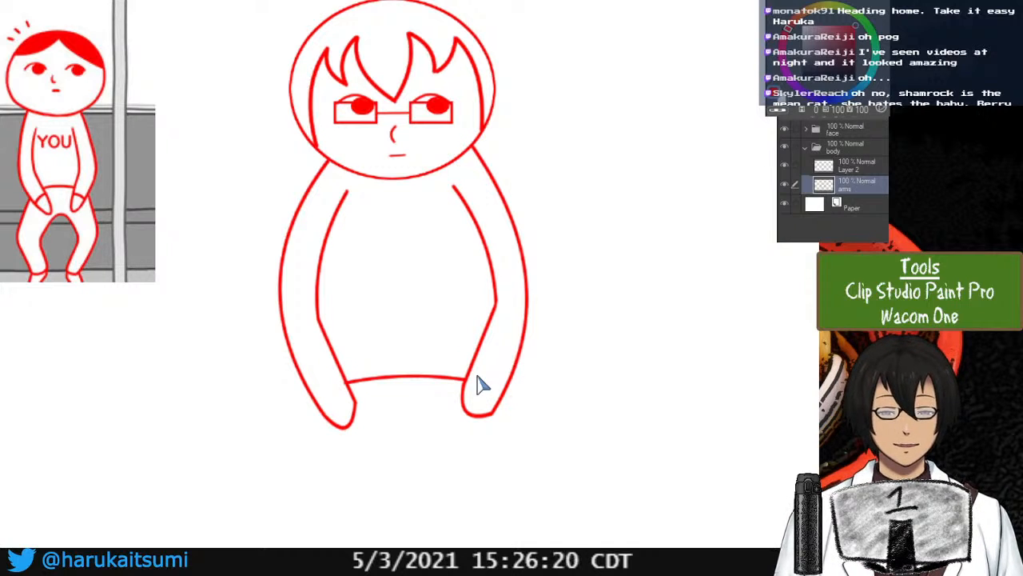
key(ctrl+z)
Draw a slightly upward-bowed hem curve between the two wrists on Layer 2
key(alt+bracketright)
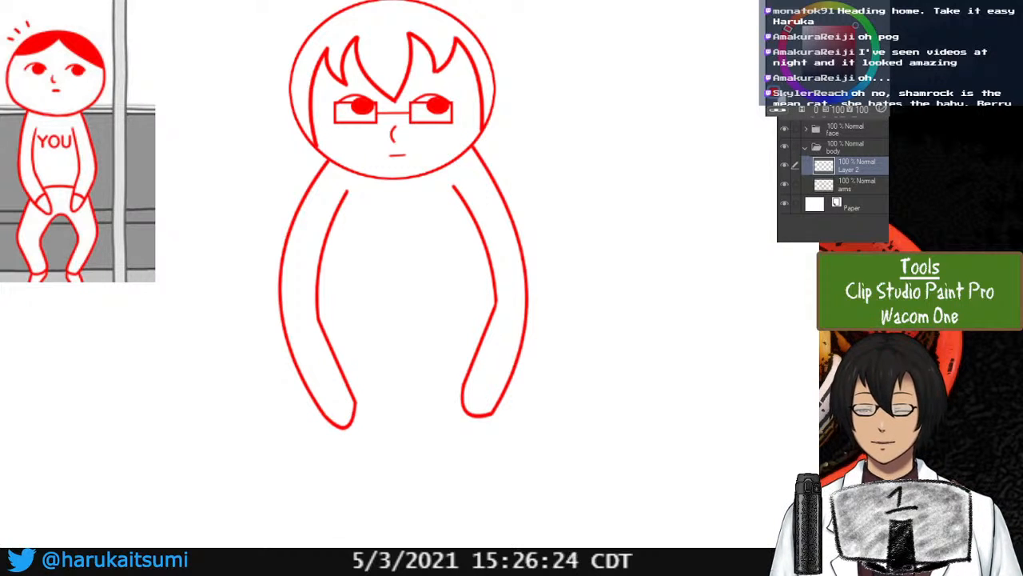
drag(352, 387, 463, 386)
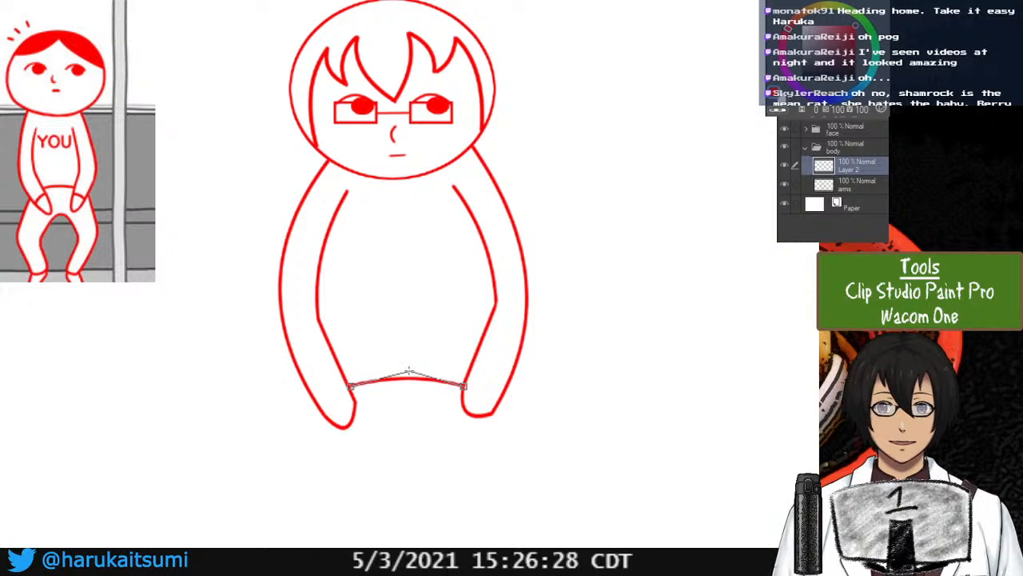
click(412, 369)
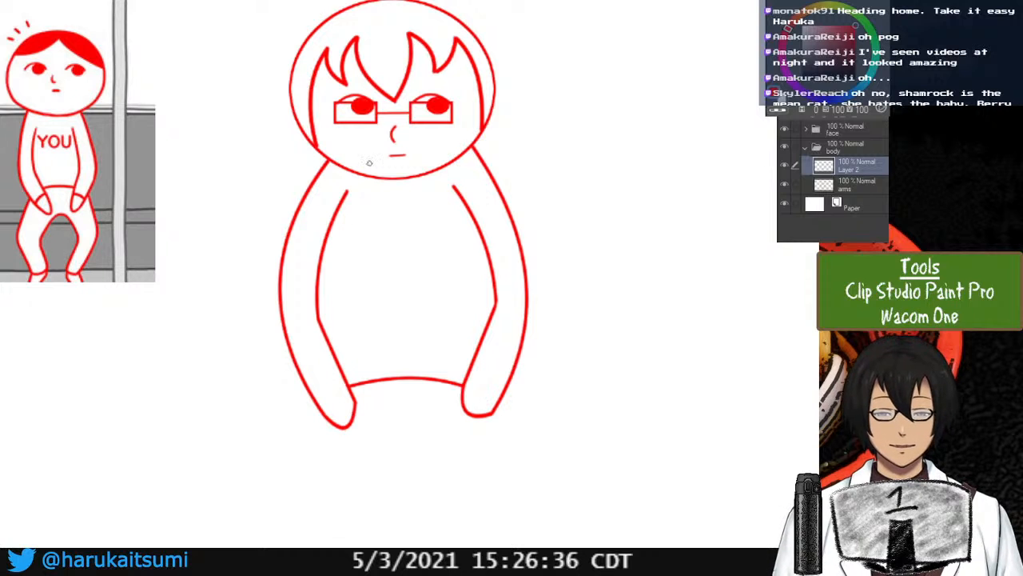
key(ctrl+z)
key(ctrl+y)
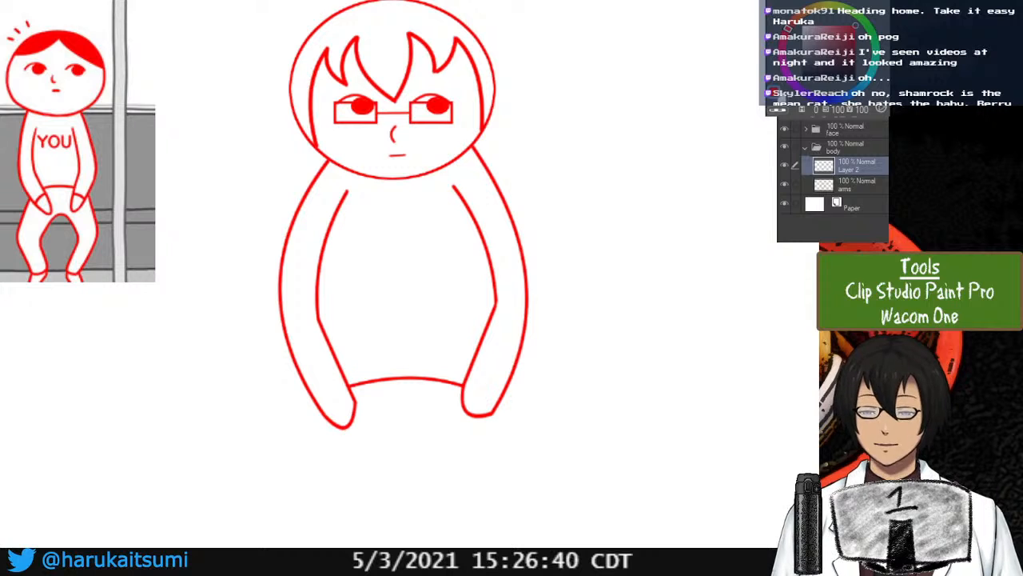
drag(375, 179, 380, 375)
drag(429, 172, 438, 374)
key(ctrl+z)
key(ctrl+z)
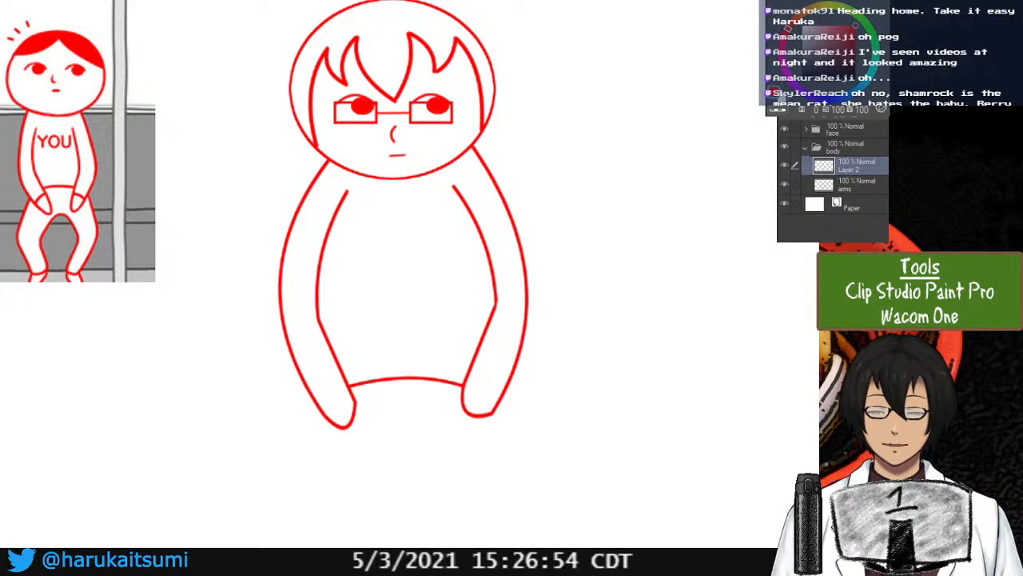
drag(375, 179, 380, 377)
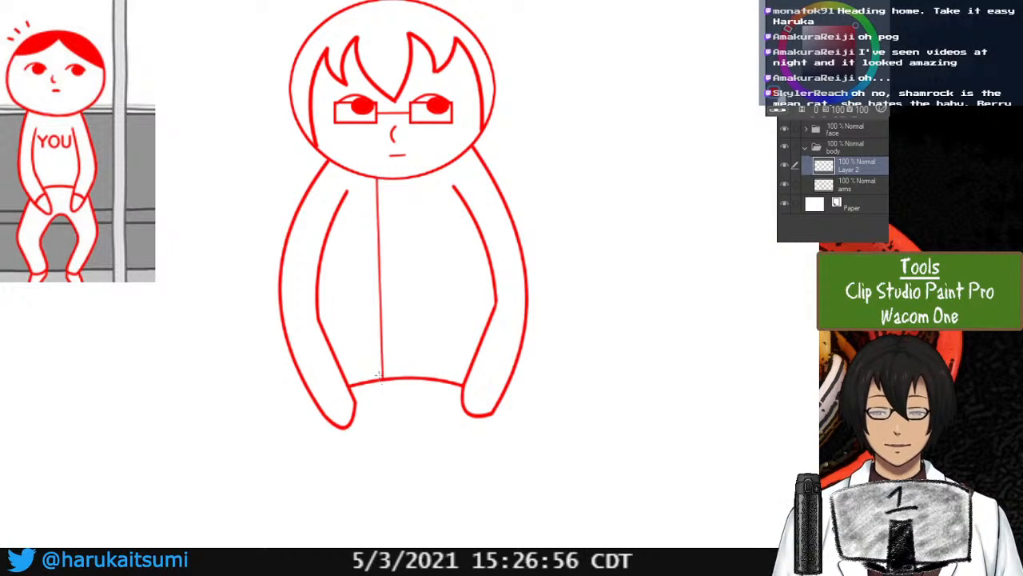
drag(421, 178, 424, 366)
key(ctrl+z)
key(ctrl+z)
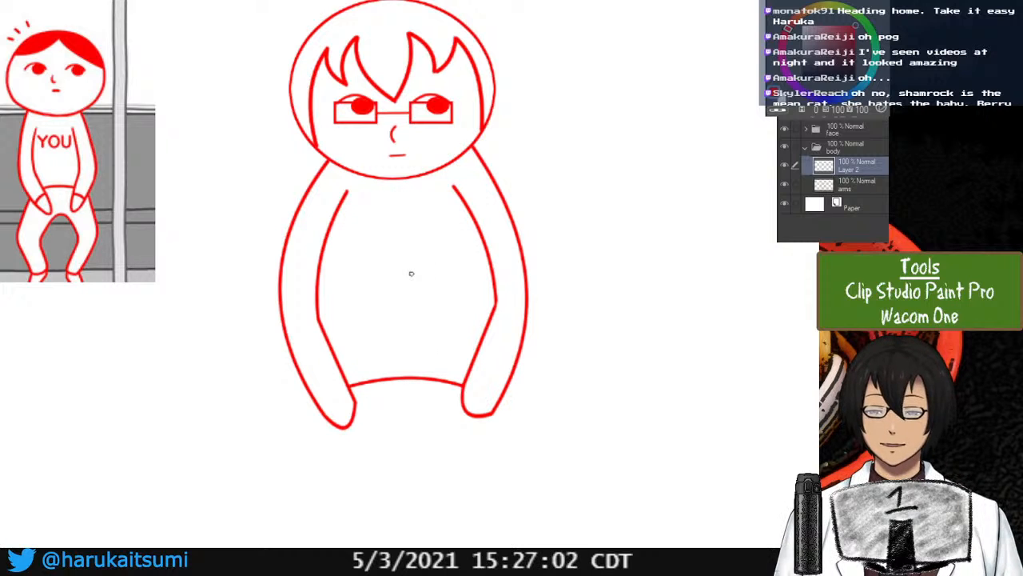
Draw two near-vertical straight lines from the chin down to the hem as the jacket's front opening
drag(373, 179, 380, 375)
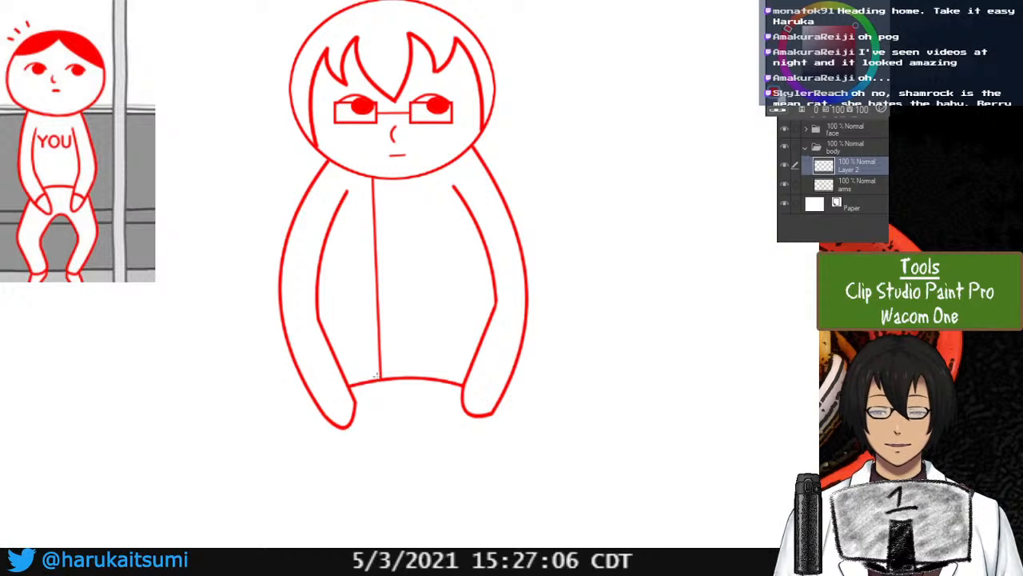
drag(425, 178, 430, 374)
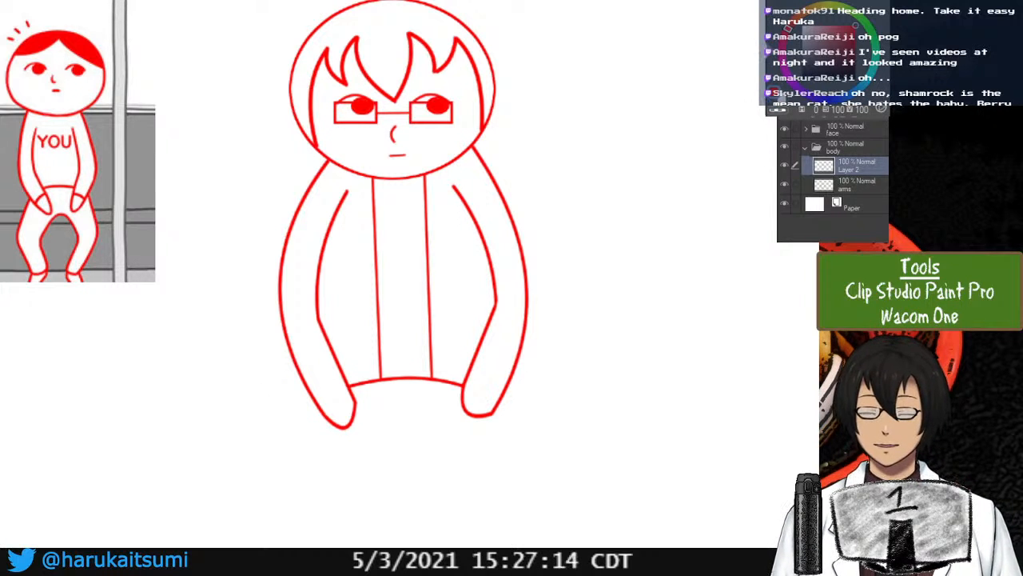
Draw an upward-curving cuff line across each wrist, just above the rounded hand
drag(324, 409, 347, 387)
drag(489, 361, 472, 391)
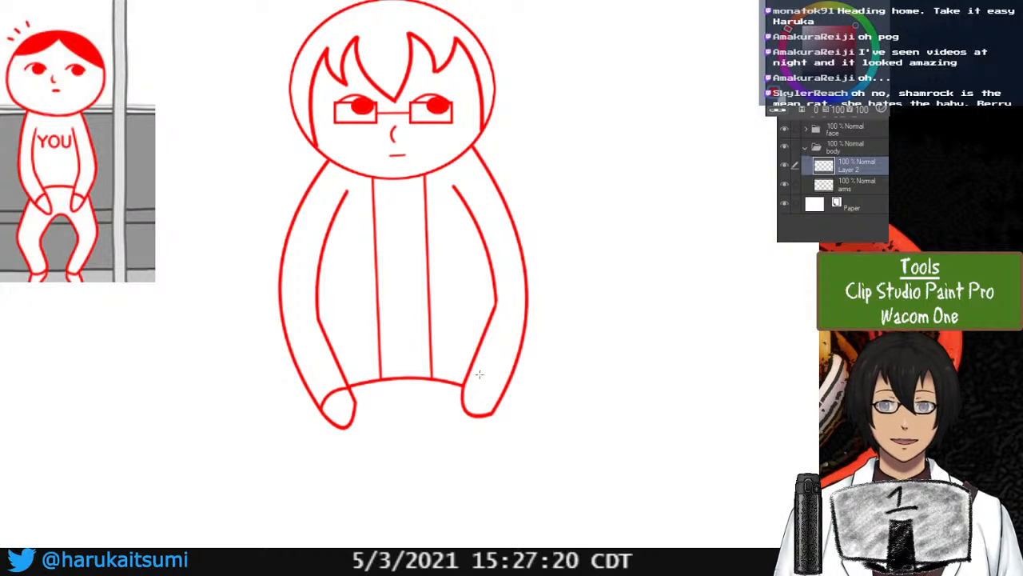
drag(342, 380, 314, 393)
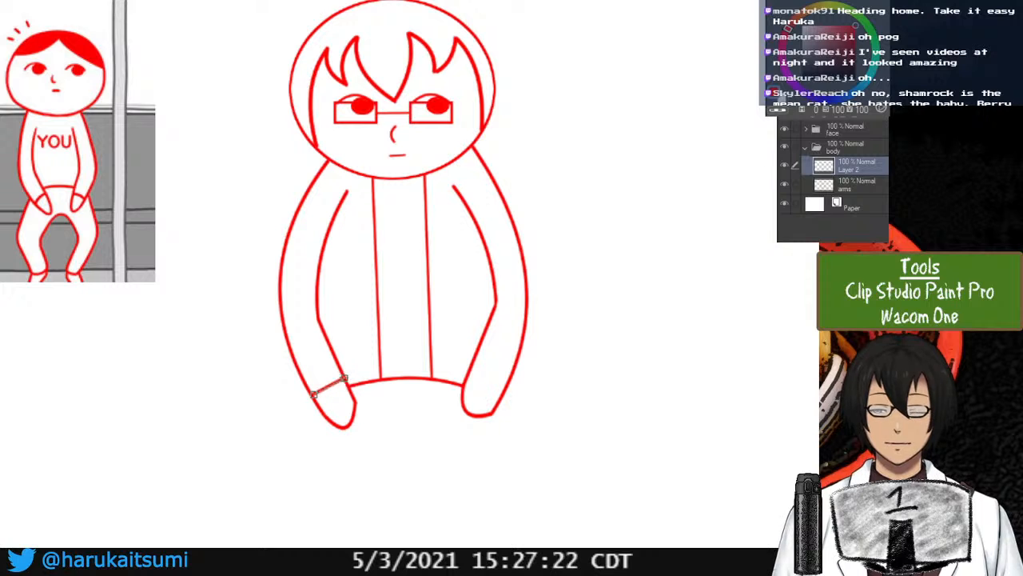
click(324, 373)
drag(471, 374, 503, 391)
click(493, 370)
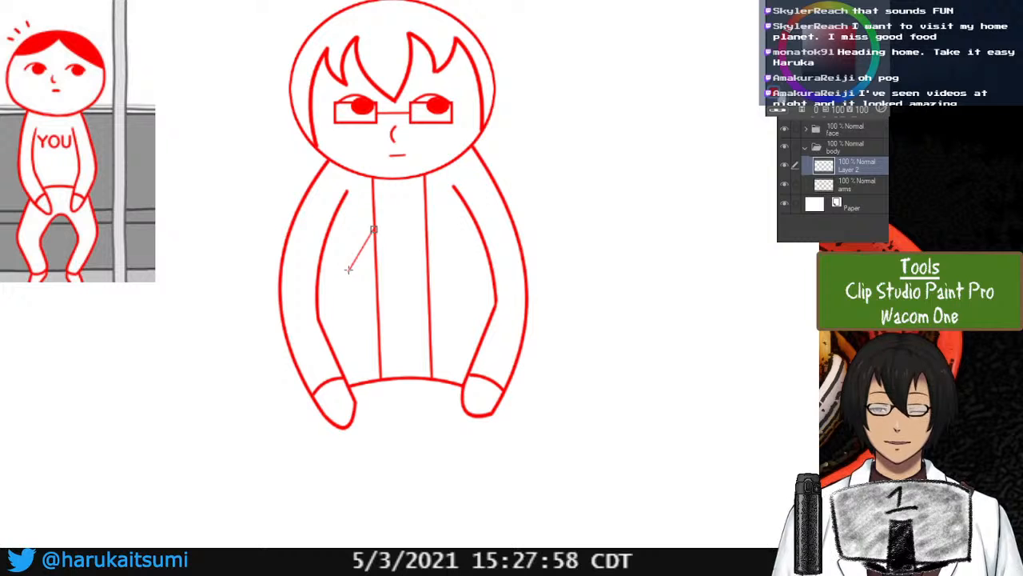
Draw an angular lapel on each side of the front opening, slanting out from the chin and folding back inward
click(365, 266)
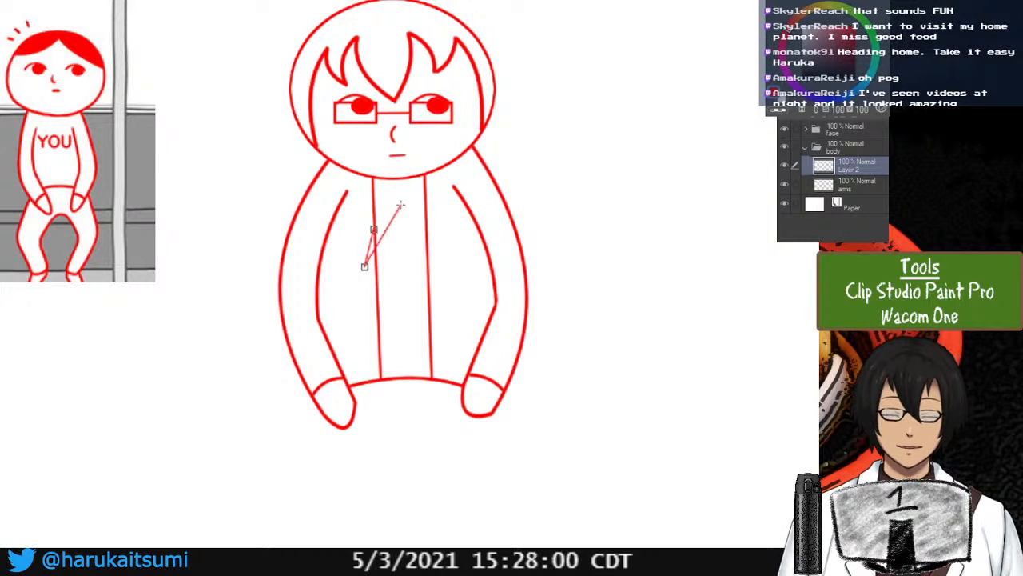
key(Escape)
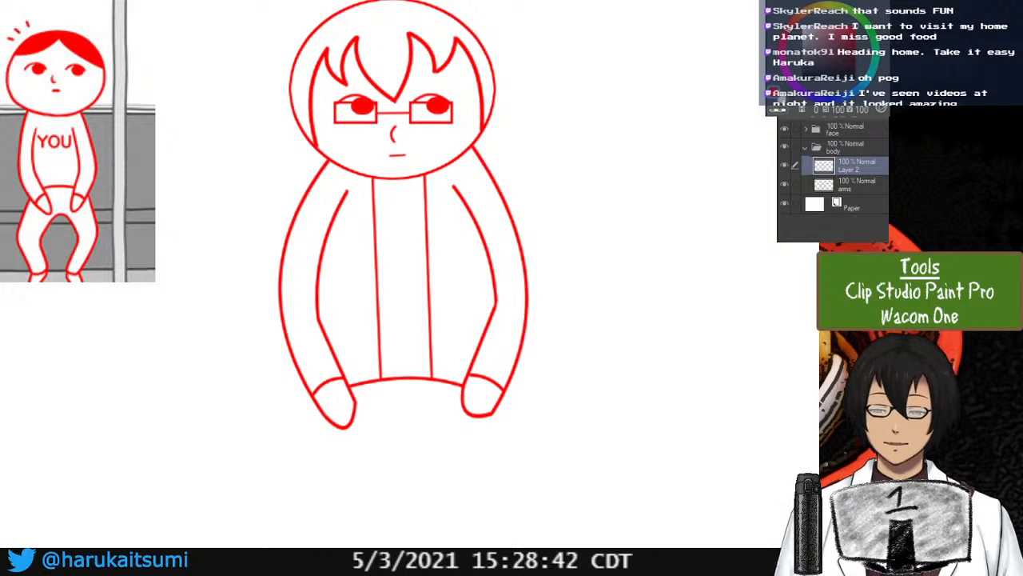
mouse_move(372, 176)
mouse_down()
mouse_move(340, 264)
mouse_move(377, 282)
mouse_up()
drag(425, 177, 464, 261)
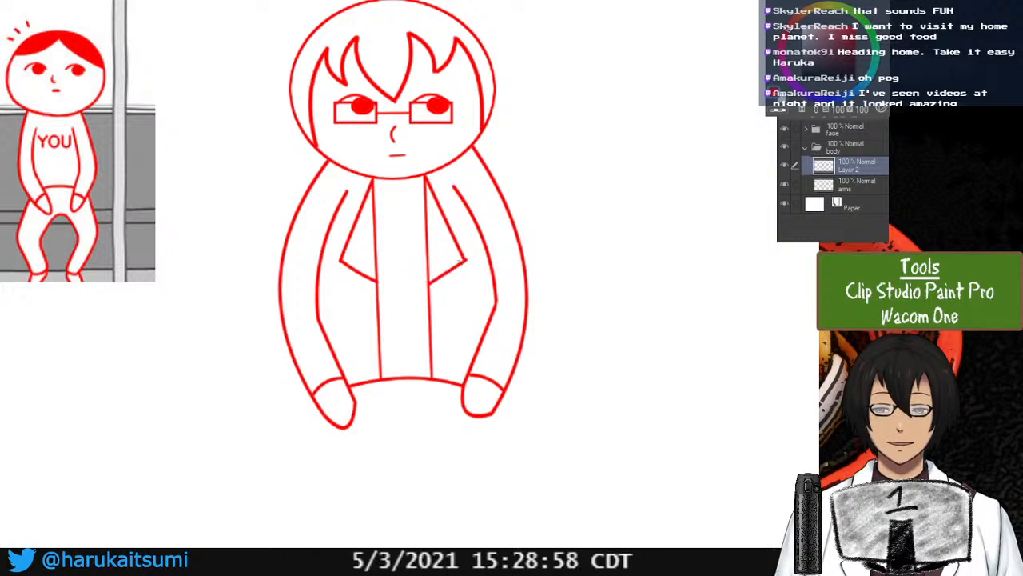
Undo the lapels back to the left slanted edge and redraw the matching slanted edge on the right side
drag(358, 273, 369, 353)
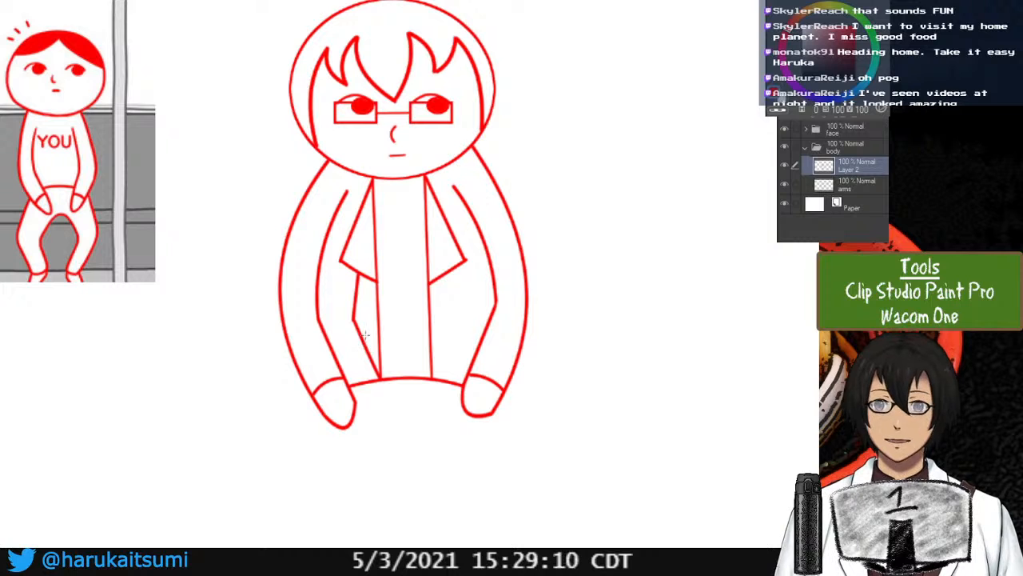
key(ctrl+z)
key(ctrl+z)
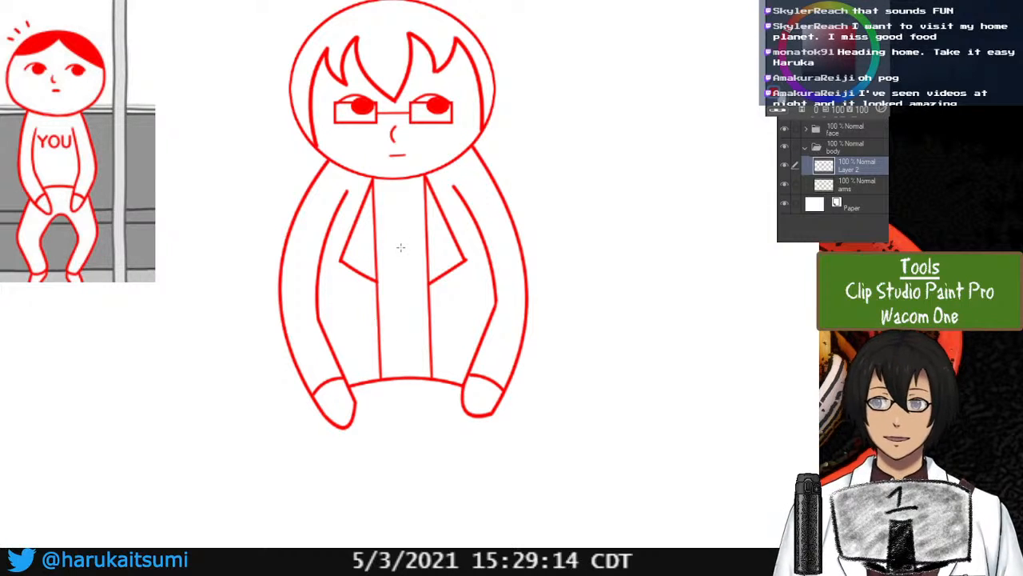
key(ctrl+z)
key(ctrl+z)
key(ctrl+z)
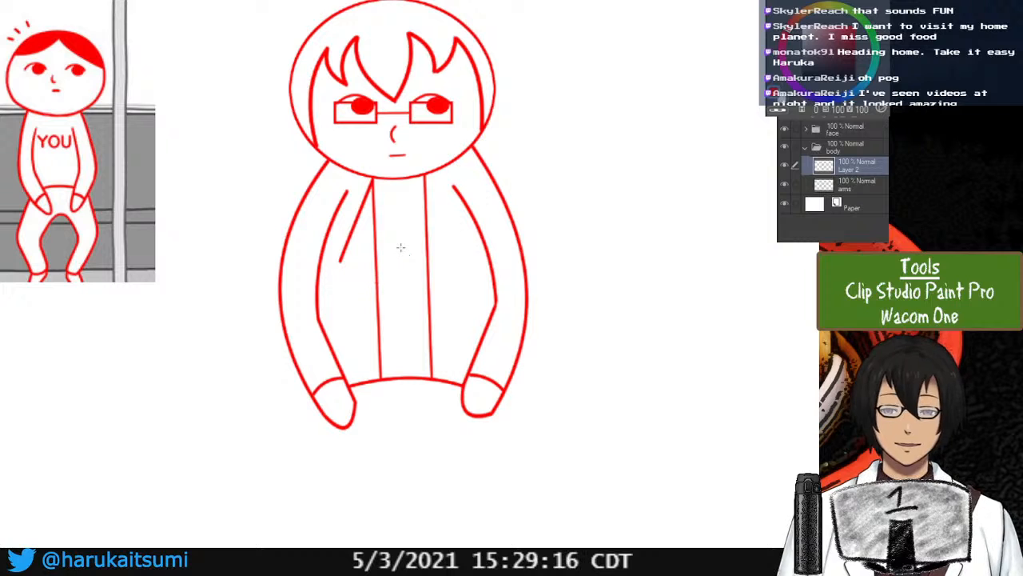
drag(424, 176, 463, 263)
click(437, 201)
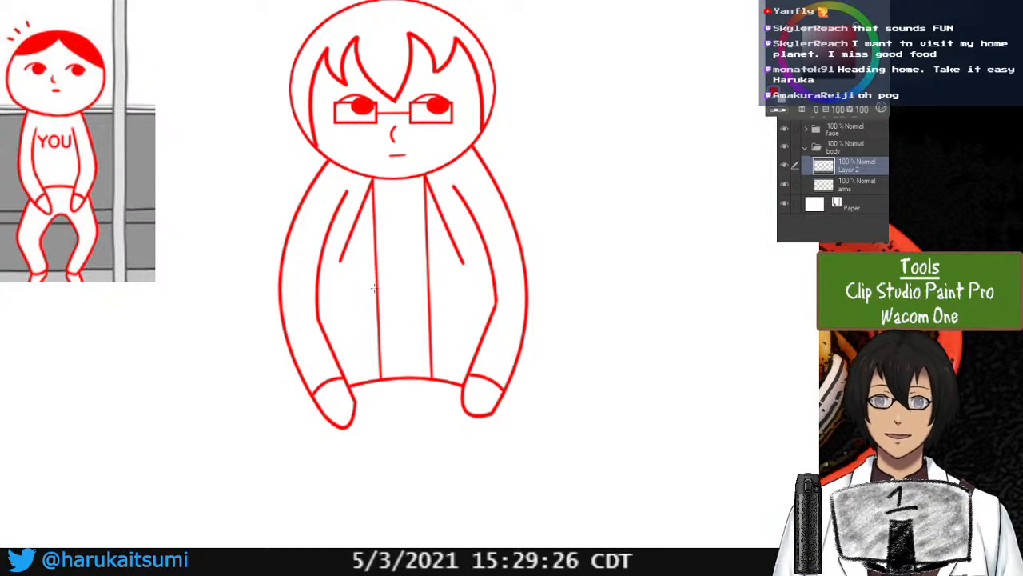
Draw pointed lower lapels from the front lines down to the hem and join them to the upper lapels with short notch lines
drag(375, 275, 372, 363)
drag(429, 270, 432, 376)
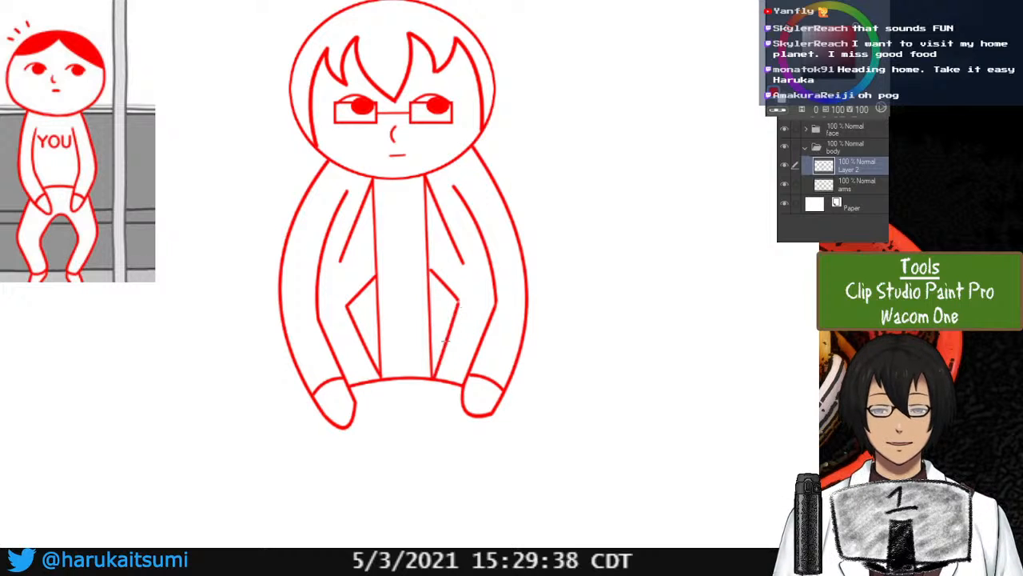
key(ctrl+z)
key(ctrl+z)
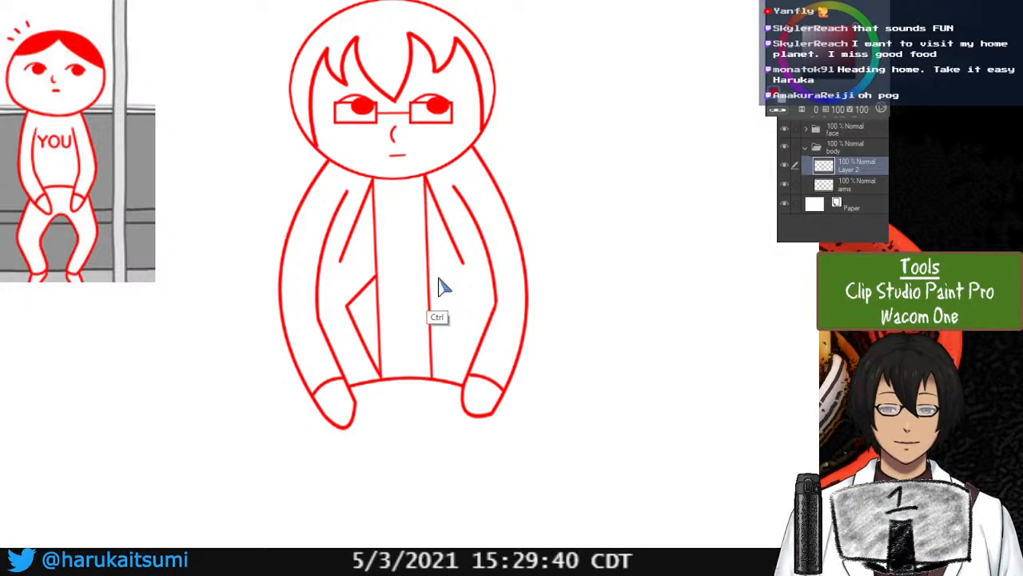
drag(428, 270, 433, 380)
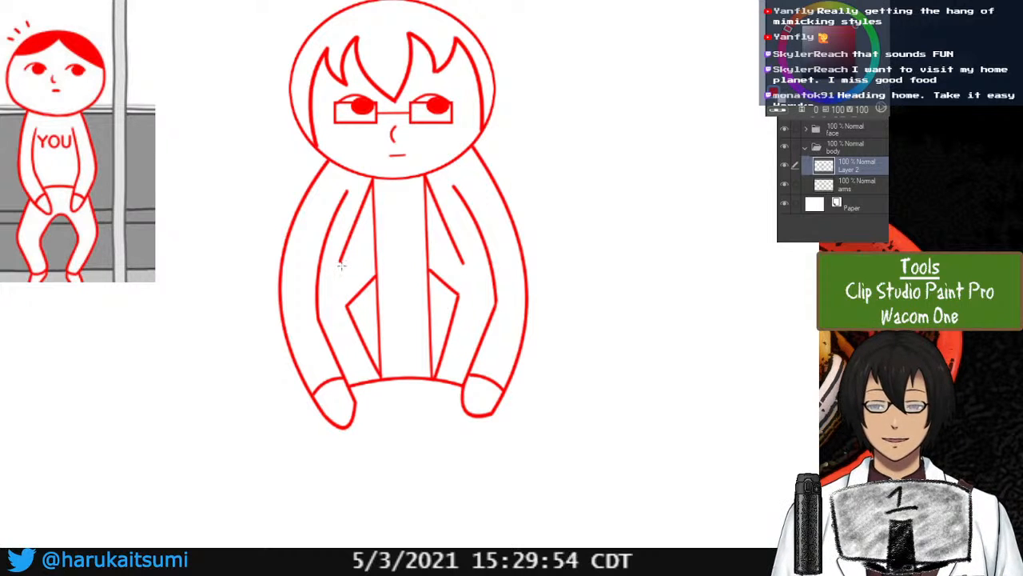
drag(339, 259, 367, 286)
key(ctrl+z)
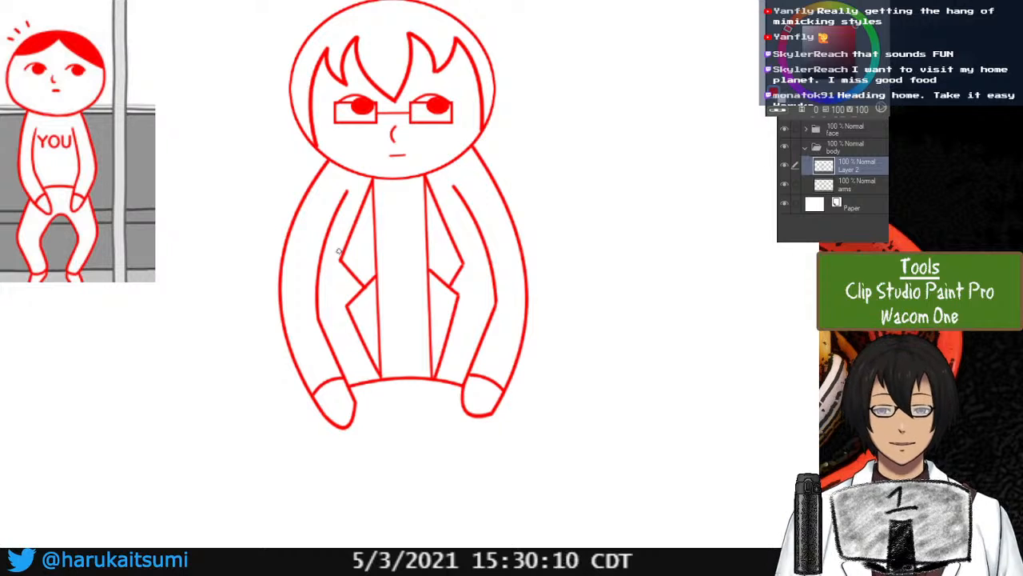
Scale the whole body folder down slightly and reposition it centred beneath the head
click(847, 147)
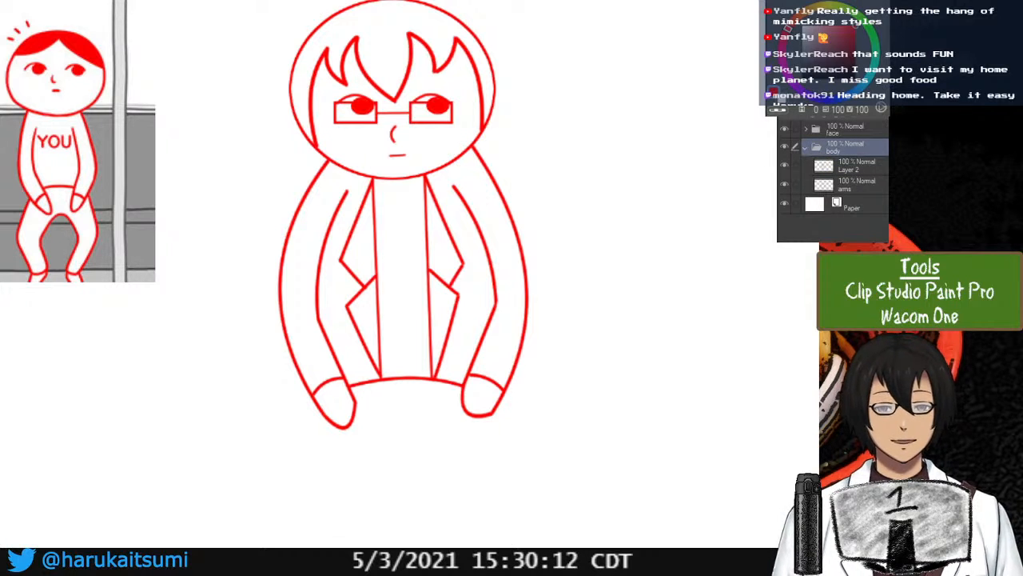
key(ctrl+t)
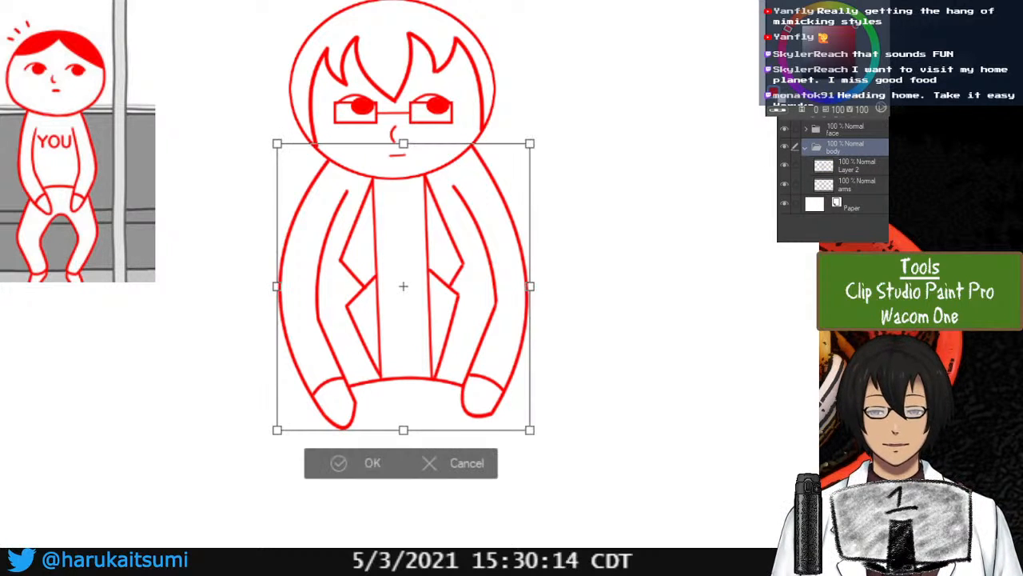
drag(281, 281, 312, 287)
mouse_move(442, 268)
mouse_down()
mouse_move(422, 261)
mouse_move(423, 246)
mouse_up()
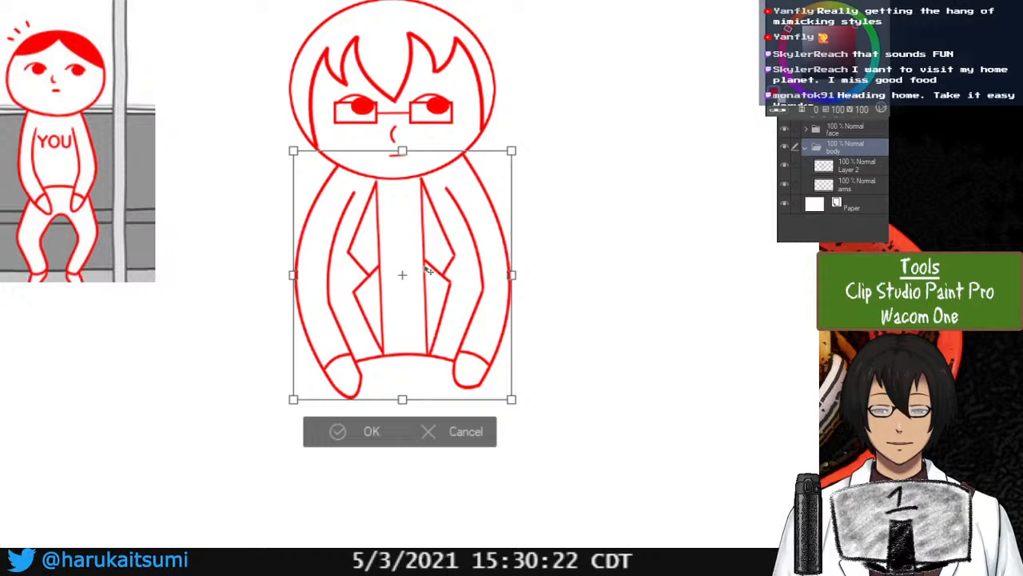
drag(509, 392, 512, 396)
mouse_move(464, 331)
mouse_down()
mouse_move(450, 339)
mouse_move(445, 330)
mouse_up()
key(Return)
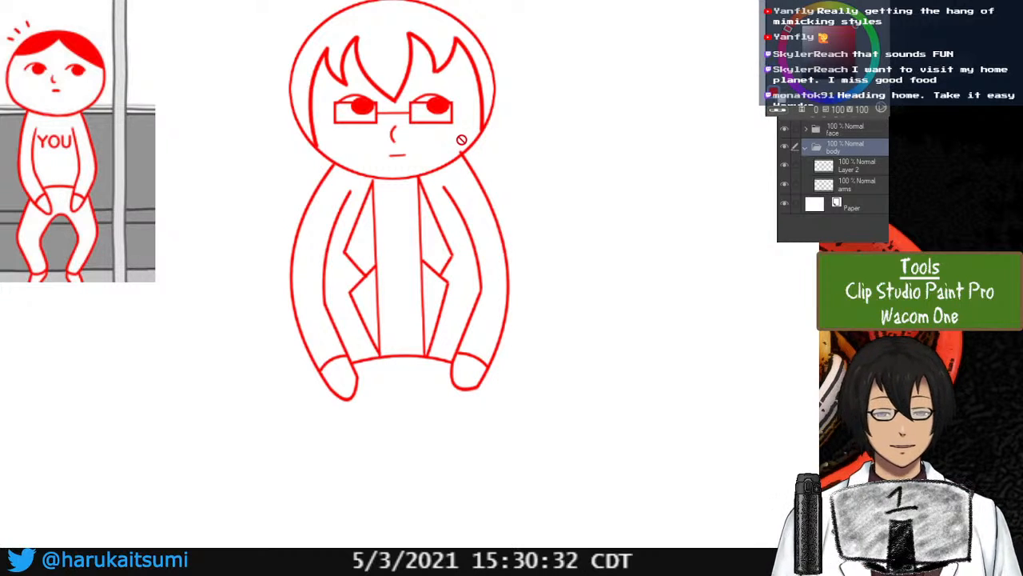
Trim the end of the right arm's outer line where it overlaps the head on the arms layer
key(alt+bracketleft)
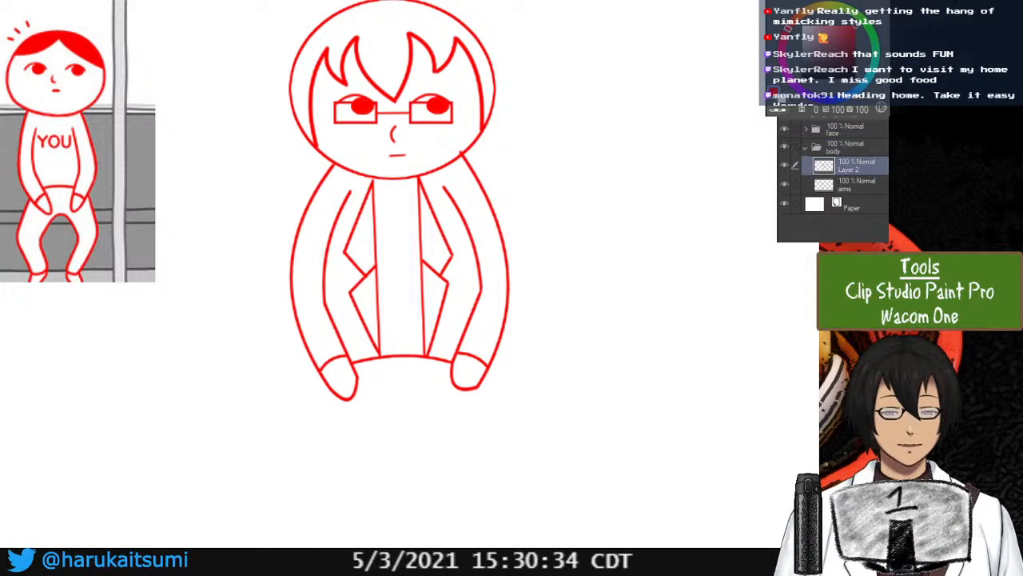
key(alt+bracketleft)
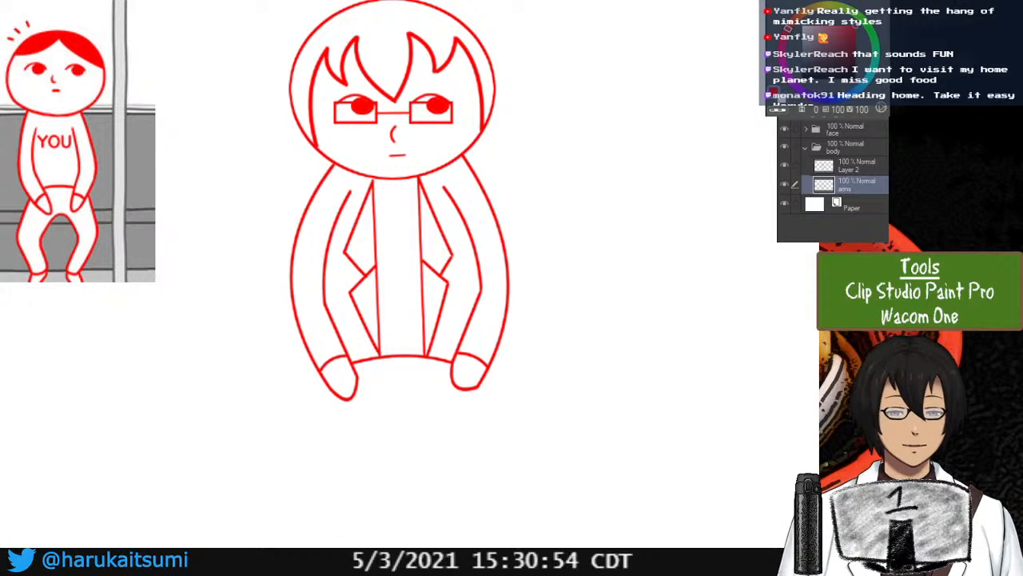
Try a small inverted-triangle tie knot on Layer 2 just below the chin and undo it
click(857, 166)
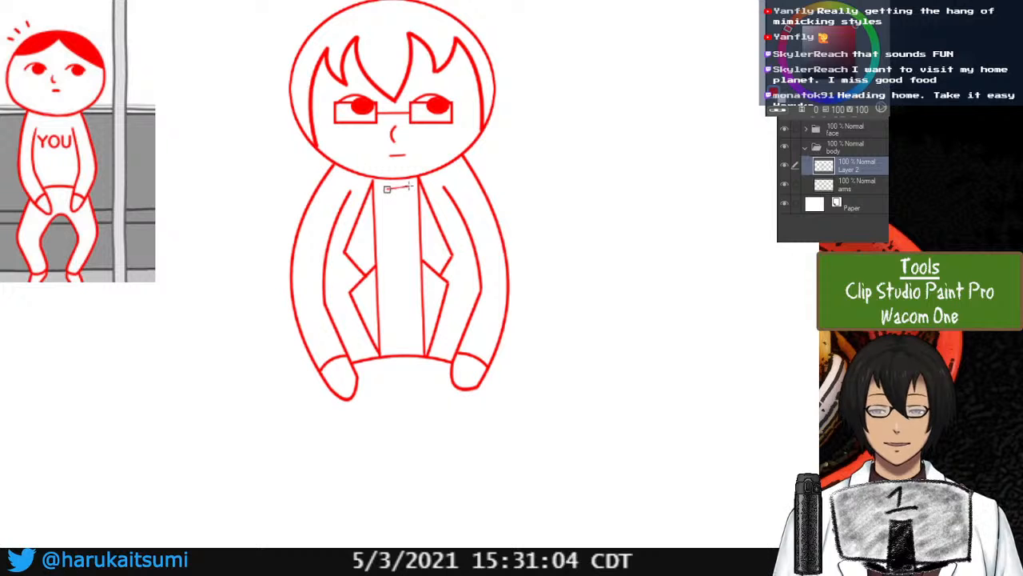
key(Escape)
key(ctrl+plus)
key(ctrl+plus)
drag(391, 240, 424, 400)
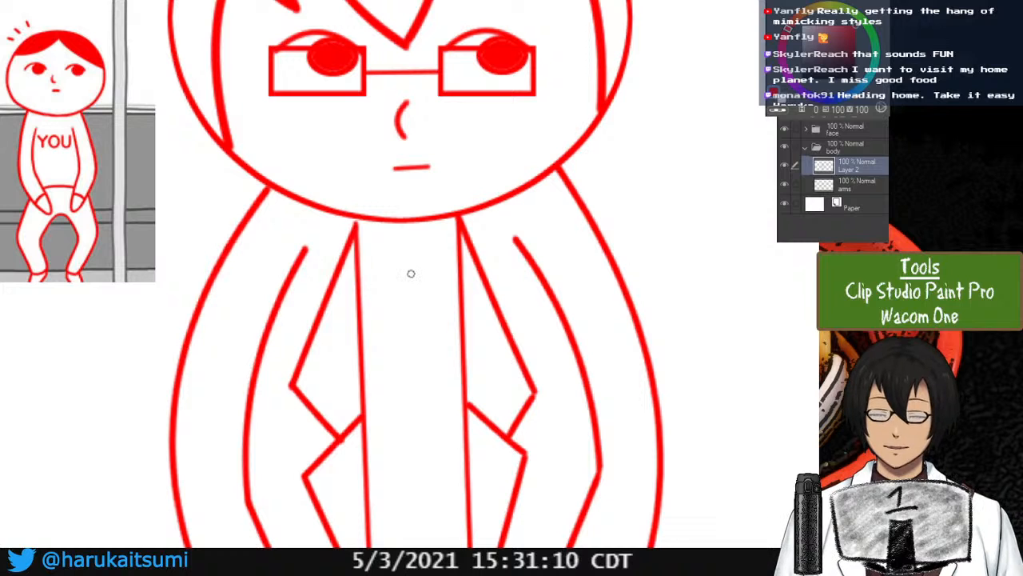
mouse_move(411, 274)
mouse_down()
mouse_move(534, 2)
mouse_move(459, 158)
mouse_move(483, 136)
mouse_up()
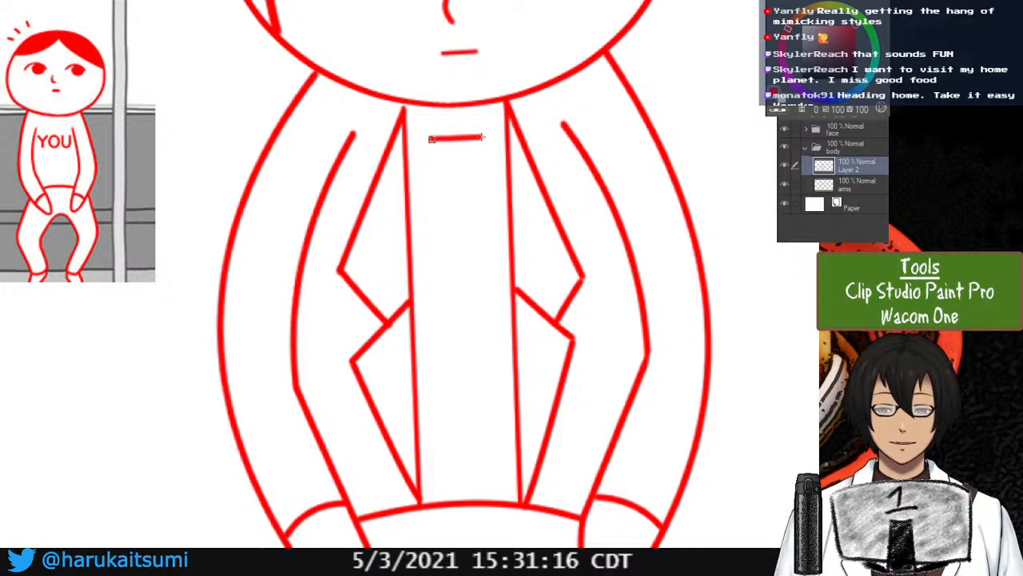
click(484, 138)
click(462, 180)
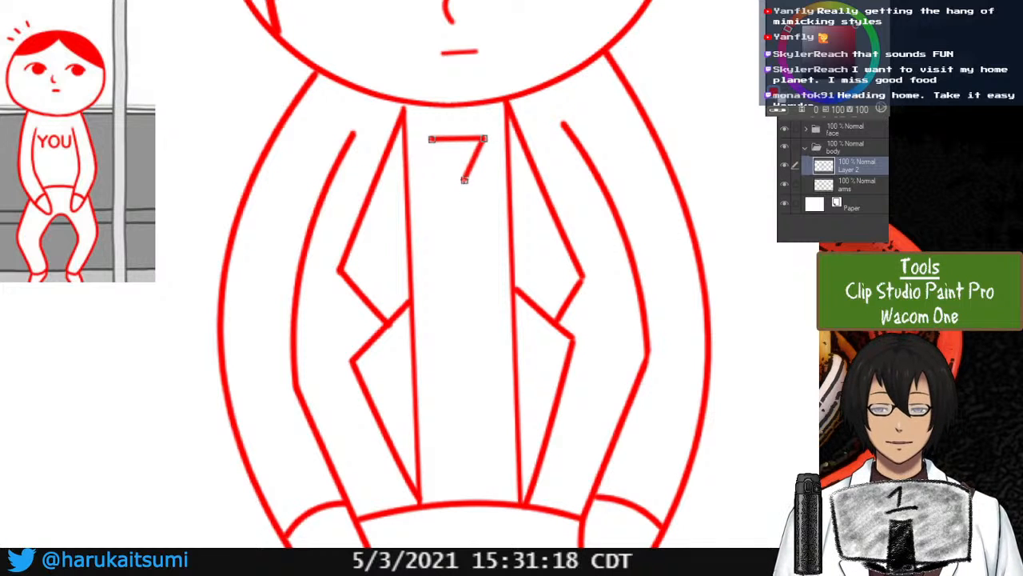
click(430, 139)
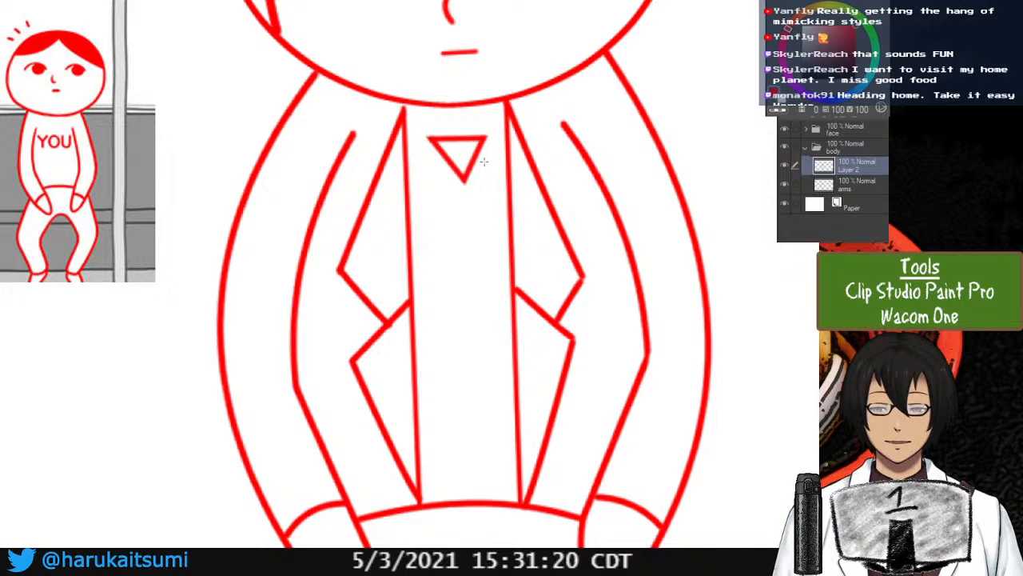
key(ctrl+z)
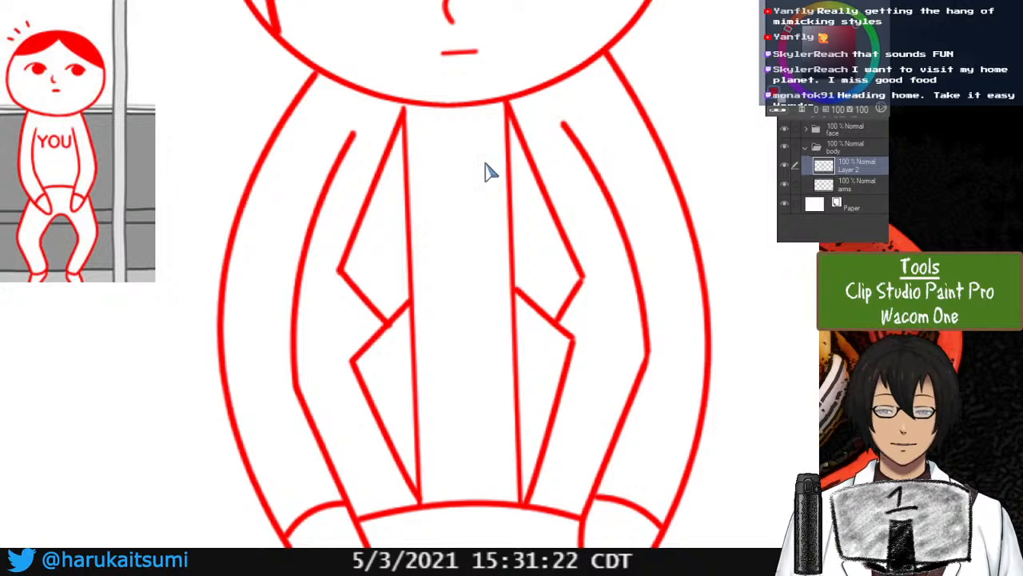
Redraw the inverted-triangle tie knot slightly lower between the jacket's front lines, undoing the trial blade line beneath it
click(428, 145)
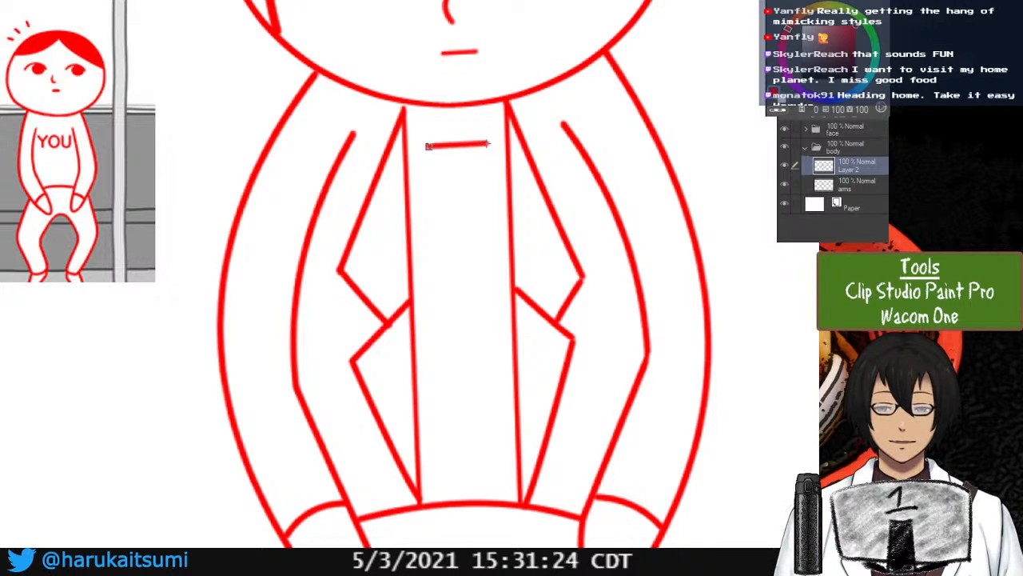
click(487, 144)
click(460, 187)
click(428, 145)
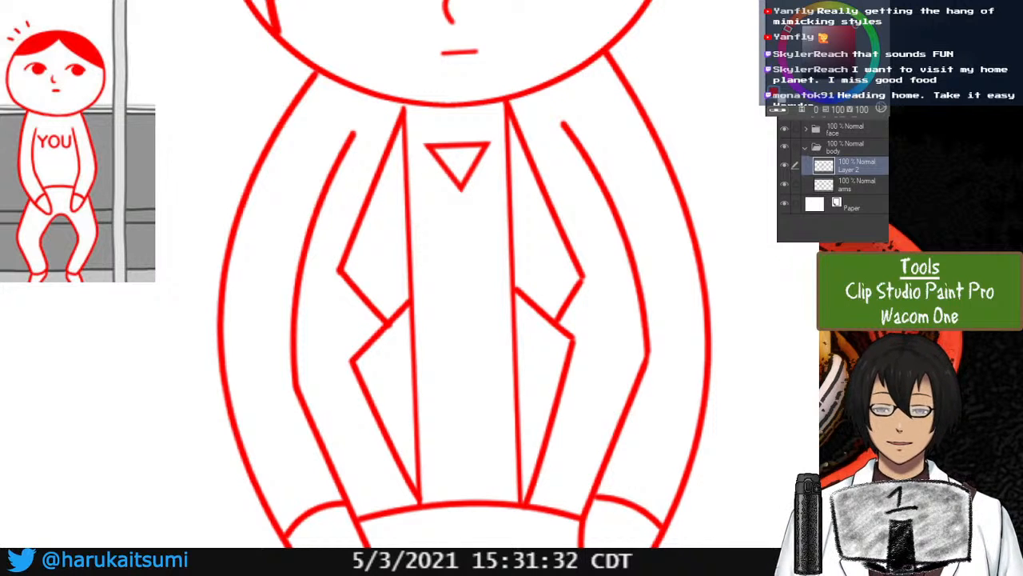
mouse_move(448, 175)
mouse_down()
mouse_move(444, 345)
mouse_move(454, 329)
mouse_up()
key(ctrl+z)
key(ctrl+z)
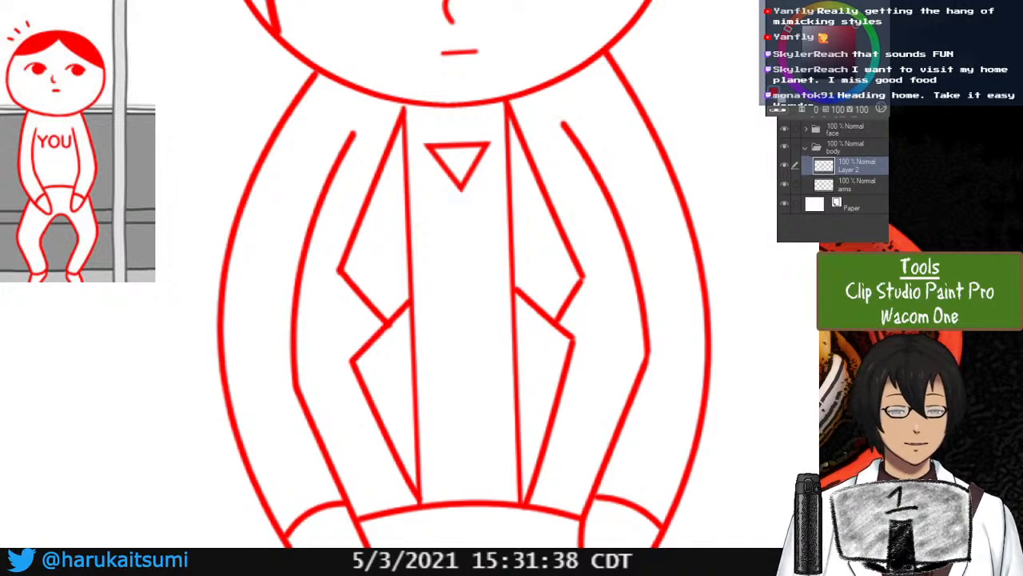
Add a new layer above Layer 2, try a long rounded tie blade hanging from the triangular knot, and clear it
key(ctrl+shift+n)
click(443, 169)
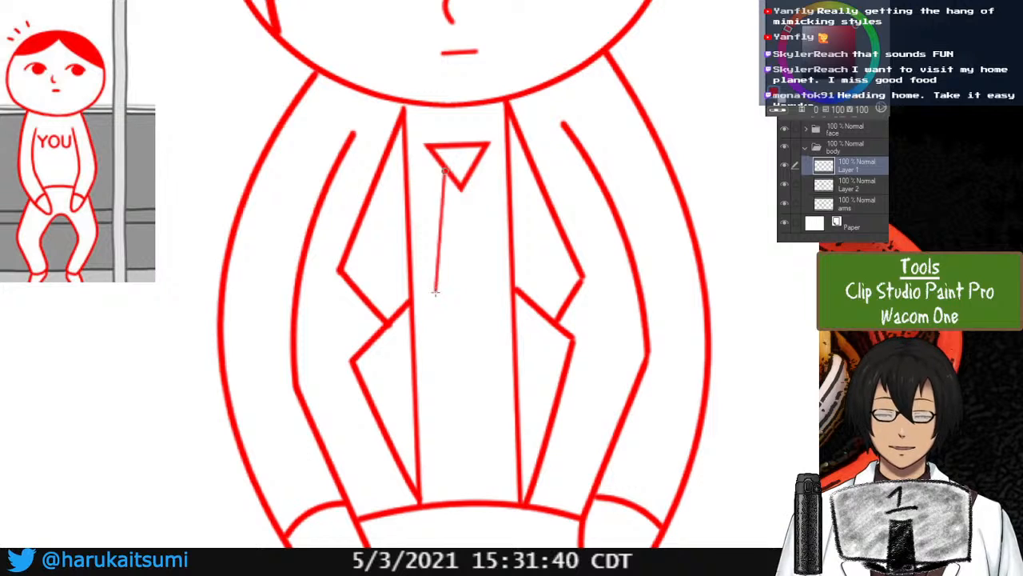
click(434, 293)
click(462, 337)
click(487, 296)
click(470, 181)
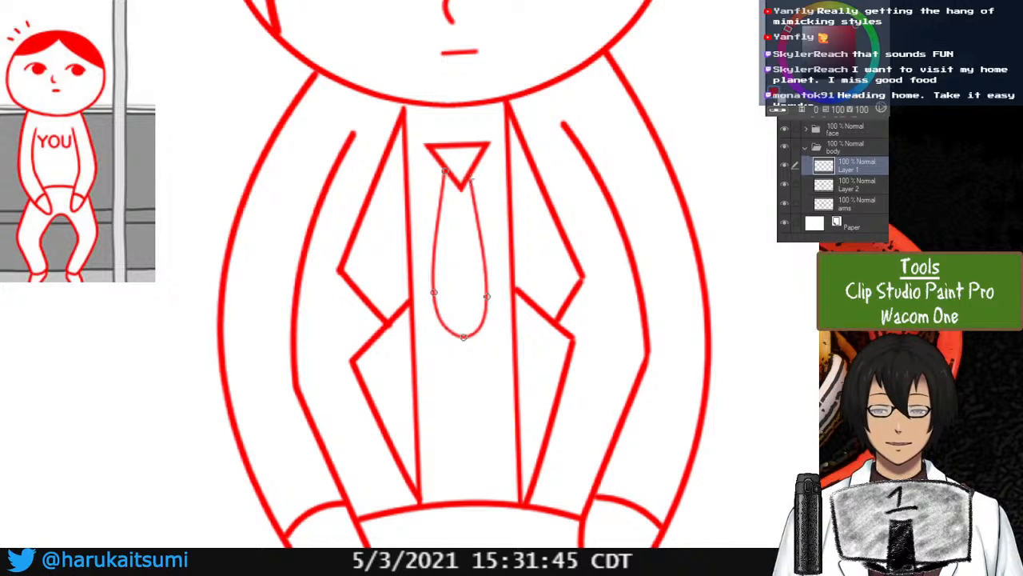
double_click(450, 164)
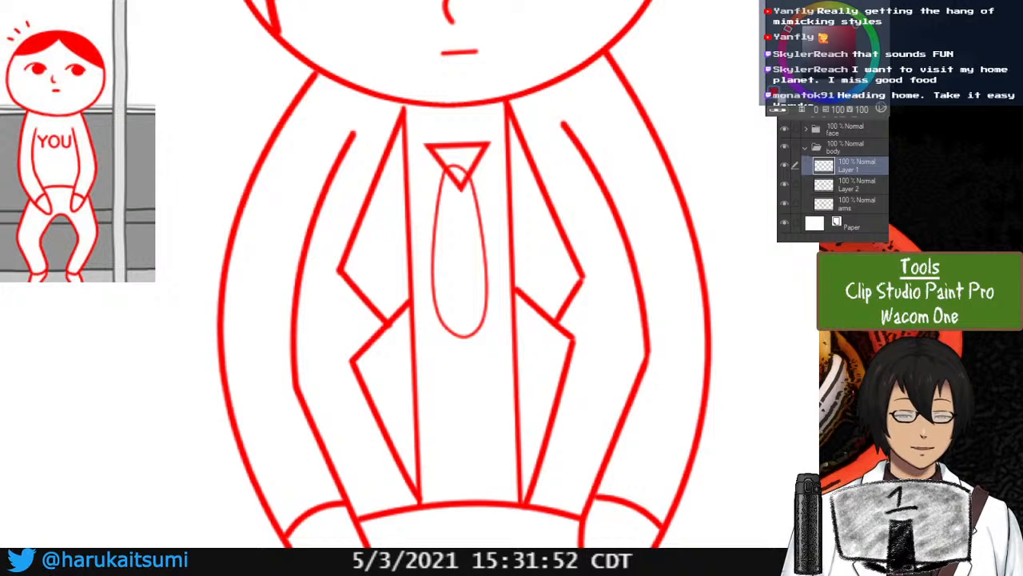
key(ctrl+a)
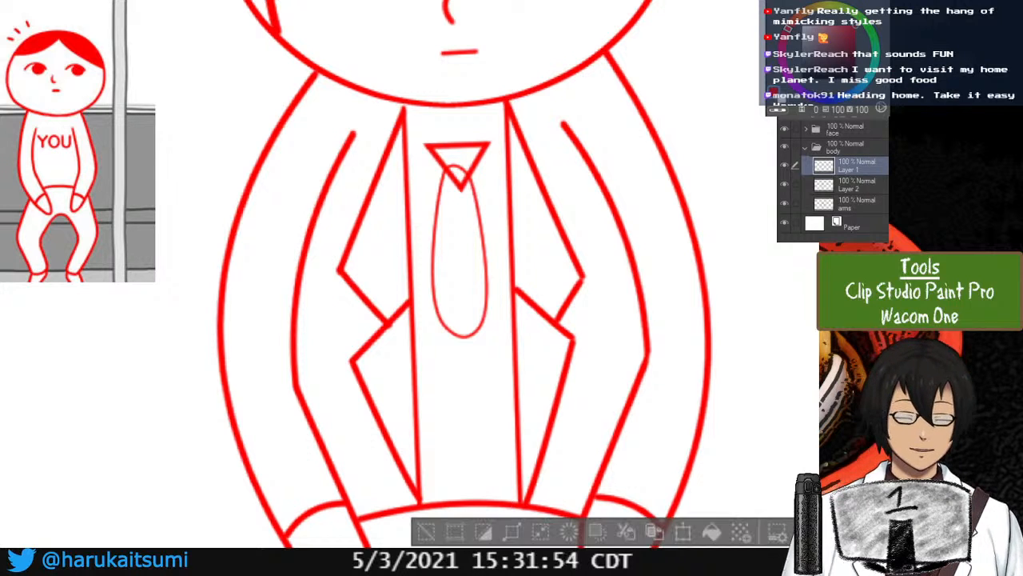
key(Delete)
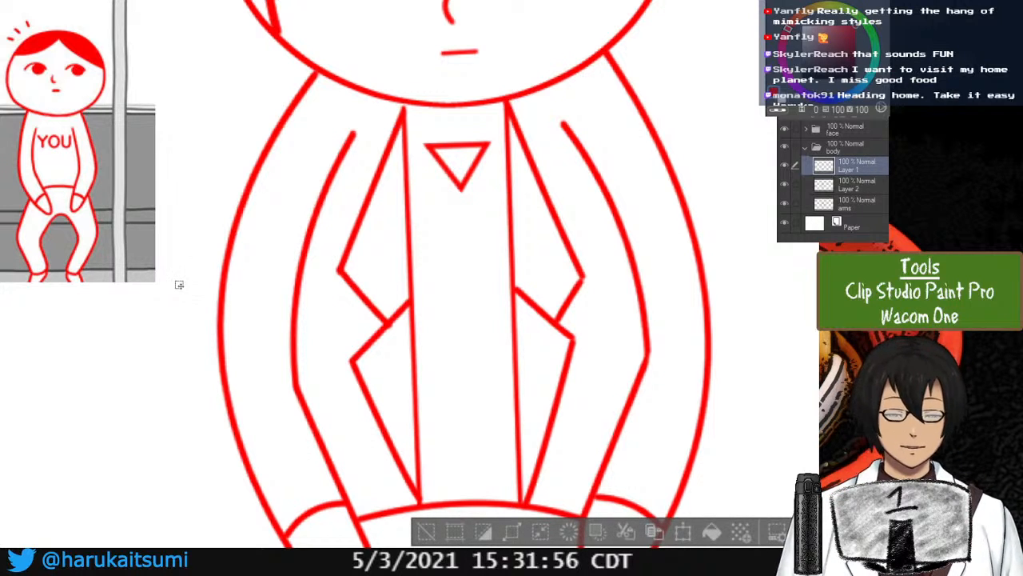
Delete only the triangular tie knot from Layer 2, keeping the jacket lines intact
click(856, 185)
key(Delete)
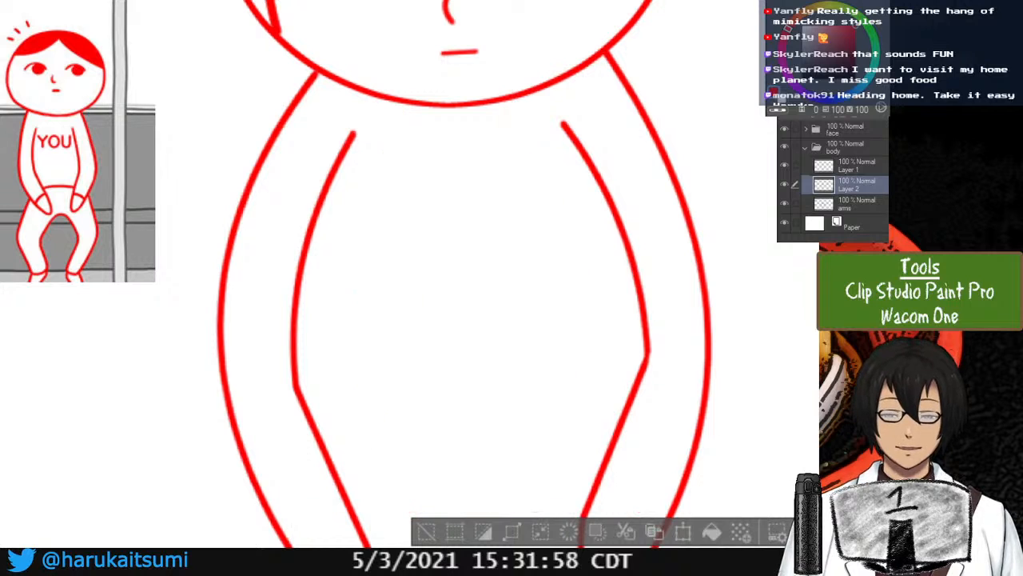
key(ctrl+z)
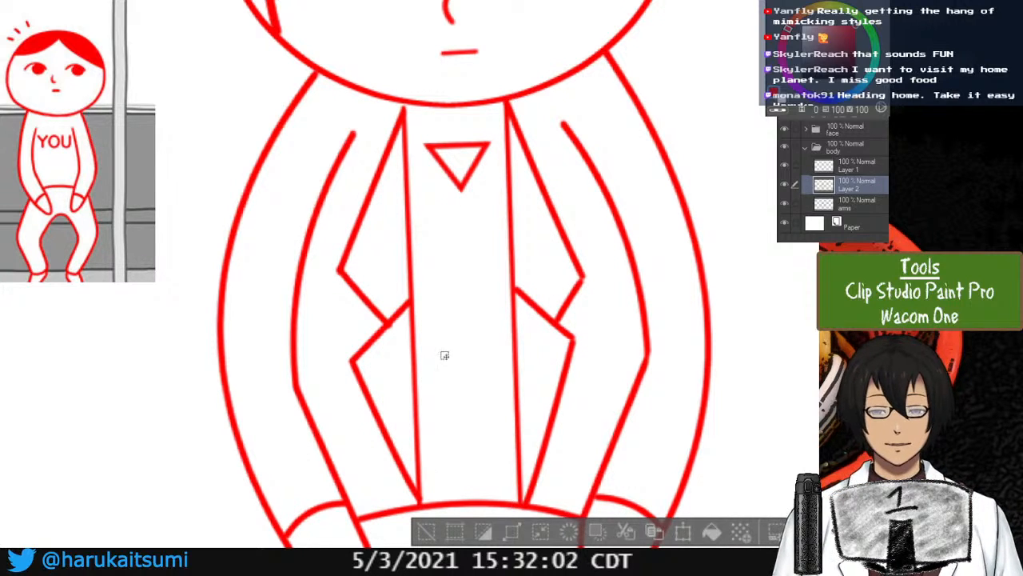
key(ctrl+d)
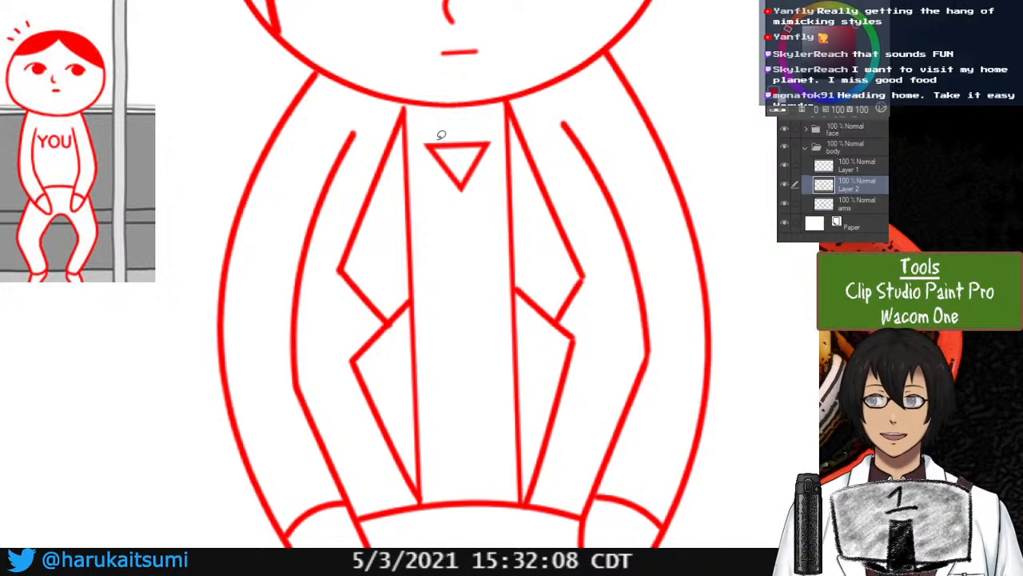
click(784, 184)
click(784, 184)
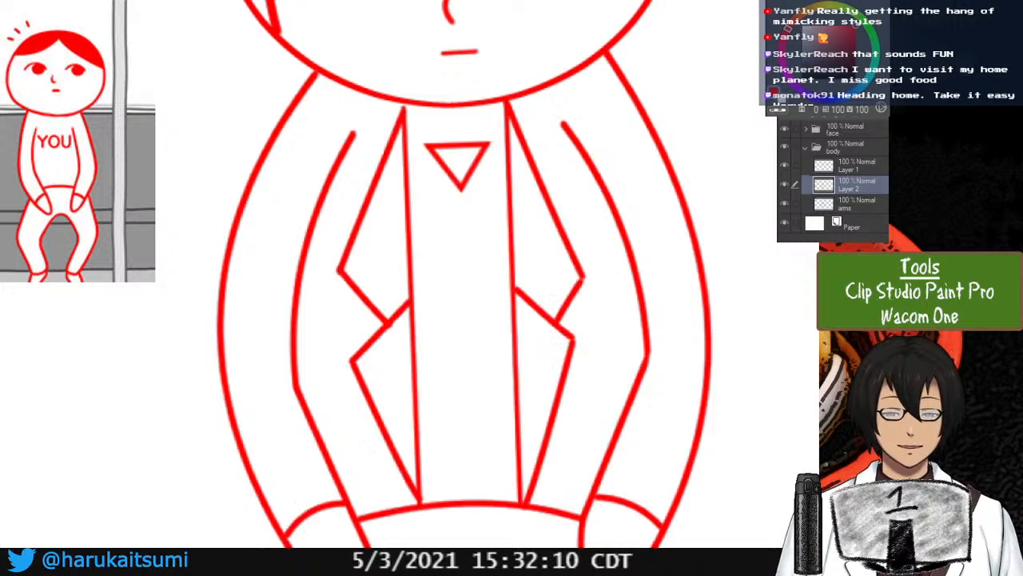
drag(429, 130, 472, 116)
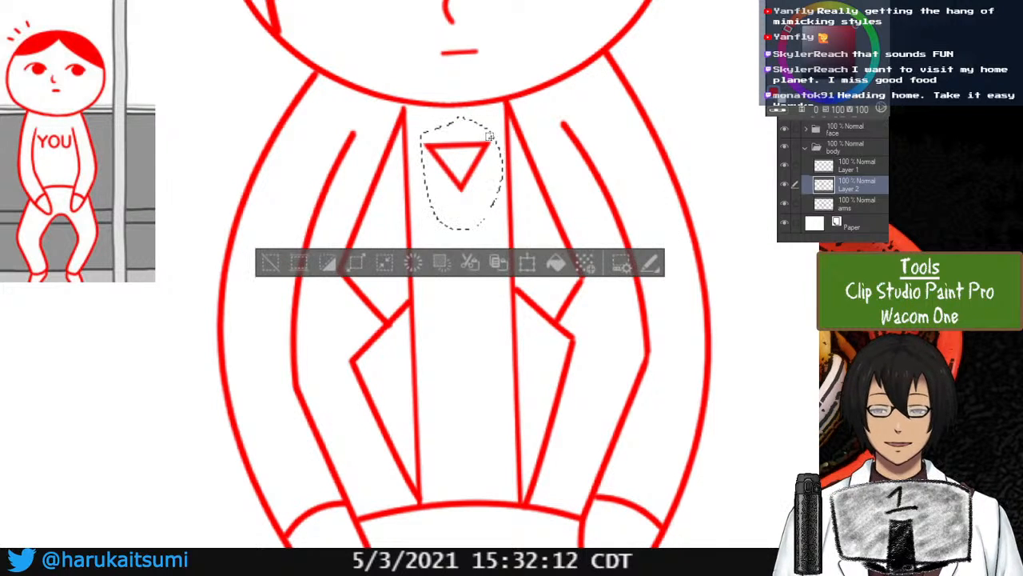
key(Delete)
key(ctrl+d)
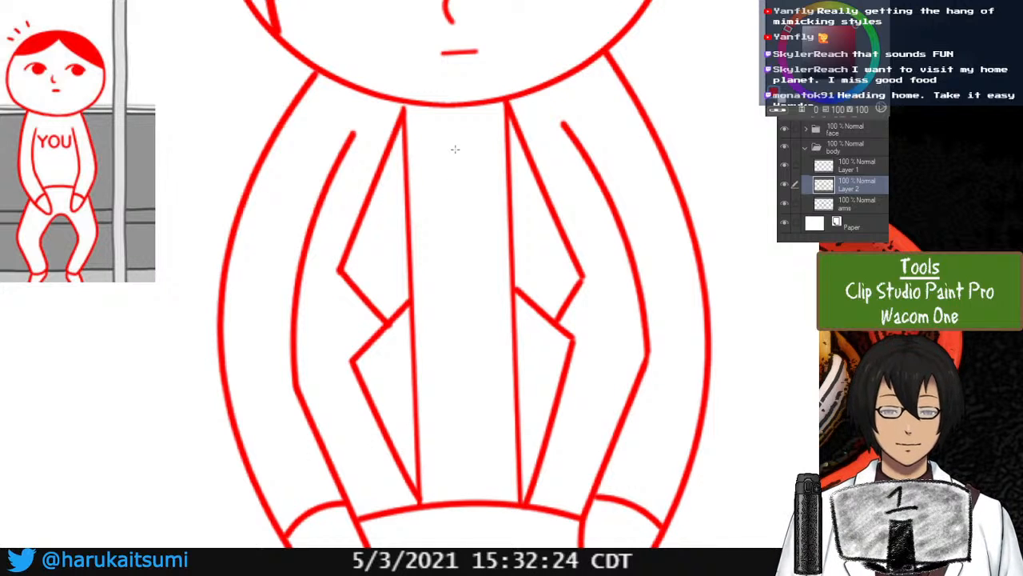
Try a rounded tie knot with the start of a blade below it on Layer 2, and undo both
drag(435, 137, 456, 184)
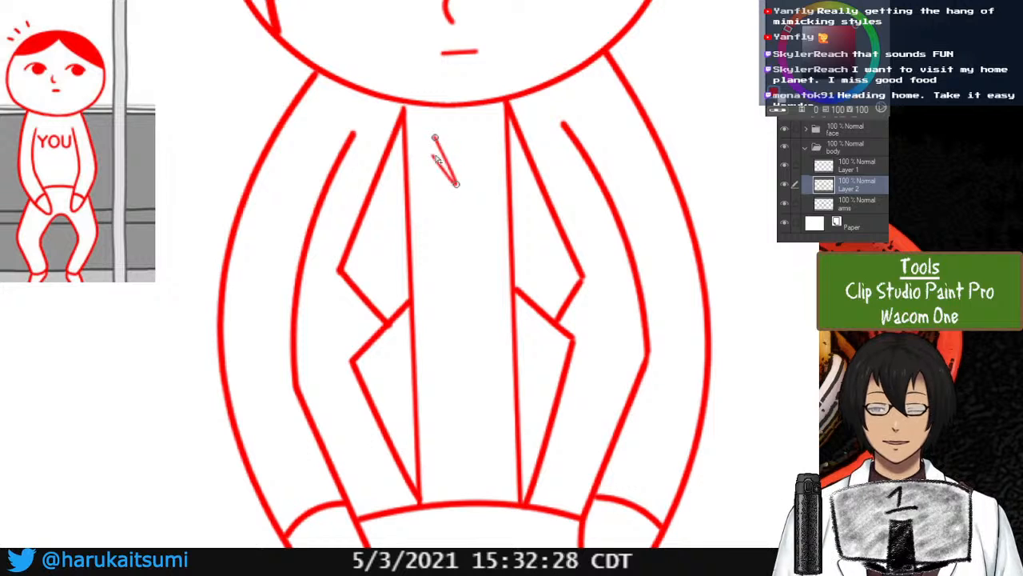
click(484, 138)
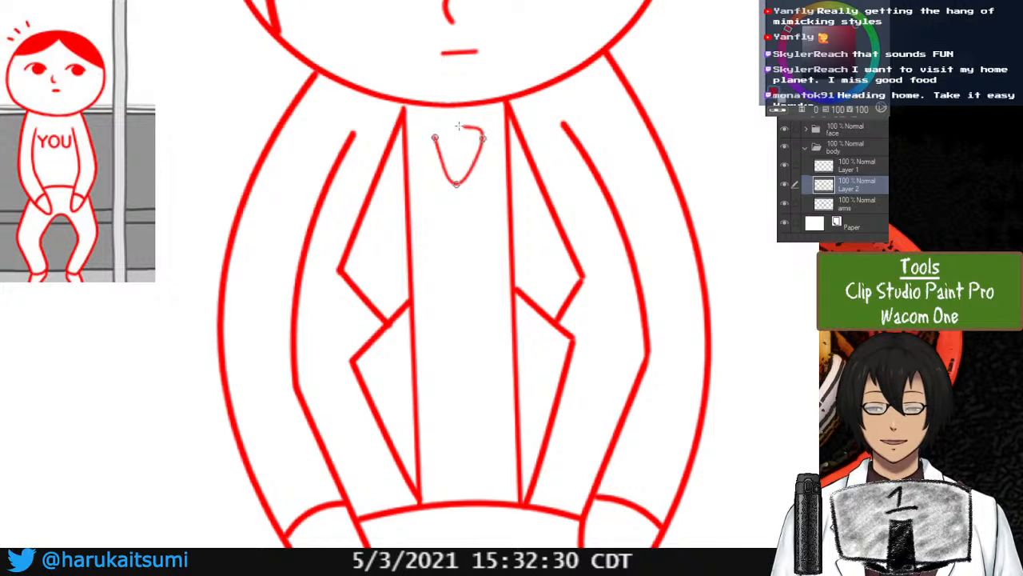
click(433, 136)
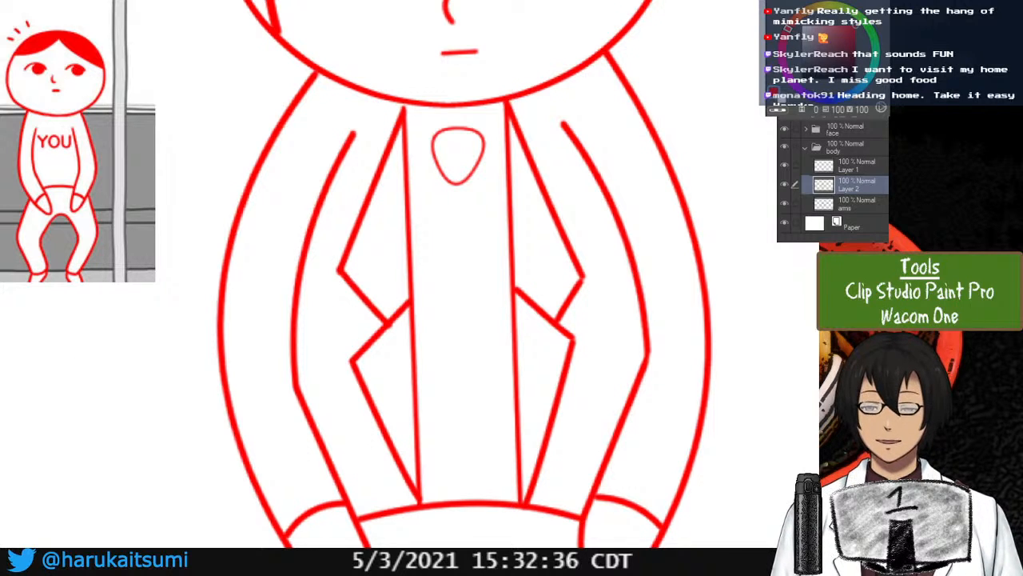
drag(445, 180, 444, 308)
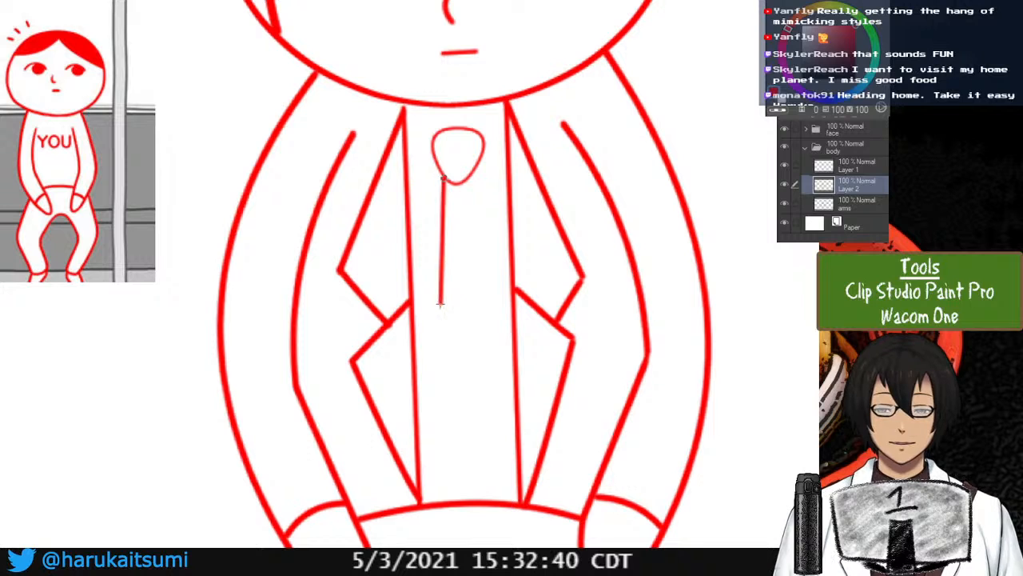
drag(442, 297, 465, 191)
key(ctrl+z)
key(ctrl+z)
key(ctrl+z)
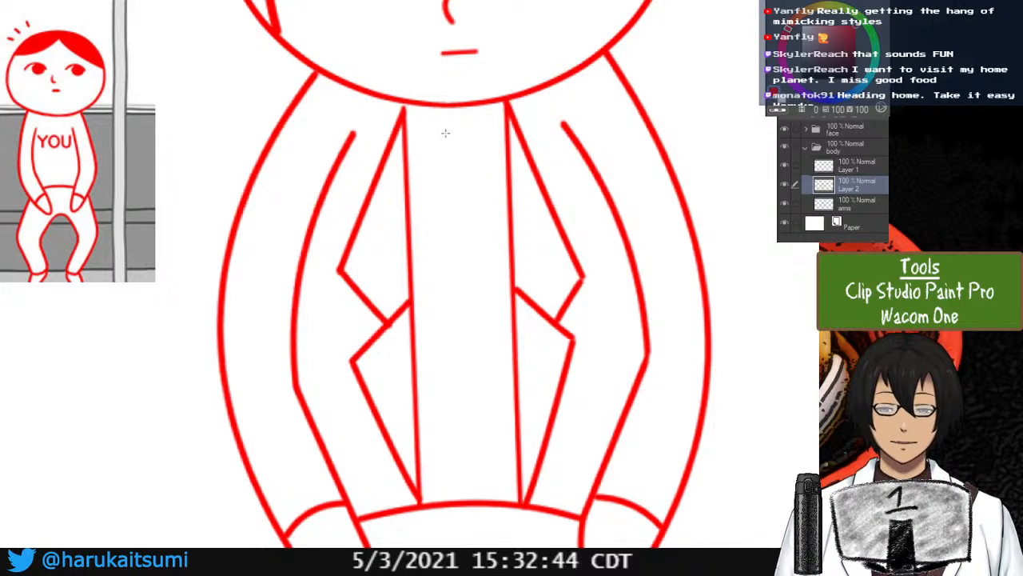
Try another outline for the tie knot just below the chin and undo it
mouse_move(446, 129)
mouse_down()
mouse_move(446, 178)
mouse_move(495, 146)
mouse_move(450, 180)
mouse_up()
key(ctrl+z)
key(ctrl+z)
key(ctrl+z)
key(ctrl+z)
key(ctrl+z)
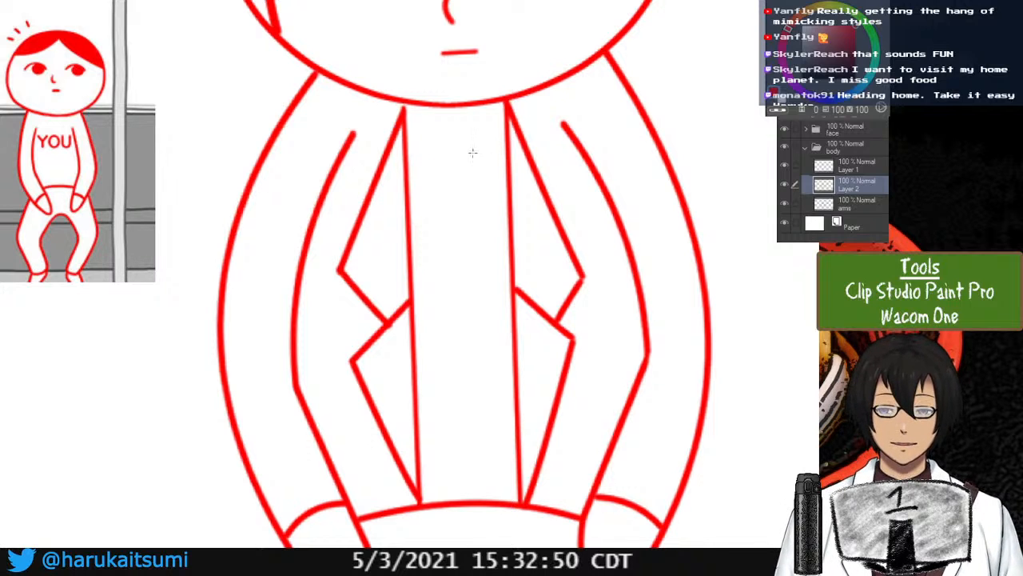
Draw a closed, rounded tie knot tapering downward below the chin on Layer 2 and shift it slightly left
mouse_move(436, 139)
mouse_down()
mouse_move(456, 178)
mouse_move(438, 173)
mouse_move(460, 184)
mouse_move(430, 160)
mouse_move(484, 139)
mouse_up()
key(ctrl+z)
drag(460, 184, 485, 139)
click(436, 139)
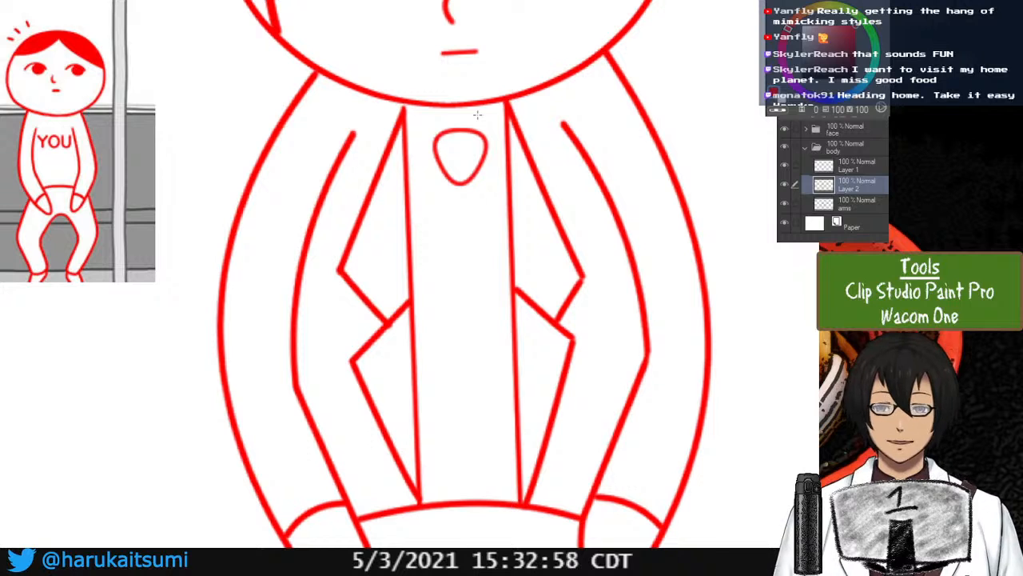
mouse_move(438, 122)
mouse_down()
mouse_move(477, 128)
mouse_move(445, 128)
mouse_up()
drag(598, 152, 594, 151)
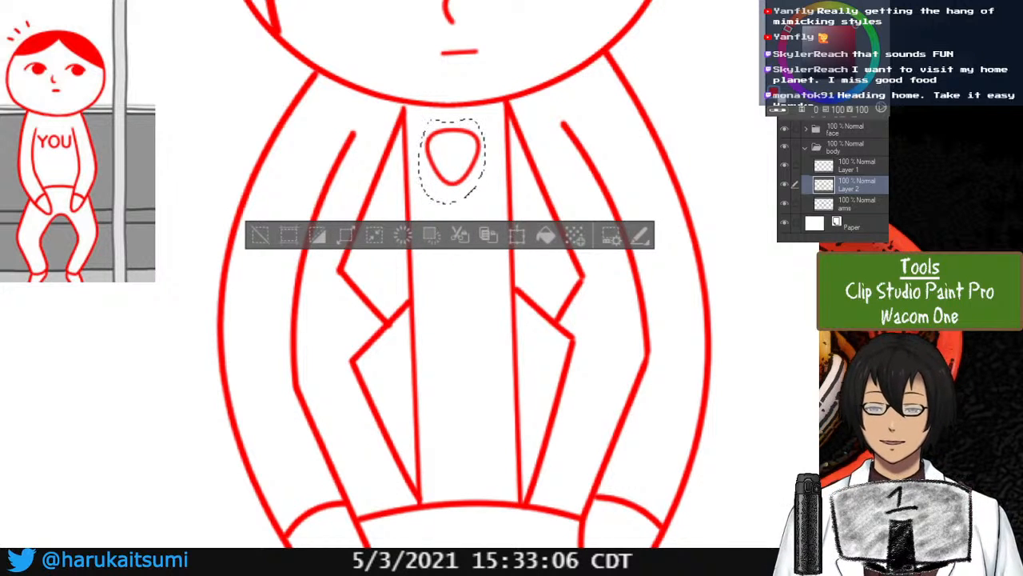
click(163, 385)
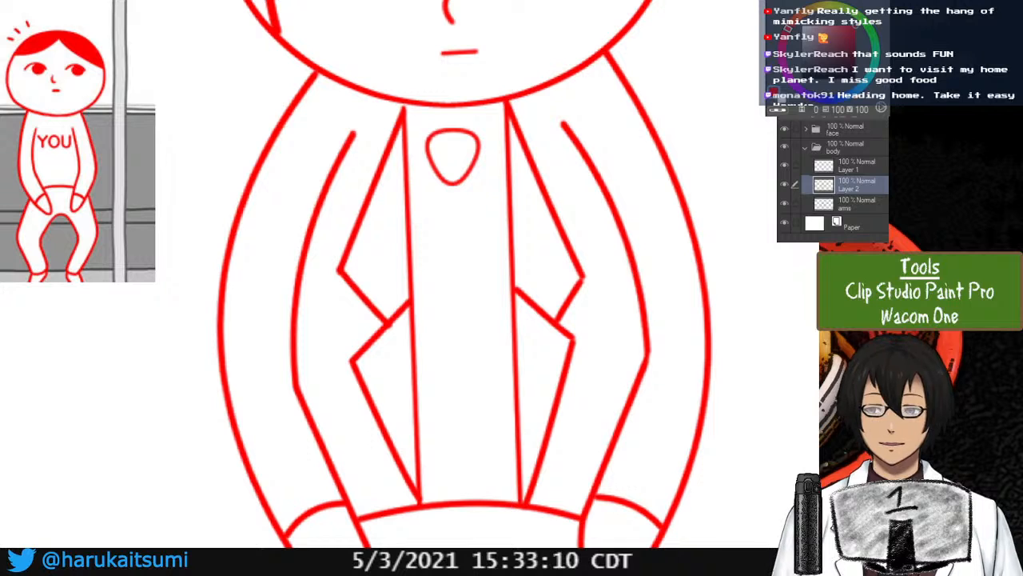
Try a tie blade curving down from the left side of the rounded knot and cancel it
drag(437, 204, 436, 320)
key(ctrl+z)
drag(438, 174, 441, 318)
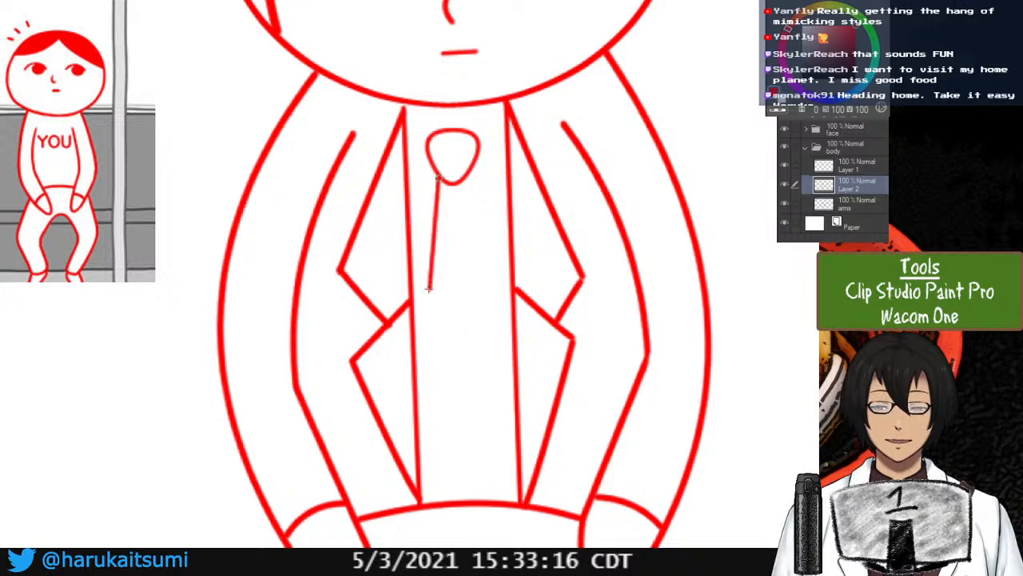
click(445, 316)
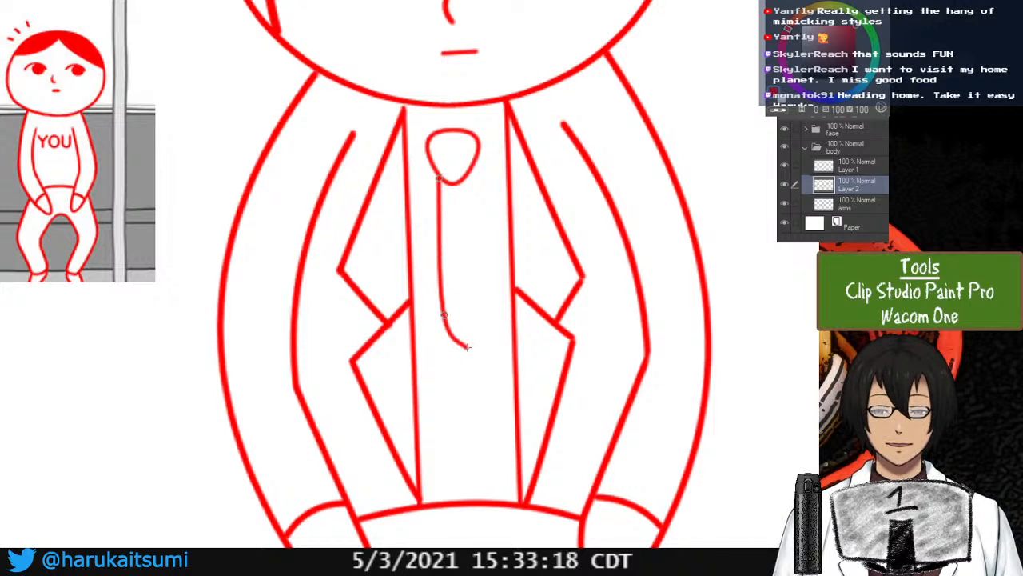
click(469, 347)
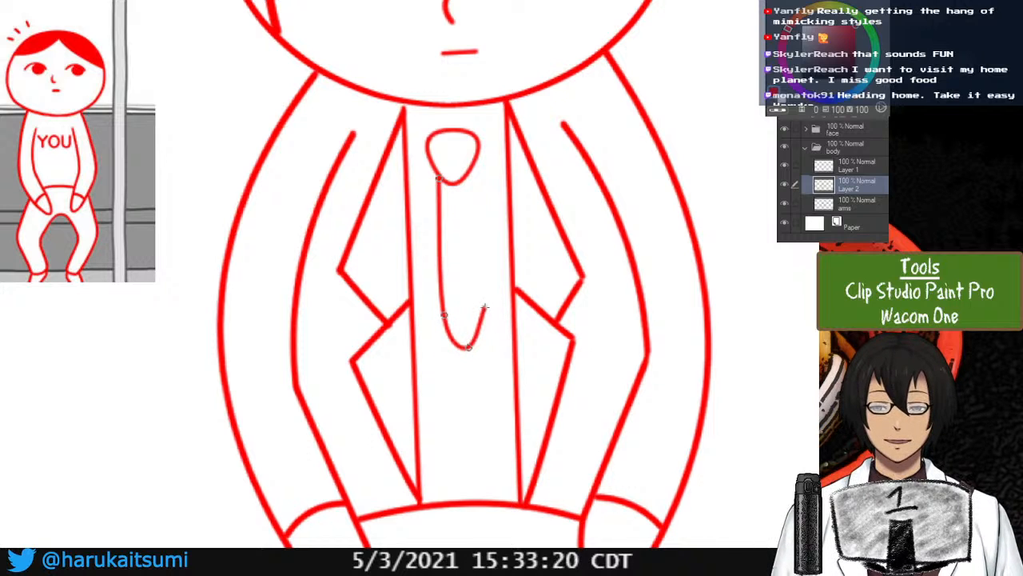
key(Escape)
Try a closed, rounded tie blade hanging from the knot on Layer 2, compare with the layer hidden, and undo it
click(442, 184)
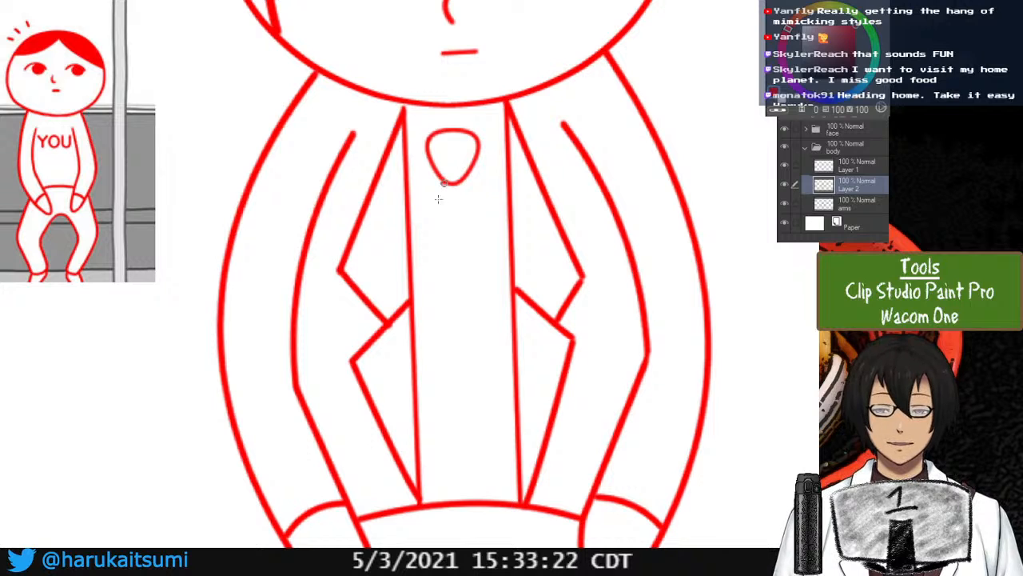
click(428, 307)
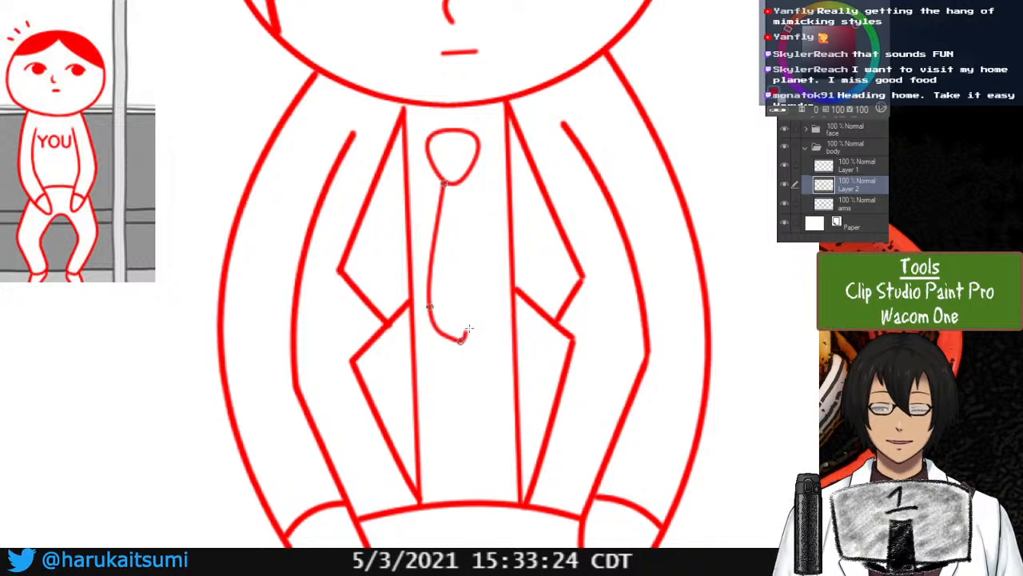
click(460, 341)
click(487, 309)
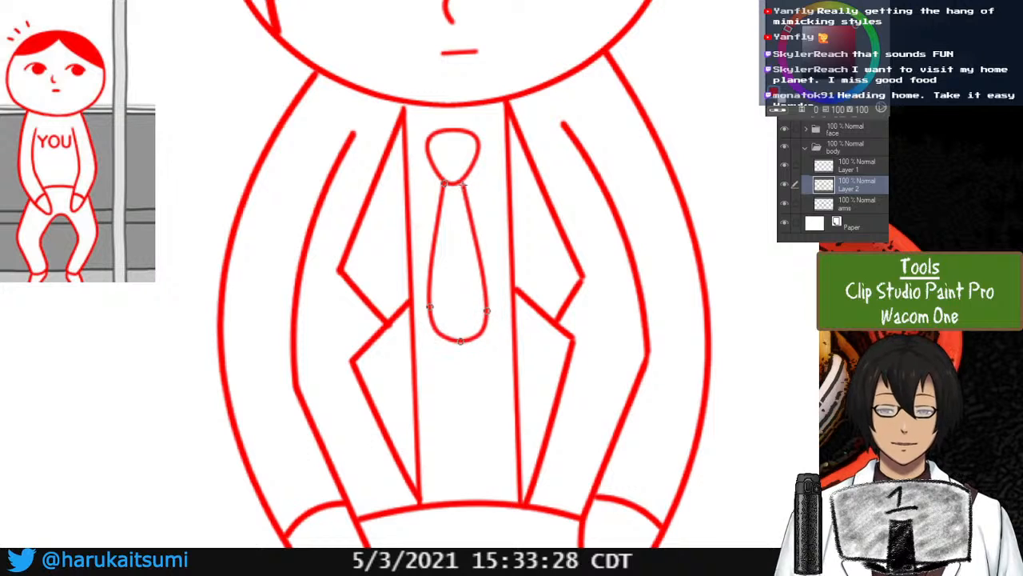
double_click(461, 187)
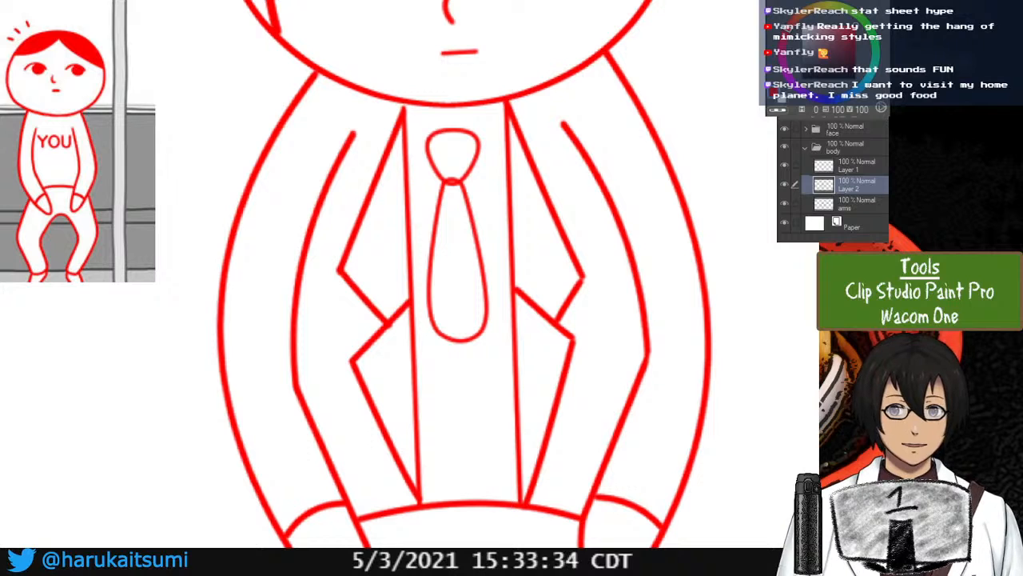
click(784, 185)
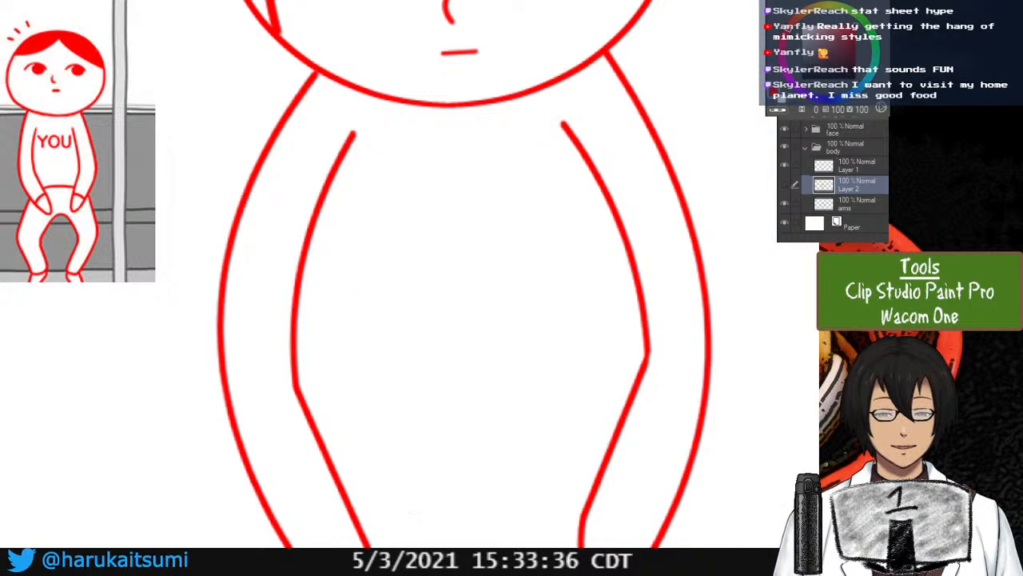
click(784, 185)
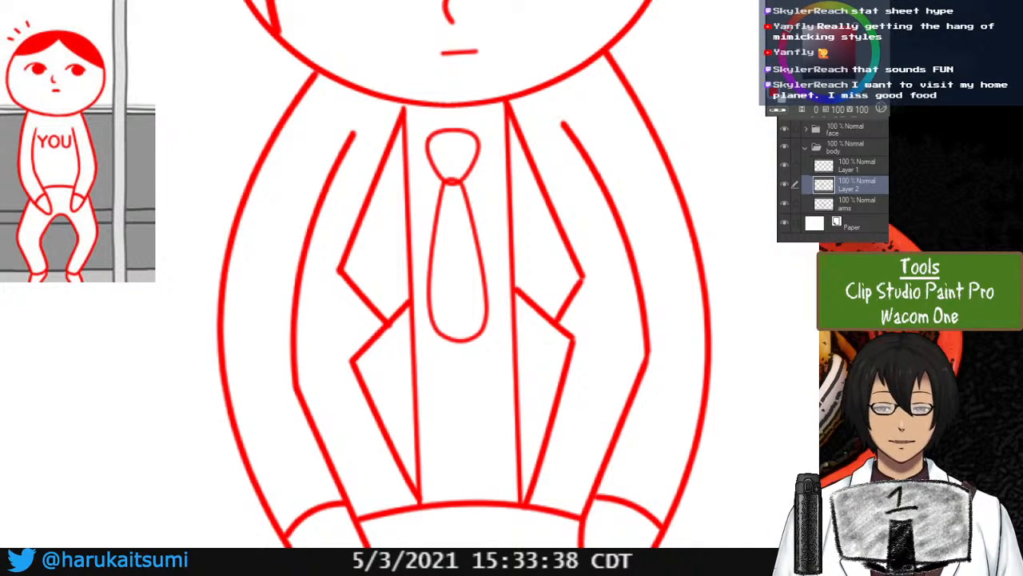
key(ctrl+z)
key(ctrl+z)
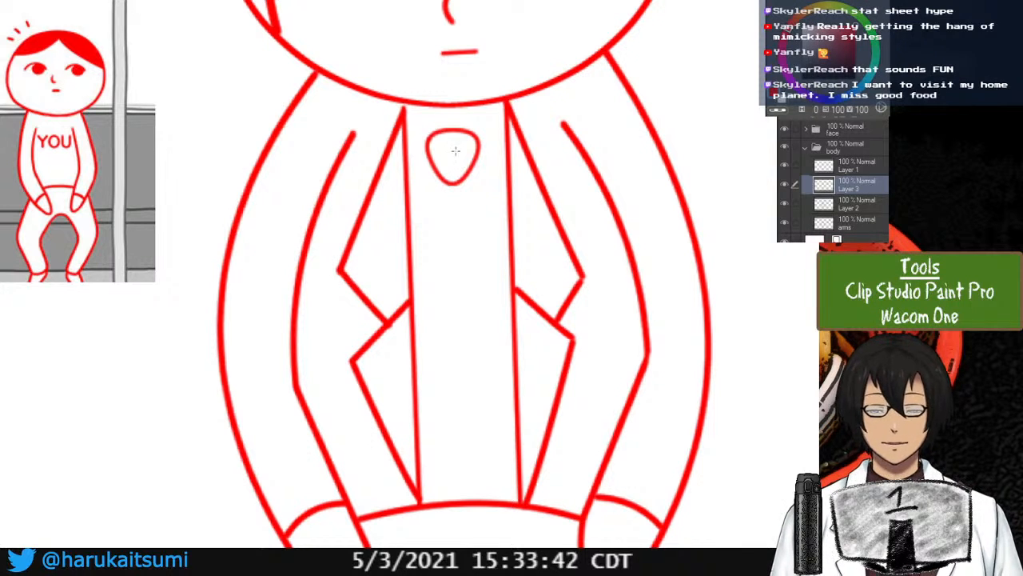
Try several starts for the left edge of the tie blade on Layer 3 and cancel them
drag(438, 179, 430, 332)
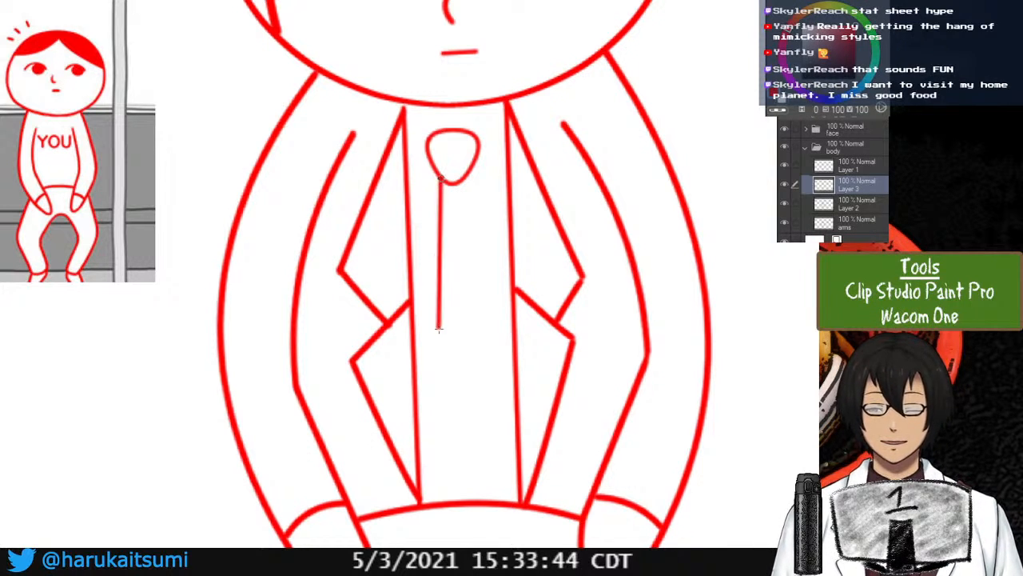
key(ctrl+z)
drag(439, 180, 424, 277)
click(450, 335)
key(ctrl+z)
key(ctrl+z)
key(ctrl+z)
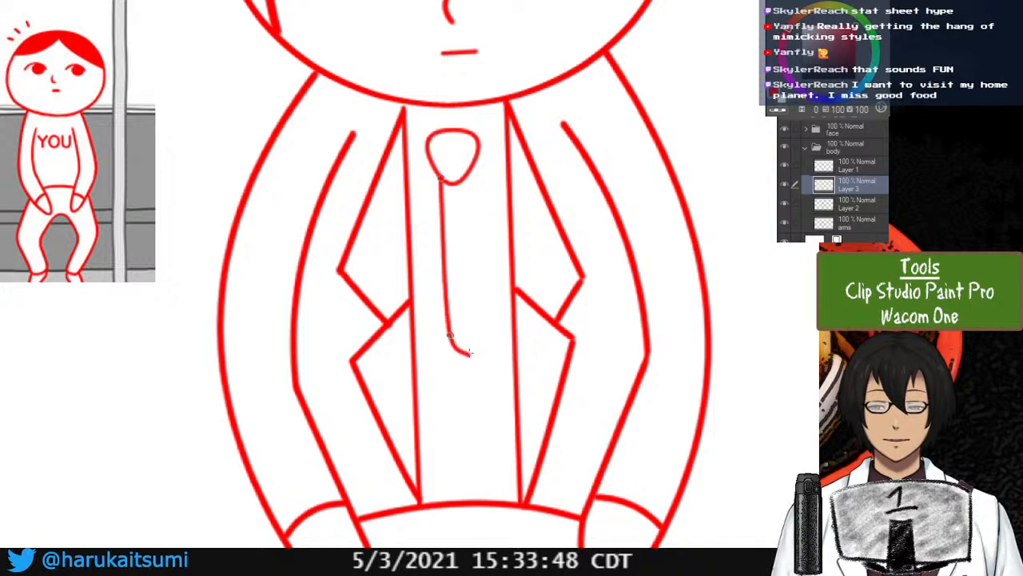
Draw a long, closed tie blade on Layer 3, widening down from the knot to a rounded tip between the lapels
mouse_move(439, 180)
mouse_down()
mouse_move(433, 319)
mouse_move(462, 346)
mouse_move(485, 312)
mouse_move(466, 182)
mouse_move(453, 179)
mouse_up()
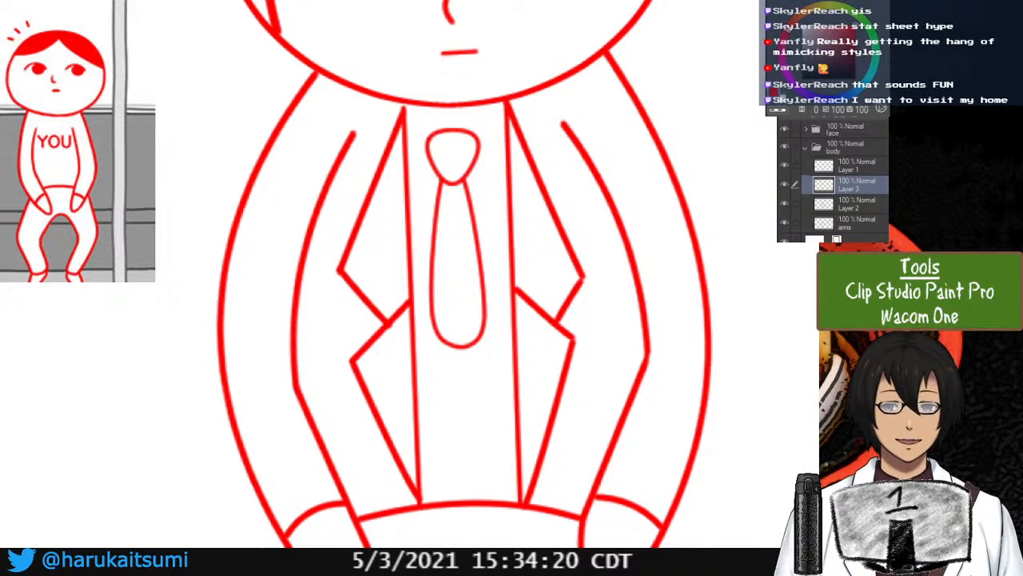
Merge the tie blade's layer down into the knot's Layer 2 and rename the merged layer tie
key(ctrl+e)
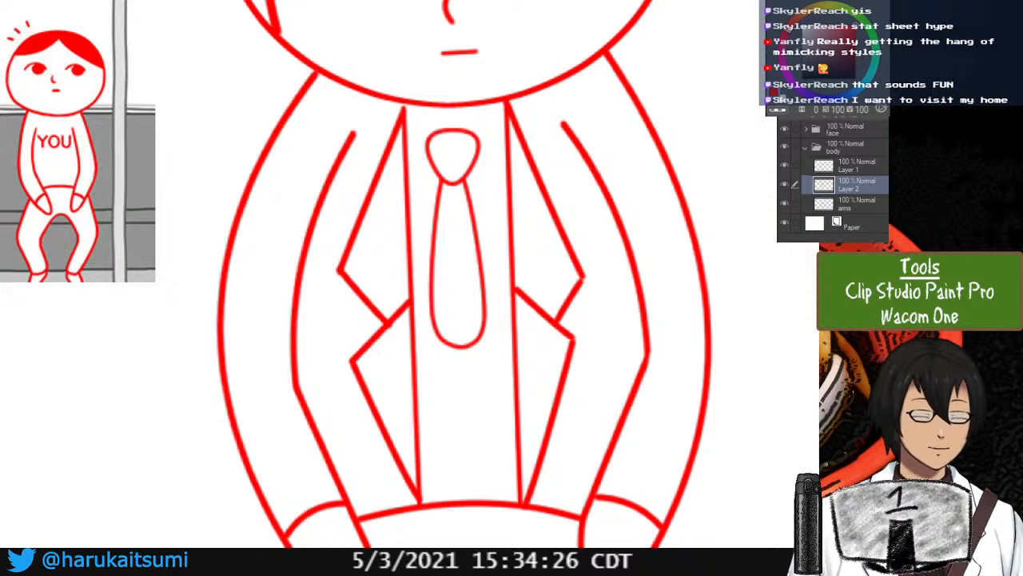
text(tie)
key(Return)
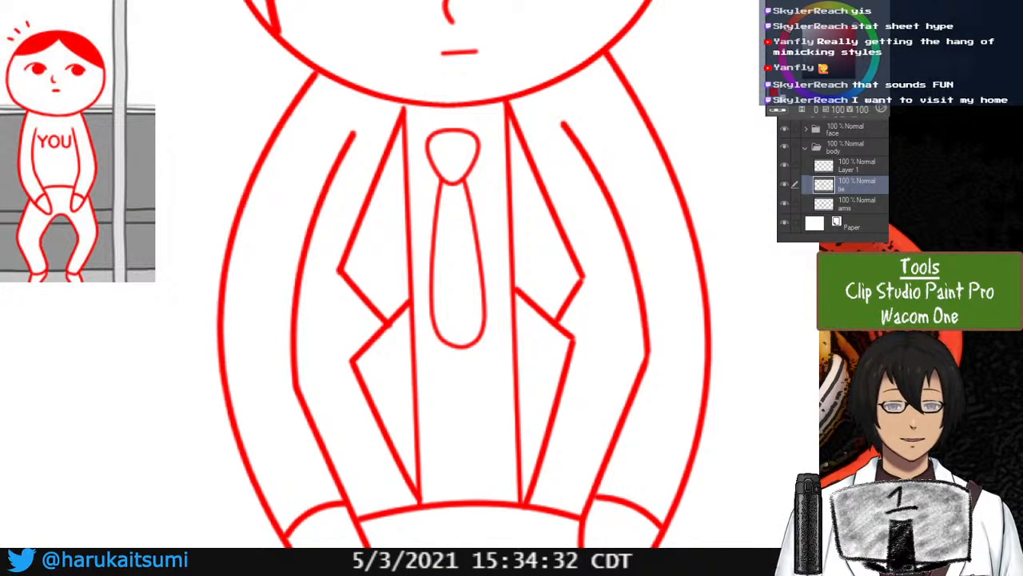
Examine the whole character with the completed tie and the empty area below the jacket
key(ctrl+minus)
drag(448, 271, 479, 291)
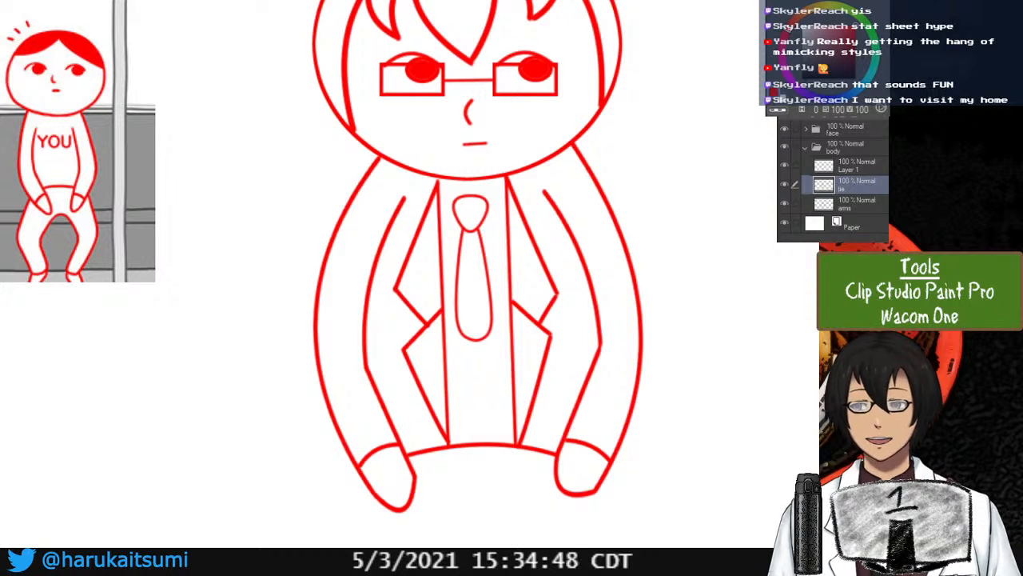
drag(479, 319, 513, 203)
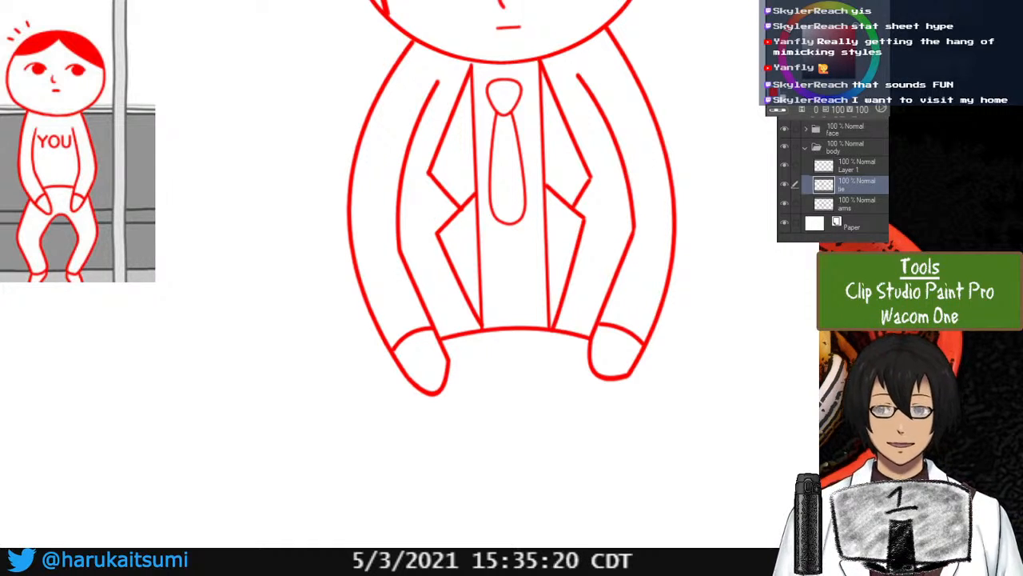
drag(480, 240, 564, 313)
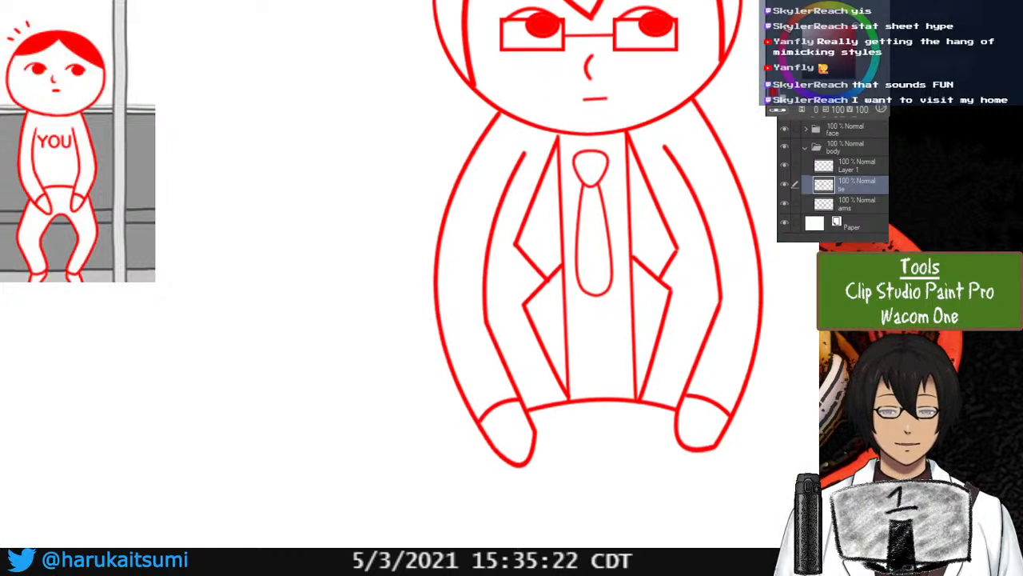
key(ctrl+minus)
drag(528, 272, 479, 286)
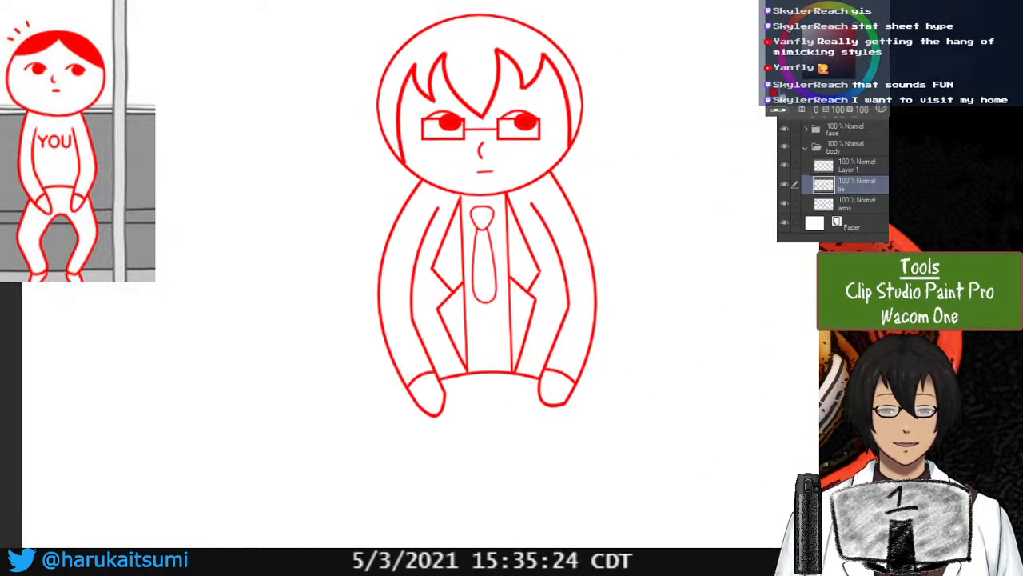
key(ctrl+plus)
mouse_move(511, 336)
mouse_down()
mouse_move(484, 167)
mouse_move(455, 309)
mouse_move(482, 330)
mouse_move(483, 229)
mouse_up()
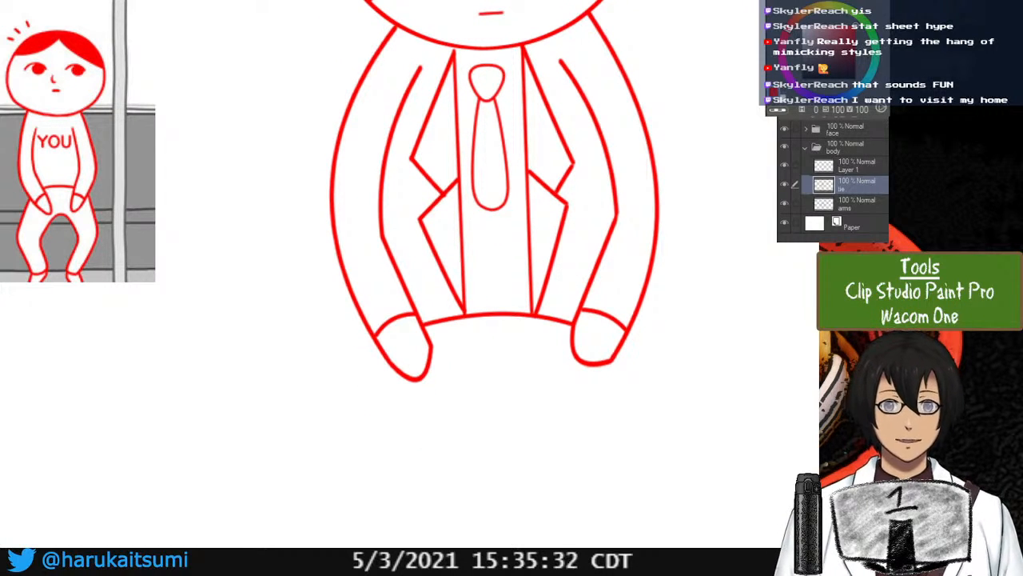
Collapse the body folder, create a folder named lower beneath it, and add a new Layer 2 inside as the active layer
click(805, 147)
click(852, 166)
click(814, 117)
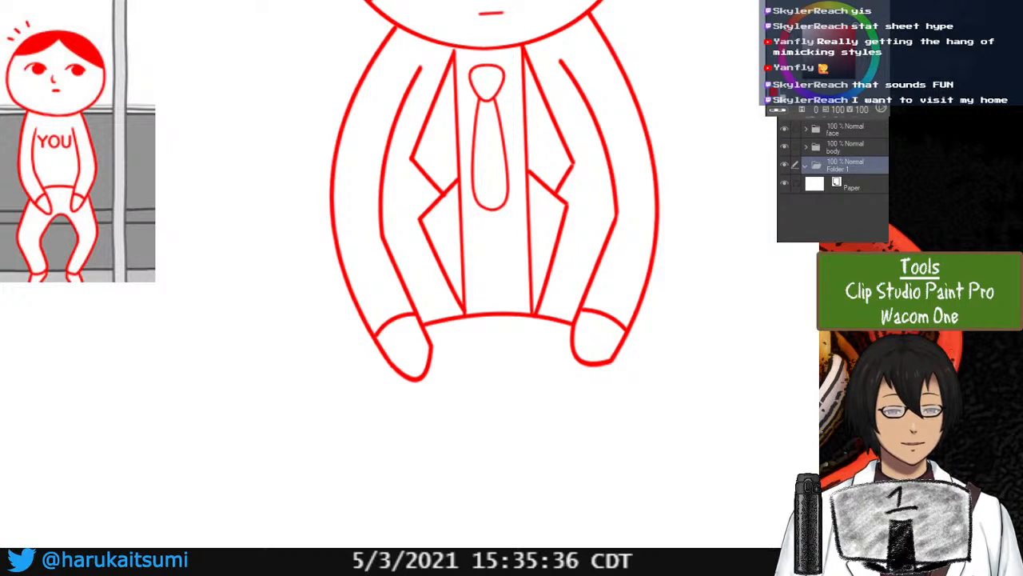
key(ctrl+shift+n)
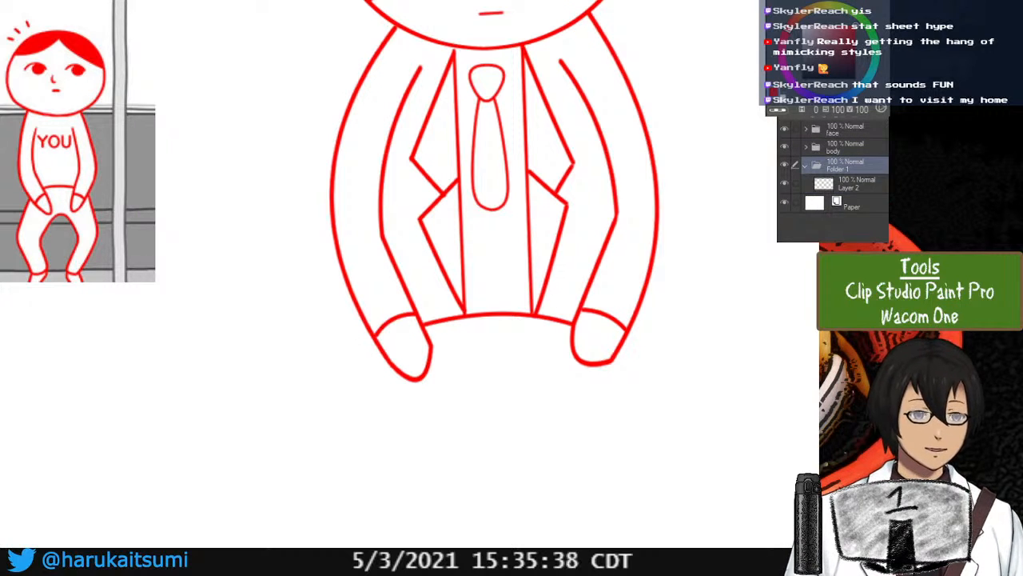
text(lower)
key(Return)
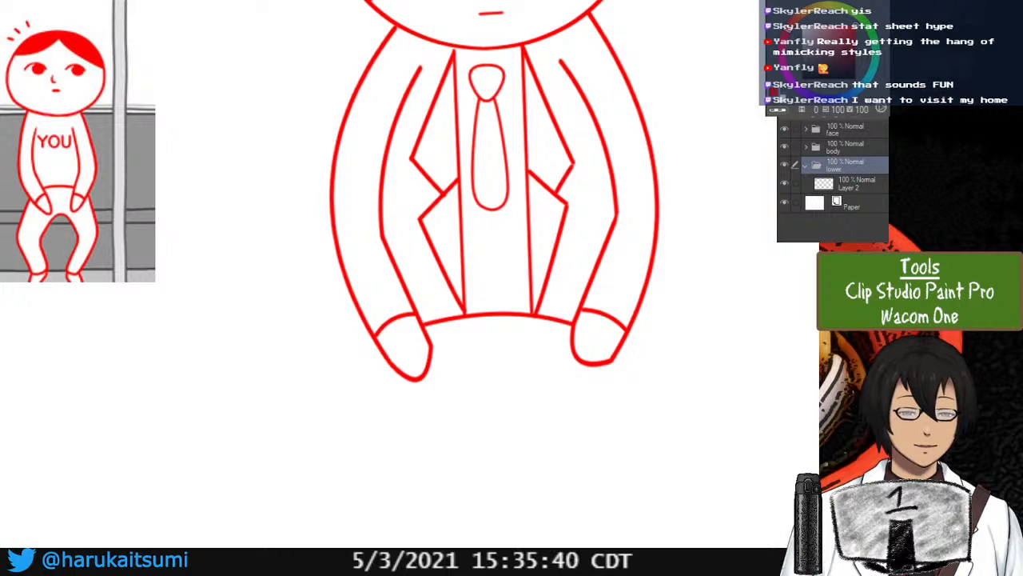
click(857, 184)
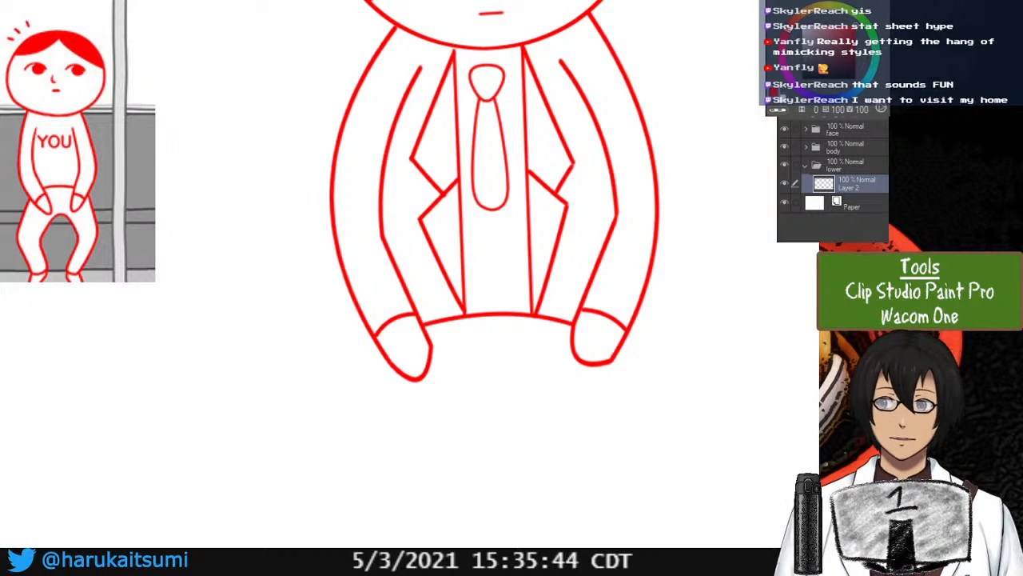
Move the face and body folders together upward and slightly right on the canvas to make room for the legs
mouse_move(480, 200)
mouse_down()
mouse_move(418, 449)
mouse_move(436, 257)
mouse_move(406, 261)
mouse_up()
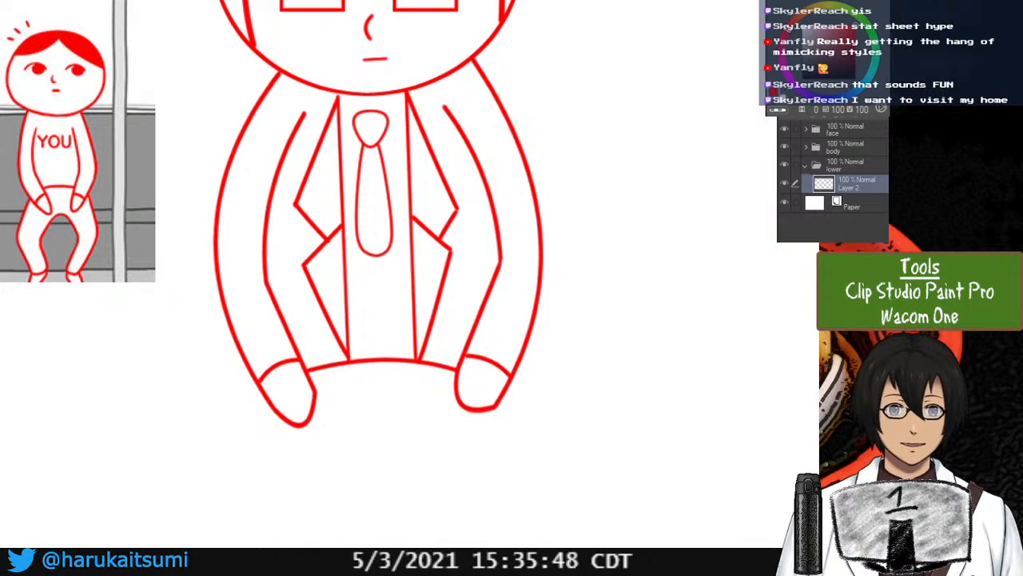
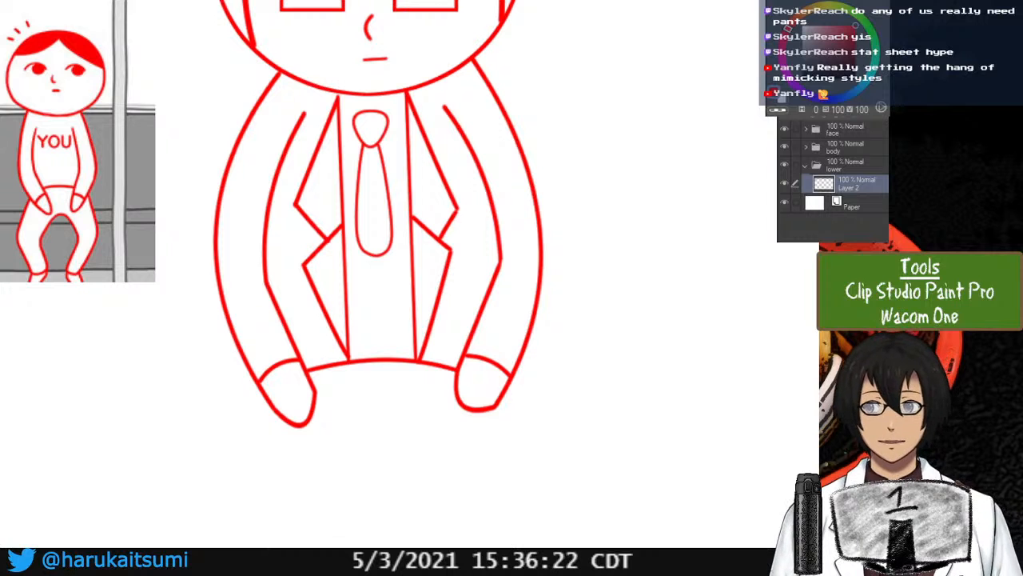
scroll(376, 240, down, 5)
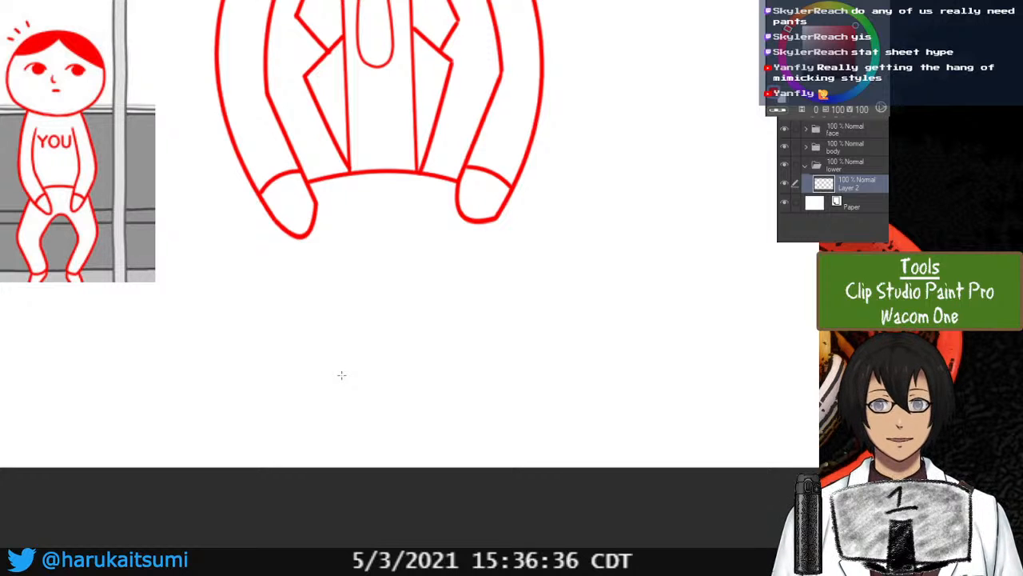
drag(341, 375, 613, 211)
mouse_move(560, 72)
mouse_down()
mouse_move(472, 487)
mouse_move(480, 503)
mouse_move(412, 520)
mouse_up()
key(ctrl+minus)
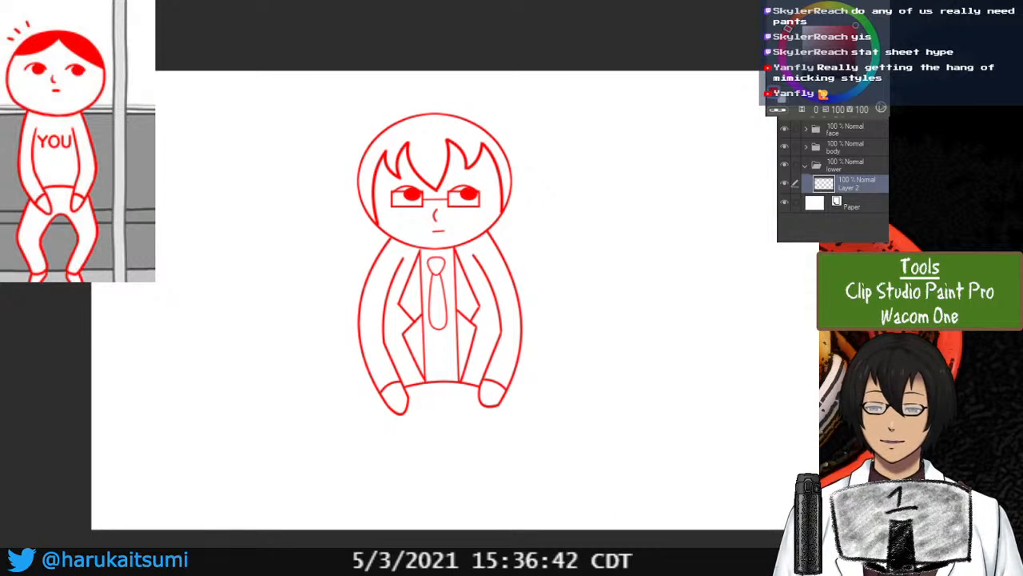
click(845, 146)
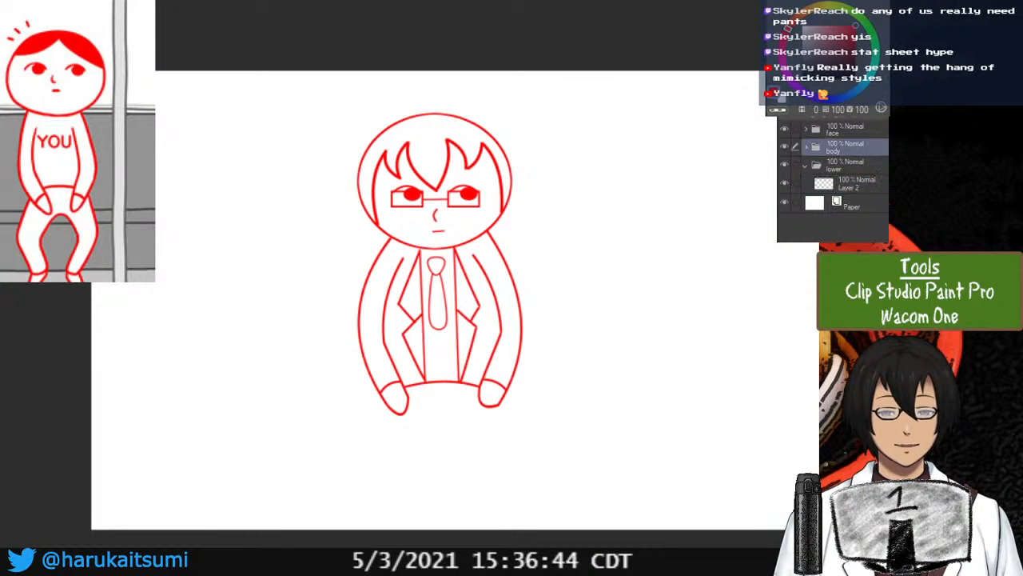
ctrl+click(845, 129)
drag(459, 255, 503, 224)
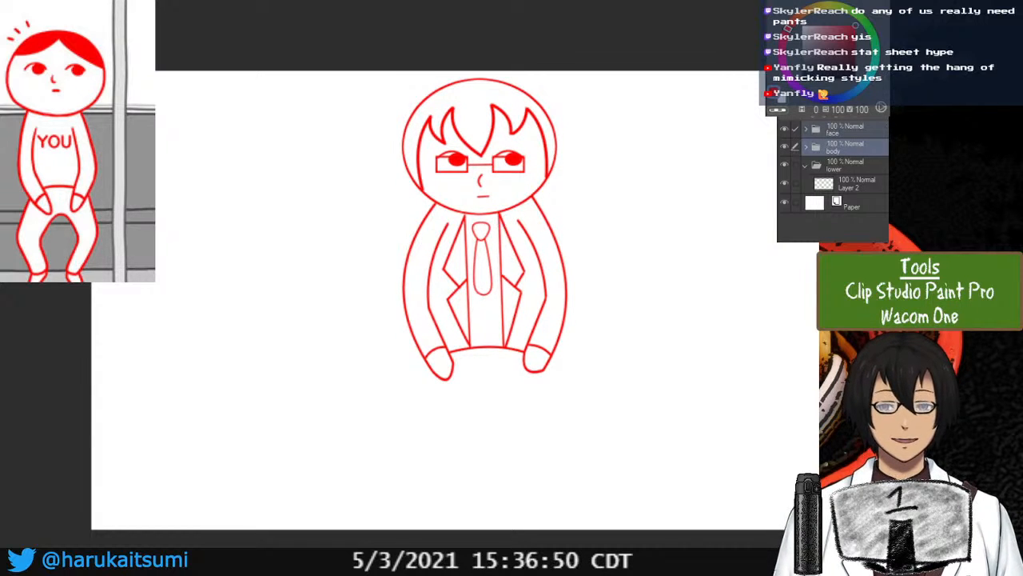
Draw a straight vertical leg line on Layer 2 of the lower folder, from inside the left hand to near the canvas bottom
scroll(392, 294, up, 2)
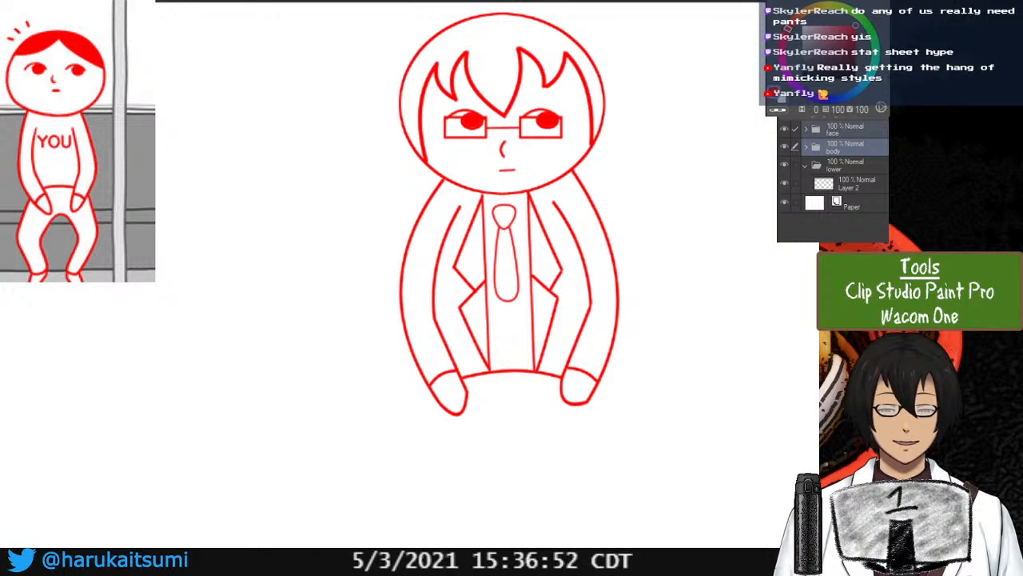
drag(496, 360, 369, 177)
scroll(392, 240, up, 3)
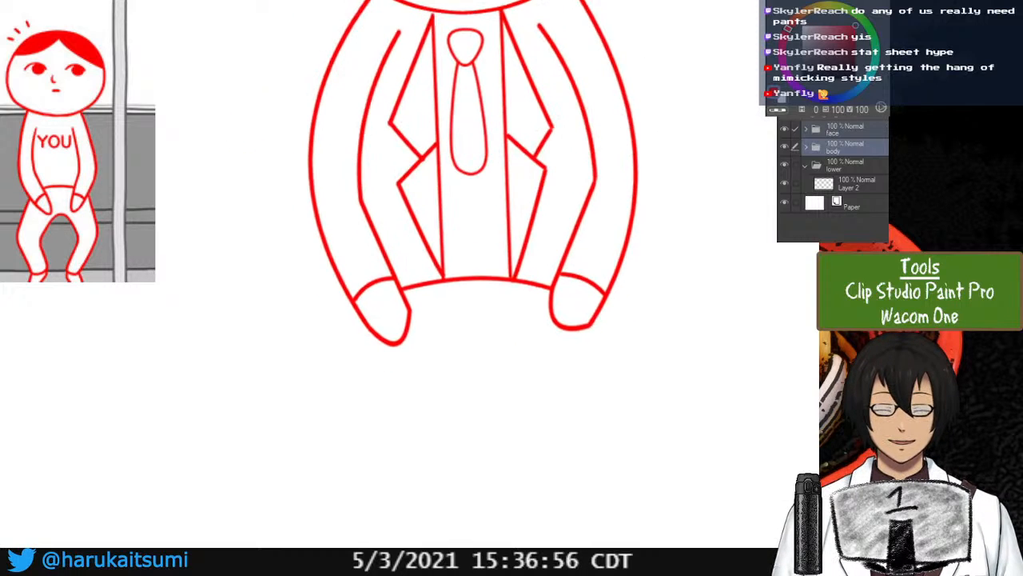
drag(392, 240, 402, 251)
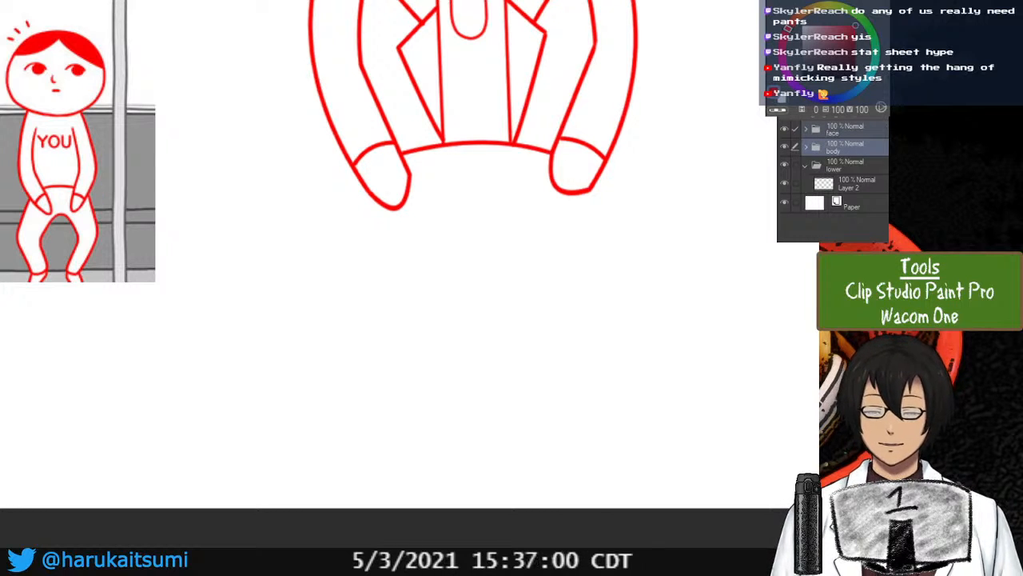
mouse_move(480, 160)
mouse_down()
mouse_move(398, 463)
mouse_move(399, 380)
mouse_move(408, 390)
mouse_up()
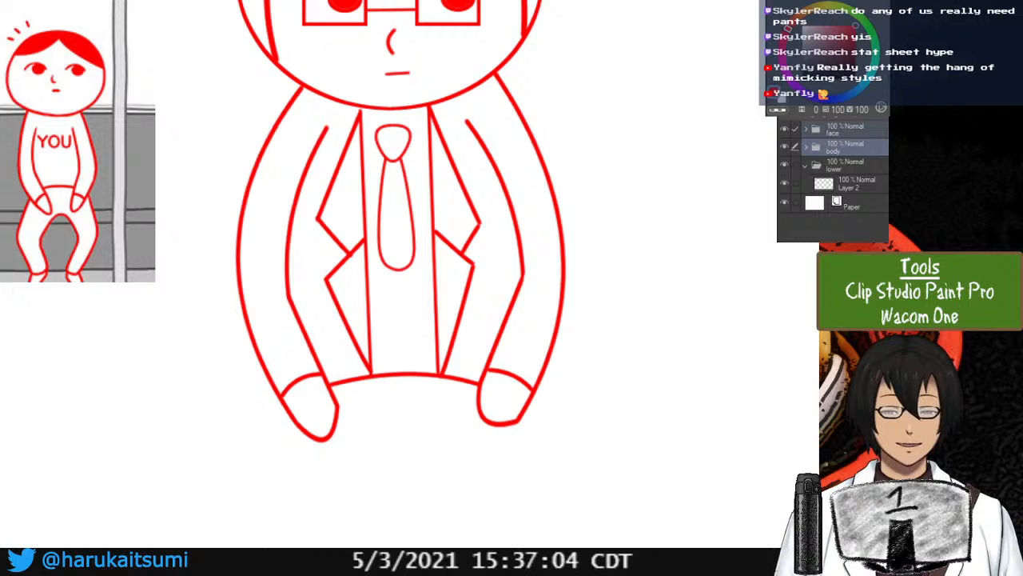
click(854, 183)
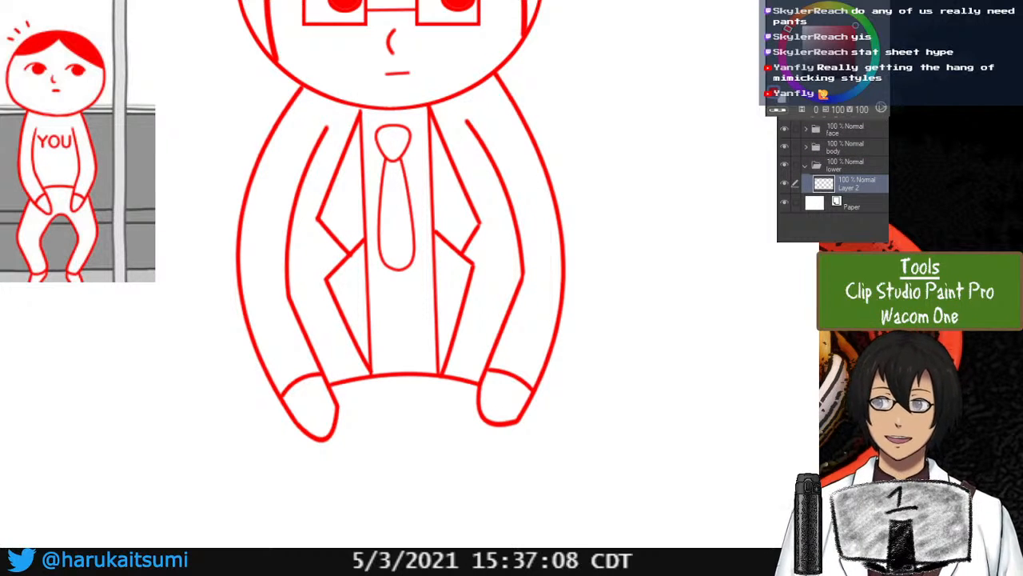
scroll(384, 240, down, 3)
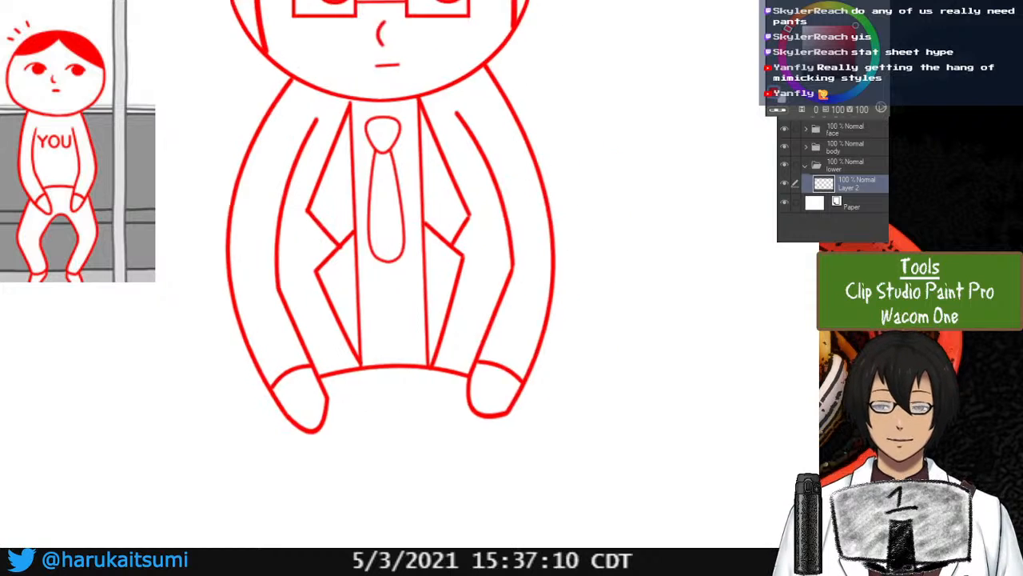
scroll(352, 200, down, 3)
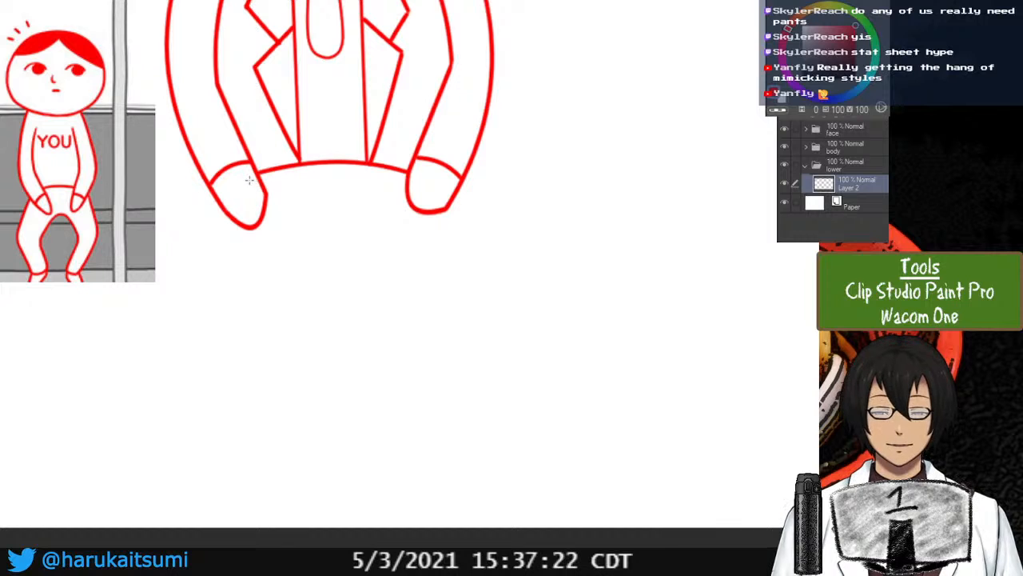
mouse_move(238, 187)
mouse_down()
mouse_move(246, 436)
mouse_move(236, 408)
mouse_move(253, 232)
mouse_up()
key(ctrl+z)
drag(235, 187, 237, 487)
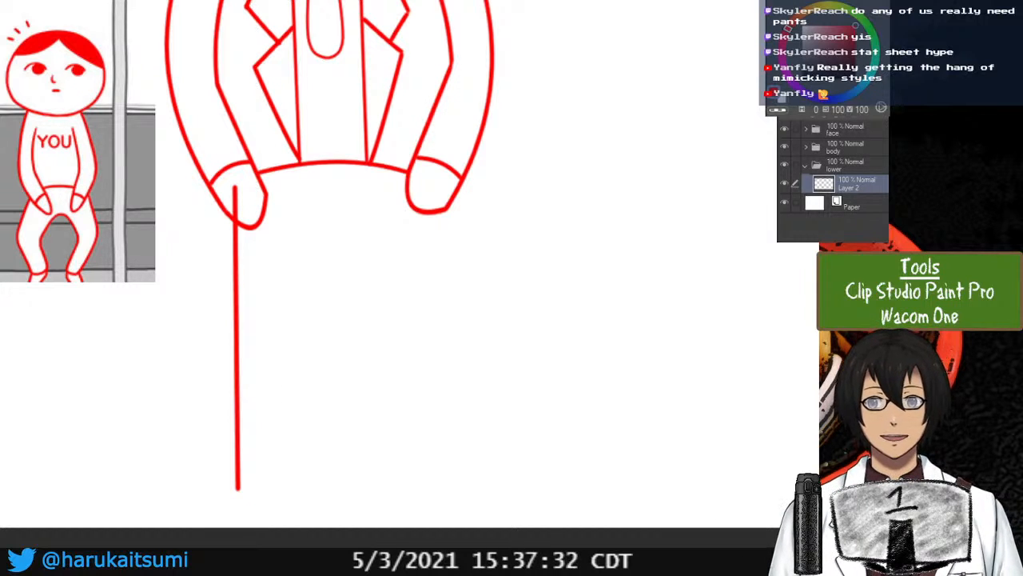
Shift the first leg line slightly down and right so it starts lower inside the hand
key(ctrl+minus)
drag(359, 240, 366, 330)
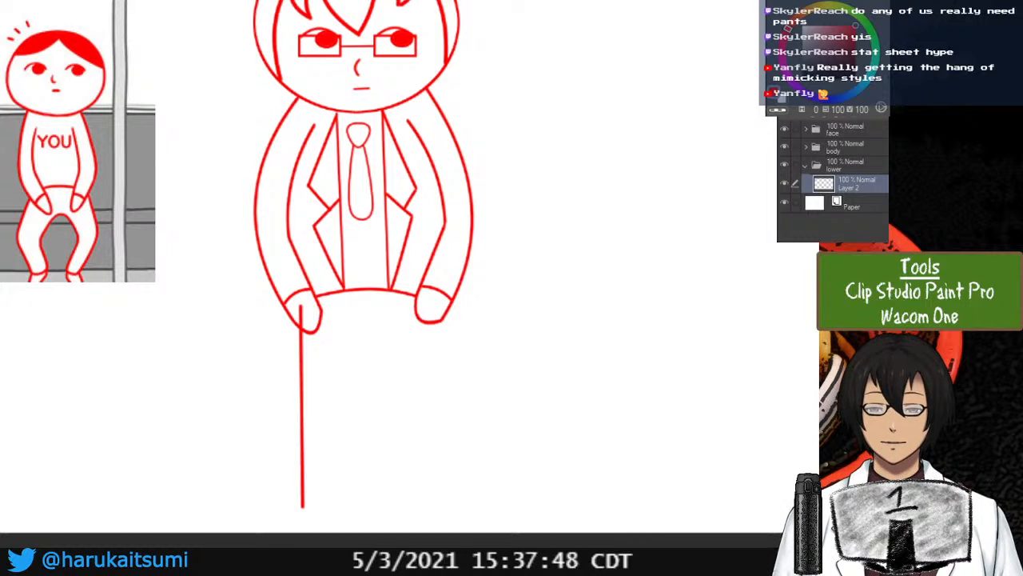
mouse_move(300, 414)
mouse_down()
mouse_move(480, 343)
mouse_move(502, 206)
mouse_move(331, 419)
mouse_move(314, 419)
mouse_up()
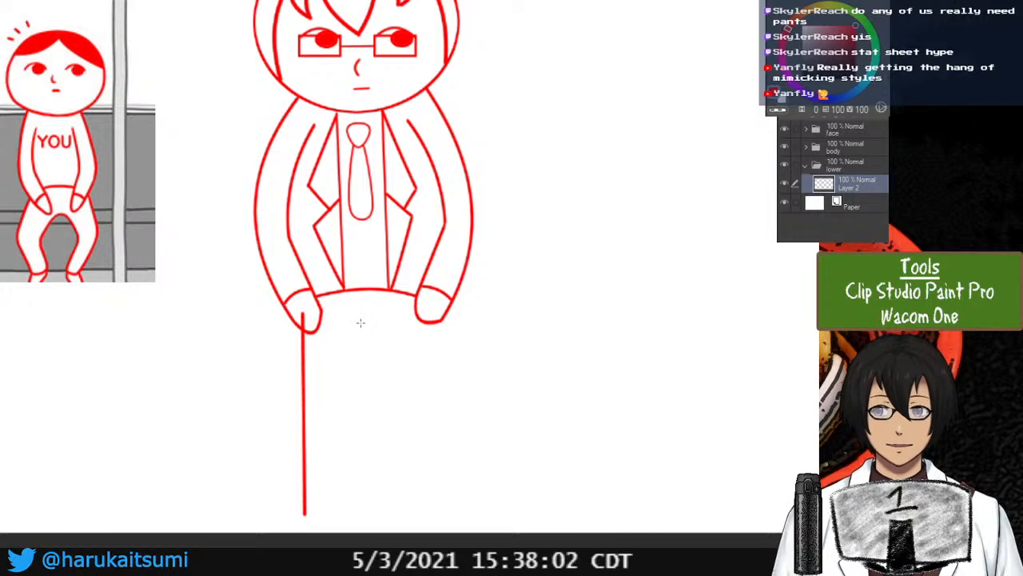
Draw a small upward-bowed arch for the crotch, centred below the jacket hem, and nudge it slightly downward
drag(354, 323, 390, 323)
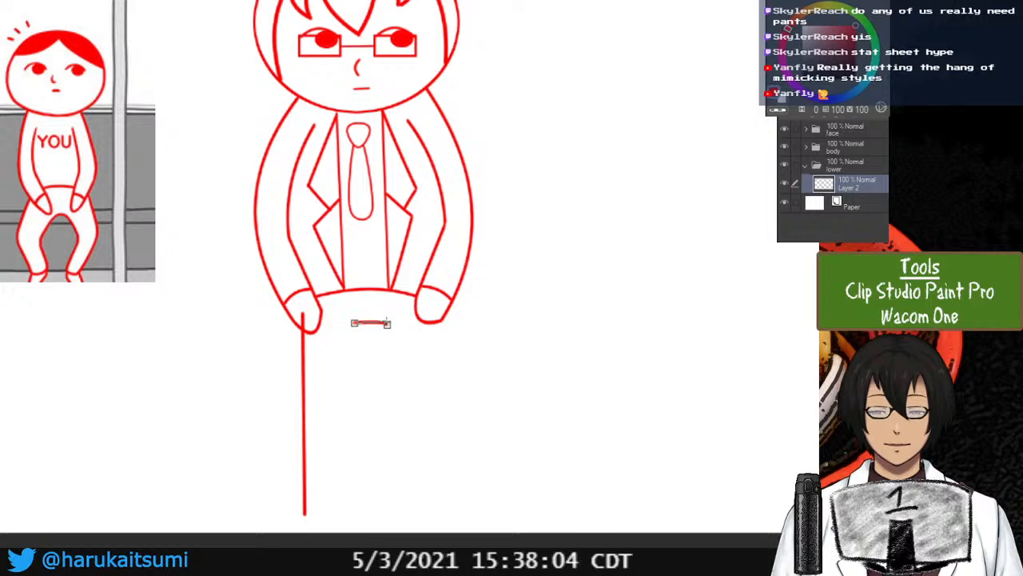
click(371, 312)
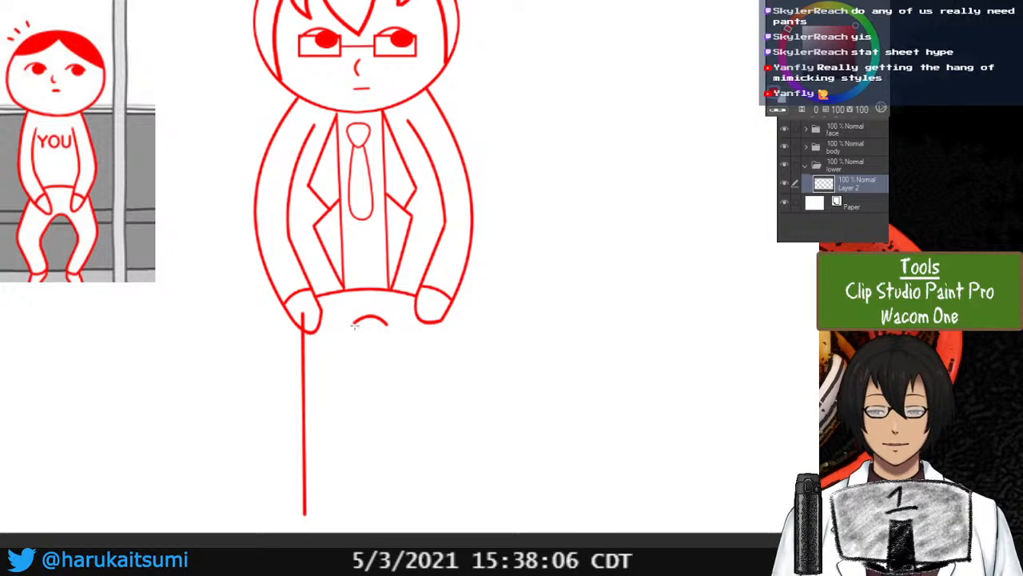
mouse_move(362, 290)
mouse_down()
mouse_move(409, 307)
mouse_move(363, 295)
mouse_up()
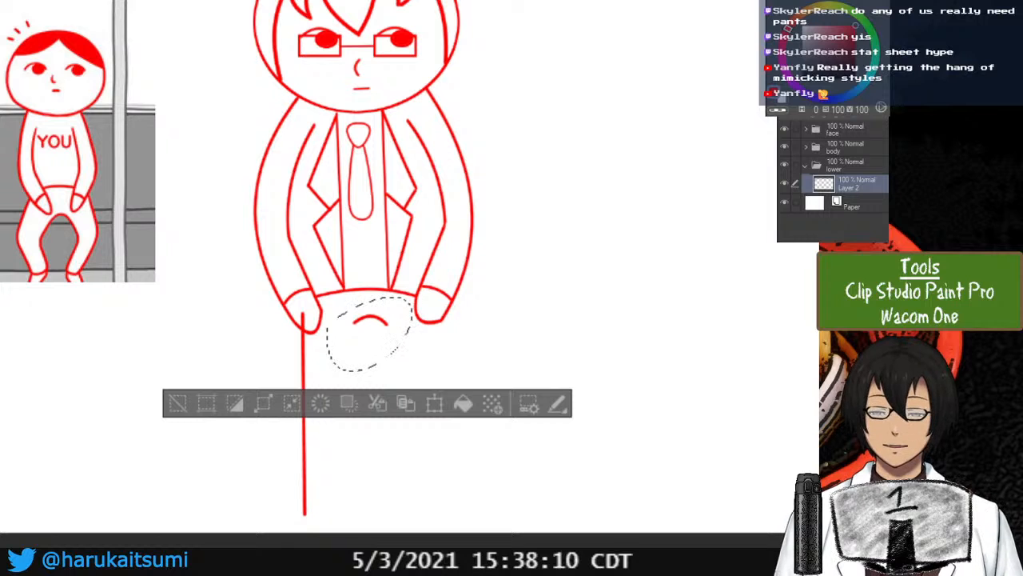
key(Down)
key(Down)
key(Down)
key(Down)
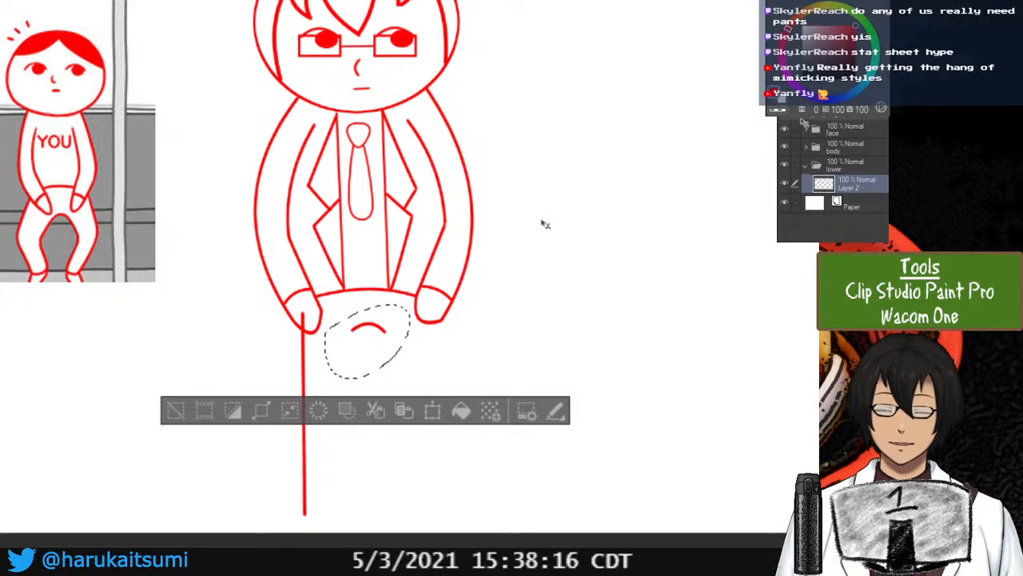
key(ctrl+d)
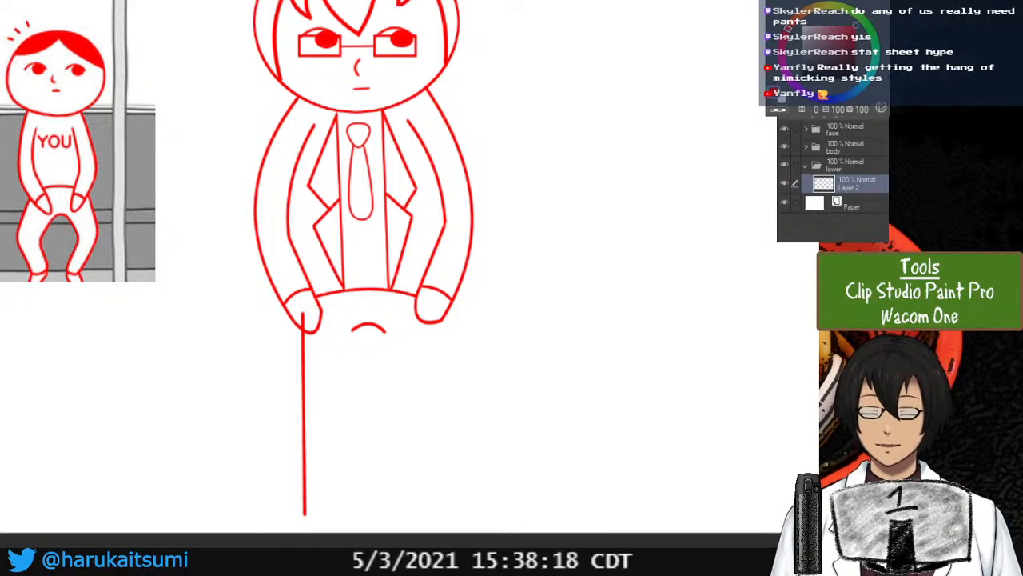
Draw the three remaining long leg lines from the crotch arch and the other hand, and close both trouser legs with slightly curved hems
drag(351, 331, 351, 503)
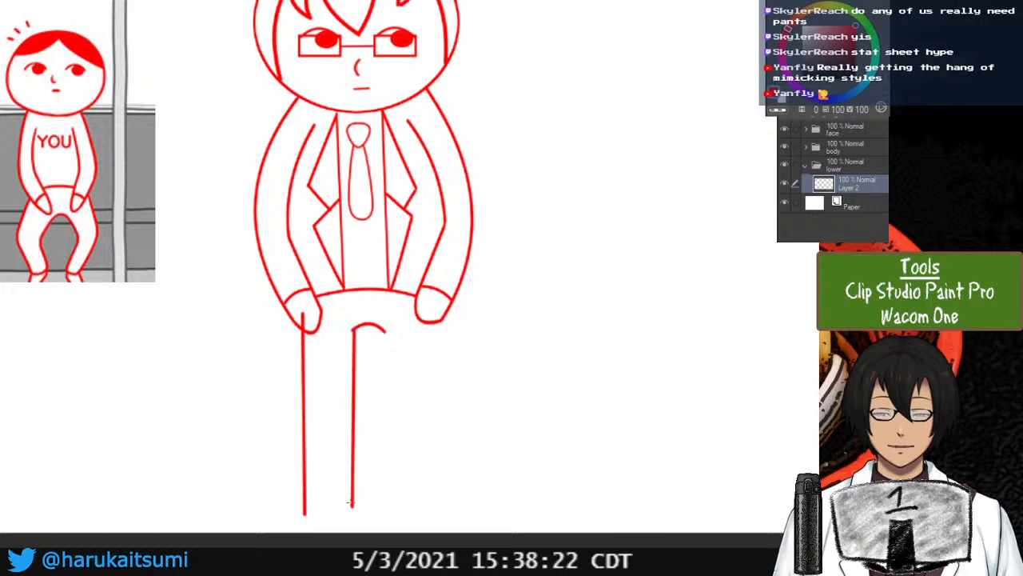
mouse_move(384, 331)
mouse_down()
mouse_move(387, 508)
mouse_move(385, 499)
mouse_up()
drag(434, 299, 428, 504)
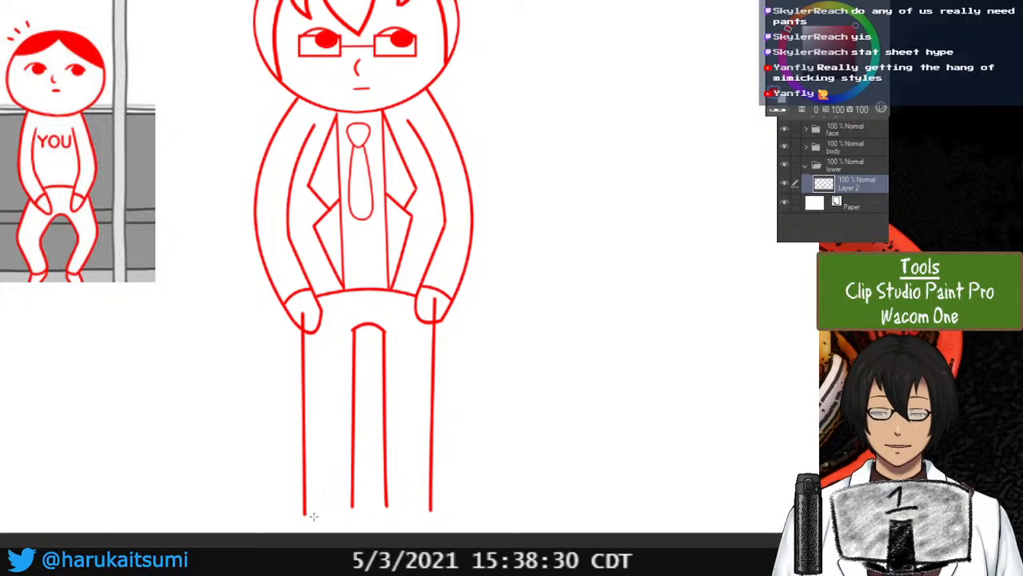
drag(305, 502, 432, 500)
click(332, 498)
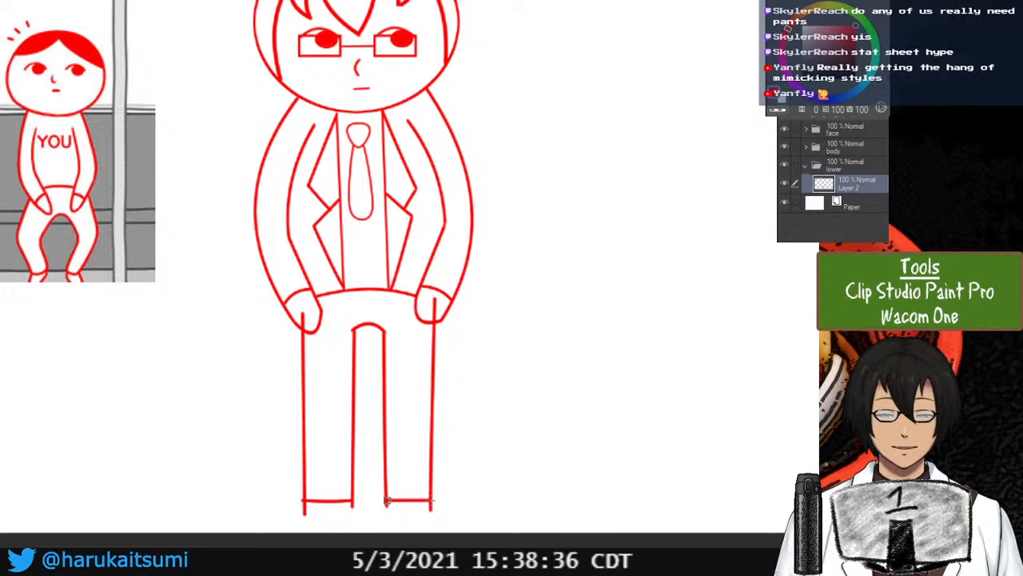
click(411, 497)
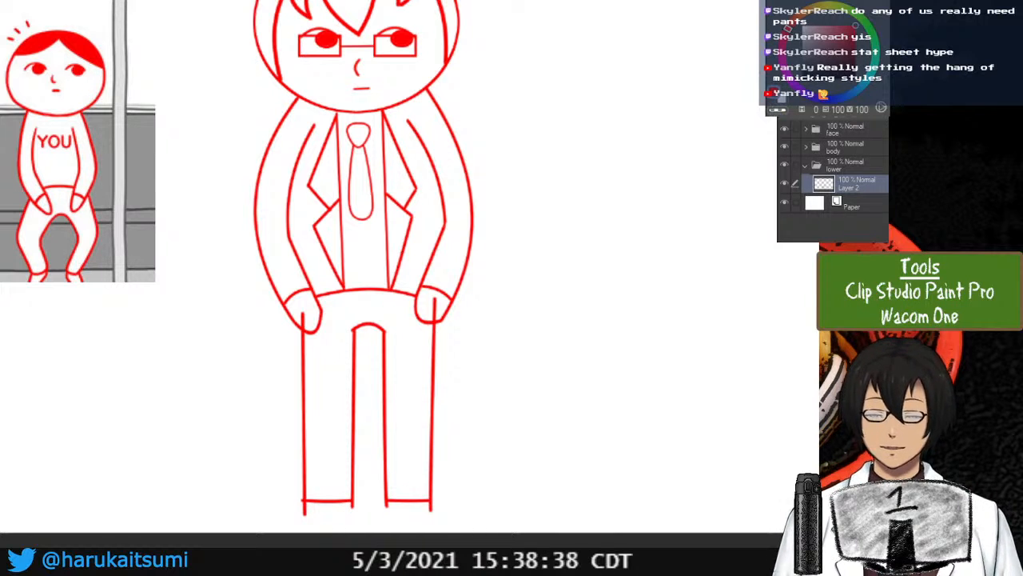
Erase the leg line ends overlapping both hands and the excess line ends around the trouser hems
key(ctrl+plus)
mouse_move(444, 312)
mouse_down()
mouse_move(447, 342)
mouse_move(446, 302)
mouse_up()
drag(248, 330, 250, 349)
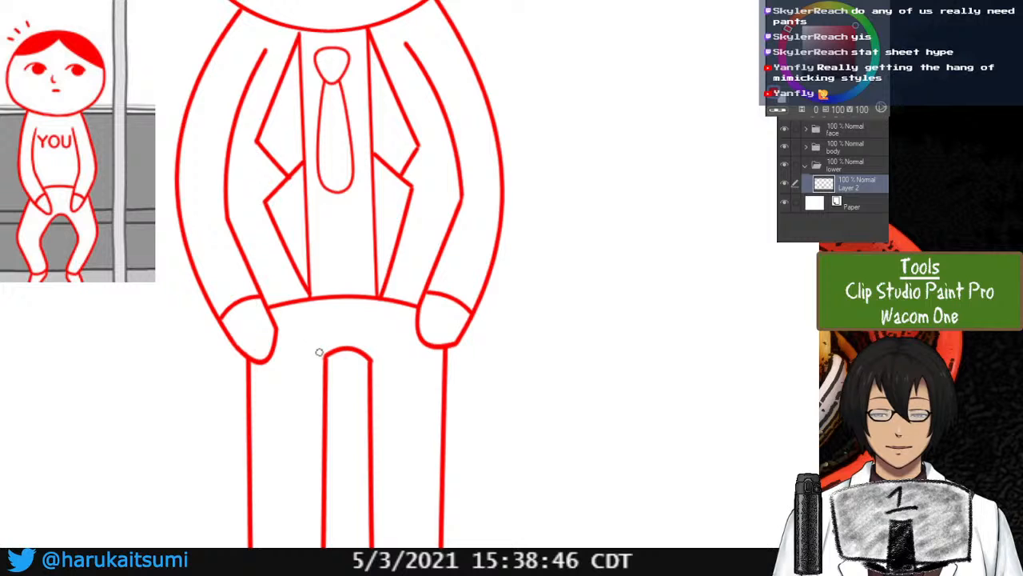
scroll(374, 355, down, 3)
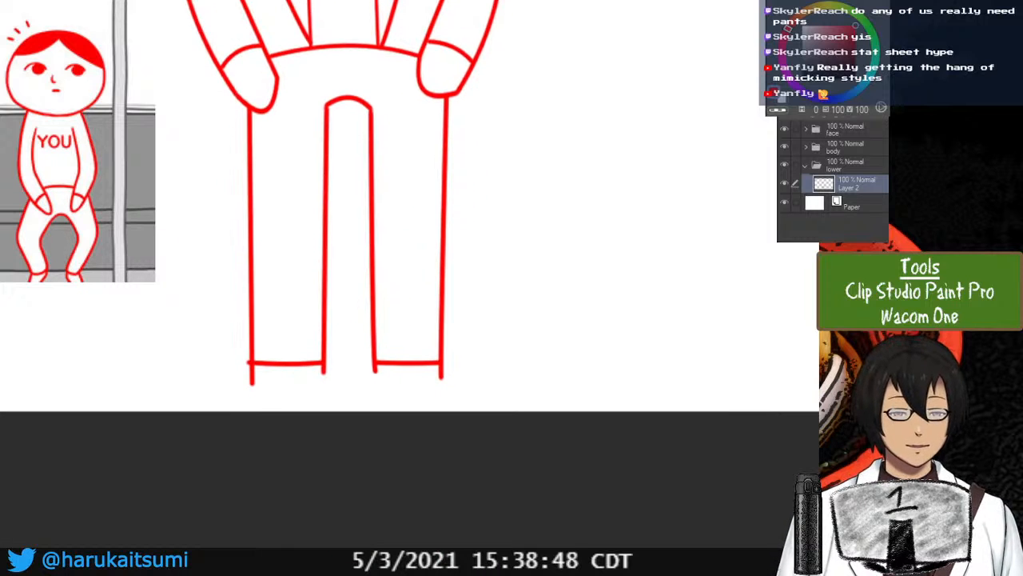
mouse_move(247, 359)
mouse_down()
mouse_move(247, 377)
mouse_move(251, 365)
mouse_up()
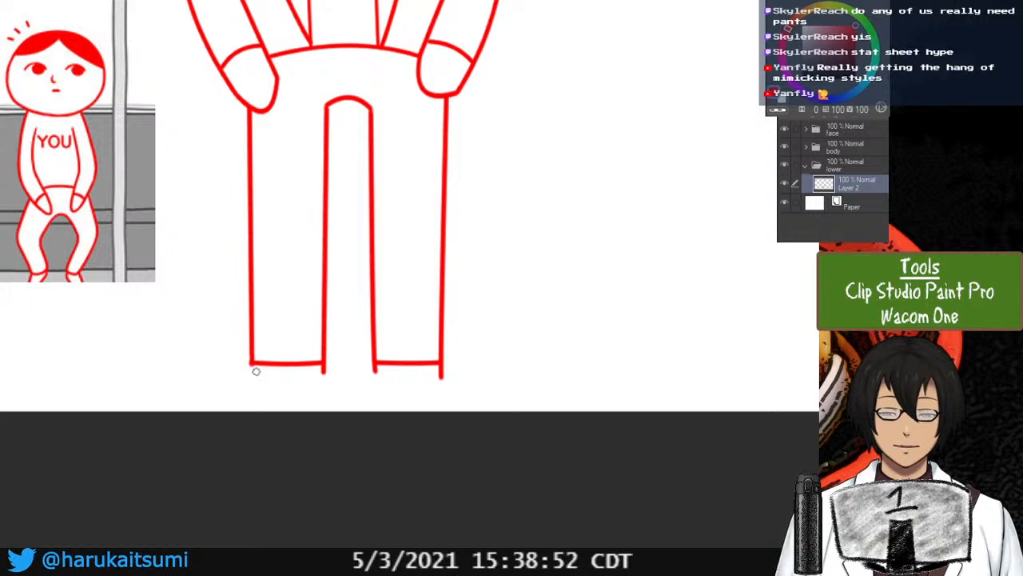
mouse_move(327, 371)
mouse_down()
mouse_move(318, 372)
mouse_move(374, 371)
mouse_up()
drag(442, 379, 437, 371)
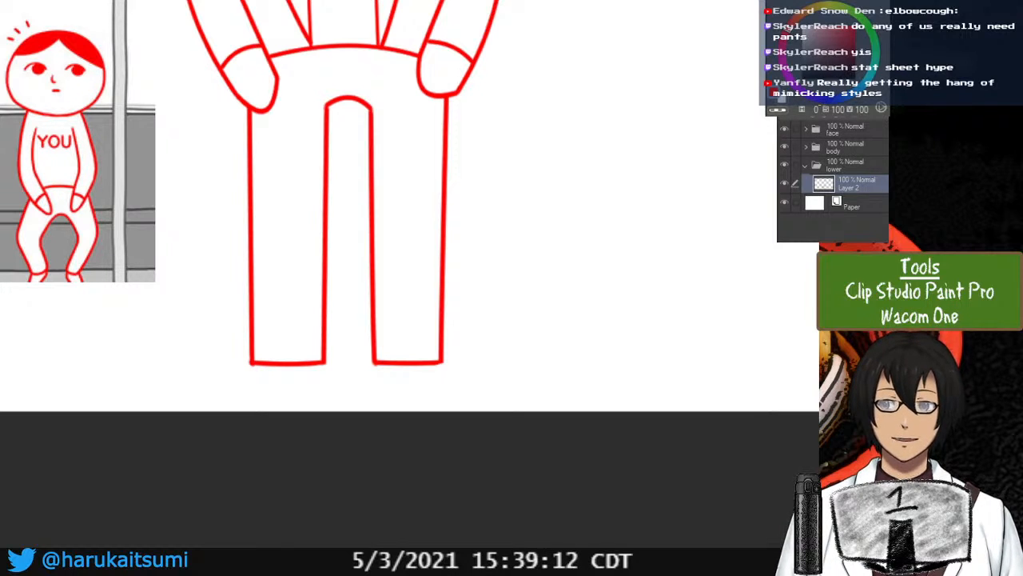
Draw the shoe under the left trouser leg with an outward-curving toe, a flat sole and a vertical inner edge
mouse_move(399, 240)
mouse_down()
mouse_move(504, 354)
mouse_move(504, 416)
mouse_move(462, 293)
mouse_up()
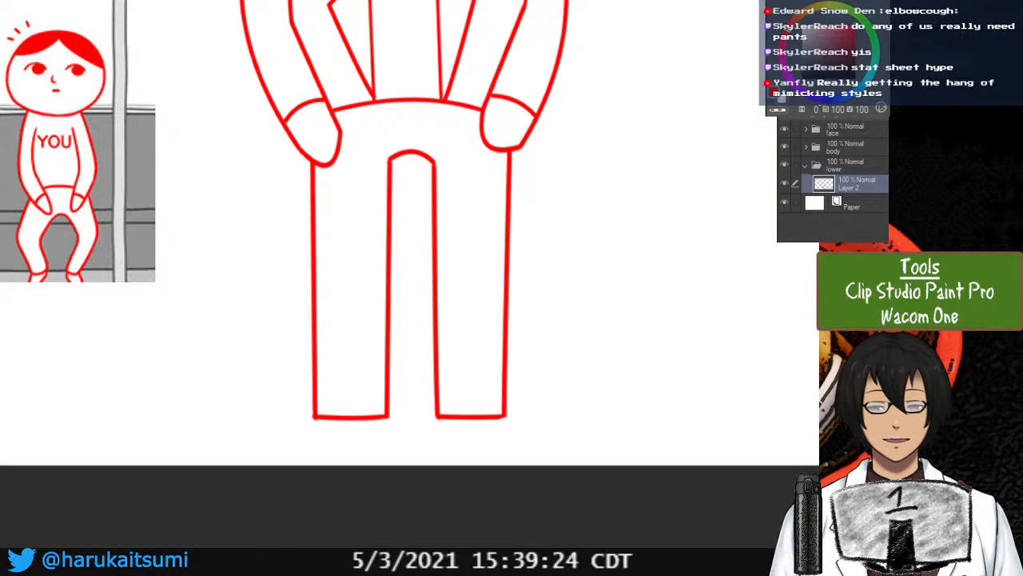
mouse_move(400, 160)
mouse_down()
mouse_move(555, 441)
mouse_move(495, 308)
mouse_move(475, 194)
mouse_move(433, 205)
mouse_up()
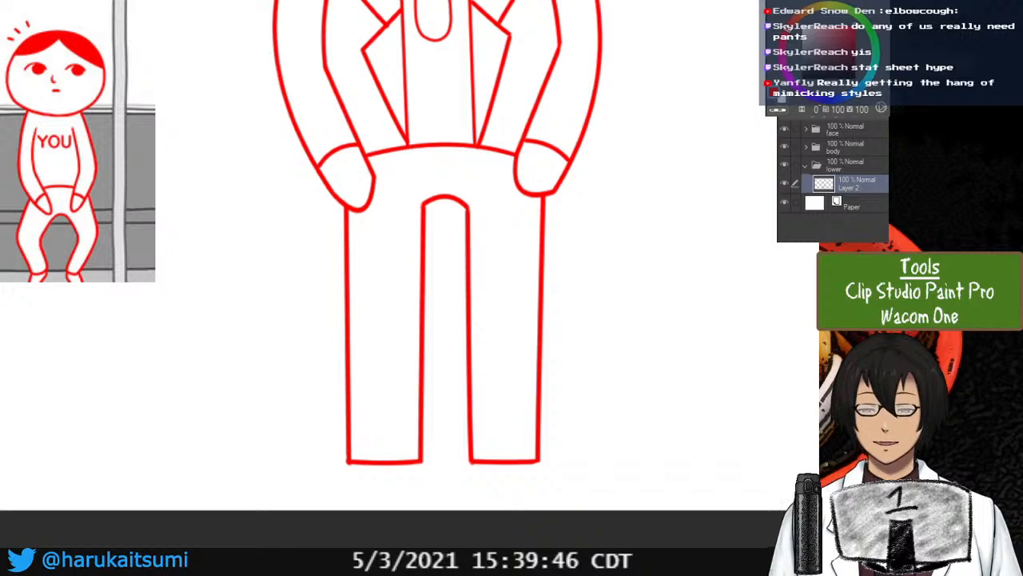
drag(349, 464, 339, 499)
key(ctrl+z)
mouse_move(349, 464)
mouse_down()
mouse_move(335, 500)
mouse_move(416, 499)
mouse_up()
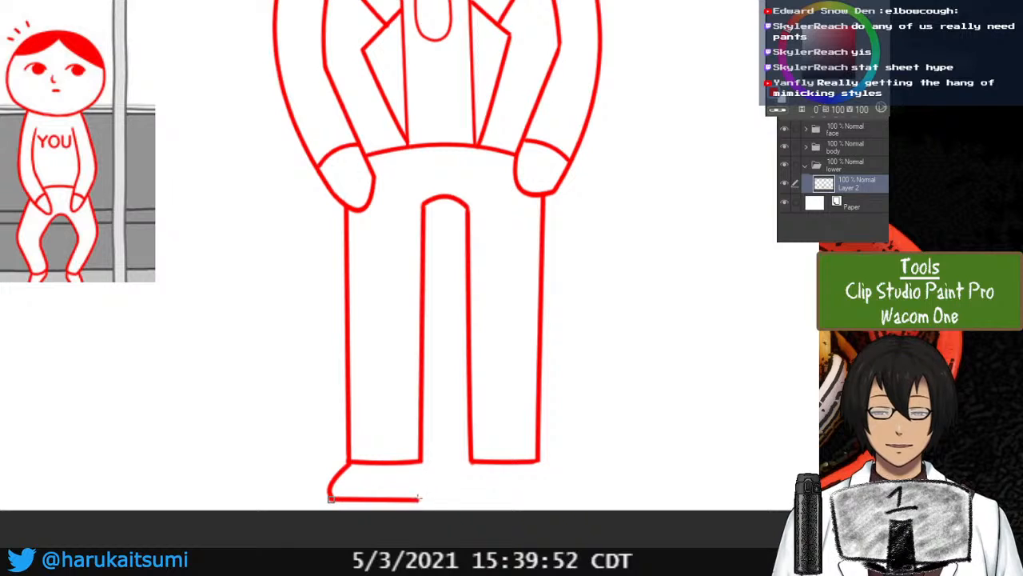
drag(422, 464, 422, 500)
Draw the shoe under the right trouser leg with a vertical inner edge, a curved top sloping outward and a flat sole
drag(471, 466, 472, 499)
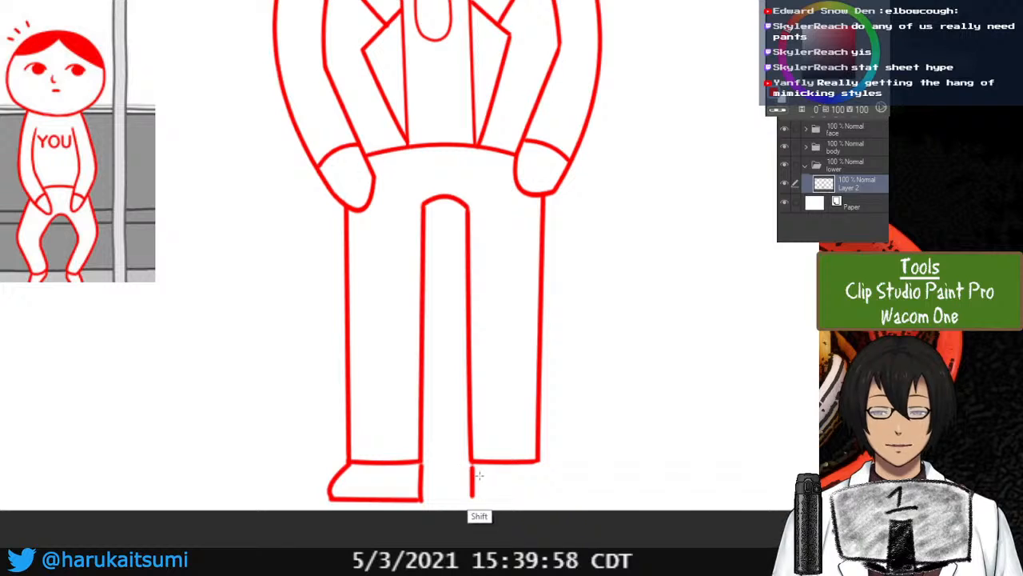
key(ctrl+z)
drag(471, 463, 472, 498)
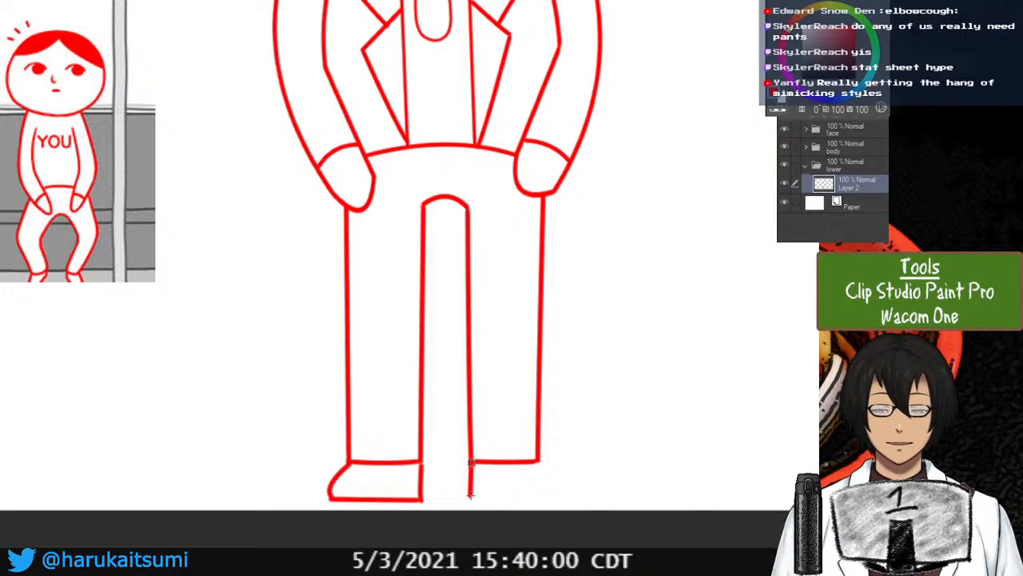
mouse_move(537, 464)
mouse_down()
mouse_move(537, 486)
mouse_move(584, 489)
mouse_up()
key(ctrl+z)
click(566, 471)
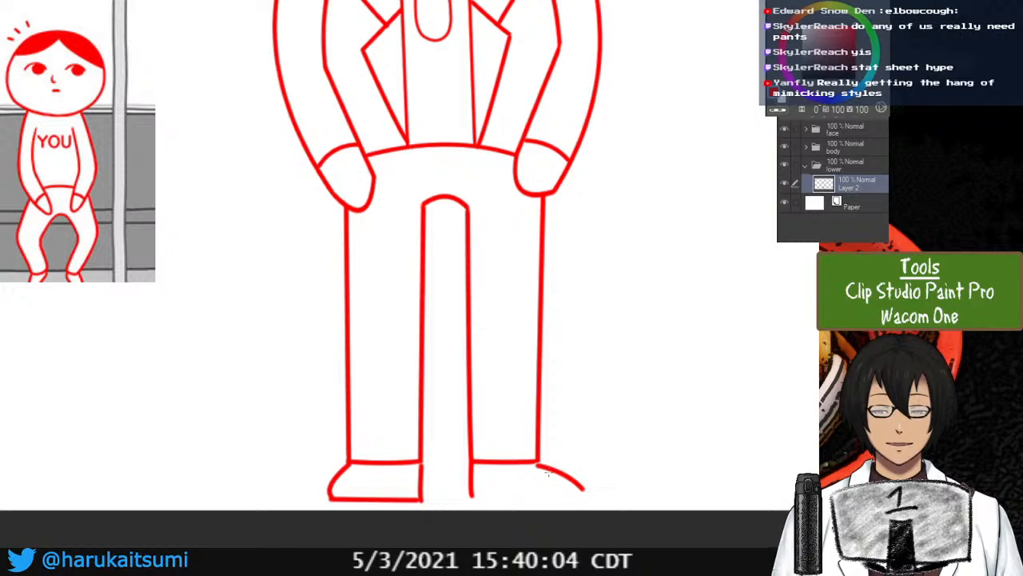
key(ctrl+z)
drag(534, 462, 568, 486)
click(563, 472)
drag(475, 497, 579, 496)
click(526, 496)
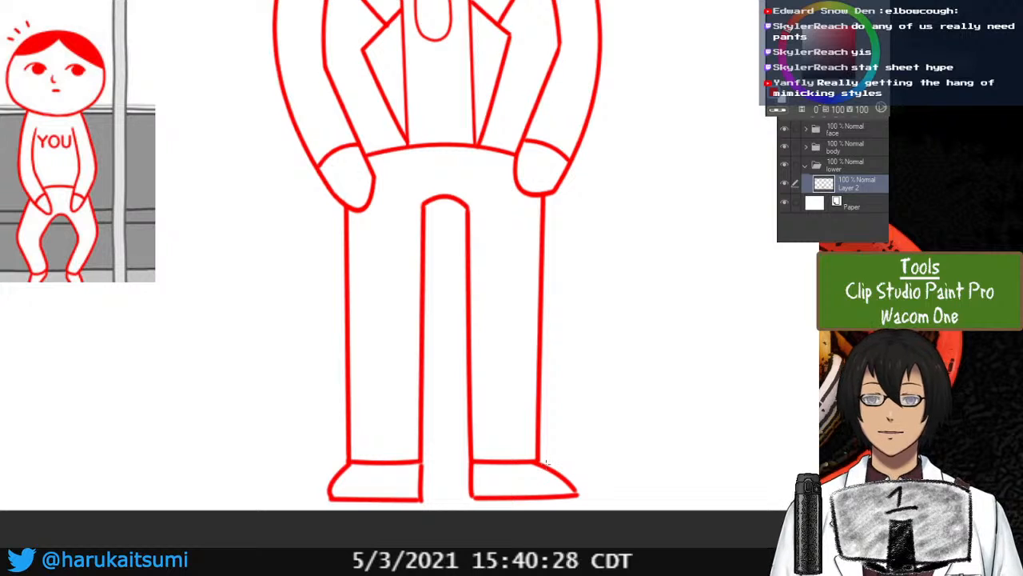
Rename the legs layer in the lower folder as pants
key(ctrl+minus)
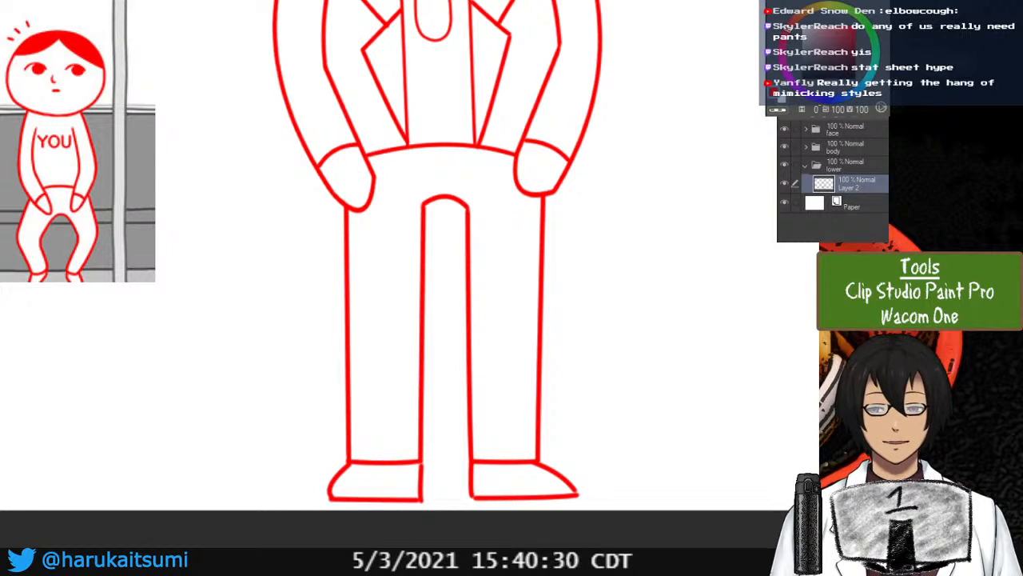
scroll(471, 280, up, 5)
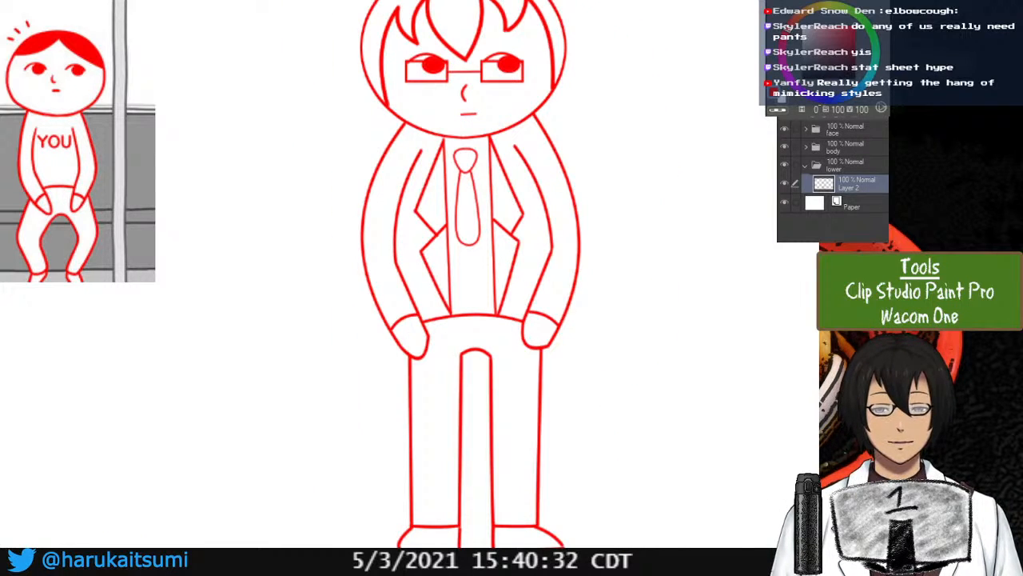
key(ctrl+minus)
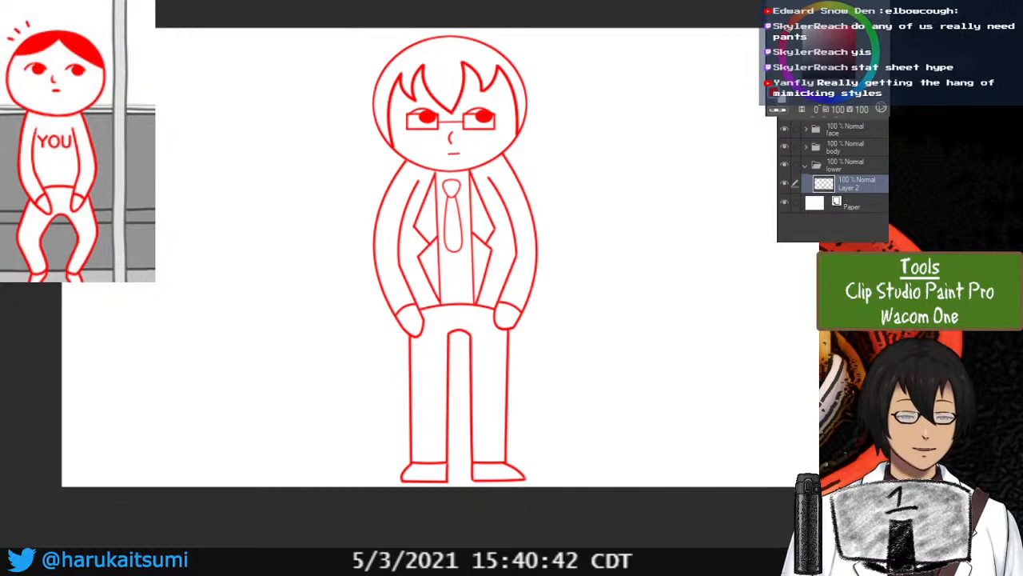
text(pants)
key(Return)
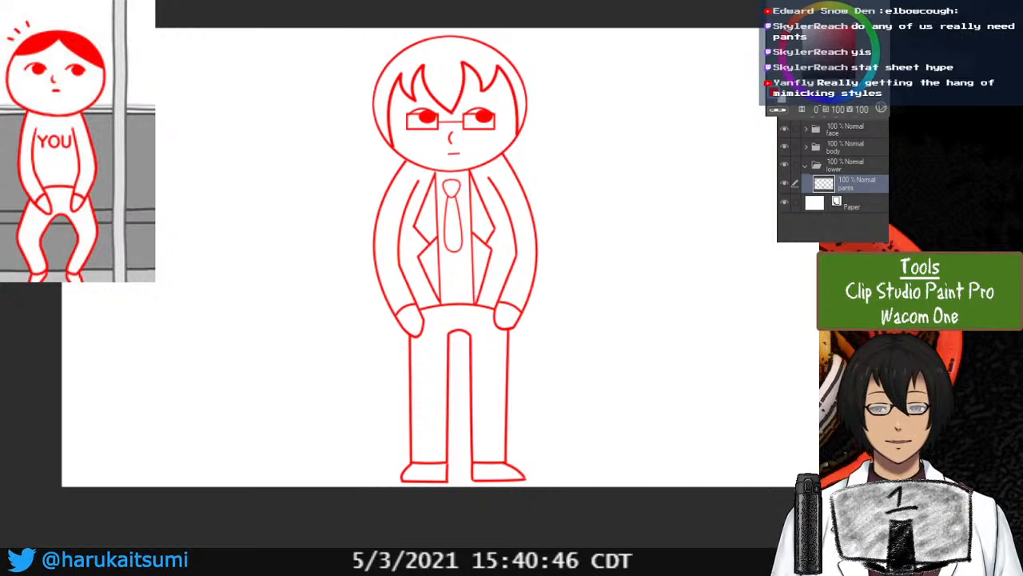
Collapse the lower folder and add a new Layer 2 between it and the Paper layer
key(ctrl+plus)
key(ctrl+plus)
drag(479, 239, 462, 470)
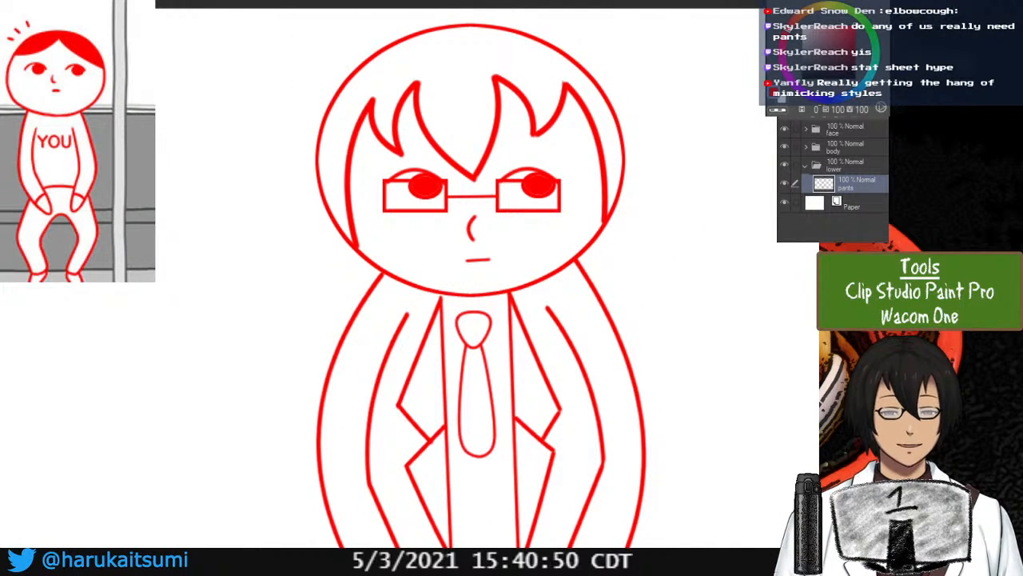
click(805, 166)
click(852, 186)
key(ctrl+shift+n)
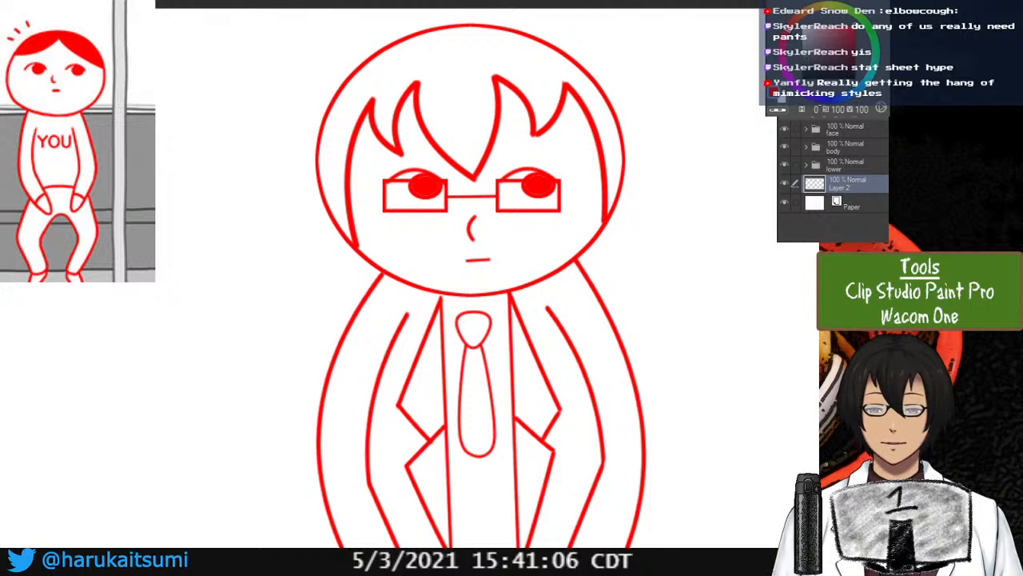
Fill the character's whole hair area with solid red on Layer 2 beneath the line-art folders
click(388, 80)
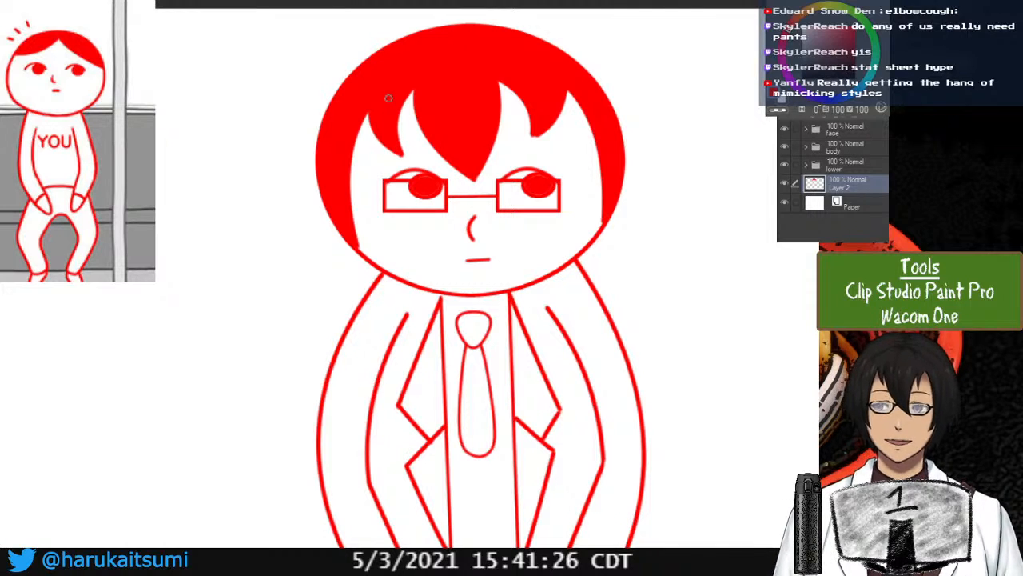
key(ctrl+minus)
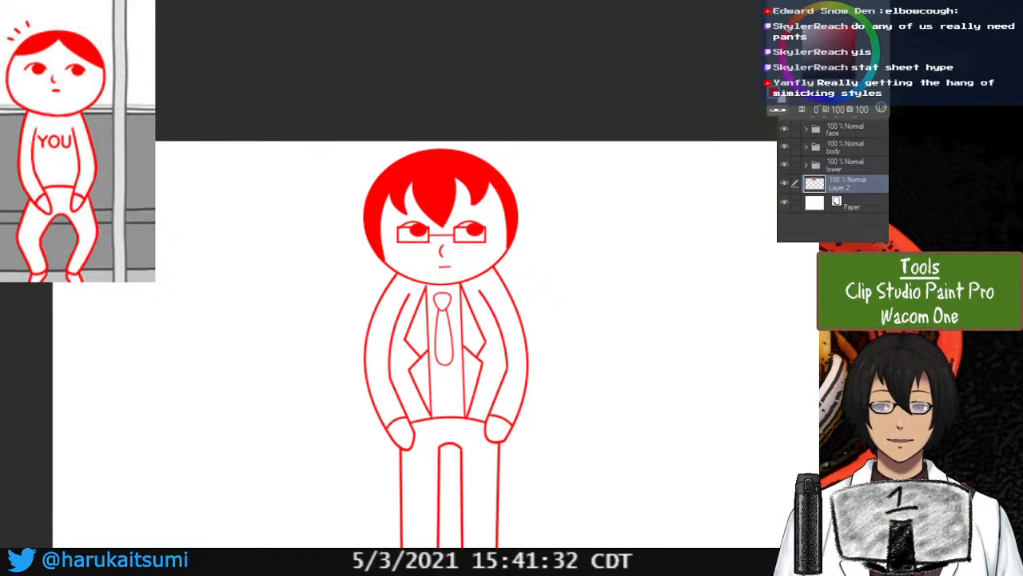
drag(480, 343, 464, 265)
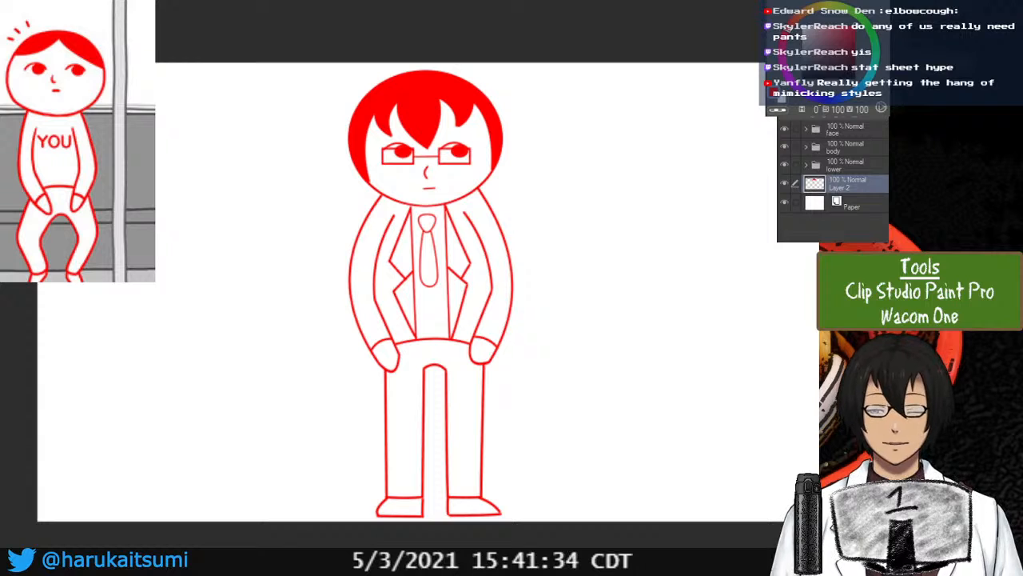
click(806, 164)
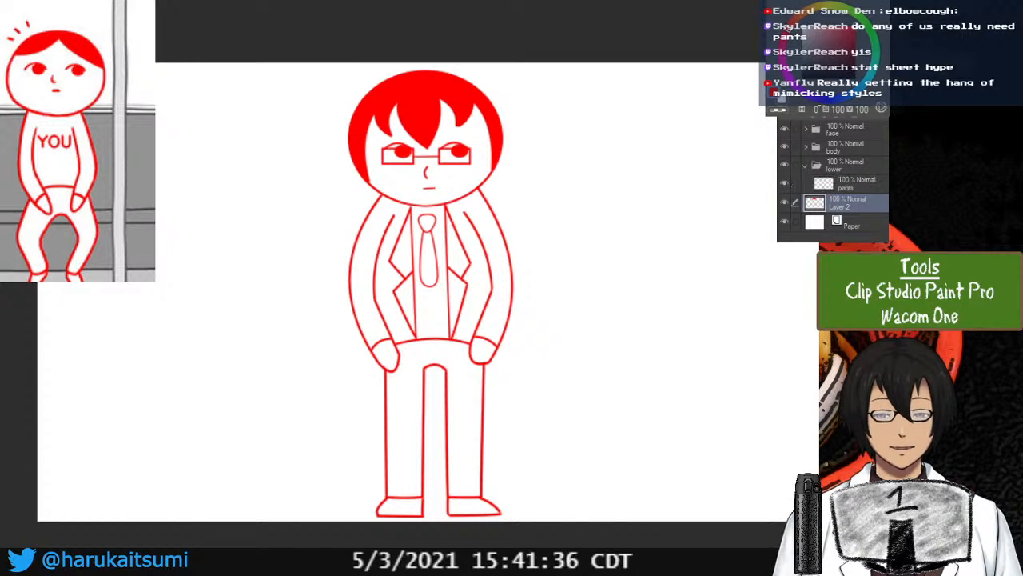
click(806, 165)
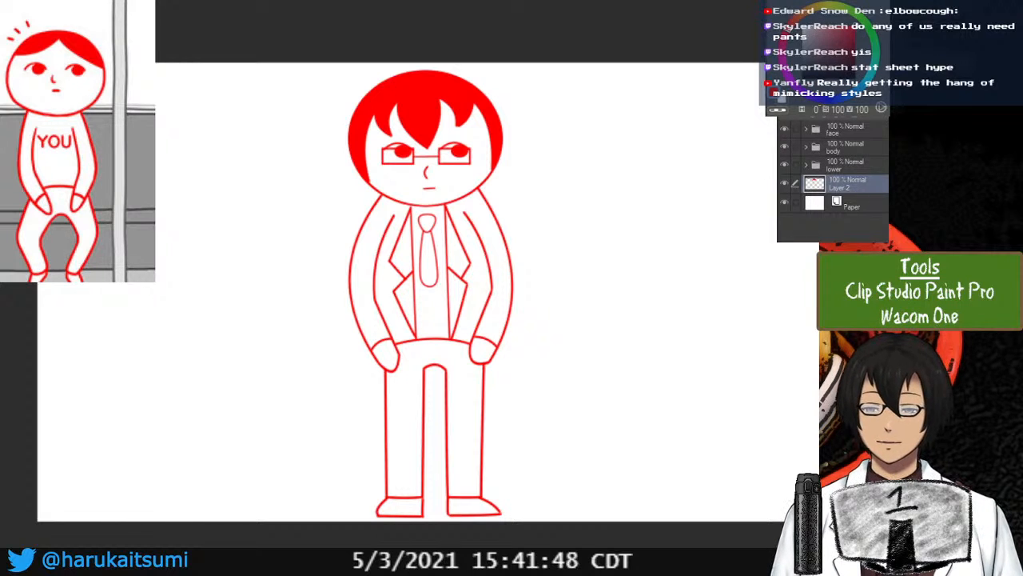
Crop the canvas to a tall rectangular selection around the full character
drag(279, 68, 576, 515)
drag(508, 362, 516, 359)
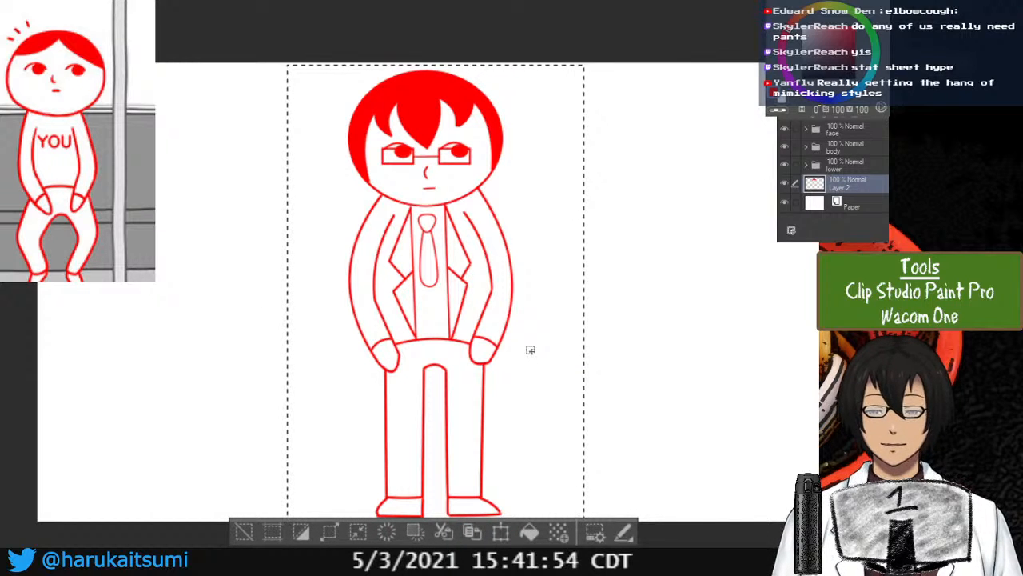
click(276, 533)
click(601, 342)
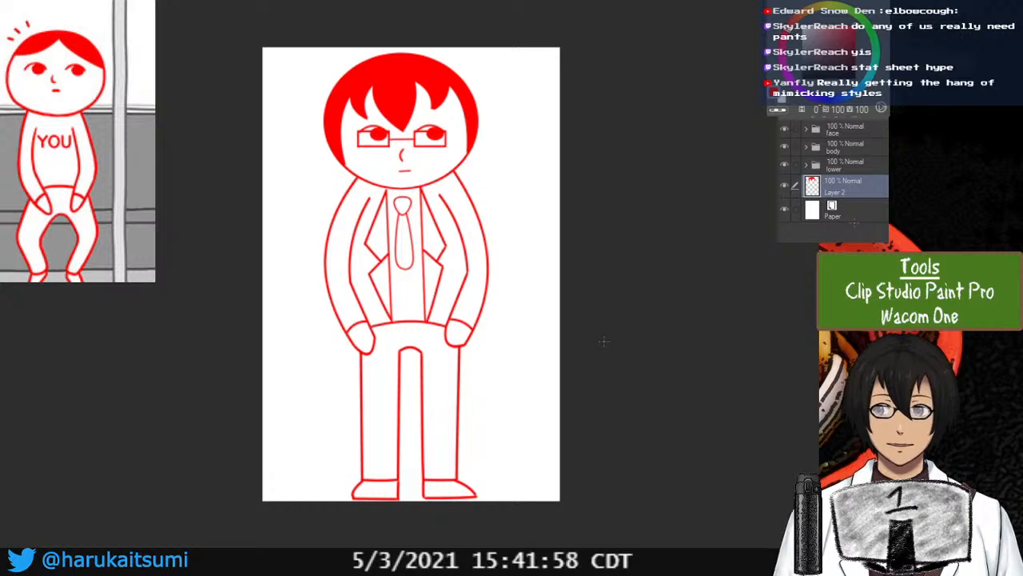
Hide the Paper layer beneath the red line-art character
key(ctrl+plus)
key(ctrl+plus)
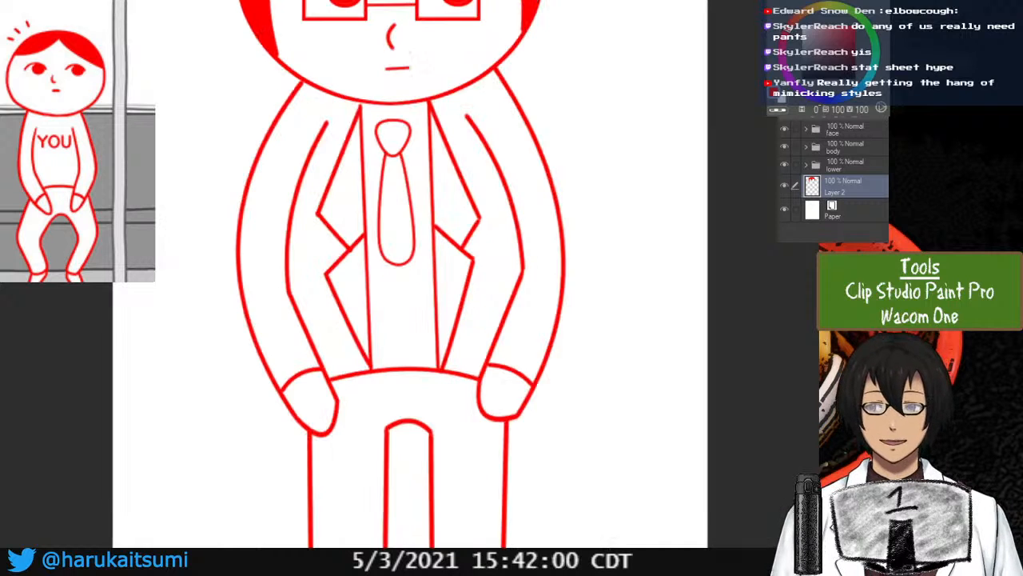
drag(447, 408, 385, 160)
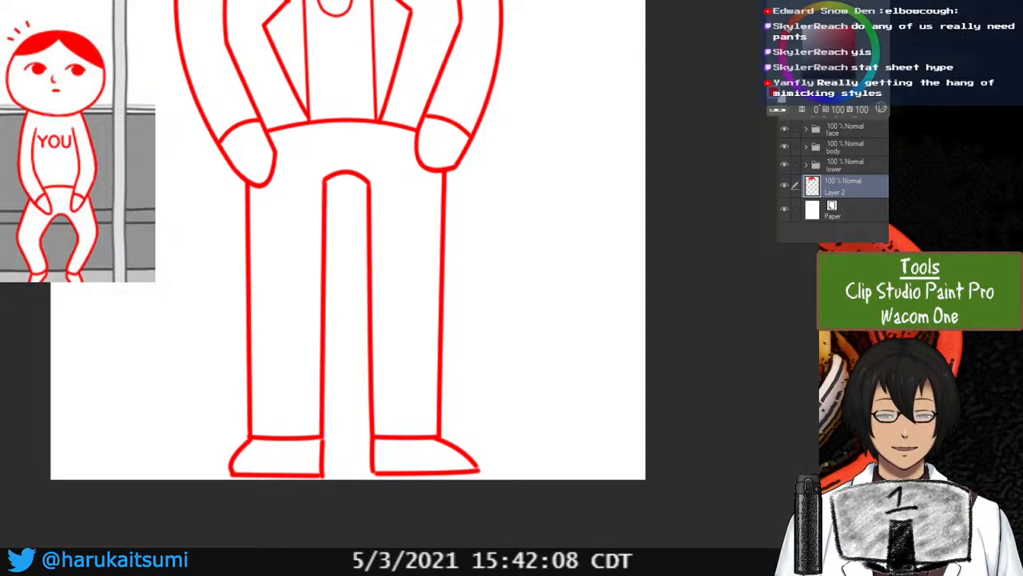
key(ctrl+minus)
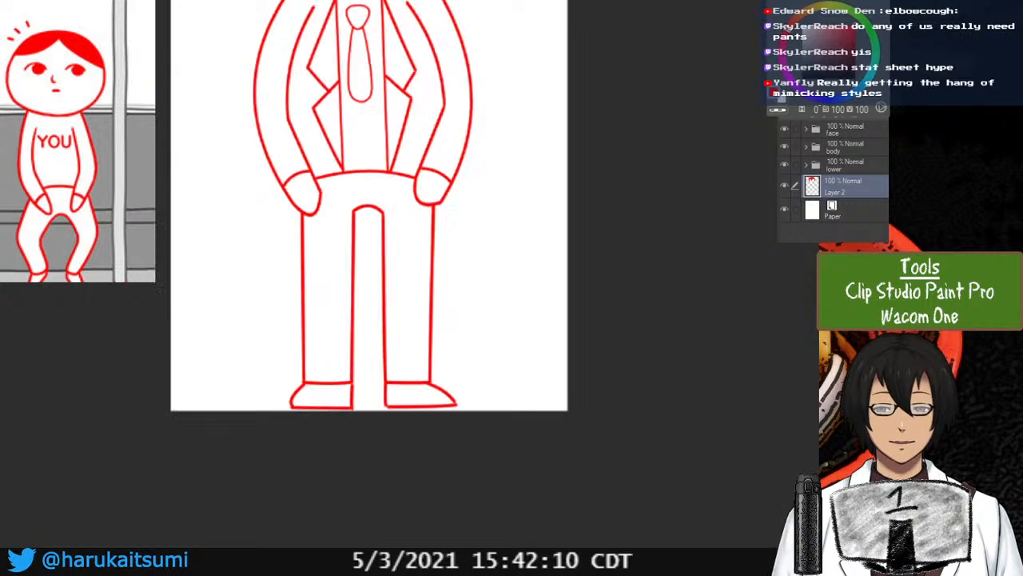
drag(367, 208, 422, 349)
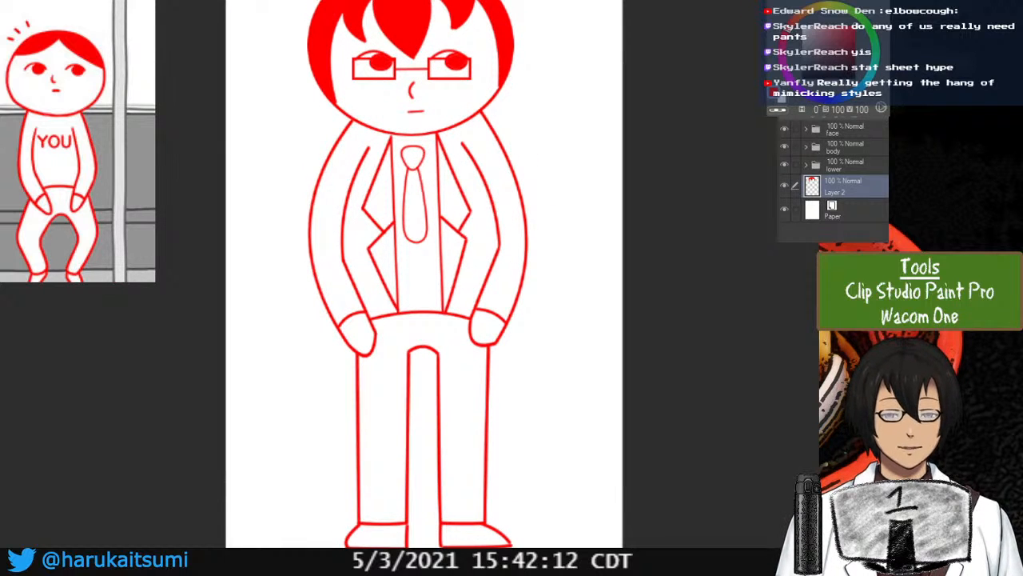
drag(416, 240, 445, 172)
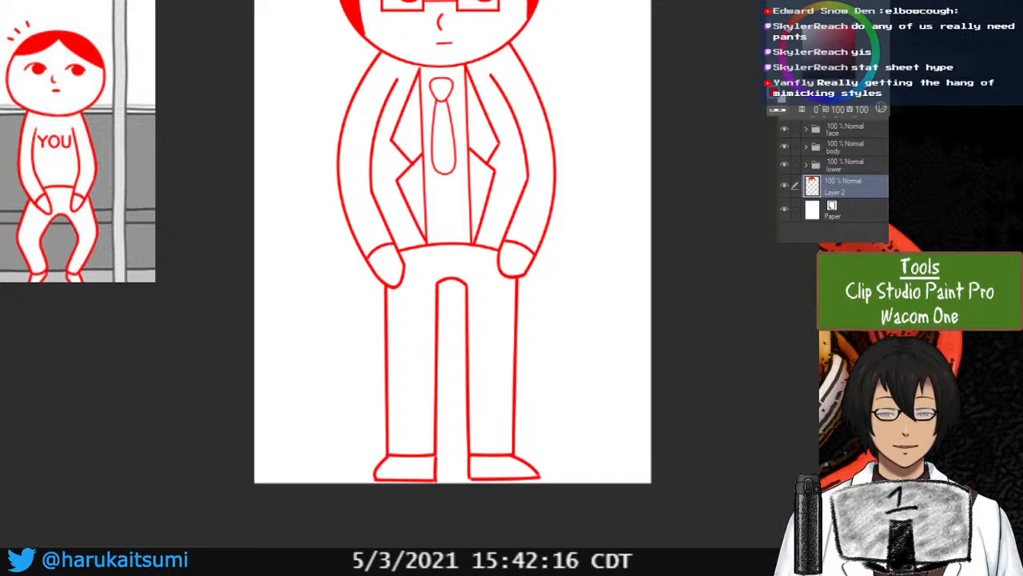
click(784, 210)
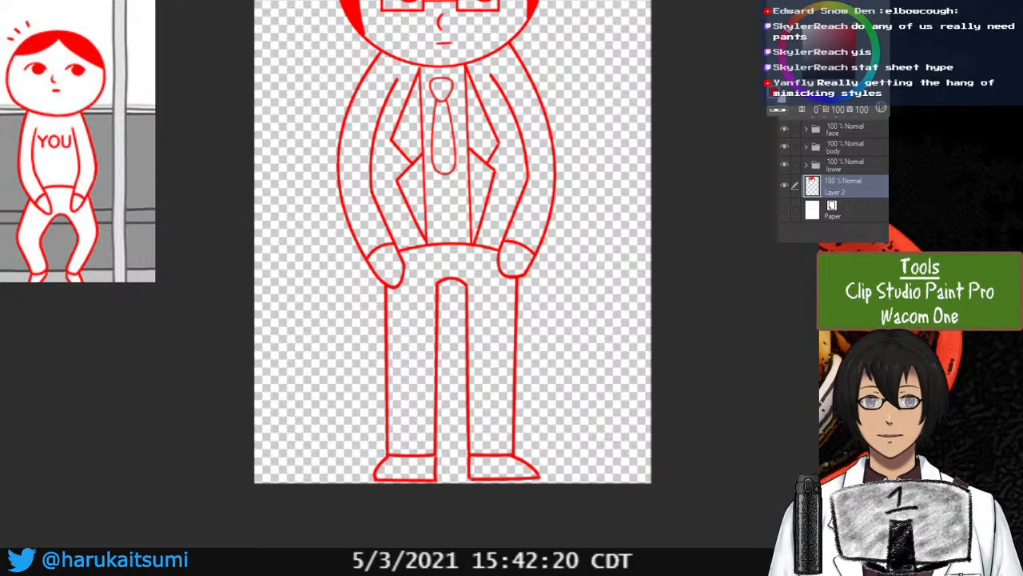
Select the background around the character, invert the selection and fill the figure's interior with white on Layer 2
key(ctrl+minus)
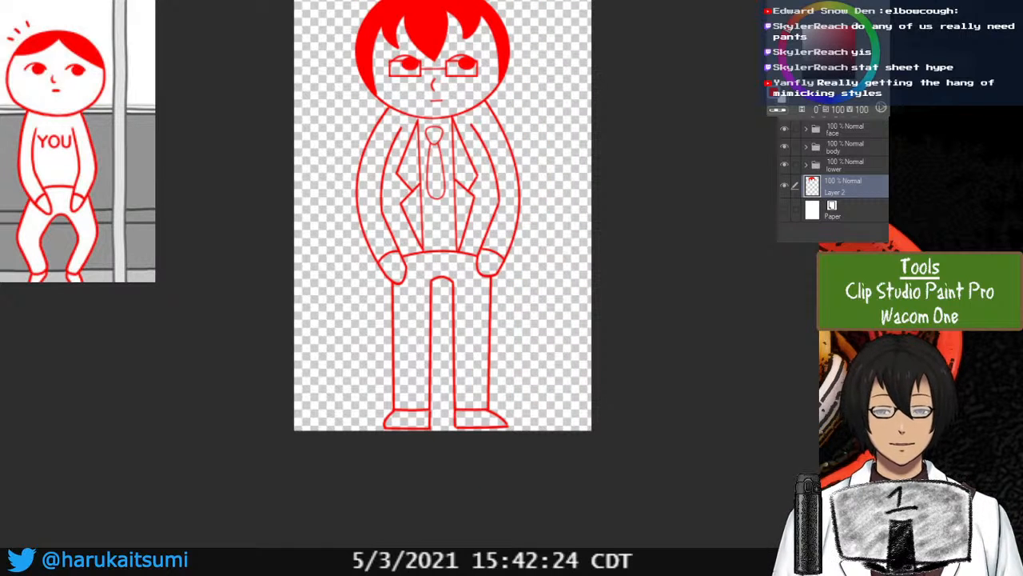
drag(443, 240, 495, 309)
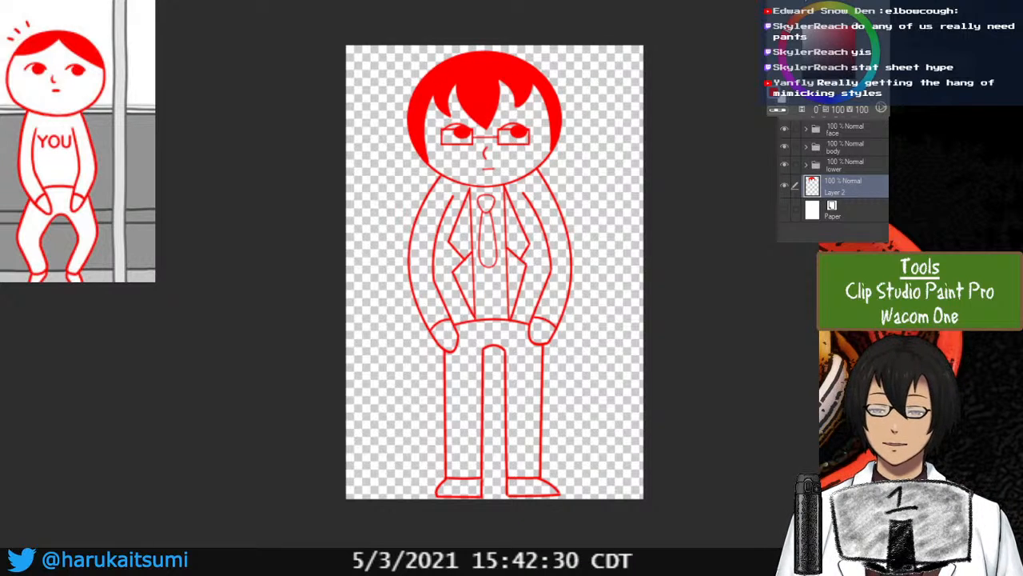
click(594, 225)
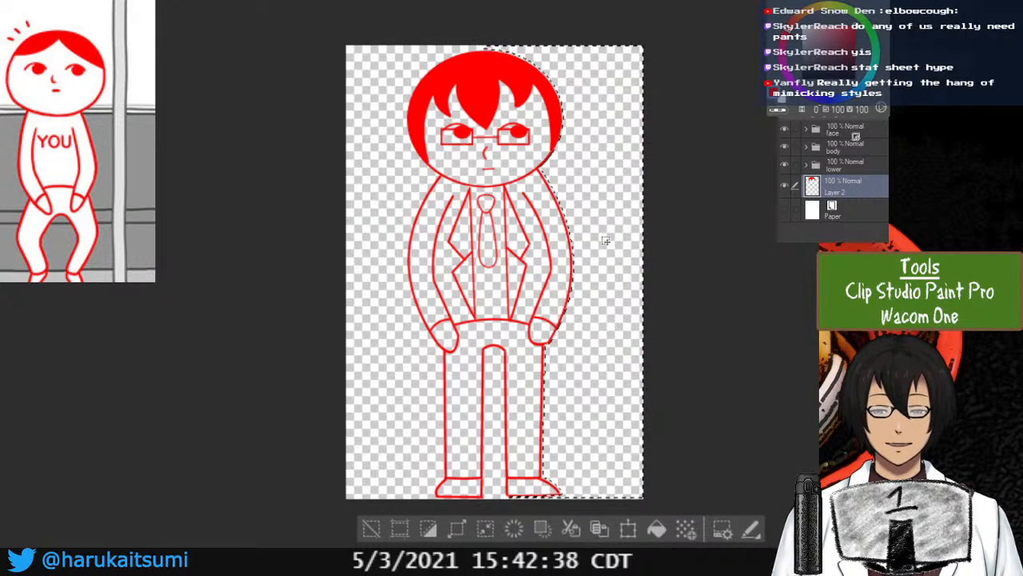
click(616, 267)
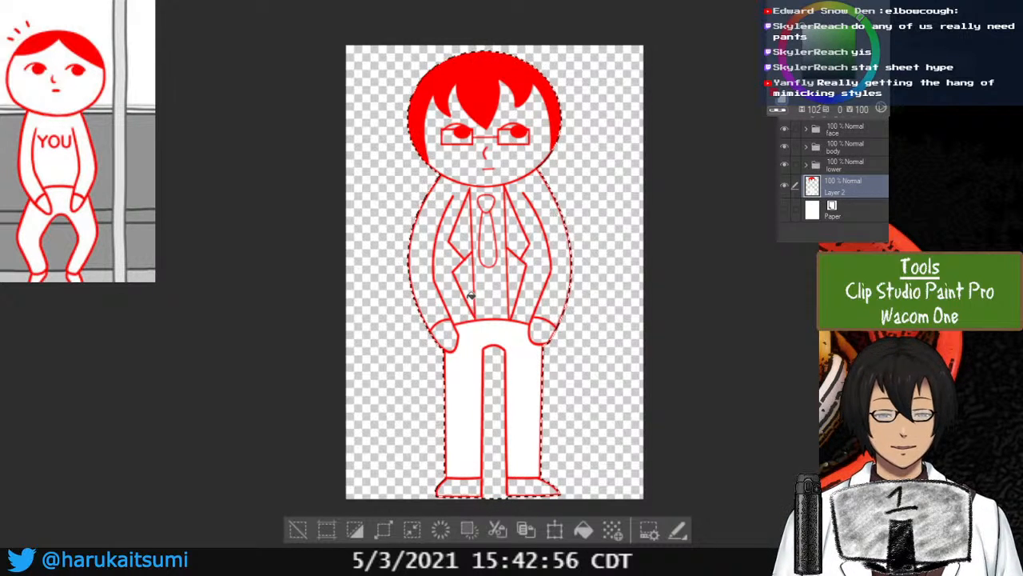
click(485, 330)
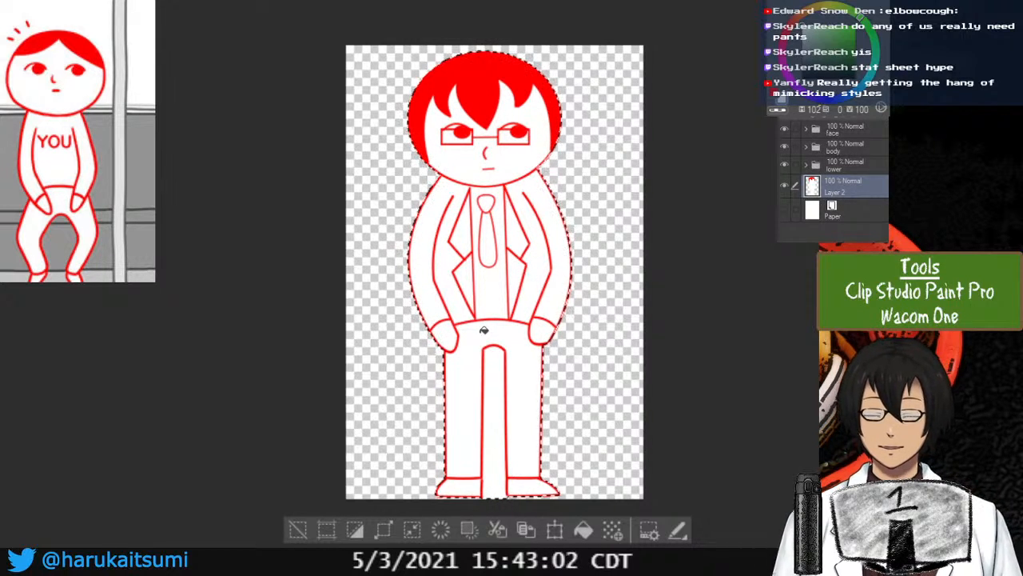
Select the gap between the character's legs, delete its white fill and clear the selection
drag(499, 412, 498, 413)
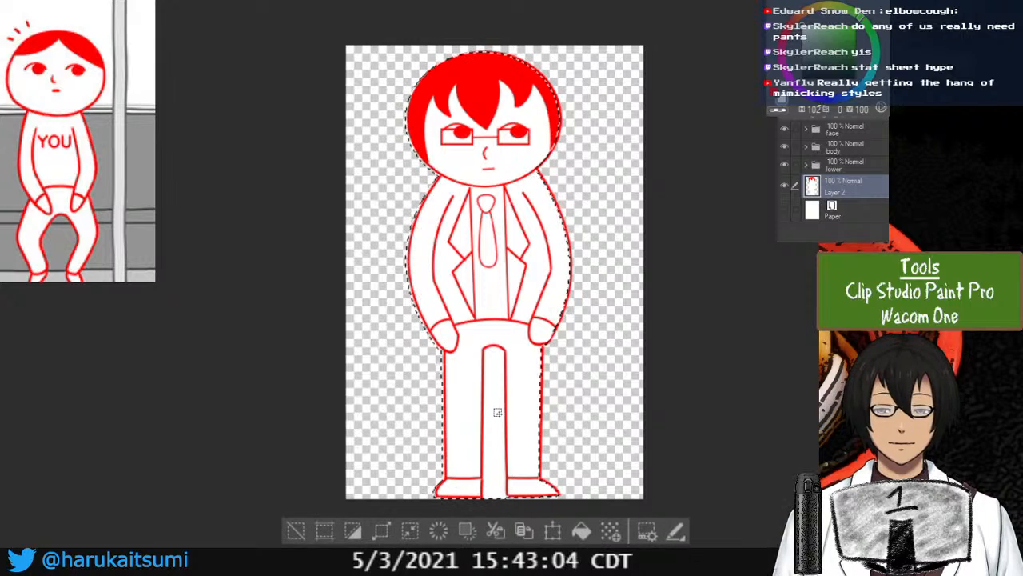
click(494, 410)
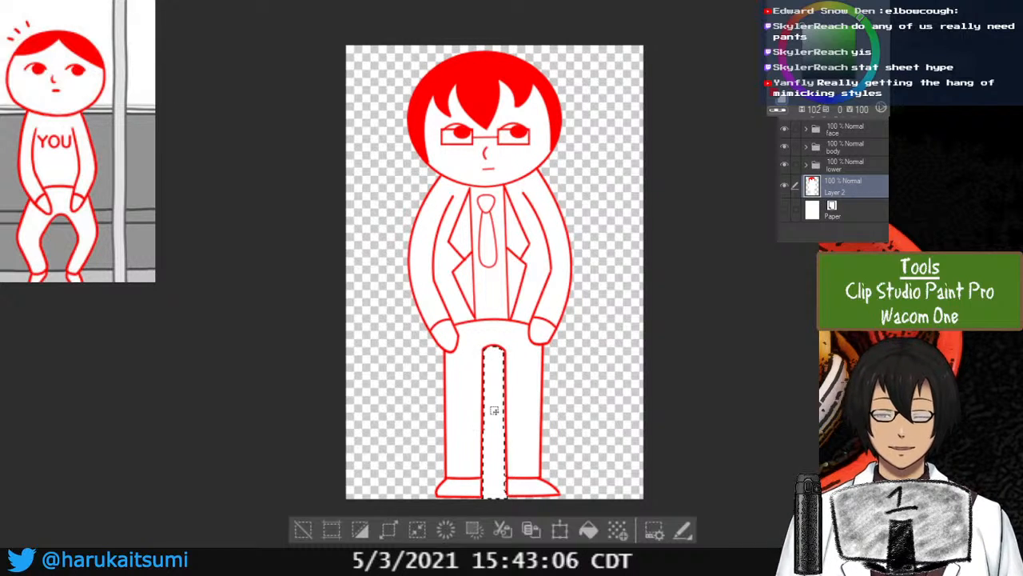
key(Delete)
key(ctrl+d)
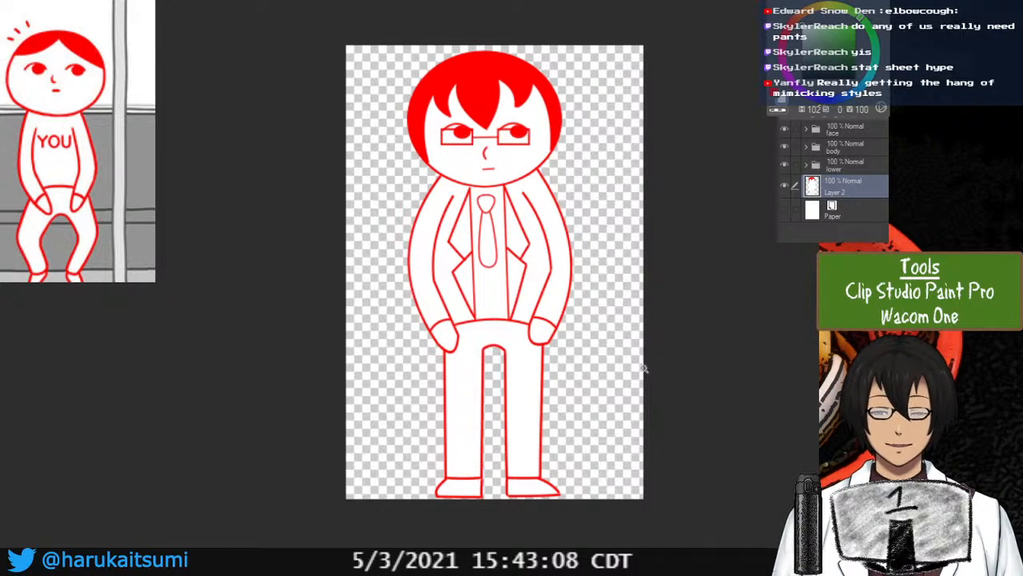
Examine the white-filled character from head to shoes against the transparent background
scroll(639, 372, up, 4)
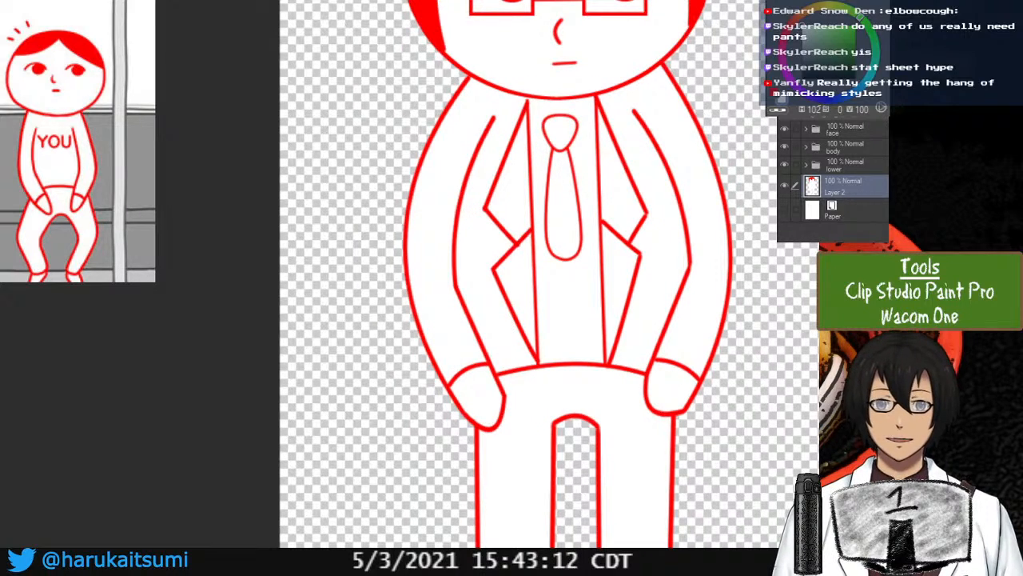
scroll(480, 288, down, 3)
scroll(480, 288, up, 3)
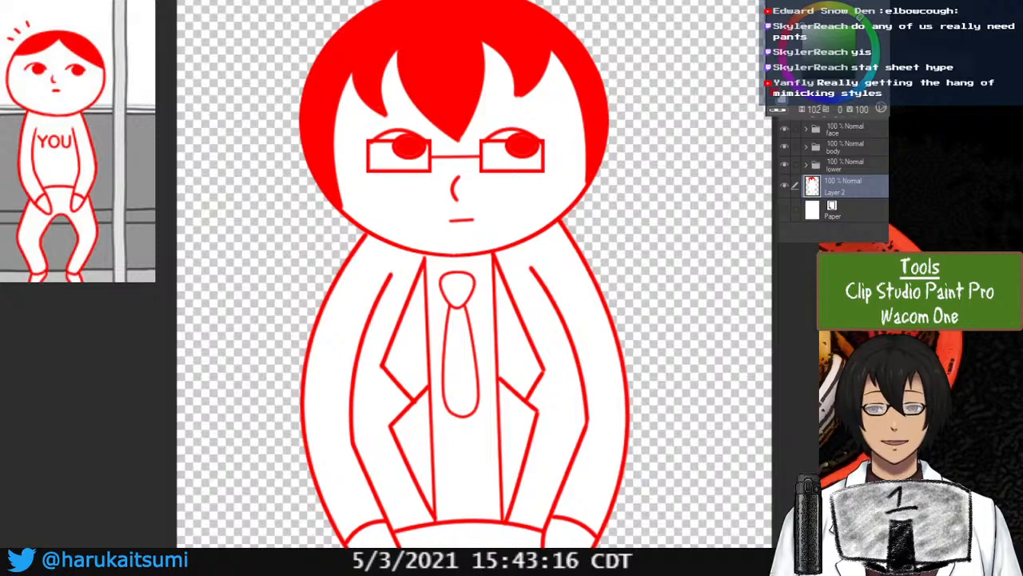
scroll(480, 287, down, 3)
scroll(480, 288, down, 3)
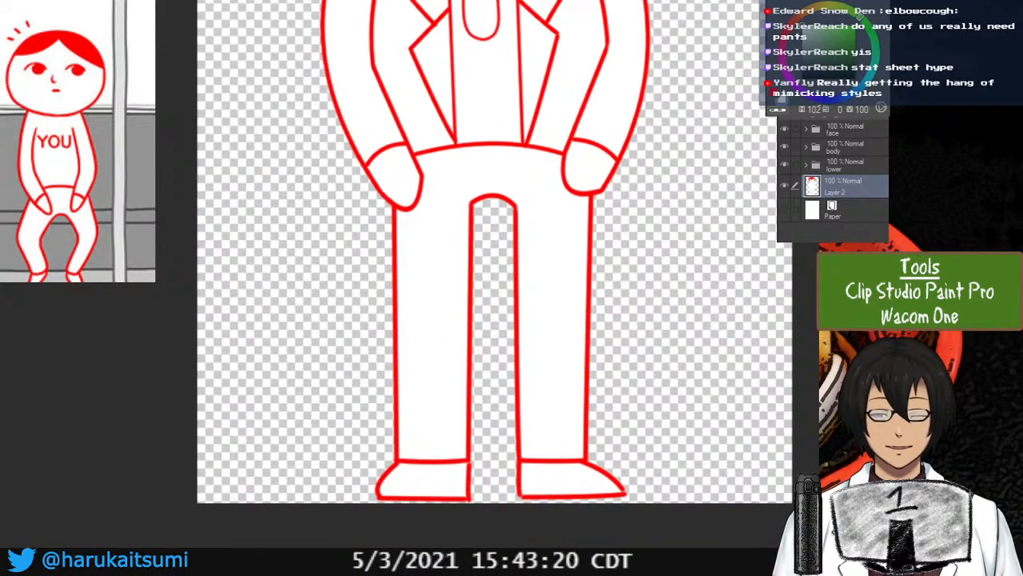
scroll(480, 287, down, 2)
scroll(480, 288, up, 5)
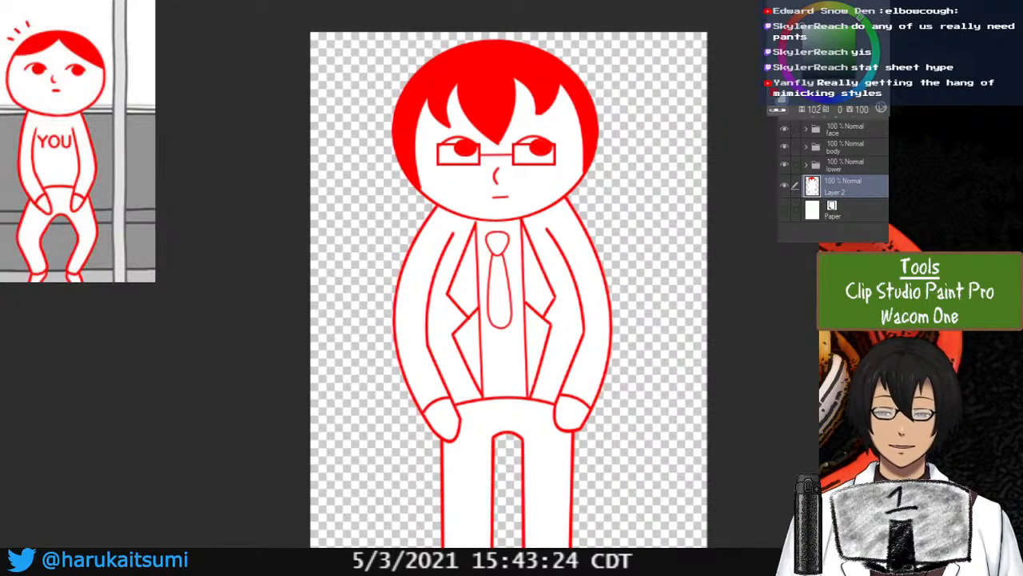
Save a PNG copy of the character as kikuyomi in the 2021 Drawings folder
key(ctrl+shift+s)
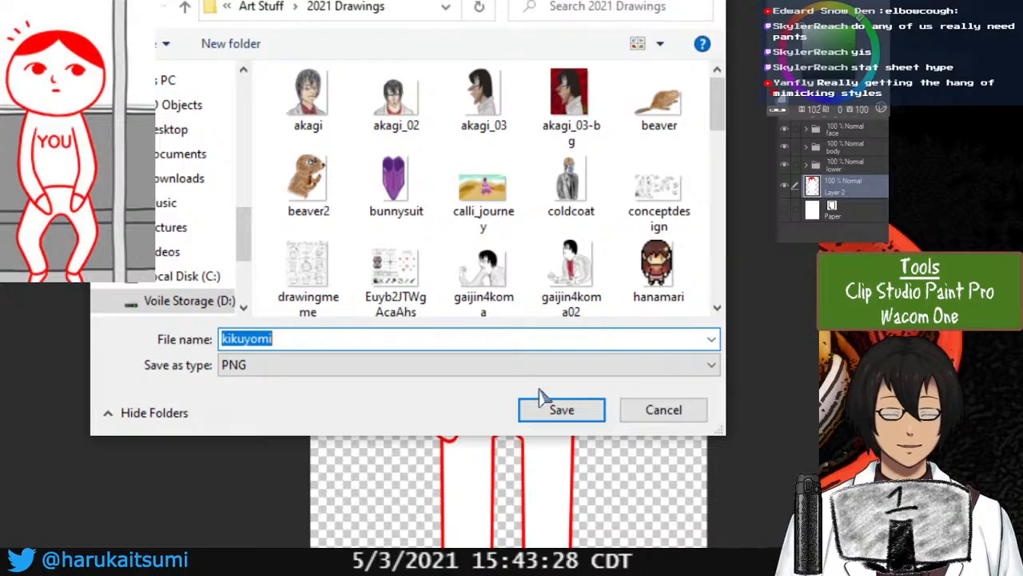
click(567, 409)
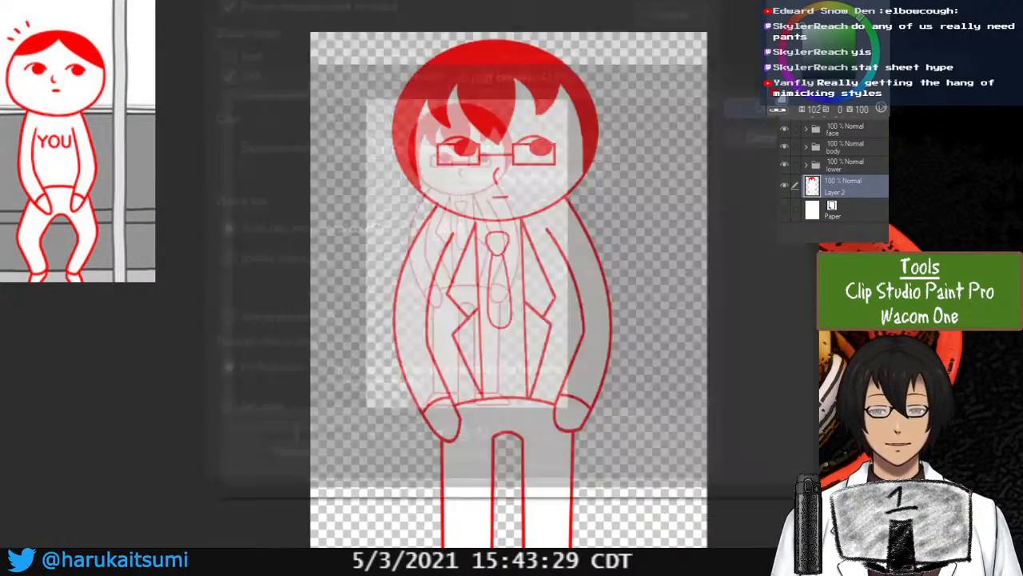
key(Return)
key(Return)
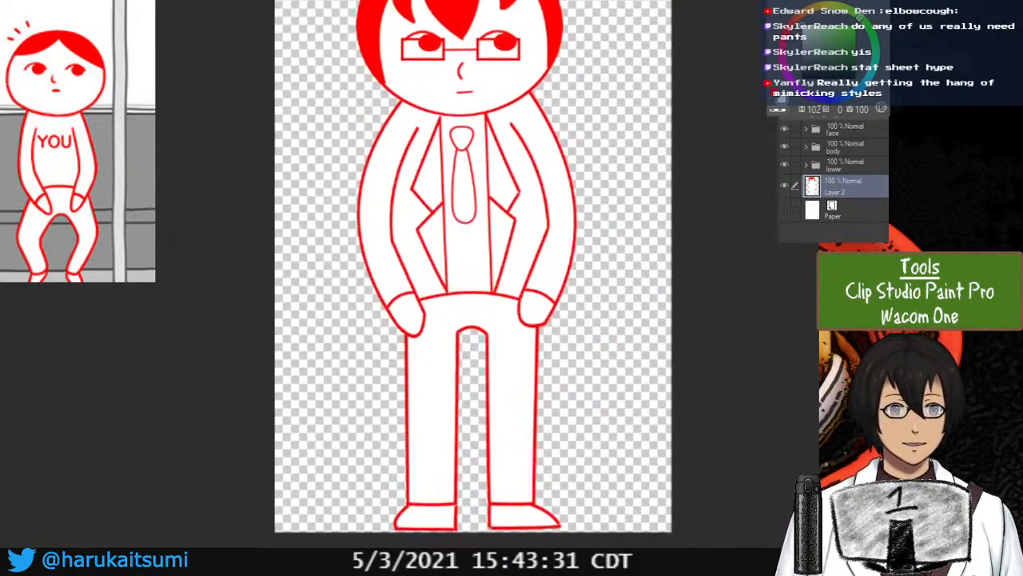
Close the finished drawing and create a new 1600 × 900 px colour illustration at resolution 72 with white paper
drag(472, 280, 443, 323)
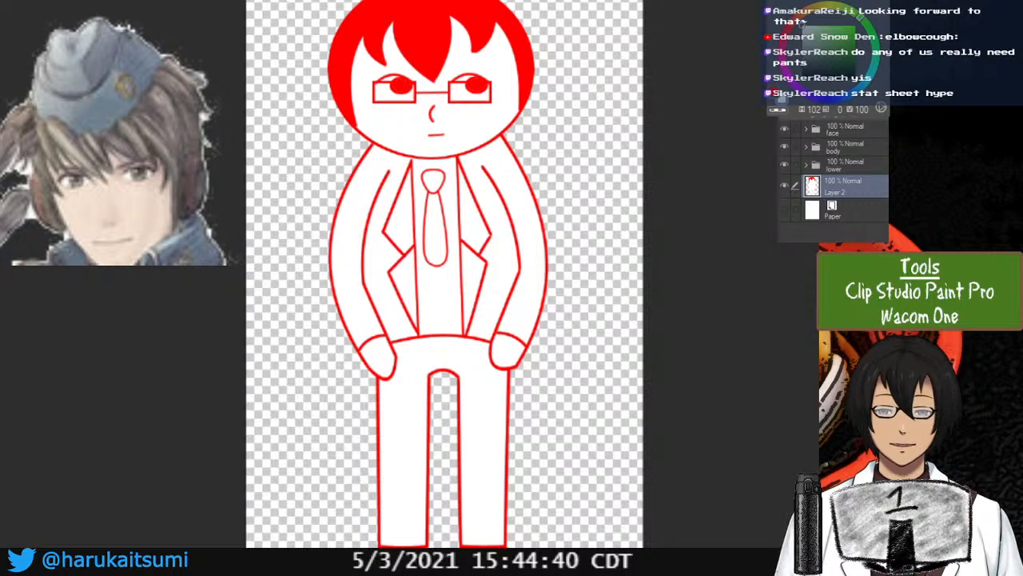
key(ctrl+w)
key(ctrl+n)
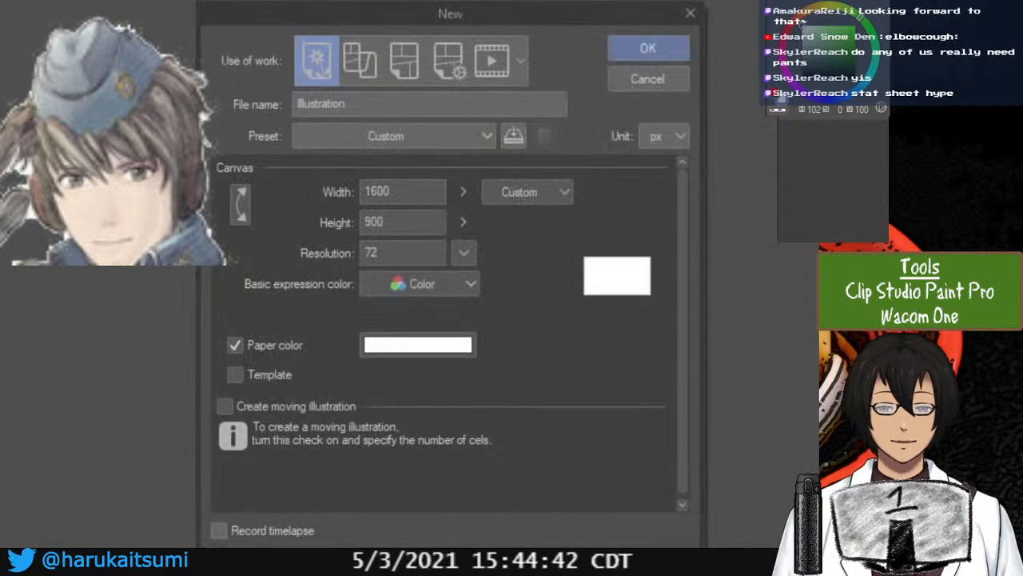
click(654, 50)
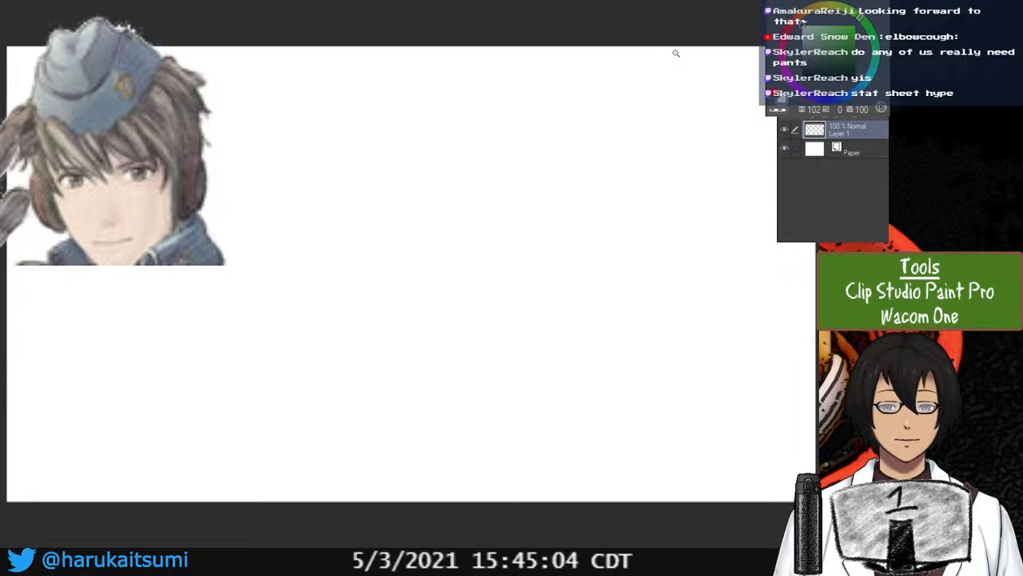
Copy the full-body lab-coat character from the other open document into the new canvas and move it to the middle
key(ctrl+plus)
key(ctrl+plus)
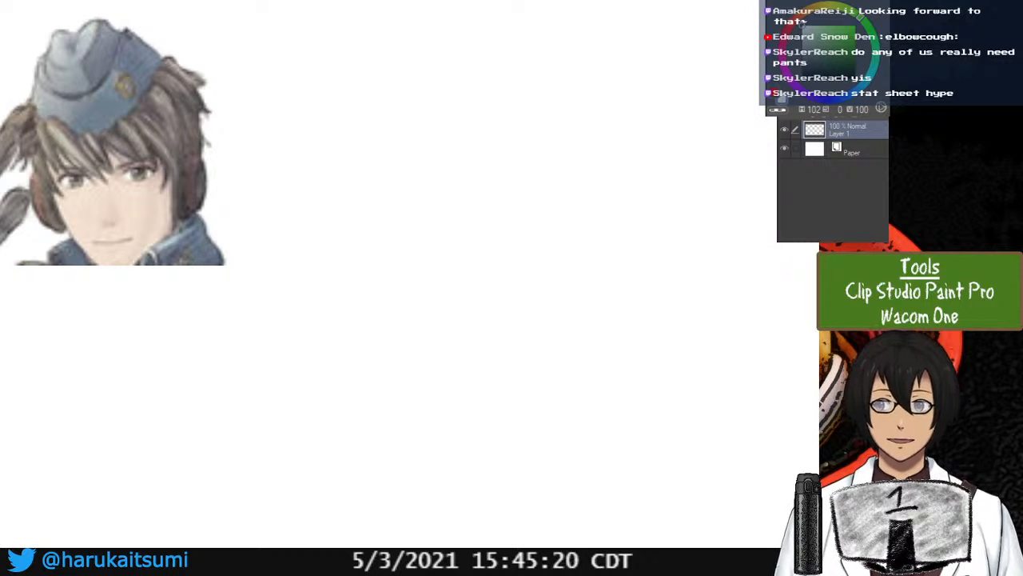
click(353, 1)
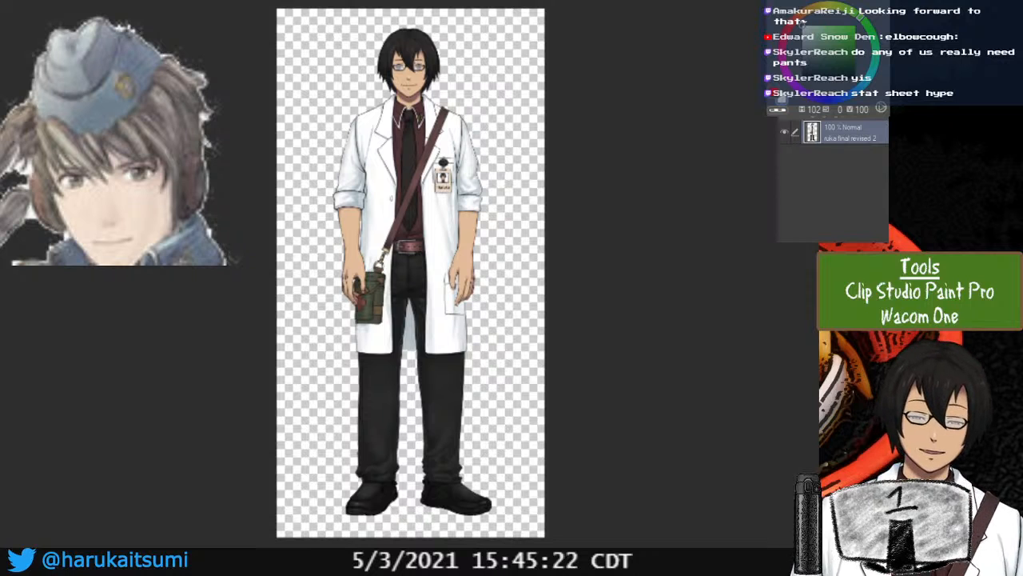
key(ctrl+a)
click(107, 4)
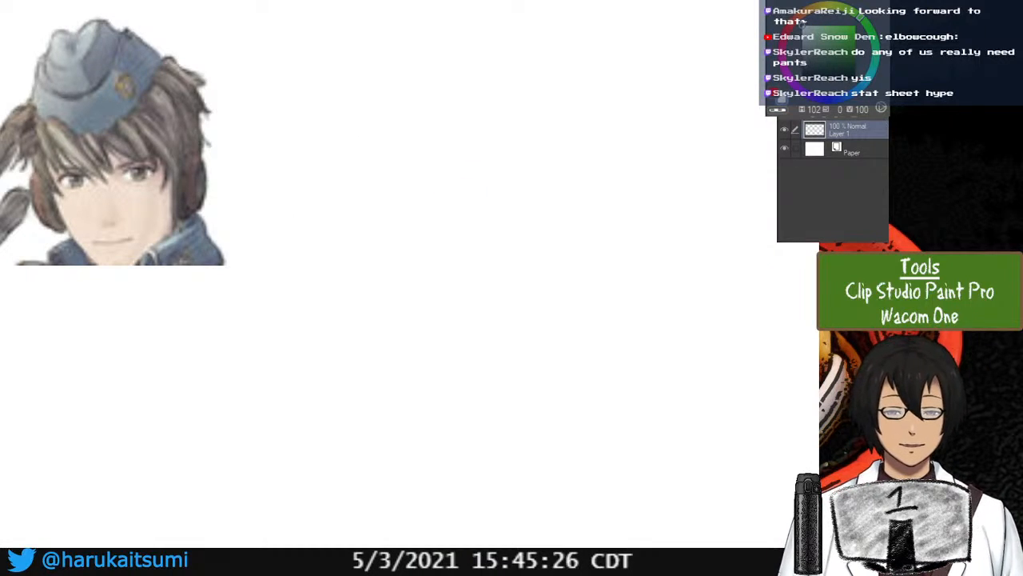
key(ctrl+v)
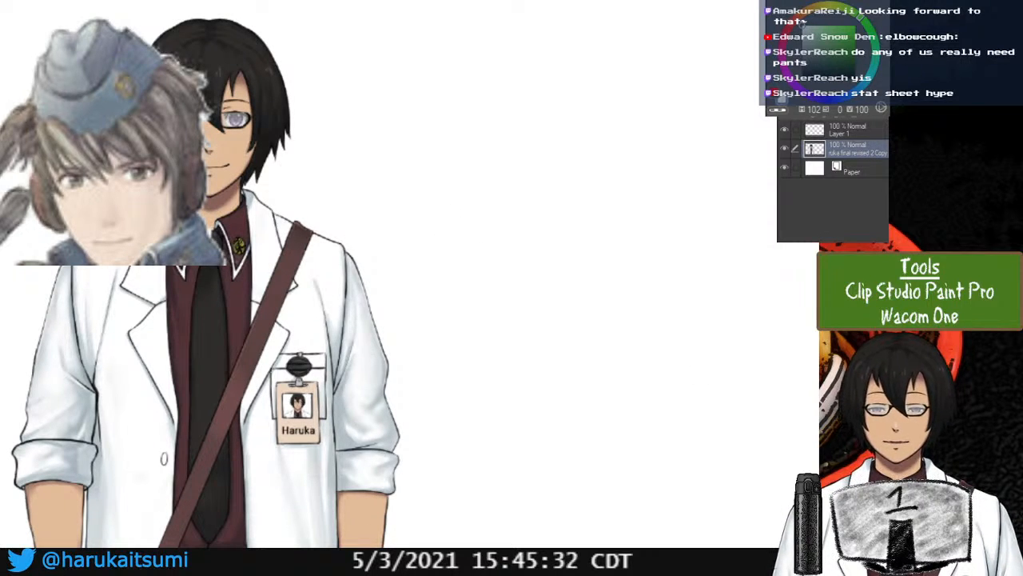
drag(271, 238, 478, 326)
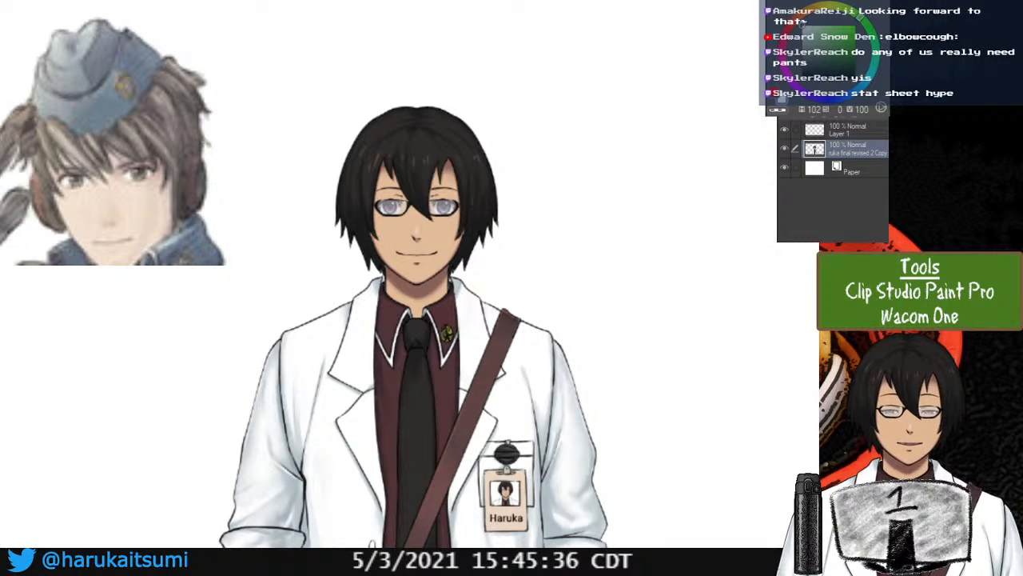
Lower the pasted character layer's opacity to 17%
scroll(411, 199, up, 5)
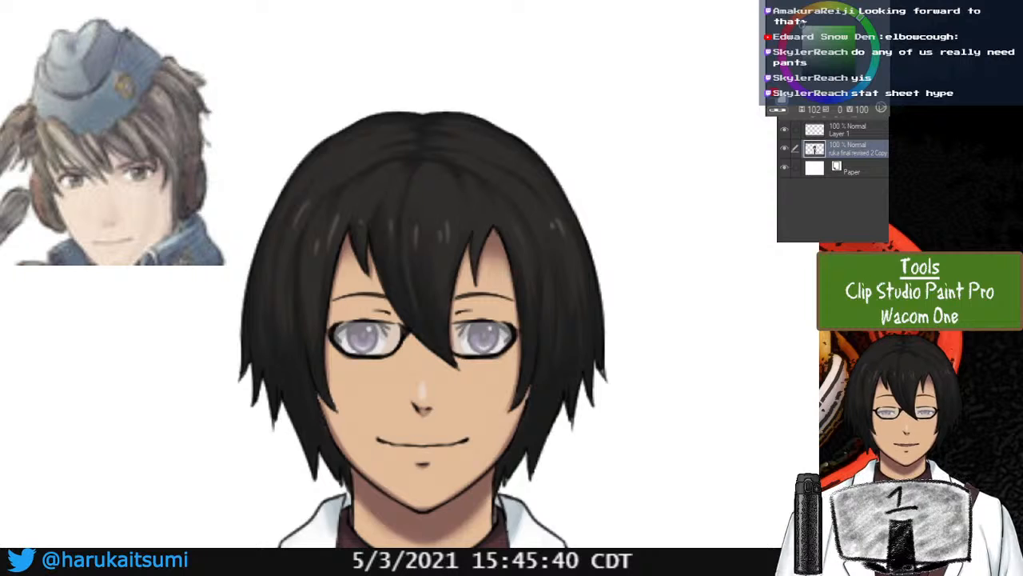
click(844, 106)
drag(840, 106, 842, 106)
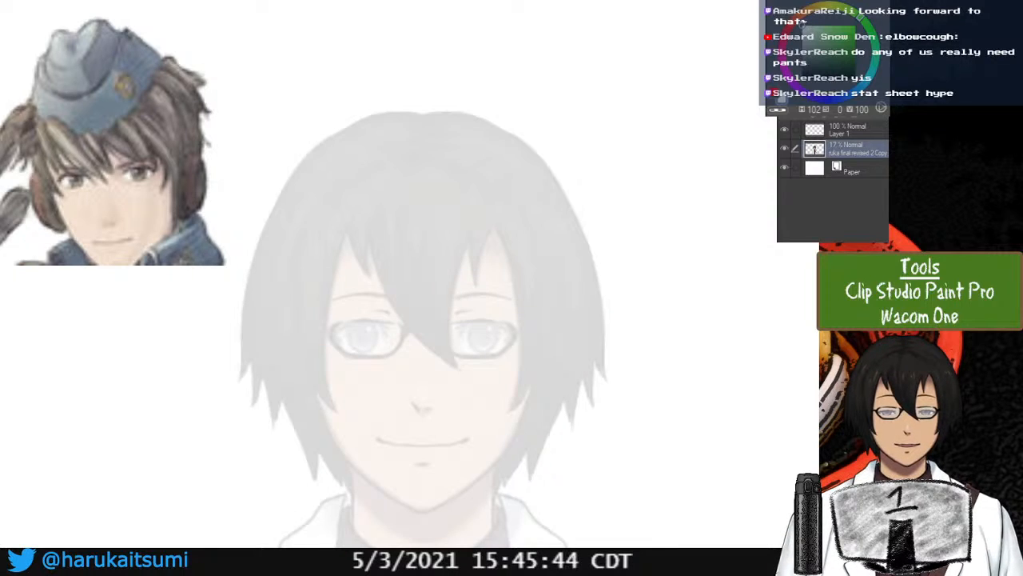
Set the drawing colour to dark blue (H 230, S 100, V 65) with Layer 1 selected, and try a stroke over the head
click(849, 130)
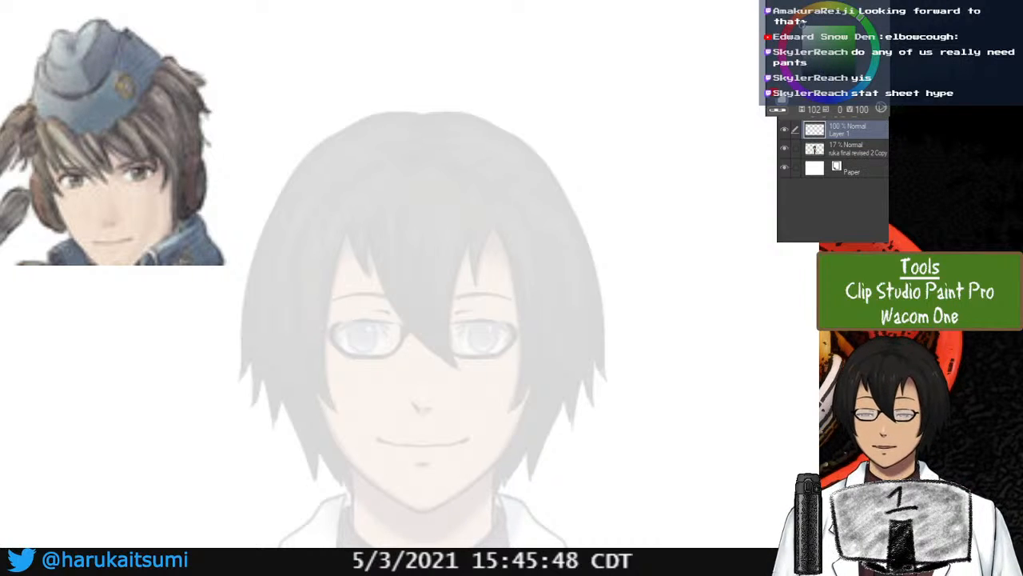
click(856, 28)
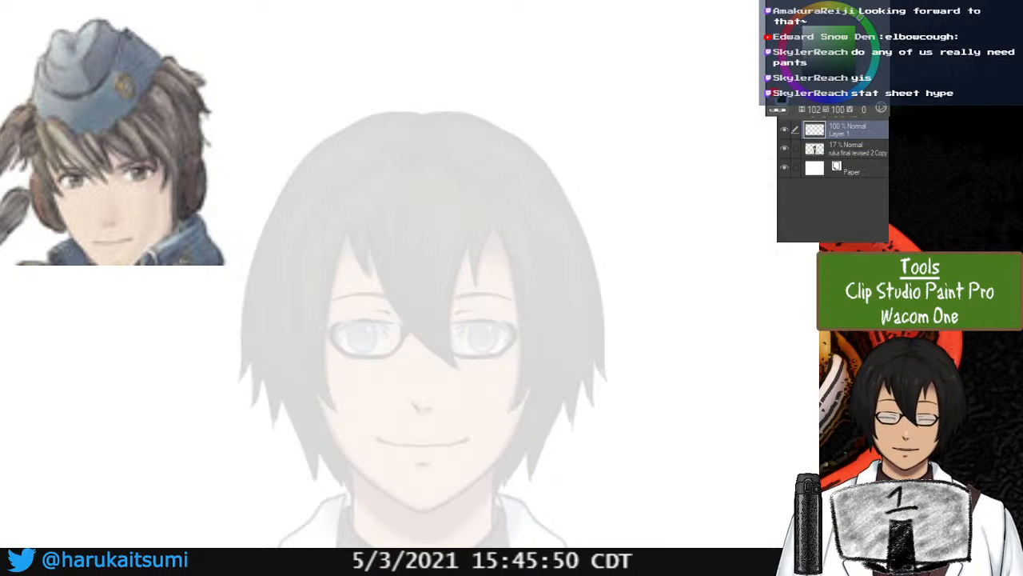
click(836, 99)
drag(856, 29, 855, 45)
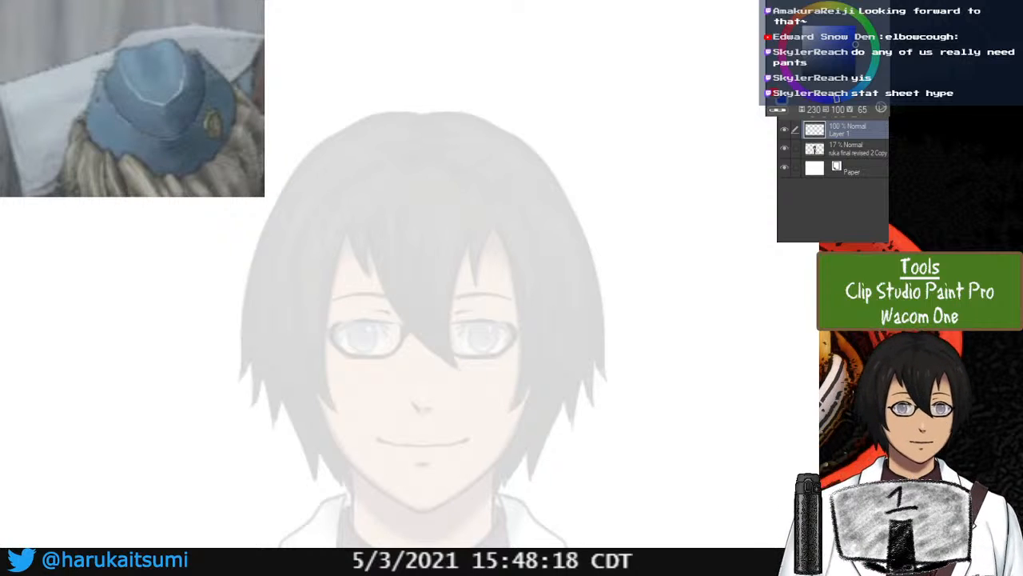
mouse_move(336, 100)
mouse_down()
mouse_move(392, 127)
mouse_move(363, 279)
mouse_move(531, 420)
mouse_up()
key(ctrl+z)
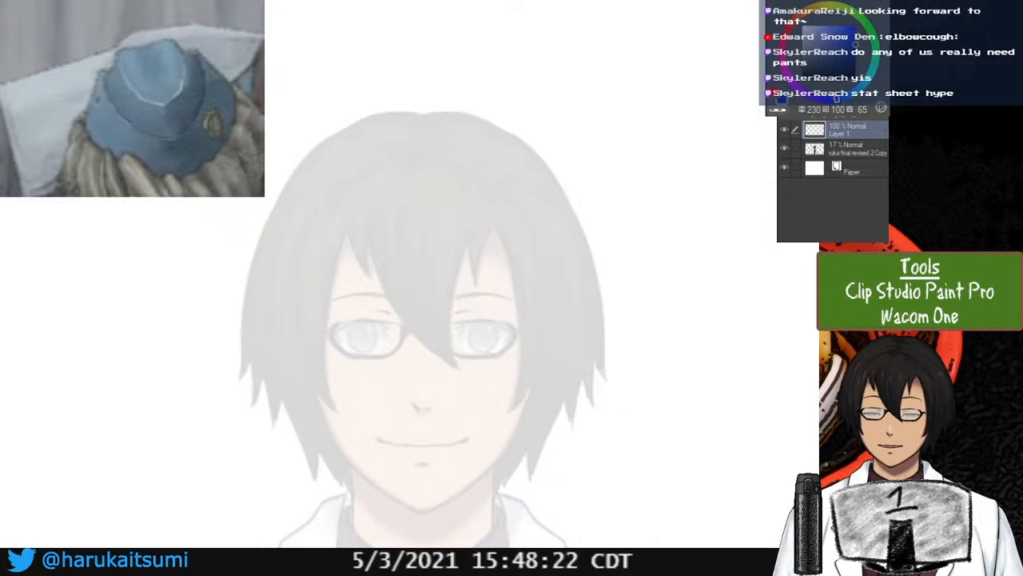
Darken the drawing colour to H 230, S 100, V 35, trying it with scribbles over the face and undoing them
click(853, 49)
click(854, 59)
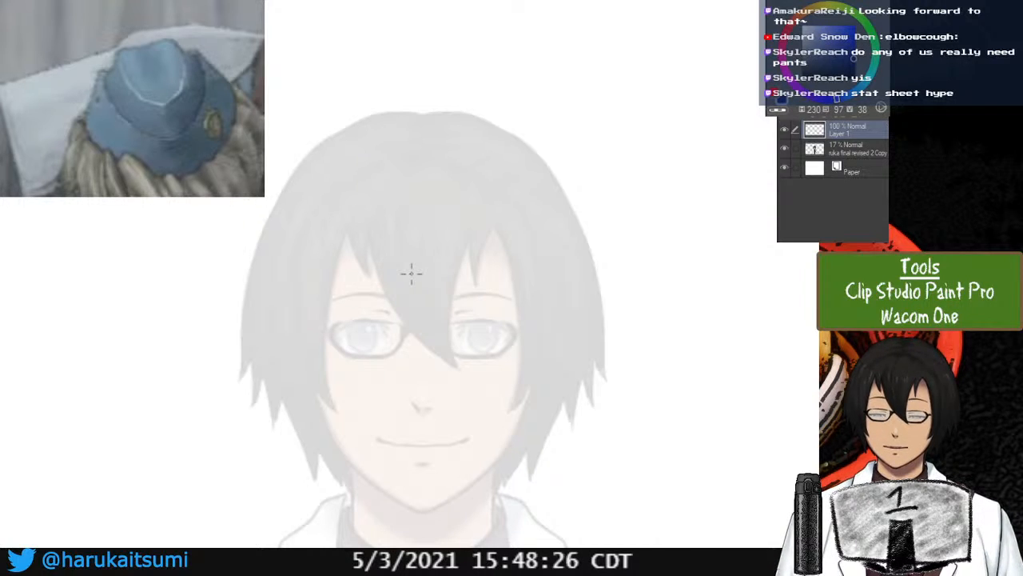
drag(403, 135, 350, 251)
mouse_move(377, 213)
mouse_down()
mouse_move(520, 322)
mouse_move(623, 325)
mouse_up()
key(ctrl+z)
click(855, 60)
mouse_move(354, 189)
mouse_down()
mouse_move(331, 216)
mouse_move(436, 378)
mouse_up()
key(ctrl+z)
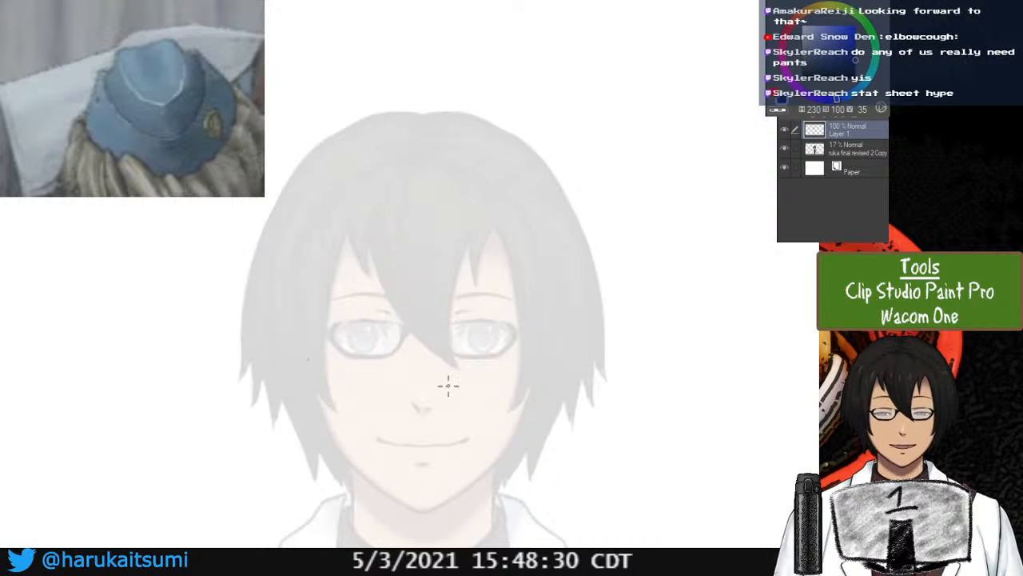
key(ctrl+minus)
mouse_move(445, 160)
mouse_down()
mouse_move(548, 290)
mouse_move(570, 376)
mouse_up()
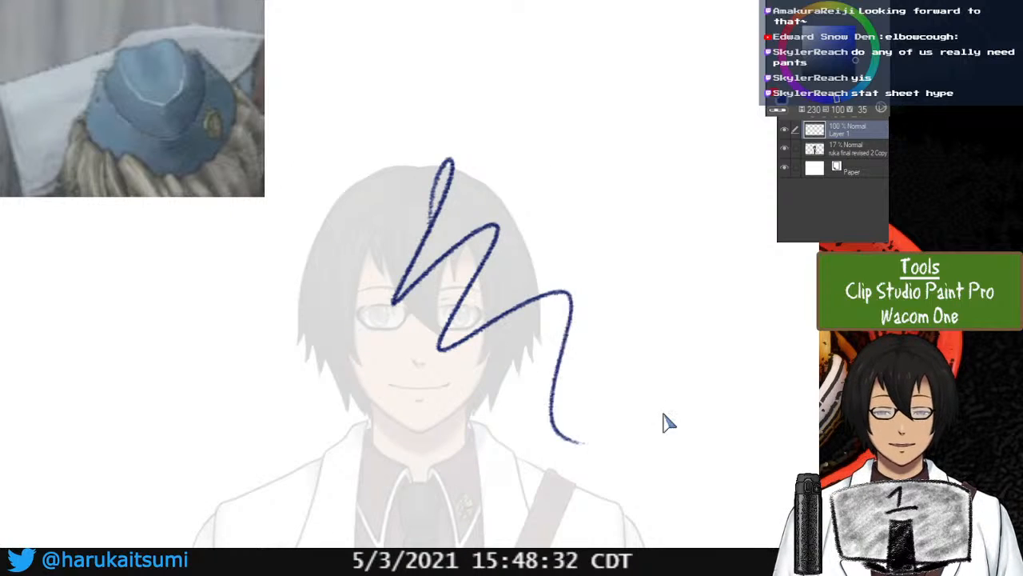
key(ctrl+z)
mouse_move(296, 224)
mouse_down()
mouse_move(498, 292)
mouse_move(604, 400)
mouse_up()
key(ctrl+z)
Try a curved hat-brim line across the hair above the forehead, and undo each attempt
key(ctrl+plus)
key(ctrl+plus)
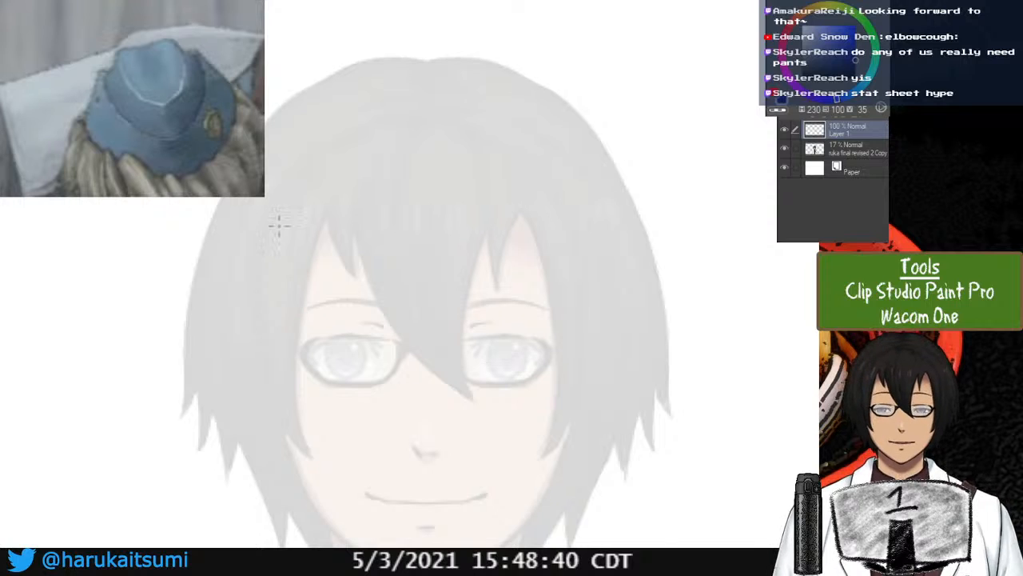
drag(255, 192, 425, 297)
key(ctrl+z)
scroll(425, 297, down, 1)
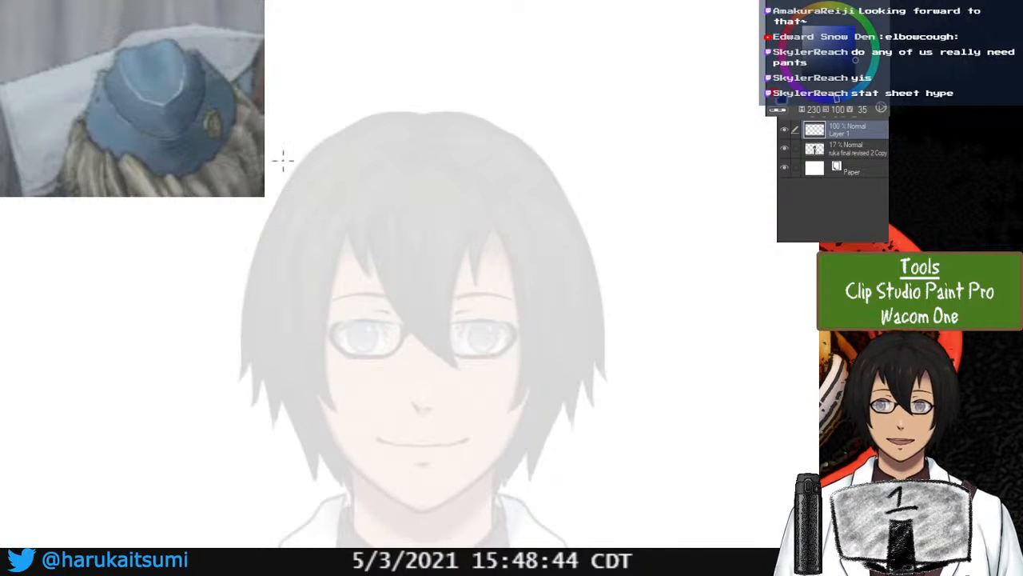
drag(280, 187, 411, 260)
key(ctrl+z)
mouse_move(288, 171)
mouse_down()
mouse_move(414, 254)
mouse_move(539, 157)
mouse_up()
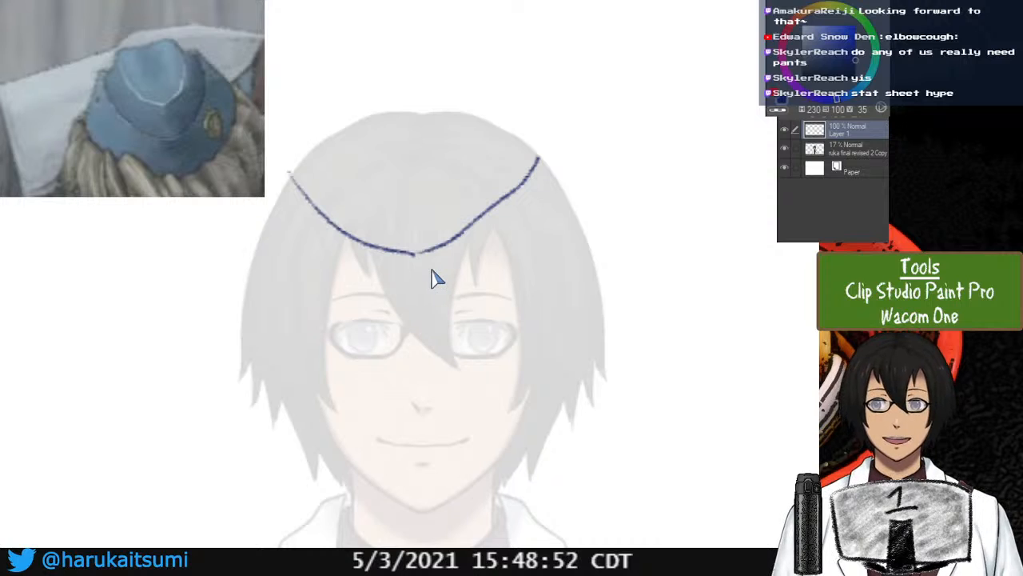
key(ctrl+z)
key(ctrl+z)
Draw a shallow V-shaped hat-brim line across the hair from one side of the head to the other, and shift it slightly down
mouse_move(280, 176)
mouse_down()
mouse_move(425, 258)
mouse_move(414, 254)
mouse_move(550, 149)
mouse_up()
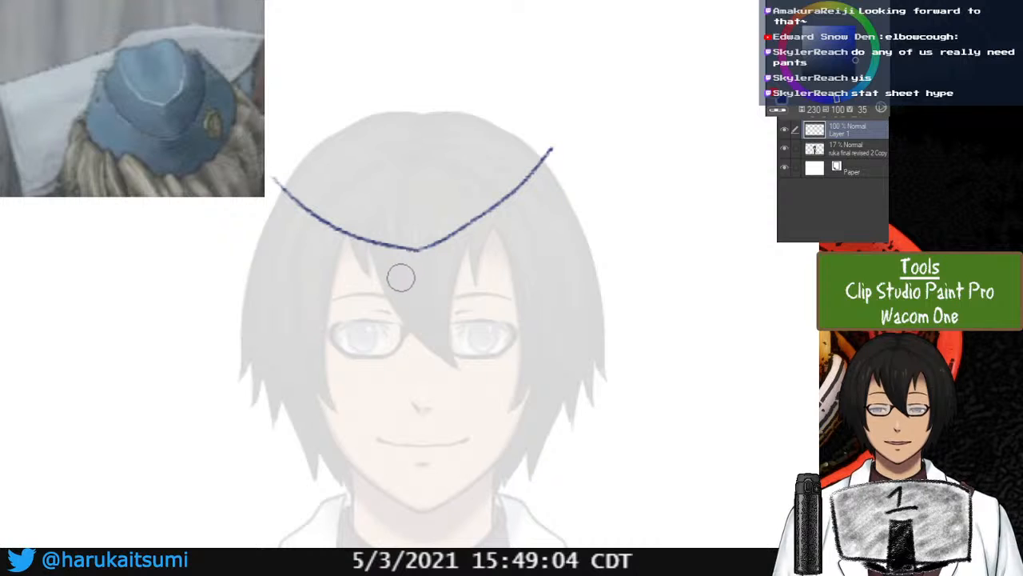
drag(461, 217, 468, 231)
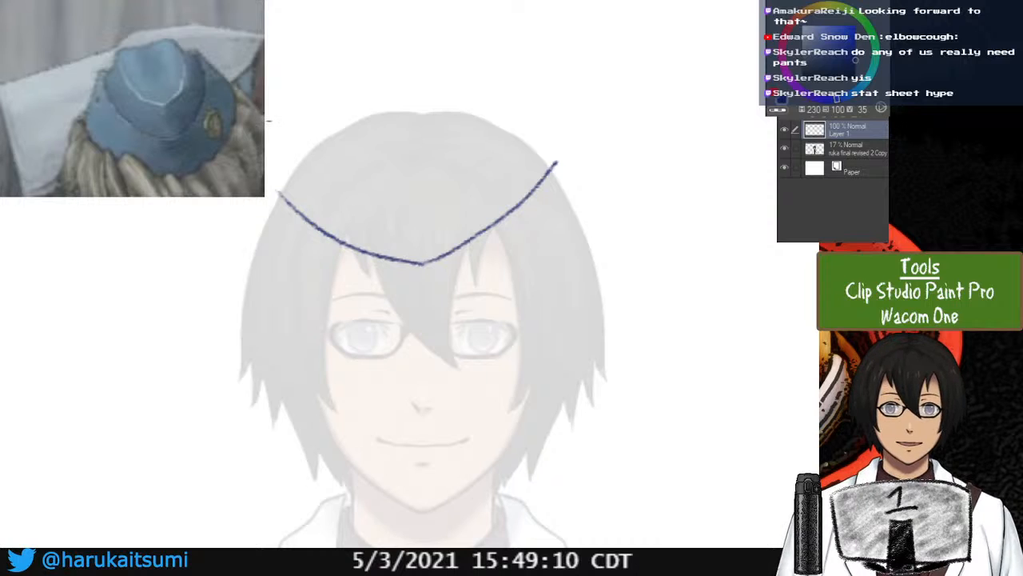
drag(279, 194, 294, 128)
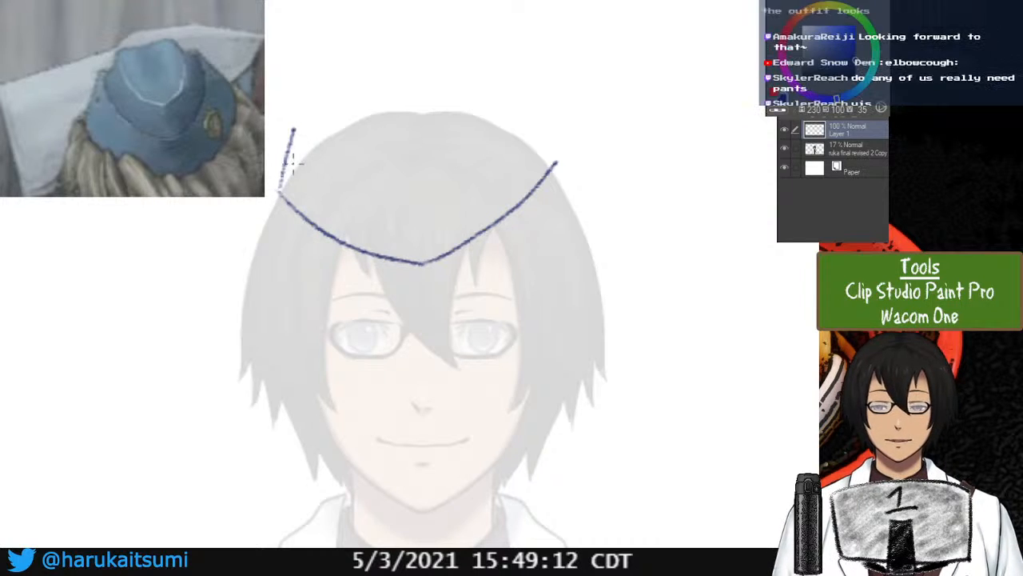
key(ctrl+z)
drag(279, 194, 290, 137)
key(ctrl+z)
drag(279, 194, 293, 123)
key(ctrl+z)
drag(279, 194, 292, 122)
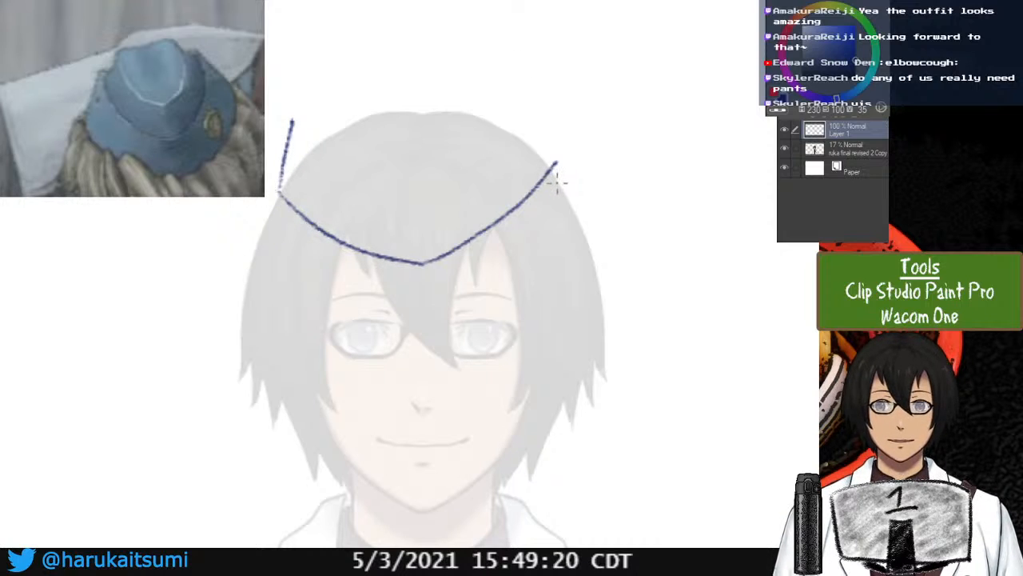
Undo the hat brim curve and its side stroke, leaving the sketch layer blank
key(ctrl)
key(ctrl+z)
key(ctrl+z)
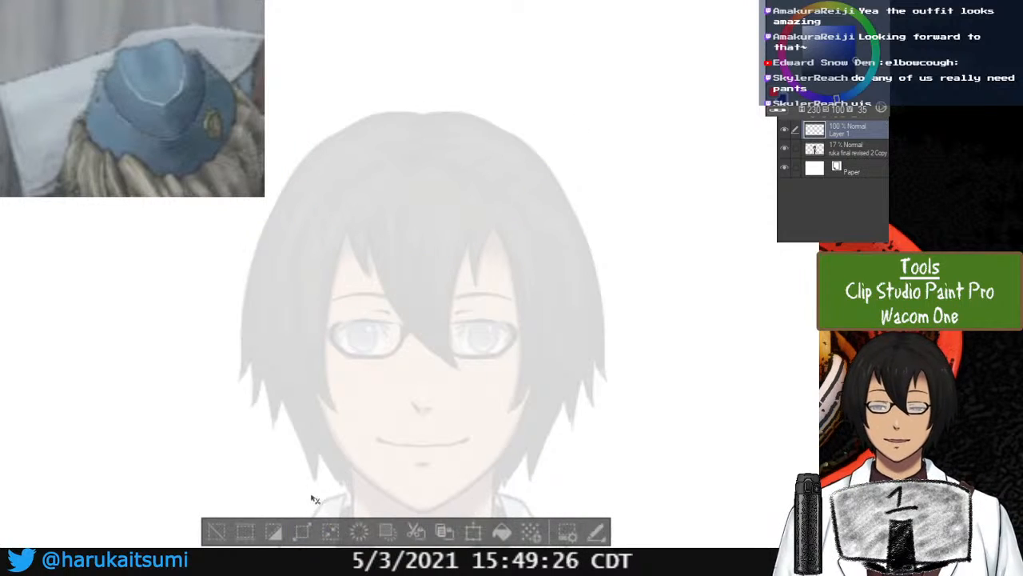
key(ctrl+z)
key(ctrl+z)
key(ctrl+z)
key(ctrl+z)
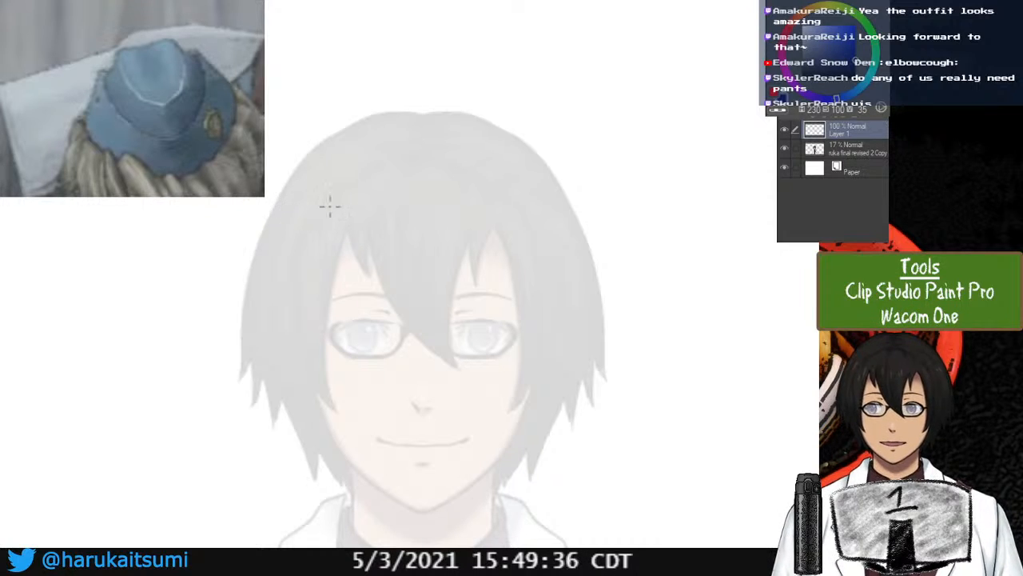
Sketch a rounded V-shaped front brim line dipping across the bangs from one side of the head to the other
drag(276, 192, 407, 249)
key(ctrl+z)
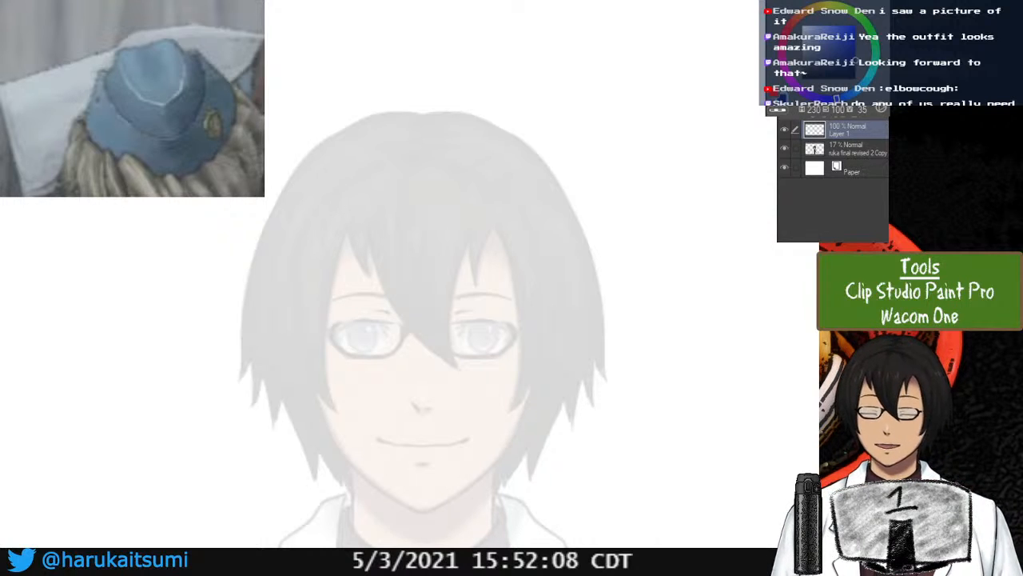
drag(279, 177, 363, 268)
key(ctrl+z)
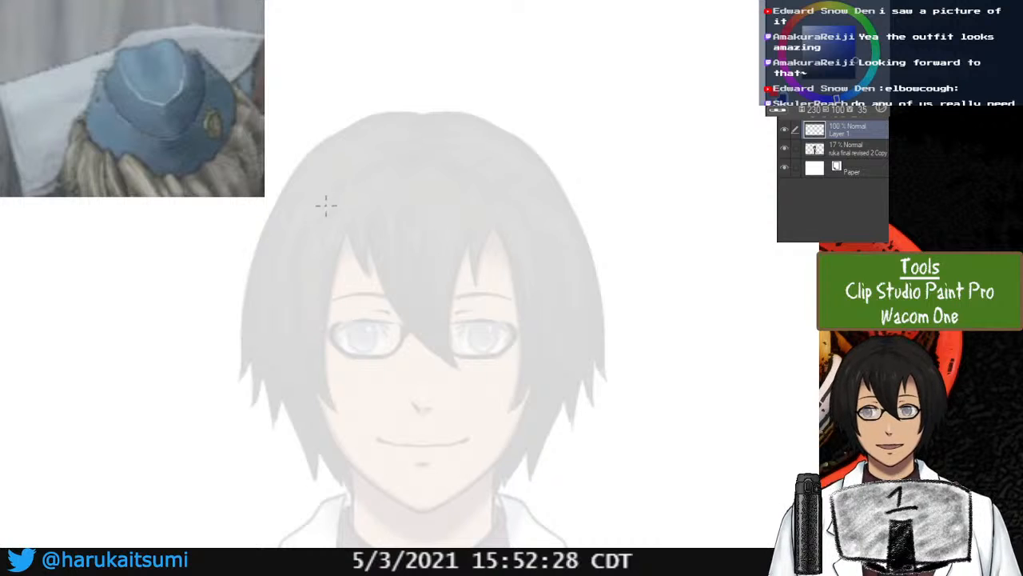
drag(296, 162, 404, 236)
key(ctrl+z)
mouse_move(296, 162)
mouse_down()
mouse_move(337, 210)
mouse_move(413, 234)
mouse_move(418, 253)
mouse_move(543, 149)
mouse_up()
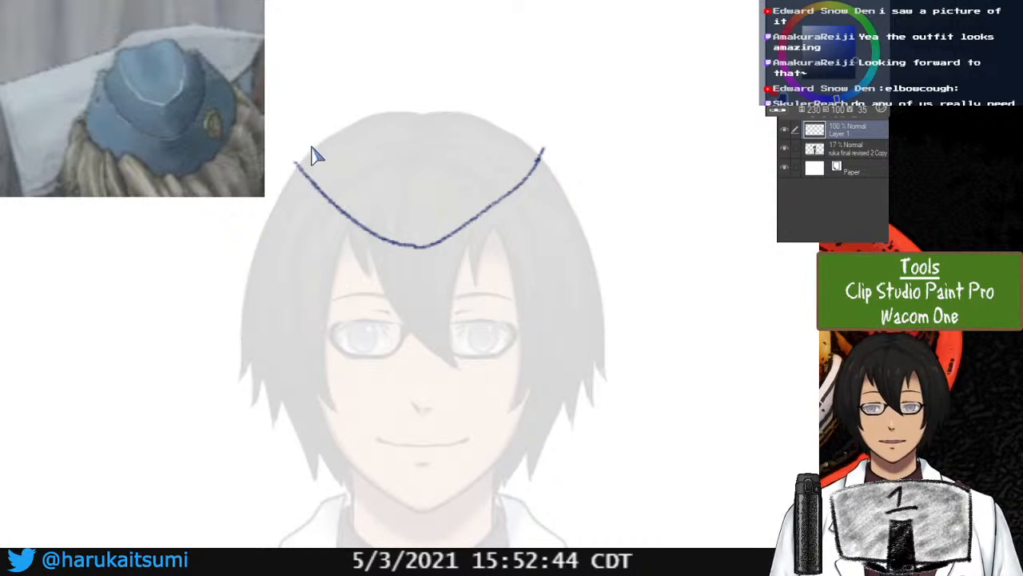
Sketch short upward strokes slanting slightly inward from both ends of the front brim curve
drag(294, 160, 314, 108)
drag(542, 152, 534, 104)
key(ctrl+minus)
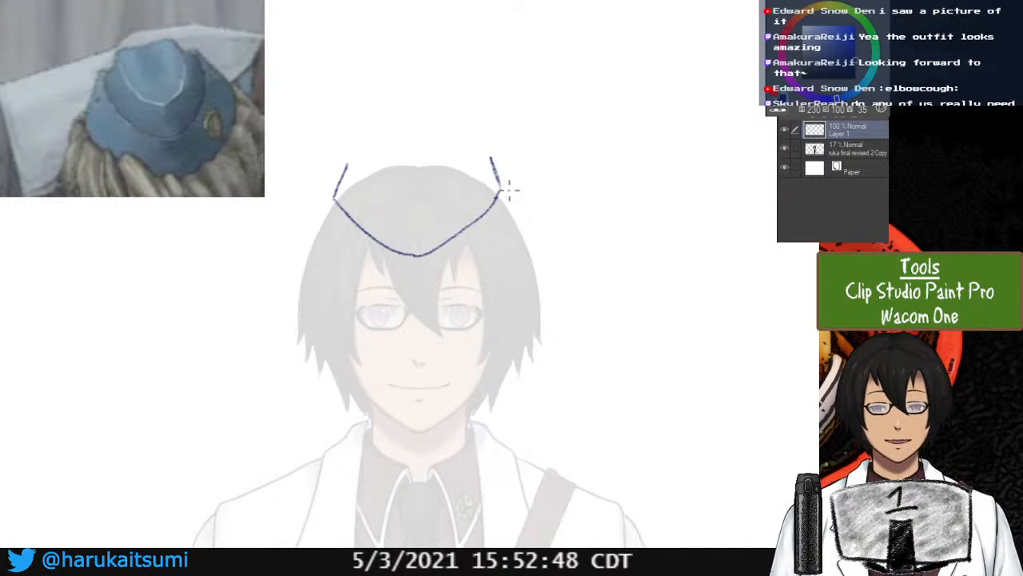
key(ctrl+plus)
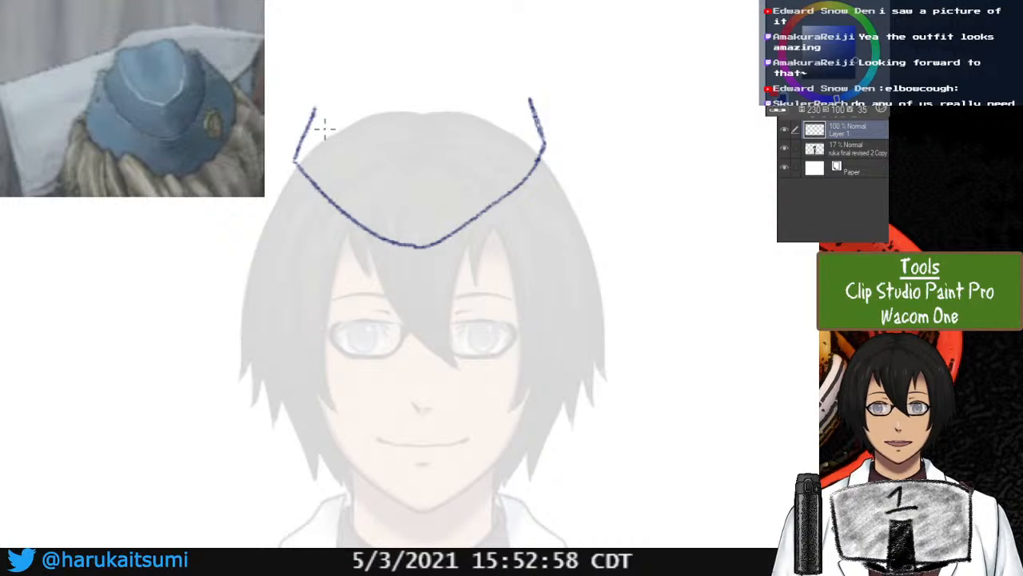
Sketch the two slanted sides of the hat crown above the head, narrowing toward the top
drag(326, 121, 353, 65)
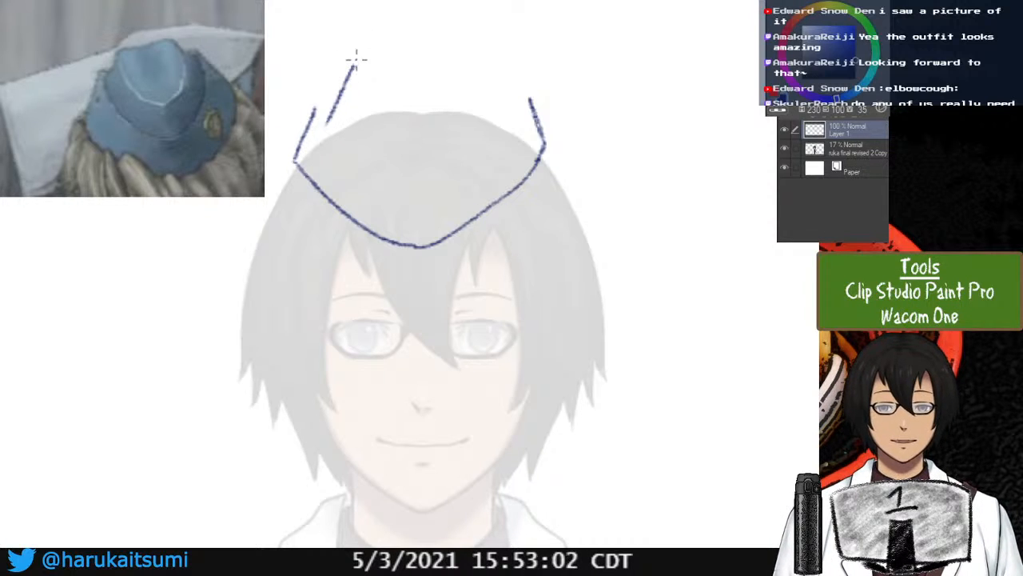
key(ctrl+z)
drag(325, 120, 352, 71)
key(ctrl+z)
drag(328, 113, 356, 60)
key(ctrl+z)
drag(327, 116, 347, 65)
drag(512, 109, 490, 56)
key(ctrl+z)
mouse_move(511, 109)
mouse_down()
mouse_move(492, 54)
mouse_move(511, 113)
mouse_up()
key(ctrl+z)
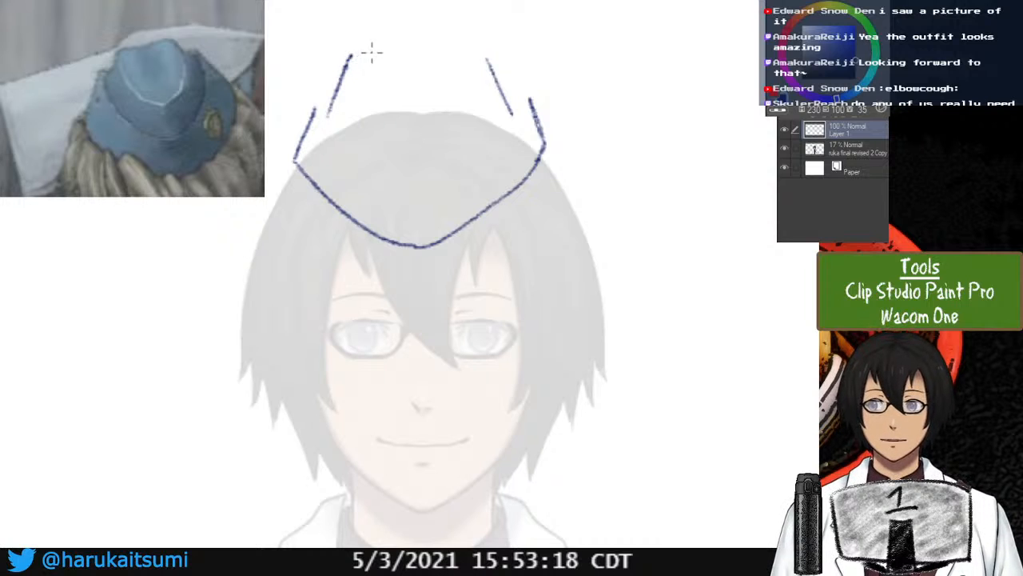
Sketch the crown's top edge between its two sides, with rounded corners and a shallow dip in the middle
mouse_move(349, 58)
mouse_down()
mouse_move(384, 50)
mouse_move(442, 67)
mouse_up()
key(ctrl+z)
drag(350, 53, 426, 58)
key(ctrl+z)
drag(350, 55, 445, 48)
key(ctrl+z)
drag(352, 55, 426, 48)
key(ctrl+z)
mouse_move(349, 55)
mouse_down()
mouse_move(406, 54)
mouse_move(466, 34)
mouse_up()
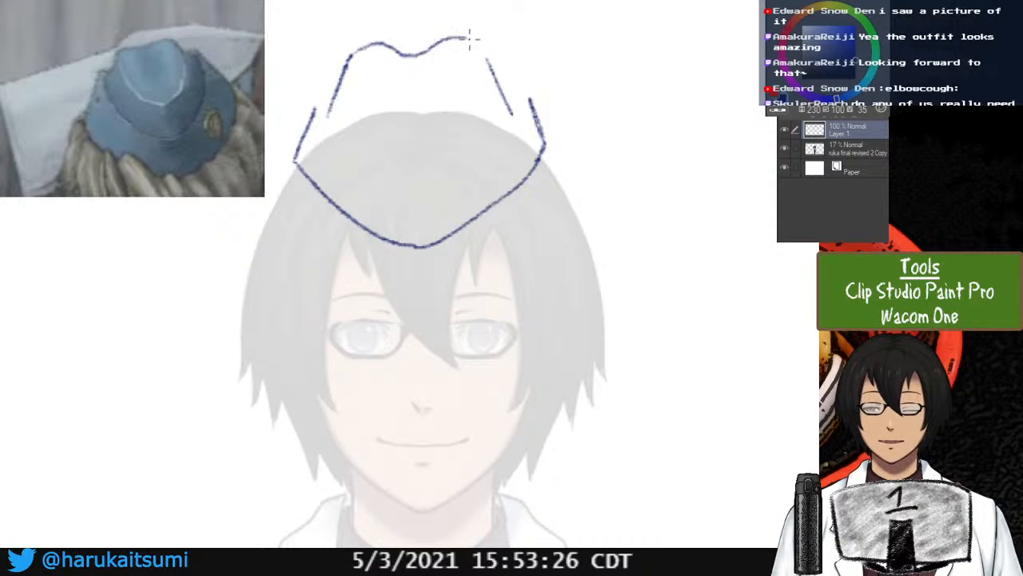
key(ctrl+z)
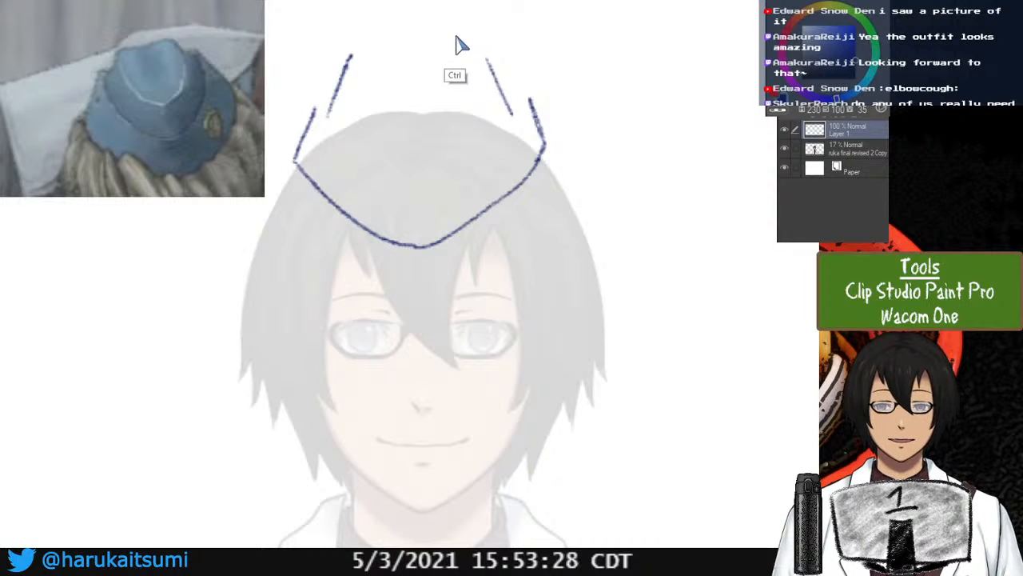
mouse_move(352, 53)
mouse_down()
mouse_move(402, 69)
mouse_move(426, 54)
mouse_up()
key(ctrl+z)
mouse_move(352, 50)
mouse_down()
mouse_move(479, 44)
mouse_move(496, 71)
mouse_up()
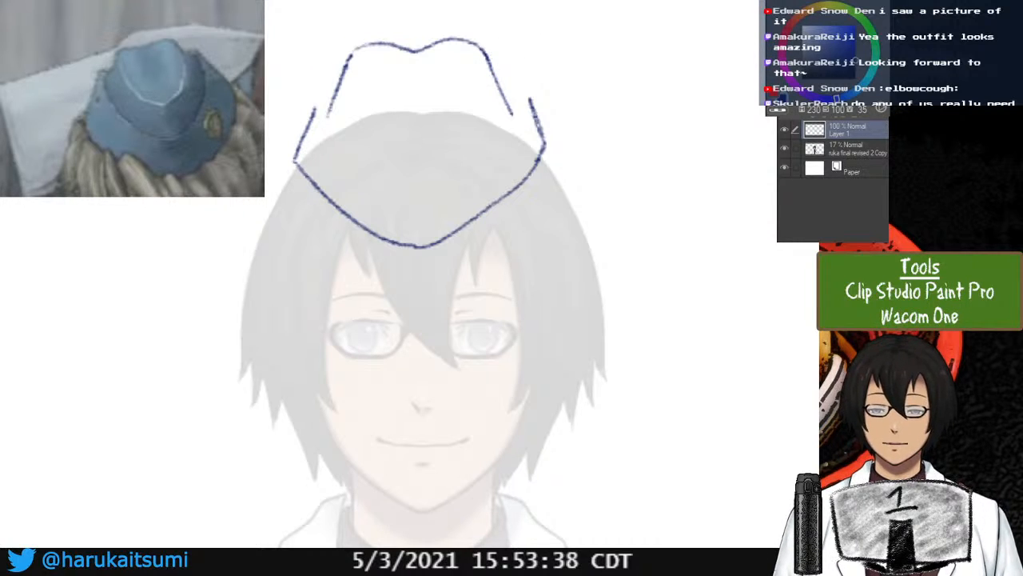
mouse_move(350, 51)
mouse_down()
mouse_move(418, 44)
mouse_move(402, 40)
mouse_move(426, 54)
mouse_move(443, 36)
mouse_move(479, 53)
mouse_up()
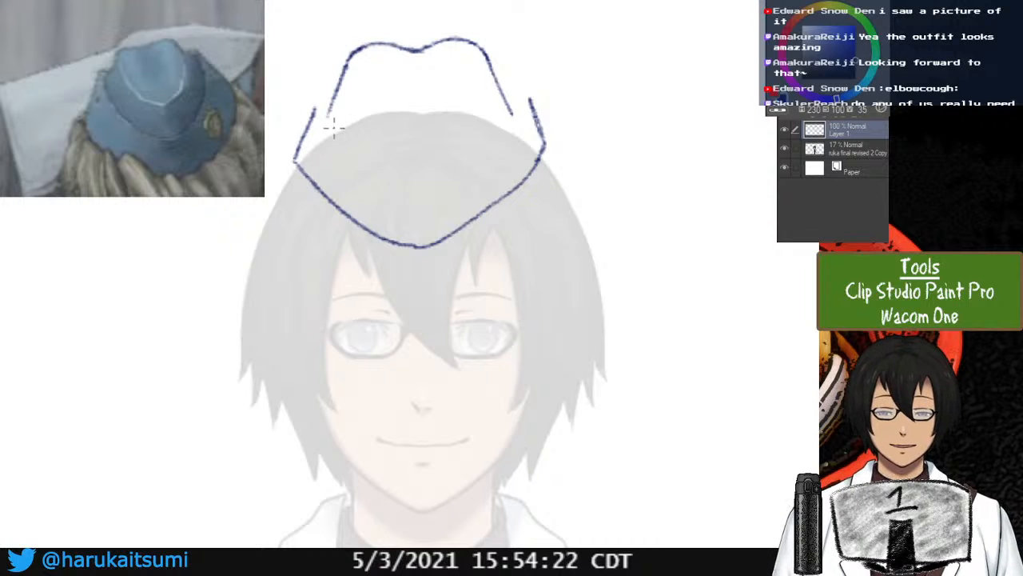
Sketch the line where the crown meets the brim, curving down between the upper ends of the brim's side strokes
drag(315, 109, 401, 158)
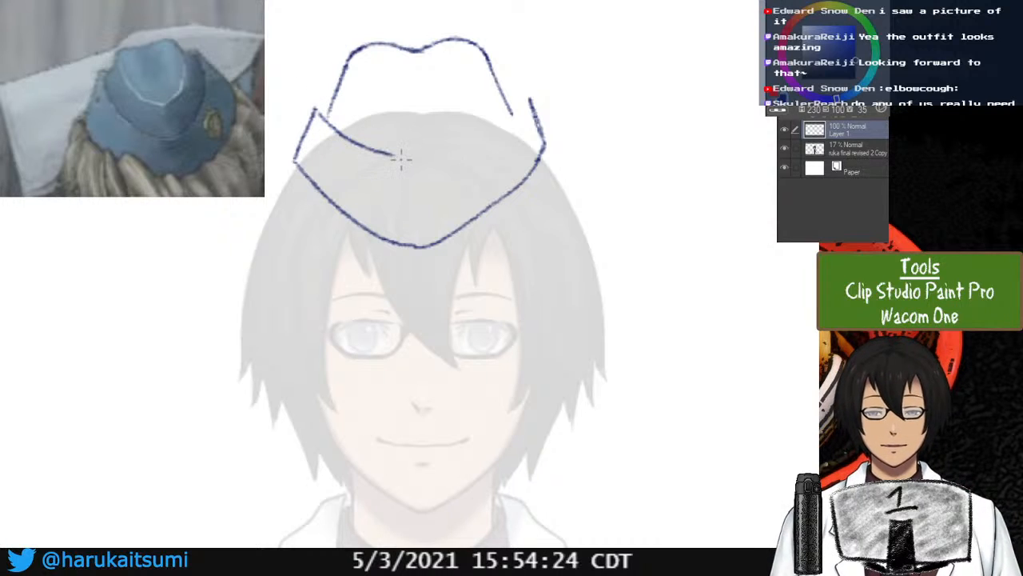
key(ctrl+z)
drag(314, 110, 450, 167)
key(ctrl+z)
mouse_move(315, 109)
mouse_down()
mouse_move(373, 166)
mouse_move(377, 153)
mouse_up()
key(ctrl+z)
mouse_move(314, 110)
mouse_down()
mouse_move(426, 165)
mouse_move(517, 122)
mouse_move(530, 101)
mouse_up()
key(ctrl+z)
drag(425, 165, 530, 101)
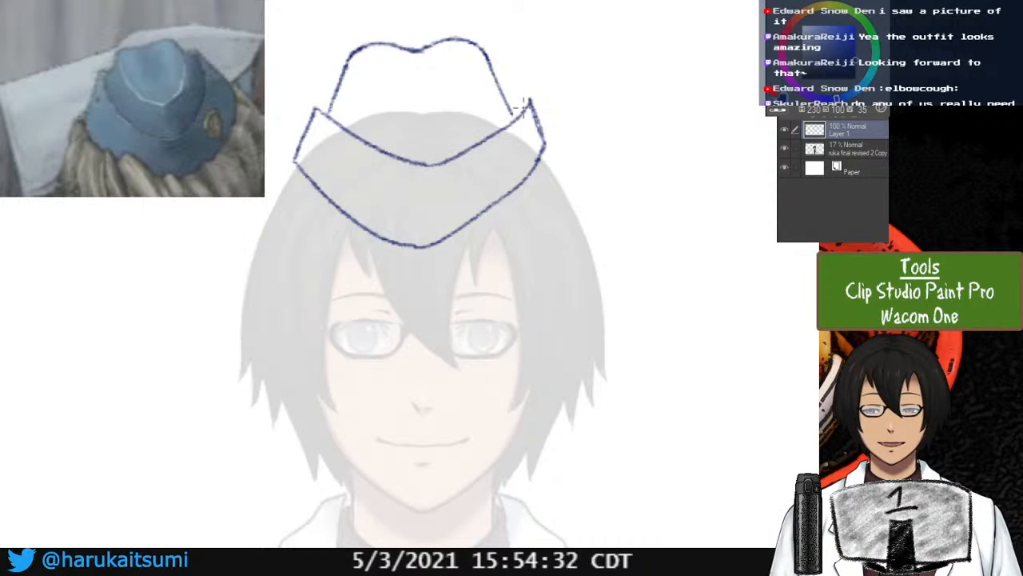
key(ctrl+z)
drag(425, 164, 529, 101)
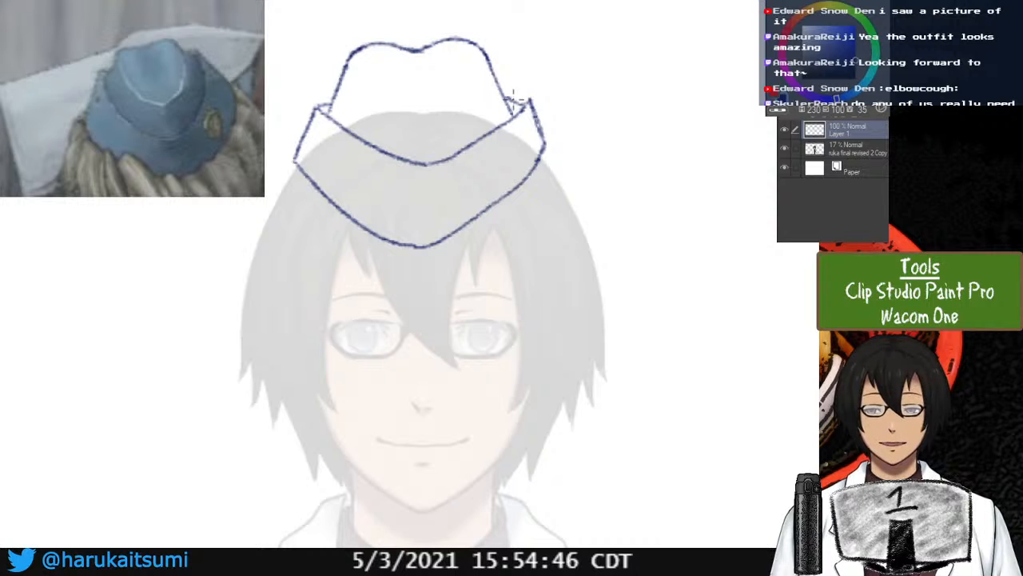
Redraw the brim's right side edge slightly further inward and erase the old outer stroke
drag(528, 128, 540, 158)
drag(539, 133, 538, 152)
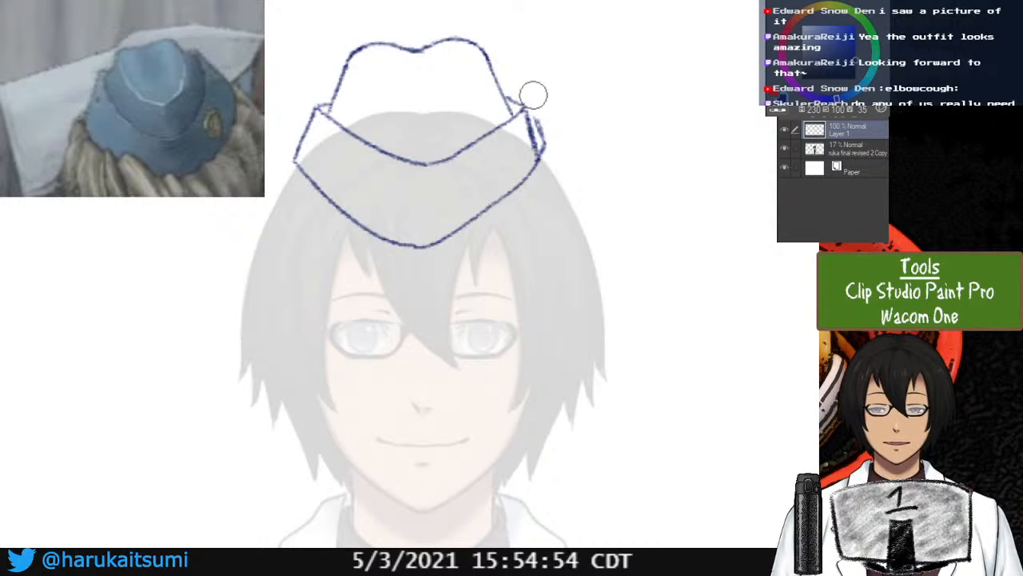
drag(548, 115, 550, 144)
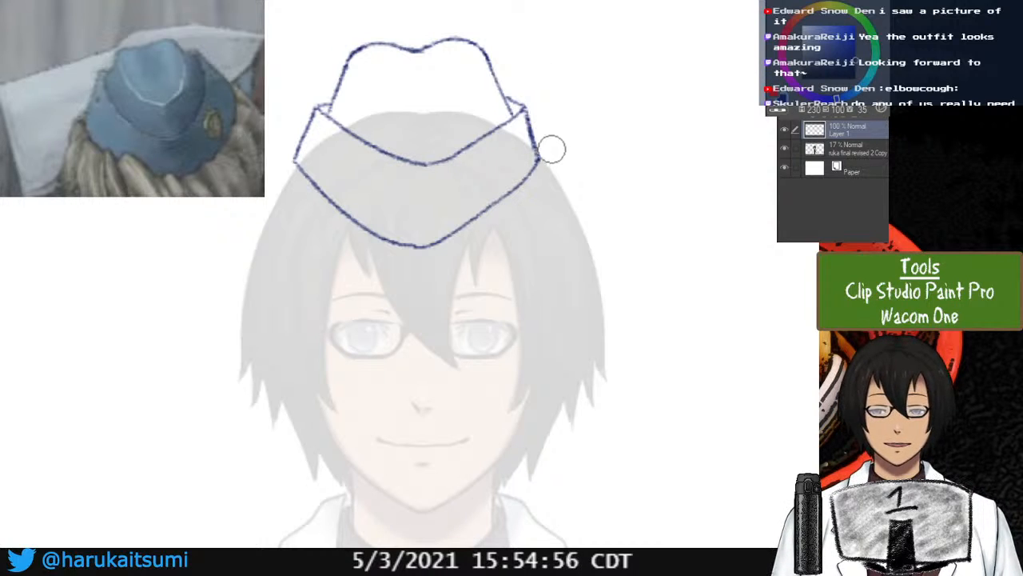
Scale the hat sketch up slightly, widening it toward the right side of the head
key(ctrl+t)
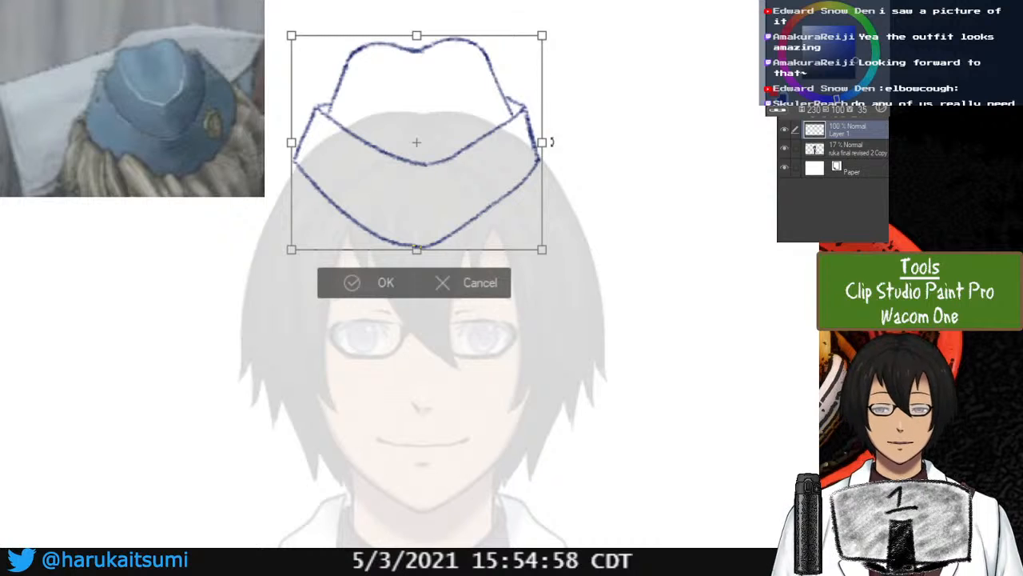
drag(542, 142, 553, 141)
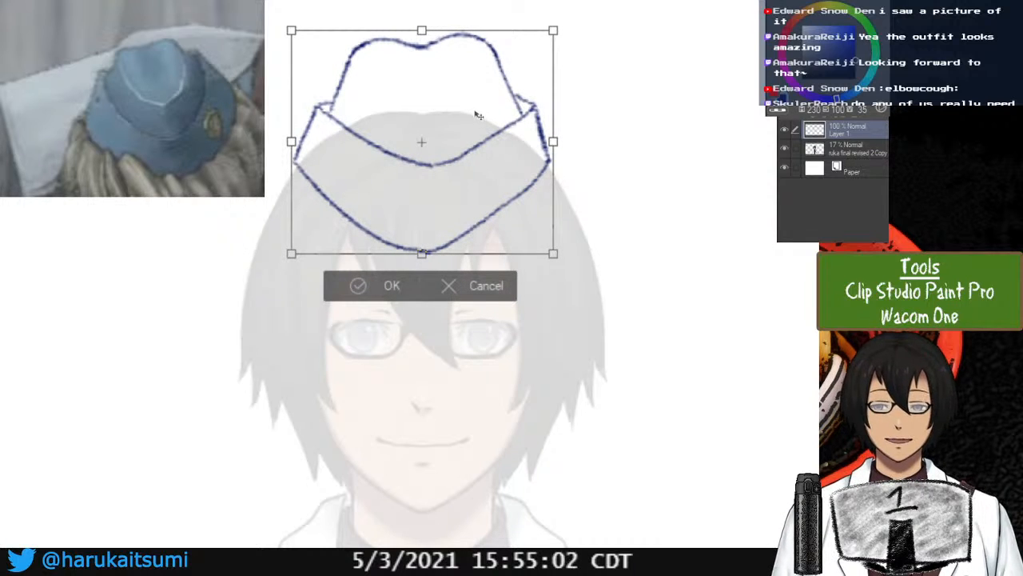
click(395, 284)
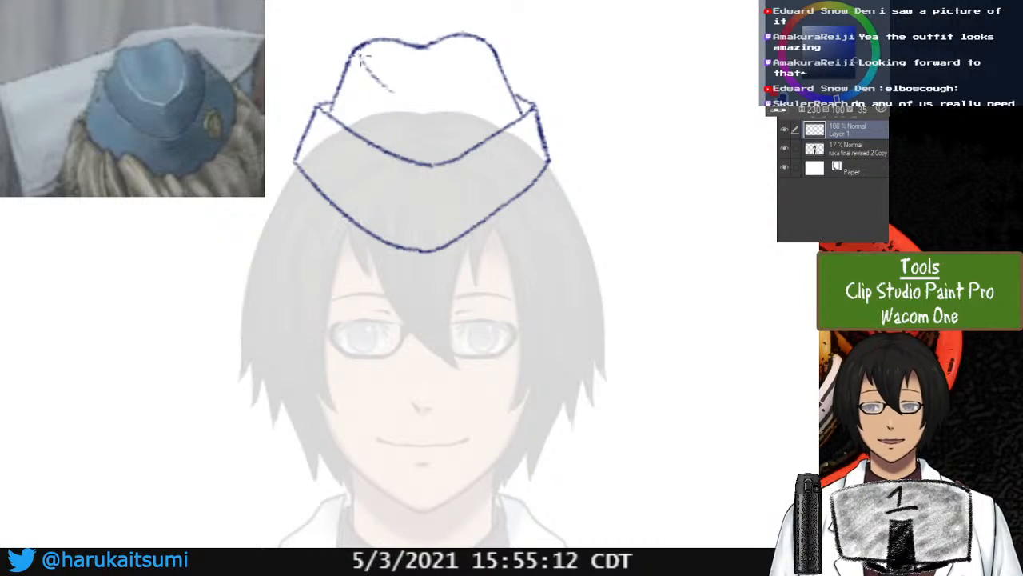
Sketch a V-shaped crease on the crown's front, dipping from both upper corners to a low point in the center
drag(355, 57, 412, 101)
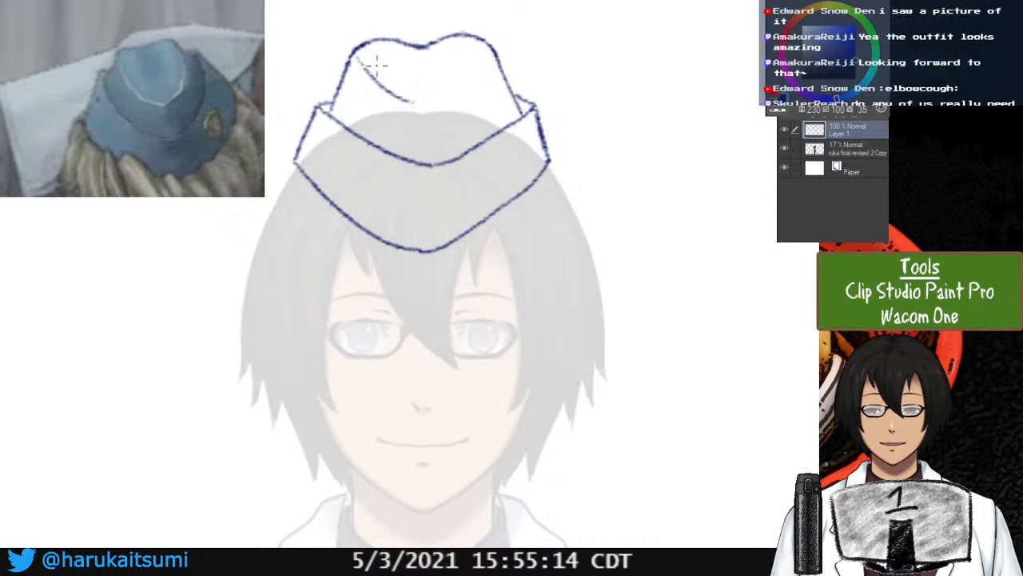
drag(357, 54, 371, 73)
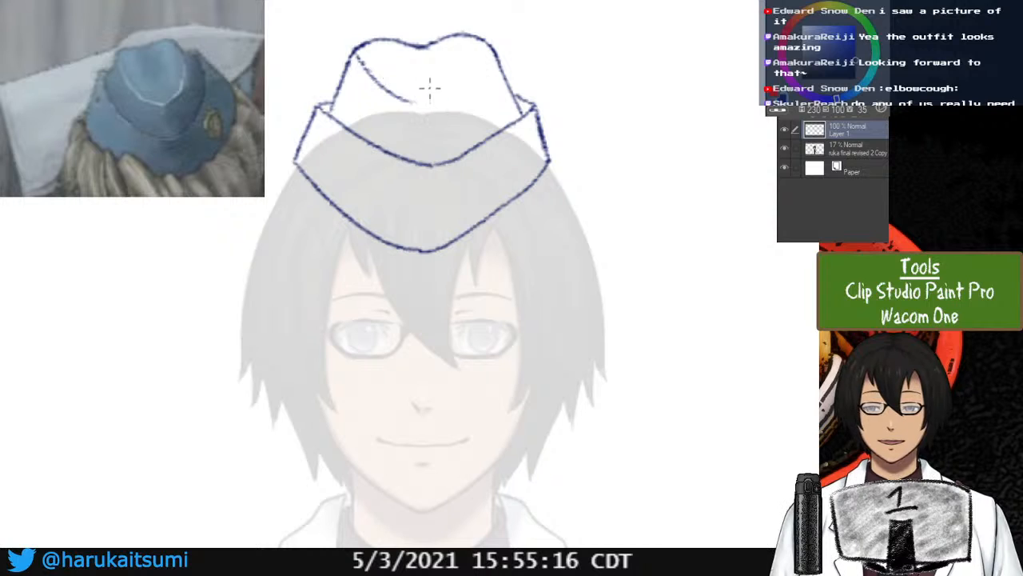
key(ctrl+z)
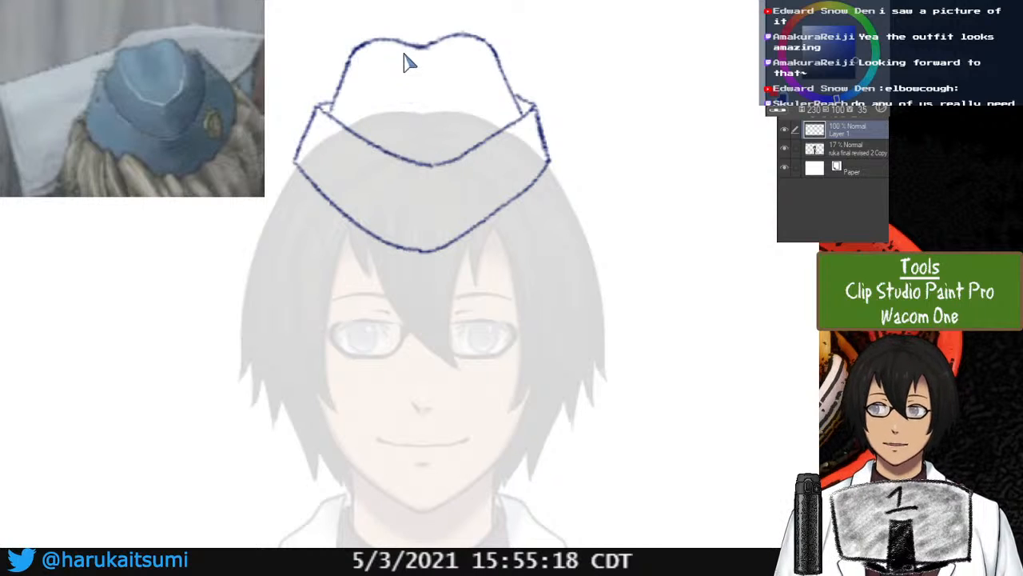
drag(355, 56, 412, 104)
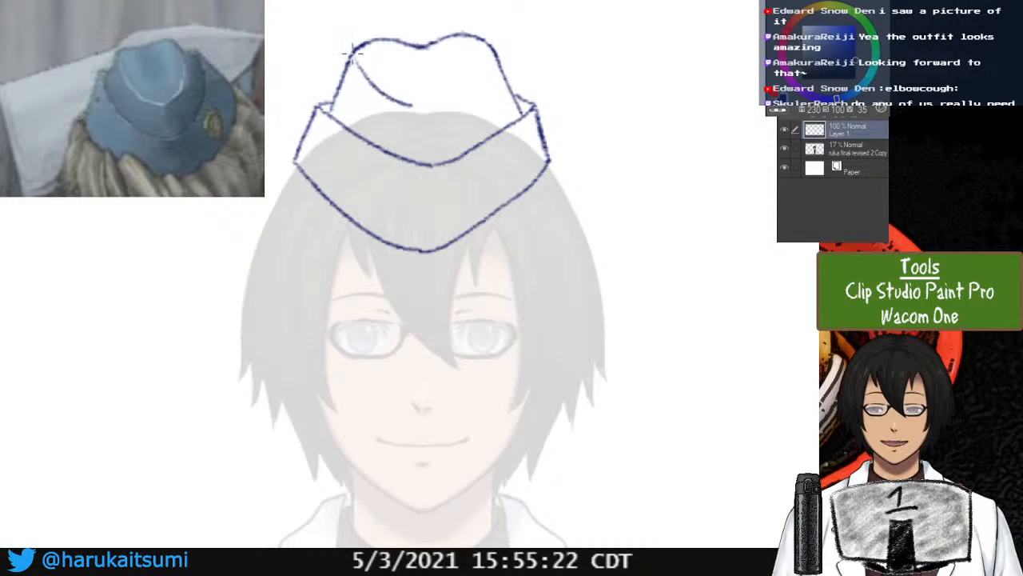
key(ctrl+z)
mouse_move(355, 58)
mouse_down()
mouse_move(380, 90)
mouse_move(419, 110)
mouse_up()
key(ctrl+z)
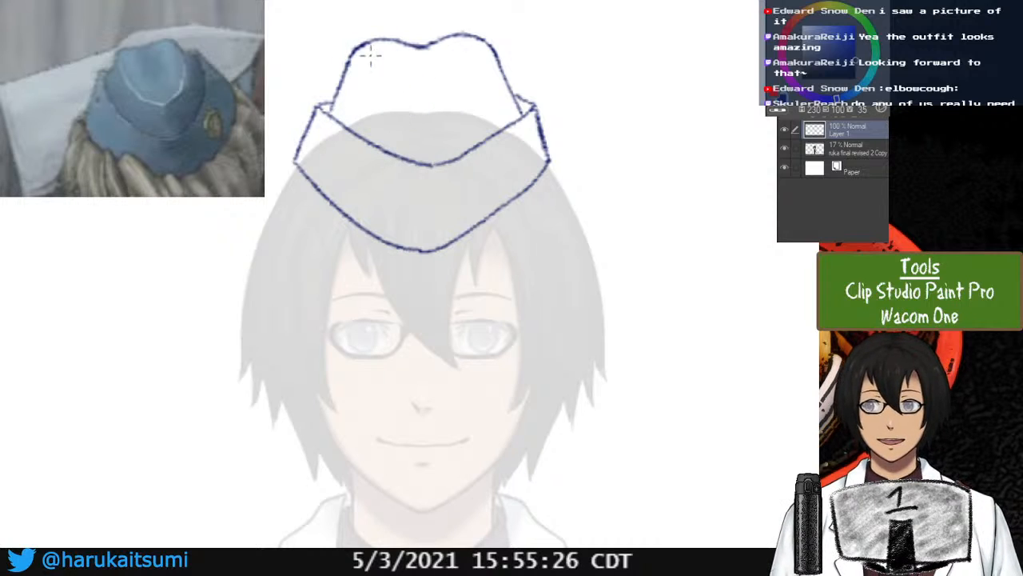
drag(355, 50, 421, 111)
key(ctrl+z)
drag(356, 50, 421, 101)
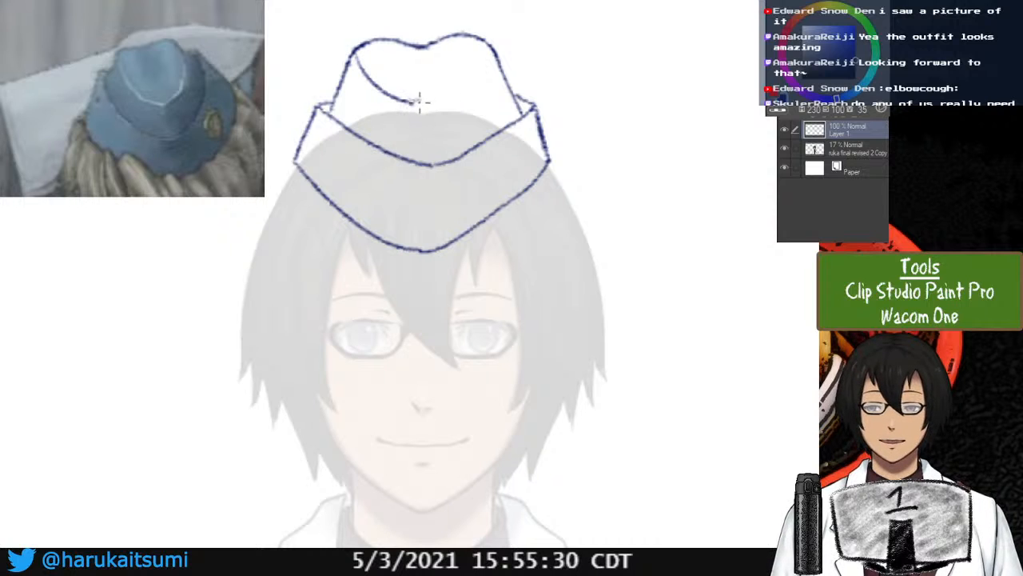
key(ctrl+z)
drag(356, 55, 420, 102)
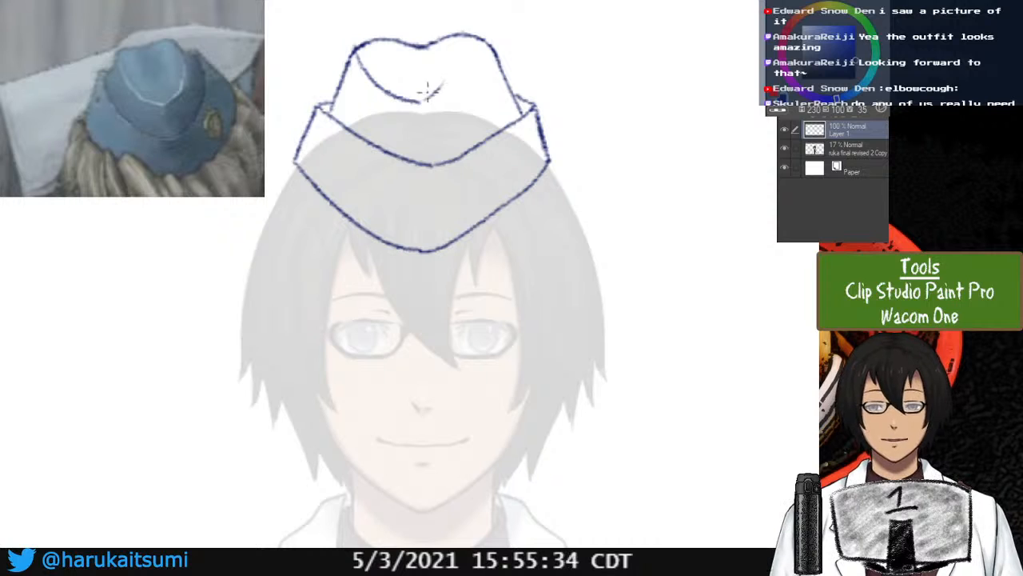
mouse_move(423, 102)
mouse_down()
mouse_move(480, 55)
mouse_move(470, 75)
mouse_move(489, 53)
mouse_up()
key(ctrl+z)
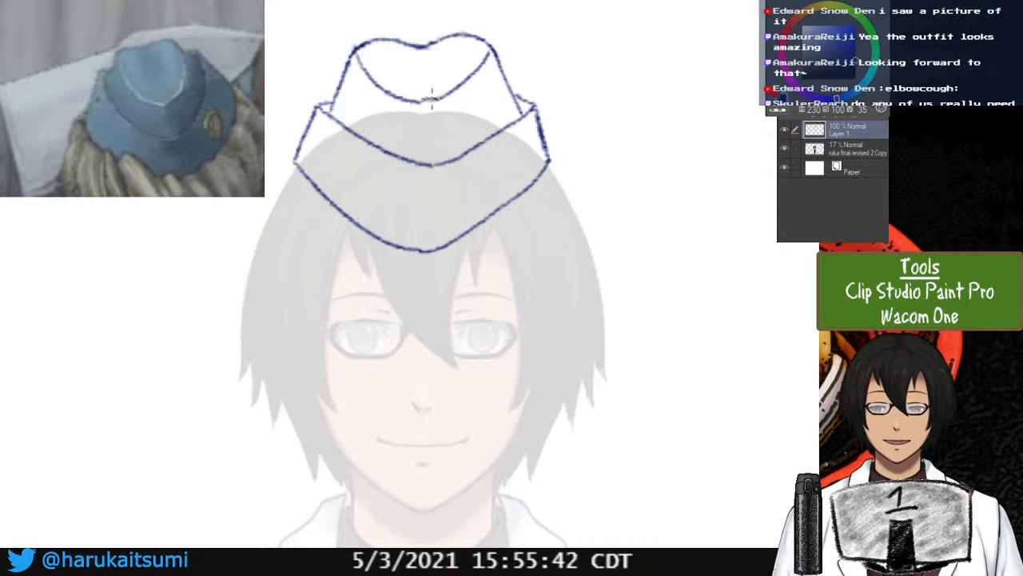
Enlarge the hat sketch slightly toward its lower left so the brim sits a little wider and lower
key(e)
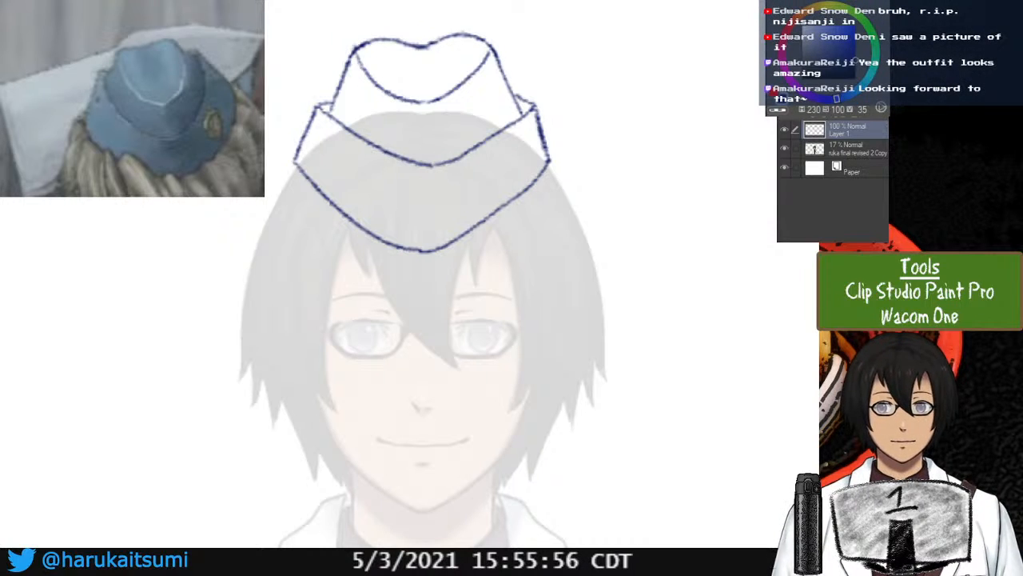
key(ctrl+t)
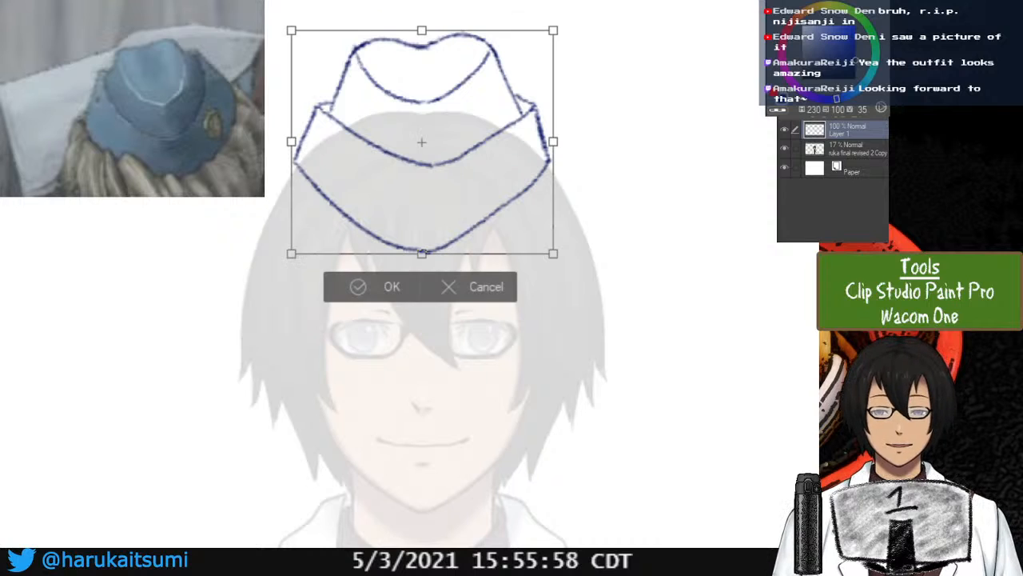
drag(290, 254, 286, 259)
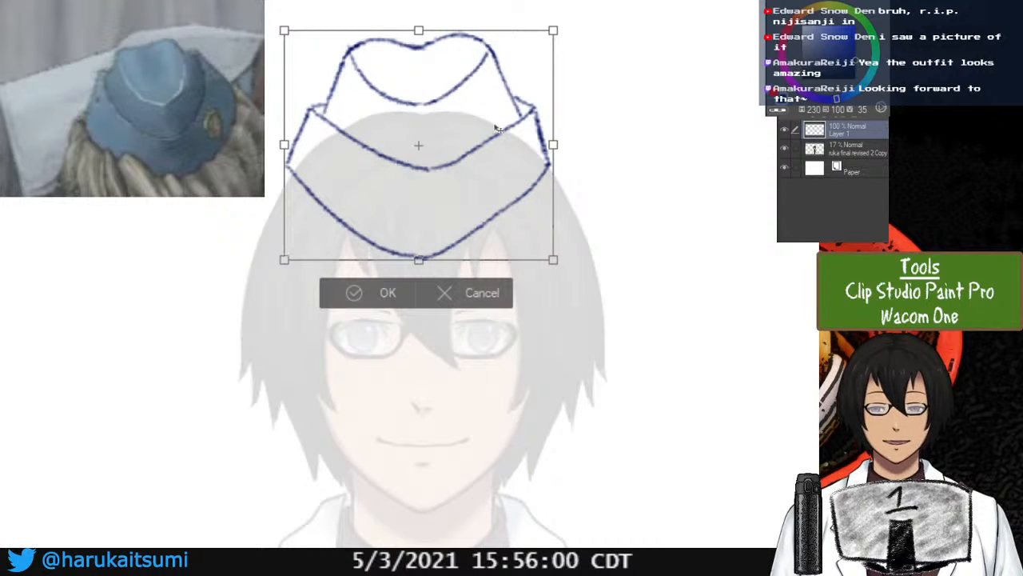
click(382, 293)
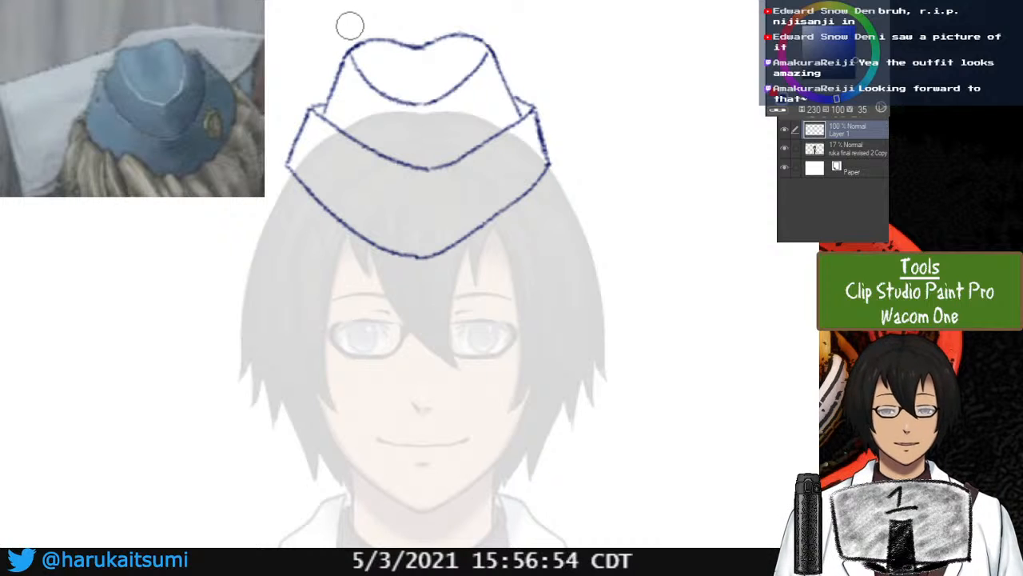
Add a new layer beneath the hat sketch and try a dark blue brush stroke across the brim
key(ctrl+shift+n)
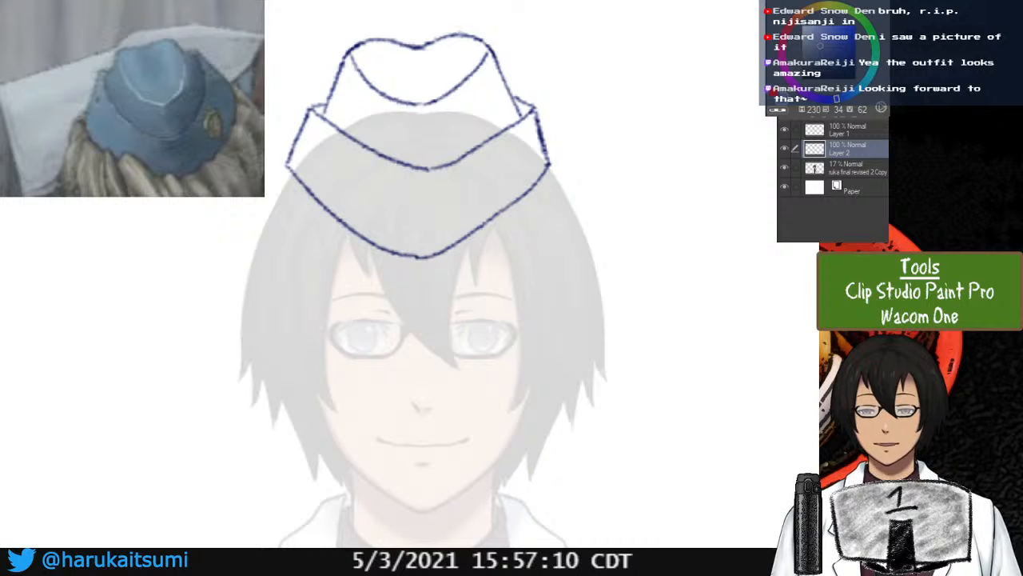
mouse_move(337, 128)
mouse_down()
mouse_move(373, 215)
mouse_move(343, 139)
mouse_move(360, 180)
mouse_up()
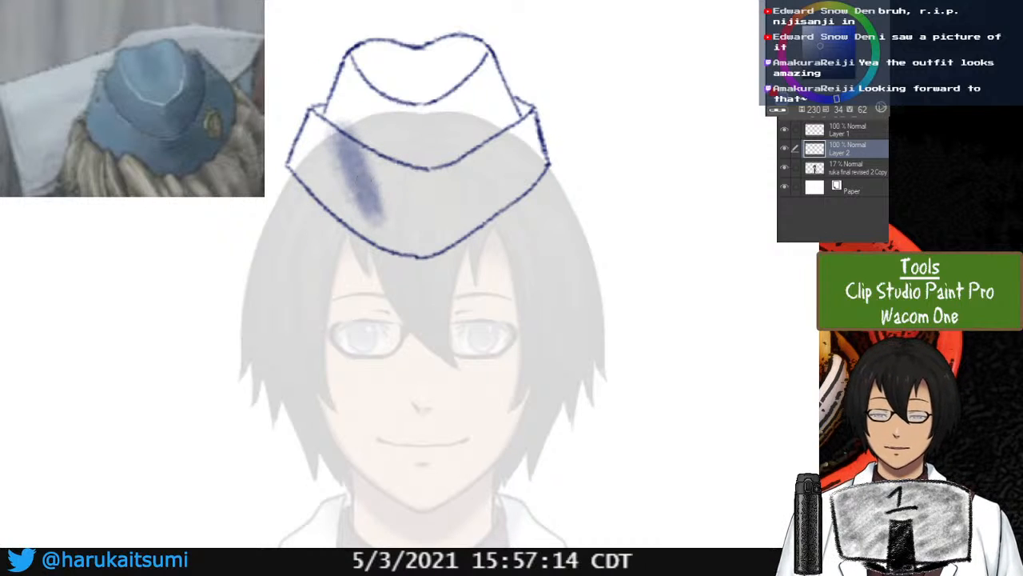
key(ctrl+z)
Try soft grey-blue shading on the left part of the brim with the character layer hidden, and undo the shading
mouse_move(335, 112)
mouse_down()
mouse_move(386, 225)
mouse_move(347, 194)
mouse_up()
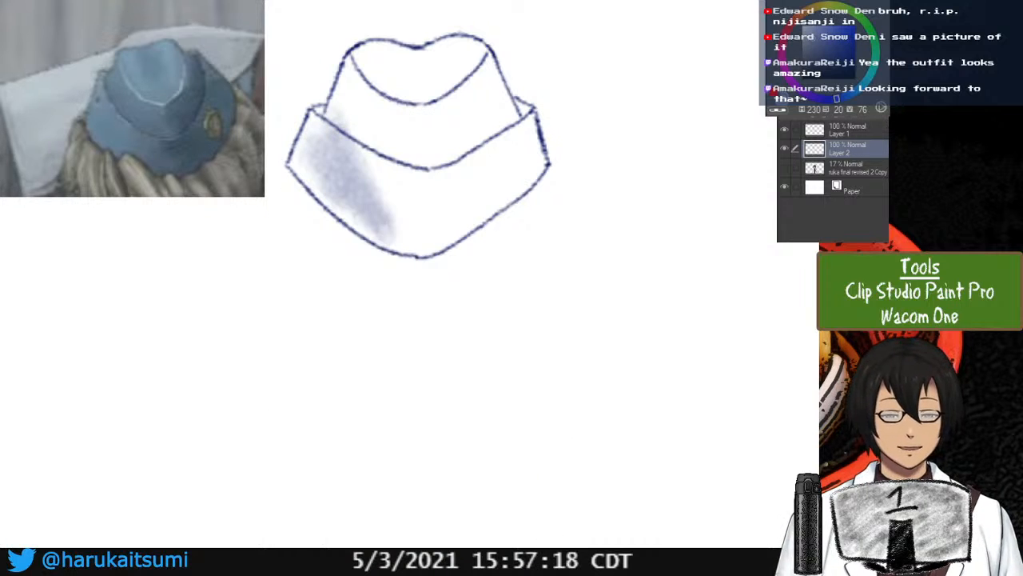
drag(329, 129, 326, 115)
mouse_move(312, 141)
mouse_down()
mouse_move(319, 192)
mouse_move(411, 237)
mouse_up()
key(ctrl+z)
key(ctrl+z)
key(ctrl+z)
key(ctrl+z)
key(ctrl+z)
key(ctrl+z)
key(ctrl+z)
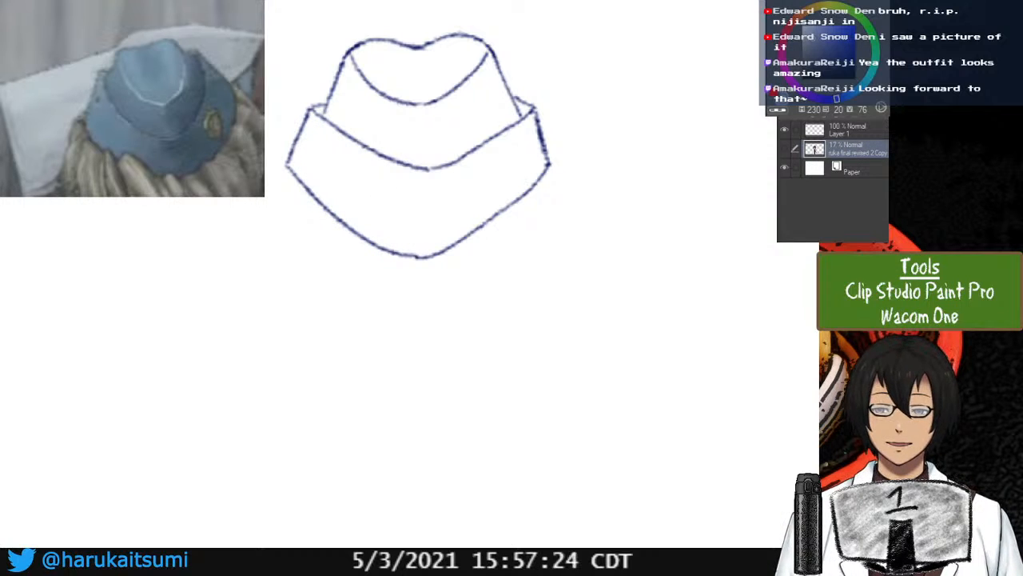
key(ctrl+y)
key(ctrl+y)
key(ctrl+y)
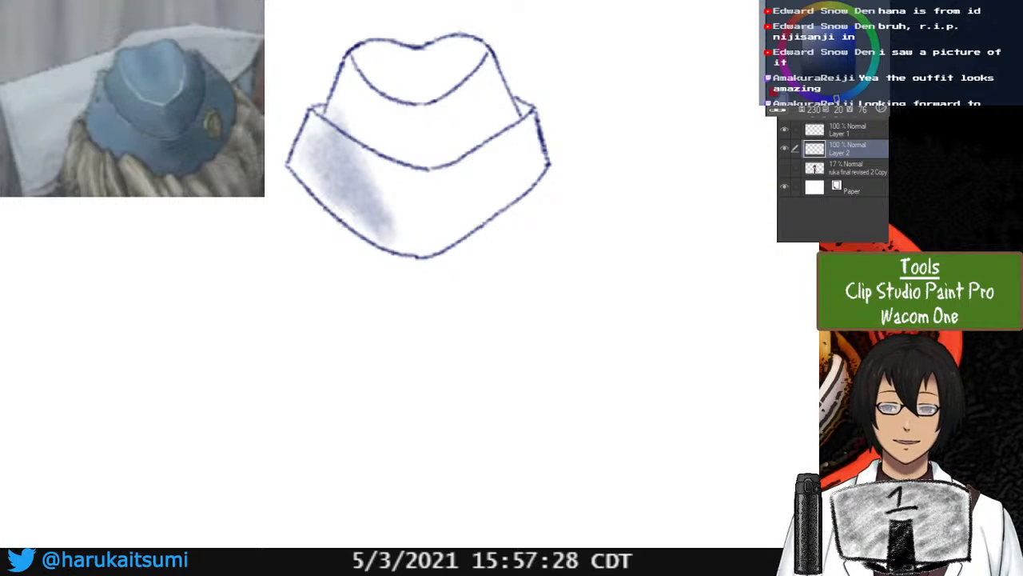
key(ctrl+z)
Save the drawing as valkyria_hat in CLIP STUDIO FORMAT in the 2021 Drawings folder
key(ctrl+s)
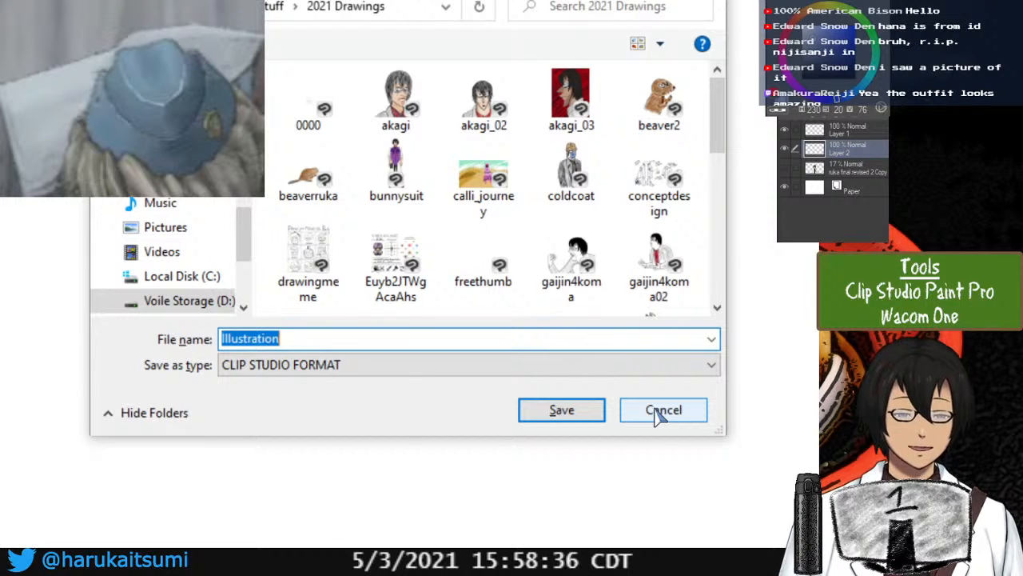
text(gallian)
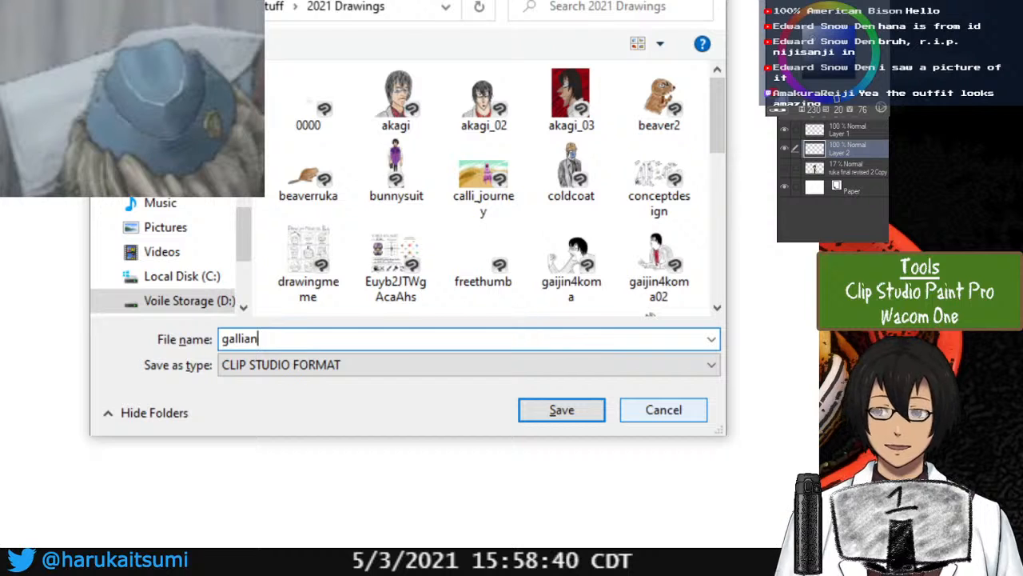
key(BackSpace)
key(BackSpace)
key(BackSpace)
key(BackSpace)
key(BackSpace)
key(BackSpace)
key(BackSpace)
text(valkyria_hat)
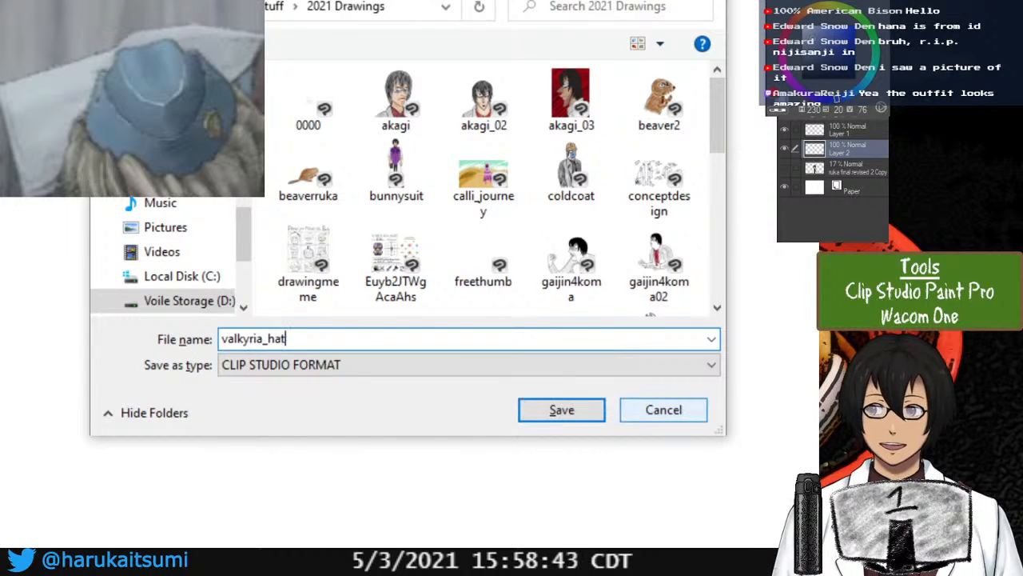
key(Return)
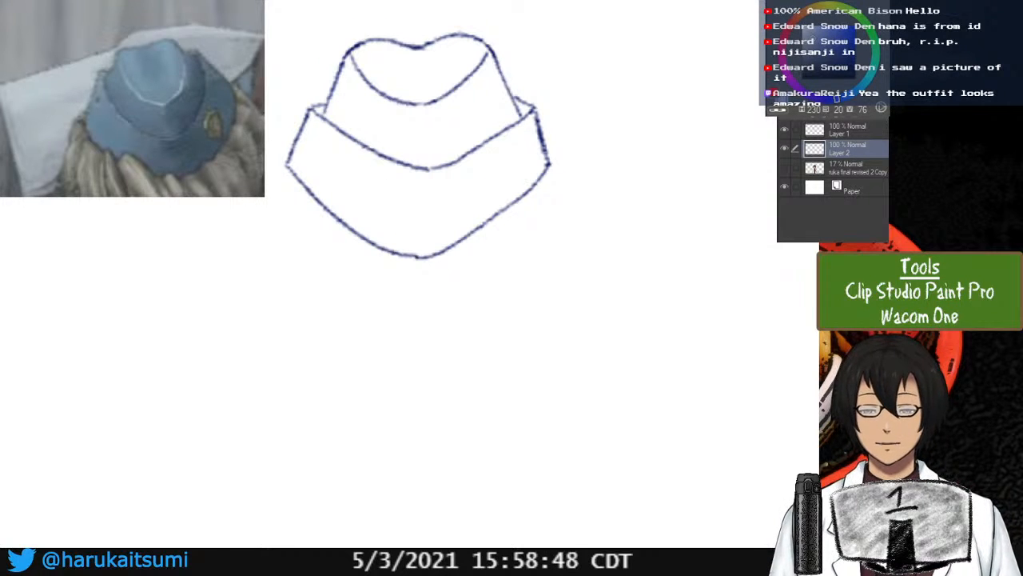
Crop the canvas to a rectangle around the hat sketch and delete the hidden character layer
drag(227, 27, 633, 320)
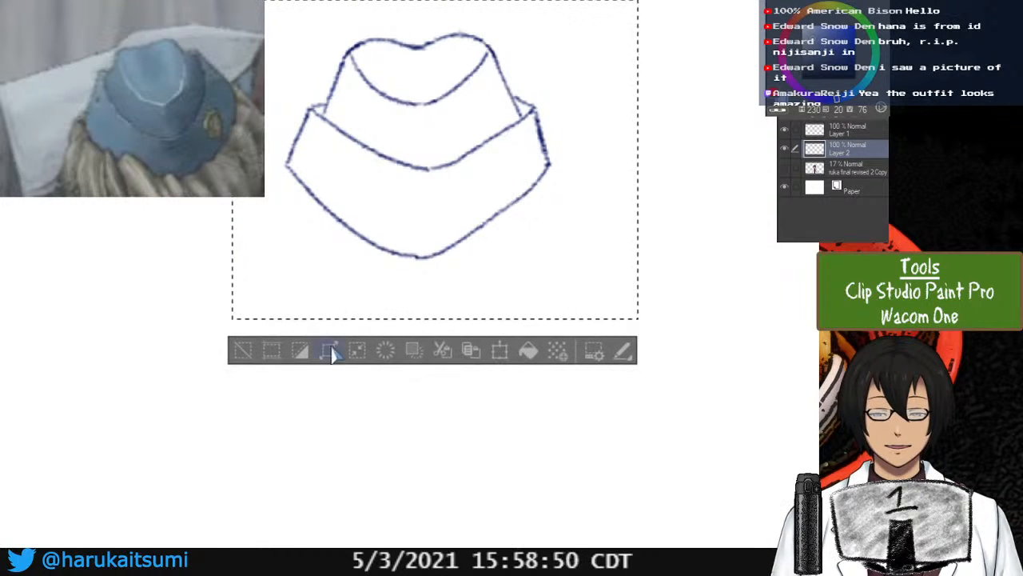
click(267, 349)
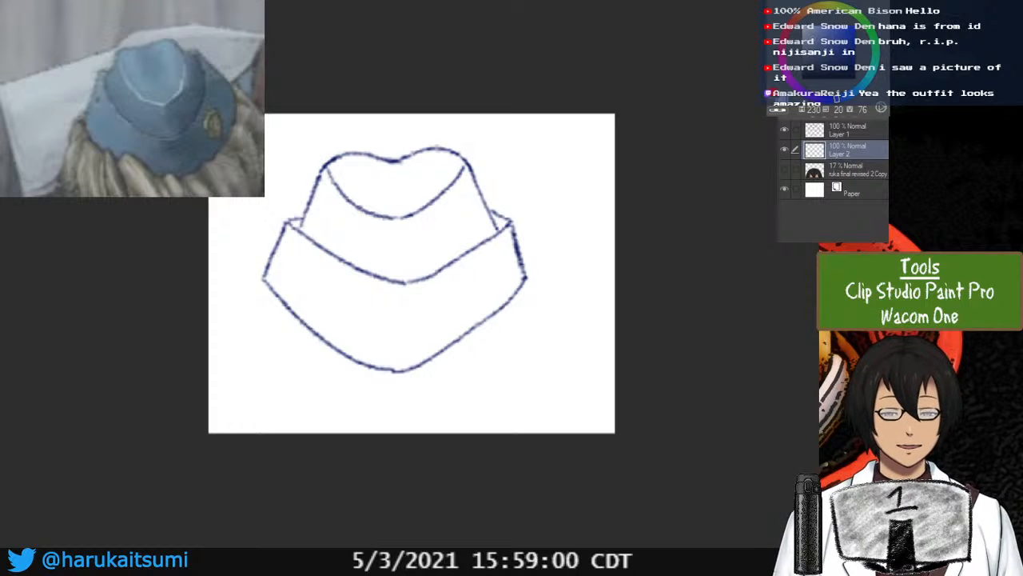
click(855, 170)
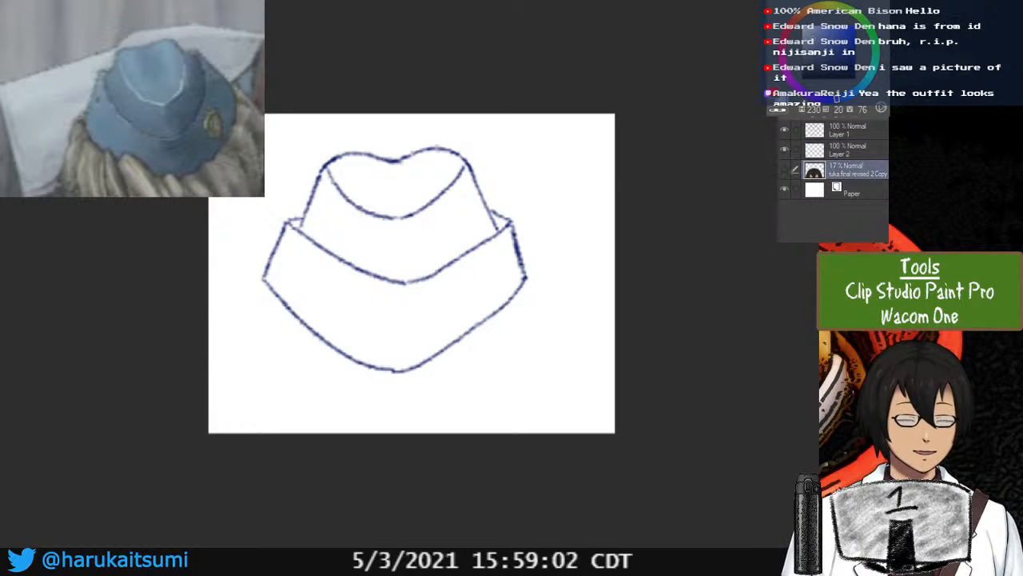
key(Delete)
key(Return)
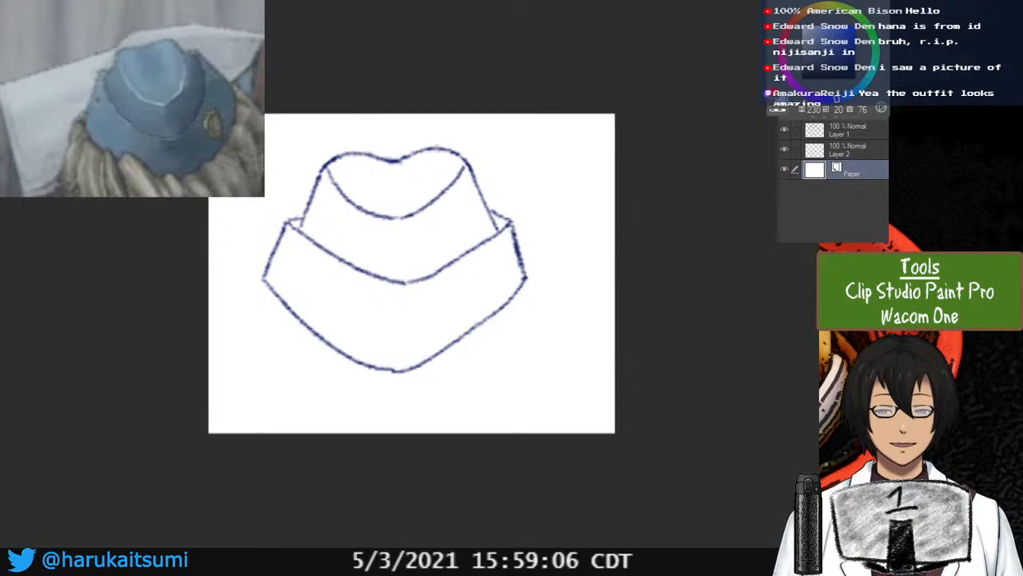
Rename the hat sketch layer, Layer 1, to outline
click(848, 129)
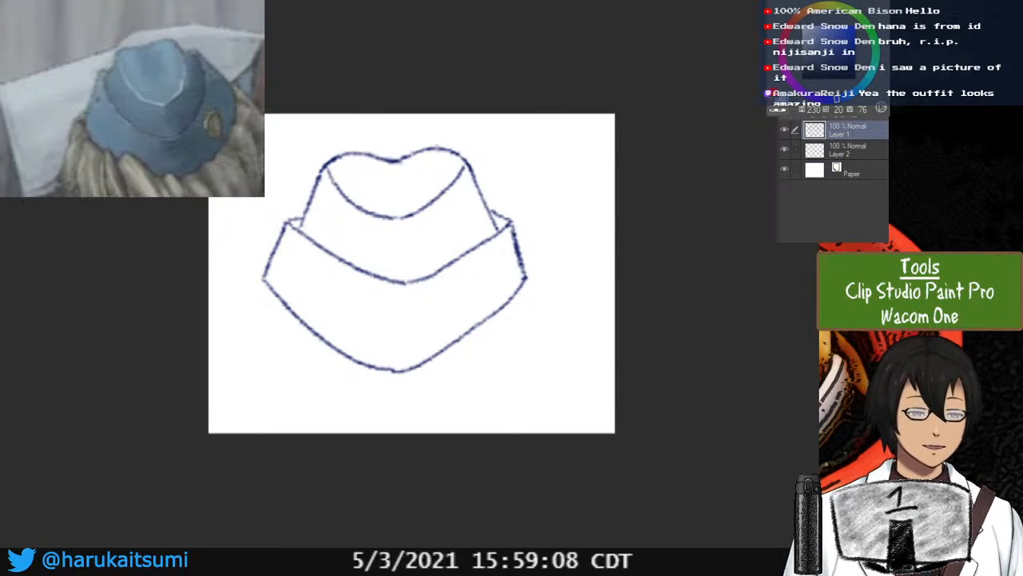
text(outline)
key(Return)
Paint the whole hat on Layer 2 with a light blue base, finishing with H 230, S 27, V 94
click(848, 149)
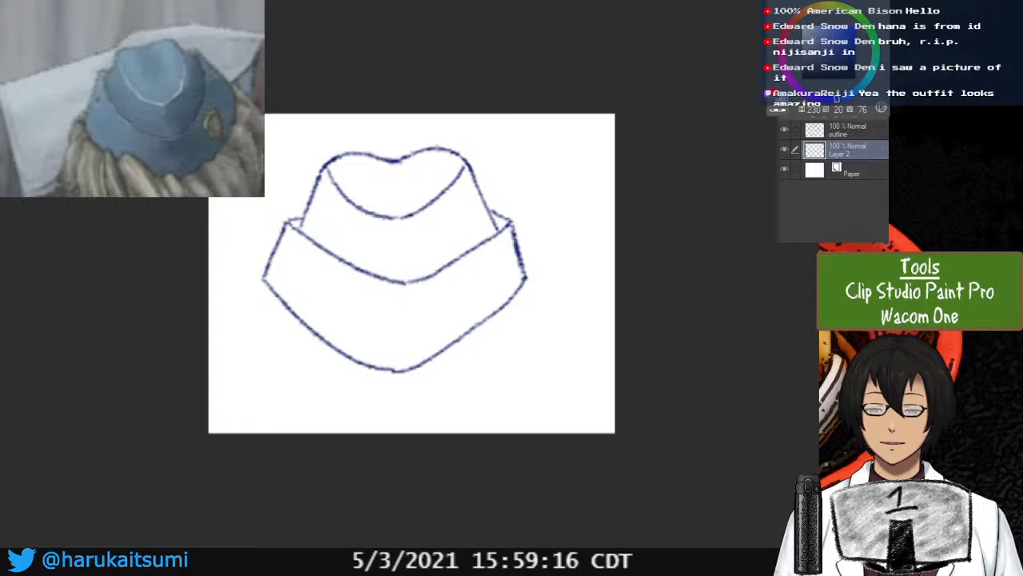
mouse_move(354, 221)
mouse_down()
mouse_move(358, 270)
mouse_move(376, 296)
mouse_move(356, 262)
mouse_move(329, 266)
mouse_move(347, 237)
mouse_up()
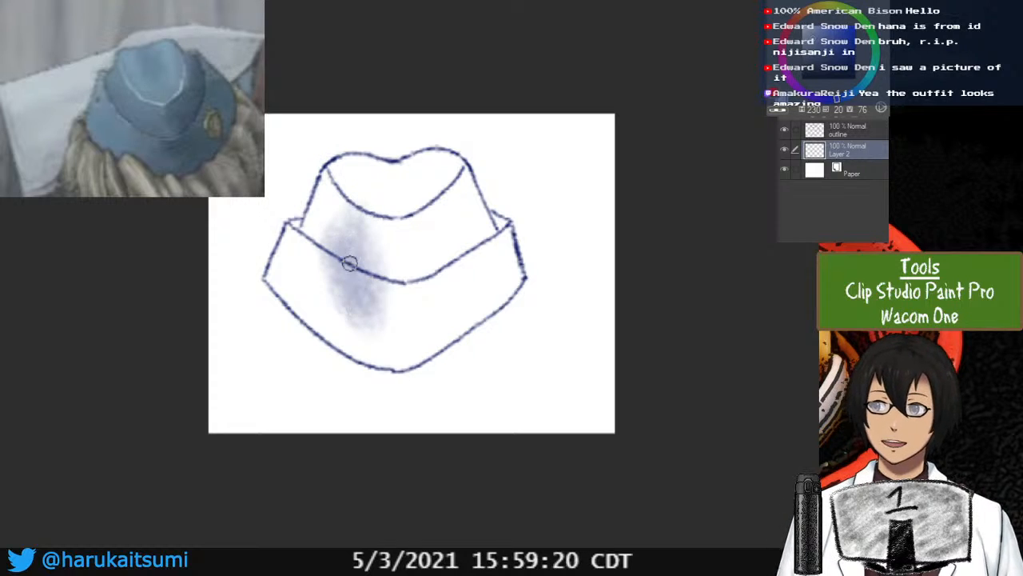
mouse_move(294, 264)
mouse_down()
mouse_move(292, 235)
mouse_move(284, 247)
mouse_move(303, 312)
mouse_move(275, 265)
mouse_move(296, 301)
mouse_move(322, 315)
mouse_move(298, 245)
mouse_move(317, 283)
mouse_up()
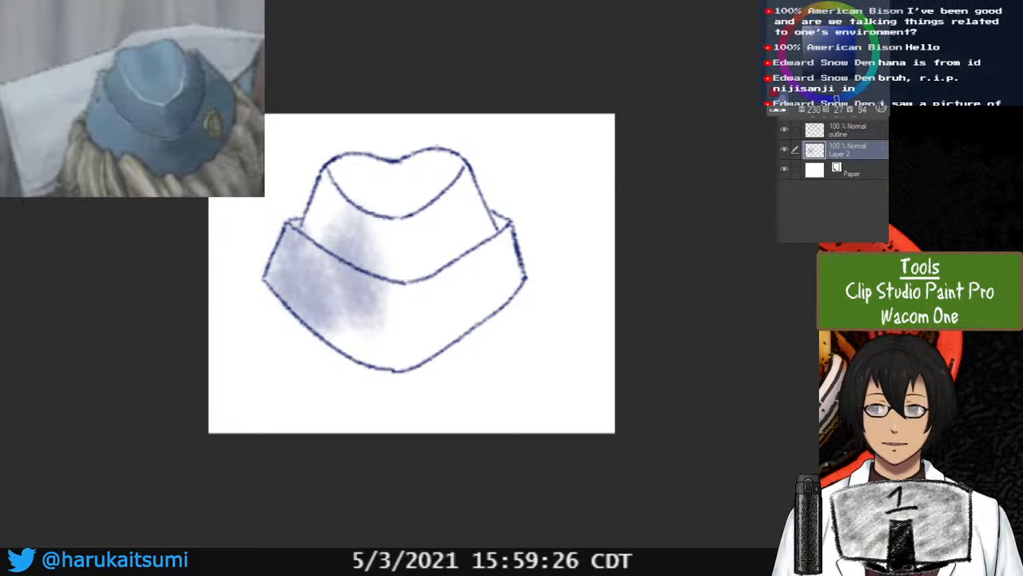
mouse_move(335, 277)
mouse_down()
mouse_move(333, 194)
mouse_move(340, 272)
mouse_up()
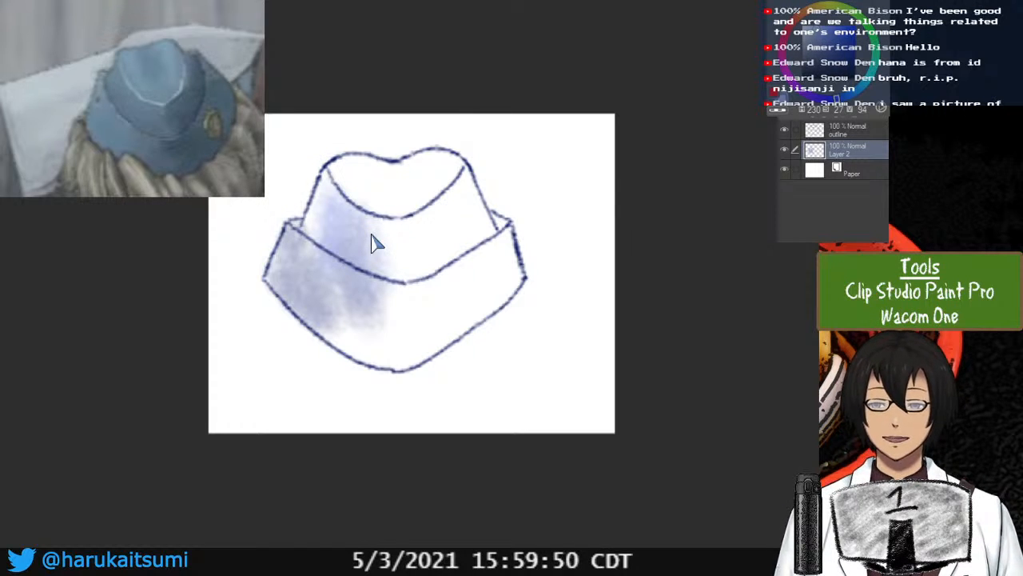
mouse_move(340, 189)
mouse_down()
mouse_move(308, 234)
mouse_move(317, 191)
mouse_up()
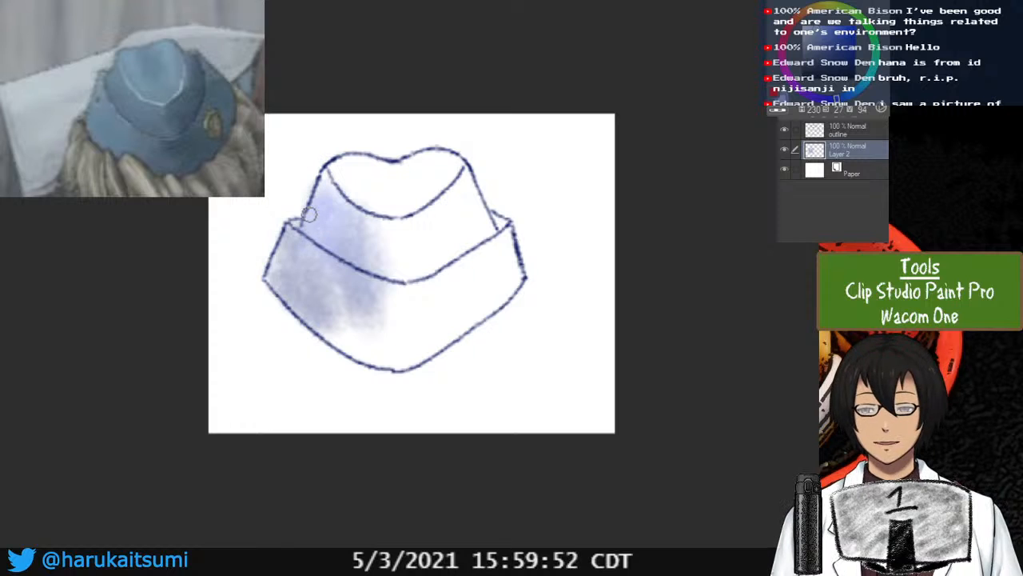
mouse_move(286, 240)
mouse_down()
mouse_move(270, 281)
mouse_move(353, 337)
mouse_move(345, 320)
mouse_move(321, 311)
mouse_move(365, 357)
mouse_move(339, 283)
mouse_move(332, 304)
mouse_move(399, 341)
mouse_up()
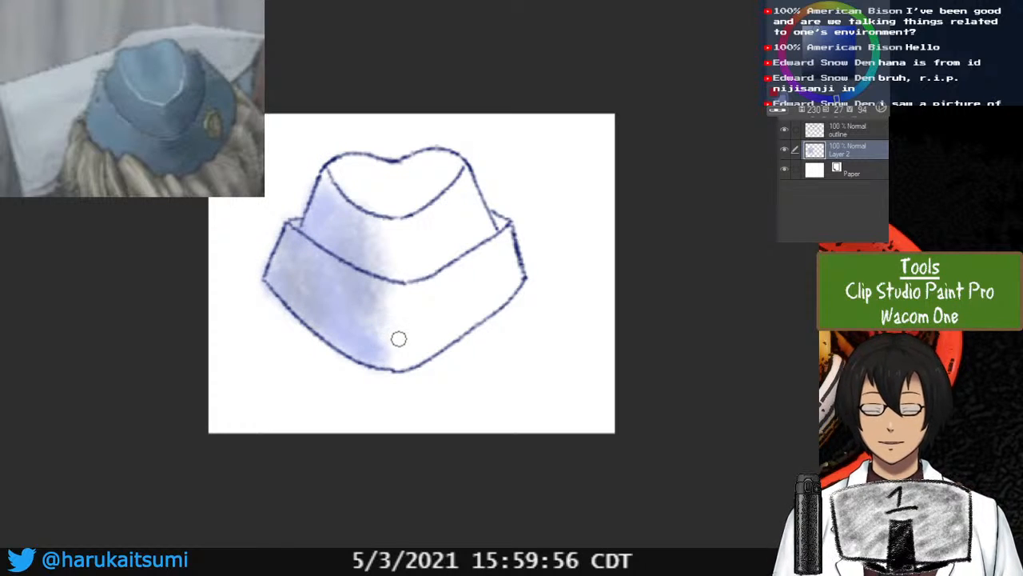
mouse_move(393, 251)
mouse_down()
mouse_move(393, 336)
mouse_move(390, 261)
mouse_move(370, 318)
mouse_up()
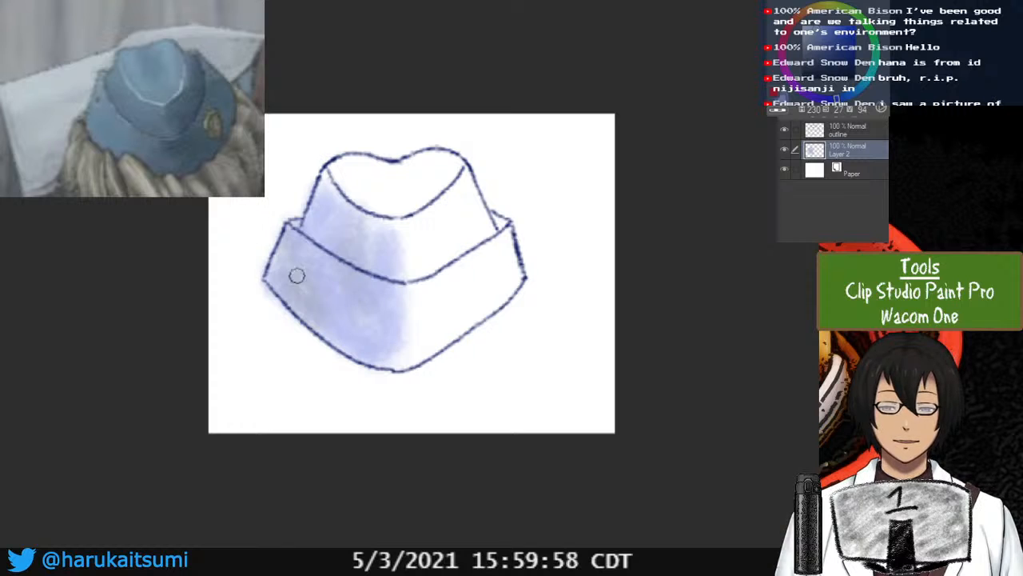
mouse_move(337, 276)
mouse_down()
mouse_move(375, 283)
mouse_move(404, 317)
mouse_move(399, 356)
mouse_move(434, 345)
mouse_move(449, 325)
mouse_move(402, 359)
mouse_move(419, 222)
mouse_move(407, 261)
mouse_move(351, 234)
mouse_move(423, 254)
mouse_move(433, 209)
mouse_move(446, 300)
mouse_move(460, 202)
mouse_move(481, 241)
mouse_move(475, 199)
mouse_move(502, 239)
mouse_move(500, 222)
mouse_move(505, 253)
mouse_move(466, 277)
mouse_move(471, 257)
mouse_move(446, 278)
mouse_move(421, 350)
mouse_move(477, 275)
mouse_move(466, 303)
mouse_move(503, 271)
mouse_move(493, 295)
mouse_move(513, 286)
mouse_move(498, 291)
mouse_move(508, 255)
mouse_move(467, 320)
mouse_move(471, 308)
mouse_move(452, 310)
mouse_move(360, 339)
mouse_move(303, 323)
mouse_move(390, 355)
mouse_move(275, 267)
mouse_move(298, 224)
mouse_move(342, 219)
mouse_move(355, 199)
mouse_move(331, 178)
mouse_move(334, 192)
mouse_move(340, 165)
mouse_move(353, 187)
mouse_move(379, 192)
mouse_move(382, 173)
mouse_move(402, 196)
mouse_move(412, 177)
mouse_move(447, 166)
mouse_move(437, 156)
mouse_move(379, 169)
mouse_move(358, 161)
mouse_move(318, 185)
mouse_move(386, 216)
mouse_up()
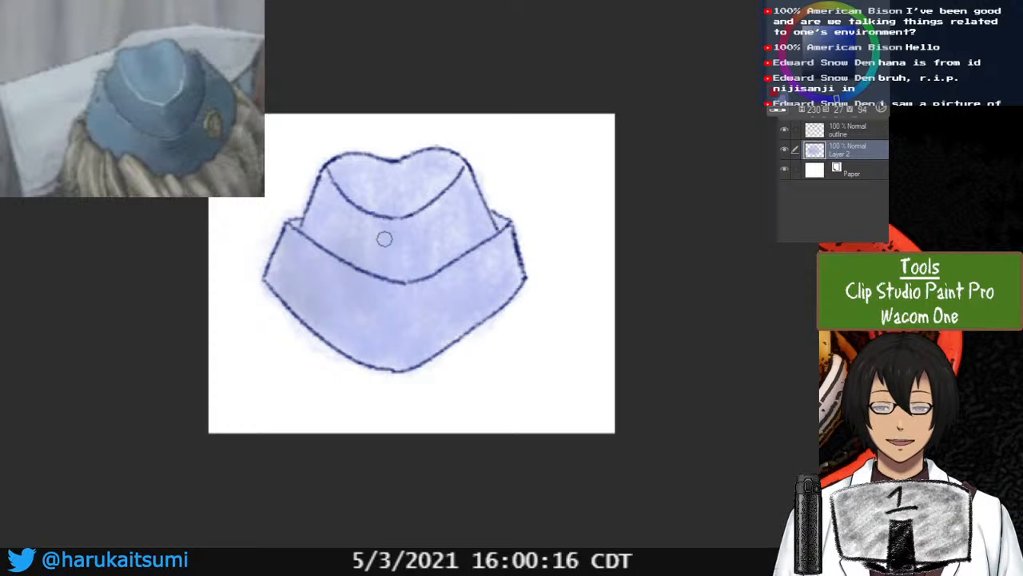
Select the area outside the hat using the outline layer and clear the stray blue paint there on Layer 2
key(alt+bracketright)
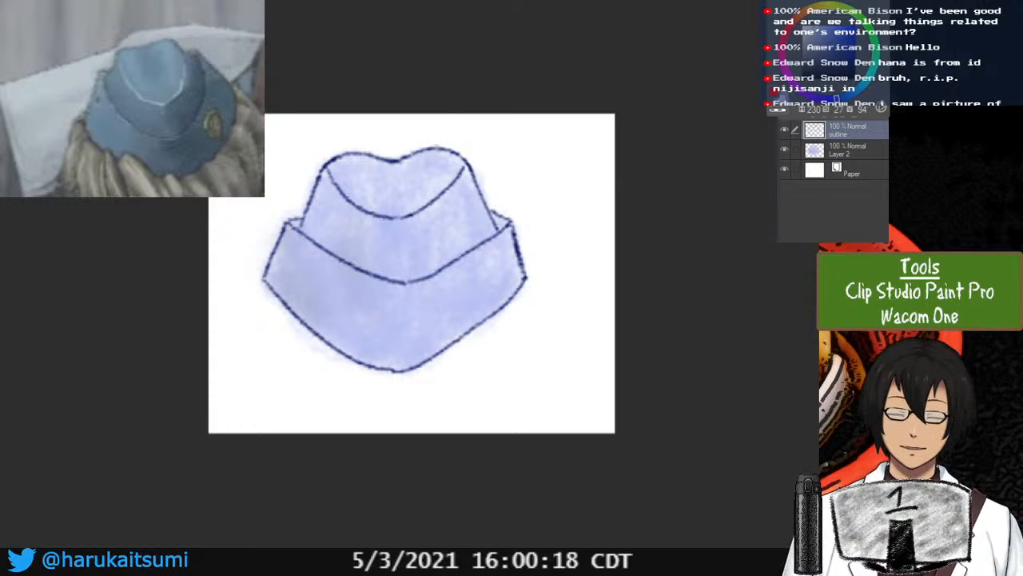
click(539, 187)
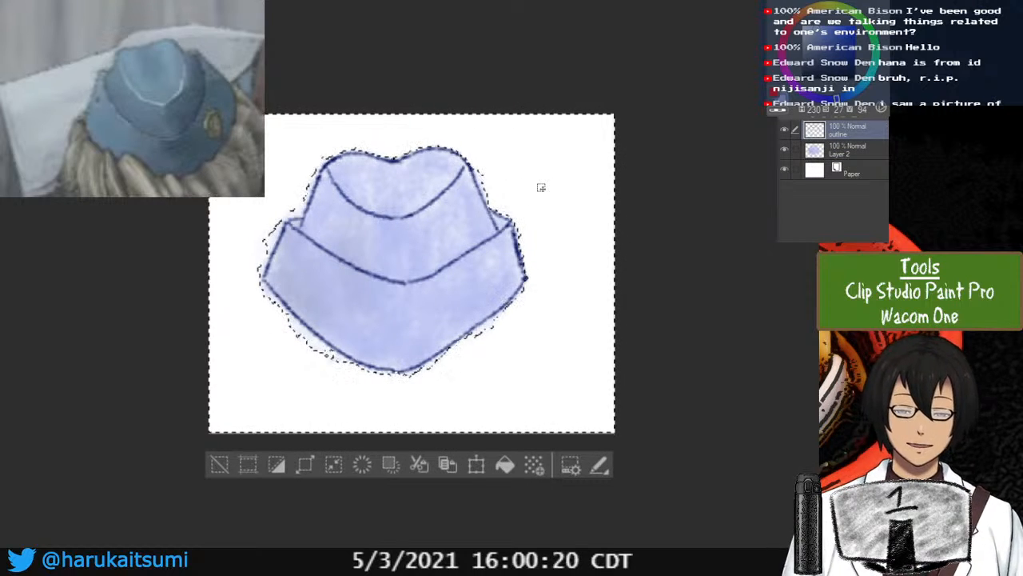
click(559, 187)
key(ctrl+d)
click(562, 215)
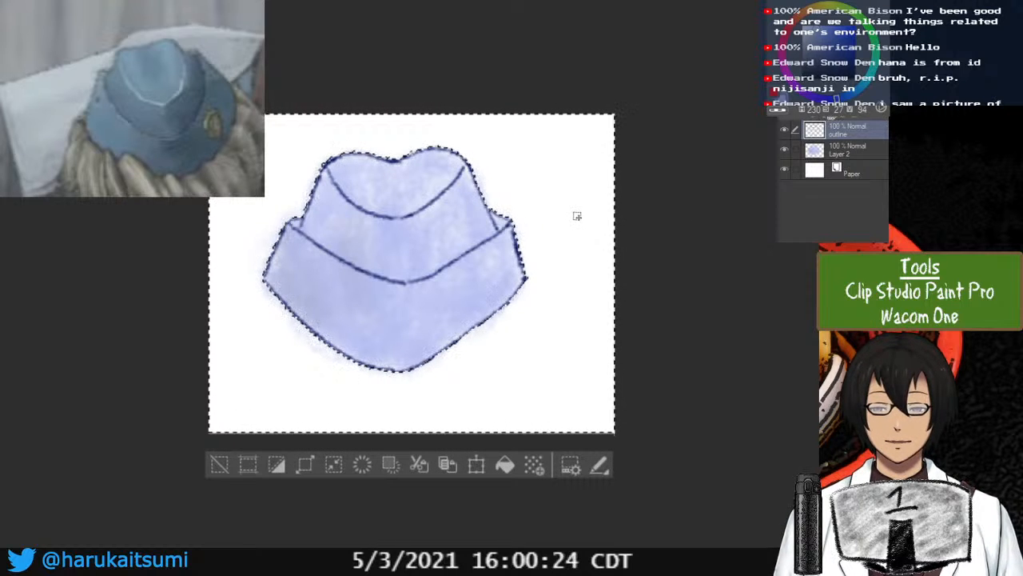
click(847, 148)
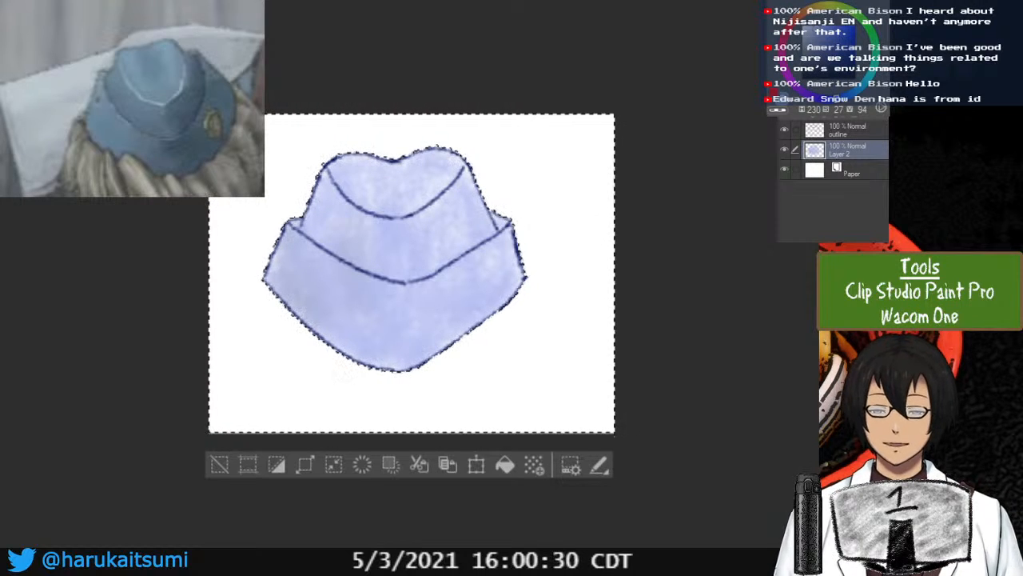
key(ctrl+d)
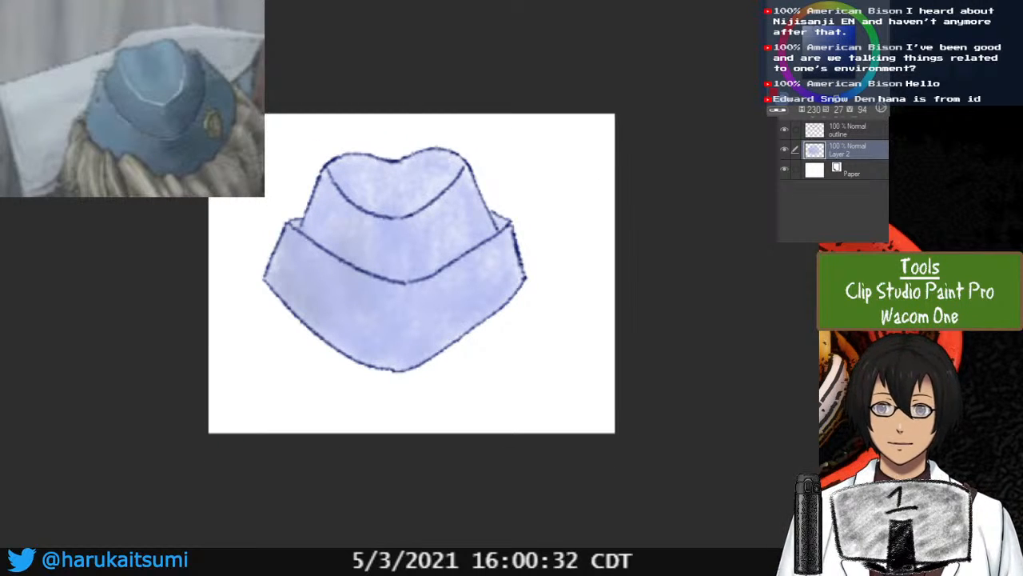
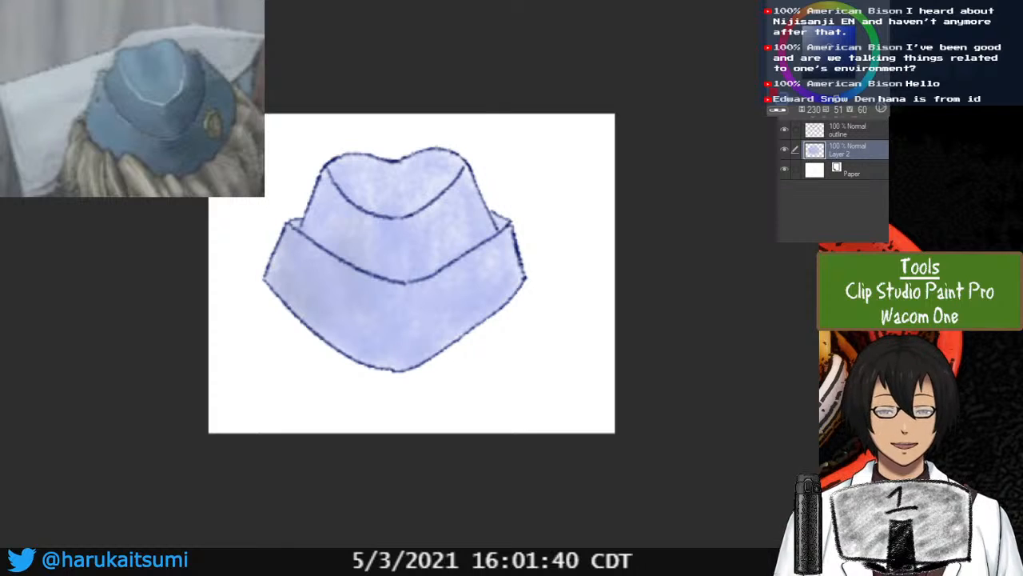
Try darker blue shading strokes (H 230, S 51, V 60) down the crown's center front and in its top dent
drag(391, 208, 394, 308)
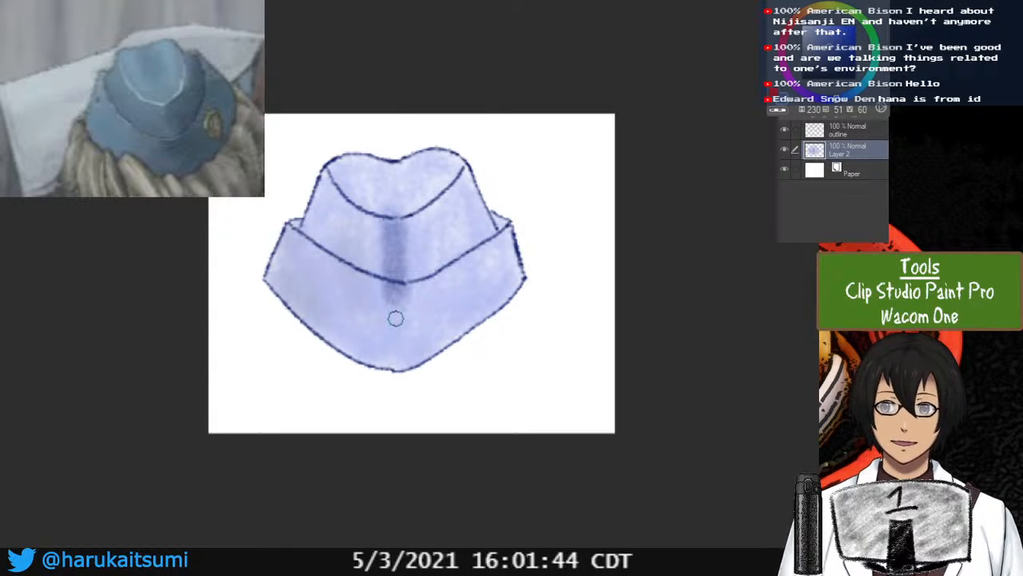
key(ctrl+z)
drag(384, 164, 394, 202)
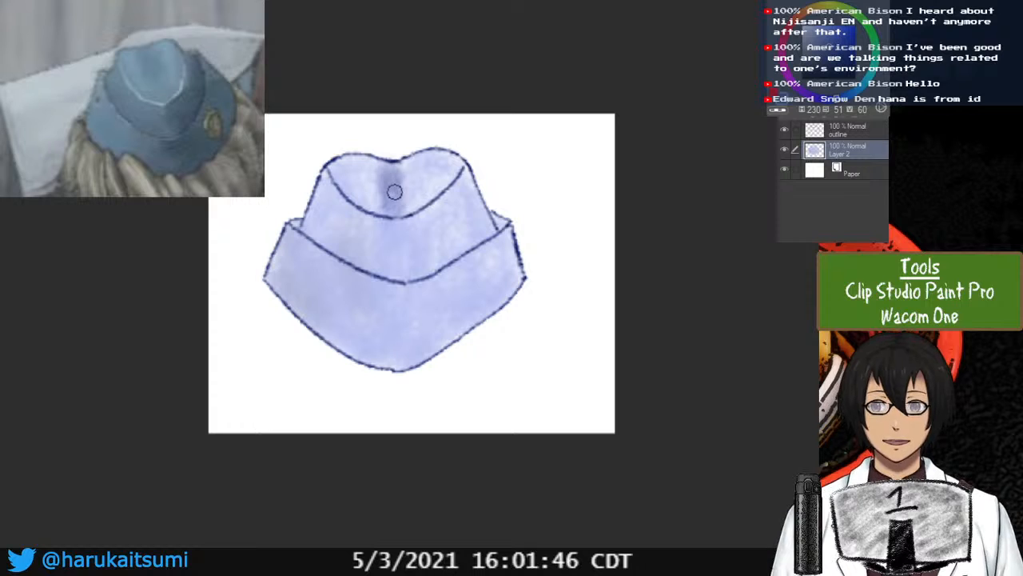
key(ctrl+z)
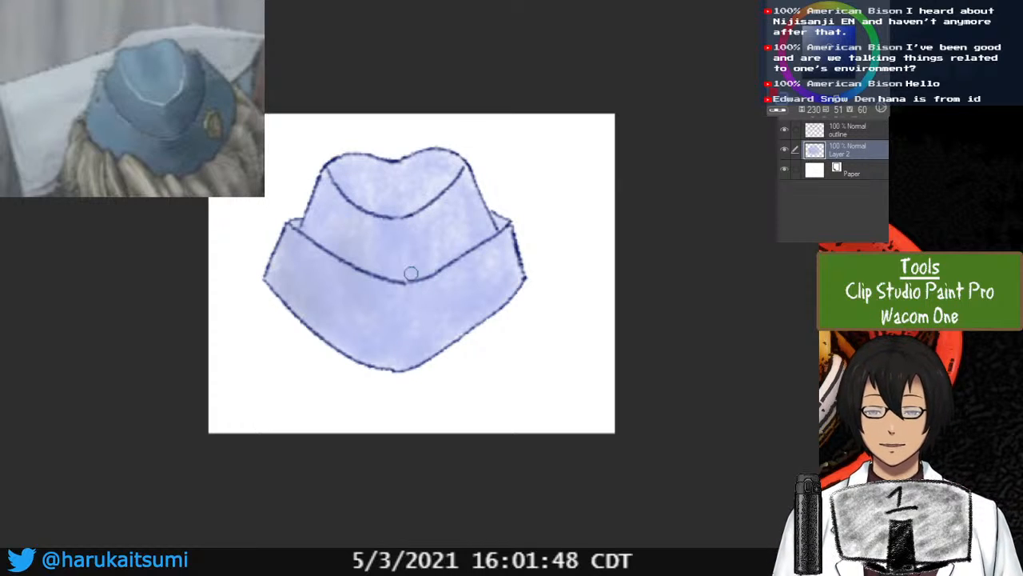
Shade the dent at the center of the crown's top with soft darker blue strokes, undoing the overly strong ones
mouse_move(395, 164)
mouse_down()
mouse_move(394, 211)
mouse_move(384, 170)
mouse_move(398, 197)
mouse_up()
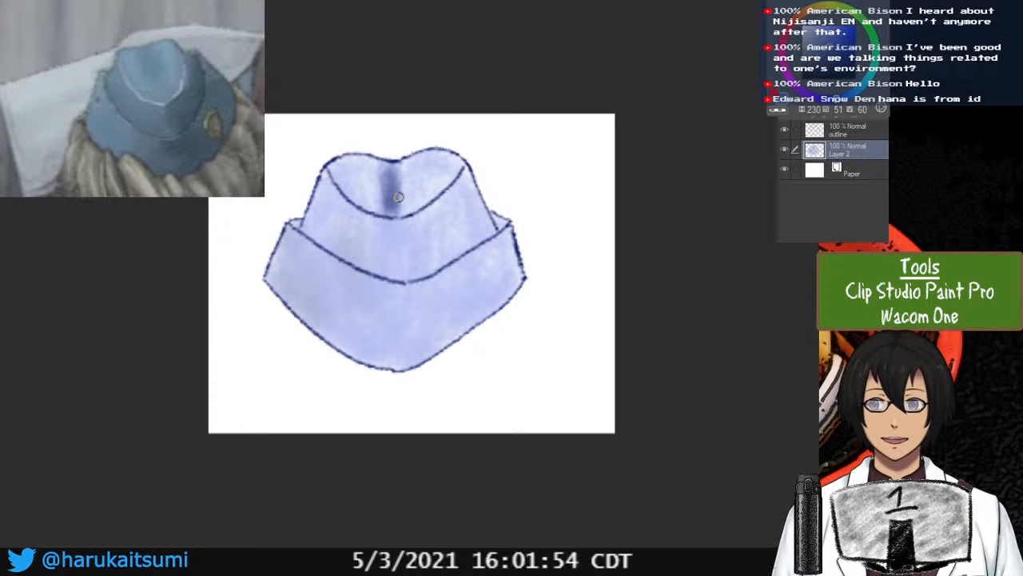
key(ctrl+z)
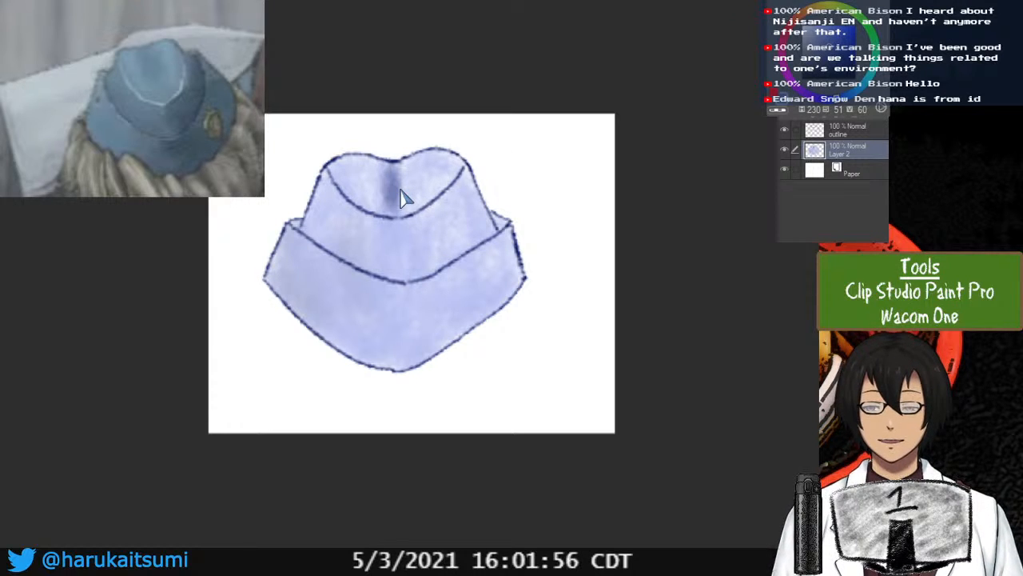
key(ctrl+z)
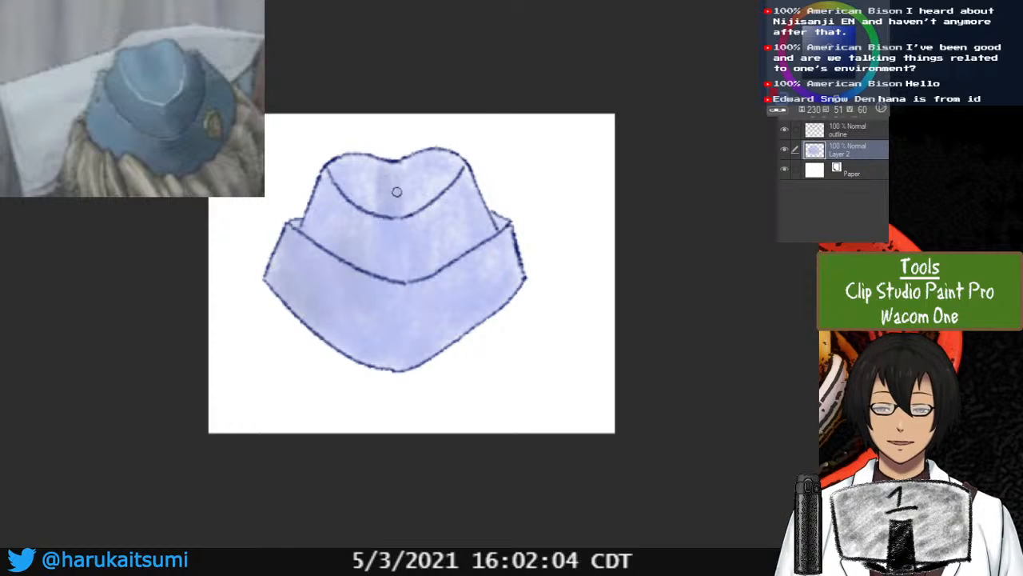
mouse_move(380, 177)
mouse_down()
mouse_move(399, 188)
mouse_move(404, 176)
mouse_move(400, 203)
mouse_up()
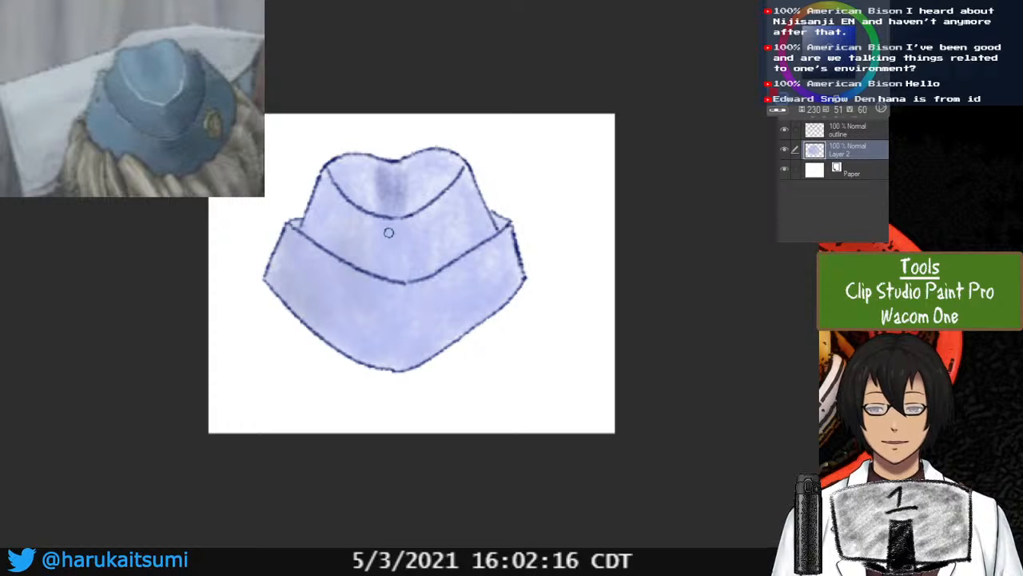
Try darker blue shading (H 230, S 51, V 60) on the right side of the crown on Layer 2, and undo it
mouse_move(407, 223)
mouse_down()
mouse_move(423, 270)
mouse_move(415, 226)
mouse_move(421, 260)
mouse_move(430, 230)
mouse_move(435, 269)
mouse_move(450, 181)
mouse_move(448, 248)
mouse_move(456, 189)
mouse_move(452, 233)
mouse_move(466, 196)
mouse_move(472, 237)
mouse_up()
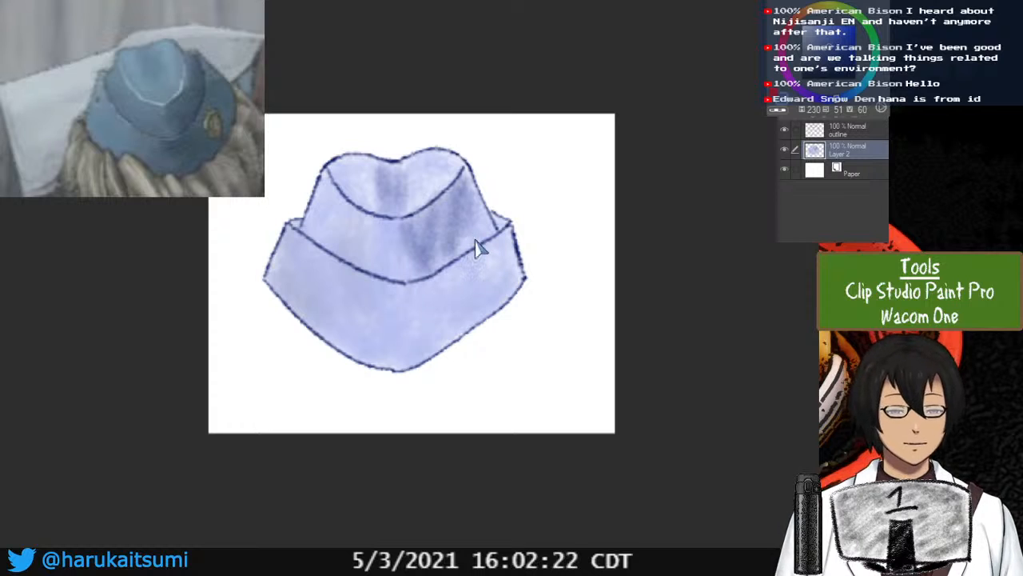
key(ctrl+z)
key(ctrl+z)
key(ctrl+z)
key(ctrl+z)
key(ctrl+z)
key(ctrl+z)
key(ctrl+z)
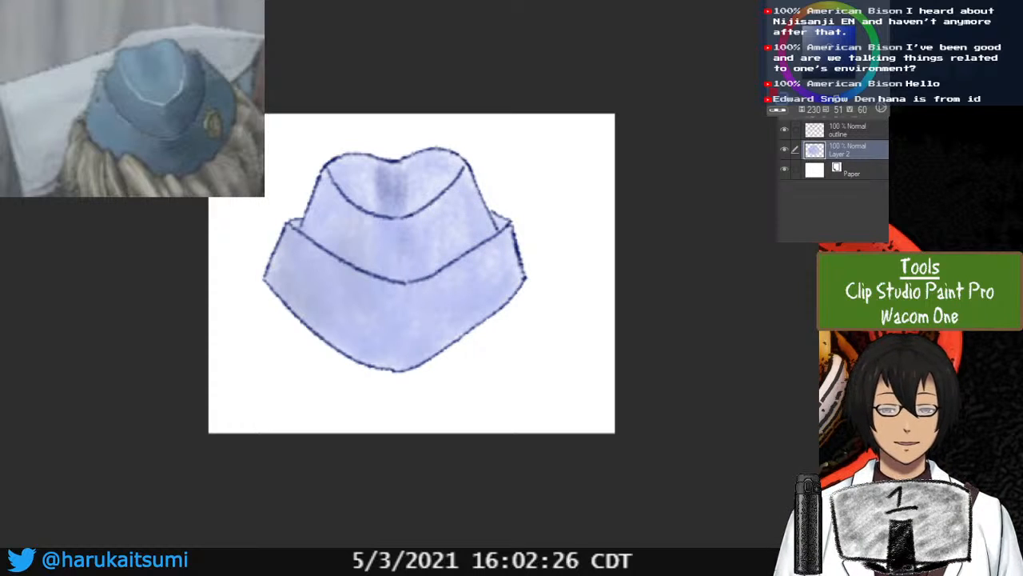
key(ctrl+z)
Shade the right side of the crown and brim and the crown's top on a separate Layer 1 with H 230, S 51, V 60
mouse_move(403, 224)
mouse_down()
mouse_move(406, 251)
mouse_move(416, 252)
mouse_move(411, 220)
mouse_move(425, 272)
mouse_move(425, 221)
mouse_move(429, 254)
mouse_move(448, 200)
mouse_move(452, 248)
mouse_move(471, 221)
mouse_up()
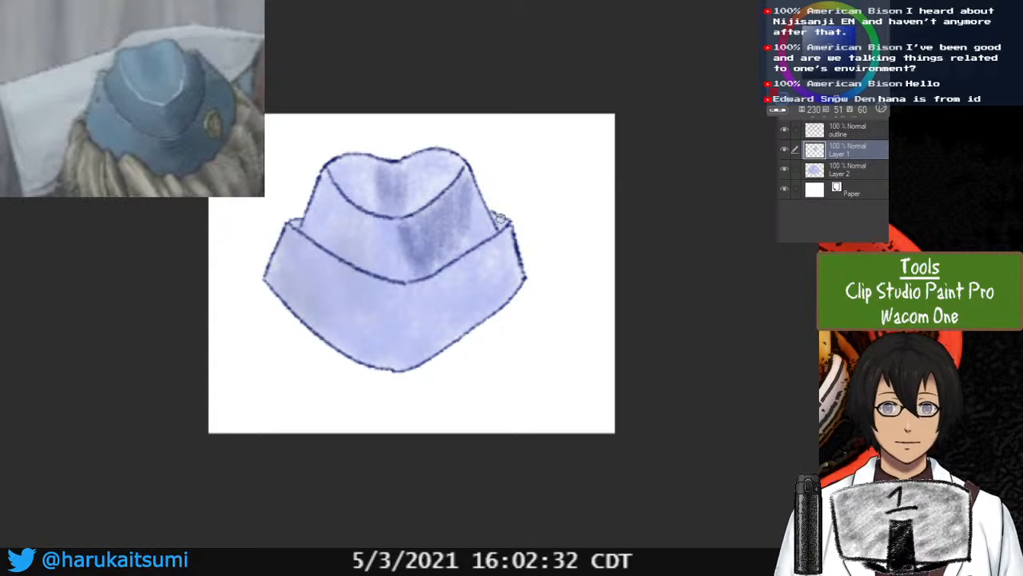
mouse_move(455, 221)
mouse_down()
mouse_move(453, 254)
mouse_move(474, 247)
mouse_move(473, 200)
mouse_move(444, 195)
mouse_move(464, 175)
mouse_move(413, 217)
mouse_move(472, 197)
mouse_move(487, 240)
mouse_move(463, 232)
mouse_move(447, 268)
mouse_up()
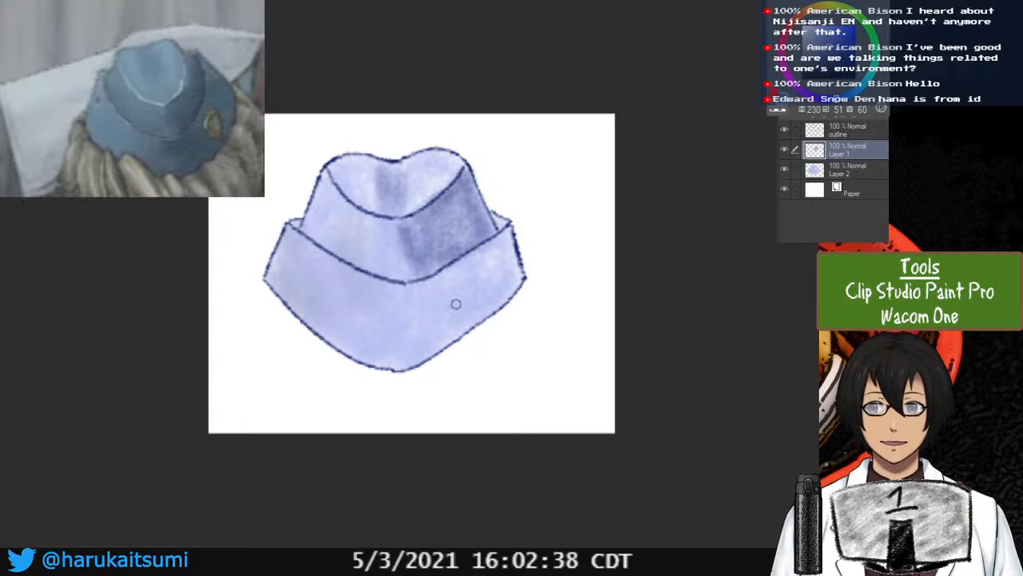
mouse_move(386, 295)
mouse_down()
mouse_move(415, 290)
mouse_move(391, 294)
mouse_move(390, 306)
mouse_move(413, 313)
mouse_move(388, 322)
mouse_move(409, 341)
mouse_move(409, 300)
mouse_move(407, 333)
mouse_move(420, 350)
mouse_move(425, 310)
mouse_move(435, 342)
mouse_move(433, 276)
mouse_move(446, 351)
mouse_move(482, 307)
mouse_move(461, 264)
mouse_move(446, 333)
mouse_move(454, 267)
mouse_move(462, 307)
mouse_move(478, 254)
mouse_move(487, 309)
mouse_move(492, 260)
mouse_move(496, 288)
mouse_move(506, 285)
mouse_move(510, 249)
mouse_move(515, 260)
mouse_move(491, 246)
mouse_up()
mouse_move(426, 295)
mouse_down()
mouse_move(466, 326)
mouse_move(482, 253)
mouse_up()
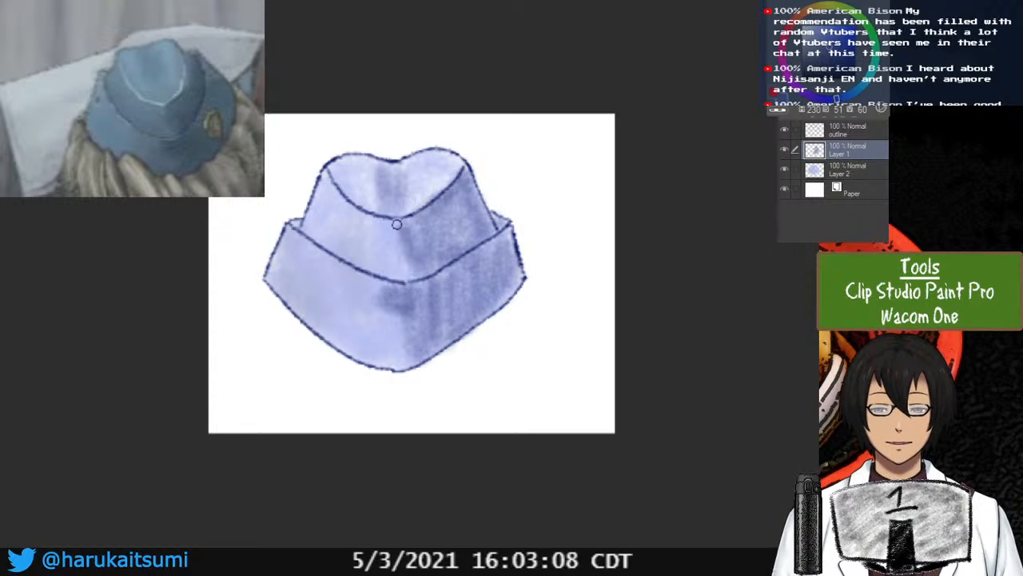
mouse_move(386, 200)
mouse_down()
mouse_move(393, 168)
mouse_move(406, 188)
mouse_up()
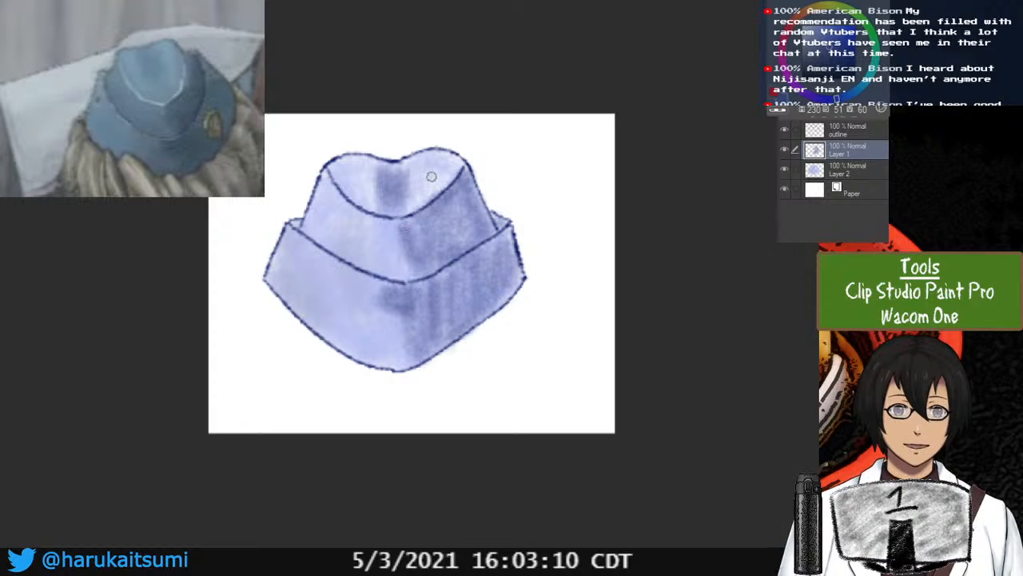
mouse_move(434, 149)
mouse_down()
mouse_move(416, 153)
mouse_move(455, 157)
mouse_move(432, 196)
mouse_move(464, 167)
mouse_move(423, 200)
mouse_move(438, 172)
mouse_move(419, 191)
mouse_move(400, 163)
mouse_move(433, 157)
mouse_move(452, 172)
mouse_up()
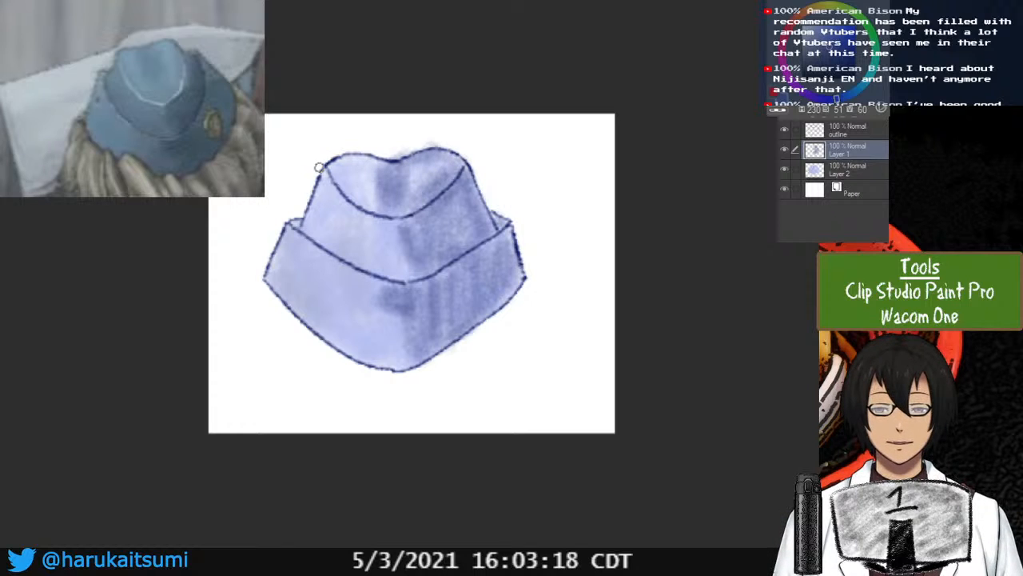
mouse_move(317, 180)
mouse_down()
mouse_move(282, 222)
mouse_move(271, 267)
mouse_up()
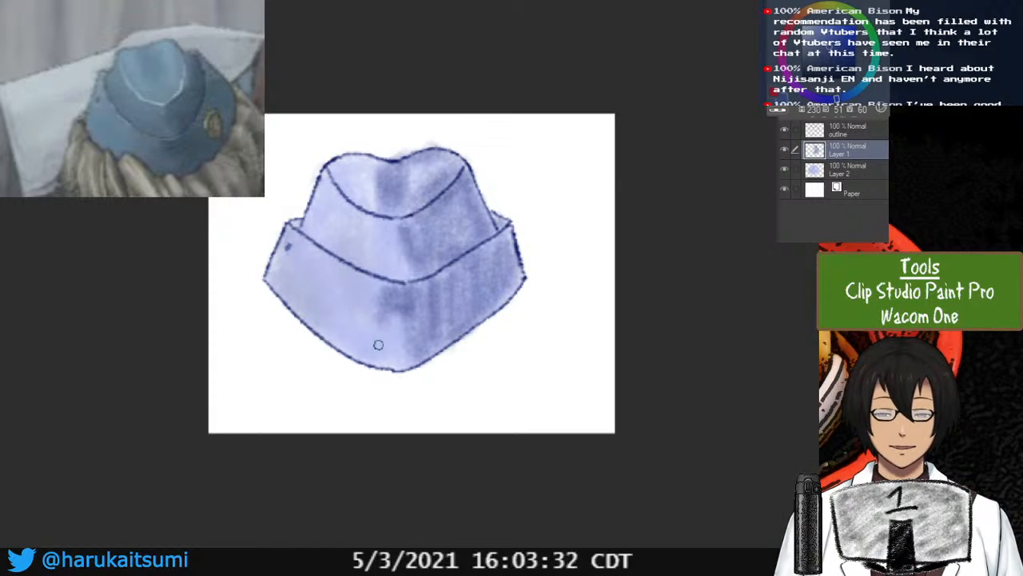
Compare the hat with Layer 1 hidden and shown, and clear all shading from that layer
click(784, 150)
click(784, 150)
click(784, 149)
click(784, 149)
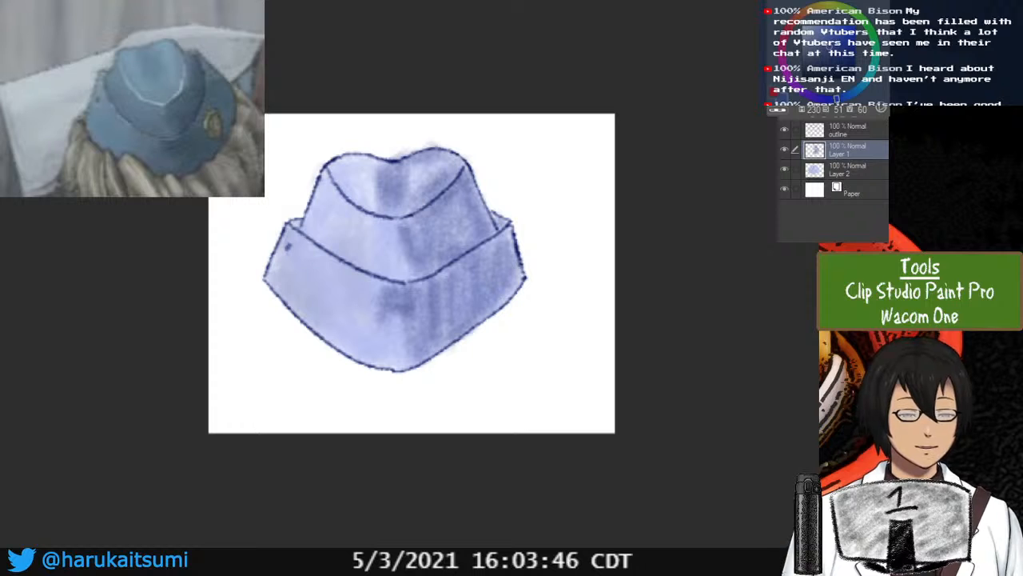
key(ctrl+a)
key(Delete)
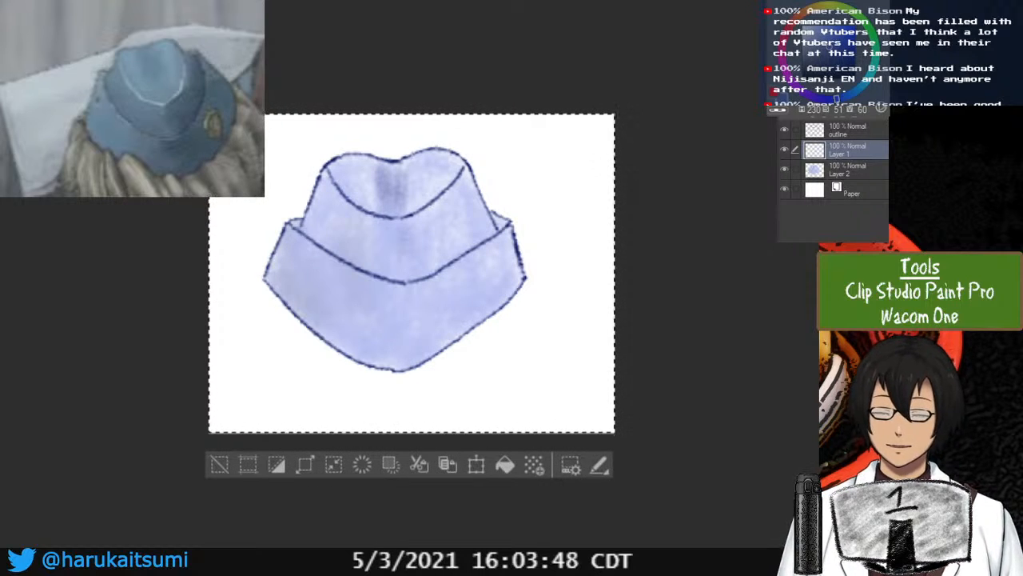
key(ctrl+d)
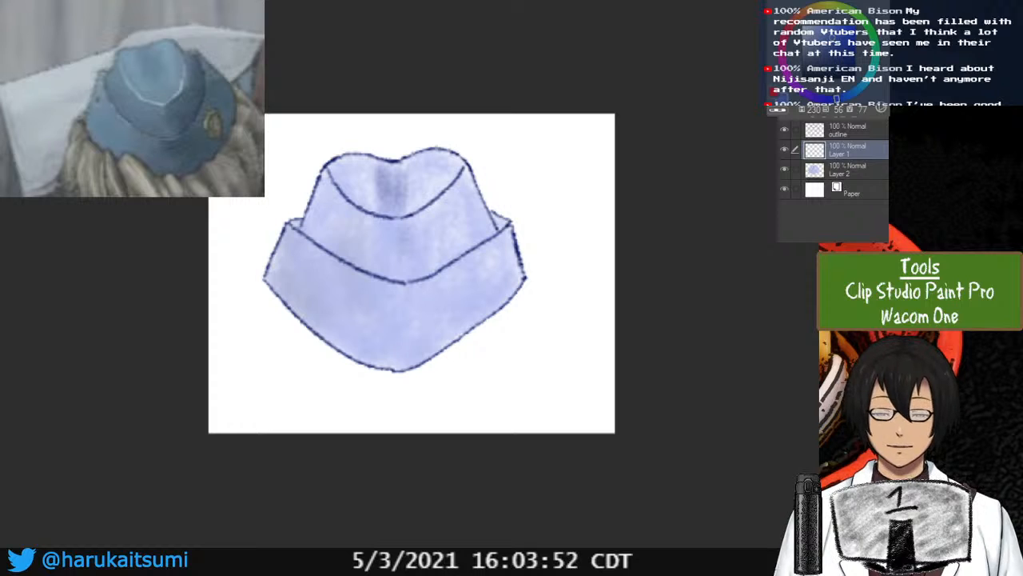
Try lighter blue shading (H 230, S 56, V 77) down the center front of the crown and brim, and undo it
mouse_move(371, 224)
mouse_down()
mouse_move(412, 239)
mouse_move(419, 295)
mouse_up()
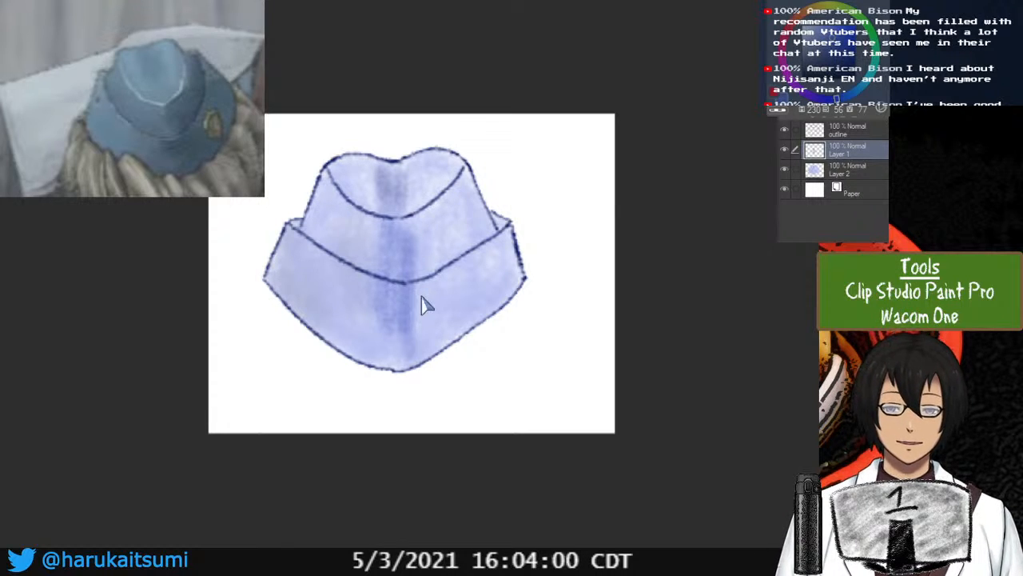
key(ctrl+z)
key(ctrl+z)
drag(385, 182, 396, 198)
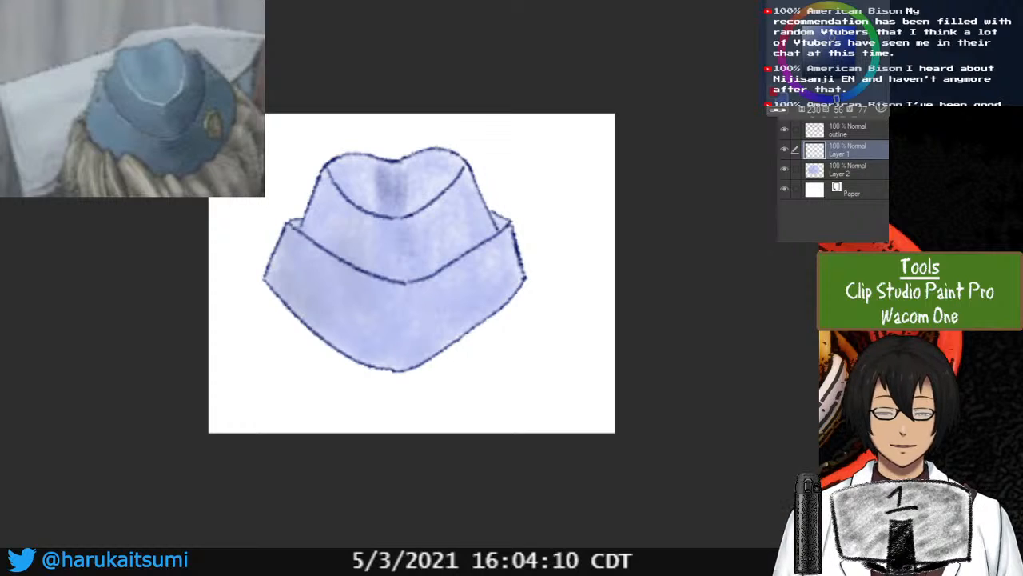
Paint a small round blue swatch (H 230, S 56, V 77) on the blank canvas beside the hat's upper right
mouse_move(574, 136)
mouse_down()
mouse_move(569, 156)
mouse_move(575, 149)
mouse_up()
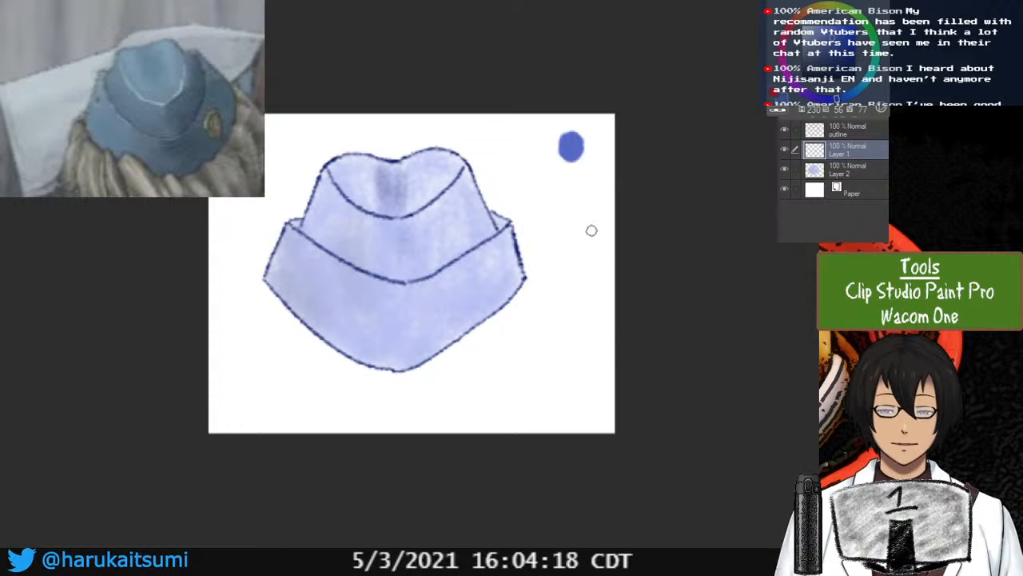
click(849, 169)
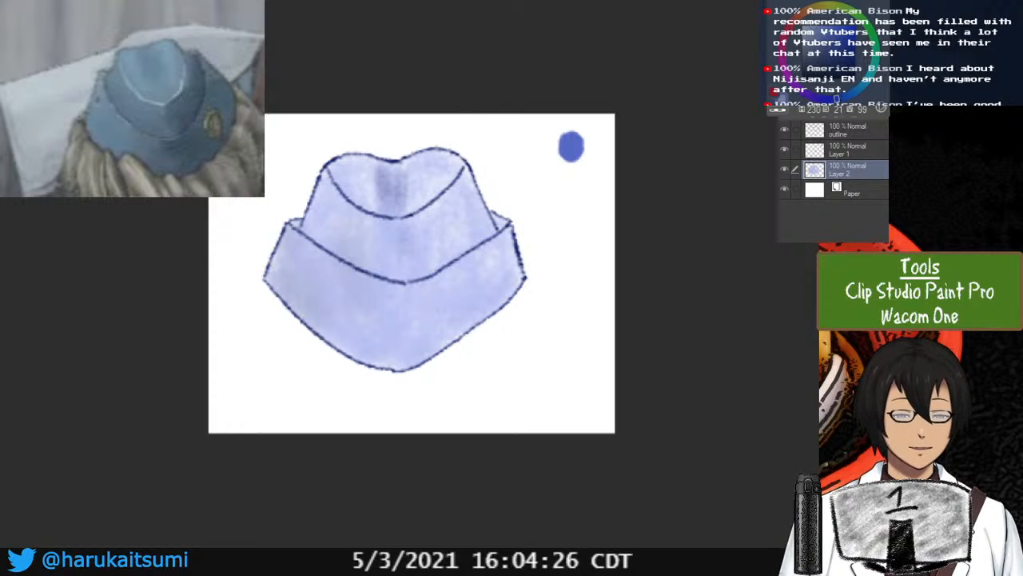
Paint a white highlight (H 230, S 0, V 100) along the front rim of the crown's top on Layer 1
click(847, 150)
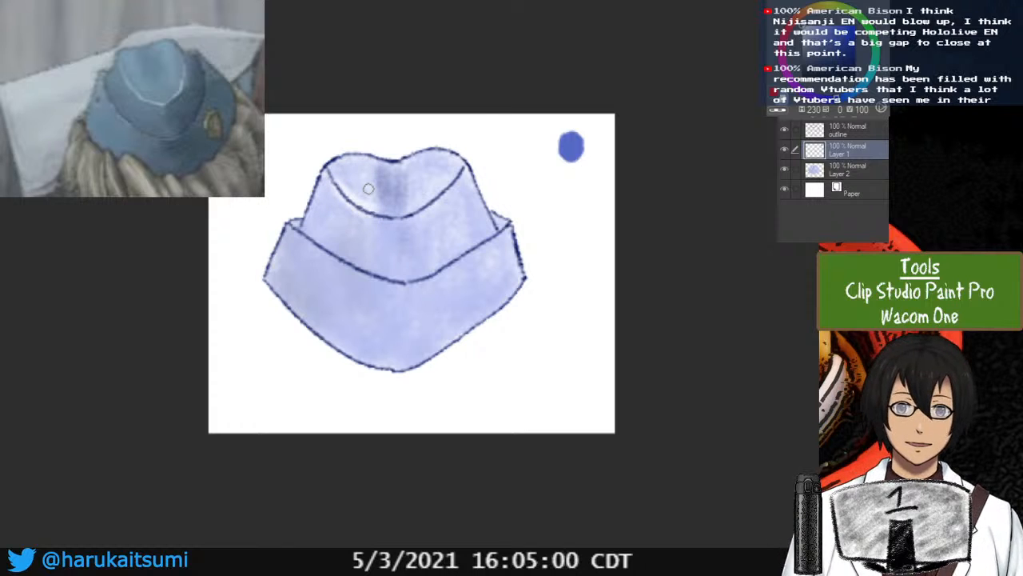
drag(368, 188, 336, 200)
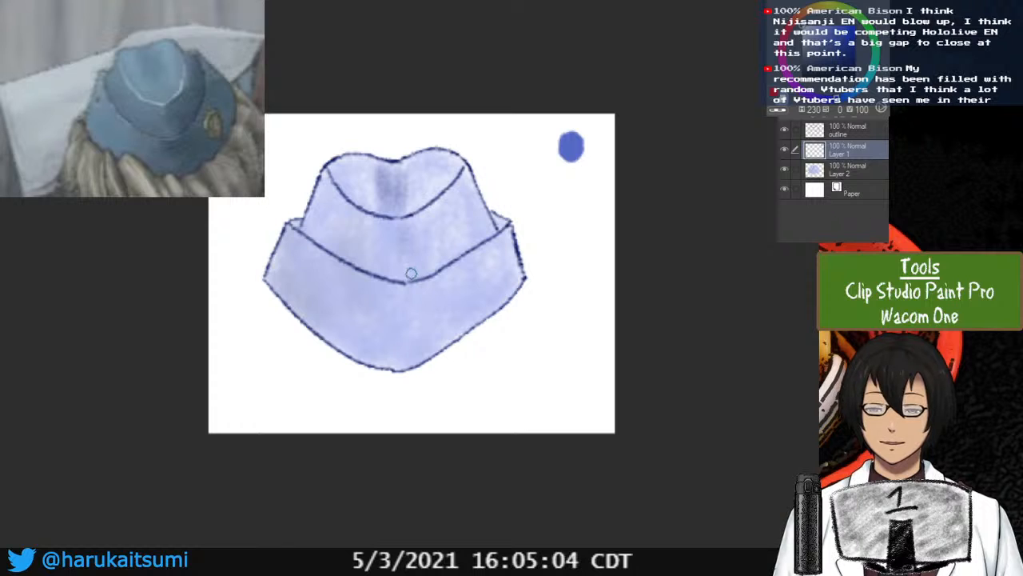
drag(332, 179, 371, 215)
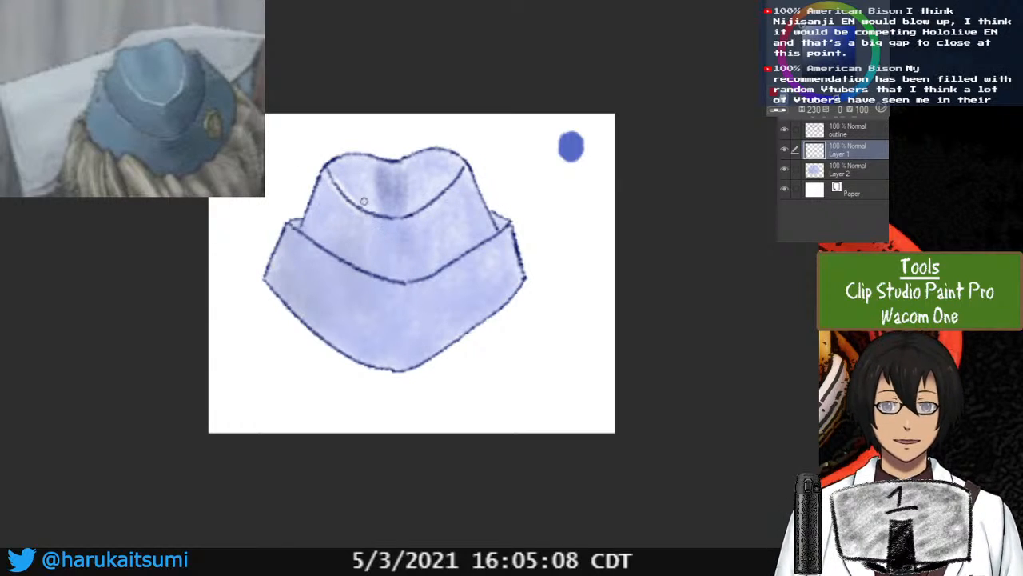
mouse_move(324, 164)
mouse_down()
mouse_move(365, 210)
mouse_move(391, 221)
mouse_move(406, 201)
mouse_move(407, 211)
mouse_move(433, 204)
mouse_move(417, 211)
mouse_move(462, 170)
mouse_up()
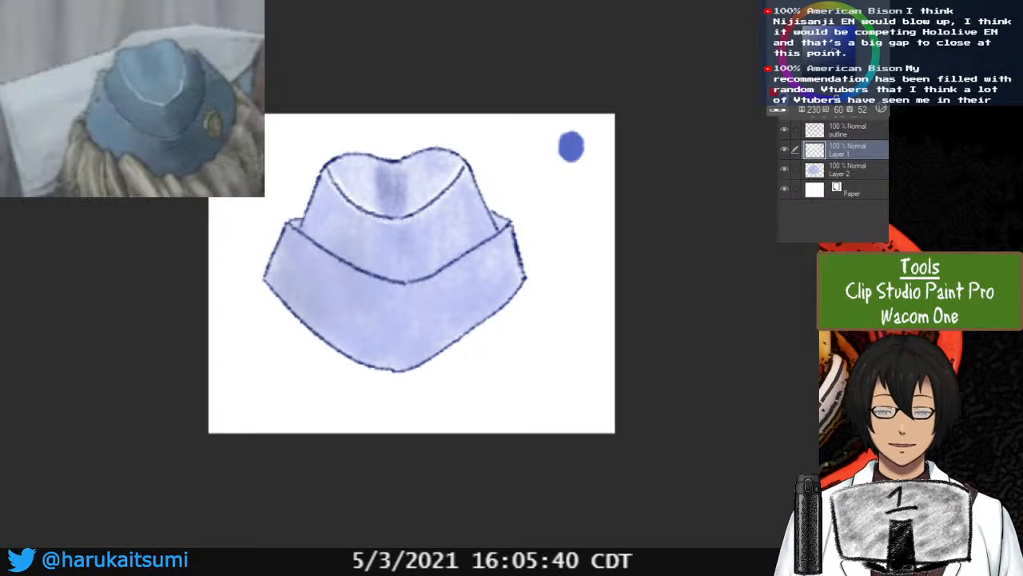
Shade the crown's right side and the dent in its top on Layer 1 with dark blue H 230, S 60, V 52
mouse_move(418, 271)
mouse_down()
mouse_move(406, 231)
mouse_move(428, 262)
mouse_up()
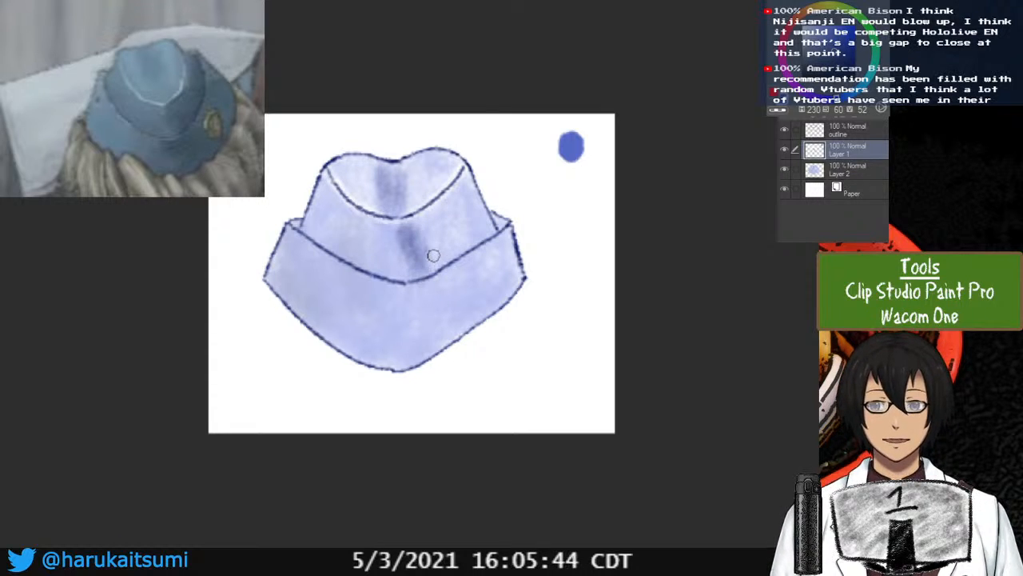
key(ctrl+z)
key(ctrl+z)
key(ctrl+z)
key(ctrl+z)
mouse_move(403, 236)
mouse_down()
mouse_move(424, 252)
mouse_move(416, 226)
mouse_move(433, 265)
mouse_move(428, 213)
mouse_move(441, 259)
mouse_move(440, 231)
mouse_move(453, 253)
mouse_move(450, 198)
mouse_move(461, 249)
mouse_move(467, 196)
mouse_move(481, 225)
mouse_move(480, 211)
mouse_move(462, 266)
mouse_move(454, 214)
mouse_move(417, 235)
mouse_move(454, 189)
mouse_move(425, 231)
mouse_move(441, 262)
mouse_move(475, 240)
mouse_move(414, 277)
mouse_move(424, 267)
mouse_move(409, 245)
mouse_move(430, 277)
mouse_move(413, 251)
mouse_move(425, 212)
mouse_up()
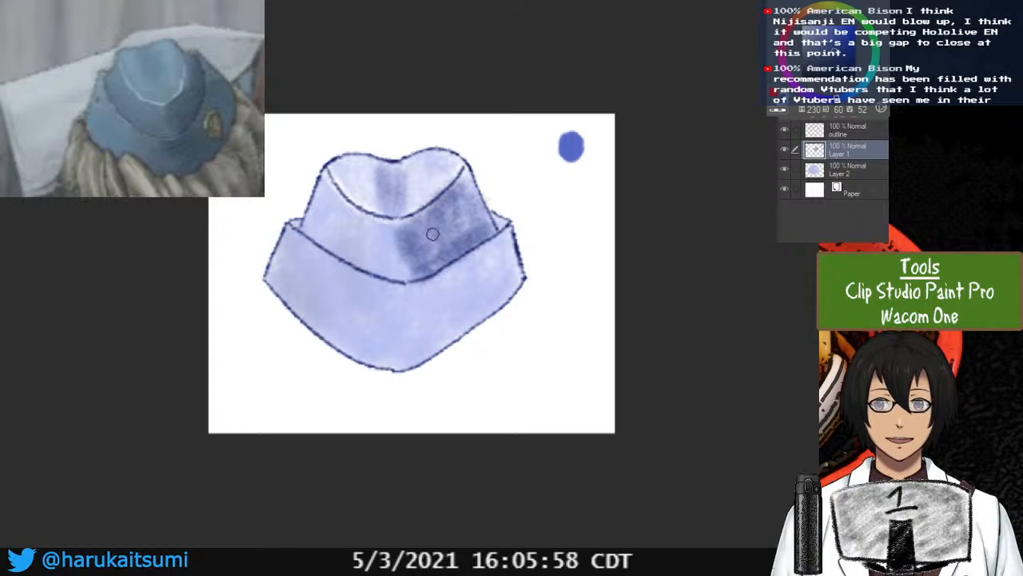
mouse_move(390, 183)
mouse_down()
mouse_move(385, 196)
mouse_move(400, 199)
mouse_move(385, 167)
mouse_up()
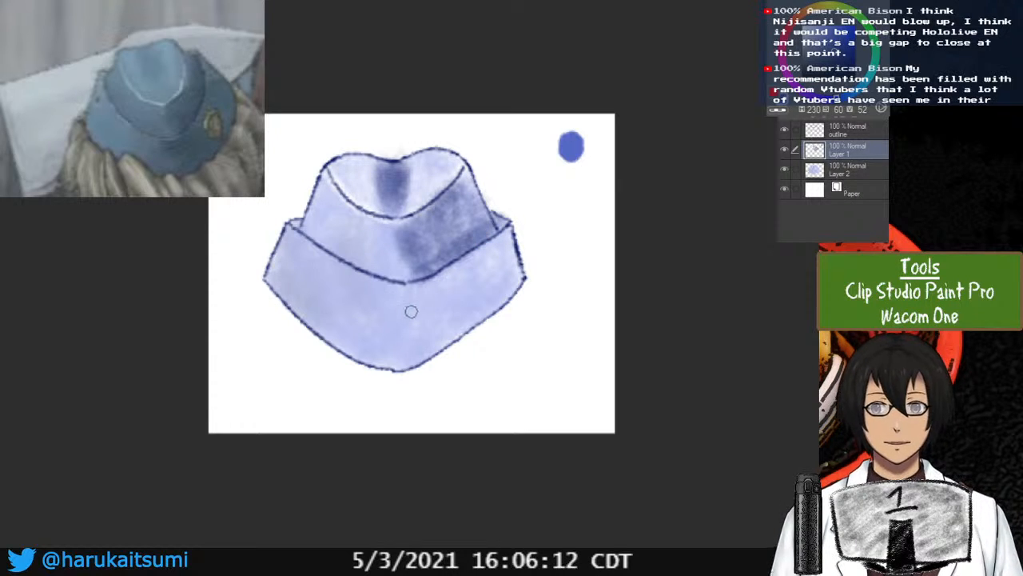
Shade the right half of the brim in the same dark blue and even out the shading on the crown's right side
mouse_move(404, 311)
mouse_down()
mouse_move(427, 337)
mouse_move(462, 347)
mouse_move(429, 301)
mouse_move(402, 316)
mouse_move(423, 326)
mouse_move(400, 308)
mouse_move(422, 344)
mouse_move(428, 293)
mouse_move(446, 308)
mouse_move(448, 289)
mouse_move(456, 305)
mouse_move(443, 276)
mouse_move(452, 335)
mouse_move(425, 301)
mouse_move(460, 330)
mouse_move(464, 298)
mouse_move(473, 313)
mouse_move(478, 292)
mouse_move(471, 281)
mouse_move(491, 302)
mouse_move(485, 251)
mouse_move(495, 273)
mouse_move(498, 247)
mouse_move(510, 278)
mouse_move(505, 237)
mouse_move(489, 263)
mouse_move(414, 309)
mouse_move(407, 295)
mouse_move(415, 336)
mouse_up()
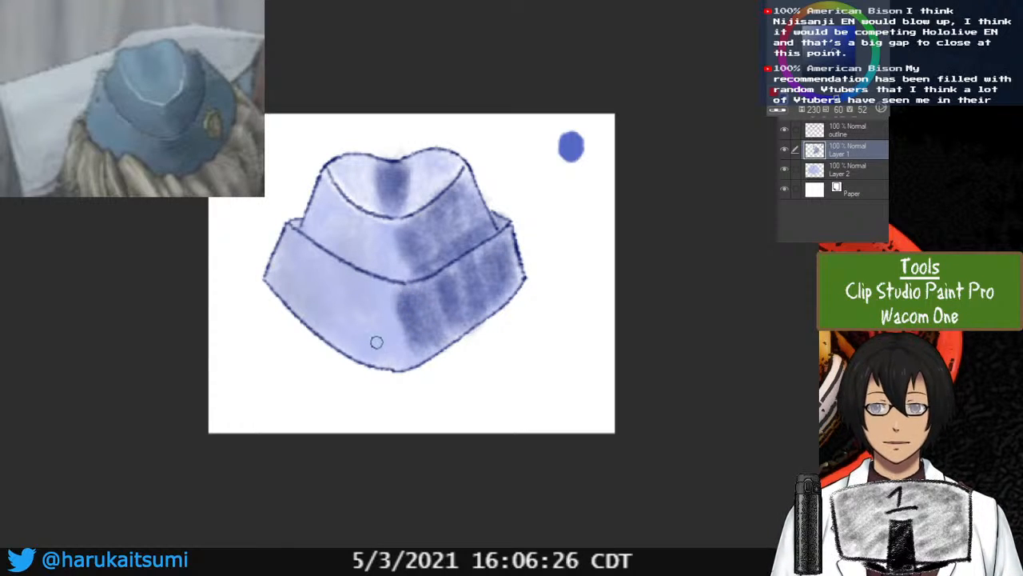
drag(399, 293, 388, 304)
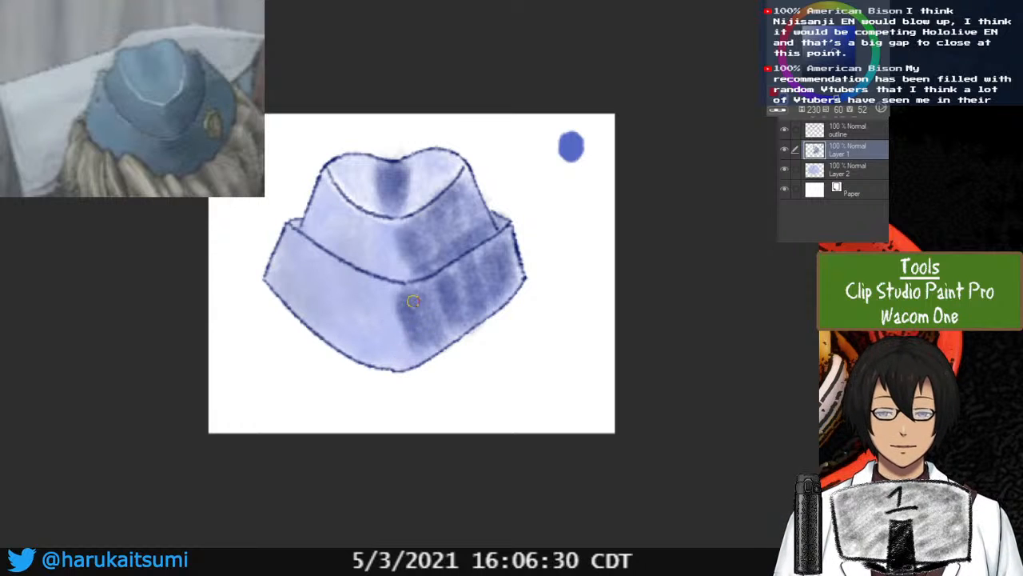
mouse_move(397, 297)
mouse_down()
mouse_move(430, 333)
mouse_move(415, 340)
mouse_move(433, 359)
mouse_move(452, 282)
mouse_move(466, 318)
mouse_move(469, 251)
mouse_move(483, 298)
mouse_move(489, 251)
mouse_move(497, 269)
mouse_move(509, 238)
mouse_move(509, 273)
mouse_move(453, 336)
mouse_move(466, 336)
mouse_move(430, 352)
mouse_move(515, 281)
mouse_move(417, 283)
mouse_move(496, 235)
mouse_move(405, 226)
mouse_move(464, 176)
mouse_move(488, 224)
mouse_up()
key(ctrl+z)
key(ctrl+z)
key(ctrl+z)
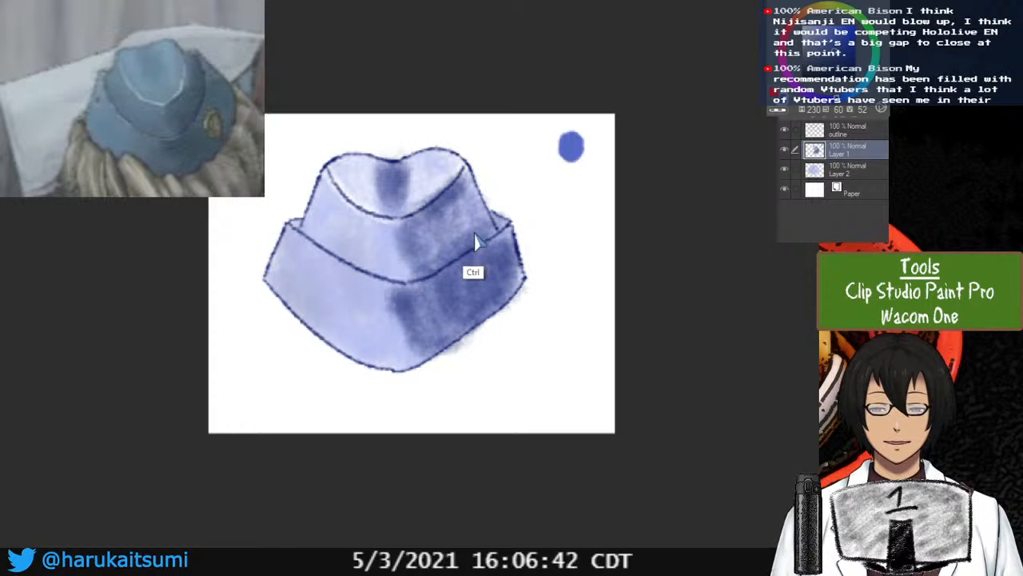
key(ctrl+z)
key(ctrl+z)
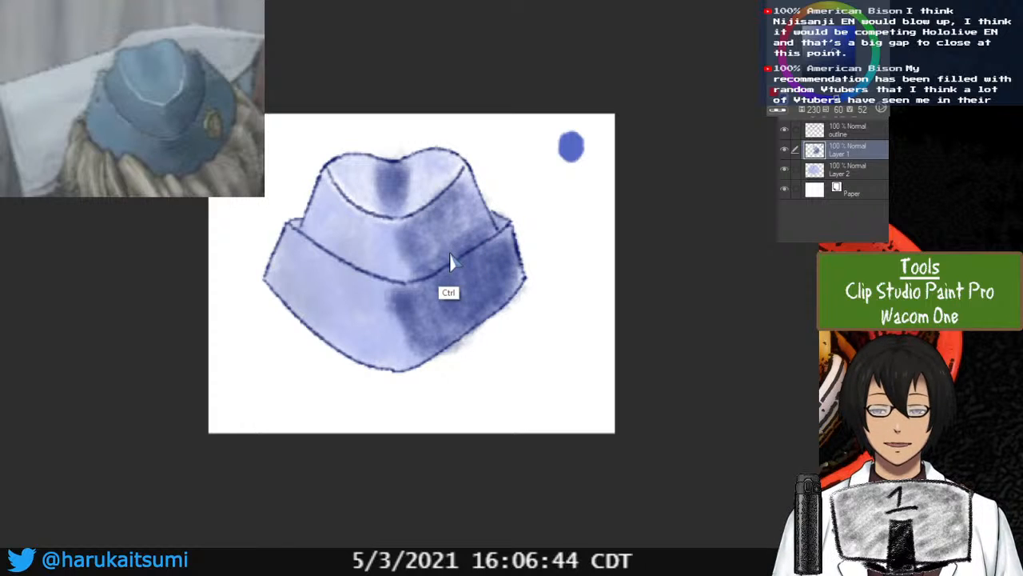
mouse_move(427, 244)
mouse_down()
mouse_move(439, 214)
mouse_move(474, 192)
mouse_up()
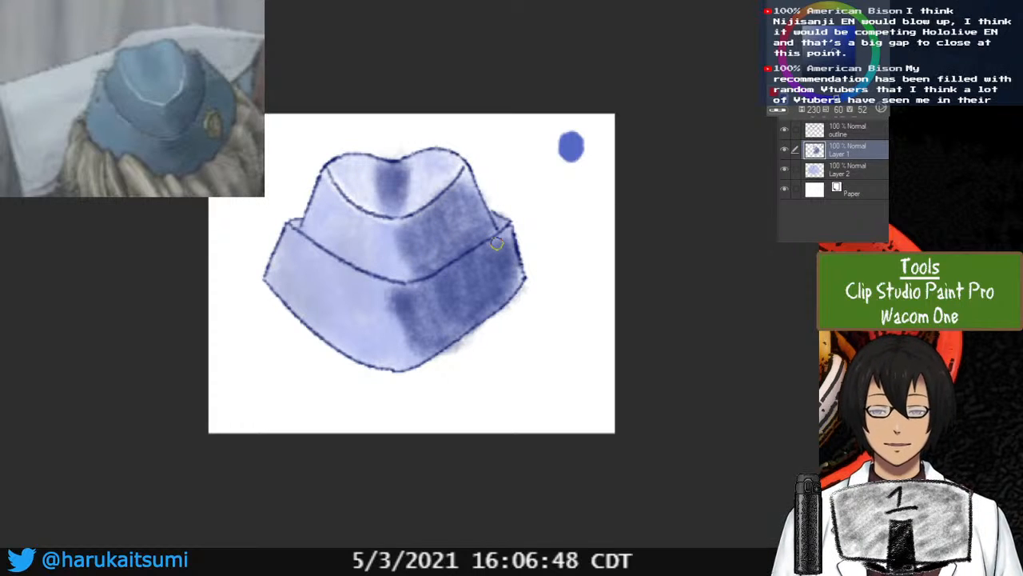
Try thin dark blue shading strokes on the left half of the brim
drag(327, 276, 342, 286)
key(ctrl+z)
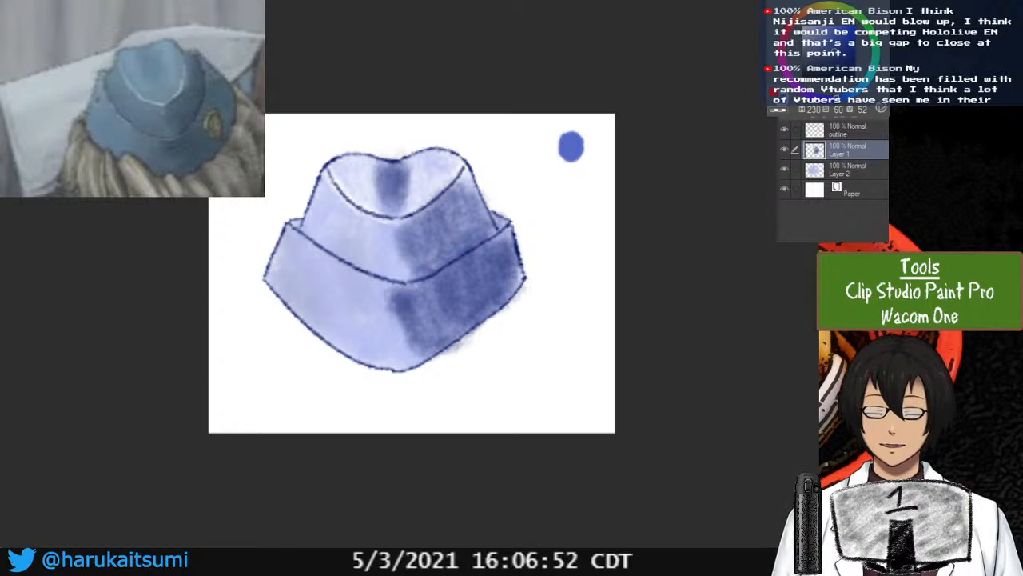
click(2, 244)
mouse_move(363, 295)
mouse_down()
mouse_move(356, 329)
mouse_move(350, 279)
mouse_move(390, 345)
mouse_up()
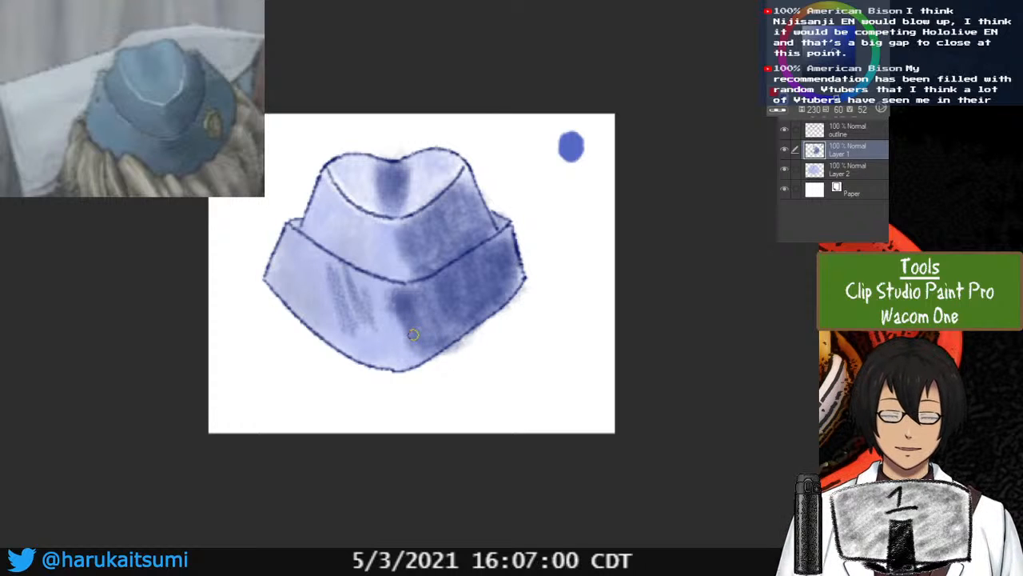
Clear the highlight and all shading from Layer 1, keeping only the round blue swatch
key(ctrl+a)
key(Delete)
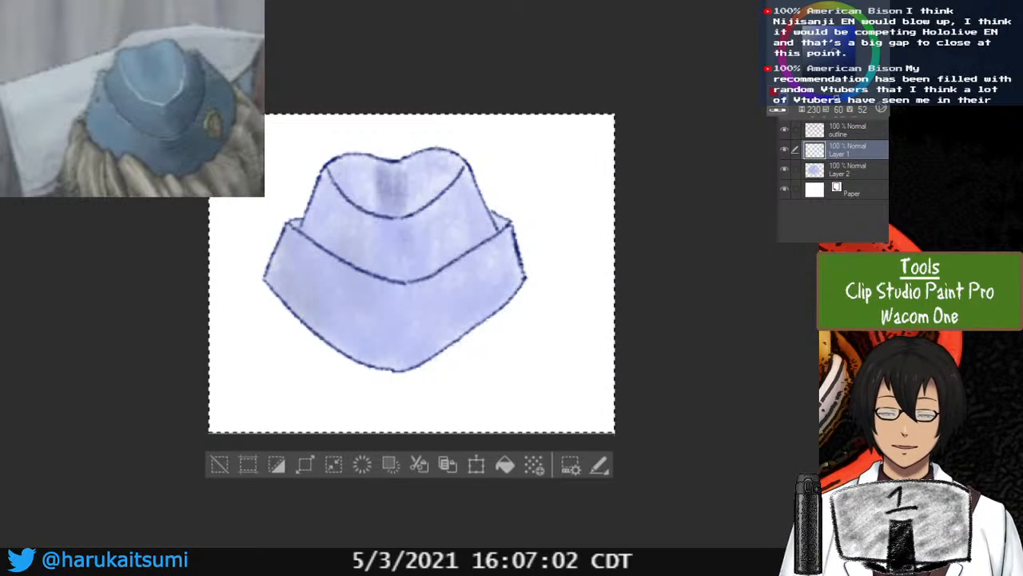
key(ctrl+z)
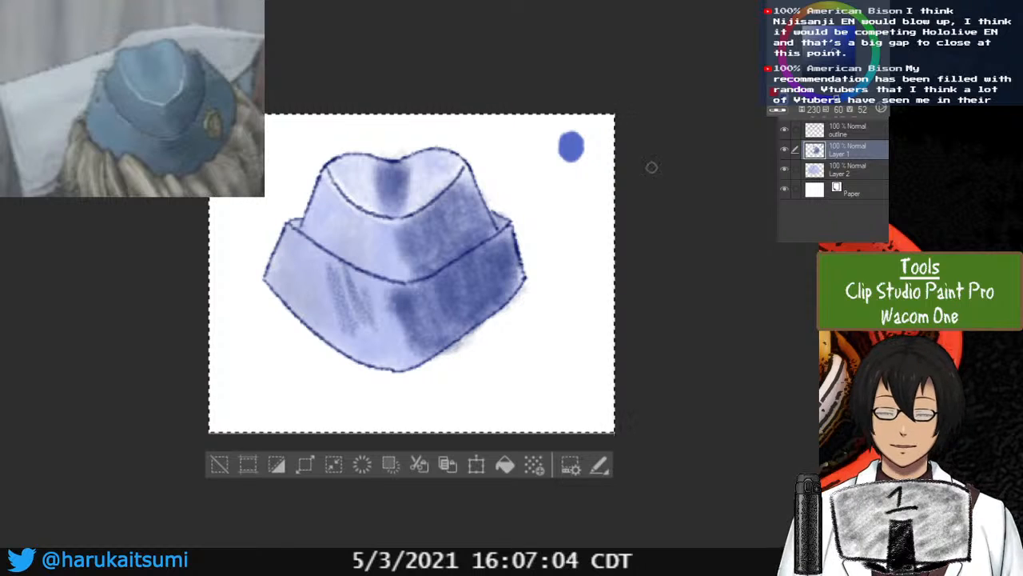
key(ctrl+d)
mouse_move(503, 112)
mouse_down()
mouse_move(607, 375)
mouse_move(515, 127)
mouse_up()
key(Delete)
key(ctrl+d)
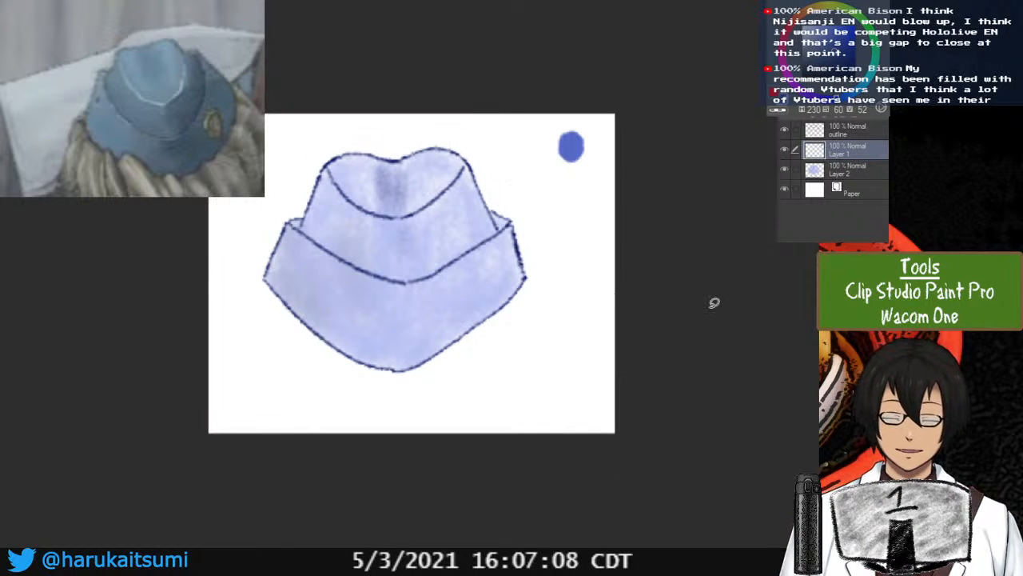
Paint over the dark dent in the crown's top on Layer 2 with light blue H 231, S 24, V 95, and switch to white
click(848, 170)
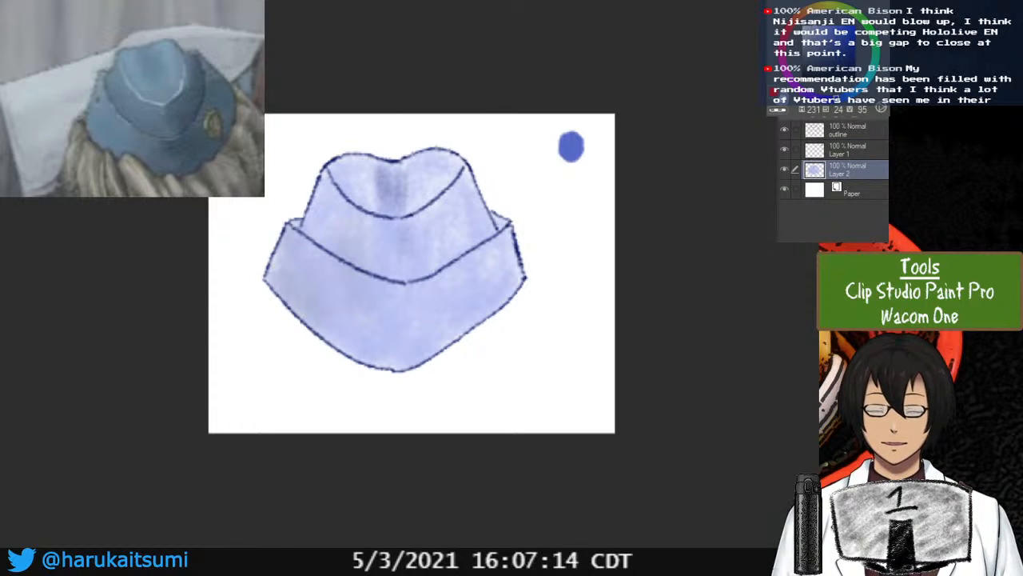
mouse_move(384, 179)
mouse_down()
mouse_move(409, 191)
mouse_move(418, 174)
mouse_up()
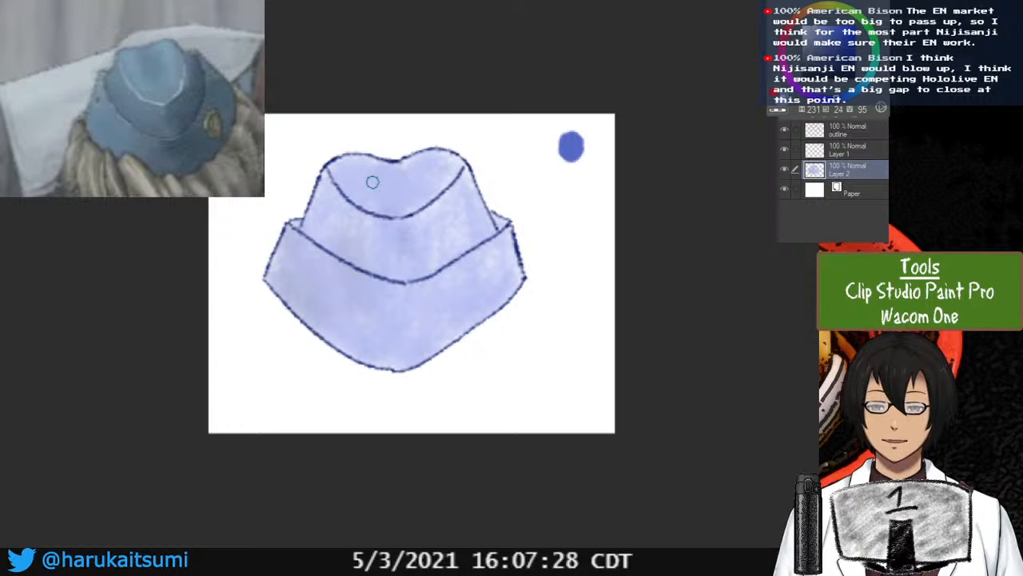
key(x)
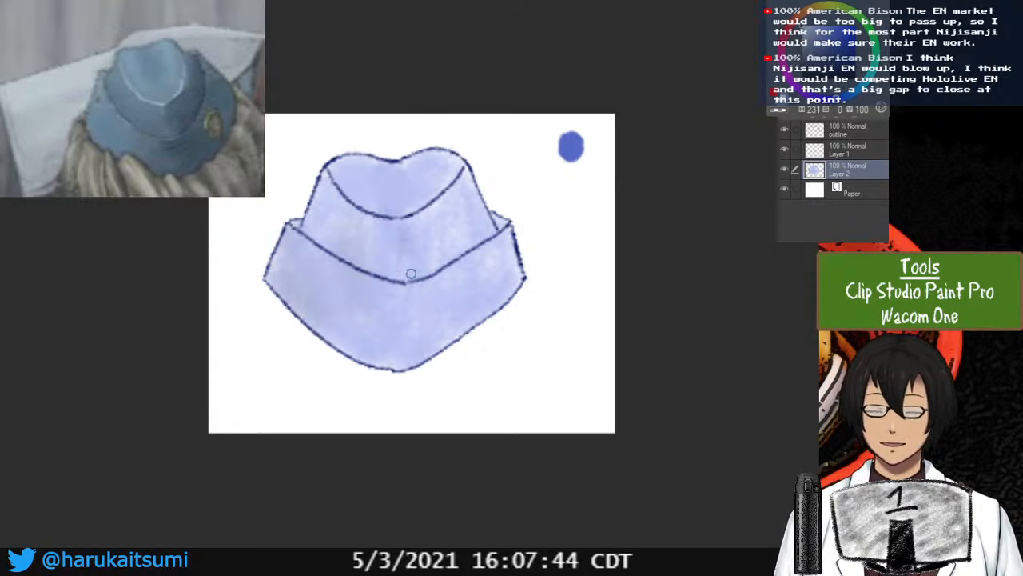
Paint a white highlight along the crown's front edge on Layer 2 and shade the dent on Layer 1 in H 230, S 56, V 77
mouse_move(329, 171)
mouse_down()
mouse_move(358, 206)
mouse_move(328, 170)
mouse_move(348, 204)
mouse_move(376, 208)
mouse_move(422, 272)
mouse_move(391, 204)
mouse_move(358, 208)
mouse_move(407, 214)
mouse_move(399, 213)
mouse_move(448, 188)
mouse_move(437, 198)
mouse_move(454, 177)
mouse_up()
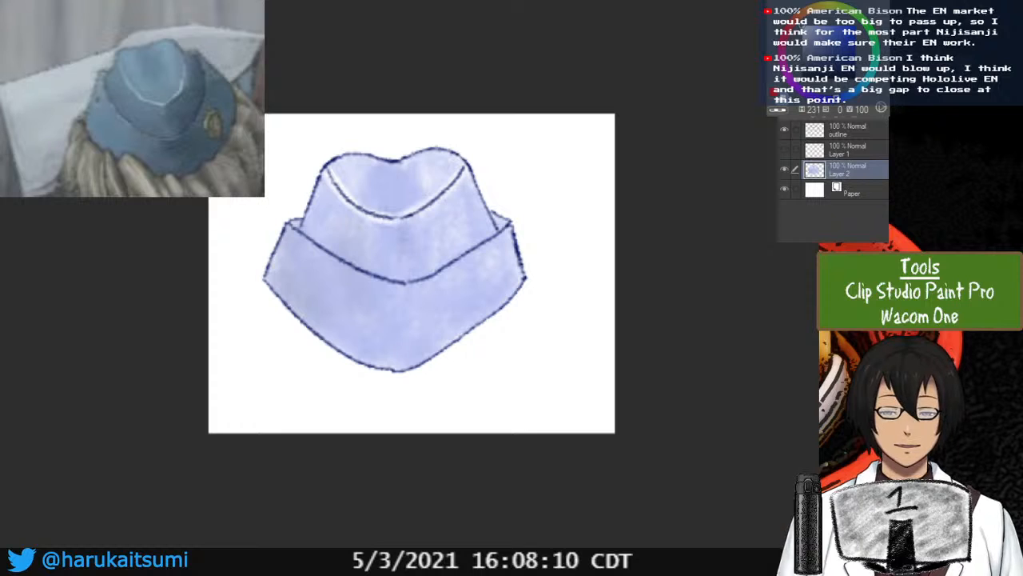
click(848, 149)
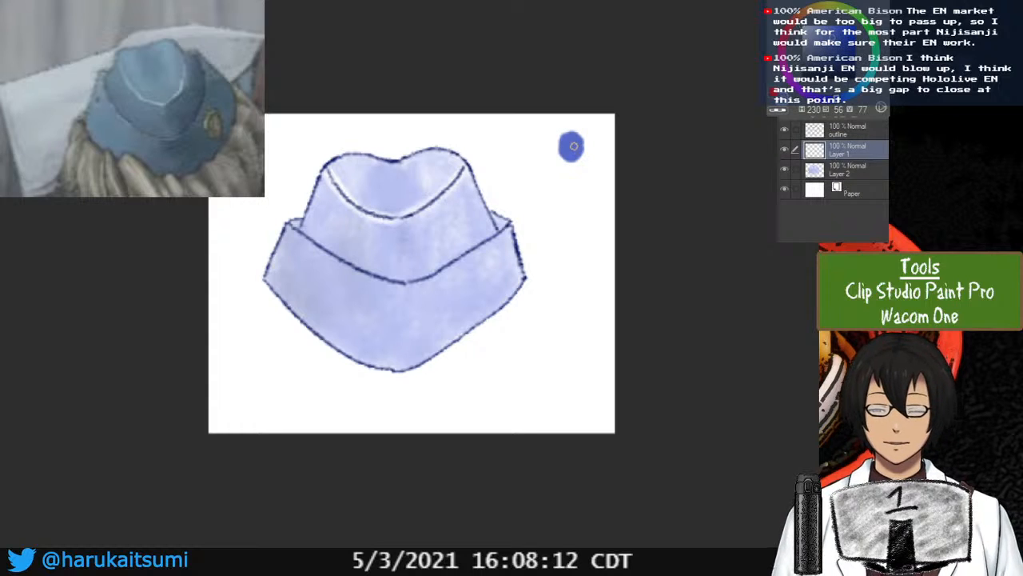
mouse_move(392, 183)
mouse_down()
mouse_move(373, 199)
mouse_move(378, 165)
mouse_move(400, 179)
mouse_move(373, 199)
mouse_move(396, 202)
mouse_move(397, 169)
mouse_move(416, 187)
mouse_move(403, 172)
mouse_move(414, 187)
mouse_move(399, 212)
mouse_move(413, 207)
mouse_move(370, 205)
mouse_move(387, 214)
mouse_move(410, 200)
mouse_move(406, 170)
mouse_move(386, 162)
mouse_move(412, 182)
mouse_move(411, 210)
mouse_move(403, 162)
mouse_move(416, 187)
mouse_up()
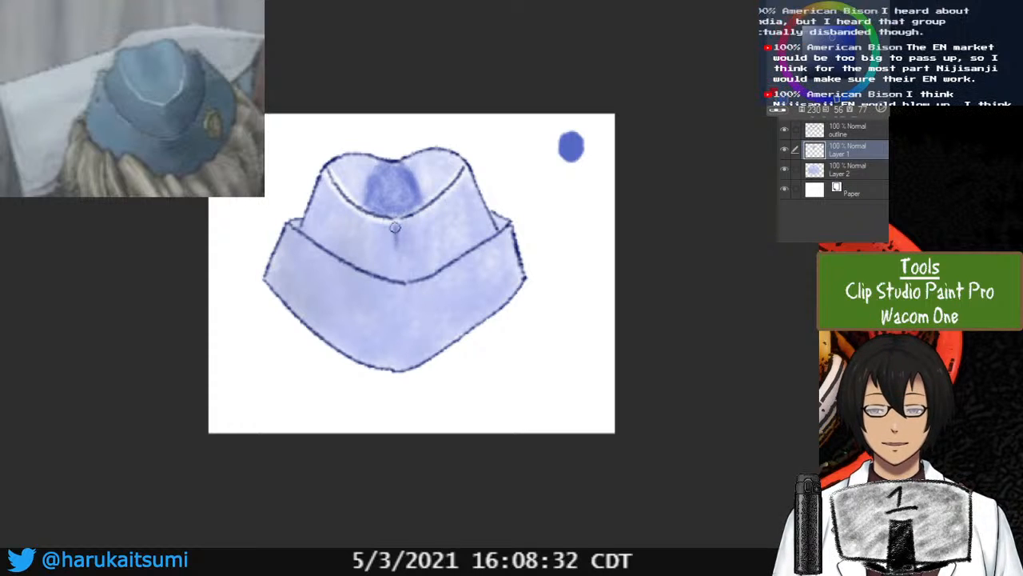
Shade the right half of the crown's front in the same dark blue, from the center crease to the right edge
drag(395, 230, 414, 275)
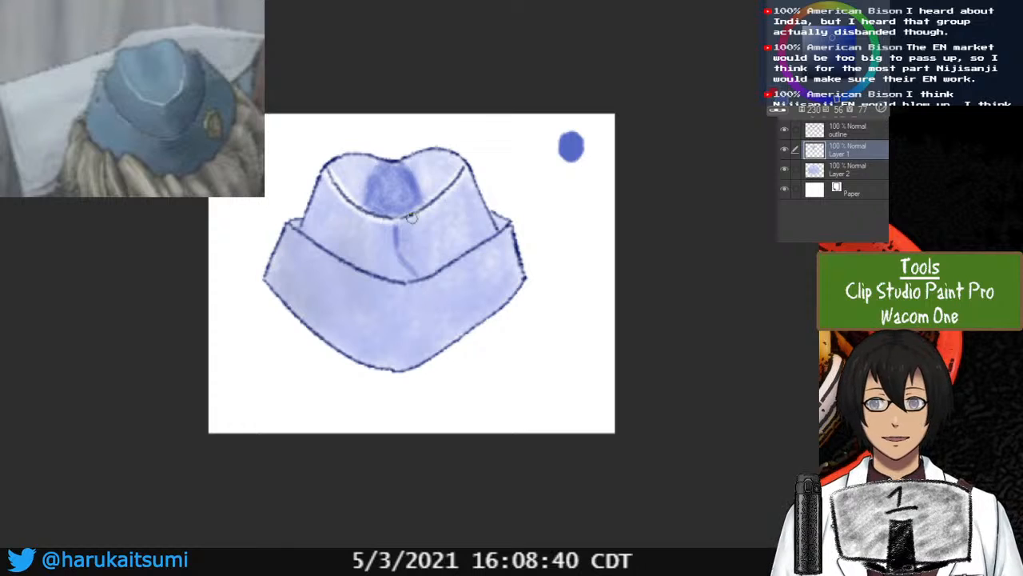
drag(399, 233, 413, 265)
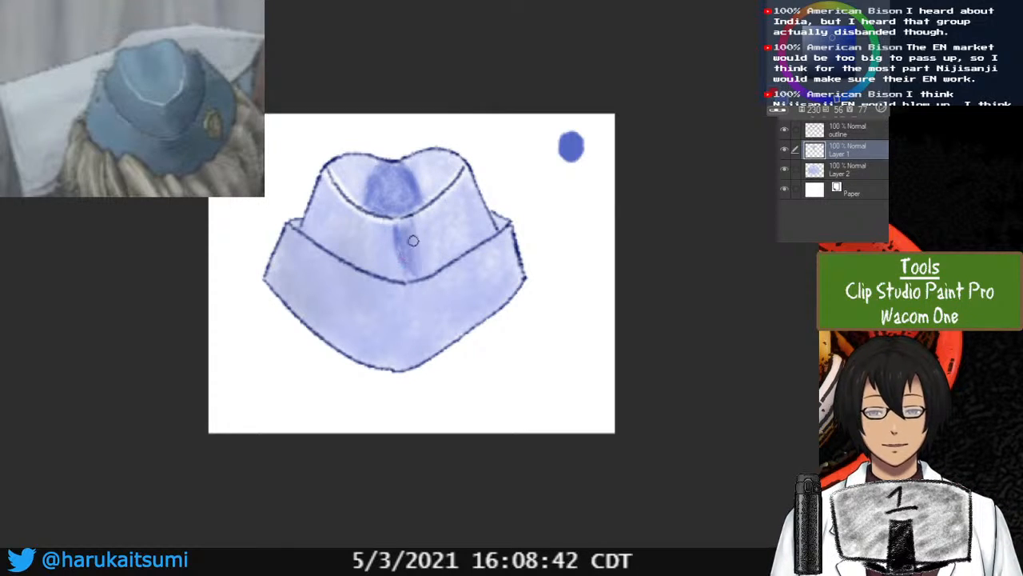
key(ctrl+z)
mouse_move(399, 228)
mouse_down()
mouse_move(416, 263)
mouse_move(415, 228)
mouse_move(419, 252)
mouse_move(425, 219)
mouse_move(432, 272)
mouse_up()
mouse_move(436, 205)
mouse_down()
mouse_move(442, 258)
mouse_move(459, 243)
mouse_up()
mouse_move(460, 186)
mouse_down()
mouse_move(465, 215)
mouse_move(472, 190)
mouse_move(487, 224)
mouse_move(427, 264)
mouse_move(445, 258)
mouse_move(482, 235)
mouse_move(472, 204)
mouse_move(455, 226)
mouse_move(402, 231)
mouse_move(431, 270)
mouse_up()
mouse_move(426, 232)
mouse_down()
mouse_move(434, 270)
mouse_move(433, 241)
mouse_move(441, 257)
mouse_move(492, 236)
mouse_up()
mouse_move(478, 180)
mouse_down()
mouse_move(450, 235)
mouse_move(470, 222)
mouse_move(473, 207)
mouse_move(444, 254)
mouse_up()
mouse_move(453, 205)
mouse_down()
mouse_move(438, 256)
mouse_move(402, 249)
mouse_up()
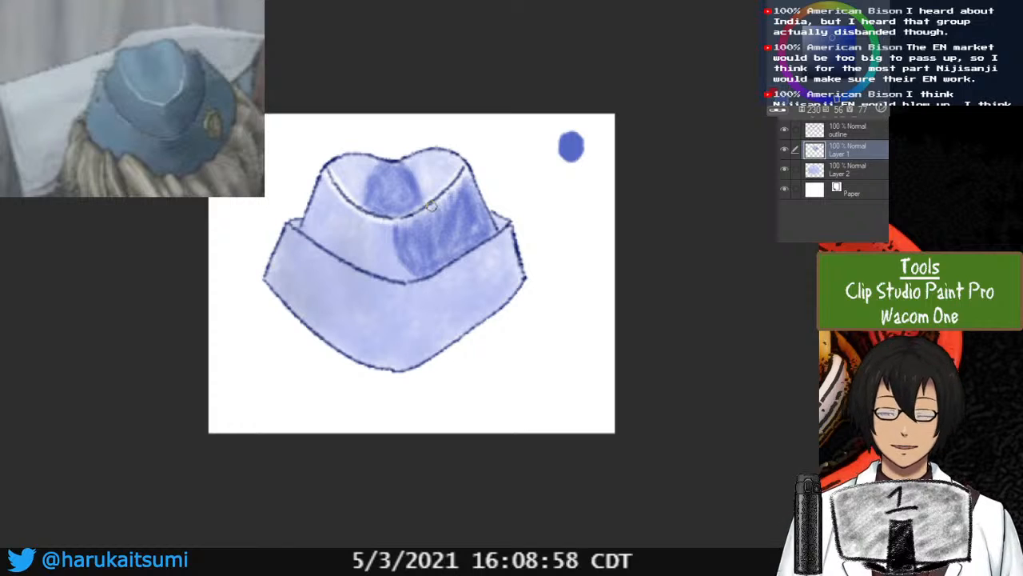
drag(428, 212, 409, 224)
drag(457, 190, 436, 212)
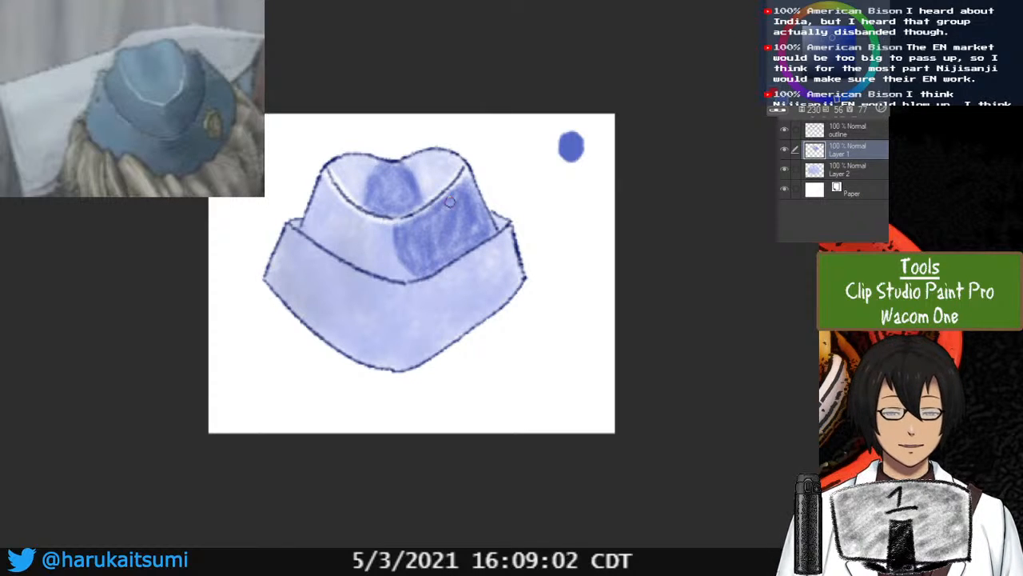
Undo the shading strokes on the crown's right half and restore them
key(ctrl+z)
key(ctrl+z)
key(ctrl+z)
key(ctrl+z)
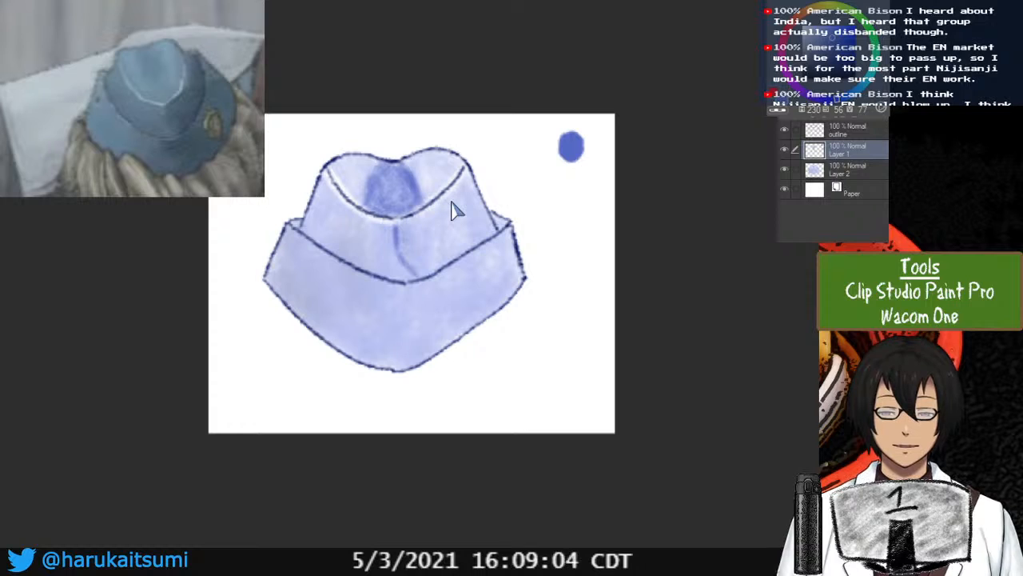
key(ctrl+z)
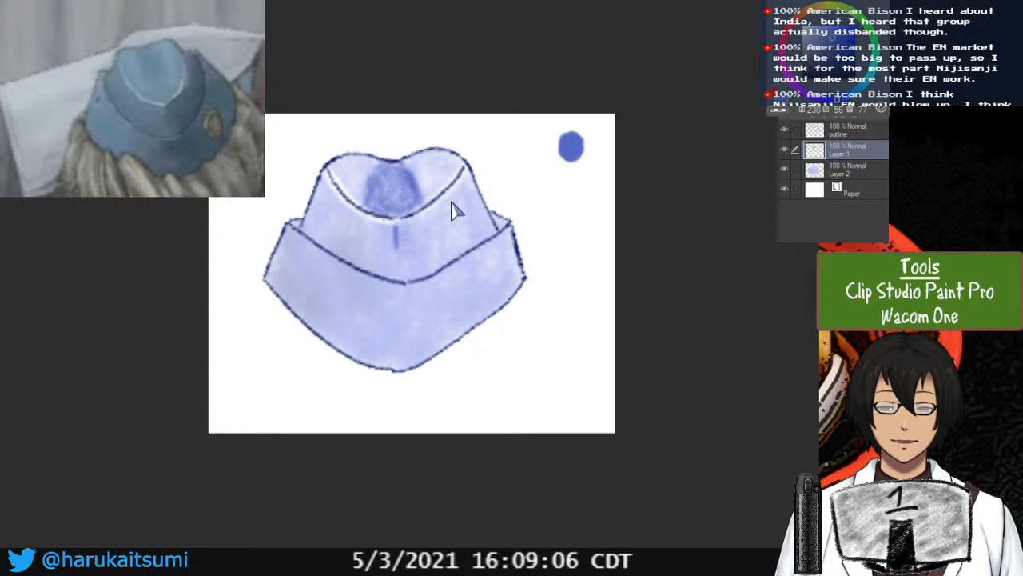
key(ctrl+y)
key(ctrl+y)
key(ctrl+y)
key(ctrl+y)
key(ctrl+y)
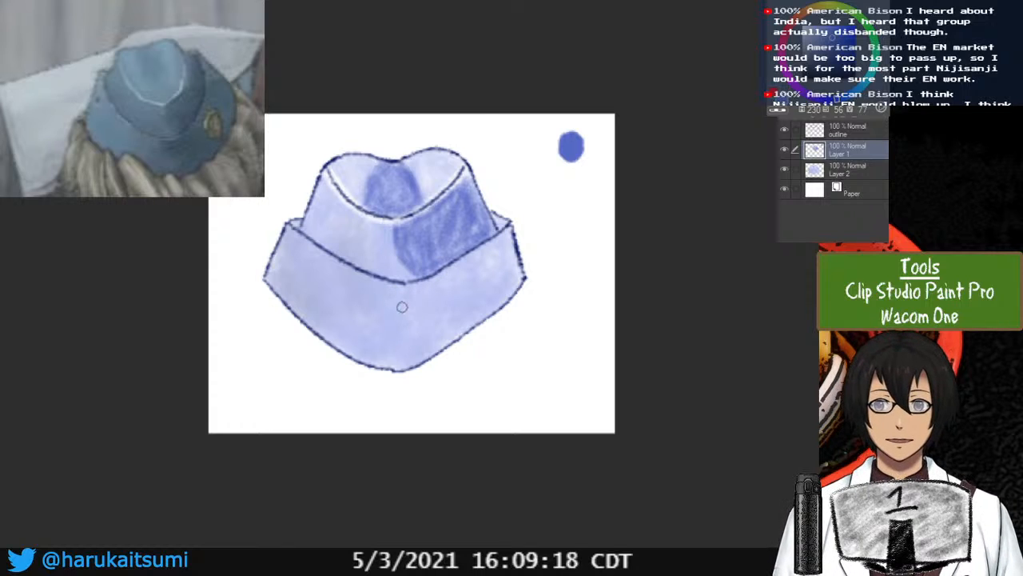
Shade the right half of the brim on Layer 1 in the same dark blue, from the center fold to the right edge
mouse_move(373, 328)
mouse_down()
mouse_move(401, 298)
mouse_move(419, 307)
mouse_move(385, 302)
mouse_move(391, 367)
mouse_move(403, 287)
mouse_move(407, 328)
mouse_move(425, 332)
mouse_move(426, 284)
mouse_move(437, 336)
mouse_move(444, 286)
mouse_move(450, 326)
mouse_move(460, 316)
mouse_move(465, 263)
mouse_move(473, 314)
mouse_move(481, 251)
mouse_move(498, 275)
mouse_move(500, 233)
mouse_move(515, 276)
mouse_up()
mouse_move(427, 356)
mouse_down()
mouse_move(514, 293)
mouse_move(395, 315)
mouse_move(400, 368)
mouse_move(417, 305)
mouse_move(433, 359)
mouse_move(439, 331)
mouse_up()
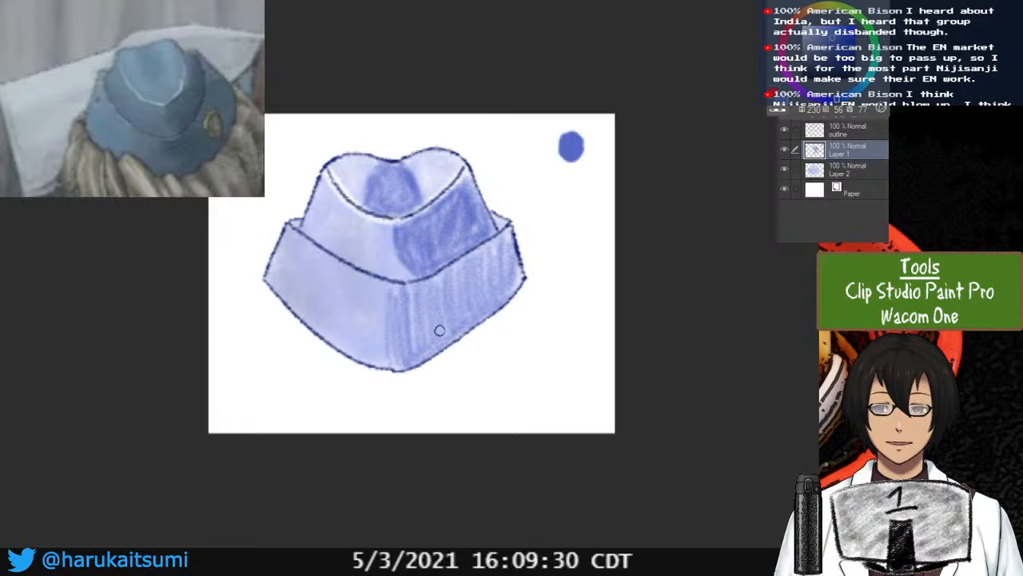
mouse_move(430, 256)
mouse_down()
mouse_move(414, 315)
mouse_move(391, 292)
mouse_move(389, 353)
mouse_move(403, 308)
mouse_move(410, 338)
mouse_move(425, 344)
mouse_move(433, 280)
mouse_move(443, 324)
mouse_move(456, 267)
mouse_move(466, 293)
mouse_move(478, 289)
mouse_move(487, 249)
mouse_move(498, 285)
mouse_move(506, 249)
mouse_move(511, 281)
mouse_up()
mouse_move(404, 291)
mouse_down()
mouse_move(468, 254)
mouse_move(436, 270)
mouse_move(490, 254)
mouse_up()
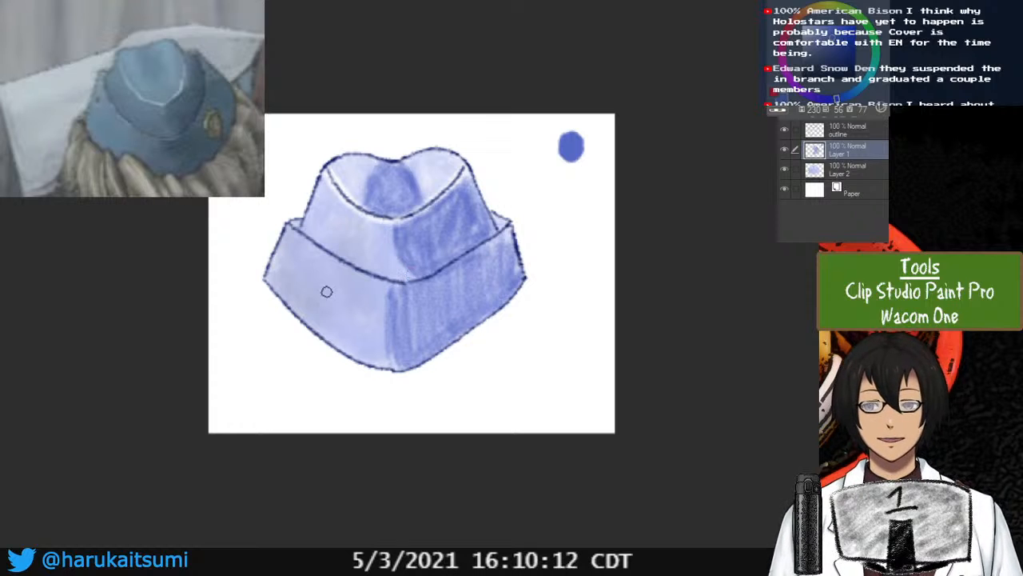
Shade the brim's lower front and the crown's left side, and even out the shading on the hat's right half
mouse_move(336, 329)
mouse_down()
mouse_move(372, 304)
mouse_move(379, 319)
mouse_move(359, 348)
mouse_up()
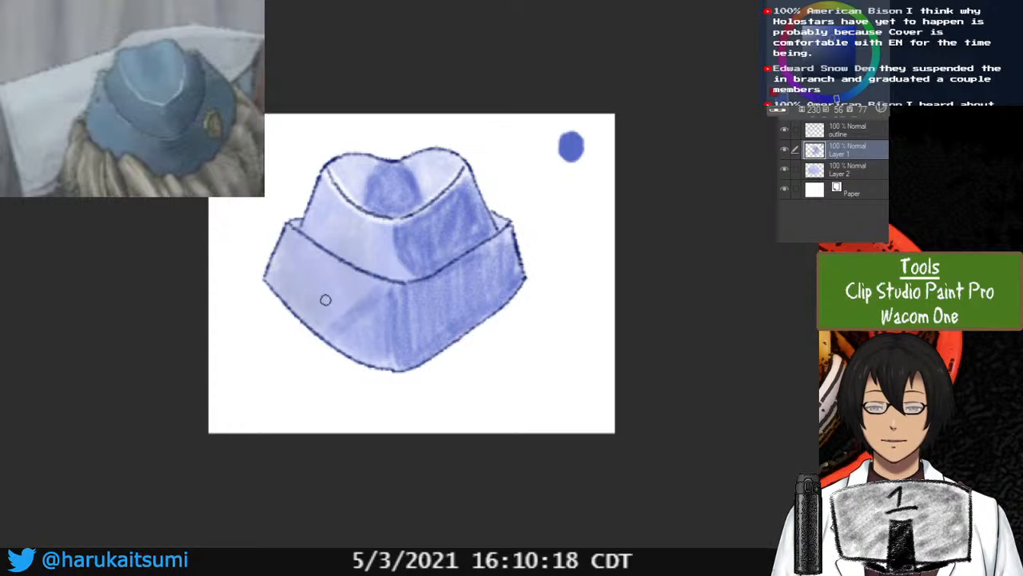
mouse_move(348, 344)
mouse_down()
mouse_move(378, 354)
mouse_move(358, 326)
mouse_move(374, 346)
mouse_move(337, 336)
mouse_move(390, 371)
mouse_move(364, 328)
mouse_move(340, 337)
mouse_move(370, 331)
mouse_move(381, 351)
mouse_move(362, 317)
mouse_up()
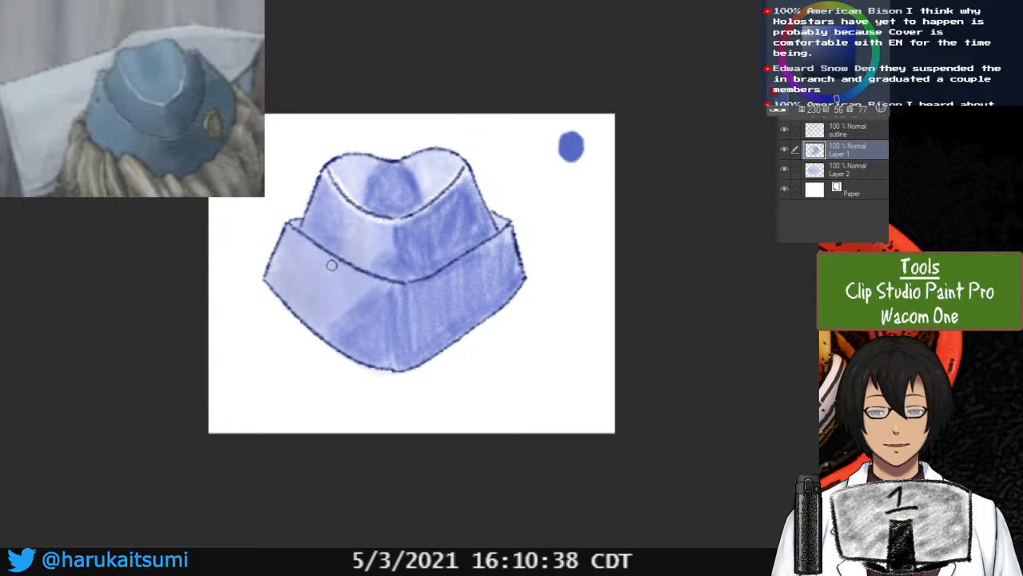
mouse_move(403, 233)
mouse_down()
mouse_move(423, 249)
mouse_move(474, 224)
mouse_move(478, 200)
mouse_up()
mouse_move(430, 355)
mouse_down()
mouse_move(428, 316)
mouse_move(476, 288)
mouse_move(488, 256)
mouse_move(503, 247)
mouse_move(513, 276)
mouse_up()
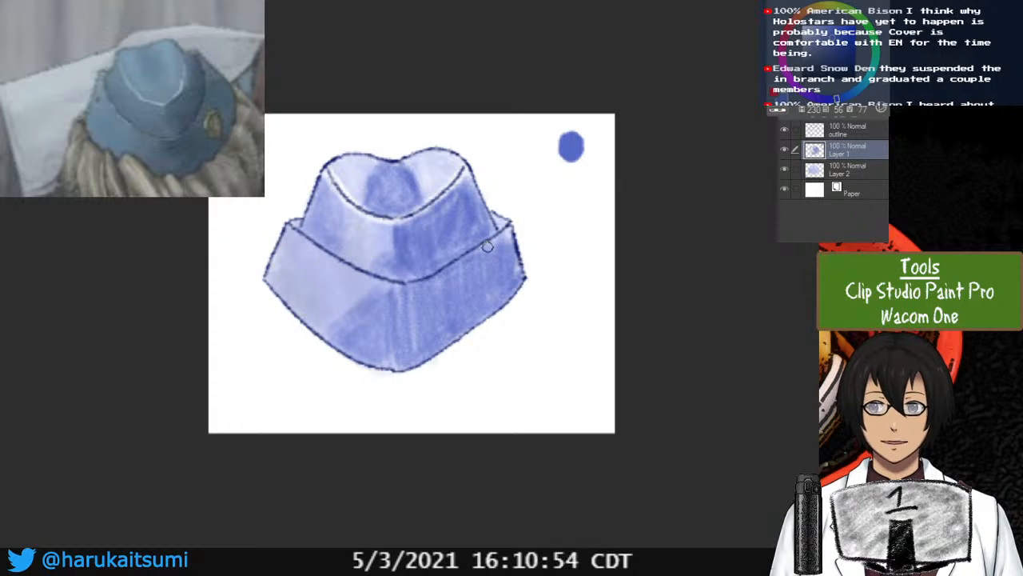
Hatch a small mark in very dark blue H 230, S 95, V 30 at the brim's center, just below the crown
click(853, 64)
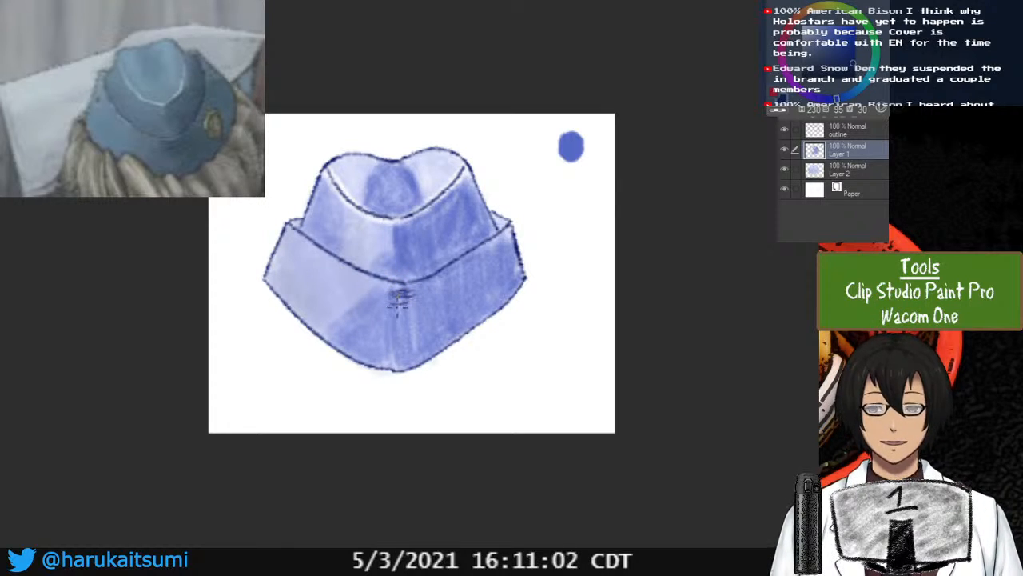
key(ctrl)
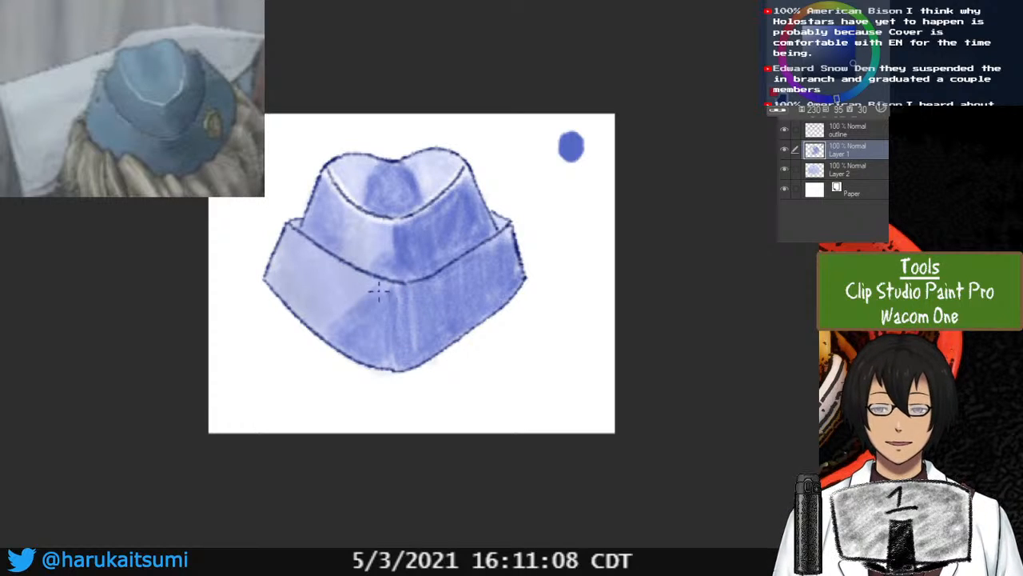
drag(389, 290, 411, 286)
key(ctrl+z)
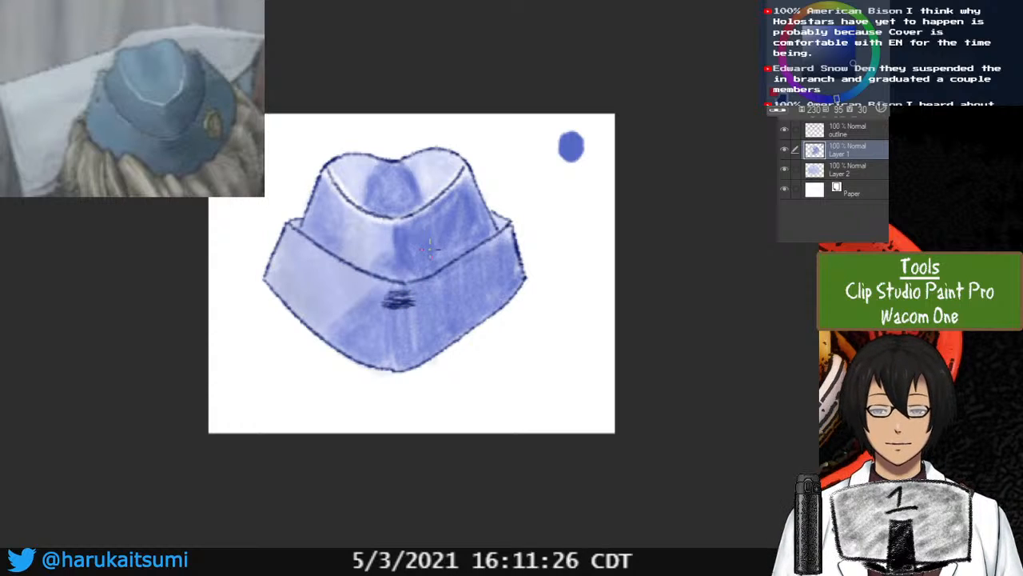
key(ctrl+minus)
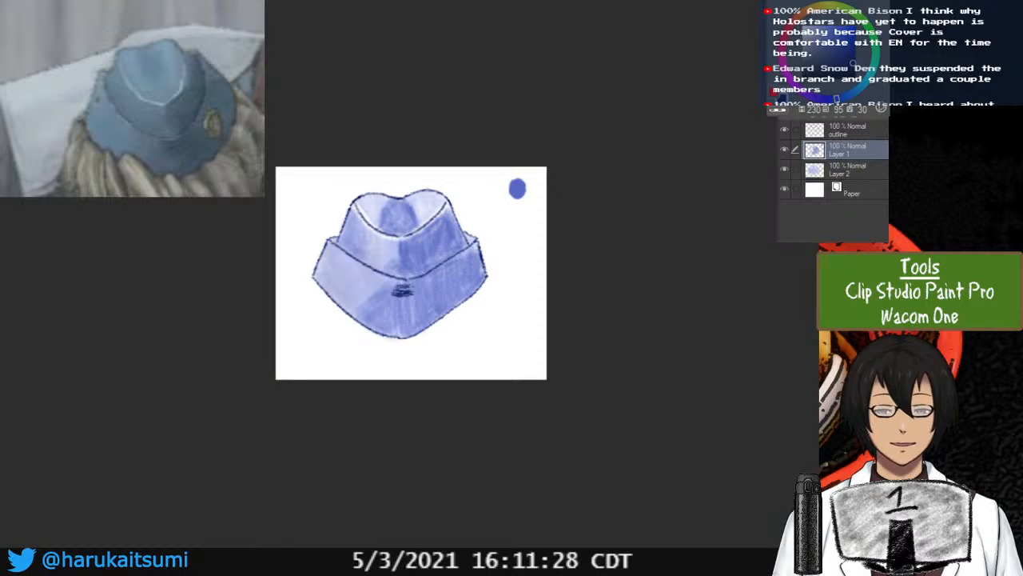
key(ctrl+plus)
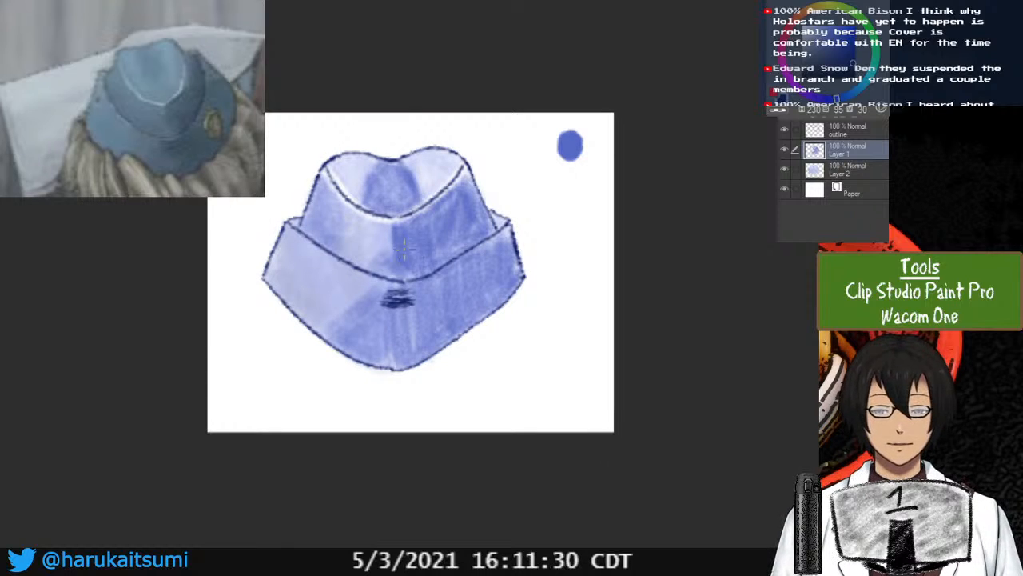
drag(402, 249, 434, 263)
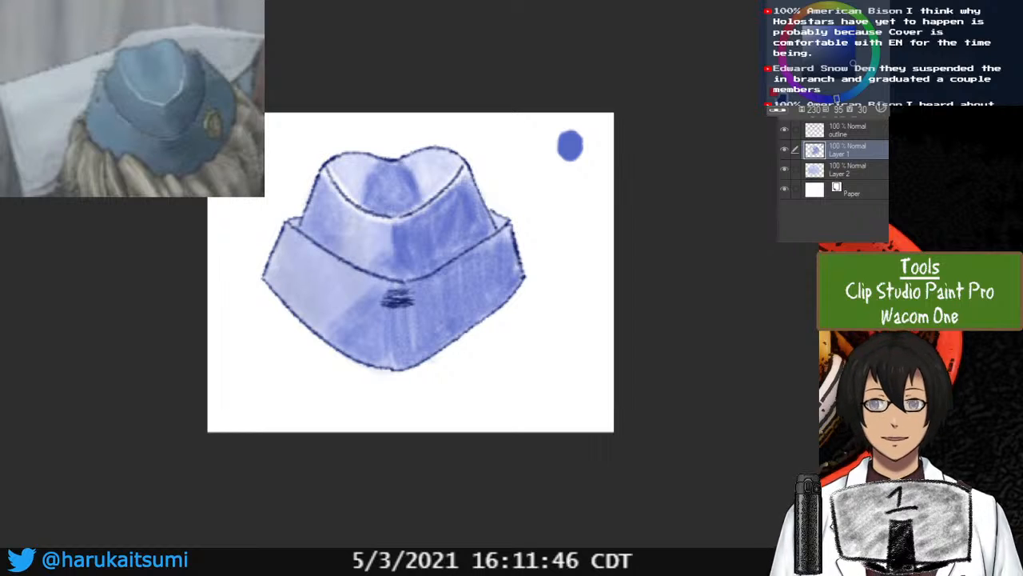
drag(401, 249, 430, 270)
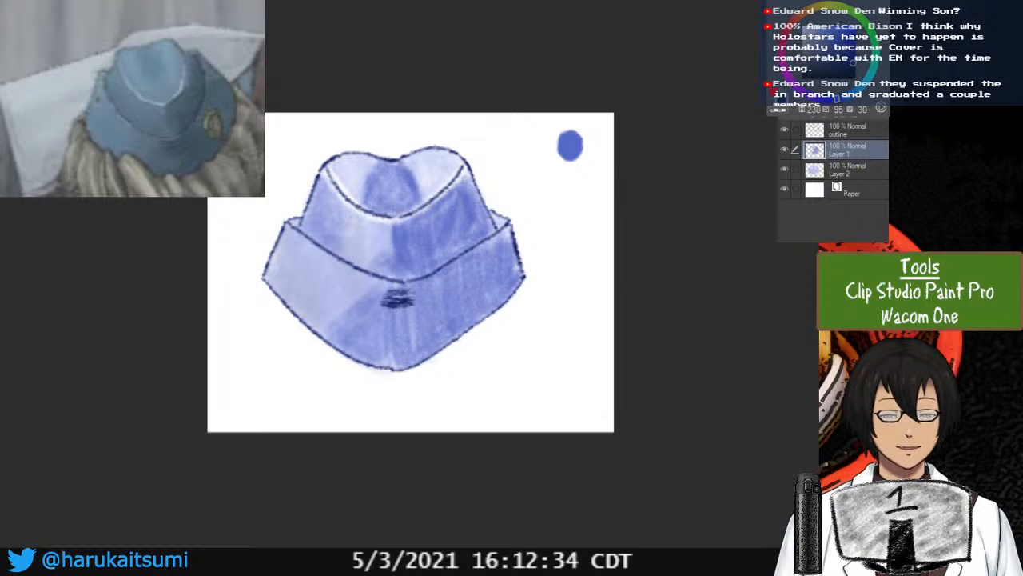
Create a layer above Layer 1 and draw a small filled badge on the brim's right half in pale orange H 27, S 28, V 94
key(ctrl+shift+n)
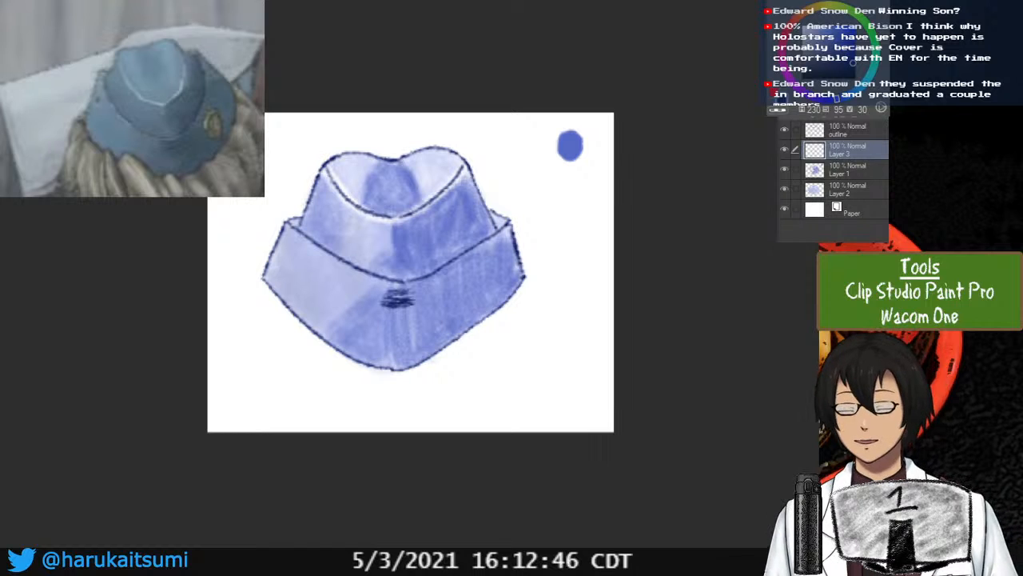
click(809, 10)
click(805, 13)
click(856, 31)
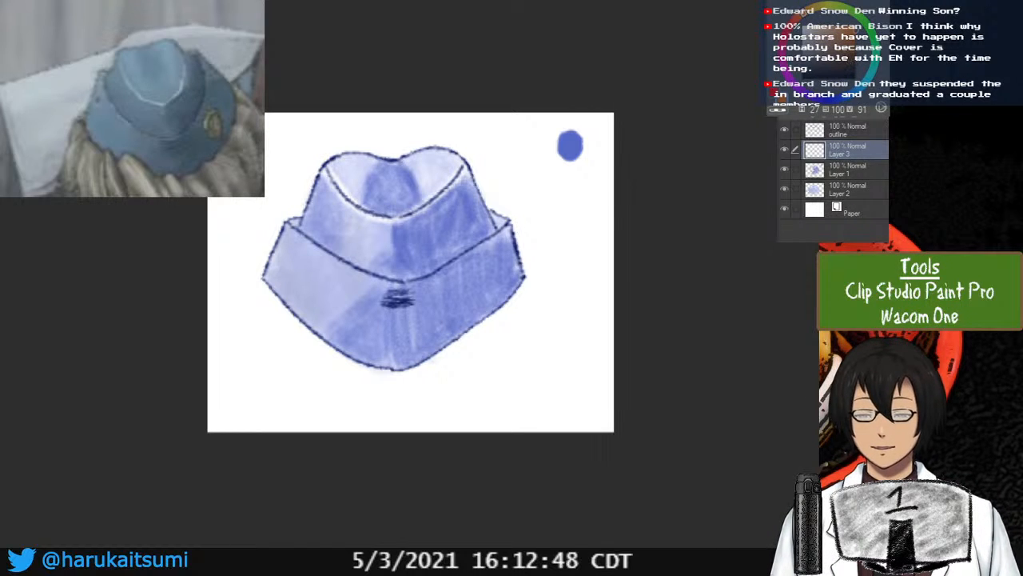
click(822, 32)
click(820, 42)
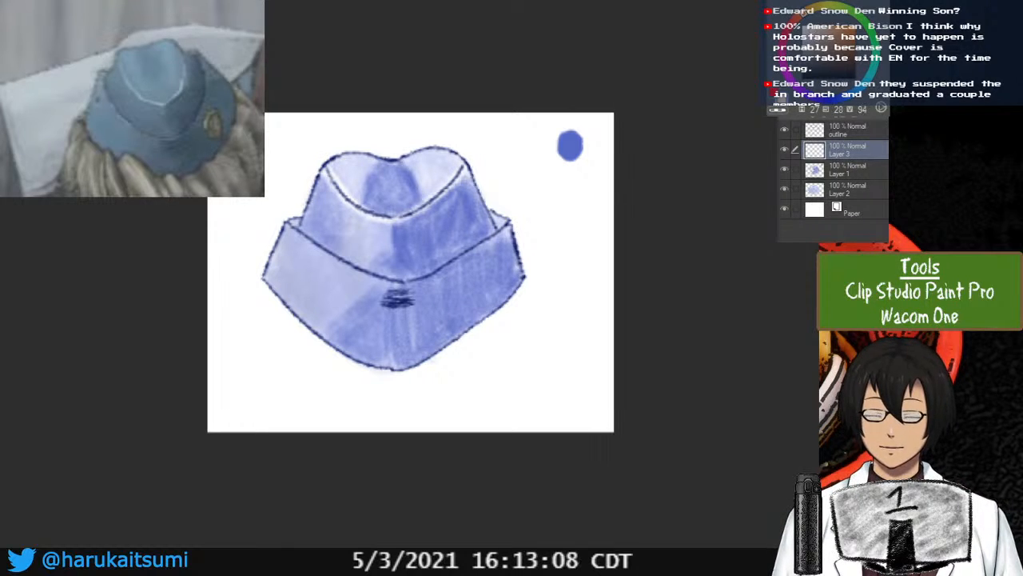
mouse_move(435, 296)
mouse_down()
mouse_move(468, 282)
mouse_move(448, 289)
mouse_move(448, 310)
mouse_move(465, 323)
mouse_up()
key(ctrl+z)
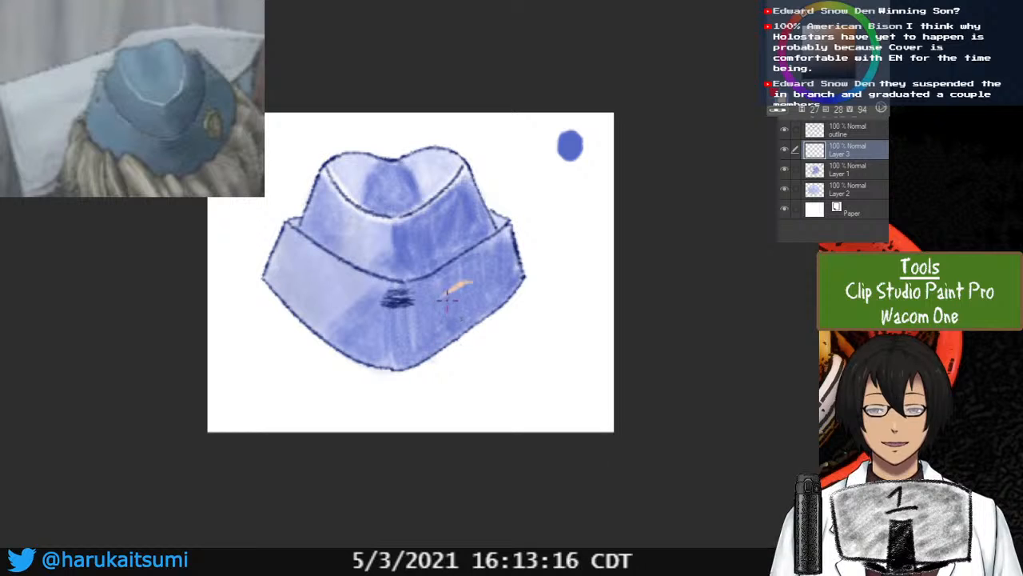
mouse_move(460, 284)
mouse_down()
mouse_move(444, 304)
mouse_move(467, 318)
mouse_up()
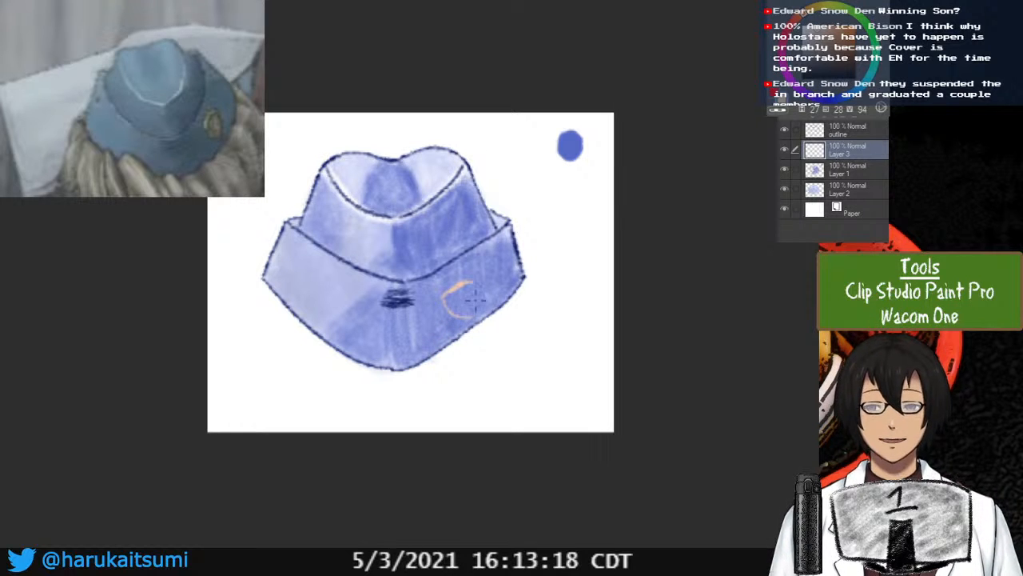
drag(462, 283, 472, 307)
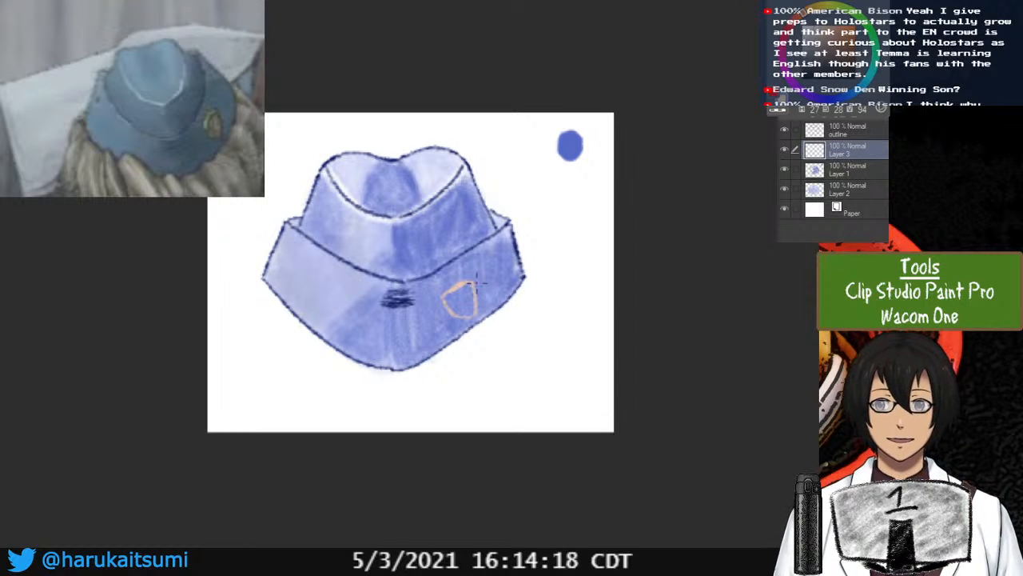
mouse_move(450, 292)
mouse_down()
mouse_move(453, 307)
mouse_move(470, 302)
mouse_move(460, 287)
mouse_move(472, 297)
mouse_move(470, 320)
mouse_move(466, 297)
mouse_up()
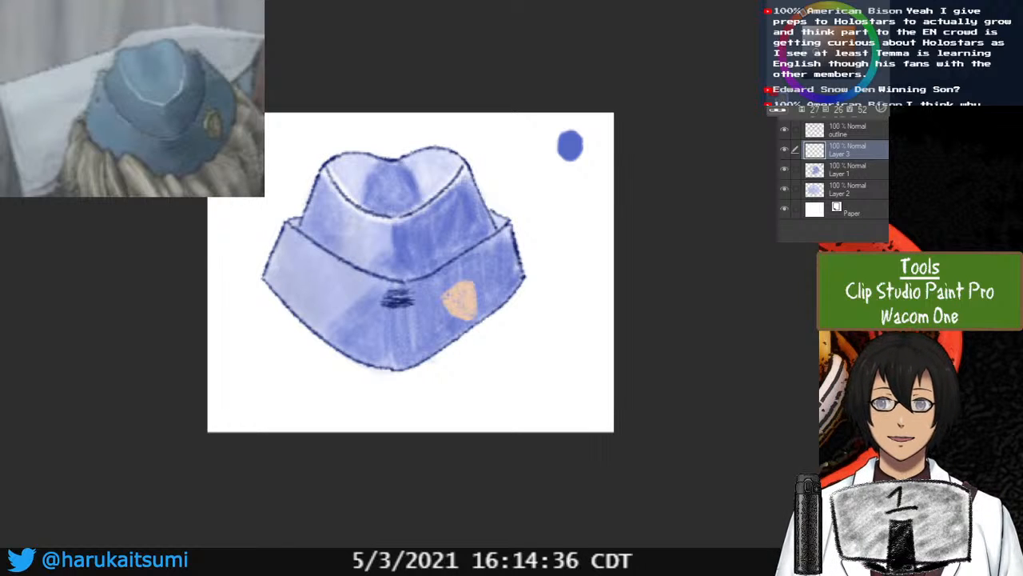
Shade over the pale orange badge with brown H 27, S 26, V 52
key(ctrl+plus)
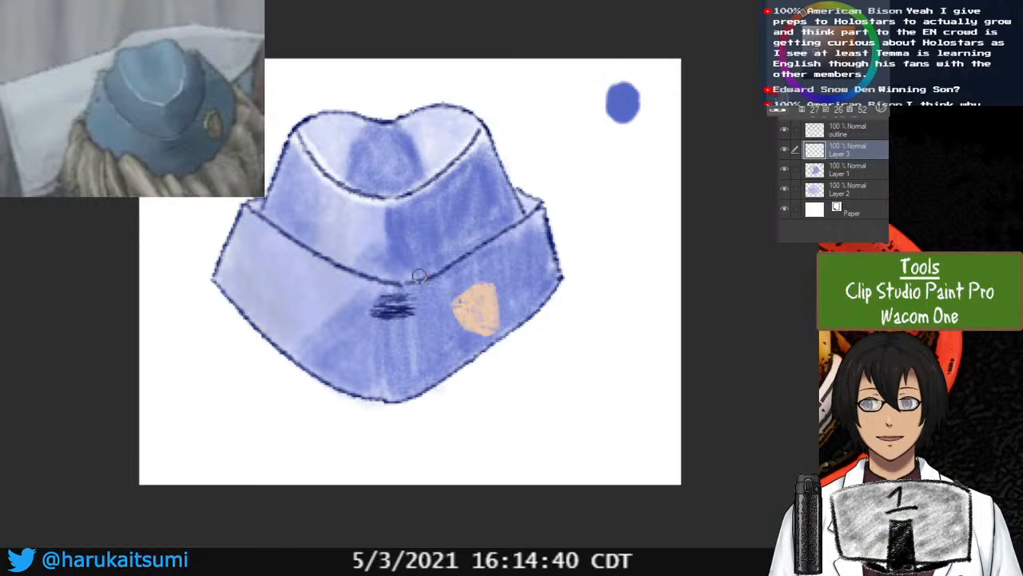
mouse_move(462, 313)
mouse_down()
mouse_move(477, 315)
mouse_move(479, 307)
mouse_move(463, 310)
mouse_move(482, 292)
mouse_move(491, 310)
mouse_move(465, 314)
mouse_move(476, 328)
mouse_move(475, 311)
mouse_move(485, 323)
mouse_move(461, 313)
mouse_move(473, 327)
mouse_move(487, 322)
mouse_move(489, 297)
mouse_move(490, 329)
mouse_move(491, 295)
mouse_move(472, 314)
mouse_up()
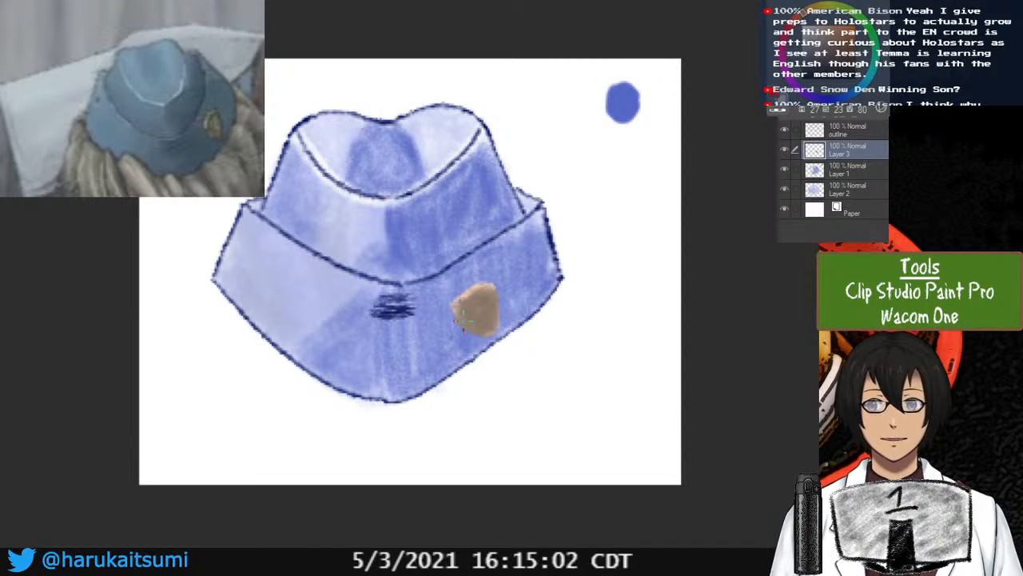
key(ctrl+plus)
key(ctrl+minus)
key(ctrl+minus)
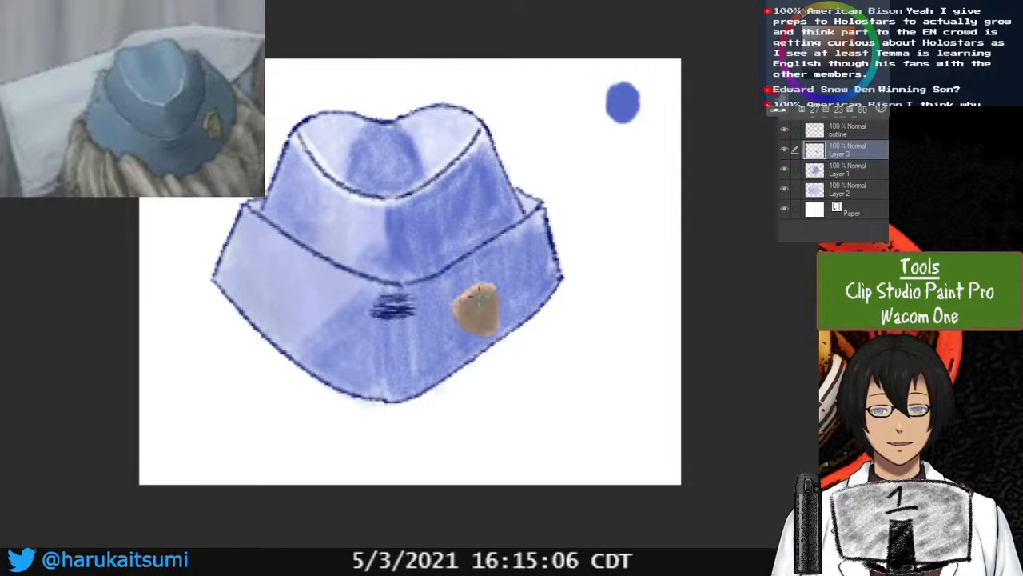
Add small light detail strokes in H 27, S 23, V 80 to the badge's center and rename its layer "badge"
mouse_move(484, 310)
mouse_down()
mouse_move(468, 318)
mouse_move(477, 303)
mouse_move(483, 321)
mouse_up()
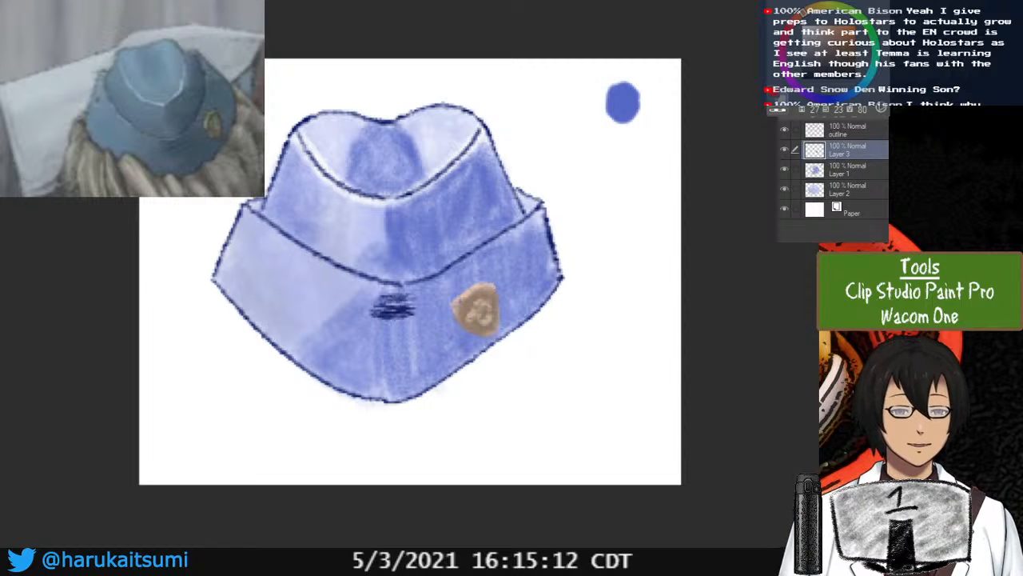
key(ctrl+minus)
key(ctrl+plus)
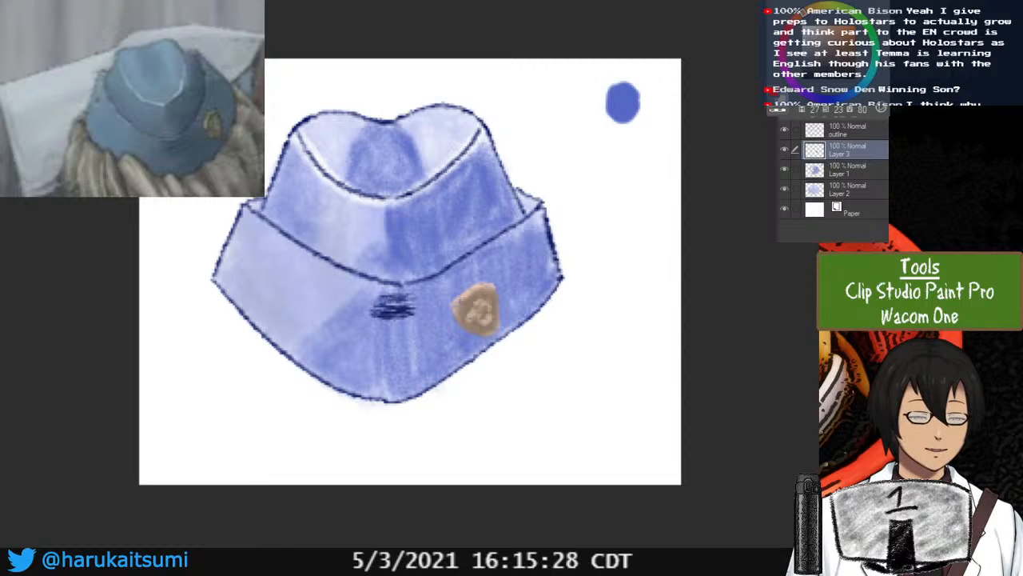
text(badge)
key(Return)
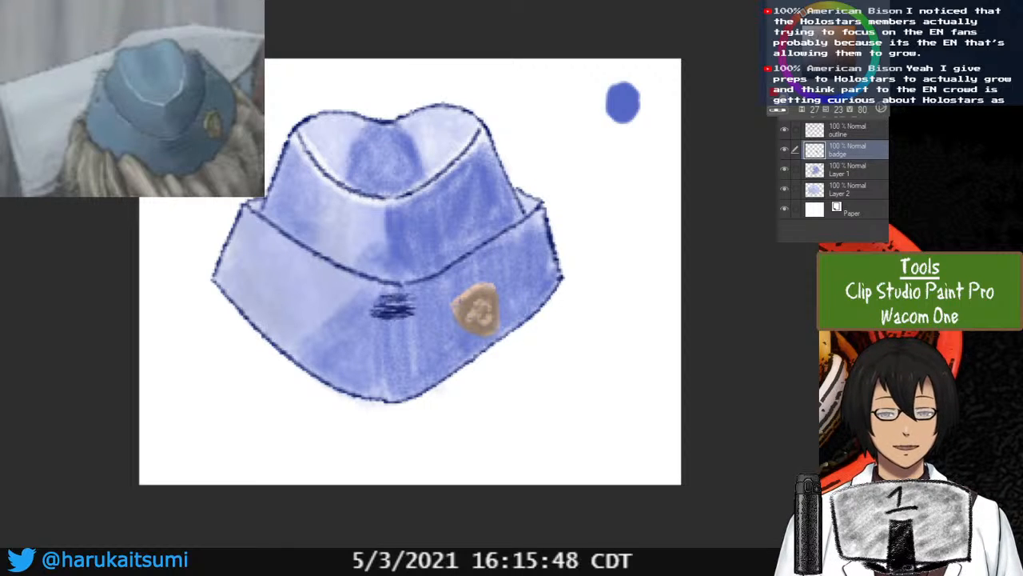
Try to paint over the dark hatched mark at the brim's center on Layer 1 and undo the stroke
click(847, 189)
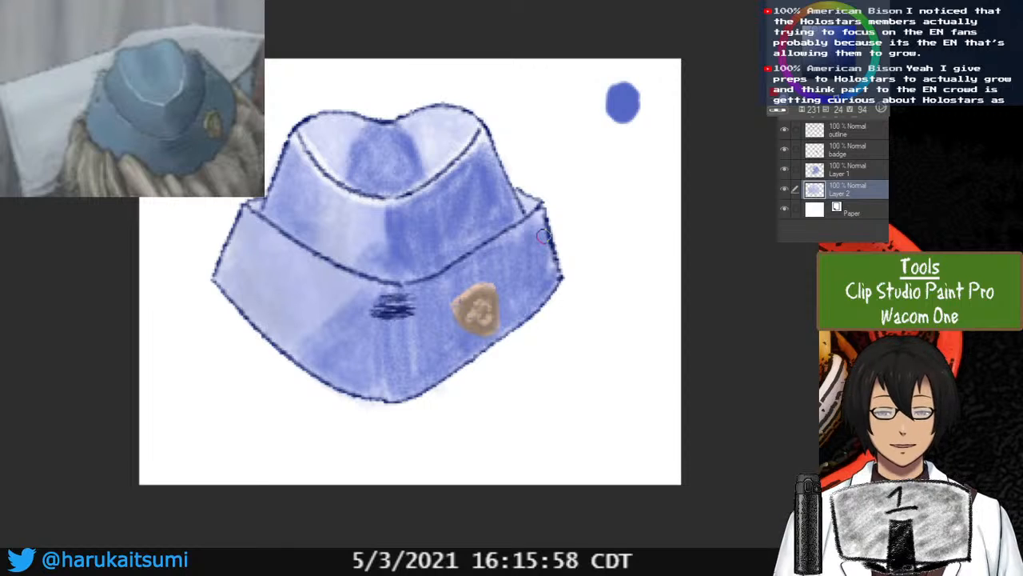
key(alt+bracketright)
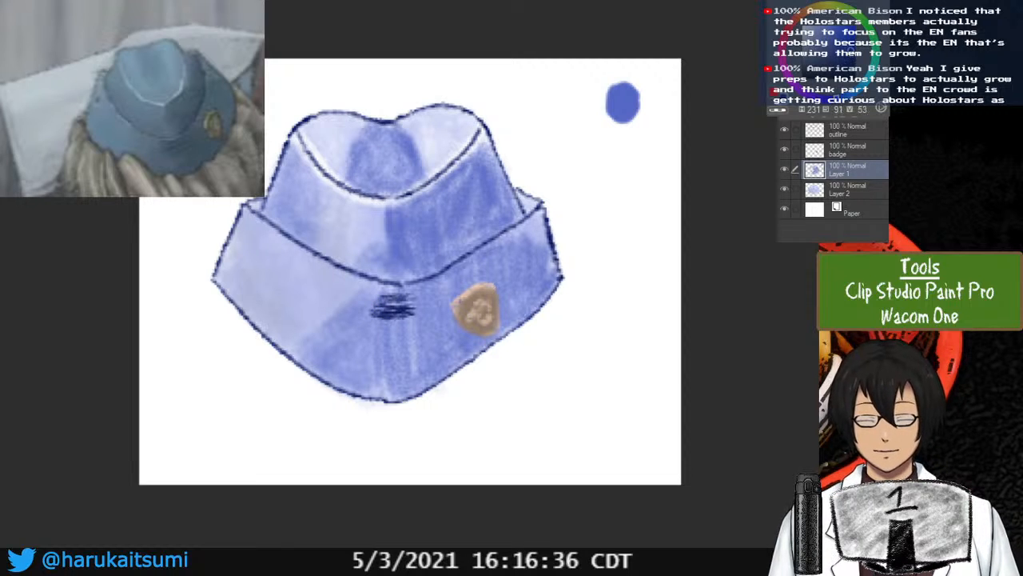
mouse_move(400, 308)
mouse_down()
mouse_move(384, 312)
mouse_move(412, 310)
mouse_up()
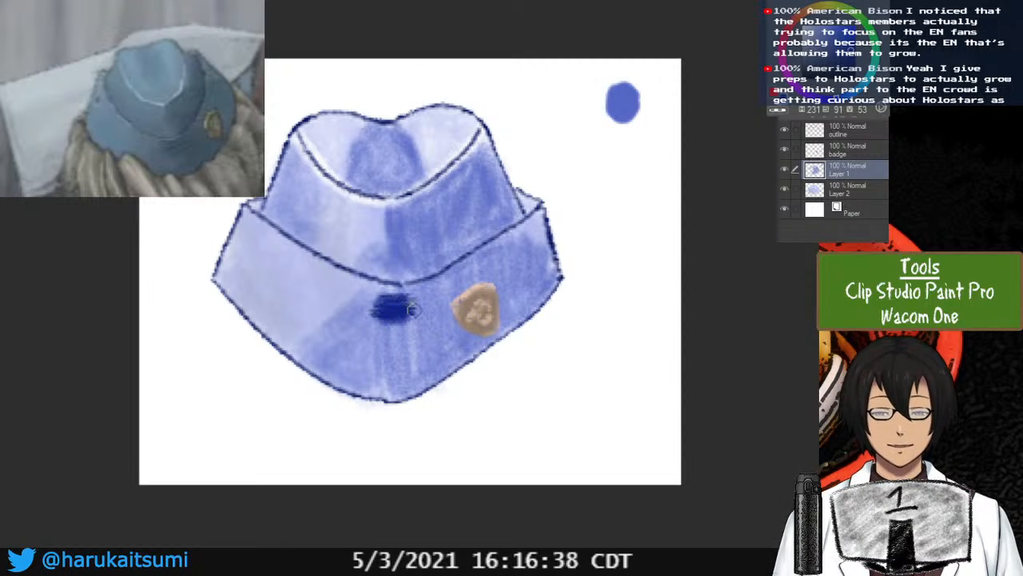
key(ctrl+z)
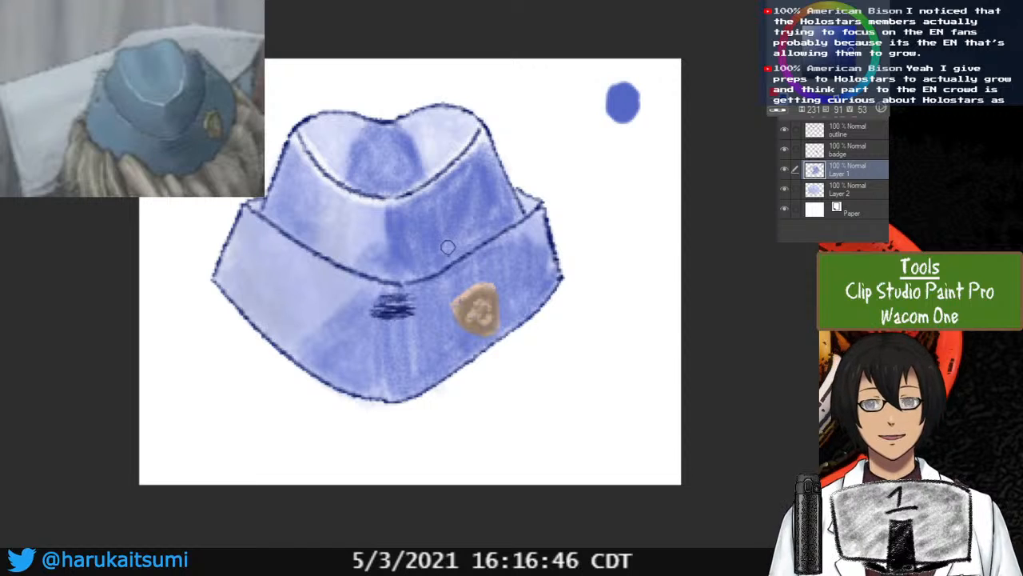
Merge Layer 1 with the darker shading down into Layer 2
drag(449, 246, 497, 296)
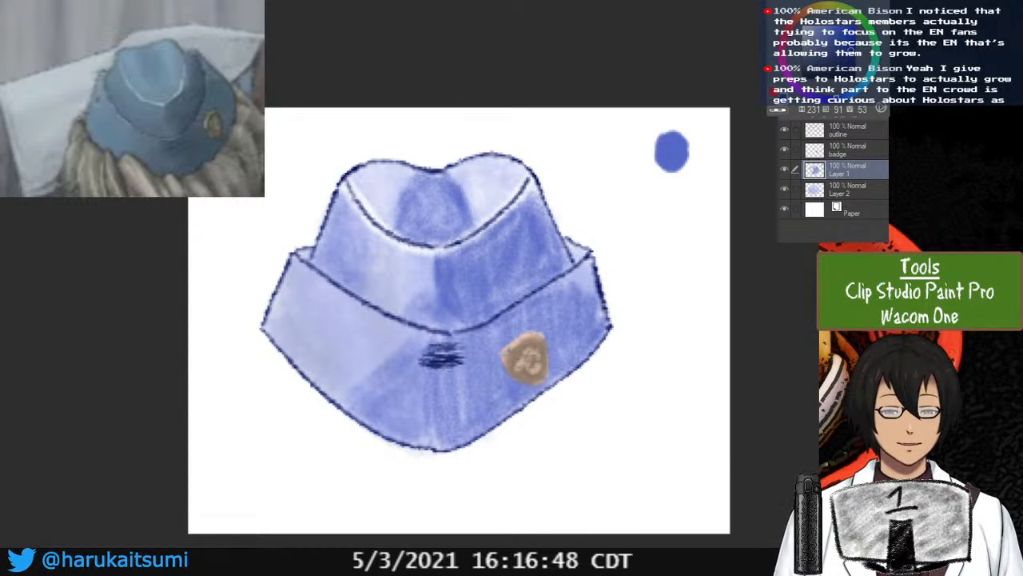
key(ctrl+minus)
key(ctrl+minus)
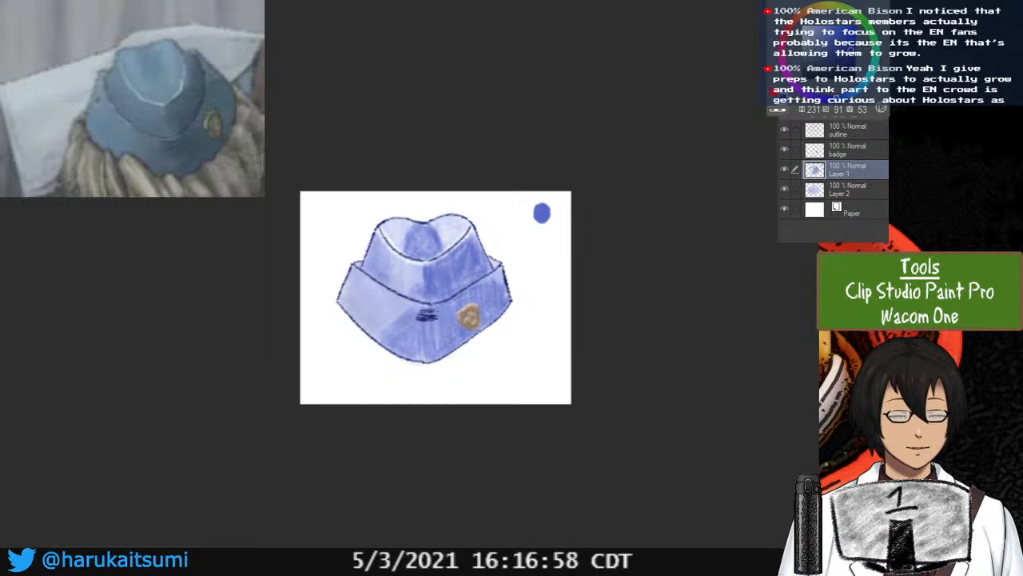
key(ctrl+e)
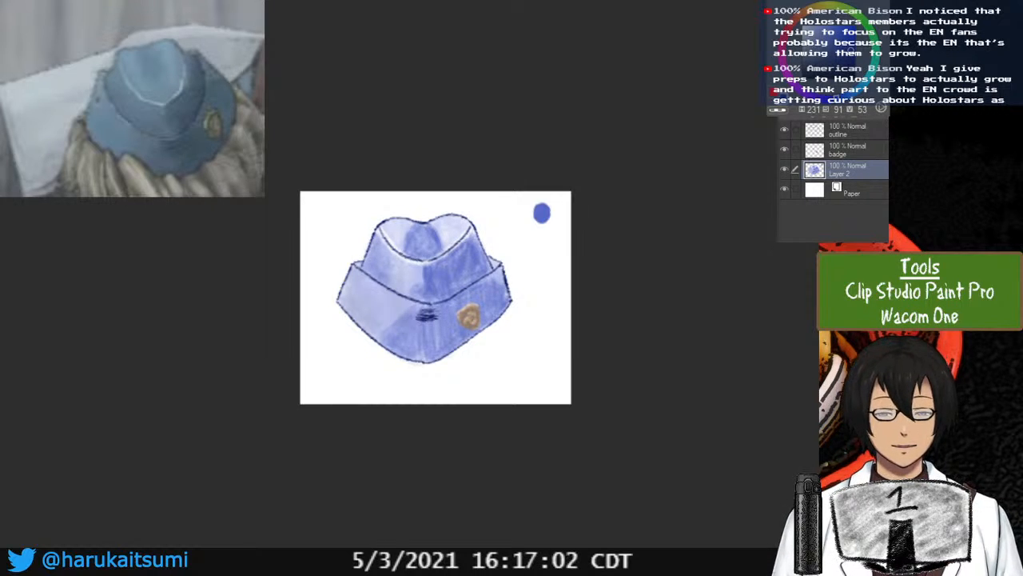
Blend the dark shading patch inside the crown's dent into the surrounding light blue on Layer 2
scroll(413, 275, up, 2)
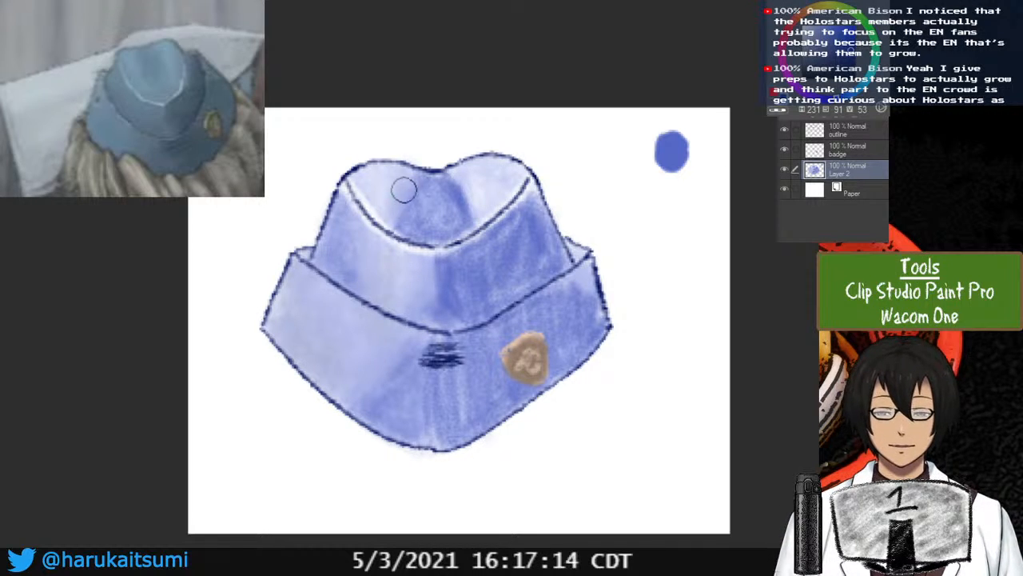
key(ctrl)
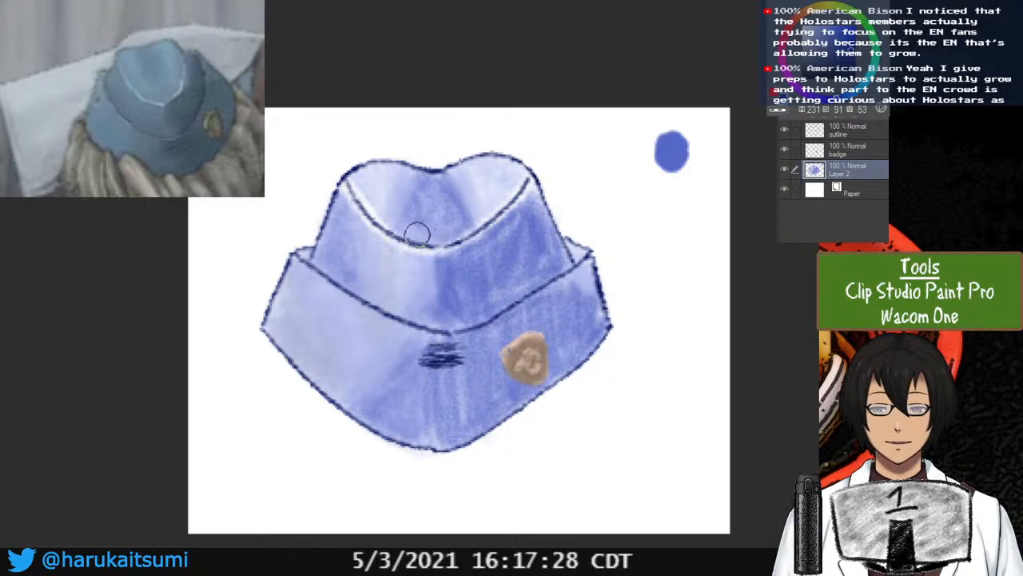
key(ctrl)
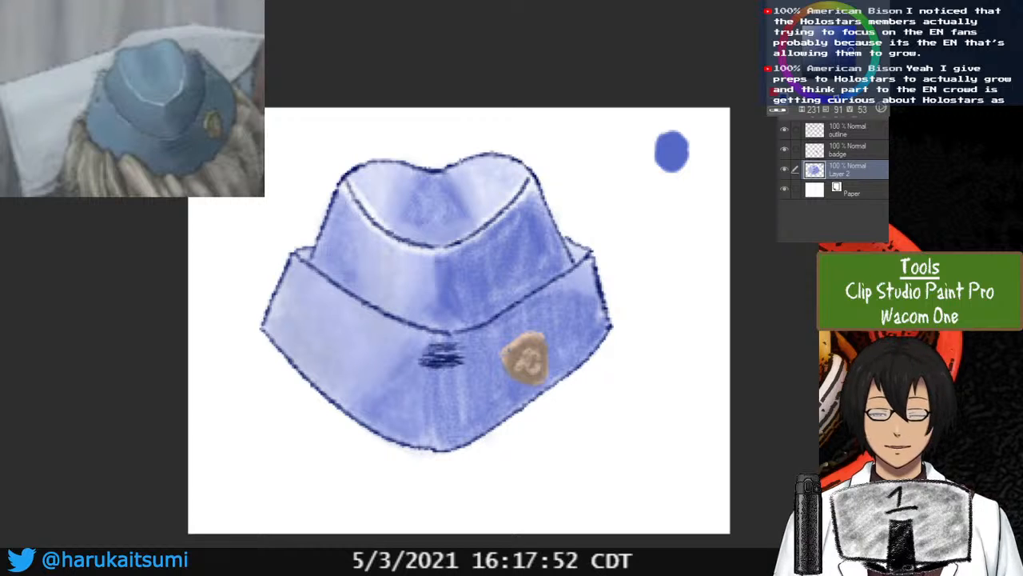
Select the area outside the hat from the outline layer and clear it on Layer 2, including the blue color swatch
click(847, 130)
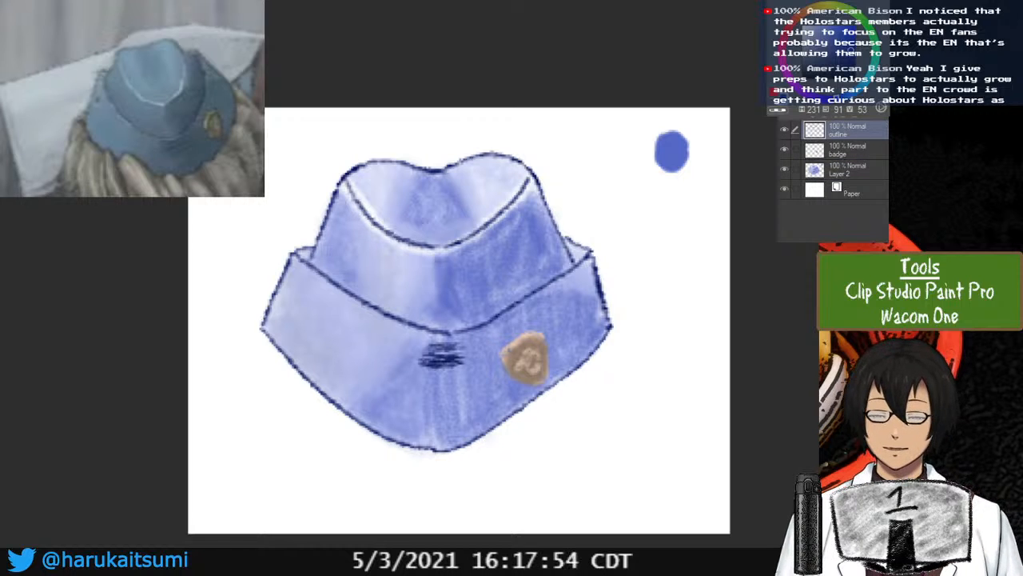
click(274, 167)
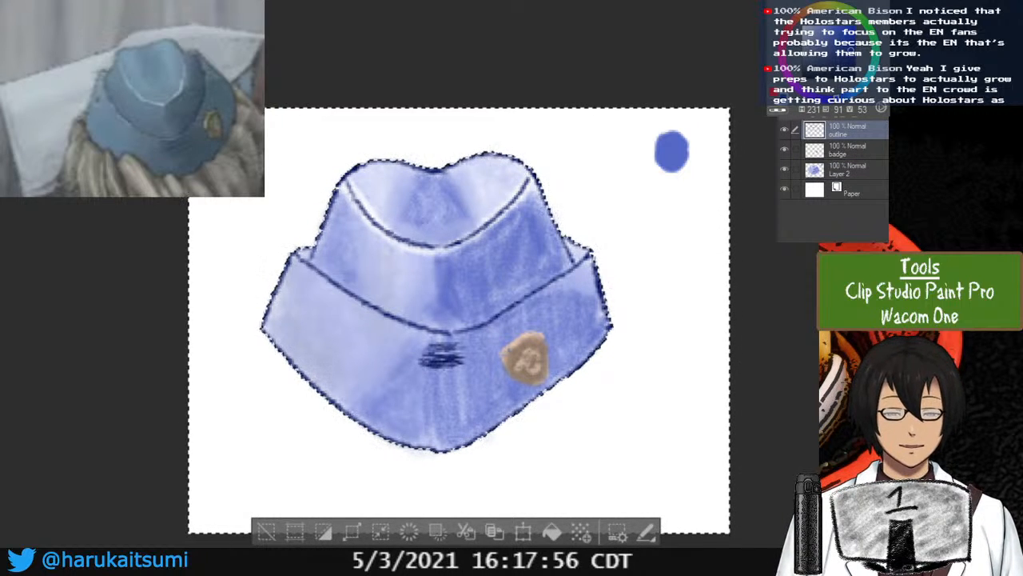
click(847, 169)
key(Delete)
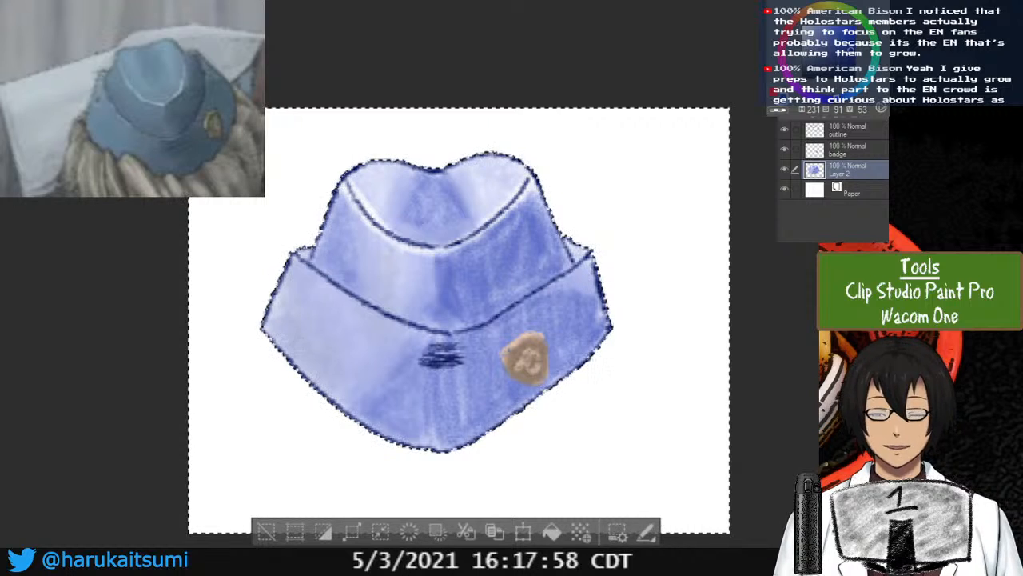
key(ctrl+d)
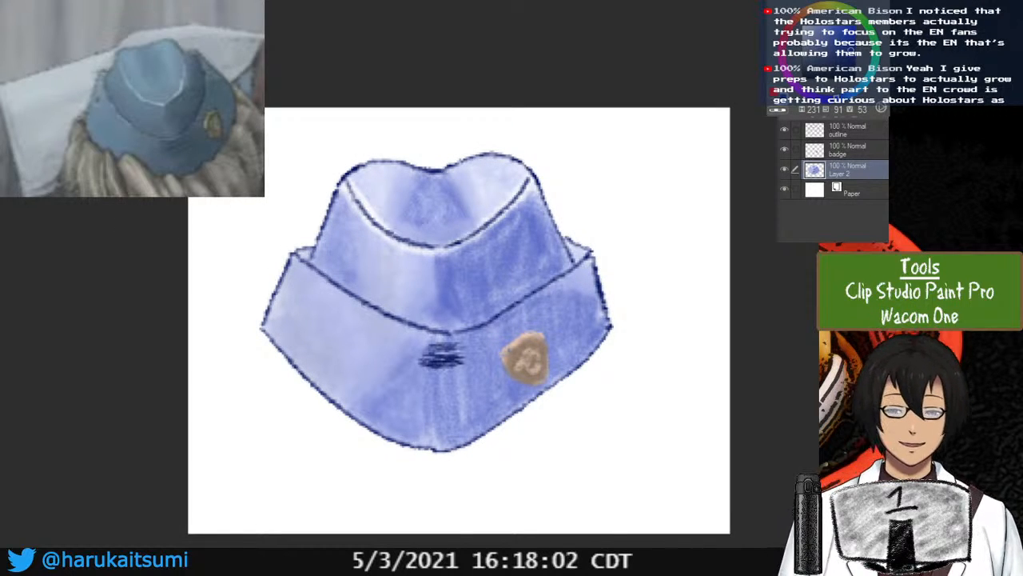
Select the hat's silhouette, fill it with white H 231, S 0, V 100 on a layer below Layer 2 and hide the Paper layer
click(272, 440)
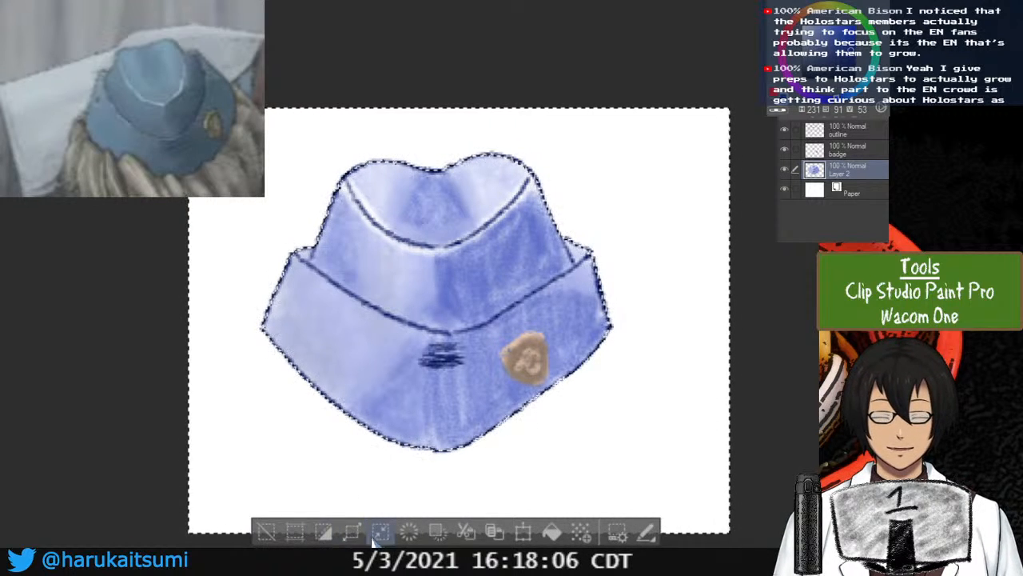
click(323, 533)
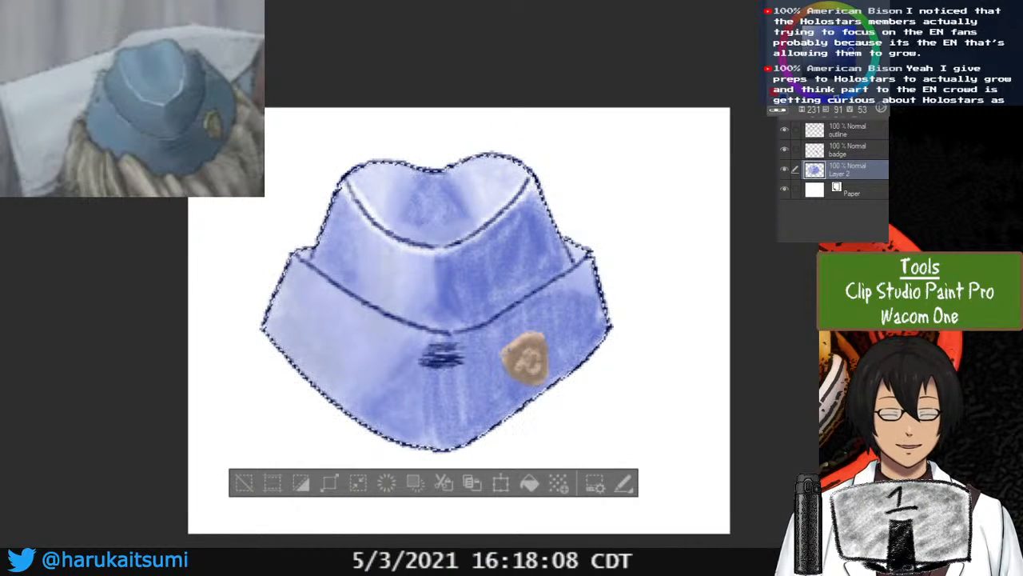
click(852, 190)
key(ctrl+shift+n)
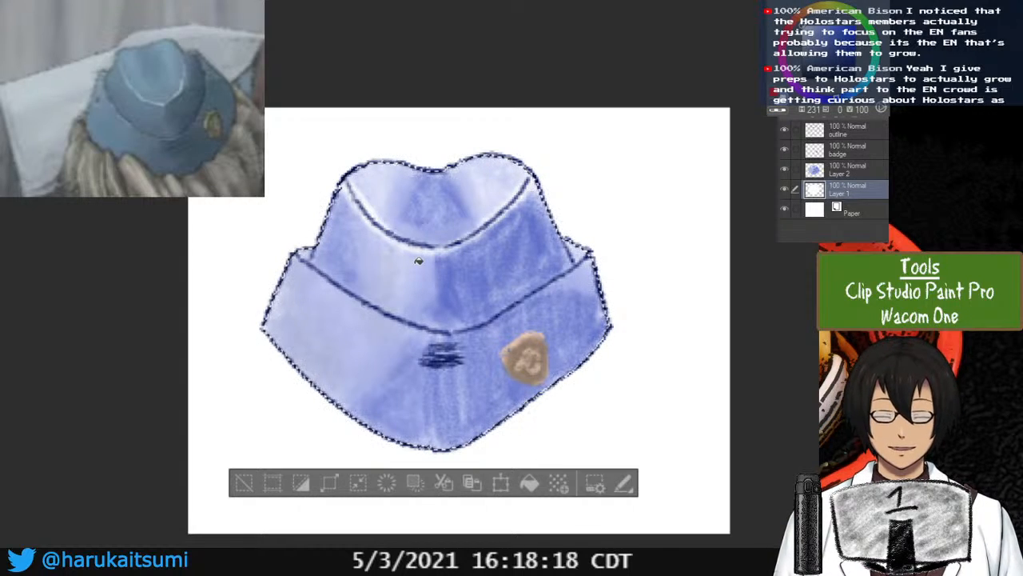
click(784, 209)
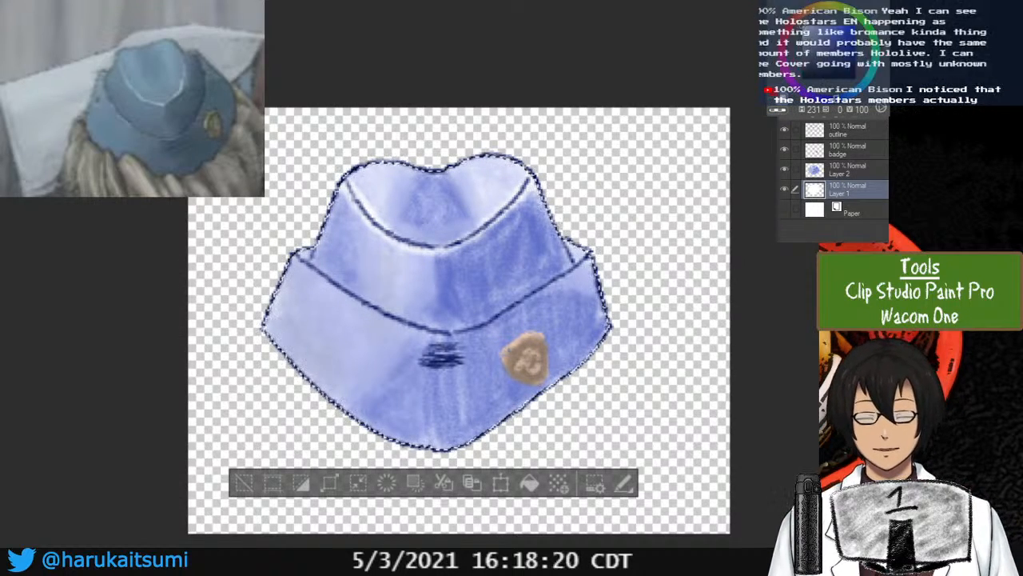
key(ctrl+d)
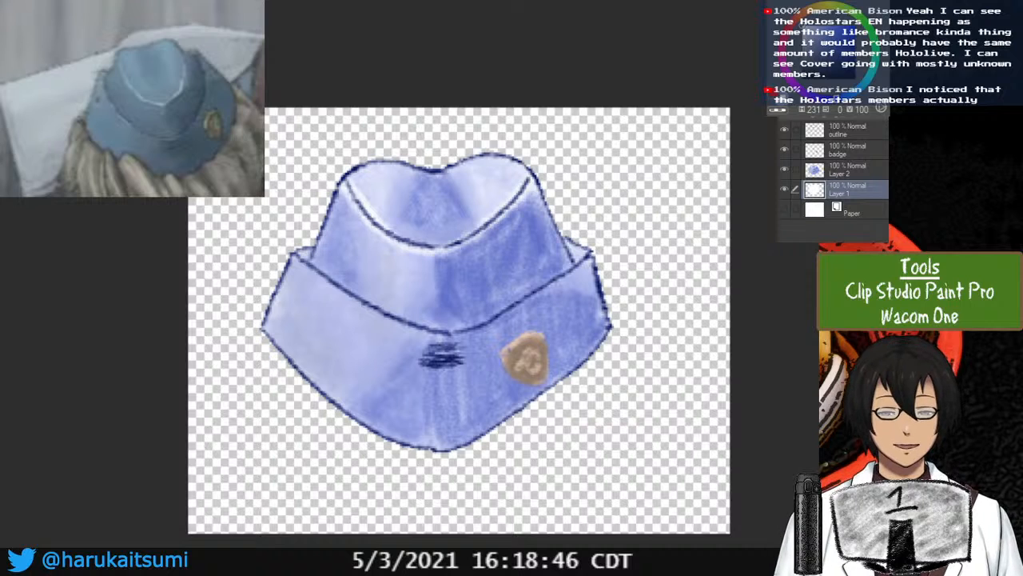
Create a new canvas cropped to the hat from the outline, badge, Layer 2 and Layer 1 layers and hide its Paper layer
shift+click(849, 131)
key(ctrl+a)
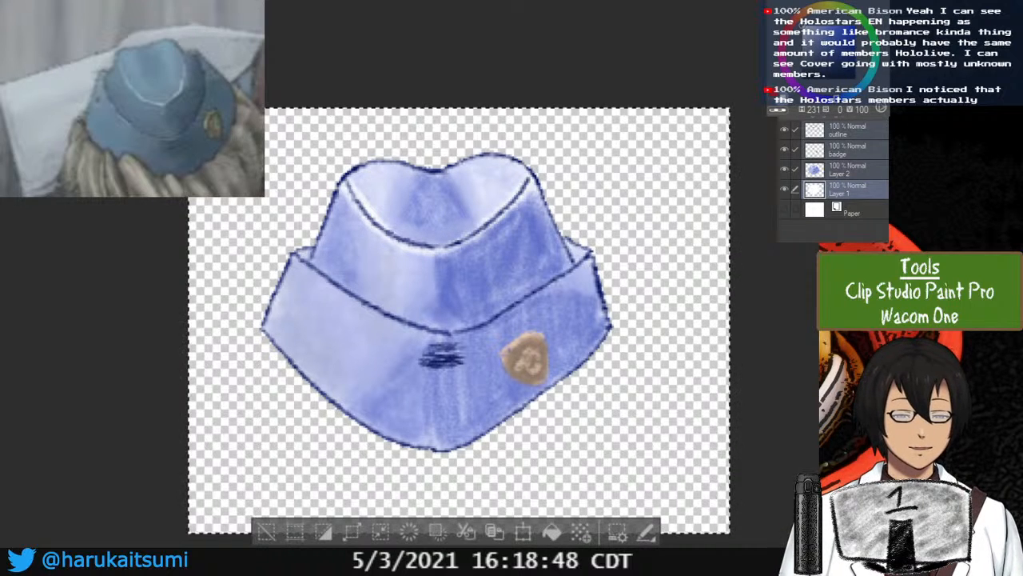
click(16, 5)
click(56, 209)
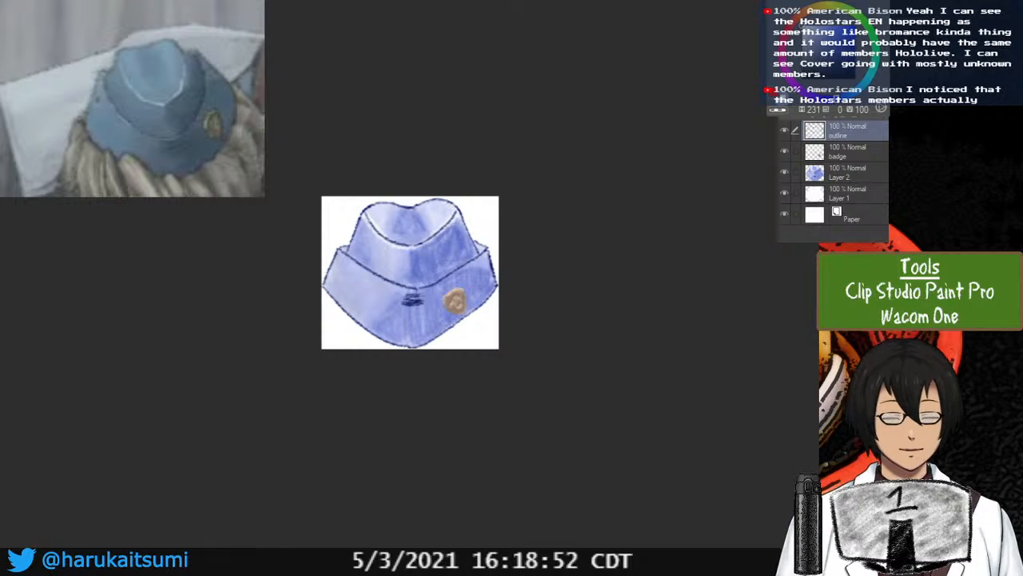
click(784, 214)
key(ctrl+plus)
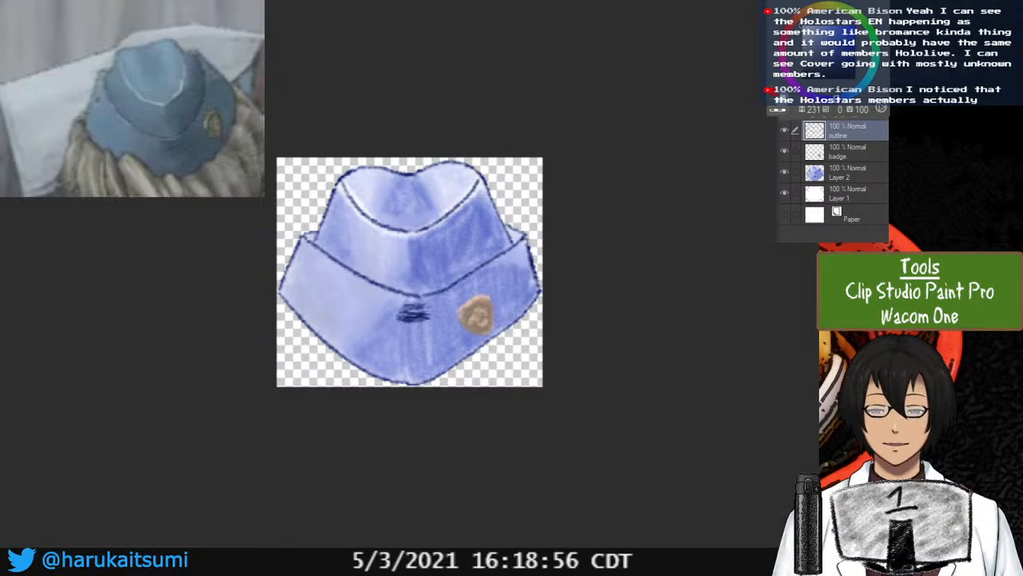
key(ctrl+s)
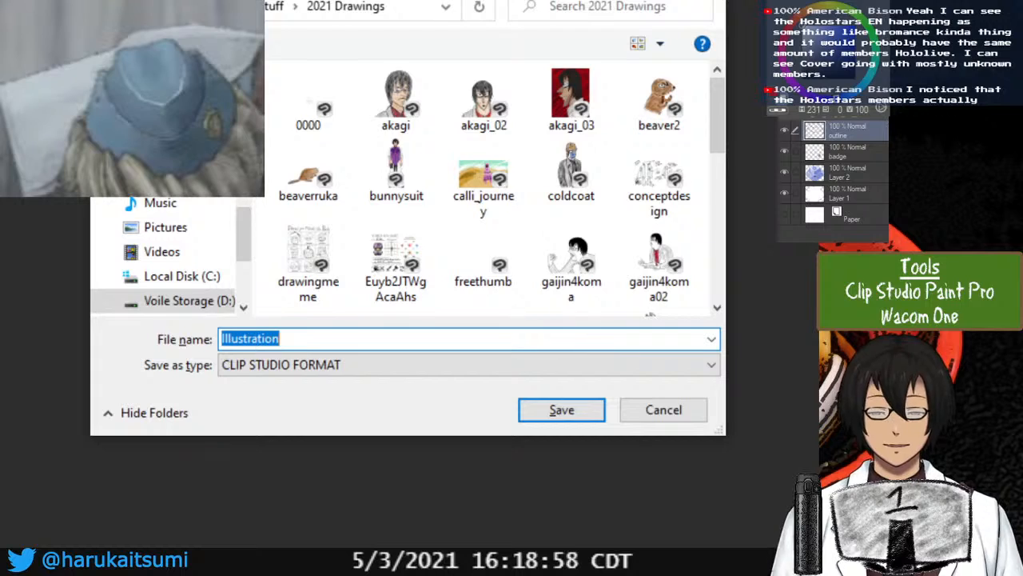
click(668, 411)
key(ctrl+w)
click(377, 187)
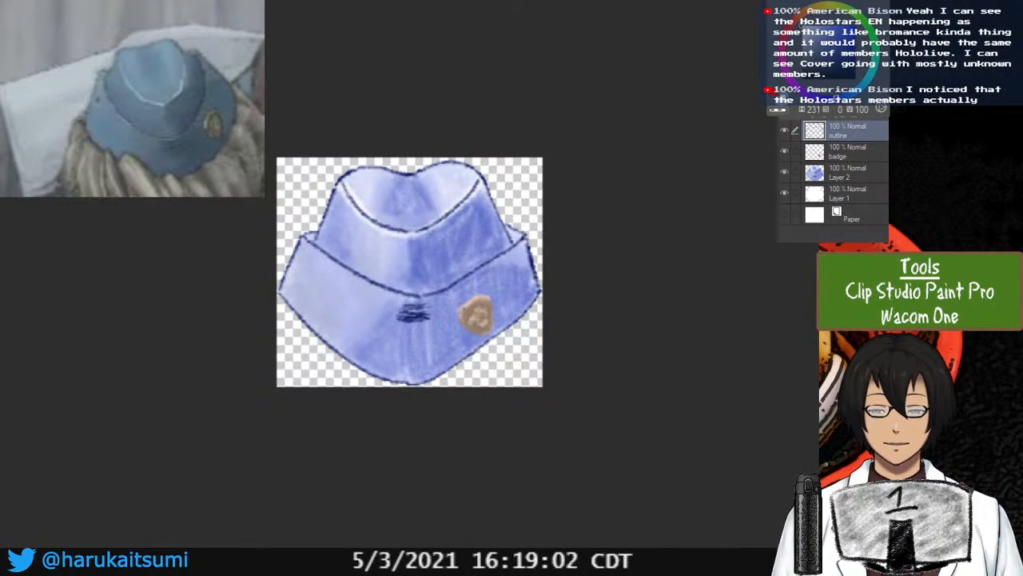
click(453, 192)
Save the cropped transparent hat as a PNG named valkyria_hat in the 2021 Drawings folder
key(alt+f)
click(64, 116)
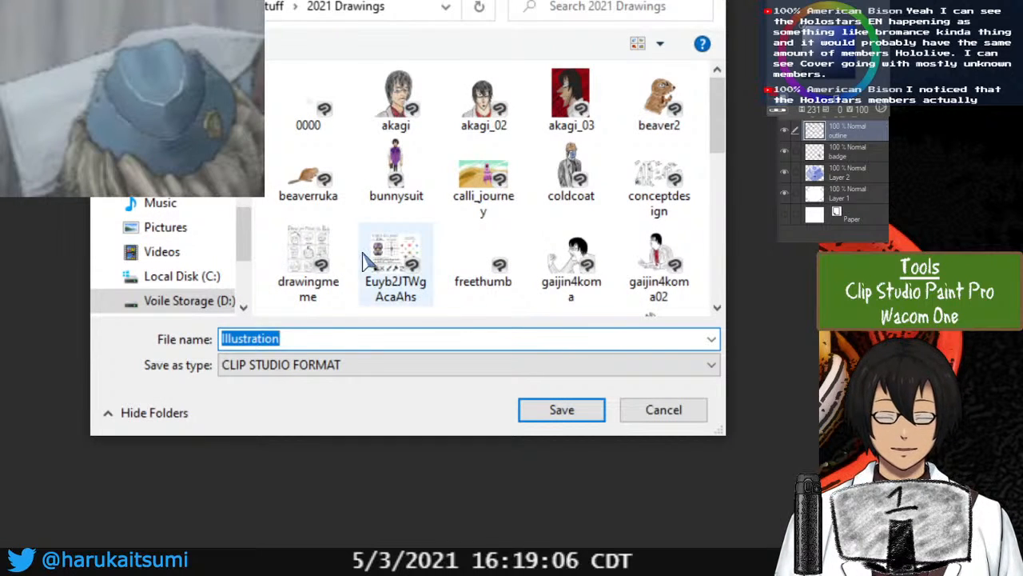
click(639, 370)
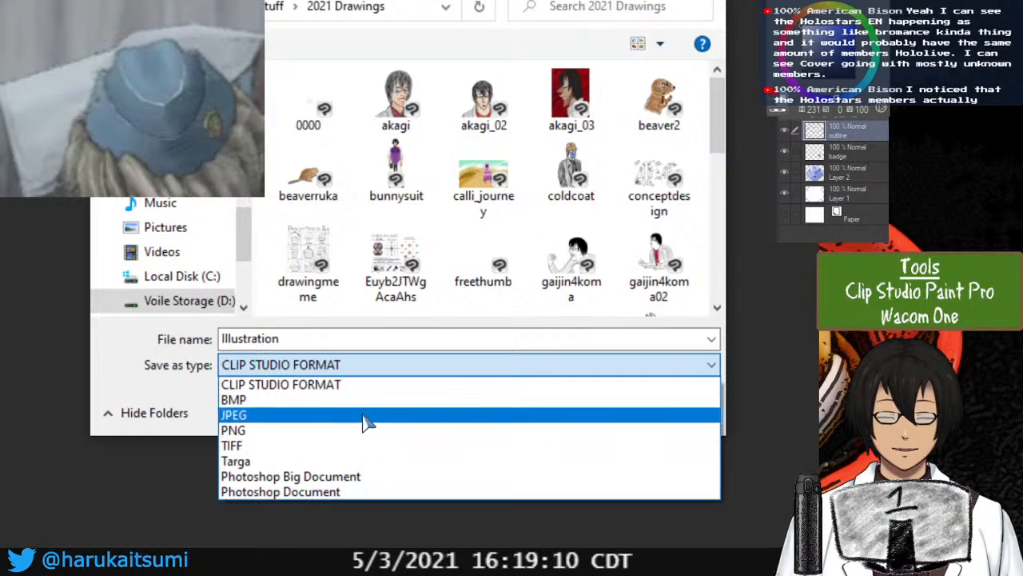
click(364, 439)
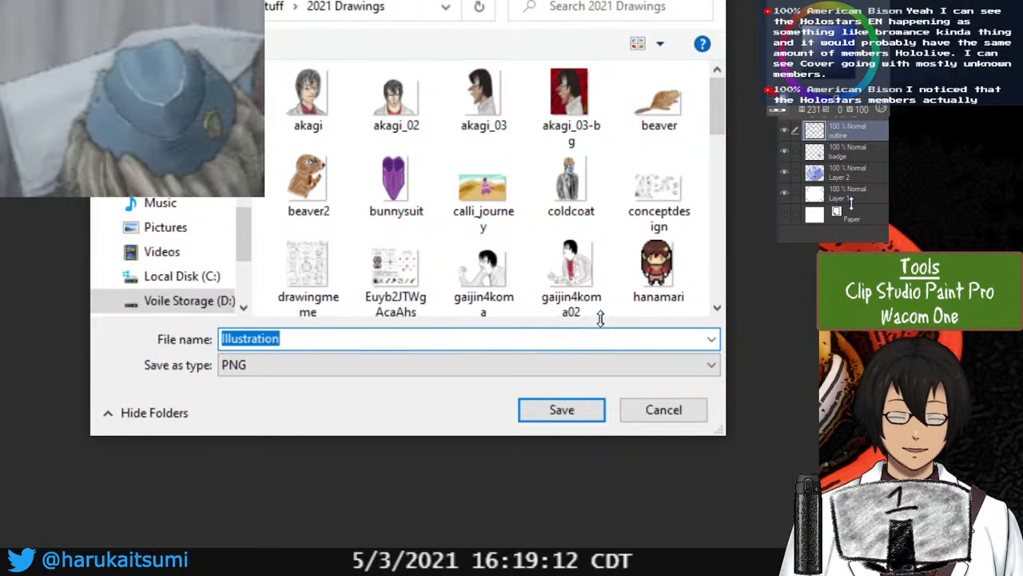
text(valkyria)
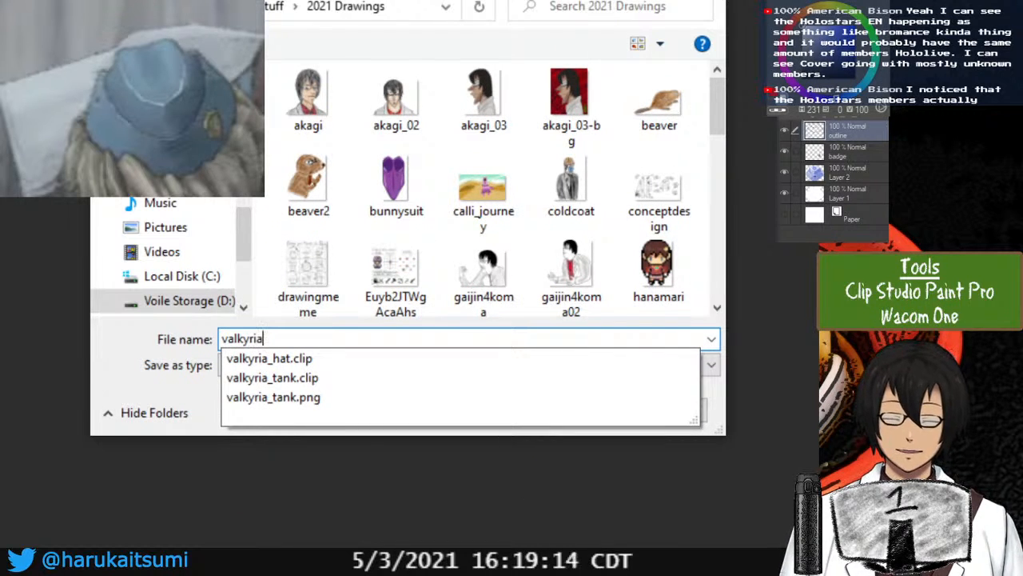
text(_hat)
key(Return)
key(Return)
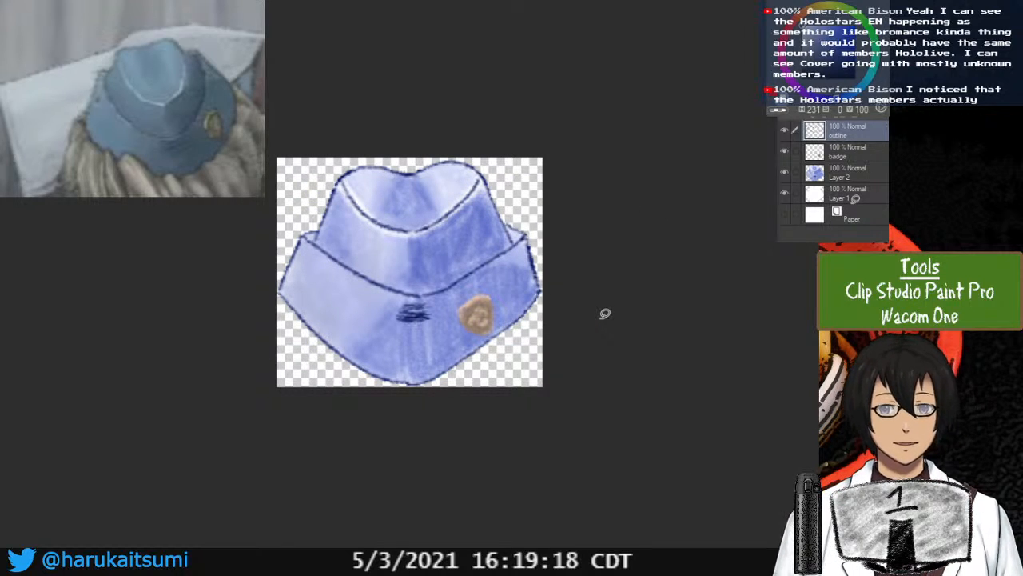
Switch to the avatar program, place the hat image on the avatar's head and return to Clip Studio Paint
key(super+d)
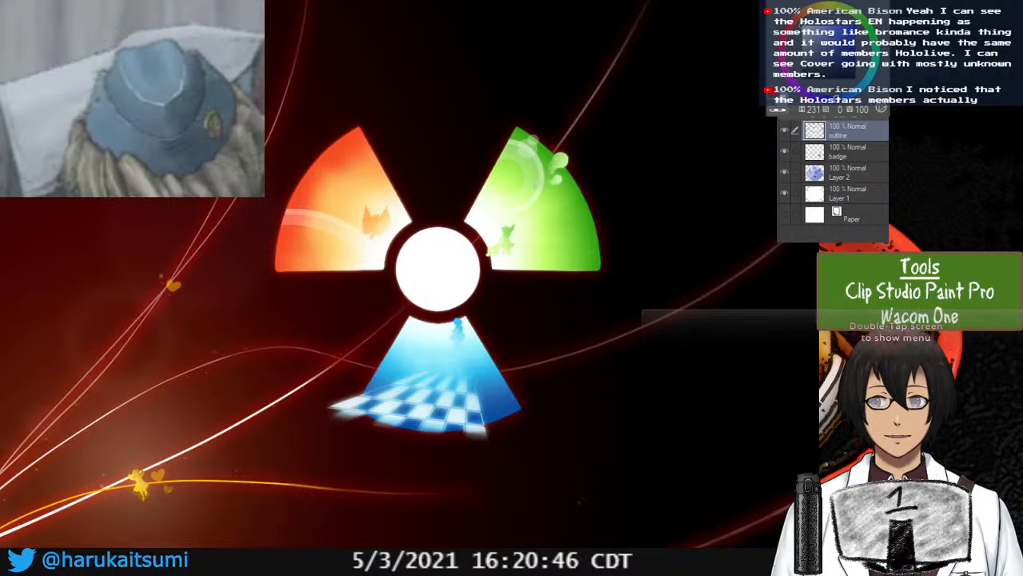
double_click(895, 400)
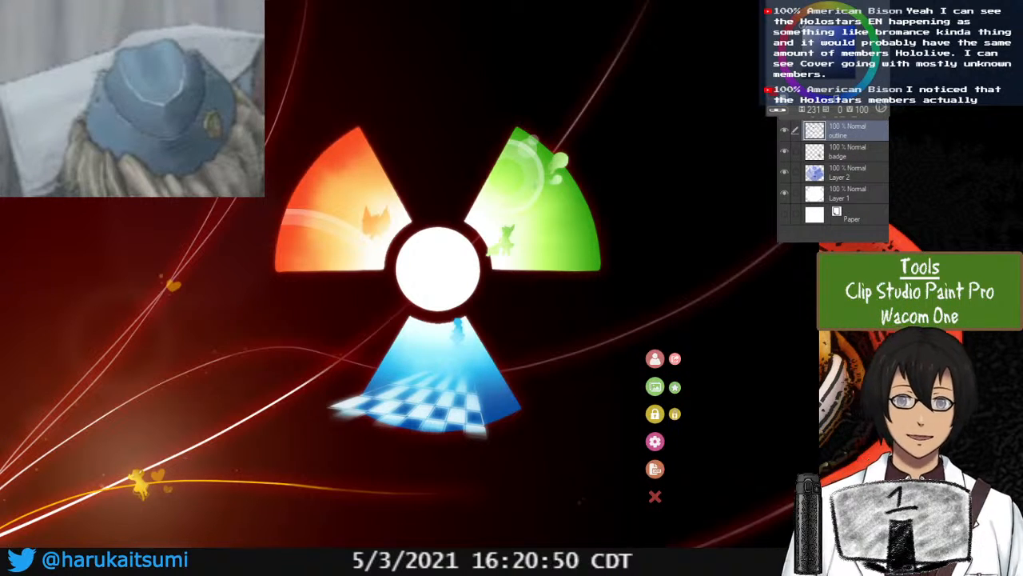
click(675, 387)
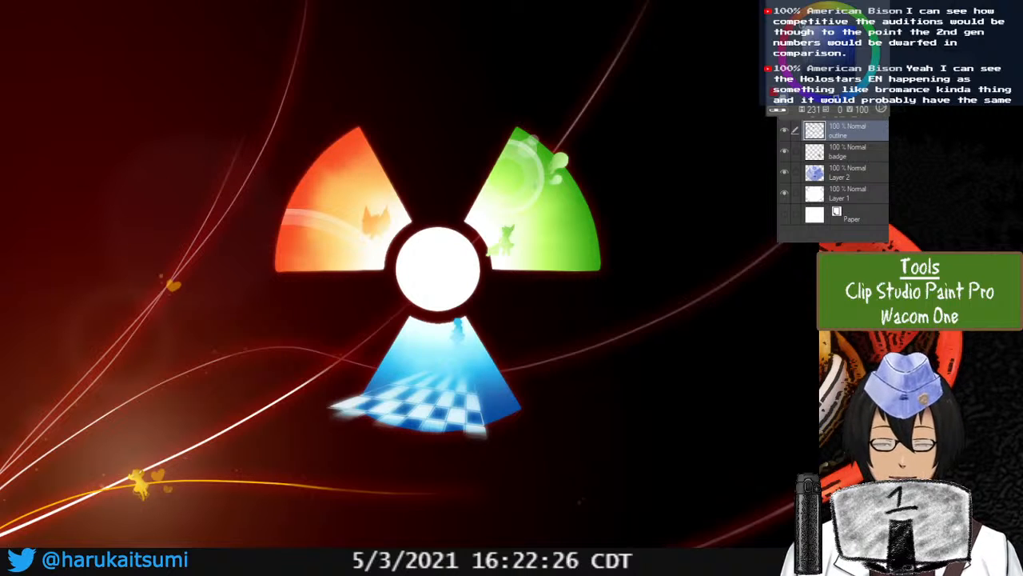
key(alt+Tab)
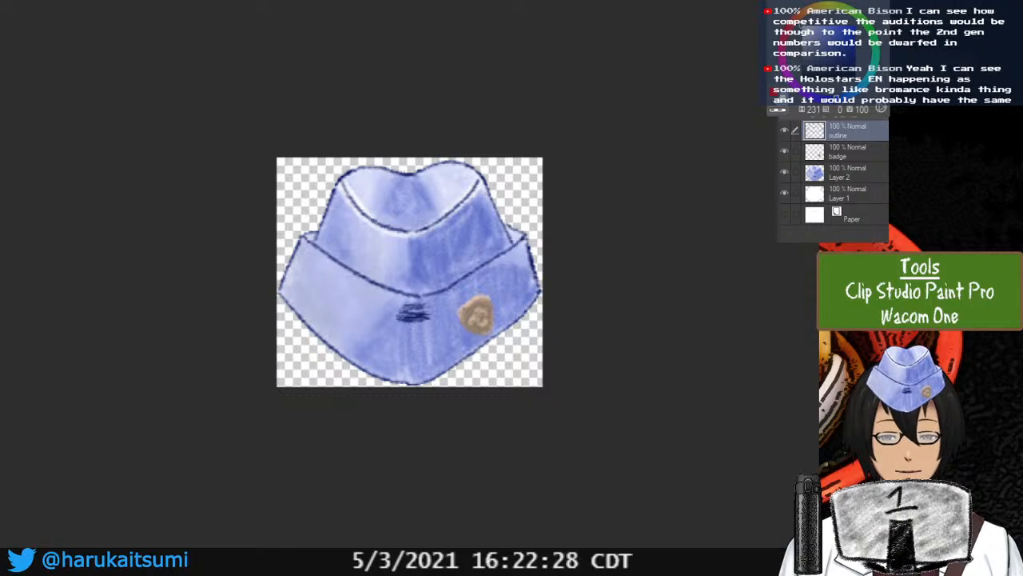
Switch to Aseprite, create a 500 x 500 px RGBA sprite with a transparent background and centre the canvas in view
key(alt+Tab)
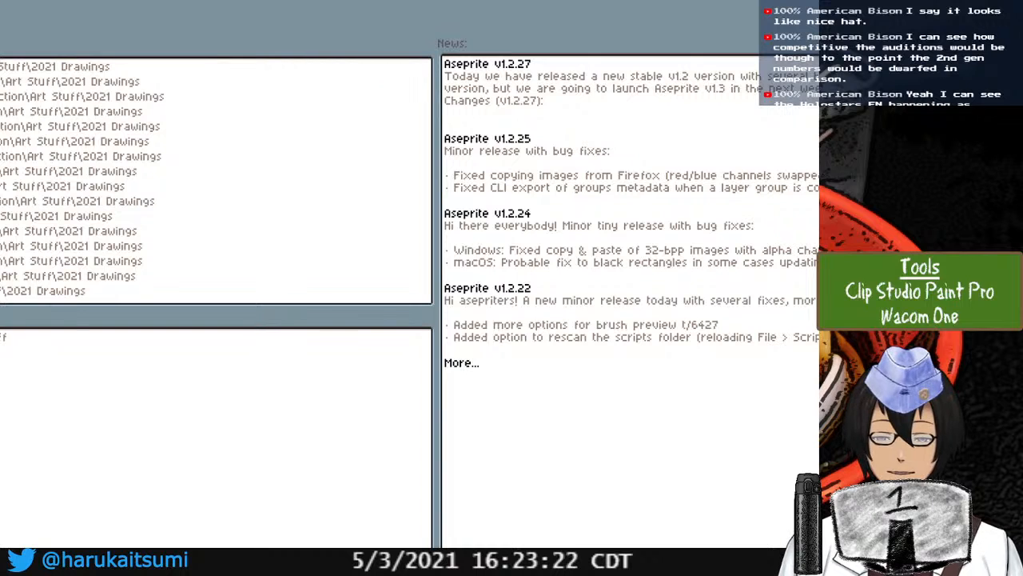
key(ctrl+n)
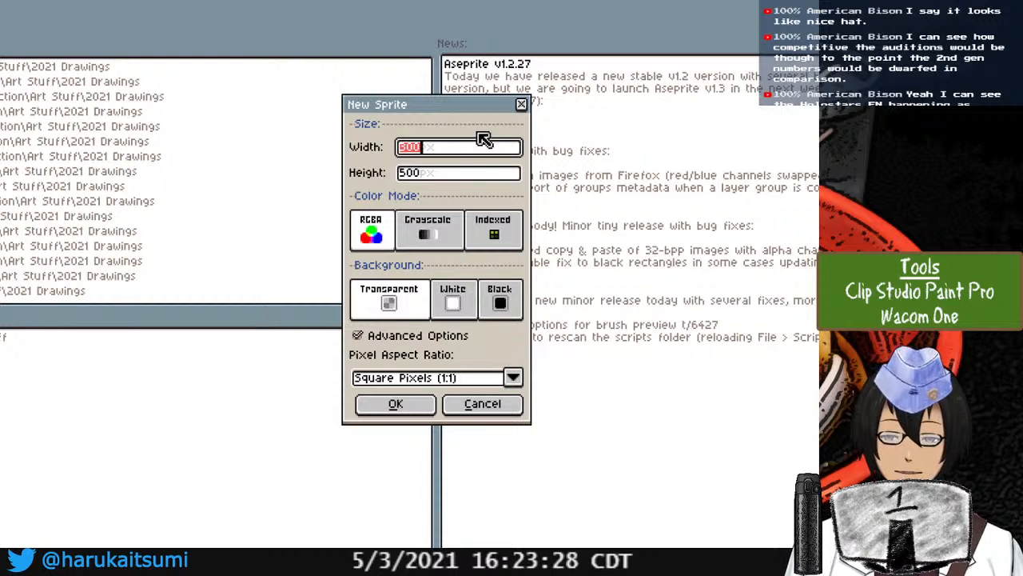
text(500)
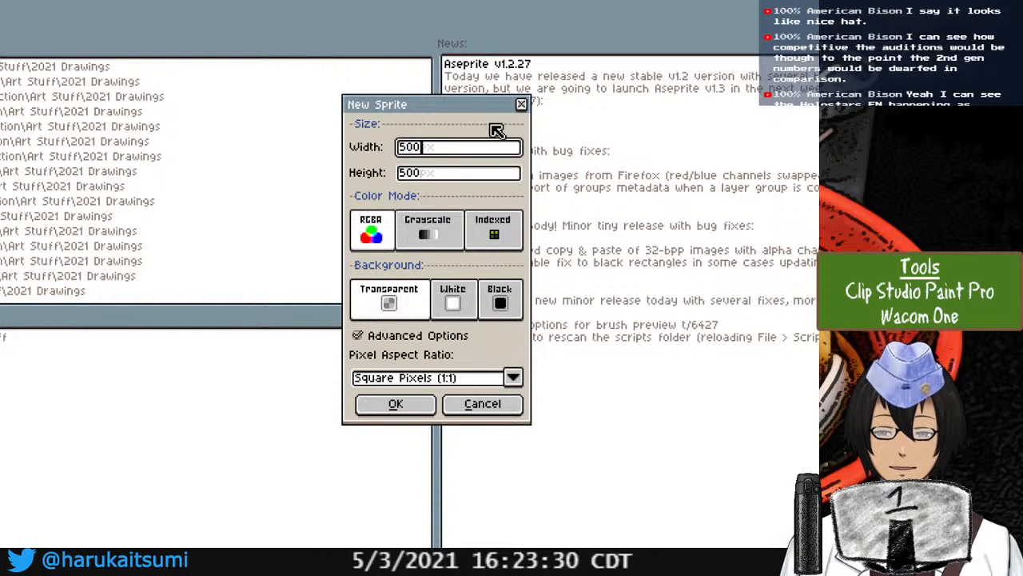
click(398, 403)
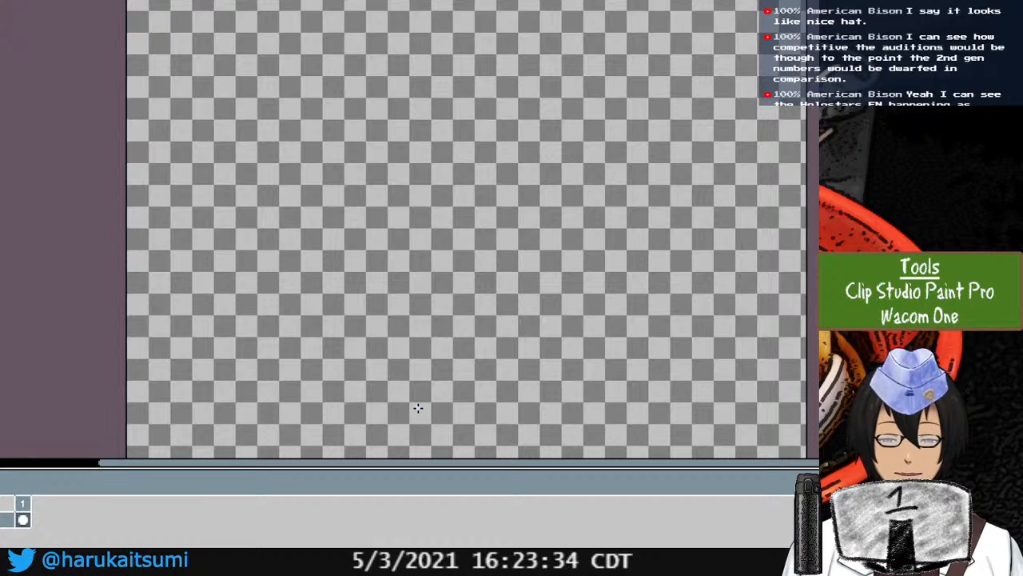
drag(769, 463, 815, 463)
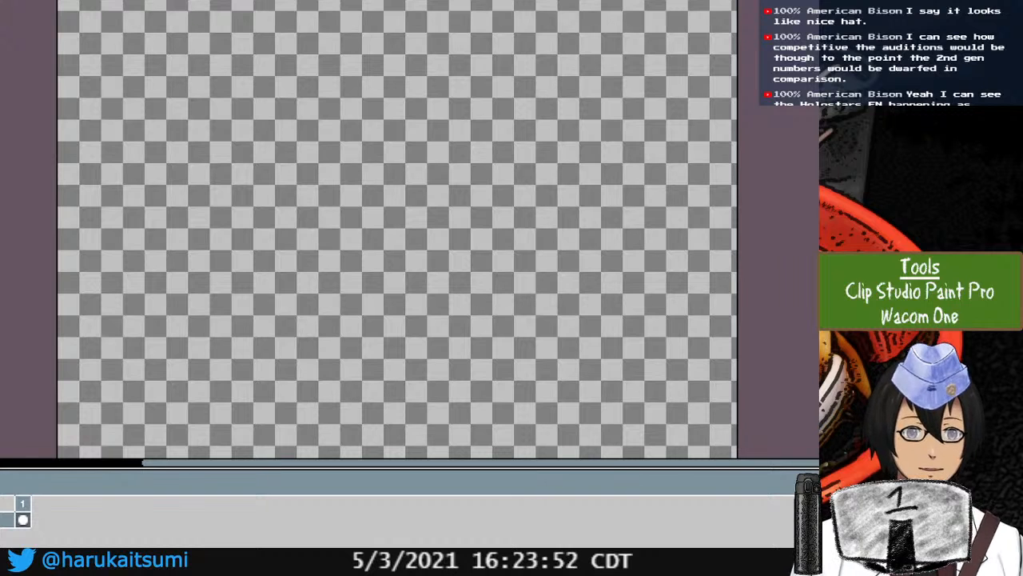
Add the blue horned creature picture as a reference, enlarge it and place it over the canvas's upper-left corner
key(ctrl+v)
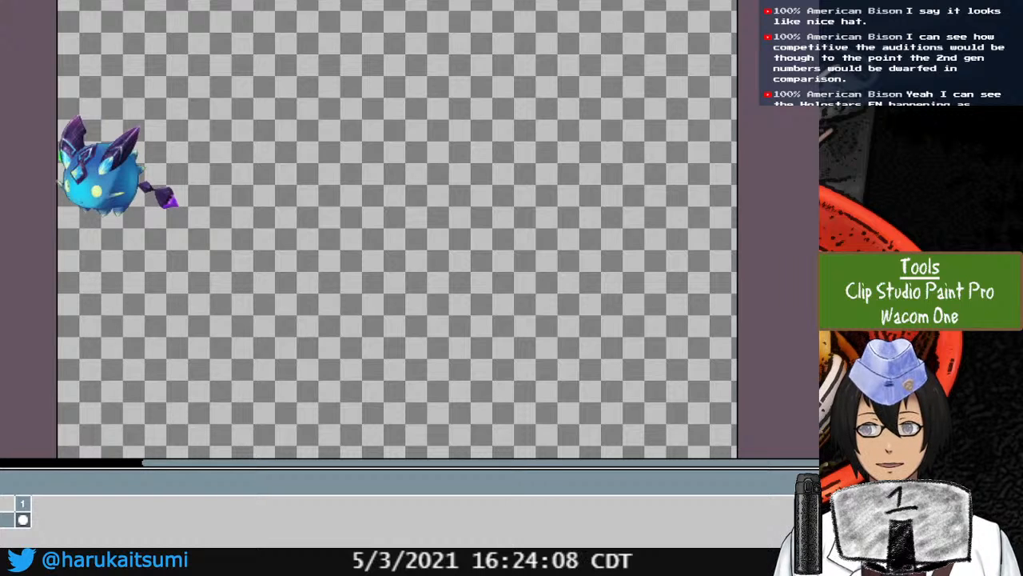
drag(196, 234, 266, 284)
drag(129, 200, 72, 91)
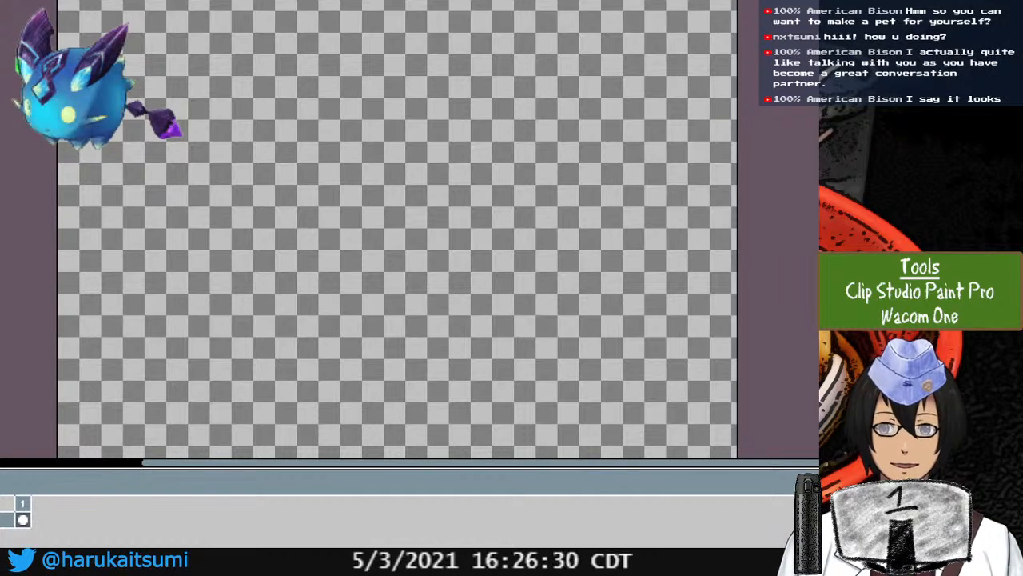
mouse_move(229, 140)
mouse_down()
mouse_move(411, 304)
mouse_move(544, 306)
mouse_up()
key(ctrl+a)
key(Delete)
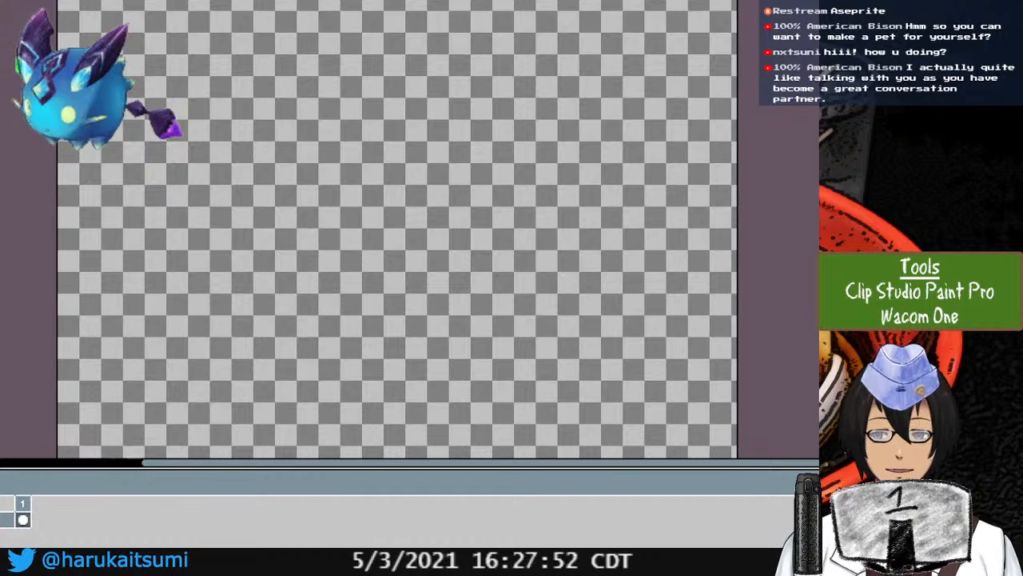
mouse_move(403, 88)
mouse_down()
mouse_move(229, 320)
mouse_move(605, 195)
mouse_move(353, 94)
mouse_up()
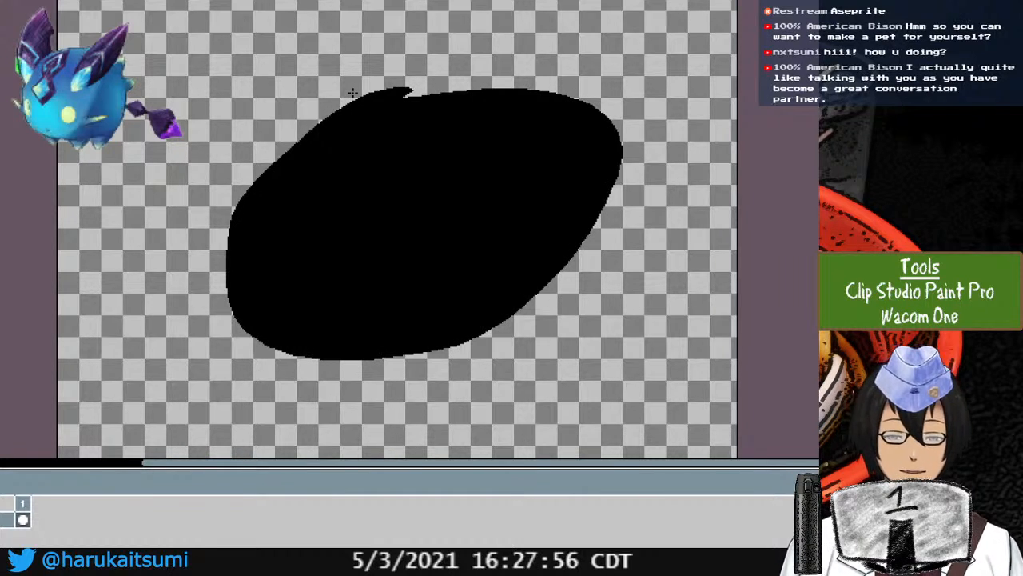
key(ctrl+z)
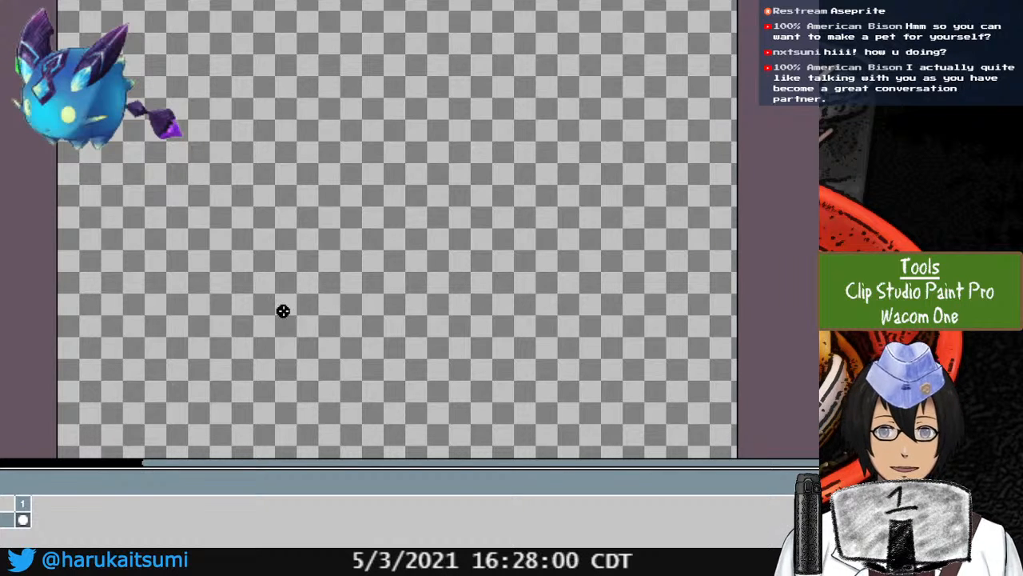
drag(237, 112, 566, 353)
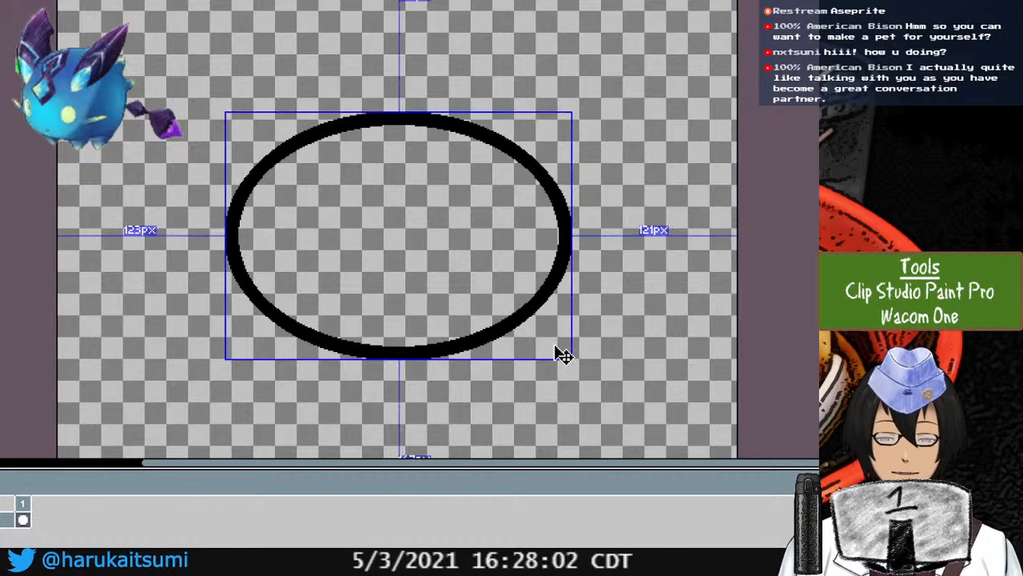
key(ctrl+z)
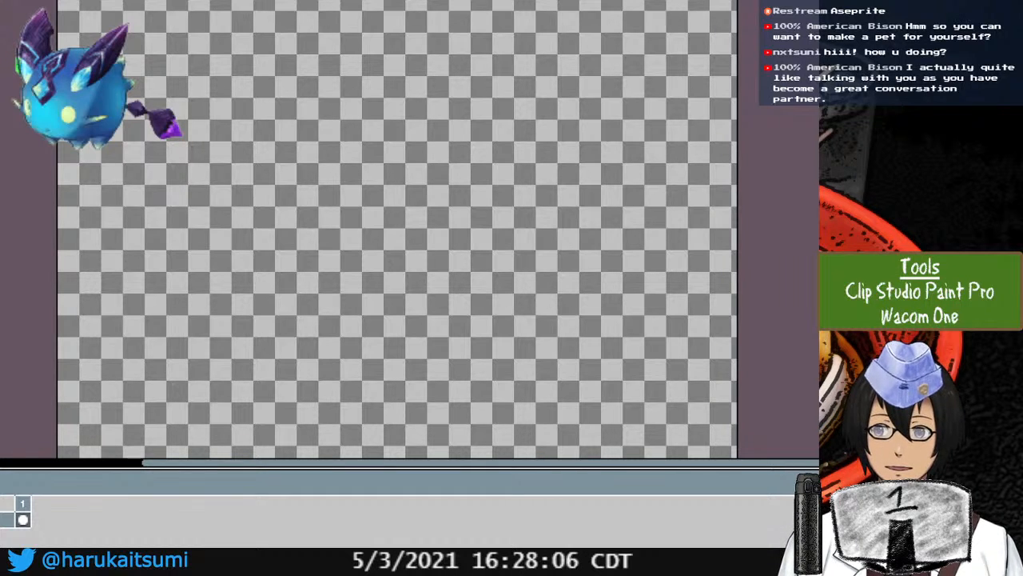
drag(233, 124, 617, 380)
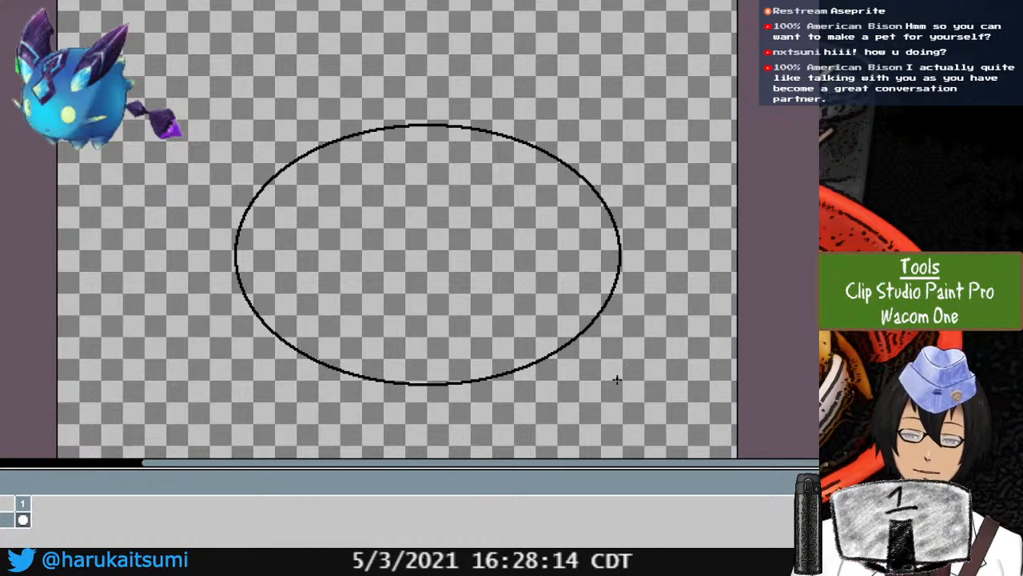
key(ctrl+z)
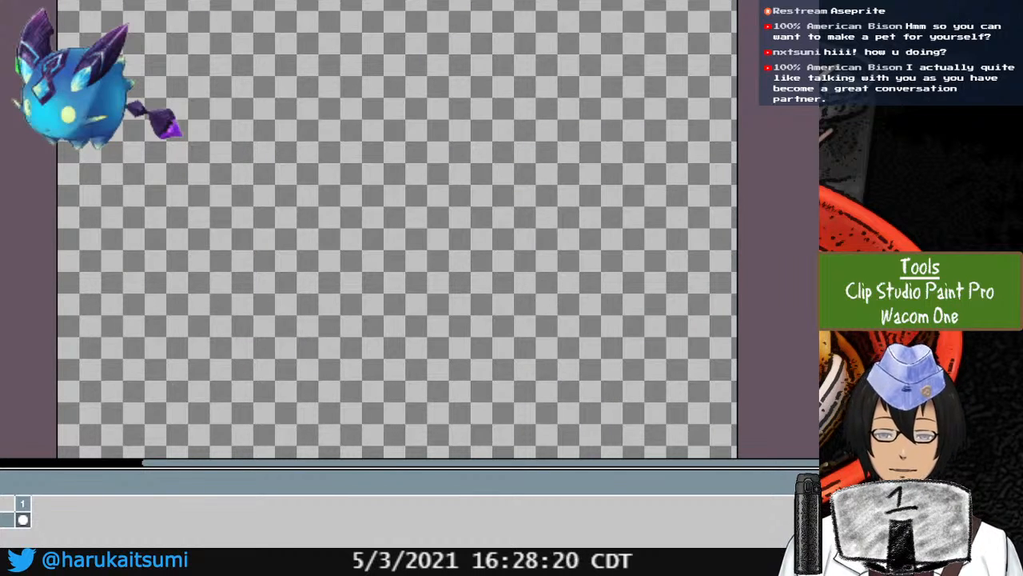
drag(225, 116, 665, 432)
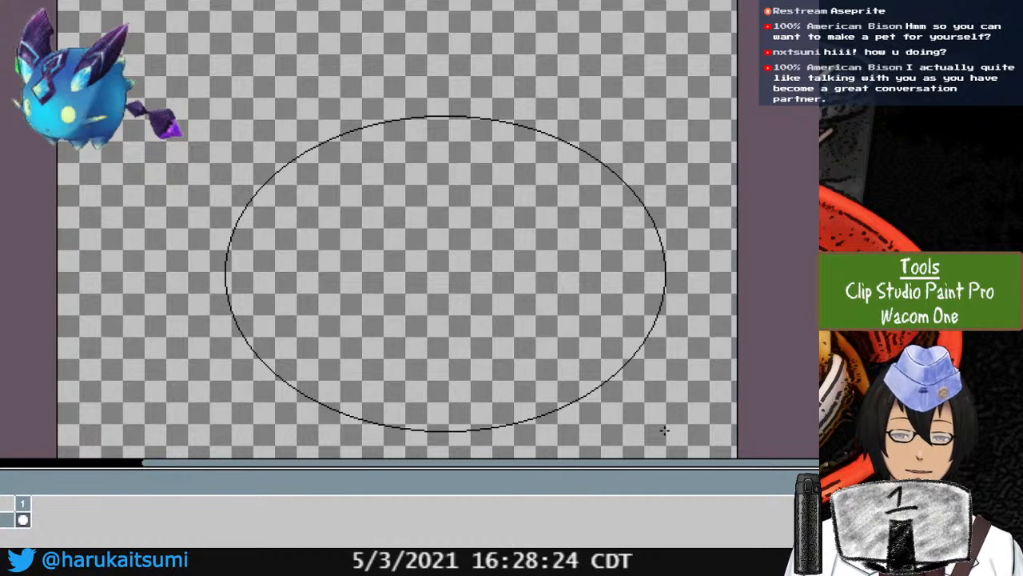
key(ctrl+z)
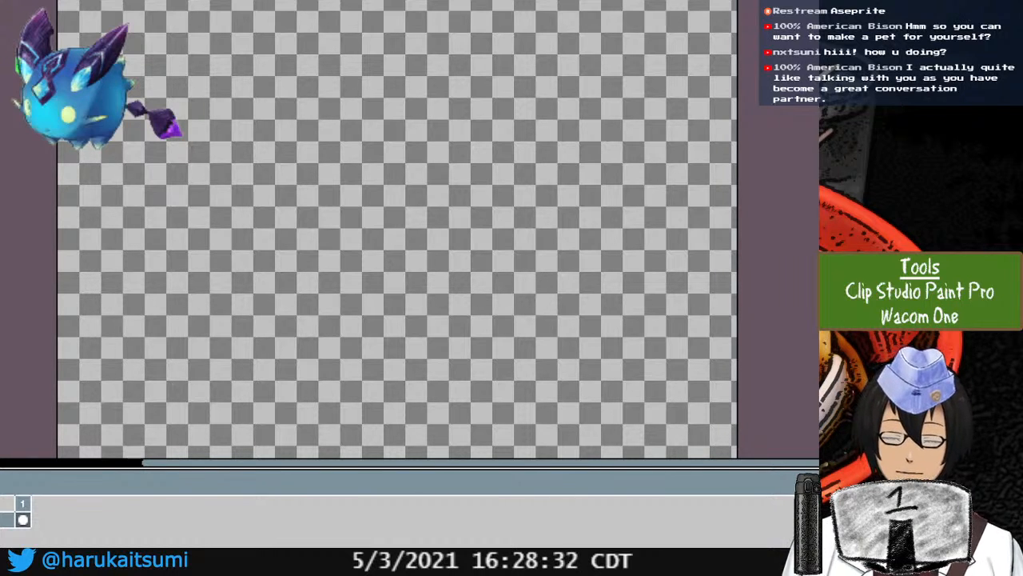
Resize the sprite to 200 x 200 px with nearest-neighbor interpolation
key(ctrl+alt+i)
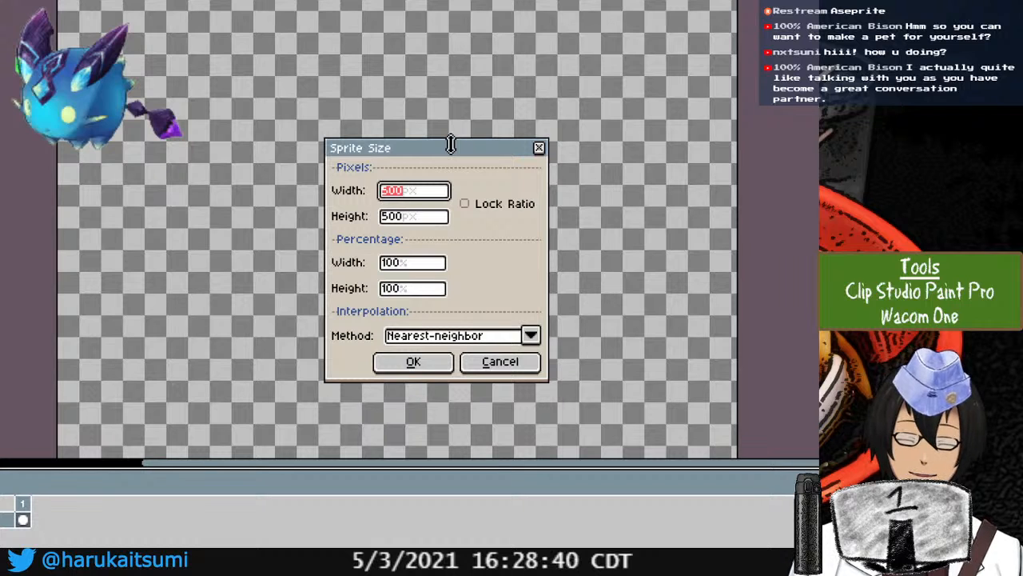
text(250)
click(418, 216)
click(411, 194)
text(15)
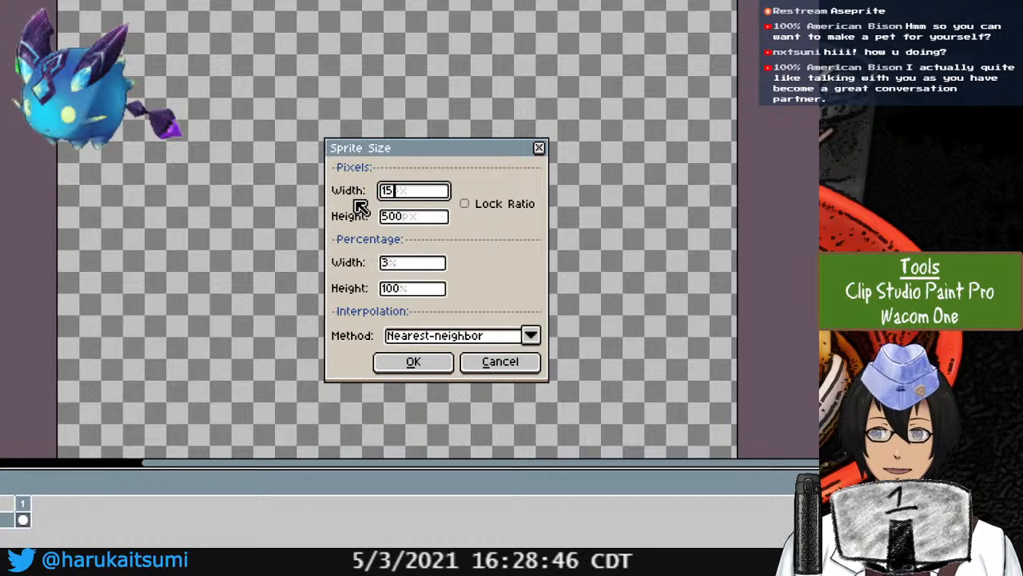
text(0)
click(400, 216)
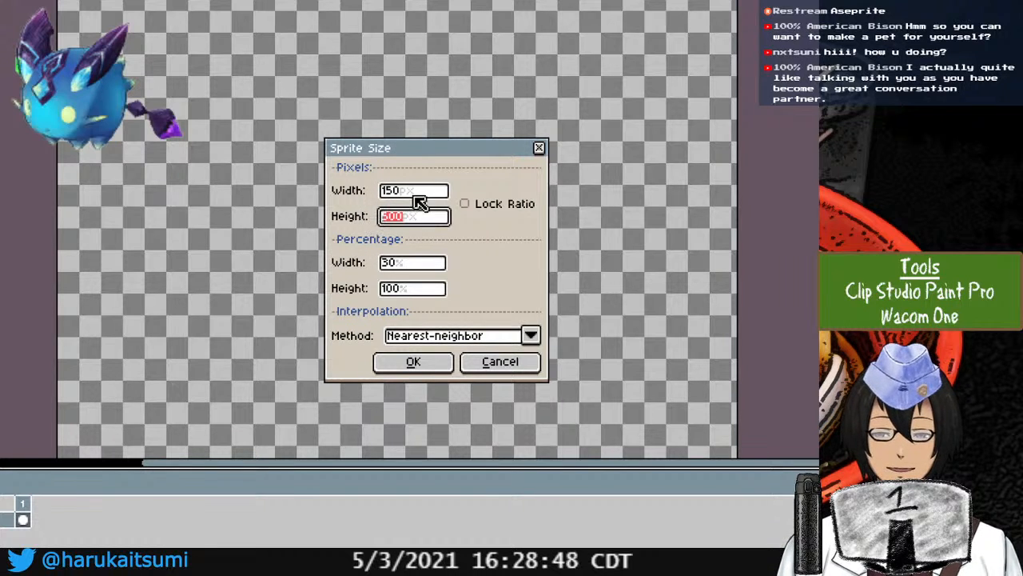
click(404, 195)
text(200)
click(419, 217)
text(2)
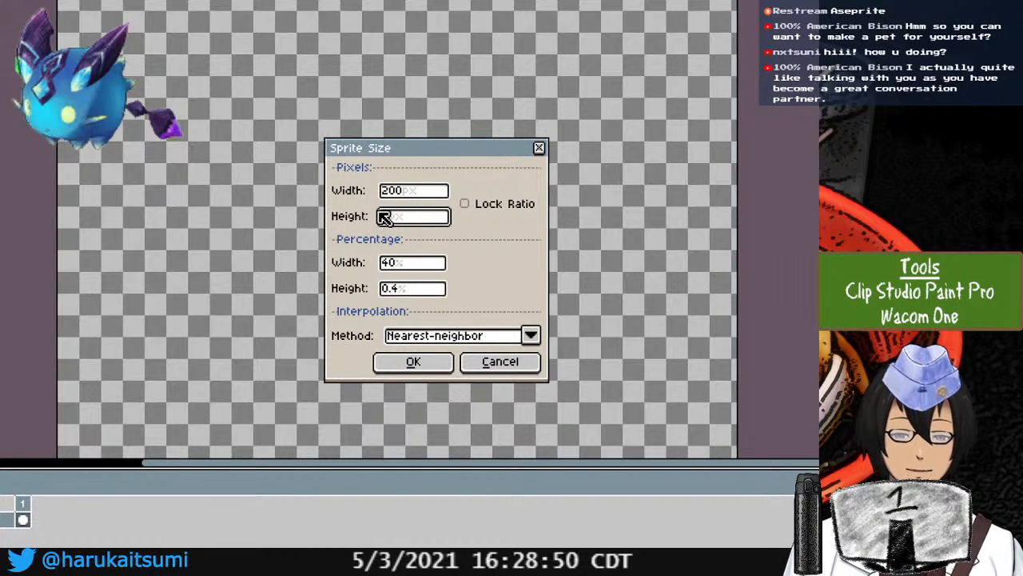
text(00)
key(Return)
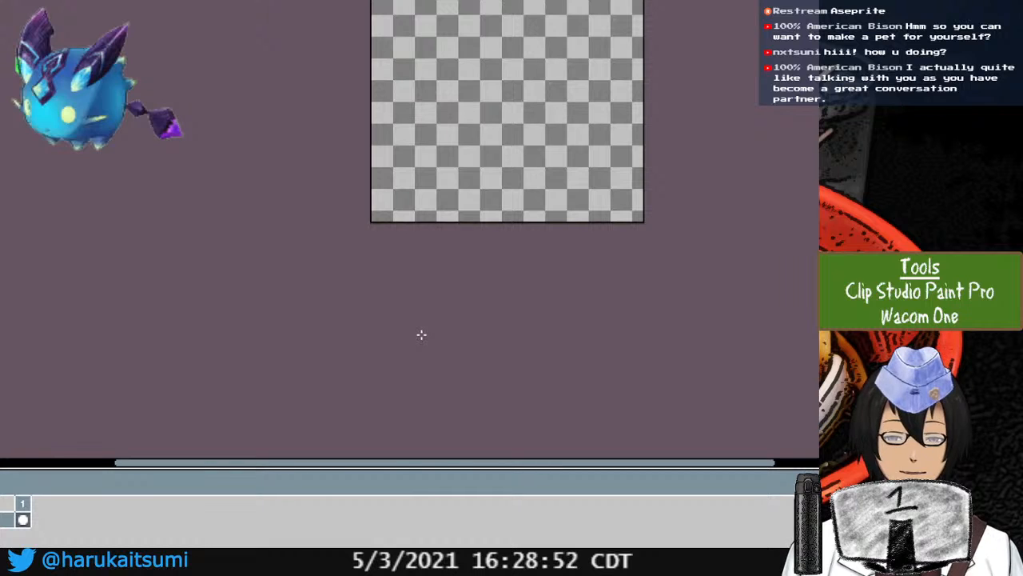
drag(774, 465, 803, 471)
scroll(393, 200, up, 3)
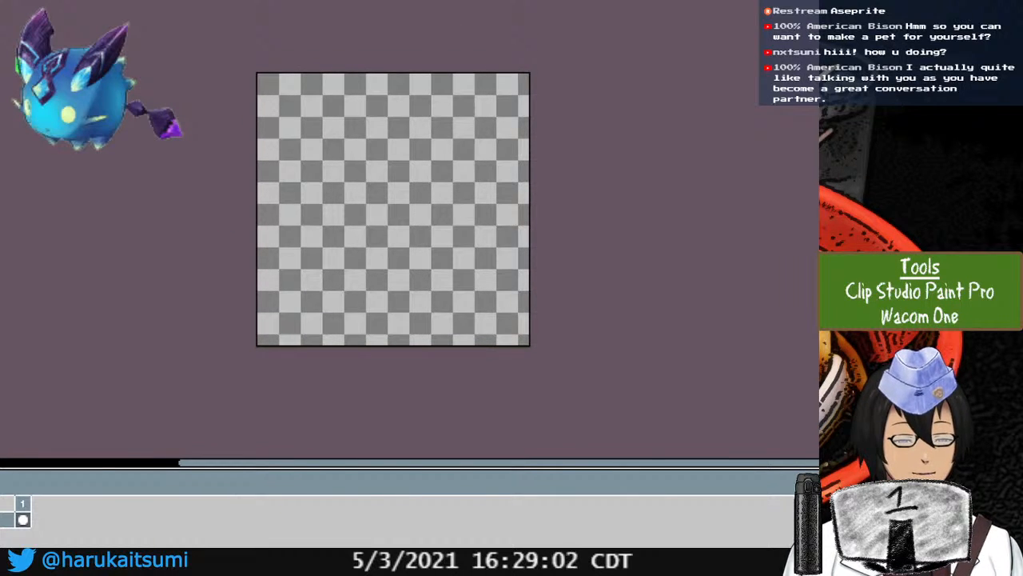
scroll(469, 190, up, 2)
scroll(469, 190, down, 2)
scroll(468, 196, up, 2)
scroll(468, 196, down, 1)
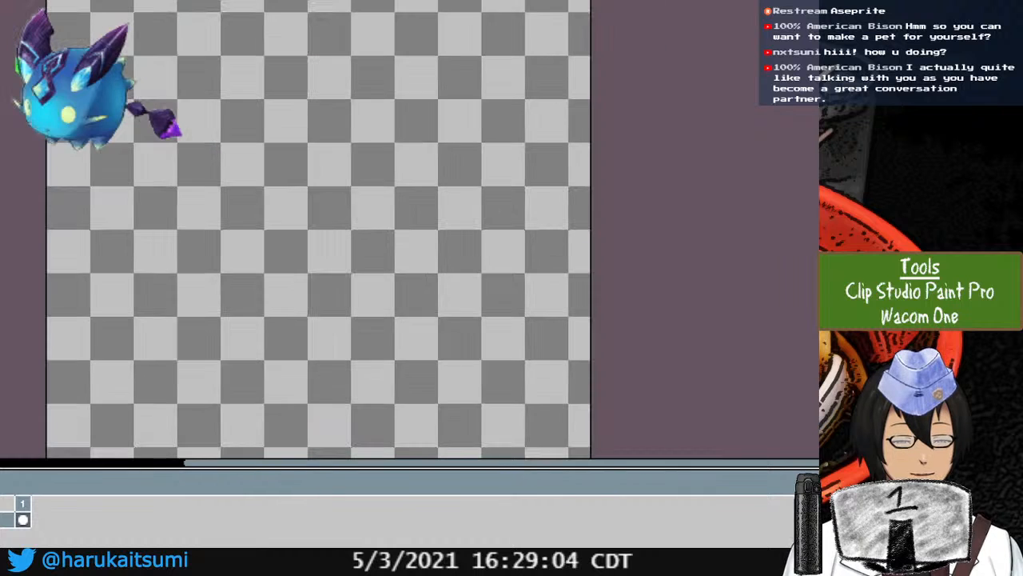
drag(741, 463, 705, 462)
scroll(468, 219, down, 1)
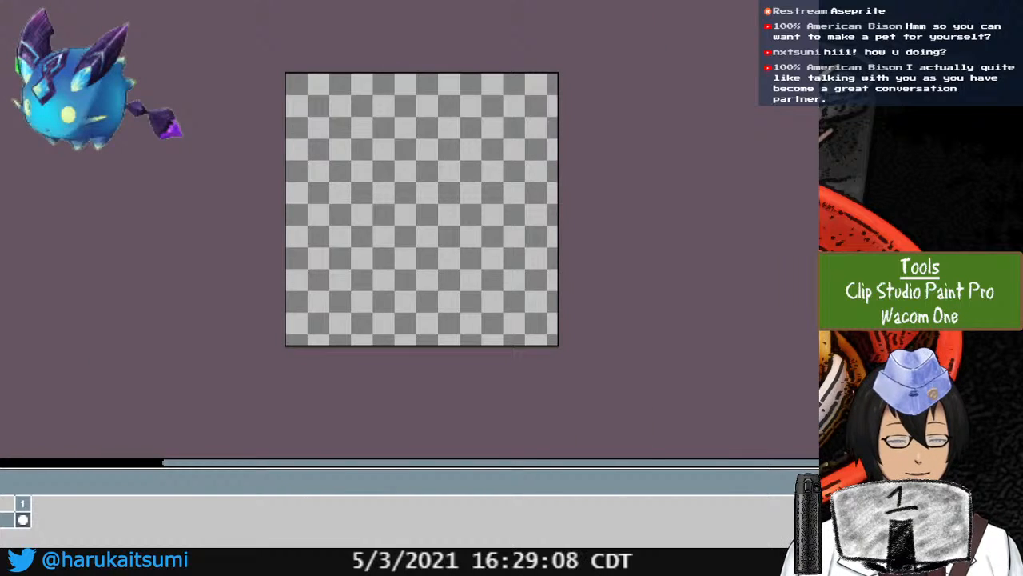
scroll(468, 220, up, 1)
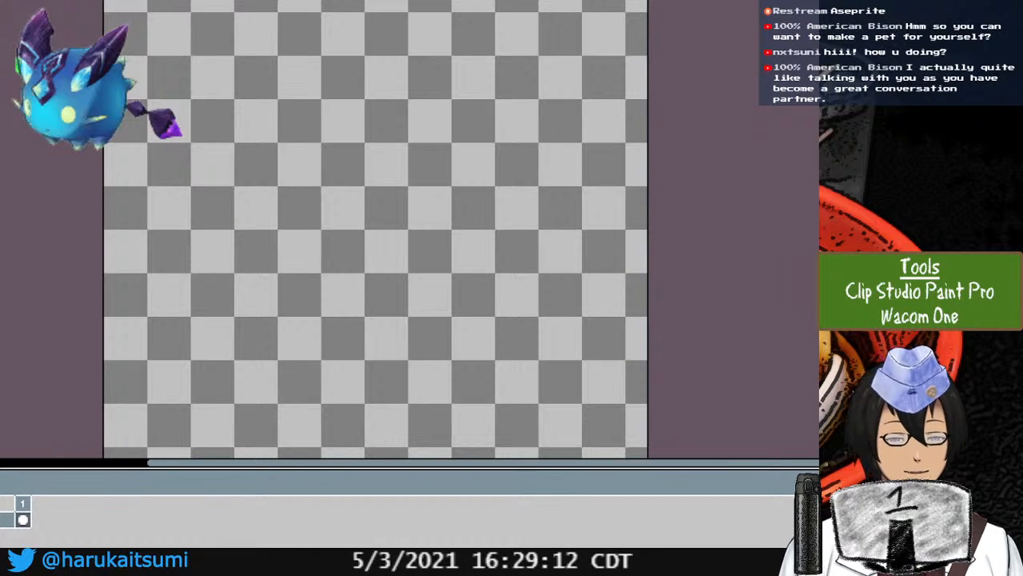
scroll(469, 235, down, 1)
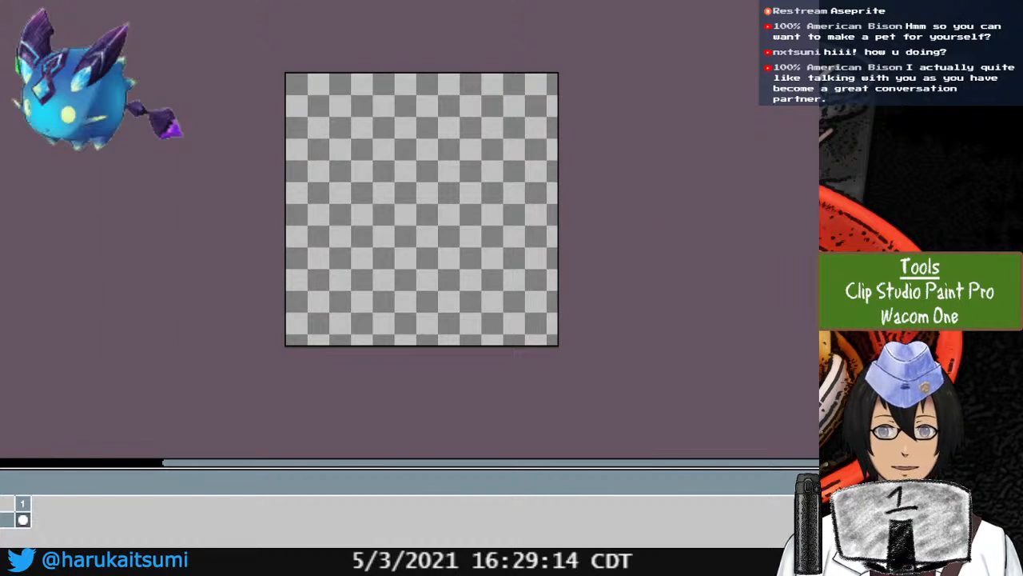
scroll(468, 235, up, 1)
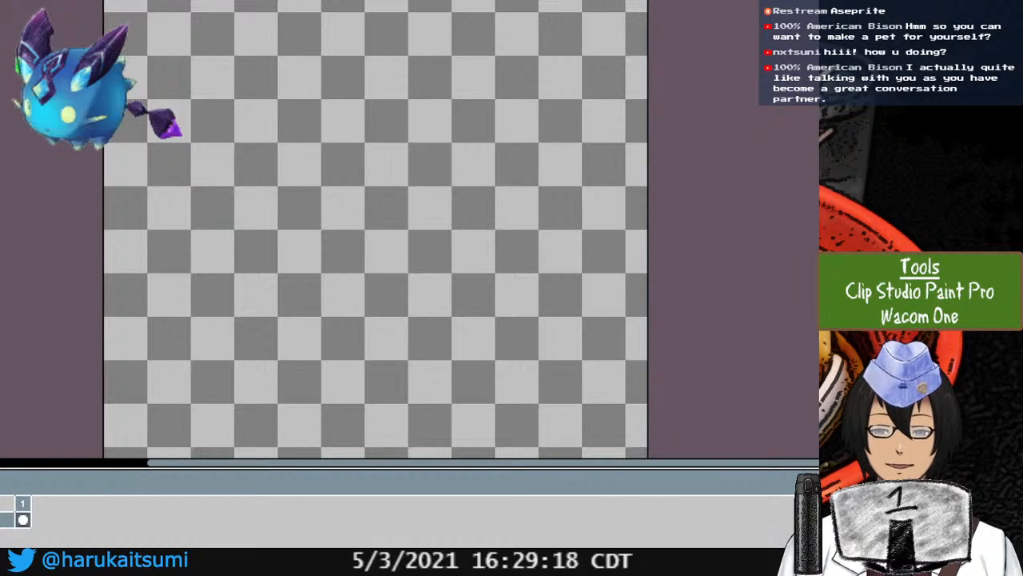
key(alt+v)
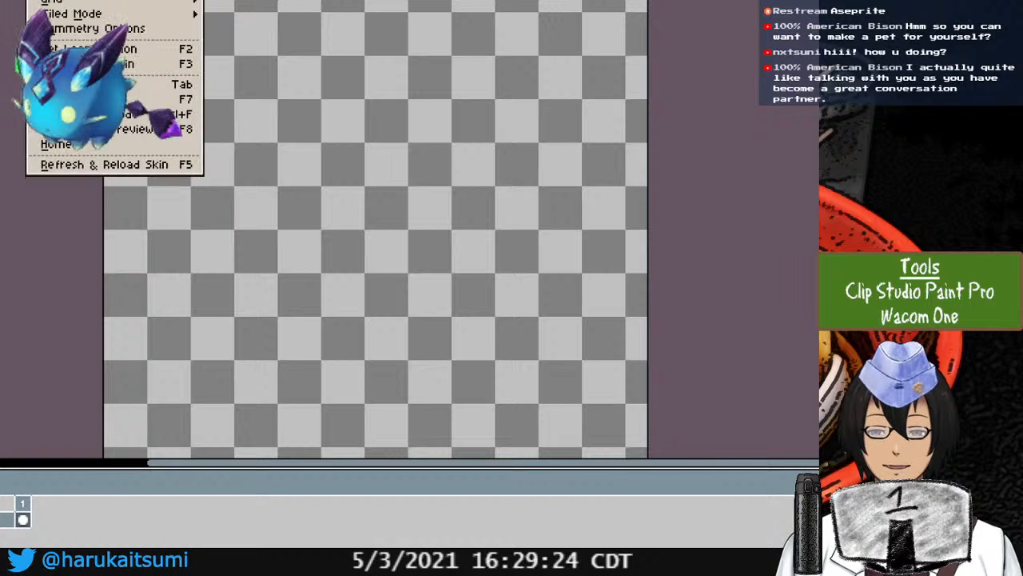
mouse_move(52, 2)
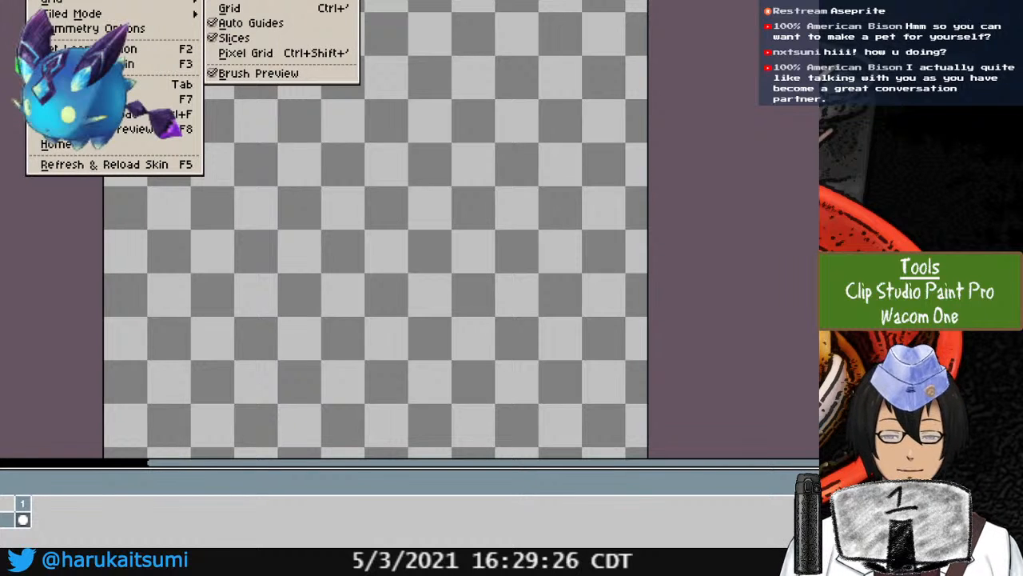
key(Escape)
scroll(376, 231, down, 2)
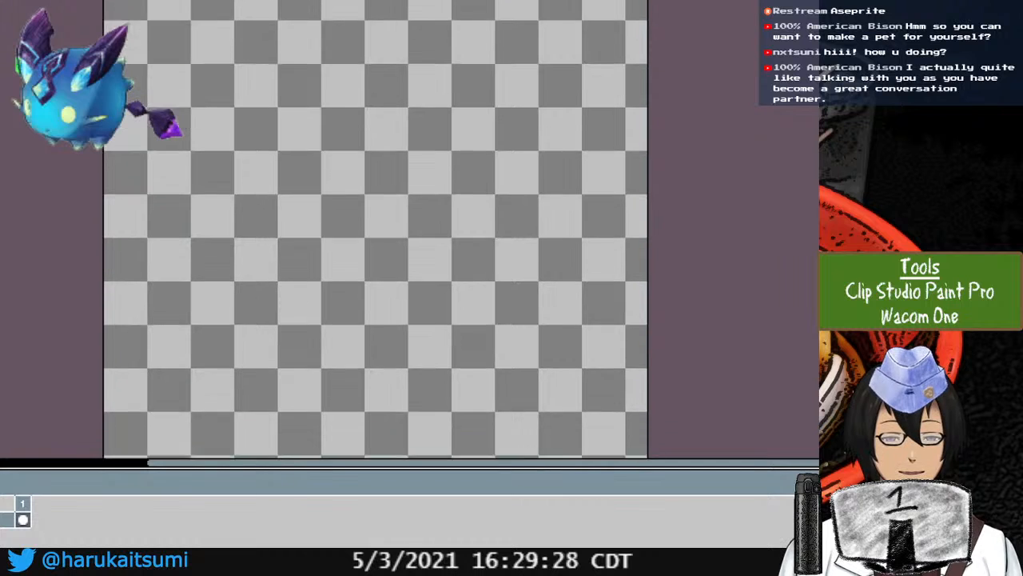
scroll(376, 231, up, 2)
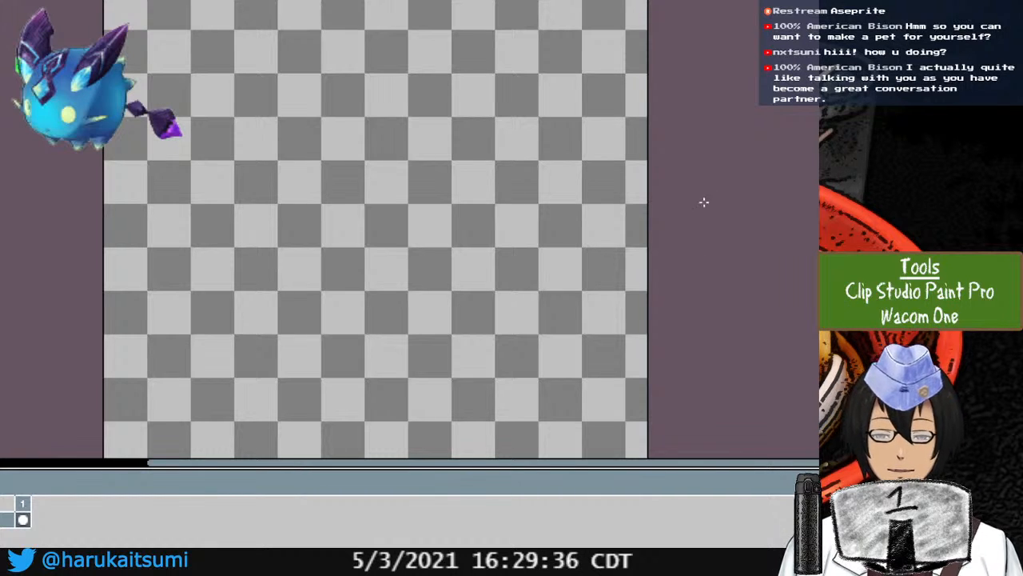
Draw a thin black ellipse outline, wider than tall, for the creature's body and shift it to the horizontal centre of the canvas
drag(228, 85, 594, 379)
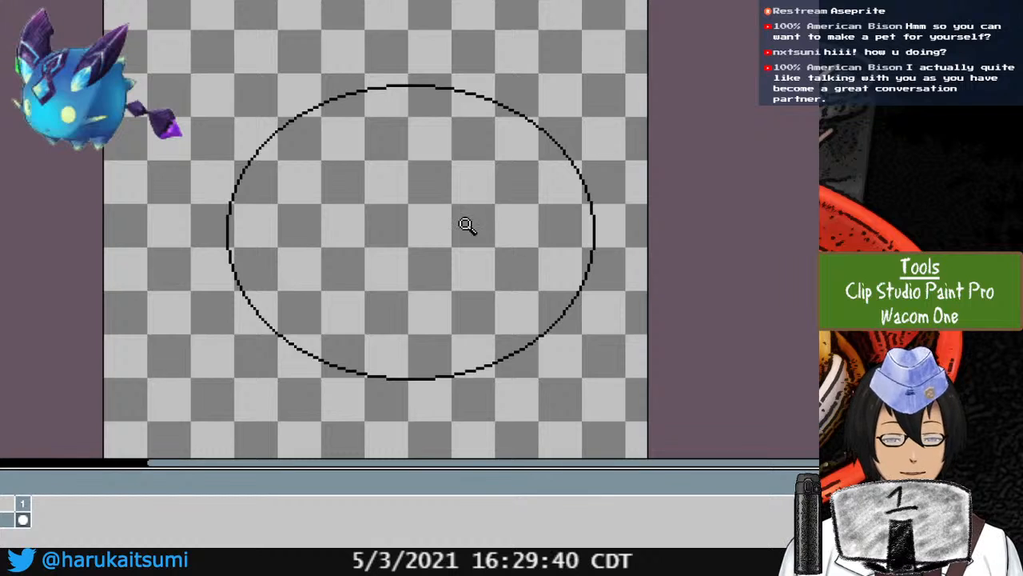
scroll(472, 231, down, 2)
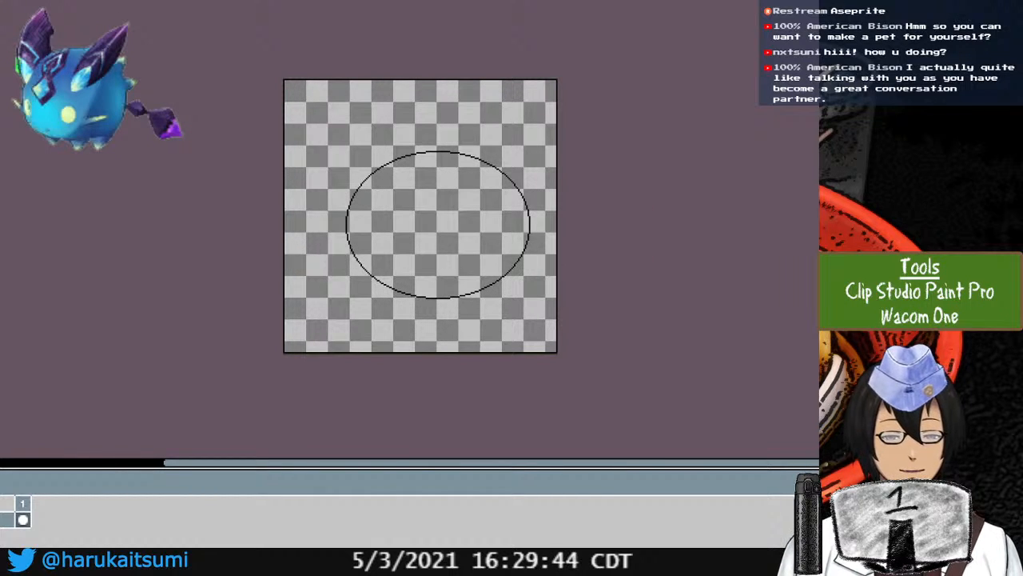
scroll(446, 194, up, 2)
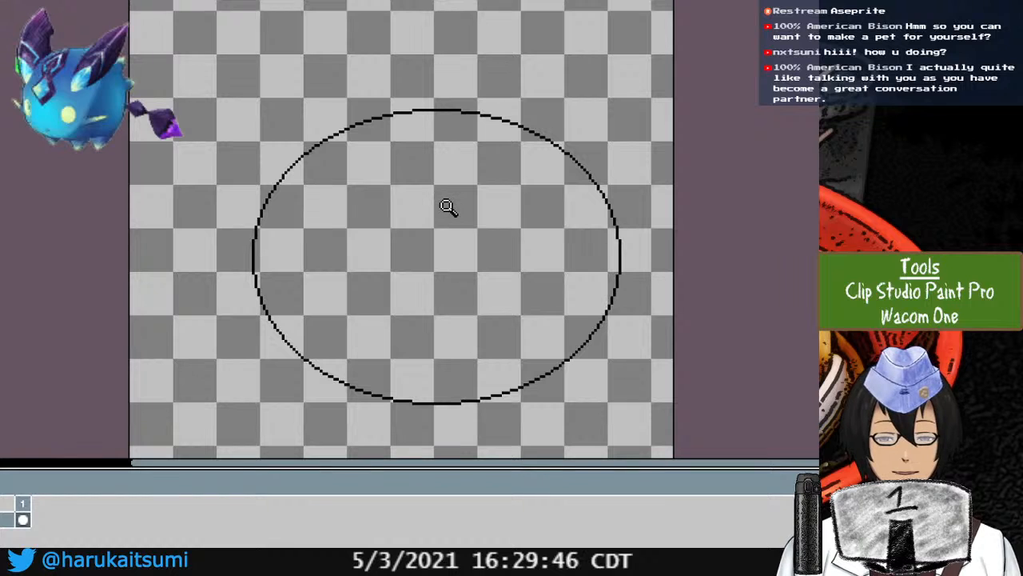
drag(515, 227, 473, 192)
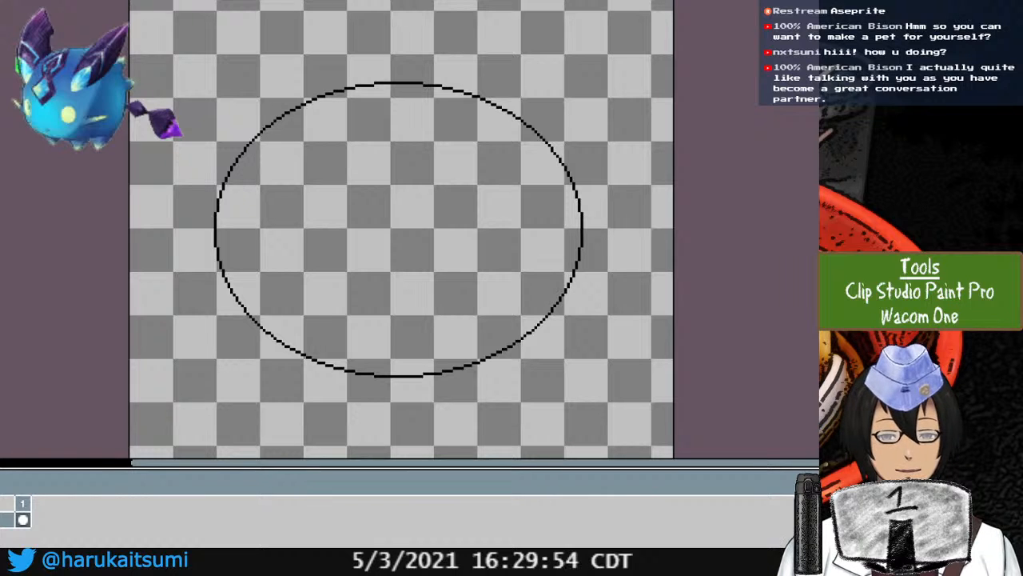
Select the ellipse outline with a rectangular selection and move it slightly up and to the right
click(605, 165)
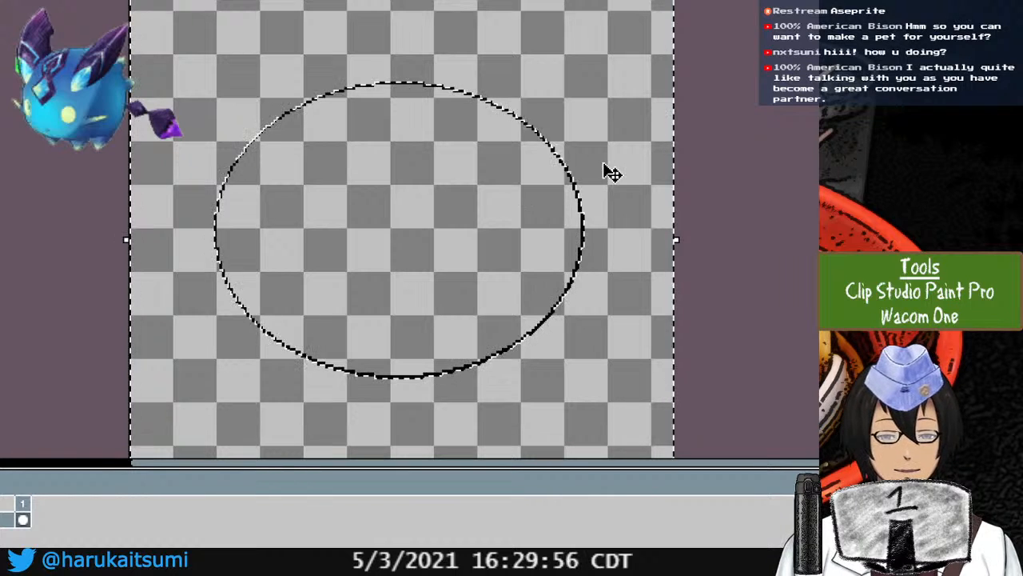
click(449, 260)
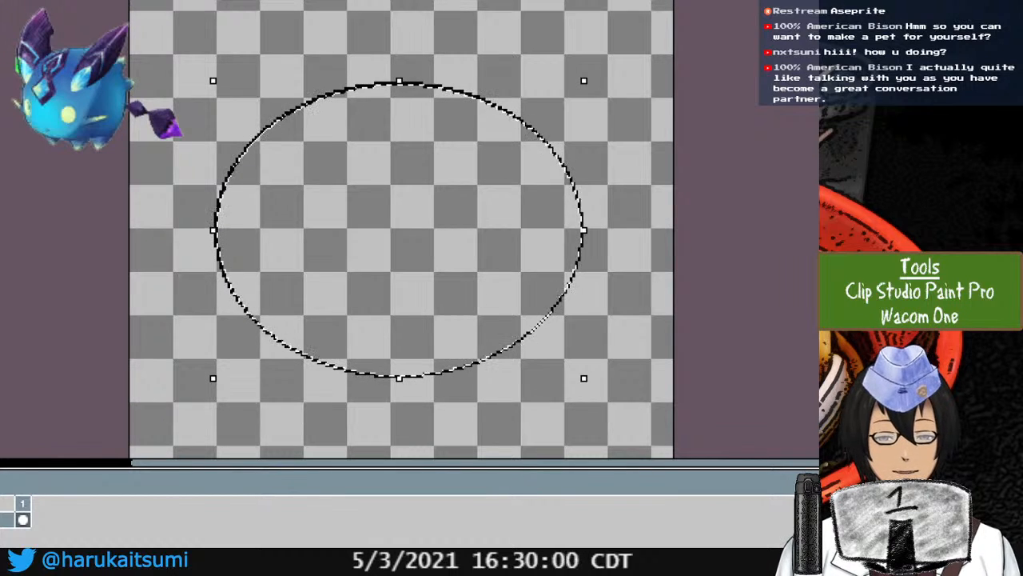
key(ctrl+d)
drag(159, 59, 648, 413)
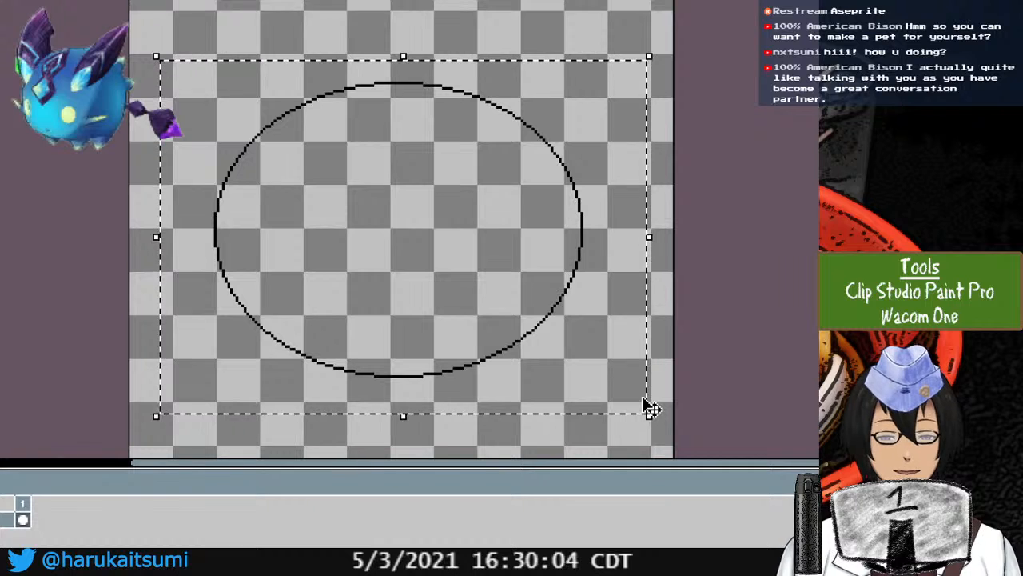
drag(483, 195, 486, 171)
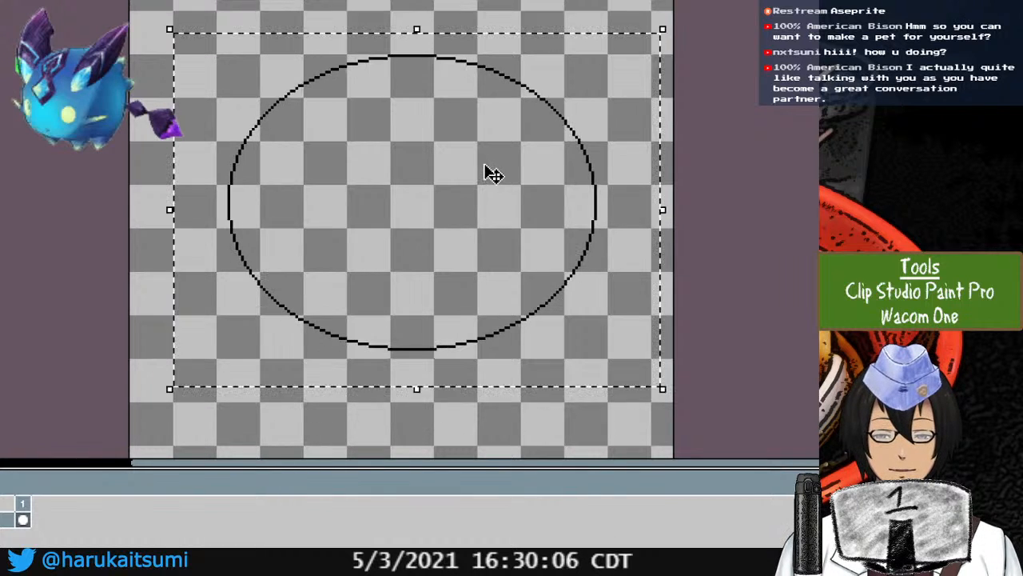
key(ctrl+d)
Reselect the ellipse outline, nudge it left and stretch it downward and to the left so it is larger
key(u)
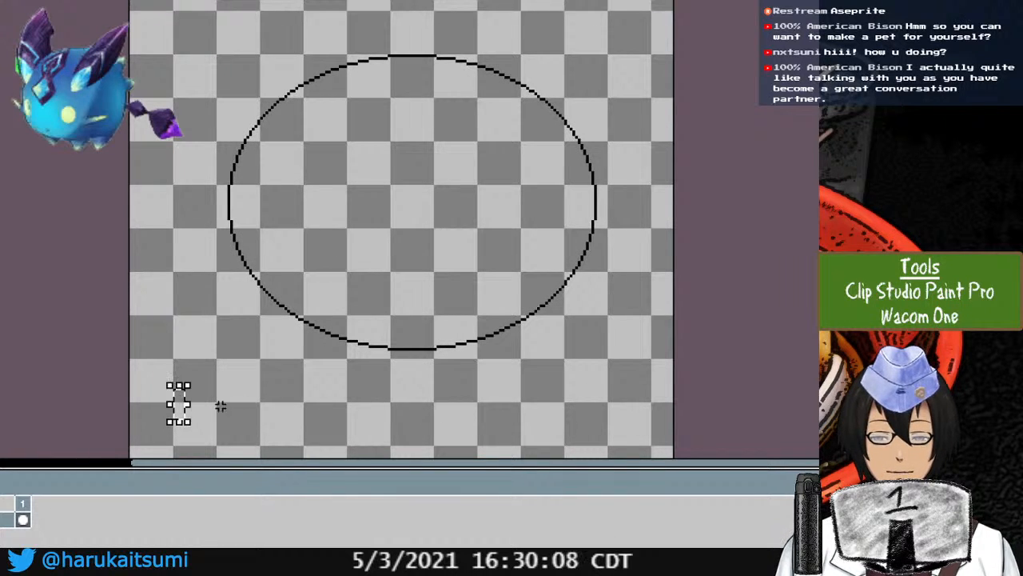
drag(187, 39, 638, 365)
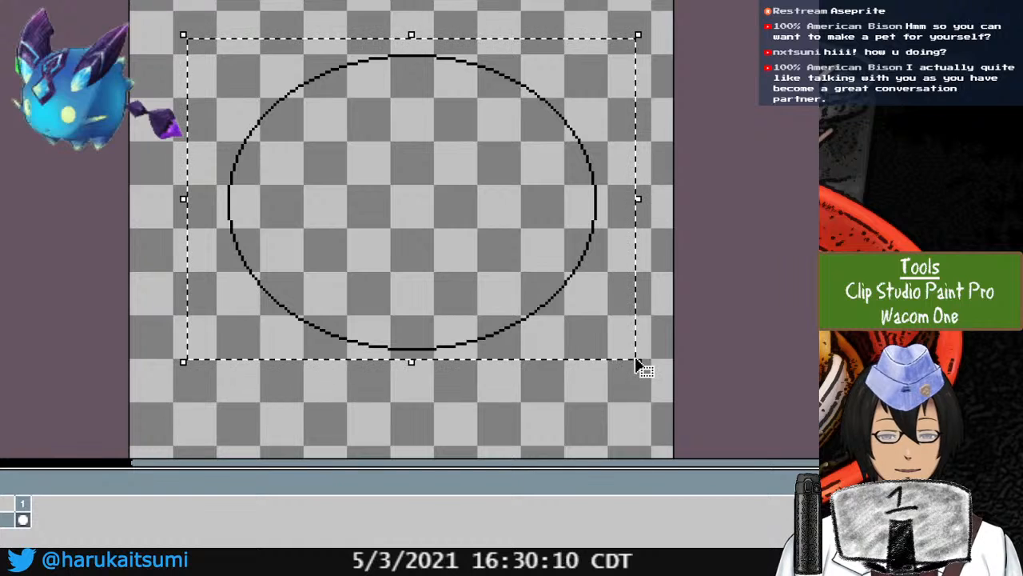
mouse_move(416, 224)
mouse_down()
mouse_move(415, 238)
mouse_move(403, 224)
mouse_up()
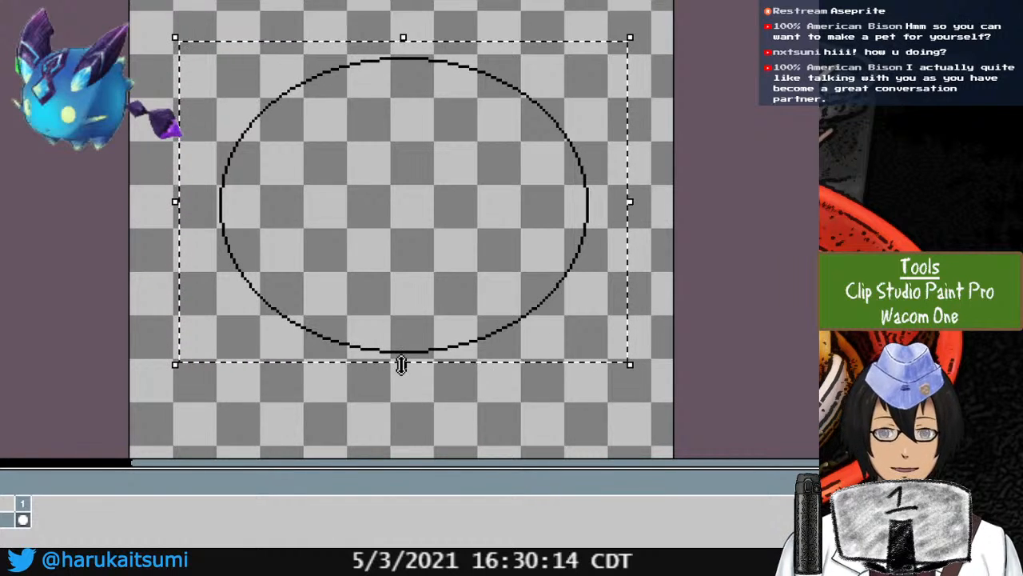
drag(403, 365, 403, 391)
drag(171, 210, 136, 237)
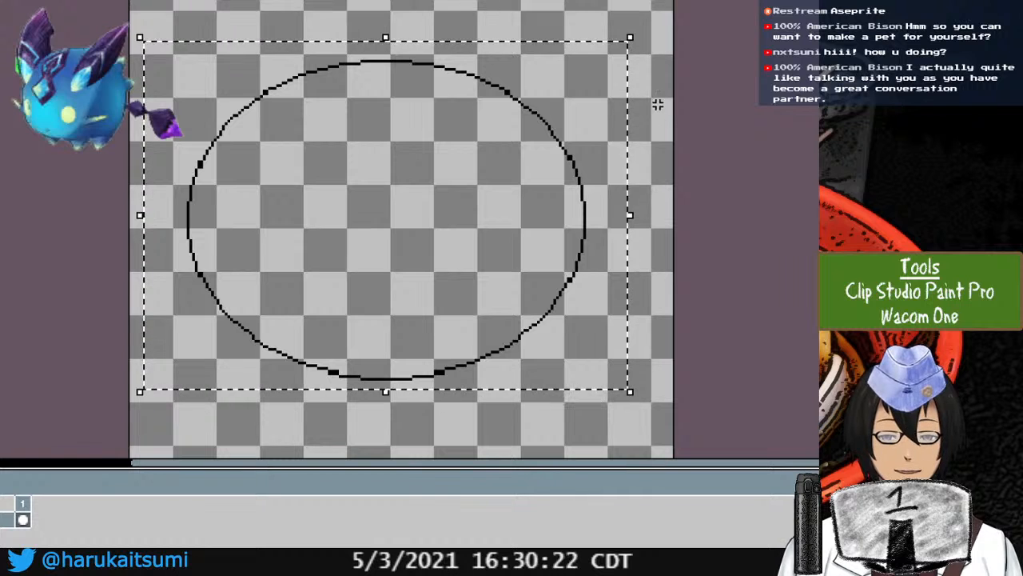
click(646, 31)
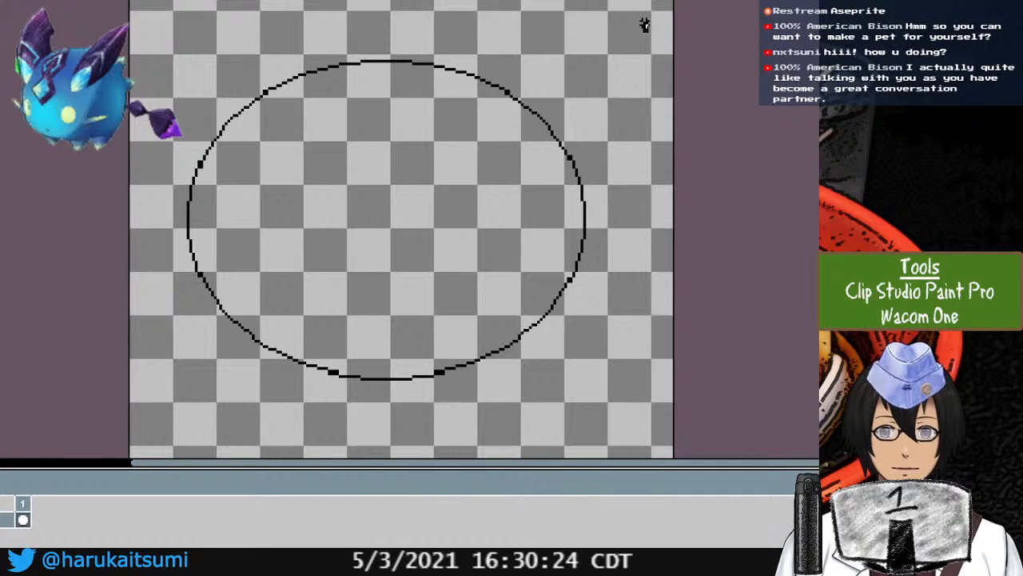
Reselect the enlarged ellipse outline and rotate it a few degrees counterclockwise
drag(142, 62, 652, 418)
mouse_move(518, 232)
mouse_down()
mouse_move(507, 203)
mouse_move(512, 217)
mouse_up()
key(Left)
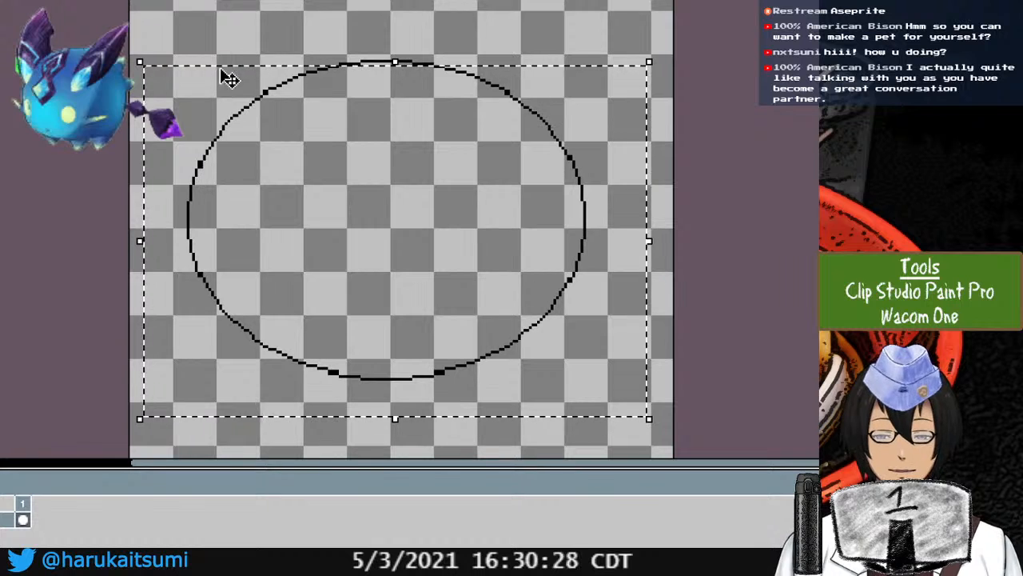
key(ctrl+d)
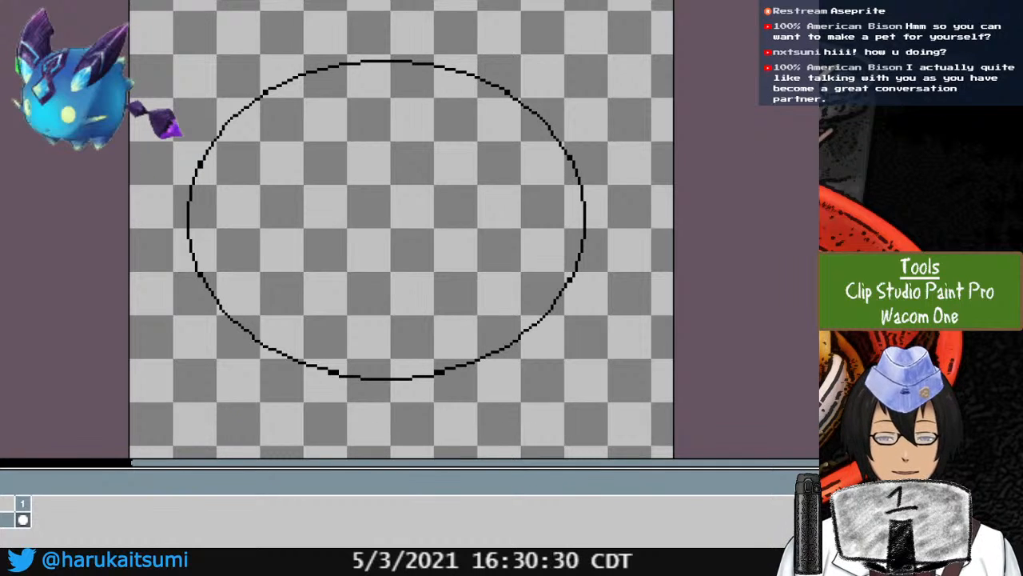
drag(155, 53, 633, 406)
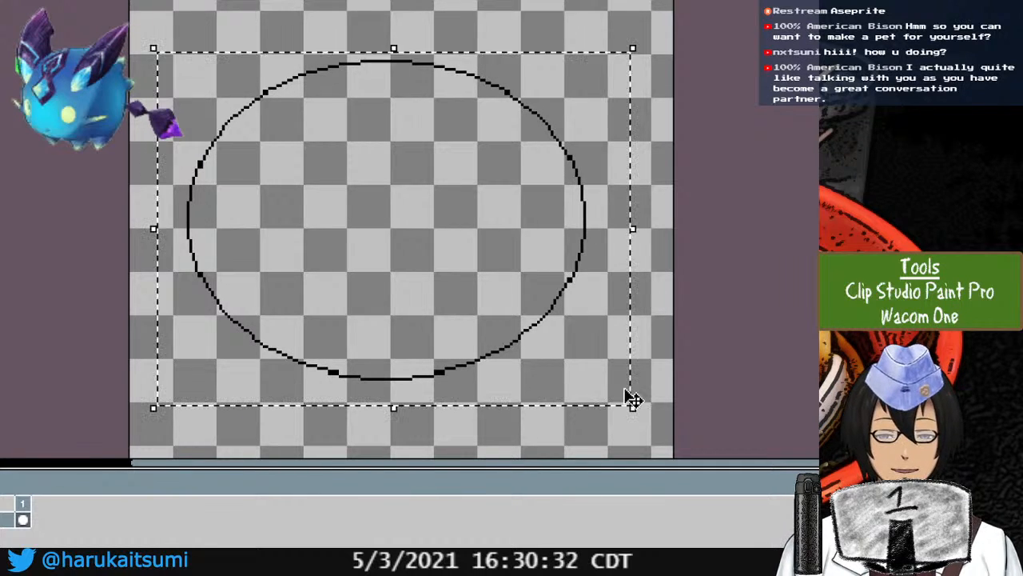
drag(642, 44, 626, 20)
drag(558, 121, 574, 109)
drag(569, 120, 629, 102)
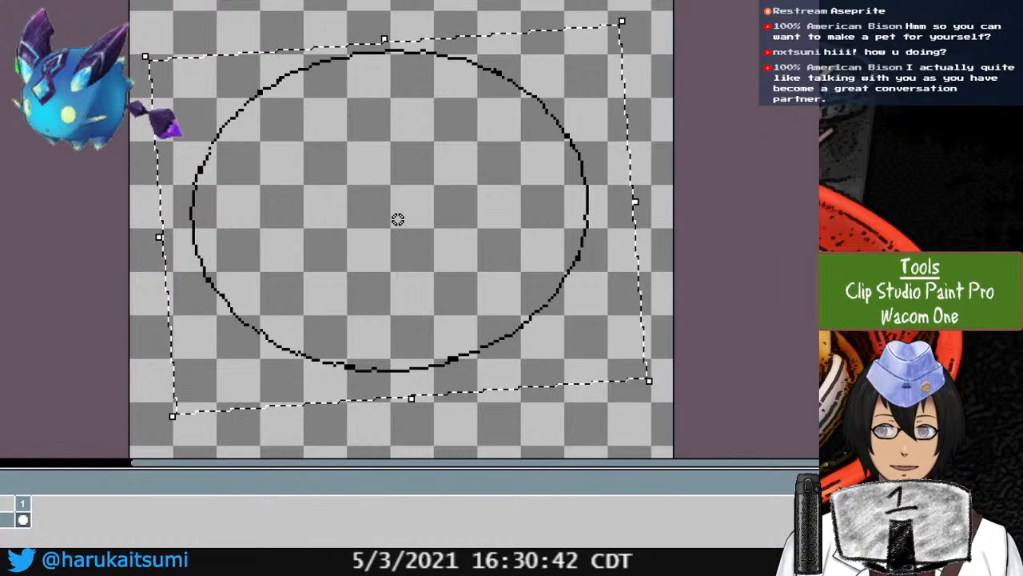
Scale the tilted outline down, reposition it left of the canvas centre and apply the transformation
drag(621, 20, 530, 102)
drag(458, 179, 482, 137)
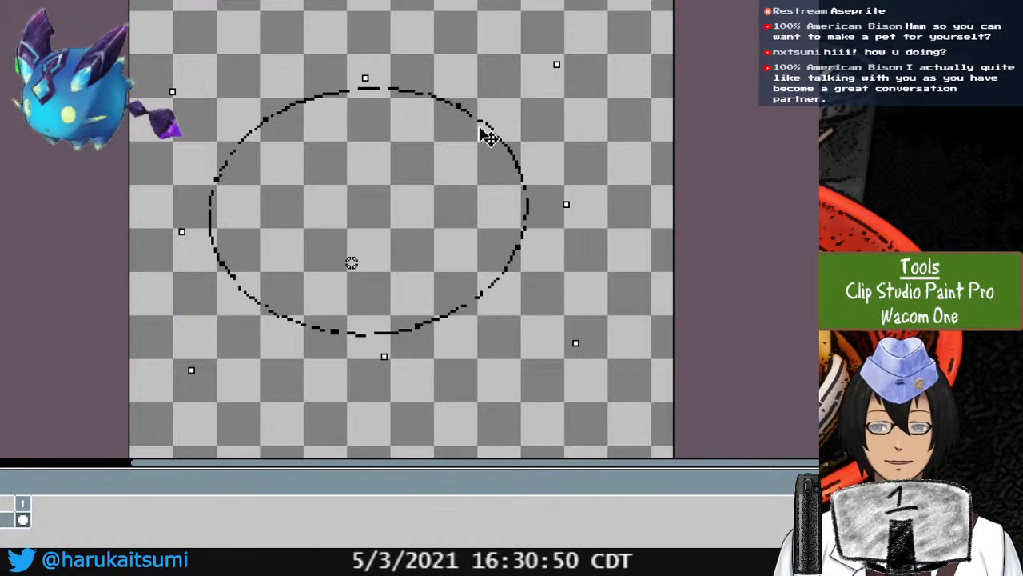
drag(485, 138, 488, 139)
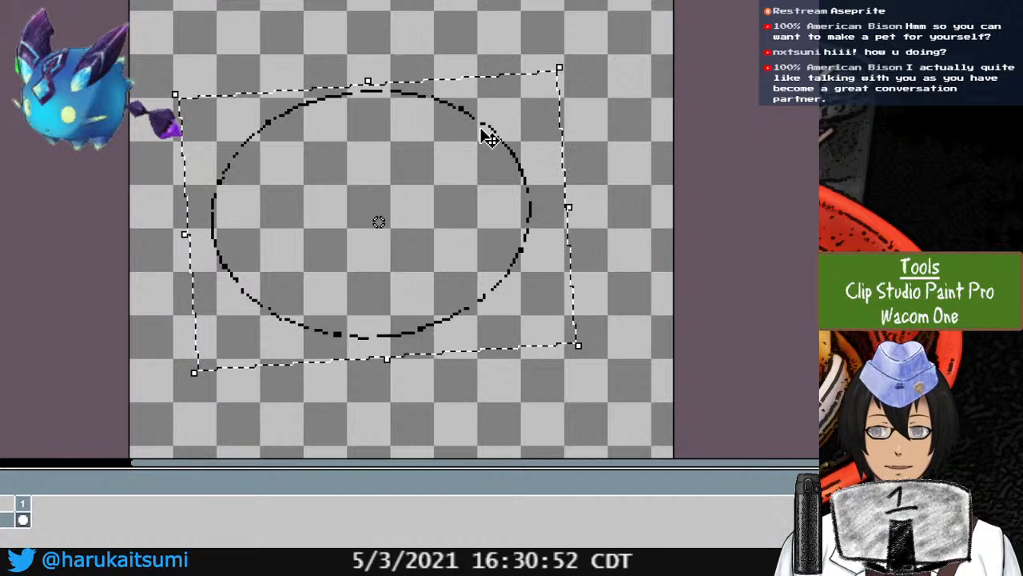
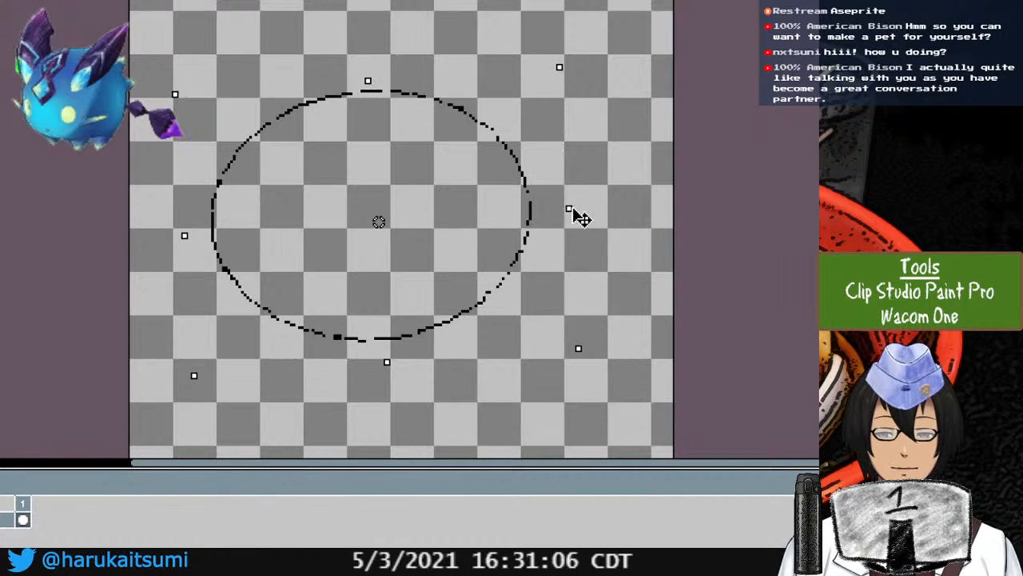
drag(573, 204, 579, 210)
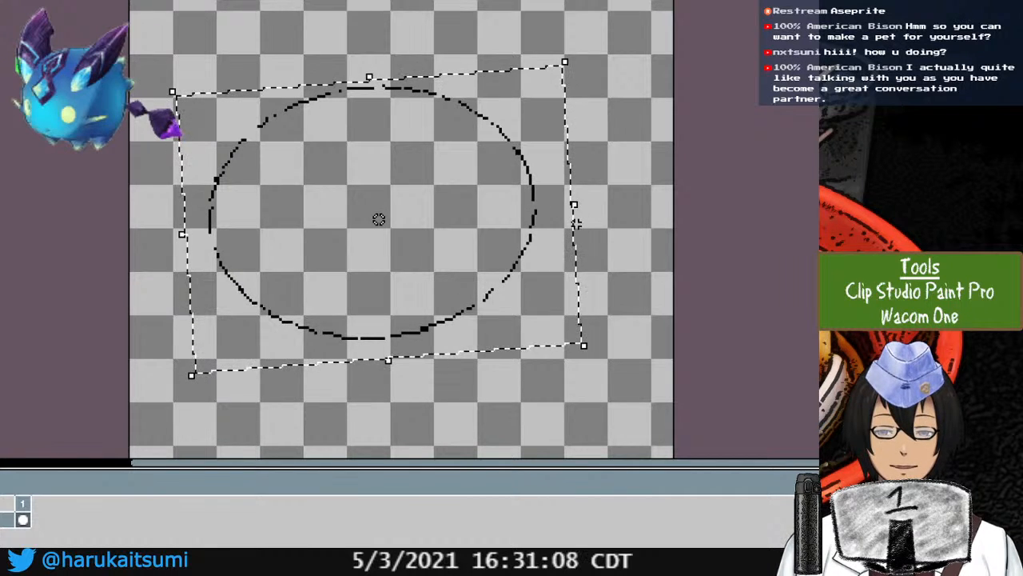
key(Return)
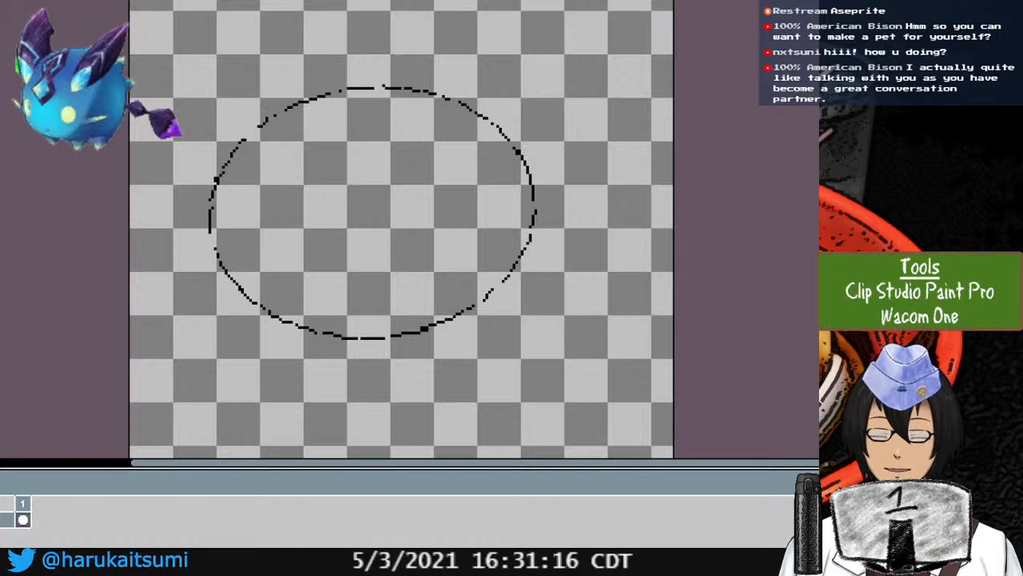
Clear the broken, thin ellipse outline from the canvas so that the layer is empty
key(ctrl+z)
key(ctrl+z)
key(ctrl+z)
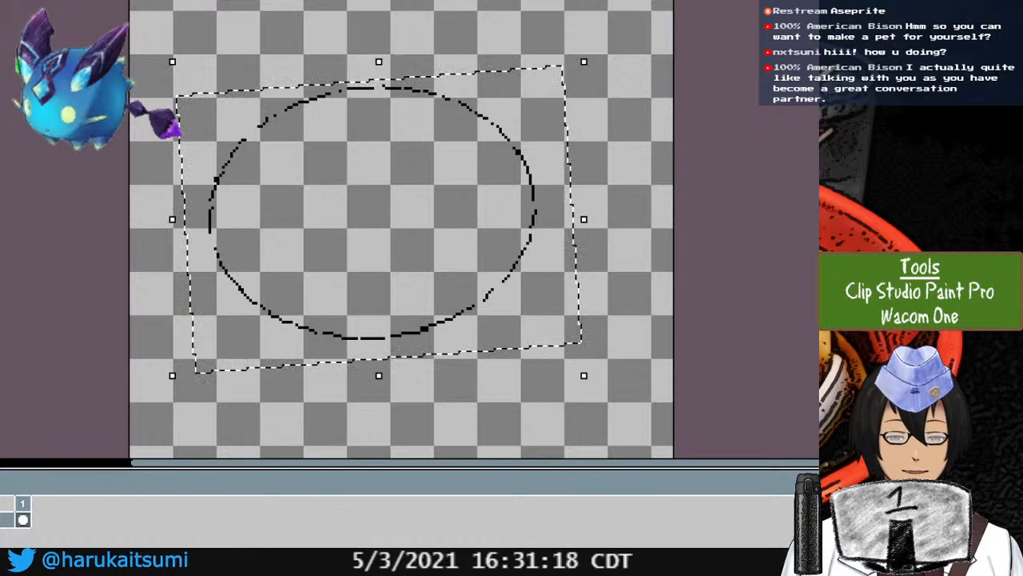
key(ctrl+a)
key(Delete)
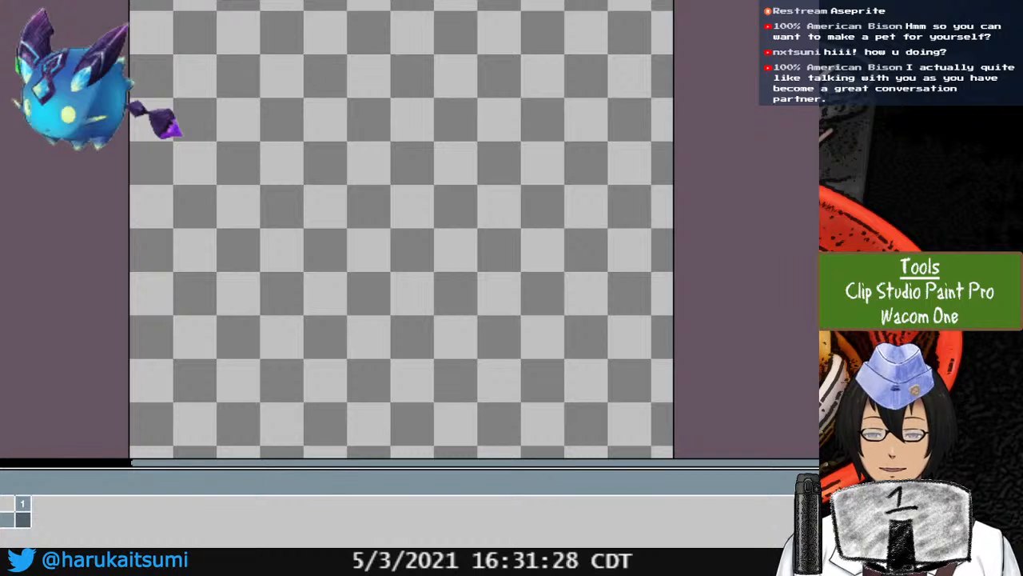
Draw a thicker black ellipse outline, wider than tall, for the creature's body and stretch it slightly downward
drag(208, 73, 565, 338)
drag(189, 58, 602, 398)
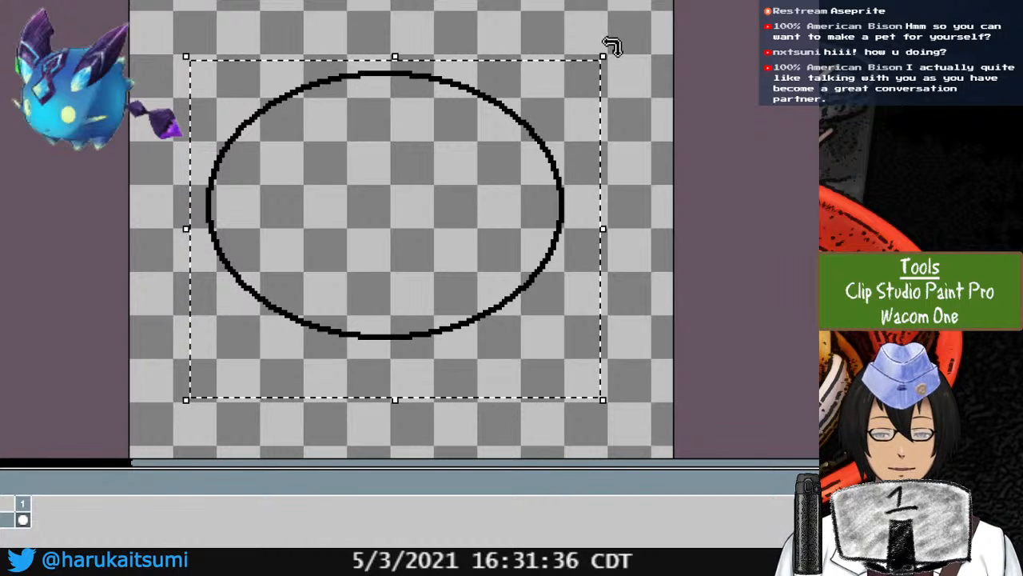
drag(394, 400, 400, 424)
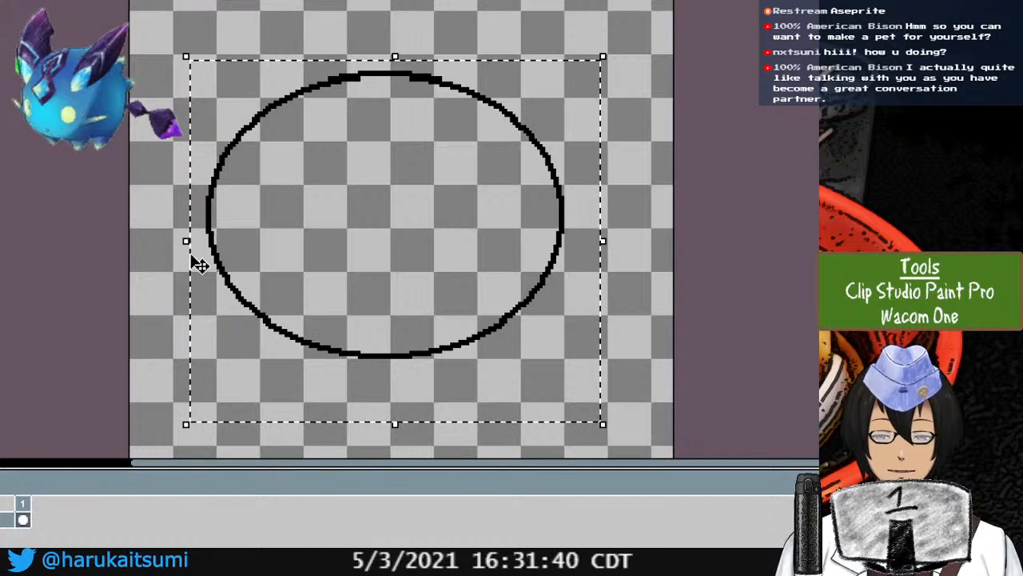
drag(159, 349, 166, 371)
Rotate the thick outline a few degrees counterclockwise, scale it down slightly and place it left of the canvas centre
drag(168, 41, 612, 404)
drag(162, 409, 156, 417)
drag(624, 33, 555, 61)
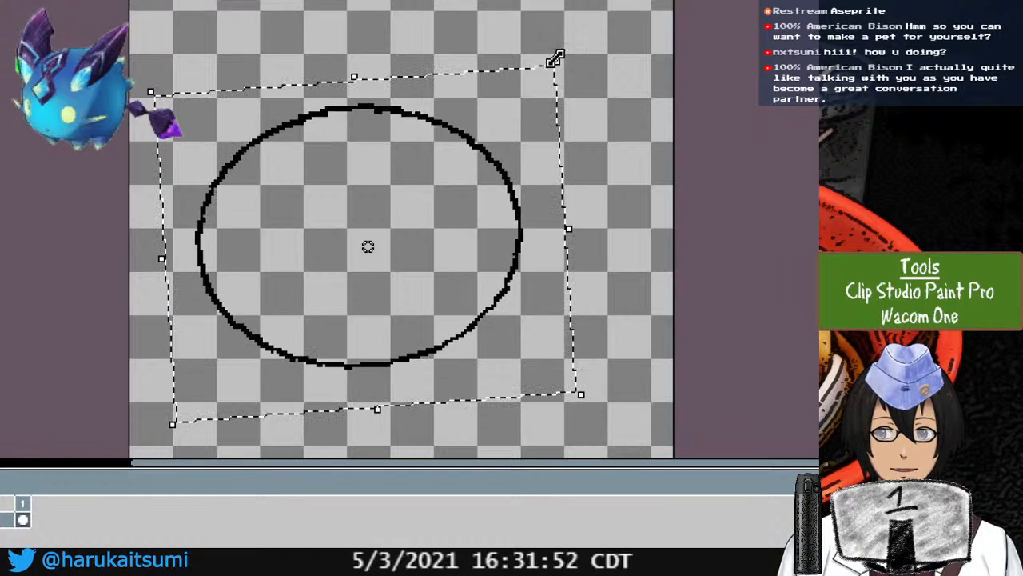
mouse_move(474, 184)
mouse_down()
mouse_move(472, 156)
mouse_move(451, 199)
mouse_move(475, 167)
mouse_move(487, 173)
mouse_up()
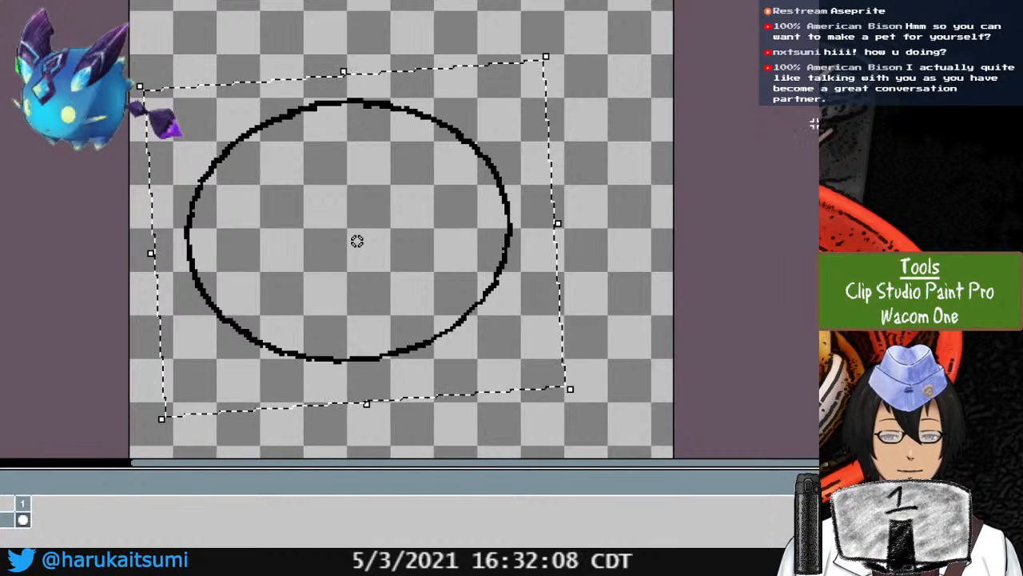
click(803, 230)
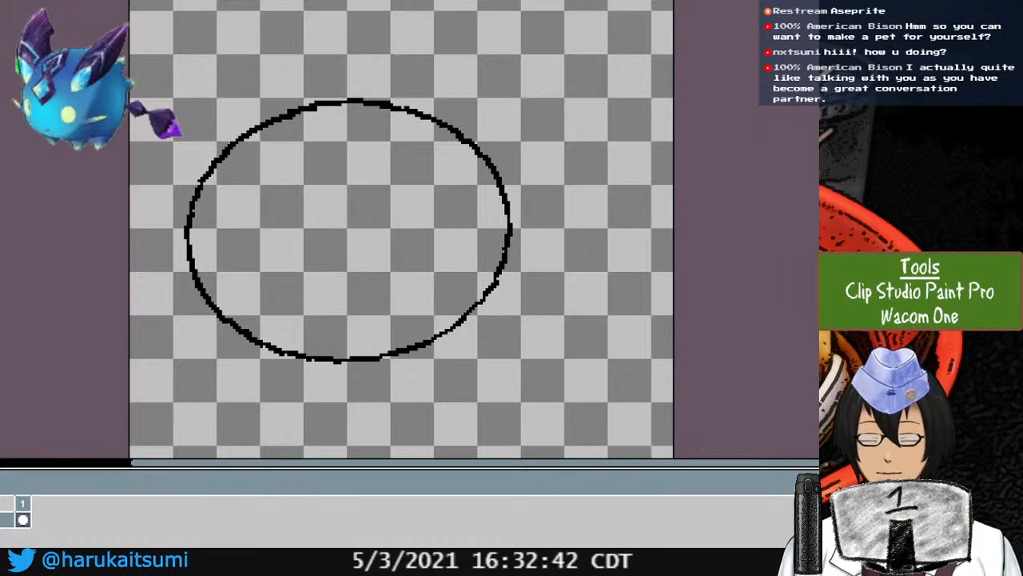
Restore the bit erased from the outline's lower-right edge and add an empty layer above the outline's layer
click(471, 311)
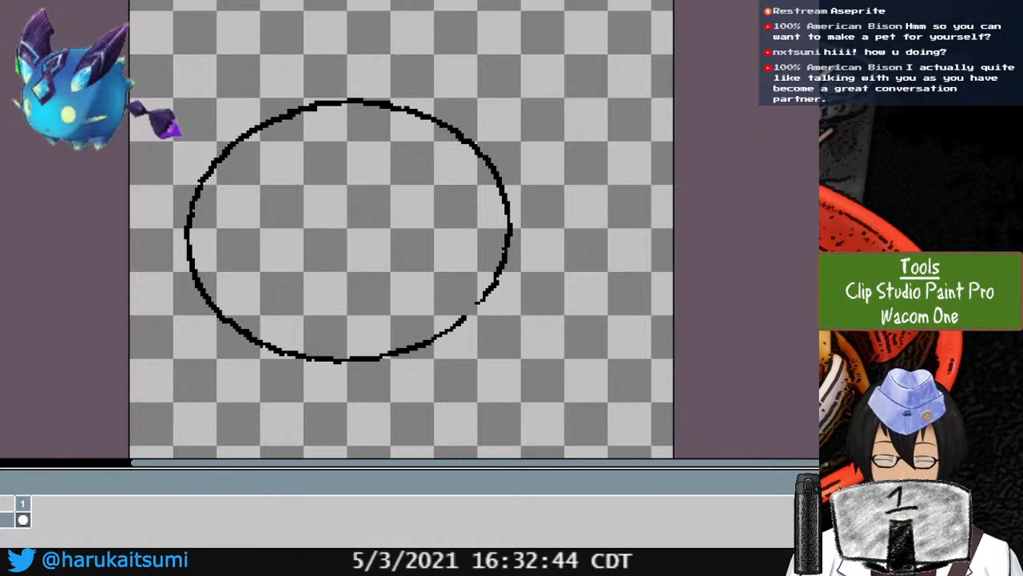
key(ctrl+y)
key(ctrl+y)
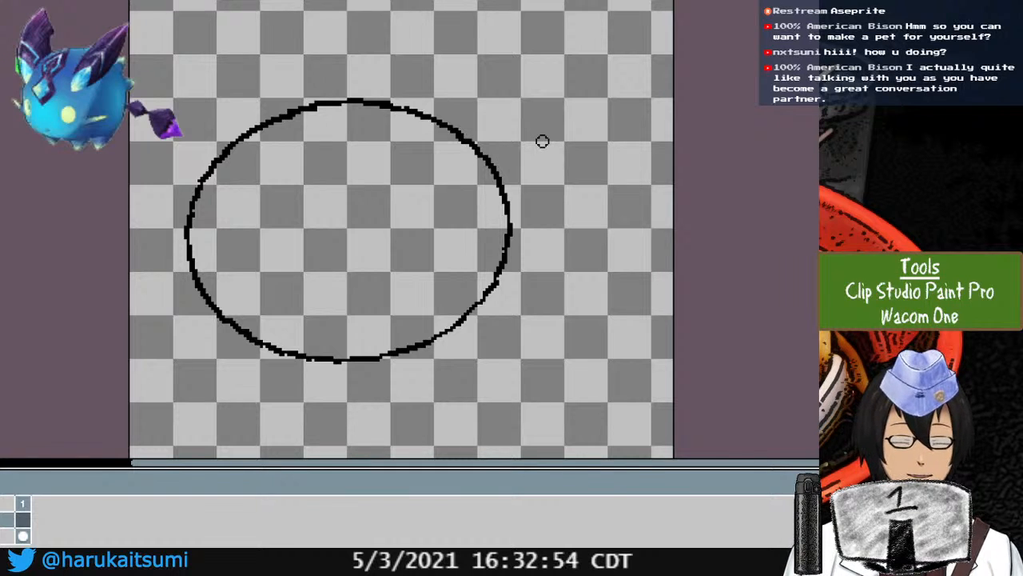
Try resizing the sprite to a width of 300 px with nearest-neighbor interpolation, and undo the resize
key(alt+l)
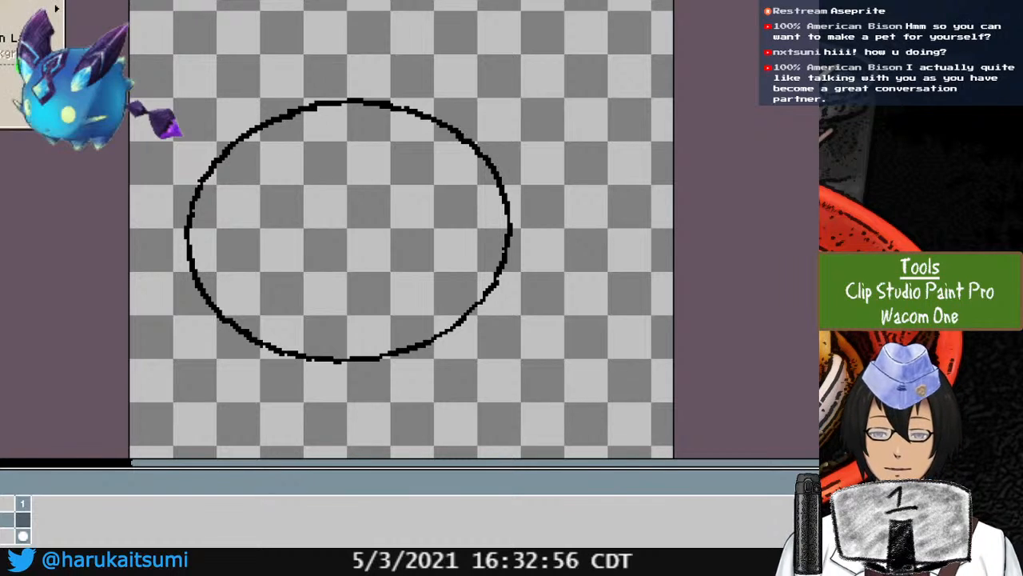
mouse_move(32, 9)
key(Escape)
key(ctrl+alt+i)
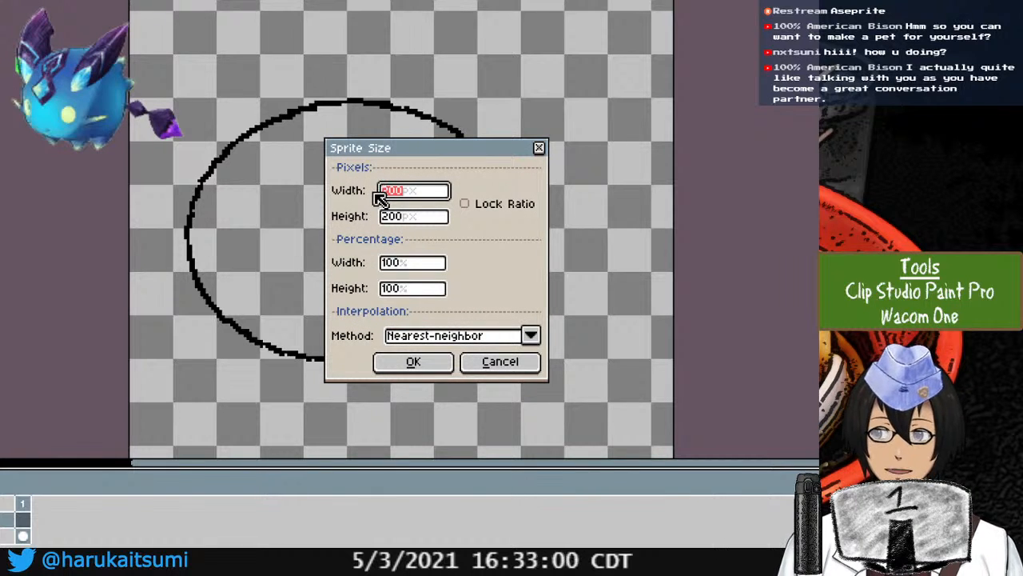
text(300)
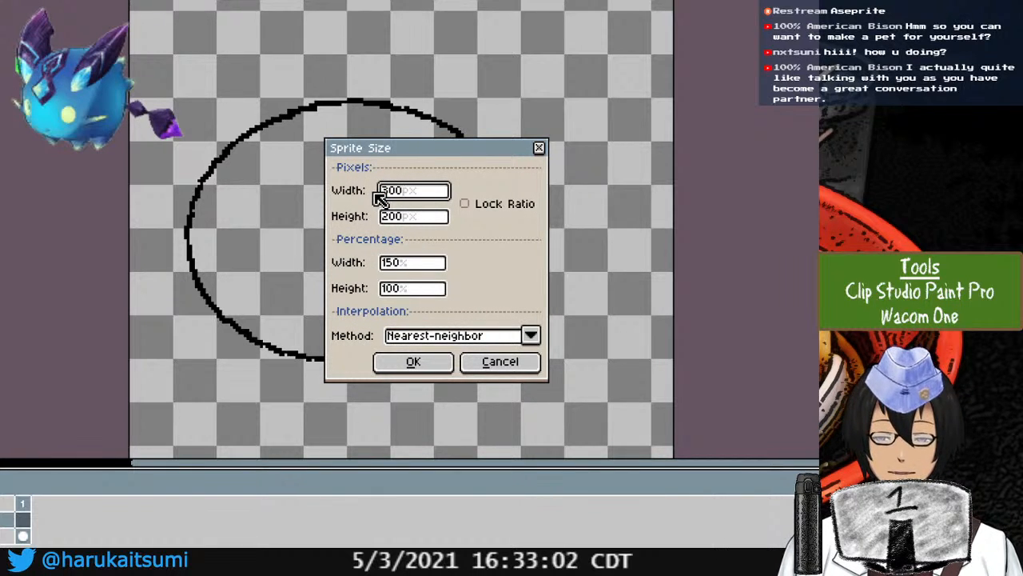
key(Return)
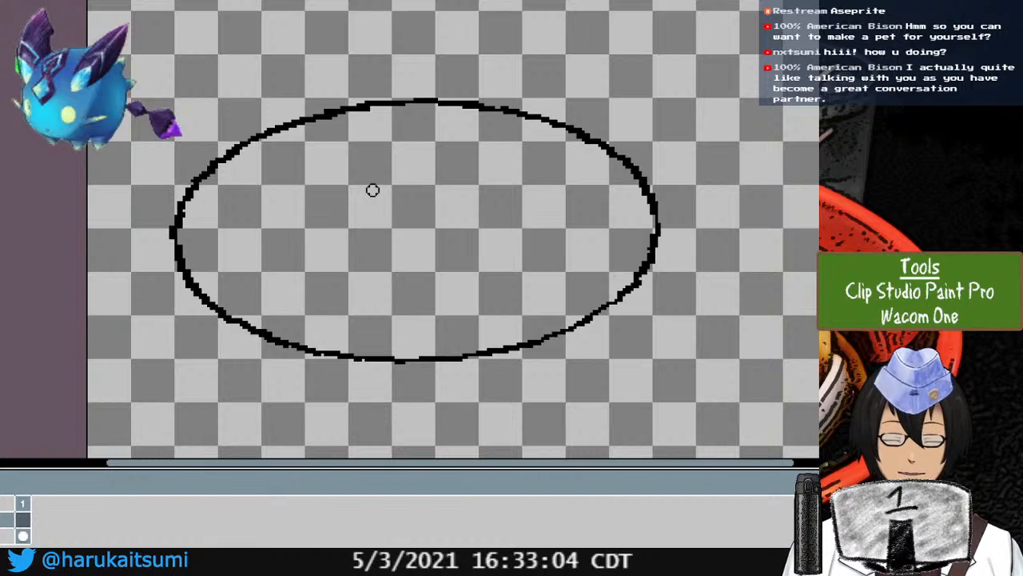
key(ctrl+z)
Extend the canvas on its right side with Canvas Size, leaving the body outline unscaled
key(ctrl+a)
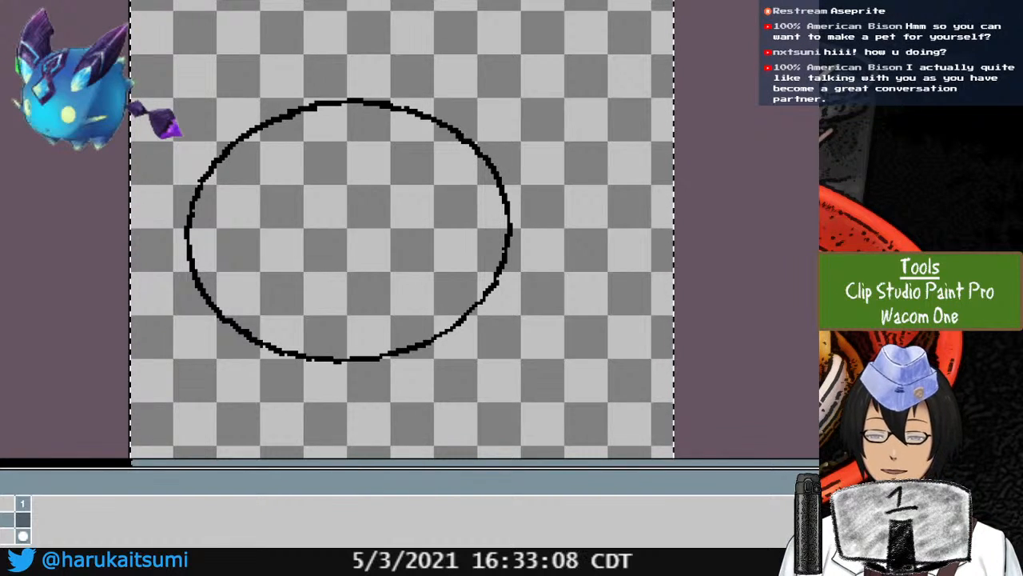
key(ctrl+alt+i)
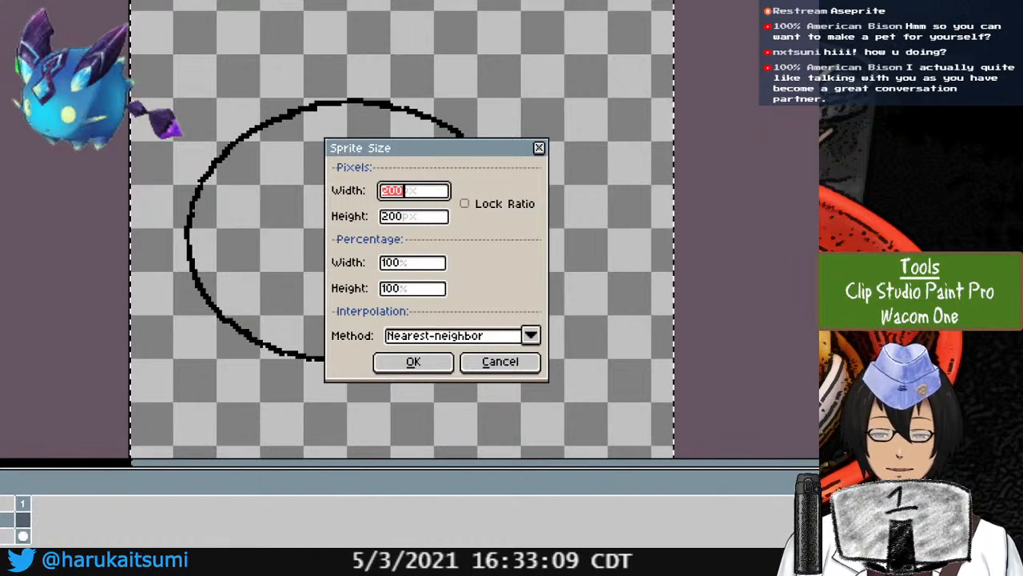
click(516, 360)
key(ctrl+alt+c)
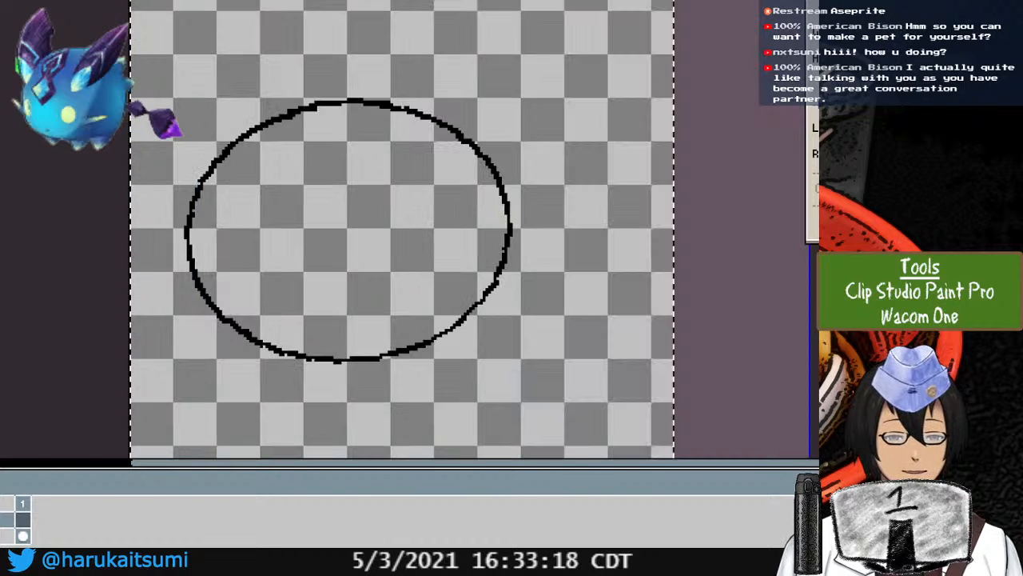
key(Return)
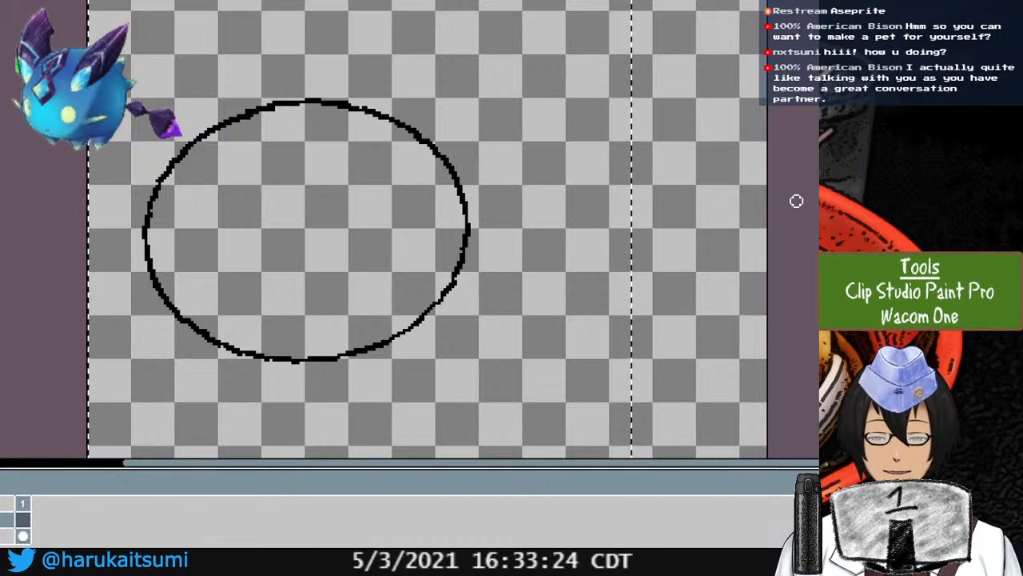
Clear the selection and rename Layer 1, the layer that holds the body outline
key(ctrl+d)
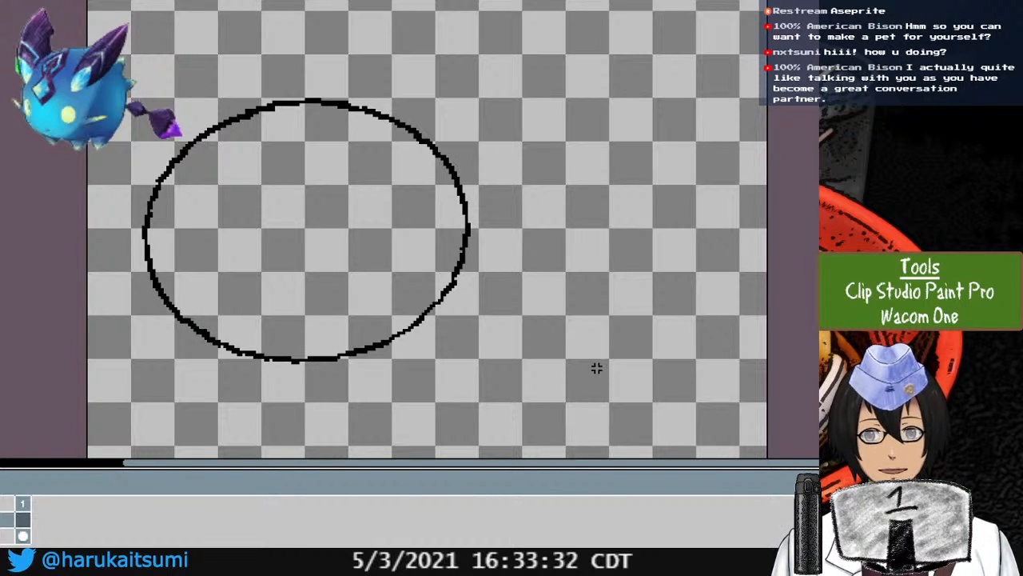
click(6, 536)
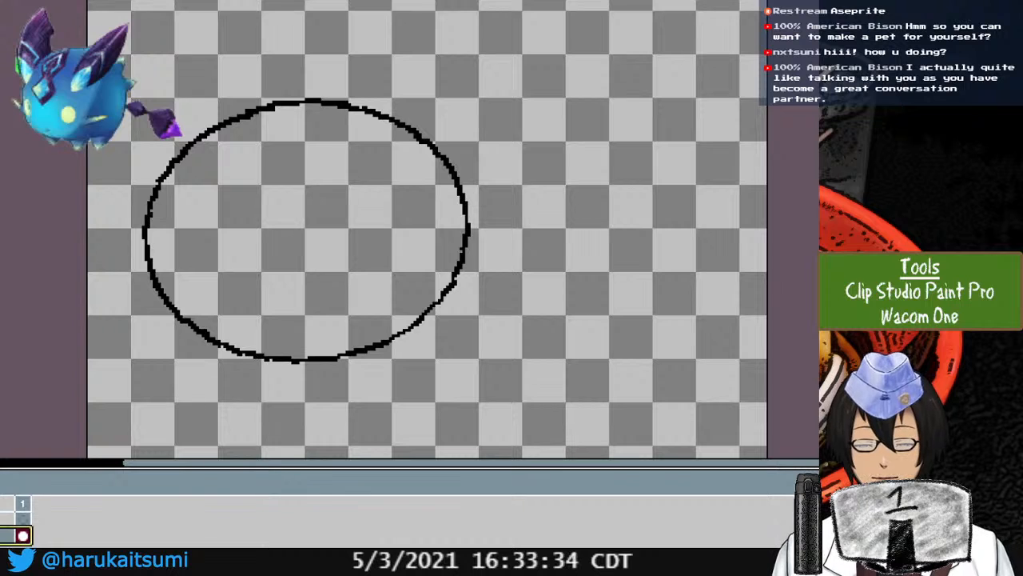
click(0, 535)
click(0, 535)
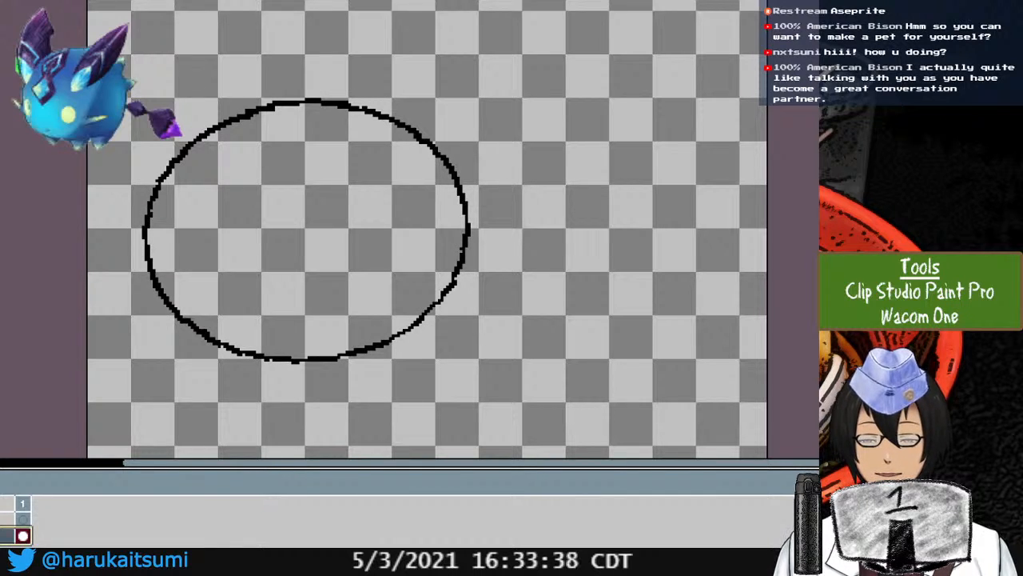
double_click(6, 536)
click(378, 241)
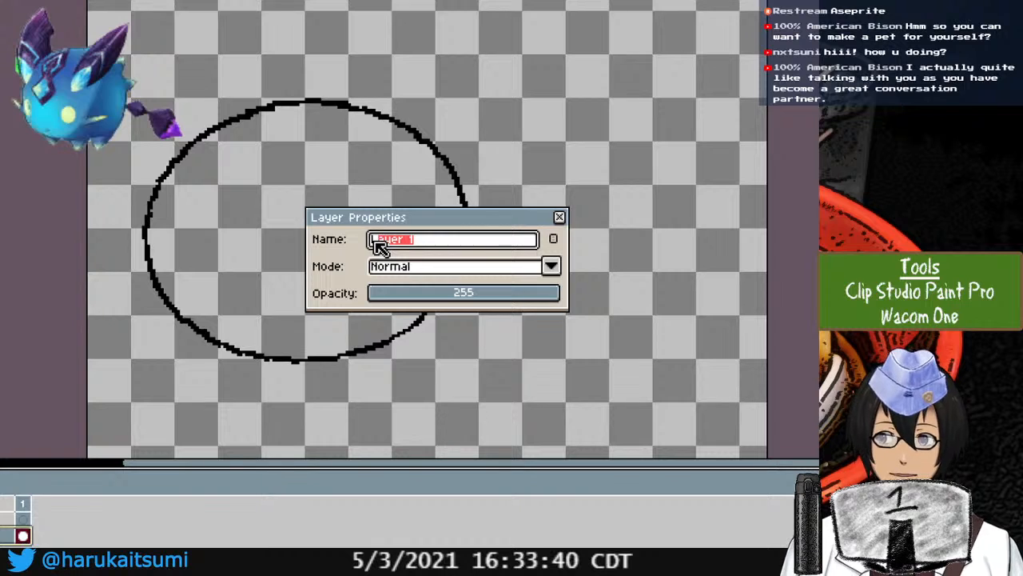
key(BackSpace)
text(L)
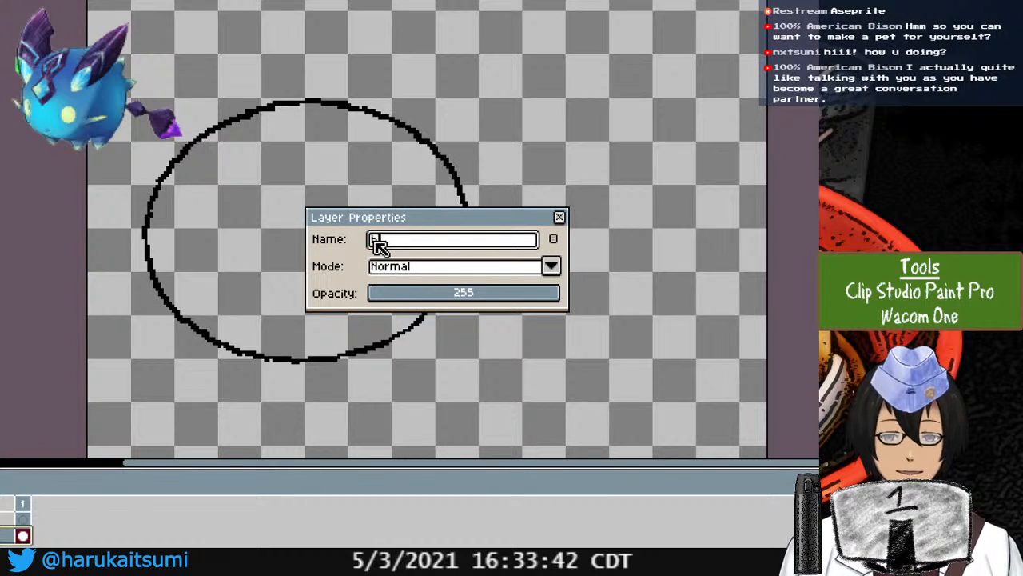
key(Return)
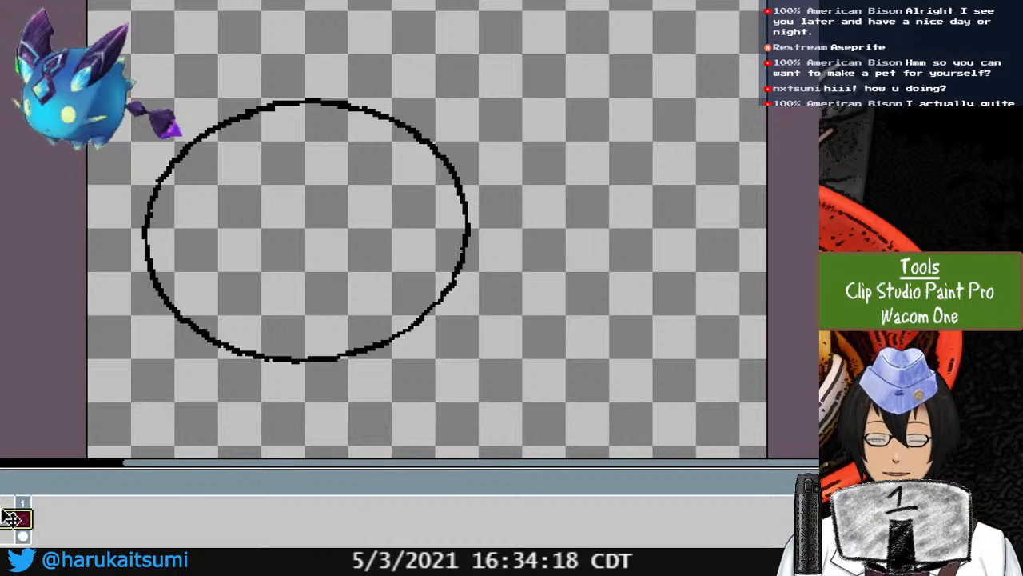
Try a filled rectangle for the tail at the right edge of the body outline on the upper layer, and undo it
mouse_move(468, 238)
mouse_down()
mouse_move(589, 309)
mouse_move(536, 282)
mouse_move(549, 293)
mouse_up()
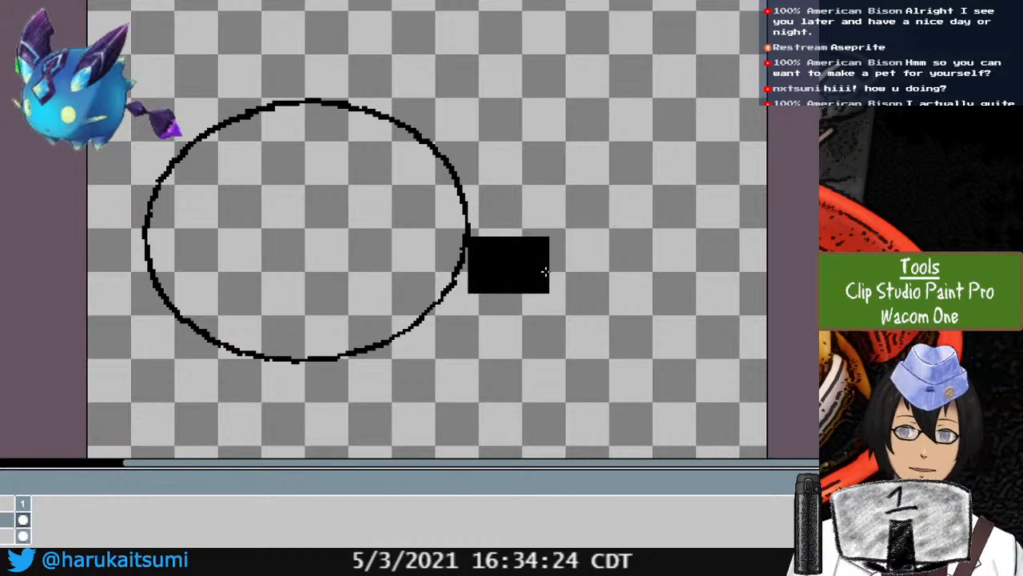
key(ctrl+z)
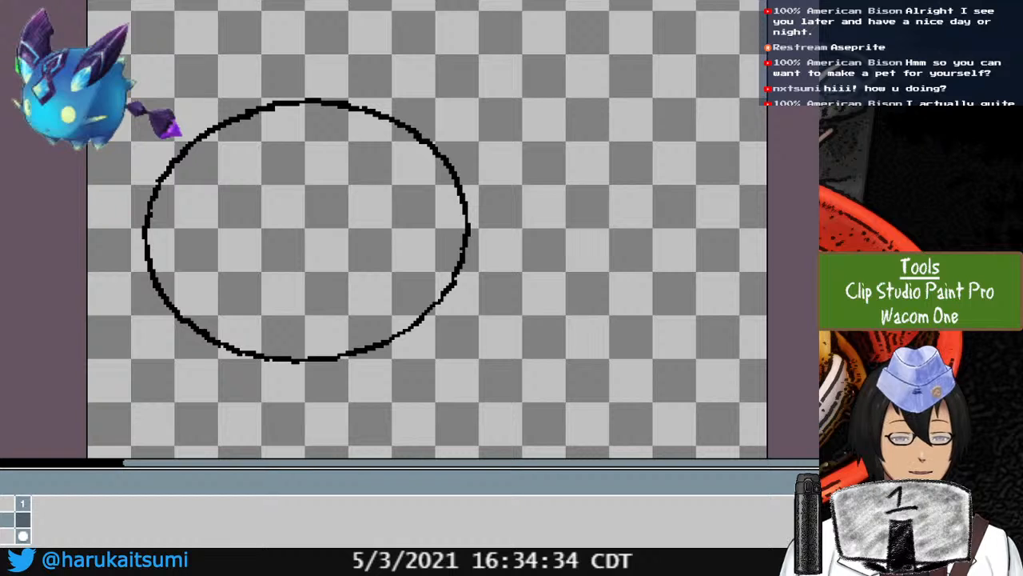
drag(455, 259, 522, 331)
key(ctrl+z)
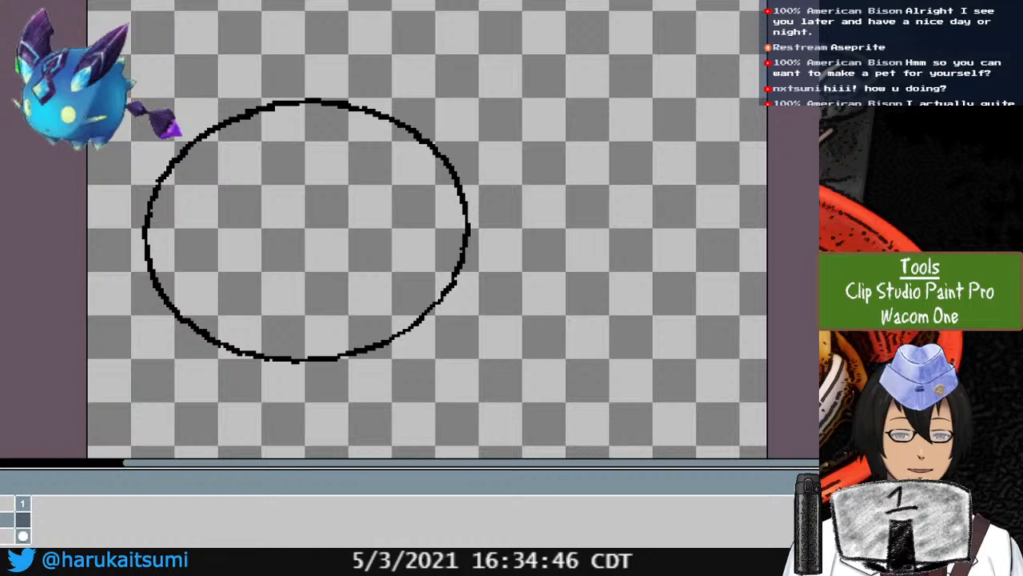
Try sketching a freehand tail from the body outline's lower-right edge, and undo the strokes
mouse_move(458, 279)
mouse_down()
mouse_move(602, 395)
mouse_move(606, 284)
mouse_move(643, 203)
mouse_up()
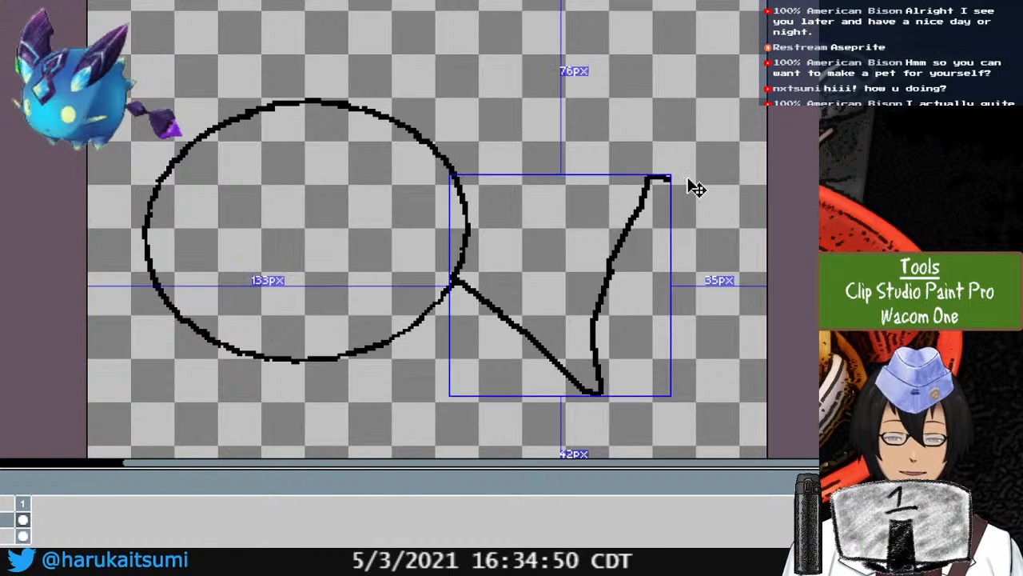
key(ctrl+z)
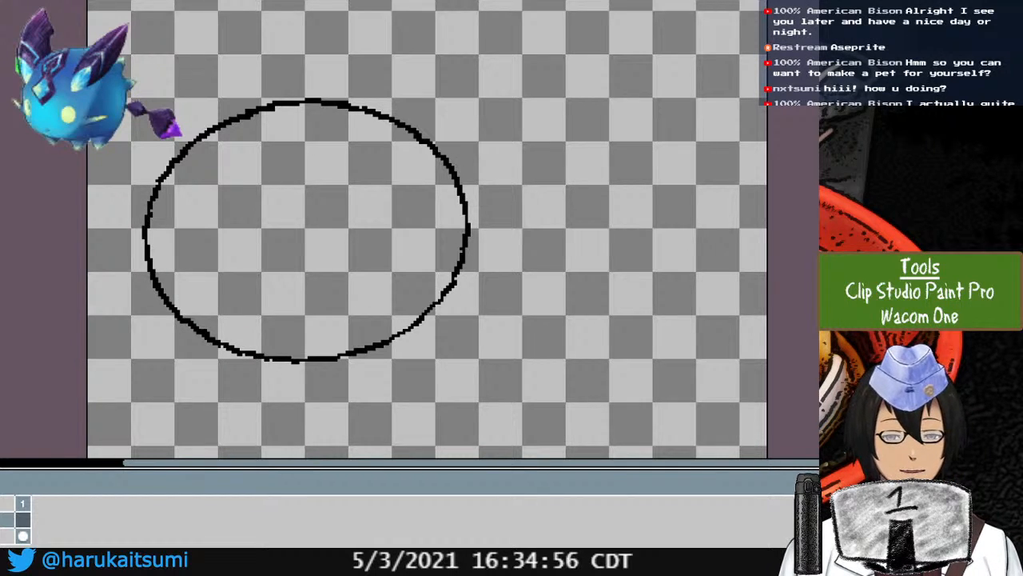
drag(456, 272, 574, 374)
key(ctrl+z)
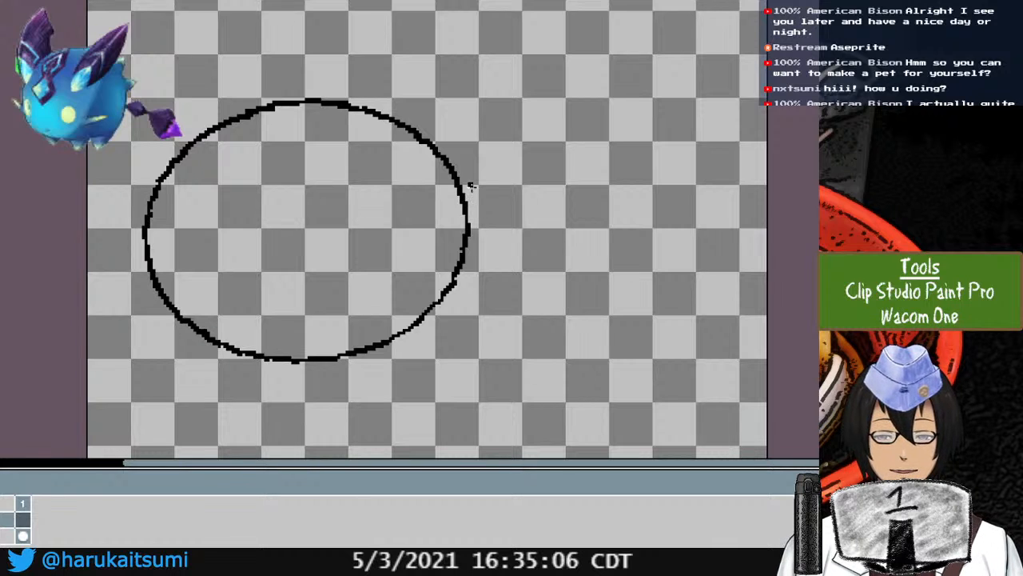
Try a large and a small hollow rectangle beside the body outline's lower-right edge, undoing each one
drag(487, 213, 691, 440)
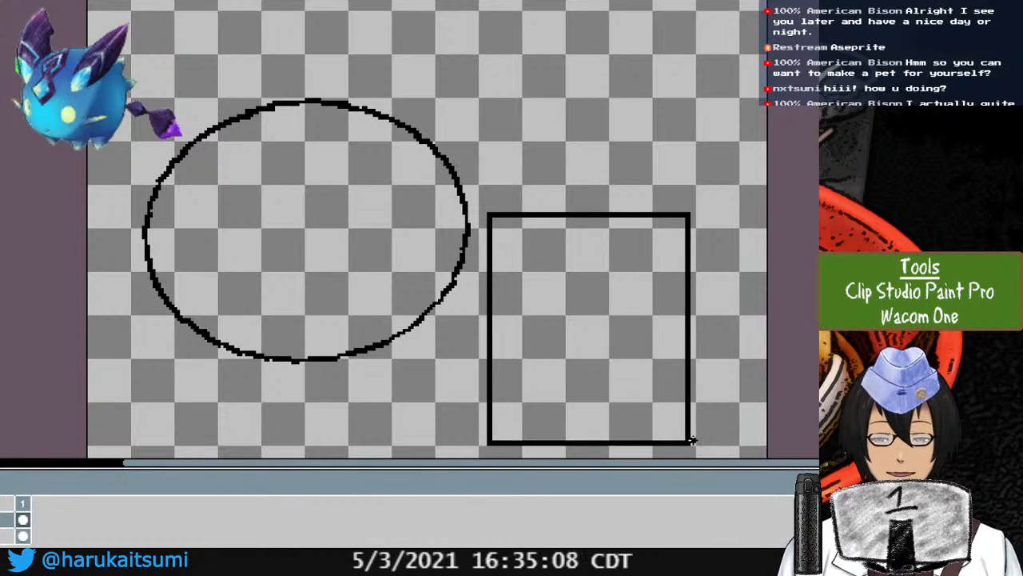
key(ctrl+z)
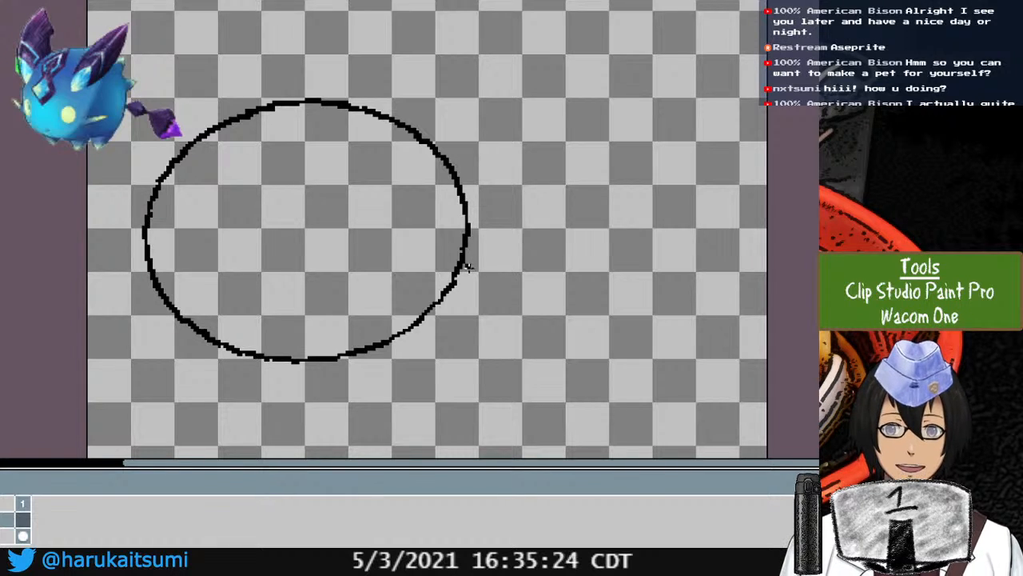
drag(461, 260, 510, 307)
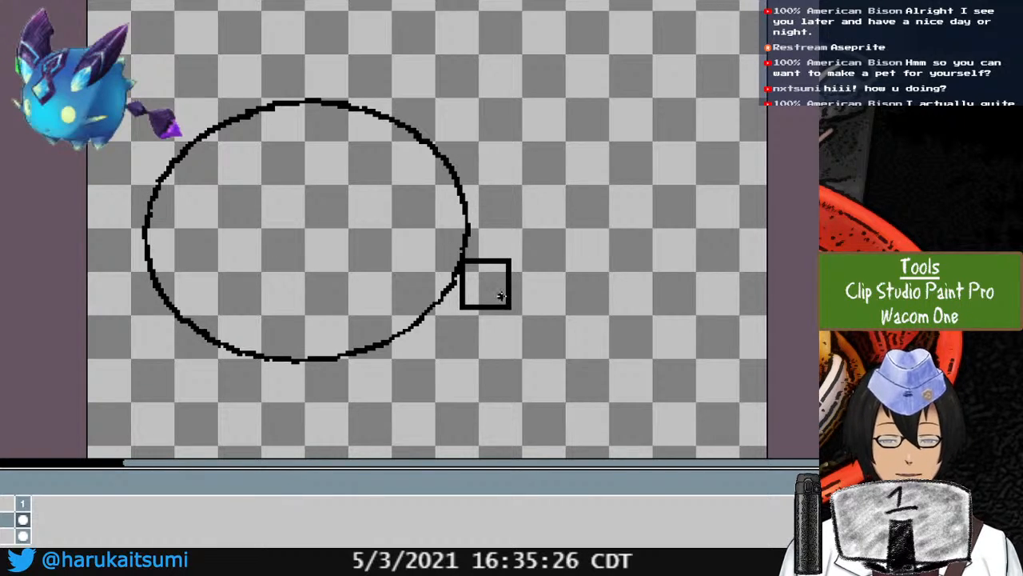
key(ctrl+z)
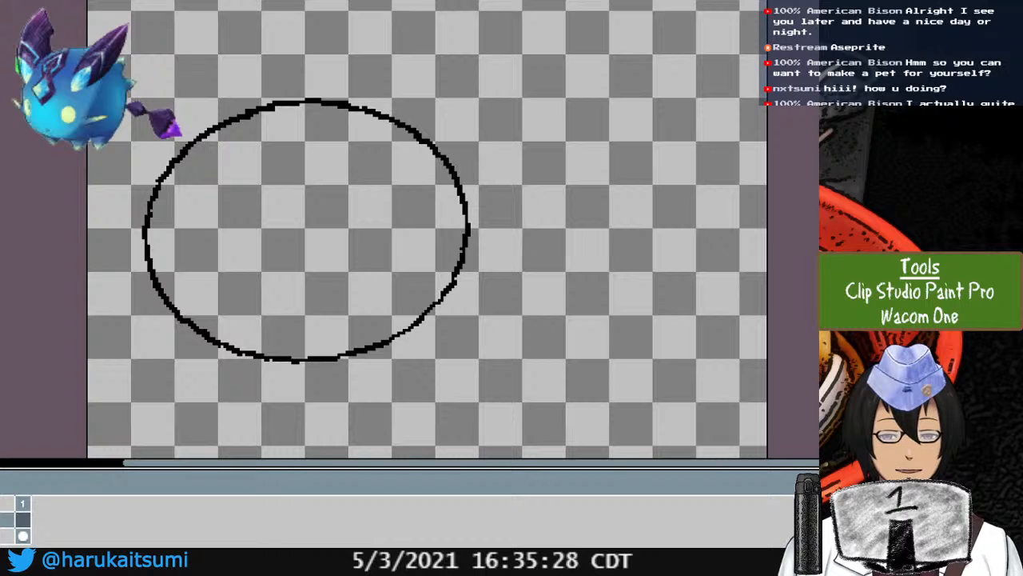
Try sketching two short diverging tail lines from the body outline's lower-right edge, and undo them
drag(459, 264, 505, 309)
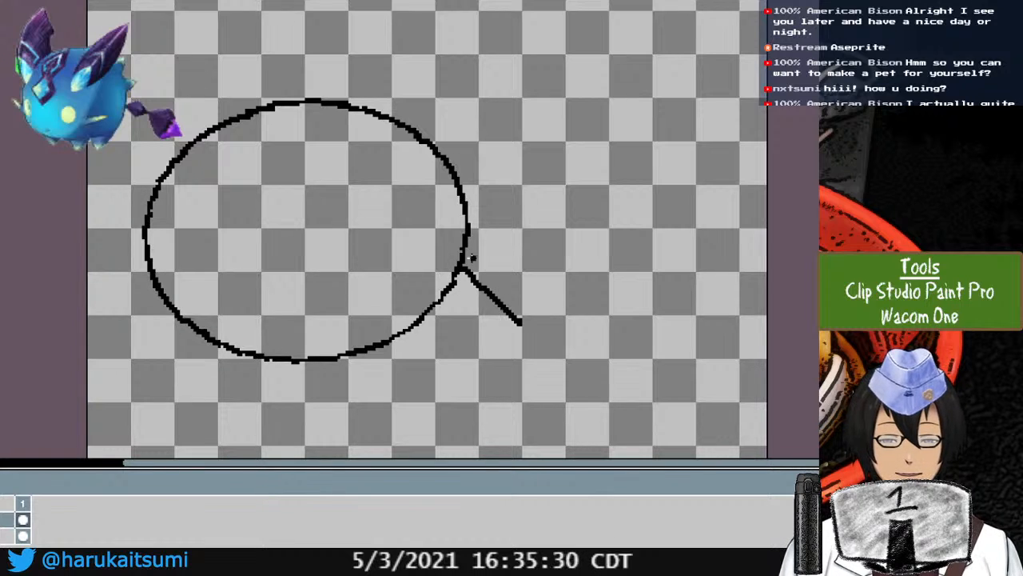
drag(458, 266, 557, 233)
key(ctrl+z)
drag(462, 266, 543, 226)
key(ctrl+z)
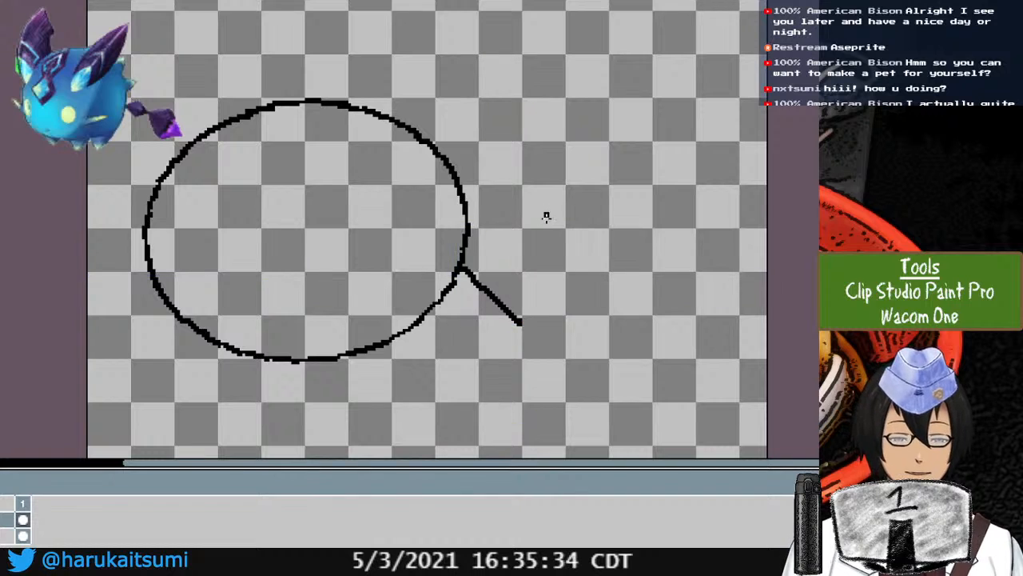
drag(462, 265, 539, 233)
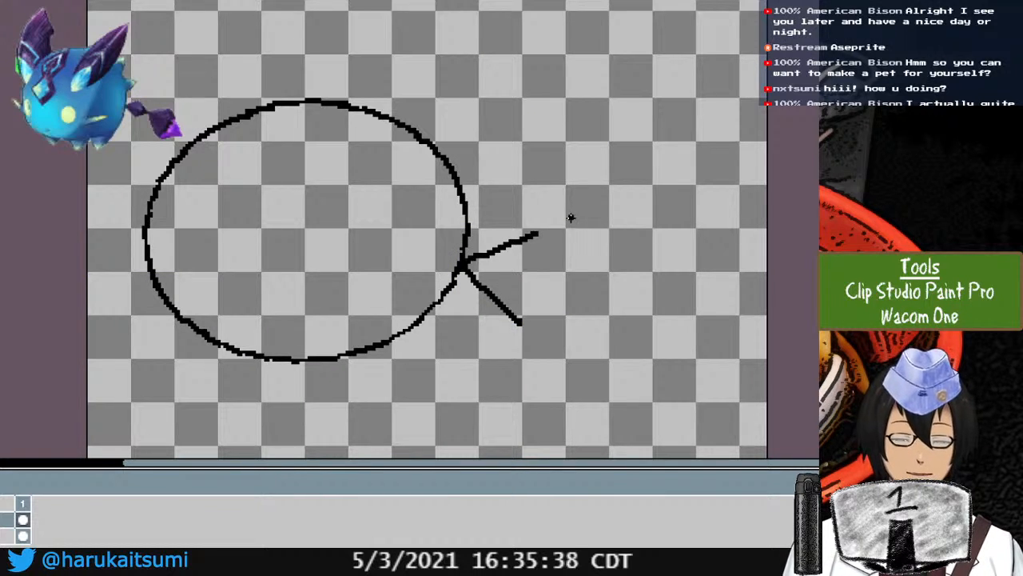
key(ctrl+z)
key(ctrl+z)
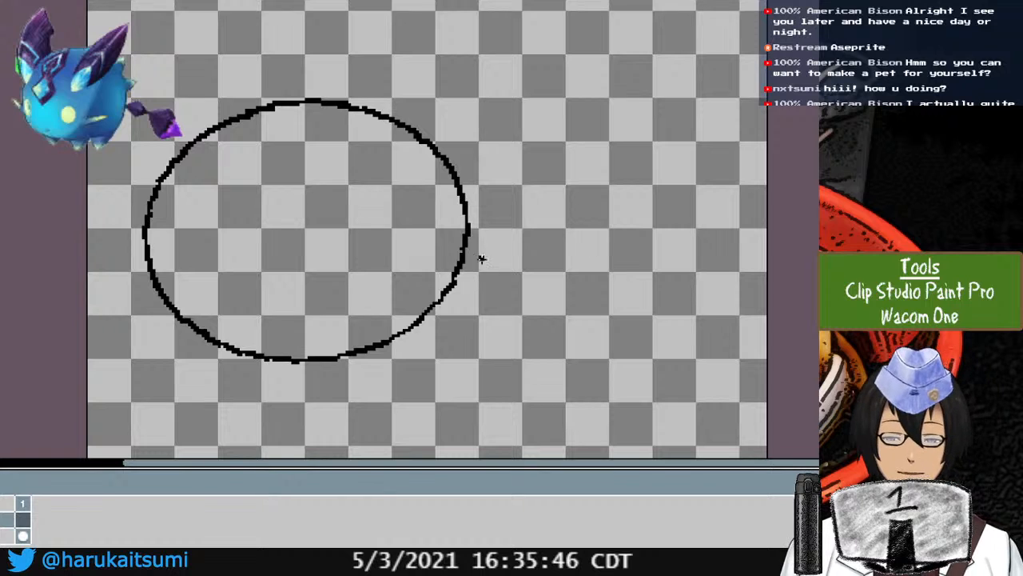
Draw a small hollow square just outside the body outline's lower-right edge and select the area around it
drag(475, 250, 543, 311)
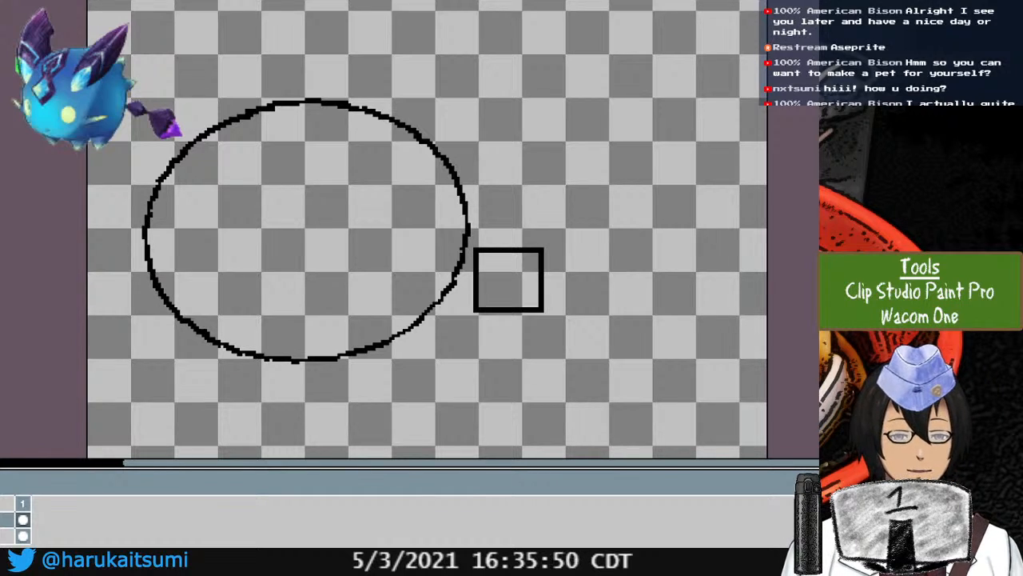
drag(446, 197, 596, 367)
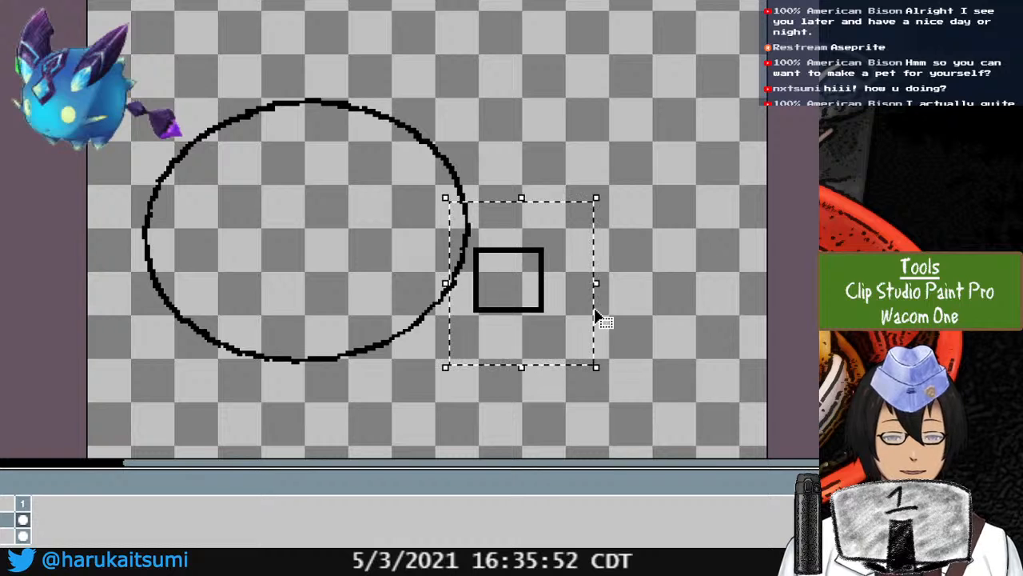
Try rotating the tail square counterclockwise and adjusting its size in several passes, and undo the transformations
drag(605, 187, 583, 164)
click(612, 179)
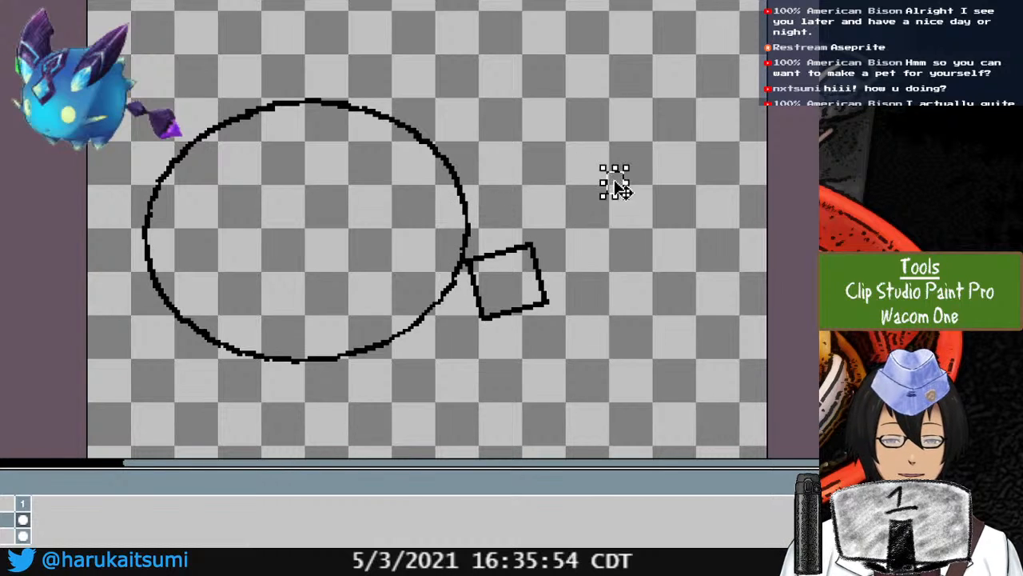
drag(424, 212, 587, 359)
drag(599, 192, 571, 176)
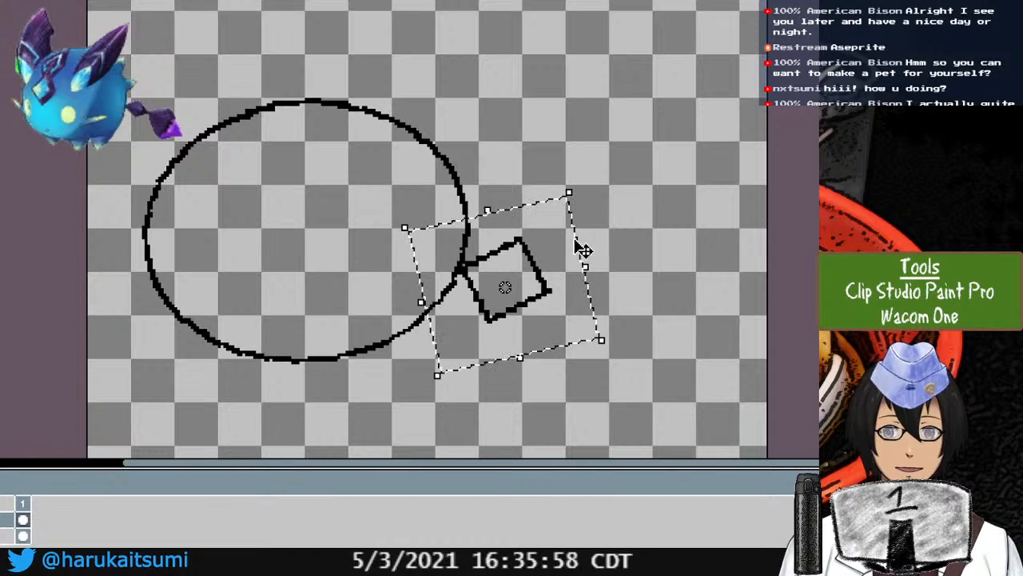
drag(440, 374, 505, 336)
drag(601, 196, 622, 192)
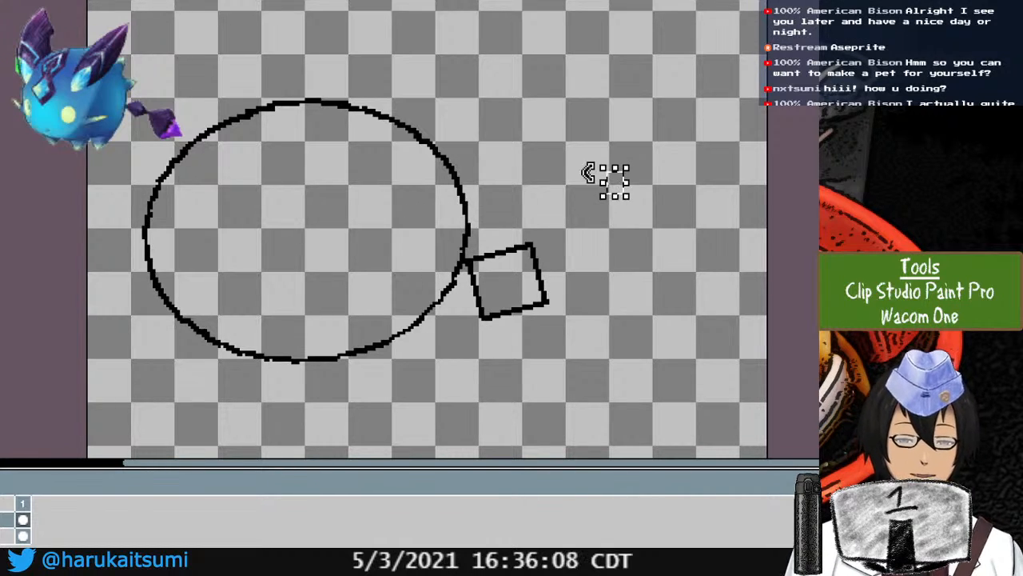
key(ctrl+z)
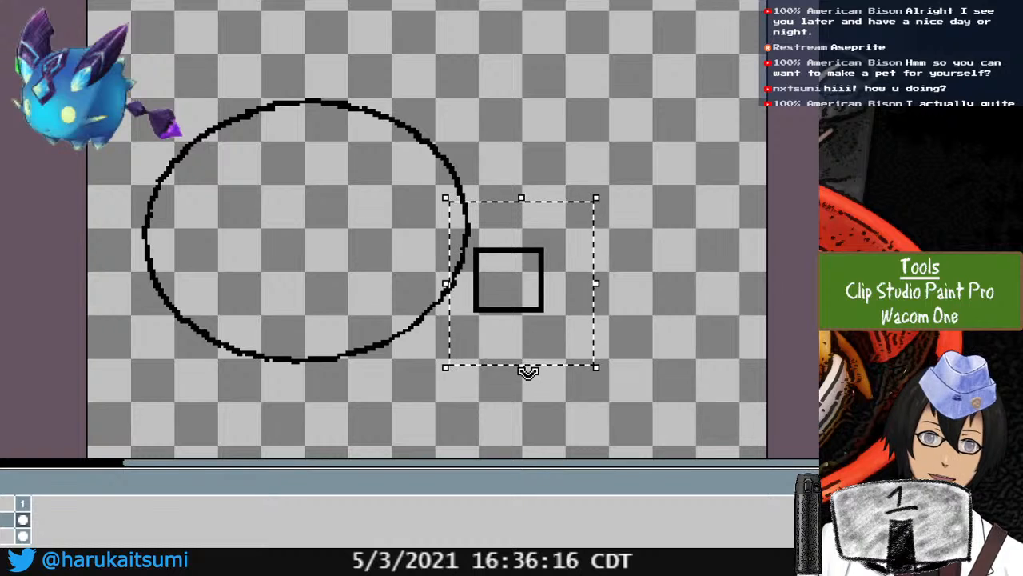
Rotate the tail square counterclockwise, enlarge it into a wider rectangle and place it a short distance right of the body
drag(600, 369, 577, 307)
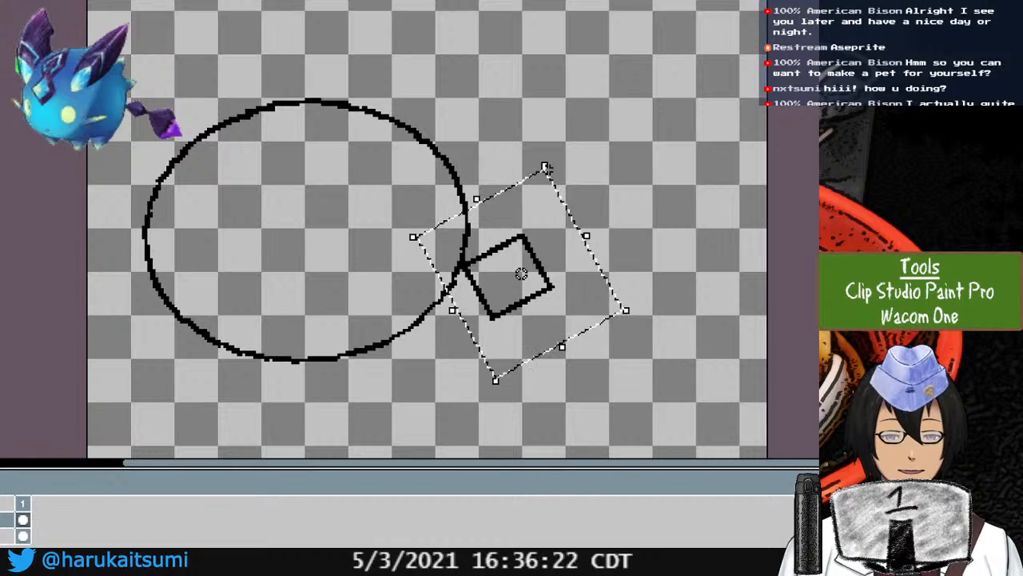
mouse_move(544, 162)
mouse_down()
mouse_move(553, 214)
mouse_move(542, 176)
mouse_up()
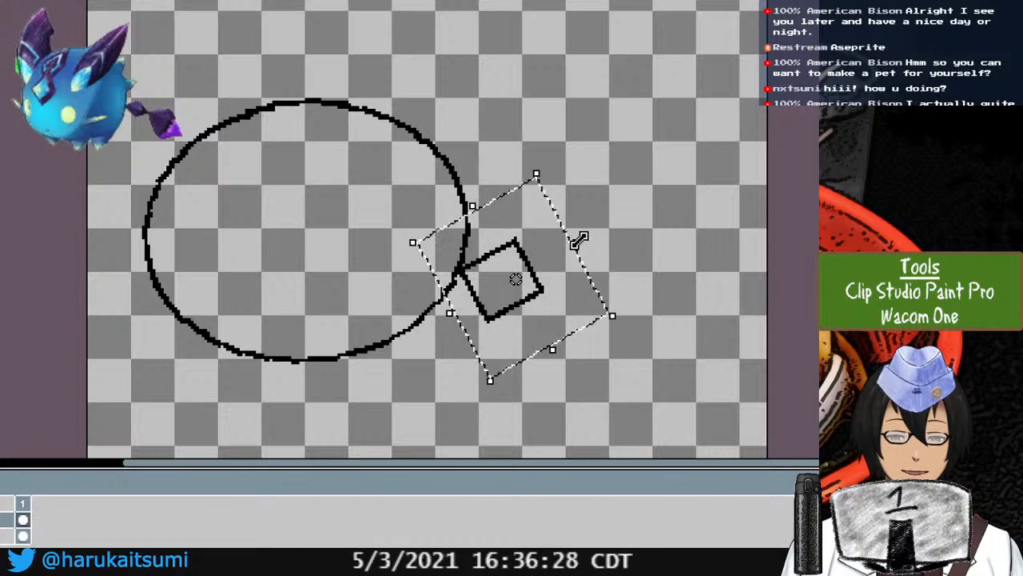
drag(602, 240, 583, 255)
drag(610, 310, 662, 326)
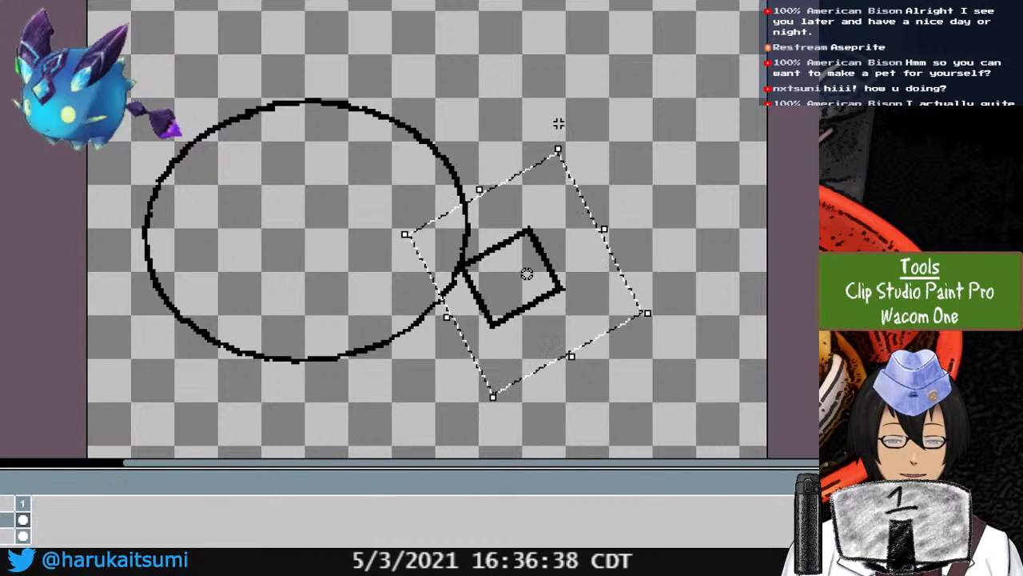
drag(561, 136, 683, 342)
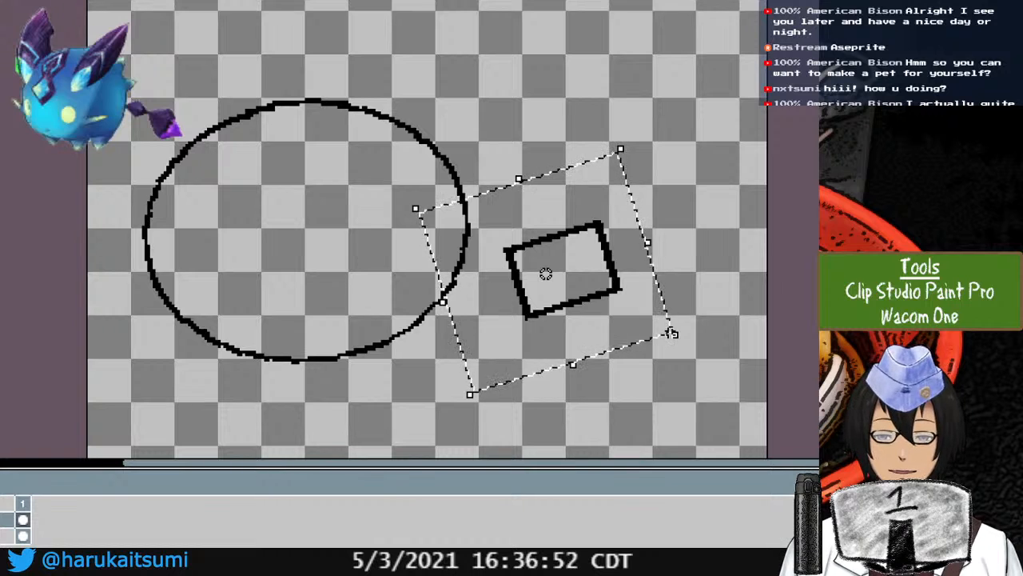
click(38, 1)
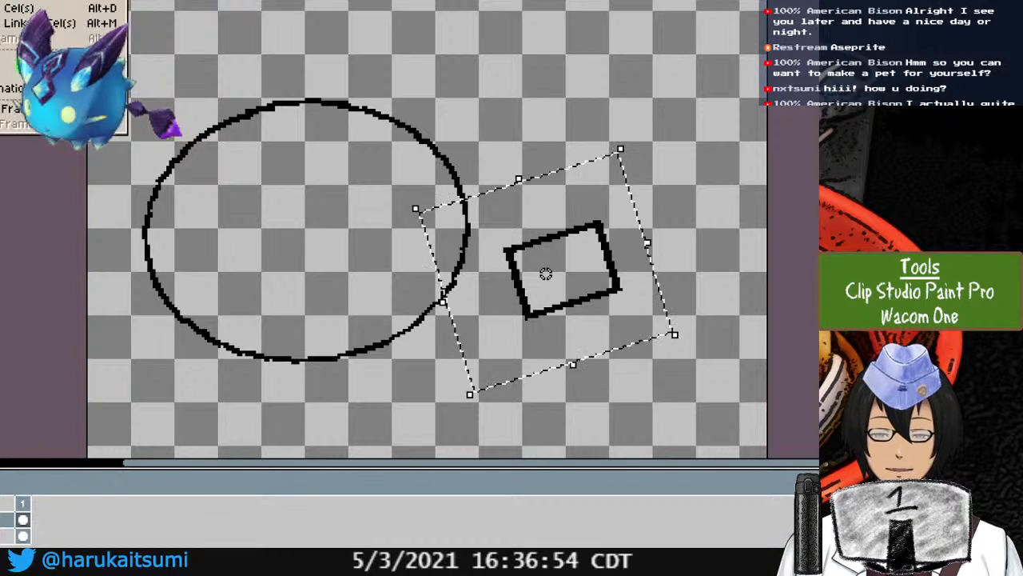
key(Escape)
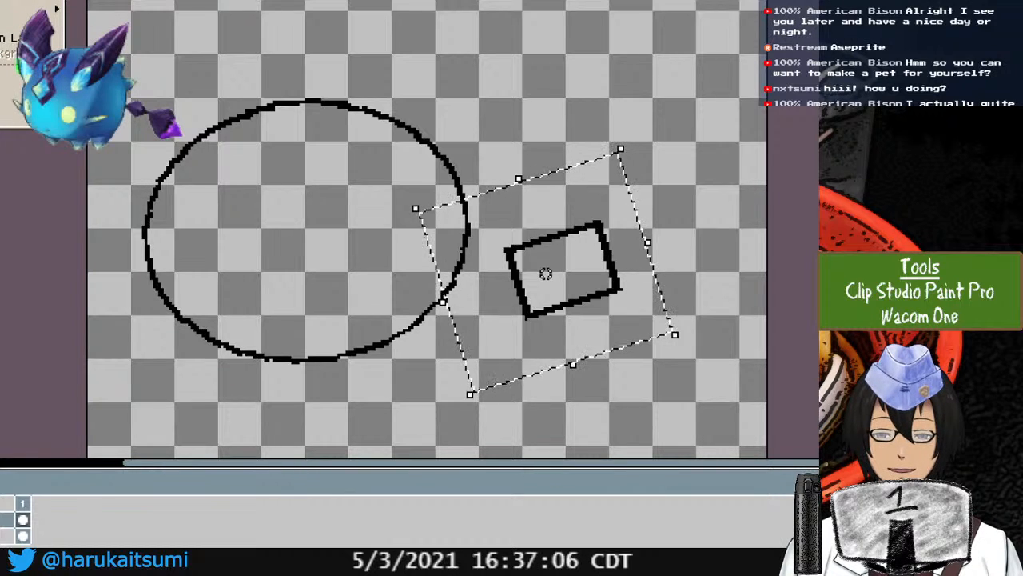
key(Escape)
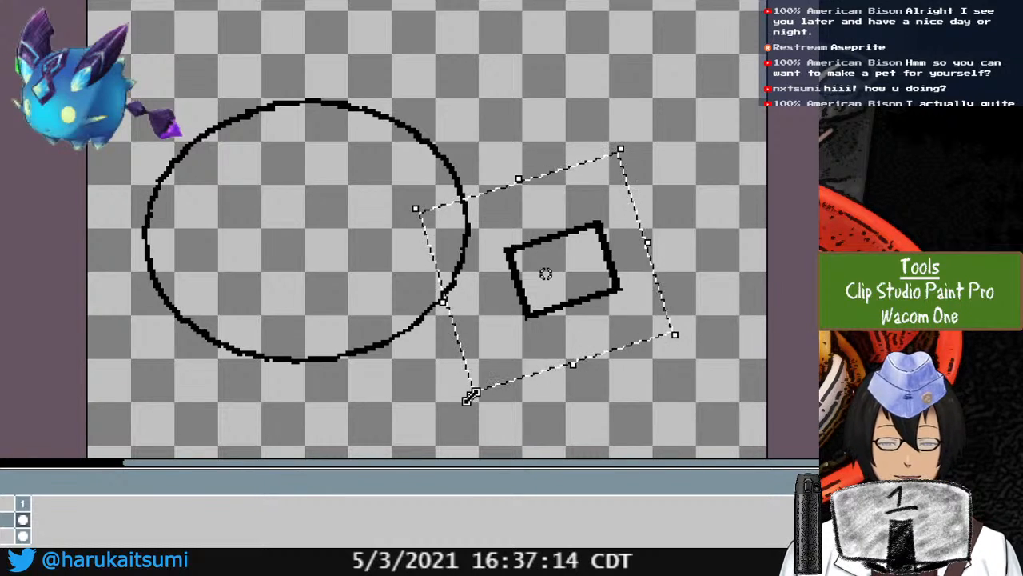
Reselect the tilted tail rectangle, scale it down slightly and rotate it a few degrees clockwise
drag(487, 214, 639, 327)
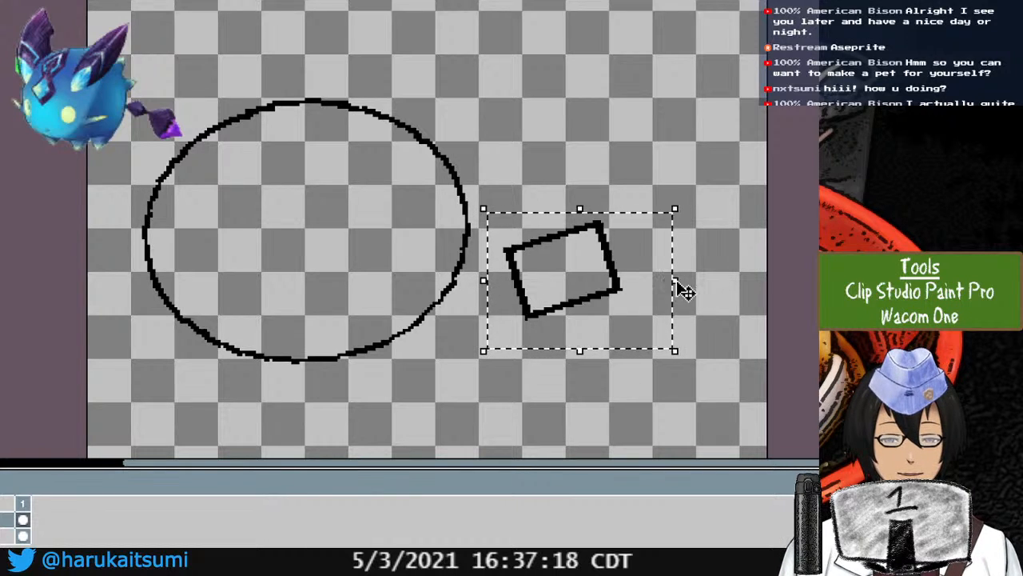
drag(692, 290, 678, 312)
drag(674, 207, 661, 262)
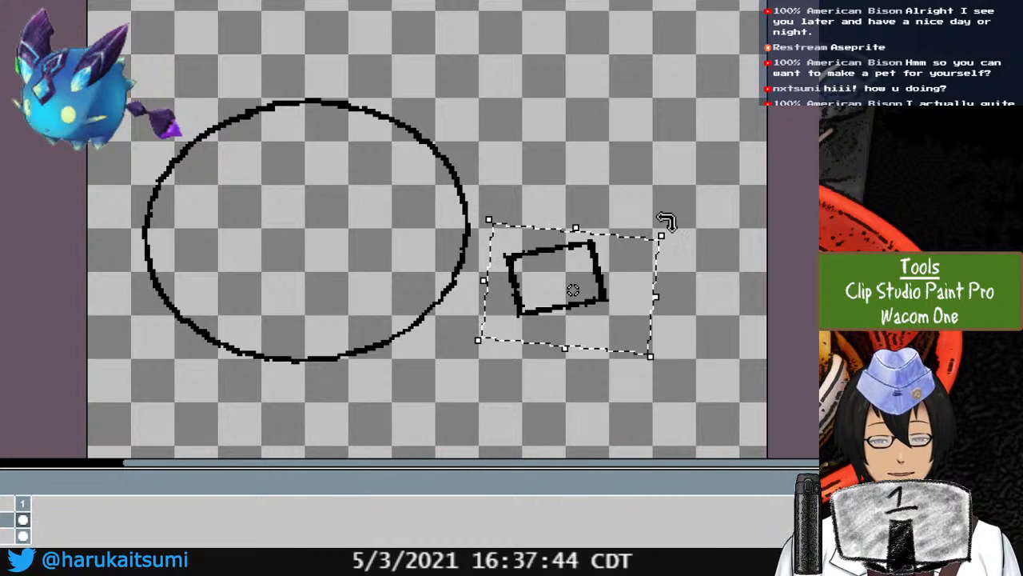
Try rotating the tail rectangle to several different tilts, and undo its transformations back to the original upright square
drag(674, 312, 678, 256)
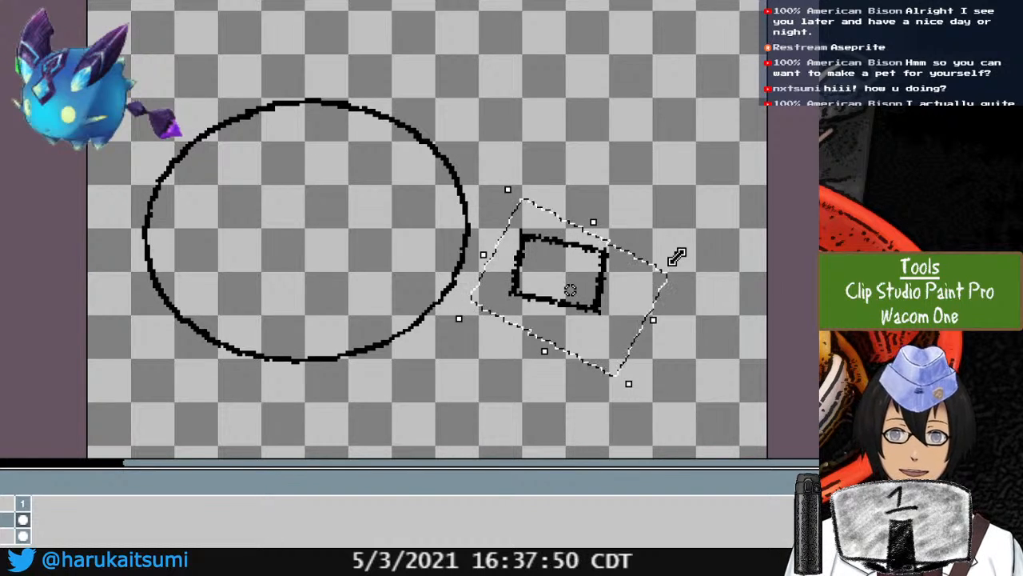
drag(674, 244, 674, 209)
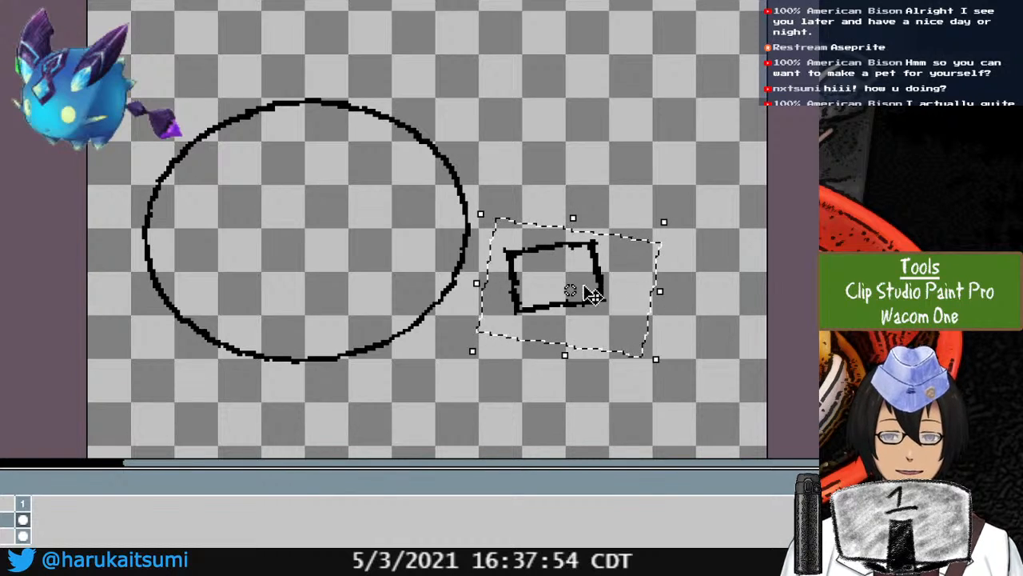
click(679, 208)
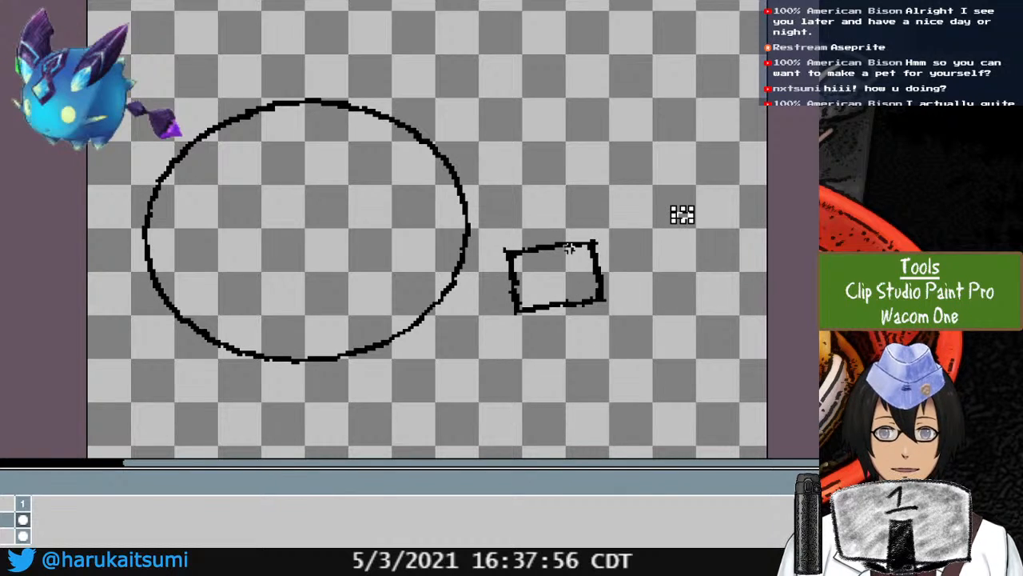
key(ctrl+z)
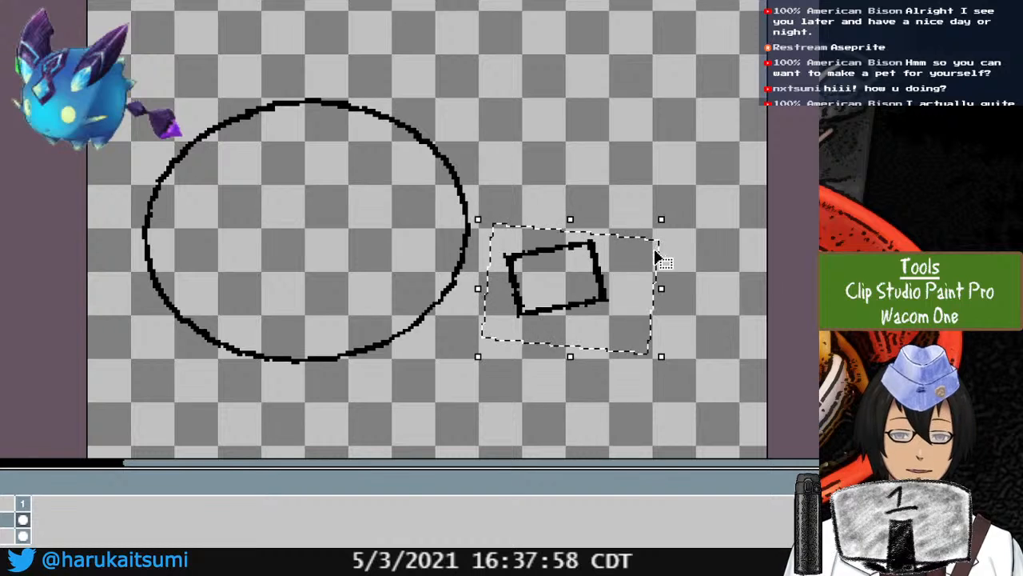
drag(675, 213, 644, 200)
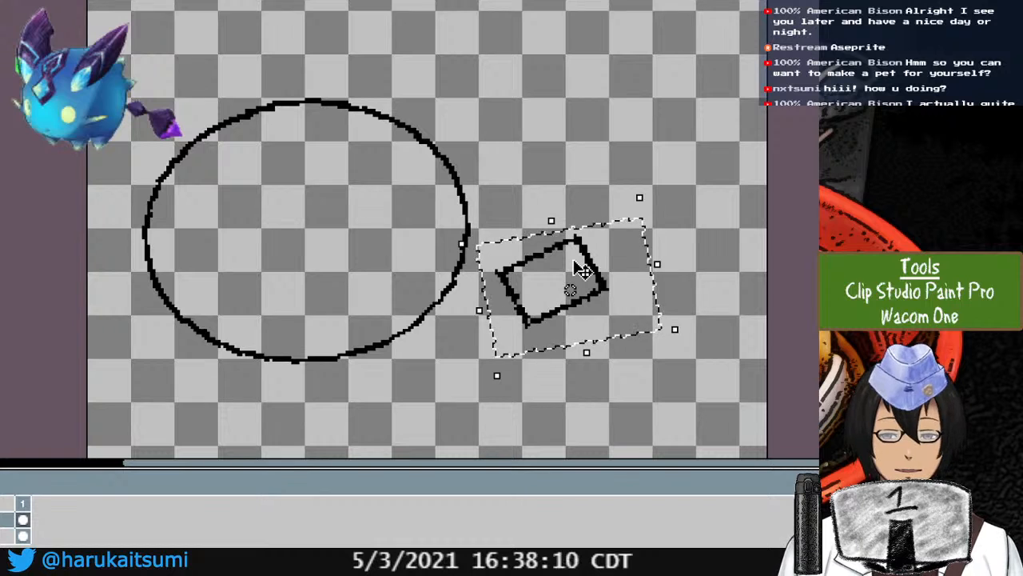
key(Return)
key(ctrl+z)
key(ctrl+z)
key(ctrl+z)
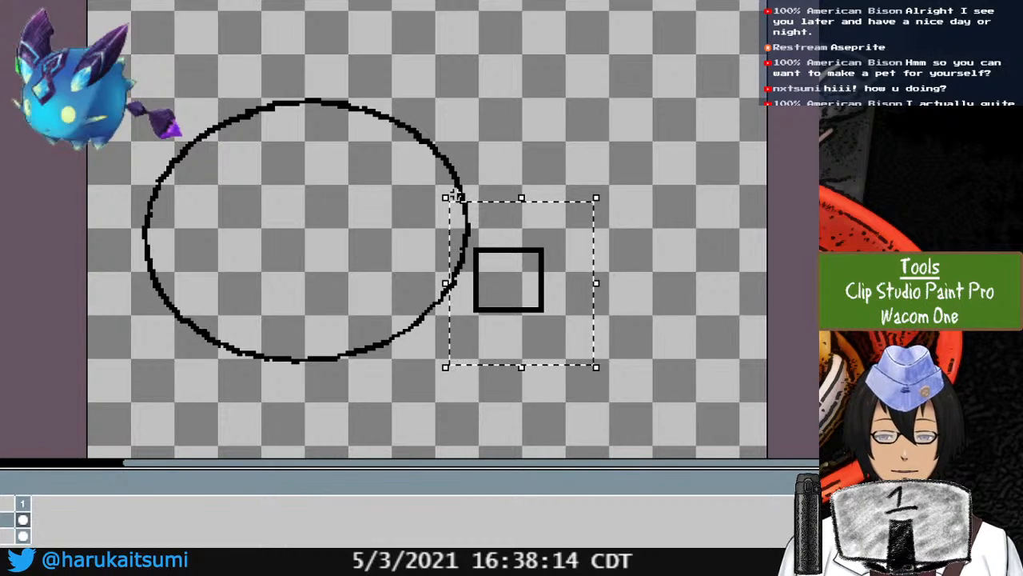
Try tilting the tail square clockwise and stretching it into a long rectangle, and cancel the transformation
mouse_move(442, 195)
mouse_down()
mouse_move(477, 230)
mouse_move(455, 206)
mouse_up()
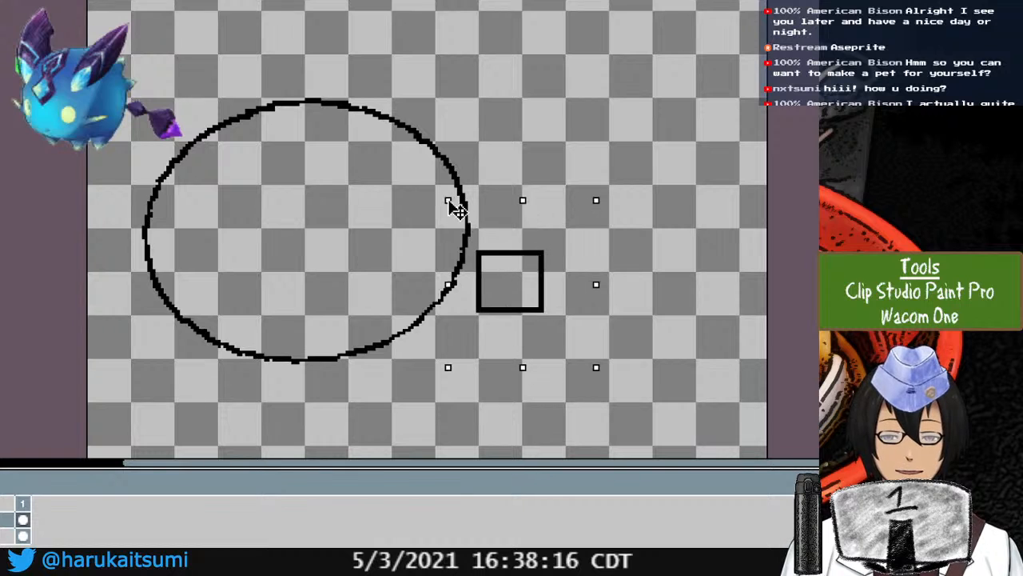
drag(605, 183, 520, 195)
drag(607, 334, 578, 290)
drag(633, 234, 729, 265)
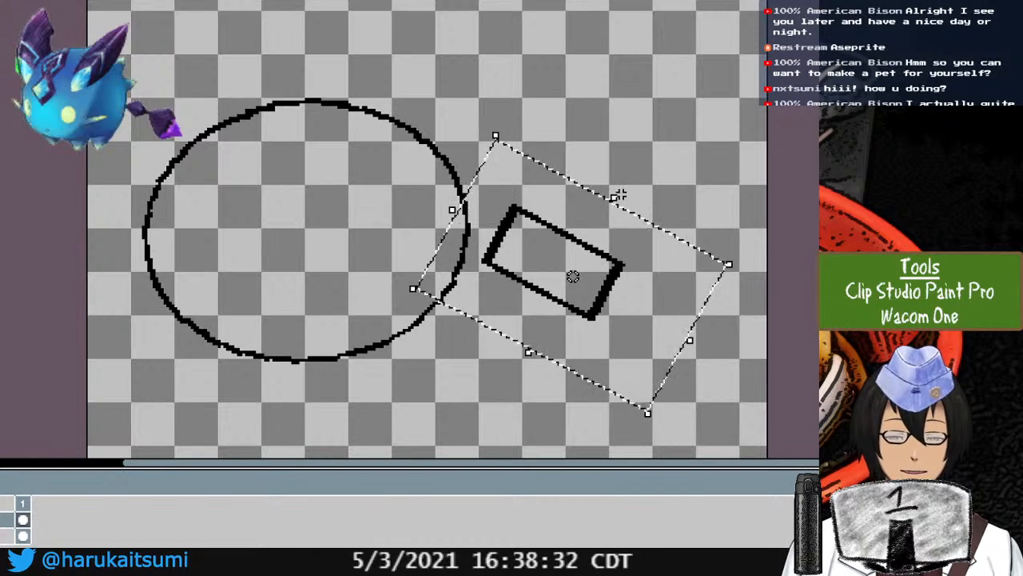
key(Escape)
Reselect the tail square, try tilting it clockwise and widening it along its tilted axis, and undo the changes
drag(610, 172, 643, 230)
drag(426, 217, 631, 337)
drag(638, 197, 655, 257)
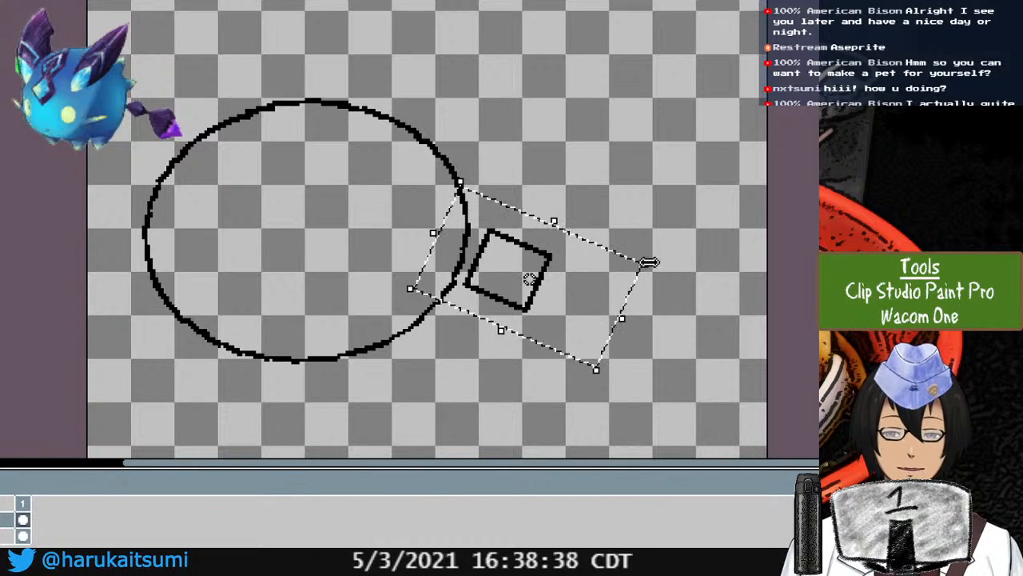
drag(564, 221, 710, 344)
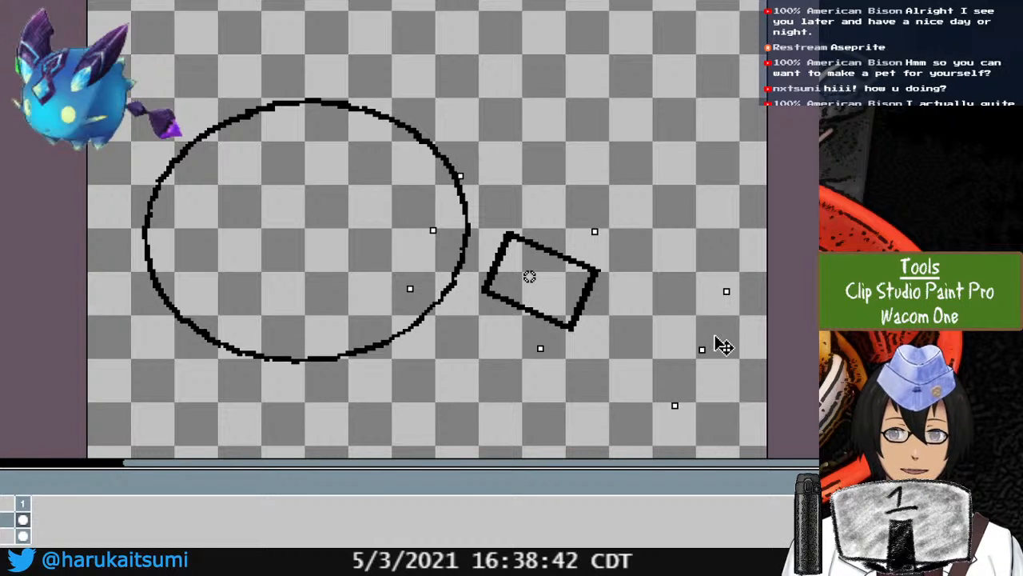
key(ctrl+z)
key(ctrl+z)
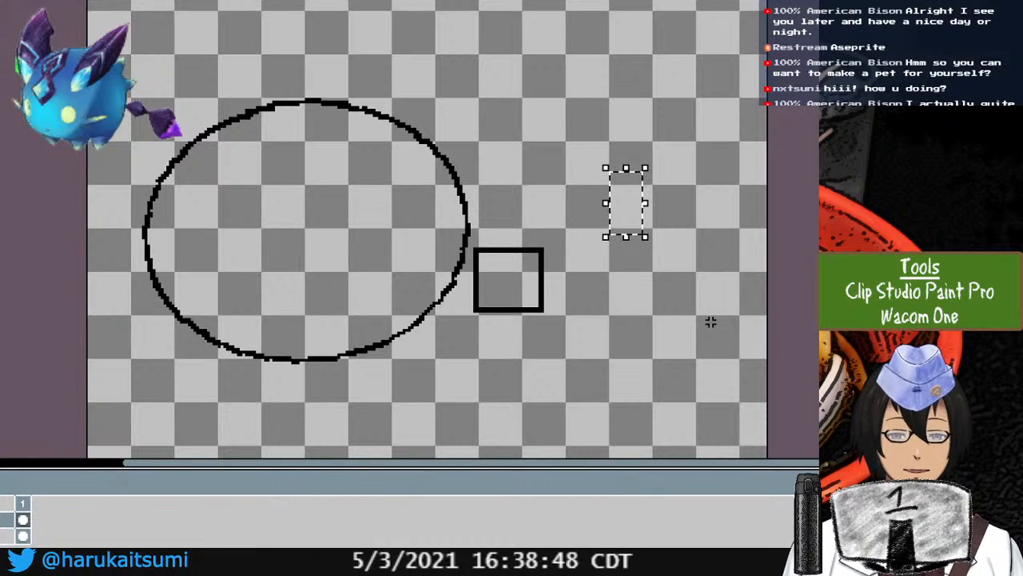
Delete the tail square and draw the two upper edges of a diamond starting from the body outline's lower-right edge
drag(397, 200, 621, 376)
key(Delete)
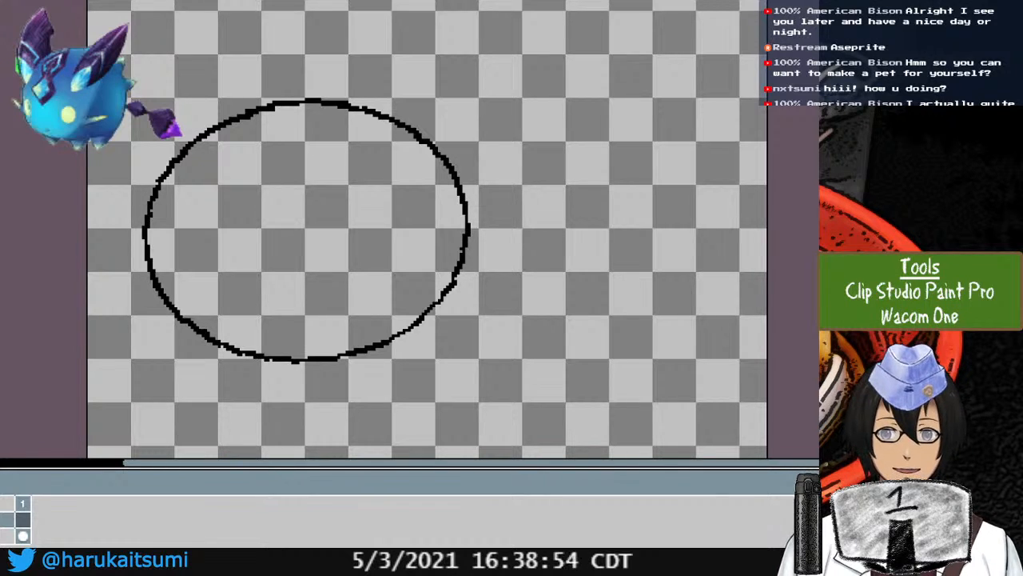
drag(458, 269, 550, 218)
key(ctrl+z)
mouse_move(458, 271)
mouse_down()
mouse_move(532, 231)
mouse_move(601, 300)
mouse_up()
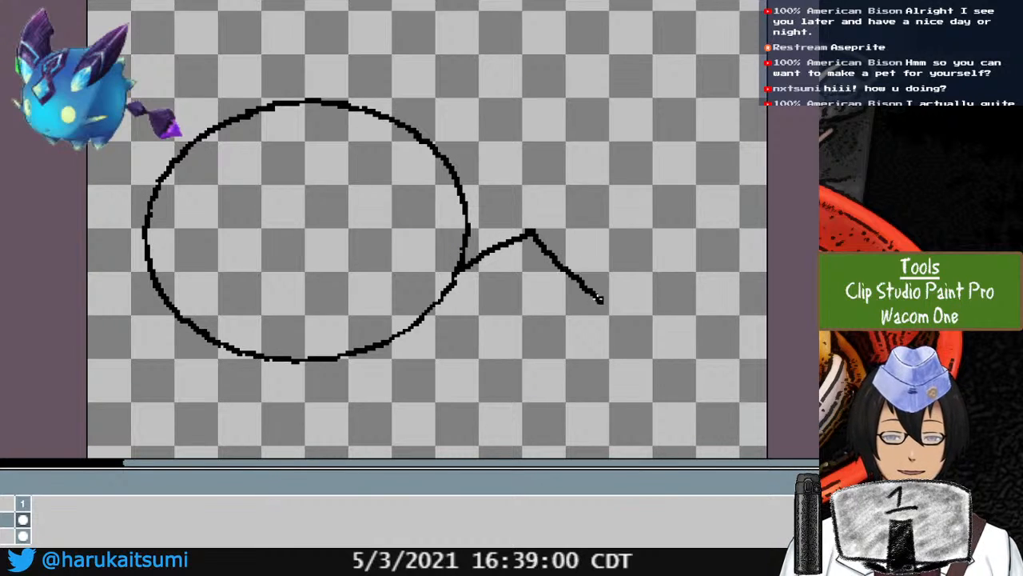
key(ctrl+z)
drag(534, 235, 606, 297)
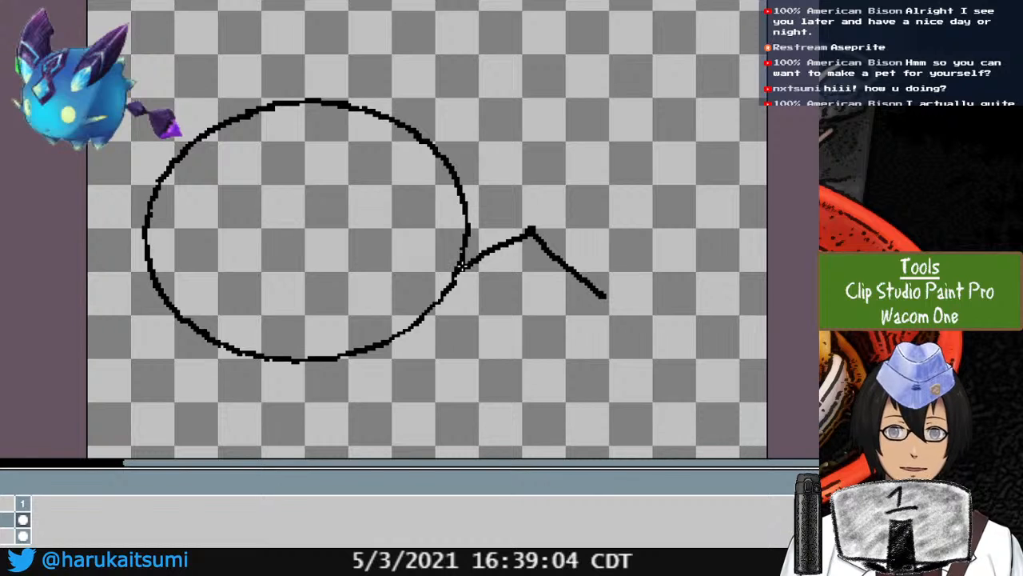
Draw the diamond's two lower edges from the body outline to its far corner, redoing strokes until the shape closes
drag(455, 277, 502, 328)
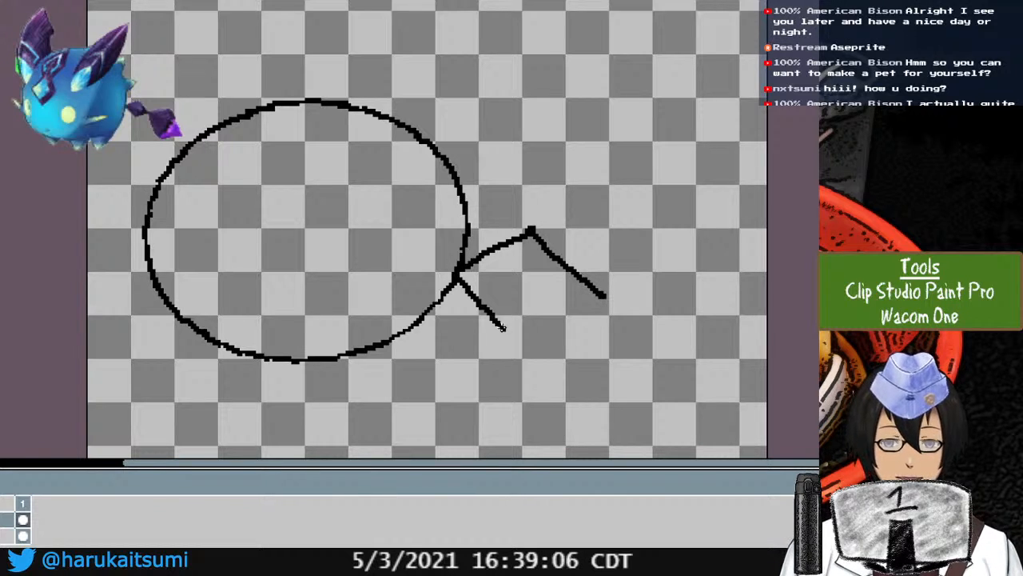
key(ctrl+z)
drag(456, 277, 549, 330)
key(ctrl+z)
drag(455, 276, 547, 345)
key(ctrl+z)
mouse_move(456, 277)
mouse_down()
mouse_move(525, 324)
mouse_move(606, 296)
mouse_up()
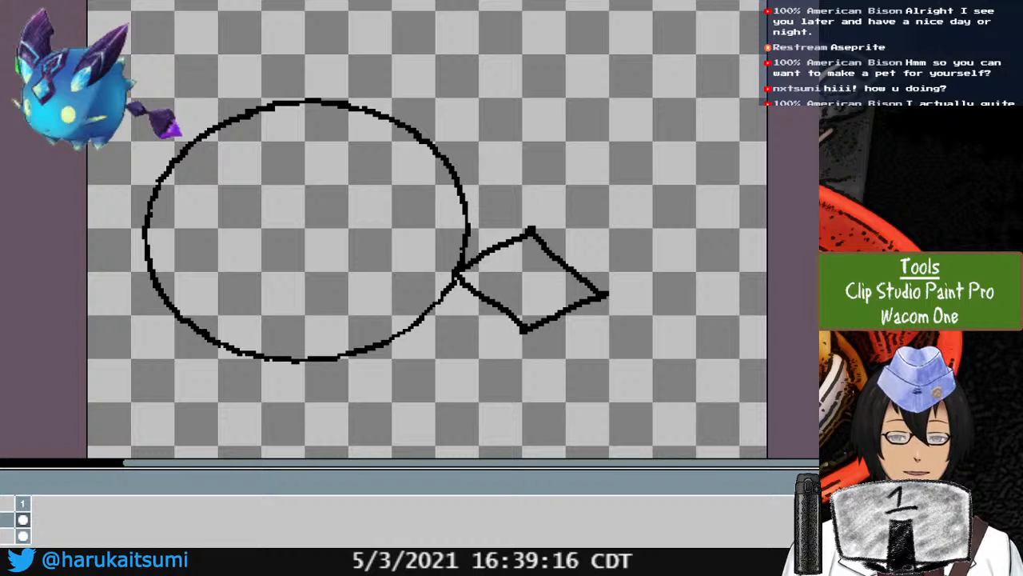
Select the diamond, scale it down in two passes, move it so its near corner touches the body outline, and deselect
drag(407, 178, 637, 388)
mouse_move(637, 176)
mouse_down()
mouse_move(604, 248)
mouse_move(639, 182)
mouse_up()
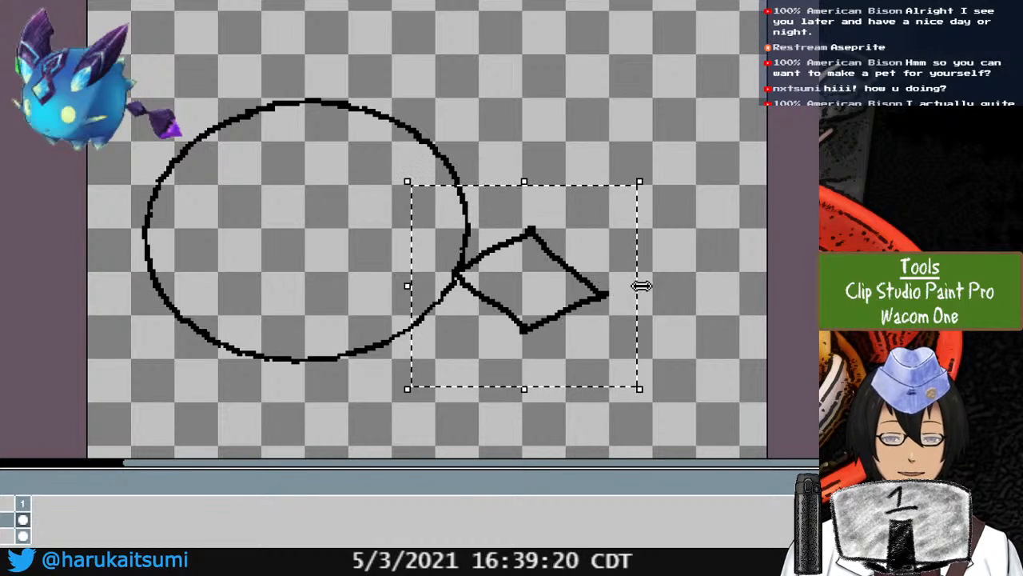
drag(640, 389, 590, 343)
mouse_move(530, 252)
mouse_down()
mouse_move(558, 290)
mouse_move(540, 270)
mouse_up()
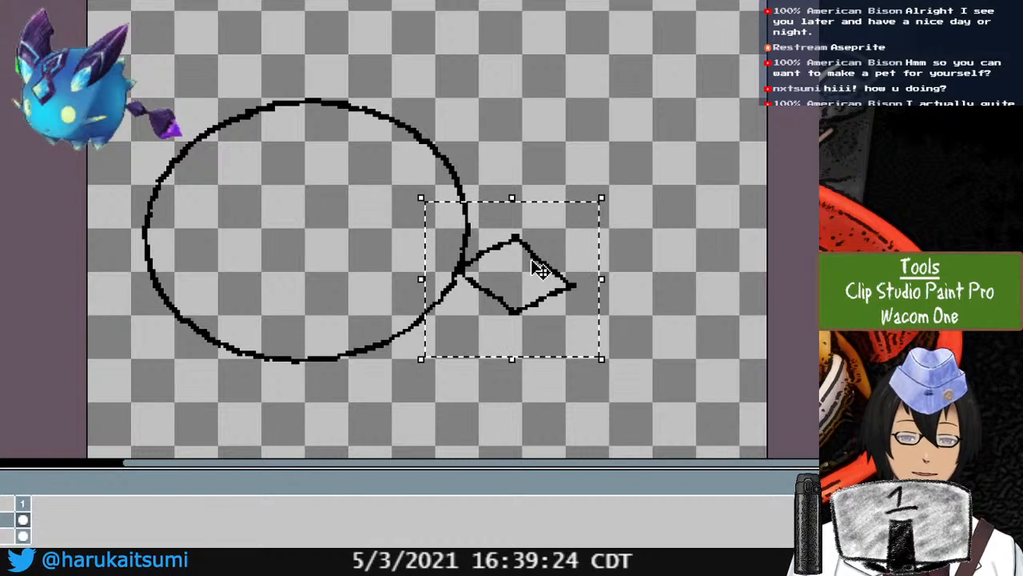
drag(600, 359, 579, 337)
drag(518, 270, 527, 273)
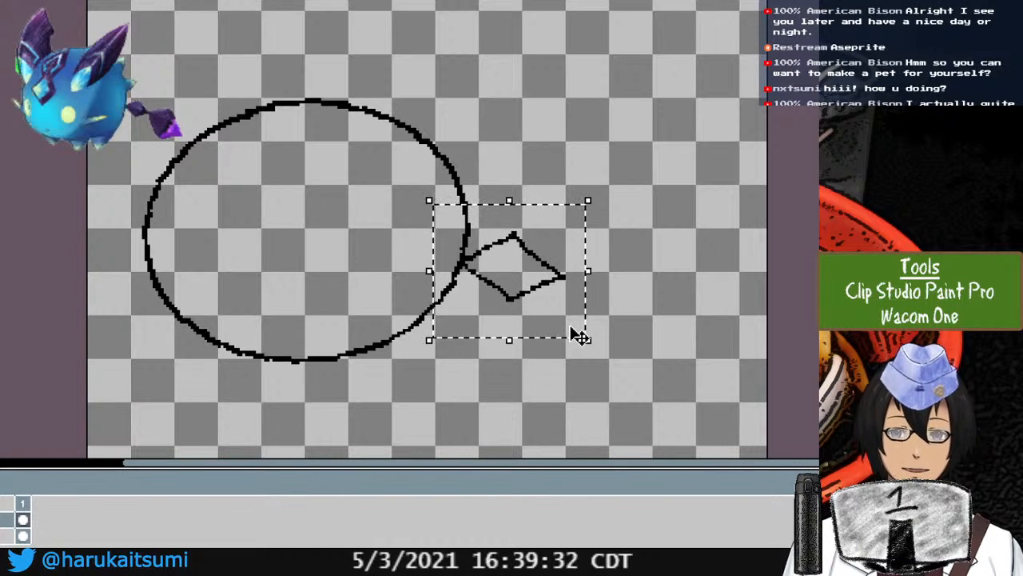
key(ctrl+d)
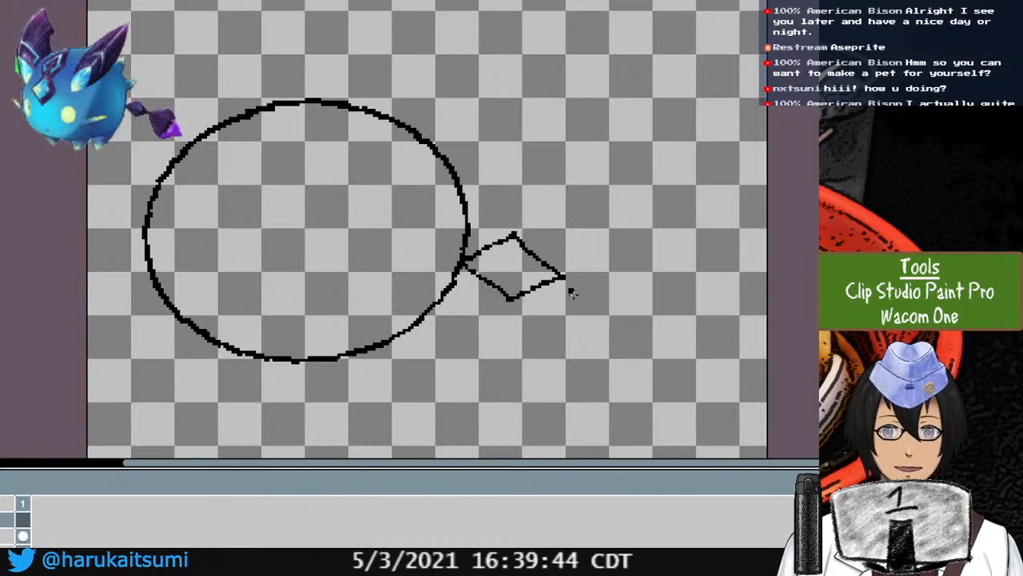
Draw a larger diamond outline starting from the small diamond's outer corner to form the tail tip
drag(565, 276, 609, 352)
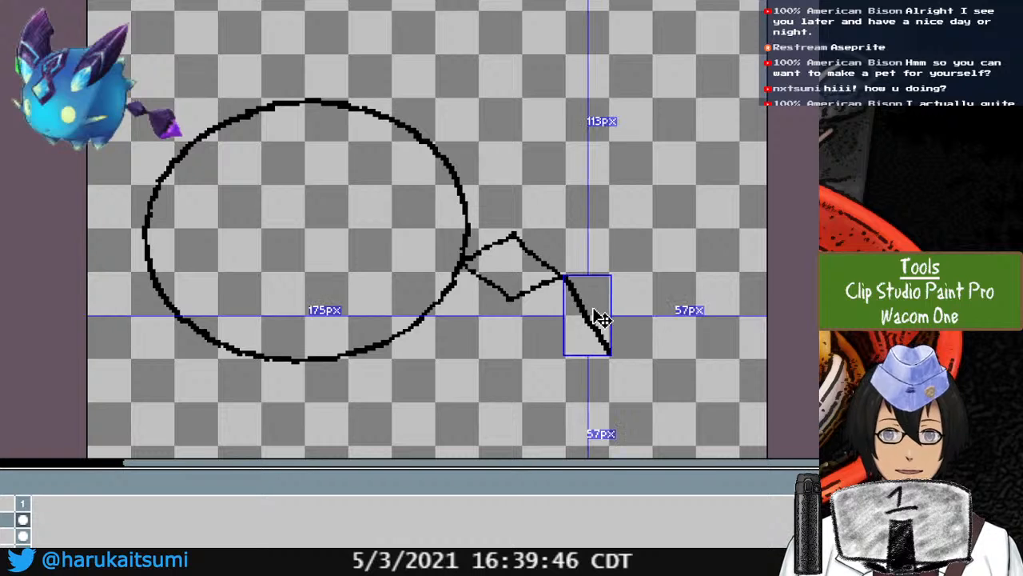
key(ctrl+z)
drag(564, 277, 607, 342)
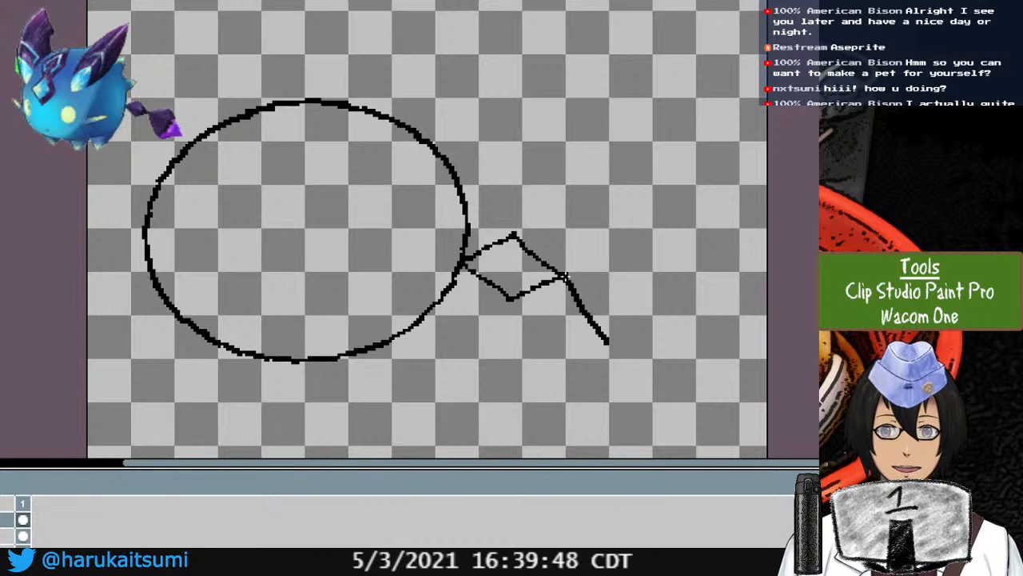
mouse_move(566, 277)
mouse_down()
mouse_move(628, 216)
mouse_move(700, 287)
mouse_up()
drag(609, 343, 700, 288)
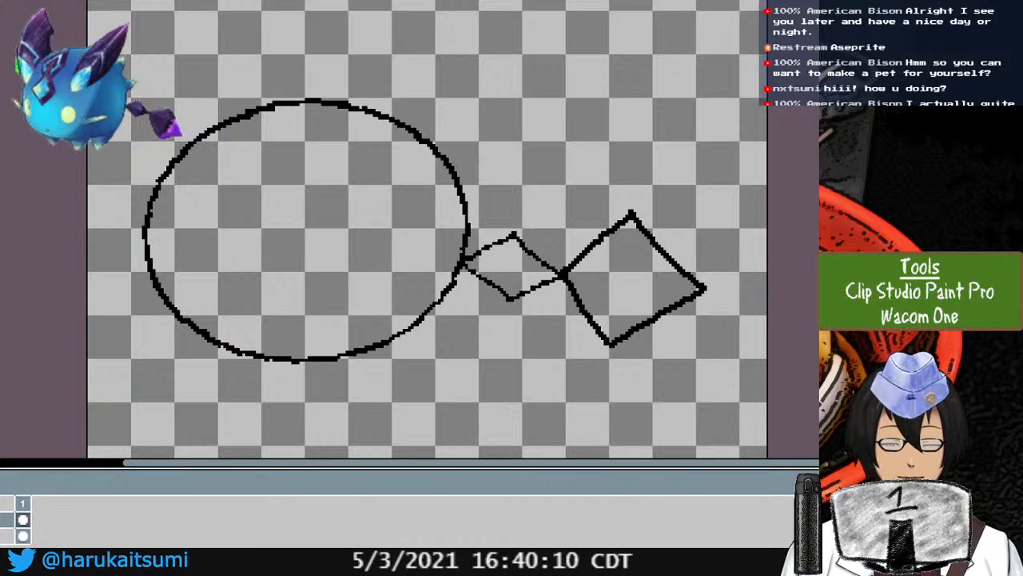
Rename the diamonds' layer as tail and add a new layer
double_click(7, 519)
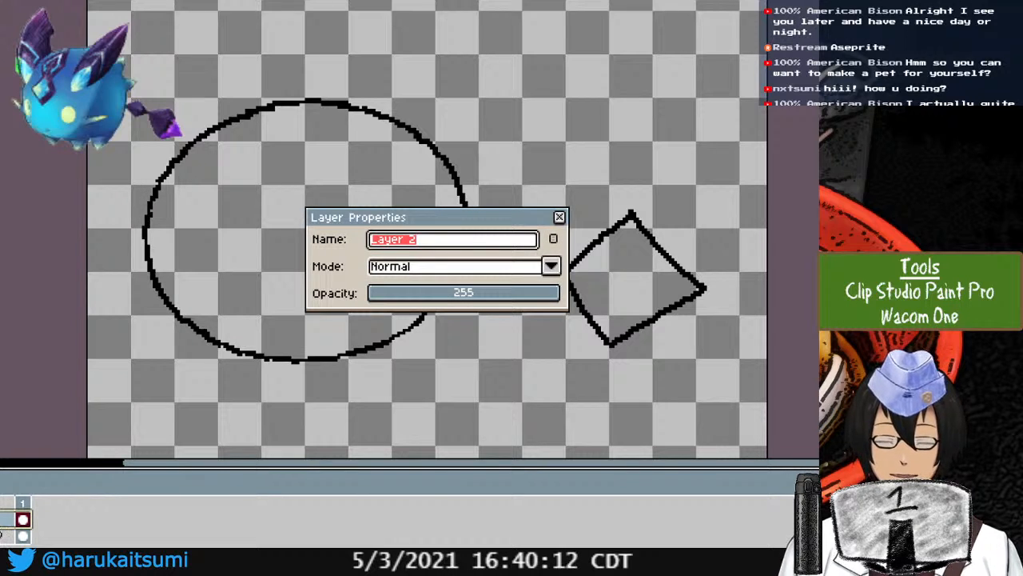
text(tail)
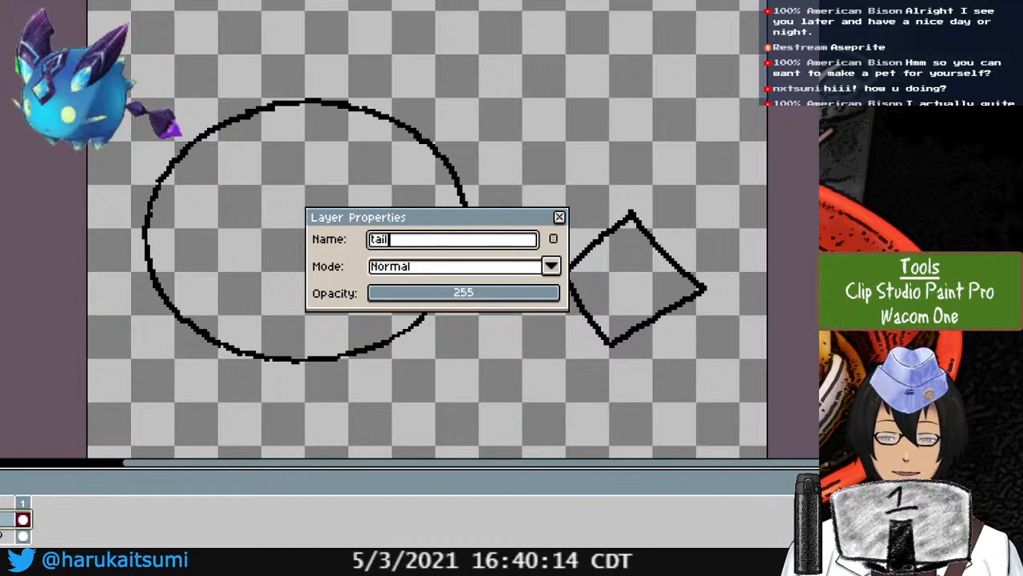
key(Return)
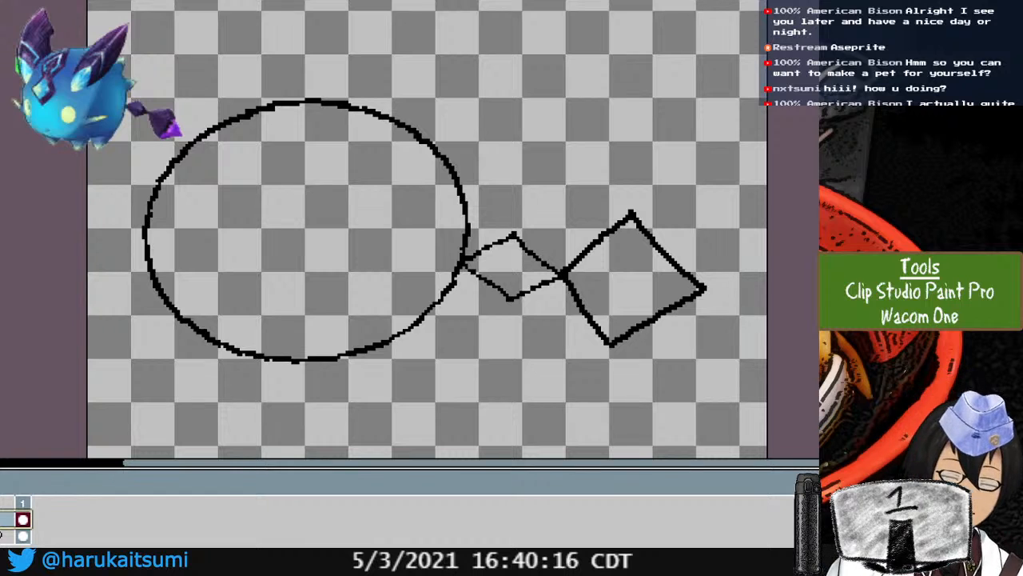
key(shift+n)
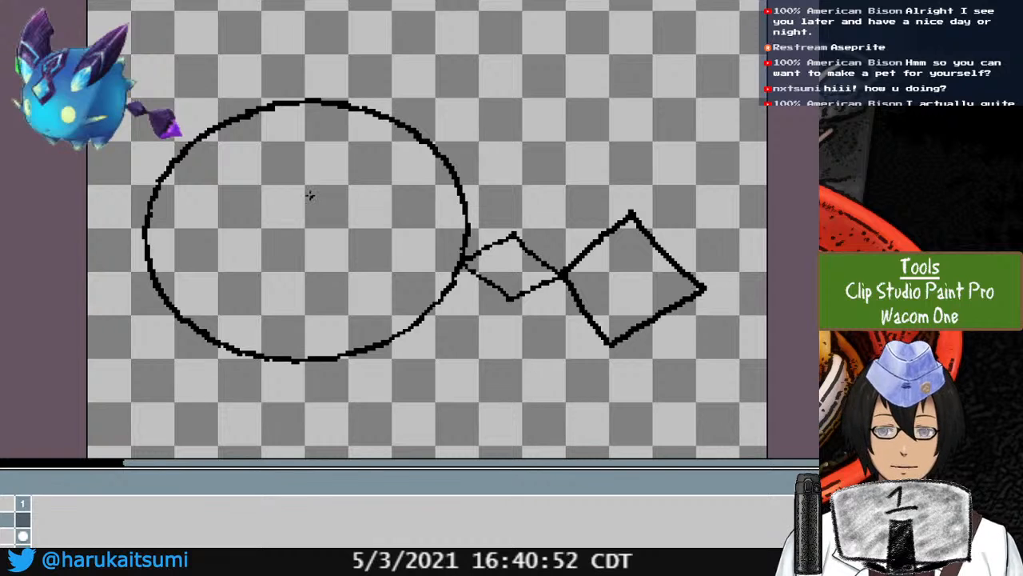
Draw a tall, narrow ellipse outline as an ear, crossing the body's top edge slightly right of its centre
mouse_move(300, 216)
mouse_down()
mouse_move(358, 48)
mouse_move(429, 16)
mouse_up()
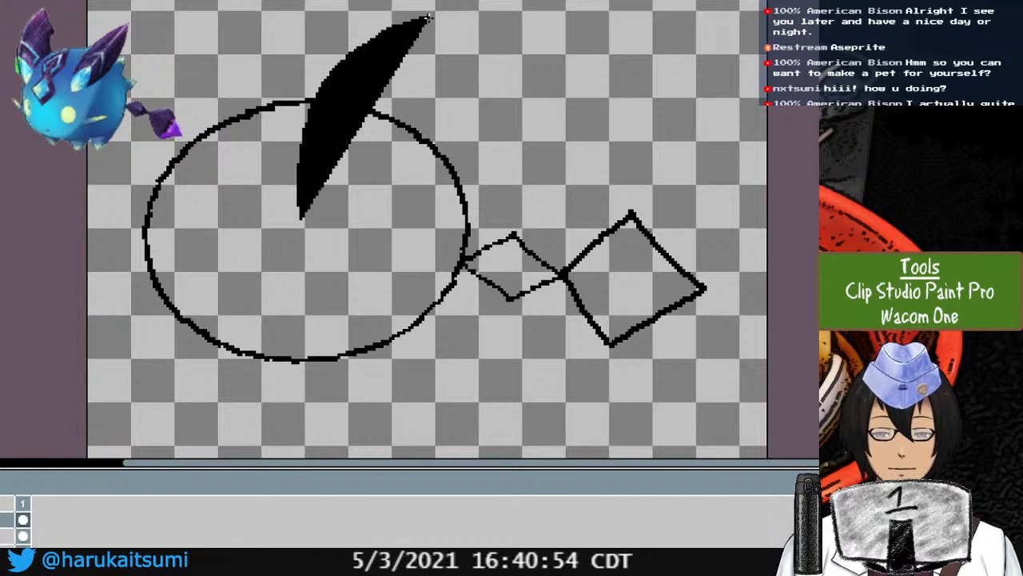
key(ctrl+z)
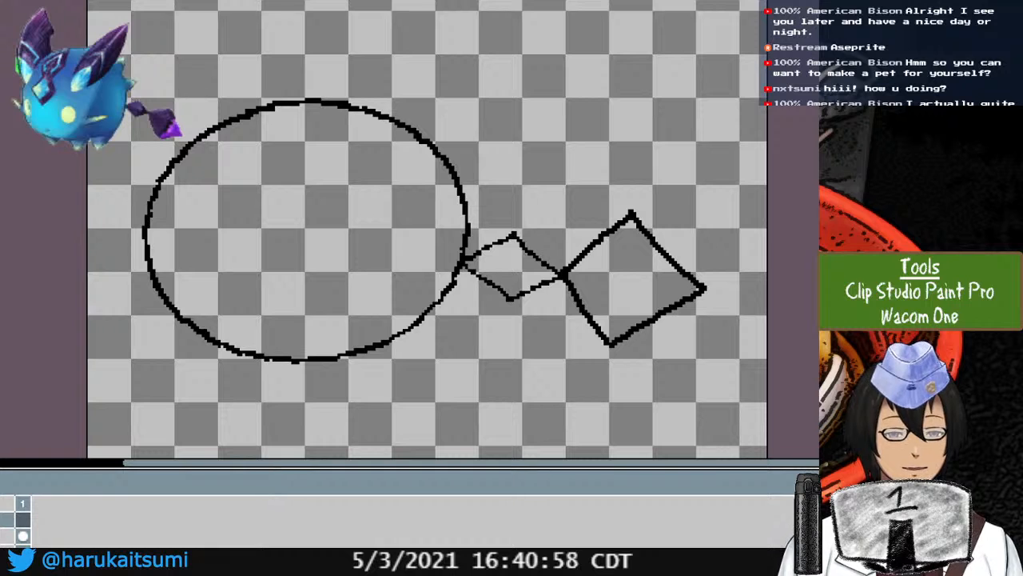
drag(317, 201, 381, 2)
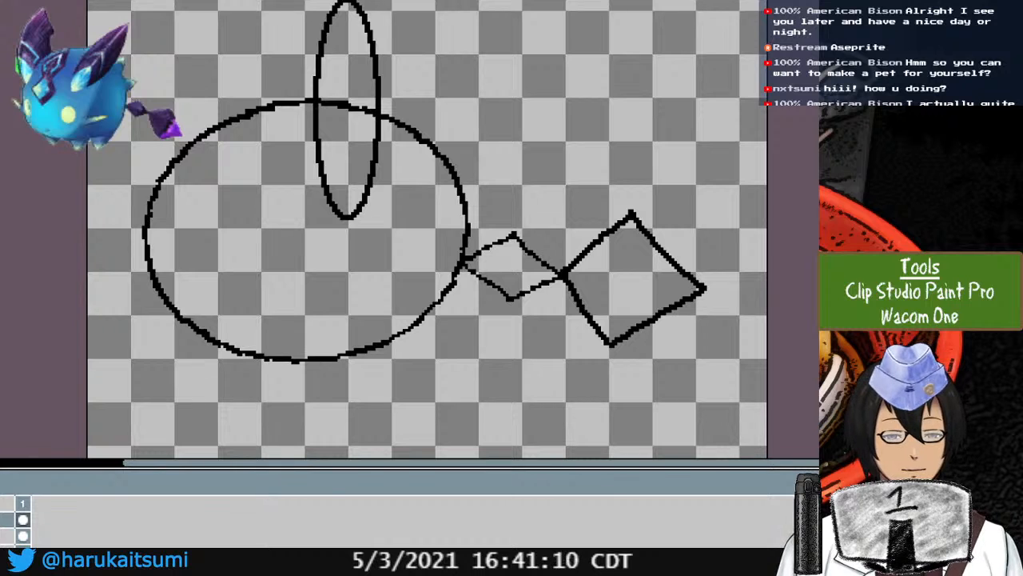
Select the area around the ear ellipse, rotate it clockwise to lean toward the tail, and move it slightly down
drag(222, 1, 531, 345)
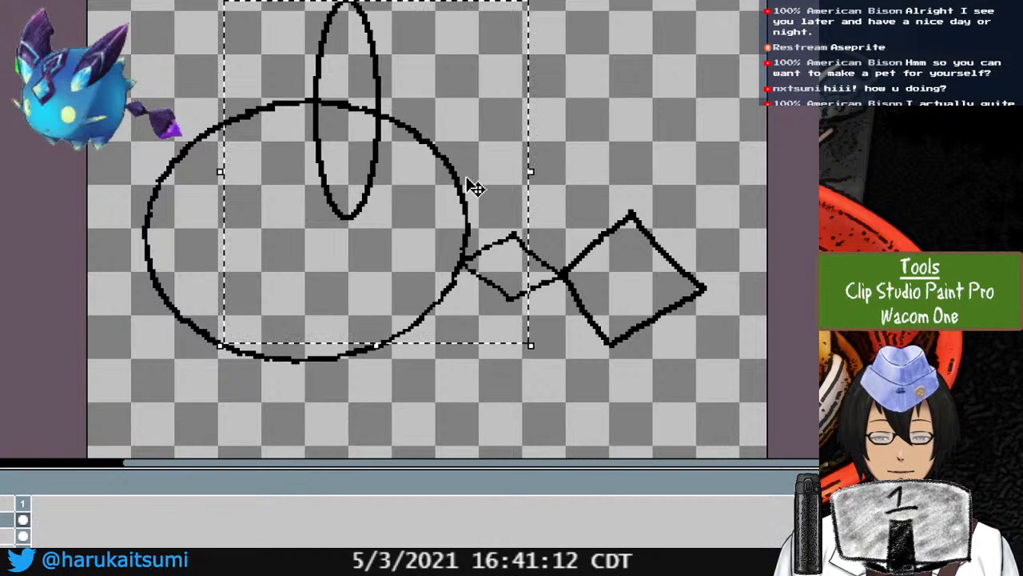
key(ctrl+d)
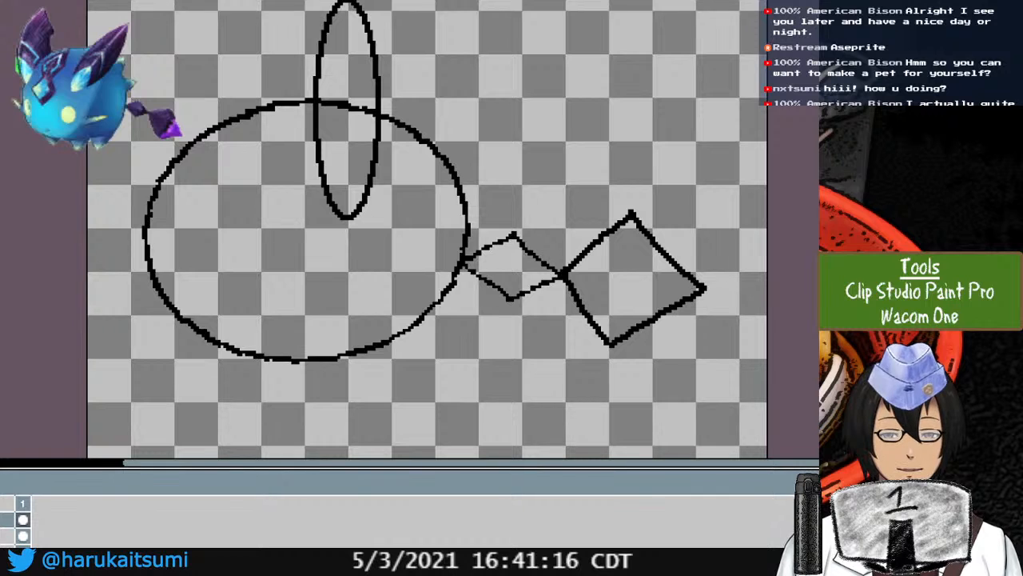
drag(251, 0, 507, 302)
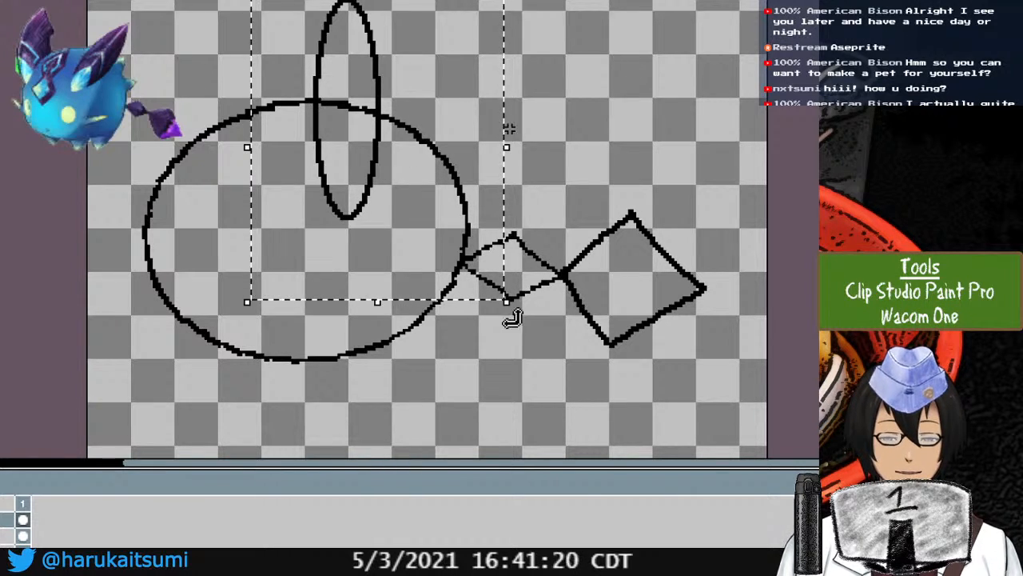
drag(514, 312, 423, 338)
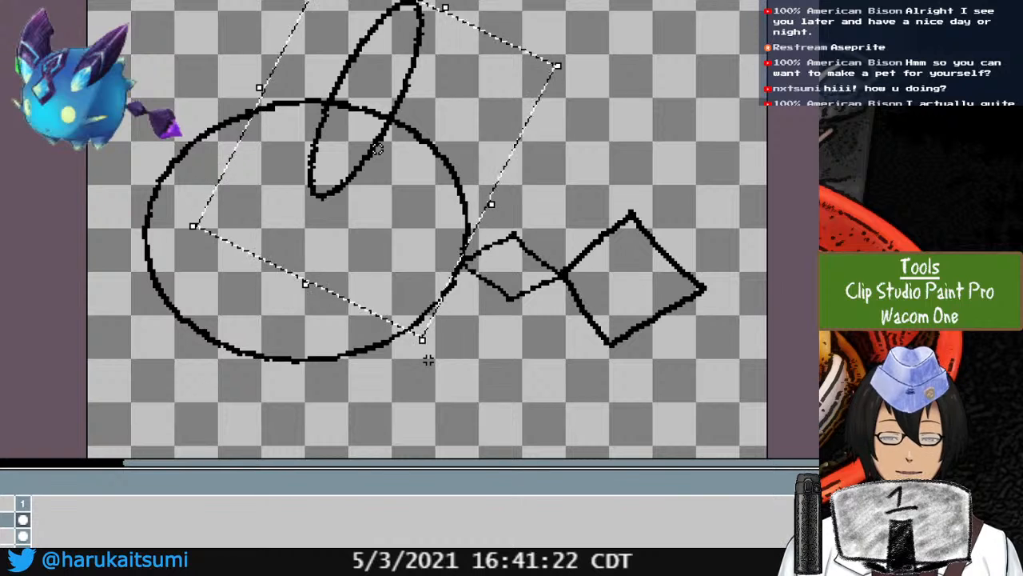
mouse_move(435, 116)
mouse_down()
mouse_move(435, 107)
mouse_move(413, 132)
mouse_move(433, 119)
mouse_up()
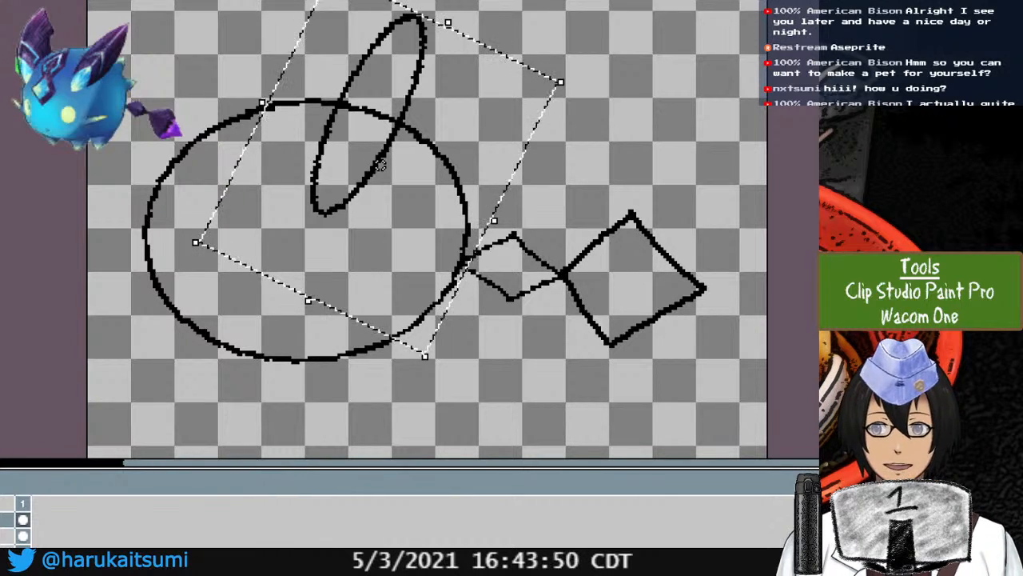
Rename the leaning ear's layer as front horn and clear the selection around the ear
click(7, 519)
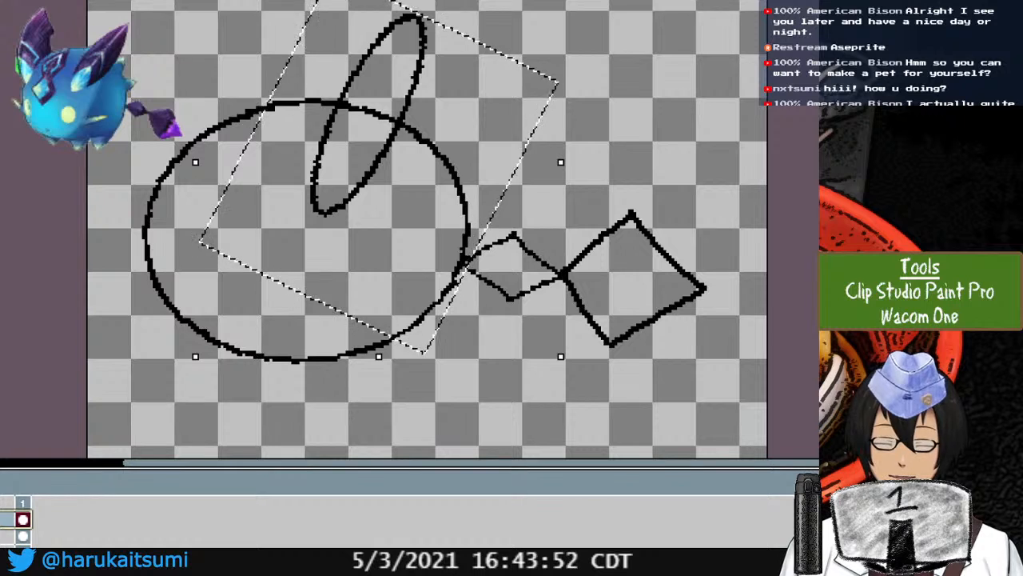
double_click(7, 520)
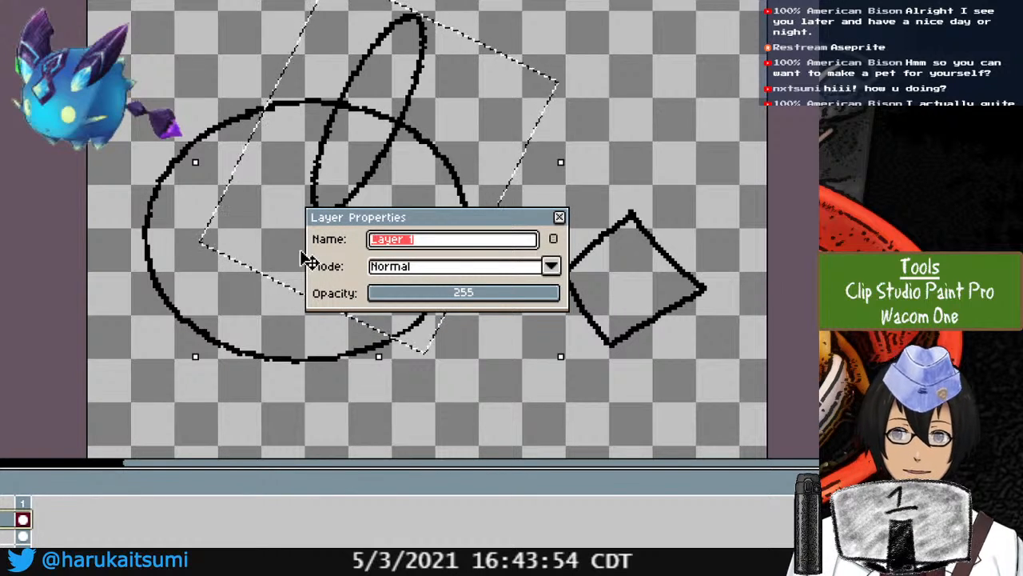
text(fro)
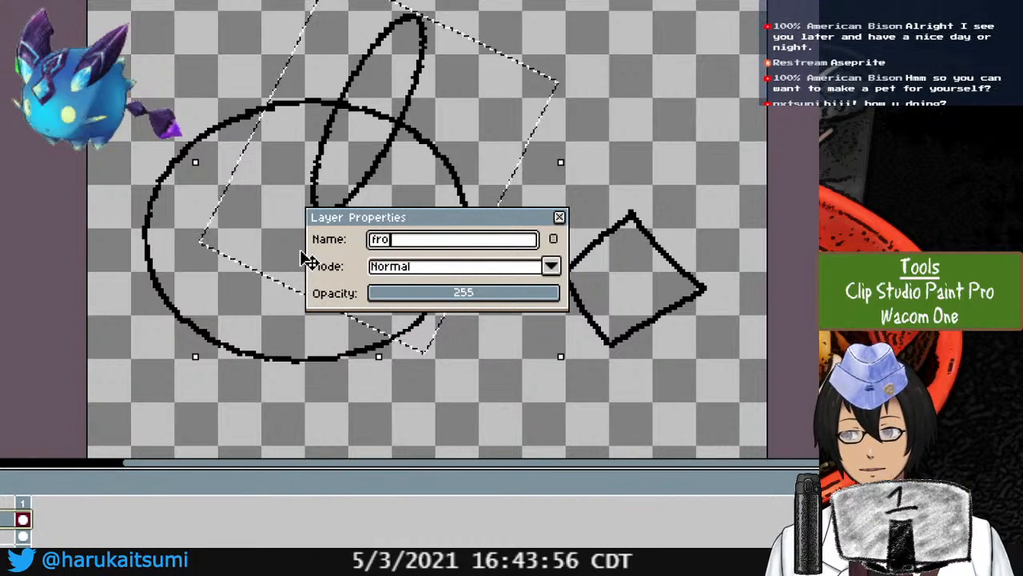
text(nt horn)
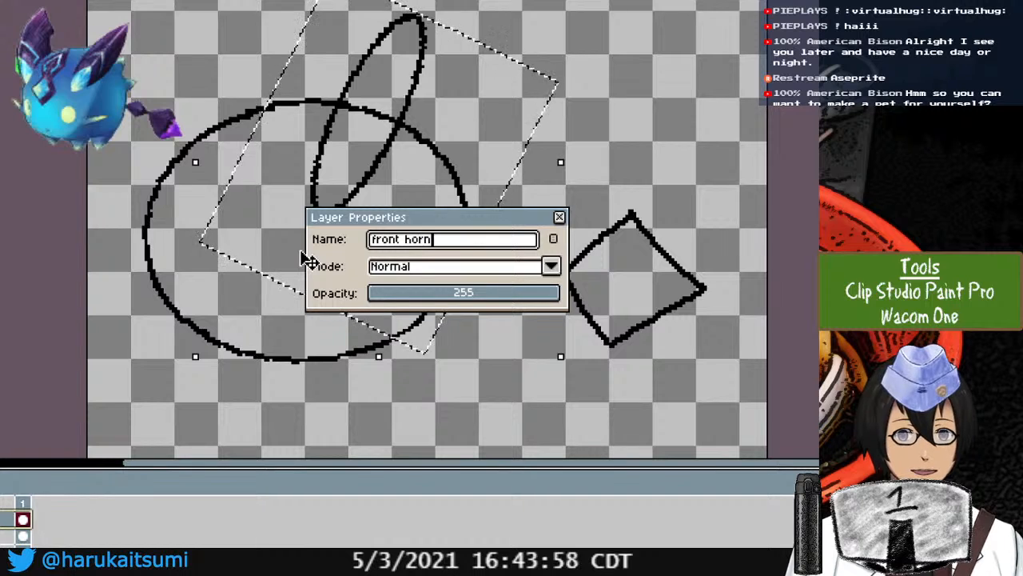
key(Return)
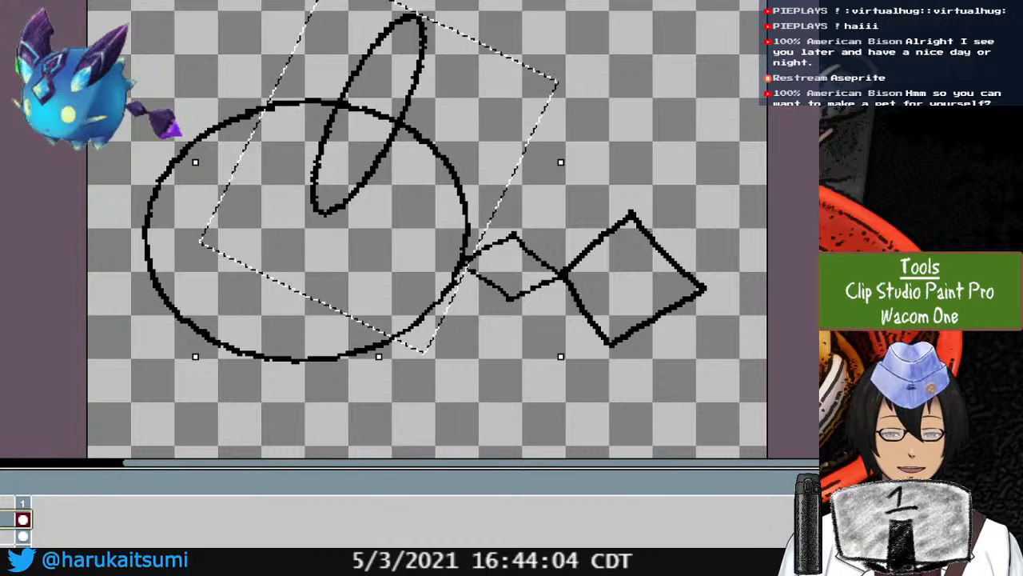
scroll(426, 228, up, 1)
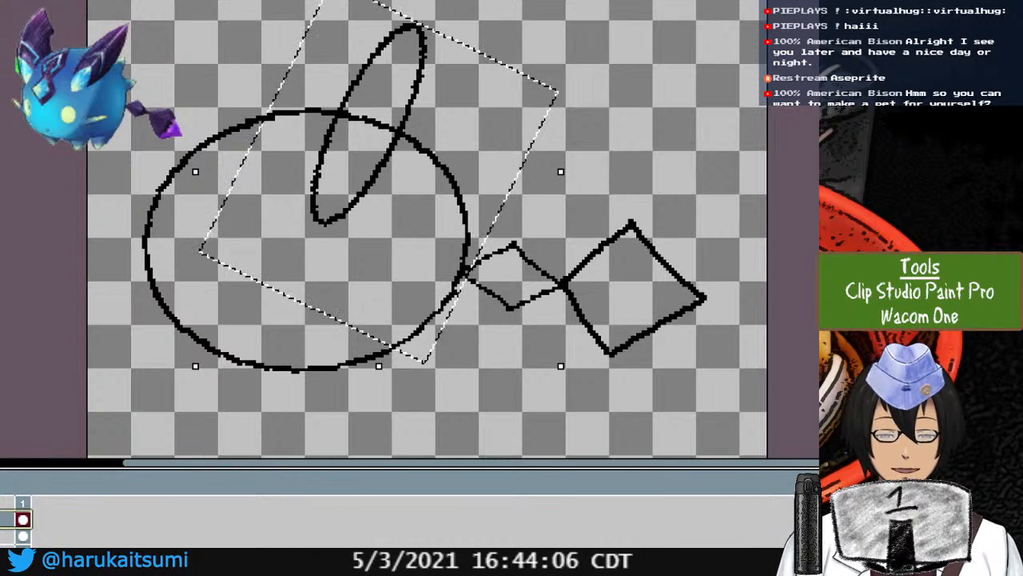
key(ctrl+d)
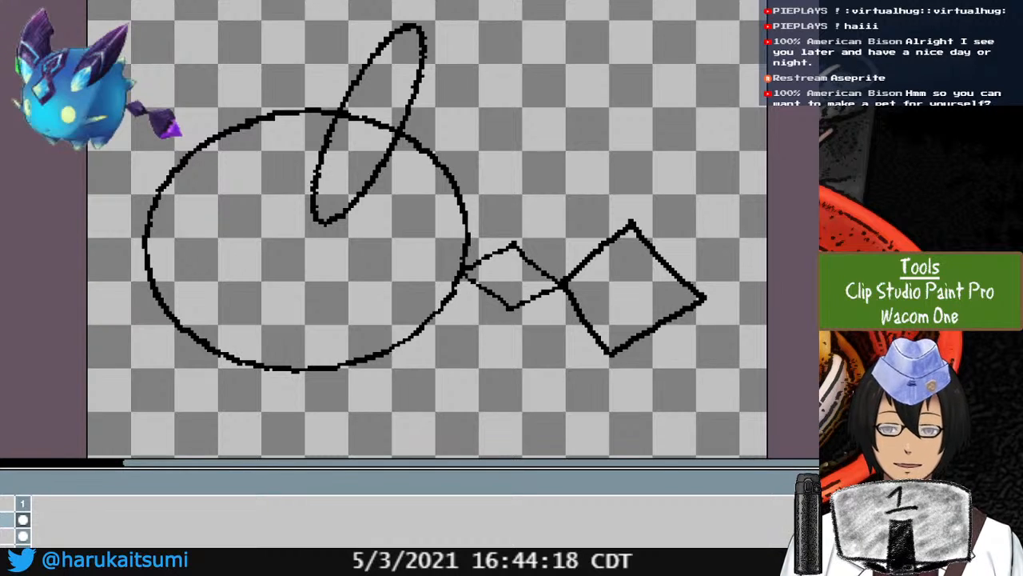
On a new layer, draw a wide upright ellipse across the body's upper-left edge and rotate it slightly clockwise
key(shift+n)
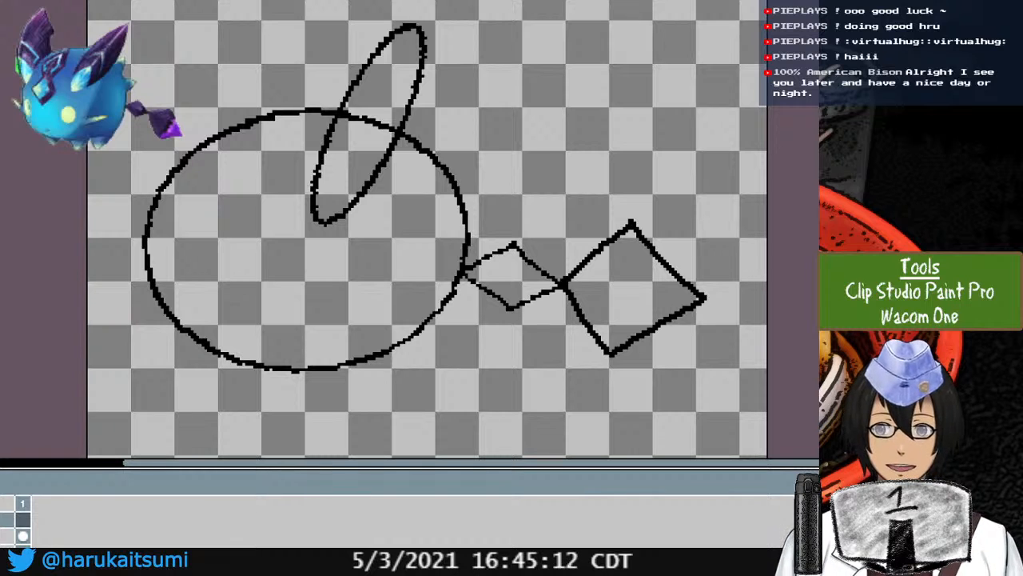
drag(166, 20, 300, 230)
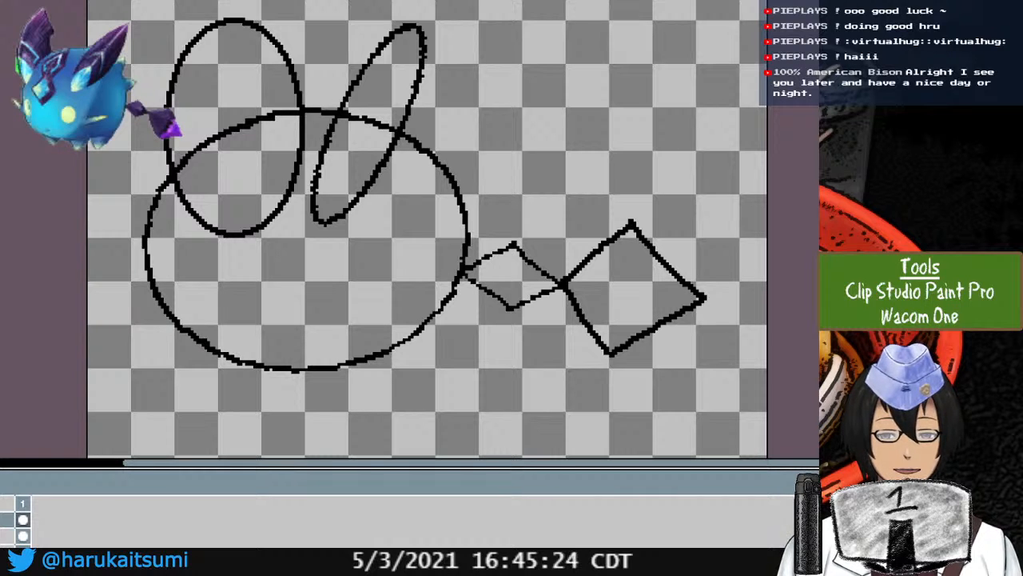
drag(104, 25, 400, 308)
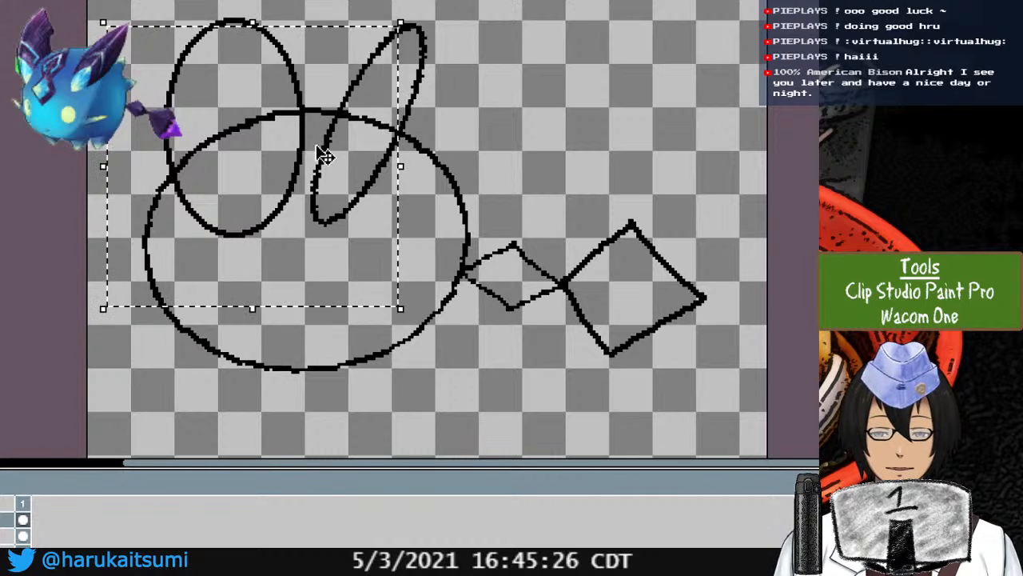
key(ctrl+d)
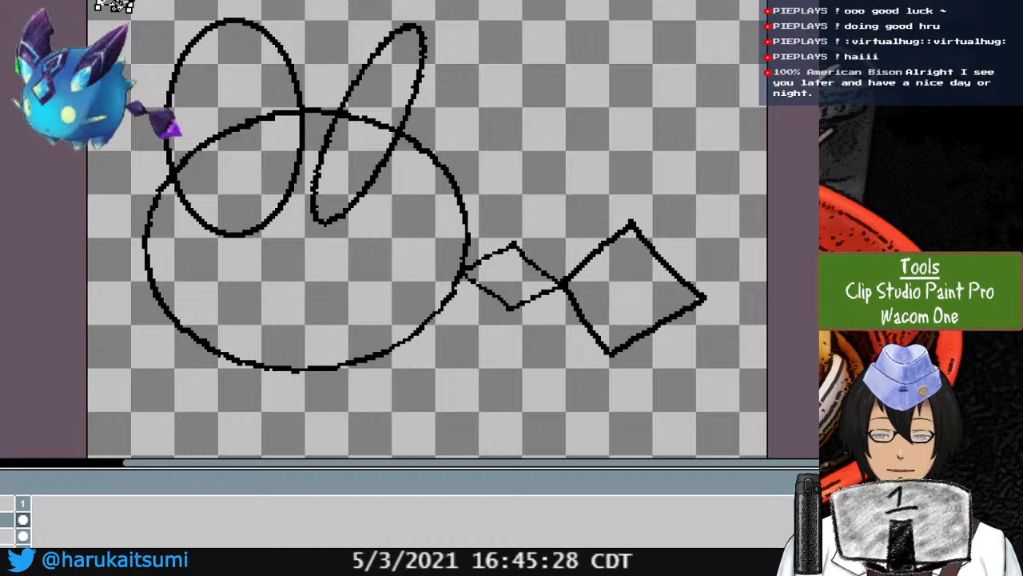
drag(92, 8, 385, 284)
key(ctrl+t)
mouse_move(403, 4)
mouse_down()
mouse_move(423, 45)
mouse_move(414, 36)
mouse_move(236, 86)
mouse_up()
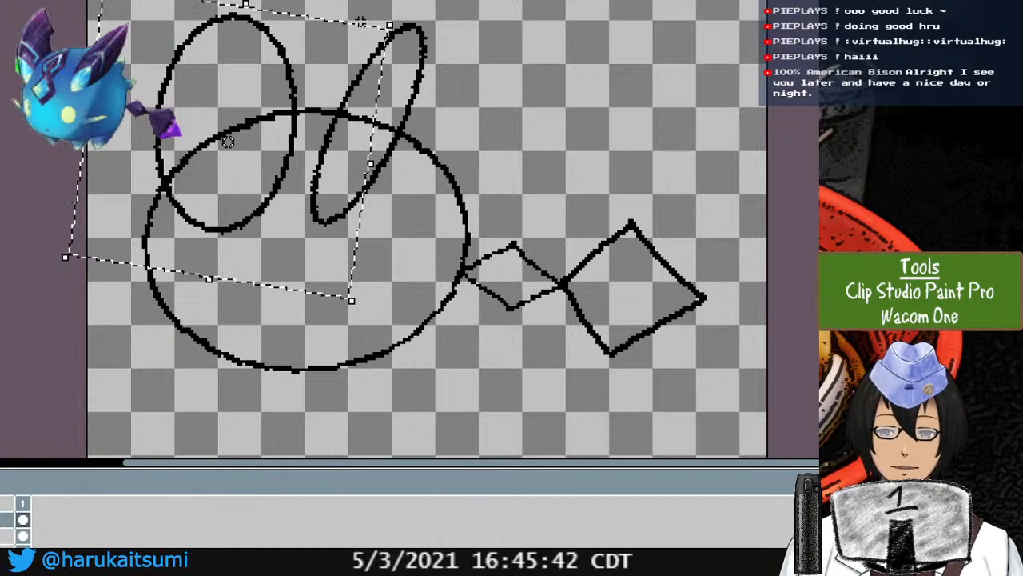
key(Return)
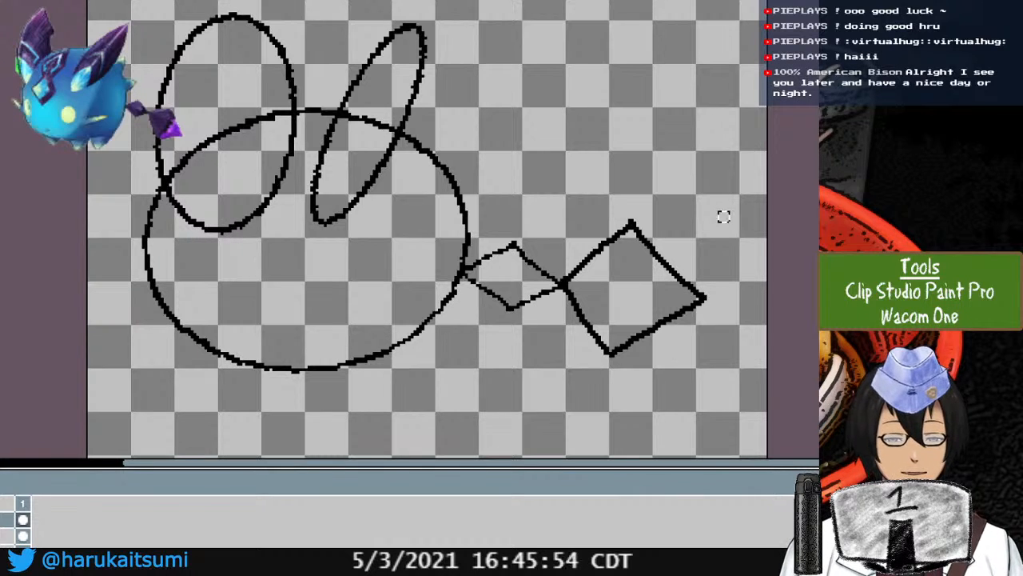
Erase all but the ellipse's upper-left arc, and draw an angled tip and a notched inner edge down to the body
mouse_move(195, 204)
mouse_down()
mouse_move(182, 183)
mouse_move(174, 186)
mouse_move(185, 238)
mouse_move(201, 213)
mouse_move(224, 231)
mouse_move(269, 189)
mouse_move(255, 216)
mouse_move(289, 165)
mouse_move(290, 65)
mouse_move(302, 94)
mouse_move(297, 50)
mouse_move(272, 67)
mouse_move(272, 23)
mouse_move(250, 42)
mouse_move(248, 7)
mouse_move(231, 25)
mouse_move(263, 39)
mouse_up()
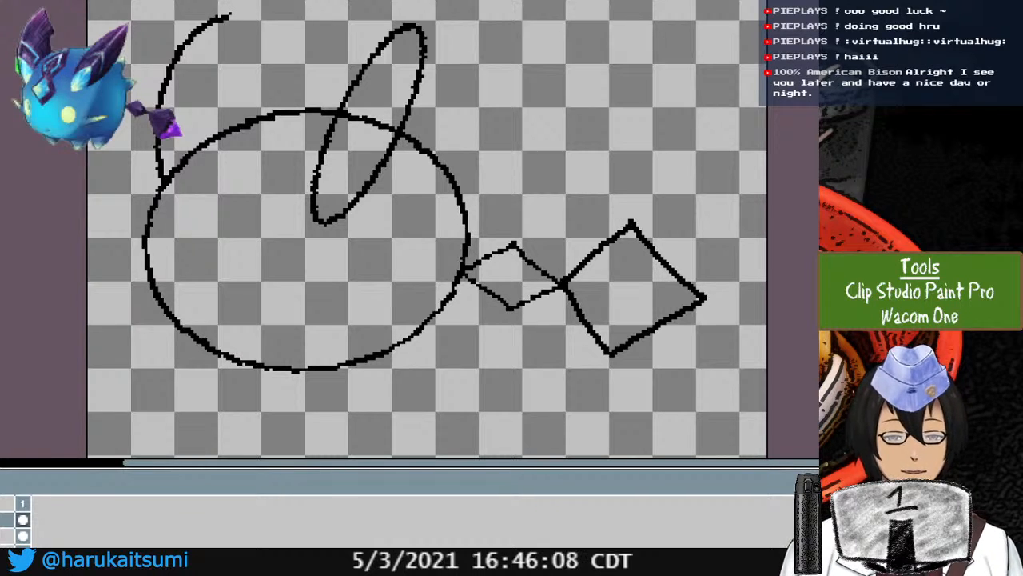
drag(230, 14, 269, 68)
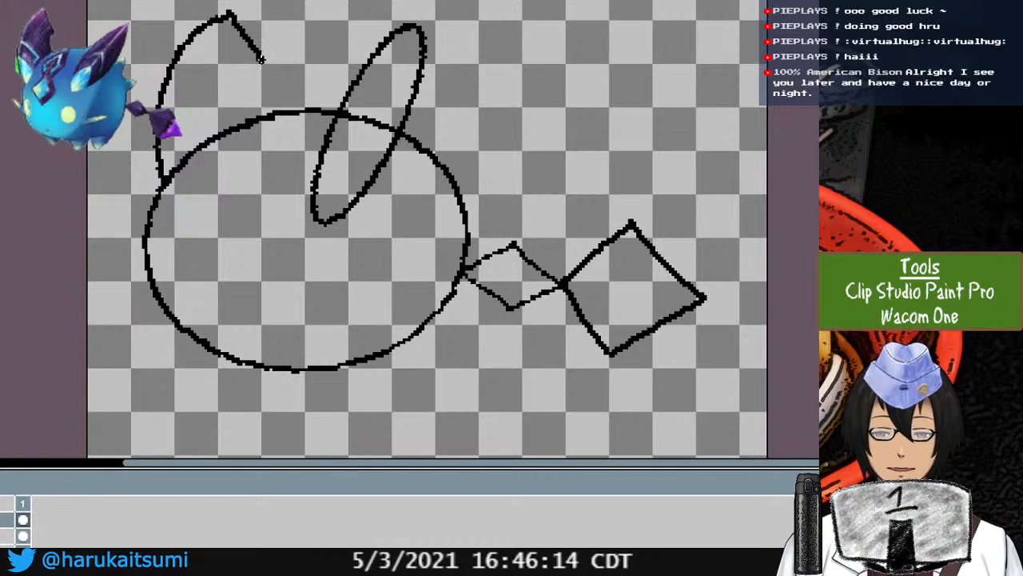
drag(264, 62, 238, 124)
key(ctrl+z)
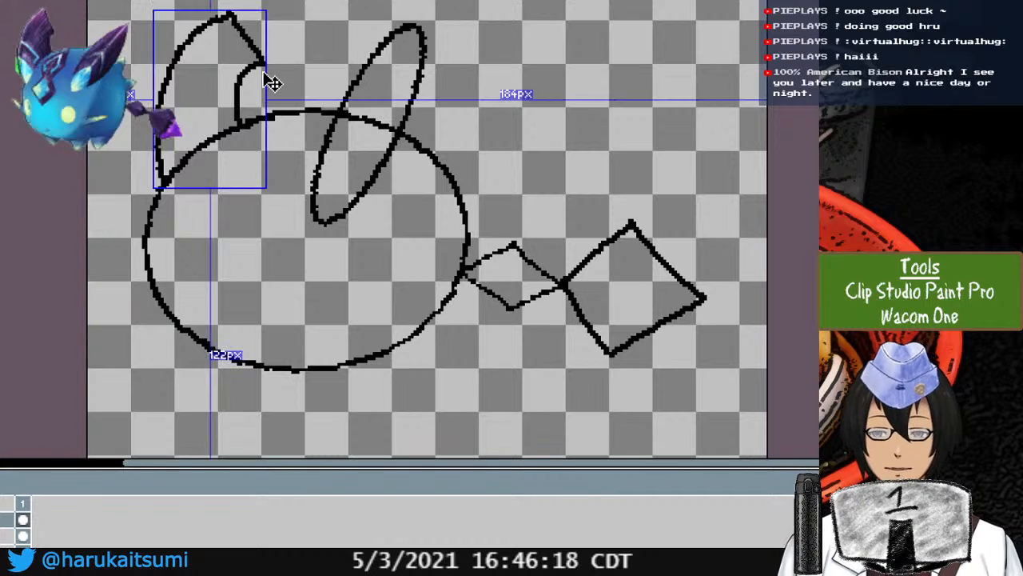
mouse_move(261, 60)
mouse_down()
mouse_move(242, 92)
mouse_move(249, 70)
mouse_move(238, 94)
mouse_move(245, 121)
mouse_up()
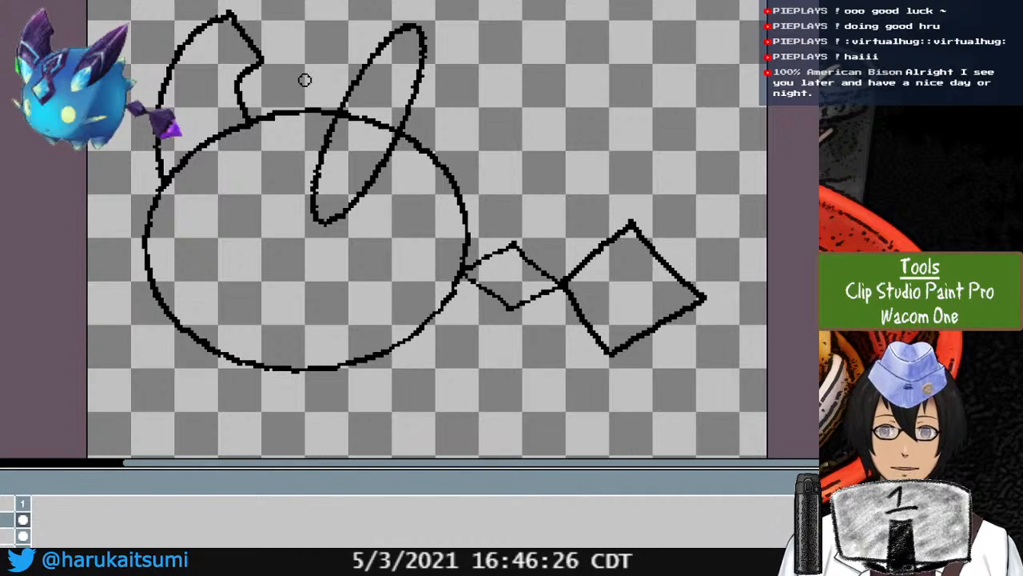
key(ctrl+s)
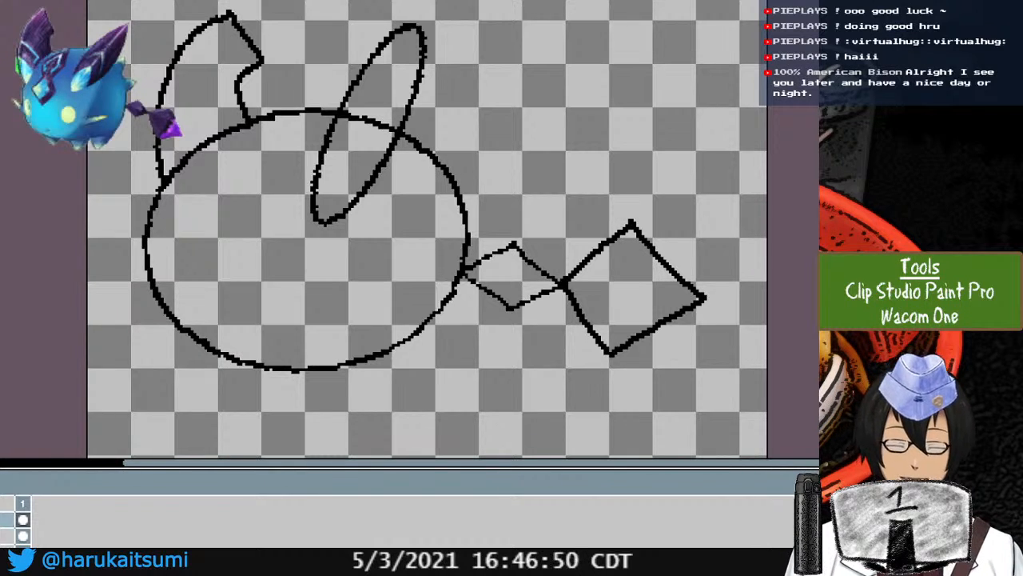
Rename the notched horn's layer as back horn
double_click(12, 519)
drag(415, 240, 344, 235)
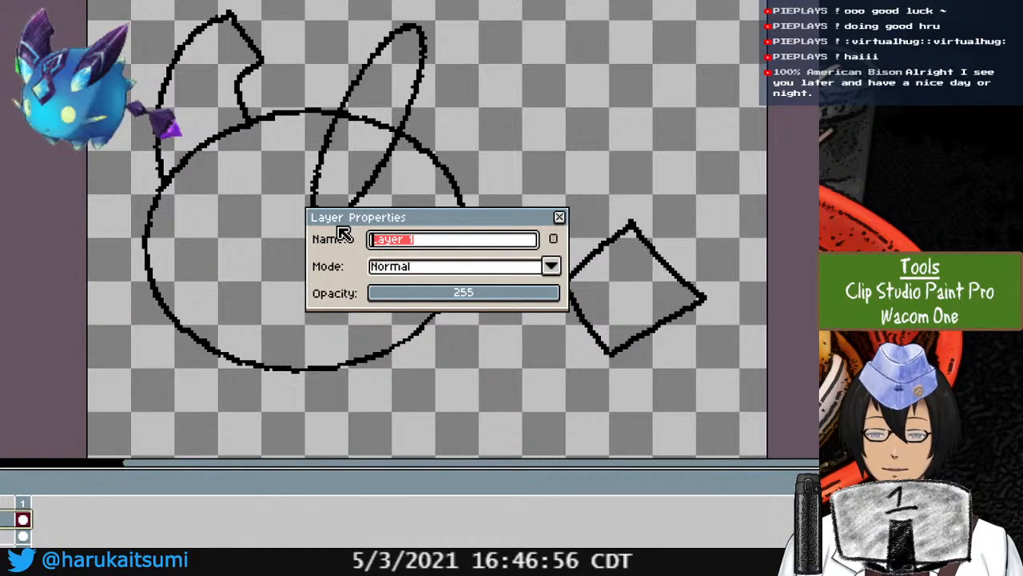
text(back horn)
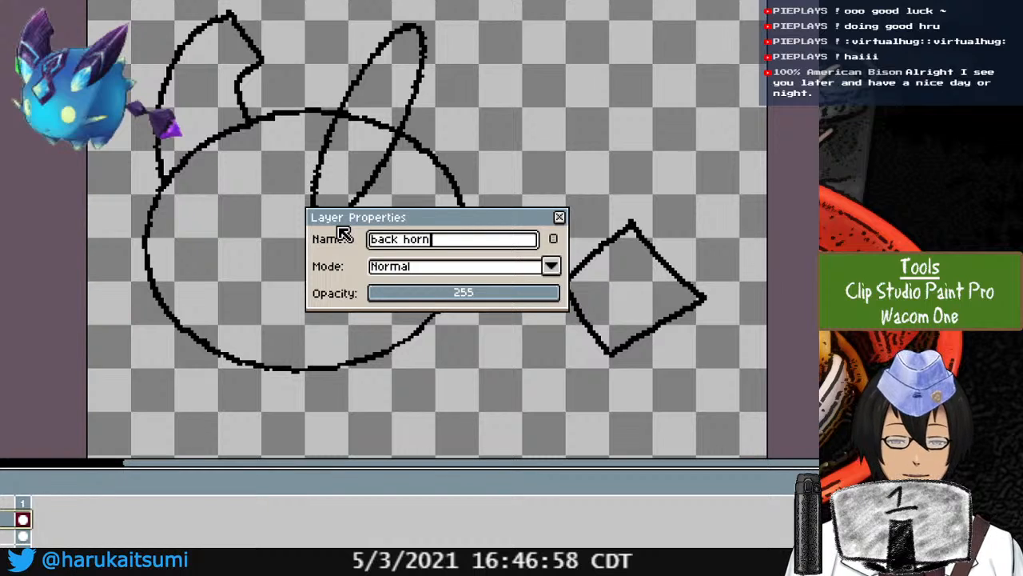
key(Return)
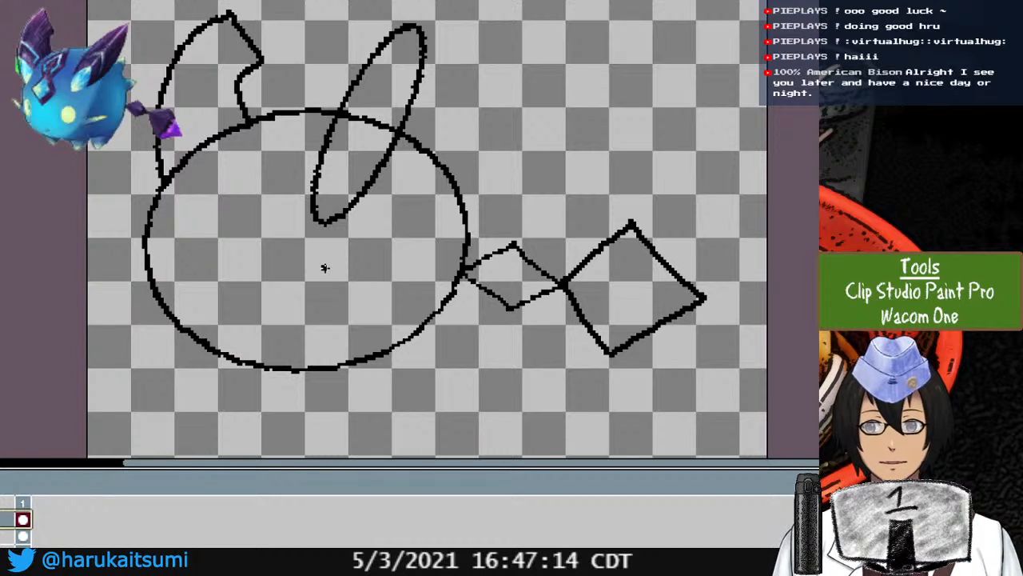
mouse_move(223, 163)
mouse_down()
mouse_move(306, 266)
mouse_move(284, 238)
mouse_up()
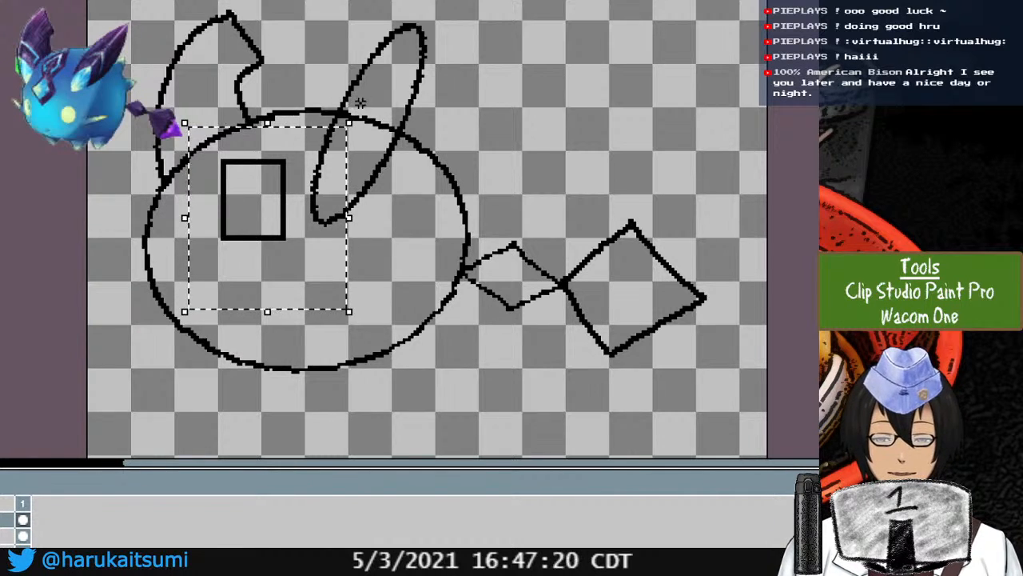
drag(354, 99, 377, 130)
drag(177, 135, 357, 306)
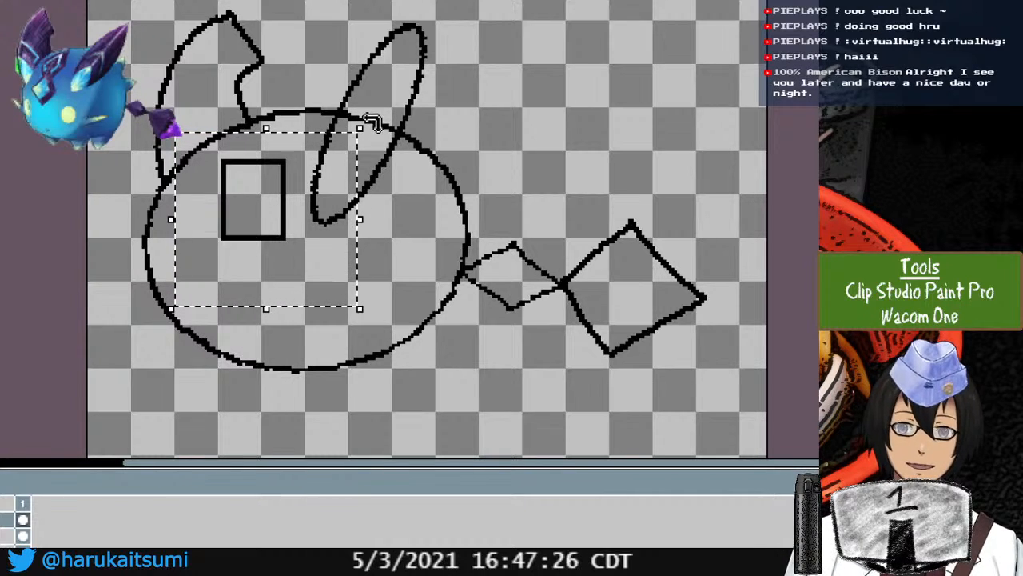
key(ctrl+z)
key(ctrl+z)
key(ctrl+z)
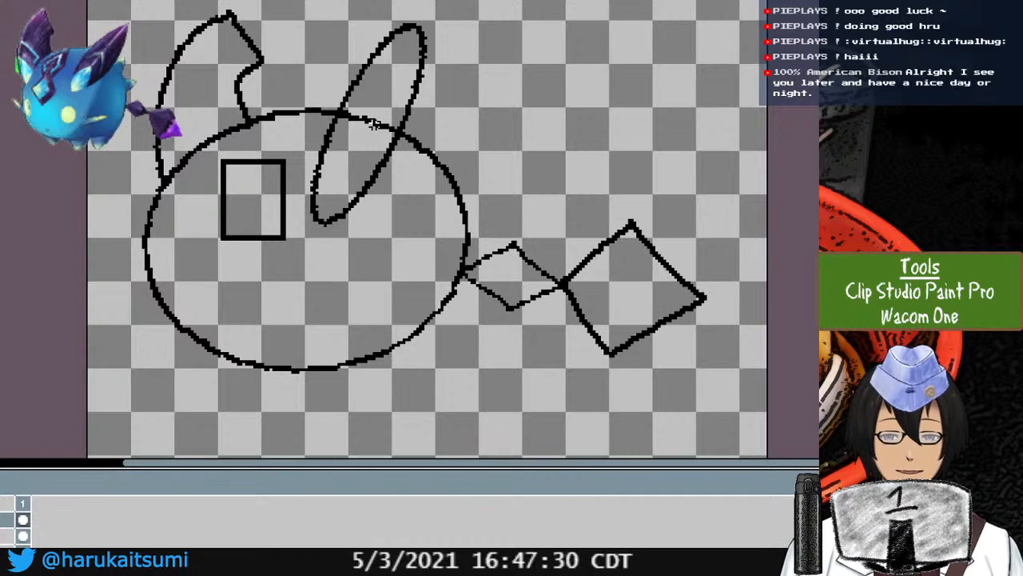
key(ctrl+z)
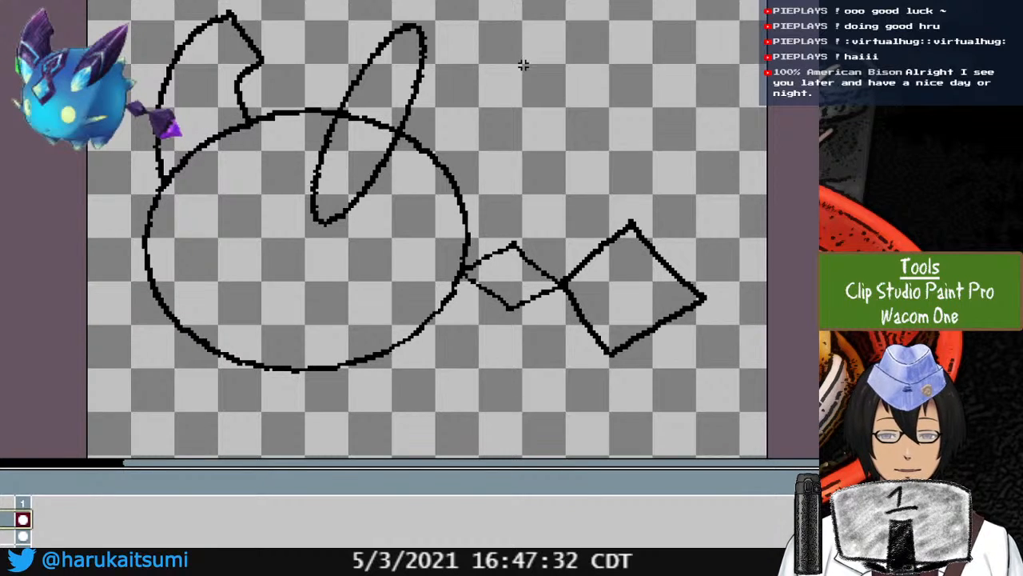
drag(523, 62, 569, 110)
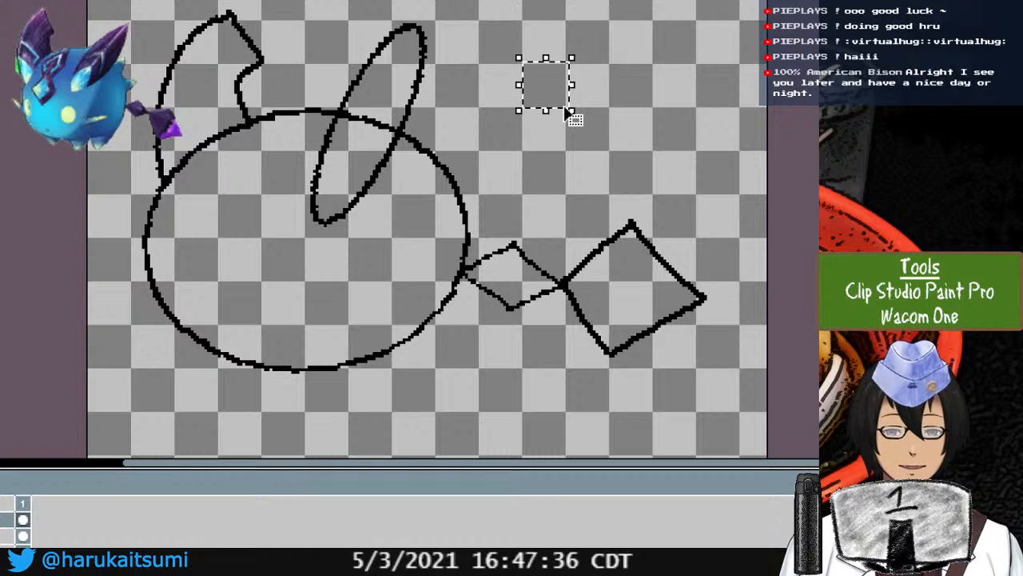
key(ctrl+d)
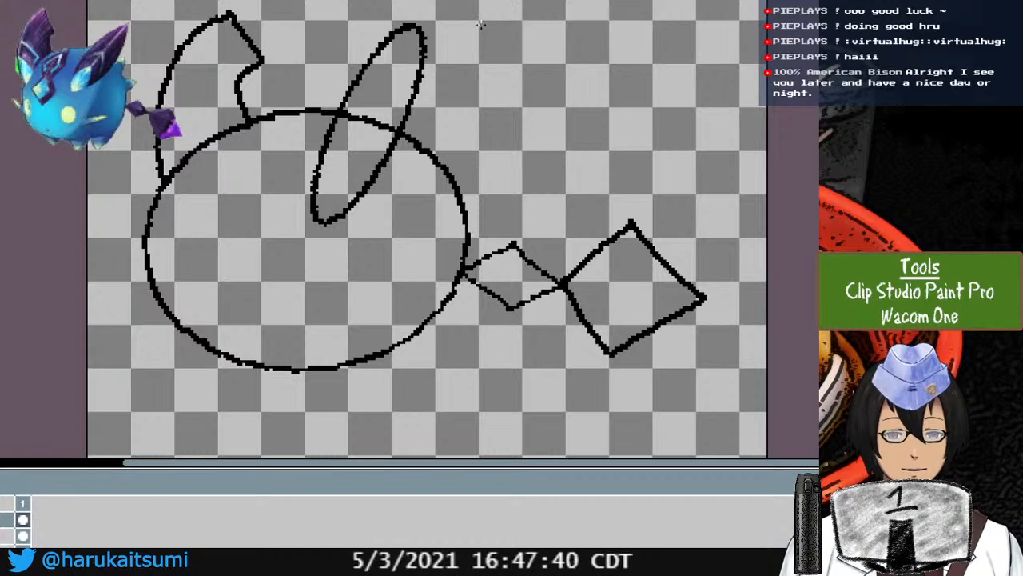
Draw a small square outline in the empty area above the small tail diamond and select the area around it
drag(480, 22, 522, 62)
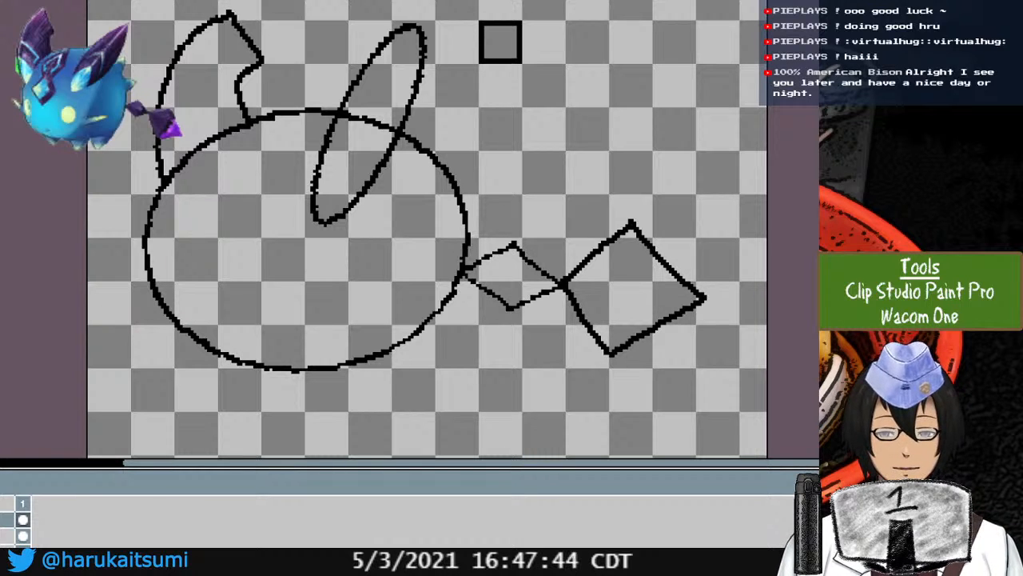
drag(451, 7, 617, 106)
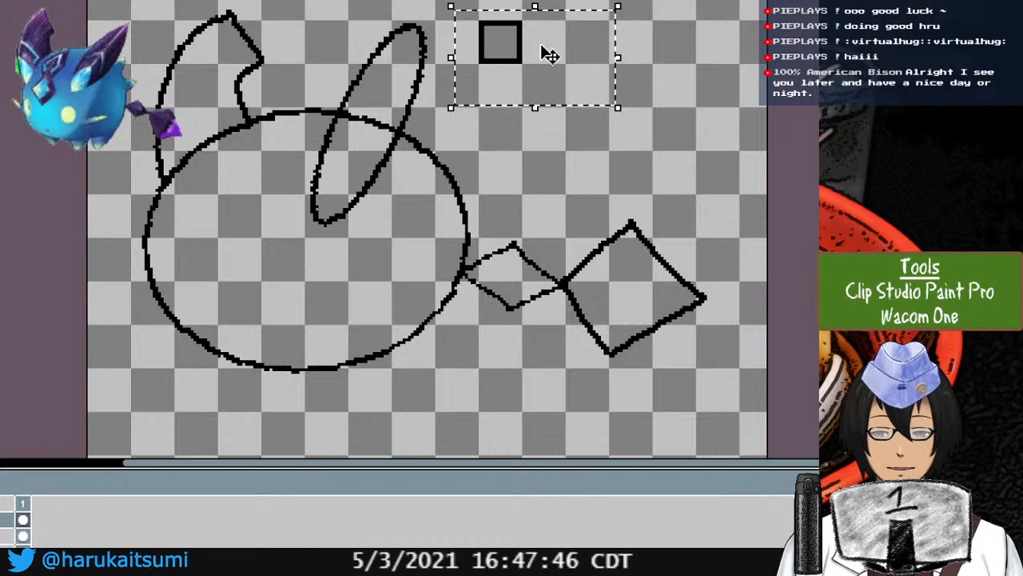
click(676, 39)
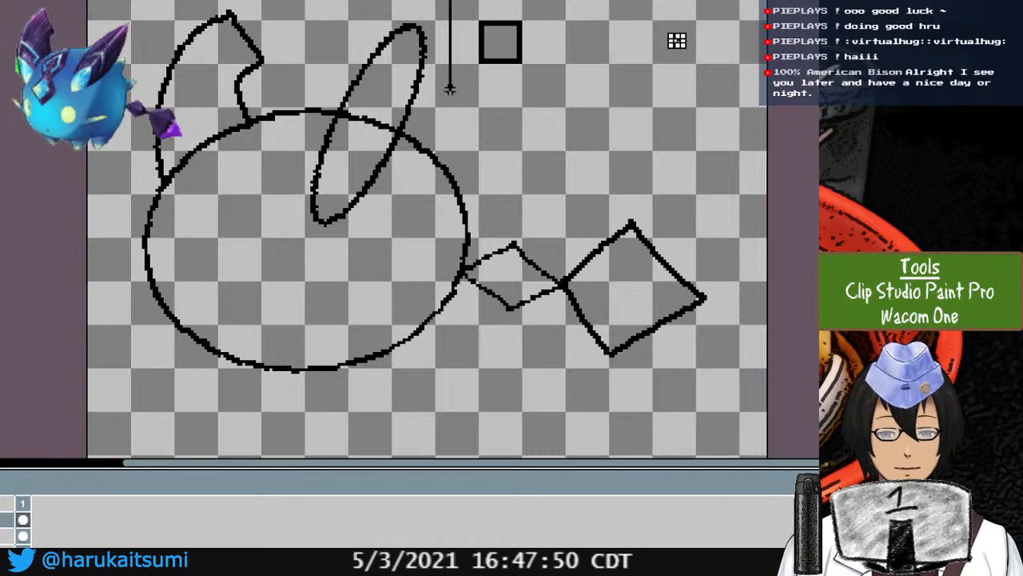
mouse_move(462, 4)
mouse_down()
mouse_move(629, 119)
mouse_move(610, 119)
mouse_move(560, 17)
mouse_up()
click(612, 57)
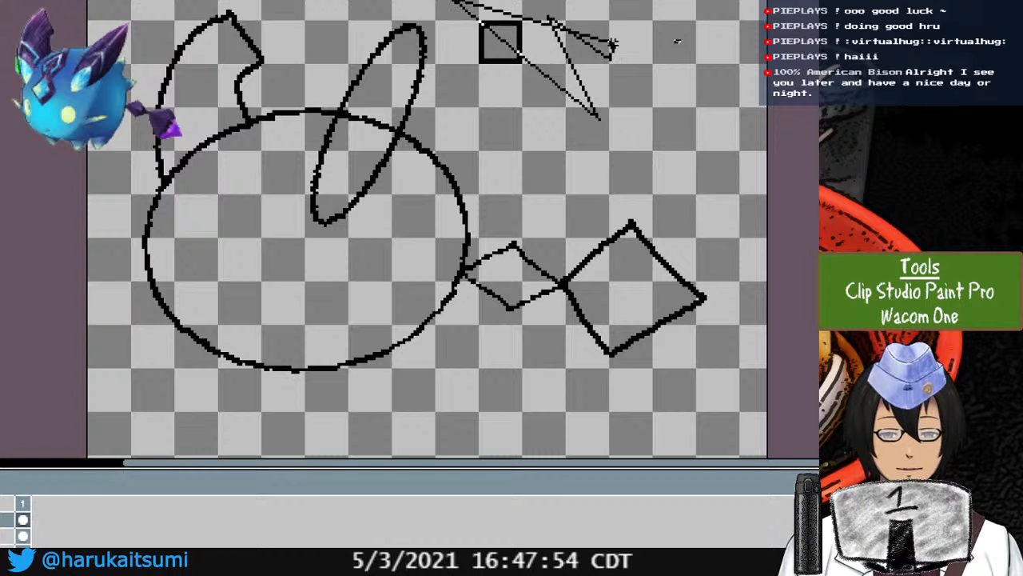
key(Escape)
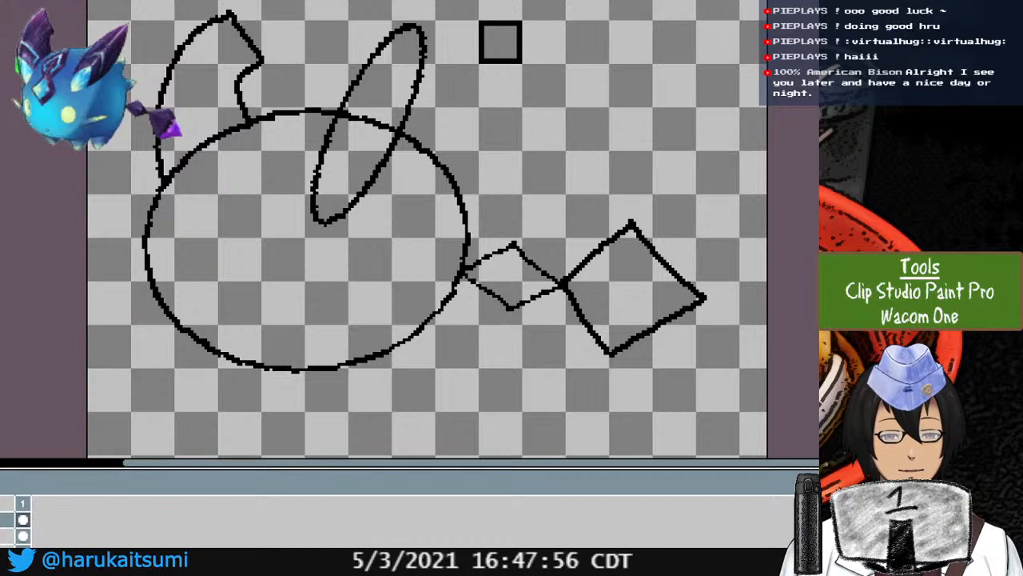
mouse_move(462, 4)
mouse_down()
mouse_move(443, 62)
mouse_move(480, 3)
mouse_up()
click(586, 116)
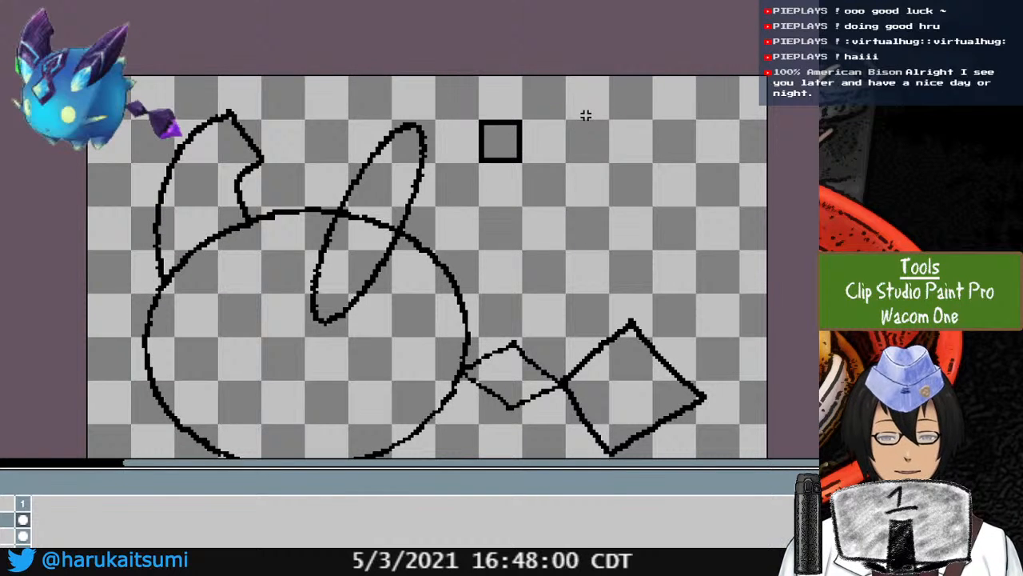
Delete the small square outline in the empty area above the small tail diamond
scroll(427, 230, down, 3)
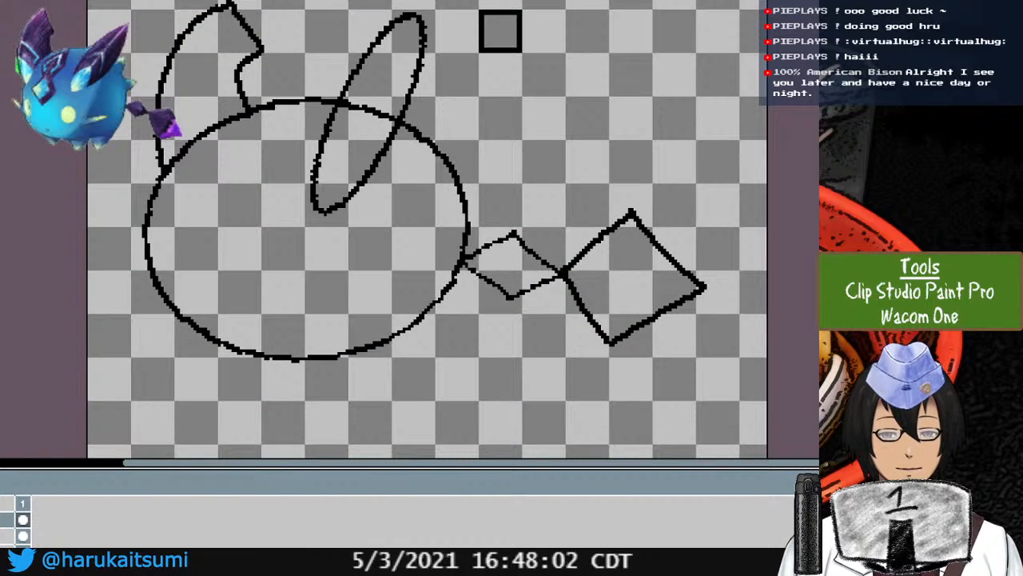
key(ctrl+a)
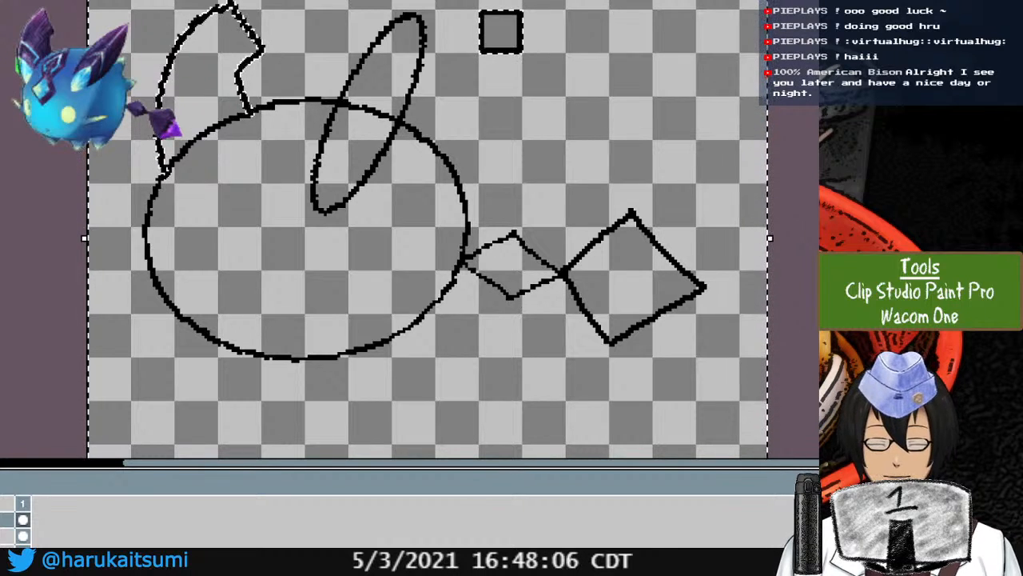
key(ctrl+d)
drag(619, 4, 450, 98)
key(Delete)
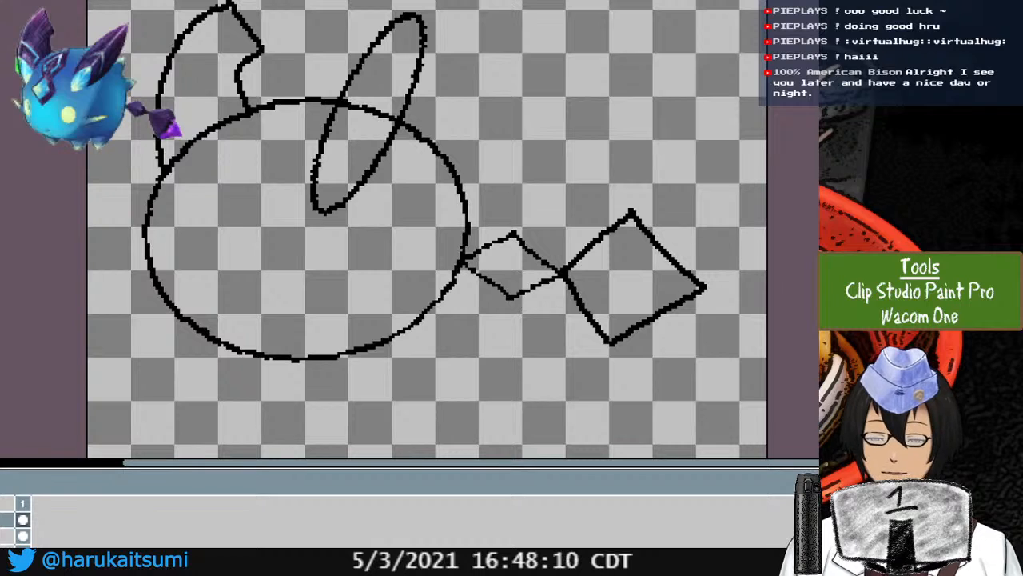
Add a new layer named front diamond and select the entire canvas on it
mouse_move(29, 9)
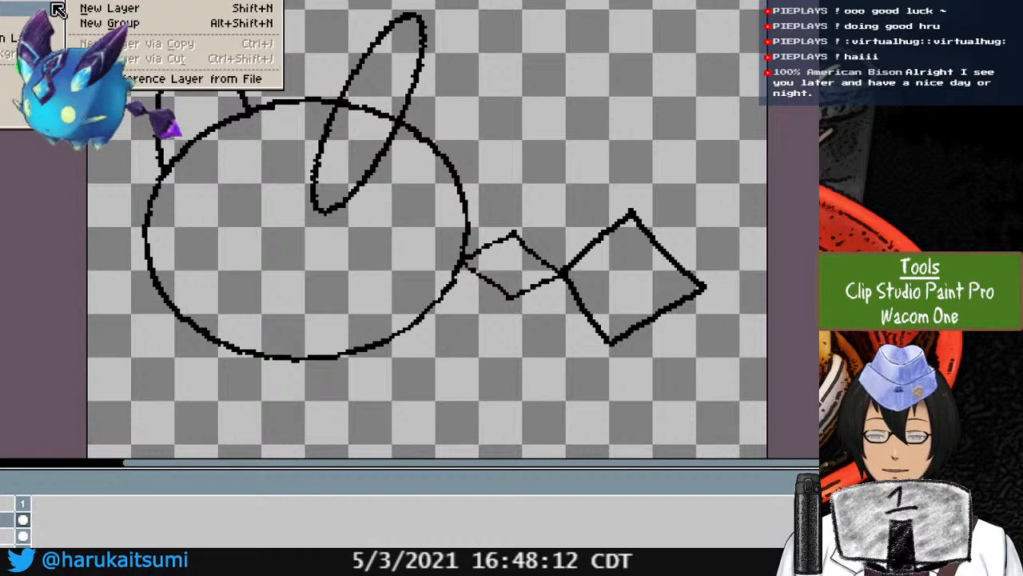
click(128, 7)
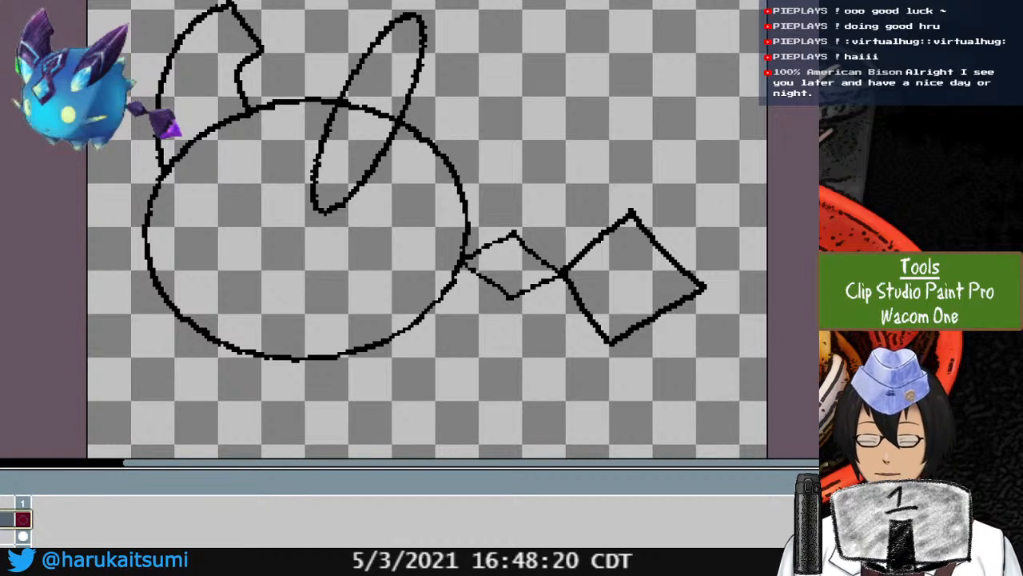
key(shift+p)
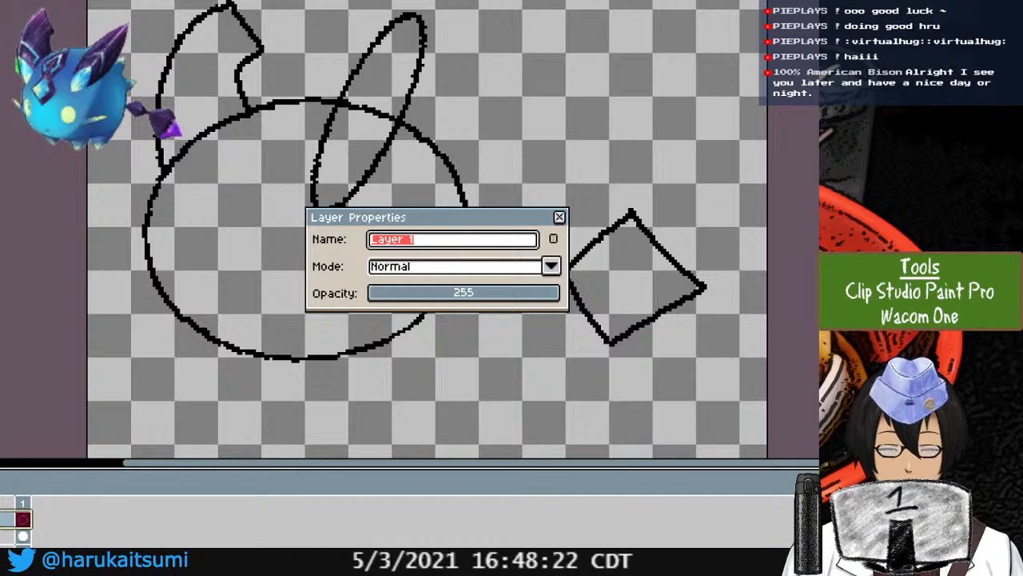
text(front diamo)
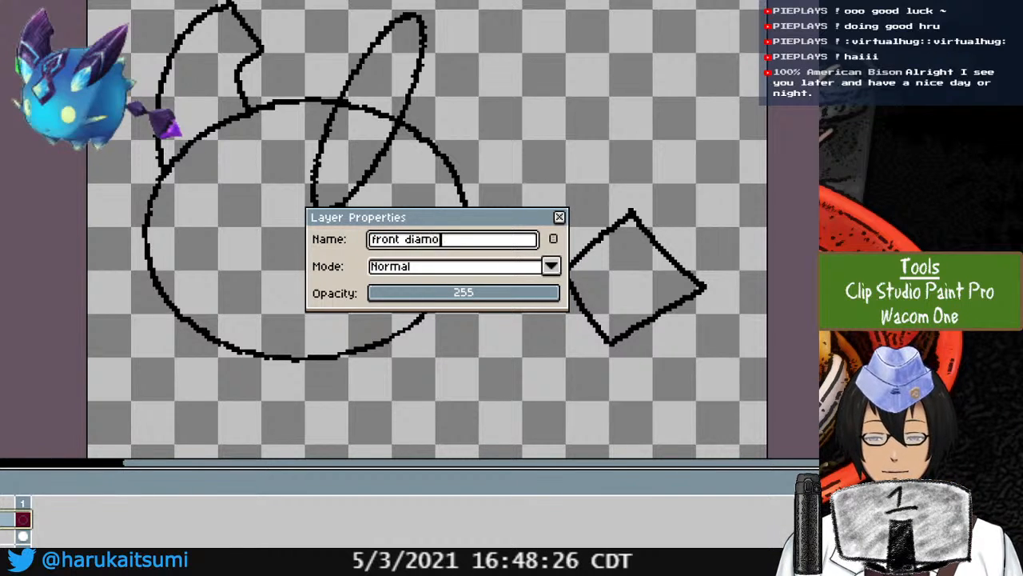
text(nd)
key(Return)
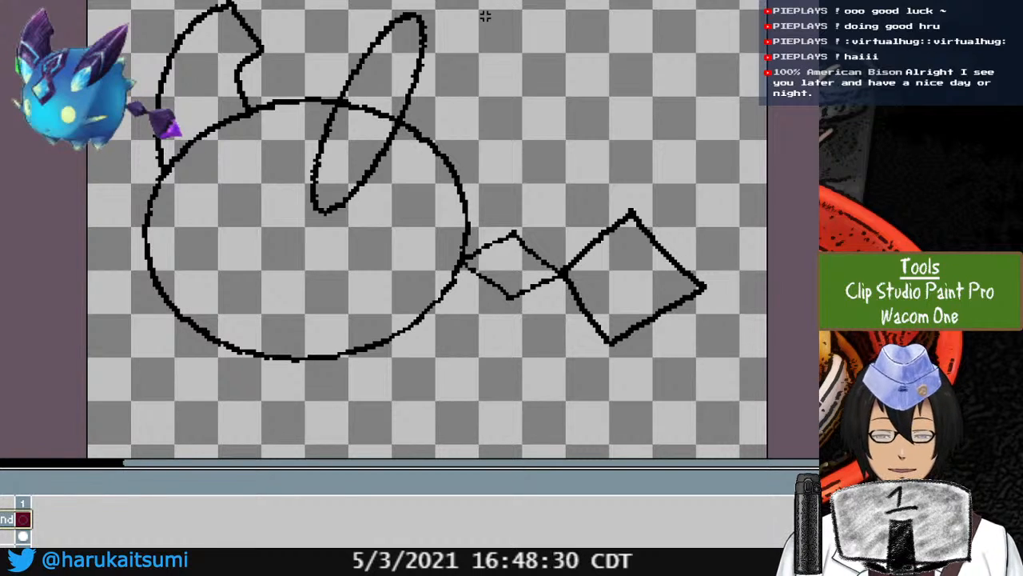
key(ctrl+a)
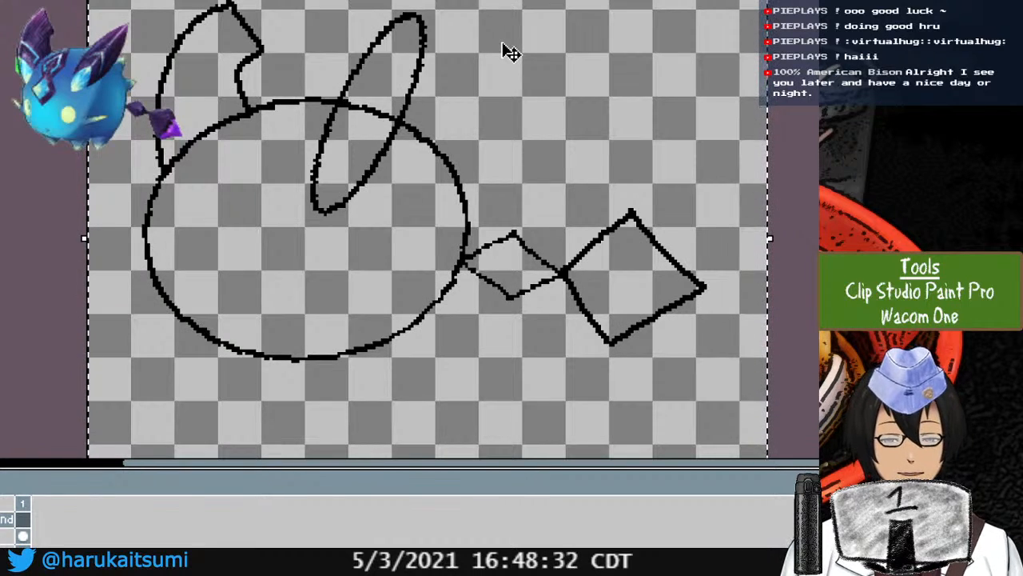
key(ctrl+d)
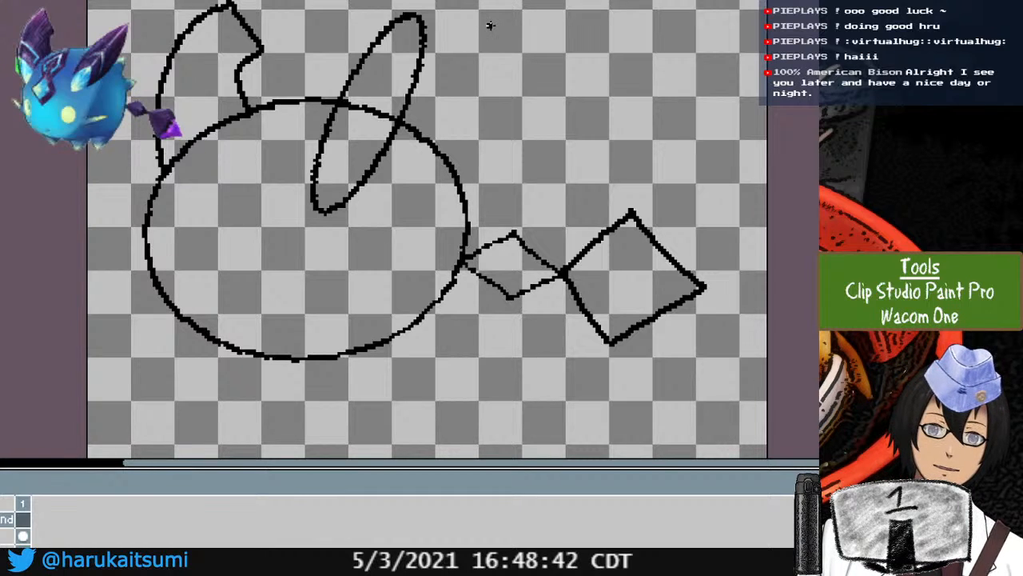
drag(480, 8, 524, 52)
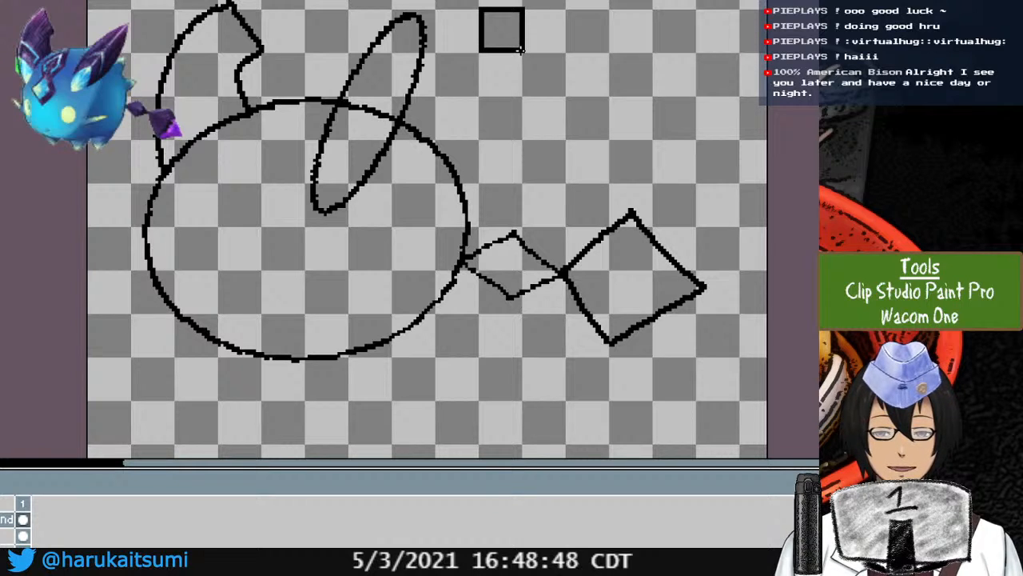
drag(458, 4, 592, 89)
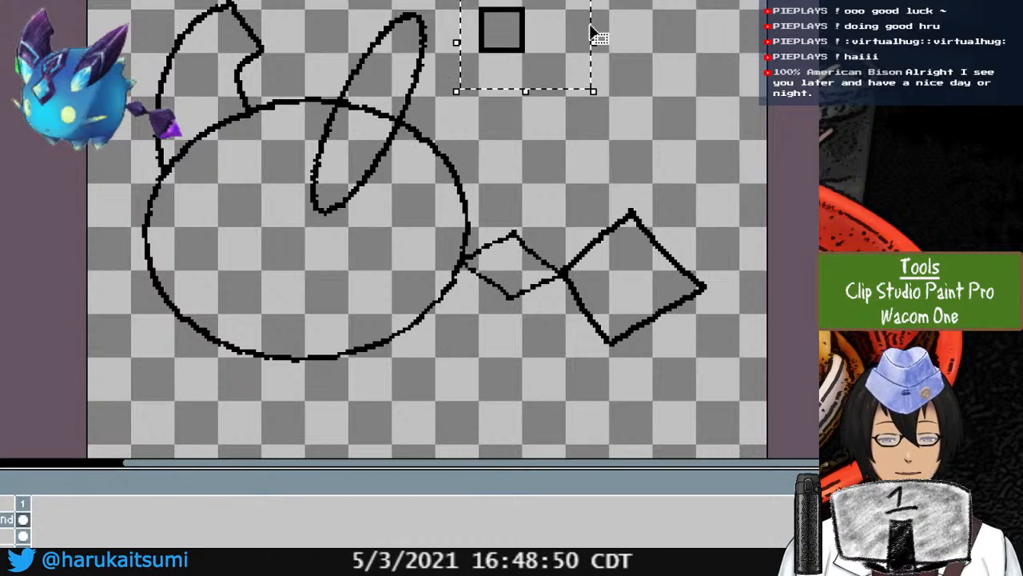
key(ctrl+d)
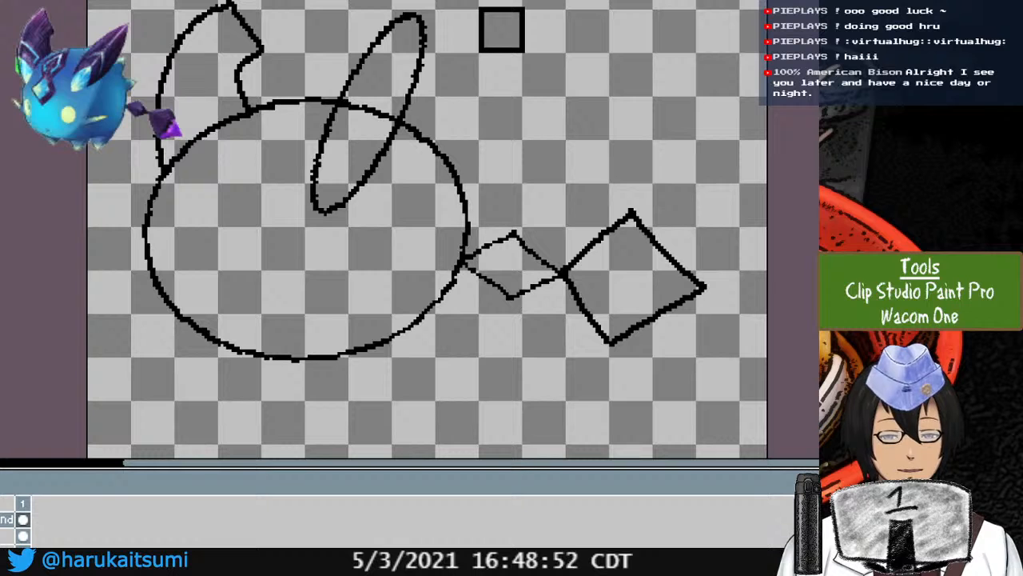
key(ctrl+a)
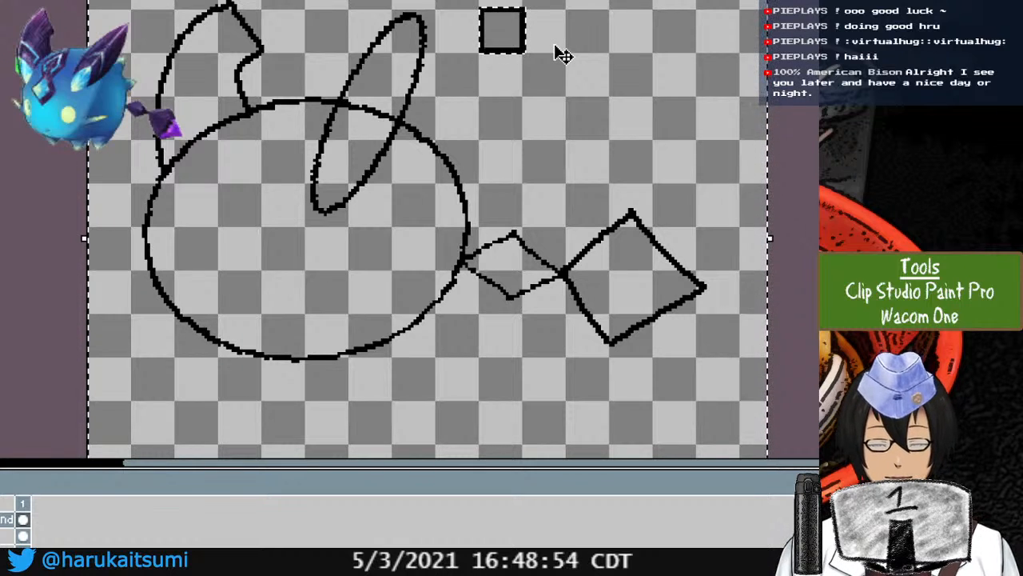
click(24, 0)
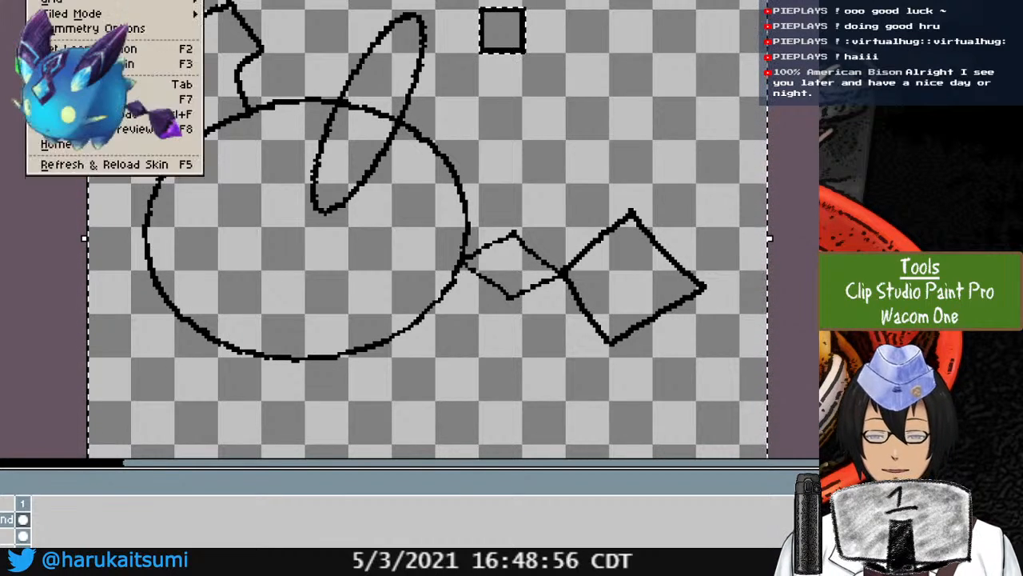
click(31, 0)
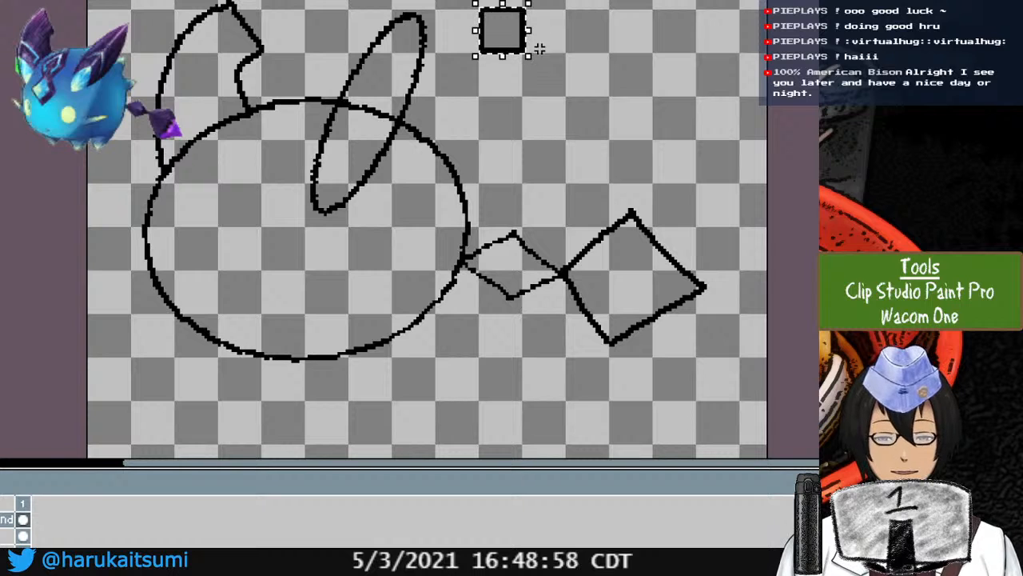
drag(514, 32, 262, 181)
mouse_move(280, 142)
mouse_down()
mouse_move(270, 152)
mouse_move(286, 122)
mouse_up()
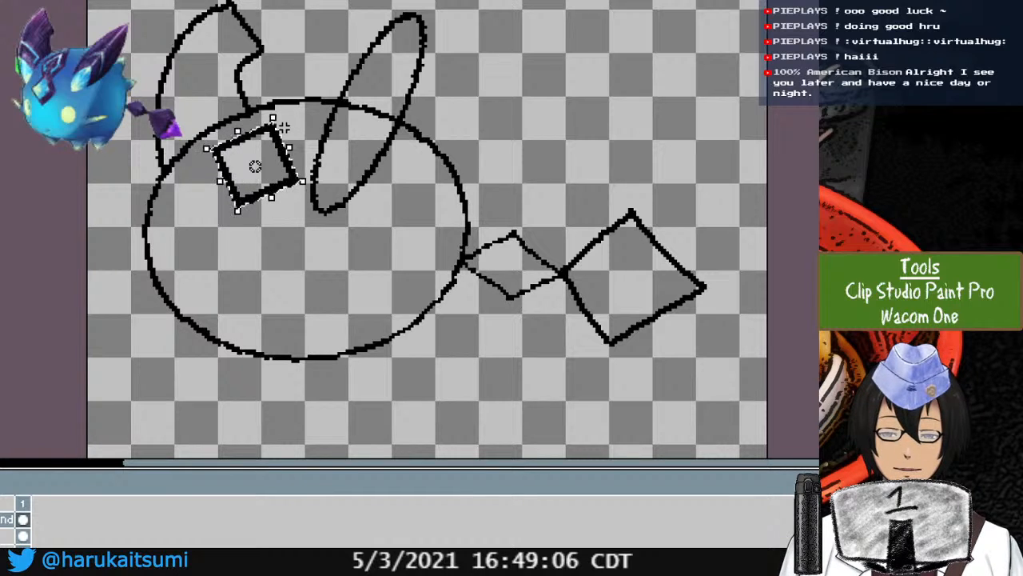
key(Escape)
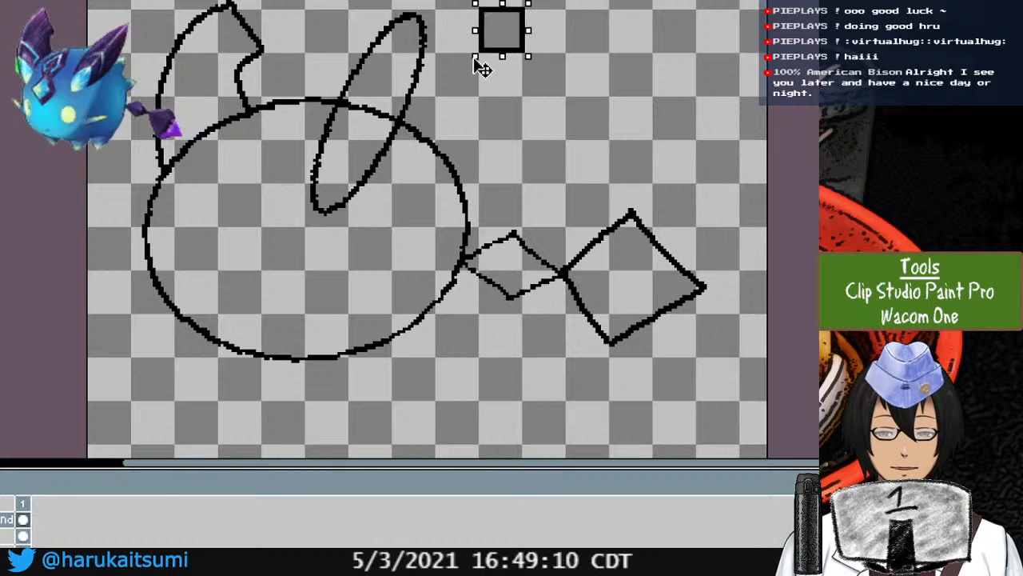
mouse_move(448, 94)
mouse_down()
mouse_move(421, 103)
mouse_move(447, 93)
mouse_up()
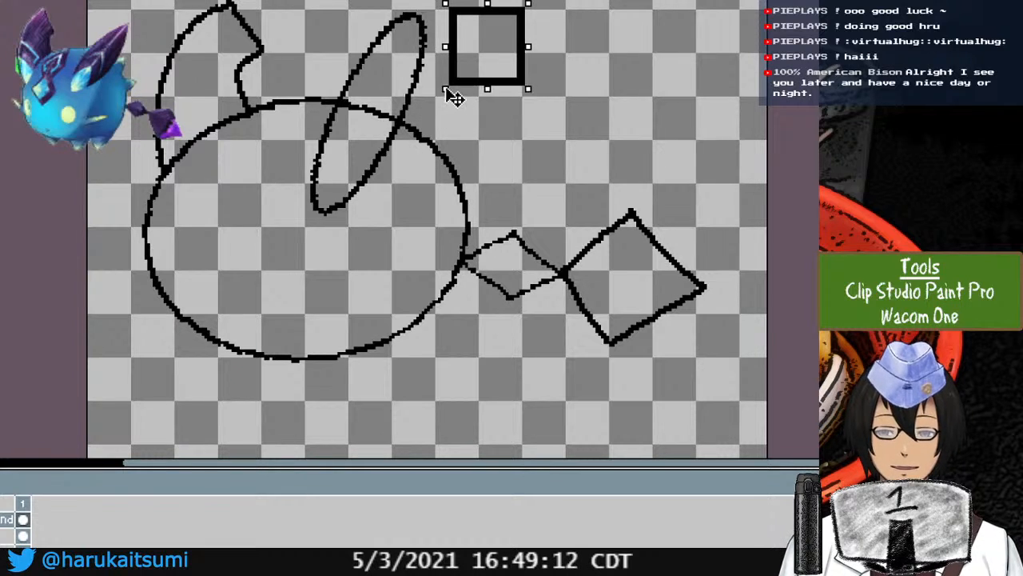
key(ctrl+z)
mouse_move(506, 53)
mouse_down()
mouse_move(506, 38)
mouse_move(504, 69)
mouse_up()
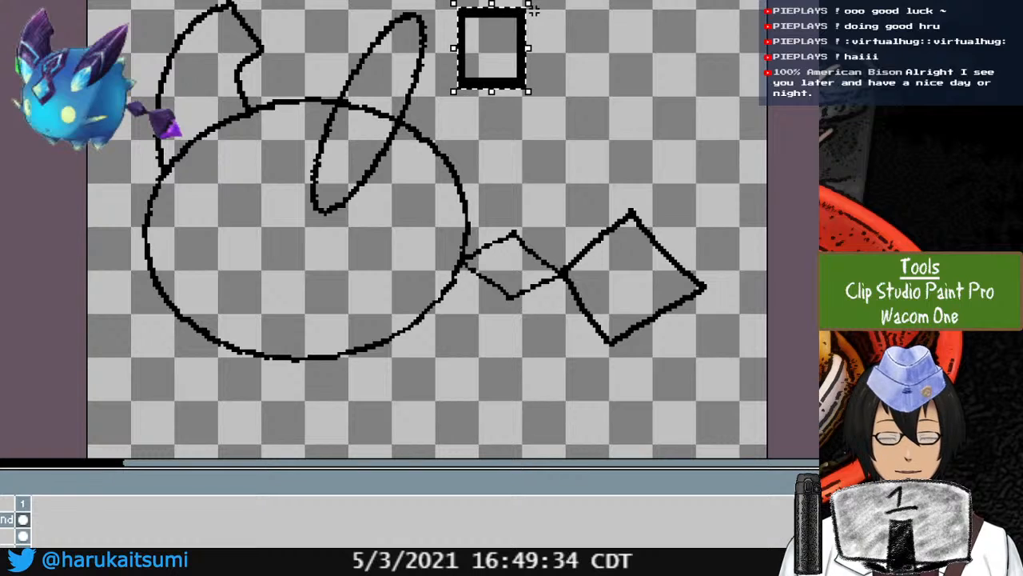
key(Delete)
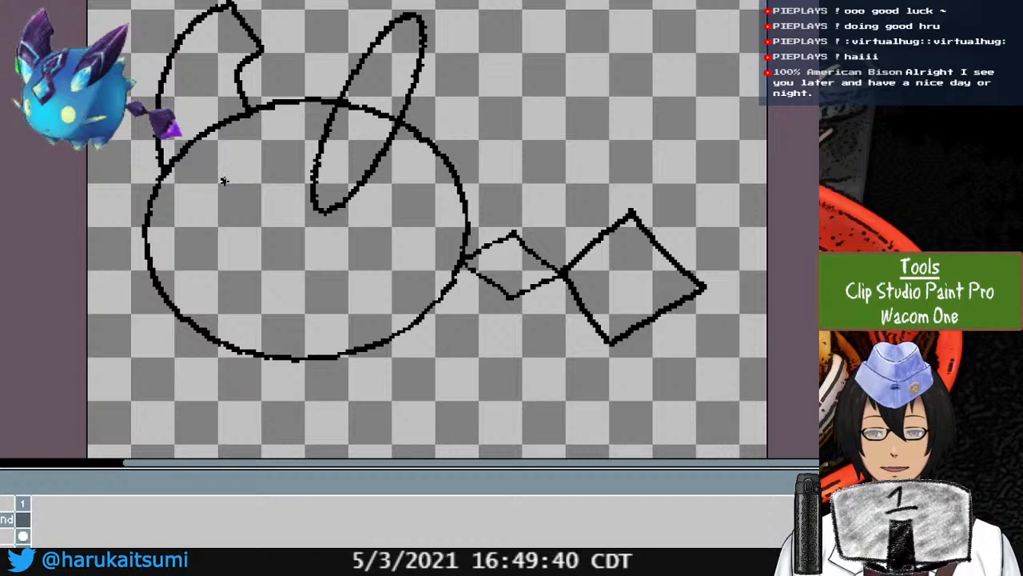
Draw the two upper edges of a diamond just inside the top of the round body, between the two ears
drag(218, 173, 278, 113)
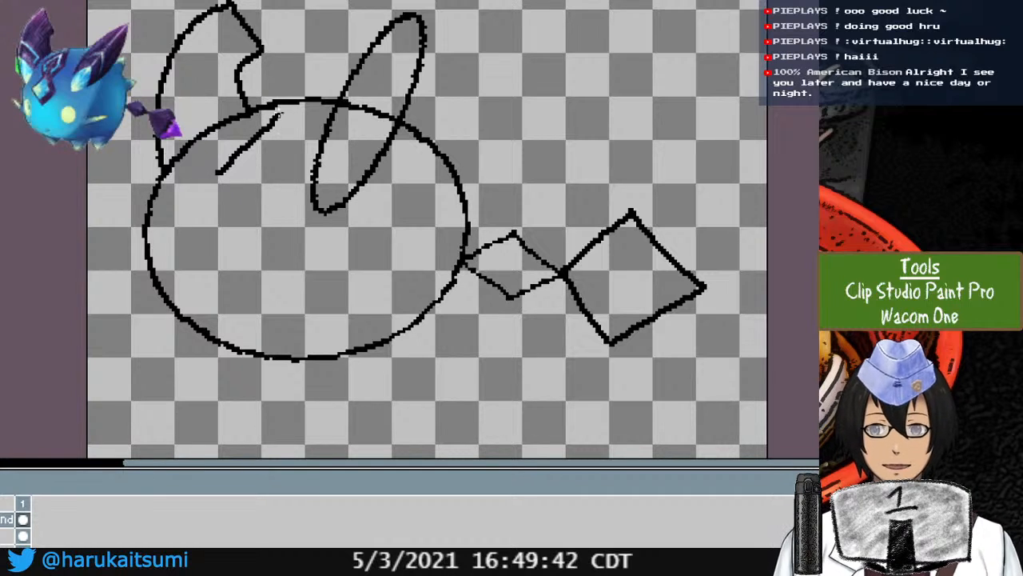
key(ctrl+z)
drag(211, 176, 292, 111)
key(ctrl+z)
mouse_move(213, 179)
mouse_down()
mouse_move(280, 112)
mouse_move(290, 216)
mouse_up()
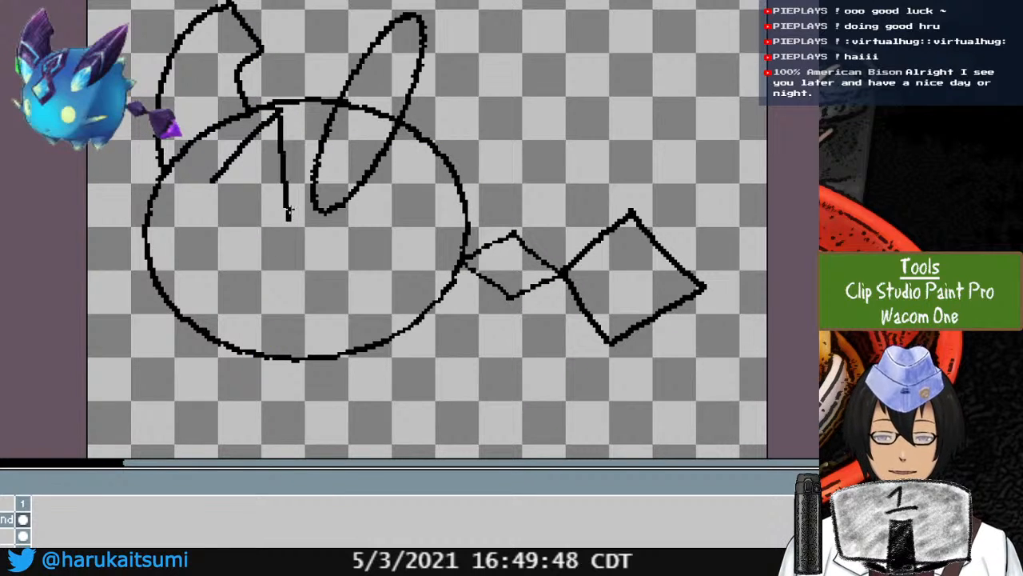
key(ctrl+z)
drag(280, 112, 294, 198)
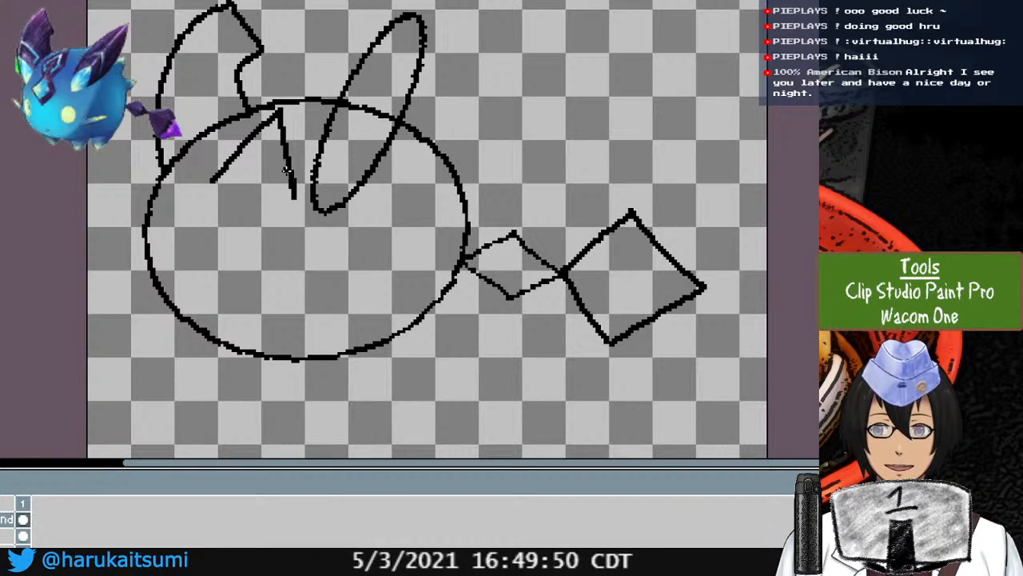
Add the diamond's two lower edges on the forehead, leaving a small gap at its bottom corner
mouse_move(211, 180)
mouse_down()
mouse_move(229, 229)
mouse_move(294, 200)
mouse_up()
key(ctrl+t)
key(ctrl+z)
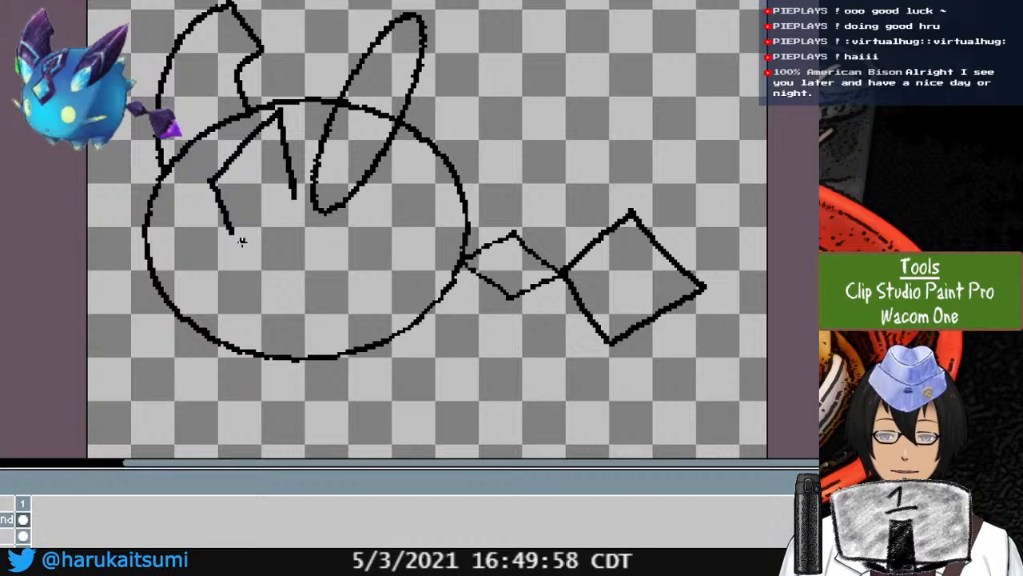
drag(253, 230, 294, 195)
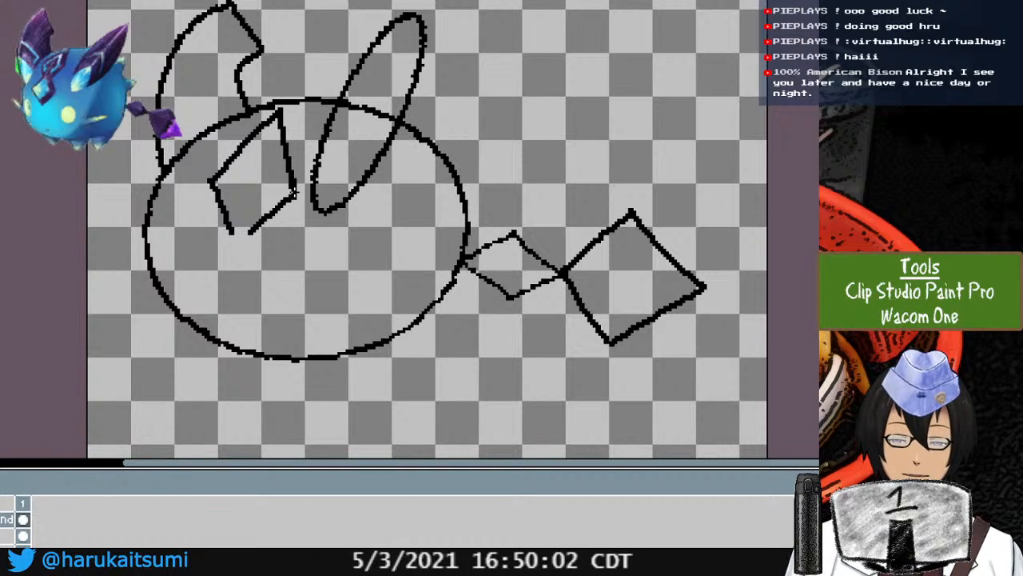
Scale the forehead diamond down and place it close under the top of the body outline, deselect it and save the file
drag(173, 81, 410, 330)
drag(411, 80, 370, 123)
drag(313, 162, 327, 128)
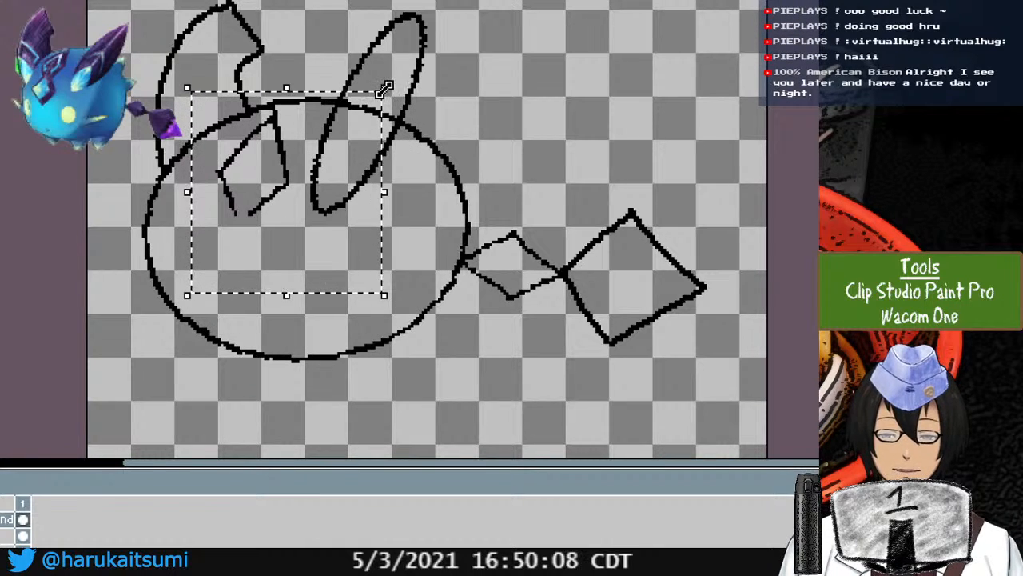
drag(387, 87, 379, 101)
drag(328, 142, 339, 126)
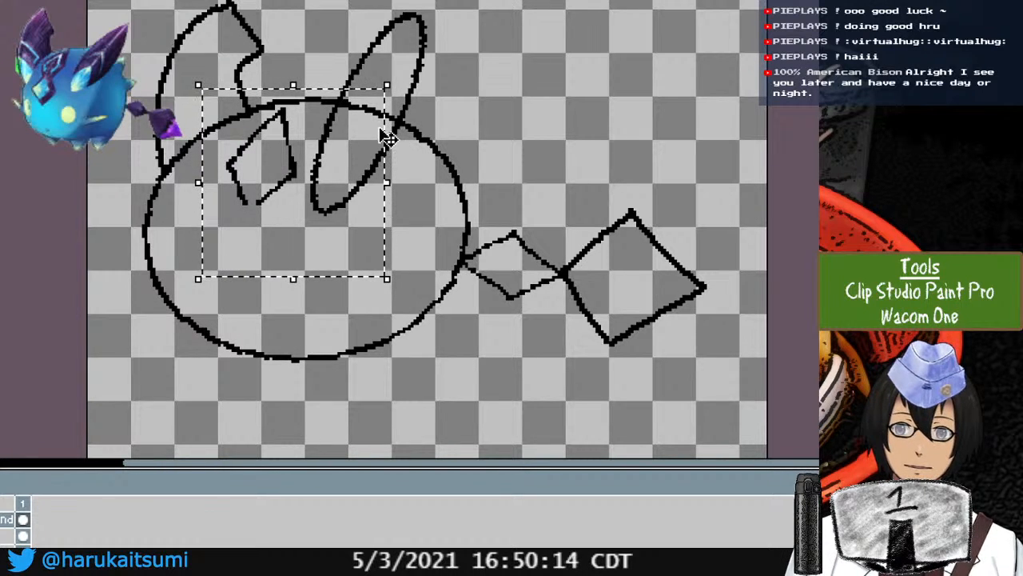
key(ctrl+z)
drag(379, 98, 338, 136)
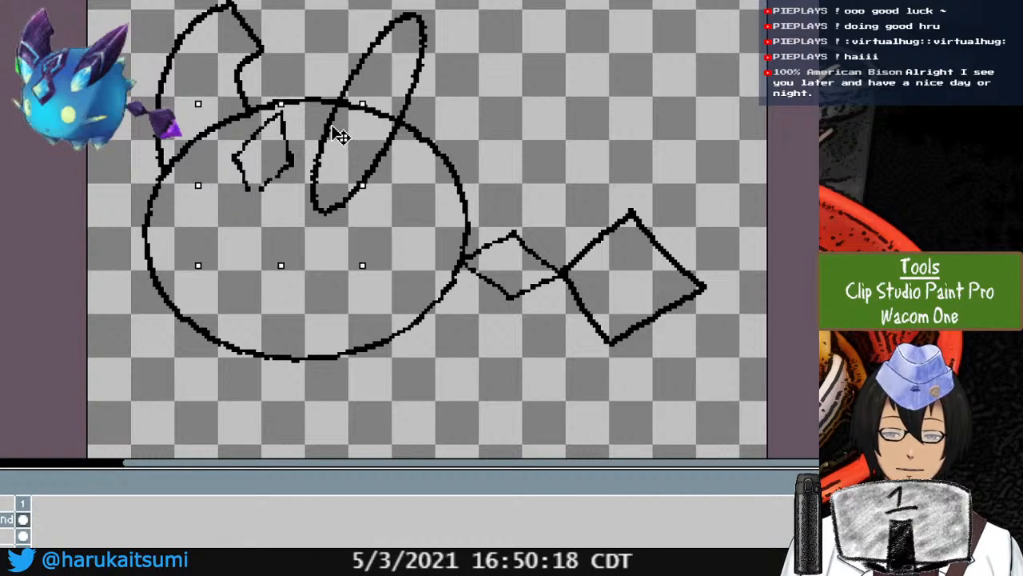
key(ctrl+d)
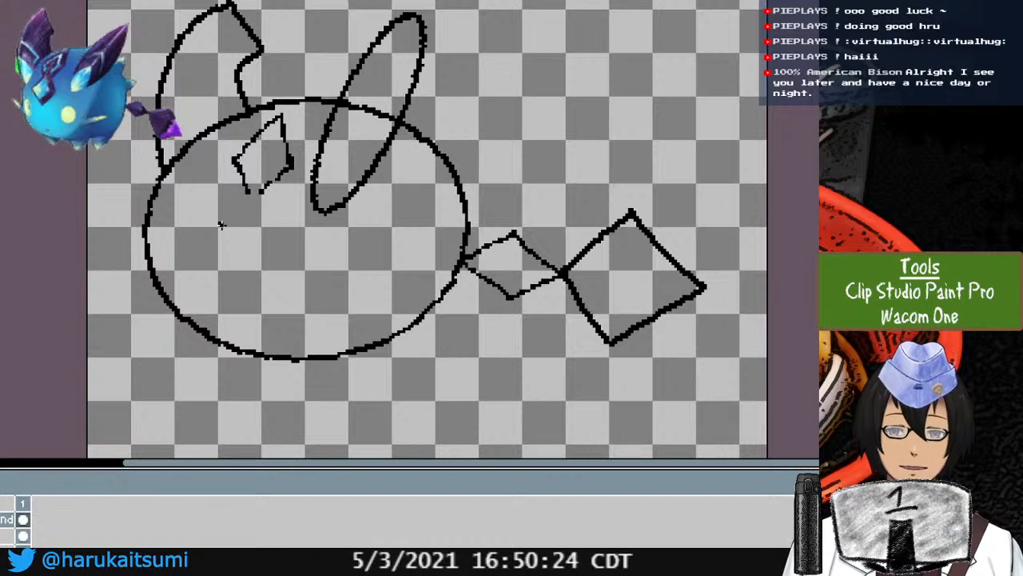
key(ctrl+s)
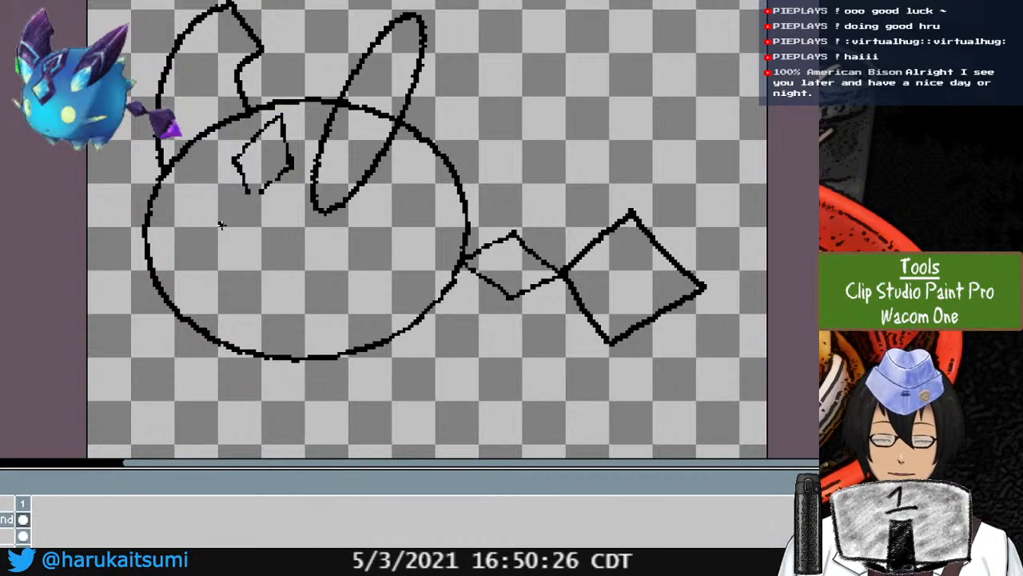
drag(222, 225, 294, 193)
key(ctrl+z)
key(ctrl+y)
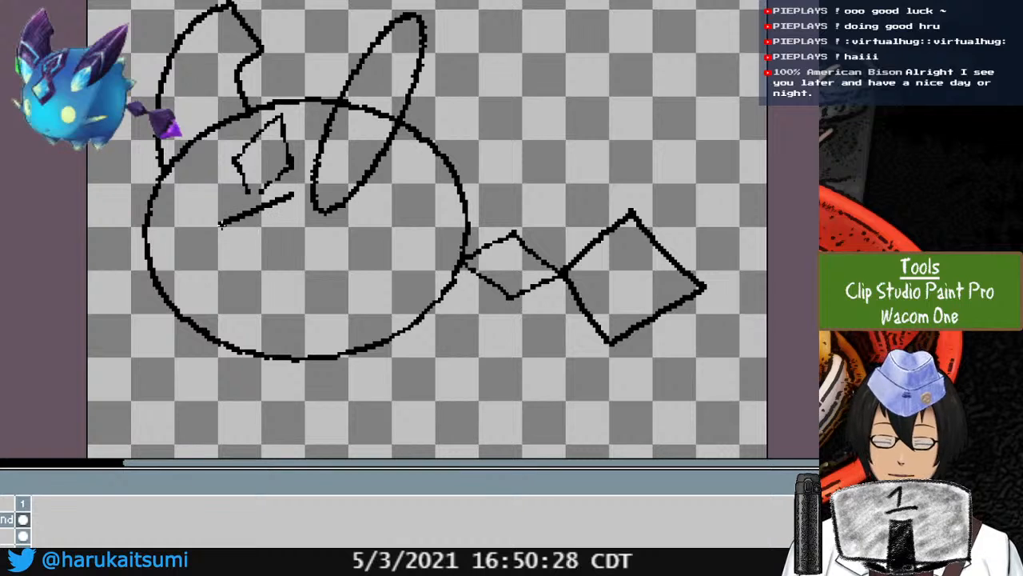
key(ctrl+z)
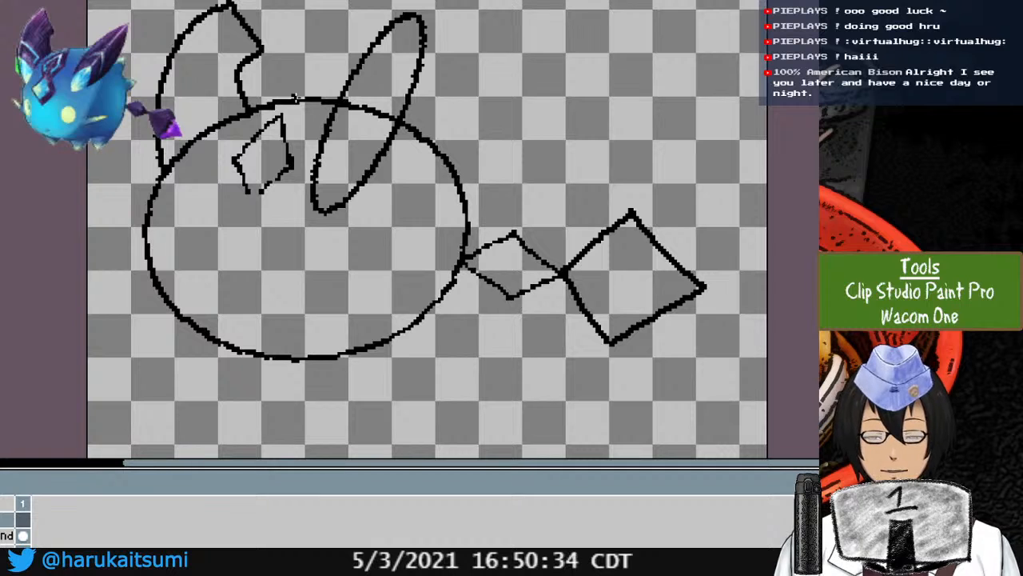
Try to draw a second diamond directly below the small forehead diamond, overlapping its open lower corner
drag(217, 209, 264, 177)
key(o)
key(Delete)
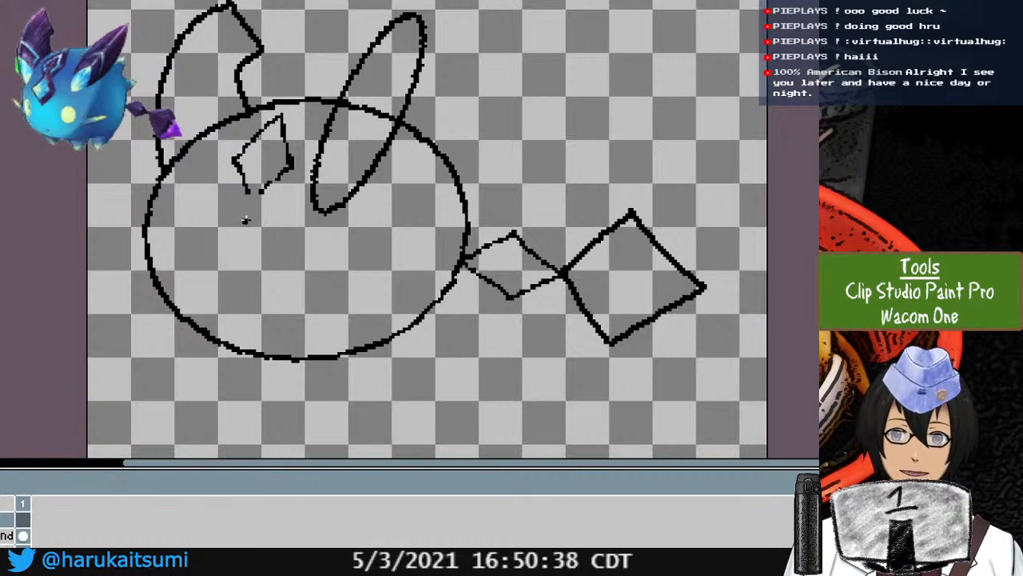
drag(220, 214, 258, 191)
drag(215, 219, 261, 179)
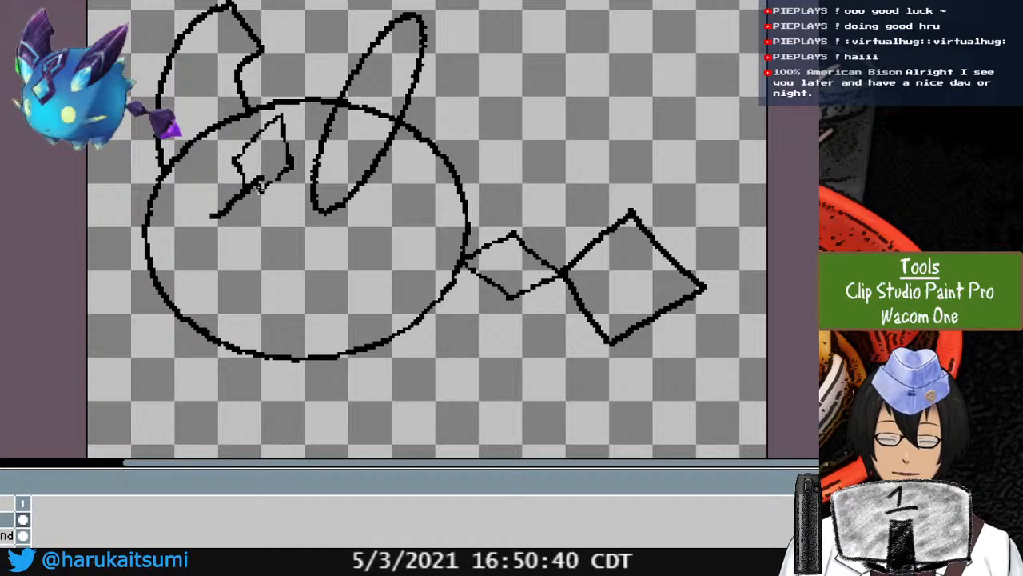
key(ctrl+z)
mouse_move(215, 222)
mouse_down()
mouse_move(260, 184)
mouse_move(282, 227)
mouse_up()
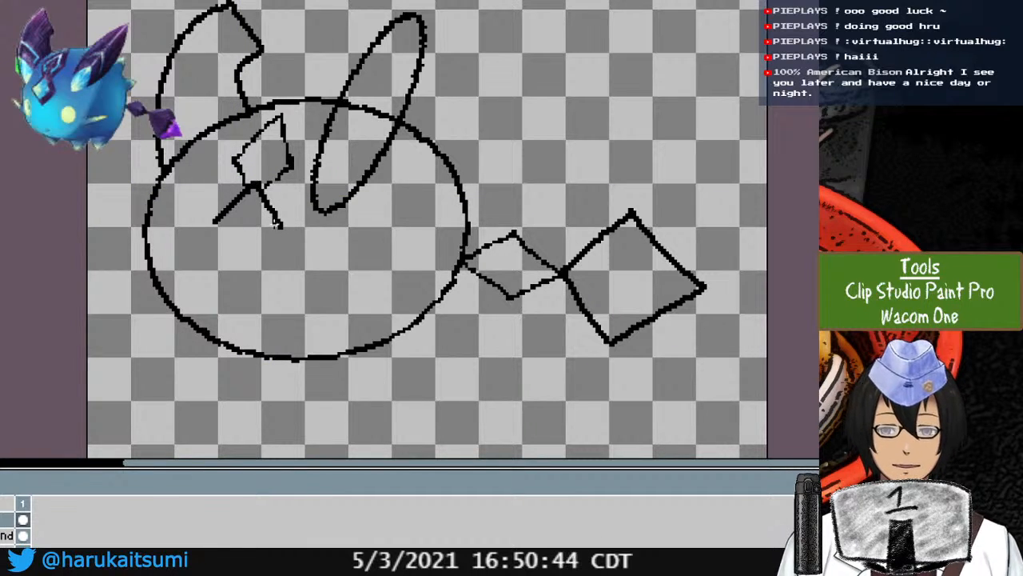
key(ctrl+z)
drag(256, 184, 270, 217)
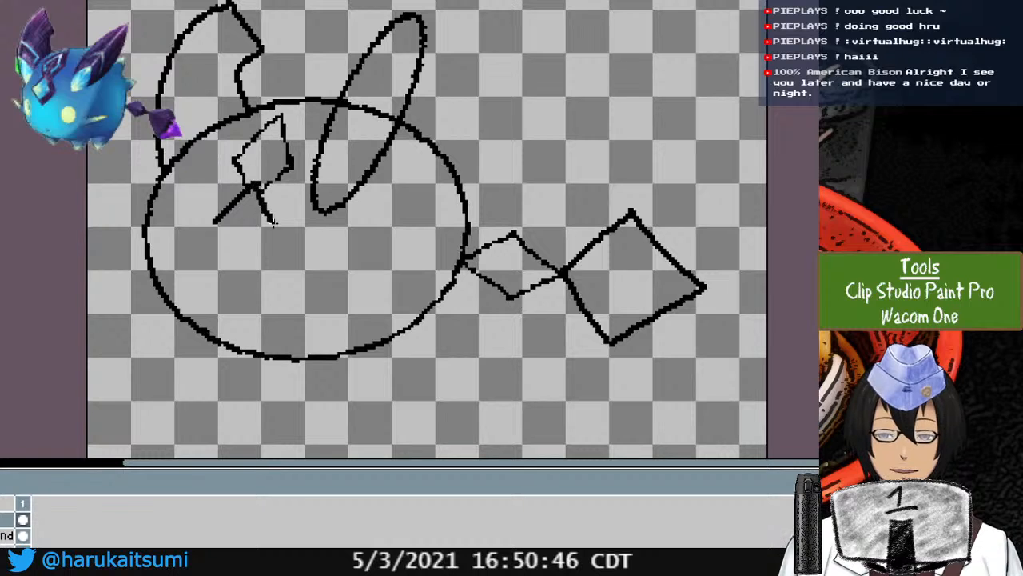
key(ctrl+z)
mouse_move(255, 181)
mouse_down()
mouse_move(278, 226)
mouse_move(253, 257)
mouse_up()
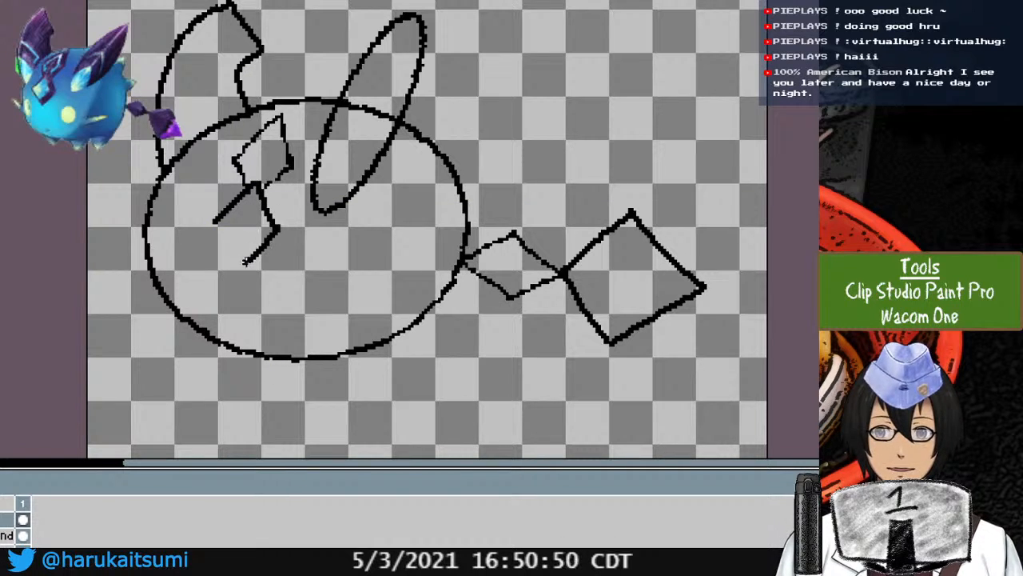
drag(209, 224, 250, 261)
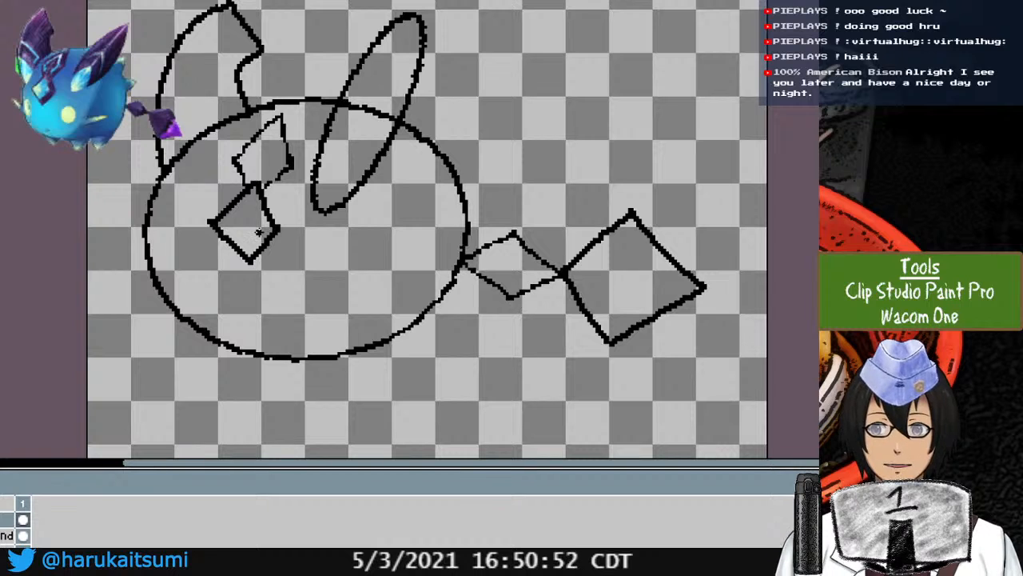
key(ctrl+z)
key(ctrl+z)
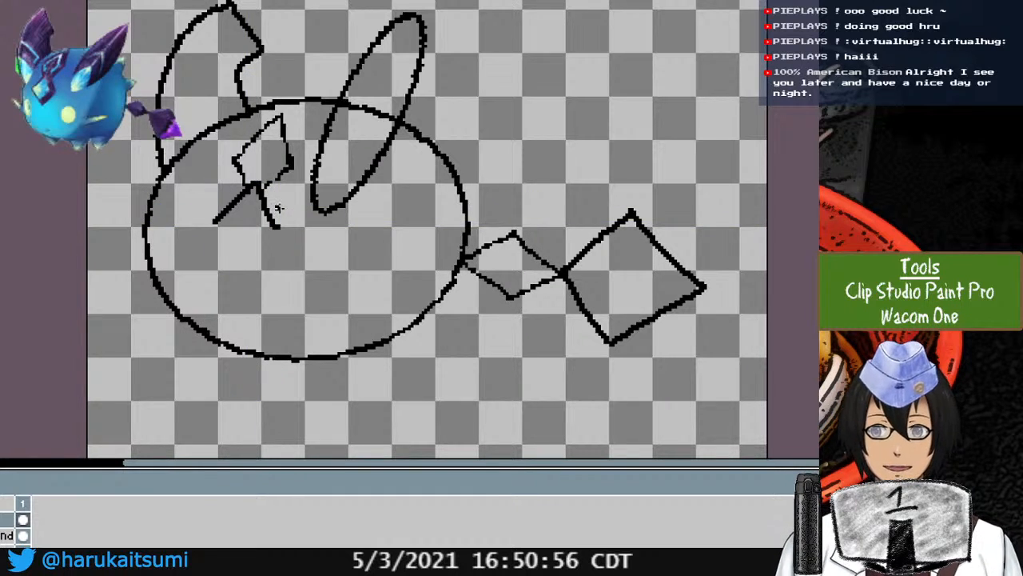
key(ctrl+z)
key(ctrl+z)
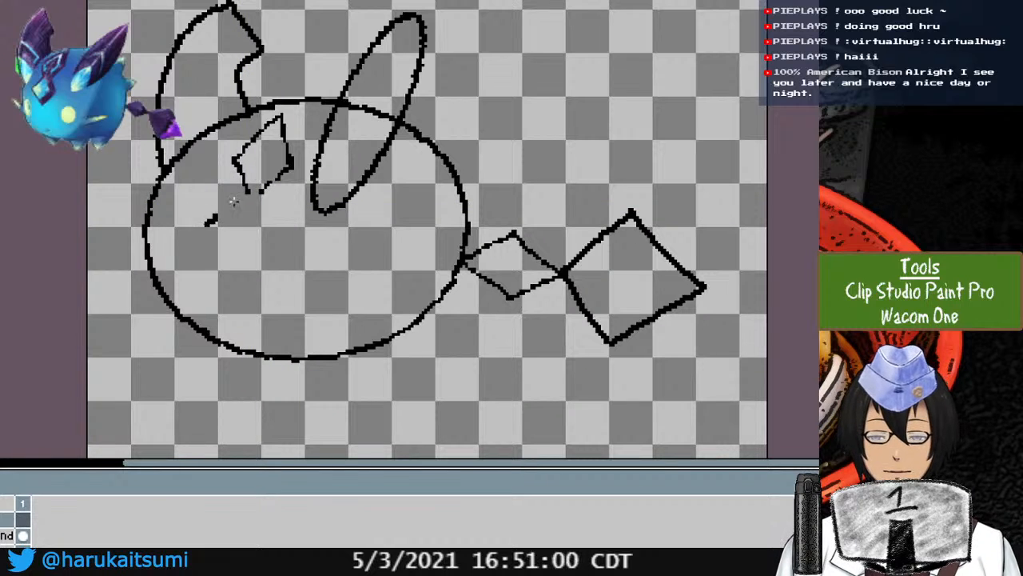
Draw a closed, slightly larger diamond on the separate layer, with its top corner touching the forehead diamond's open bottom
drag(206, 226, 268, 179)
mouse_move(210, 226)
mouse_down()
mouse_move(240, 264)
mouse_move(273, 242)
mouse_move(249, 250)
mouse_move(252, 263)
mouse_move(288, 229)
mouse_up()
drag(261, 186, 286, 229)
key(ctrl+z)
drag(260, 183, 284, 228)
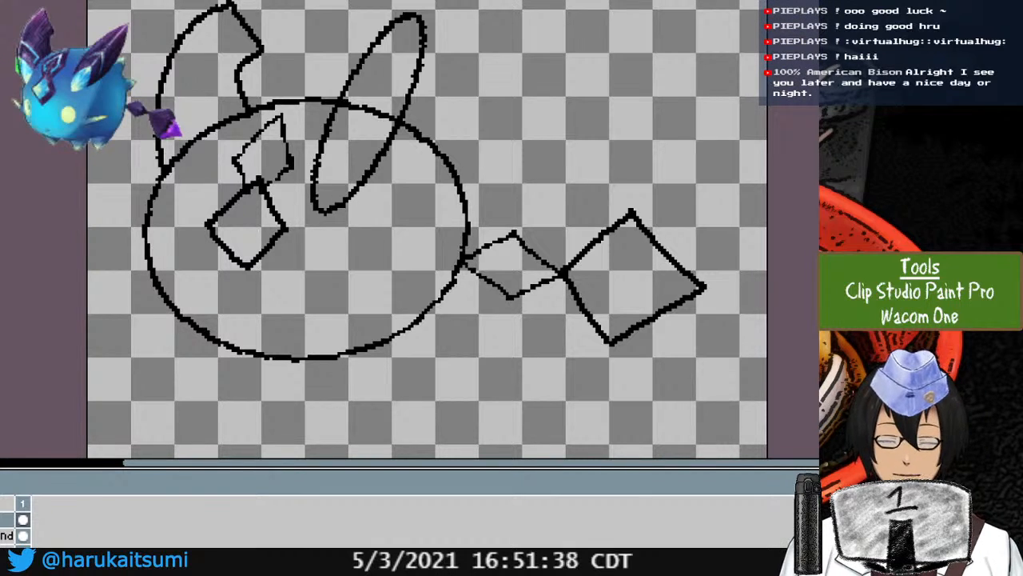
Merge the lower diamond's layer down into the layer beneath it and save the file
click(2, 1)
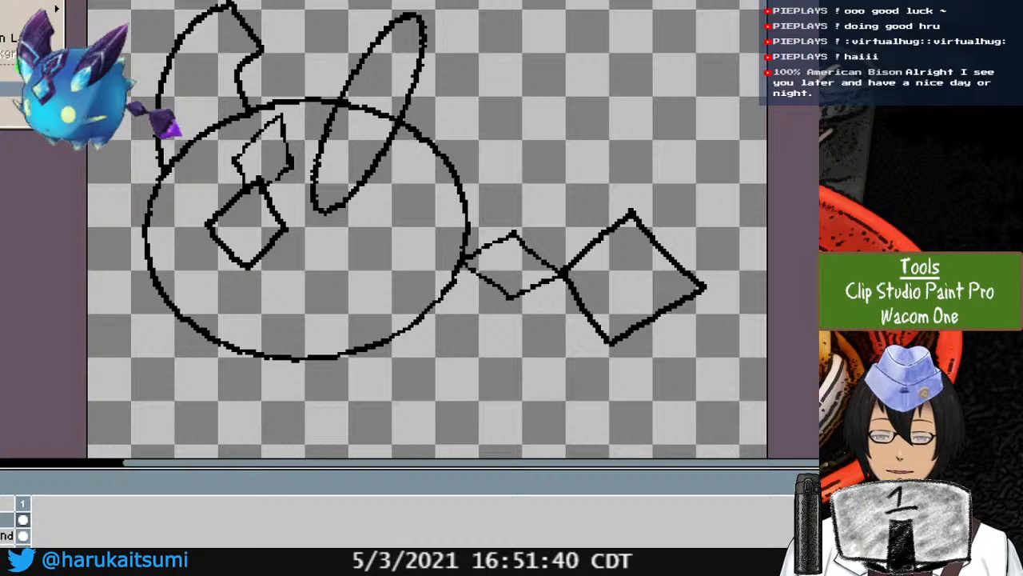
click(5, 90)
key(ctrl+s)
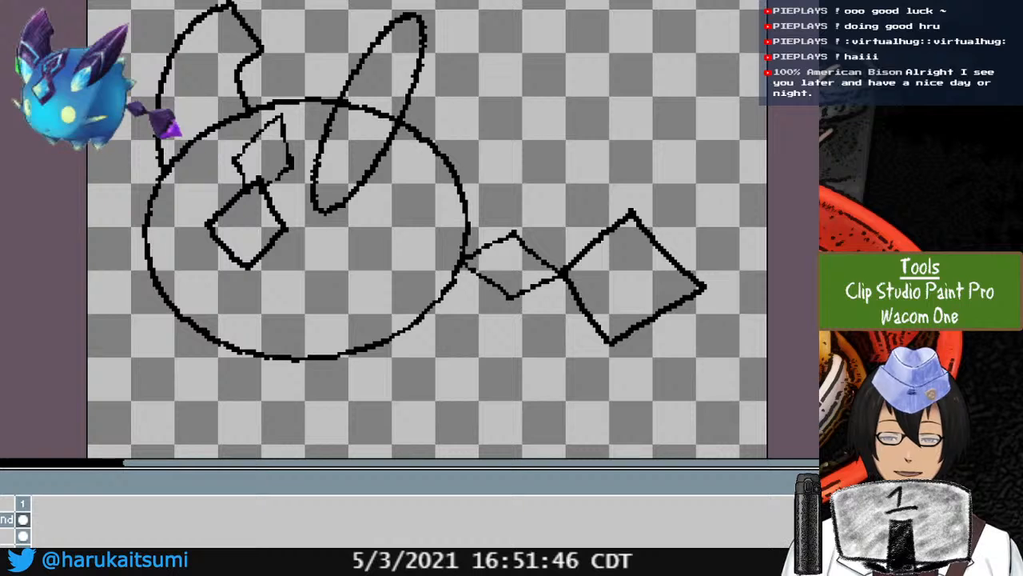
Select both forehead diamonds, scale them down slightly, position them just under the top of the body outline, deselect and save the file
drag(148, 88, 370, 354)
drag(373, 82, 362, 96)
drag(287, 166, 289, 147)
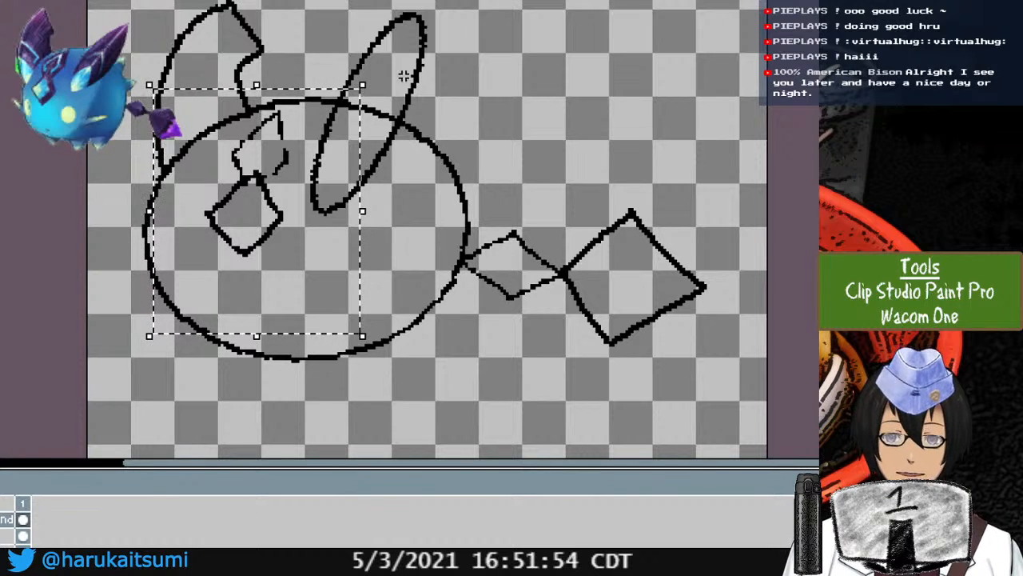
drag(303, 144, 309, 142)
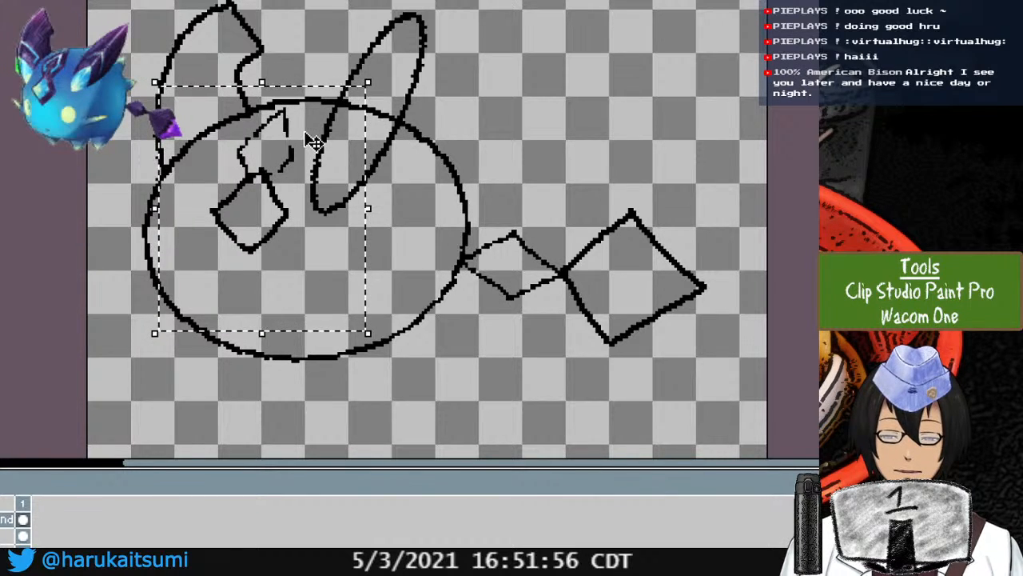
drag(298, 205, 293, 210)
key(ctrl+d)
key(ctrl+s)
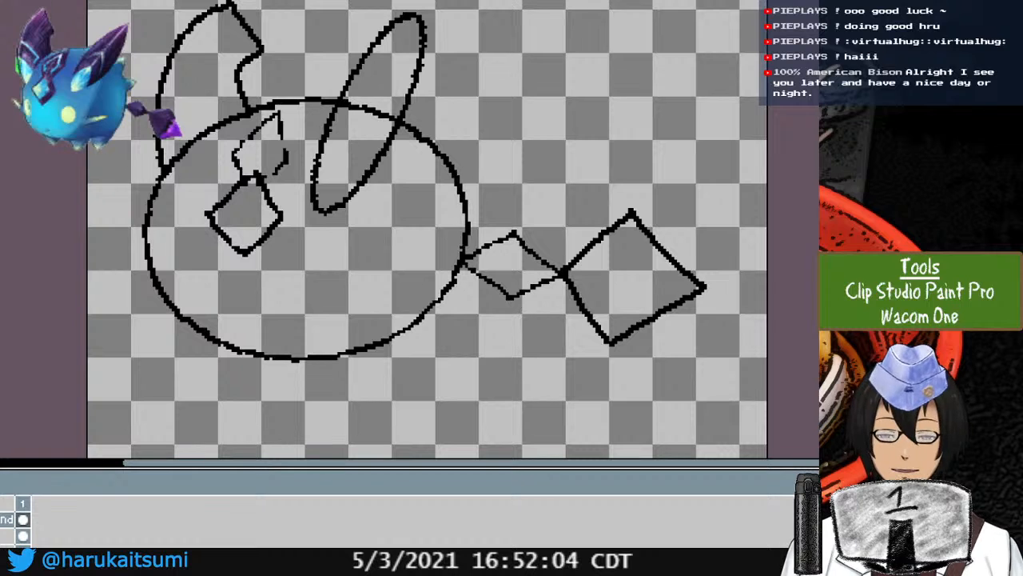
Try to draw a small oval eye inside the body's left edge on the diamond layer
mouse_move(32, 8)
click(149, 9)
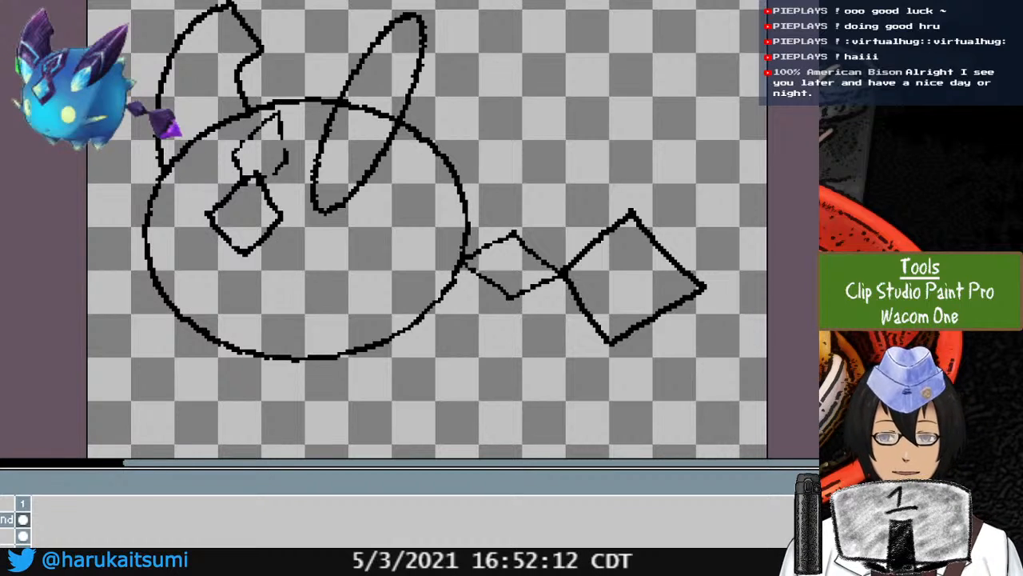
drag(163, 233, 201, 294)
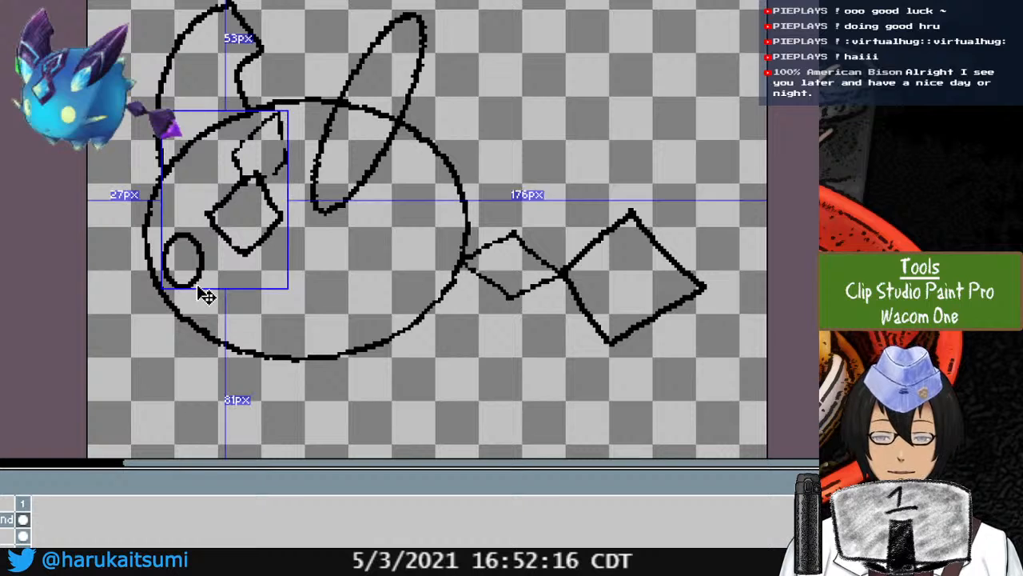
key(ctrl+z)
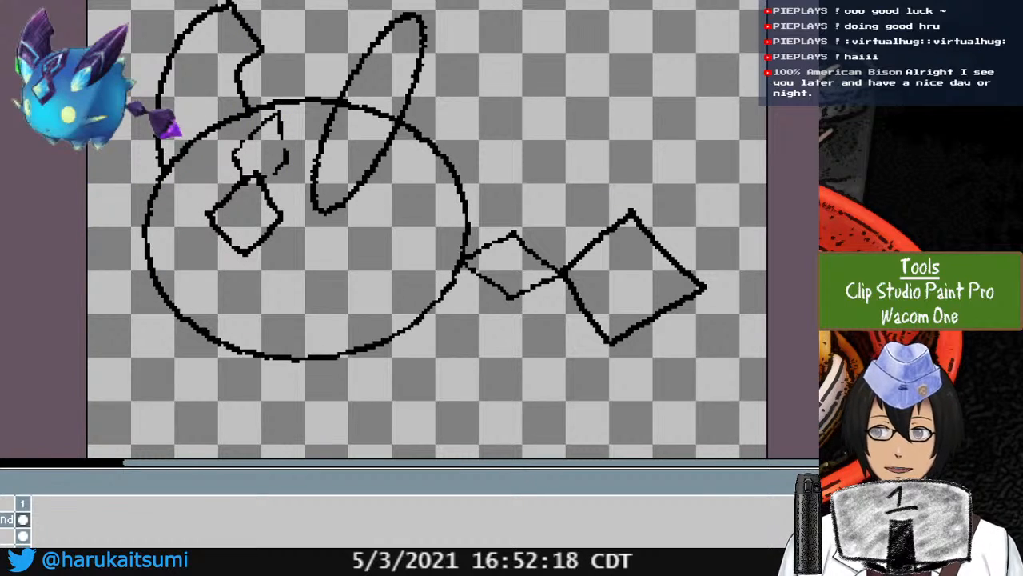
mouse_move(160, 240)
mouse_down()
mouse_move(177, 293)
mouse_move(190, 291)
mouse_up()
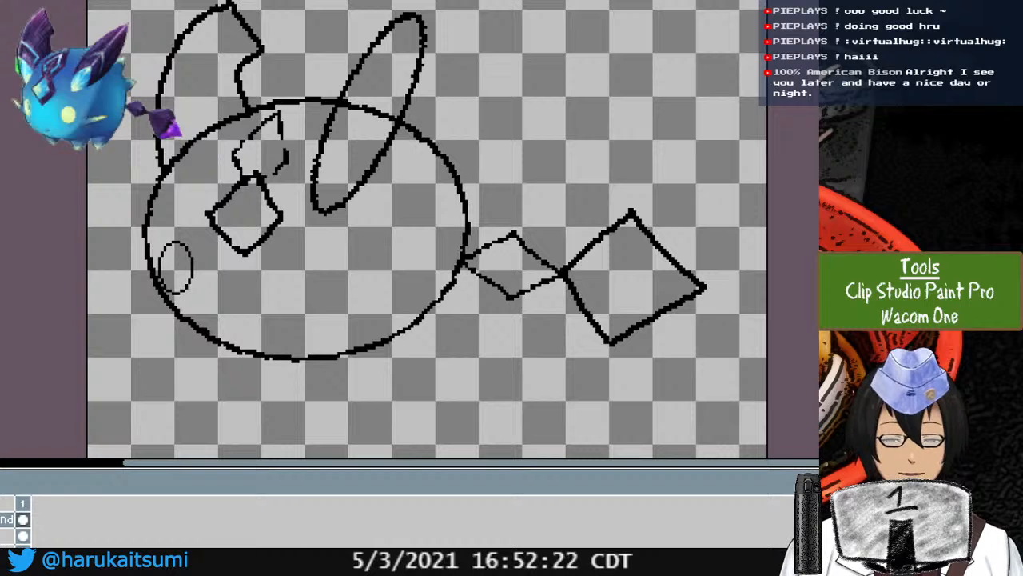
click(223, 274)
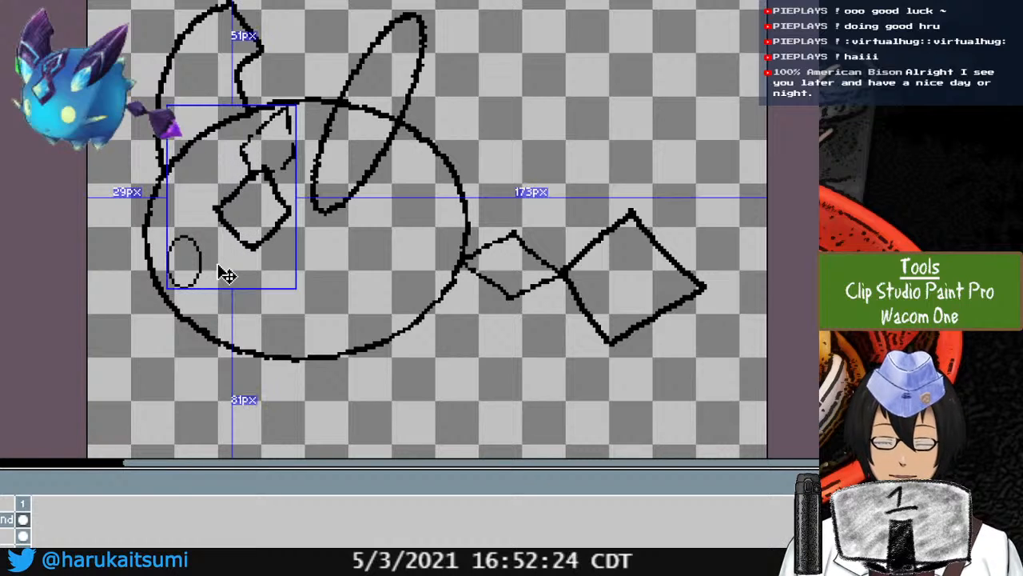
key(Delete)
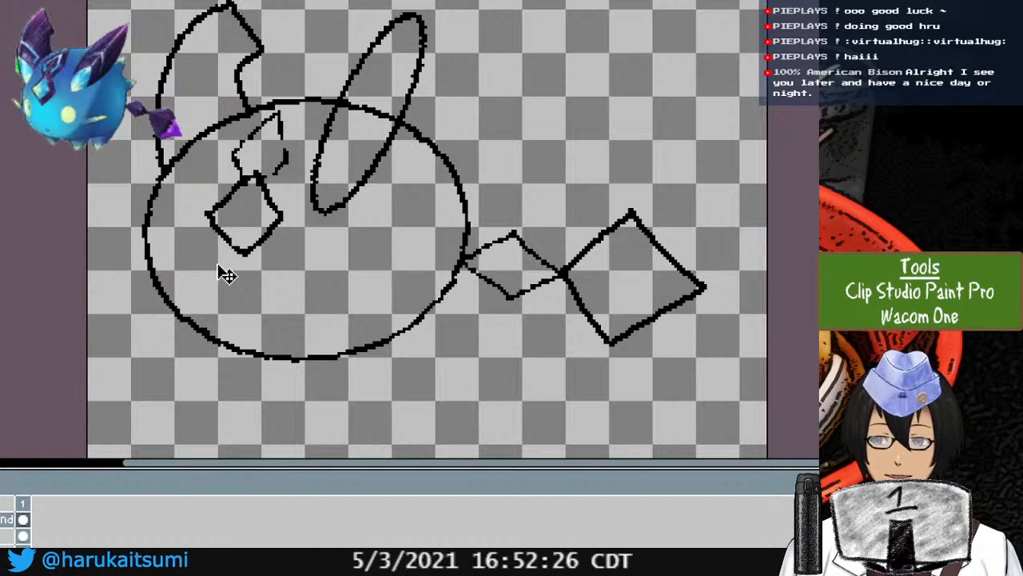
Add a new layer above the diamond layer and name it "eyes"
key(shift+n)
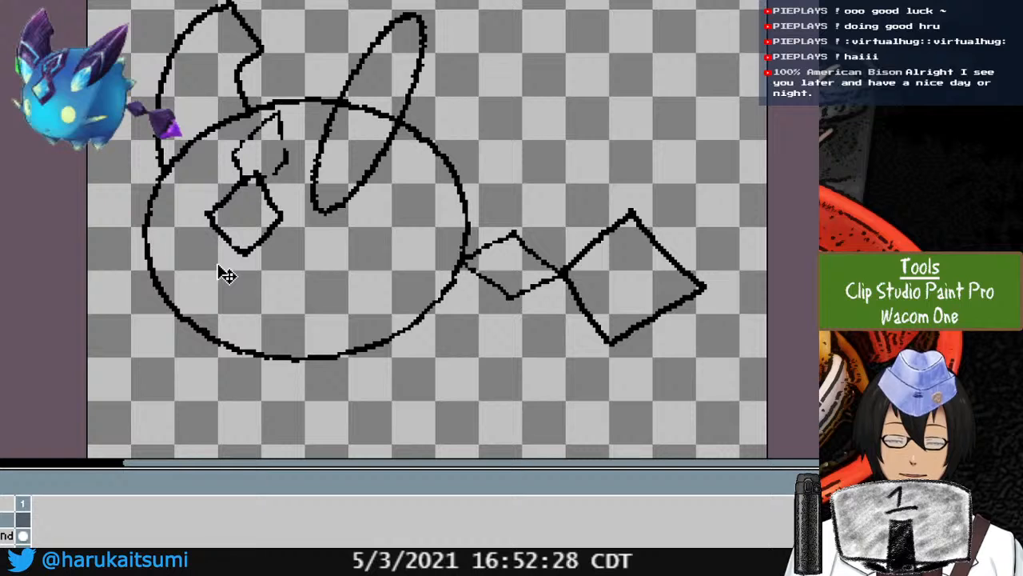
click(6, 520)
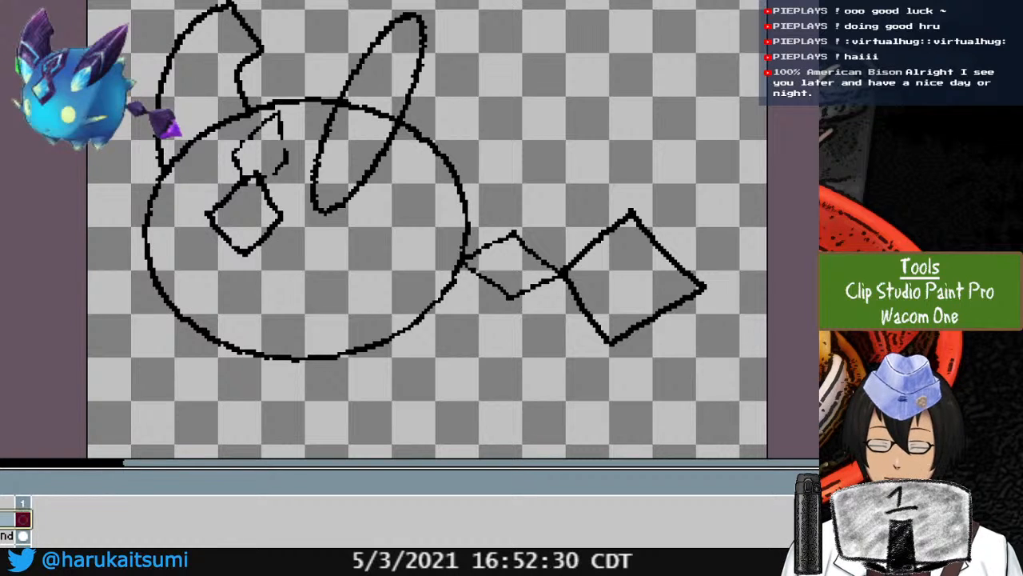
key(shift+p)
double_click(432, 240)
text(eyes)
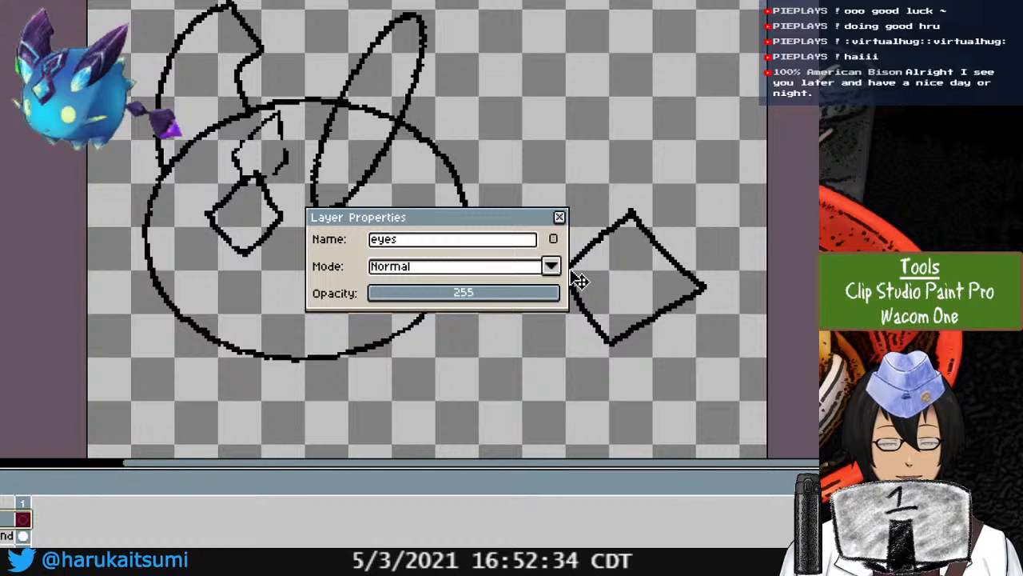
click(560, 211)
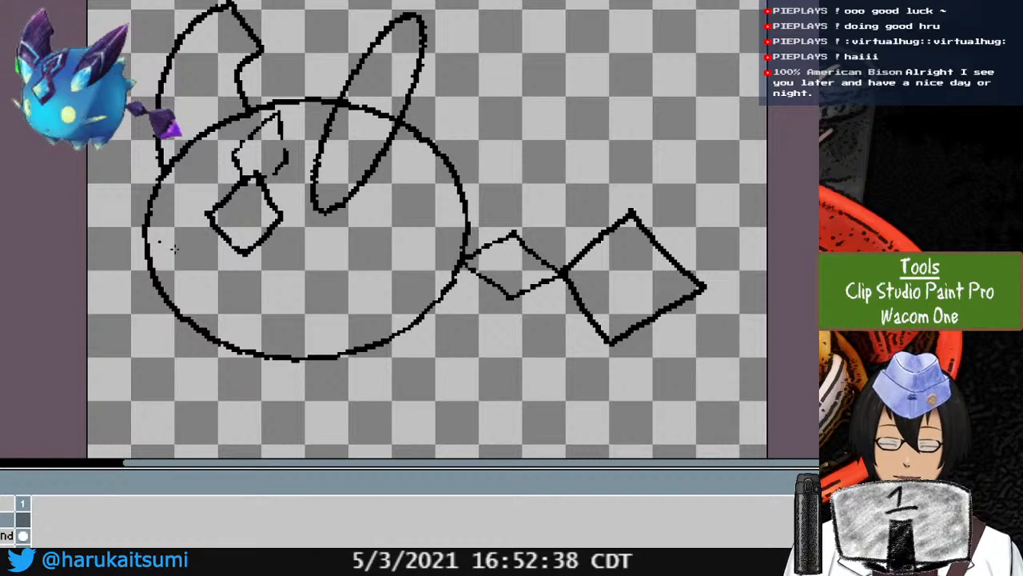
Draw a small, narrow upright oval eye with a thin outline against the inside of the body's left edge
mouse_move(170, 227)
mouse_down()
mouse_move(162, 264)
mouse_move(190, 240)
mouse_move(191, 284)
mouse_up()
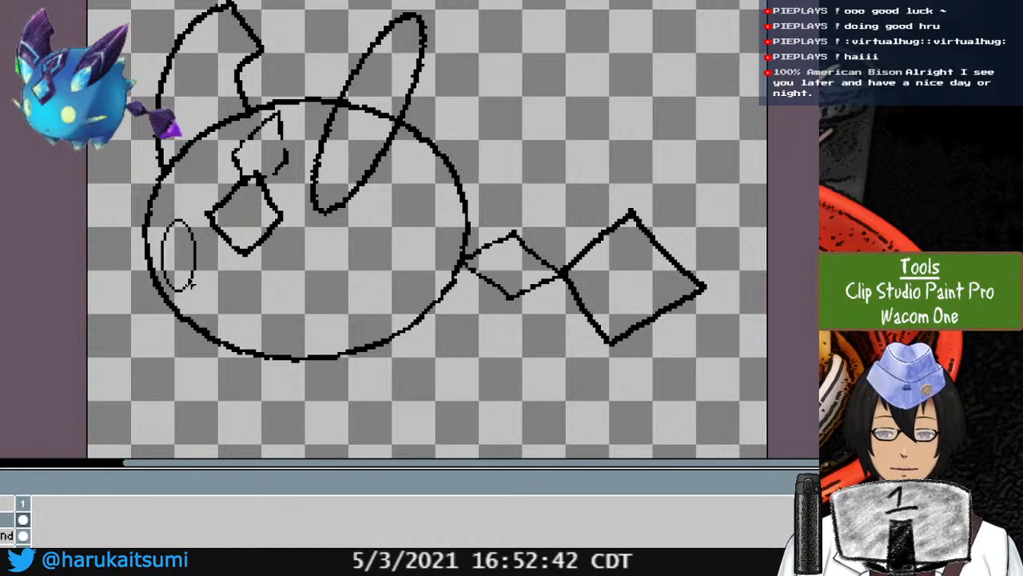
key(ctrl+z)
mouse_move(170, 238)
mouse_down()
mouse_move(188, 244)
mouse_move(185, 293)
mouse_move(183, 251)
mouse_move(176, 269)
mouse_up()
key(v)
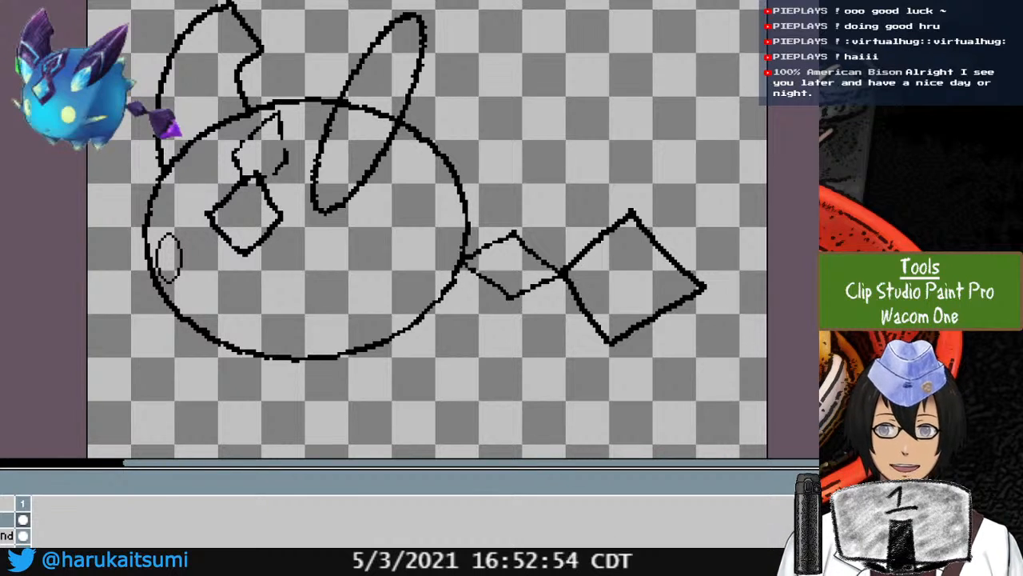
Draw a larger round eye below and right of the forehead diamonds, shift it slightly up and left, and deselect it
drag(278, 267, 332, 321)
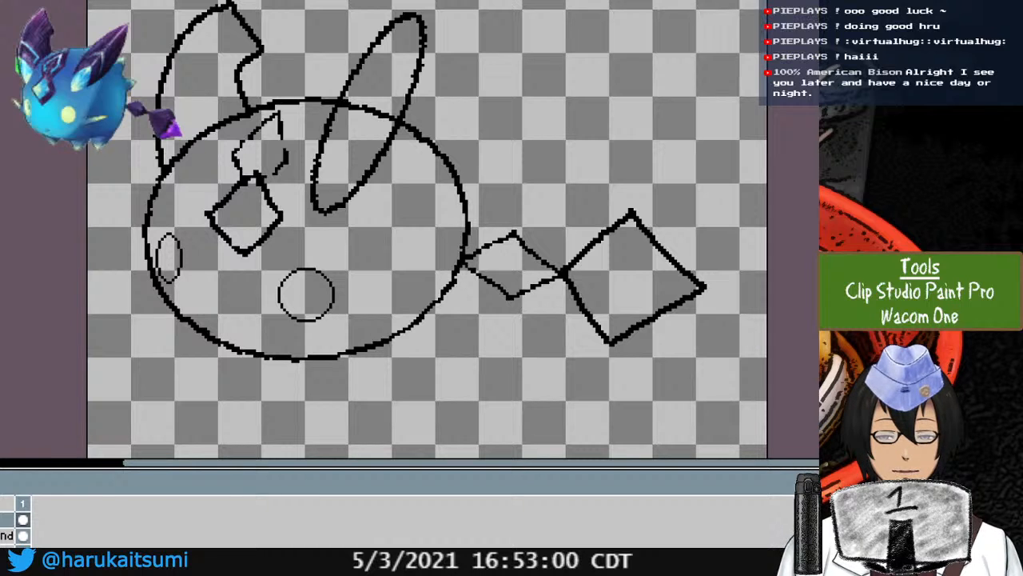
drag(253, 255, 370, 354)
key(ctrl+t)
mouse_move(331, 306)
mouse_down()
mouse_move(320, 296)
mouse_move(334, 288)
mouse_up()
key(ctrl+d)
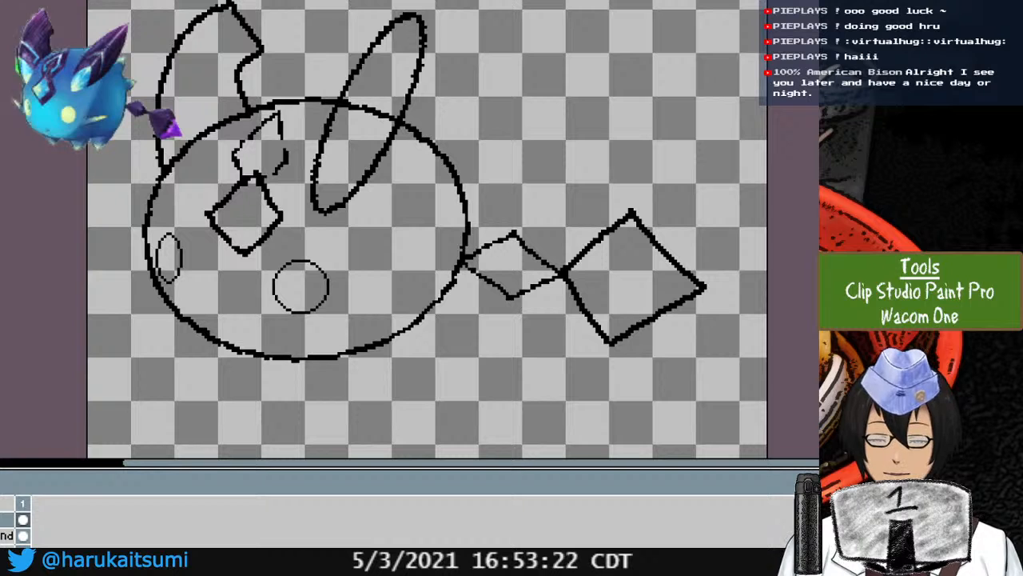
Add another new layer above the eyes and name it "whiskers sketch"
mouse_move(40, 9)
click(109, 8)
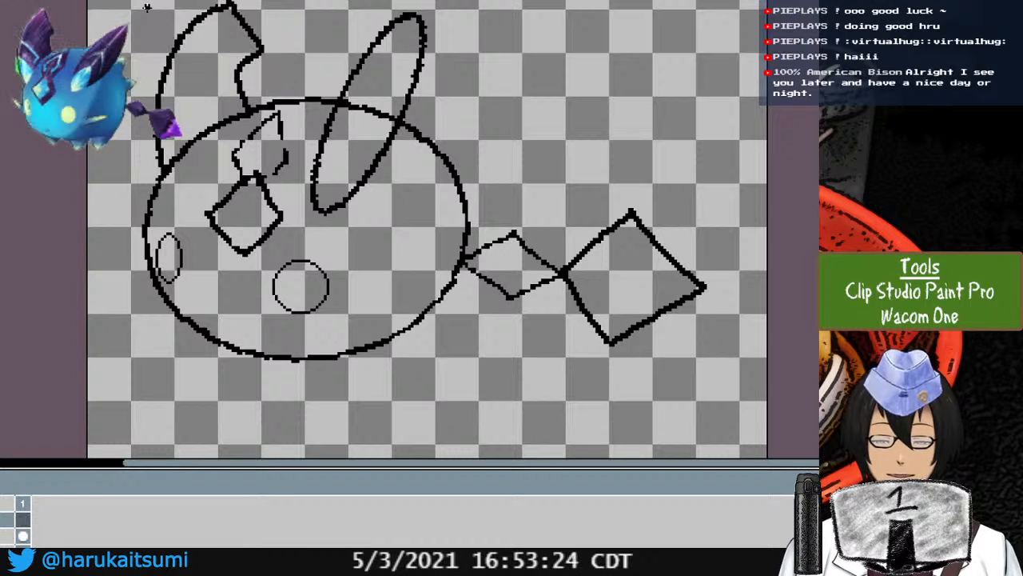
double_click(7, 519)
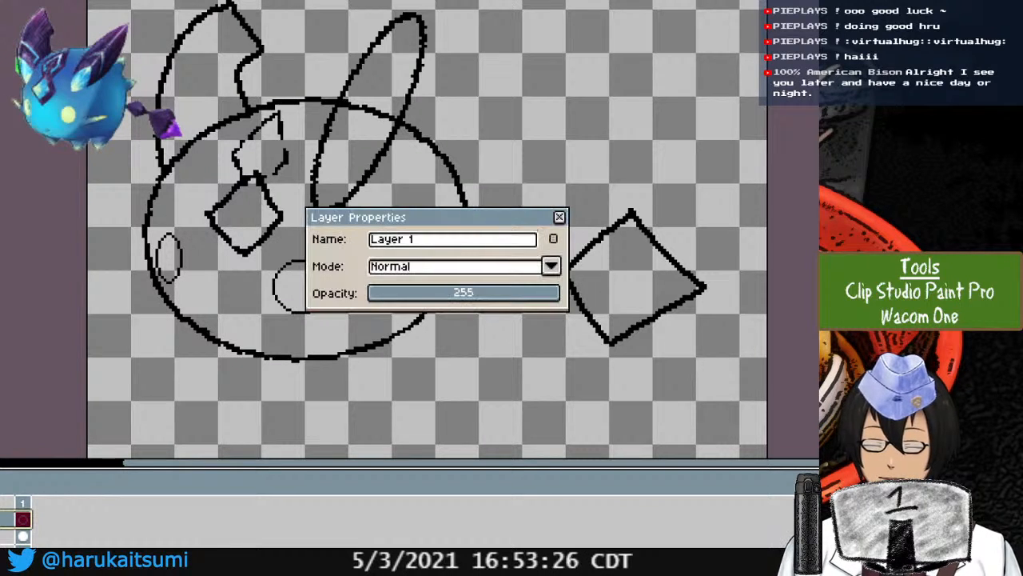
text(whiskers)
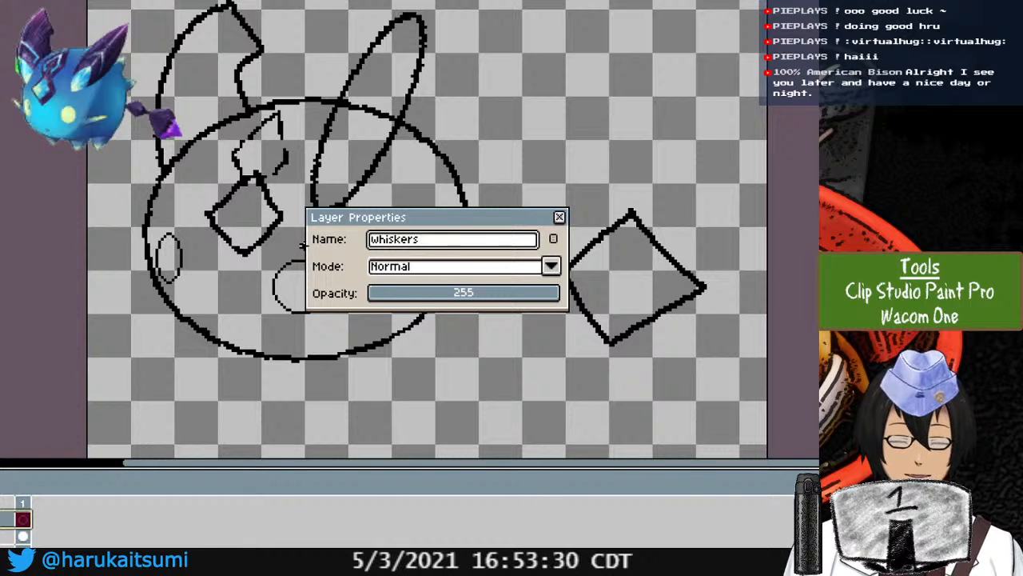
text( sketch)
key(Return)
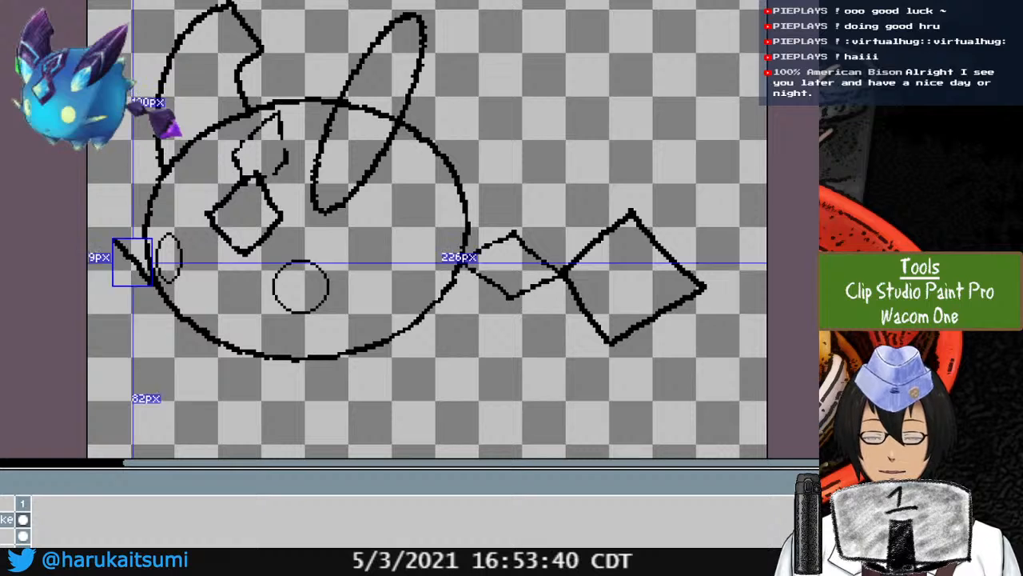
Draw a thin, narrow whisker slanting up and outward from the body's left edge beside the oval eye
key(Escape)
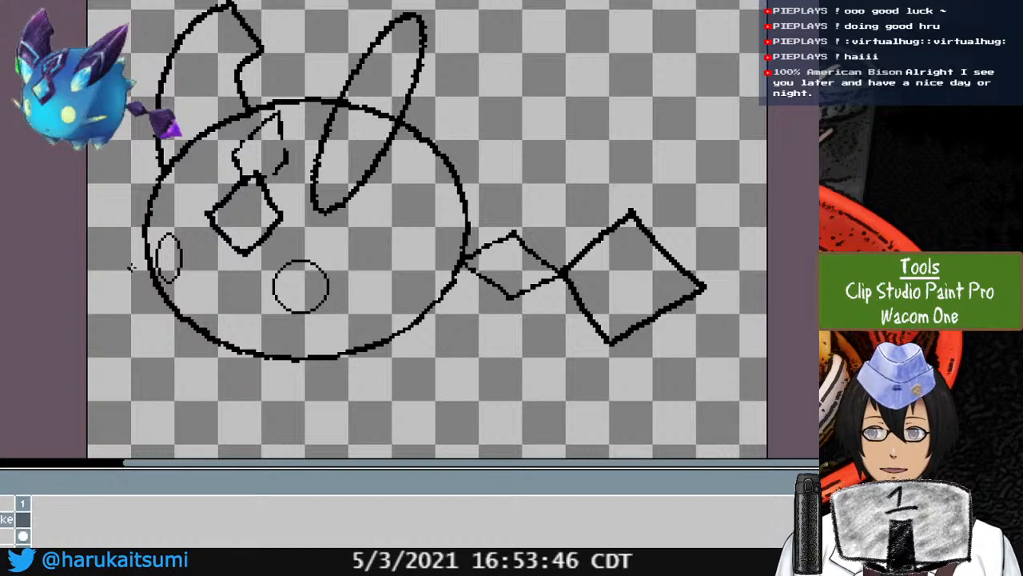
drag(116, 250, 157, 287)
drag(111, 238, 154, 274)
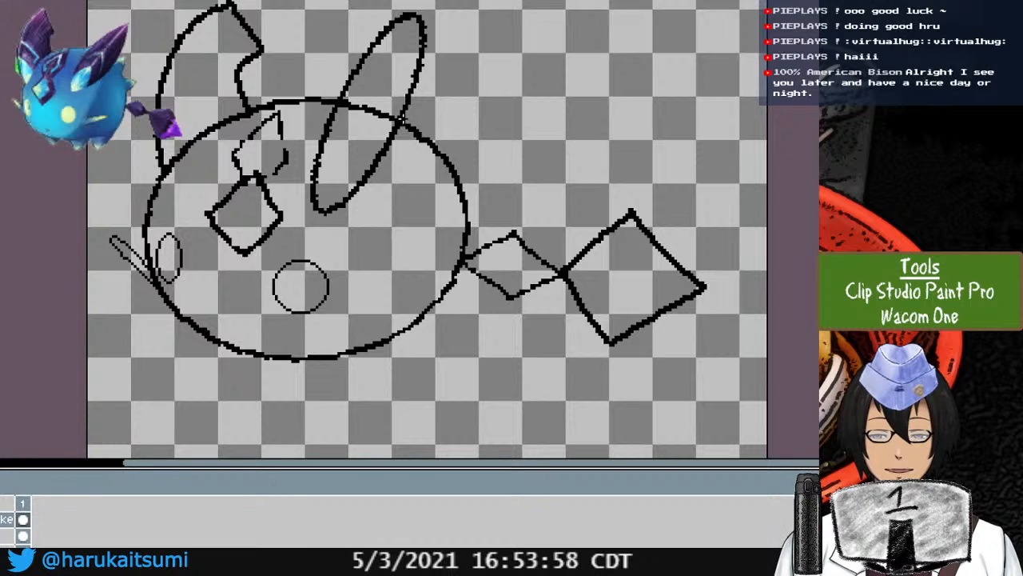
Draw a small pointed triangular spike on the body's upper right outline, just beside the right ear, redrawing it until the shape fits
mouse_move(406, 121)
mouse_down()
mouse_move(436, 104)
mouse_move(435, 143)
mouse_up()
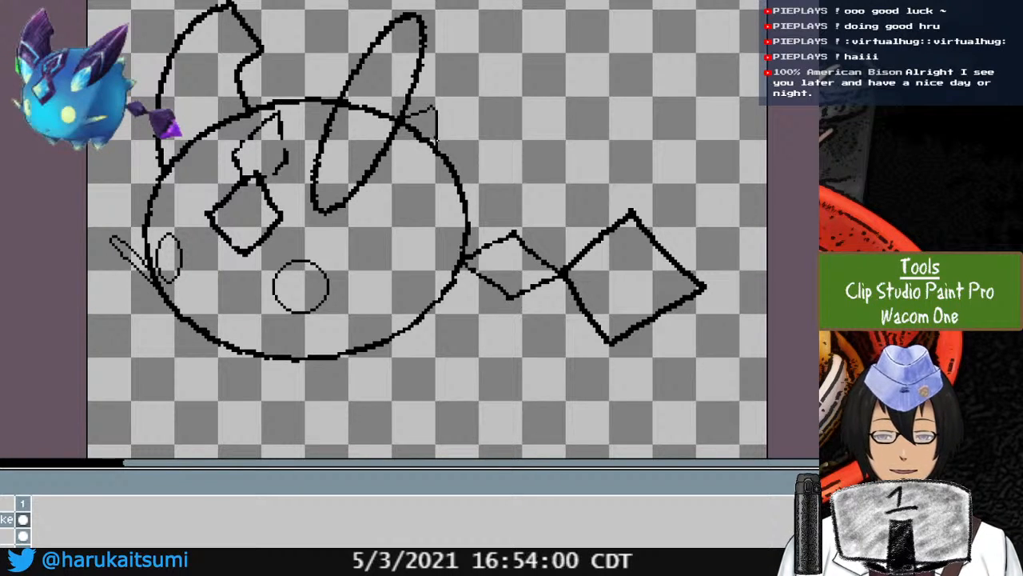
key(ctrl+s)
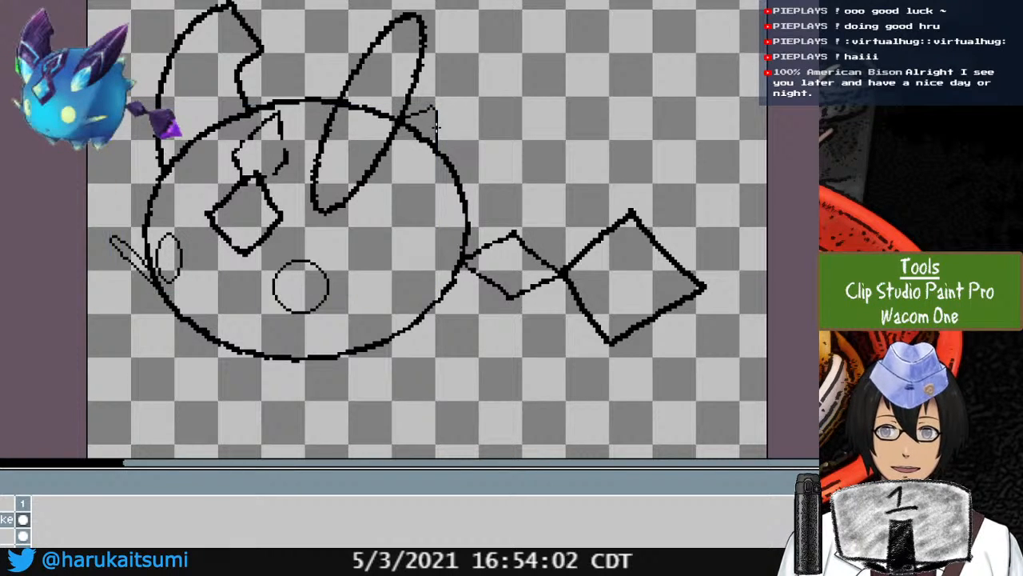
key(ctrl+z)
mouse_move(406, 121)
mouse_down()
mouse_move(435, 109)
mouse_move(438, 142)
mouse_up()
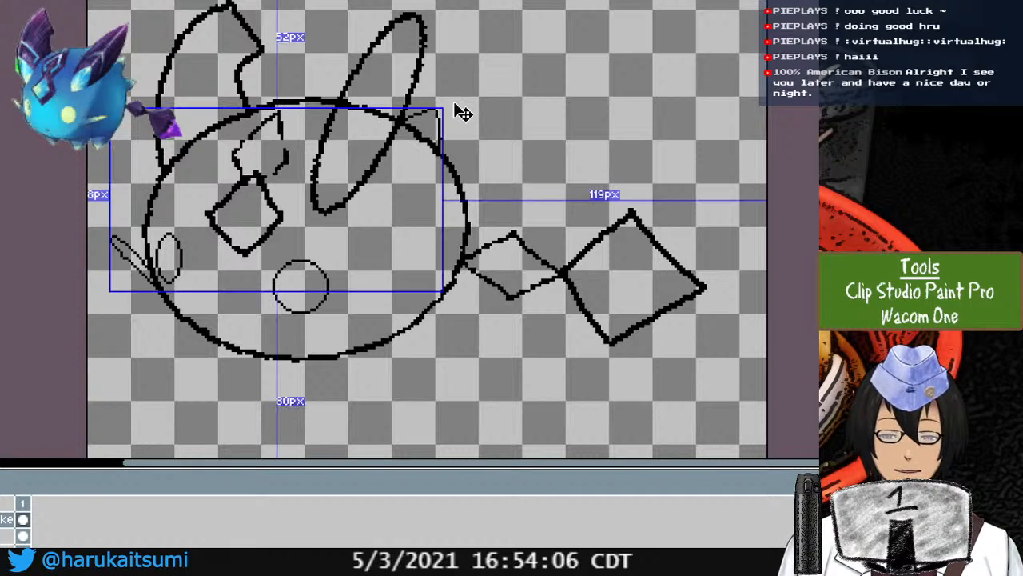
key(ctrl+z)
mouse_move(406, 120)
mouse_down()
mouse_move(436, 114)
mouse_move(436, 140)
mouse_move(440, 149)
mouse_up()
key(ctrl+z)
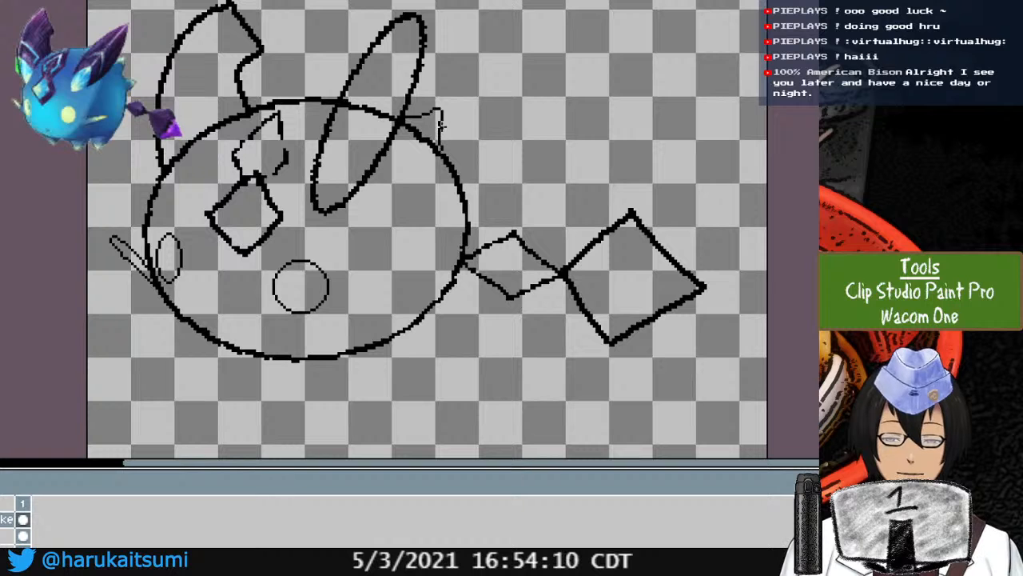
key(ctrl+z)
drag(407, 119, 439, 153)
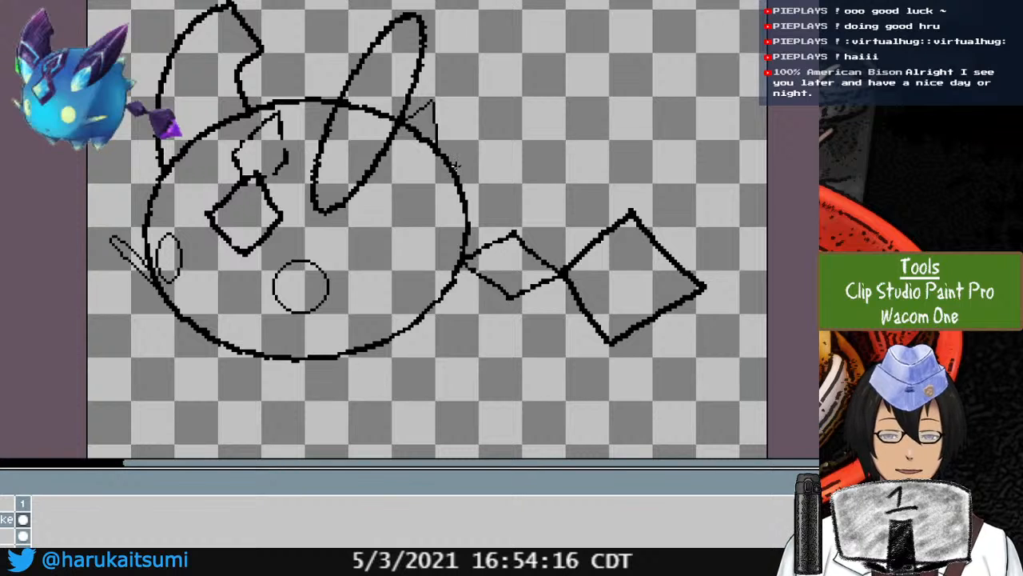
Draw a second small triangular spike on the body's right edge, between the first spike and the tail, and clean up its tip
mouse_move(450, 164)
mouse_down()
mouse_move(482, 161)
mouse_move(472, 204)
mouse_up()
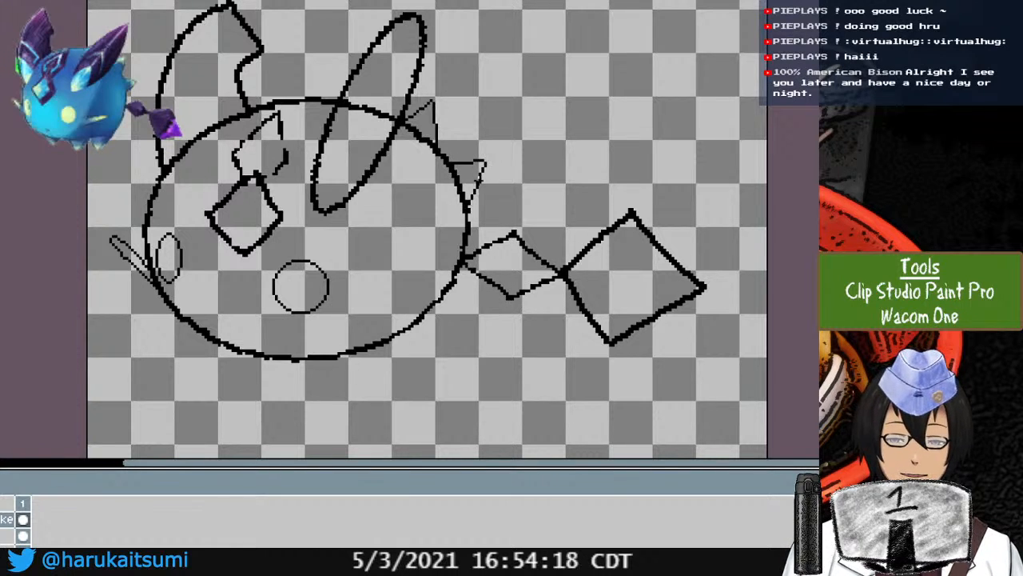
key(ctrl+z)
mouse_move(452, 165)
mouse_down()
mouse_move(486, 160)
mouse_move(471, 207)
mouse_up()
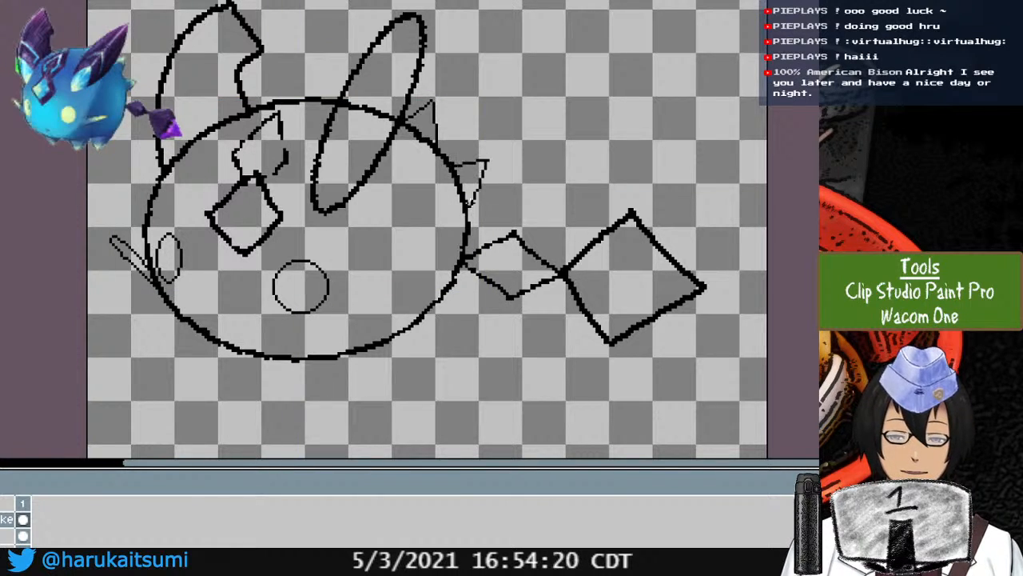
key(ctrl+z)
mouse_move(448, 163)
mouse_down()
mouse_move(480, 185)
mouse_move(470, 207)
mouse_up()
key(ctrl+z)
mouse_move(449, 163)
mouse_down()
mouse_move(487, 158)
mouse_move(470, 203)
mouse_up()
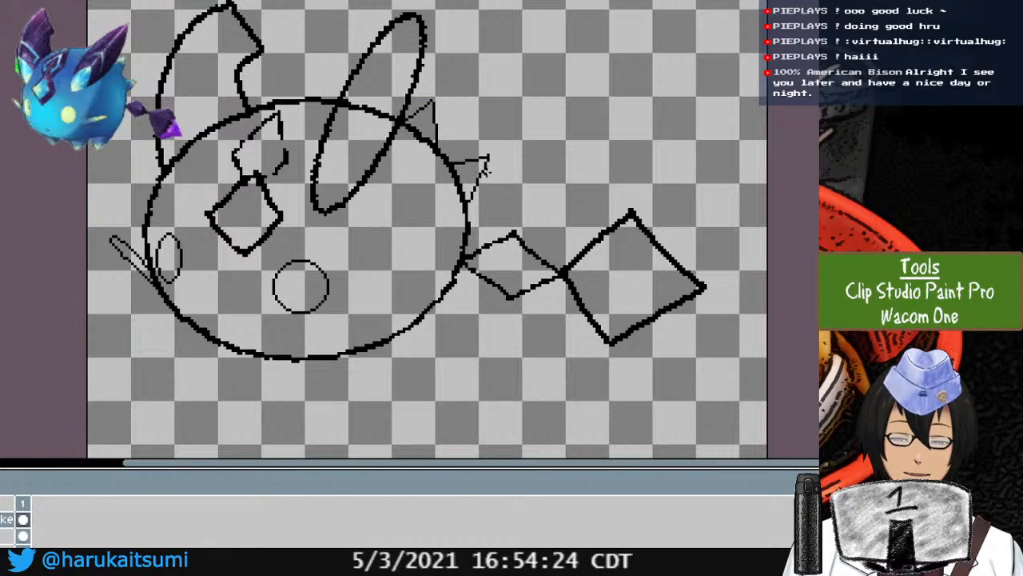
key(e)
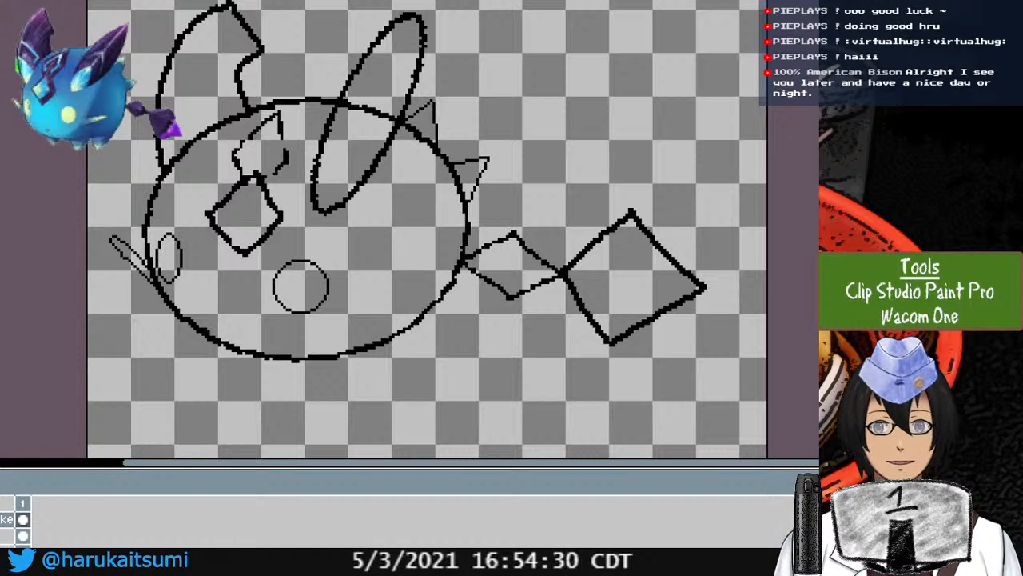
key(ctrl)
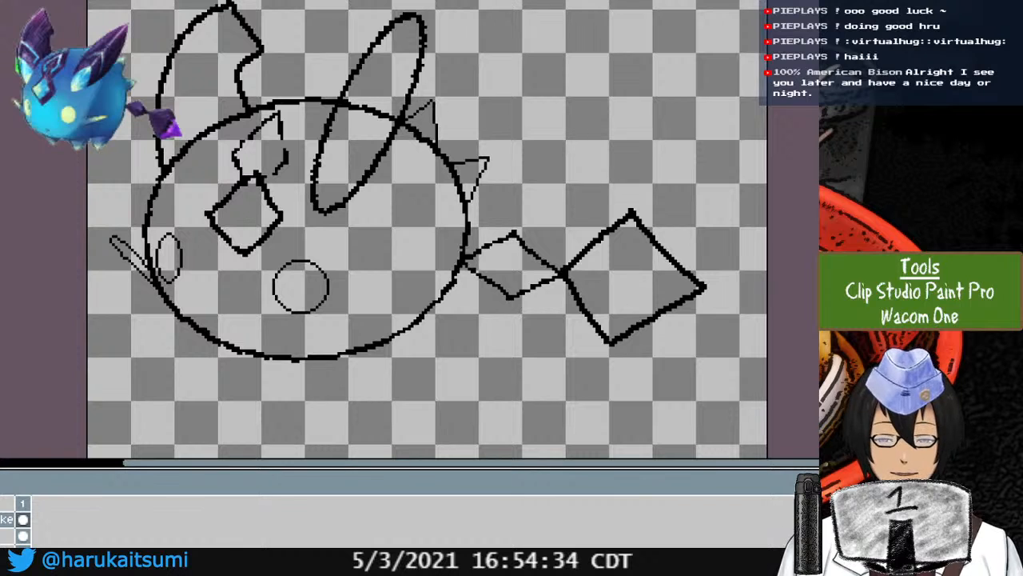
Add a new layer above the existing sketch layers and name it "legs"
click(2, 1)
mouse_move(39, 9)
click(116, 15)
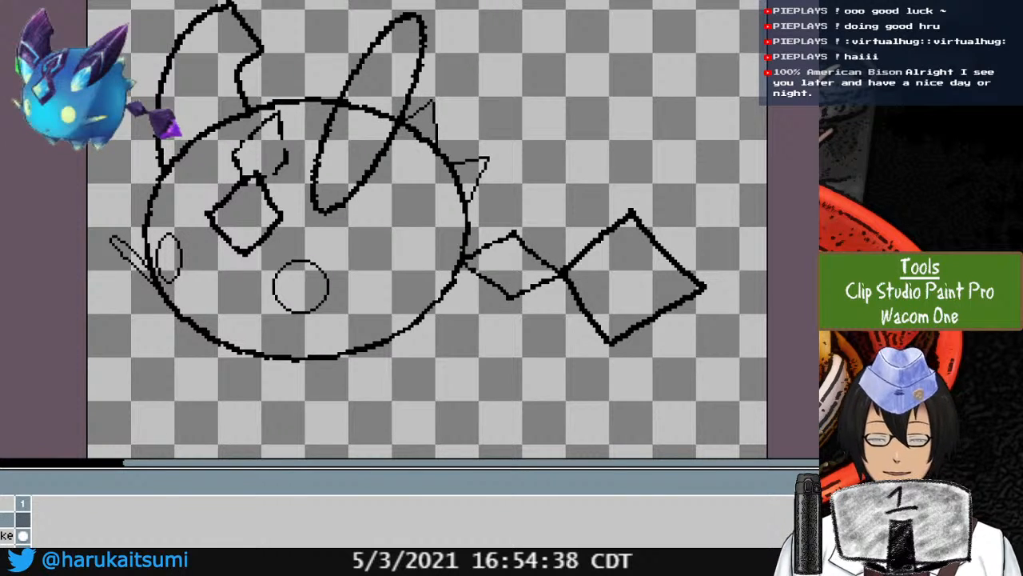
double_click(6, 520)
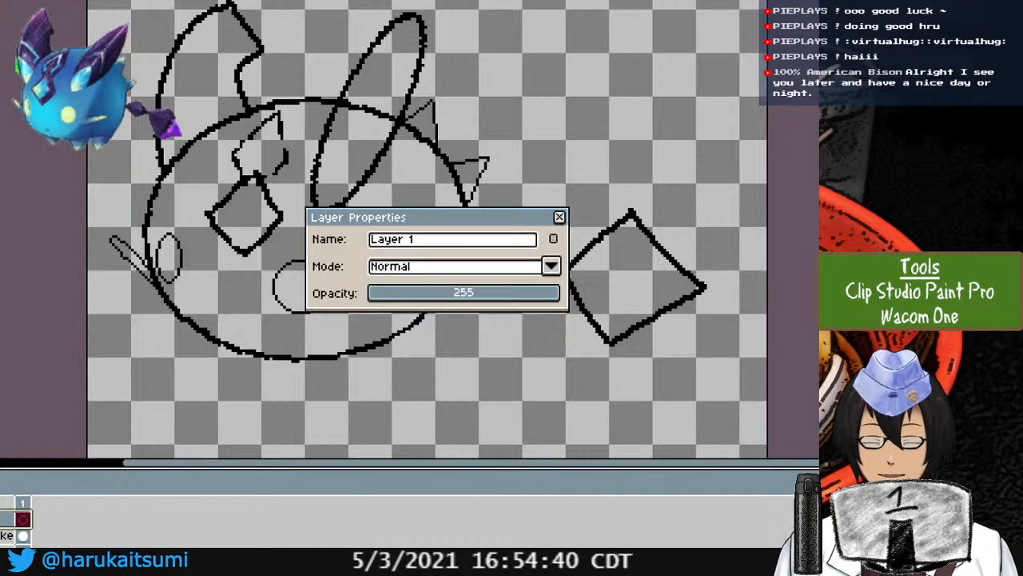
click(445, 241)
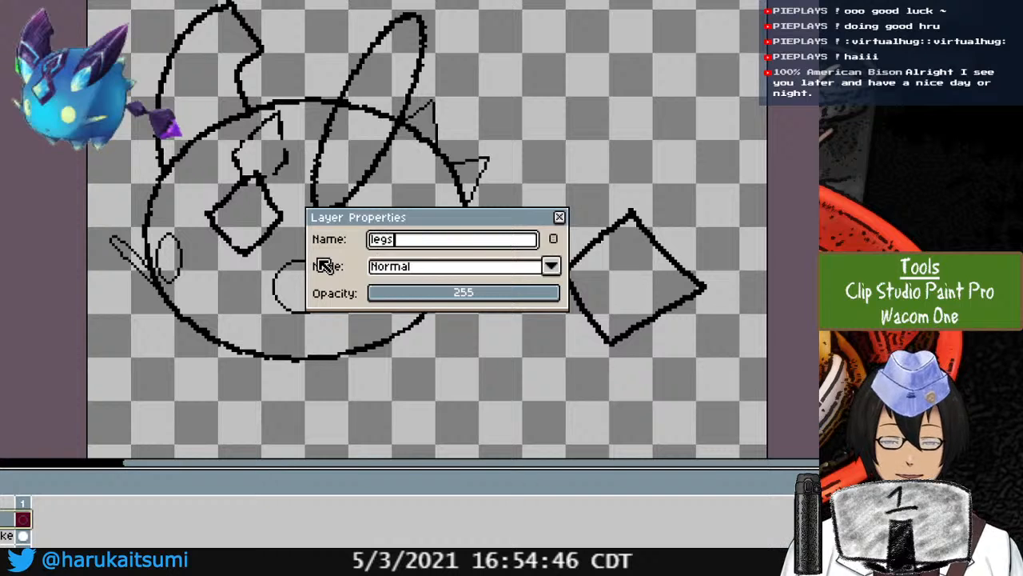
key(Return)
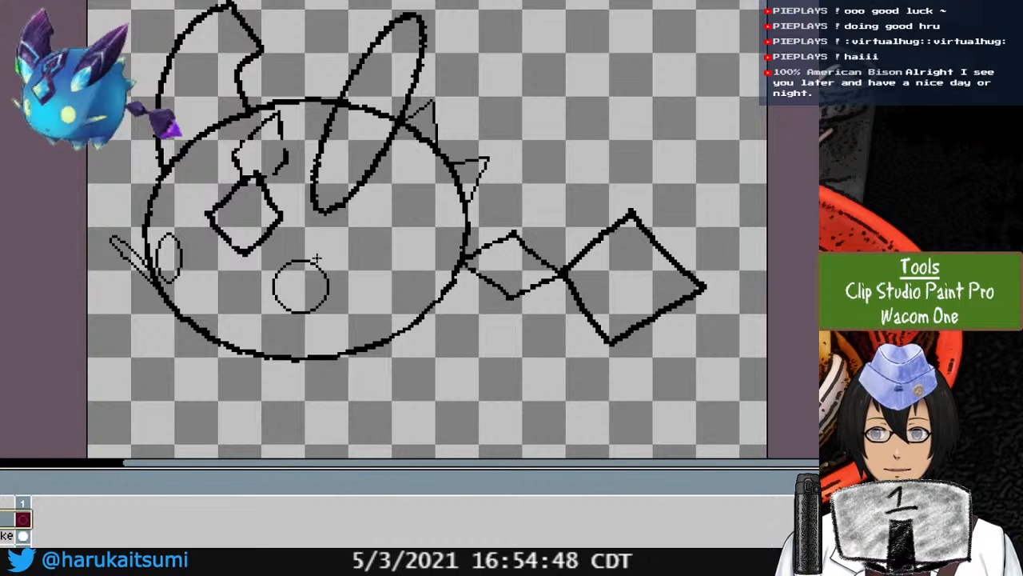
Select the round eye on the eyes layer, move it slightly upward inside the body, and deselect it
click(6, 547)
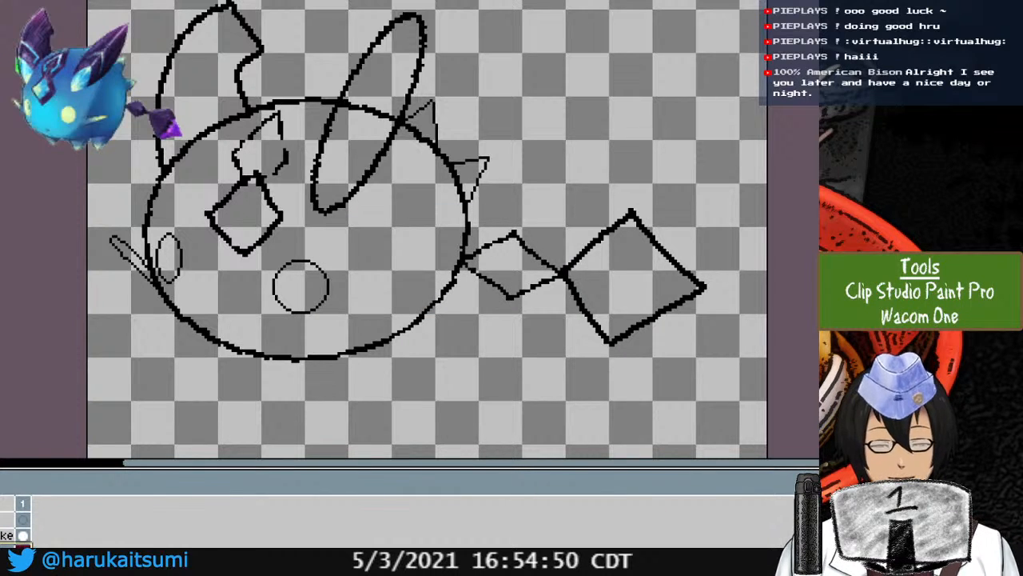
drag(255, 263, 376, 339)
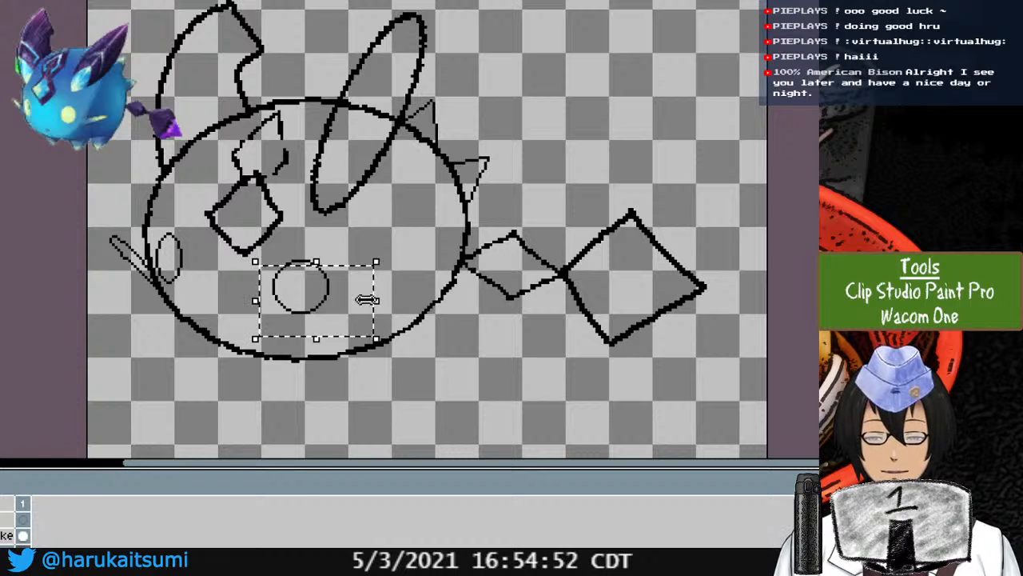
drag(263, 254, 370, 339)
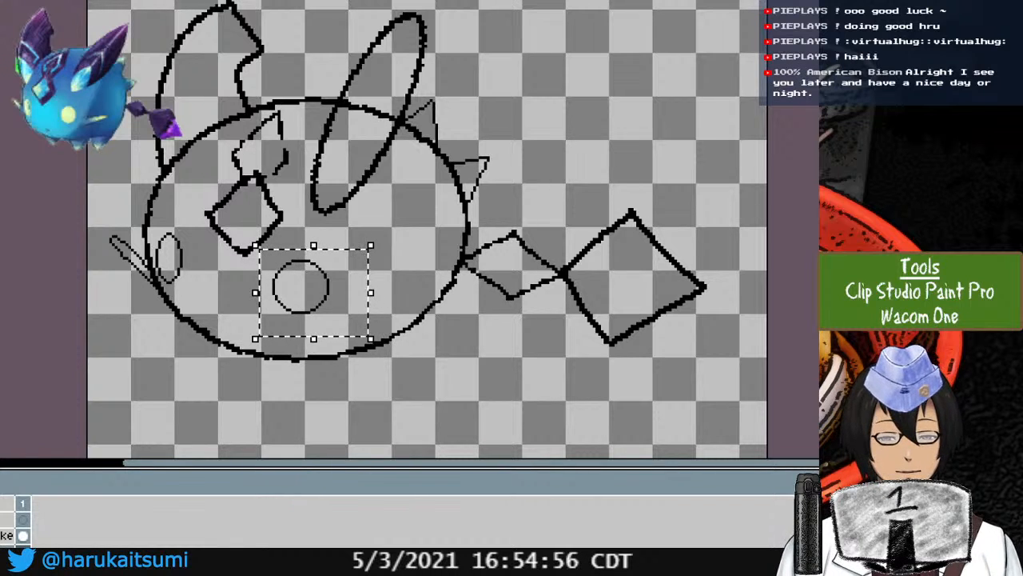
key(v)
mouse_move(321, 286)
mouse_down()
mouse_move(329, 273)
mouse_move(328, 295)
mouse_up()
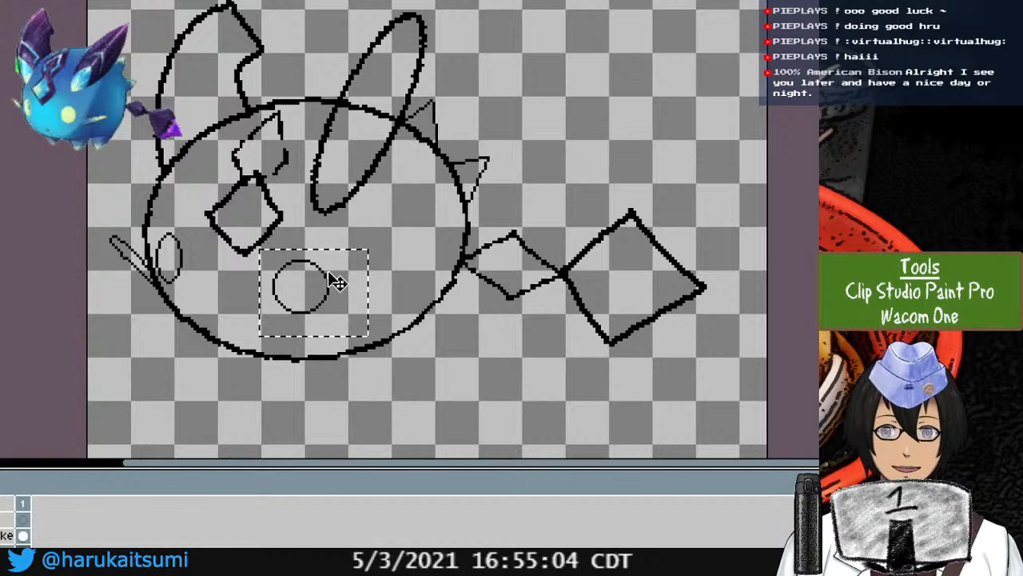
key(ctrl+t)
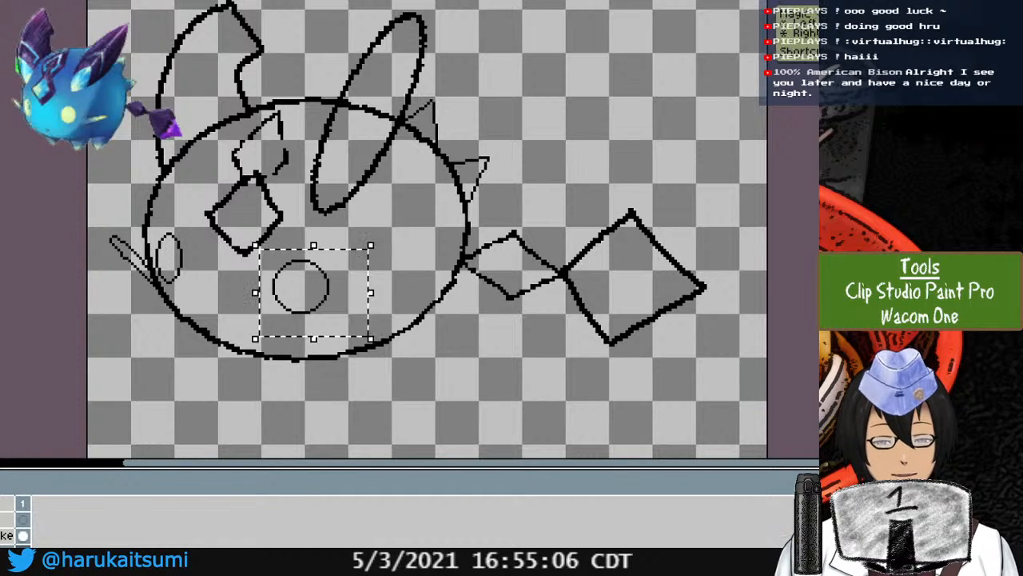
drag(340, 278, 317, 276)
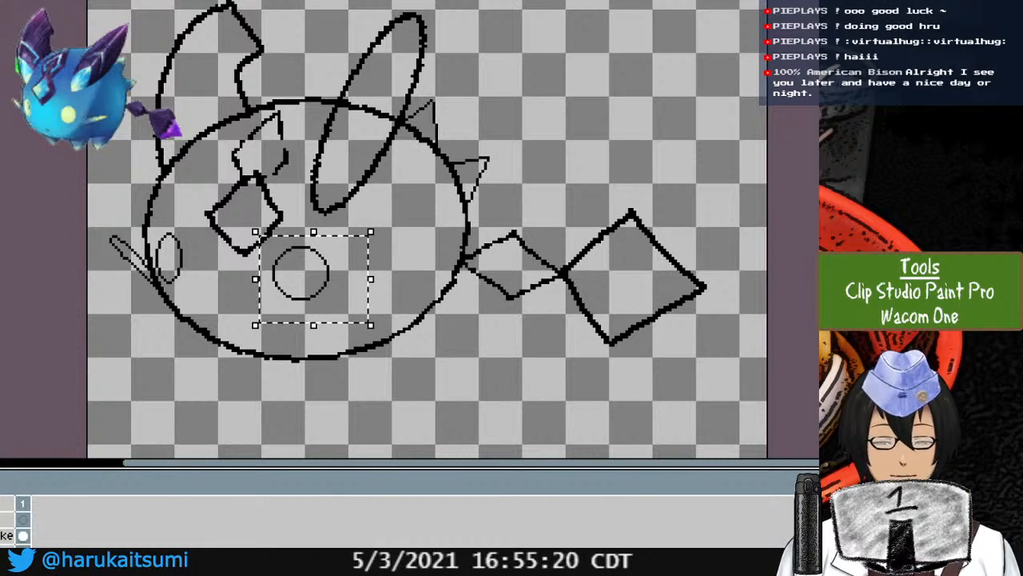
key(ctrl+d)
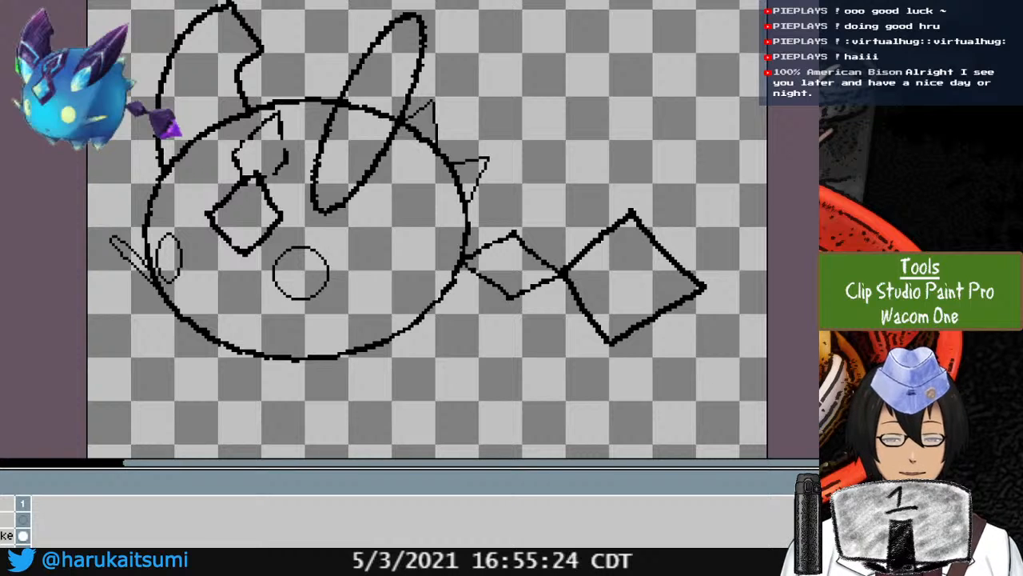
Shift the two forehead diamonds slightly up and to the left and rotate them slightly clockwise
drag(279, 223, 273, 217)
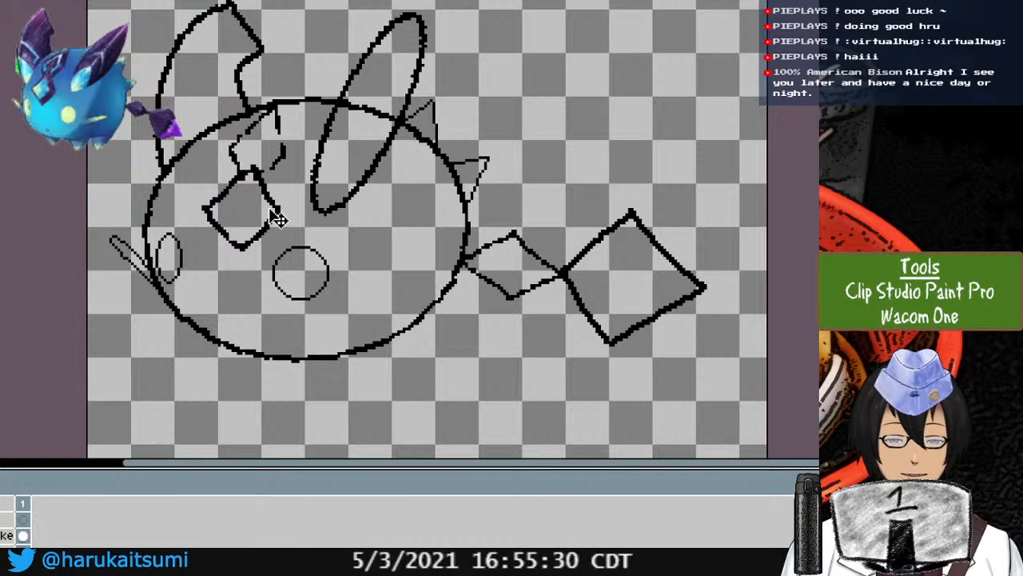
drag(148, 87, 370, 296)
mouse_move(382, 77)
mouse_down()
mouse_move(397, 80)
mouse_move(391, 62)
mouse_up()
key(Return)
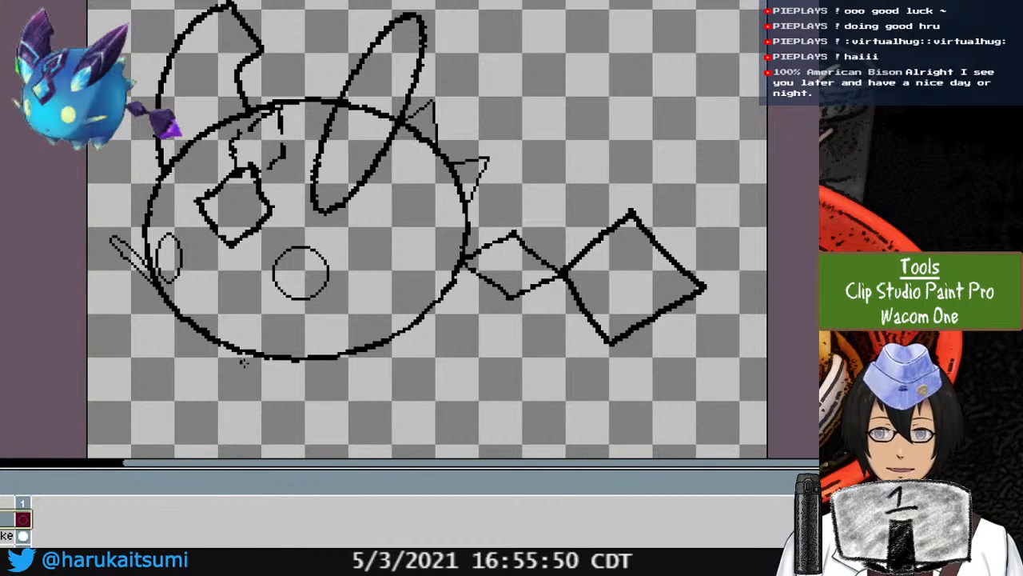
Draw two small triangular legs on the legs layer under the body's lower edge, redrawing the left one smaller and further left
mouse_move(232, 353)
mouse_down()
mouse_move(271, 386)
mouse_move(265, 393)
mouse_move(297, 361)
mouse_up()
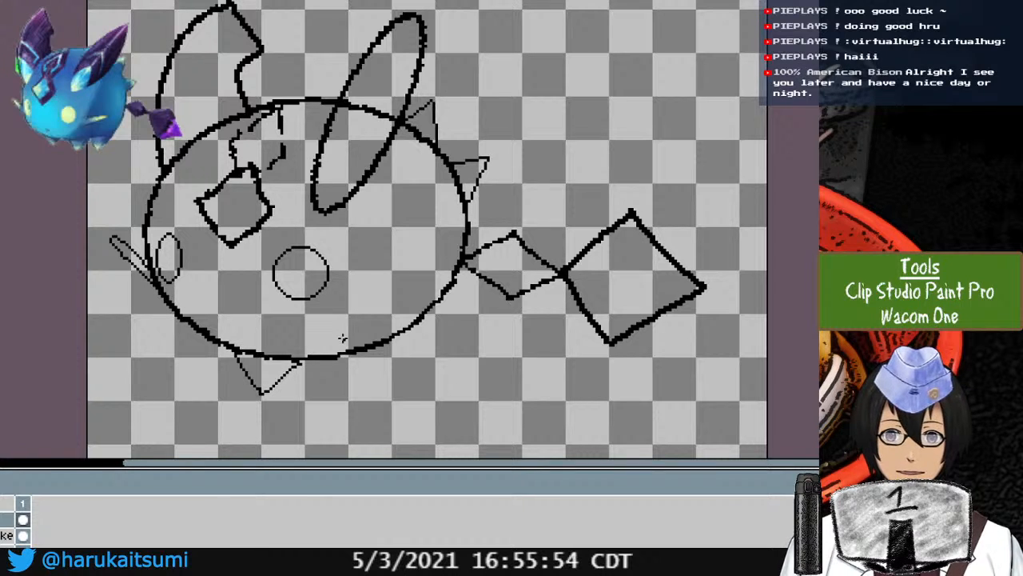
key(ctrl+z)
key(ctrl+z)
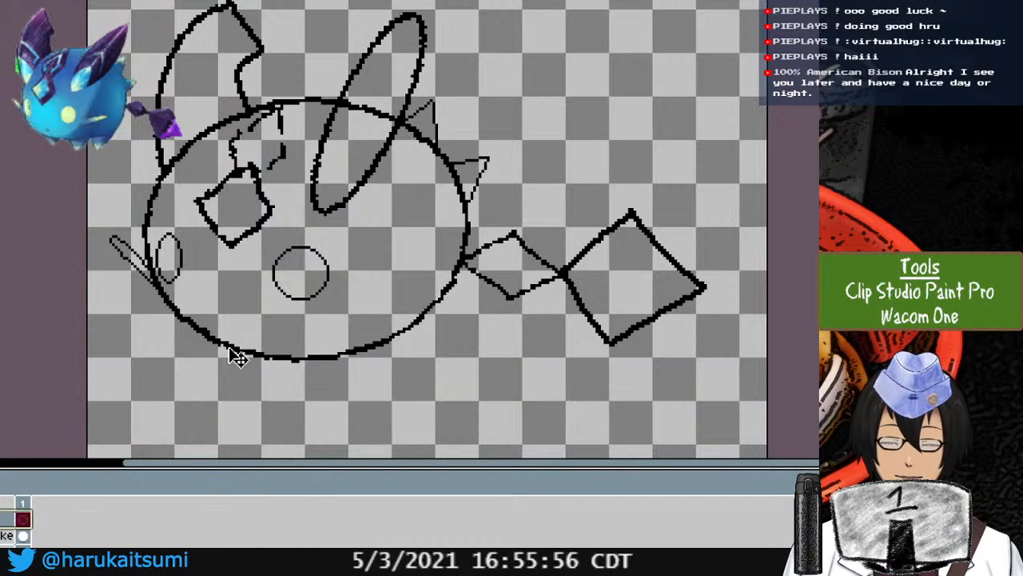
mouse_move(220, 345)
mouse_down()
mouse_move(238, 379)
mouse_move(259, 355)
mouse_move(229, 366)
mouse_move(240, 382)
mouse_move(269, 361)
mouse_up()
key(ctrl+z)
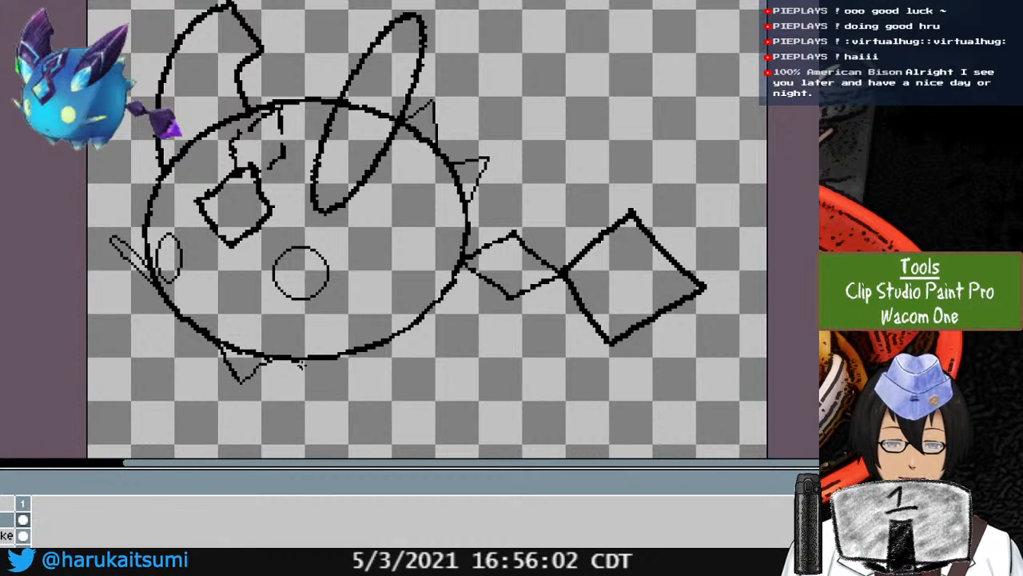
mouse_move(313, 358)
mouse_down()
mouse_move(343, 391)
mouse_move(375, 347)
mouse_up()
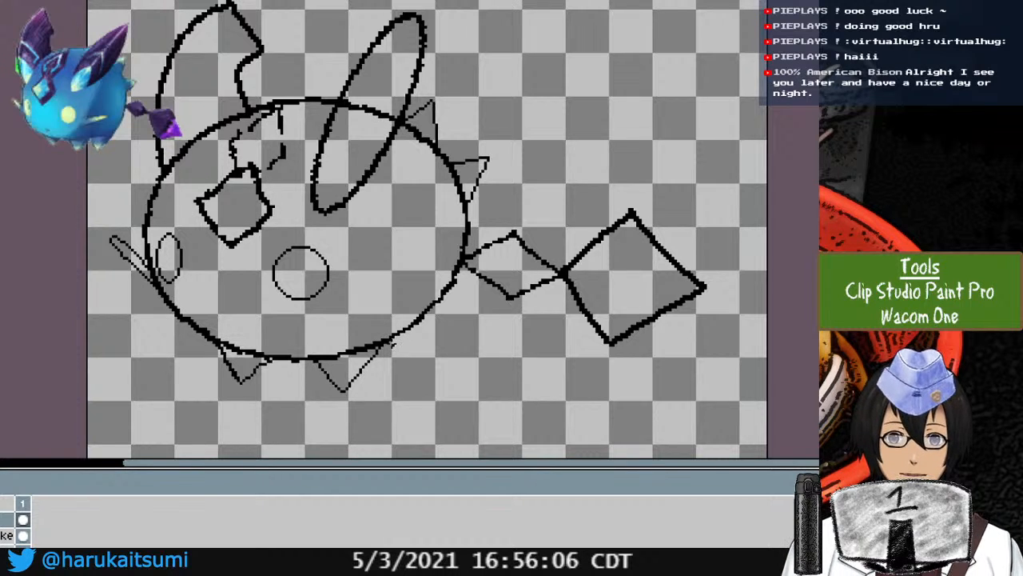
drag(390, 340, 424, 366)
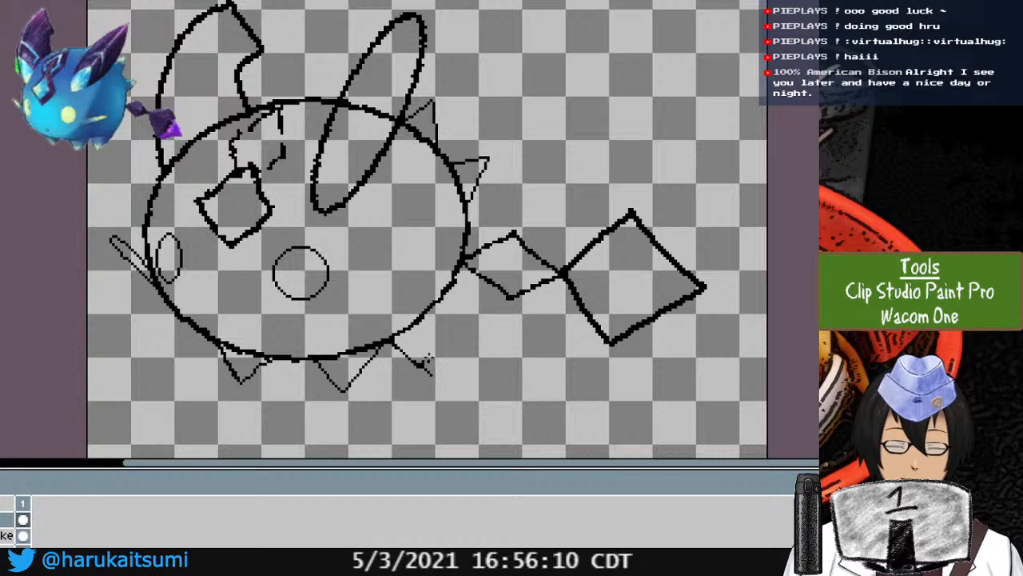
key(ctrl+z)
drag(390, 339, 428, 371)
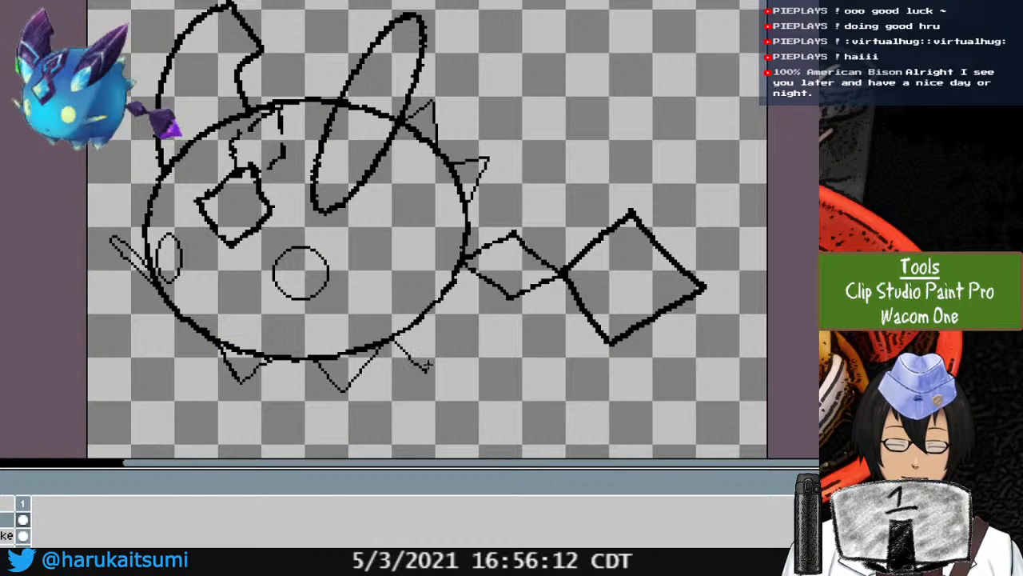
key(ctrl+z)
mouse_move(391, 337)
mouse_down()
mouse_move(437, 361)
mouse_move(444, 302)
mouse_move(435, 328)
mouse_up()
key(ctrl+z)
key(ctrl+z)
key(ctrl+z)
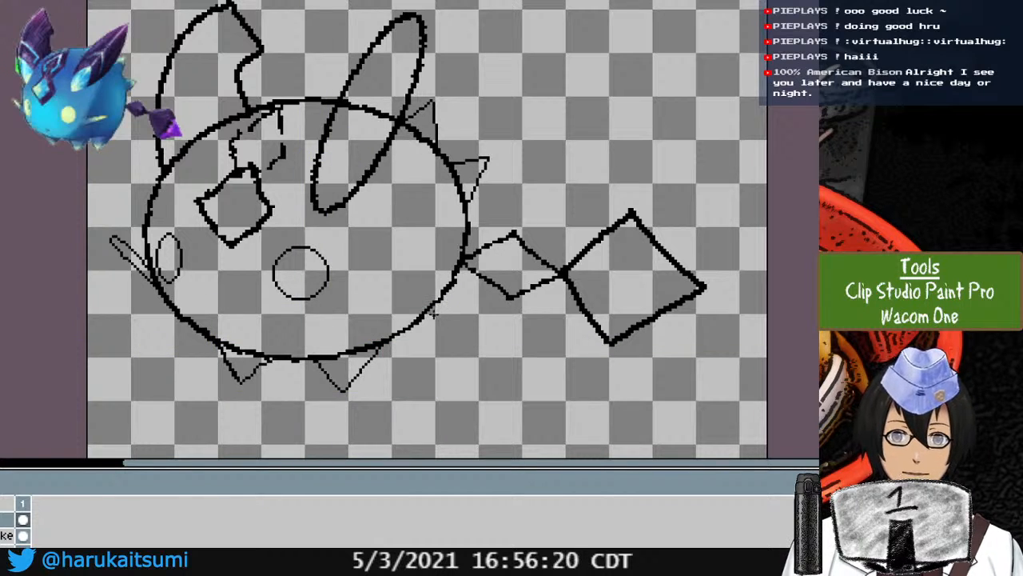
drag(435, 302, 418, 352)
key(ctrl+z)
drag(435, 301, 418, 365)
drag(391, 331, 425, 357)
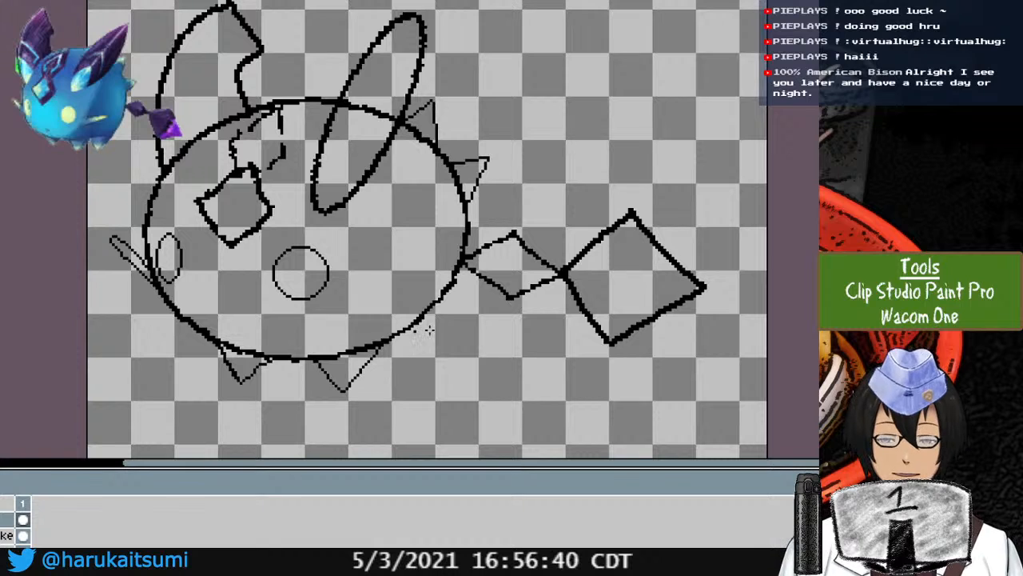
drag(439, 301, 427, 343)
drag(217, 296, 439, 388)
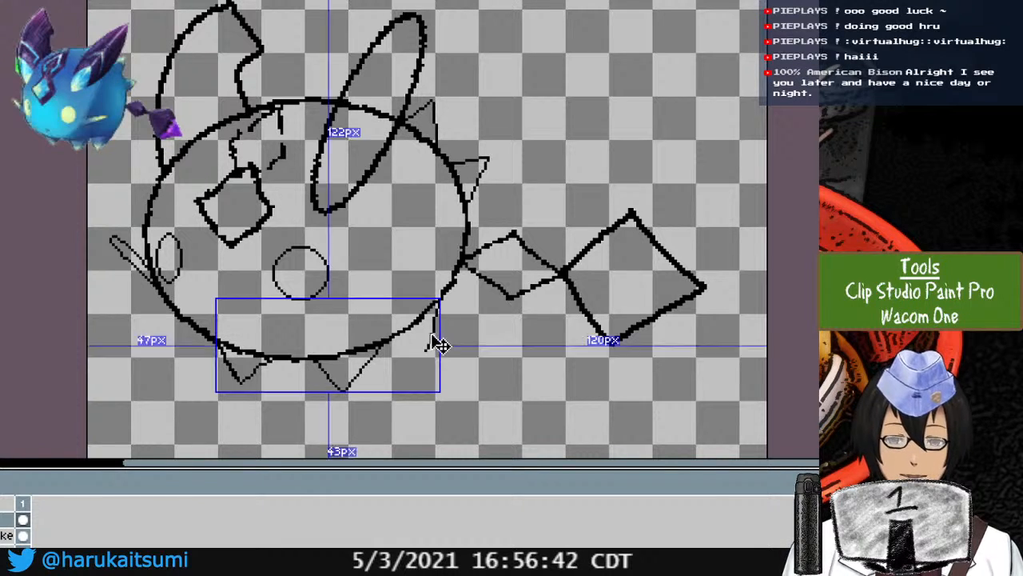
key(ctrl+z)
key(ctrl+z)
Draw a third pointed leg on the body's lower right edge beside the middle leg, refine its tip, and save the file
mouse_move(425, 316)
mouse_down()
mouse_move(413, 364)
mouse_move(391, 362)
mouse_move(412, 377)
mouse_move(427, 334)
mouse_up()
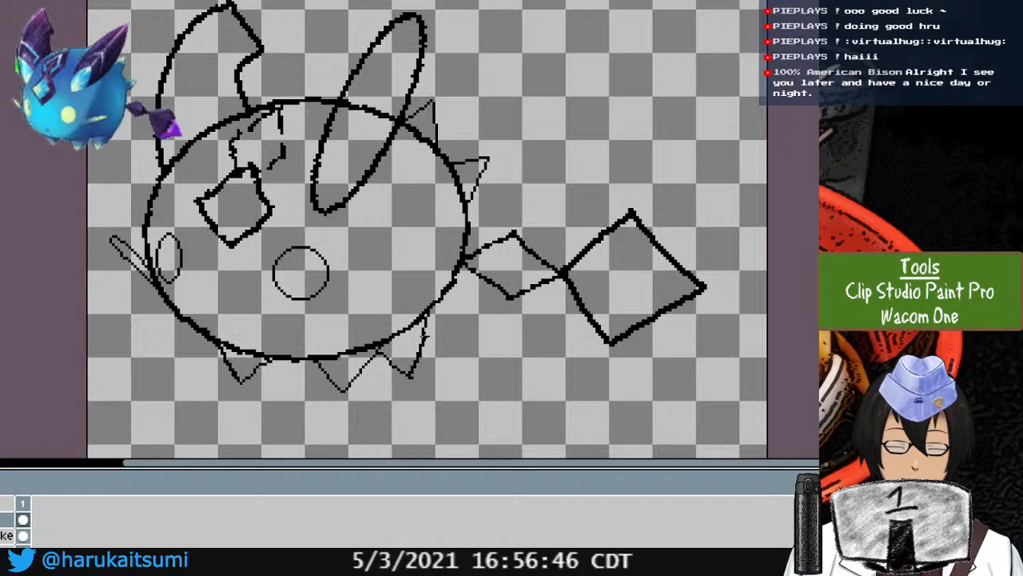
key(ctrl+z)
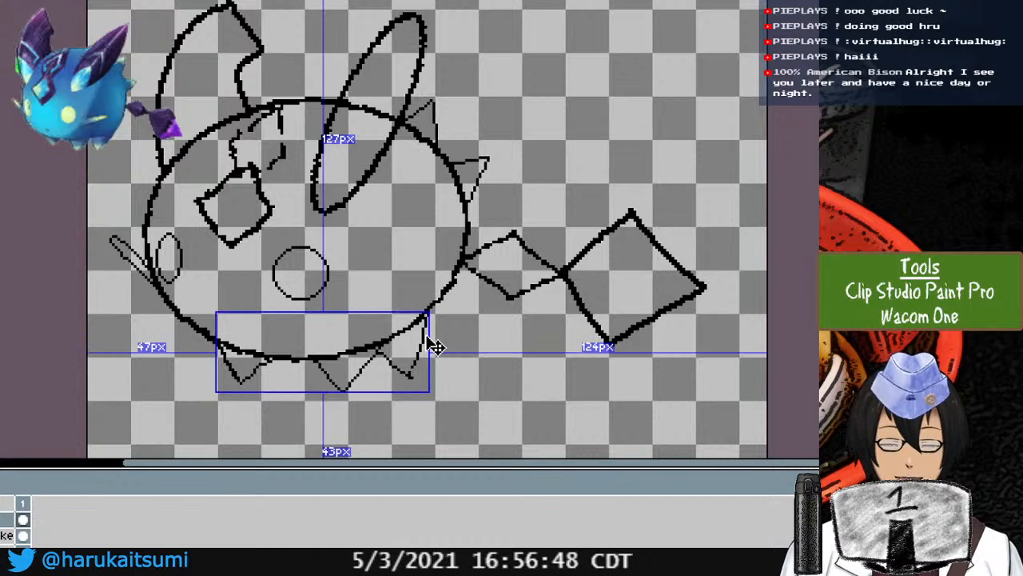
key(ctrl+z)
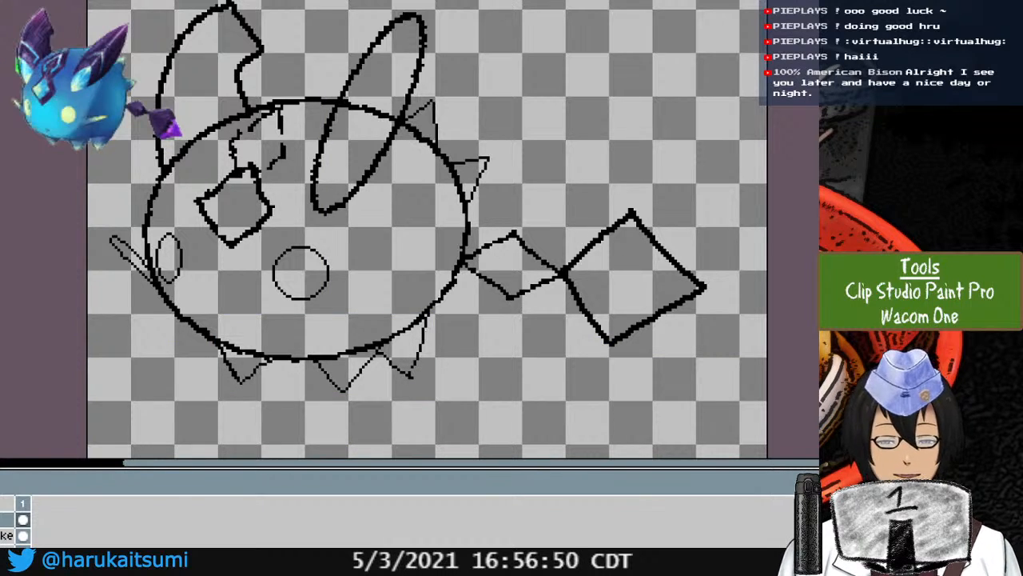
drag(414, 381, 414, 378)
key(ctrl+z)
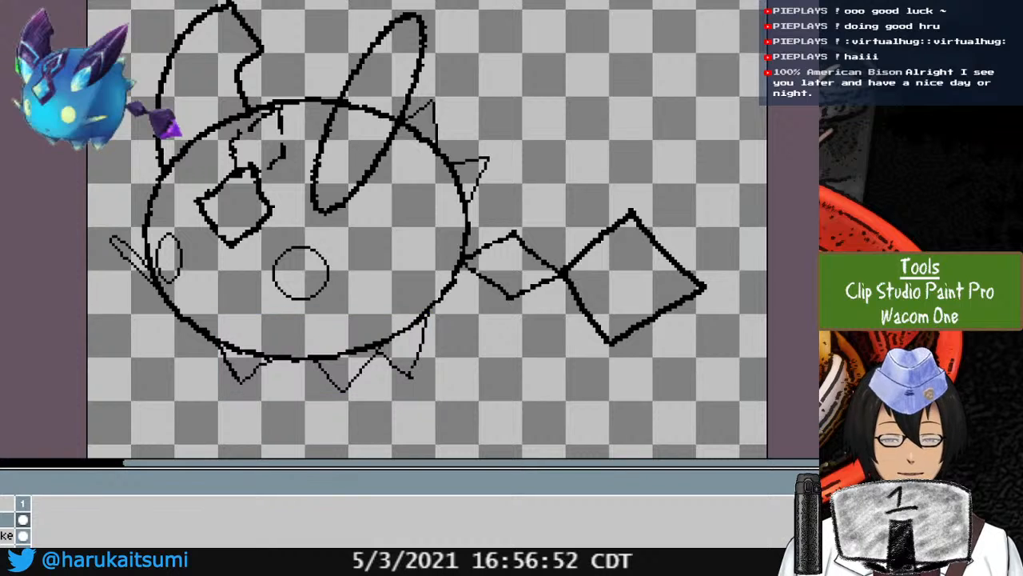
click(414, 379)
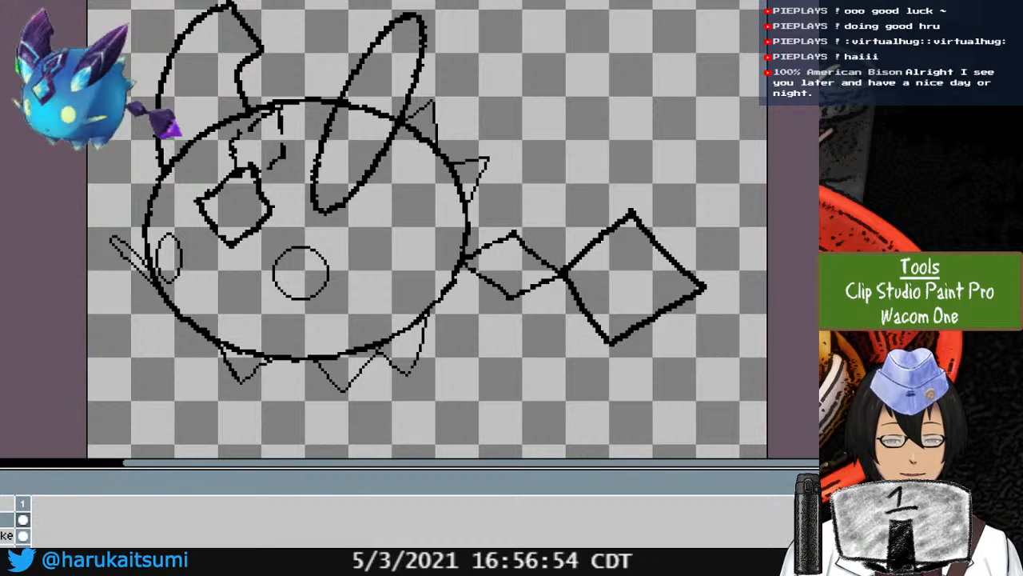
key(ctrl+z)
key(ctrl+s)
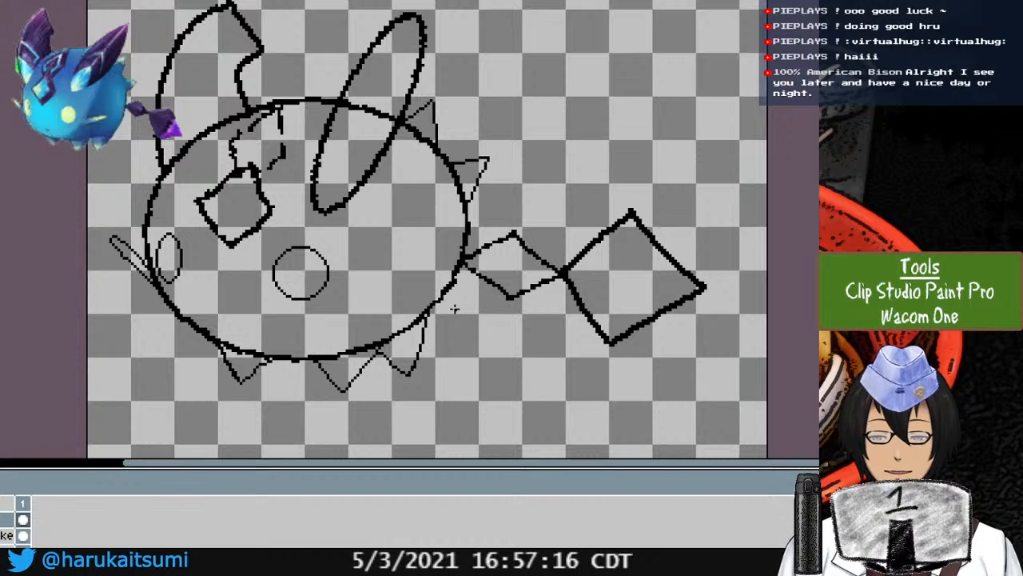
Thicken the outlines of the two triangular spikes on the body's right side on the whiskers sketch layer
scroll(427, 224, down, 1)
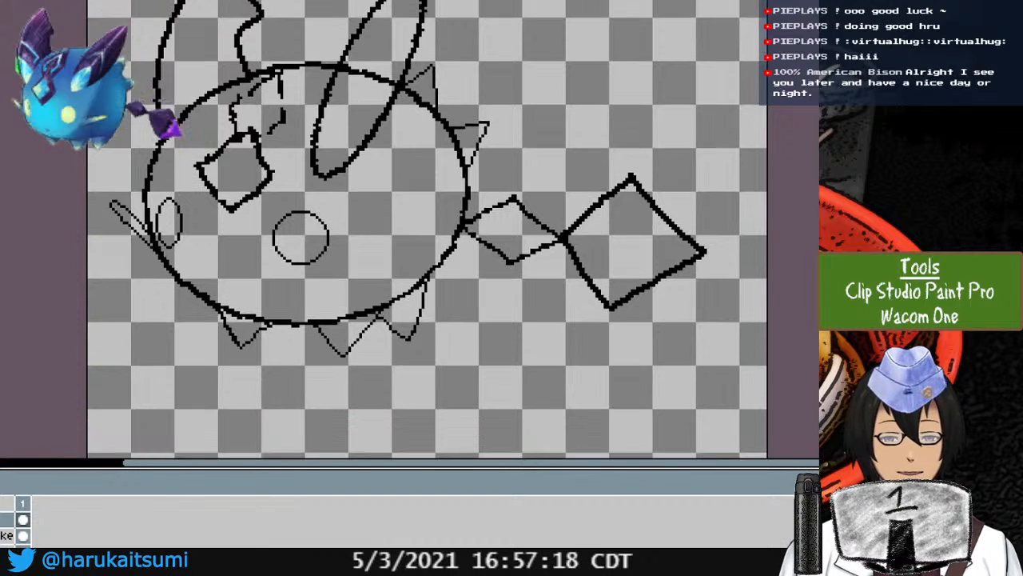
scroll(427, 229, up, 1)
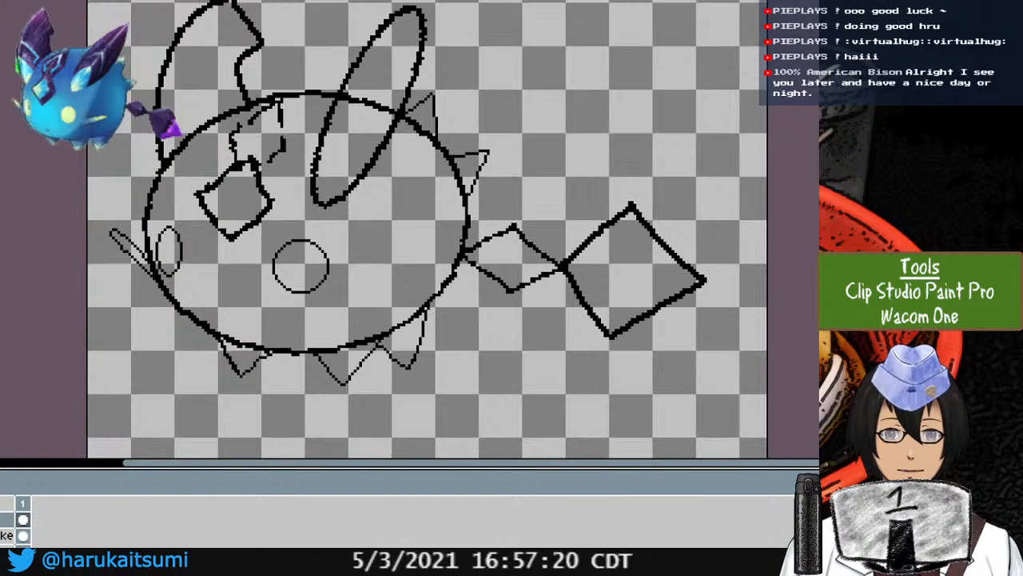
scroll(427, 229, down, 1)
scroll(427, 229, up, 1)
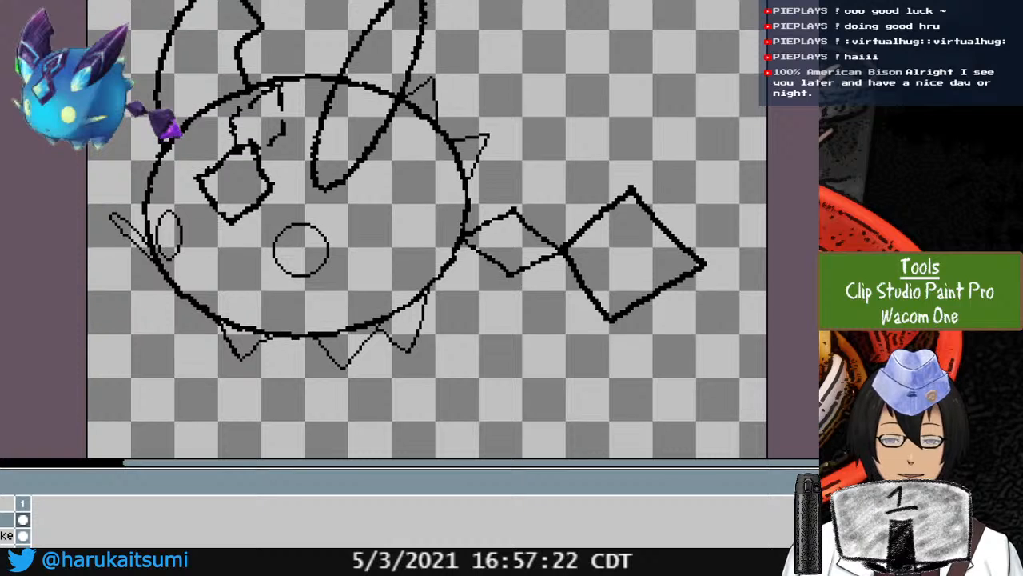
scroll(427, 229, up, 2)
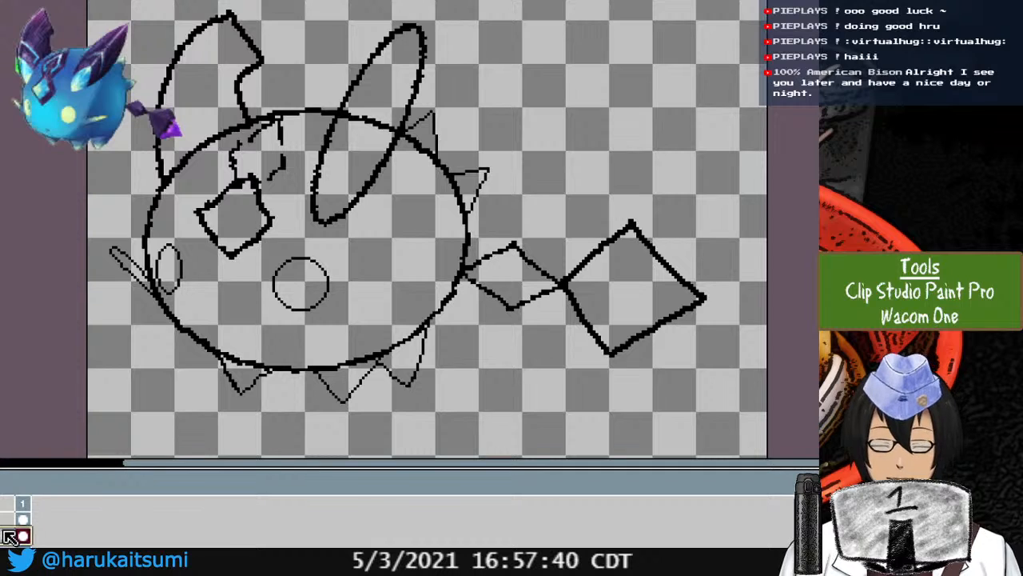
mouse_move(401, 131)
mouse_down()
mouse_move(433, 105)
mouse_move(437, 163)
mouse_move(490, 167)
mouse_move(462, 214)
mouse_up()
key(ctrl+z)
key(ctrl+z)
drag(490, 168, 465, 214)
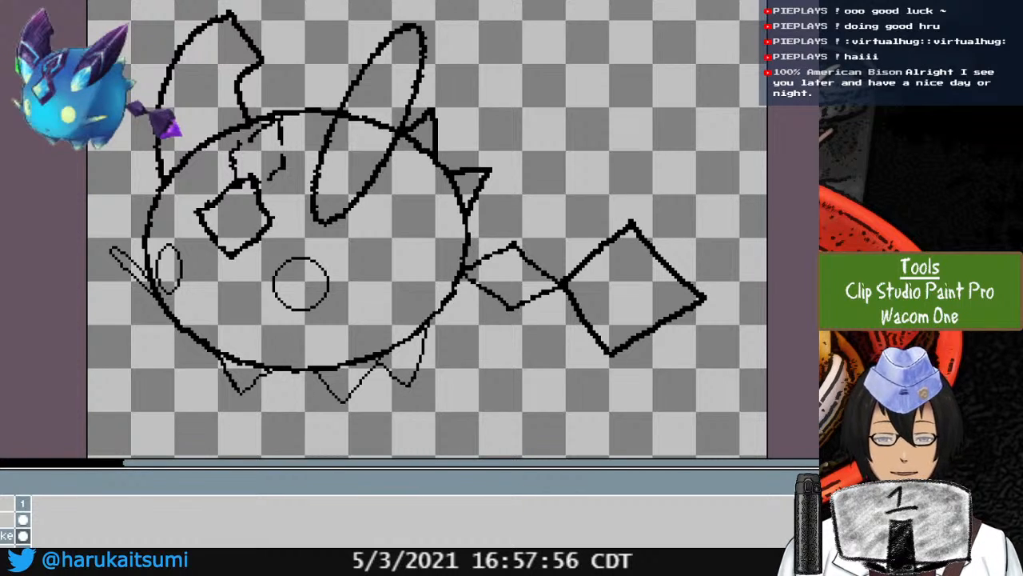
Thicken the outline of the slanted whisker beside the oval eye, retrying strokes until they fit, and save the file
drag(117, 246, 151, 276)
key(ctrl+z)
drag(117, 246, 152, 277)
key(ctrl+z)
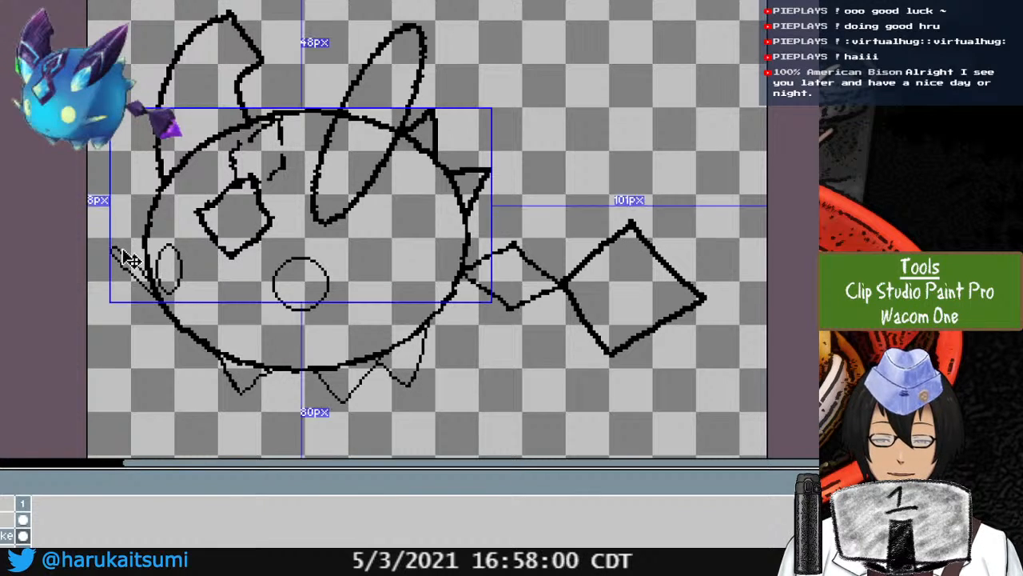
drag(118, 247, 153, 279)
drag(110, 245, 163, 306)
key(ctrl+s)
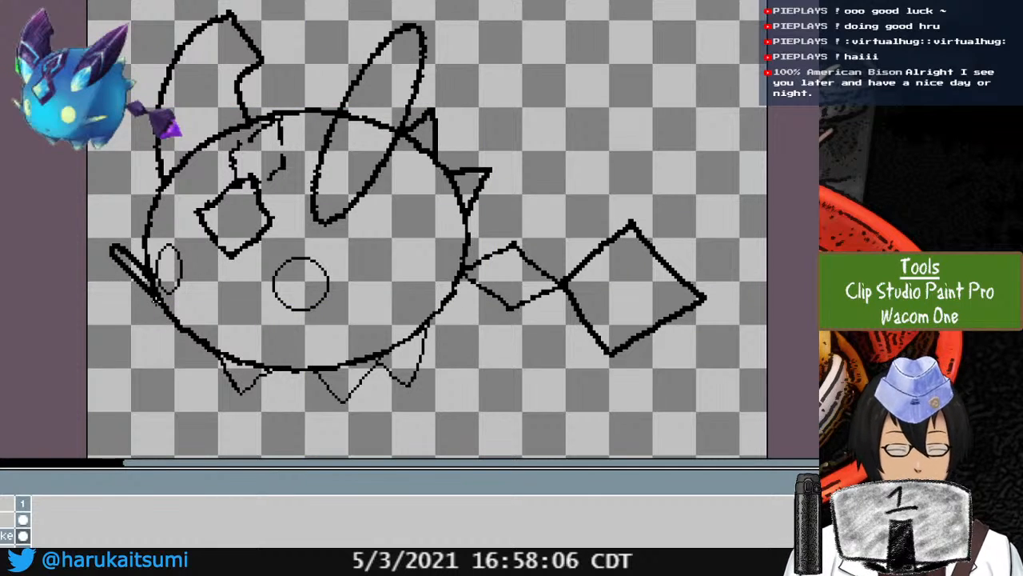
Thicken the outlines of the three pointed legs under the body on the legs layer, retrying strokes until they fit
drag(217, 357, 237, 390)
key(ctrl+z)
mouse_move(218, 354)
mouse_down()
mouse_move(252, 387)
mouse_move(239, 393)
mouse_move(278, 364)
mouse_move(326, 383)
mouse_move(317, 373)
mouse_move(343, 402)
mouse_move(362, 384)
mouse_move(354, 403)
mouse_move(343, 402)
mouse_move(376, 355)
mouse_move(370, 366)
mouse_move(384, 361)
mouse_move(378, 355)
mouse_move(411, 385)
mouse_up()
key(ctrl+z)
mouse_move(374, 356)
mouse_down()
mouse_move(416, 391)
mouse_move(432, 320)
mouse_up()
key(ctrl+z)
drag(402, 384, 438, 319)
key(ctrl+z)
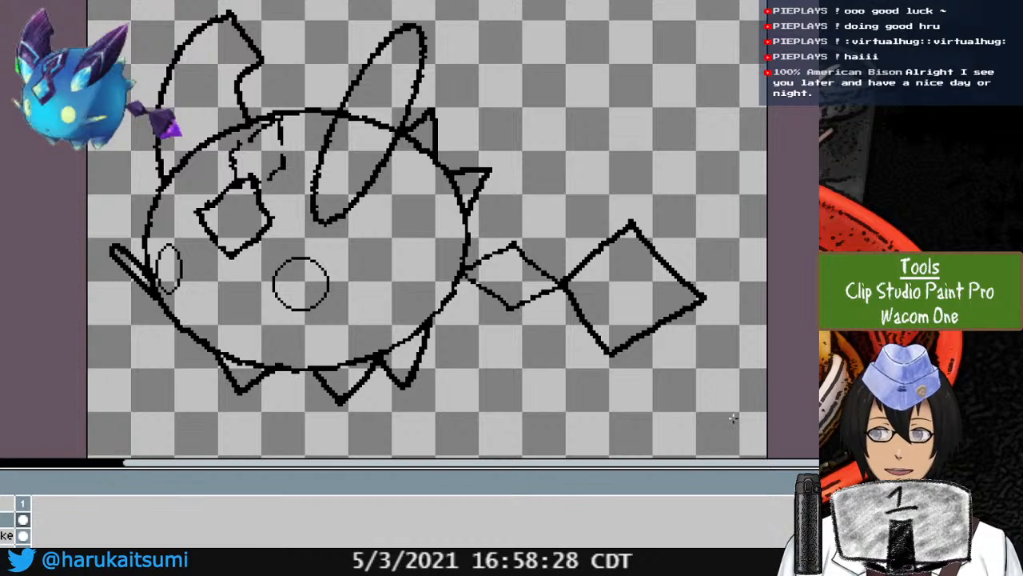
Show the preview window with the creature's upper half in it, and move it clear of the drawing
scroll(428, 239, up, 2)
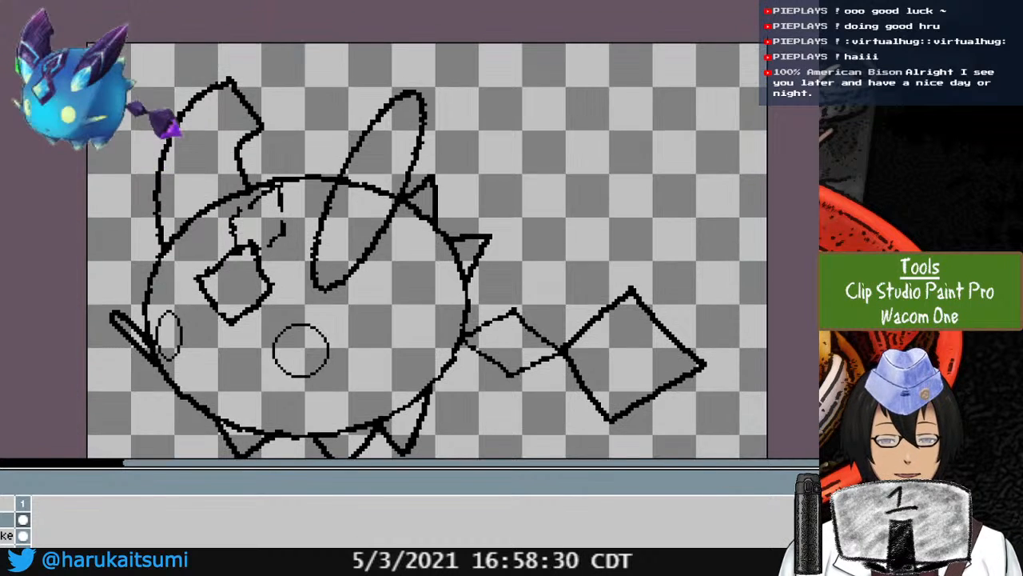
drag(701, 466, 664, 470)
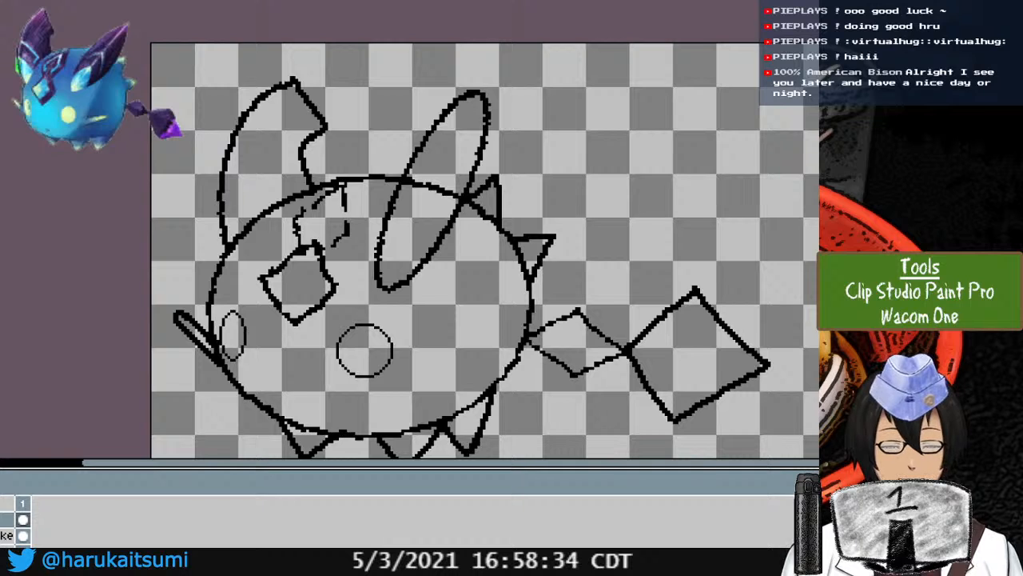
scroll(468, 216, up, 2)
drag(550, 471, 482, 472)
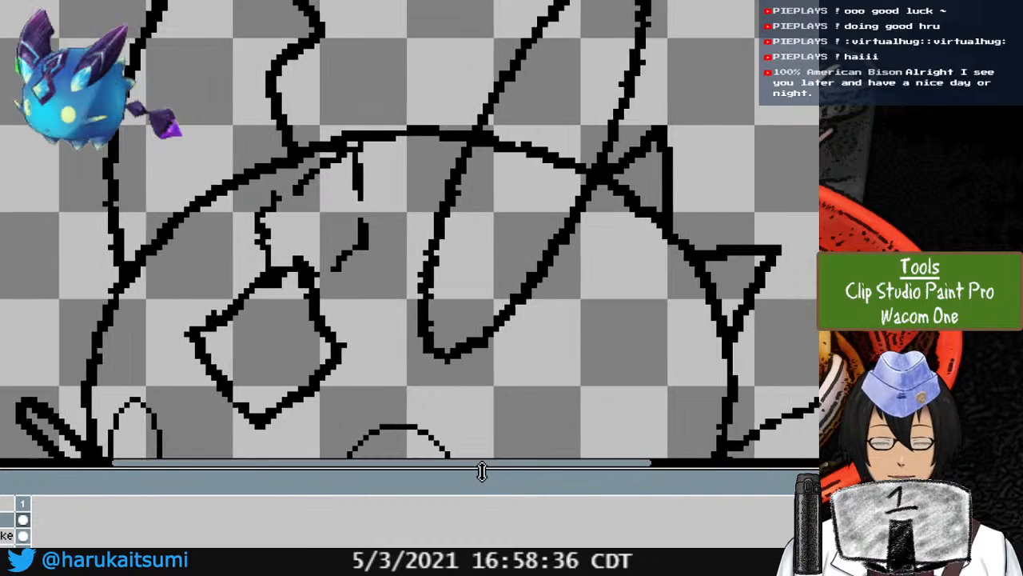
key(F7)
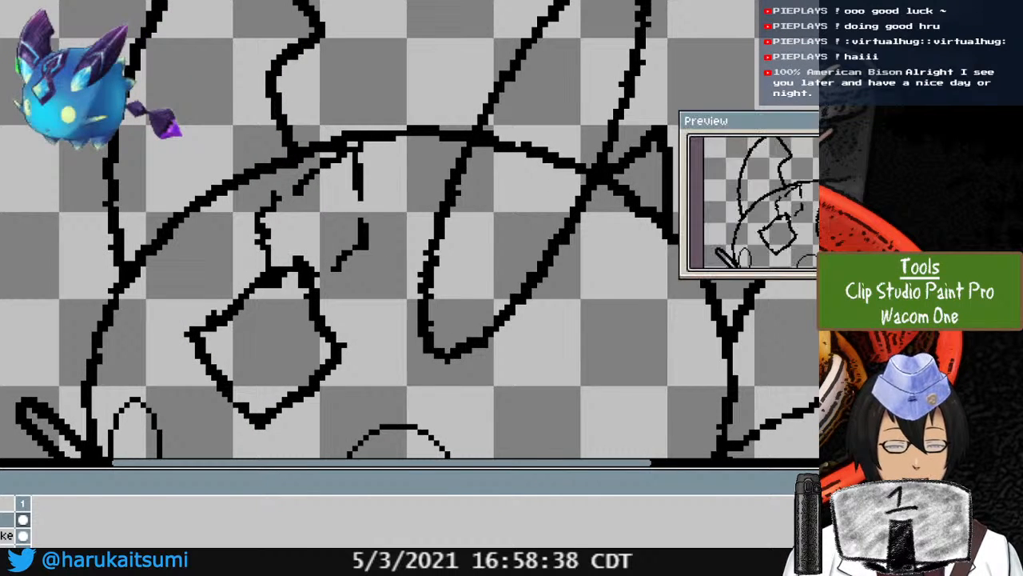
scroll(754, 201, up, 3)
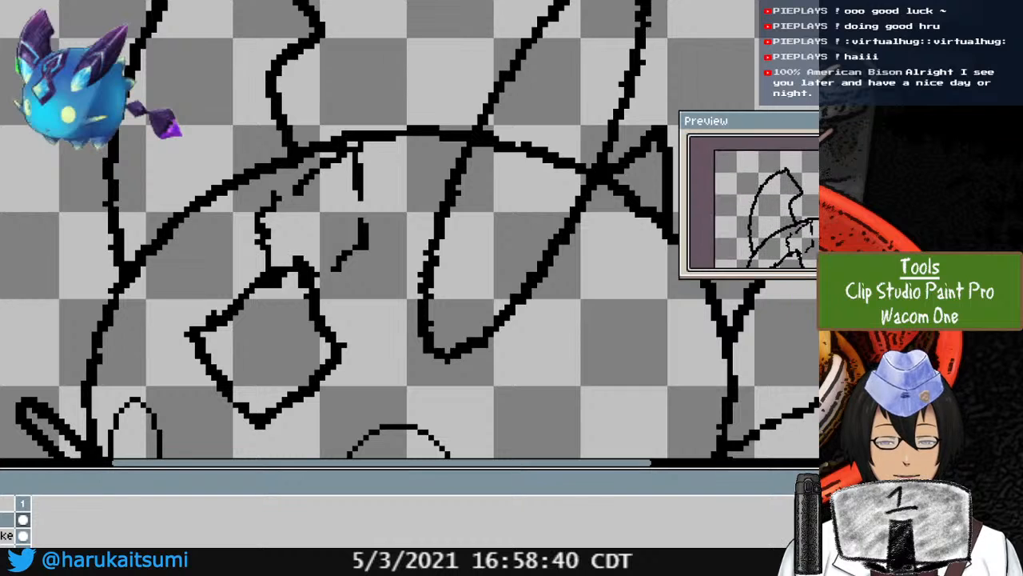
mouse_move(706, 120)
mouse_down()
mouse_move(744, 6)
mouse_move(759, 8)
mouse_move(384, 24)
mouse_move(128, 100)
mouse_move(162, 83)
mouse_move(643, 4)
mouse_move(769, 4)
mouse_move(506, 23)
mouse_move(749, 64)
mouse_move(719, 64)
mouse_move(803, 99)
mouse_move(915, 0)
mouse_move(997, 90)
mouse_move(996, 138)
mouse_move(856, 9)
mouse_up()
drag(694, 0, 717, 49)
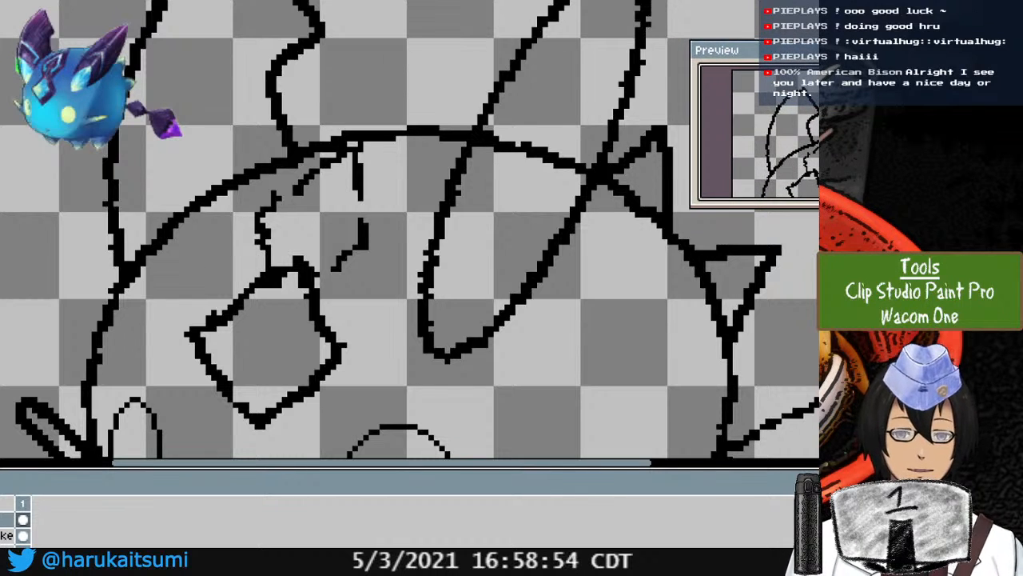
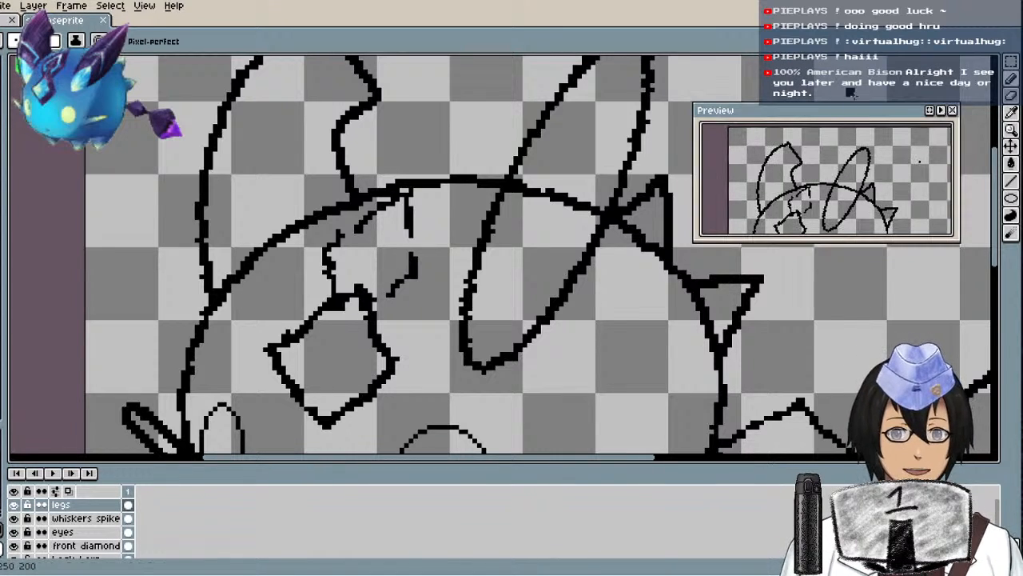
drag(863, 114, 891, 102)
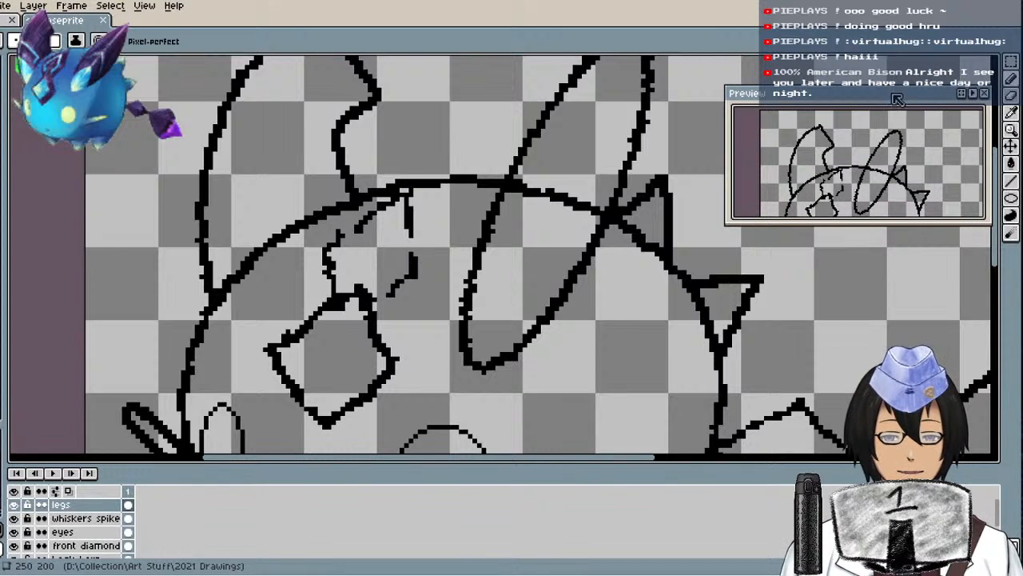
drag(896, 97, 890, 94)
mouse_move(878, 142)
mouse_down()
mouse_move(873, 167)
mouse_move(888, 106)
mouse_move(865, 160)
mouse_move(870, 192)
mouse_move(878, 162)
mouse_up()
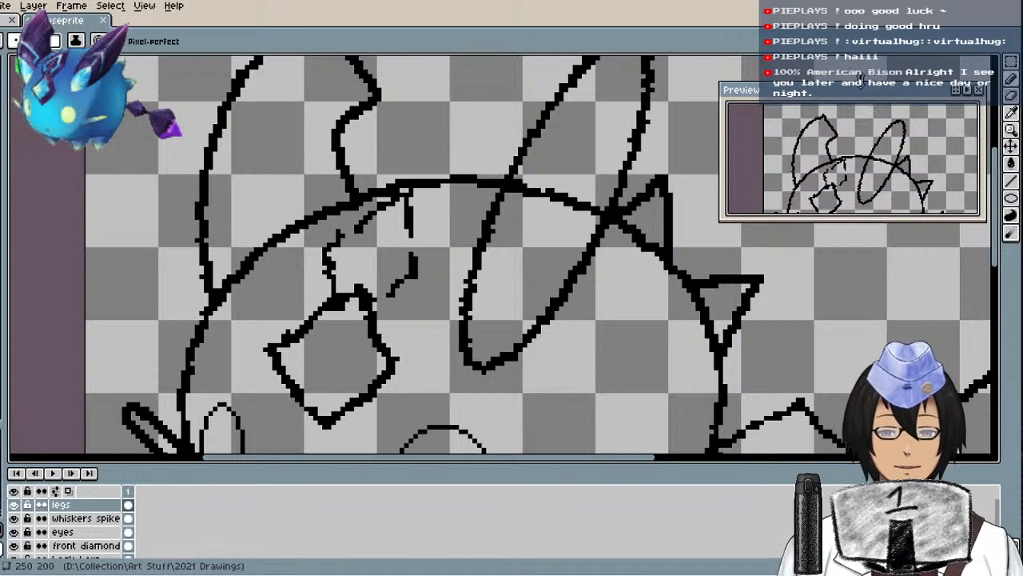
On the back horn layer, thin the upper part of the horn's outer curve and redraw the short segment leading to its tip
drag(995, 236, 996, 208)
click(1012, 96)
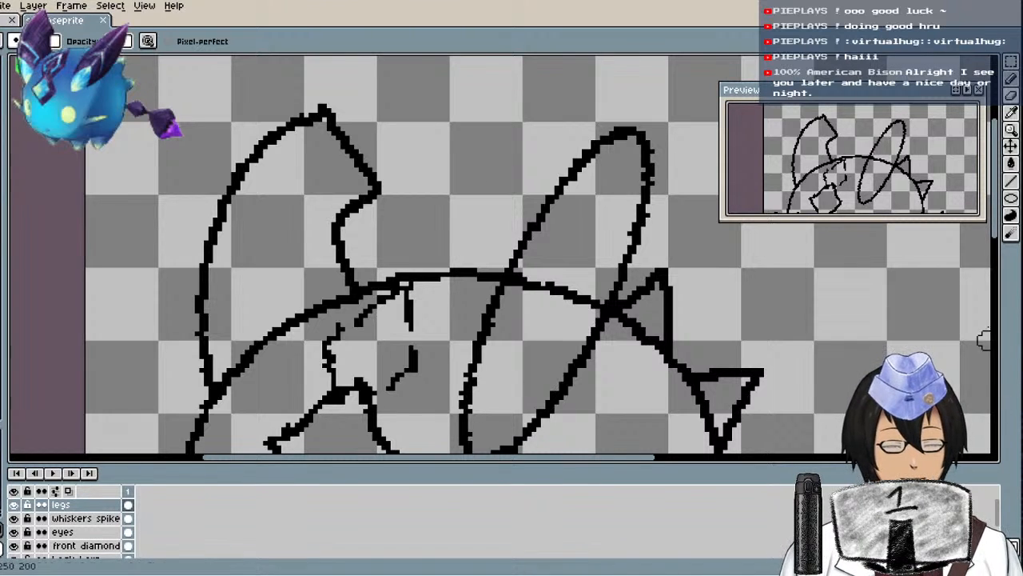
scroll(72, 524, down, 3)
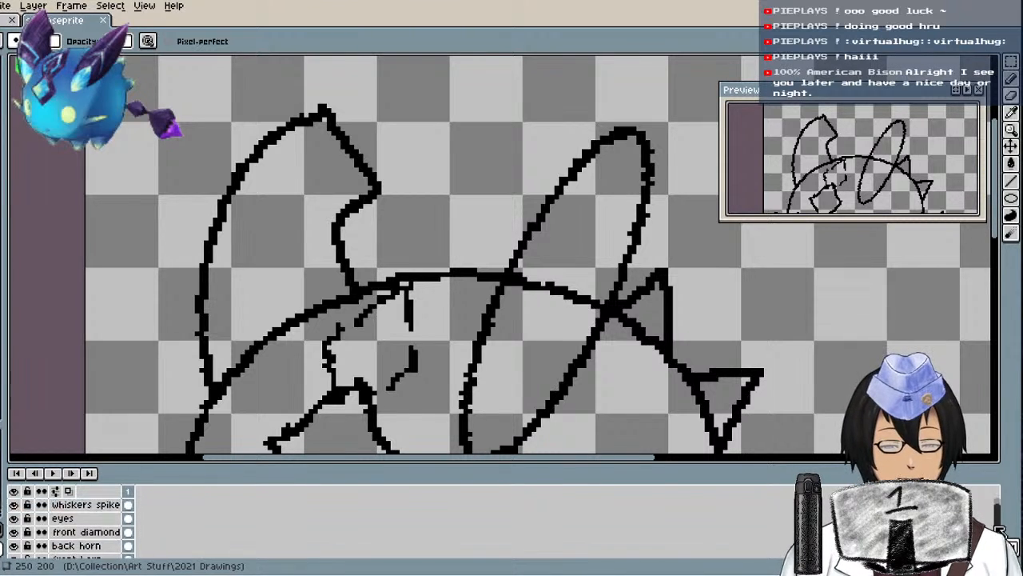
click(94, 520)
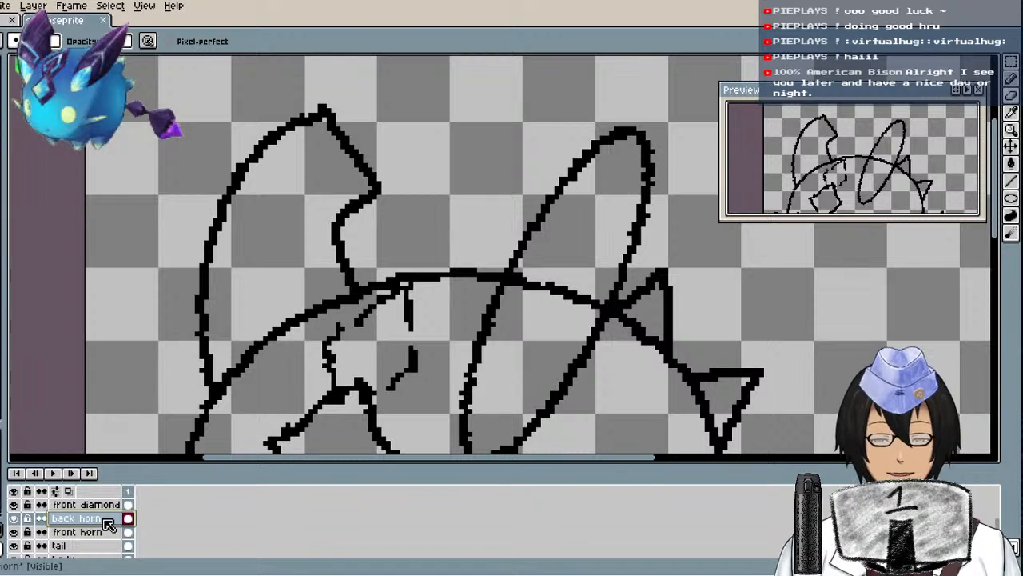
click(1010, 95)
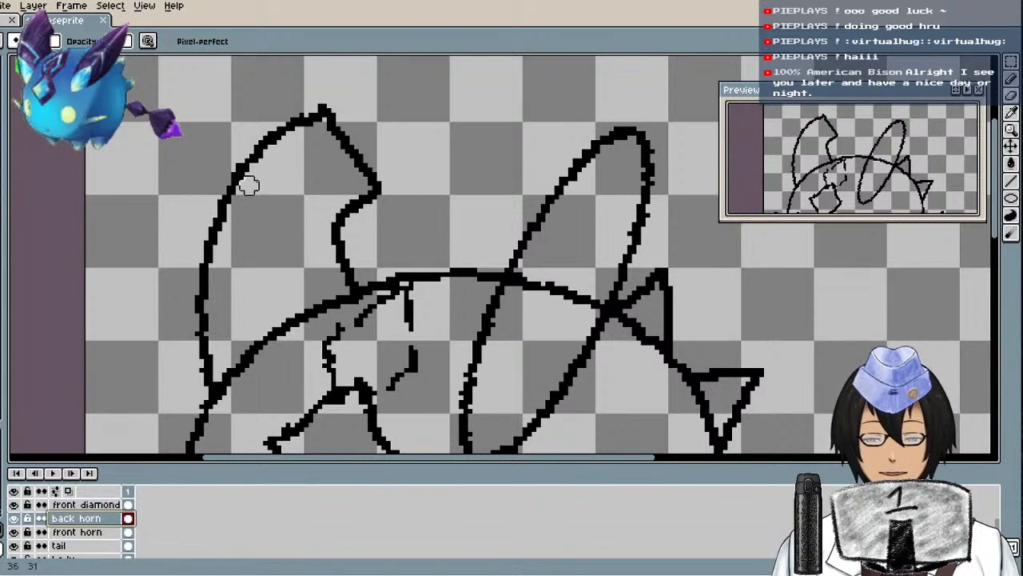
click(247, 183)
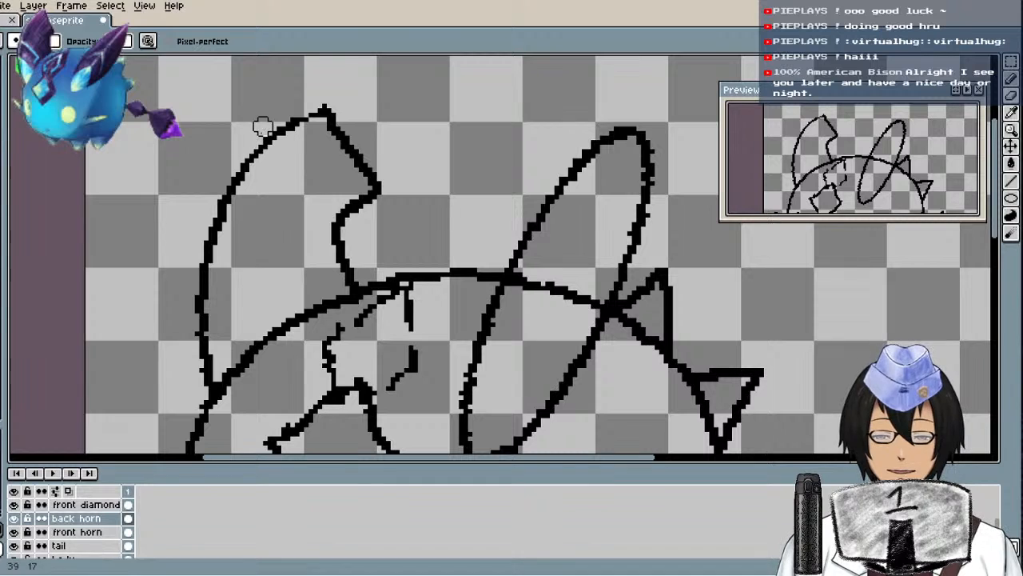
mouse_move(276, 117)
mouse_down()
mouse_move(285, 141)
mouse_move(304, 128)
mouse_up()
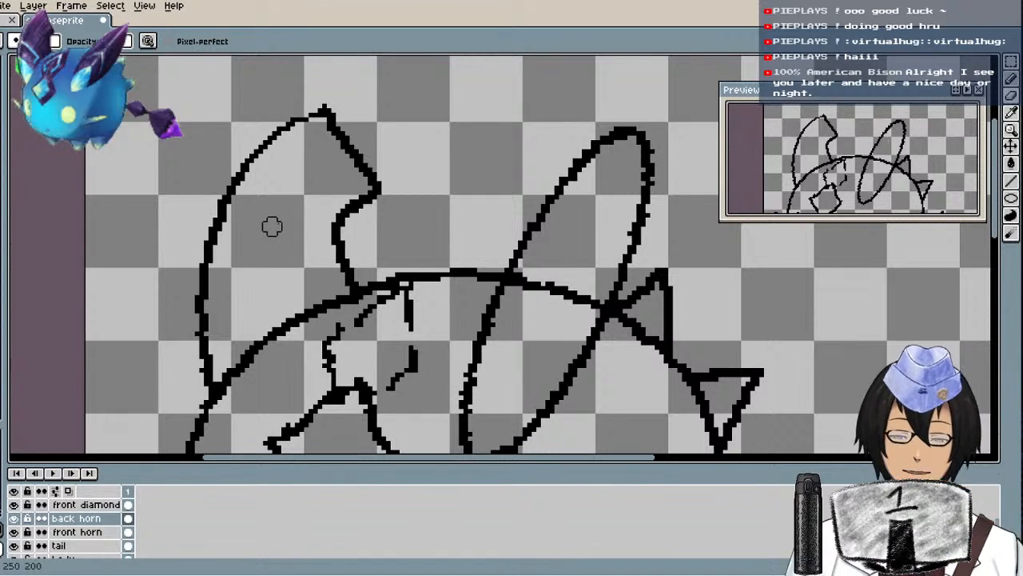
mouse_move(310, 108)
mouse_down()
mouse_move(308, 116)
mouse_move(317, 105)
mouse_up()
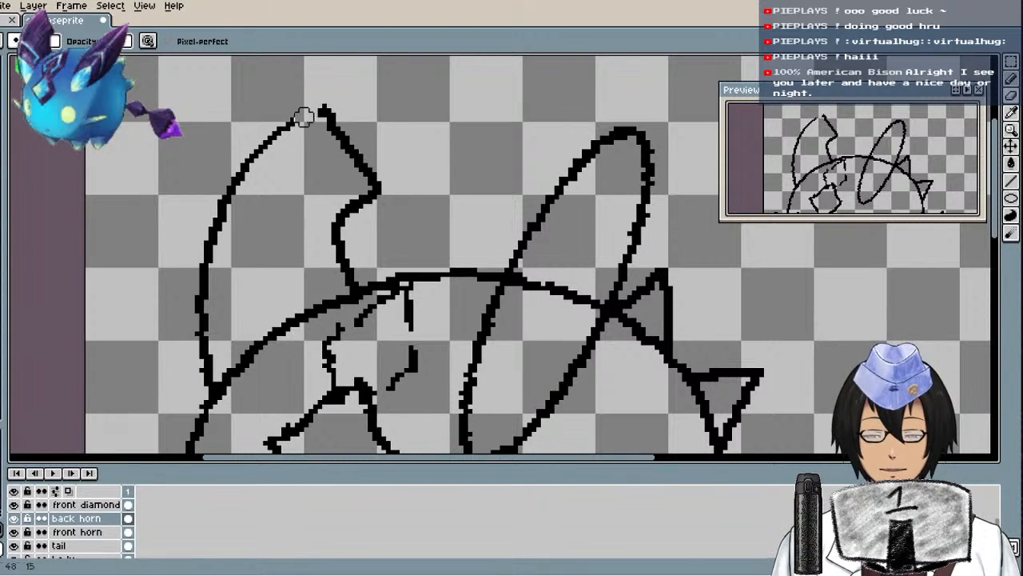
click(1009, 78)
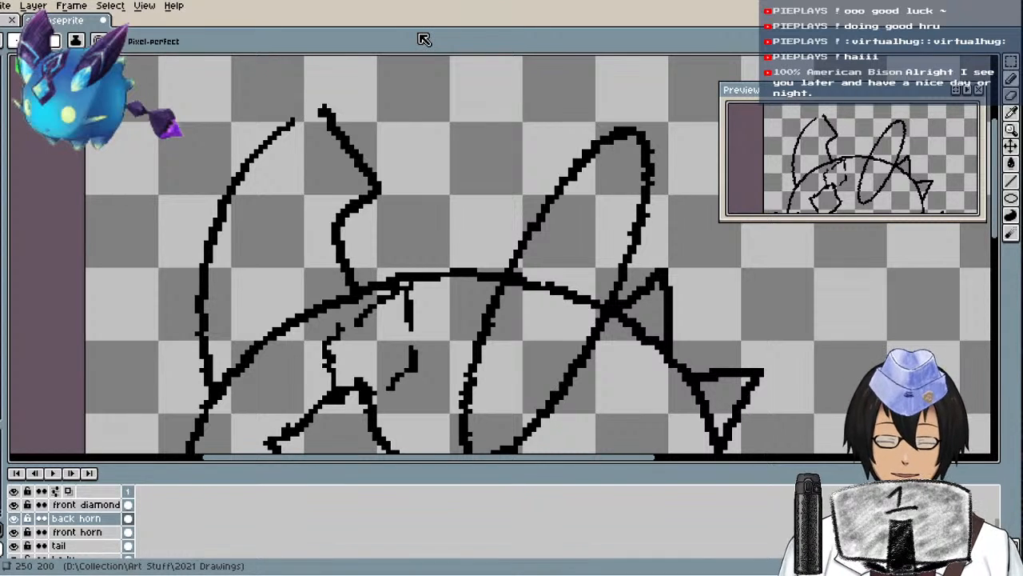
drag(293, 121, 320, 108)
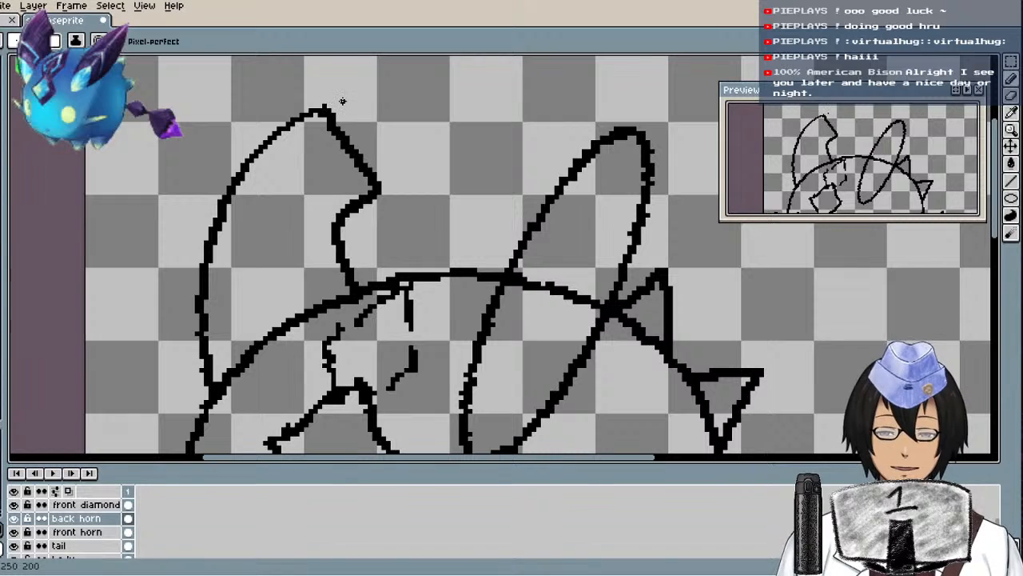
Thin the lower part of the back horn's outer curve down to the body, patching the line with the pencil
click(1009, 96)
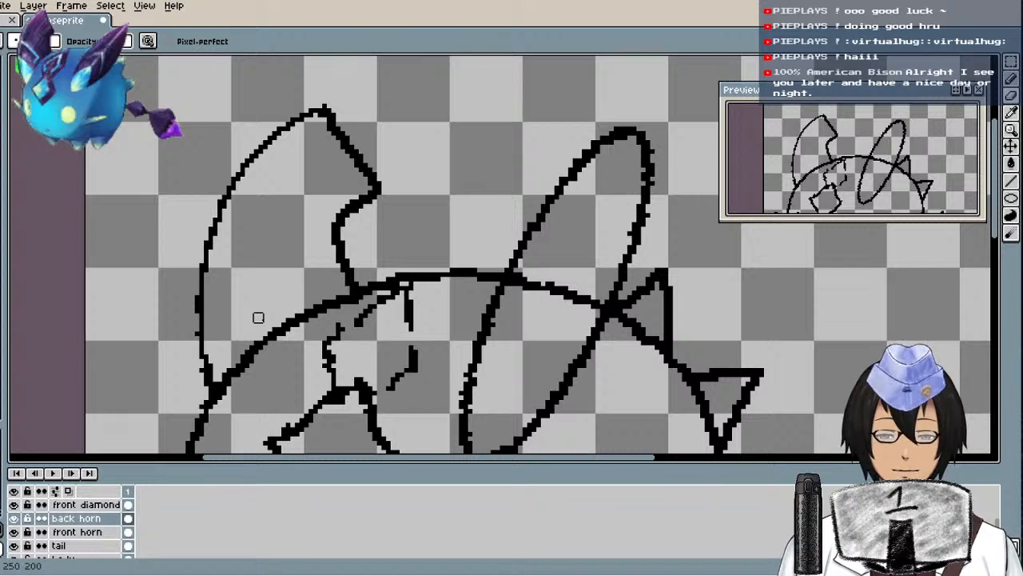
key(b)
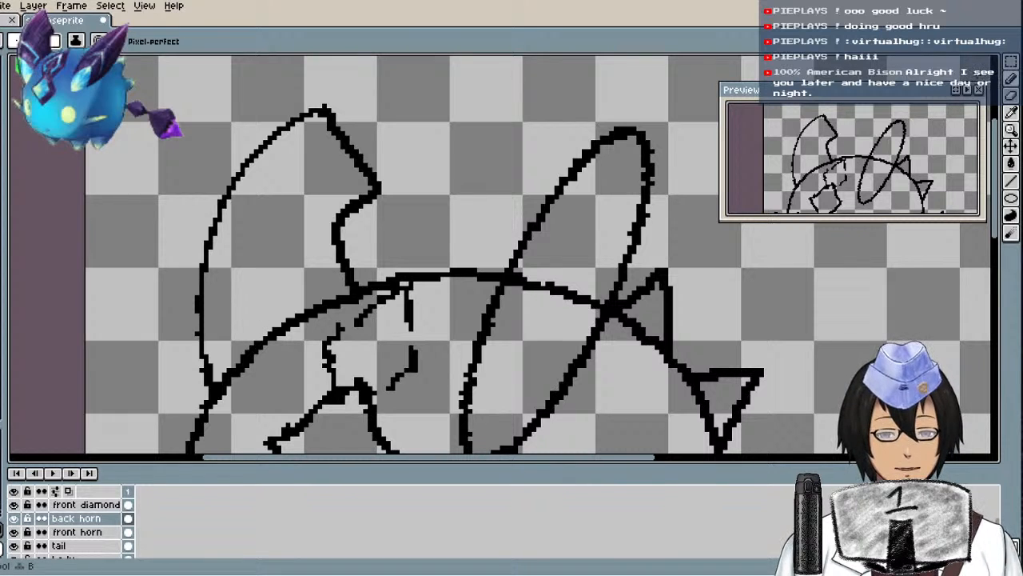
drag(200, 311, 201, 358)
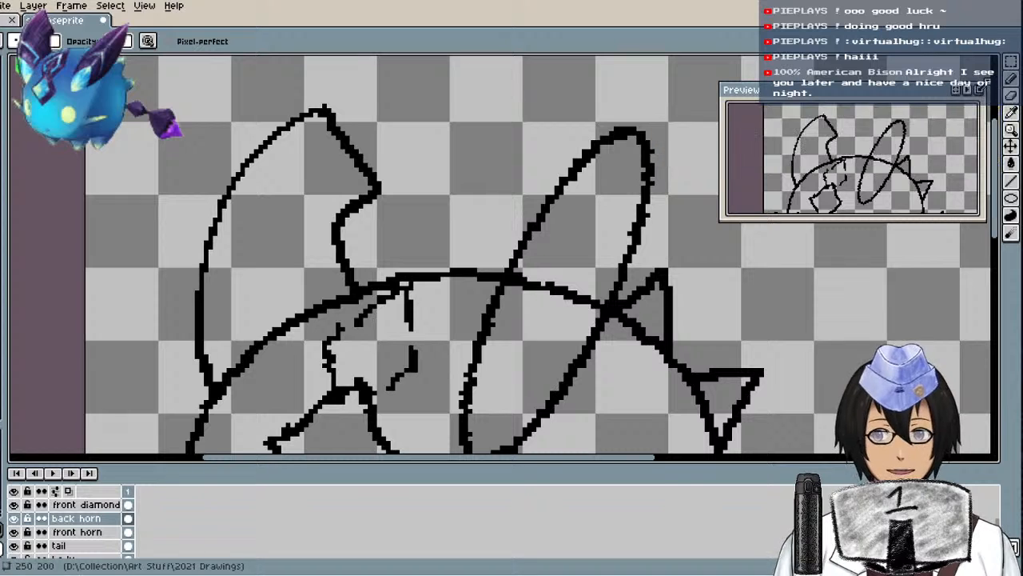
click(1012, 94)
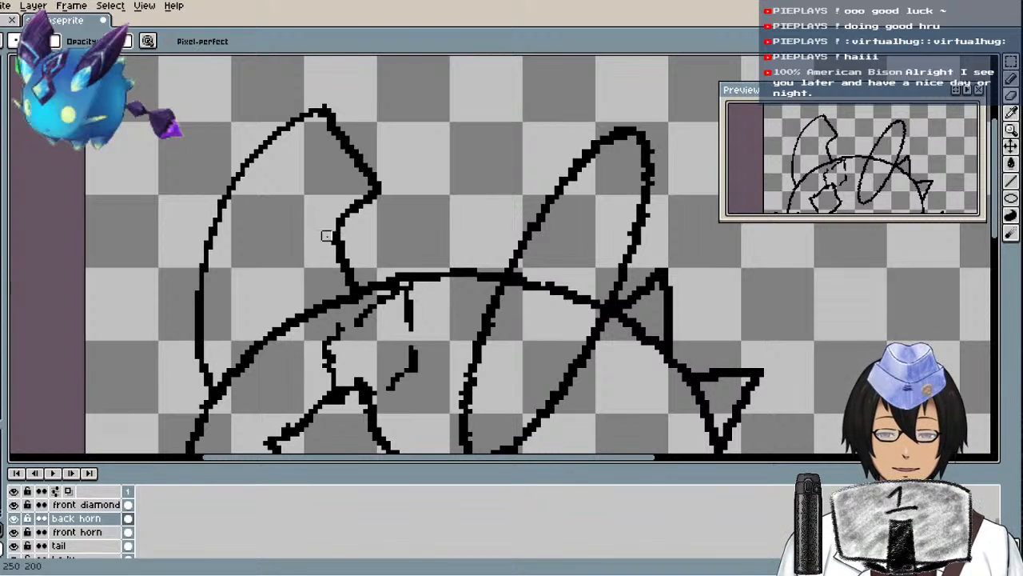
Thin the back horn's tip and the slanted edge running from it down to the corner above the notch
key(ctrl)
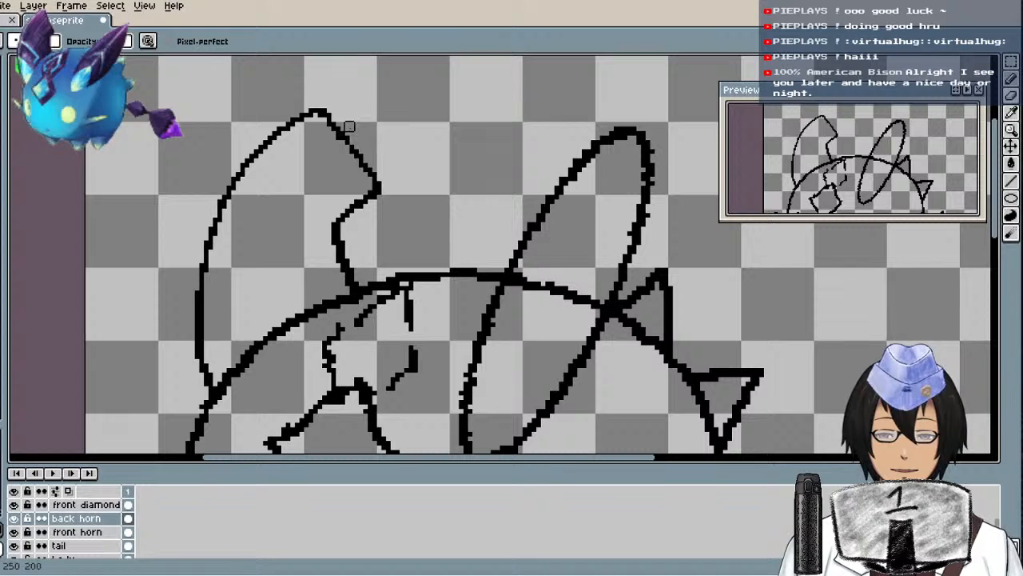
key(v)
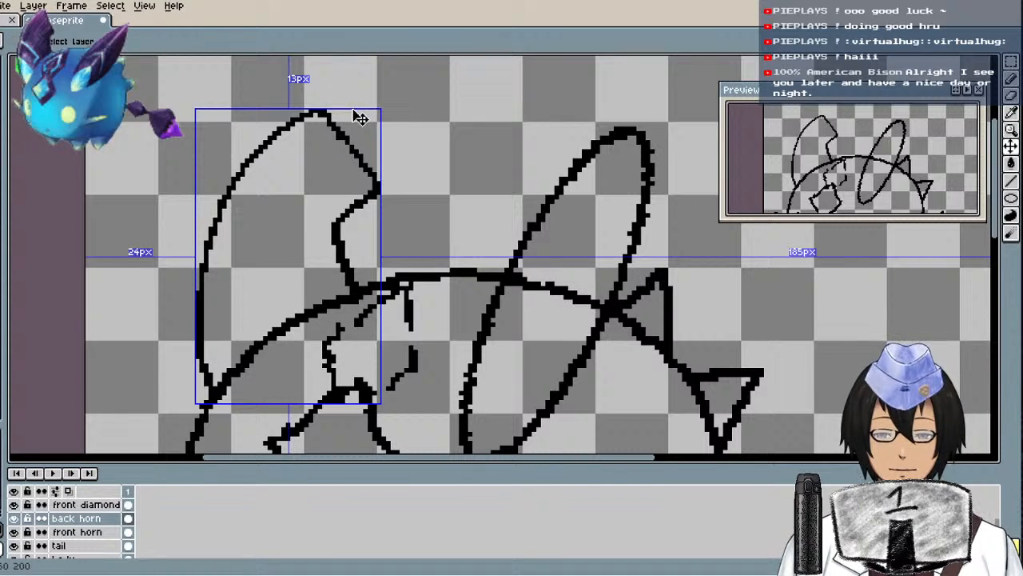
key(e)
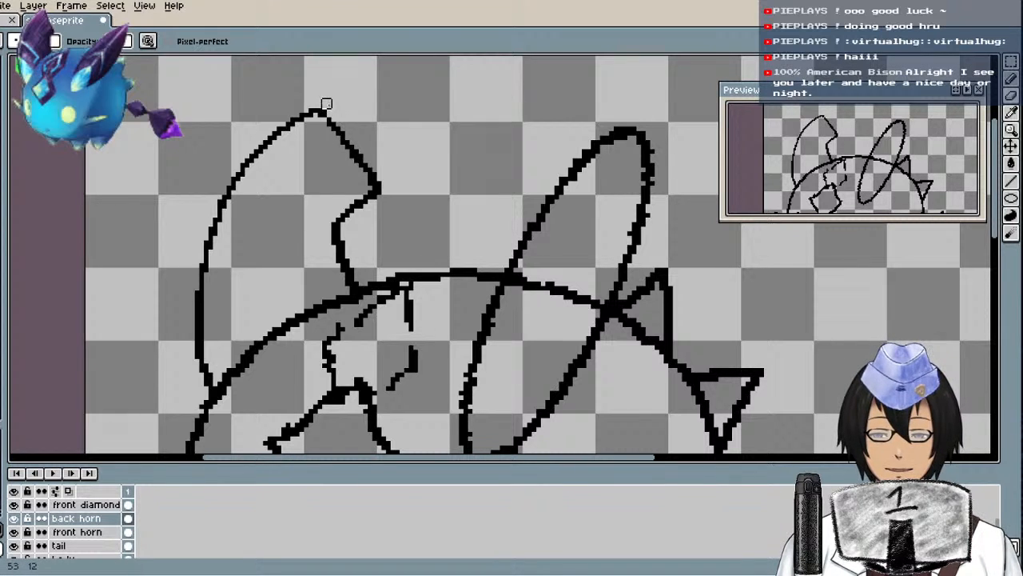
click(1011, 78)
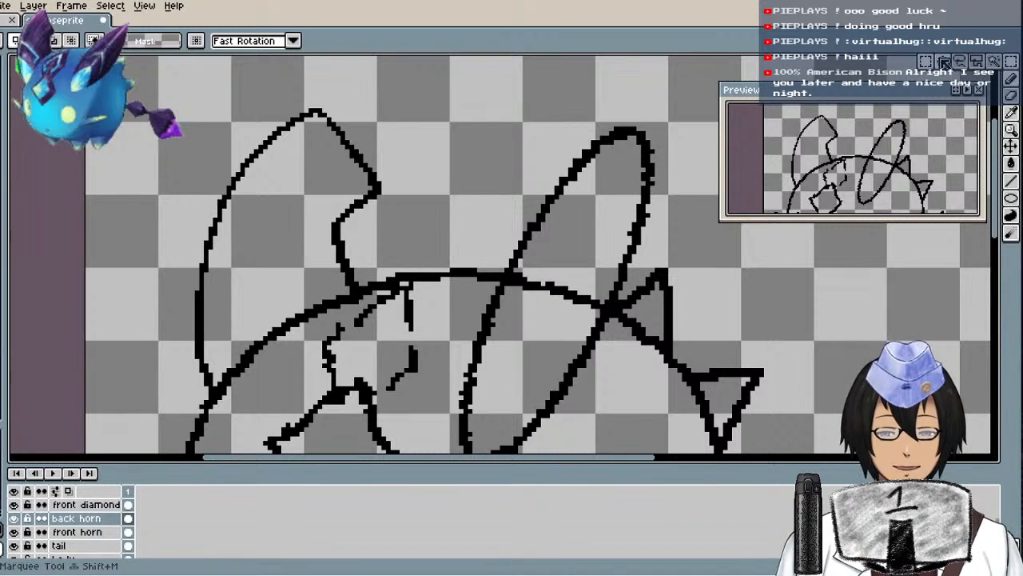
click(1013, 80)
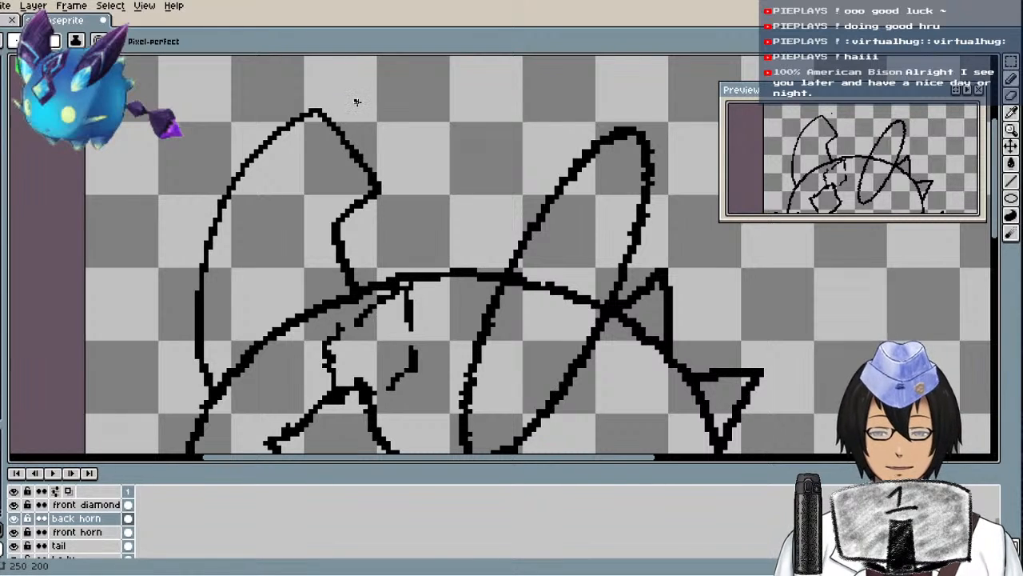
click(1011, 94)
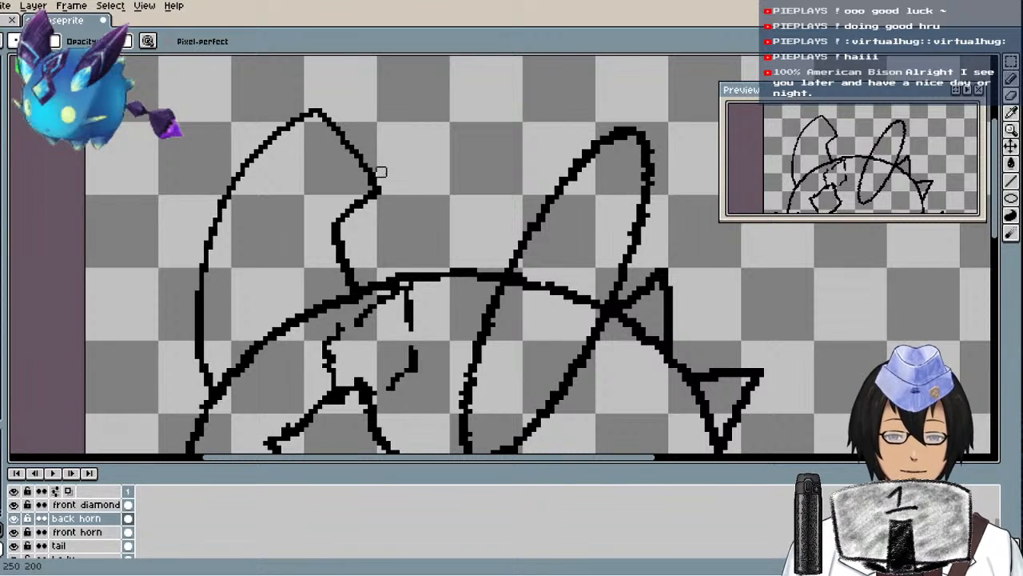
Thin the back horn's corner and inner notch line down to the body, undoing strokes that do not fit
key(ctrl+z)
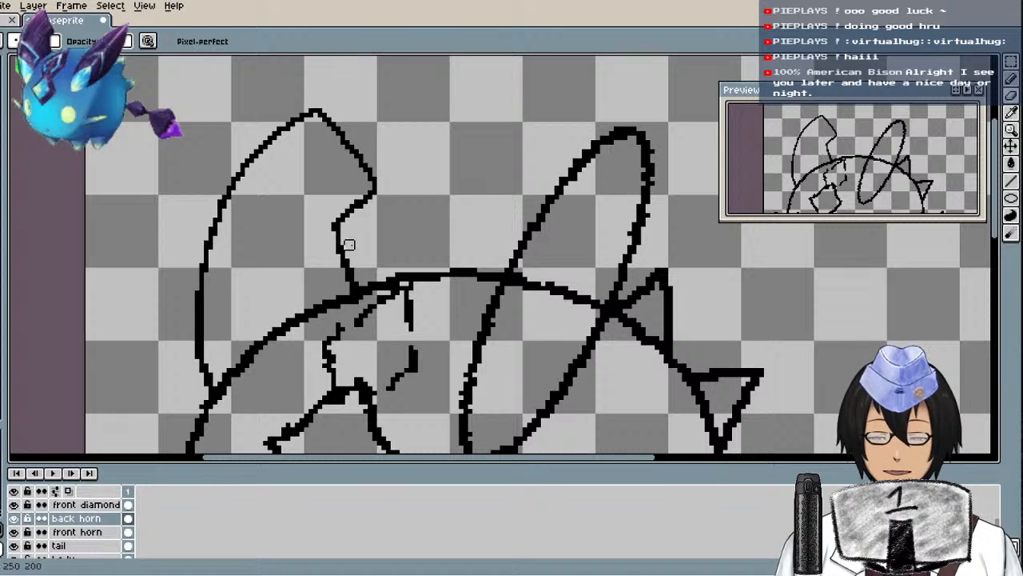
key(v)
key(b)
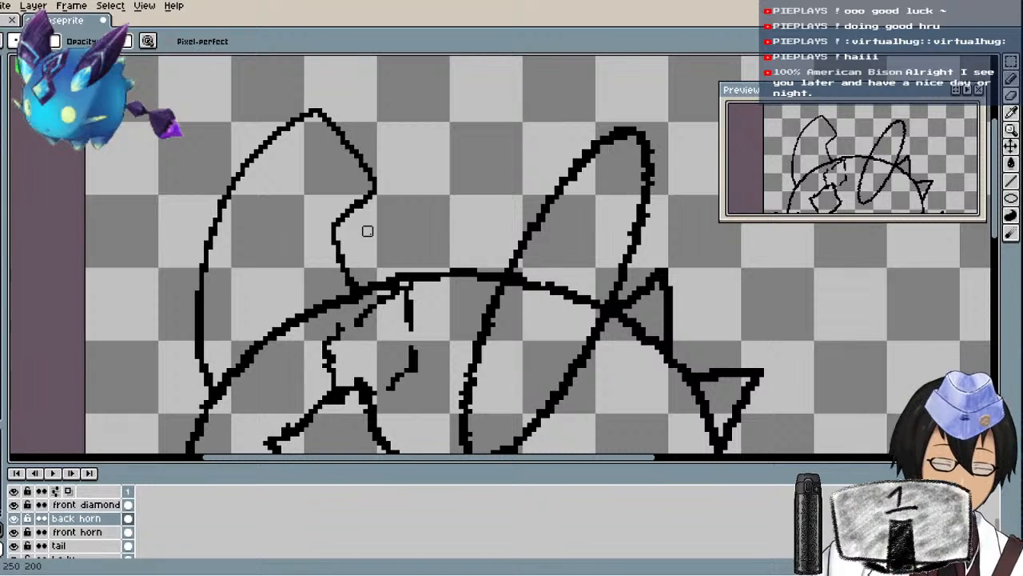
click(1011, 78)
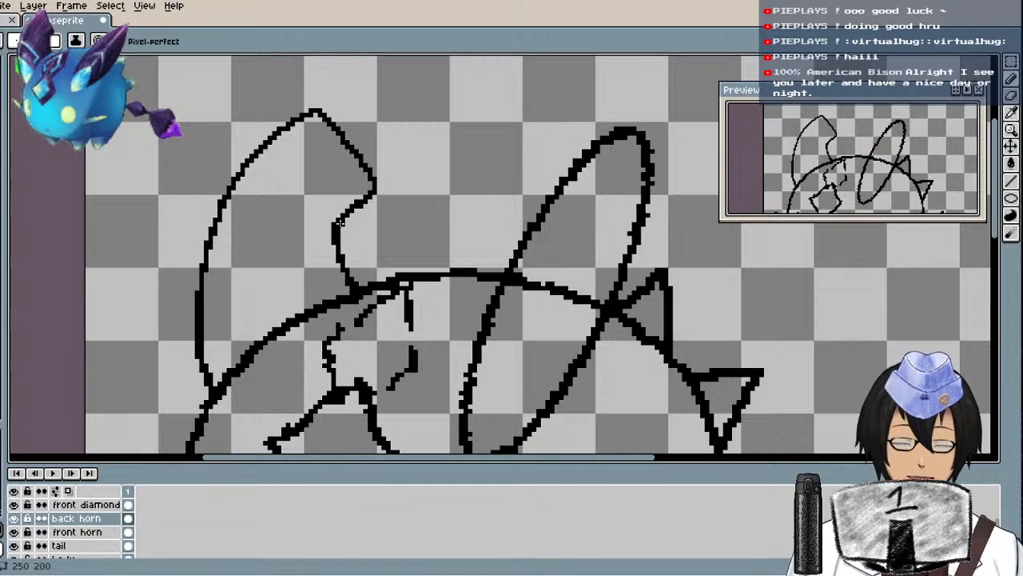
key(e)
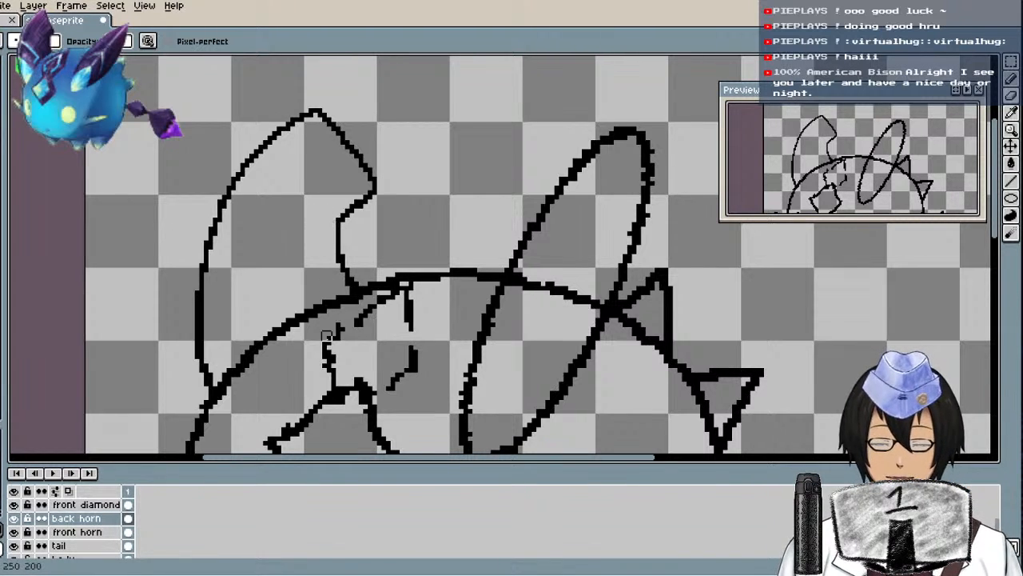
key(ctrl)
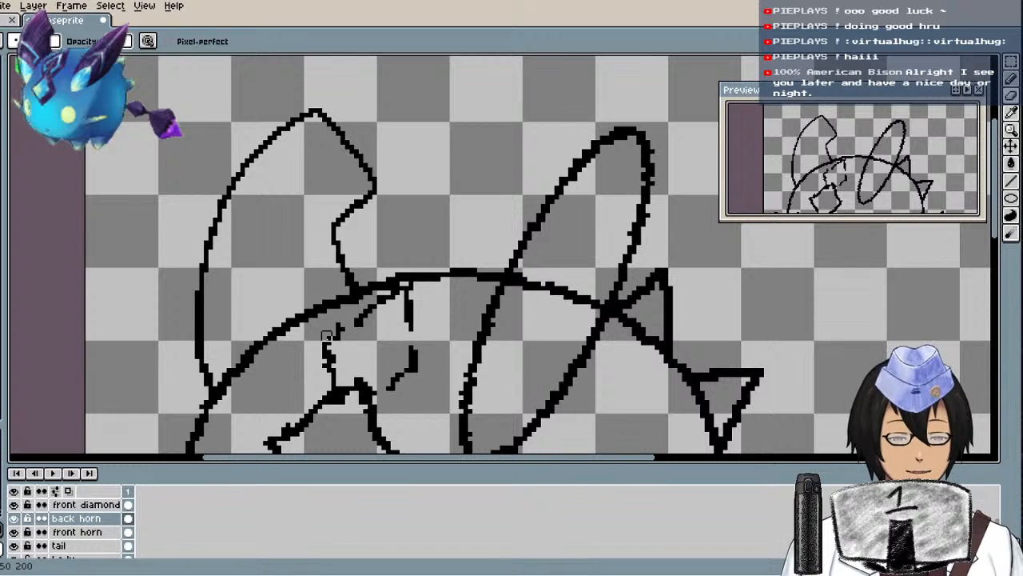
key(ctrl)
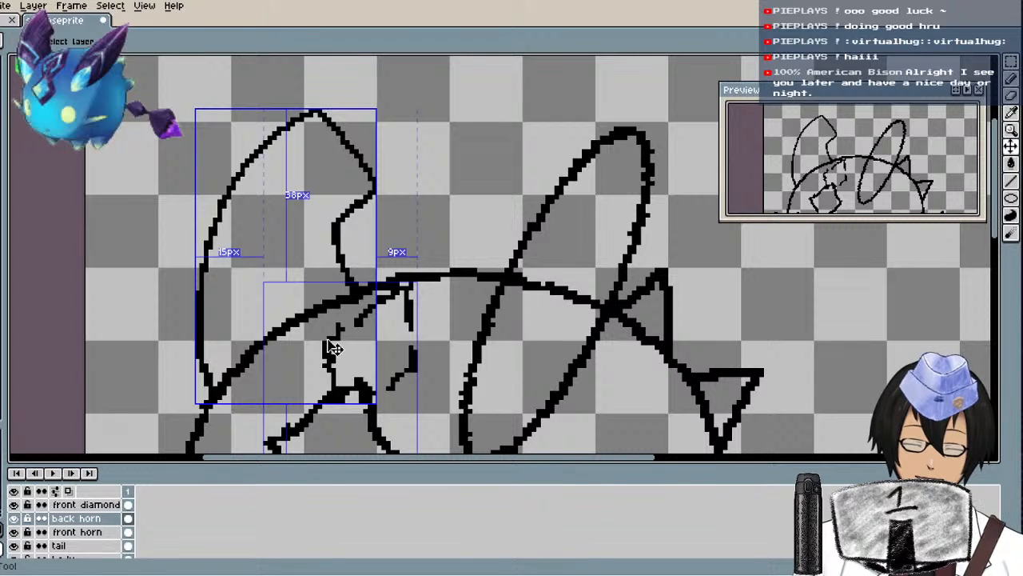
Save the drawing and make the front horn layer active for pencil work
key(ctrl+s)
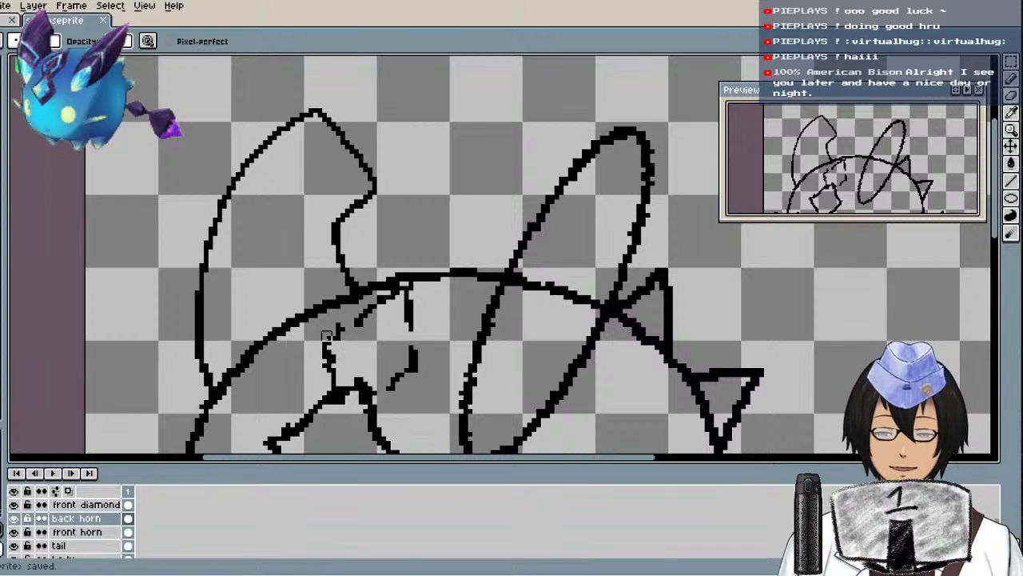
scroll(999, 167, down, 2)
drag(998, 167, 996, 173)
mouse_move(848, 170)
mouse_down()
mouse_move(833, 172)
mouse_move(852, 180)
mouse_up()
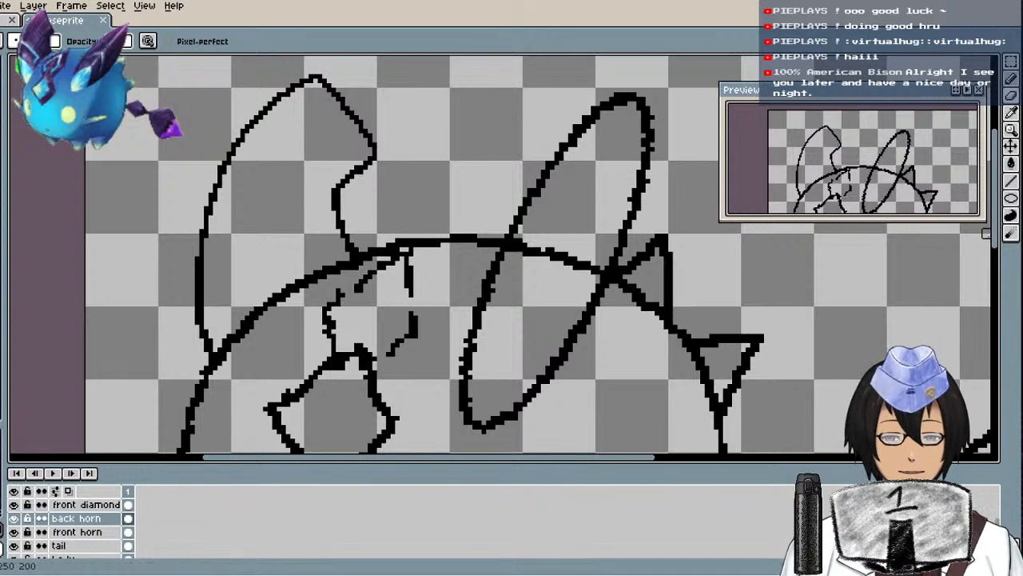
drag(998, 238, 1002, 256)
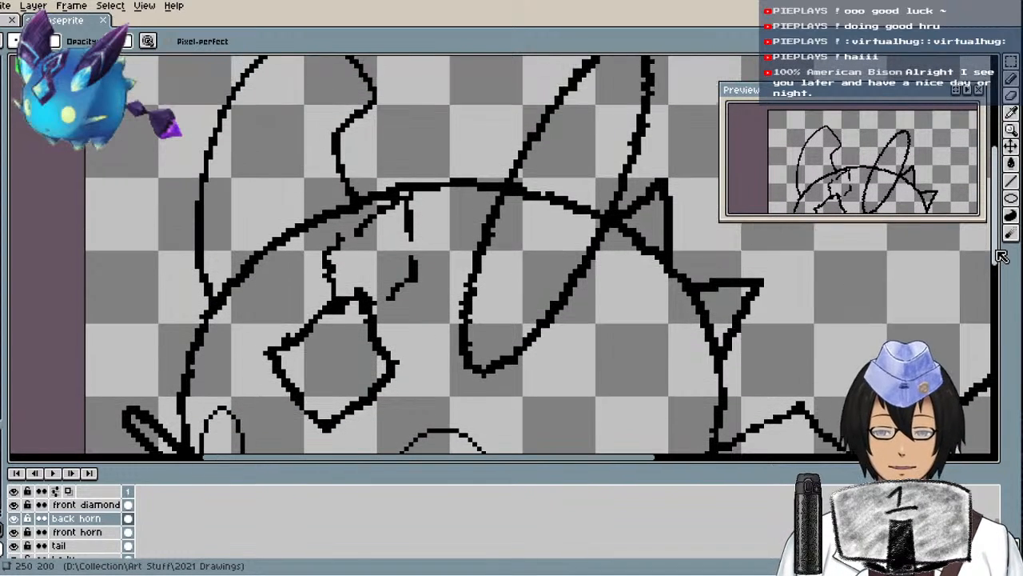
click(107, 532)
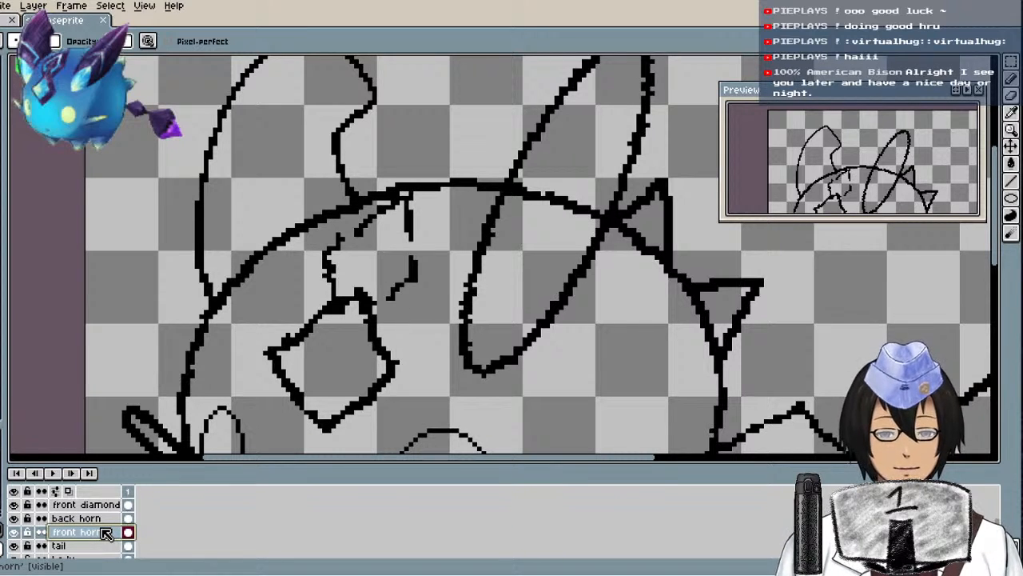
mouse_move(999, 204)
mouse_down()
mouse_move(1000, 242)
mouse_move(1005, 235)
mouse_up()
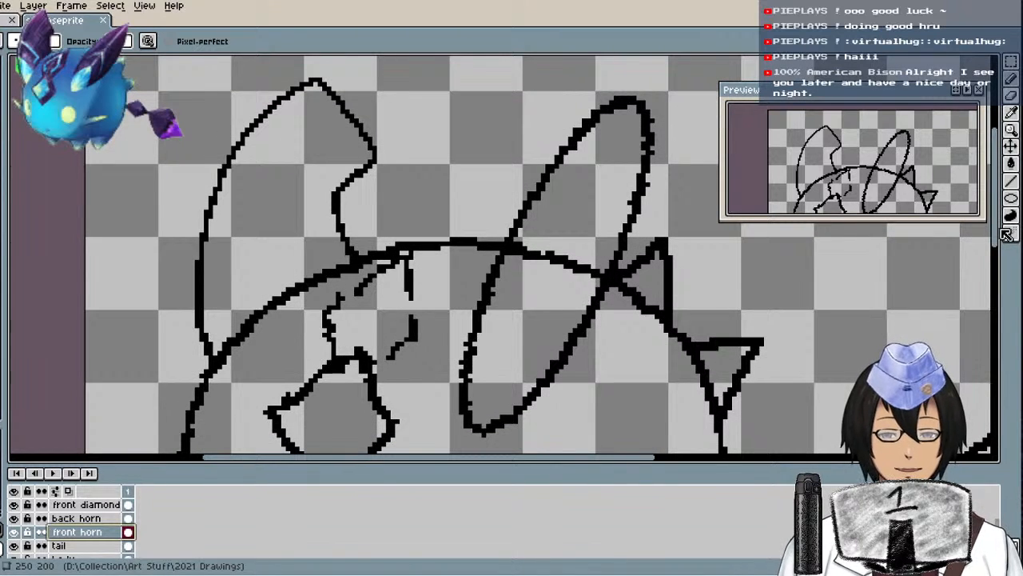
click(1011, 78)
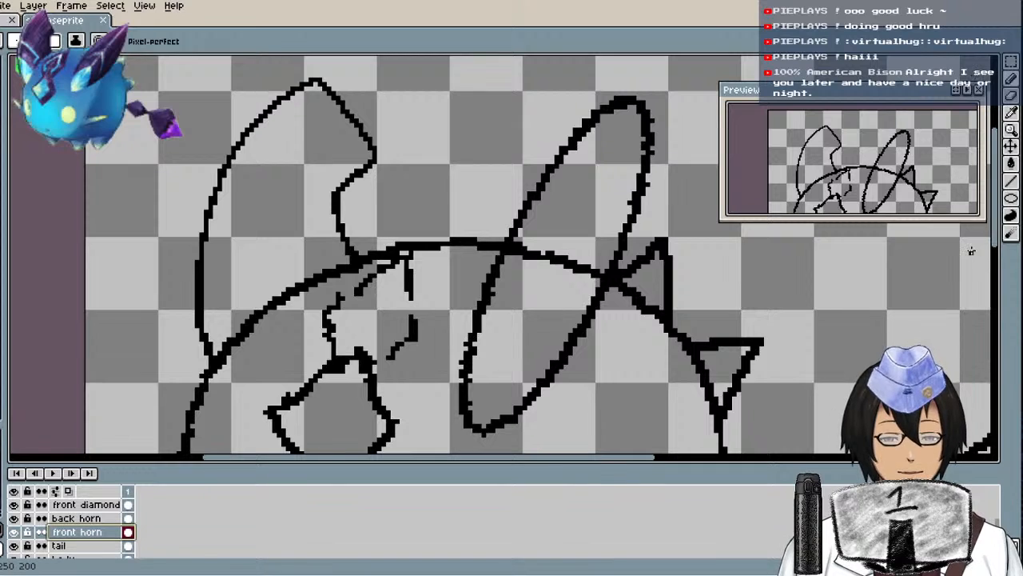
Thin the lower part of the front horn's outline on both sides and redraw its bottom tip with the pencil
drag(612, 469, 656, 464)
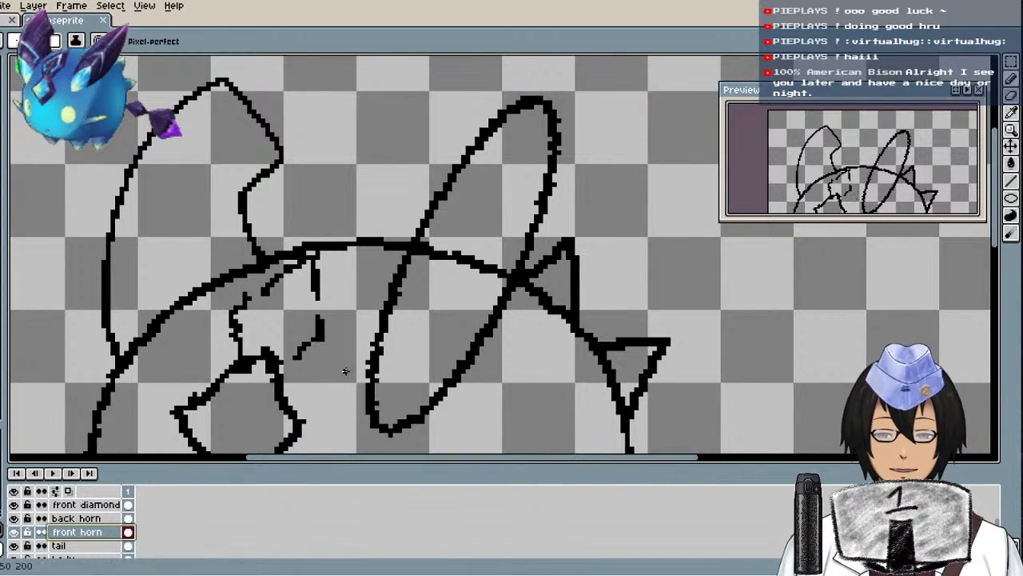
click(1012, 97)
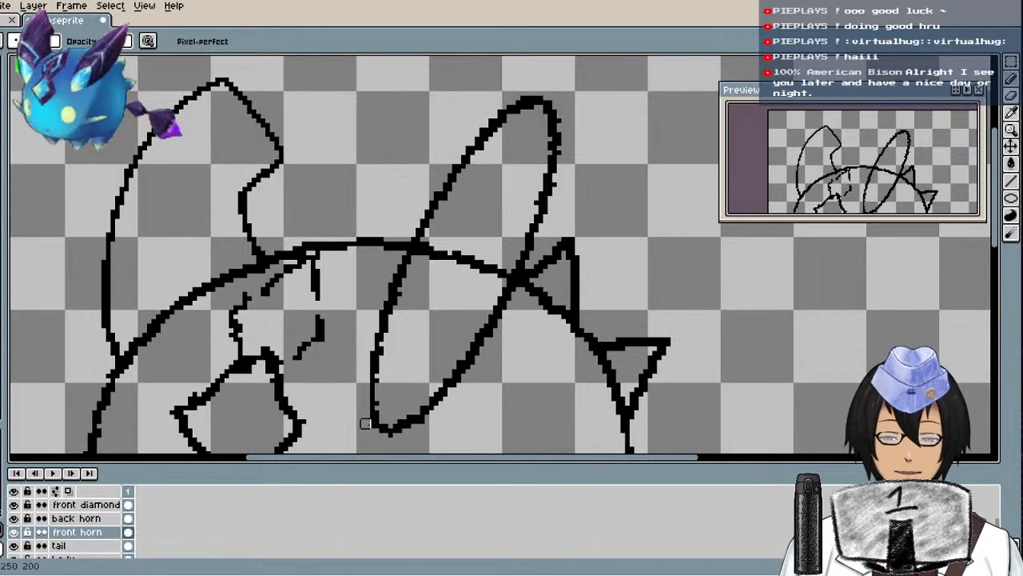
mouse_move(391, 435)
mouse_down()
mouse_move(442, 397)
mouse_move(482, 341)
mouse_up()
click(1011, 80)
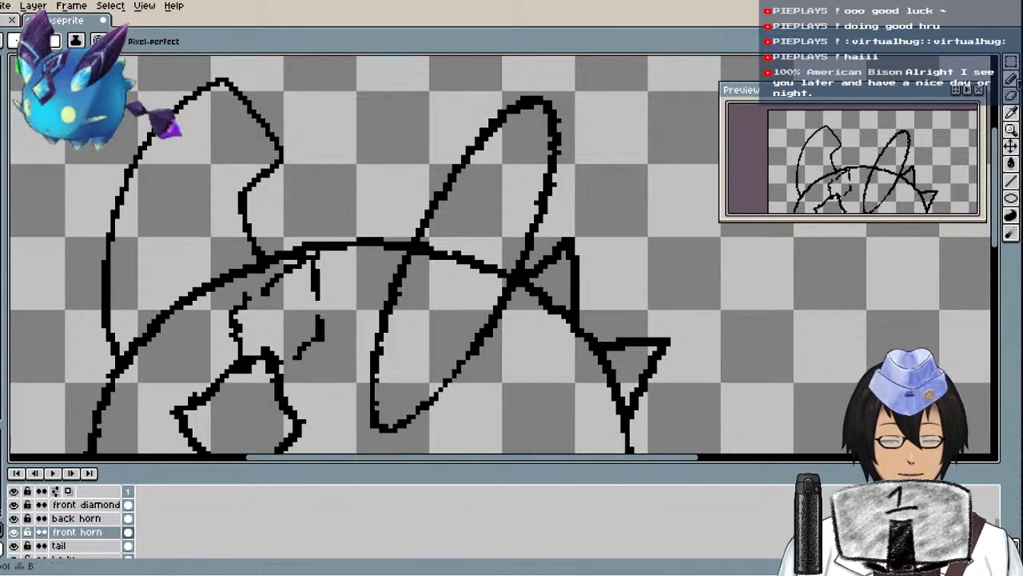
click(1011, 95)
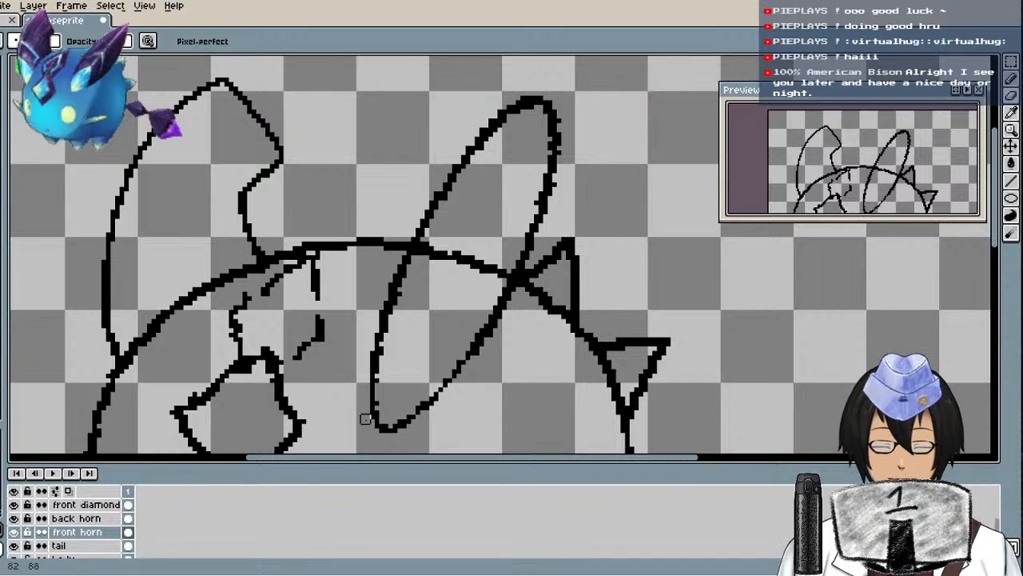
drag(380, 430, 406, 428)
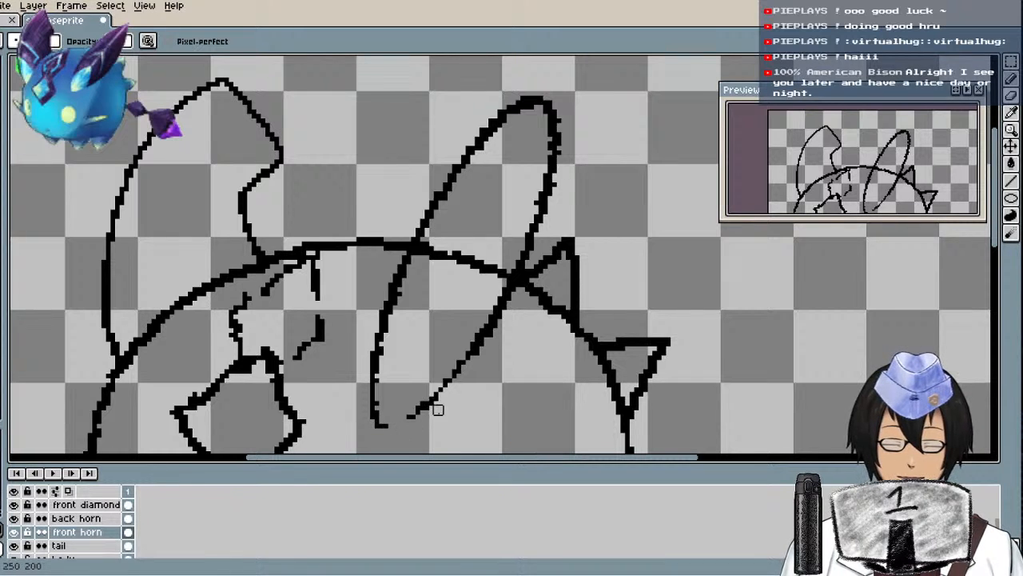
key(b)
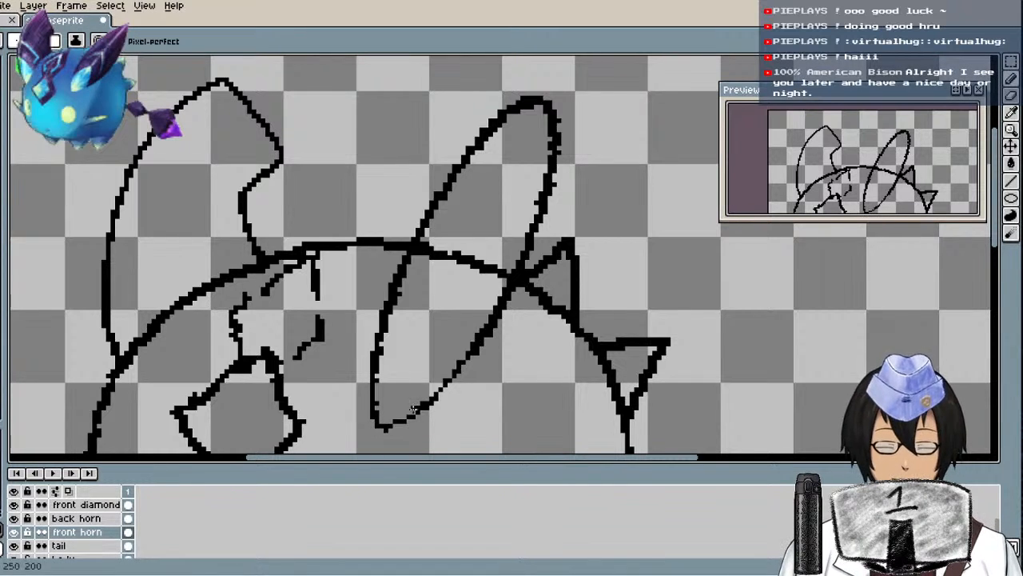
key(e)
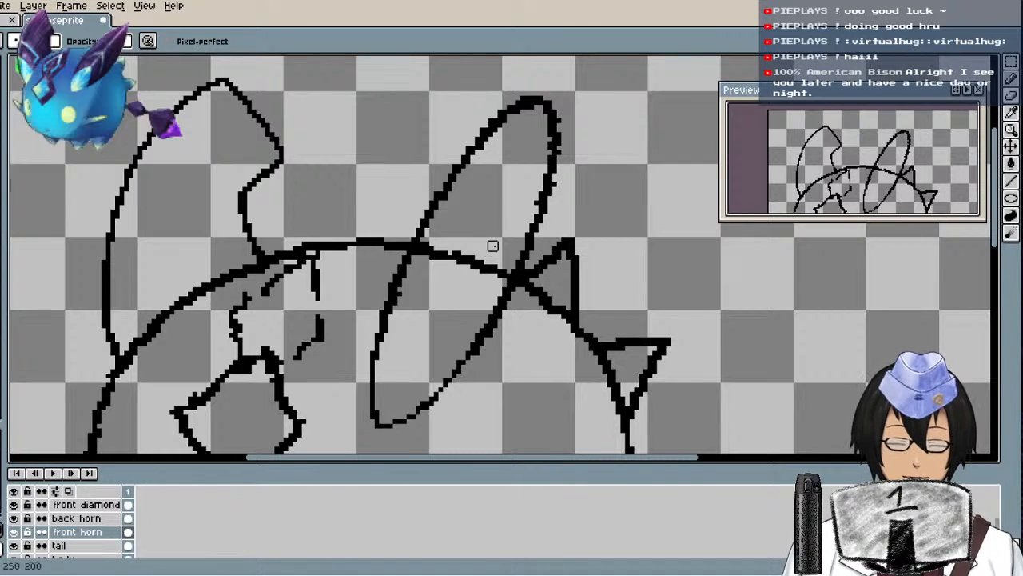
Redraw the front horn's bottom corner and smooth its lower right edge up to the body line, undoing the stroke that does not fit
mouse_move(917, 153)
mouse_down()
mouse_move(887, 147)
mouse_move(901, 150)
mouse_up()
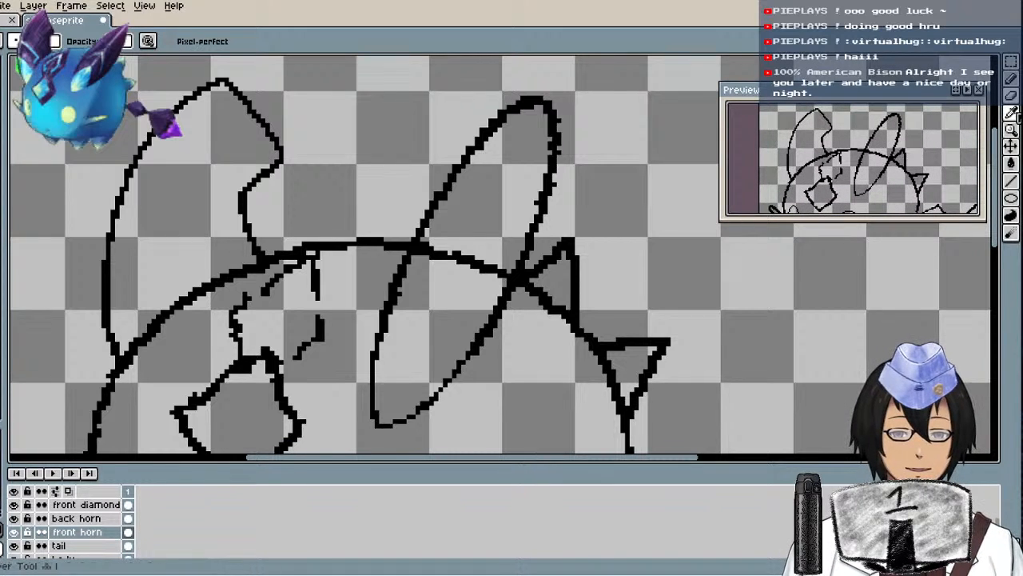
click(1011, 80)
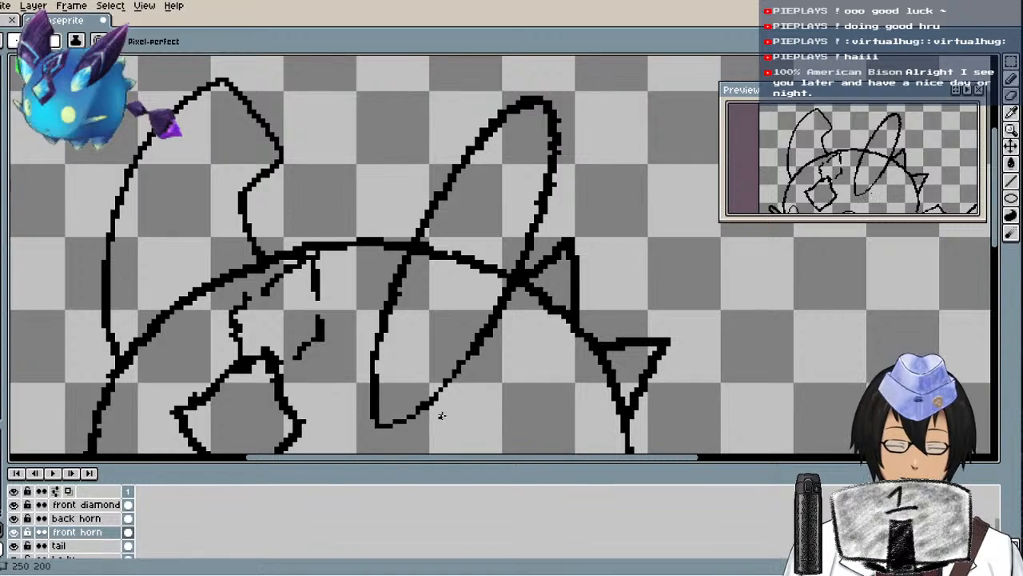
drag(385, 421, 401, 413)
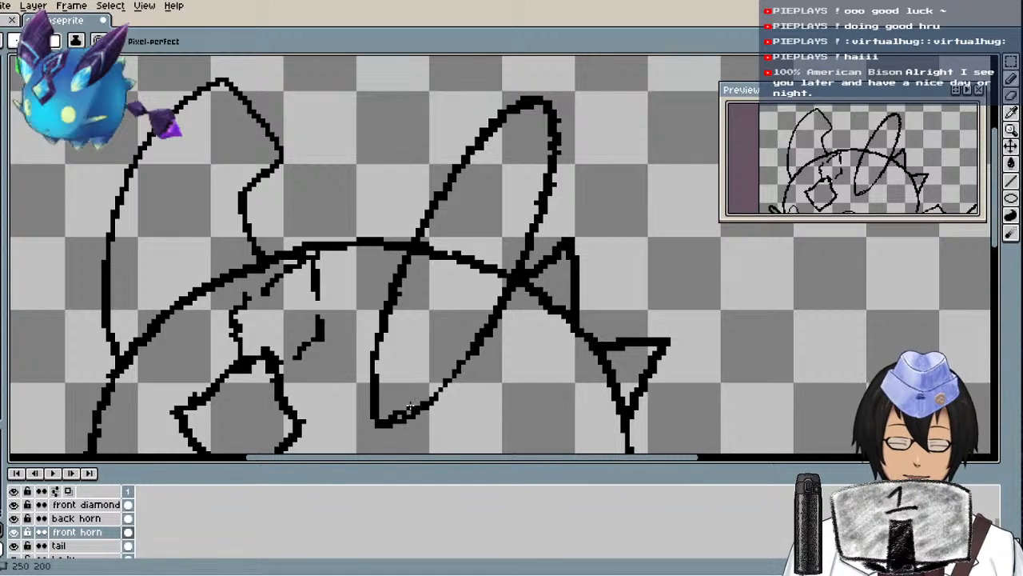
key(ctrl+z)
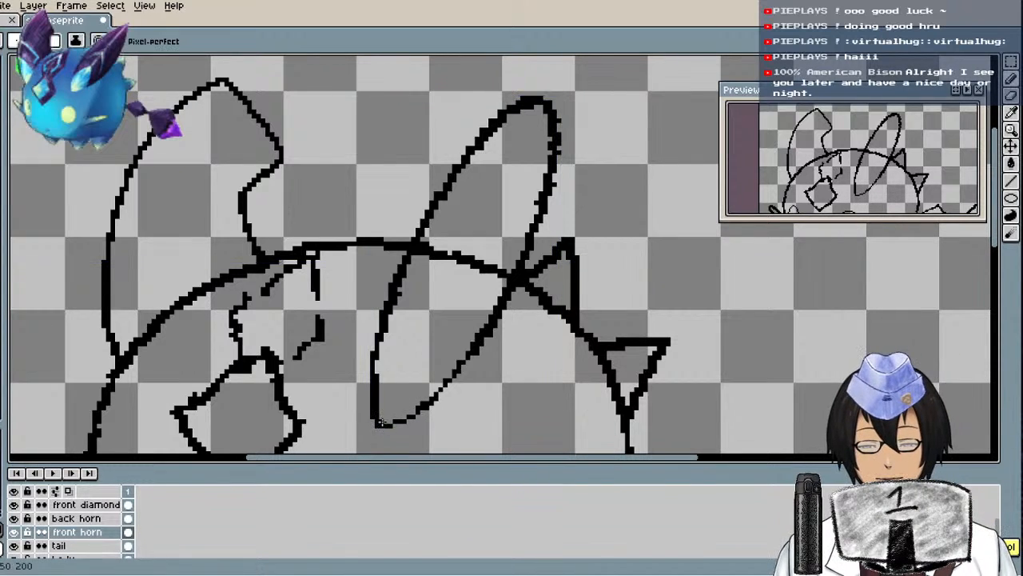
drag(384, 422, 407, 413)
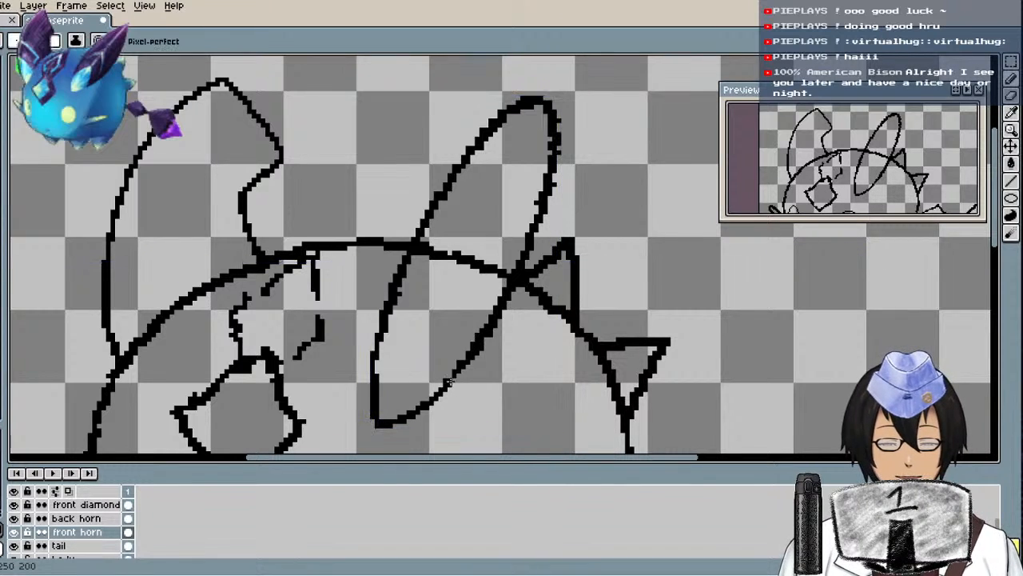
key(e)
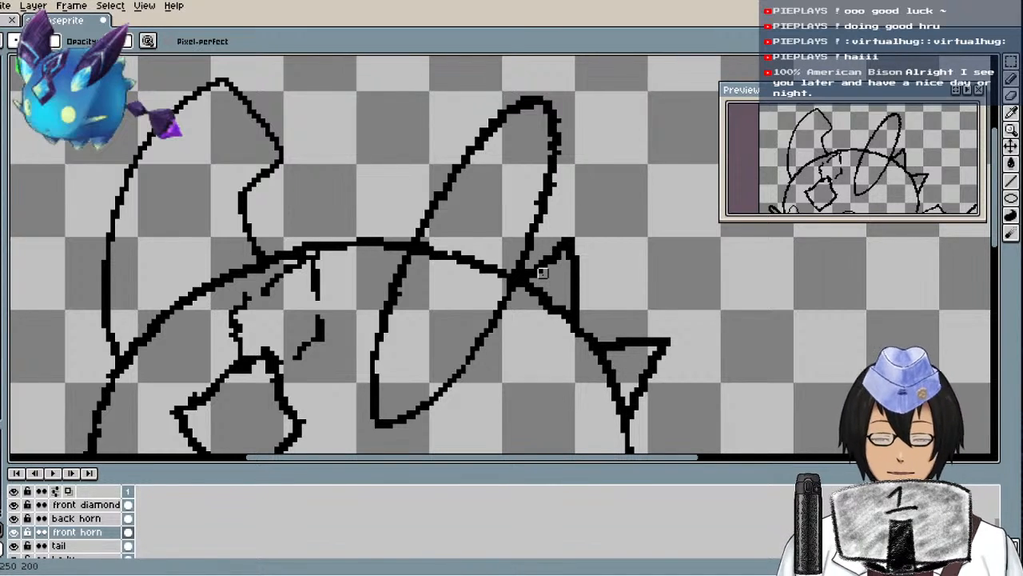
Recolor the front horn's outline with the Paint Bucket, undoing trial colors and filling it with dark purple
click(1010, 163)
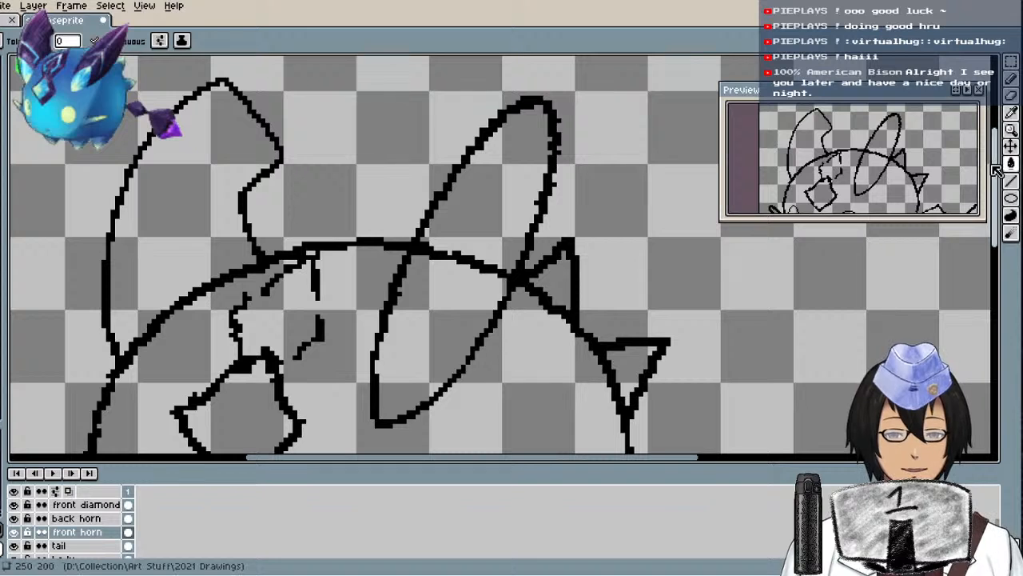
click(403, 271)
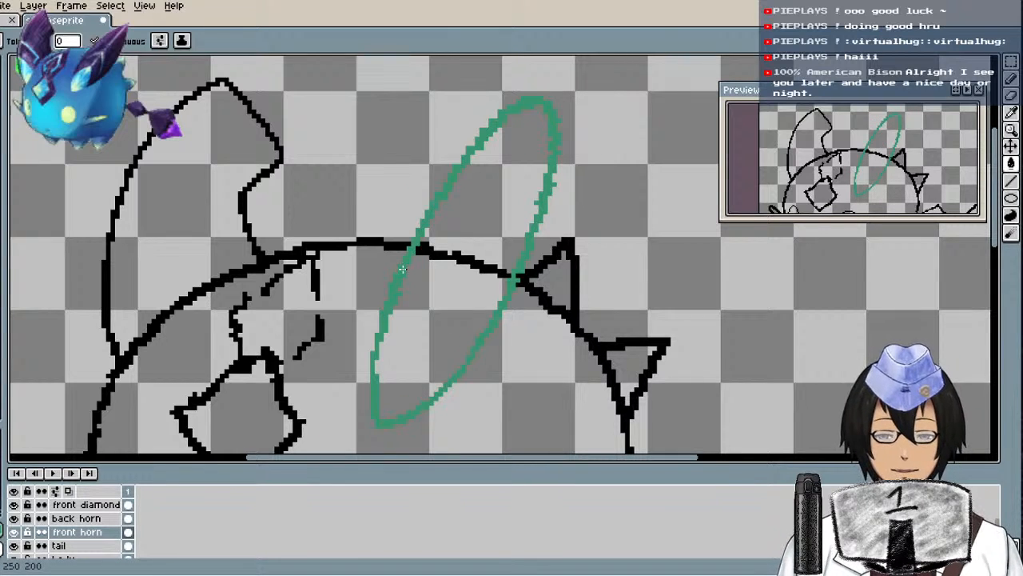
key(ctrl+z)
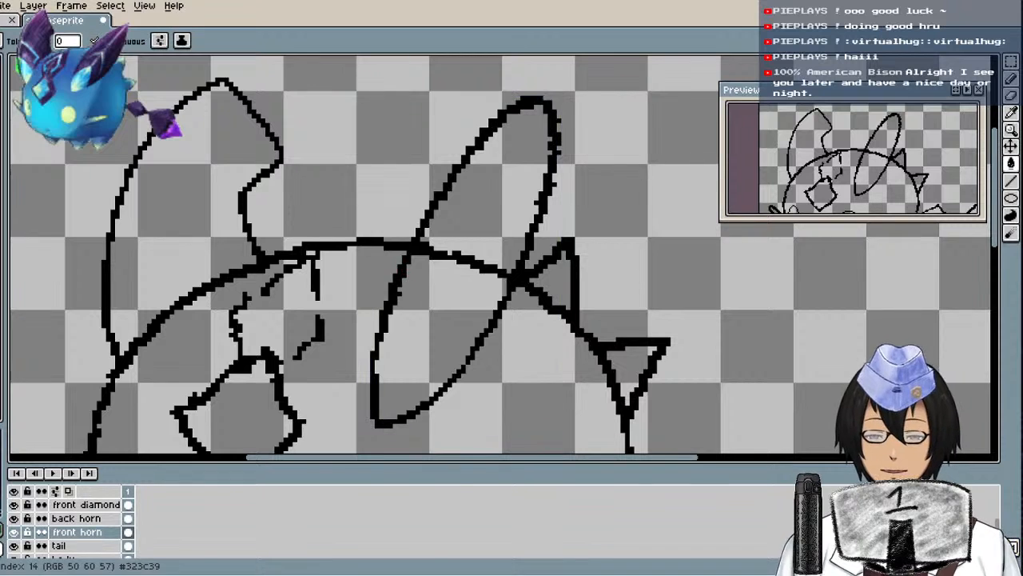
click(402, 268)
key(ctrl+z)
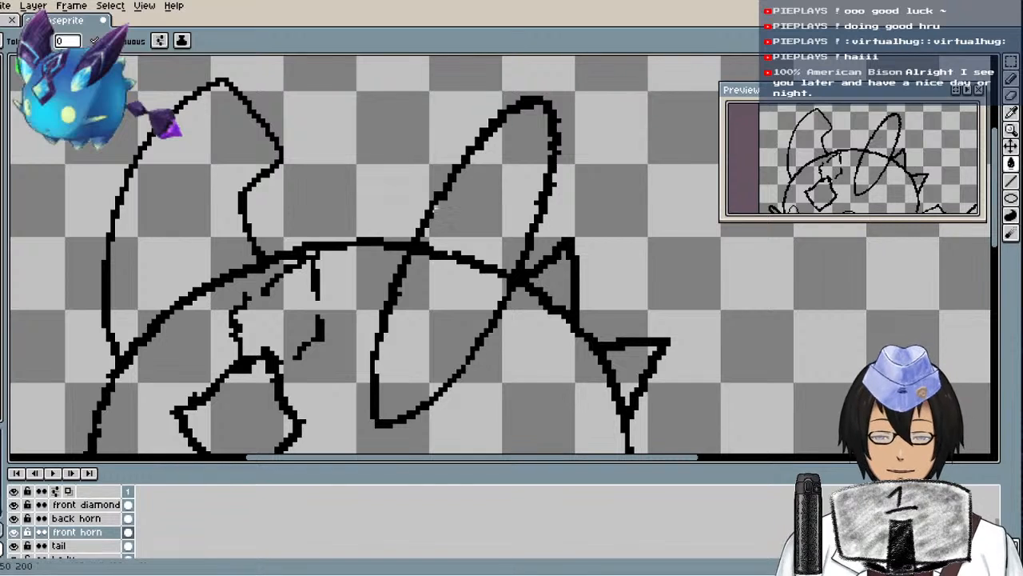
click(436, 205)
key(ctrl+z)
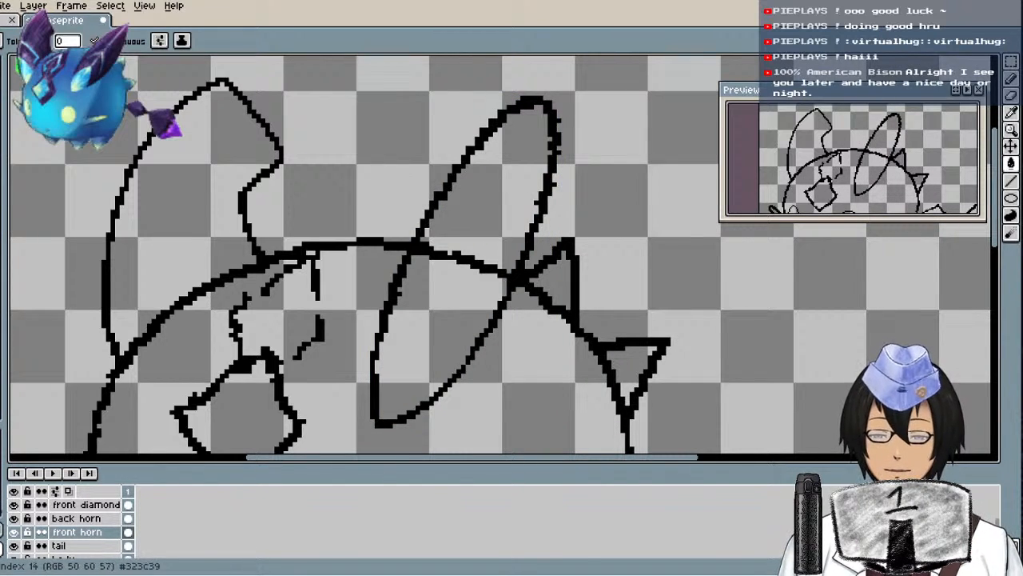
click(425, 222)
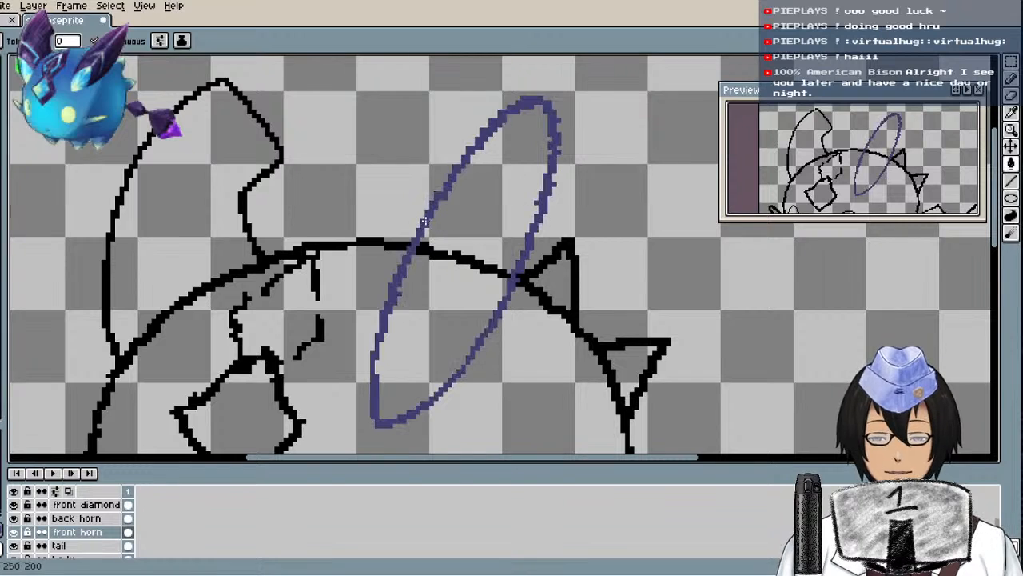
Clean up the upper left edge of the front horn's purple outline with the eraser and pencil
click(1010, 96)
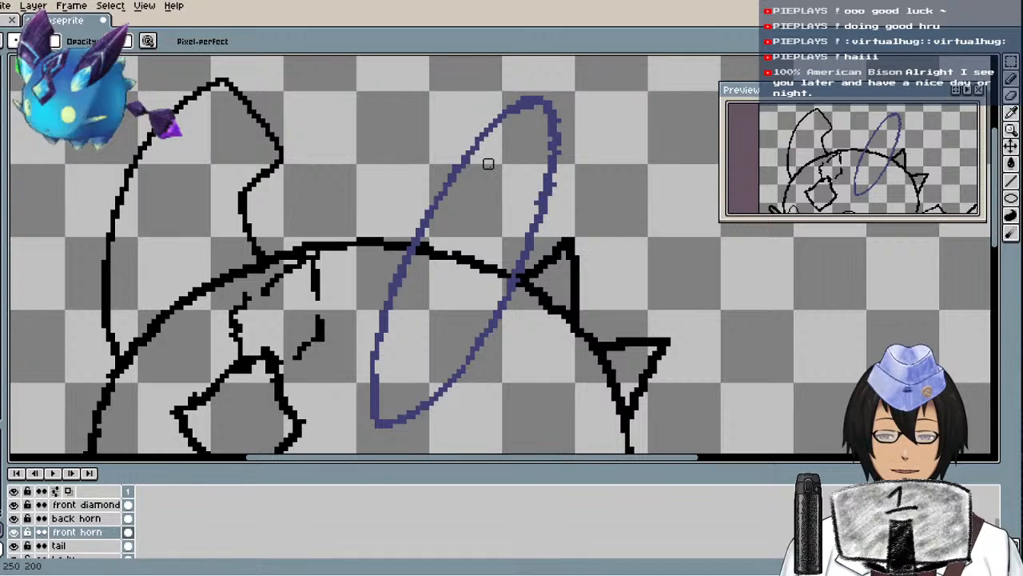
click(1012, 80)
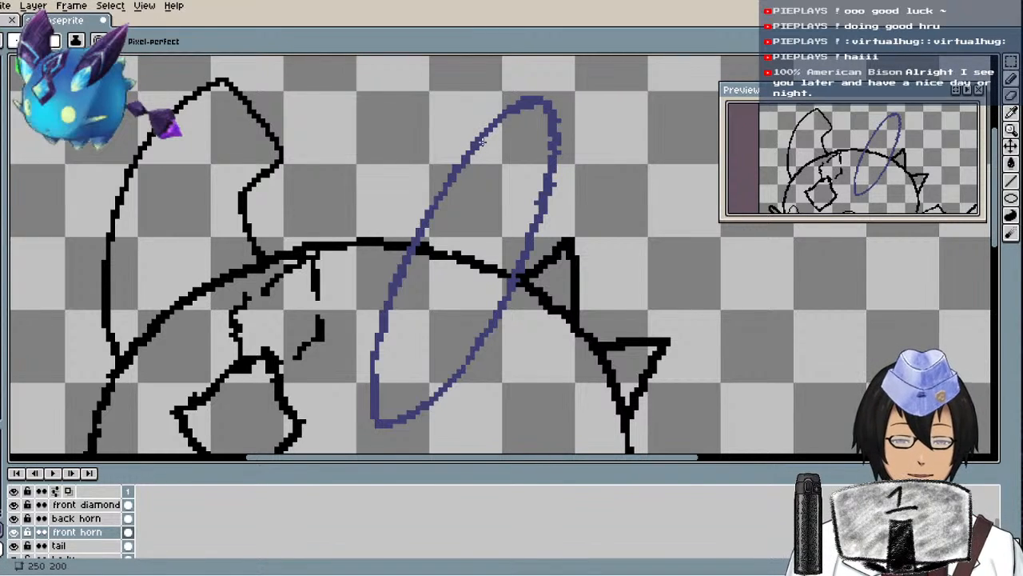
key(b)
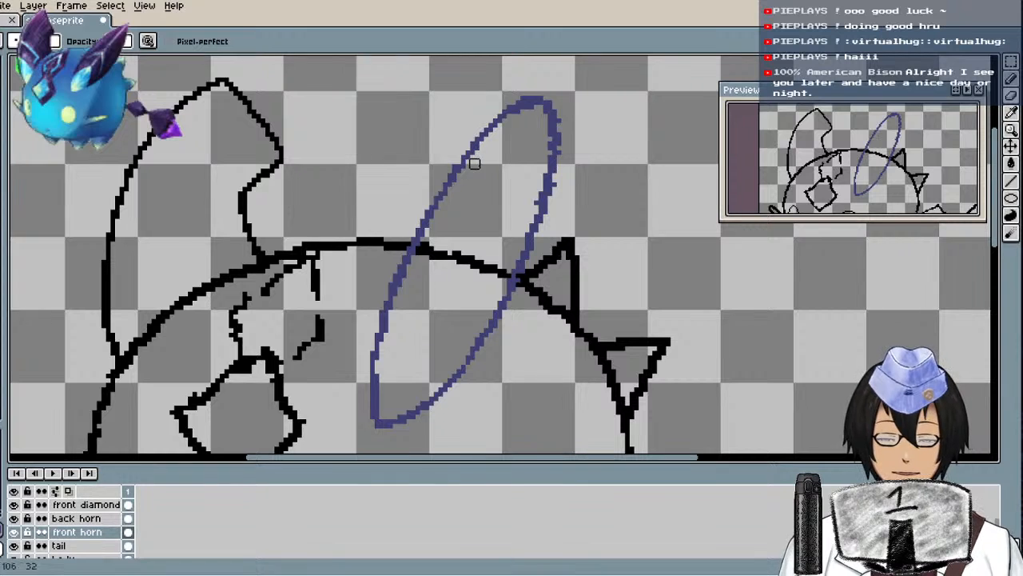
click(1010, 78)
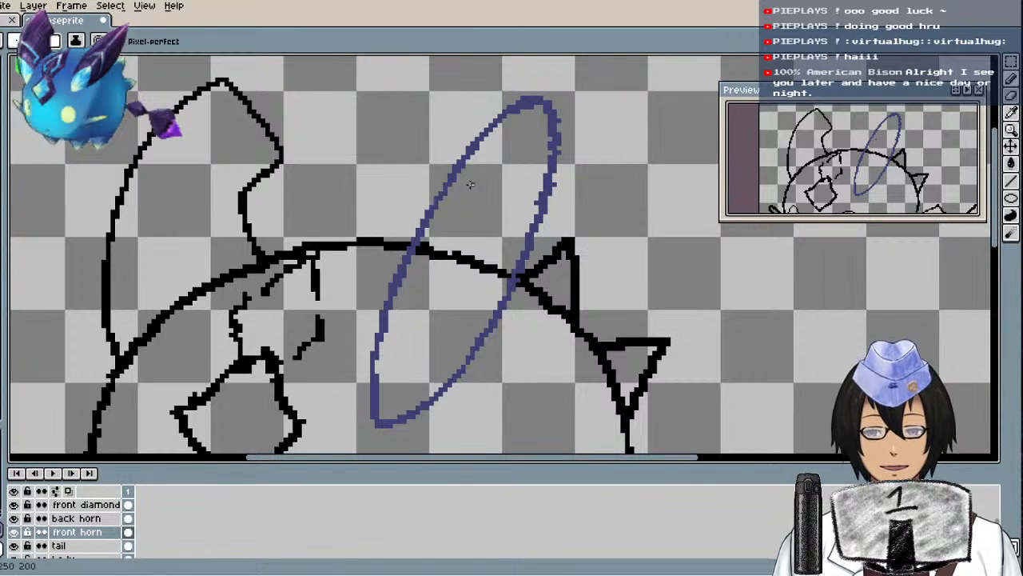
Sketch a pointed tip inside the front horn's rounded top with two thin purple lines, undoing strokes that do not fit
mouse_move(470, 156)
mouse_down()
mouse_move(534, 121)
mouse_move(498, 143)
mouse_move(526, 113)
mouse_up()
key(ctrl+z)
key(ctrl+z)
drag(472, 159, 542, 106)
key(ctrl+z)
mouse_move(468, 157)
mouse_down()
mouse_move(544, 104)
mouse_move(543, 114)
mouse_move(534, 105)
mouse_move(544, 191)
mouse_up()
key(ctrl+z)
drag(539, 110, 536, 198)
key(ctrl+z)
drag(537, 111, 539, 197)
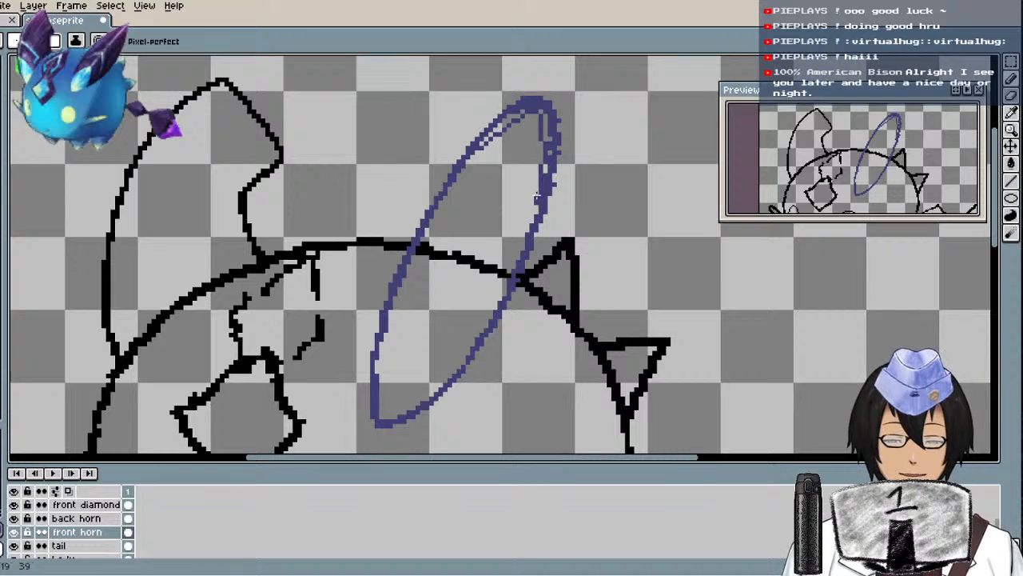
Erase the front horn's old rounded top and thicken both lines that meet at its new pointed tip
click(1011, 95)
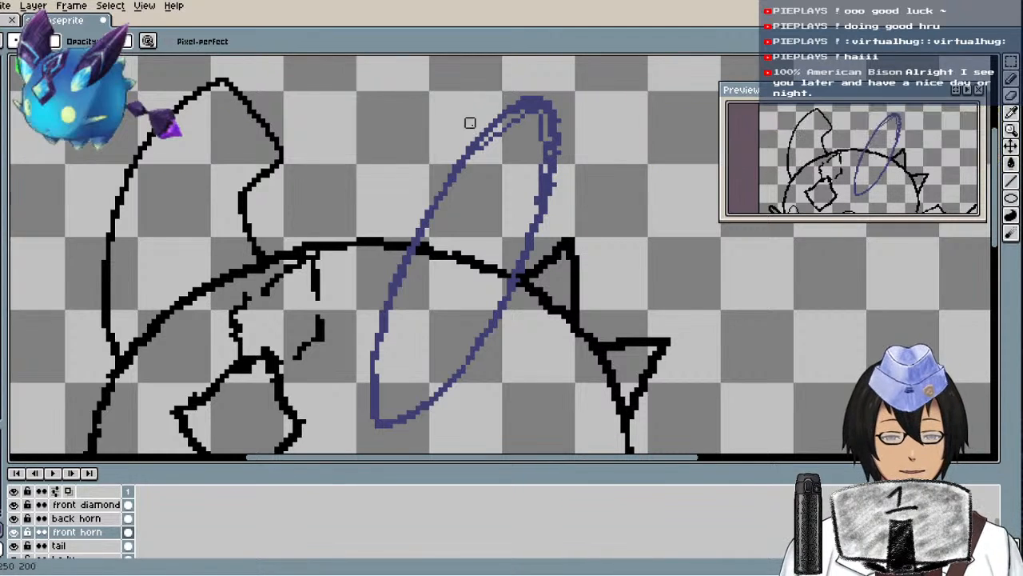
mouse_move(497, 110)
mouse_down()
mouse_move(460, 141)
mouse_move(557, 81)
mouse_move(511, 108)
mouse_move(548, 105)
mouse_move(551, 114)
mouse_move(556, 105)
mouse_move(551, 192)
mouse_up()
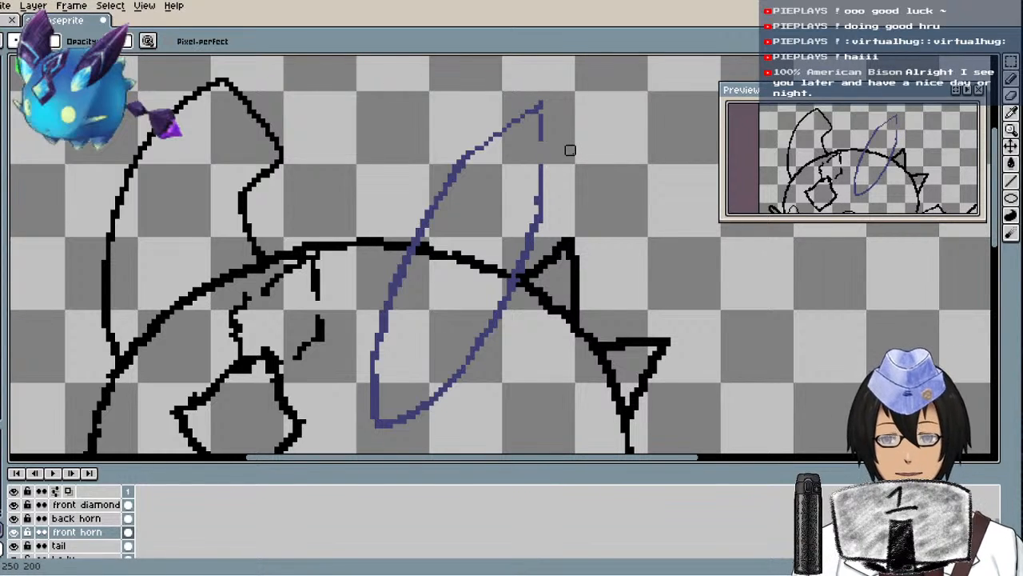
key(b)
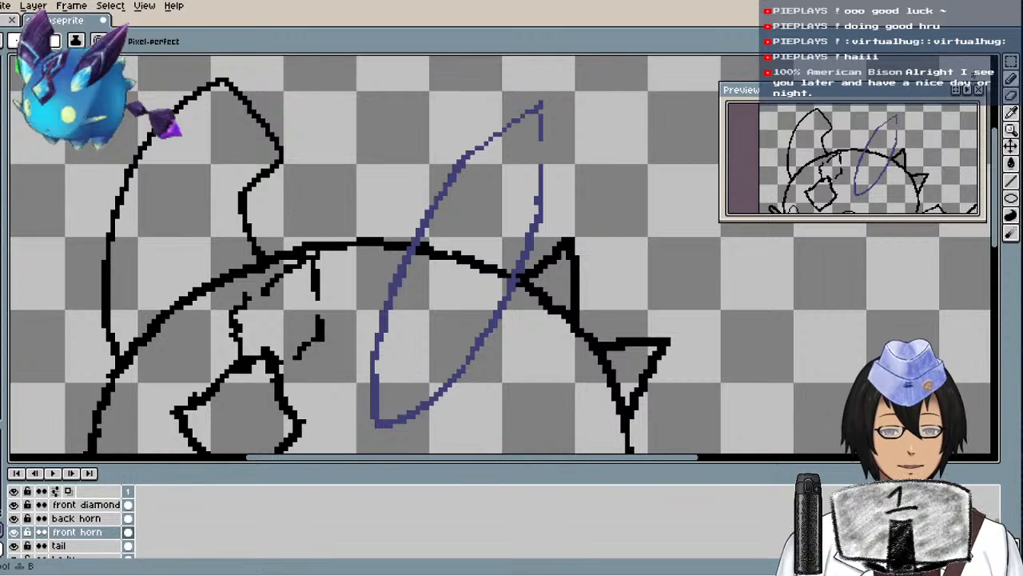
drag(478, 147, 542, 96)
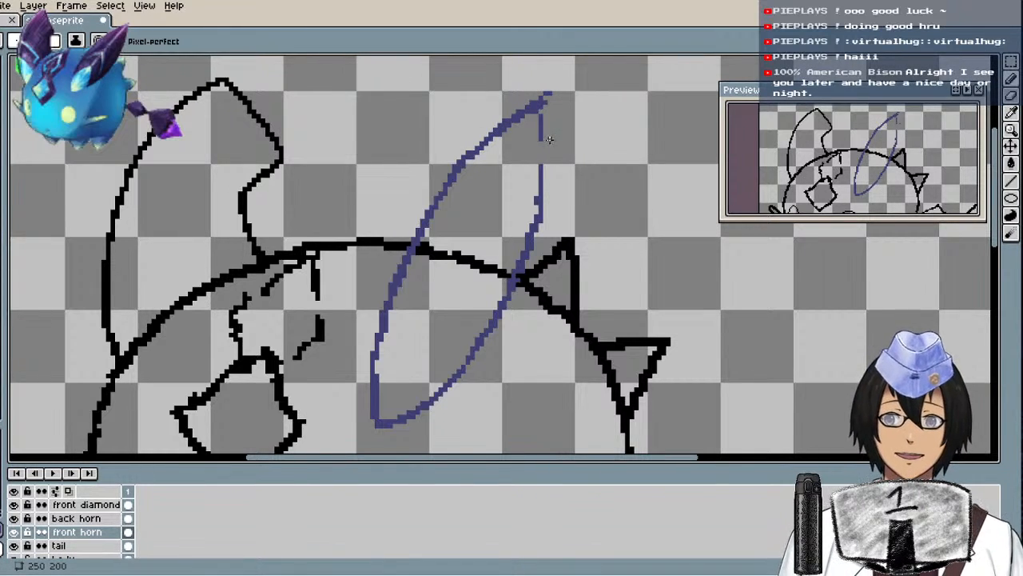
mouse_move(544, 97)
mouse_down()
mouse_move(533, 196)
mouse_move(544, 104)
mouse_move(548, 154)
mouse_up()
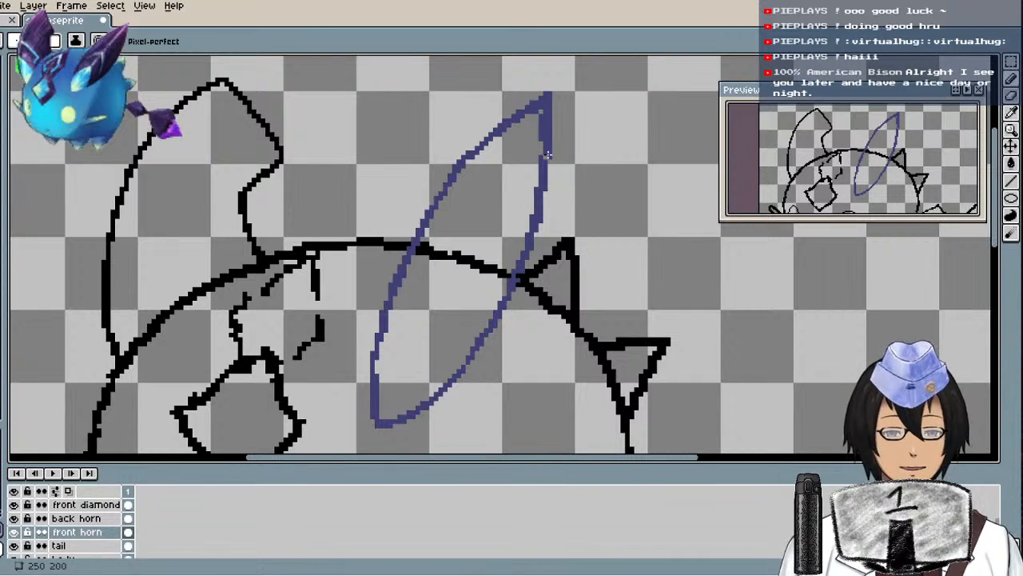
Trim the front horn's tip and redraw the right edge just below it as a thicker purple line
key(e)
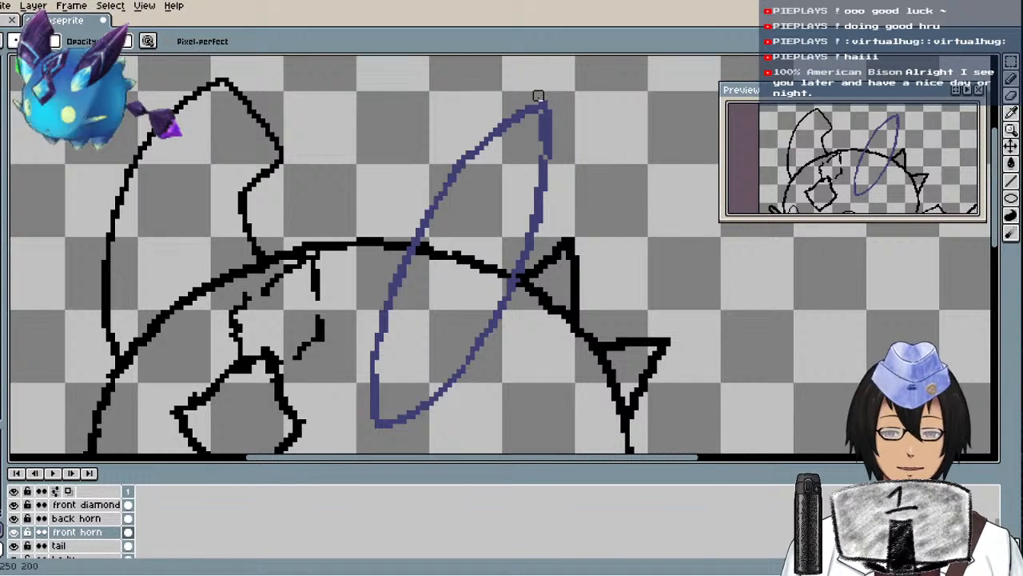
click(1012, 79)
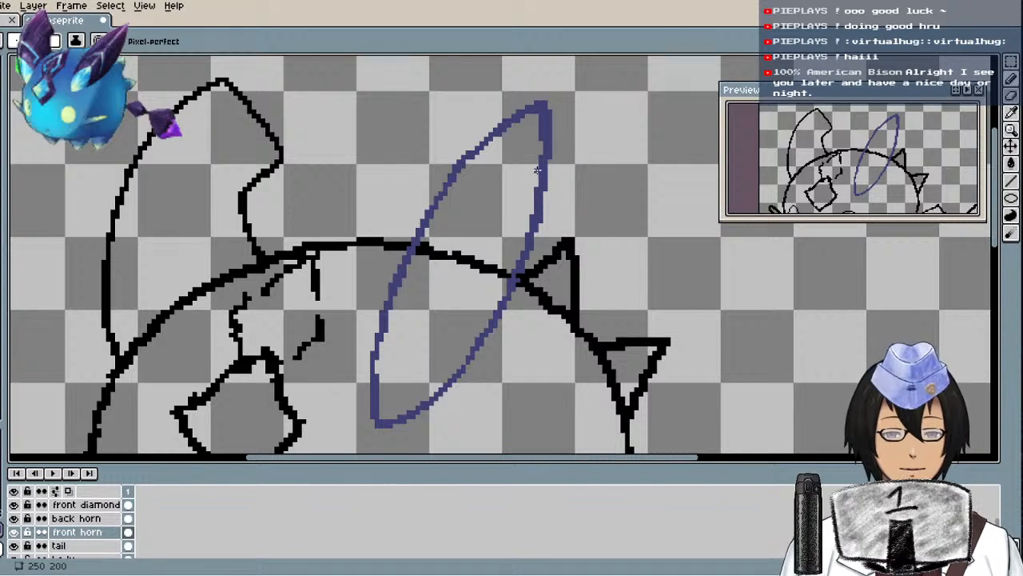
key(e)
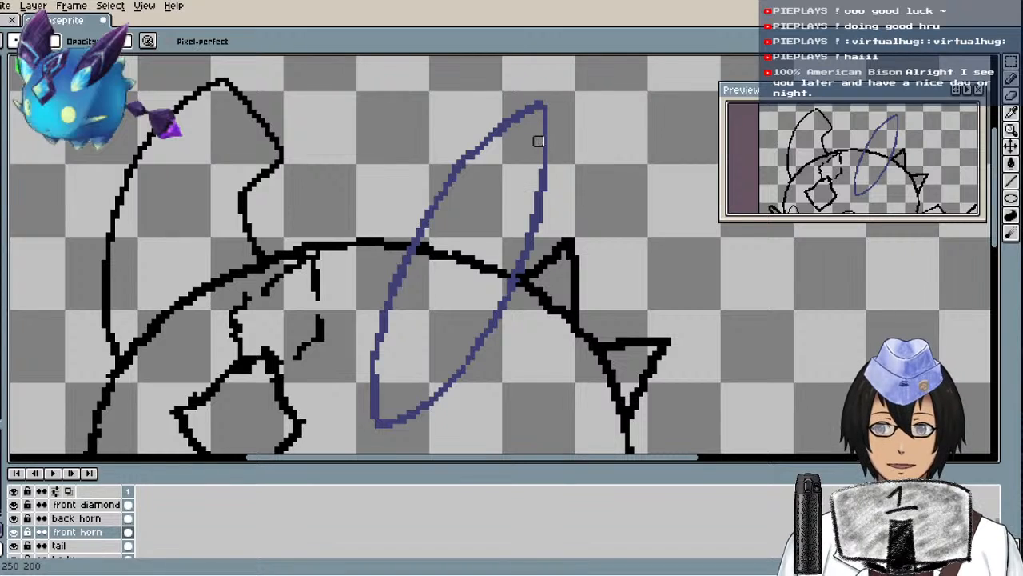
key(b)
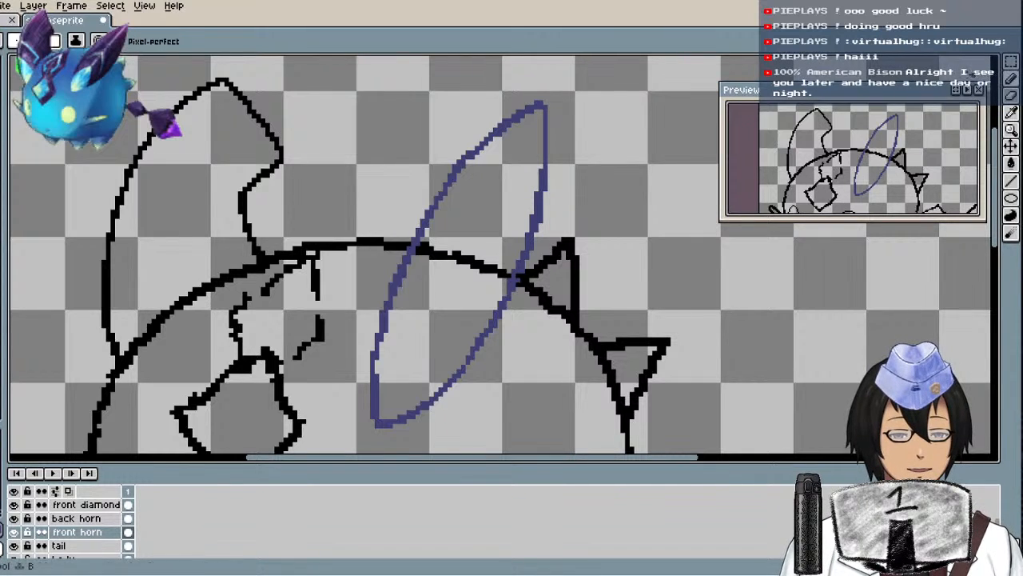
mouse_move(543, 104)
mouse_down()
mouse_move(553, 128)
mouse_move(545, 119)
mouse_move(544, 173)
mouse_up()
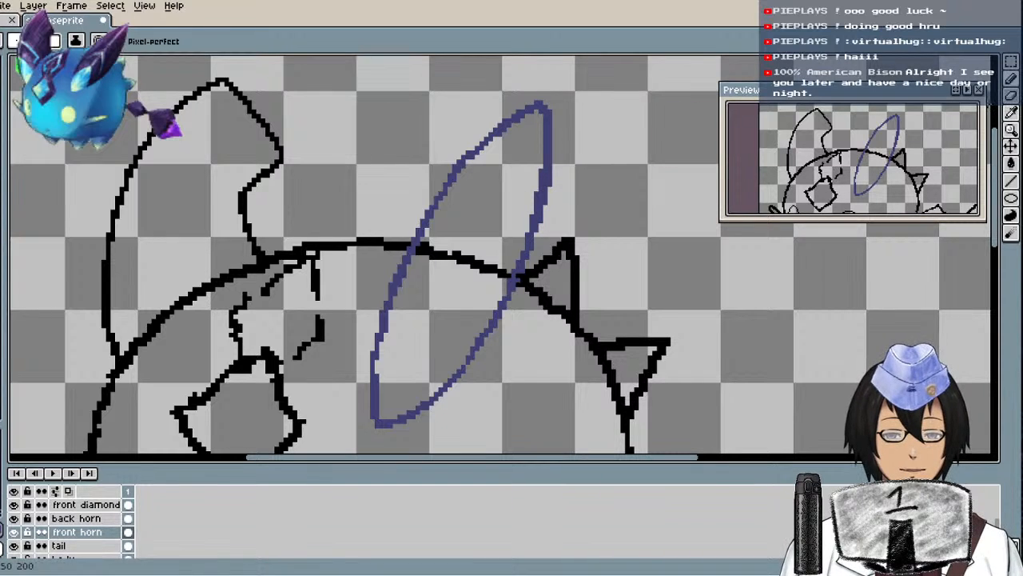
click(1009, 126)
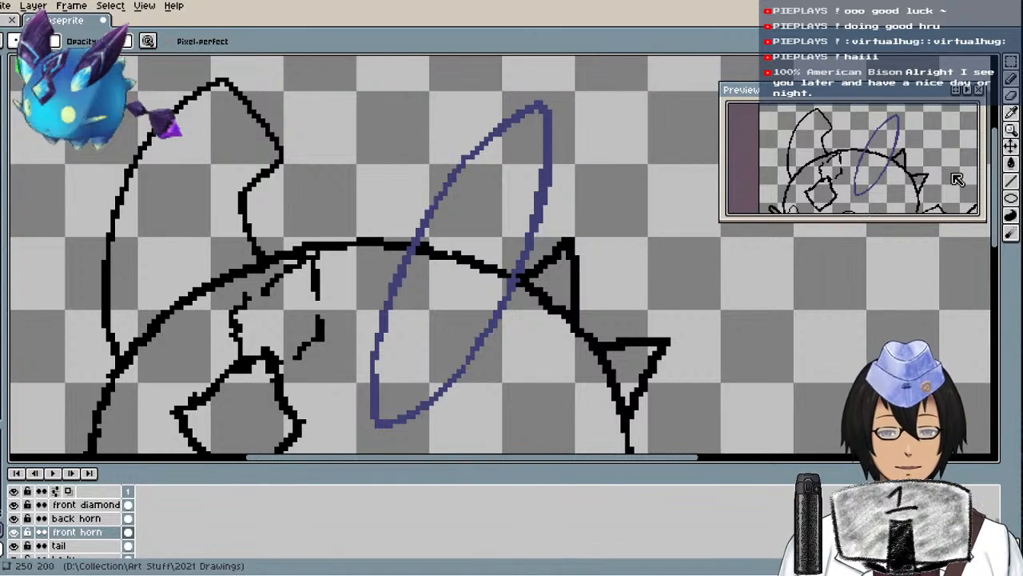
Smooth the front horn's left edge with the eraser and pencil, and undo the stray stroke
mouse_move(897, 160)
mouse_down()
mouse_move(870, 171)
mouse_move(888, 141)
mouse_up()
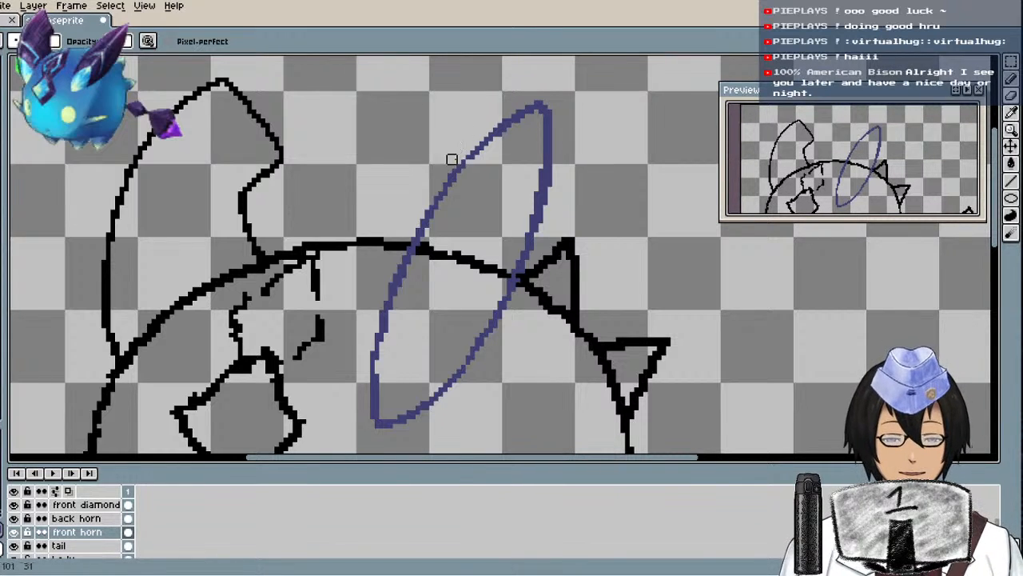
key(e)
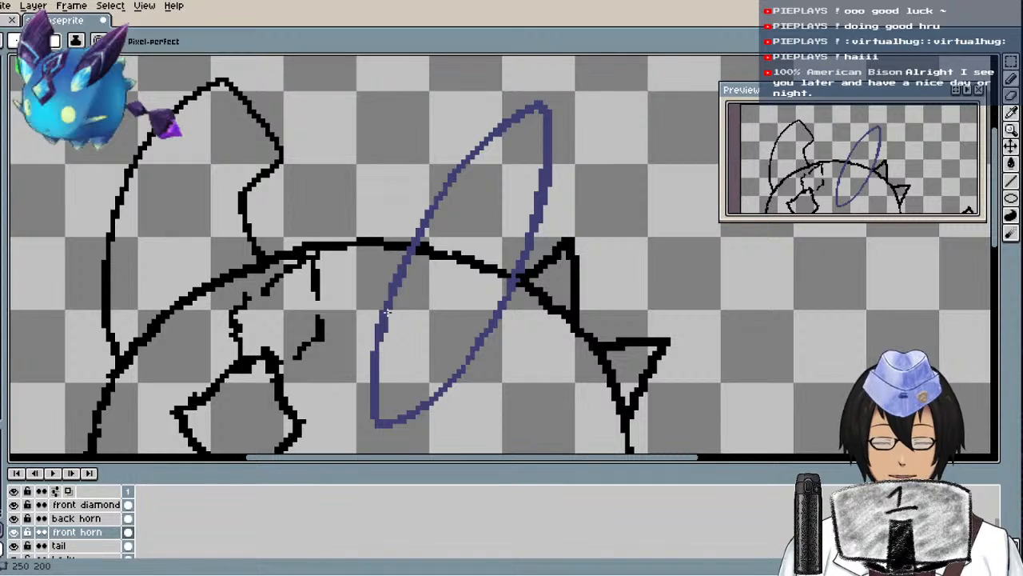
key(e)
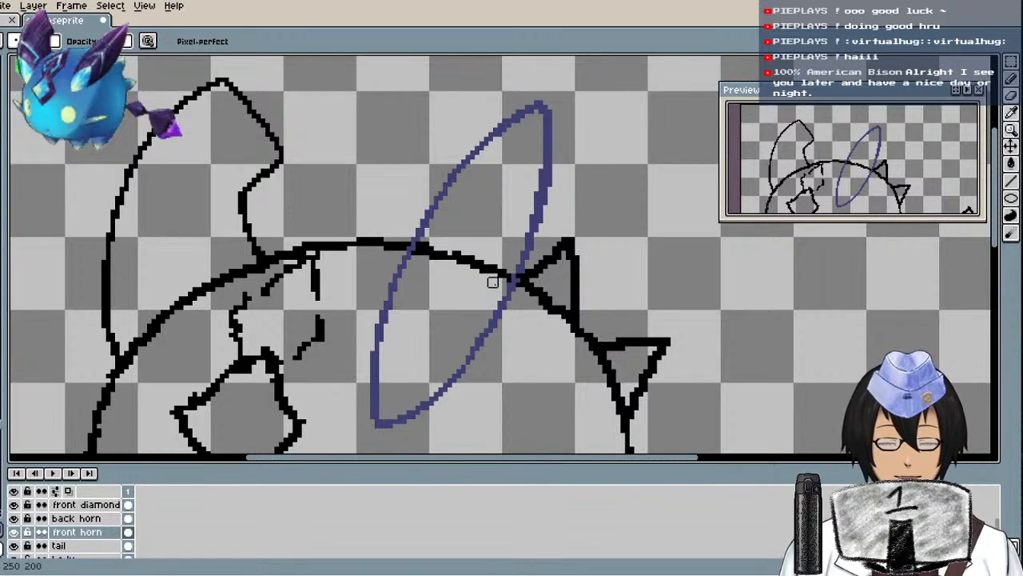
click(1011, 79)
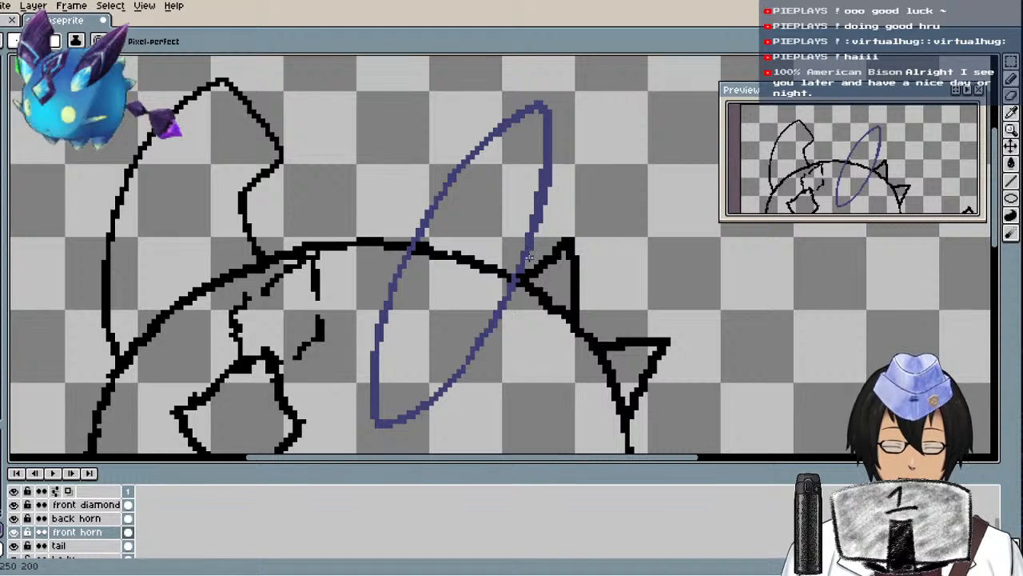
drag(605, 160, 685, 285)
key(ctrl+z)
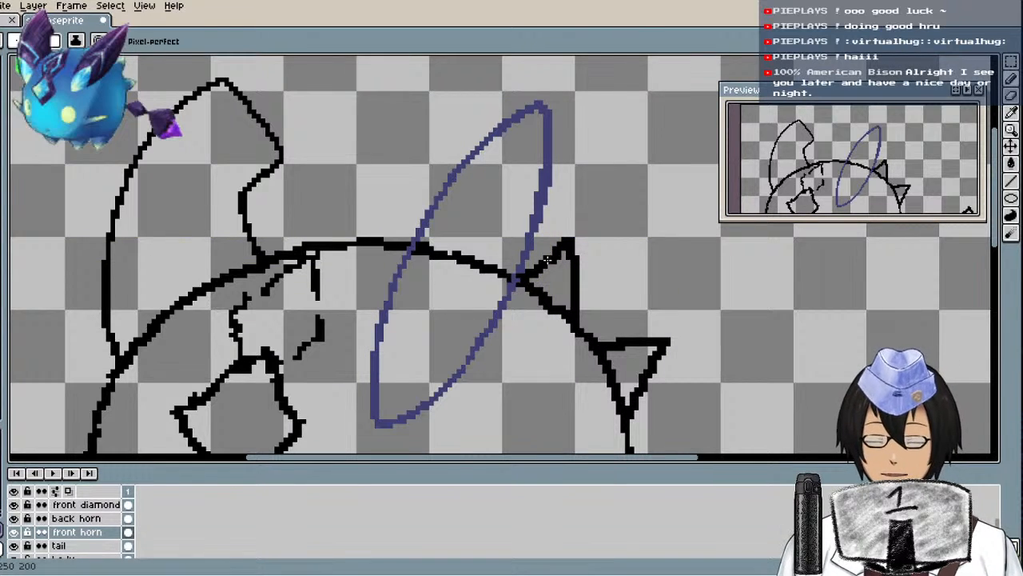
Move the whiskers spikes layer between the back horn and front horn layers
scroll(80, 528, up, 2)
click(90, 507)
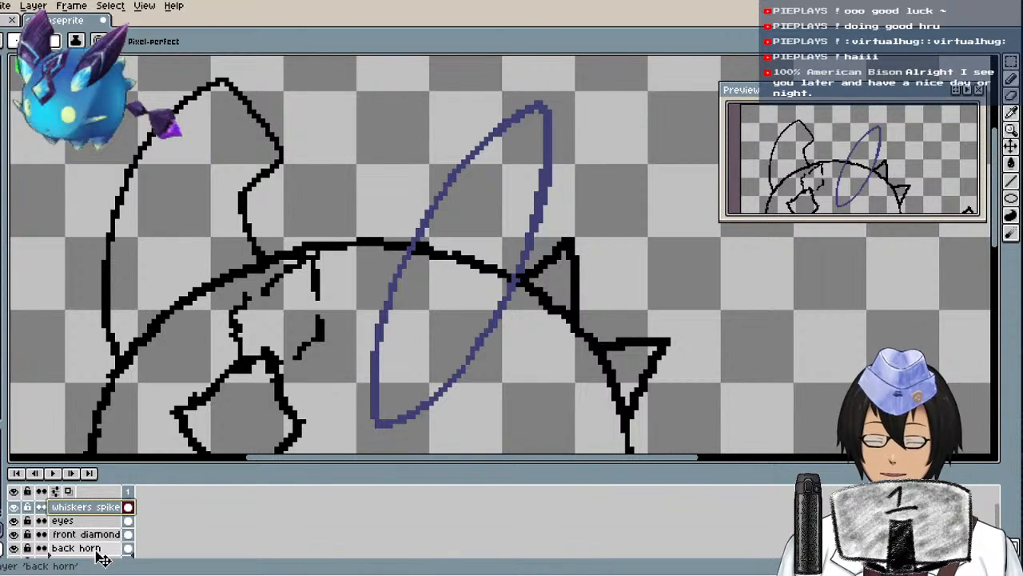
scroll(102, 553, down, 1)
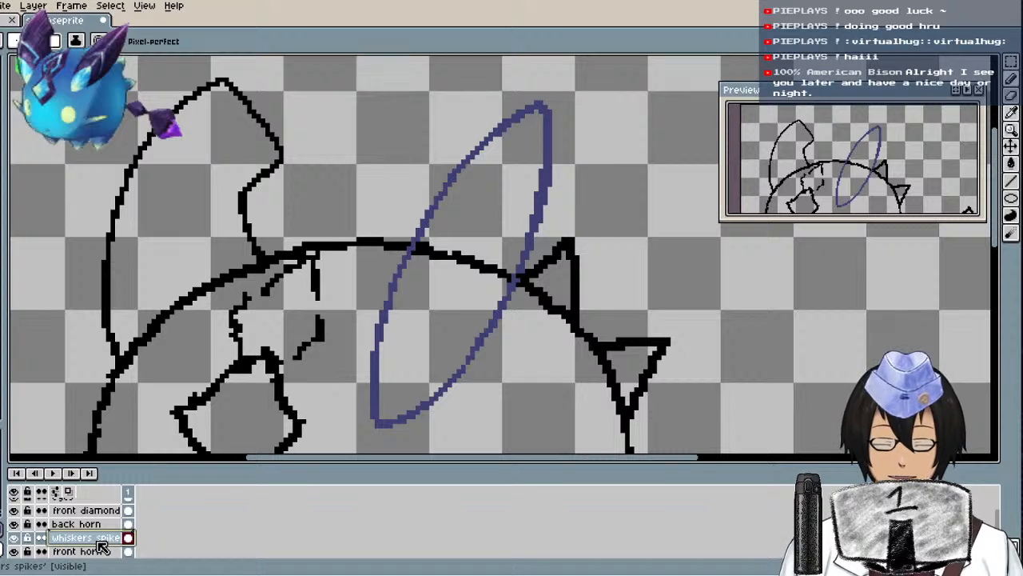
click(521, 275)
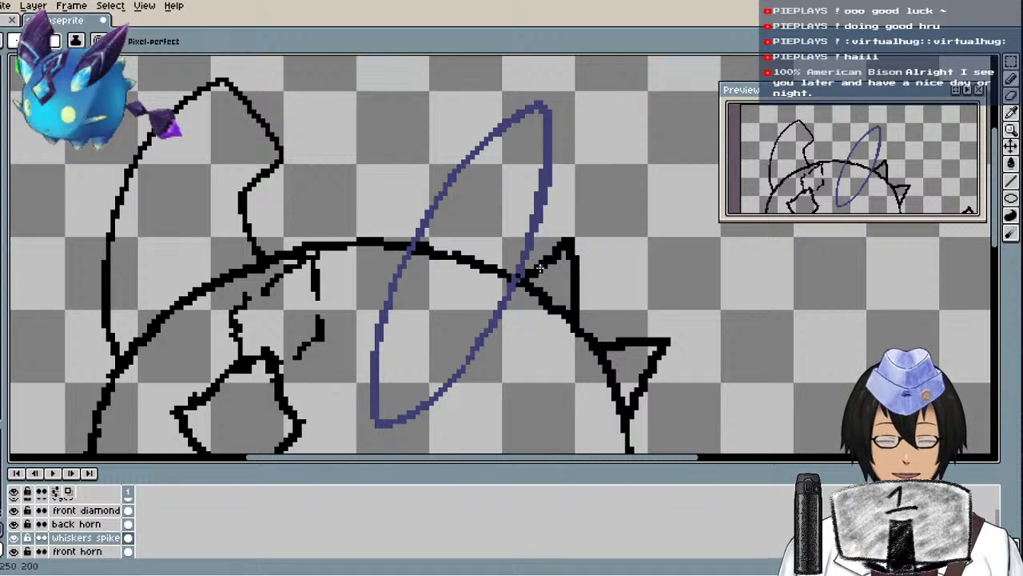
Try to rework the front horn's lower right edge with the front diamond layer selected
scroll(1003, 504, up, 2)
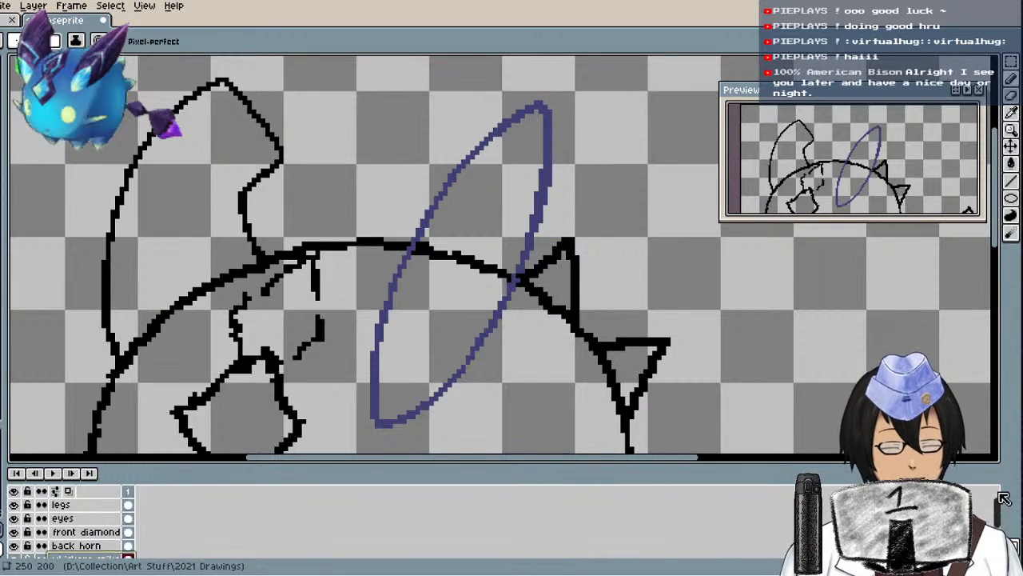
click(84, 532)
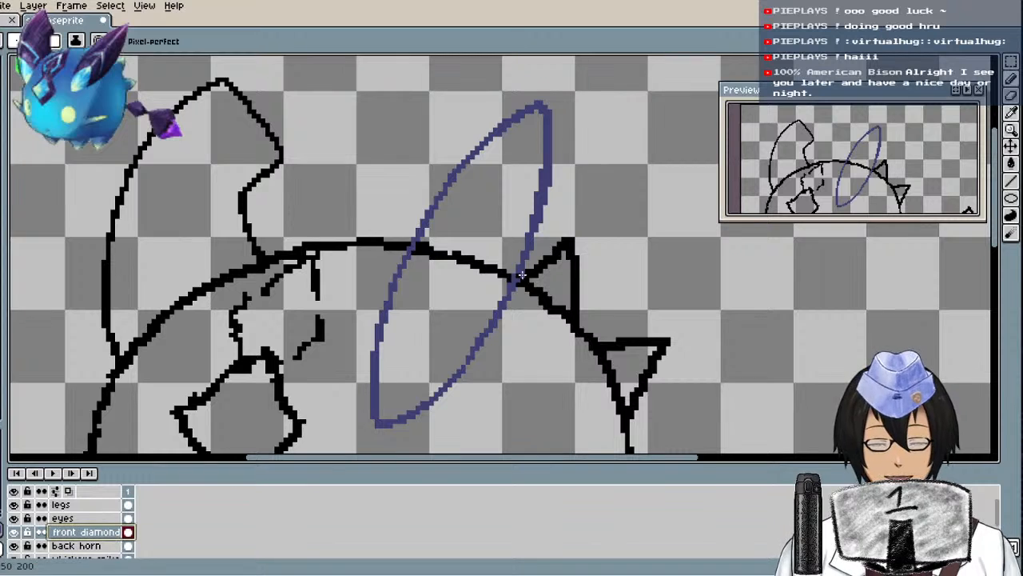
click(1011, 95)
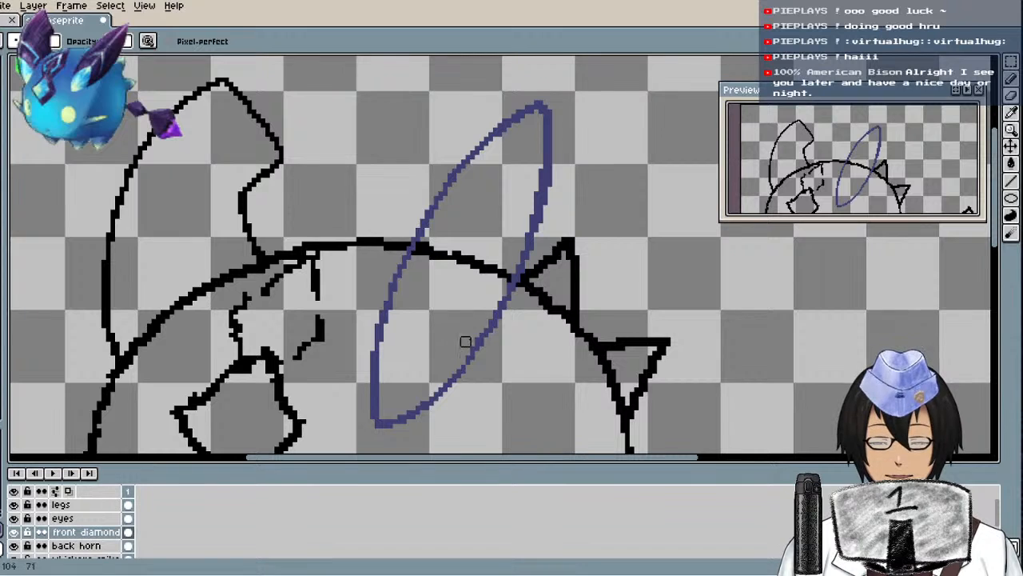
key(ctrl+s)
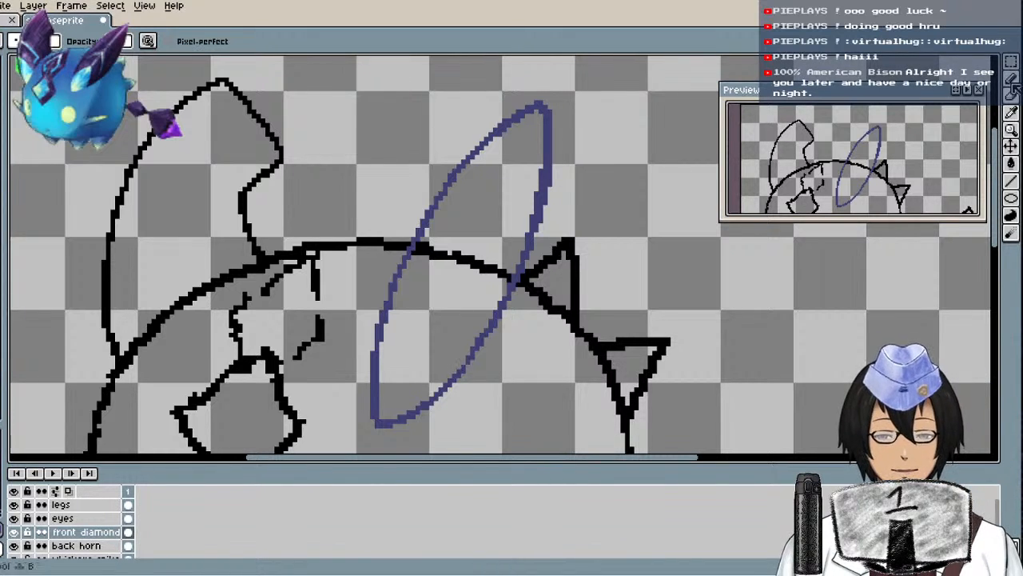
key(b)
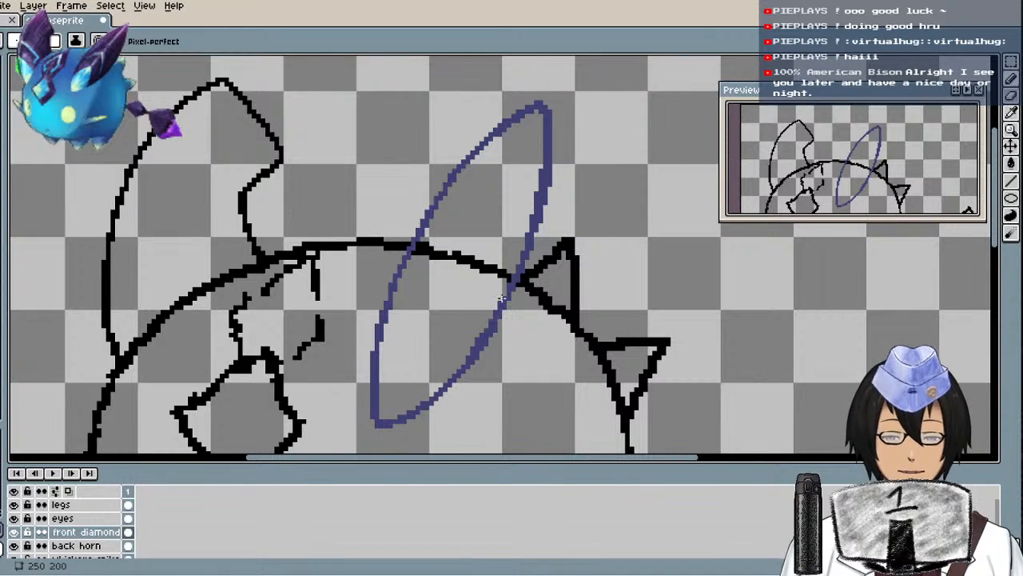
key(e)
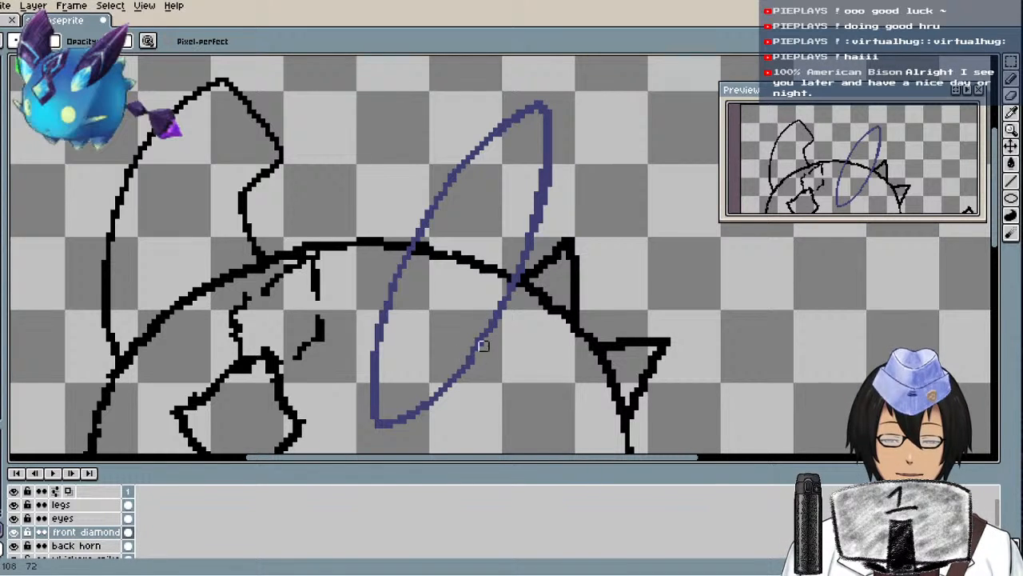
key(ctrl)
Toggle the front diamond layer's visibility off and on to check which lines it holds
click(13, 532)
click(13, 532)
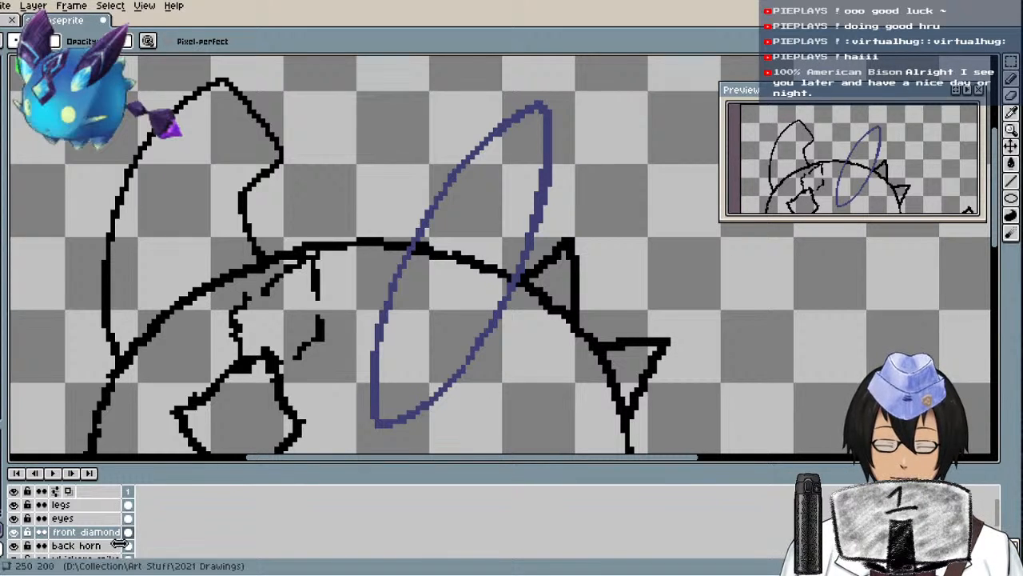
click(14, 532)
click(14, 532)
click(14, 532)
click(15, 532)
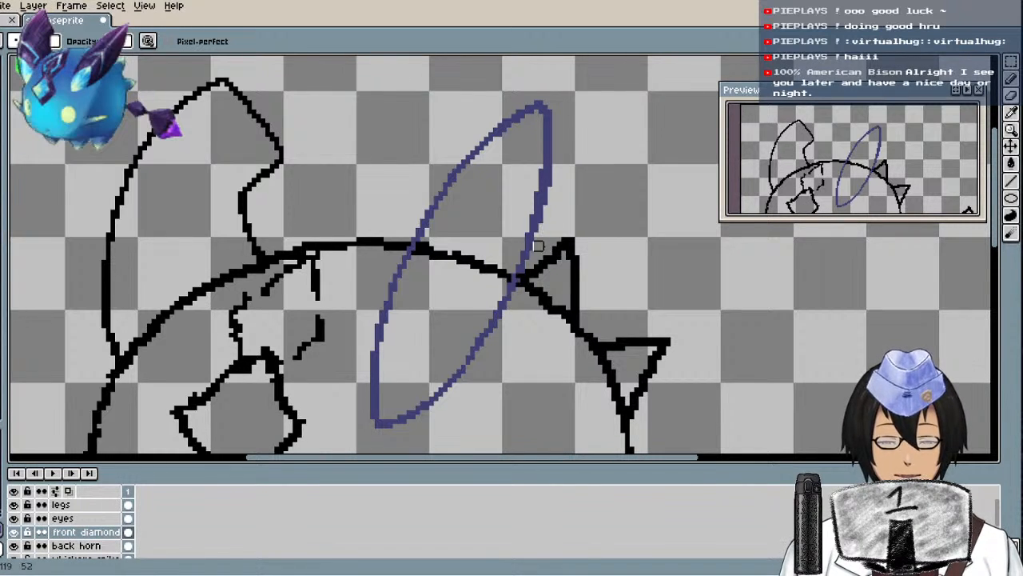
Move the front horn layer above the whiskers spikes layer
scroll(1002, 505, down, 2)
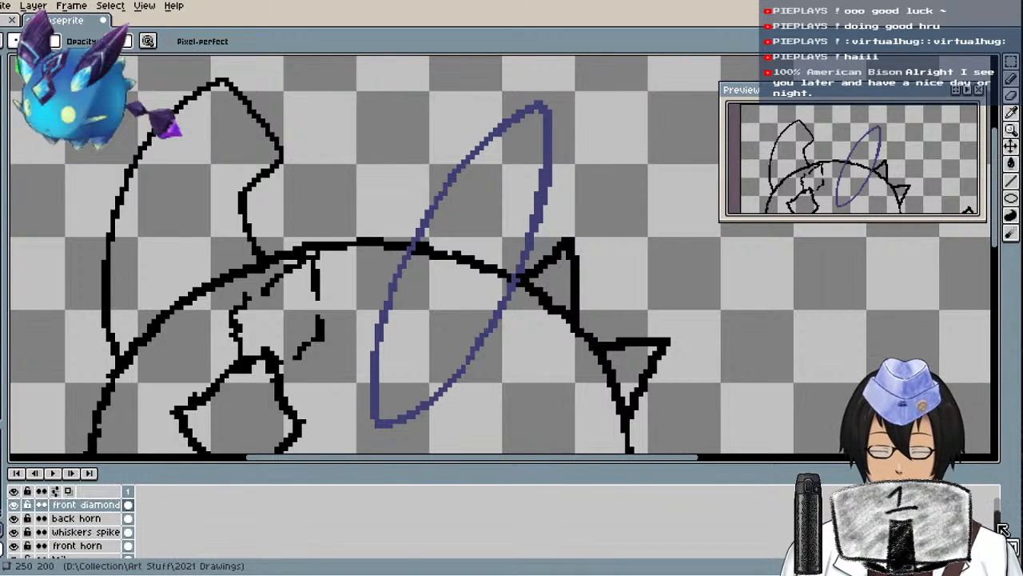
click(101, 546)
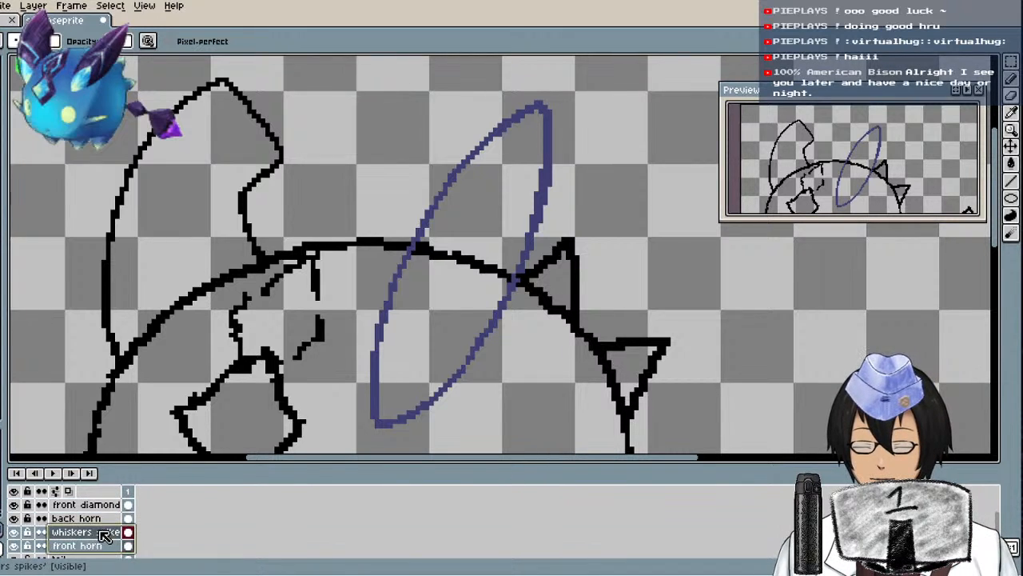
drag(102, 548, 108, 532)
Smooth the front horn's lower right edge with the pencil and eraser on its own layer, and save the sprite
click(1010, 78)
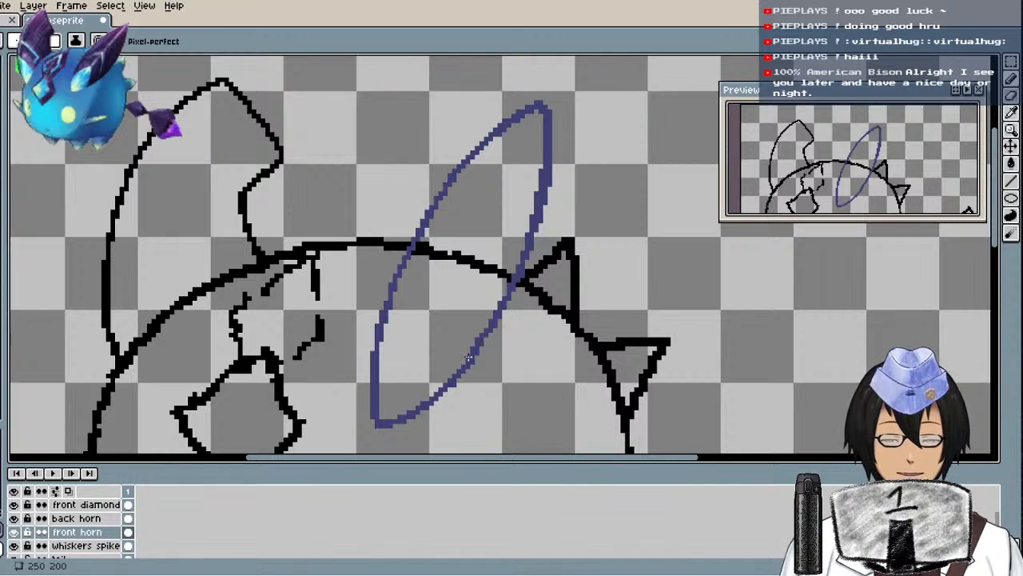
click(1011, 97)
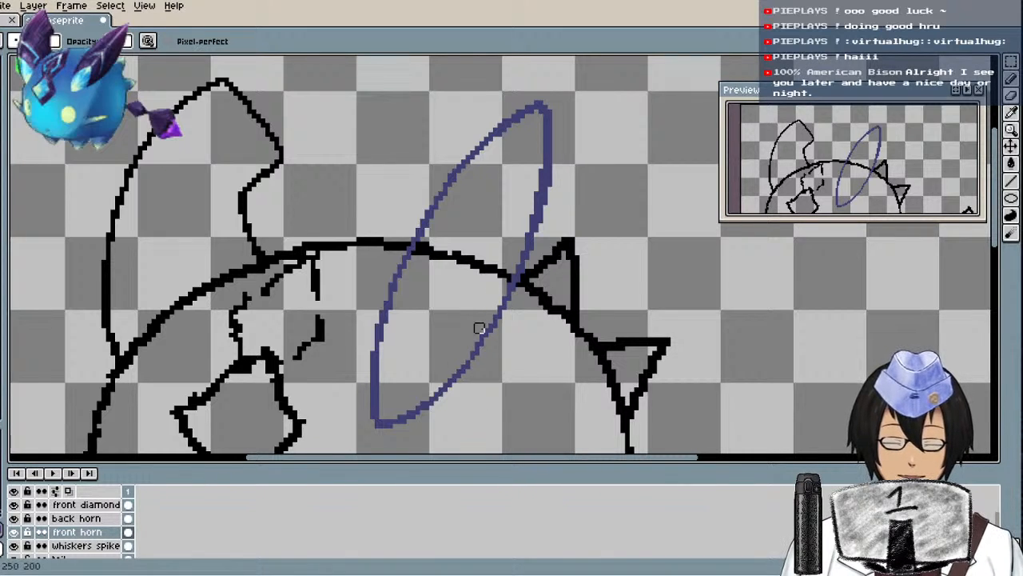
click(1012, 78)
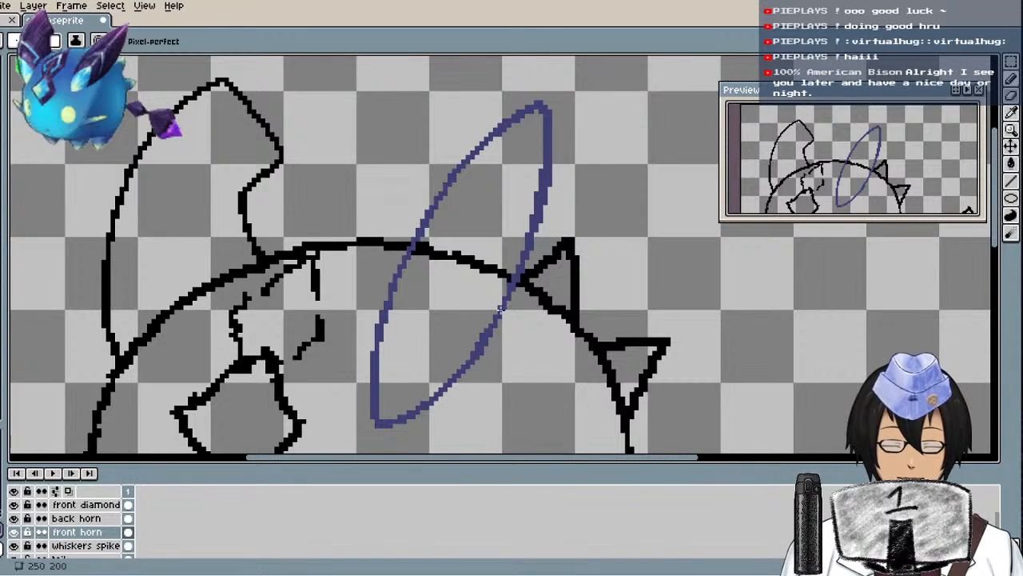
click(1011, 95)
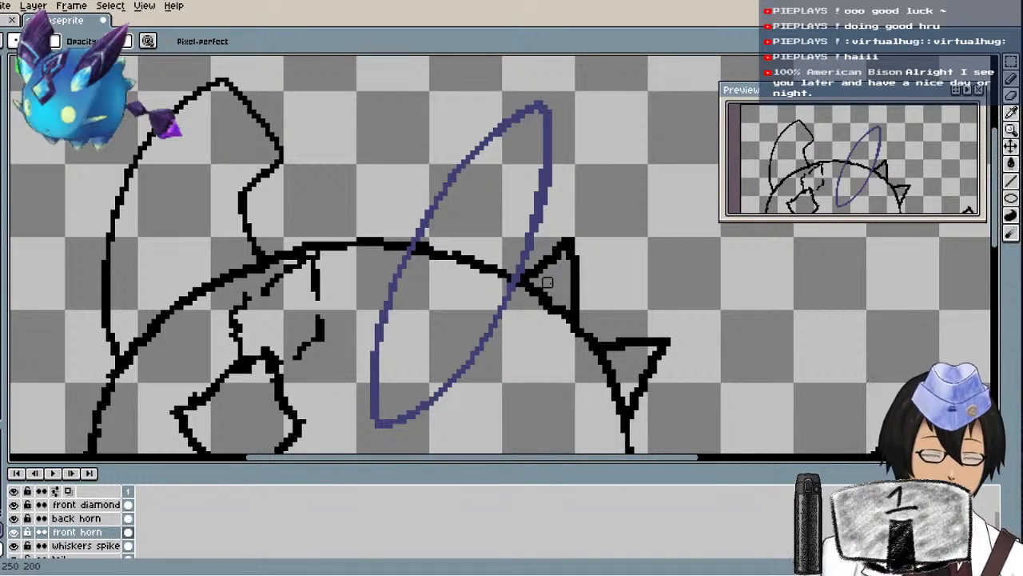
key(ctrl+s)
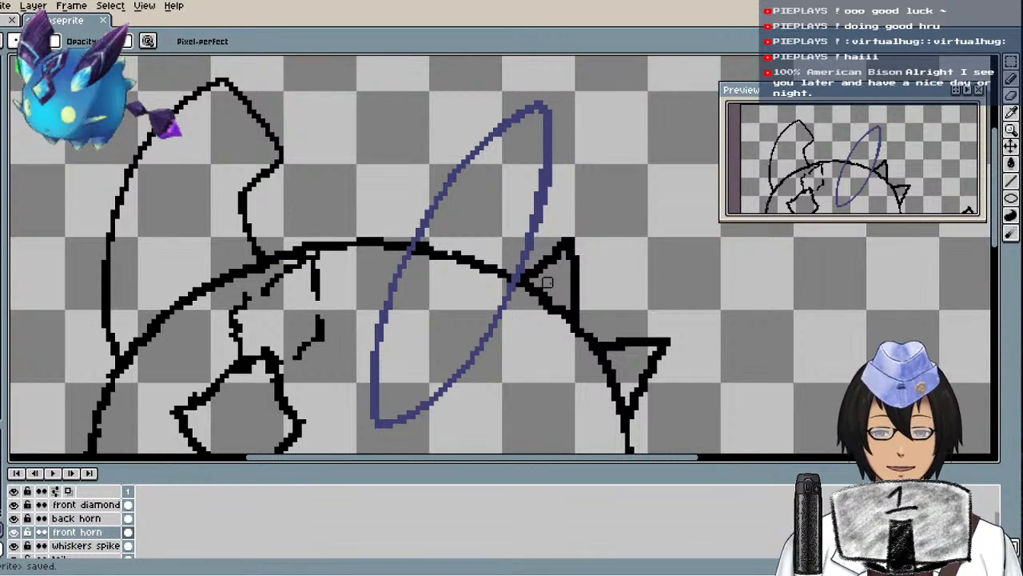
Close the gaps in the upper diamond's black outline with the pencil on the front diamond layer
drag(992, 185, 991, 230)
click(112, 504)
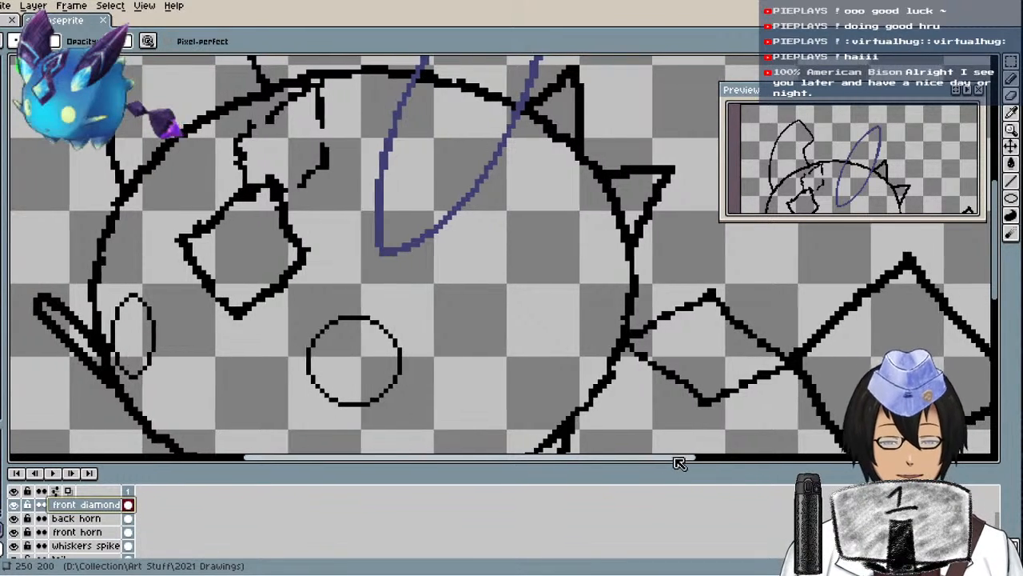
drag(678, 459, 629, 474)
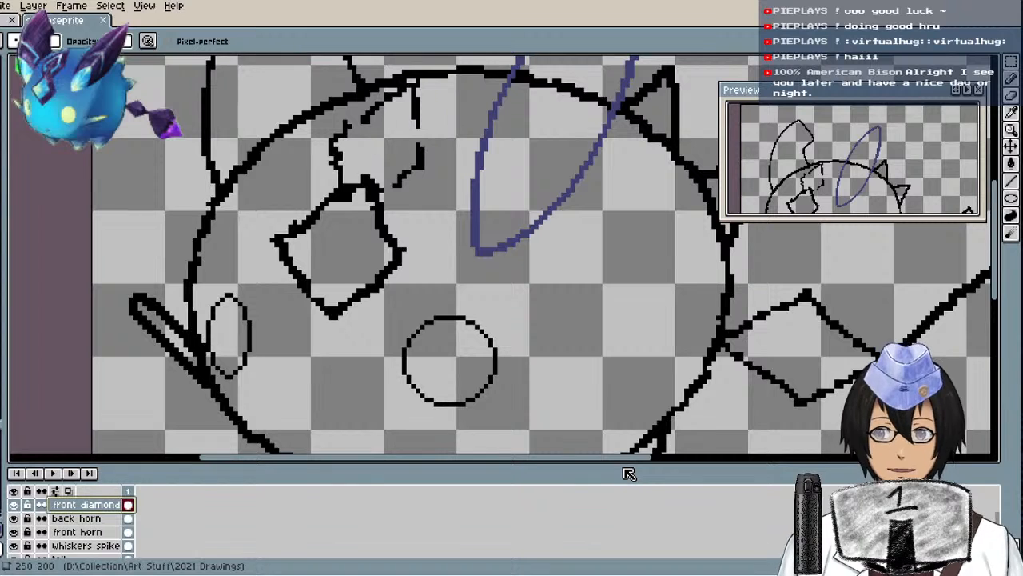
scroll(991, 235, up, 3)
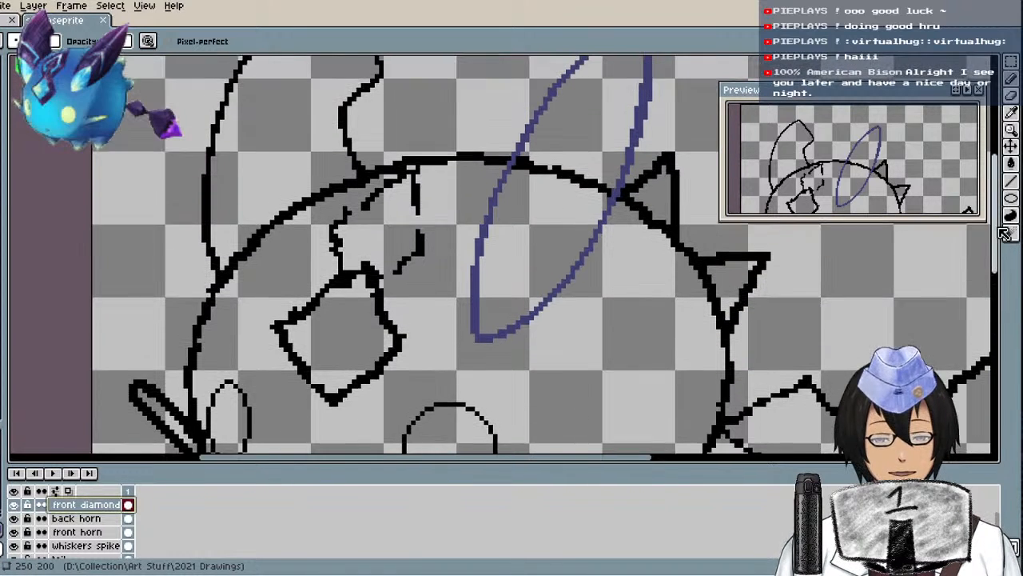
click(1014, 78)
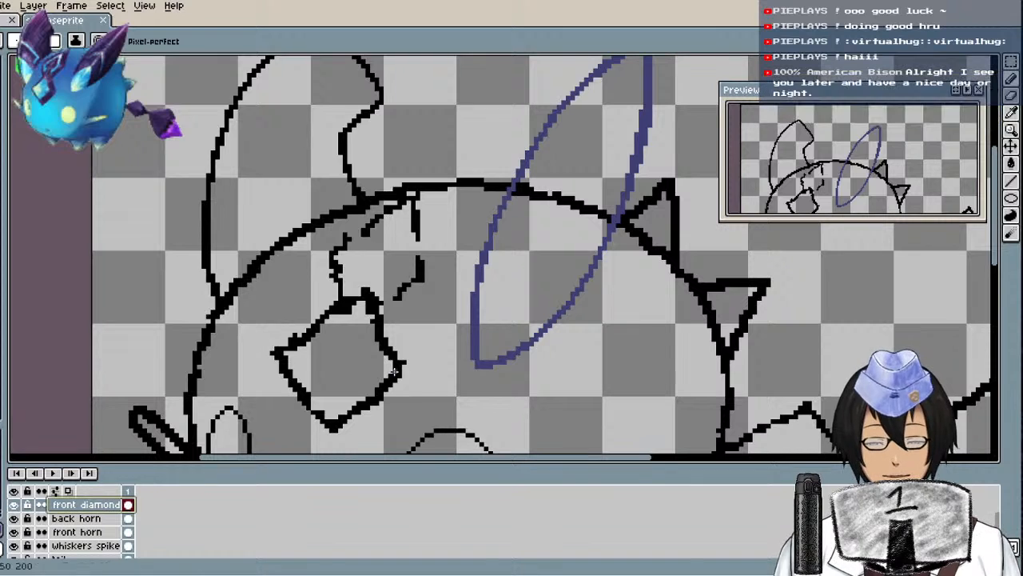
click(1012, 113)
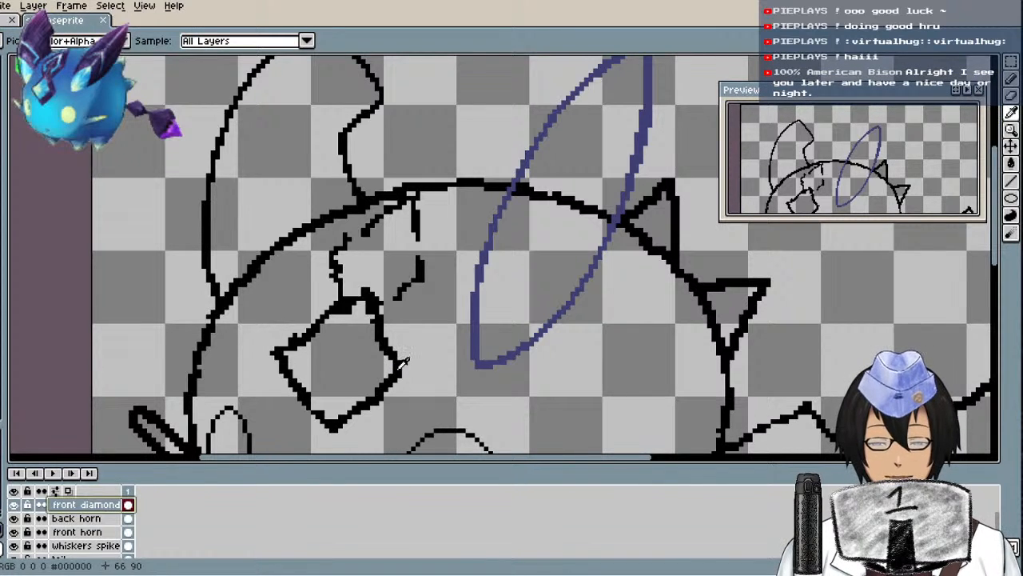
click(1014, 104)
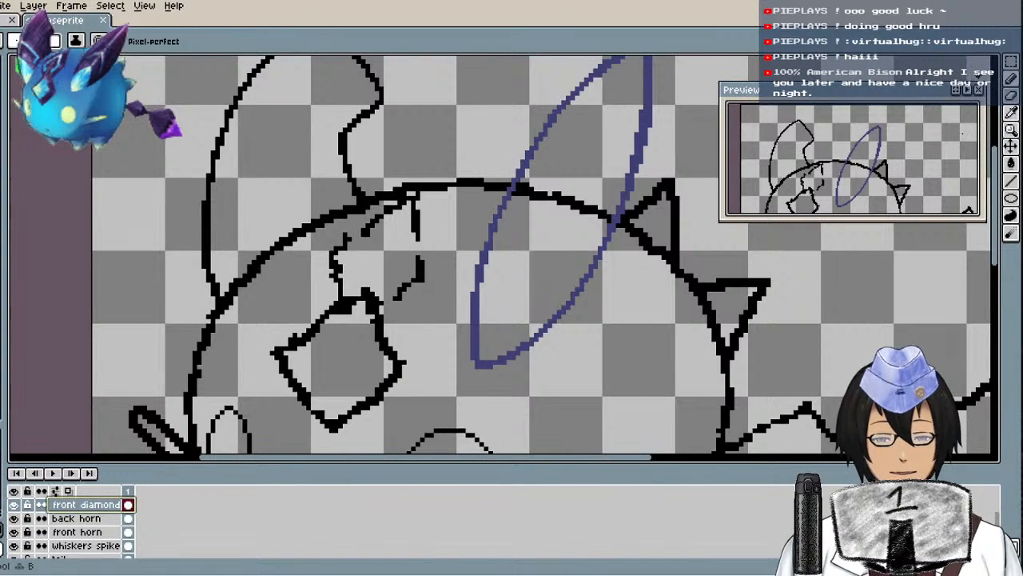
mouse_move(346, 246)
mouse_down()
mouse_move(373, 223)
mouse_move(420, 267)
mouse_up()
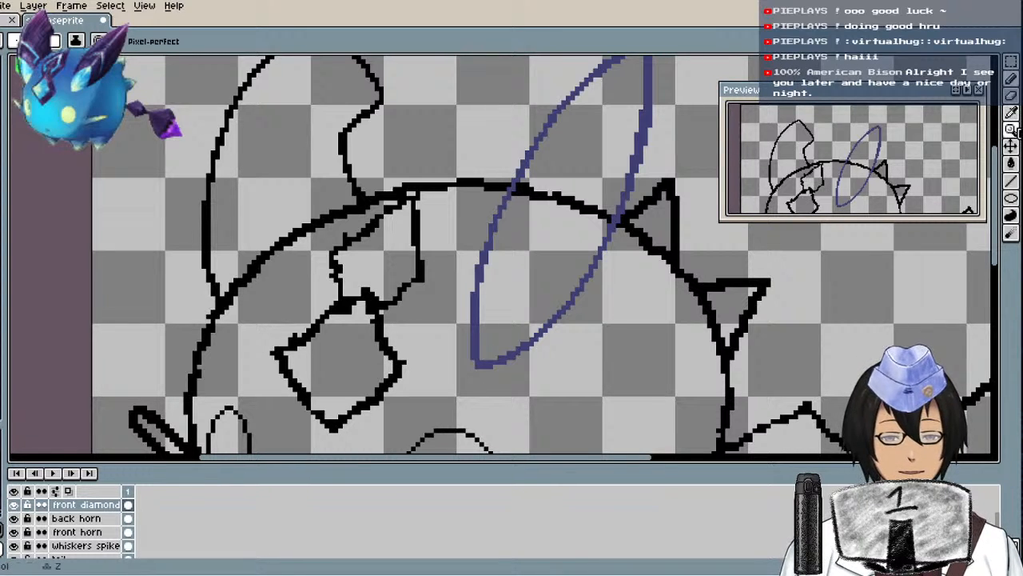
Recolor the outlines of both front diamonds light blue (#639bff) with the Paint Bucket
click(1011, 163)
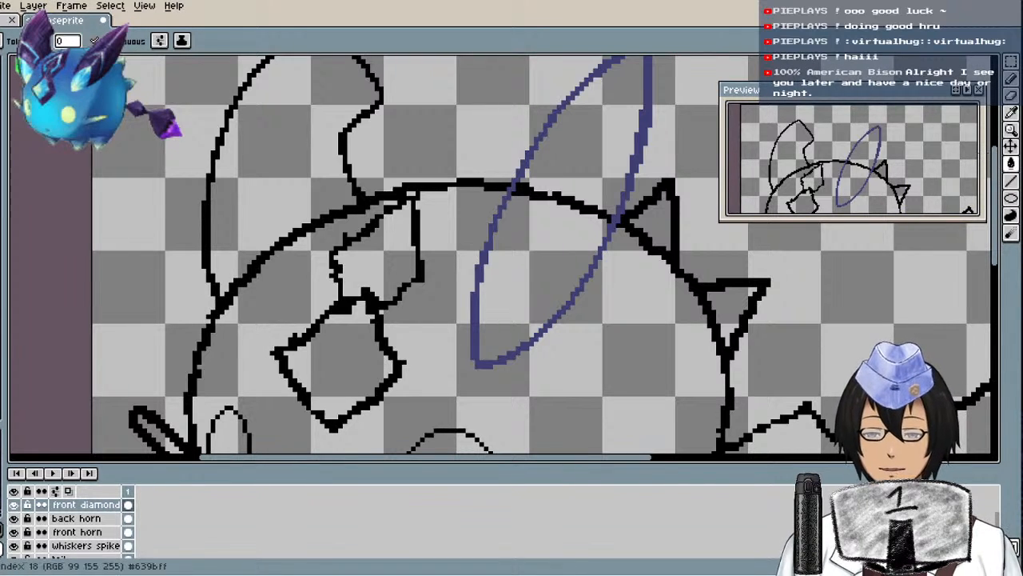
click(381, 326)
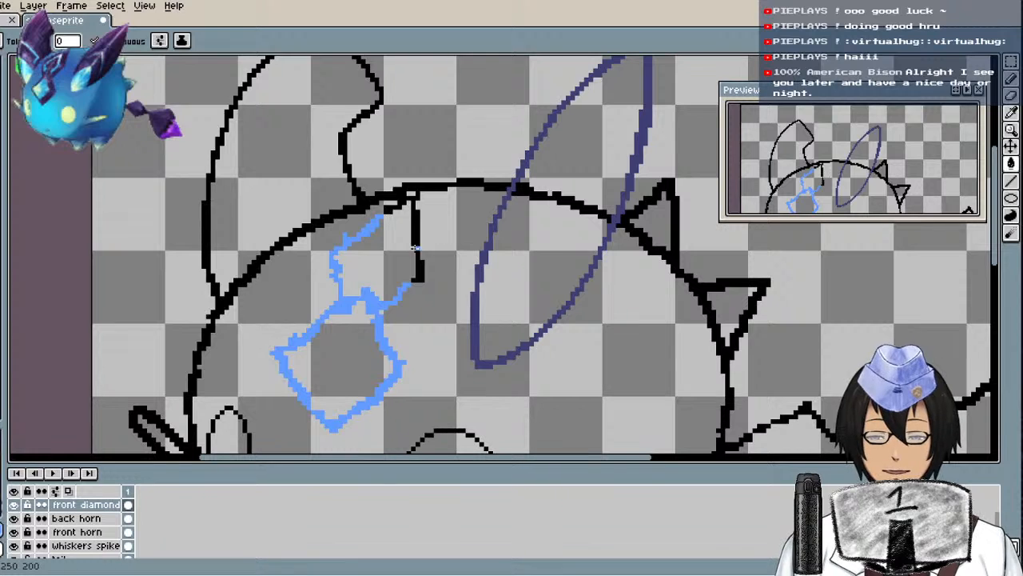
click(417, 239)
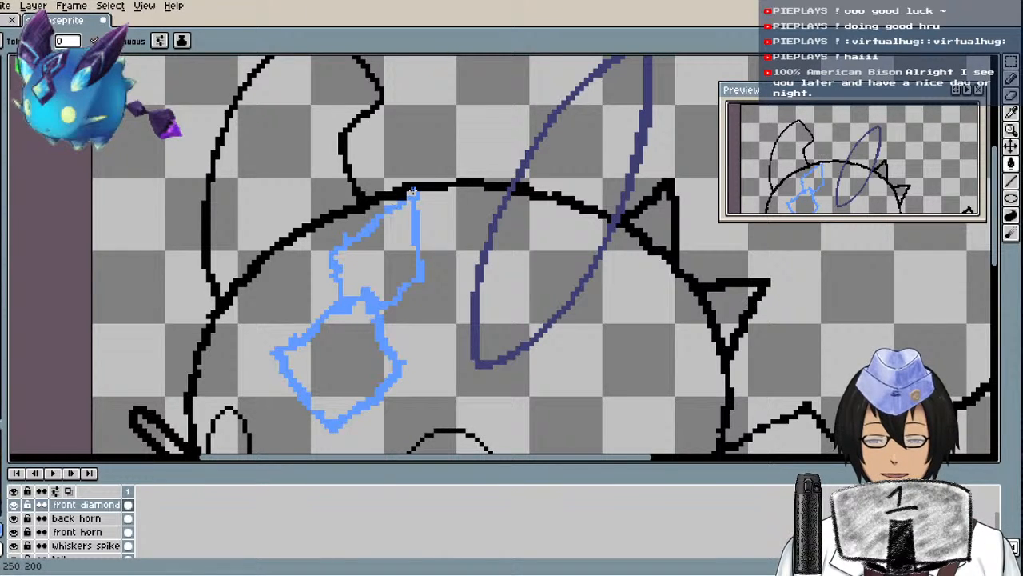
Straighten the lower front diamond's edges with the pencil, extend its top to a point, and erase the excess to leave a thin outline
key(b)
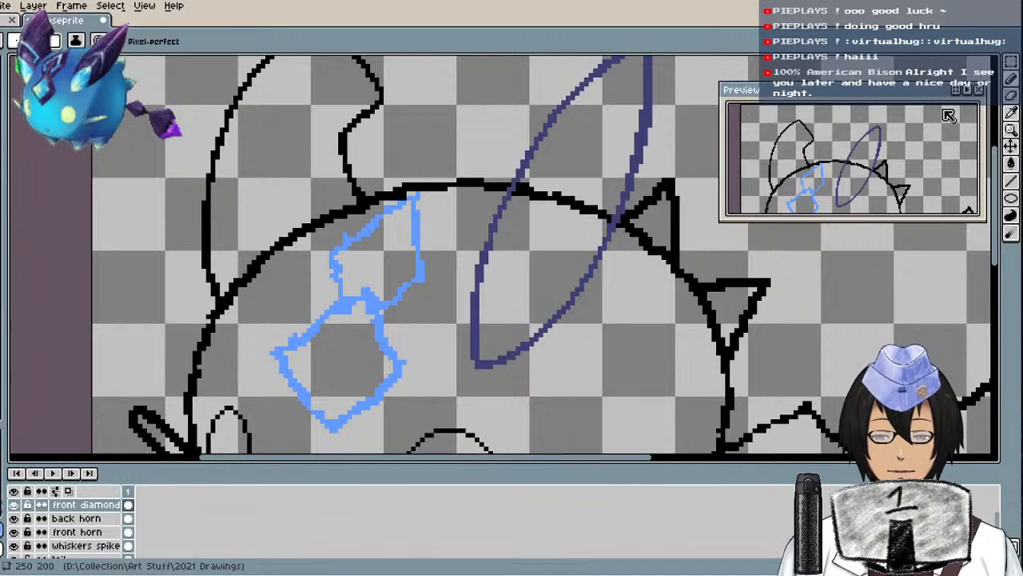
click(1010, 96)
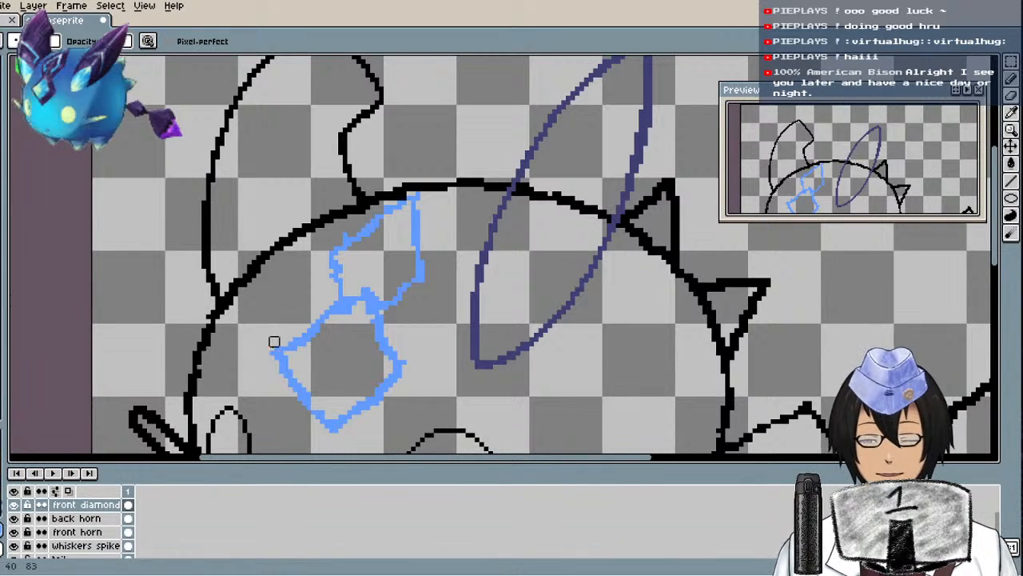
click(1012, 83)
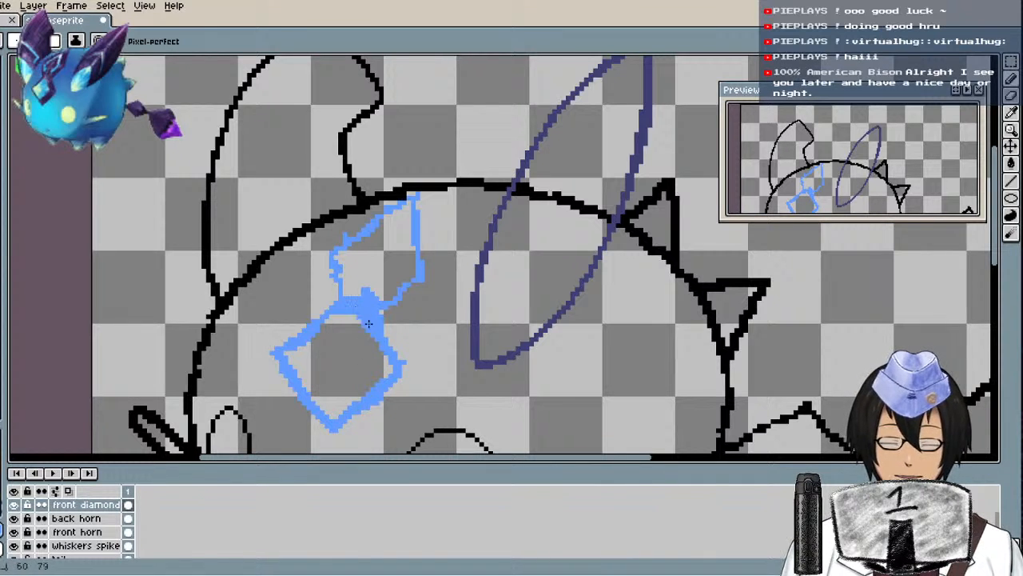
click(1011, 95)
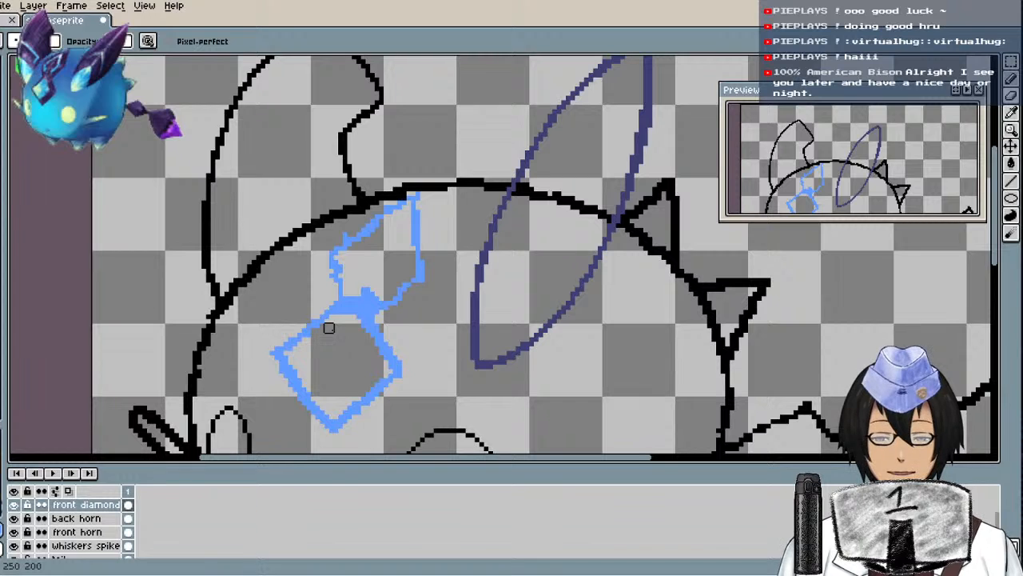
click(1011, 79)
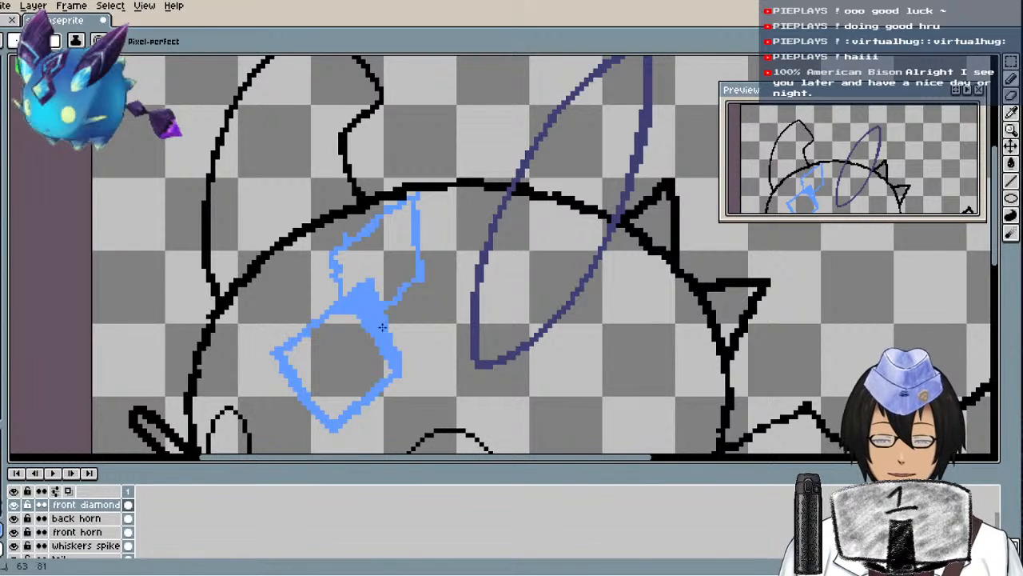
key(e)
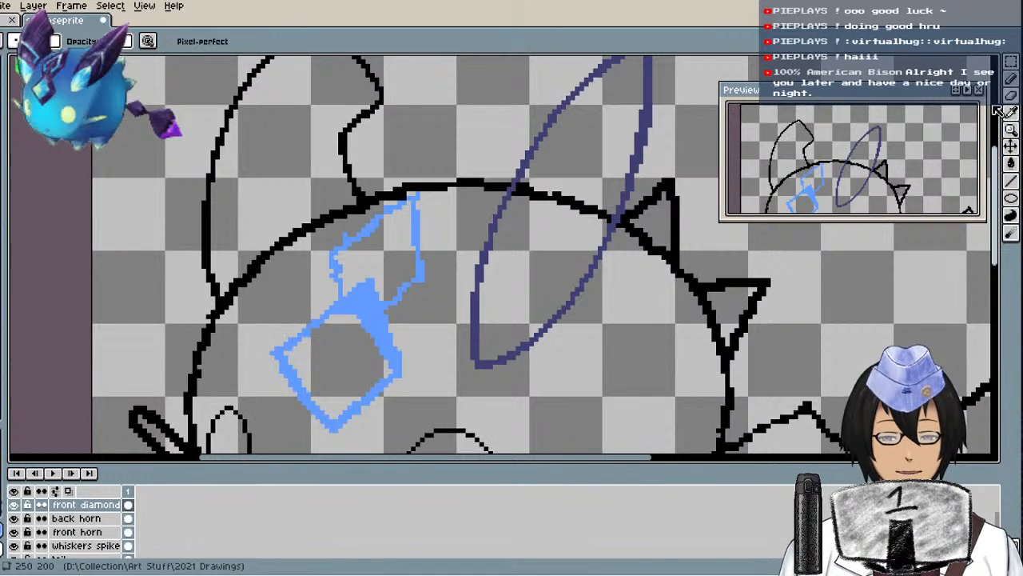
mouse_move(323, 332)
mouse_down()
mouse_move(357, 306)
mouse_move(370, 361)
mouse_move(356, 305)
mouse_move(358, 320)
mouse_move(366, 304)
mouse_move(384, 355)
mouse_up()
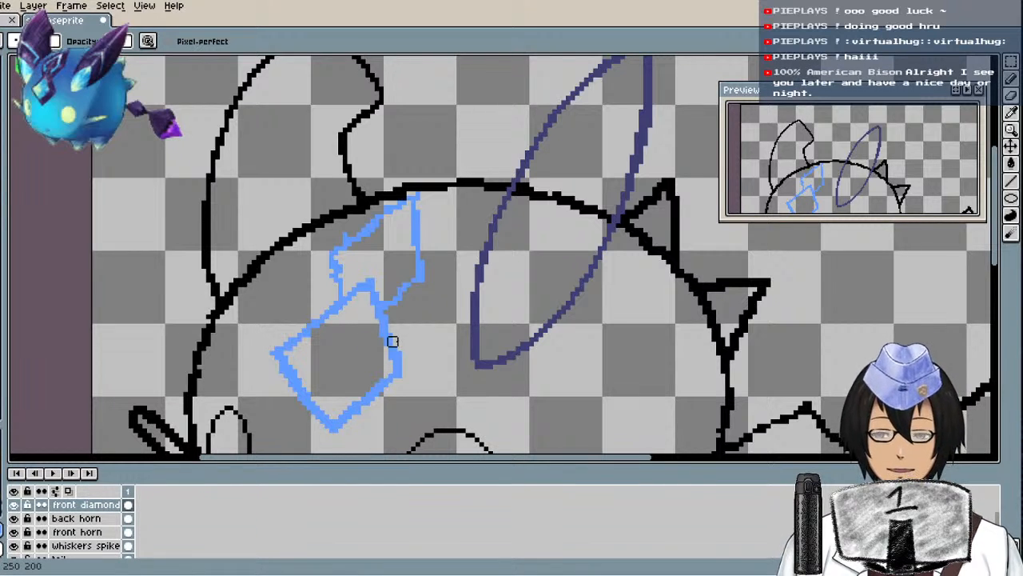
drag(839, 180, 866, 162)
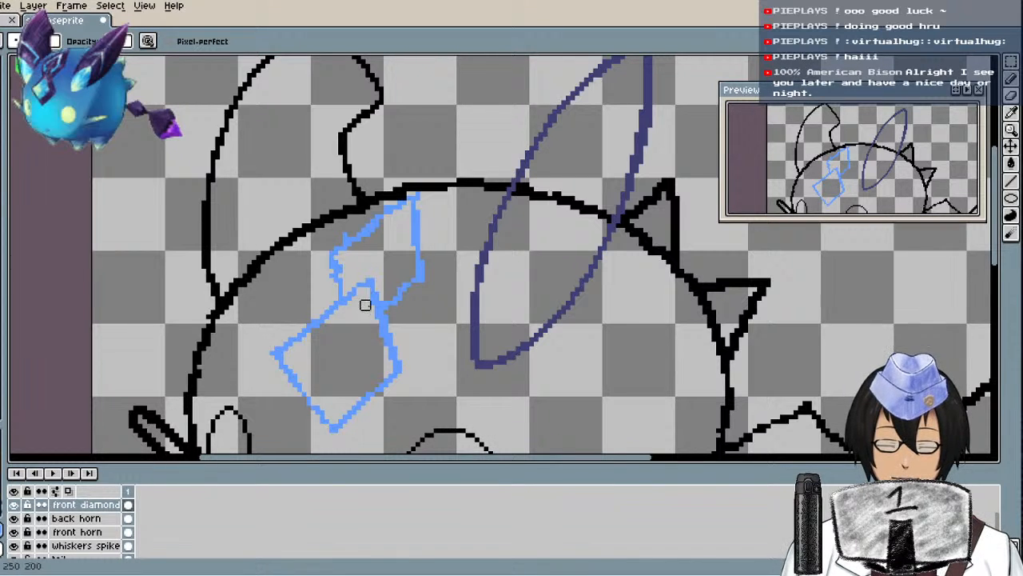
Redraw the upper front diamond's edges as straighter lines and trim the stray pixels along its outline
click(1011, 78)
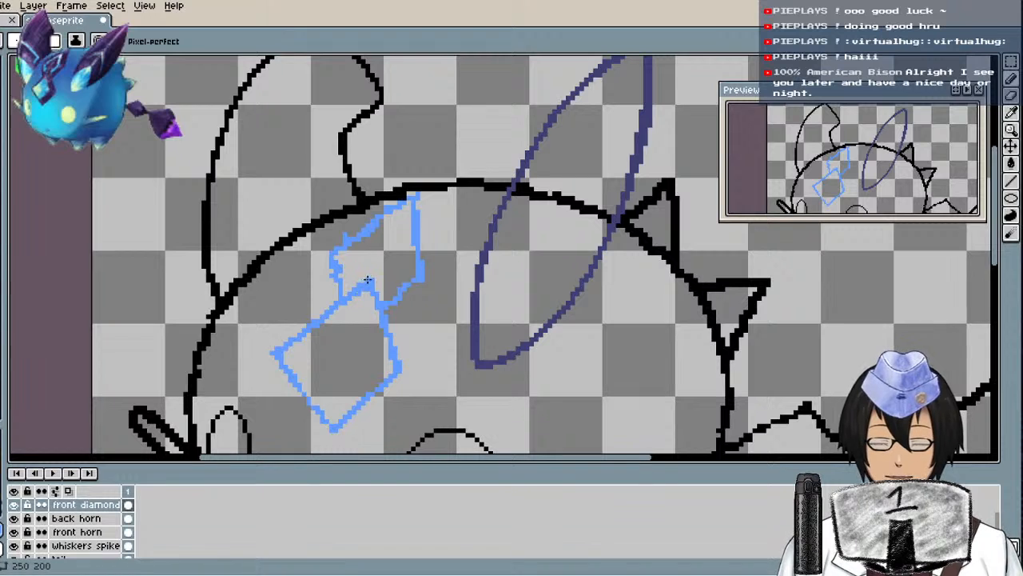
key(ctrl+z)
key(ctrl+z)
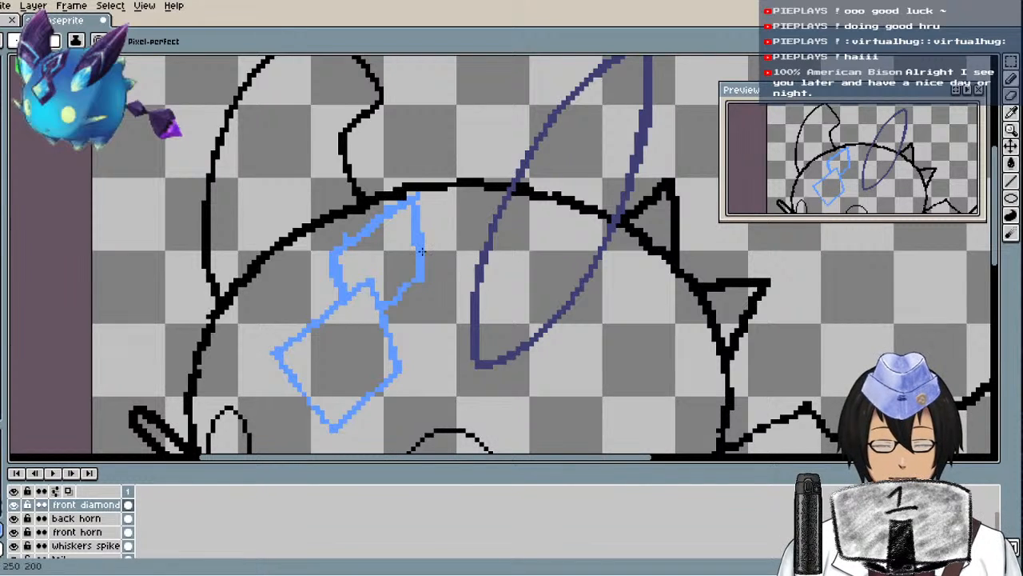
drag(422, 275, 391, 300)
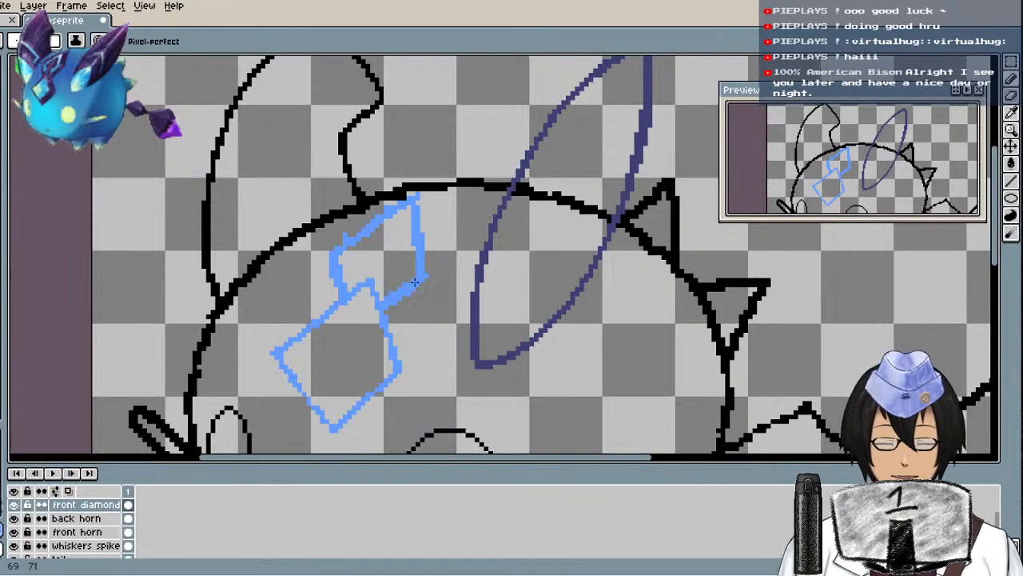
click(1010, 95)
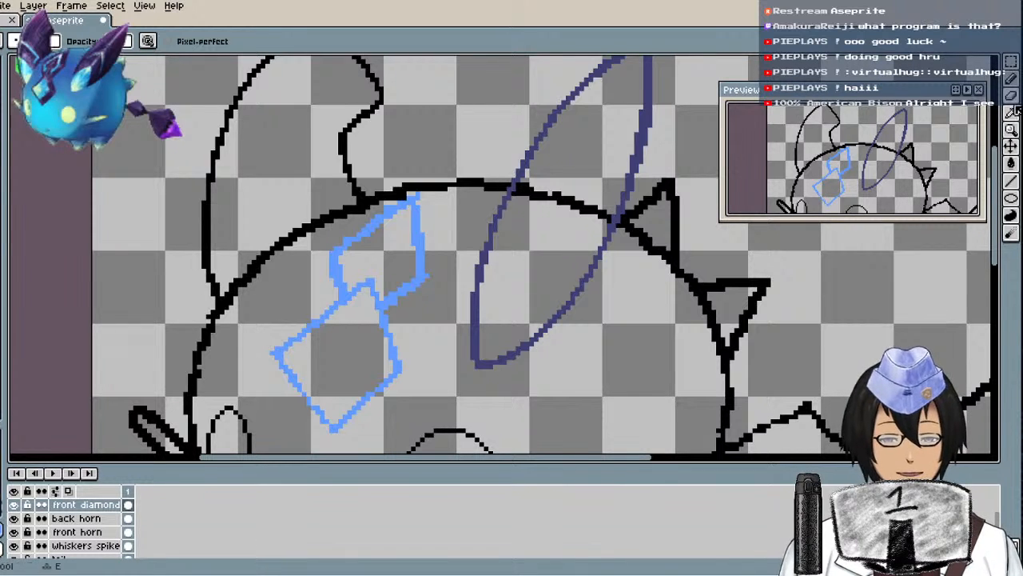
click(1014, 101)
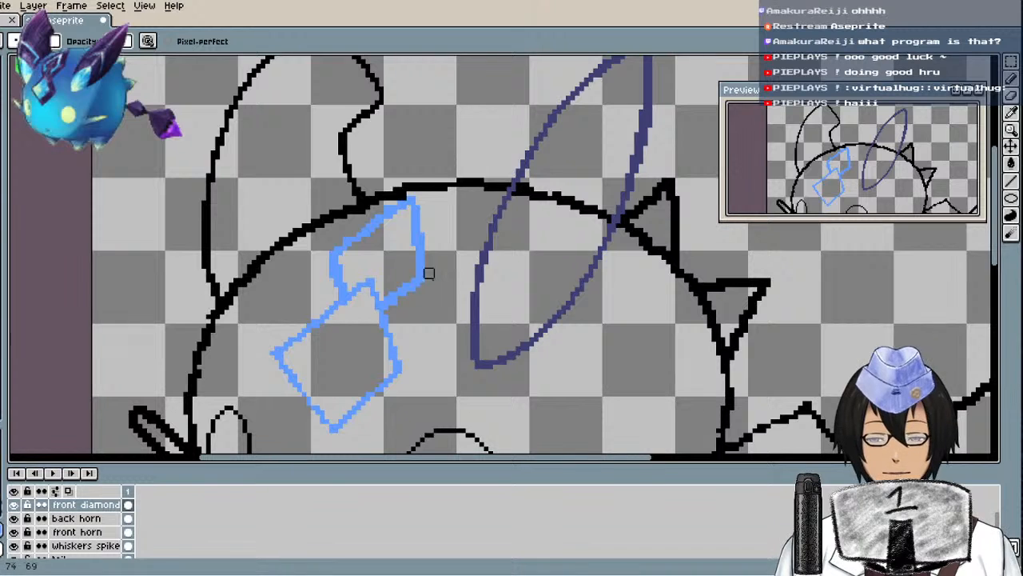
Rebuild the upper diamond's top tip as a sharp point on the body outline and thin its vertical right edge
key(b)
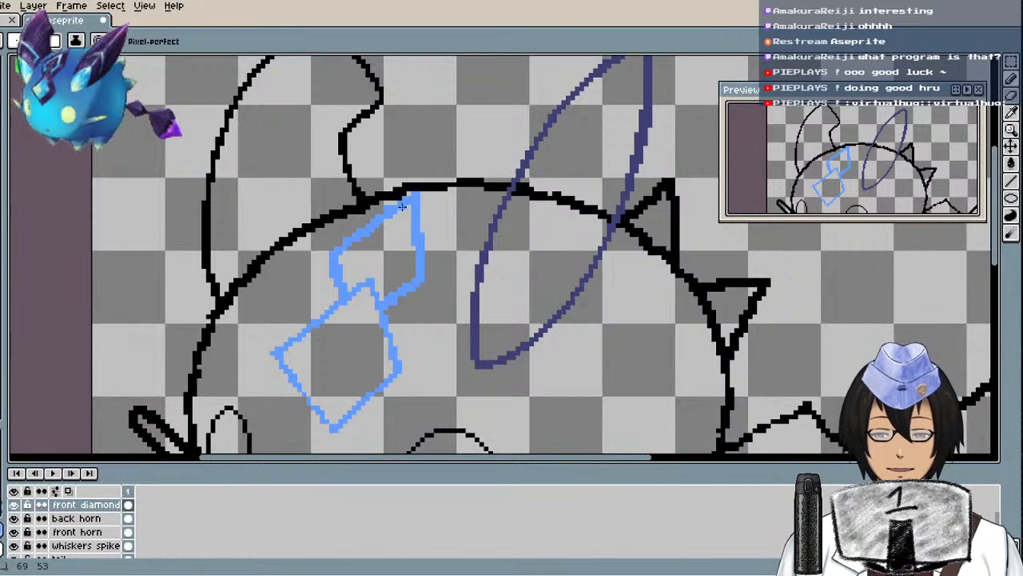
click(1010, 95)
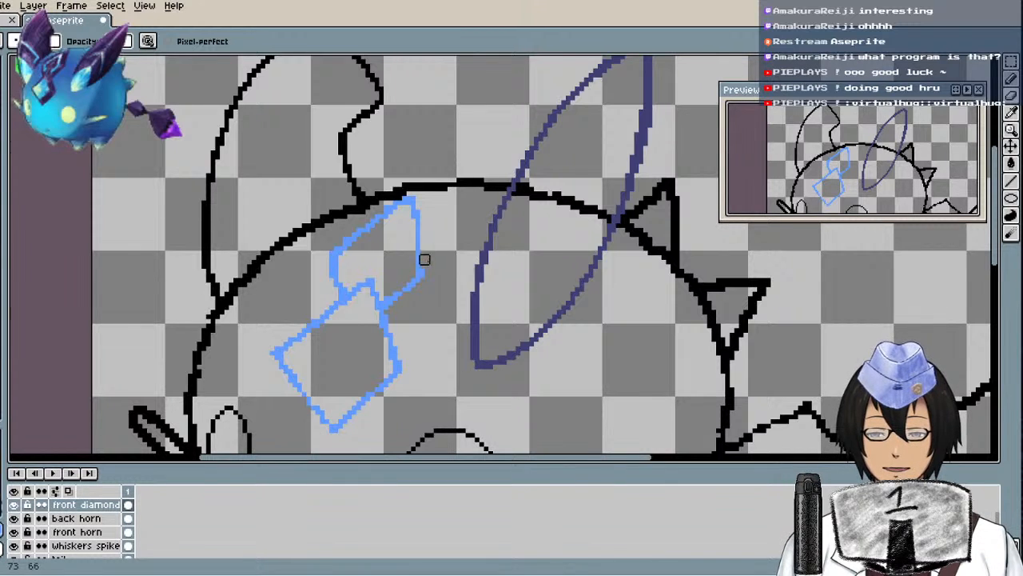
key(b)
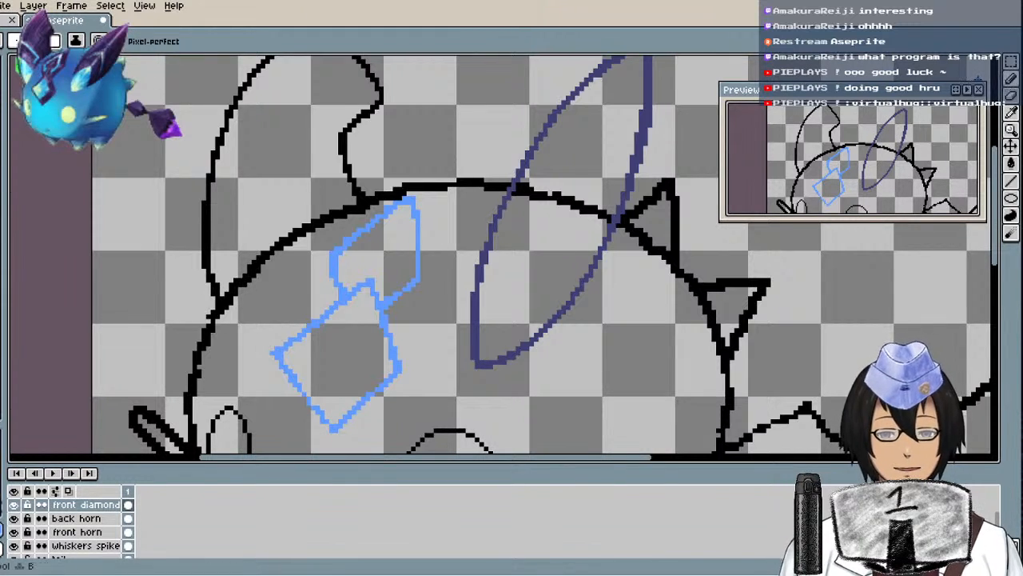
mouse_move(404, 204)
mouse_down()
mouse_move(416, 190)
mouse_move(421, 214)
mouse_up()
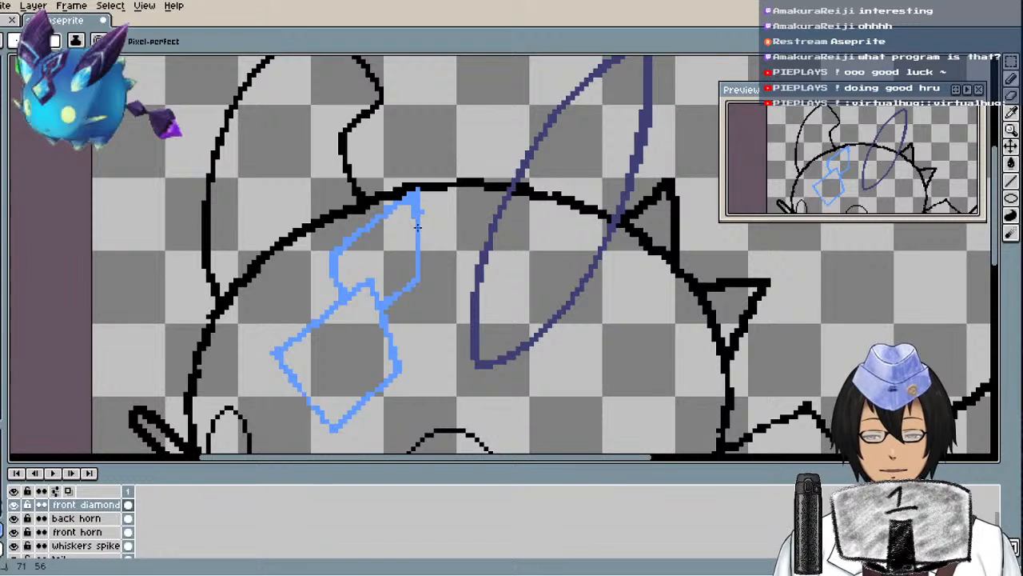
key(e)
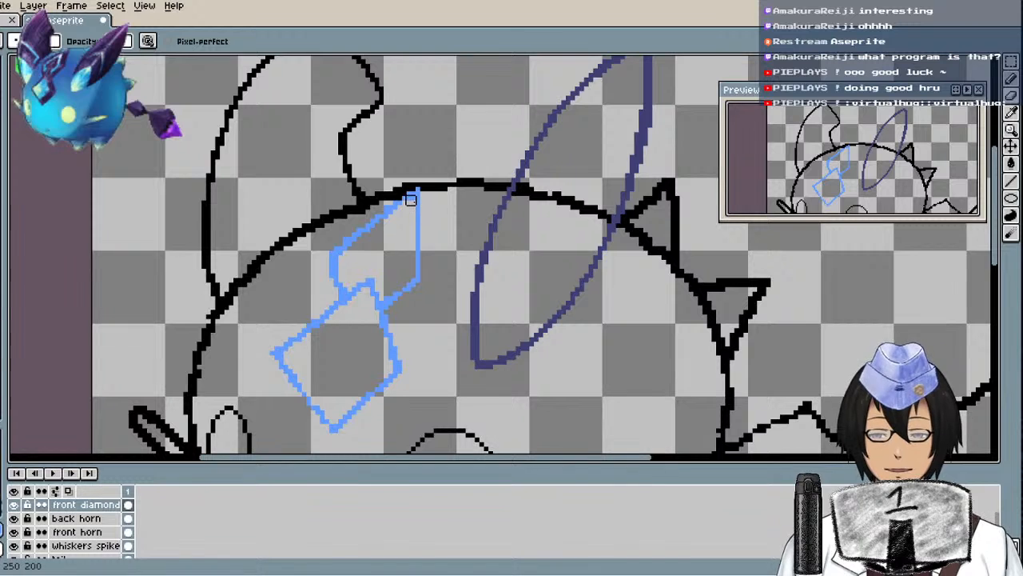
key(b)
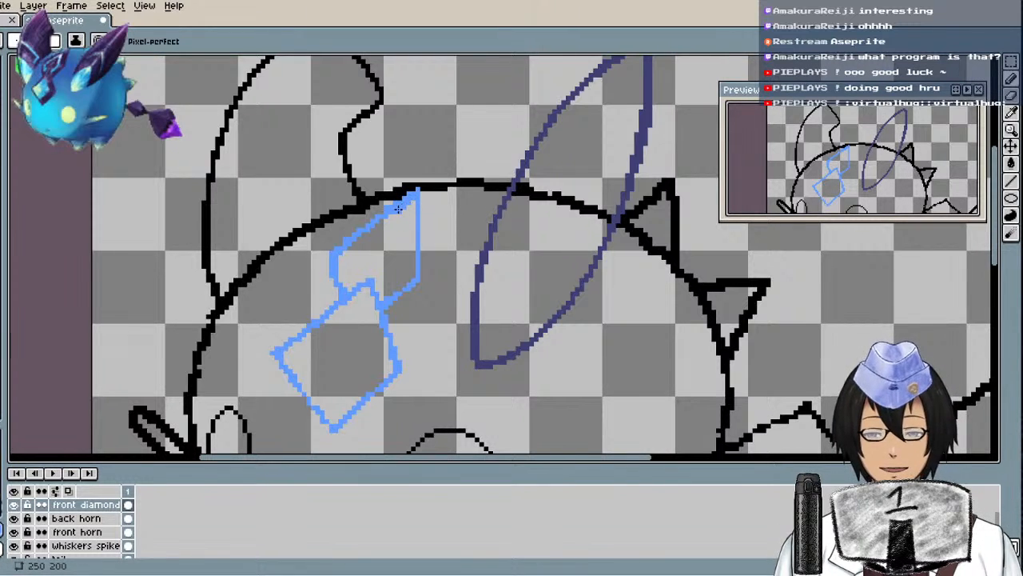
Refine the upper diamond's left corner and clean up the lower diamond's lower right edge with the pencil and eraser
key(ctrl)
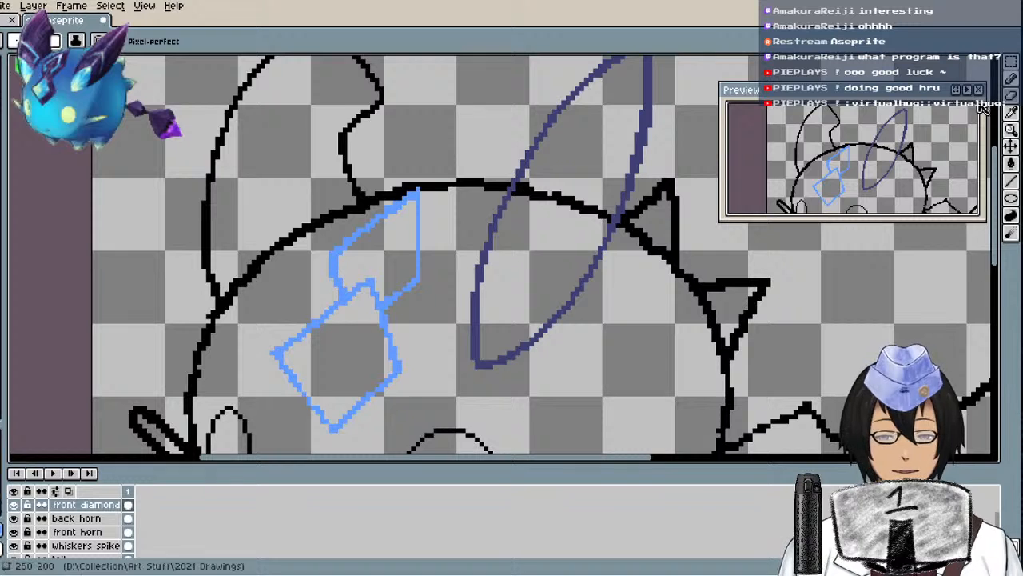
key(e)
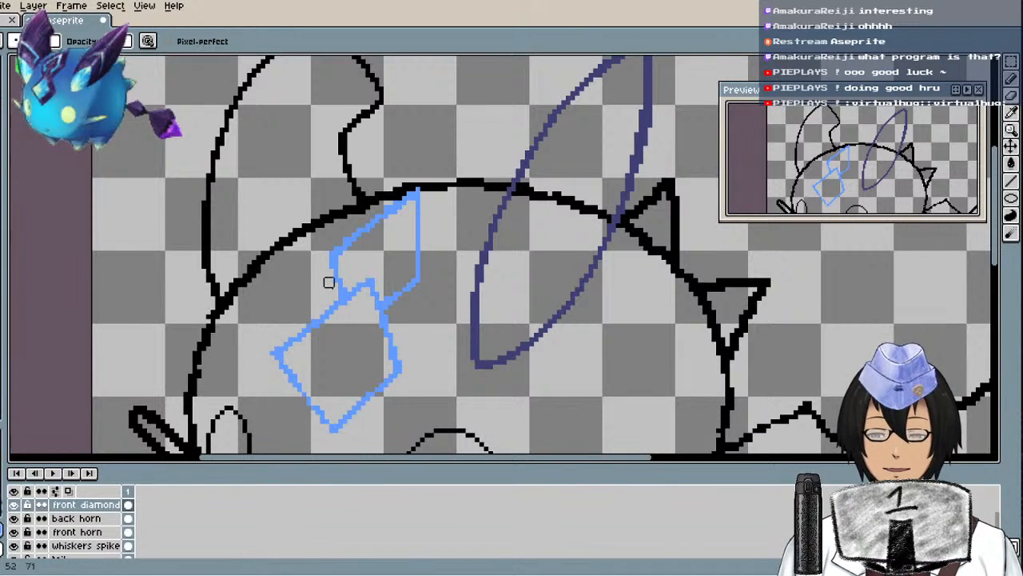
click(1012, 91)
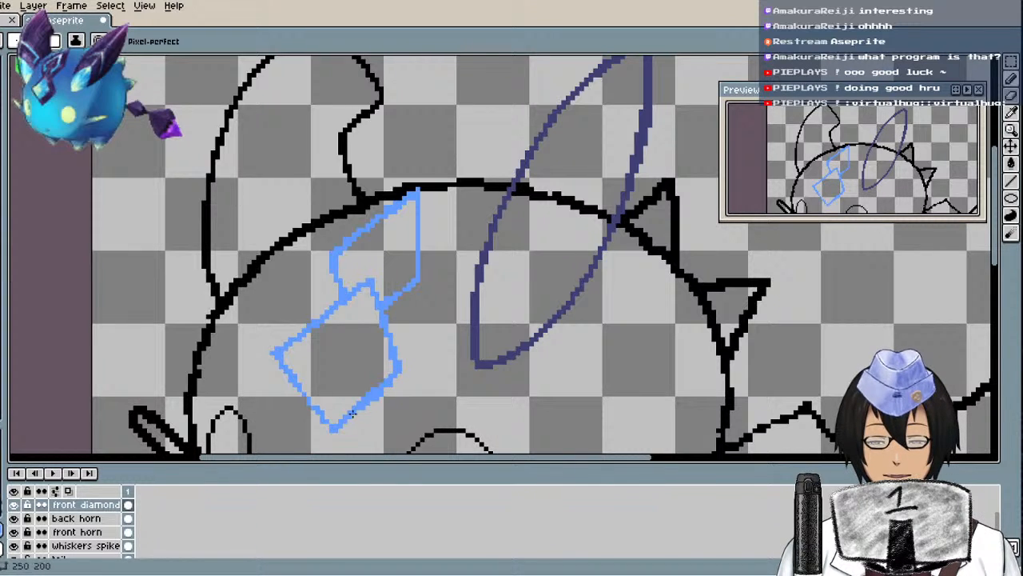
key(ctrl+z)
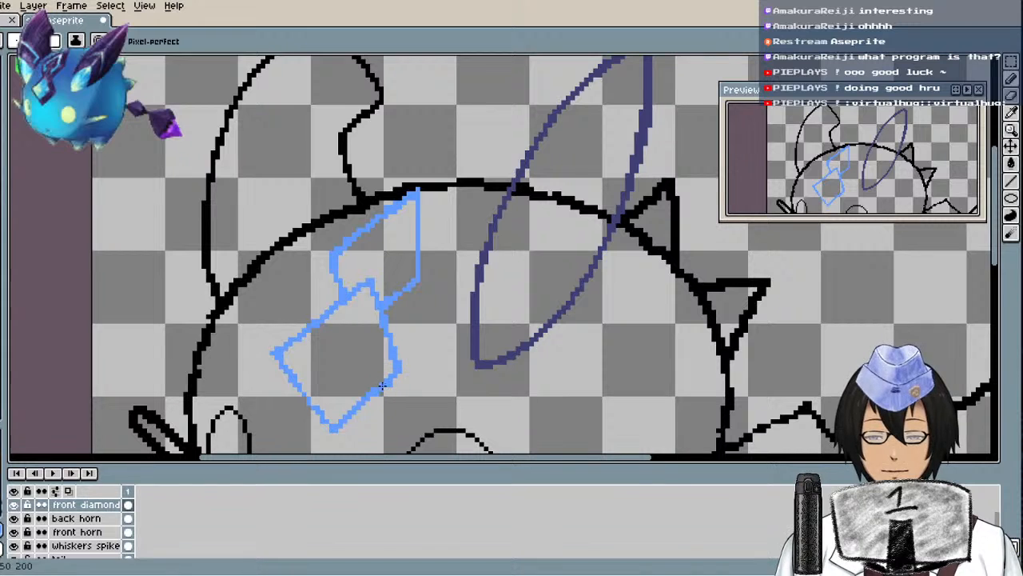
click(1011, 96)
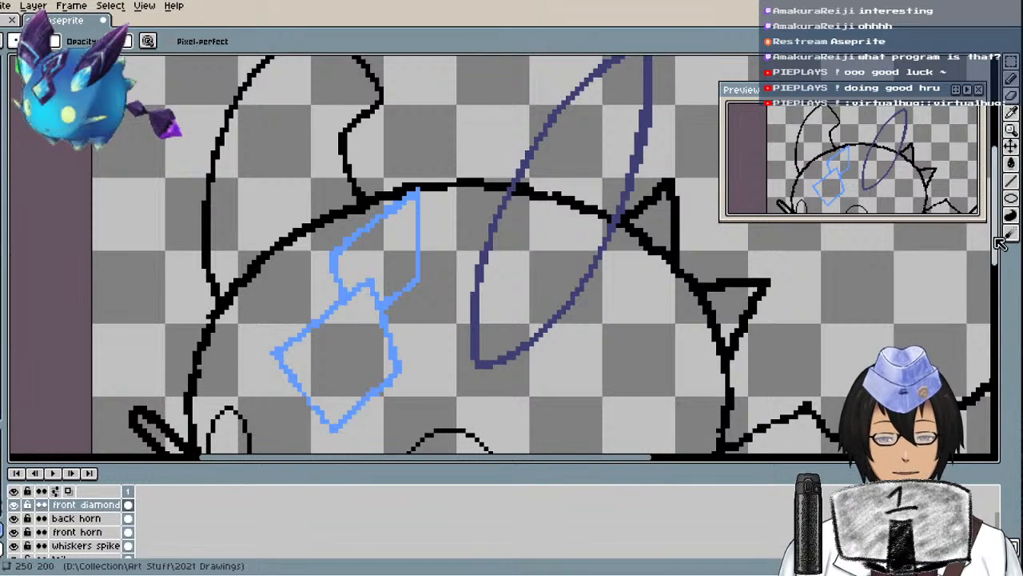
scroll(1002, 243, down, 2)
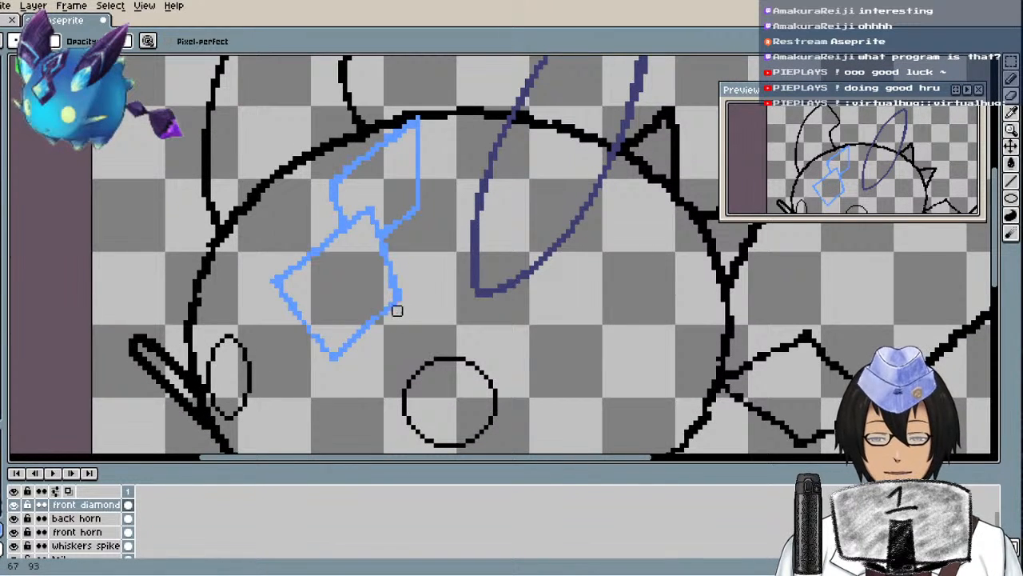
Clean up the lower front diamond's left corner and thin the upper diamond's left corner and top tip with the pencil and eraser
click(1010, 80)
click(995, 82)
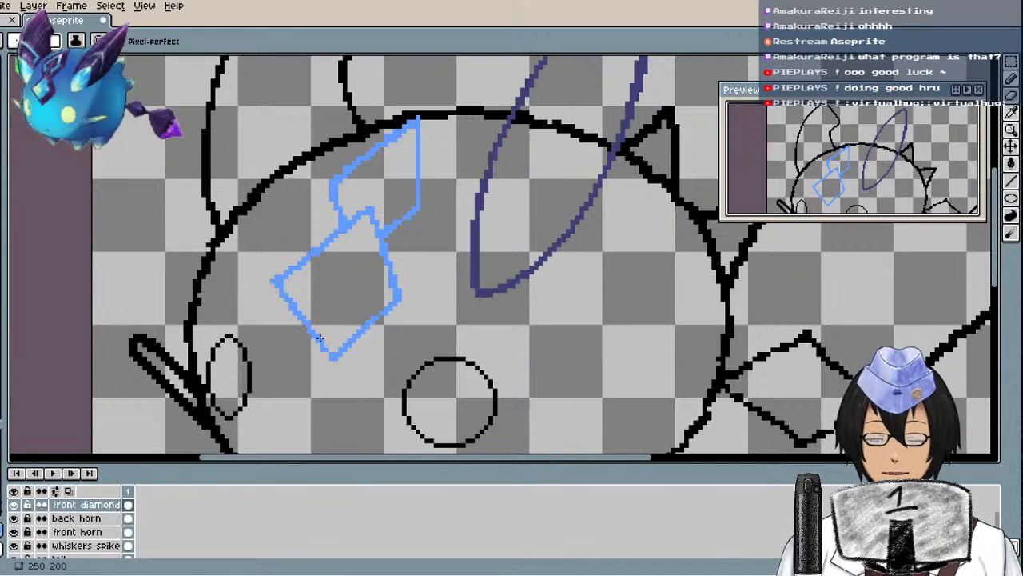
click(1011, 95)
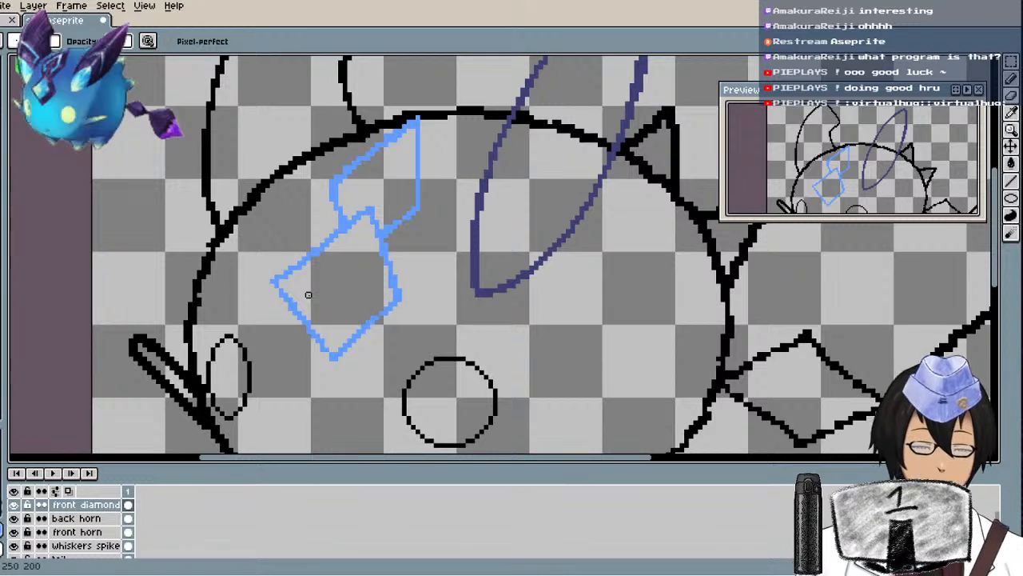
key(v)
key(e)
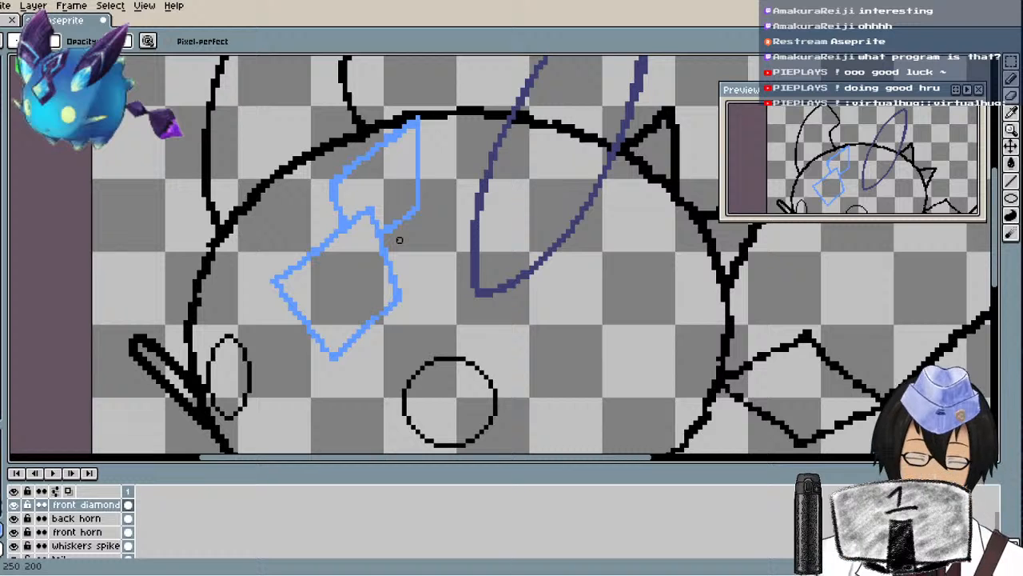
key(b)
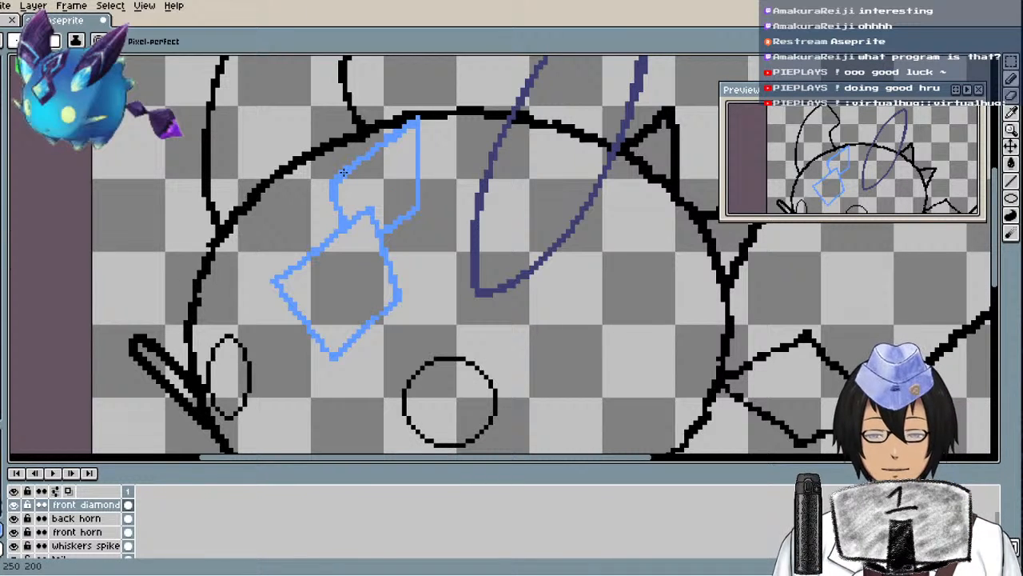
click(1011, 94)
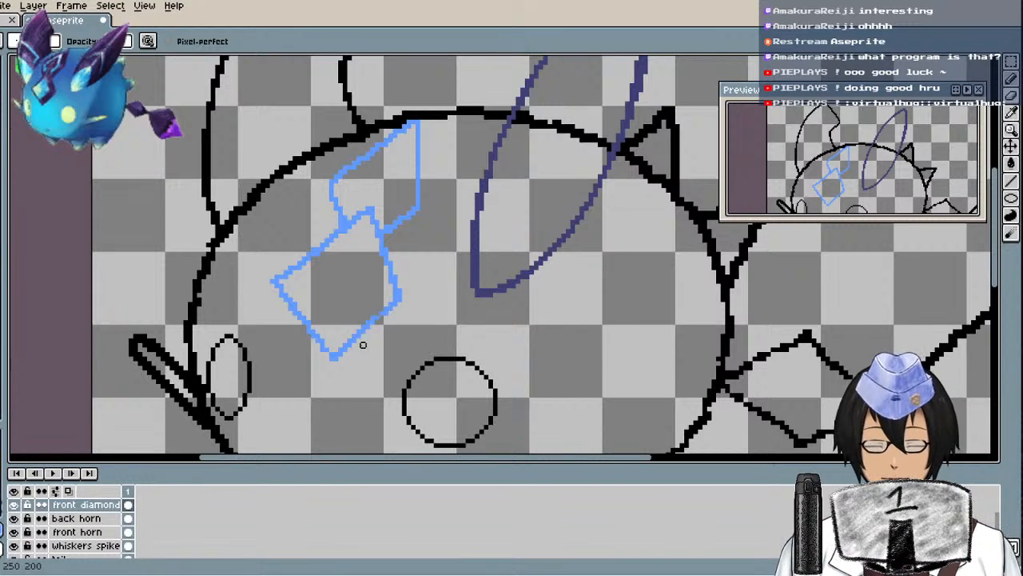
Smooth the lower diamond's lower right edge and bottom tip, thin the join between the two diamonds, and save the file
mouse_move(367, 344)
mouse_down()
mouse_move(366, 315)
mouse_move(375, 320)
mouse_move(338, 352)
mouse_move(386, 314)
mouse_up()
key(b)
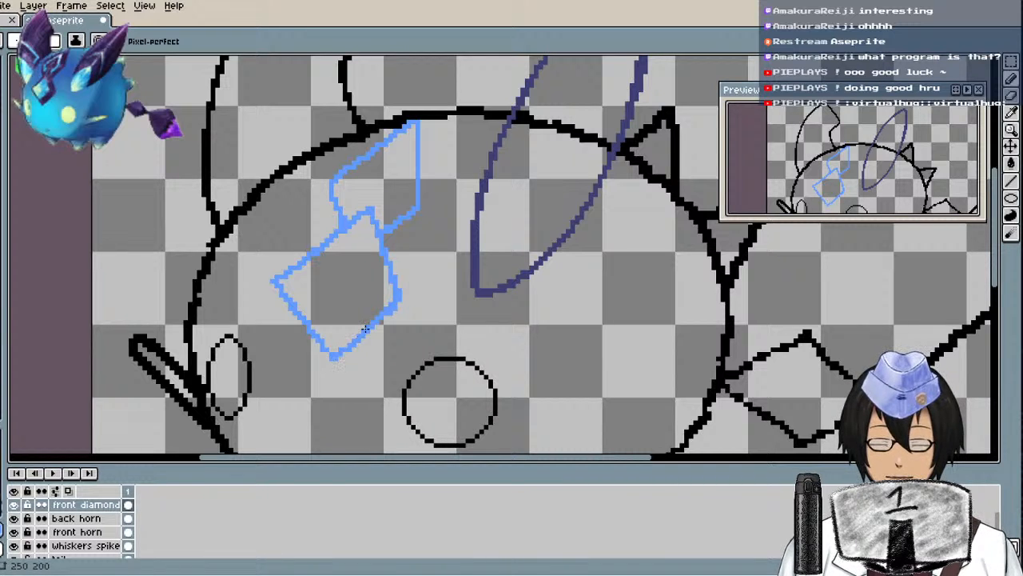
key(e)
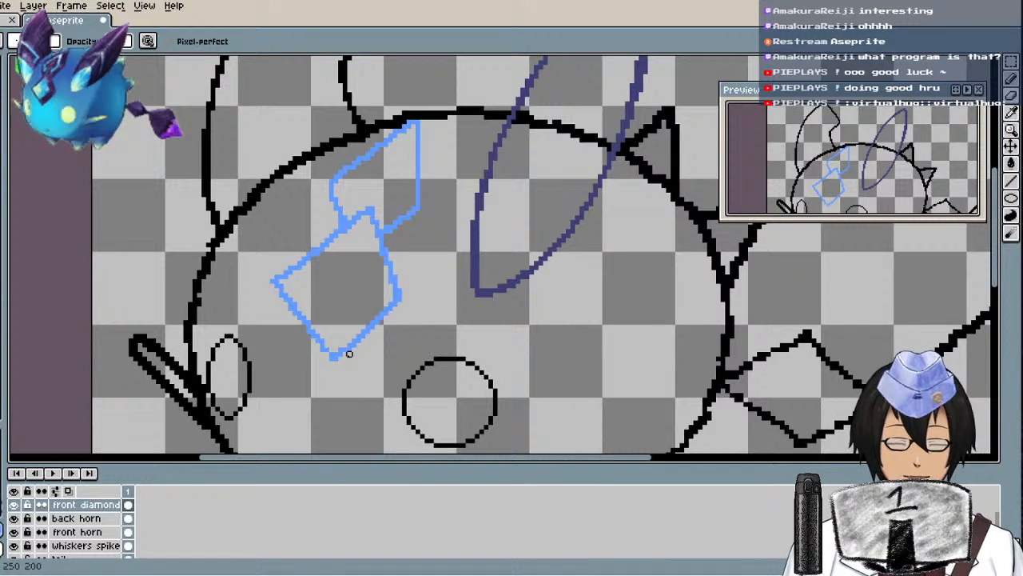
key(b)
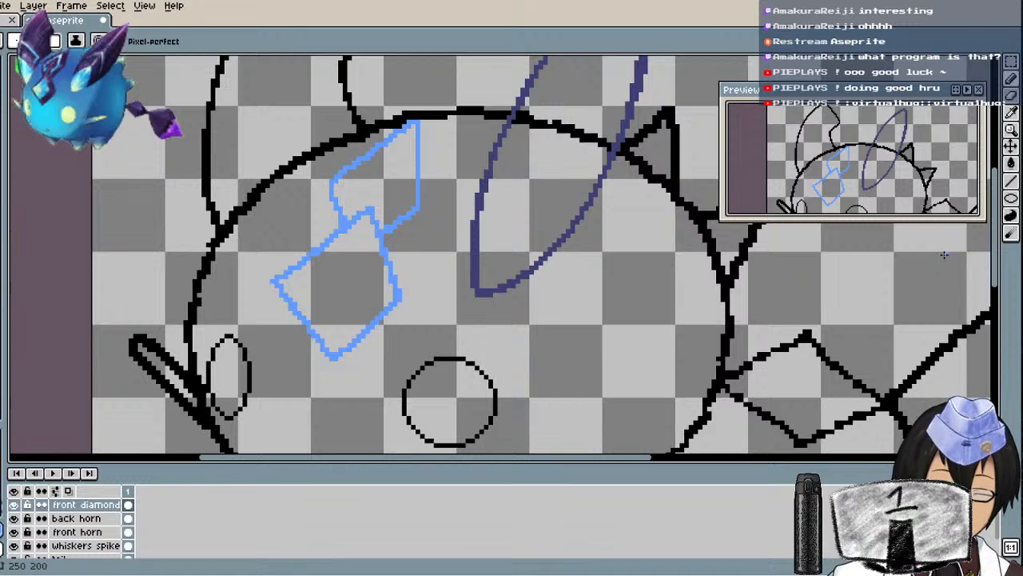
key(ctrl+s)
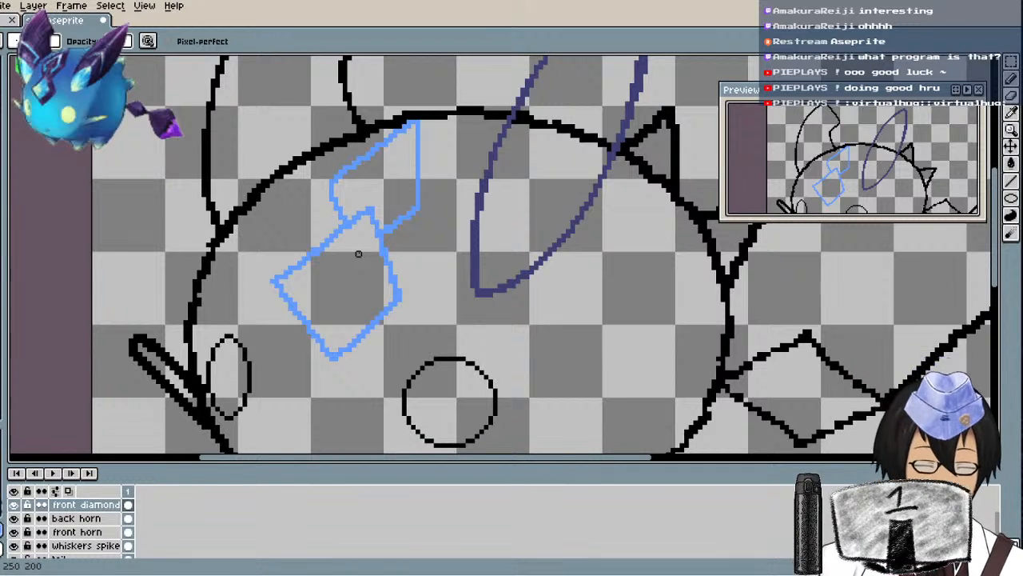
key(ctrl+s)
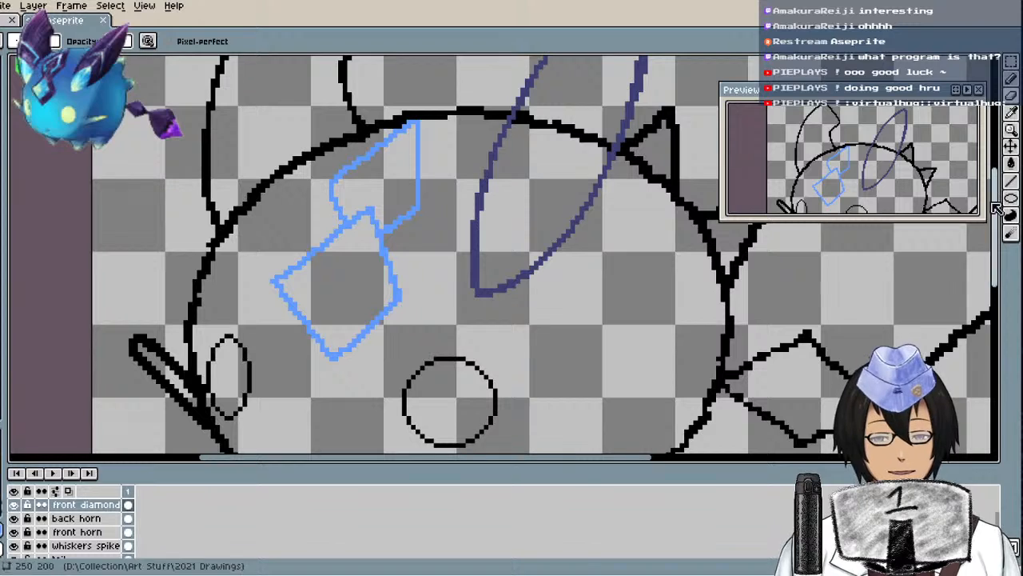
Switch to the legs layer and erase the excess pixels along the left leg to leave a thin outline
scroll(1002, 209, up, 2)
scroll(1002, 209, up, 4)
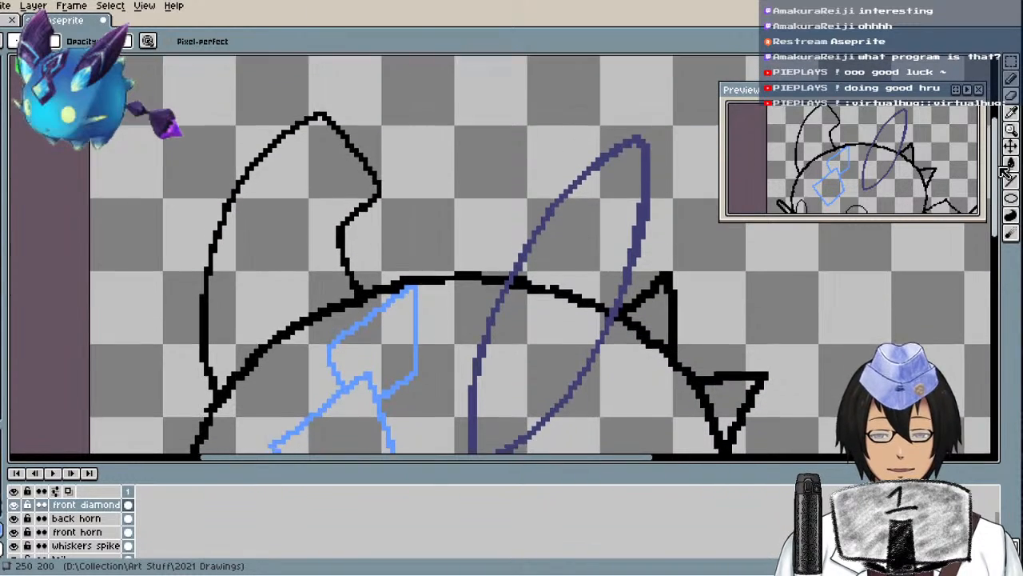
scroll(996, 228, down, 7)
mouse_move(991, 244)
mouse_down()
mouse_move(996, 160)
mouse_move(997, 184)
mouse_up()
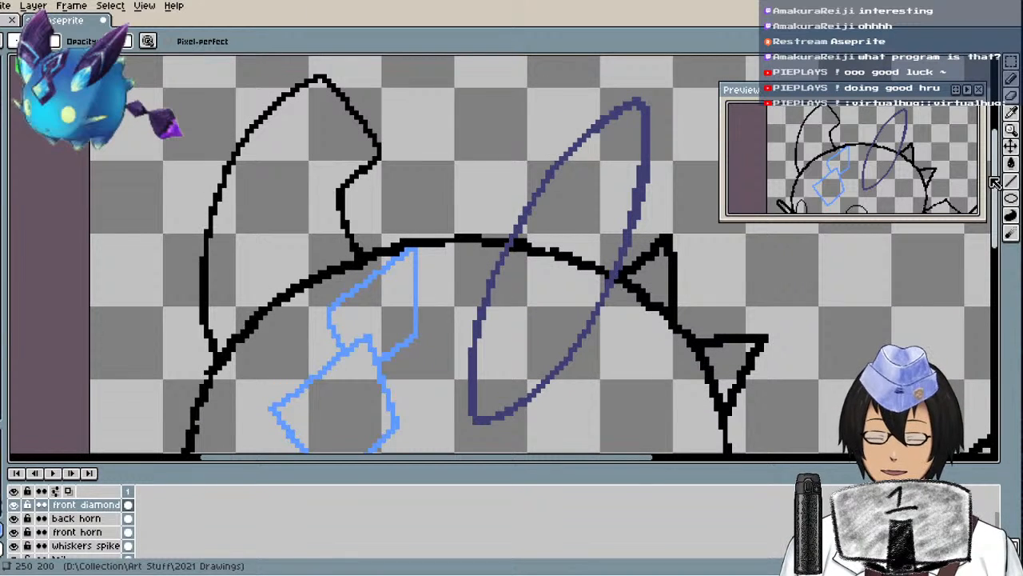
mouse_move(994, 183)
mouse_down()
mouse_move(975, 274)
mouse_move(971, 267)
mouse_up()
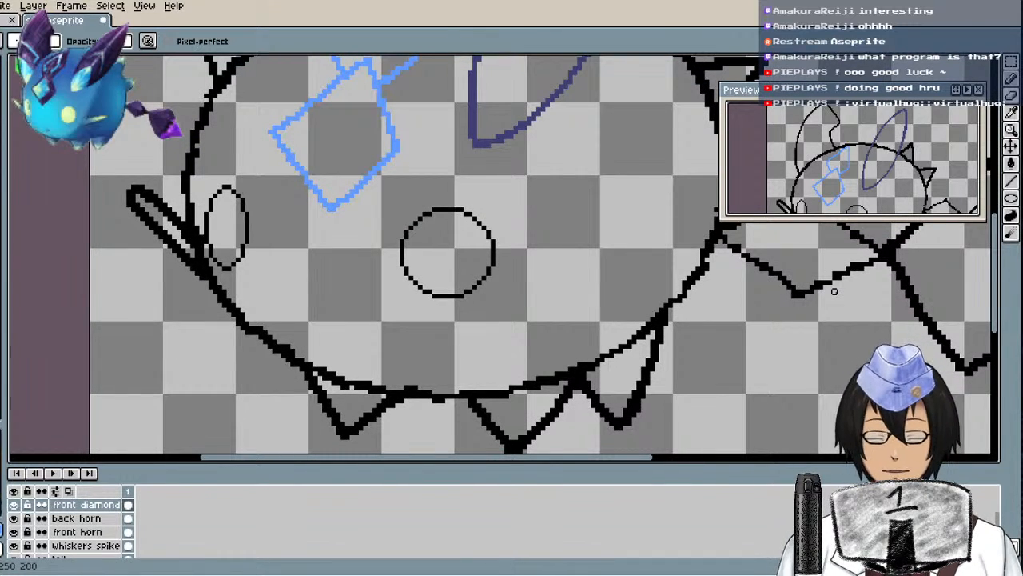
click(114, 545)
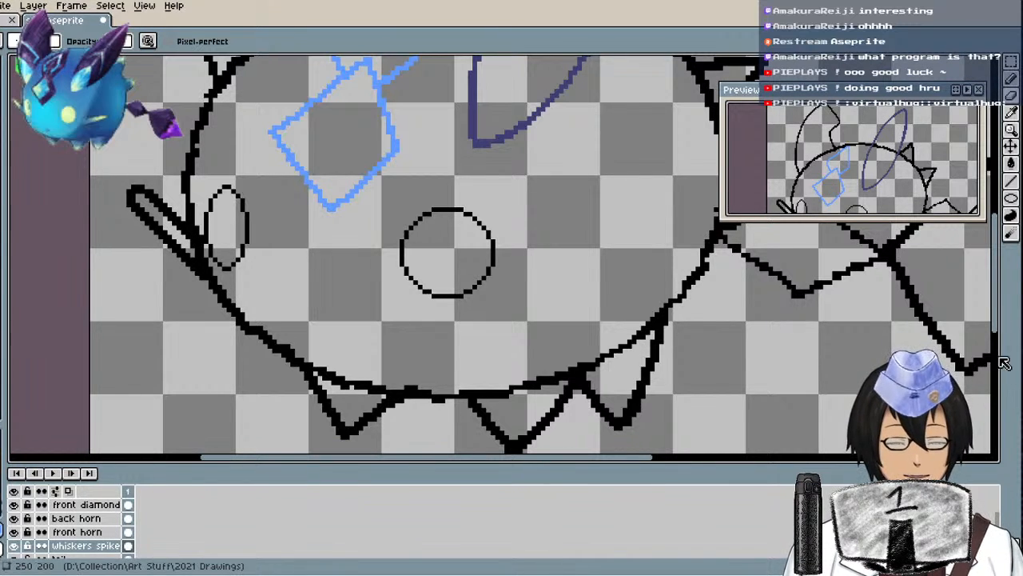
scroll(990, 363, up, 3)
scroll(991, 363, down, 5)
scroll(990, 363, down, 1)
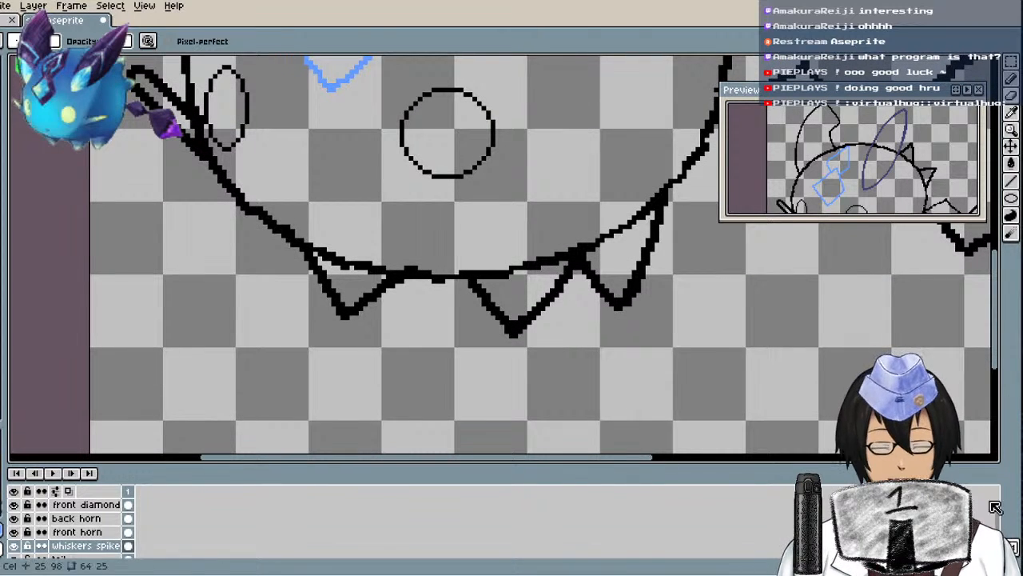
scroll(88, 512, up, 2)
click(94, 507)
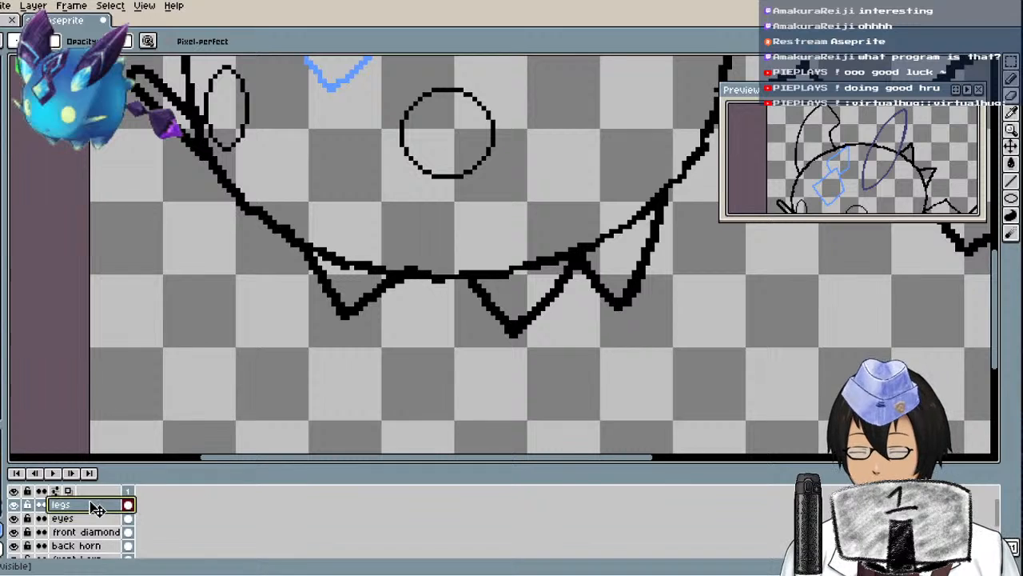
key(ctrl+s)
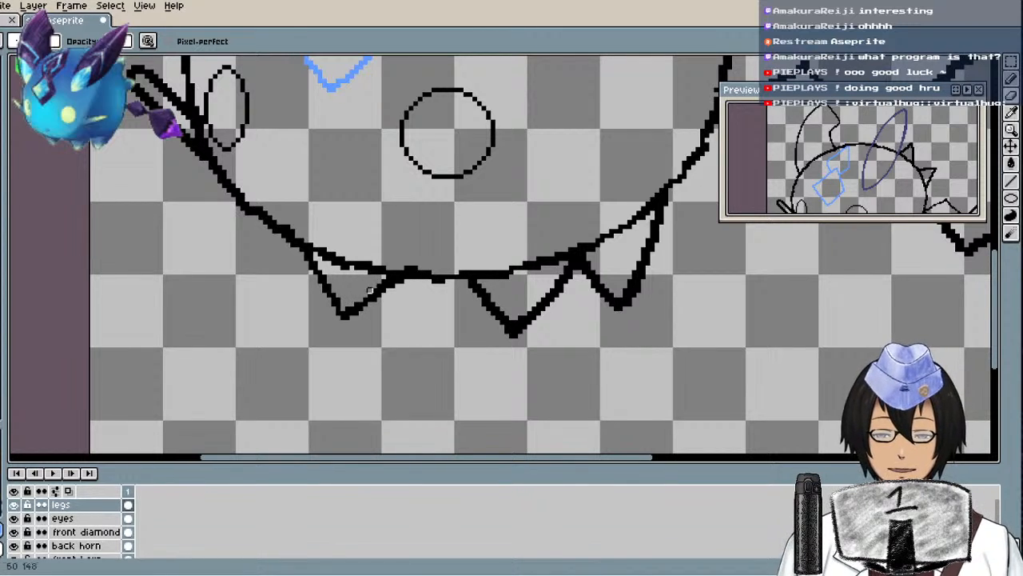
key(ctrl)
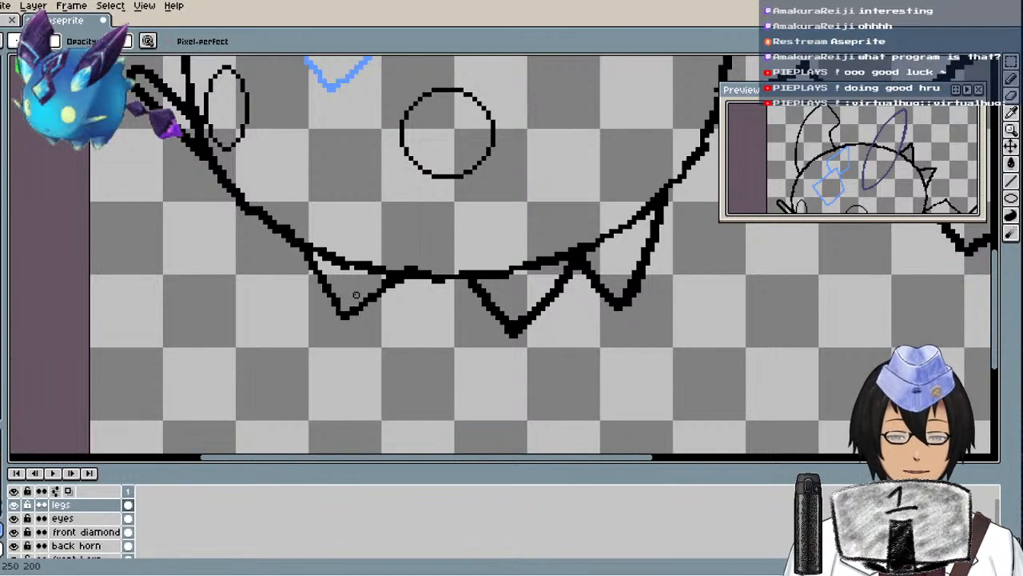
scroll(899, 169, down, 3)
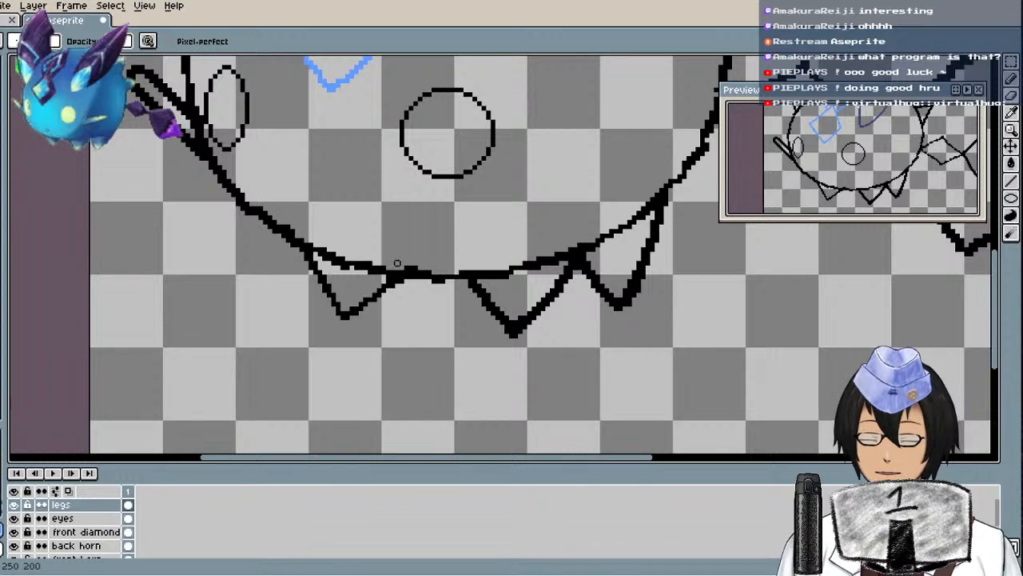
Thin both edges of the middle leg and tidy its inner outline on the legs layer
key(ctrl+s)
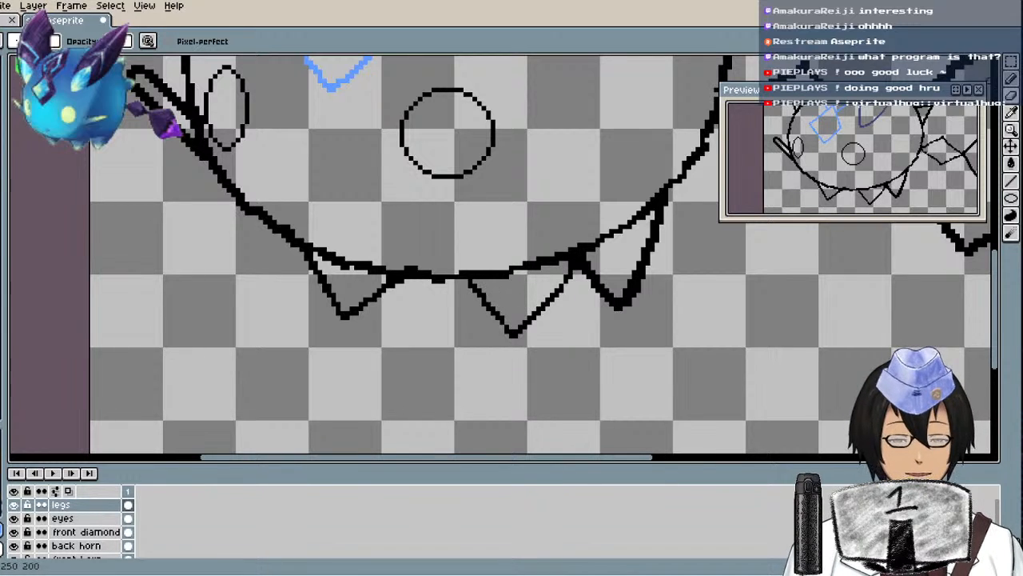
click(1011, 80)
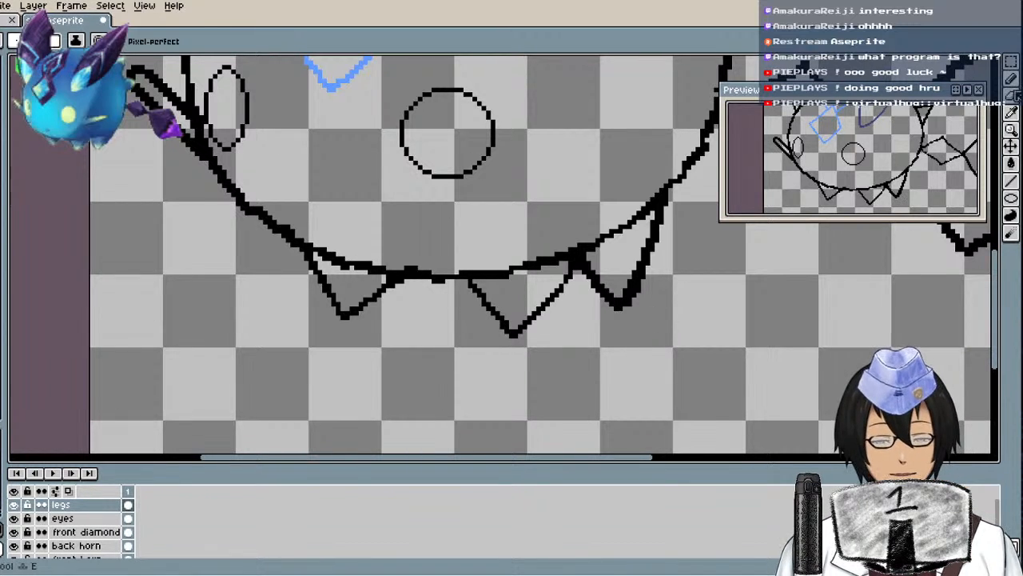
key(b)
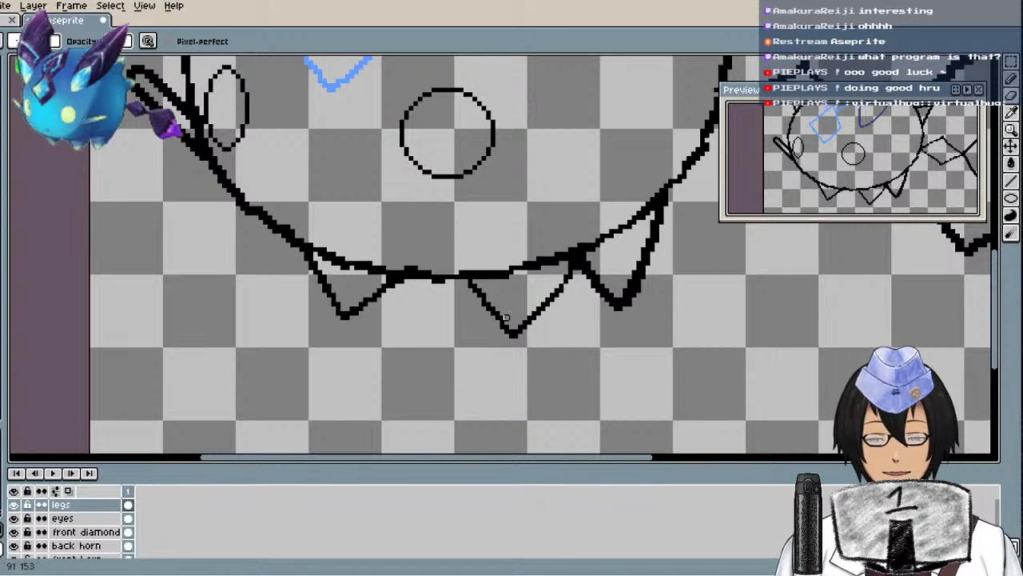
key(ctrl)
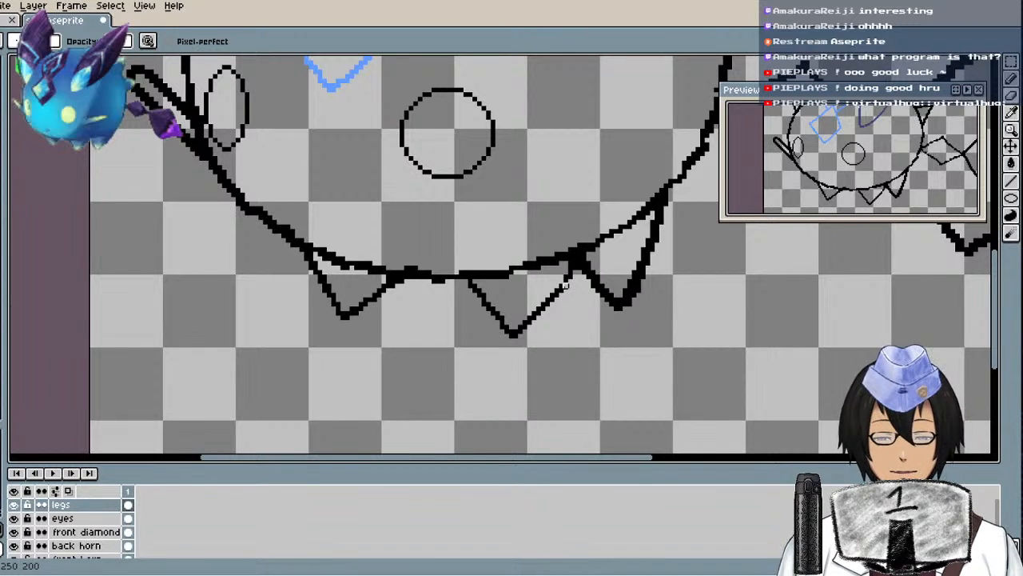
key(ctrl)
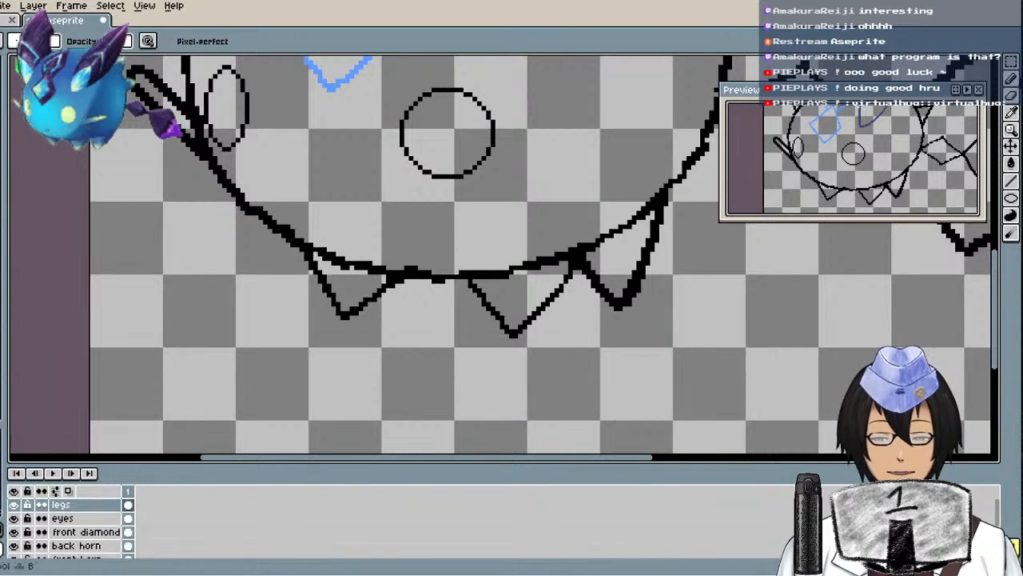
Thin the right leg's outline, repair its left edge where it meets the body with the pencil, and save the file
click(1012, 80)
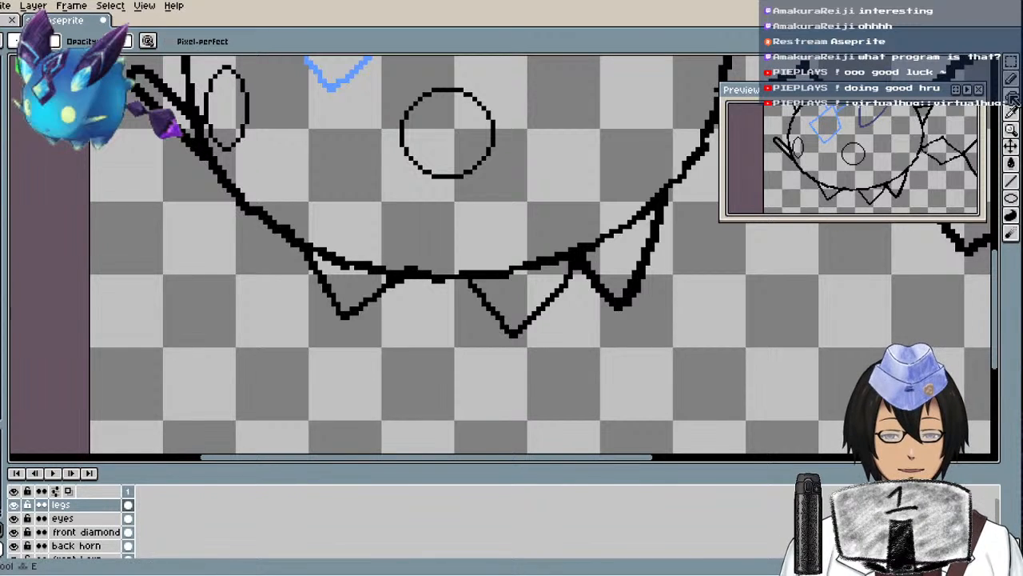
drag(644, 459, 706, 457)
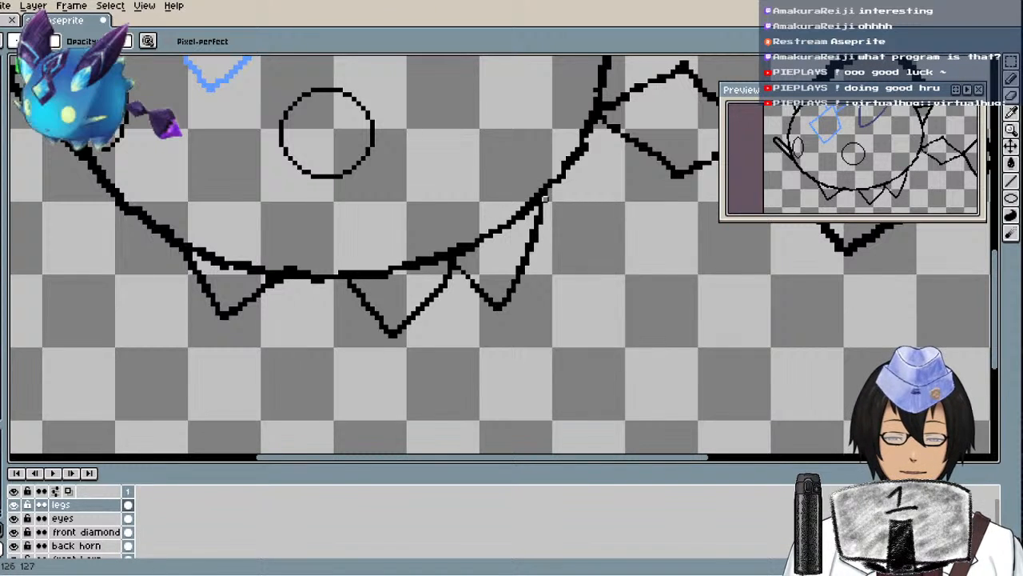
key(ctrl)
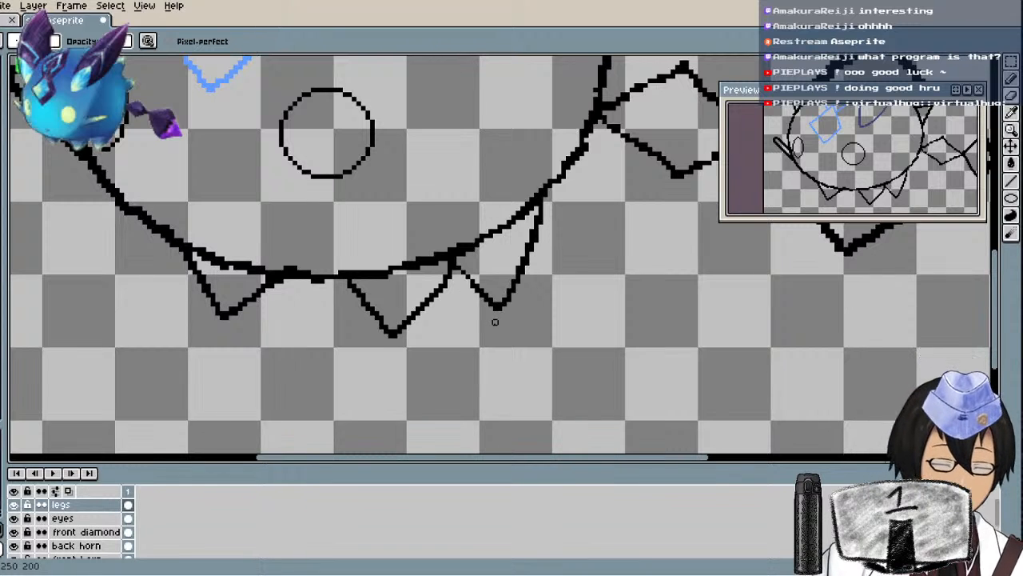
click(1011, 79)
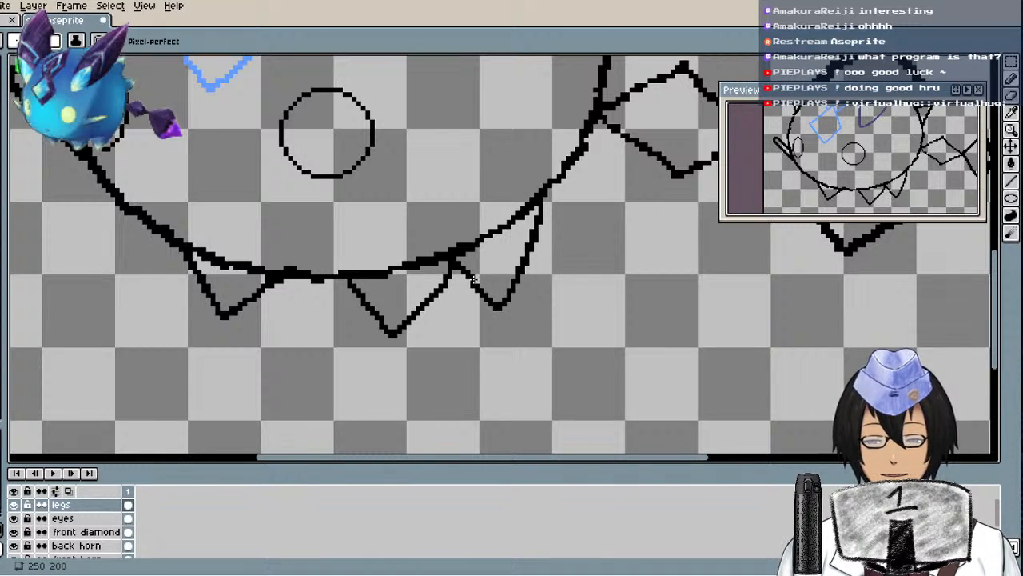
key(ctrl)
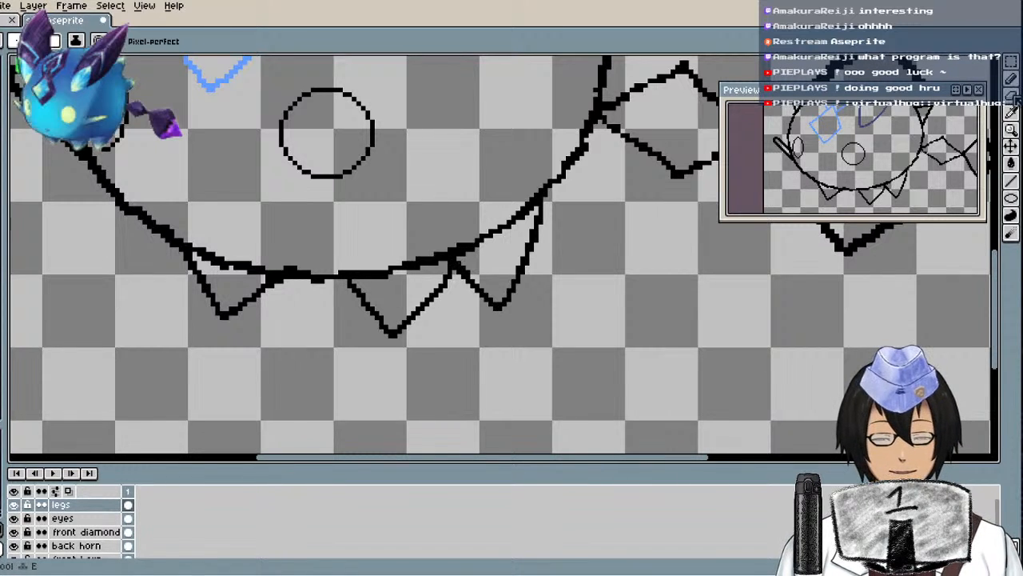
key(b)
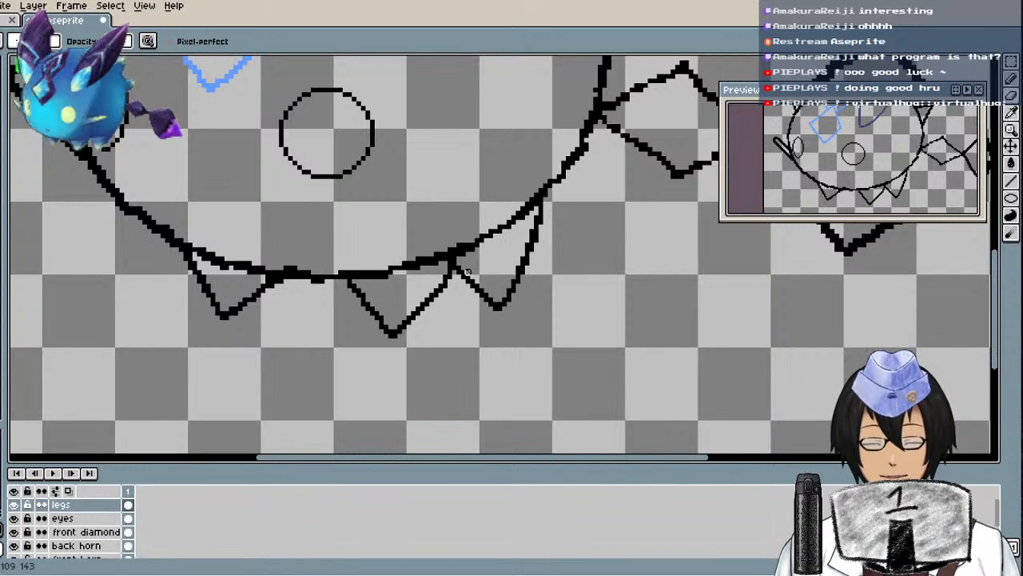
key(ctrl+s)
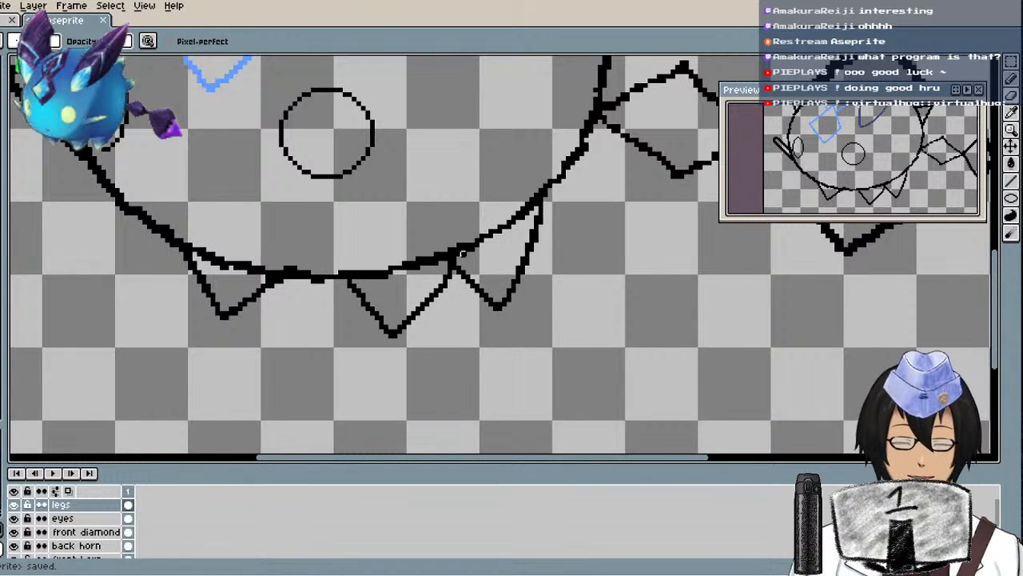
Switch to the tail layer and save the file
click(224, 456)
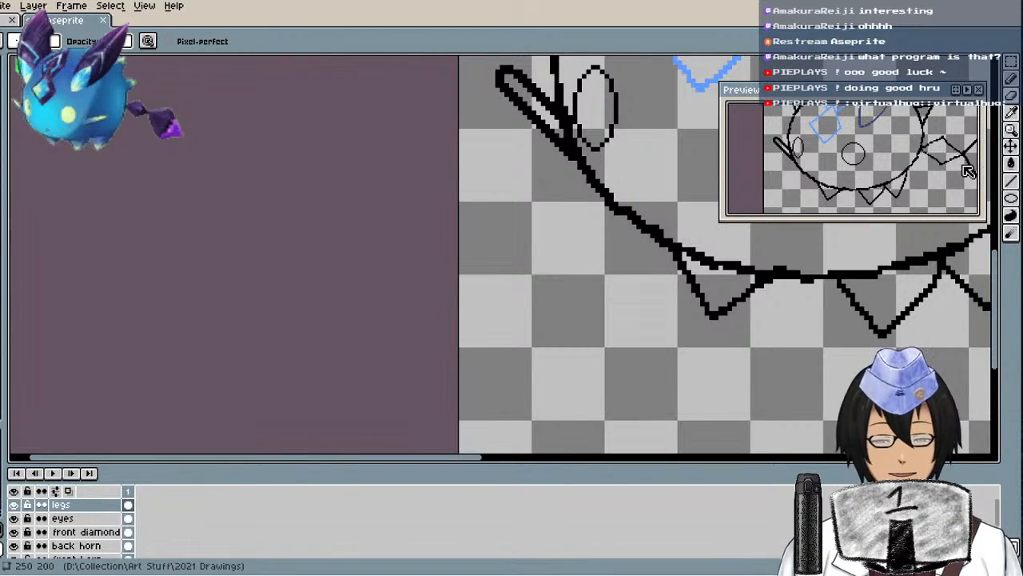
drag(468, 460, 779, 474)
drag(999, 295, 1004, 245)
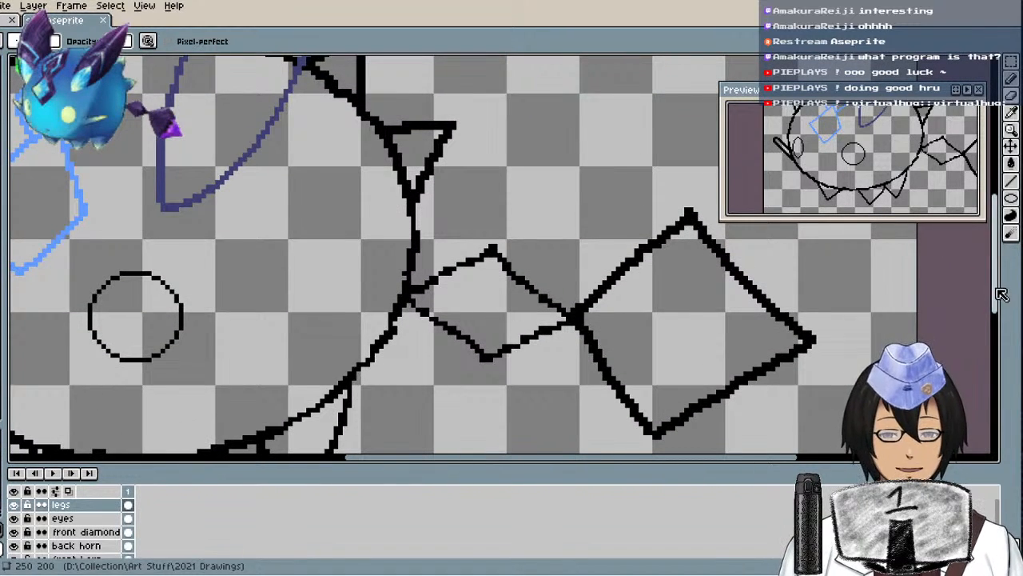
drag(1003, 296, 1002, 305)
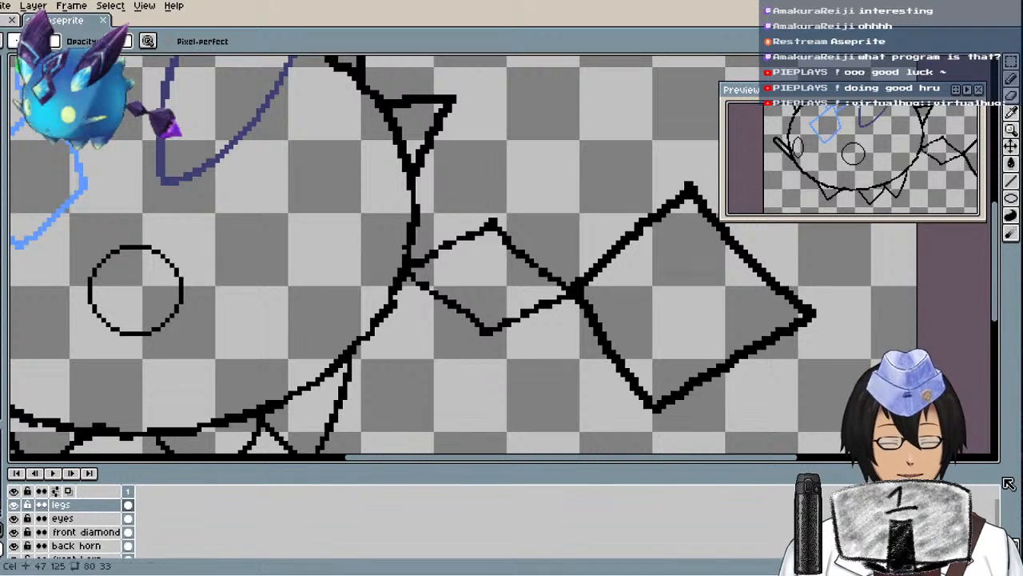
scroll(1003, 518, down, 5)
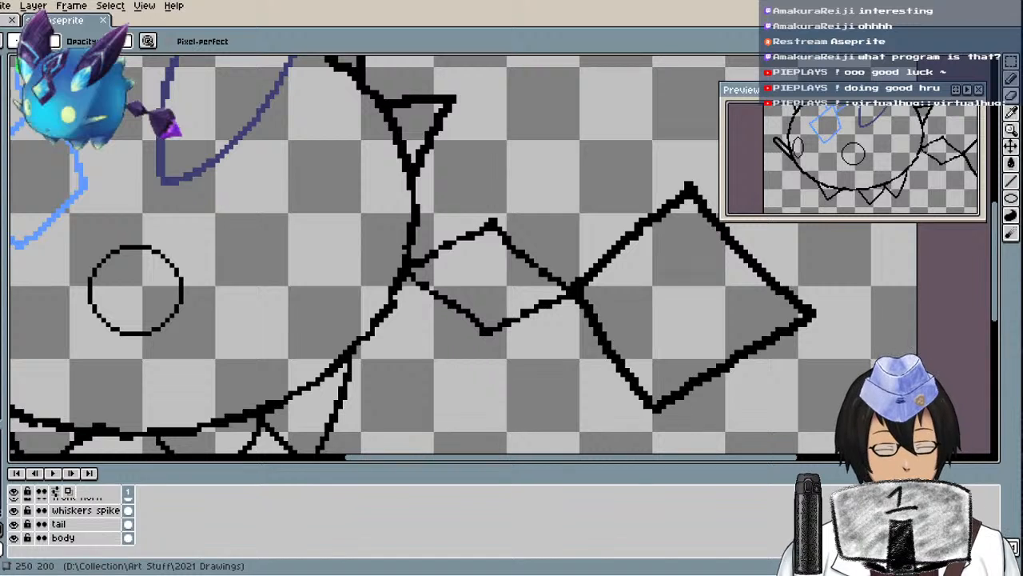
click(128, 524)
key(ctrl+s)
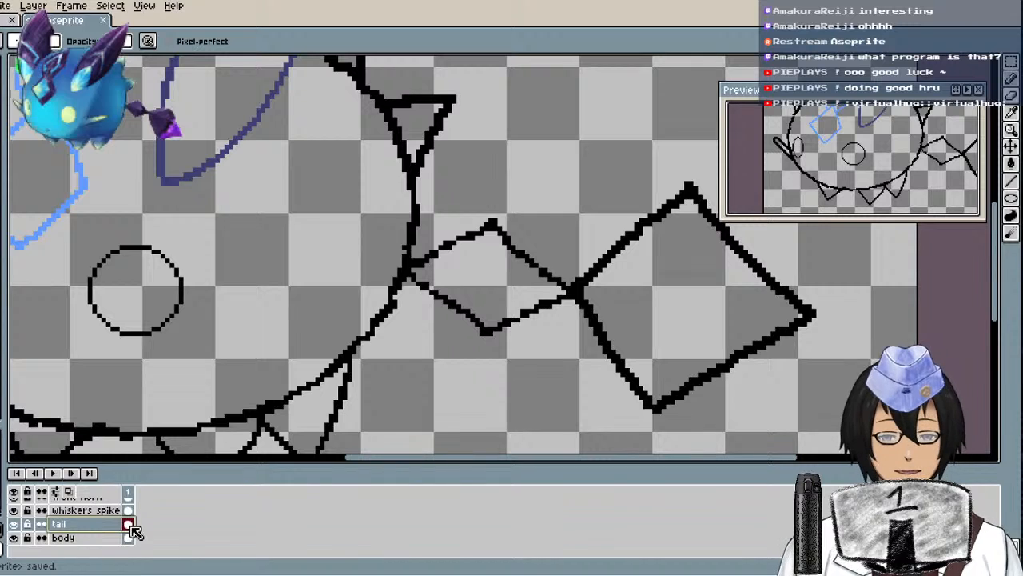
Fill in the small tail diamond's lower left, upper left and upper right edges with black pencil strokes
click(1011, 78)
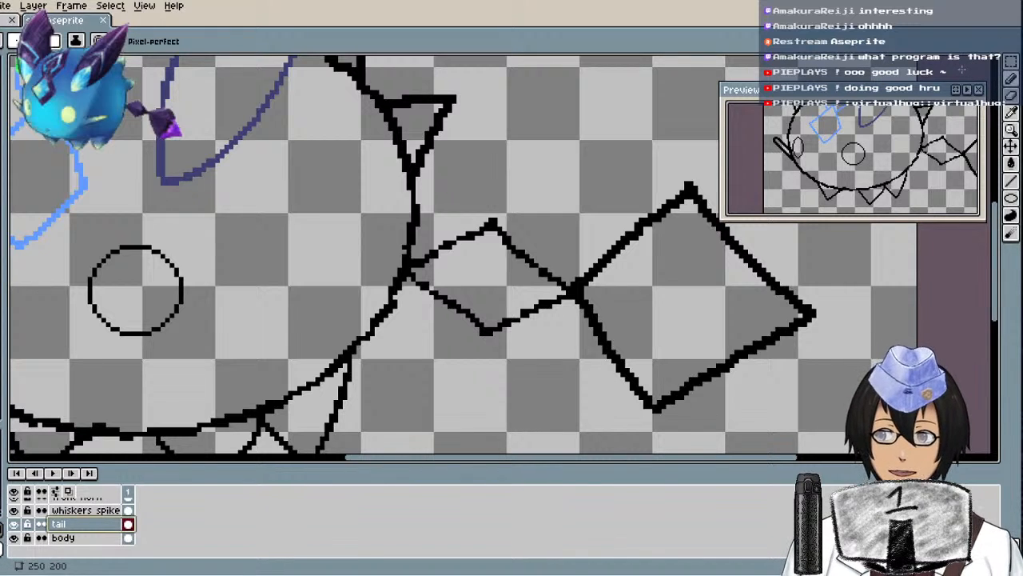
drag(414, 277, 468, 322)
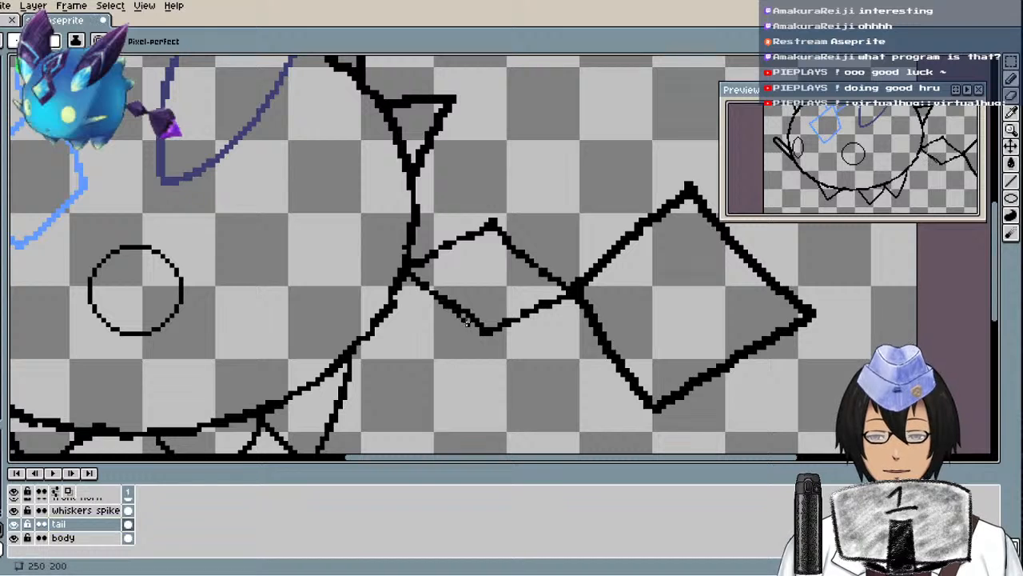
key(ctrl+z)
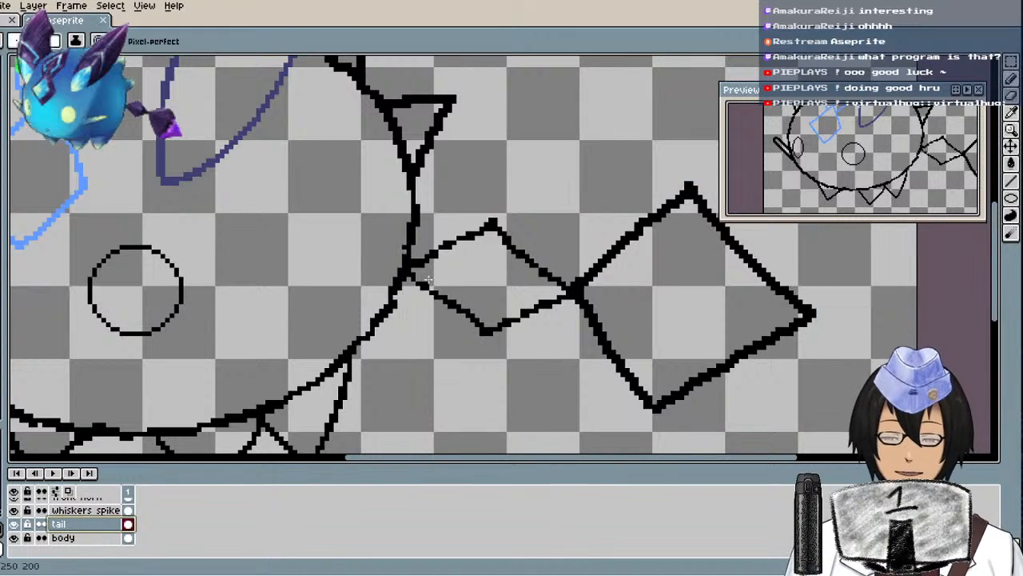
key(ctrl+y)
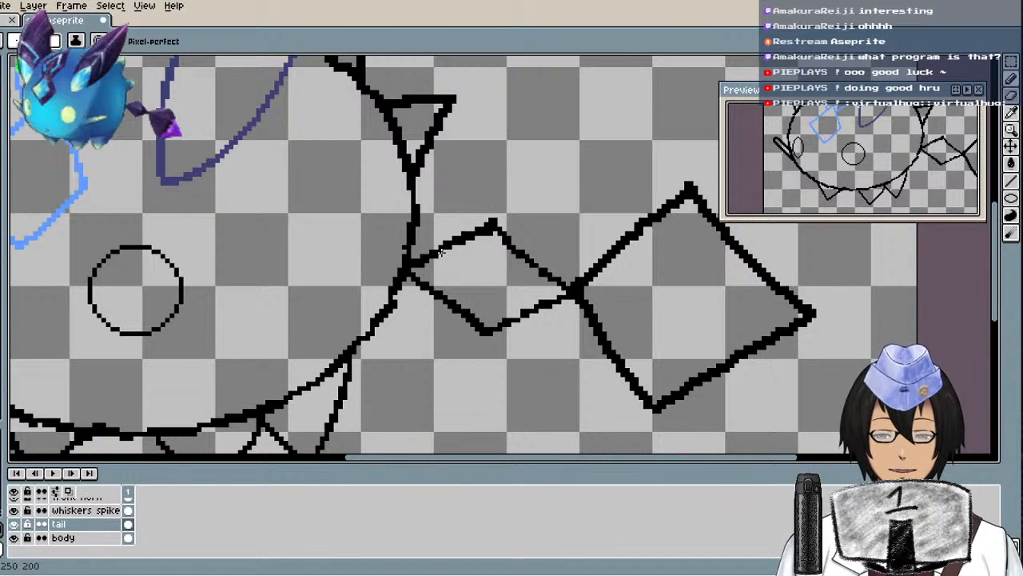
drag(505, 239, 551, 273)
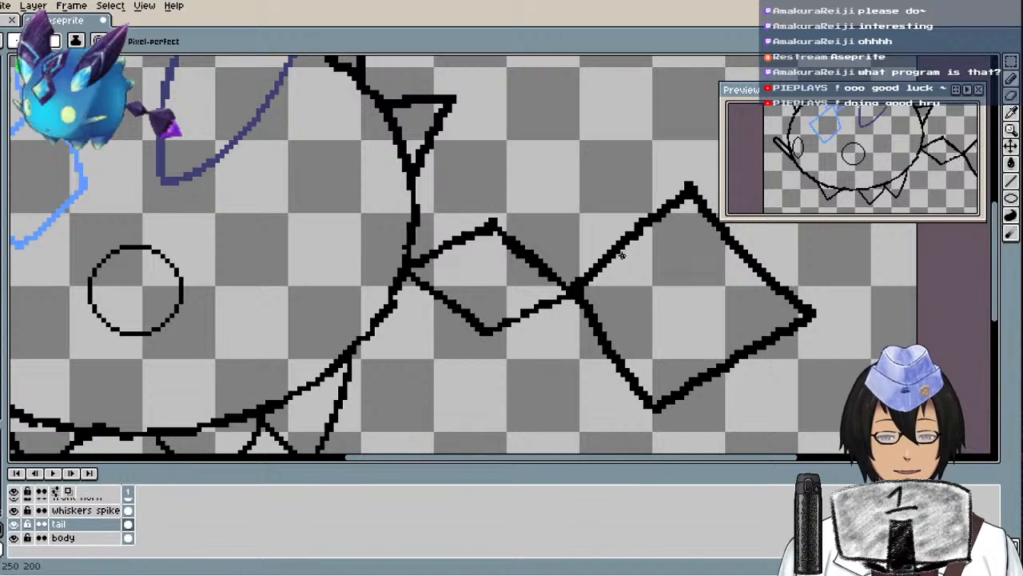
drag(771, 460, 795, 457)
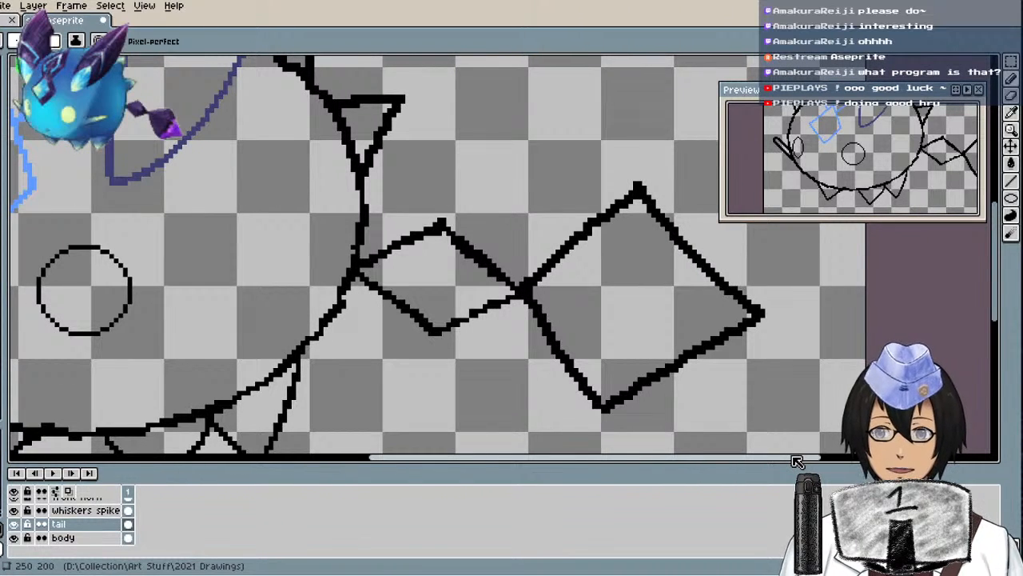
Erase the excess pixels along the small tail diamond's upper edges and lower left edge to leave a thin outline
click(1013, 94)
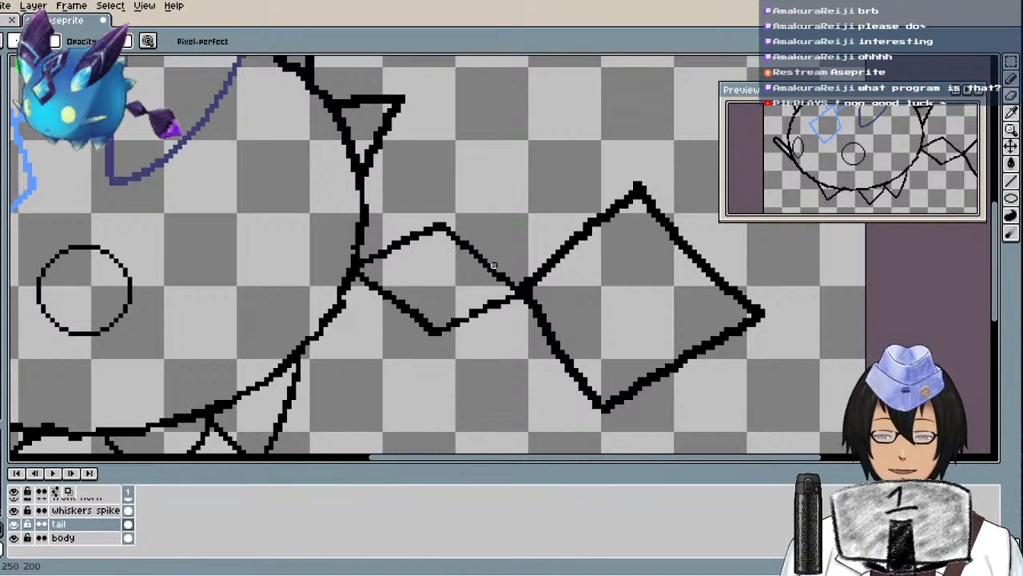
key(v)
key(e)
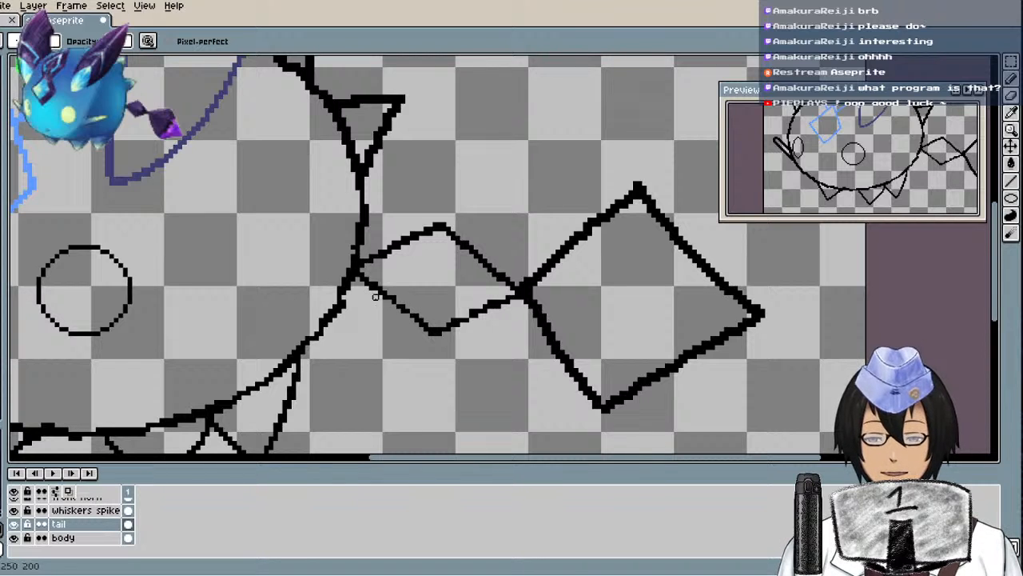
Even out the small tail diamond's lower edges with the pencil and eraser
click(1010, 80)
click(992, 80)
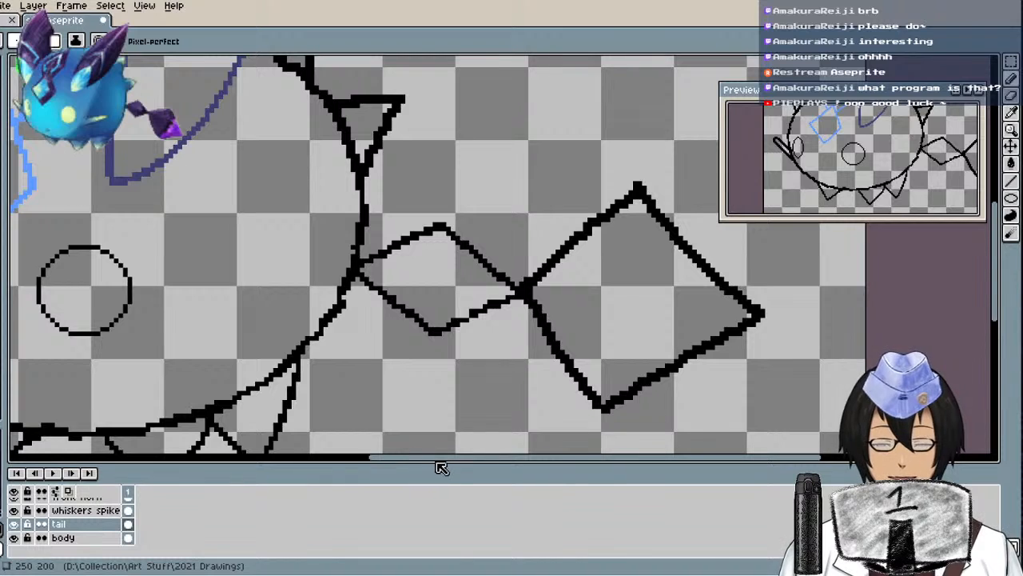
drag(904, 166, 872, 177)
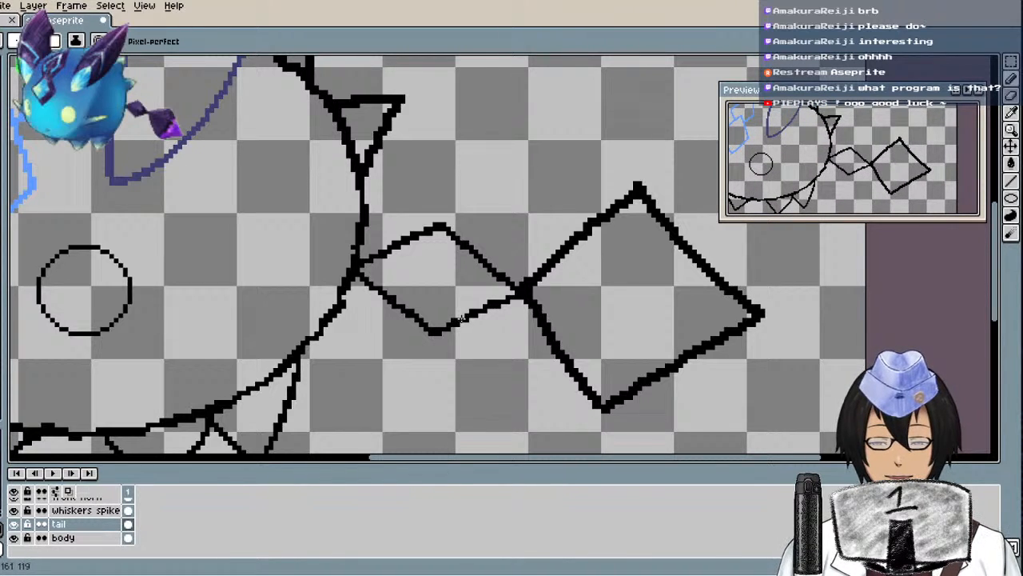
click(1012, 96)
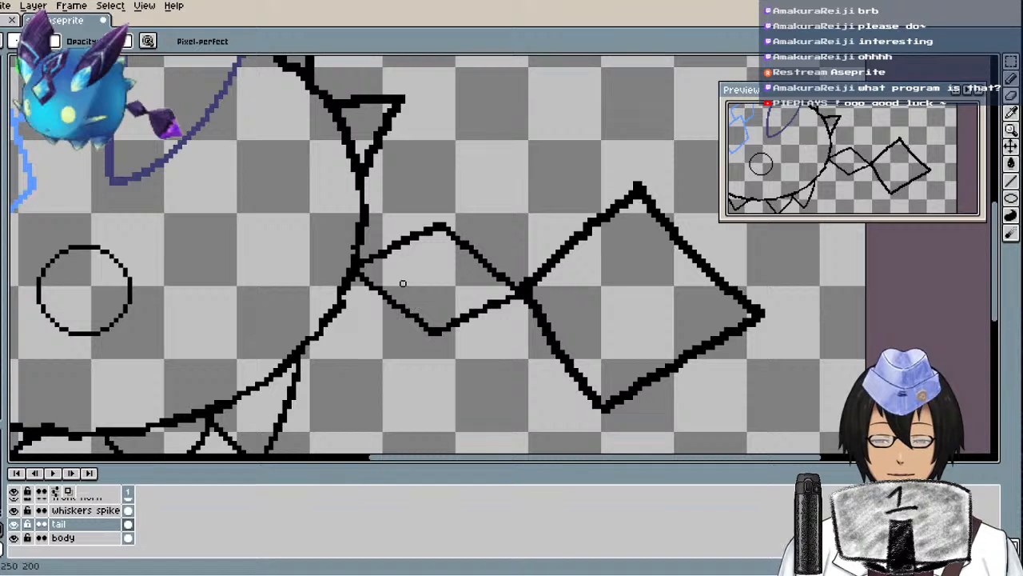
click(1011, 80)
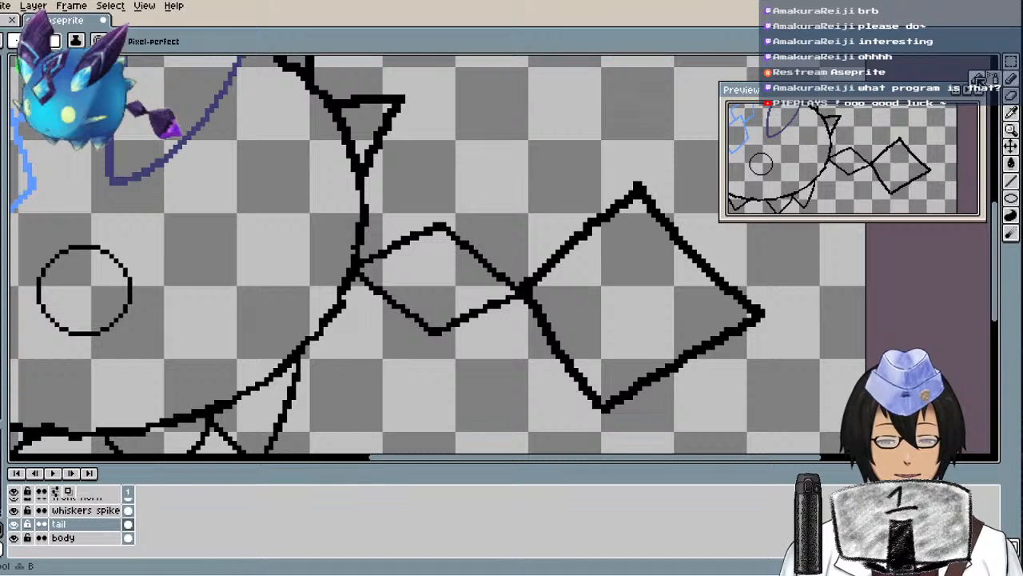
key(ctrl+s)
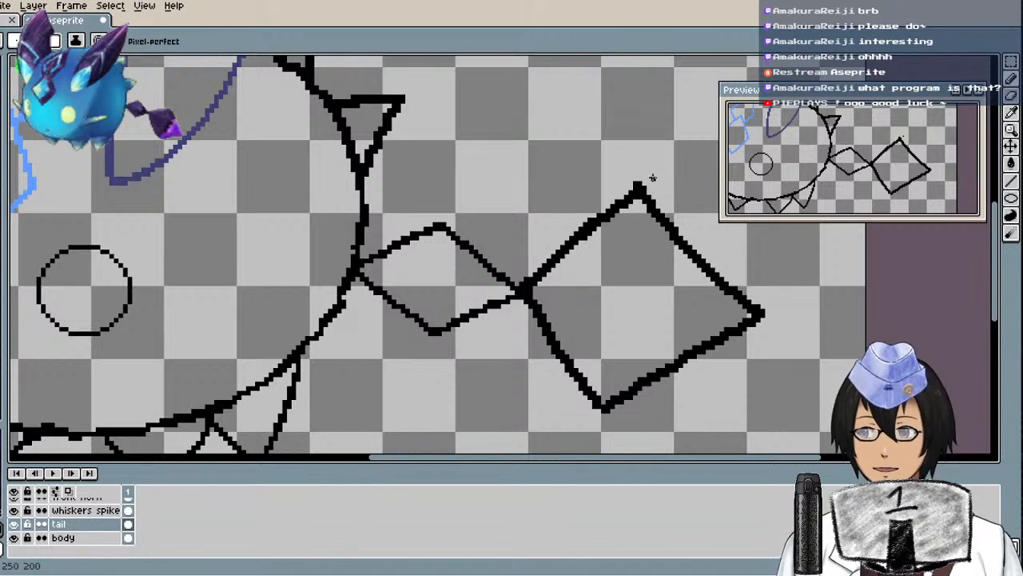
Thin the large tail diamond's upper left edge and clean up its top tip with the pencil and eraser
drag(865, 174, 841, 190)
drag(869, 199, 857, 202)
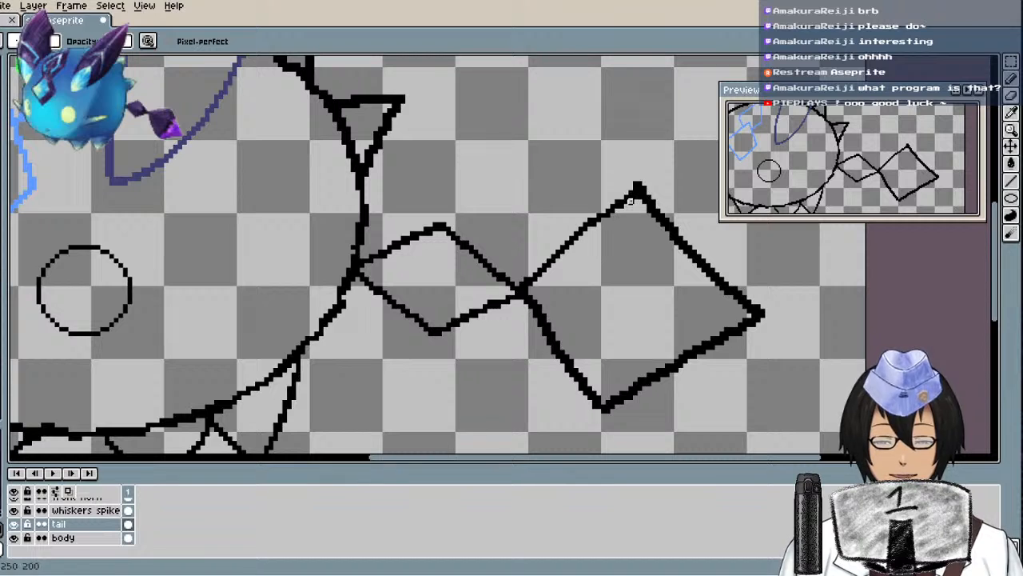
key(e)
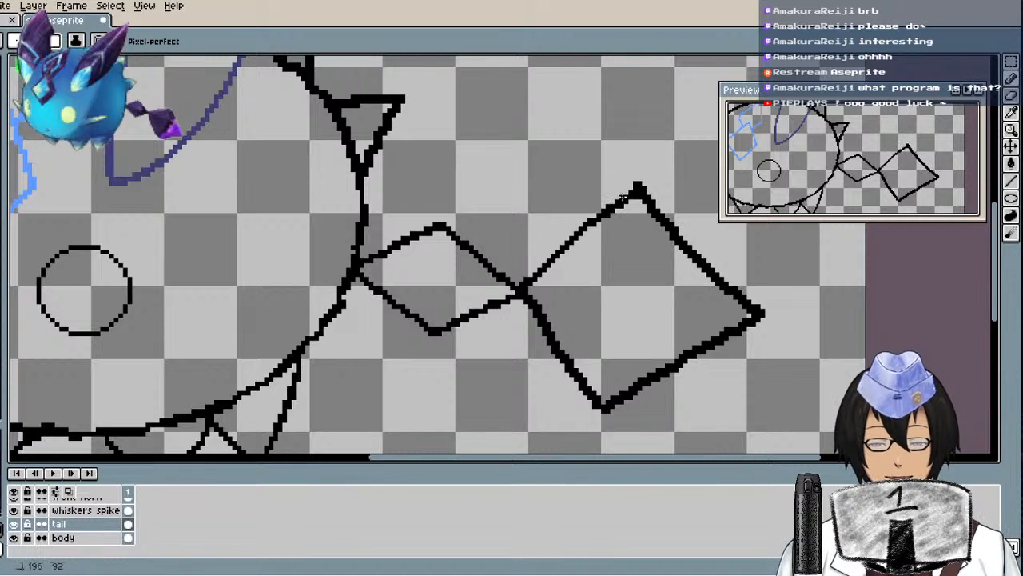
drag(630, 188, 590, 219)
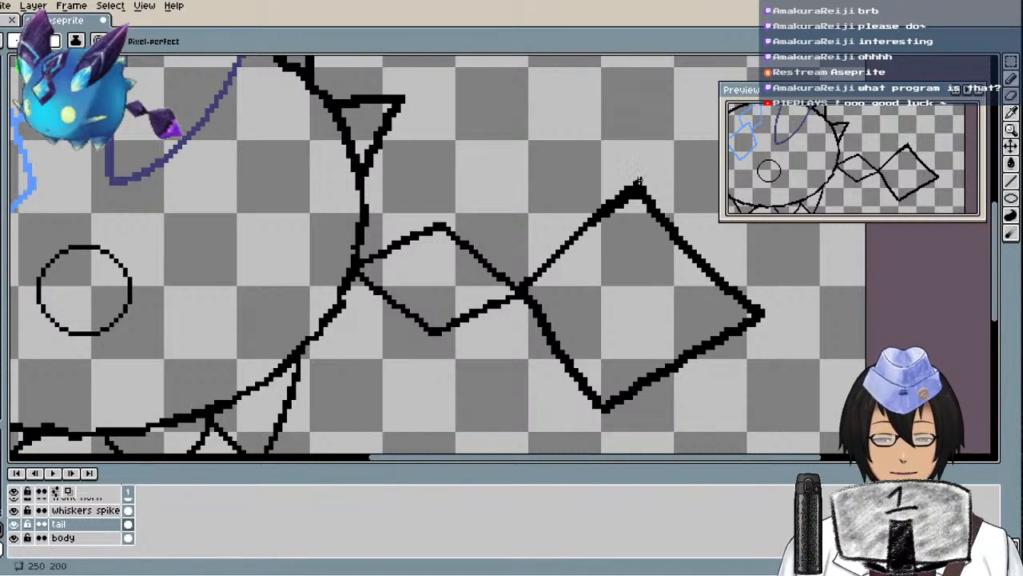
click(1012, 112)
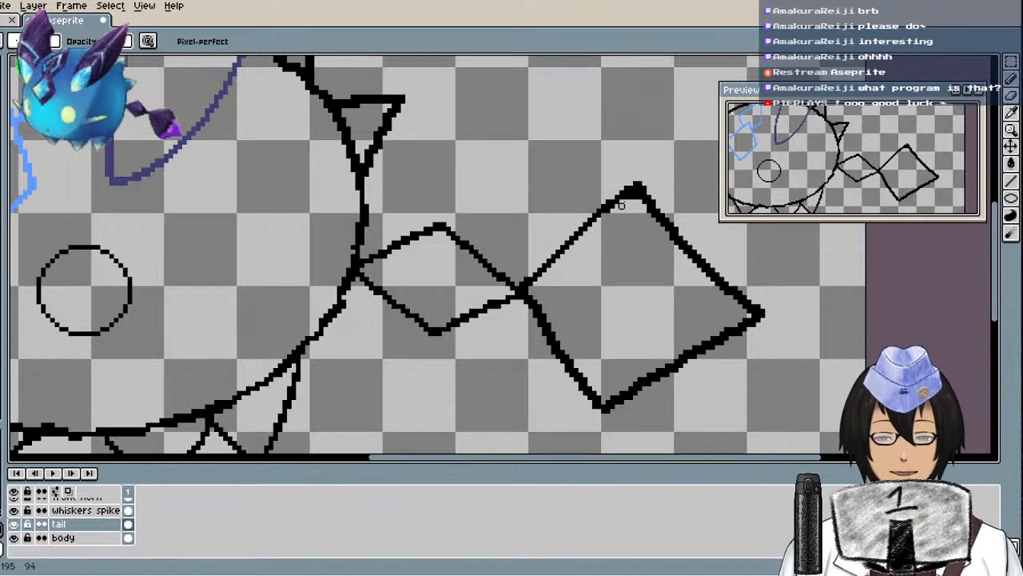
drag(616, 205, 636, 201)
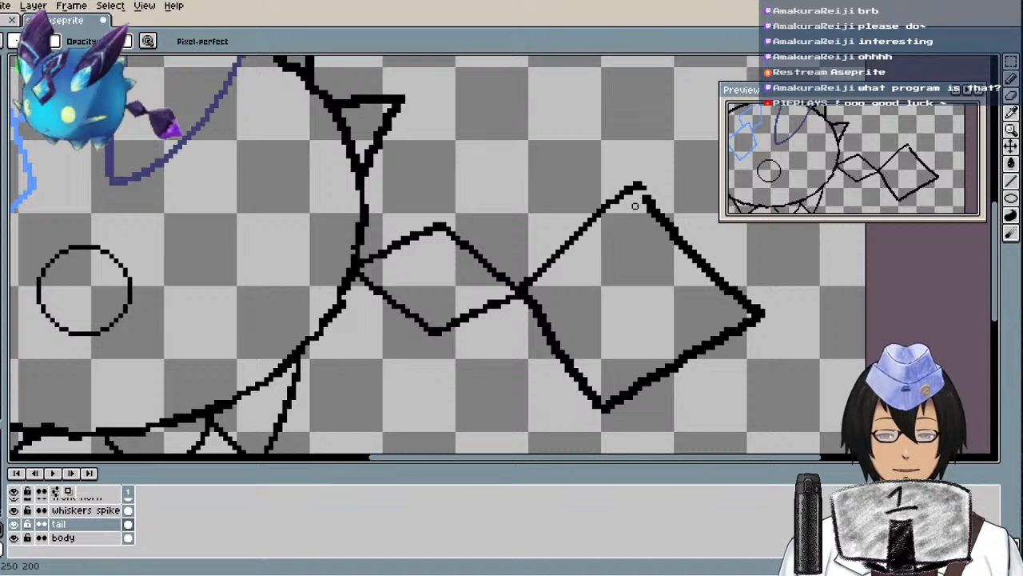
key(ctrl+z)
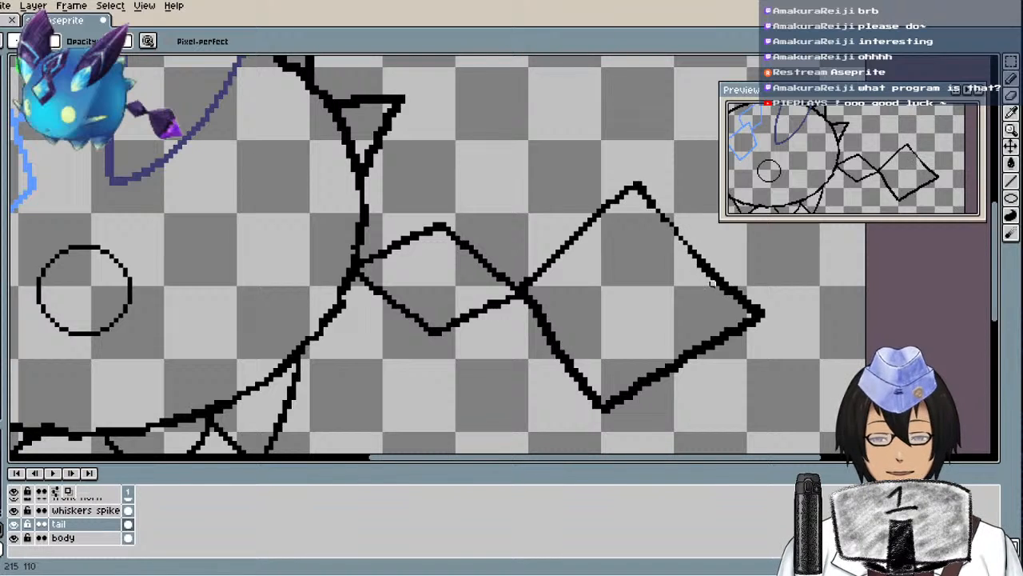
Repair the gaps in the large diamond's upper right edge and build up that edge and both lower edges inward with the pencil
key(b)
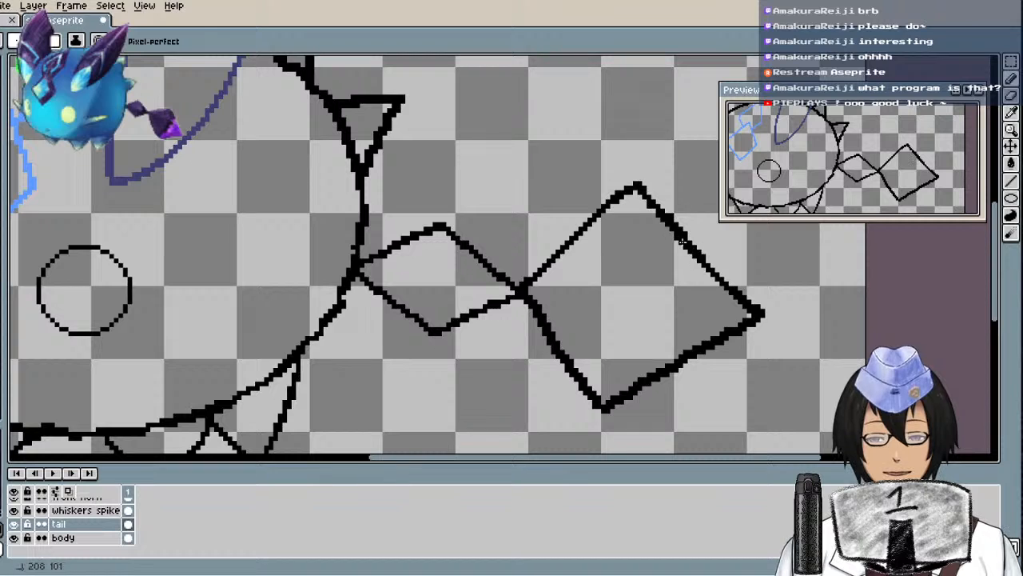
key(e)
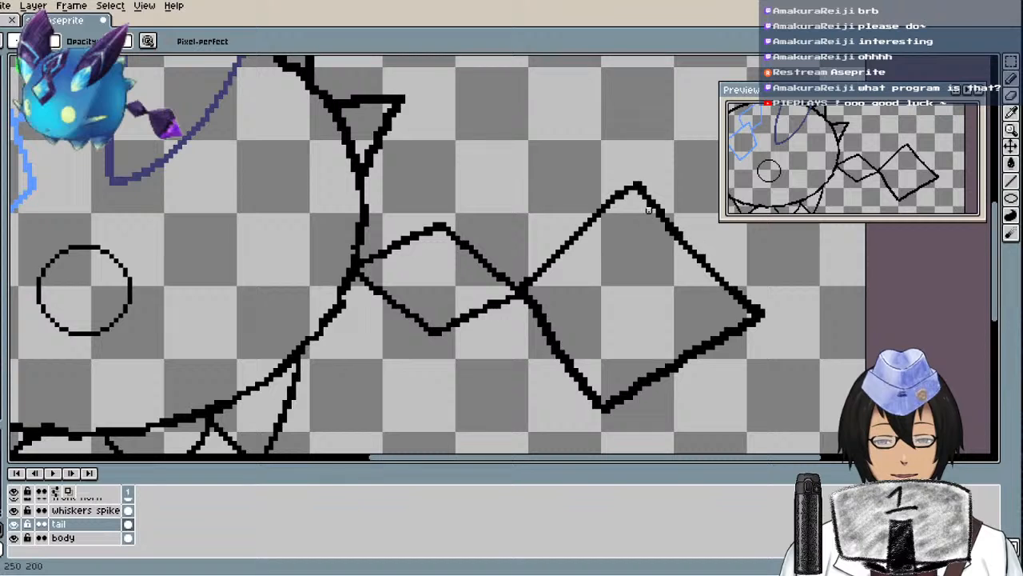
click(1011, 78)
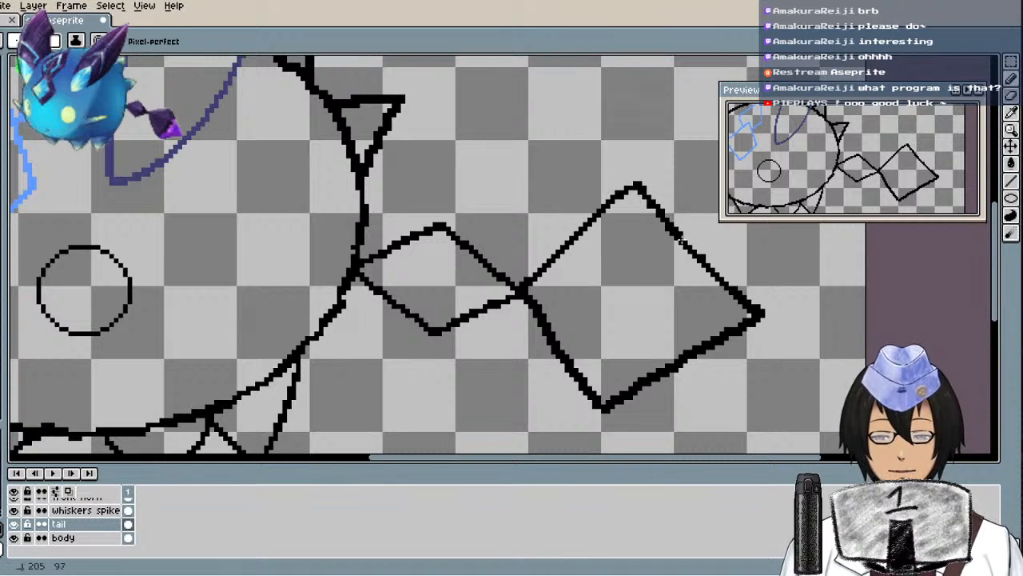
drag(661, 211, 756, 304)
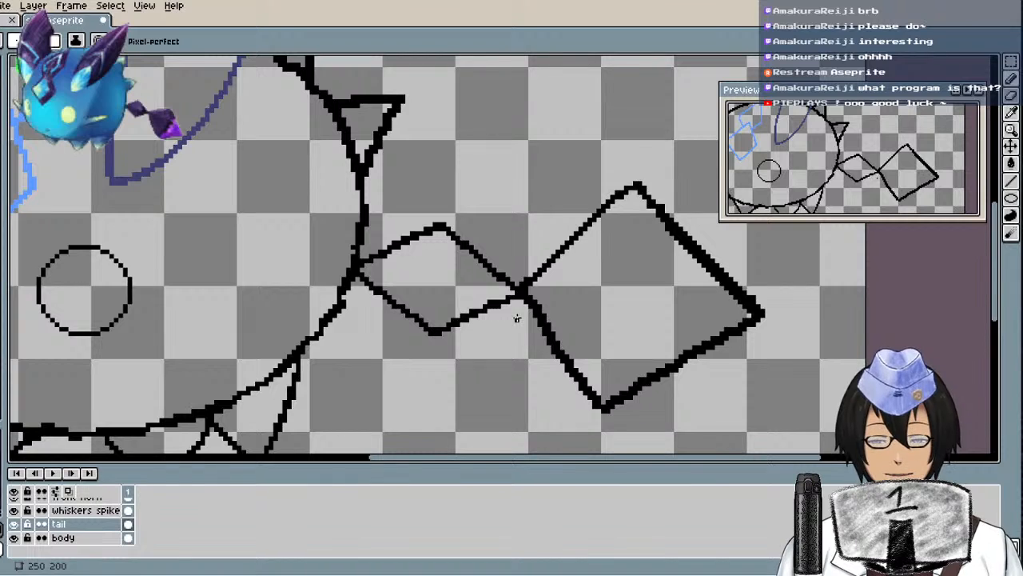
mouse_move(529, 304)
mouse_down()
mouse_move(607, 408)
mouse_move(674, 362)
mouse_up()
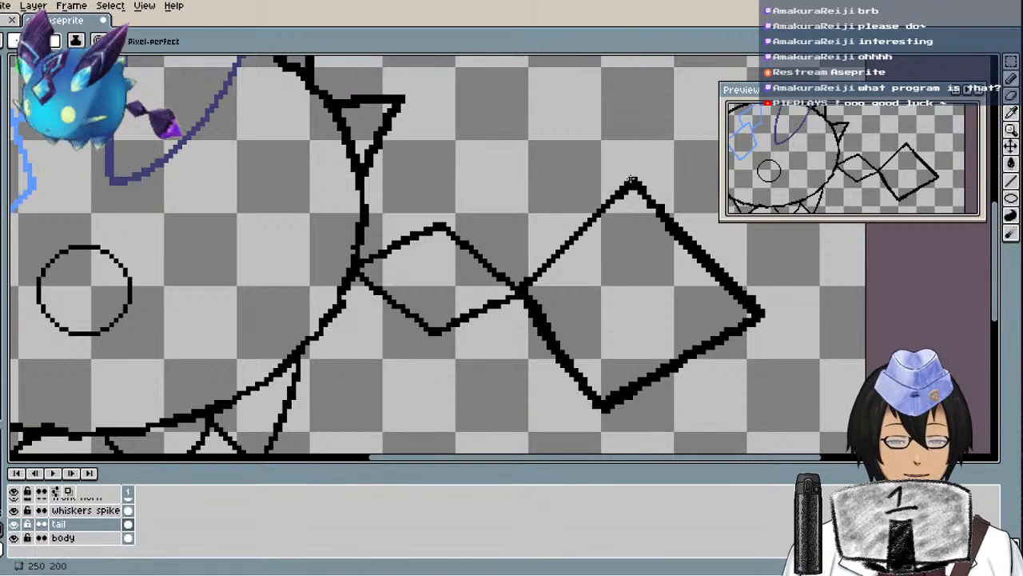
Patch the large diamond's outline below the top tip and erase the excess along its upper right and lower left edges
key(e)
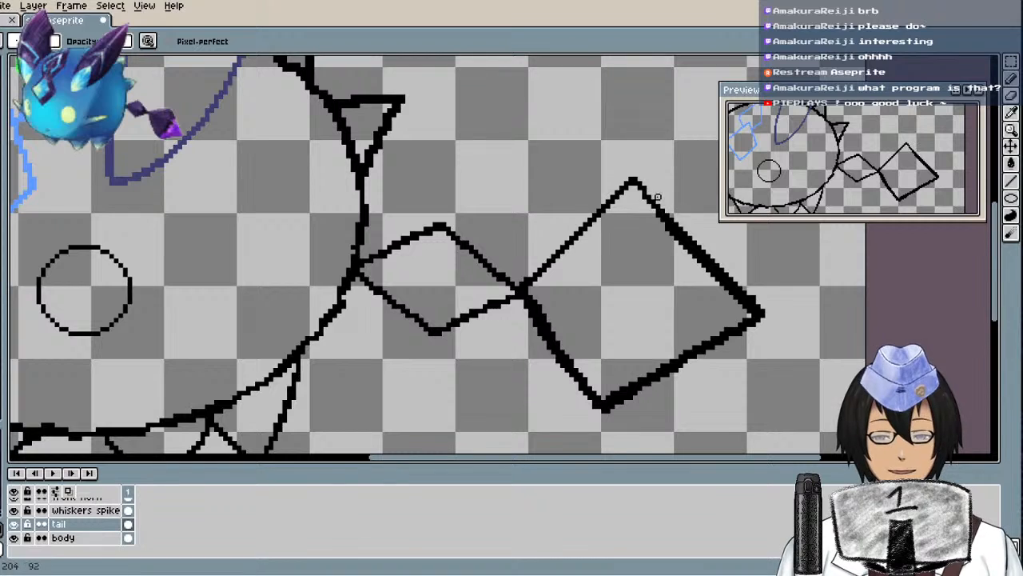
key(b)
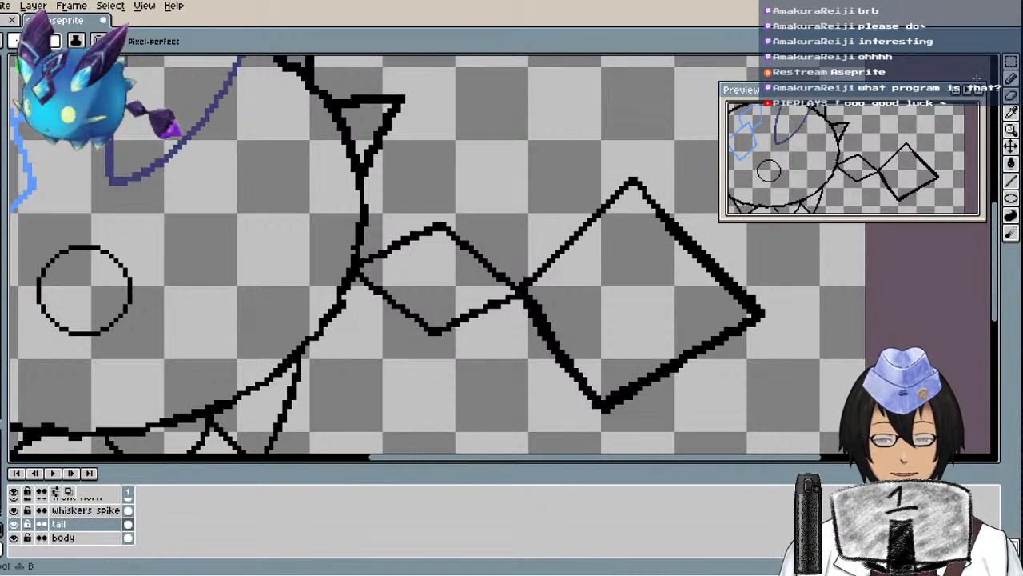
drag(646, 194, 686, 236)
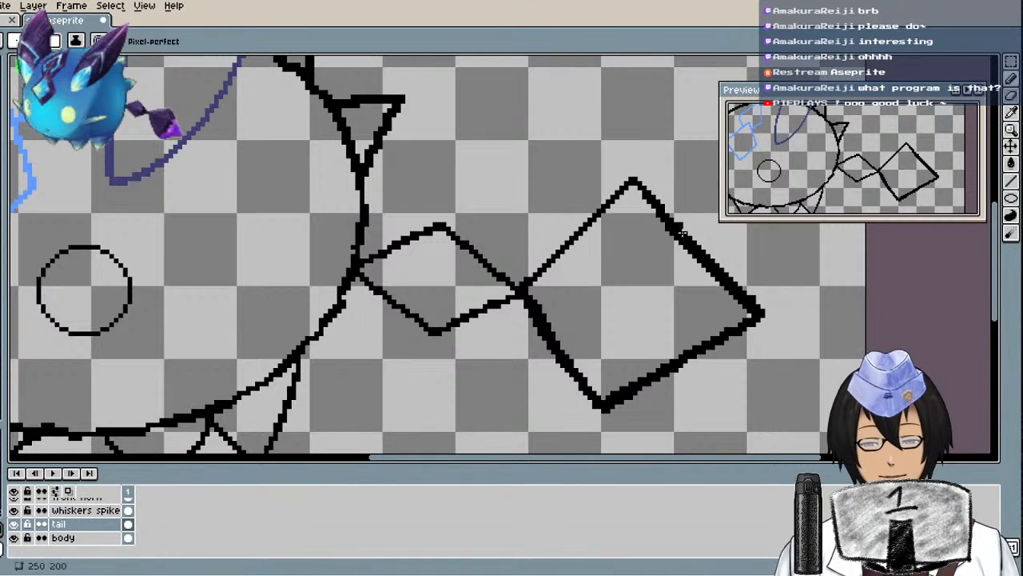
click(1010, 96)
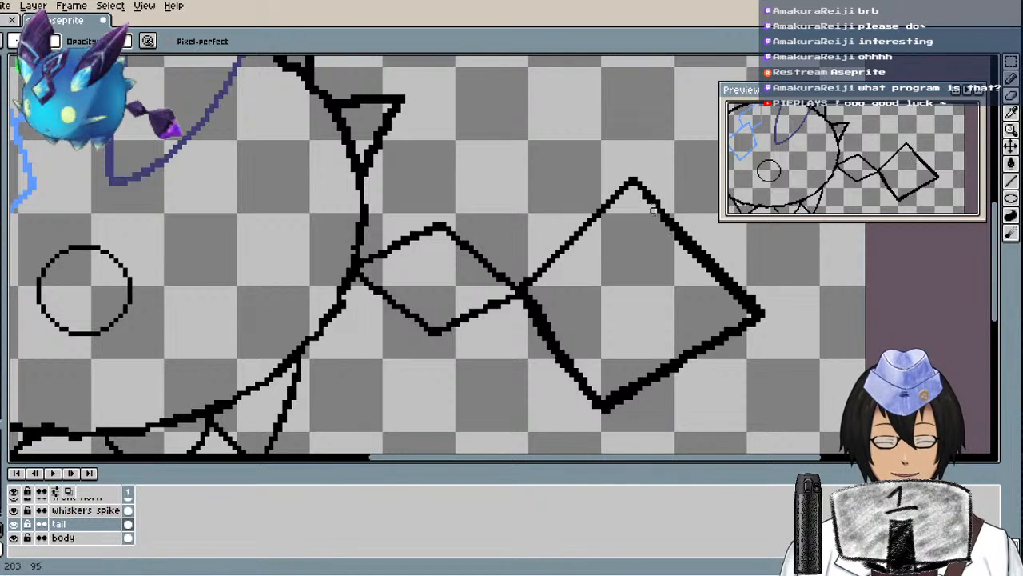
drag(643, 201, 749, 310)
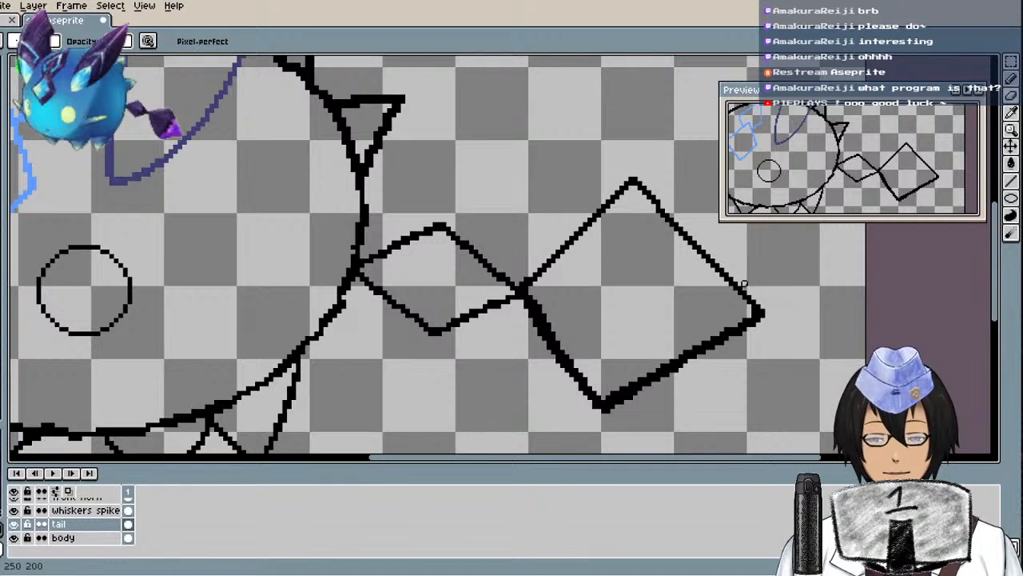
mouse_move(539, 297)
mouse_down()
mouse_move(547, 324)
mouse_move(529, 301)
mouse_move(575, 375)
mouse_move(549, 339)
mouse_move(593, 393)
mouse_up()
key(b)
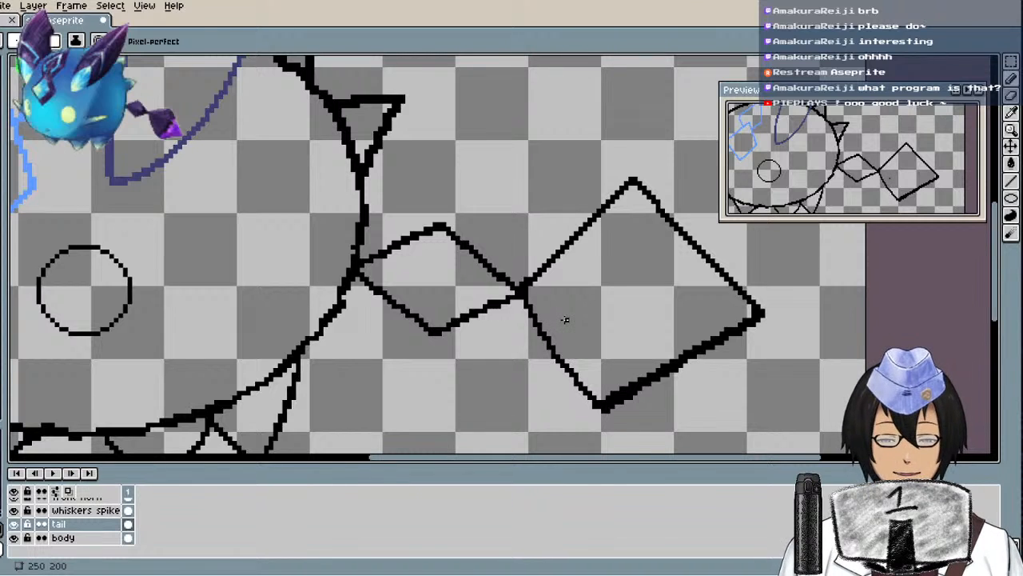
Thin the large tail diamond's lower right edge by erasing the excess pixels along its inner side
key(e)
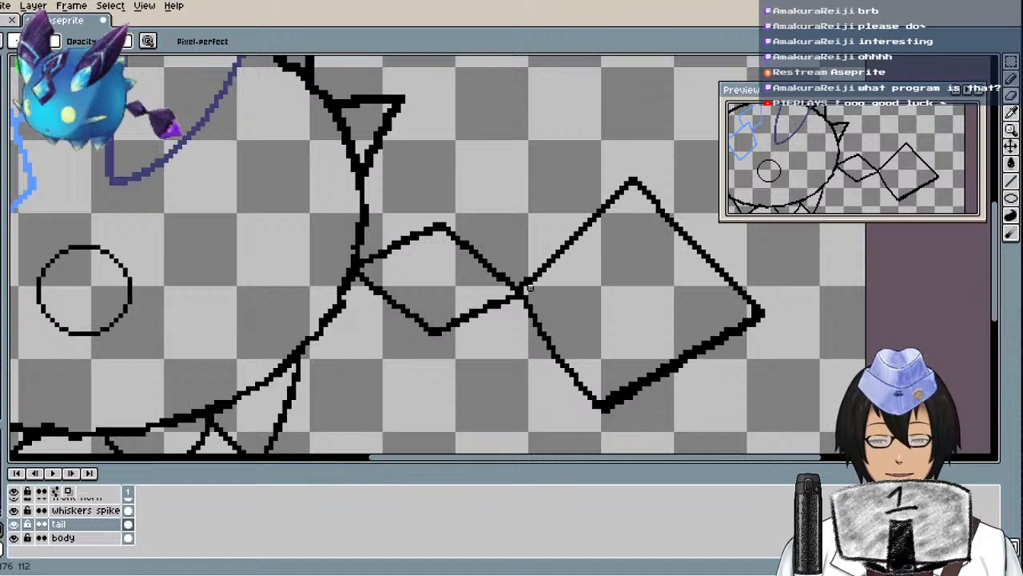
click(1011, 80)
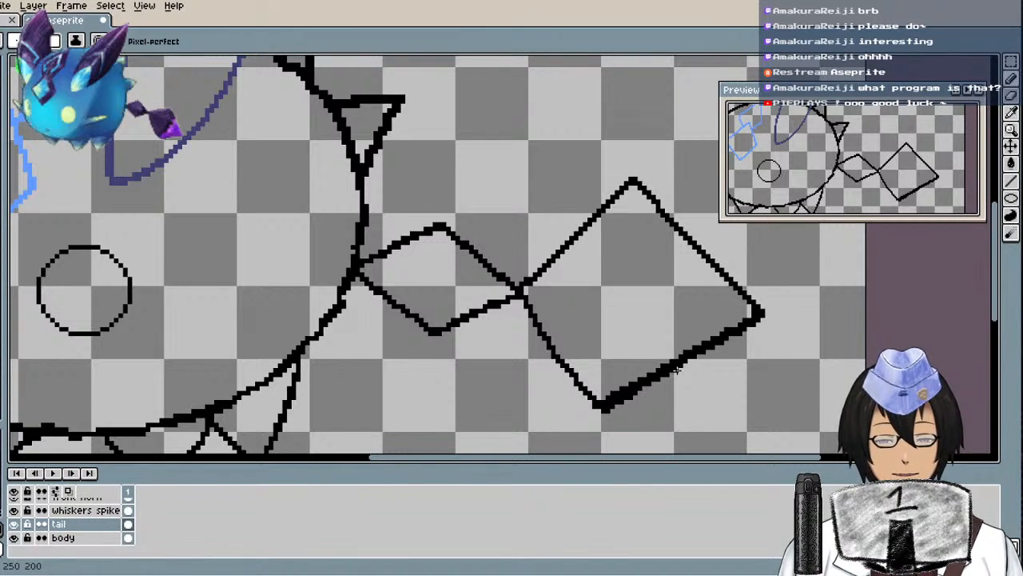
click(1011, 95)
drag(608, 397, 739, 319)
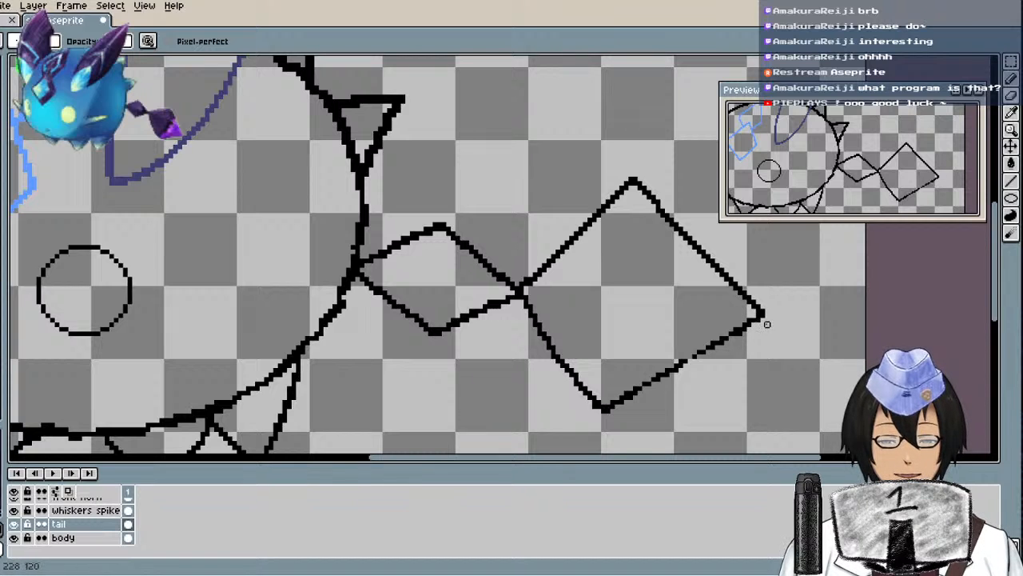
Patch and even out the large diamond's lower right edge with the pencil and eraser, and save the sprite
click(1012, 79)
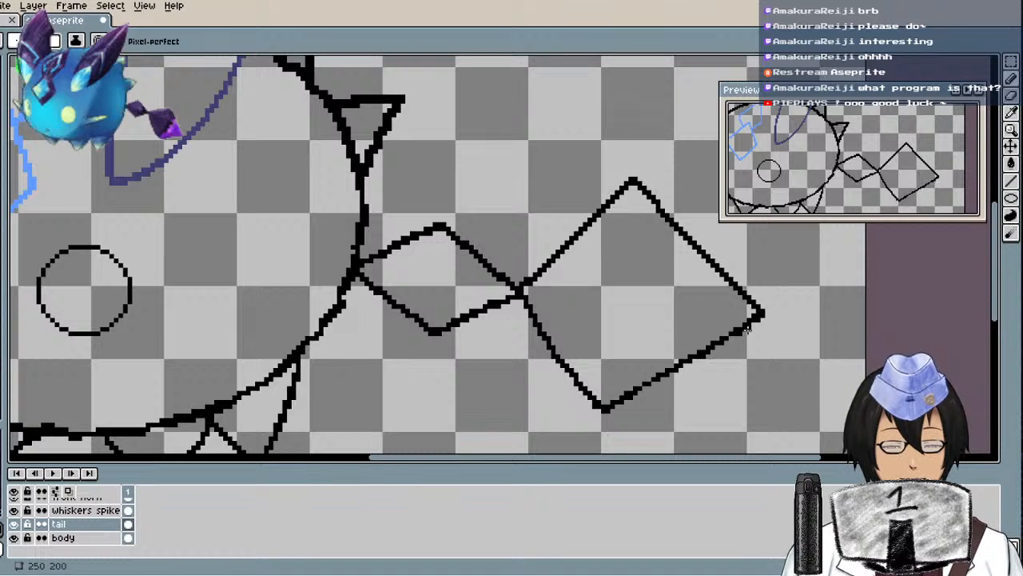
key(ctrl+z)
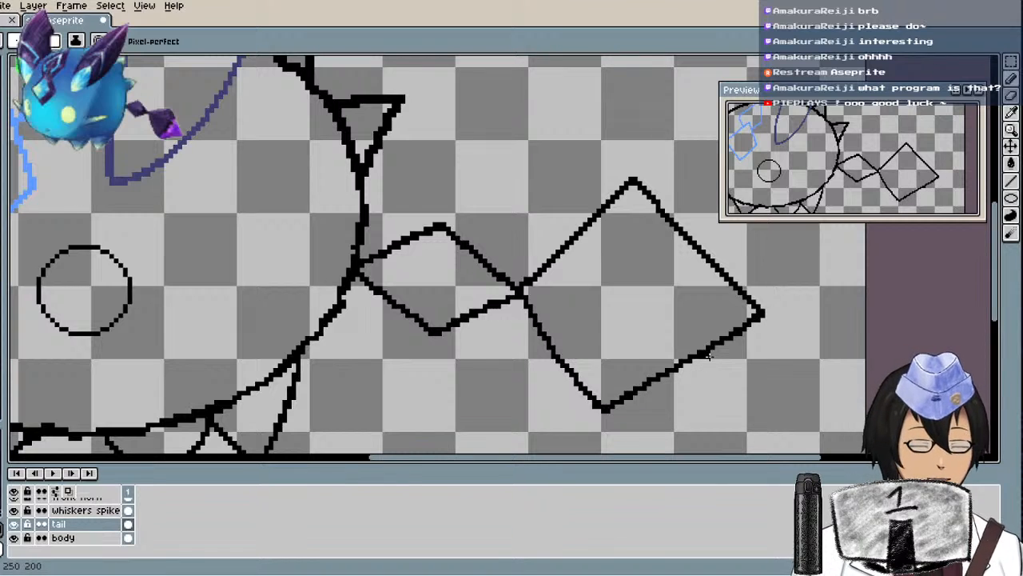
key(e)
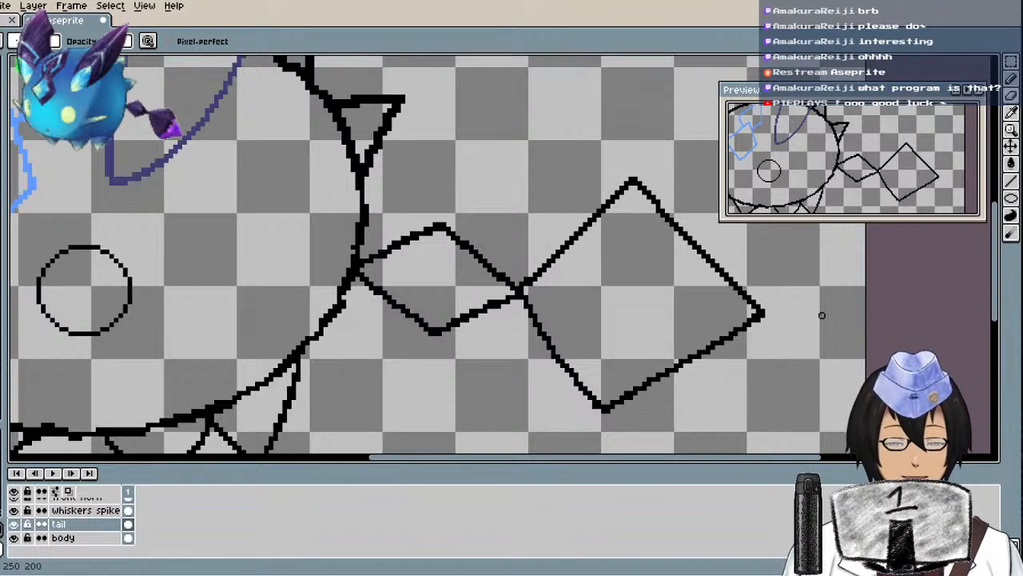
key(ctrl+s)
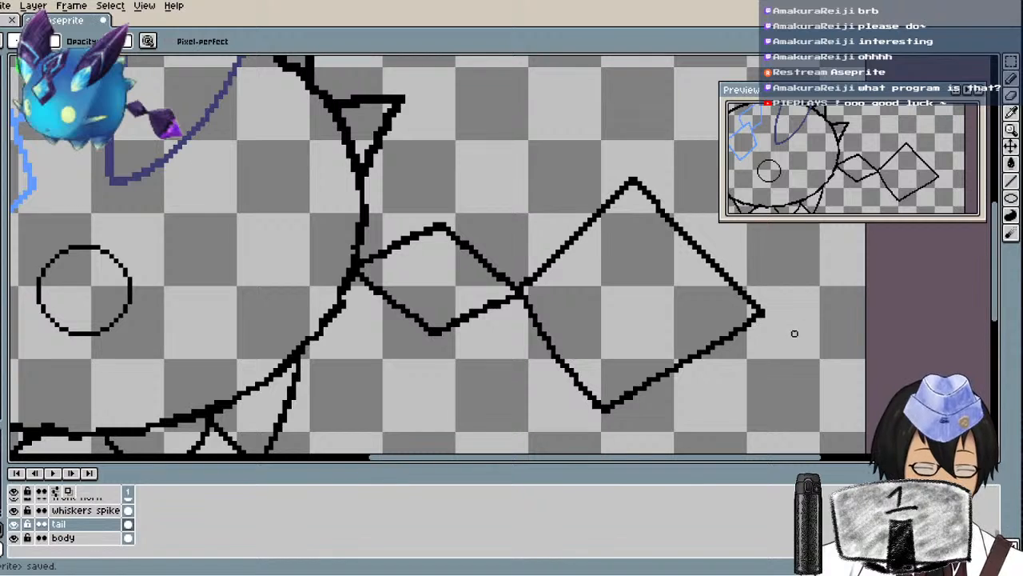
Blunt the large diamond's right tip by erasing its outermost pixels, and save the sprite
click(761, 317)
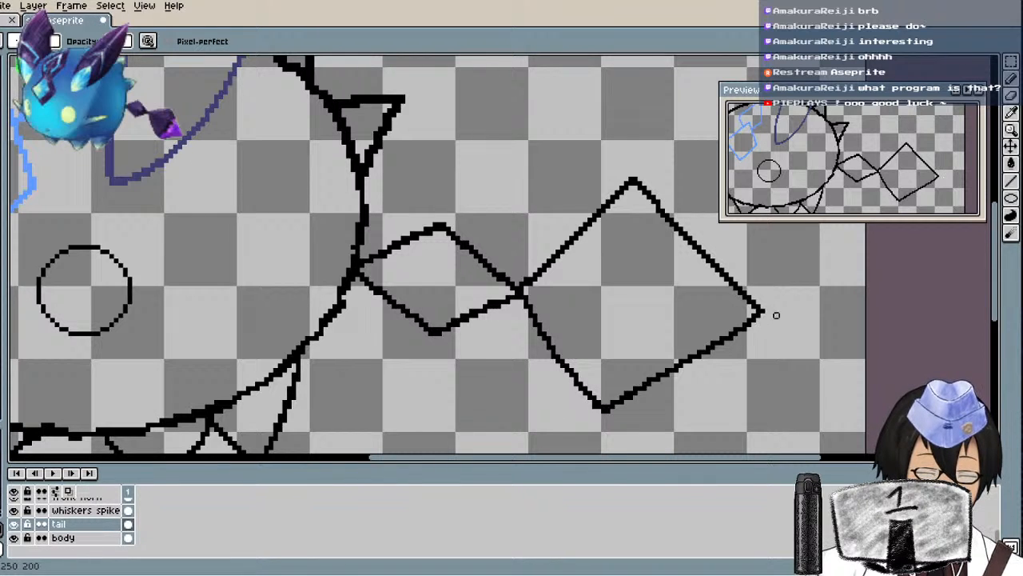
key(ctrl+s)
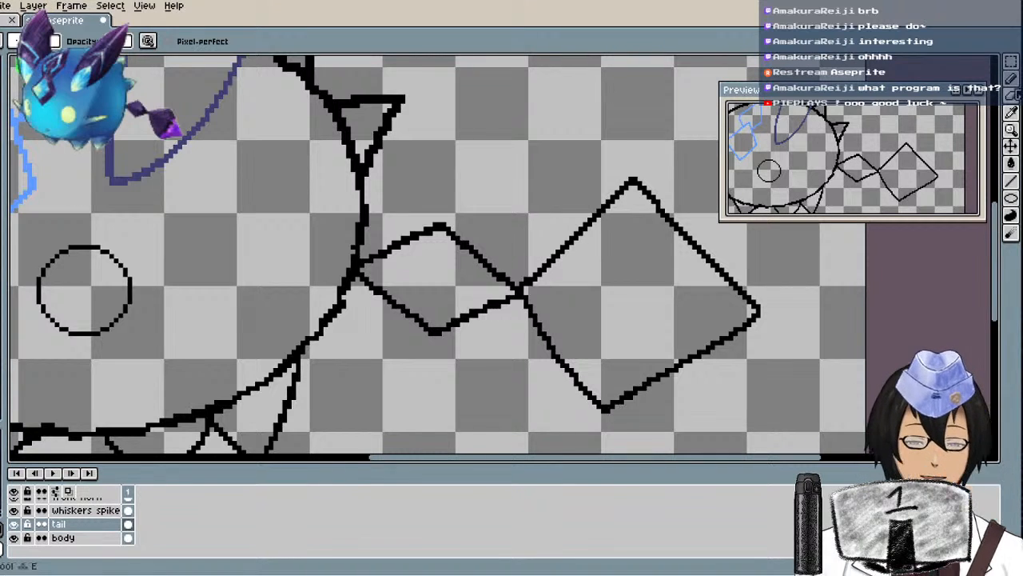
click(1012, 63)
click(1012, 78)
click(975, 78)
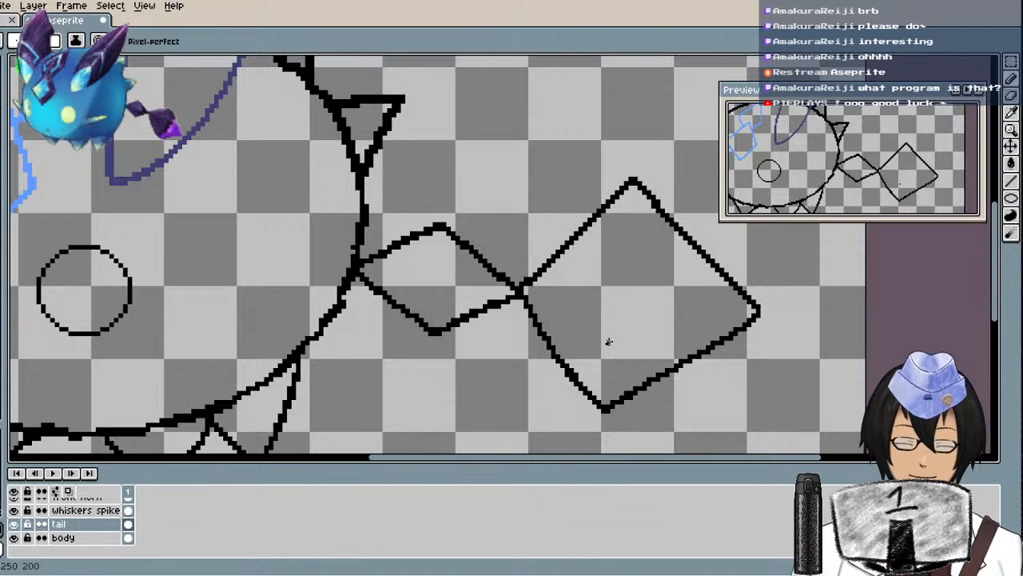
key(e)
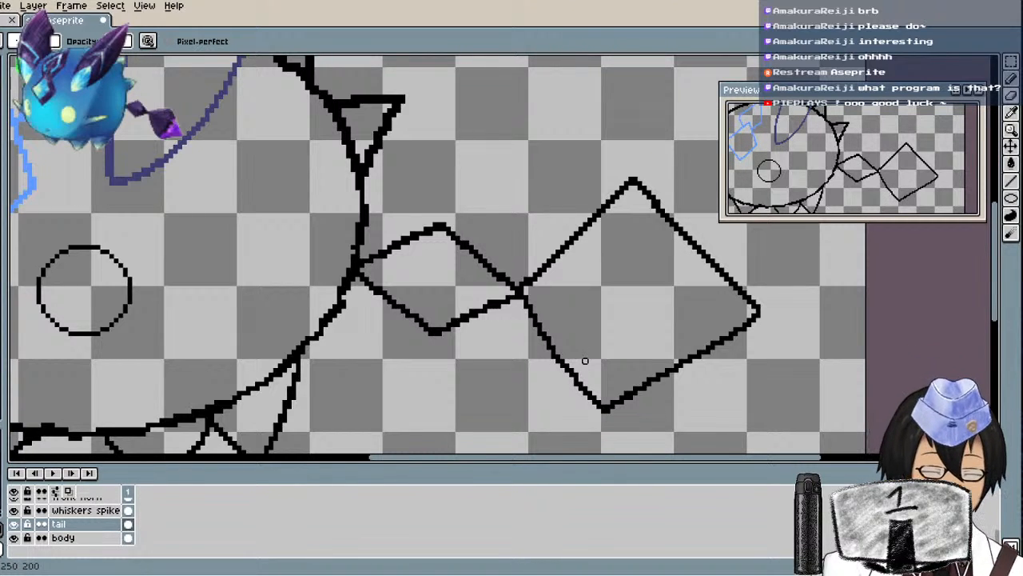
key(v)
key(e)
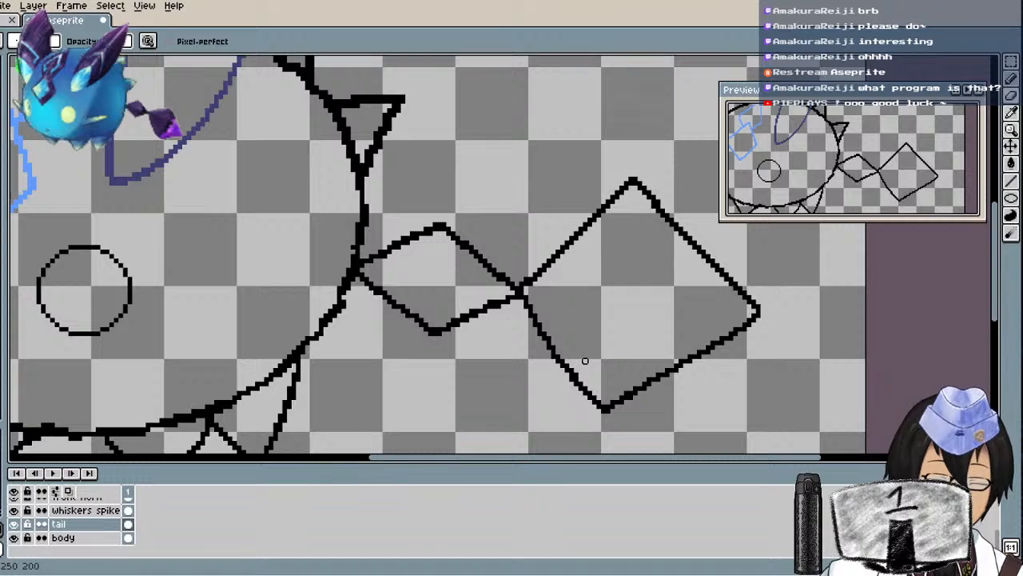
key(ctrl+s)
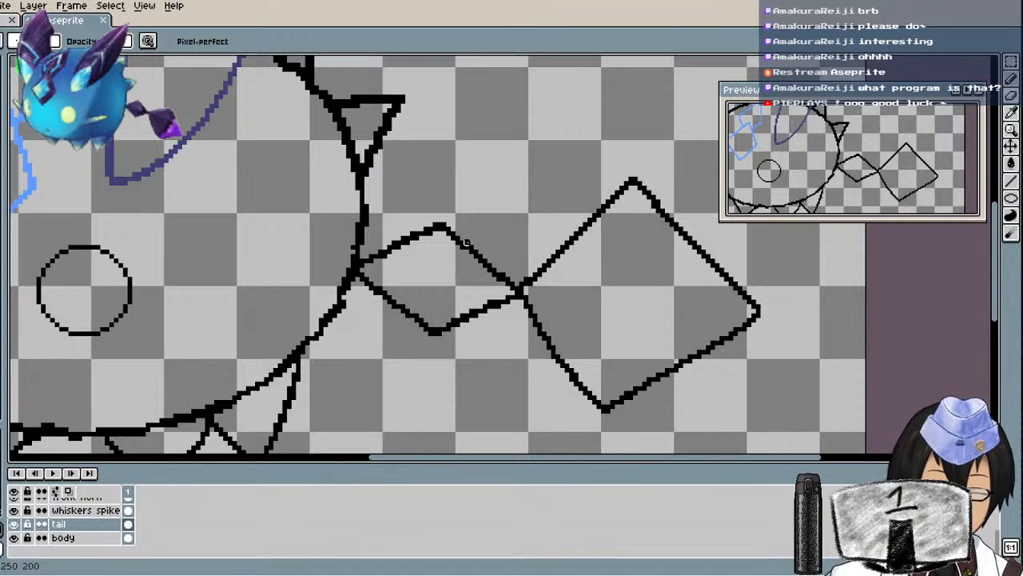
key(1)
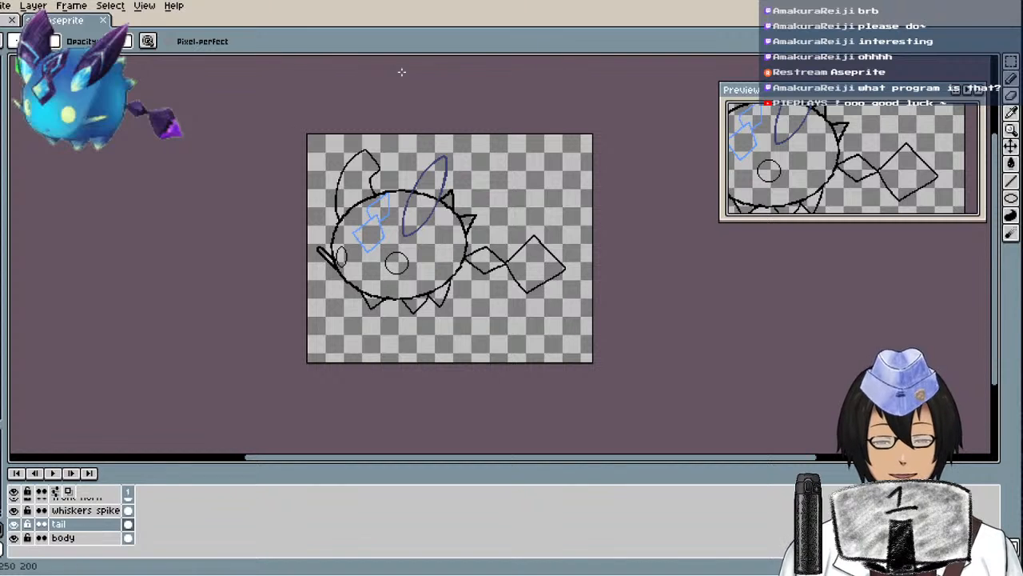
key(ctrl+s)
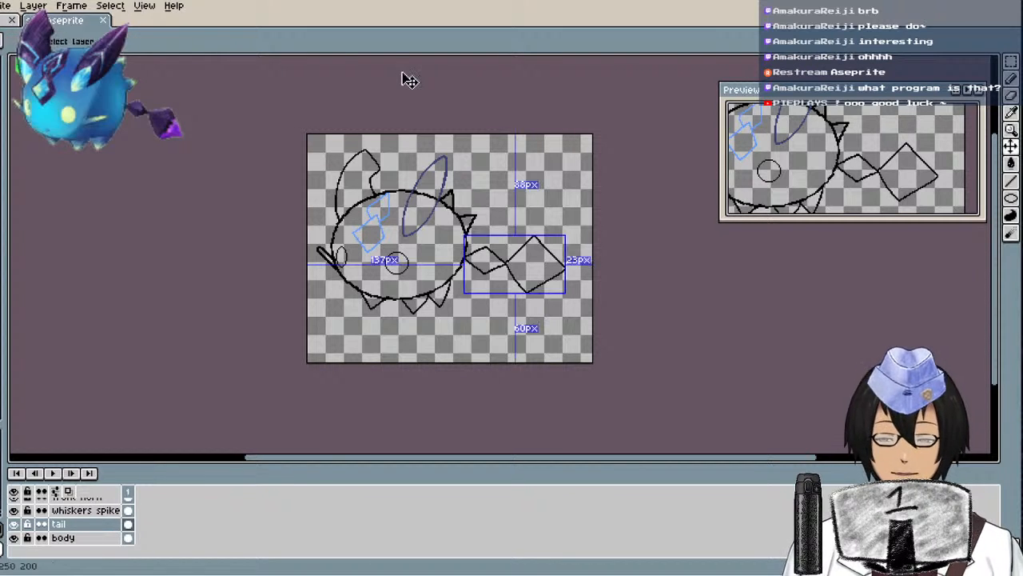
Try to make the large tail diamond wider and flatter by lassoing it and stretching the selection, and undo the transformation
scroll(499, 255, up, 4)
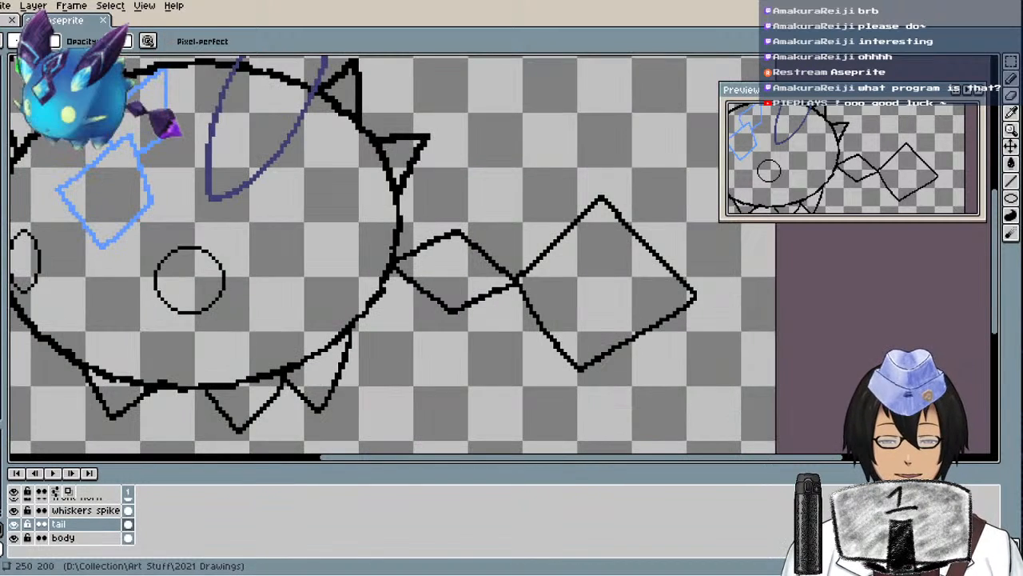
scroll(479, 248, down, 5)
scroll(479, 248, up, 1)
click(1012, 64)
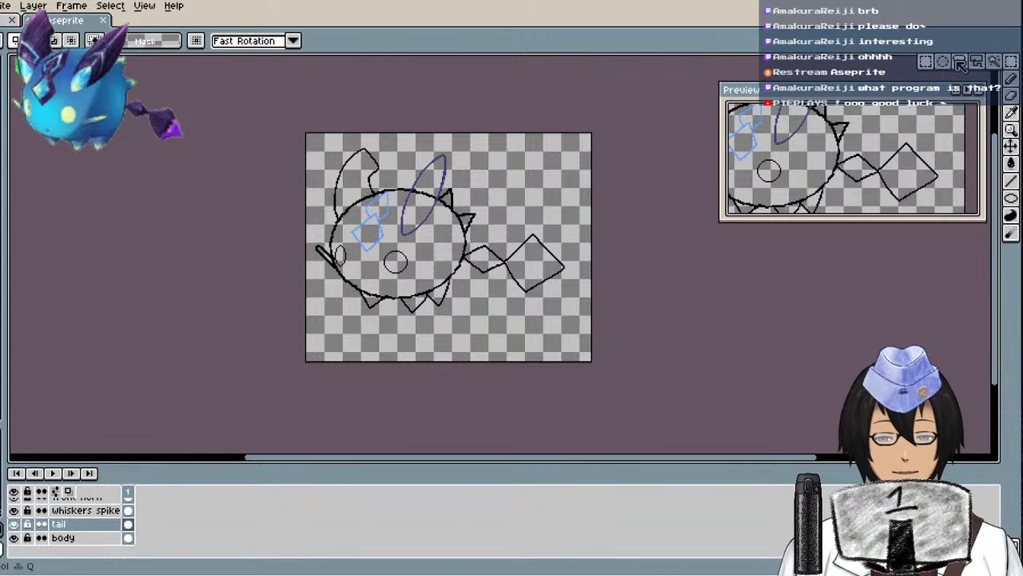
mouse_move(507, 247)
mouse_down()
mouse_move(585, 261)
mouse_move(511, 240)
mouse_up()
drag(588, 269, 605, 270)
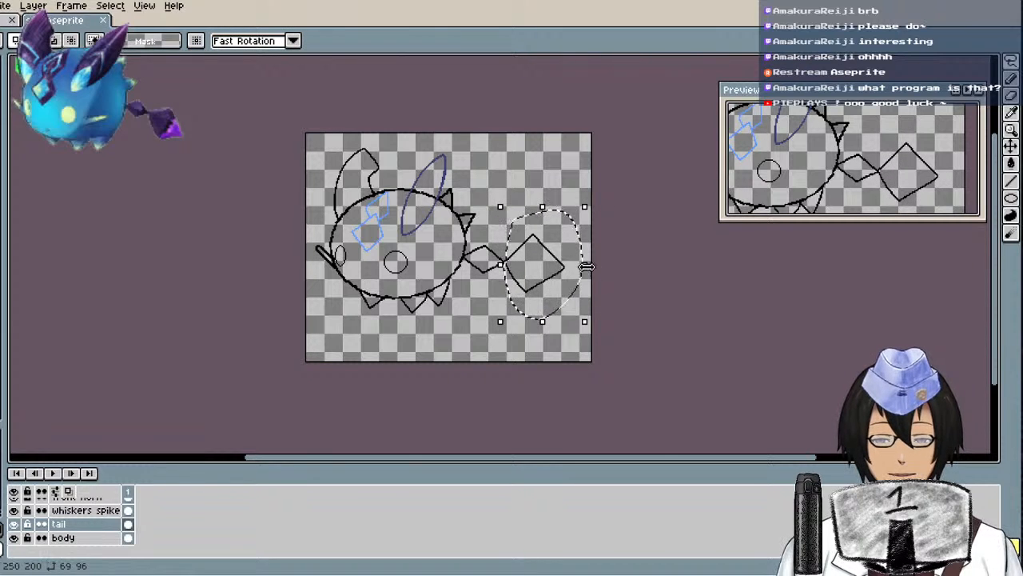
drag(590, 264, 588, 250)
drag(549, 207, 550, 216)
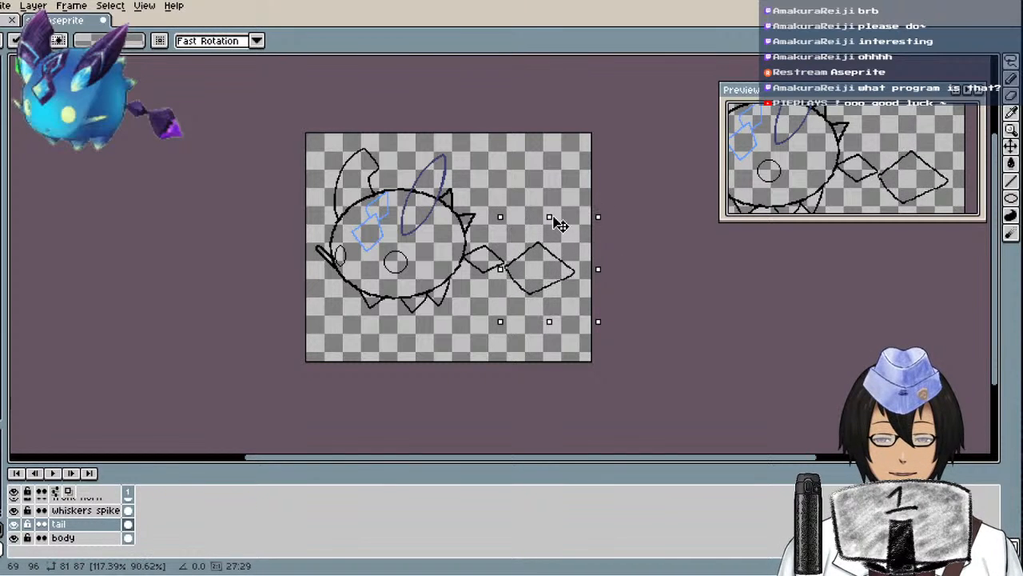
drag(547, 265, 552, 260)
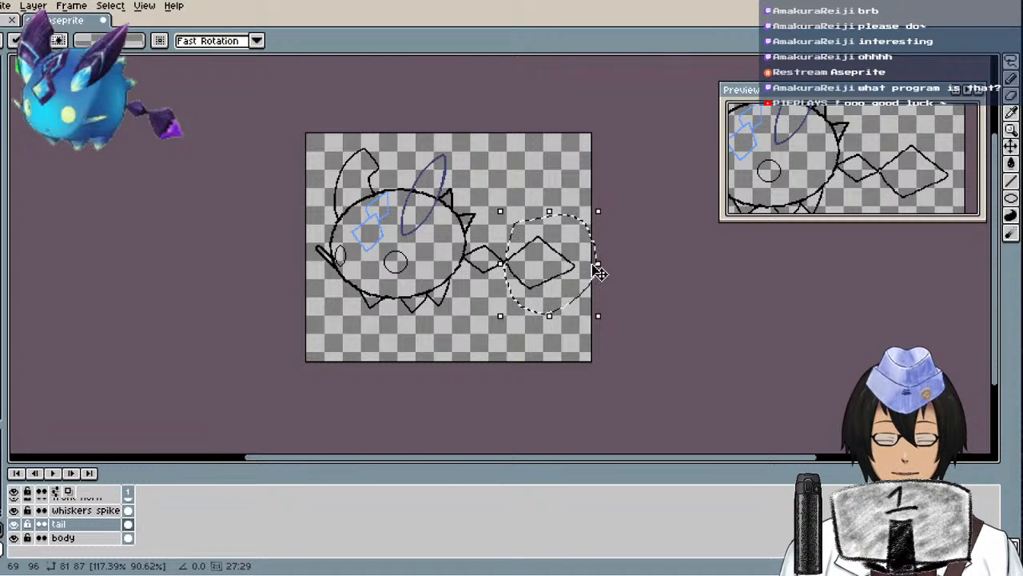
key(ctrl+z)
key(ctrl+z)
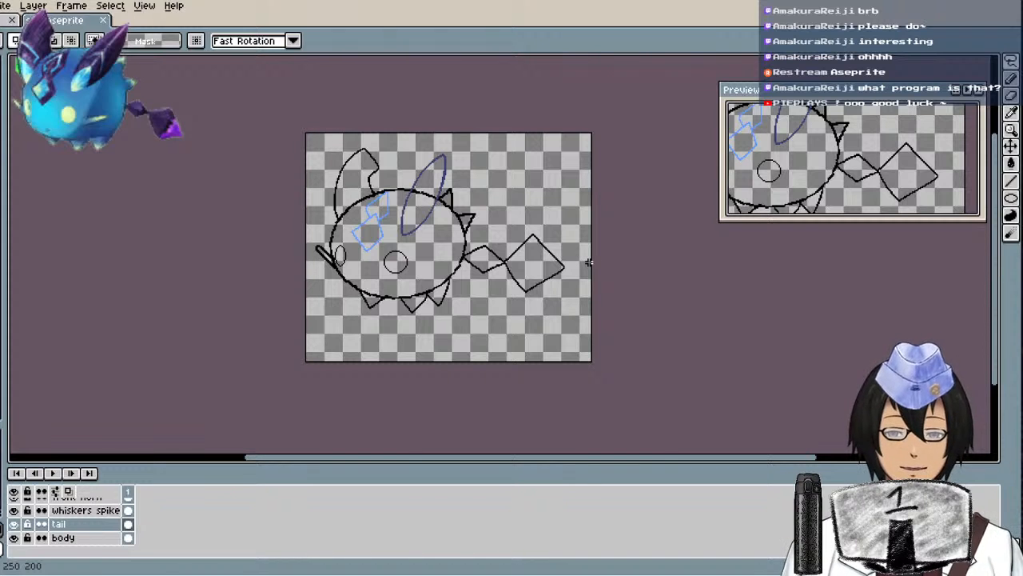
key(ctrl+s)
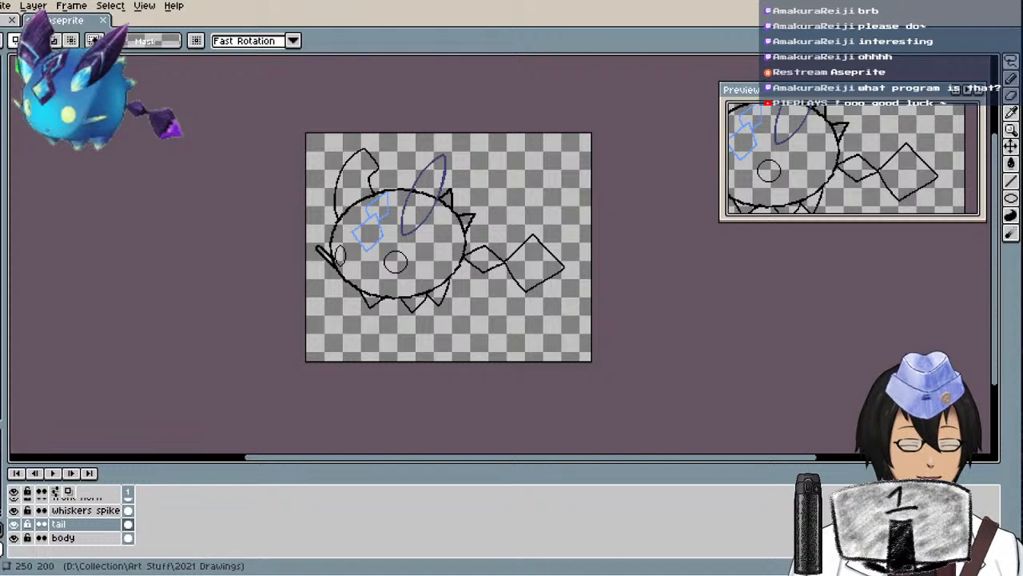
Switch to the body layer, thin the body outline's lower left edge with the eraser, and save the sprite
scroll(496, 256, up, 4)
scroll(496, 256, down, 2)
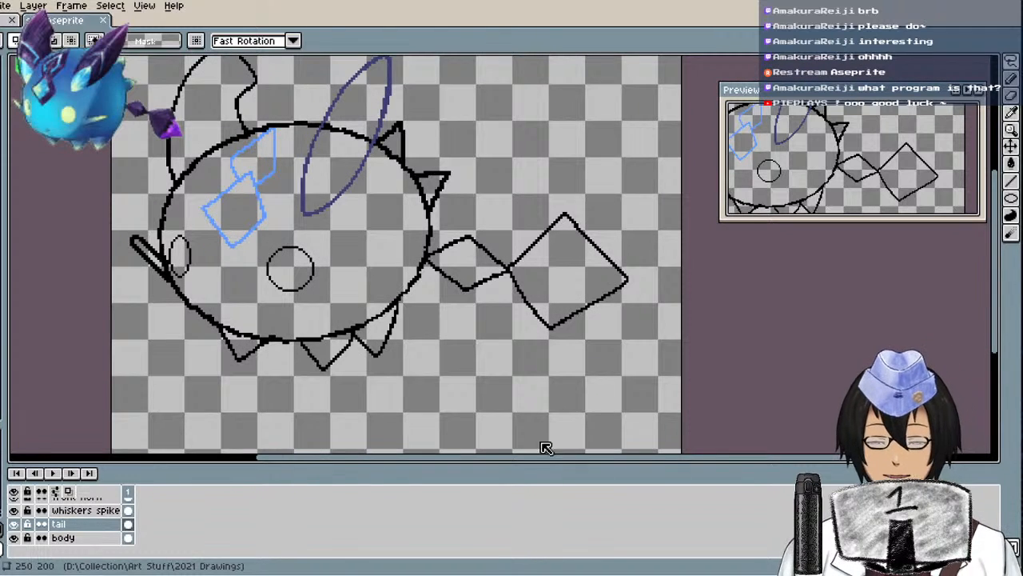
drag(544, 462, 490, 462)
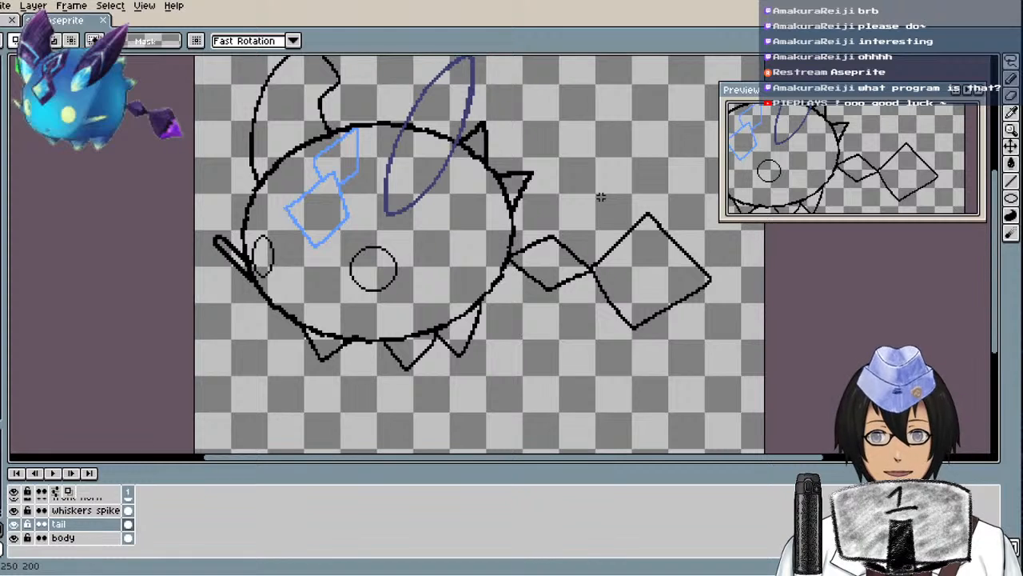
click(1012, 96)
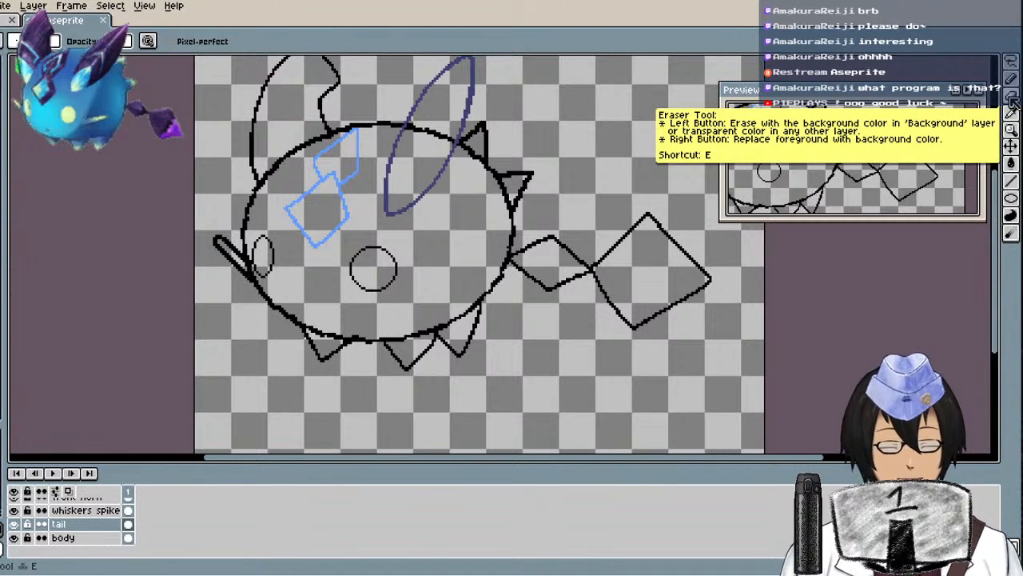
scroll(538, 260, up, 1)
scroll(538, 260, down, 1)
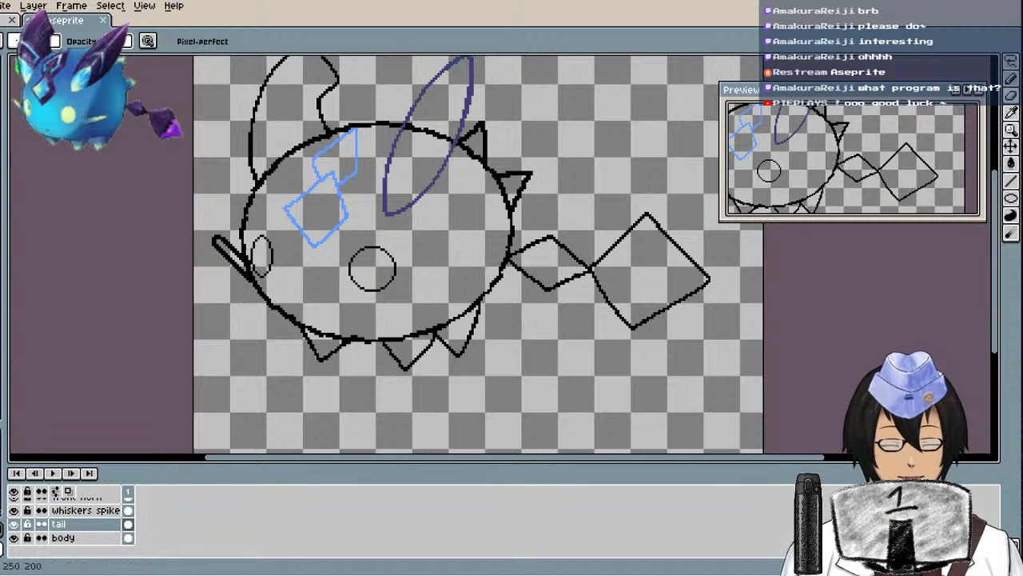
scroll(595, 252, down, 2)
scroll(493, 257, up, 3)
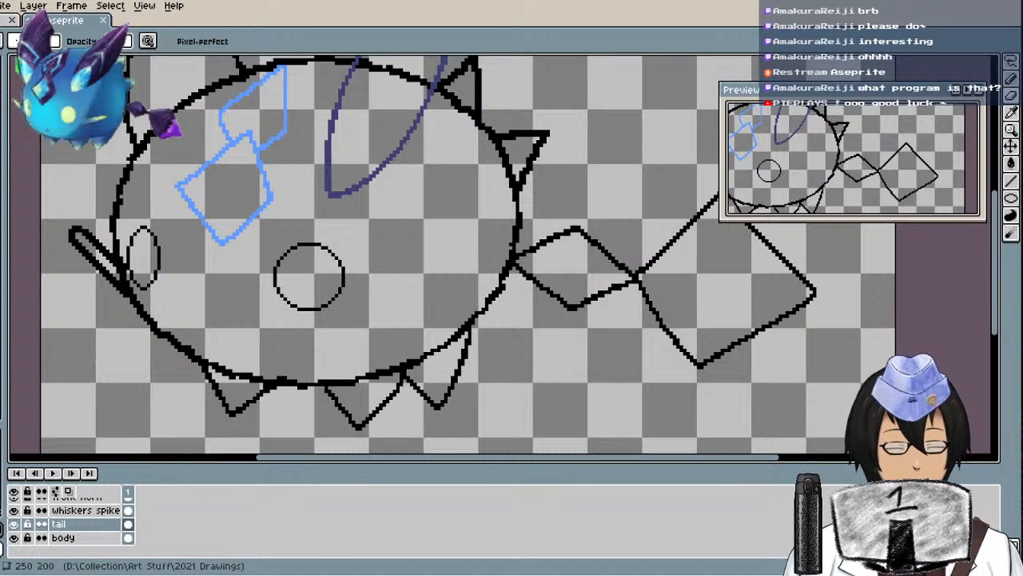
drag(642, 468, 586, 464)
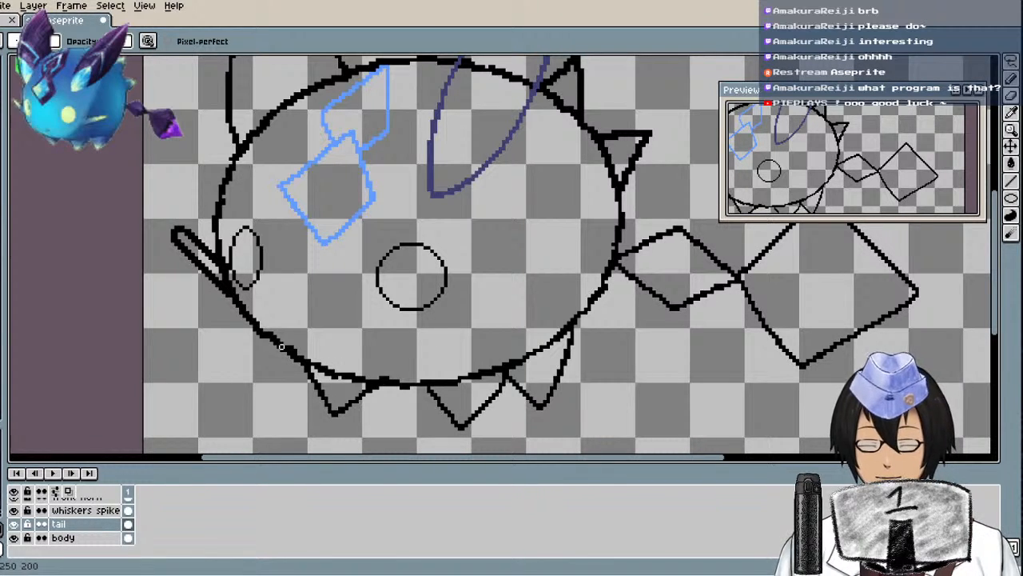
key(alt+Down)
key(ctrl+s)
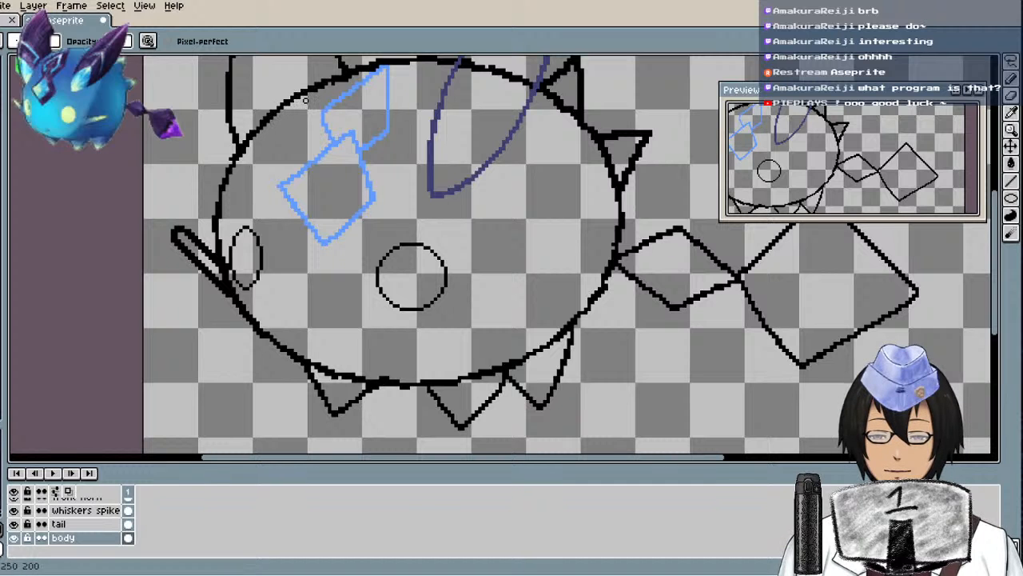
Erase the section of the body outline that crosses the inside of the purple horn, and save the sprite
drag(999, 247, 1006, 216)
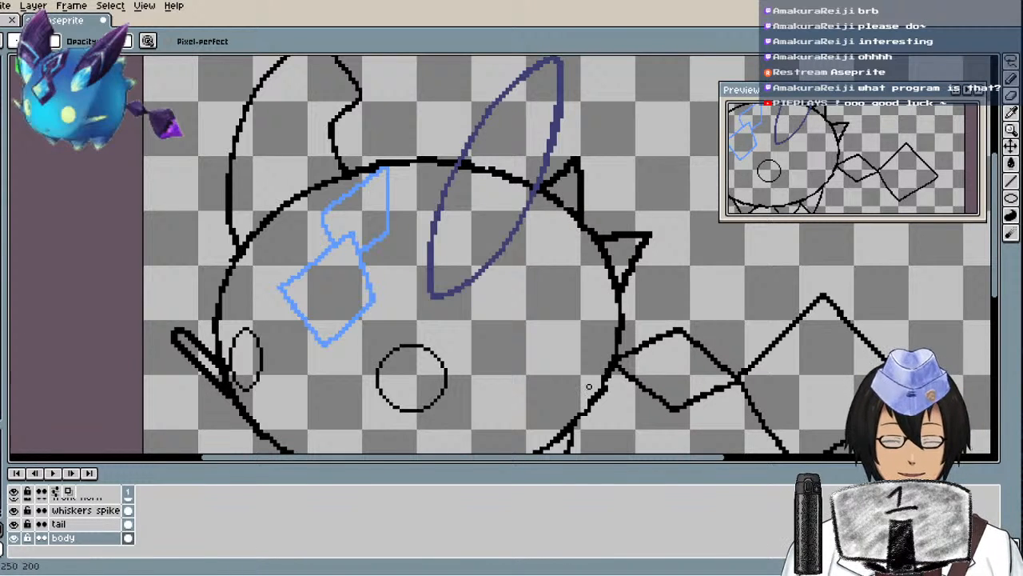
scroll(595, 360, down, 3)
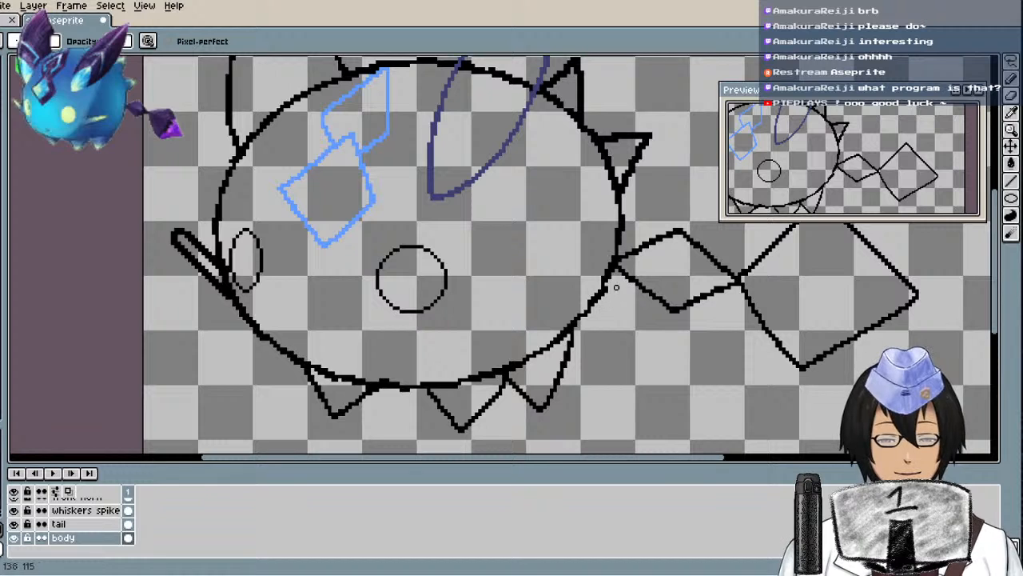
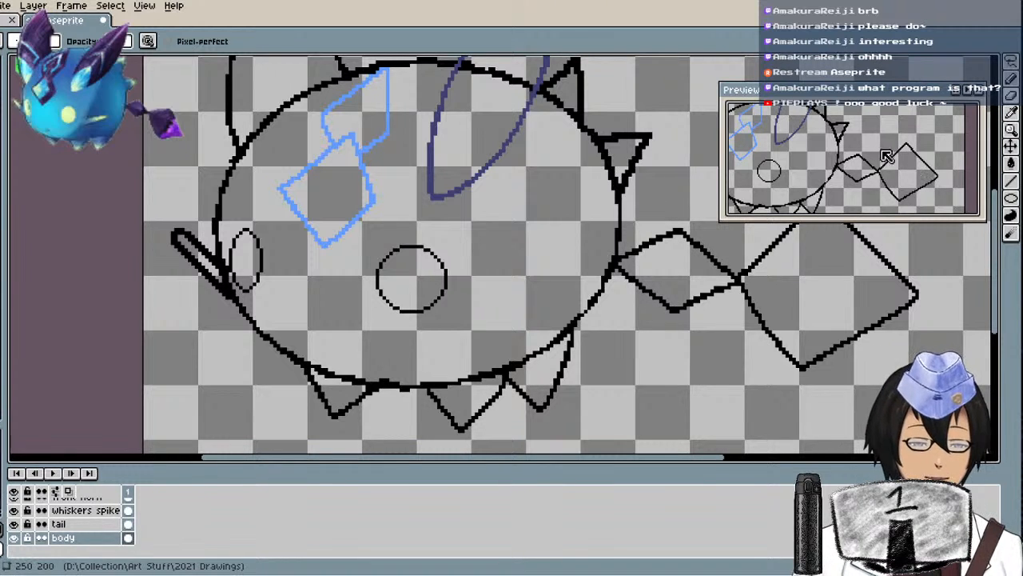
drag(892, 159, 885, 172)
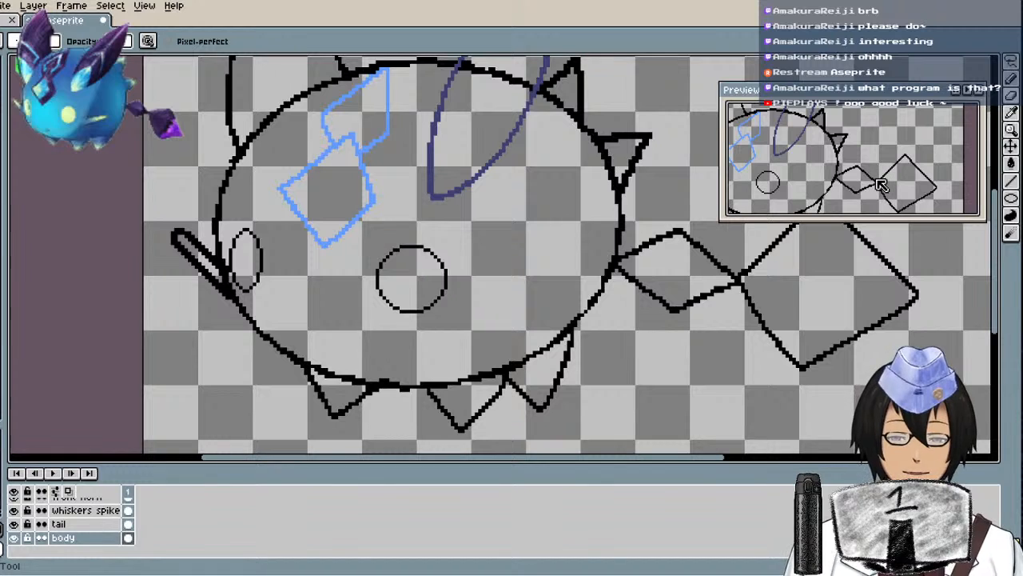
click(1011, 79)
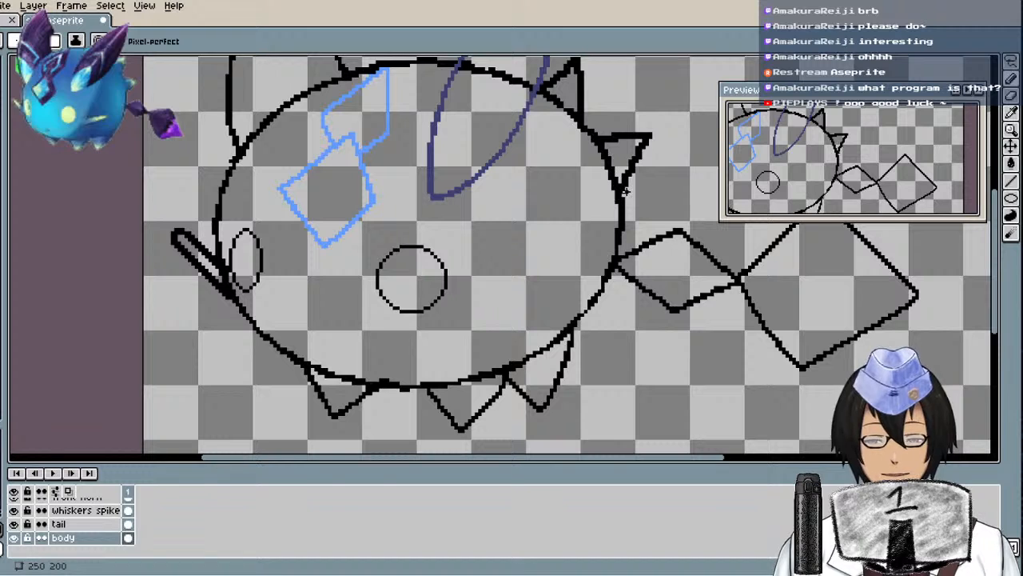
key(v)
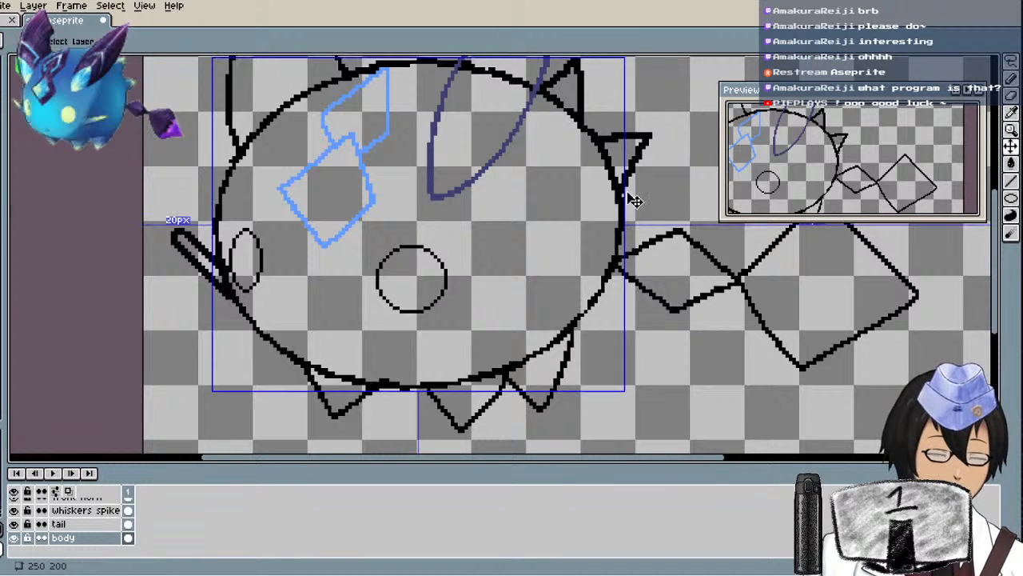
key(b)
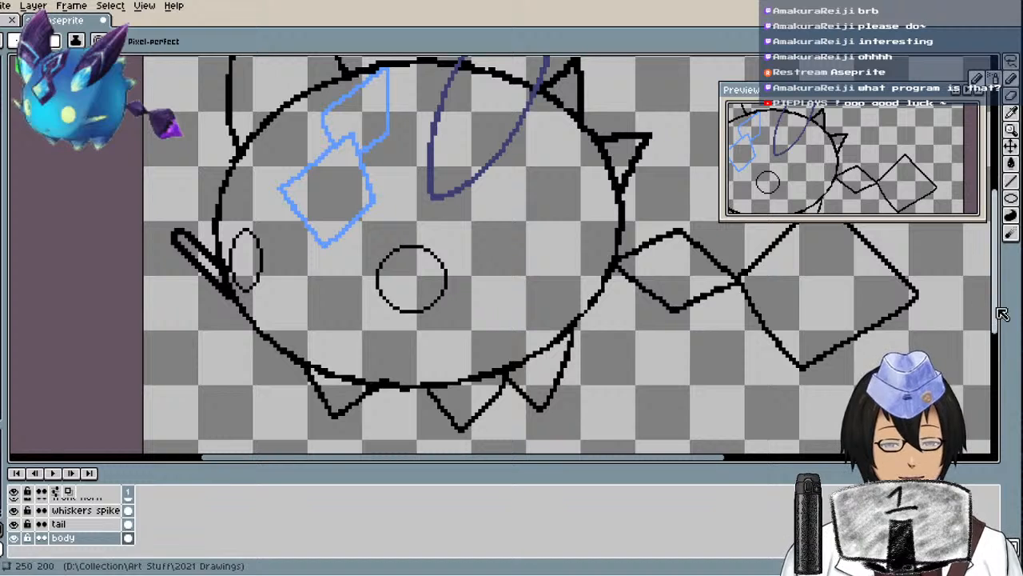
scroll(1003, 316, up, 3)
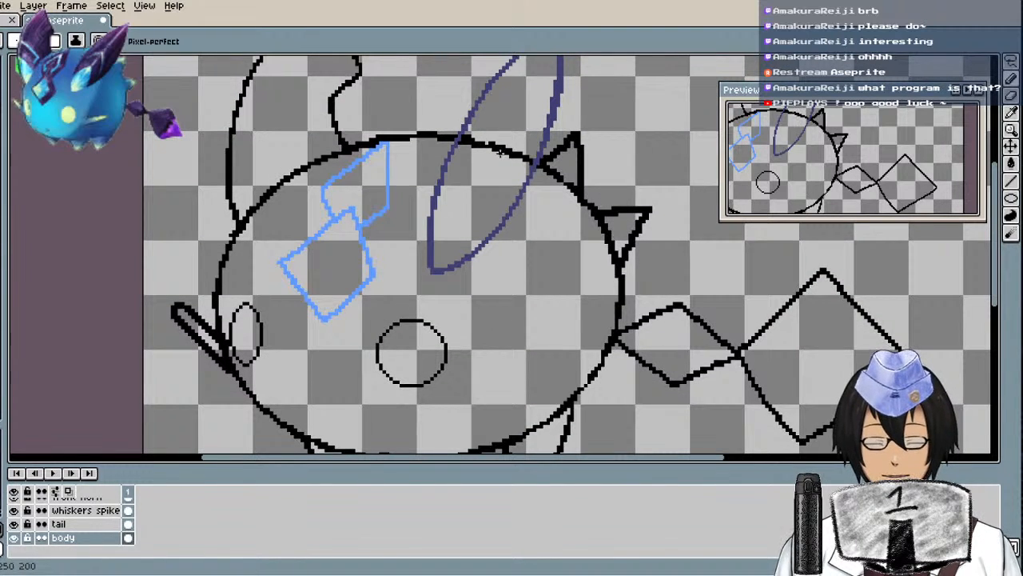
click(1010, 110)
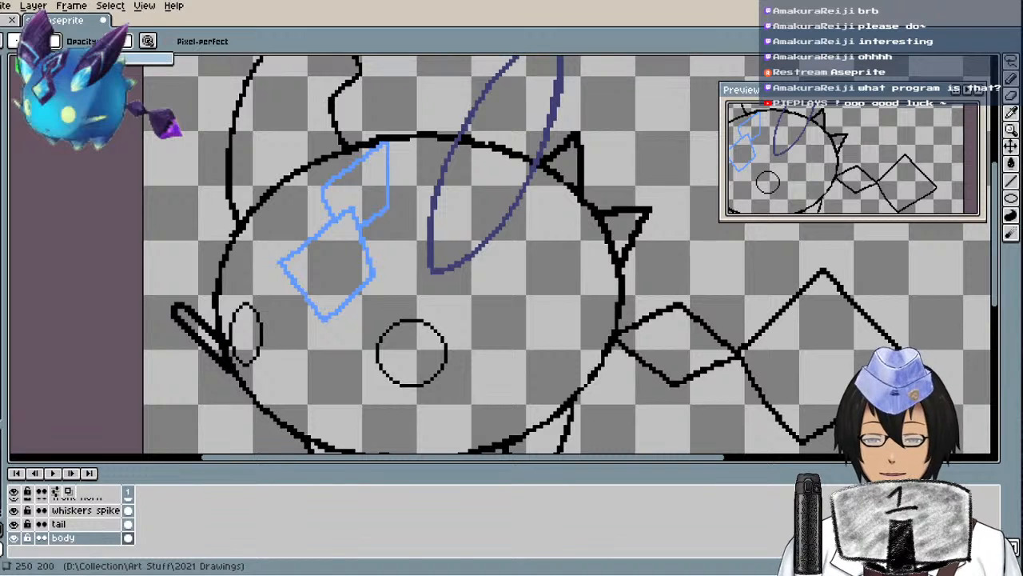
mouse_move(494, 143)
mouse_down()
mouse_move(482, 161)
mouse_move(475, 137)
mouse_move(530, 160)
mouse_move(523, 166)
mouse_move(502, 143)
mouse_up()
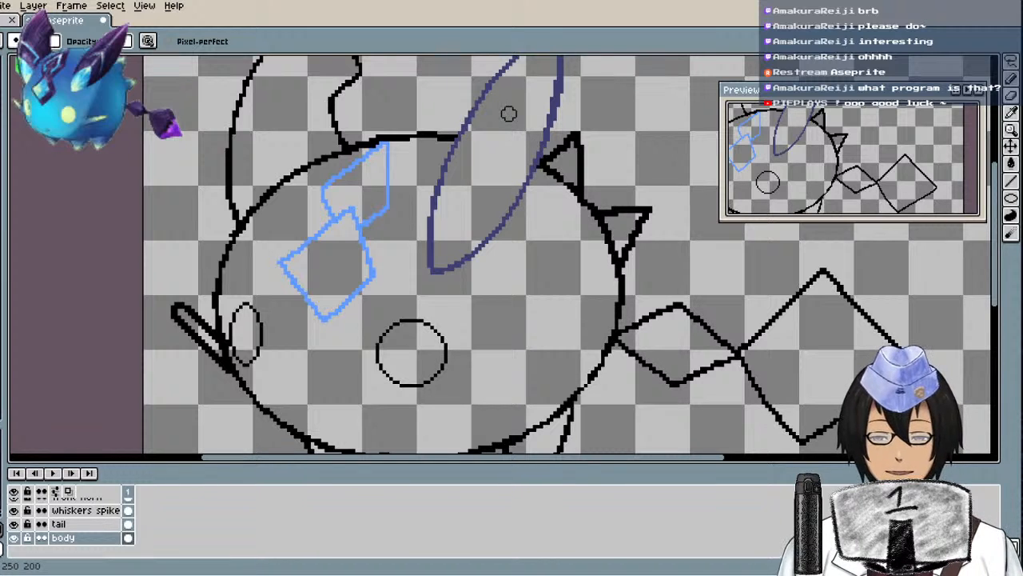
key(ctrl+s)
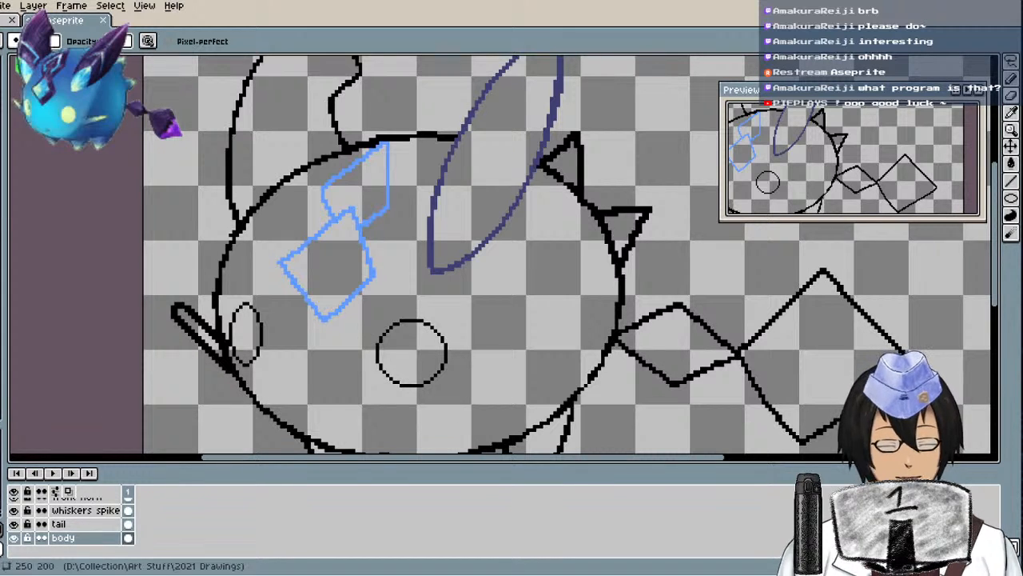
Switch to the whiskers spike layer and touch up the whisker's base where it meets the body outline with the eraser, undoing a stray stroke
scroll(72, 524, up, 2)
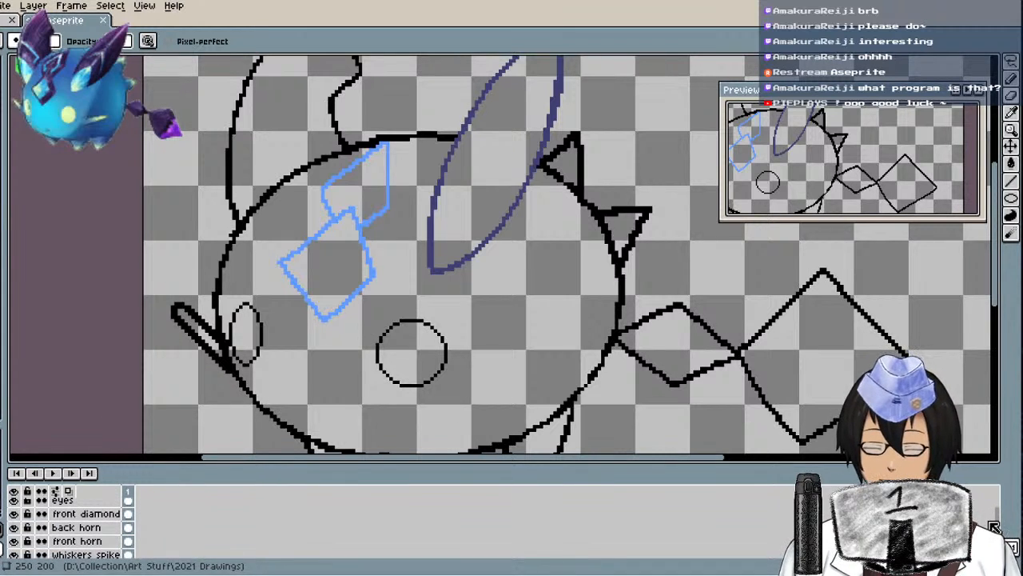
click(104, 527)
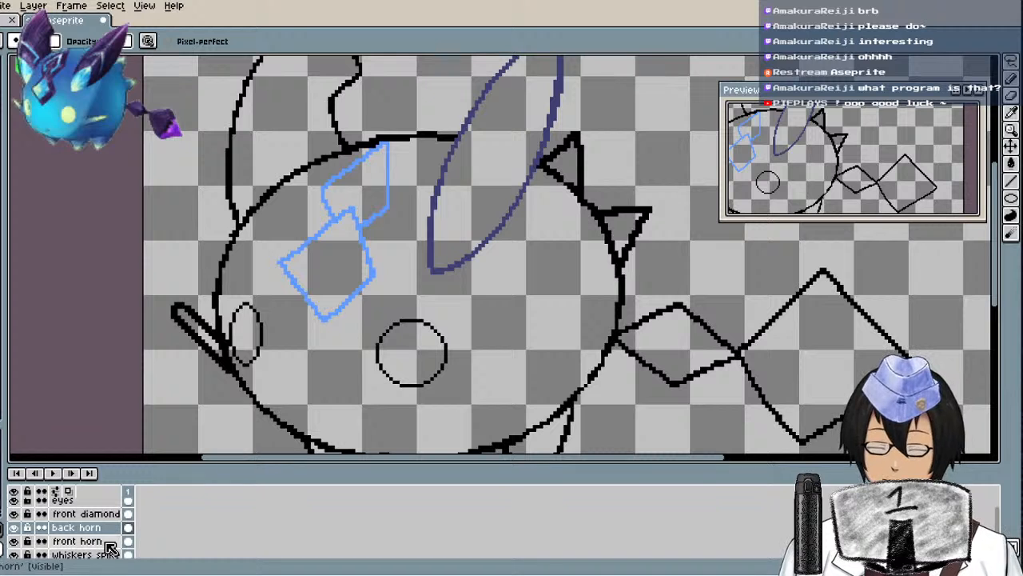
drag(997, 303, 996, 336)
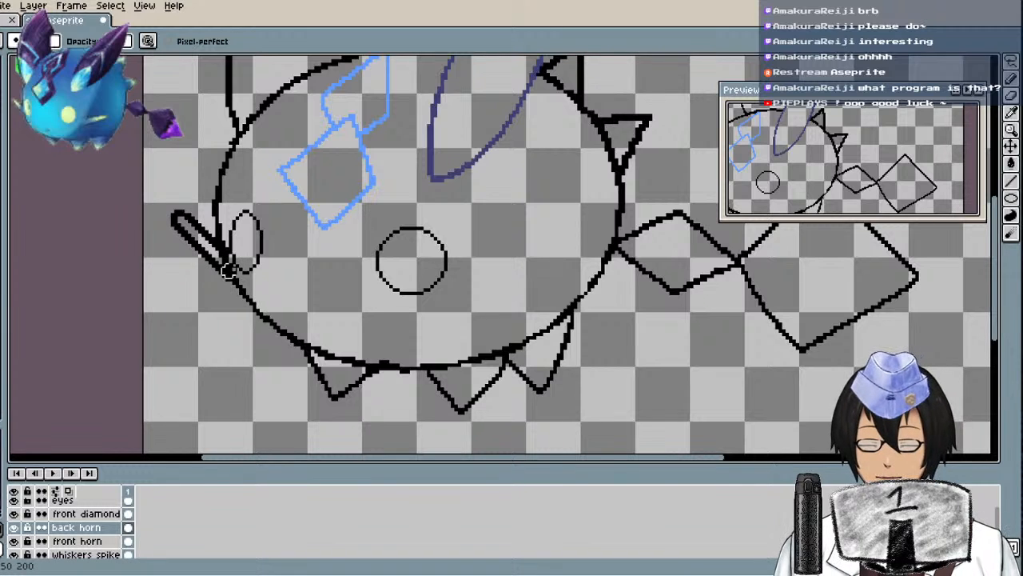
scroll(1001, 527, down, 2)
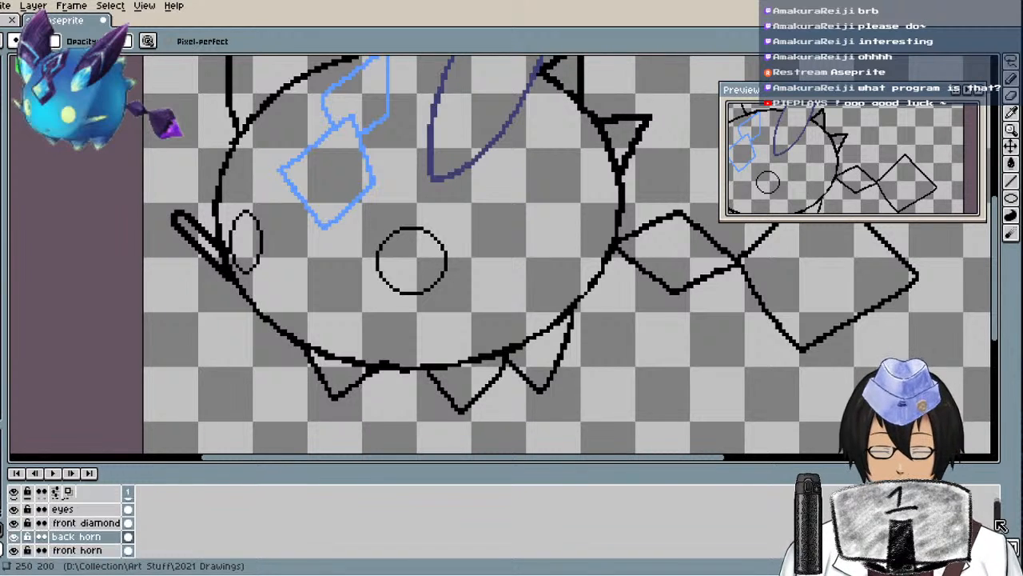
click(96, 538)
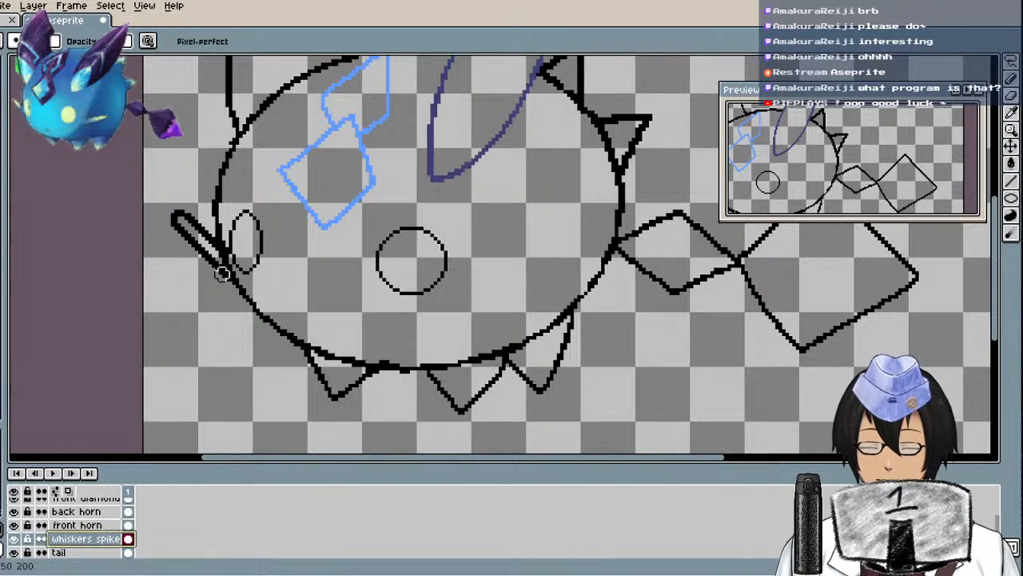
key(ctrl+z)
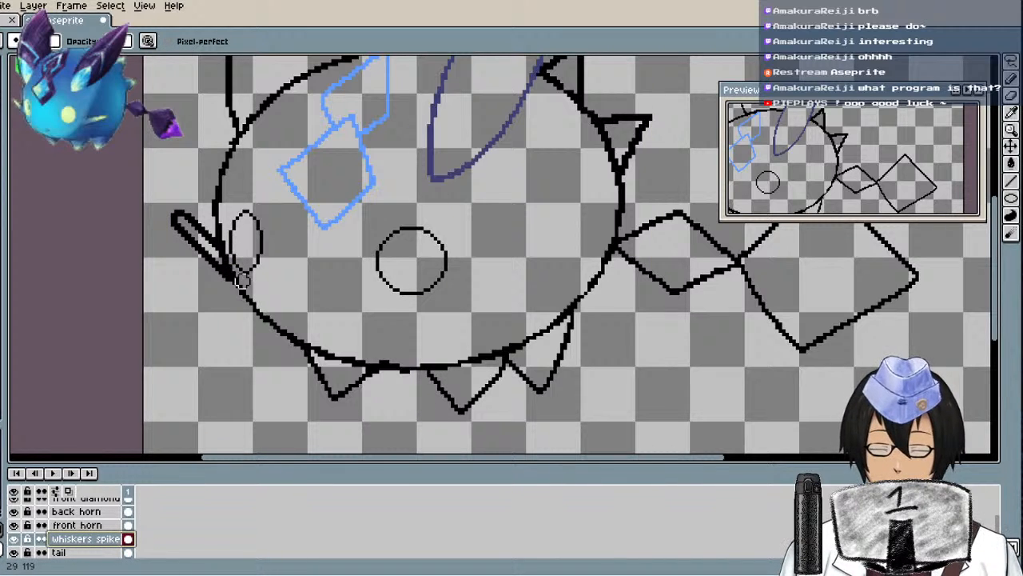
click(263, 291)
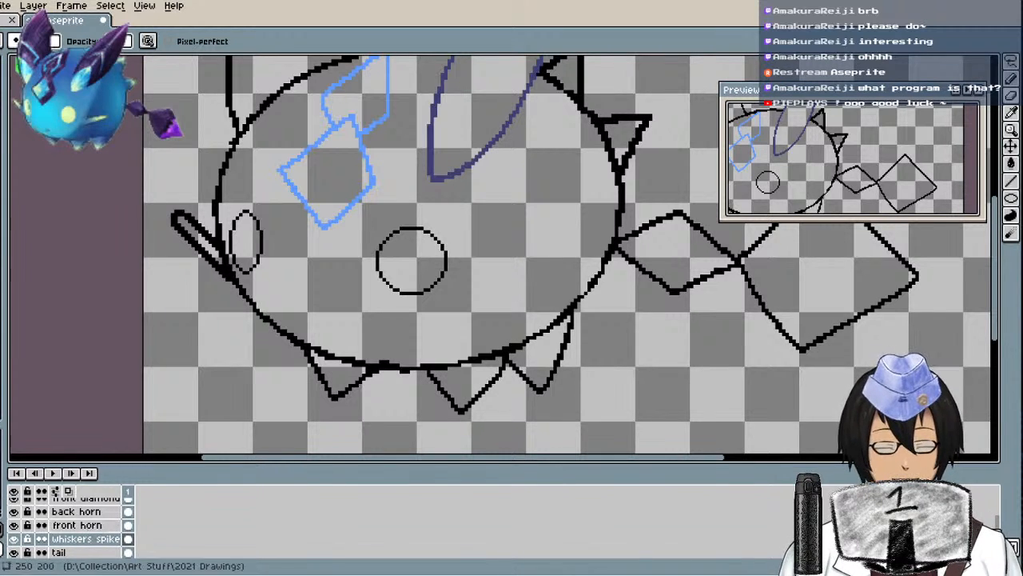
Make the body layer active again and save the sprite
scroll(93, 528, down, 2)
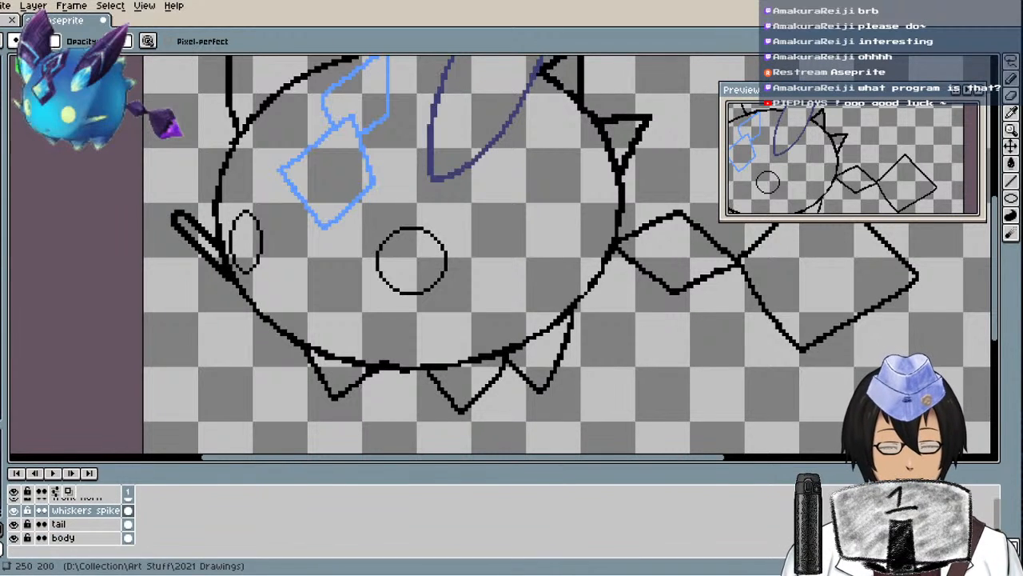
click(100, 540)
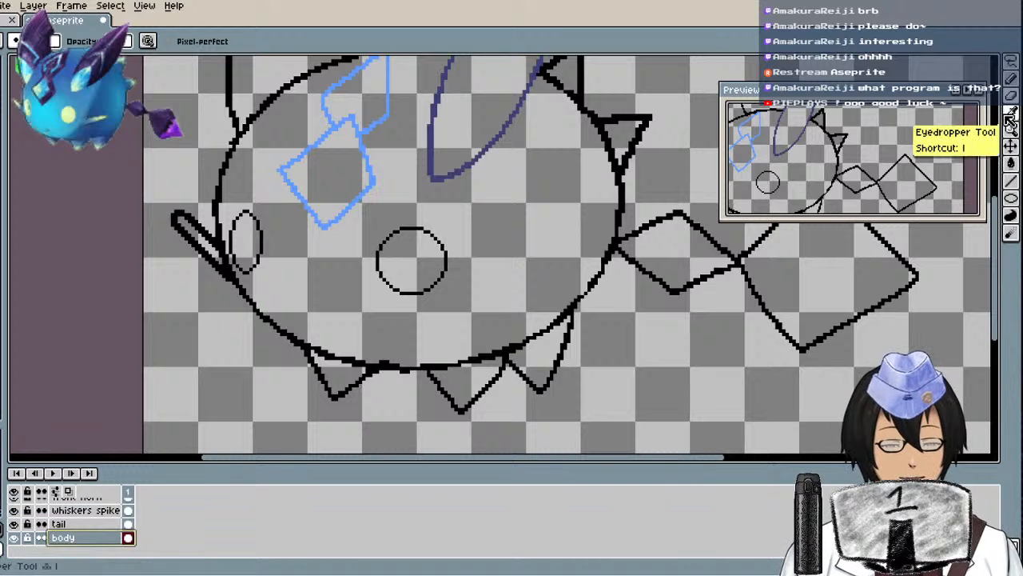
key(ctrl+s)
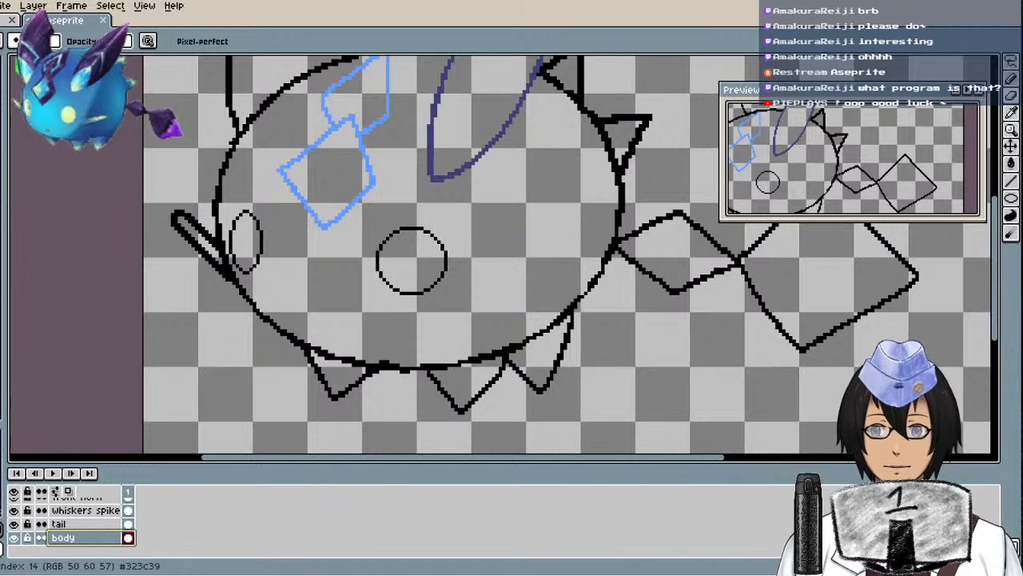
drag(1000, 299, 1007, 248)
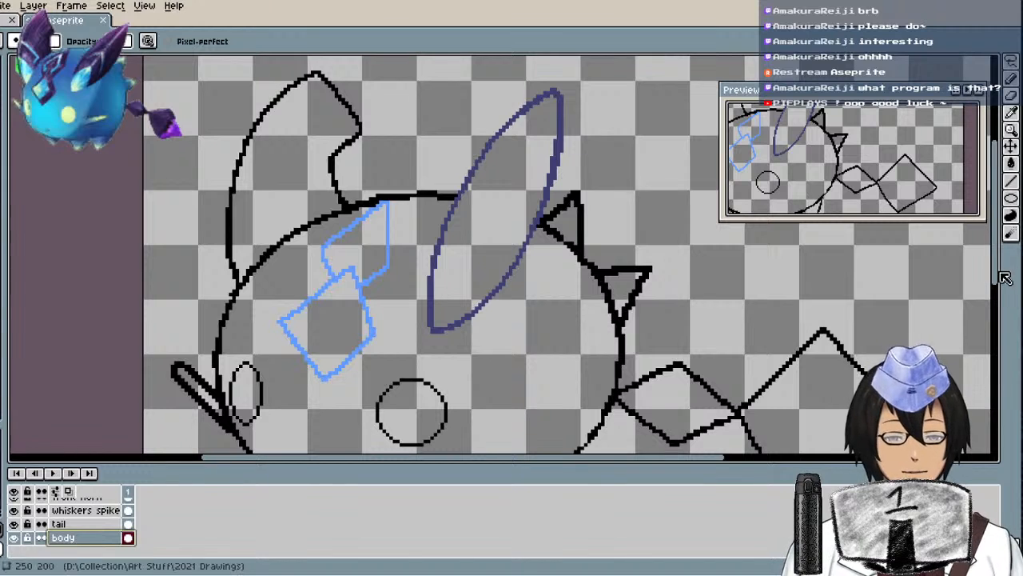
Select the legs layer and save the sprite
scroll(982, 298, down, 3)
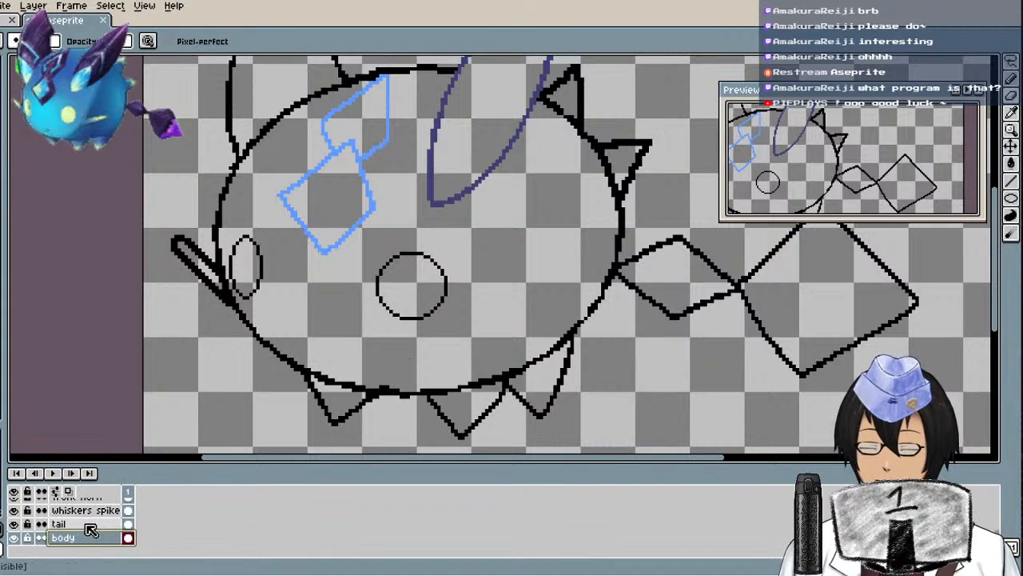
scroll(119, 516, up, 3)
scroll(70, 524, up, 2)
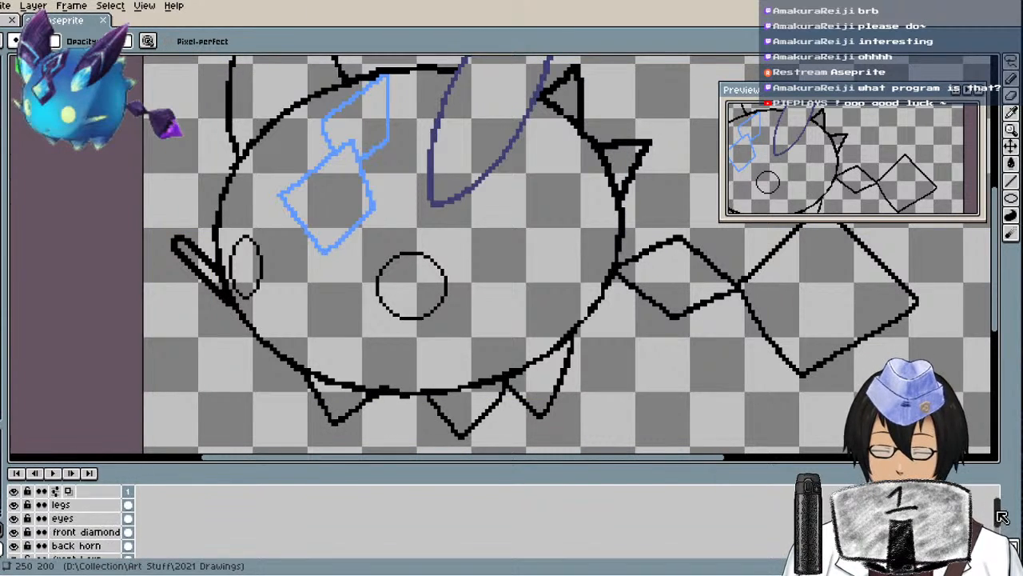
click(94, 506)
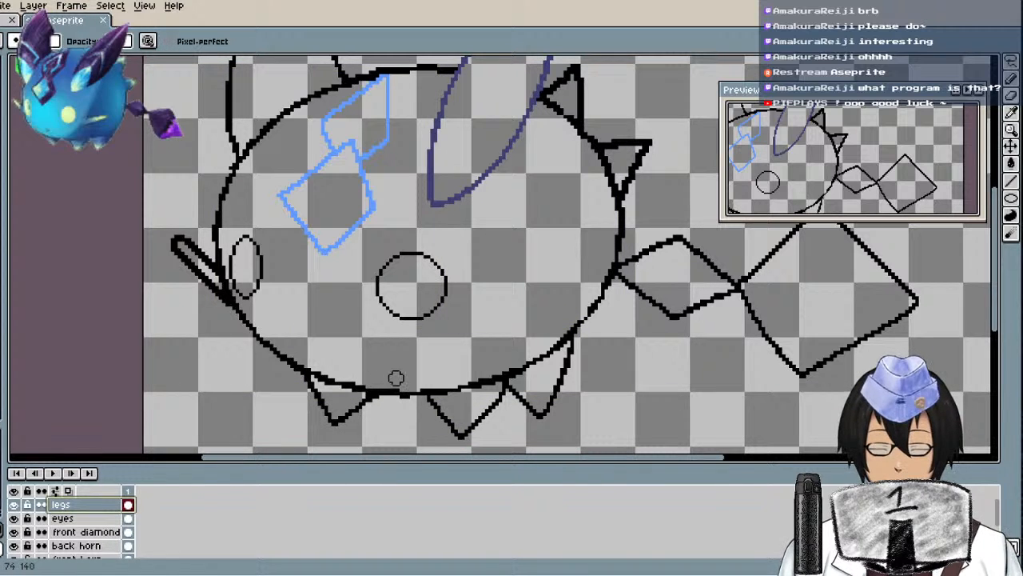
key(ctrl+s)
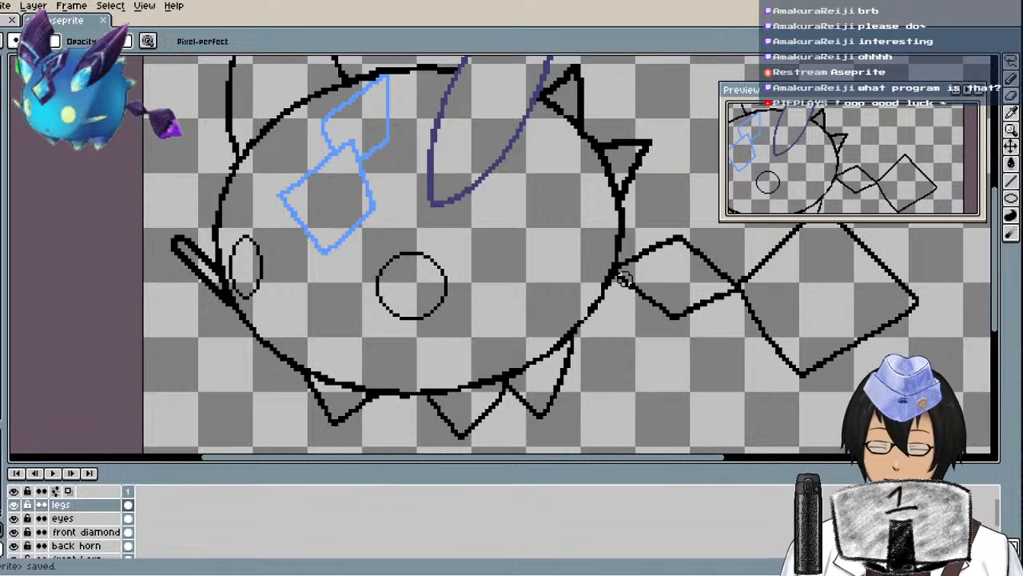
Clean up the creature's lower body outline around the legs on the body layer, using the pencil and eraser
scroll(107, 535, down, 4)
click(106, 541)
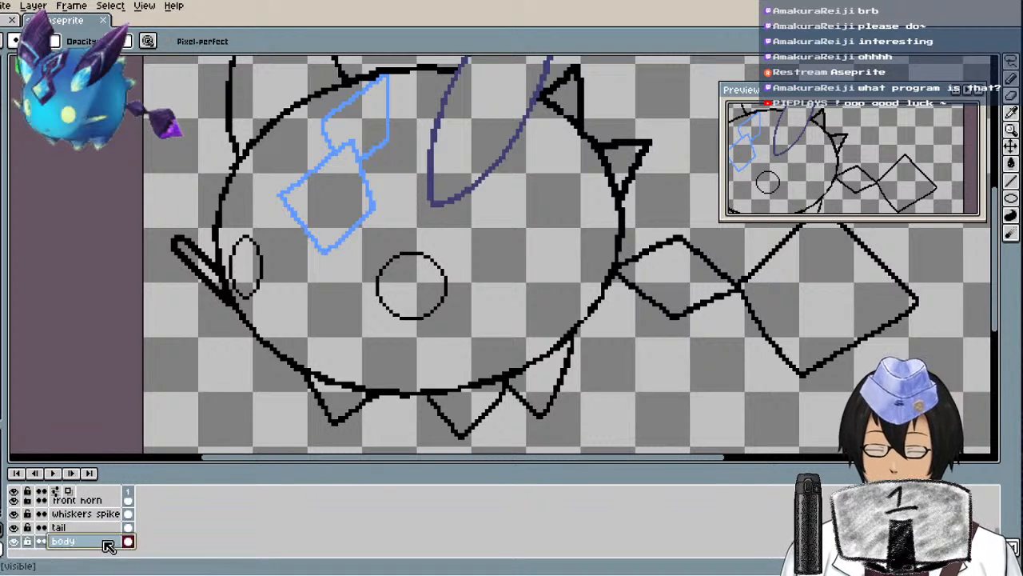
key(b)
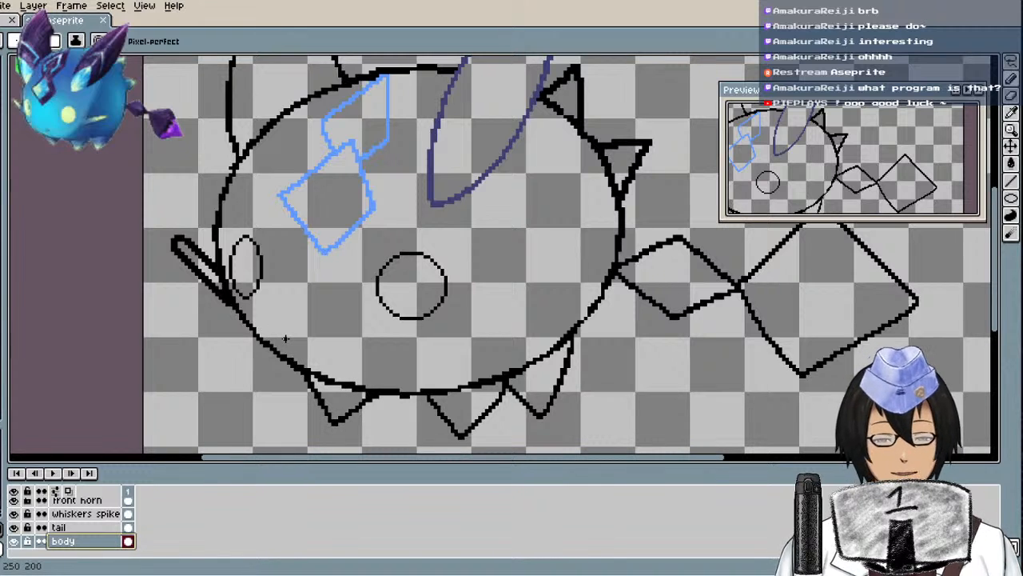
key(e)
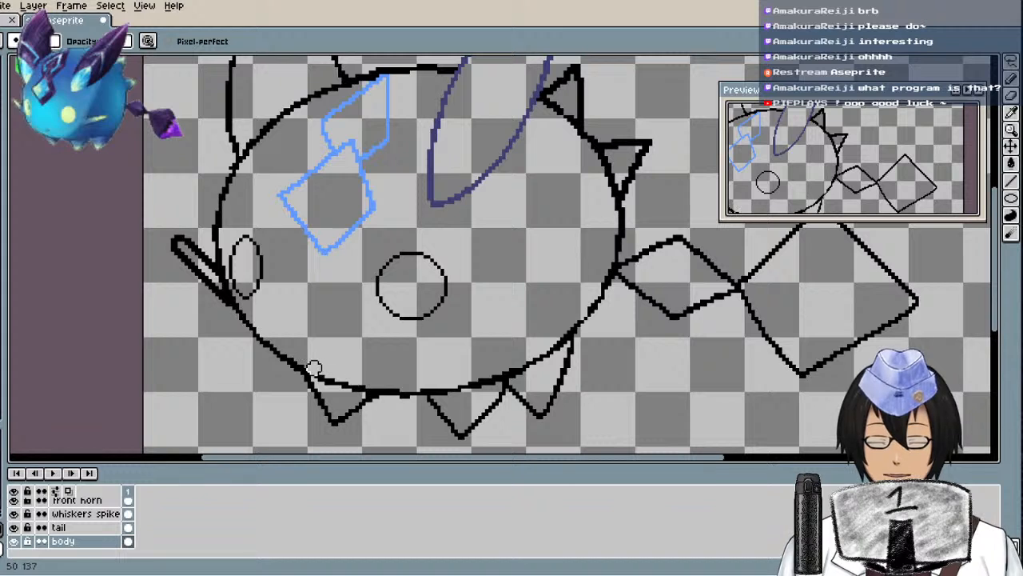
click(1010, 80)
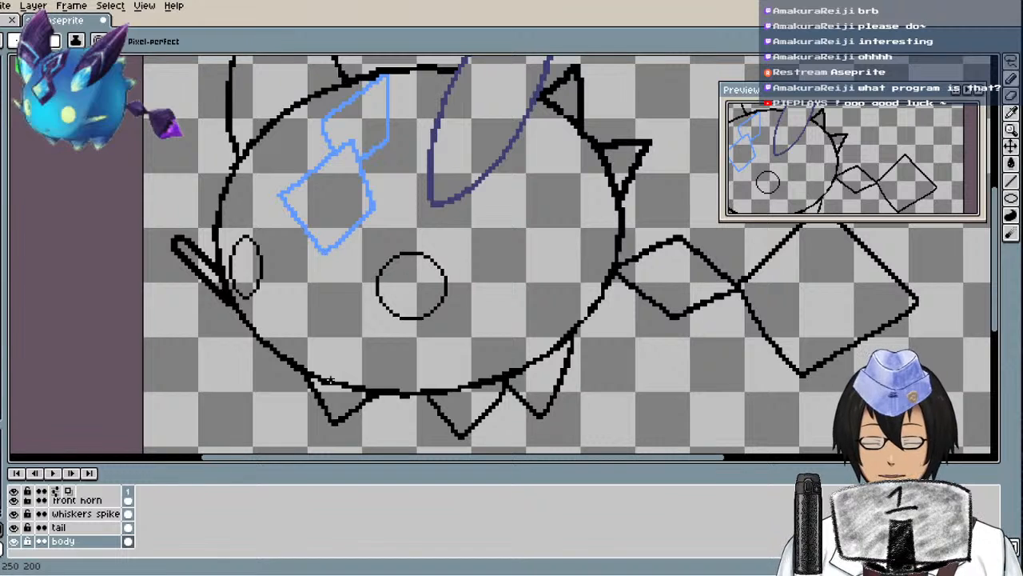
click(324, 358)
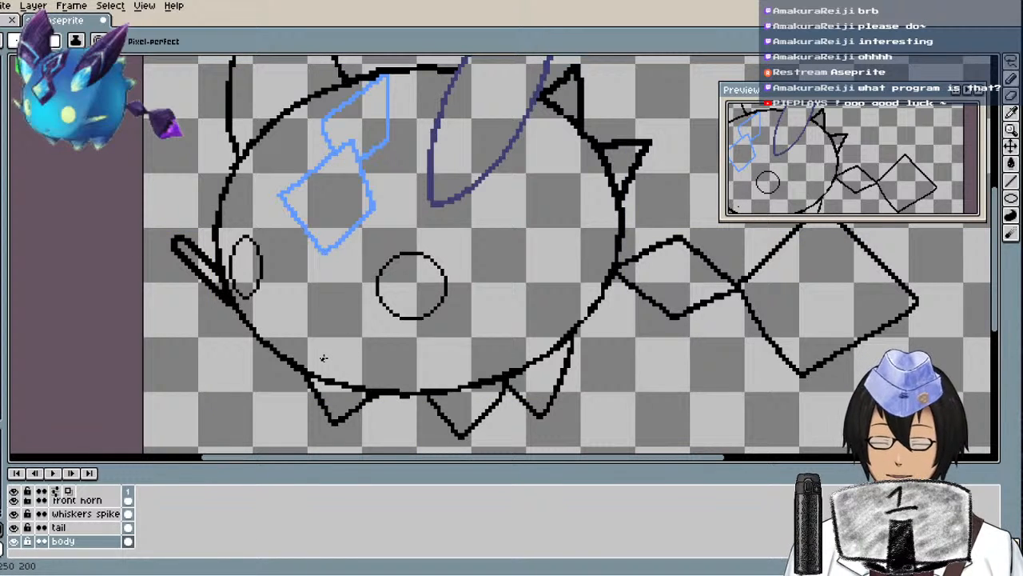
key(e)
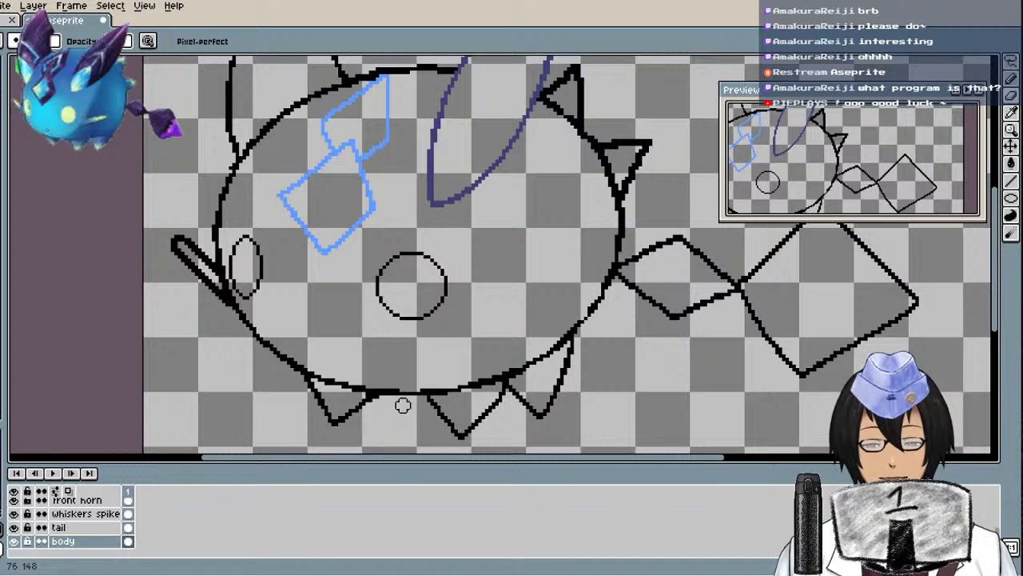
key(ctrl)
key(ctrl)
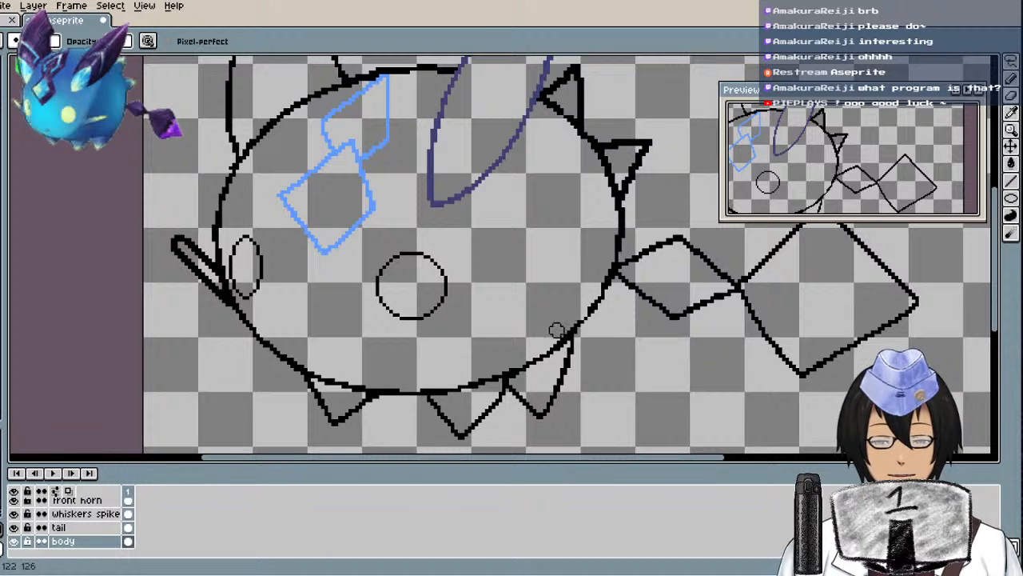
drag(571, 344, 610, 302)
key(ctrl+z)
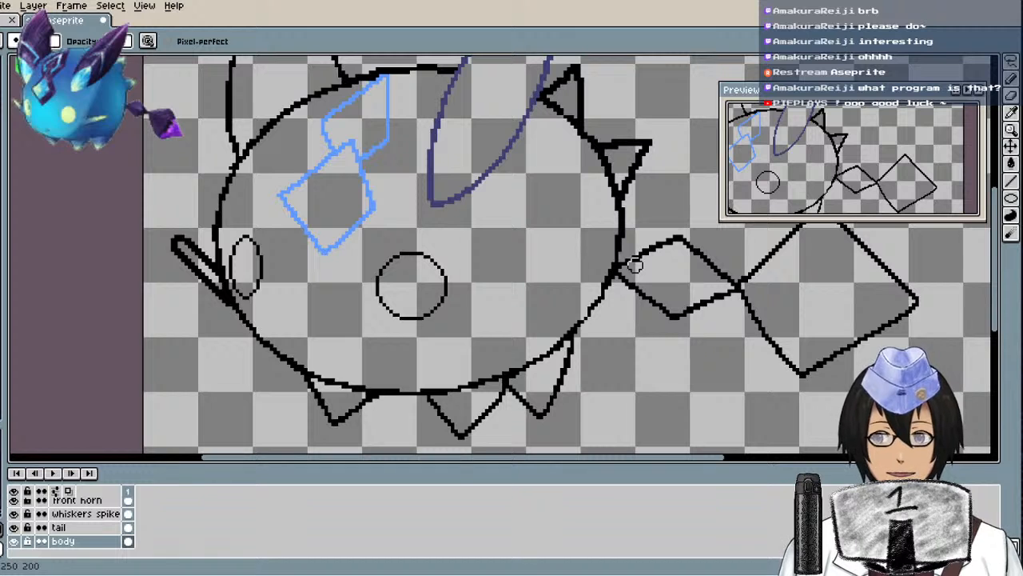
Erase excess pixels along the upper body outline beside the base of the black horn
drag(996, 323, 997, 311)
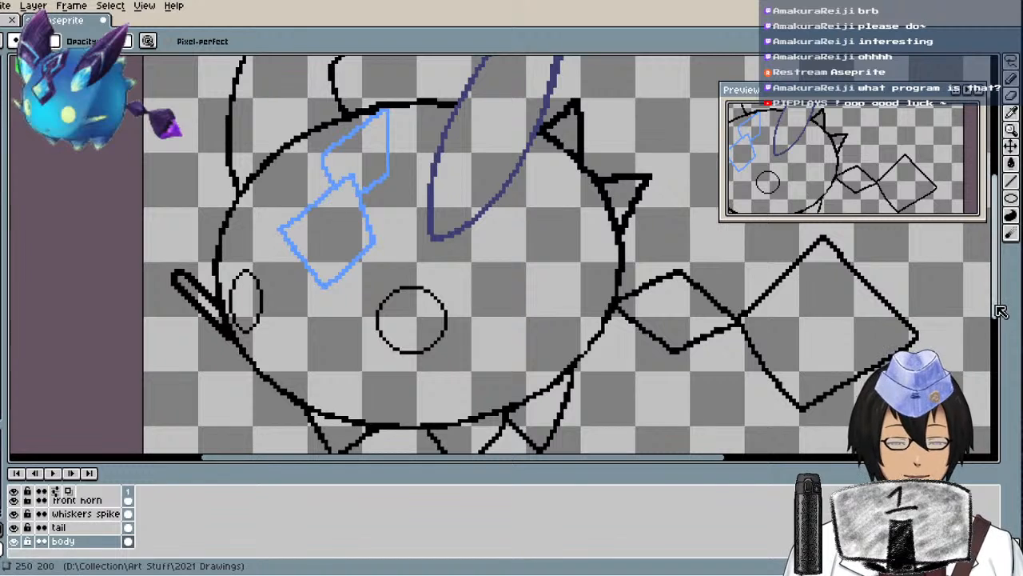
scroll(985, 310, up, 2)
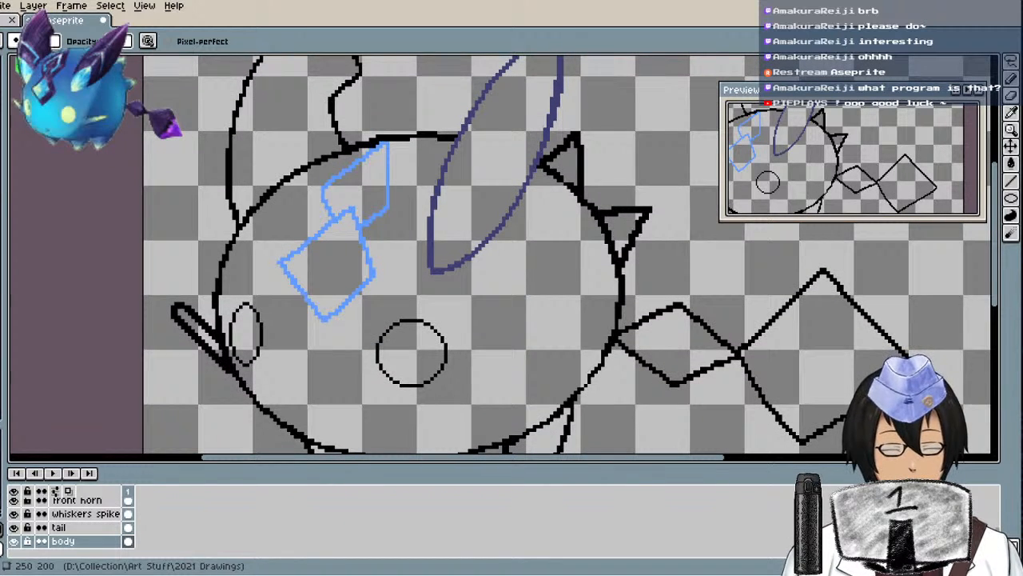
scroll(509, 254, up, 1)
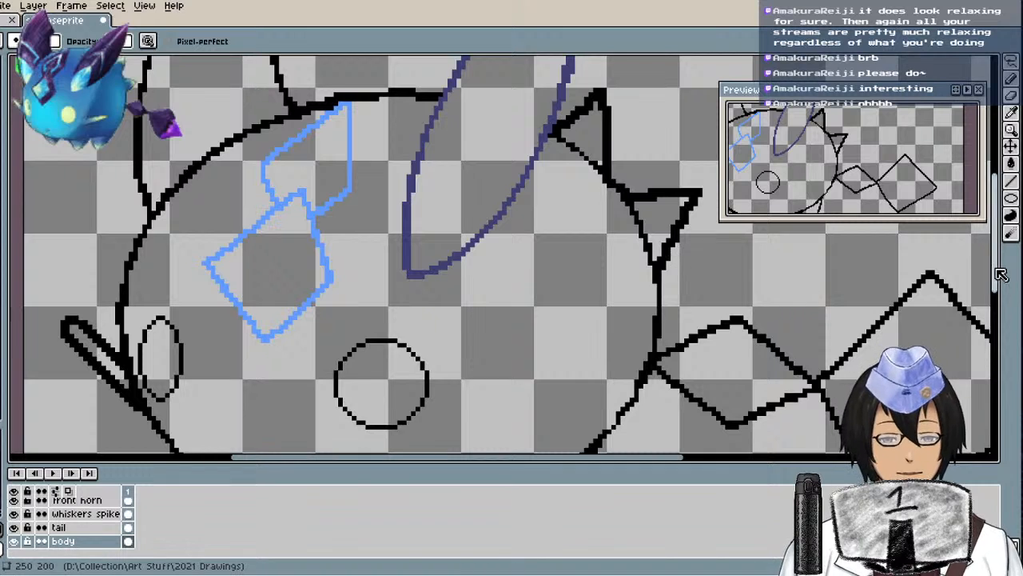
scroll(675, 266, up, 2)
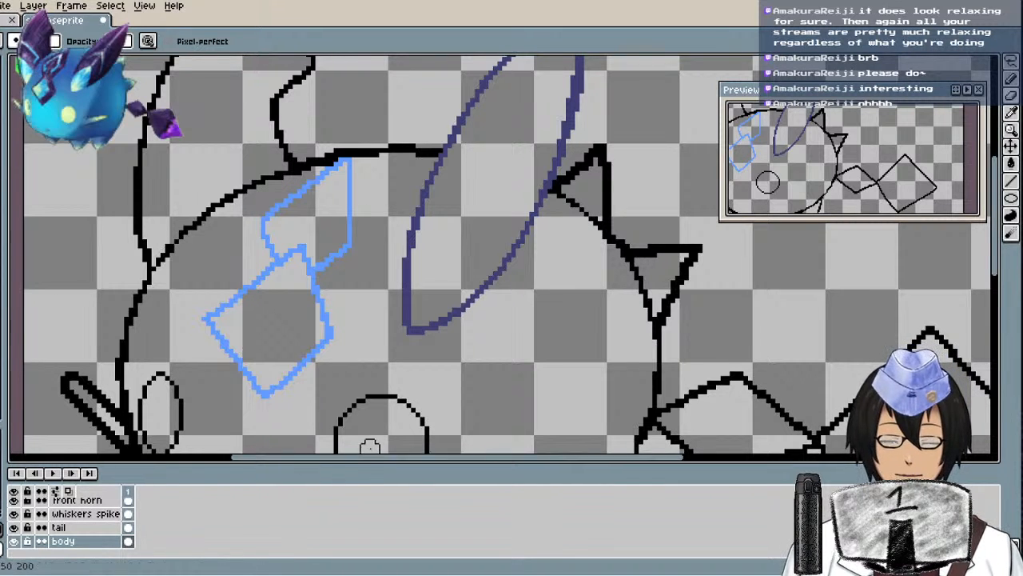
drag(366, 462, 326, 464)
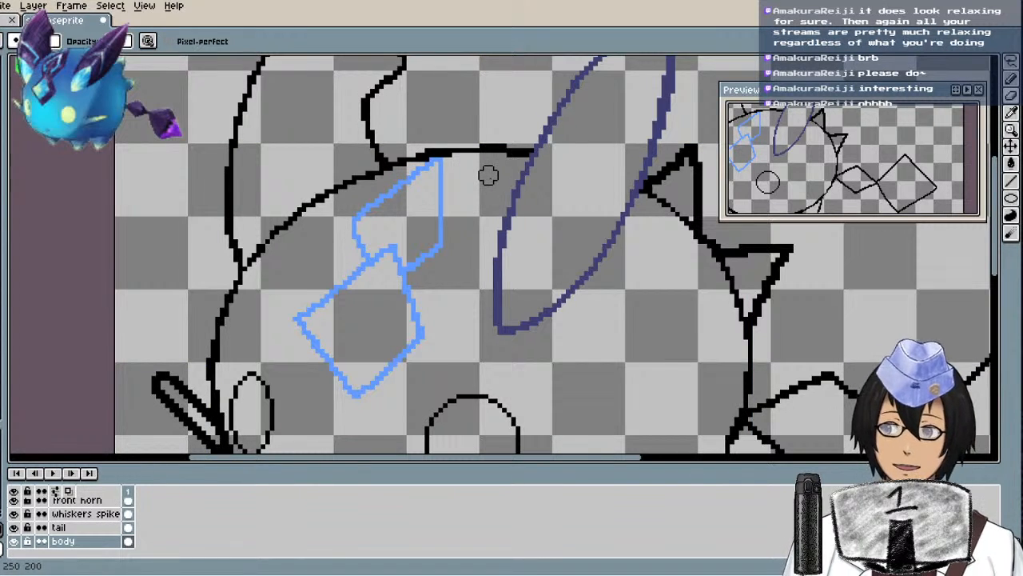
key(e)
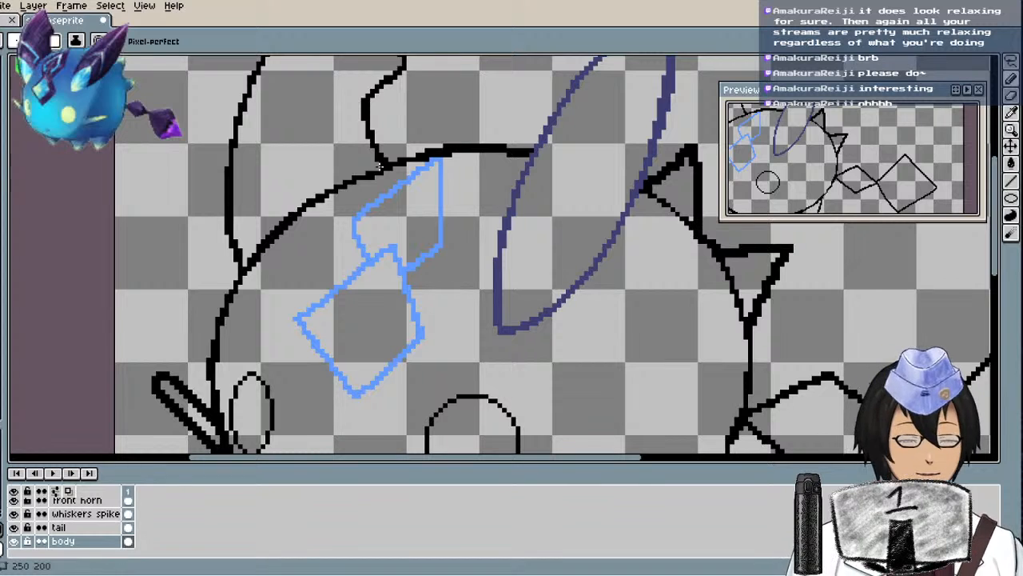
key(e)
drag(258, 271, 278, 252)
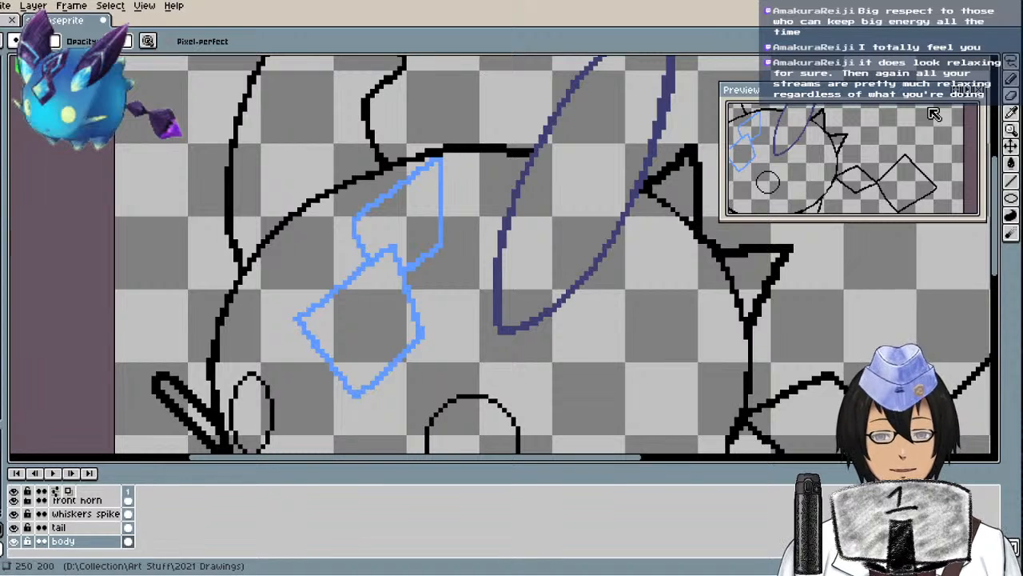
Thin the outline of the whisker next to the small oval eye on the whiskers spike layer with the eraser
drag(853, 174, 911, 188)
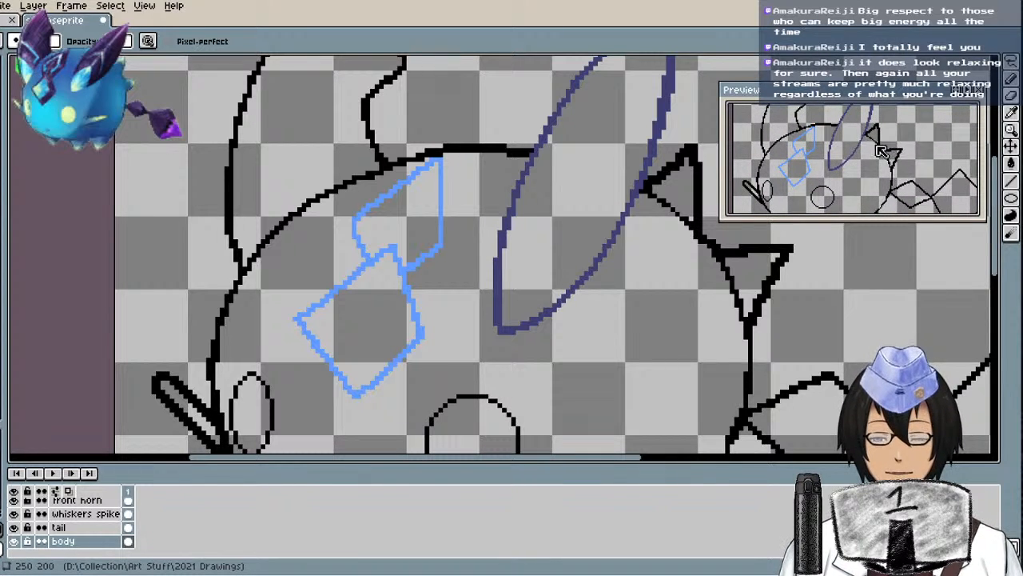
drag(1002, 265, 998, 306)
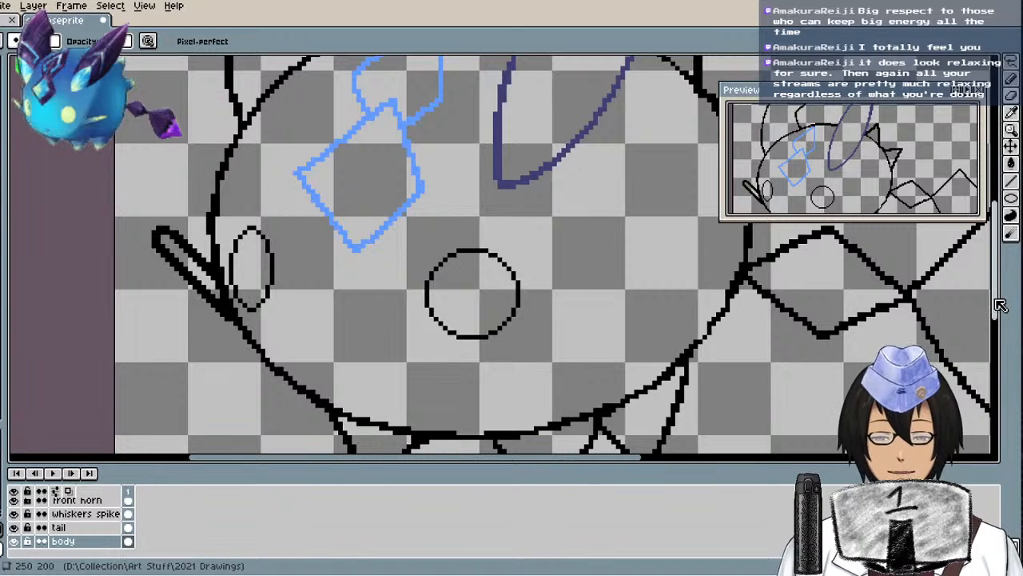
click(114, 514)
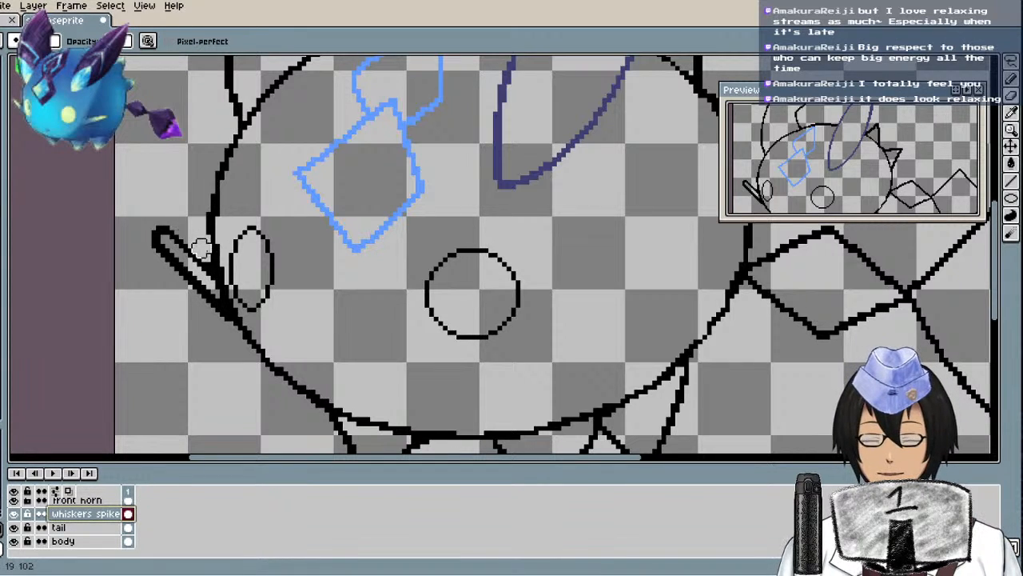
click(224, 272)
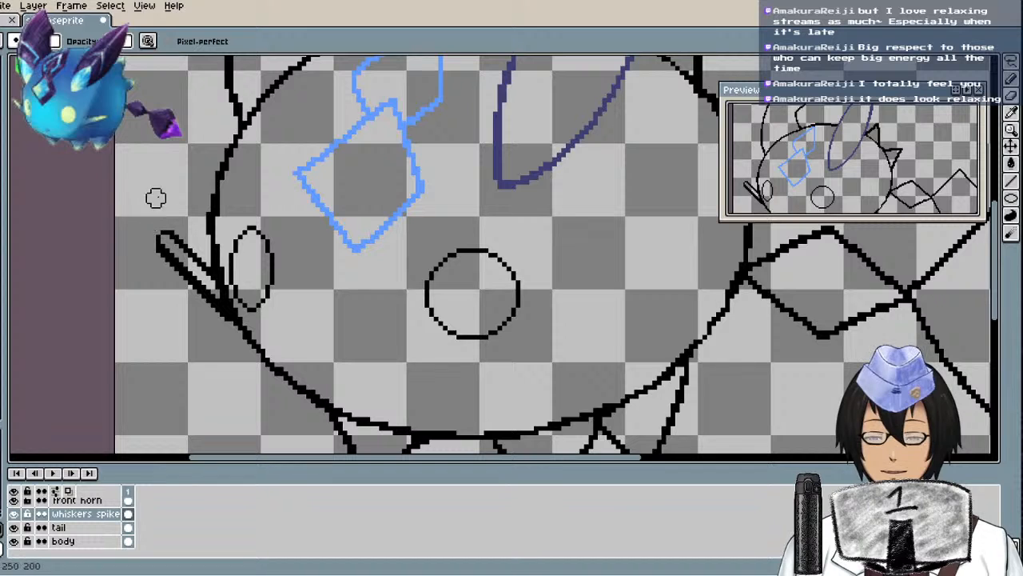
key(ctrl)
key(ctrl+z)
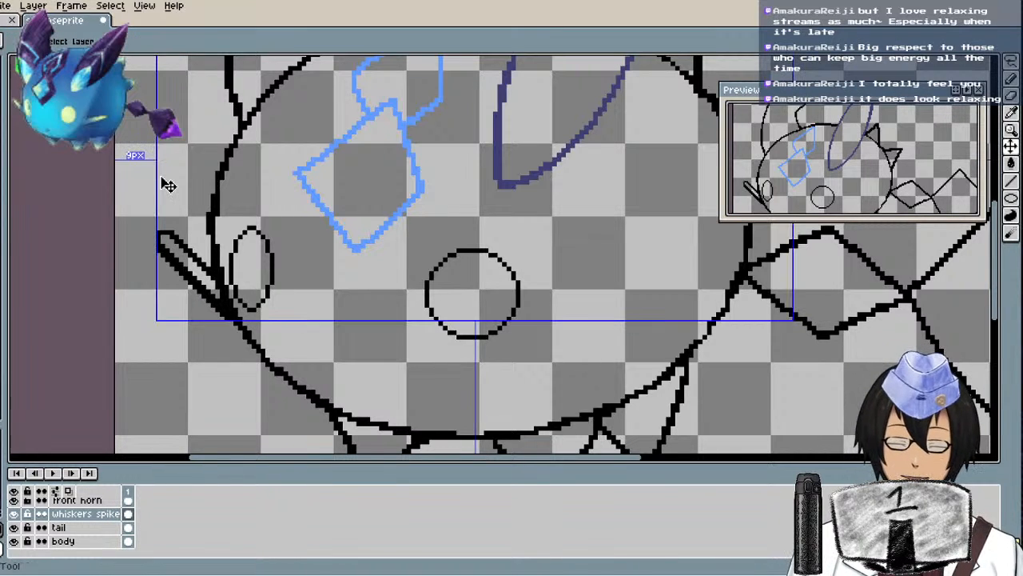
key(ctrl+z)
key(ctrl+z)
key(ctrl+z)
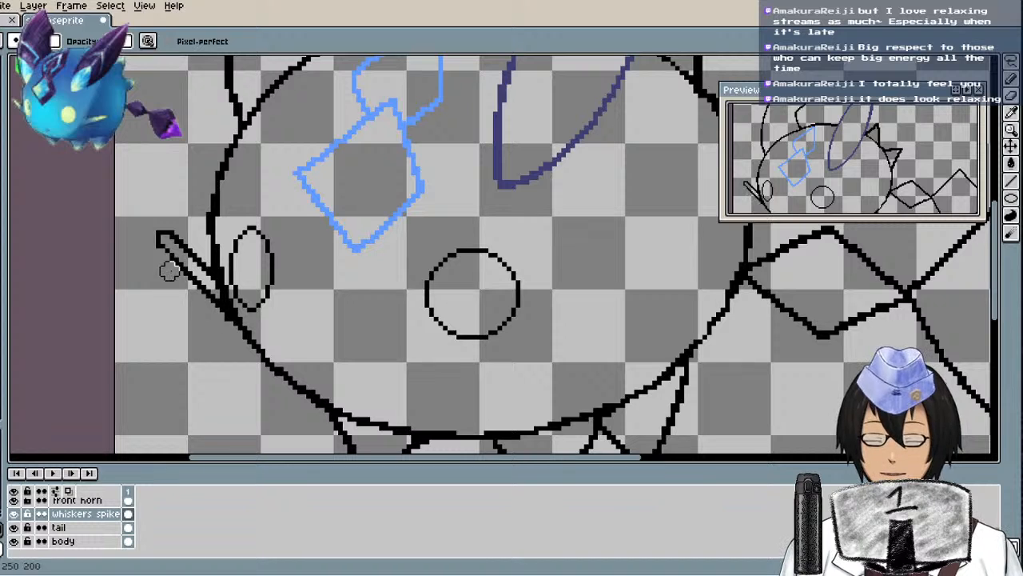
key(ctrl+z)
key(ctrl+z)
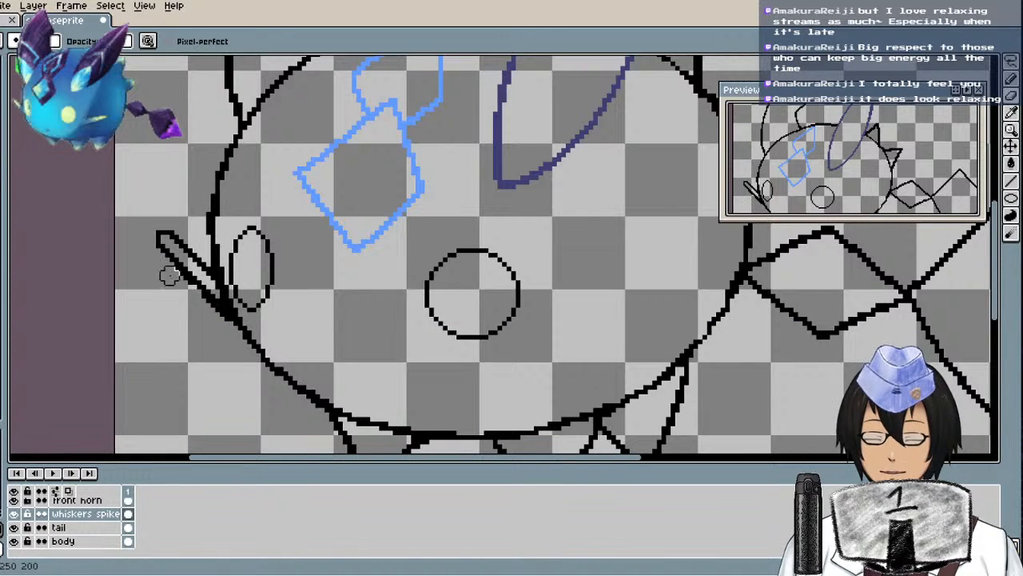
ctrl+click(236, 336)
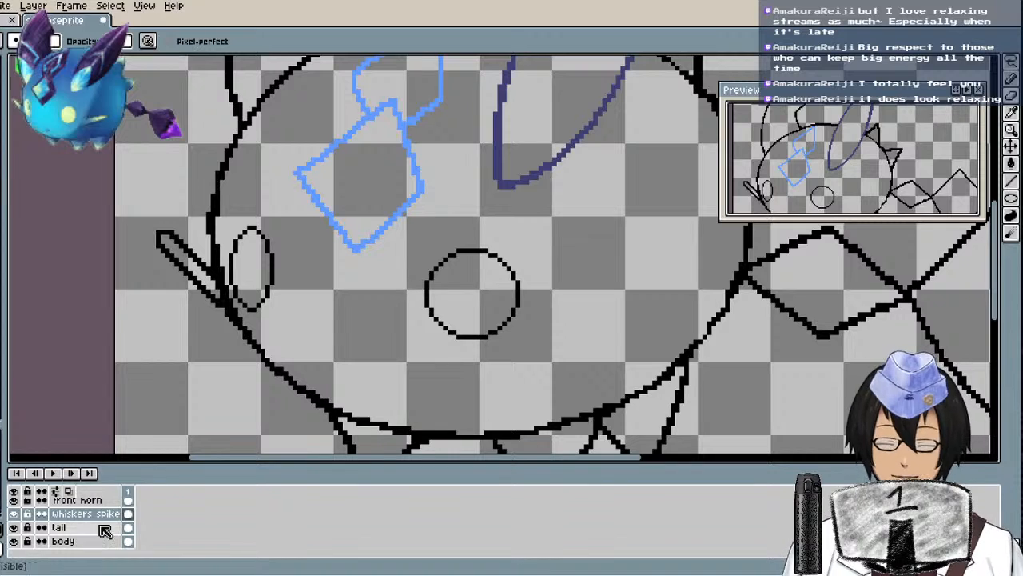
Make the body layer active again and save the sprite
click(224, 334)
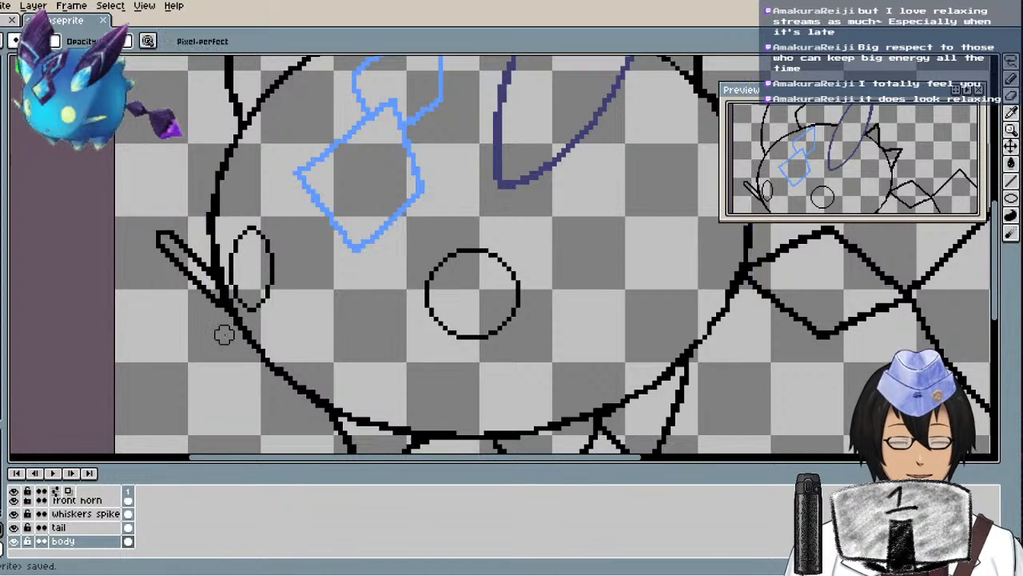
key(1)
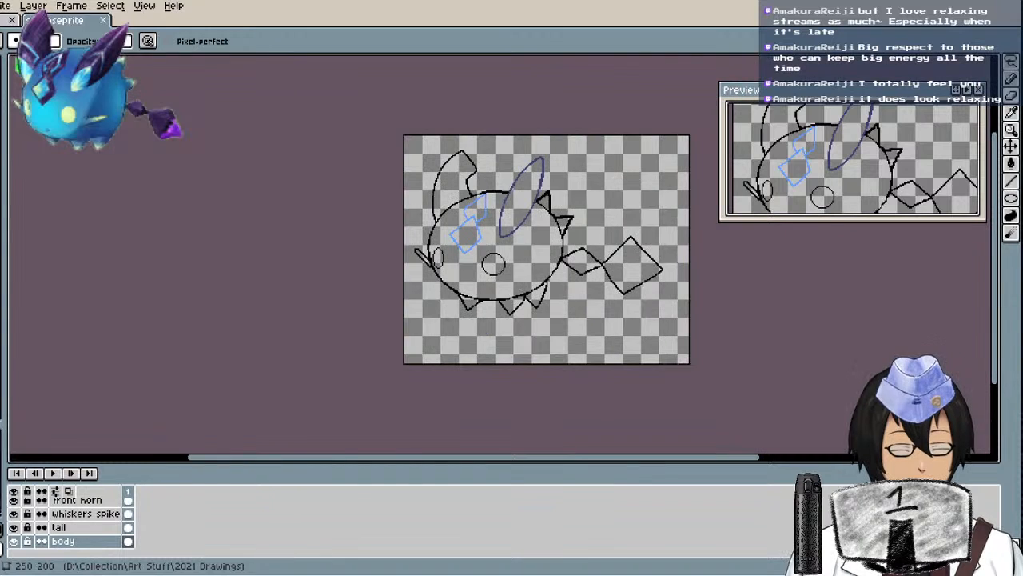
scroll(500, 254, up, 3)
scroll(500, 254, down, 2)
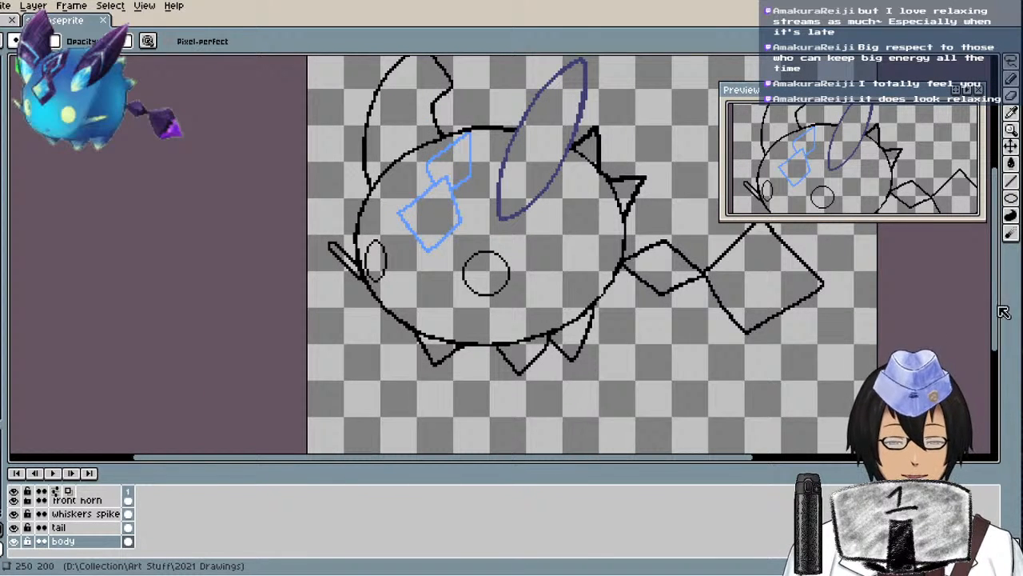
drag(996, 314, 974, 303)
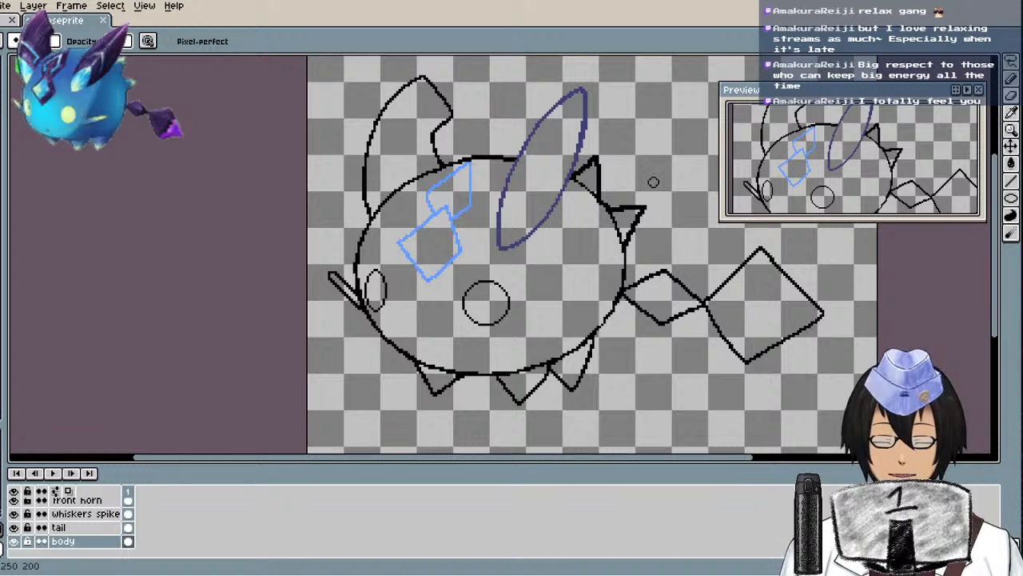
Touch up the body outline between the purple front horn and the upper back spike on the body layer, using the pencil and eraser
click(1012, 63)
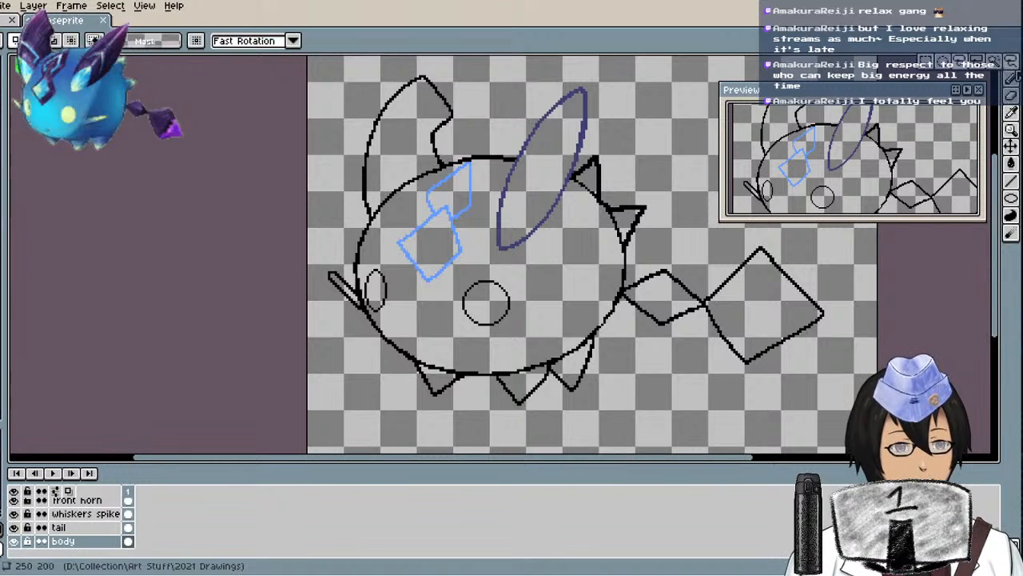
click(1009, 111)
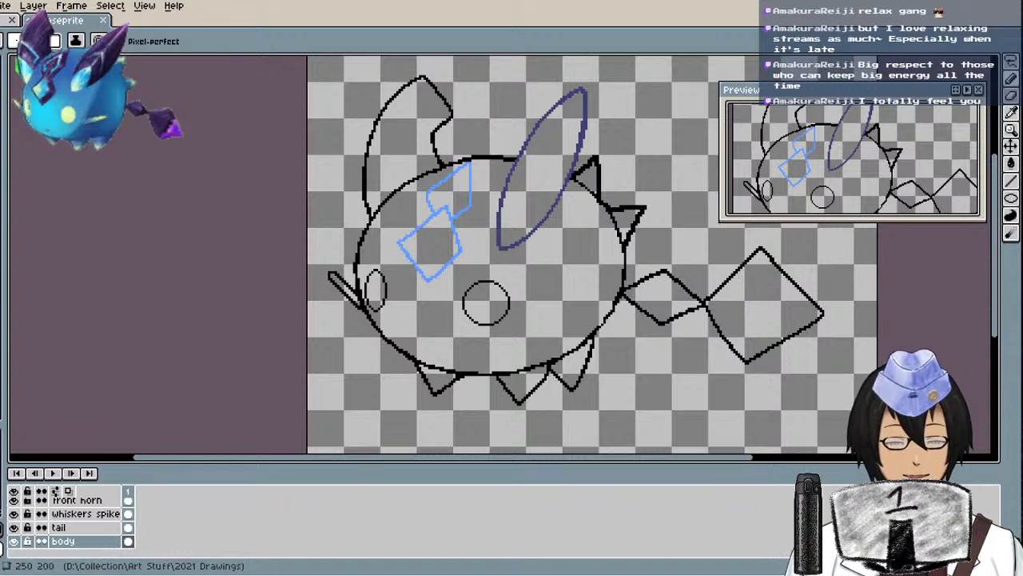
key(plus)
scroll(556, 254, up, 2)
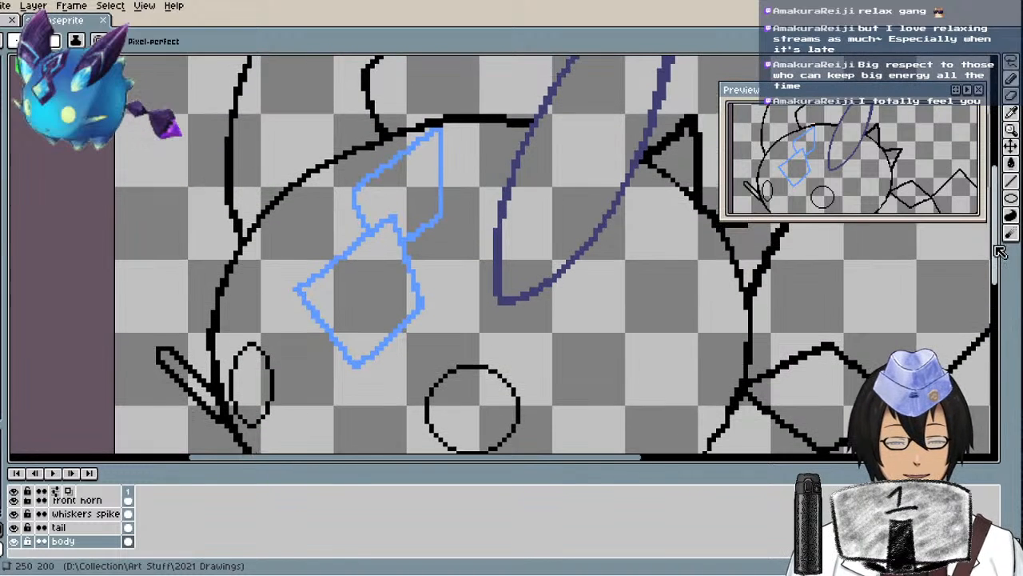
drag(565, 452, 631, 461)
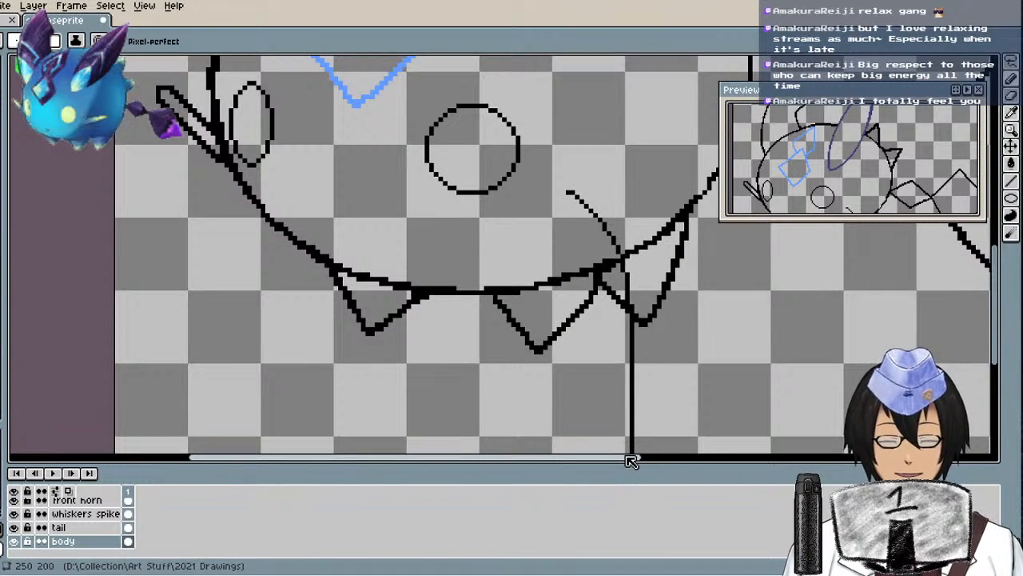
scroll(632, 461, up, 3)
drag(632, 461, 716, 463)
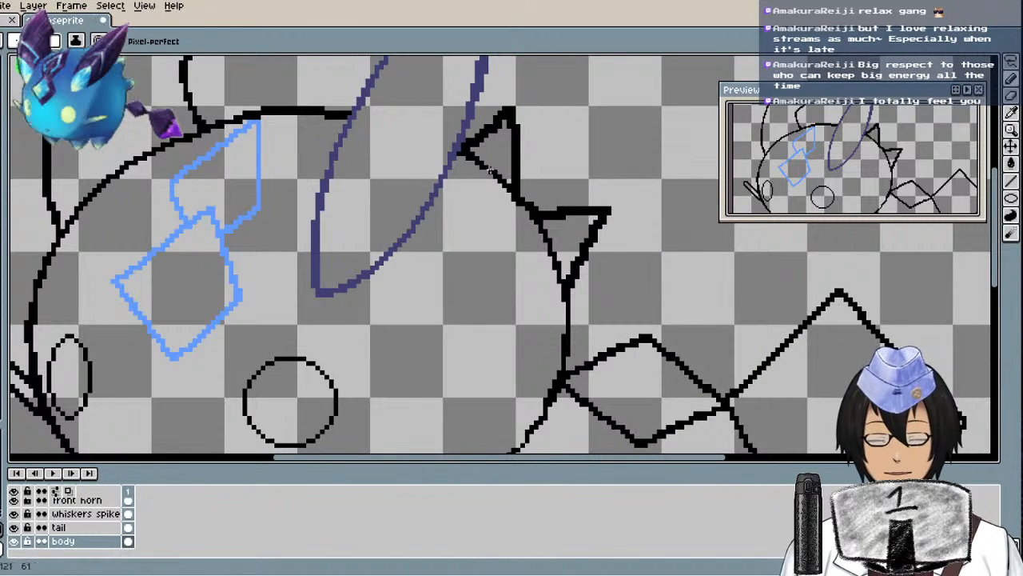
key(ctrl)
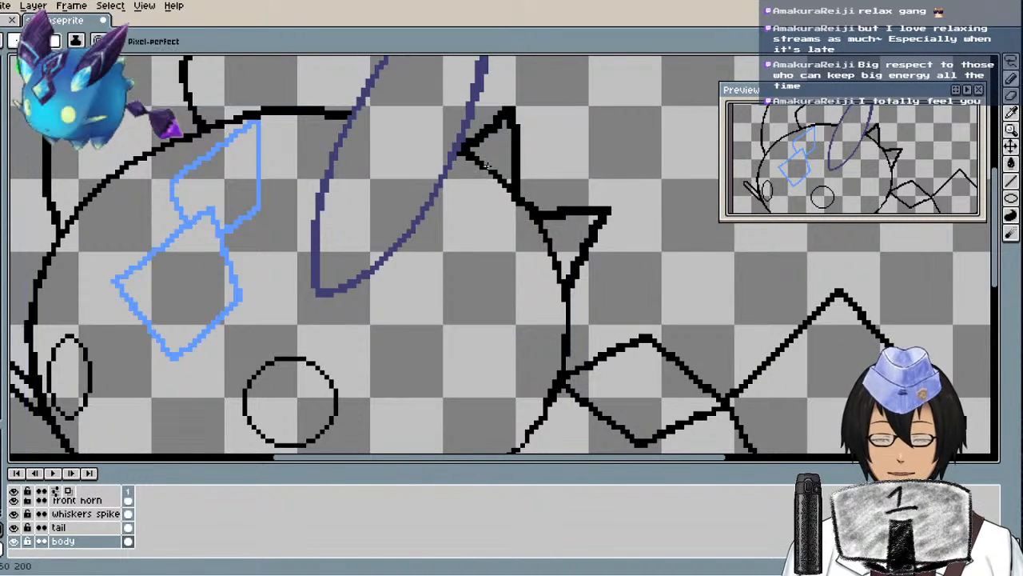
key(ctrl)
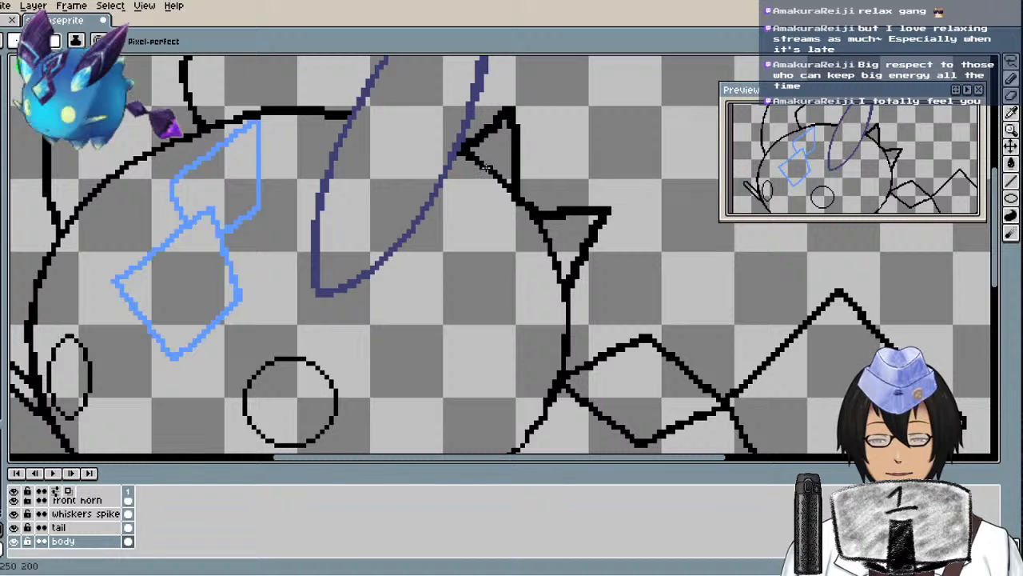
key(ctrl)
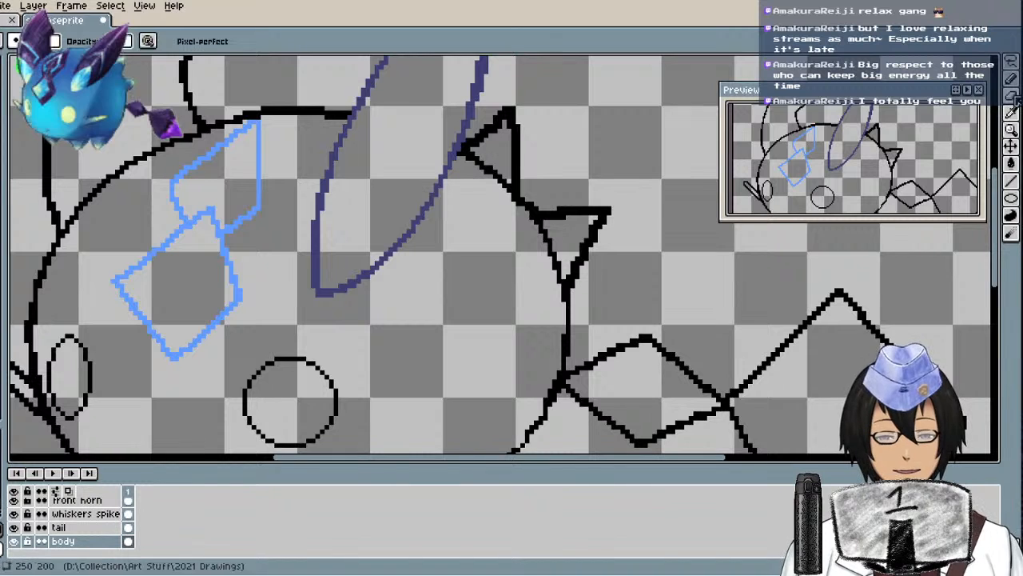
key(e)
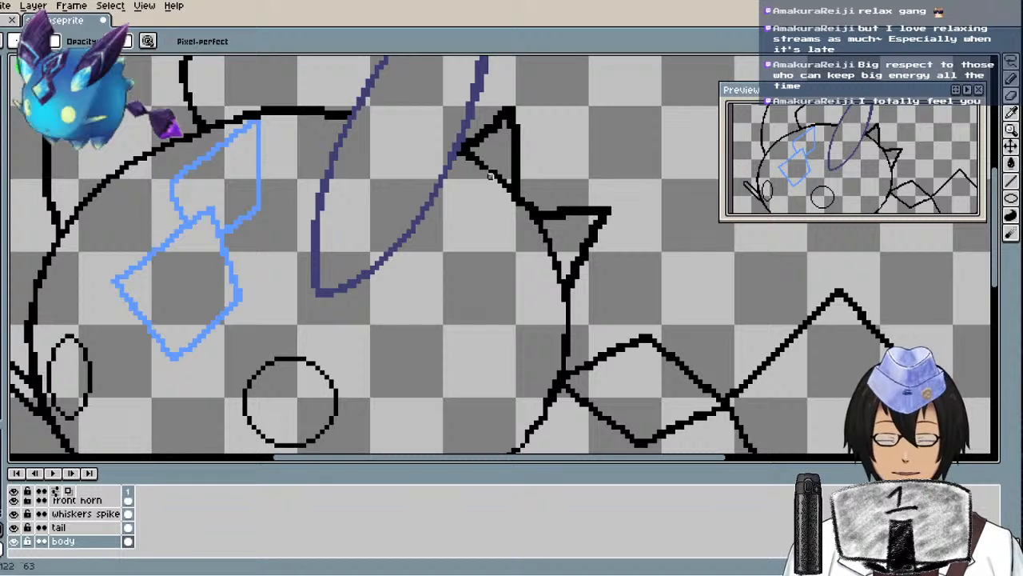
key(m)
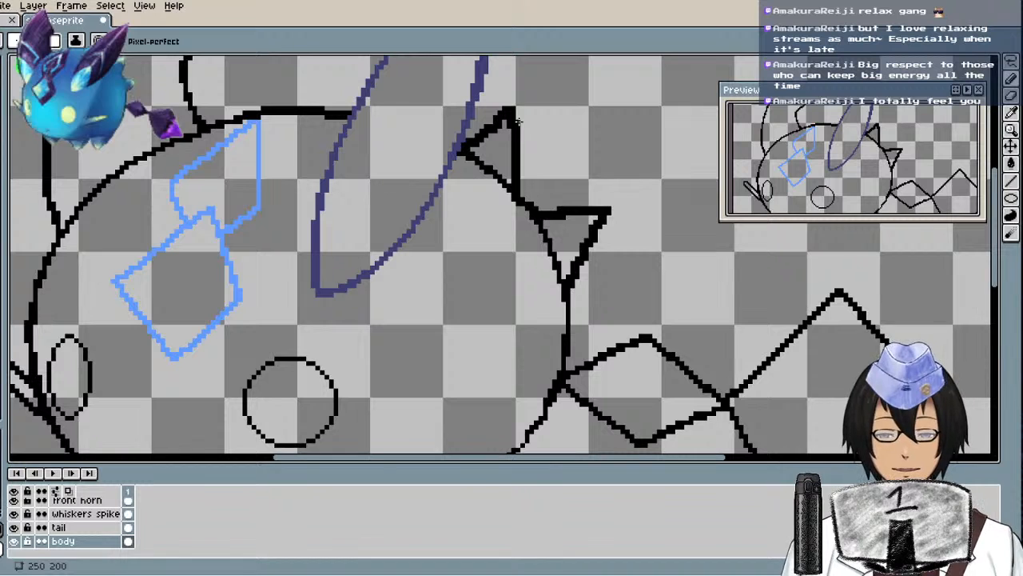
Thin and smooth the body outline just below the tail joint on the body layer, and save the sprite
drag(994, 215, 983, 252)
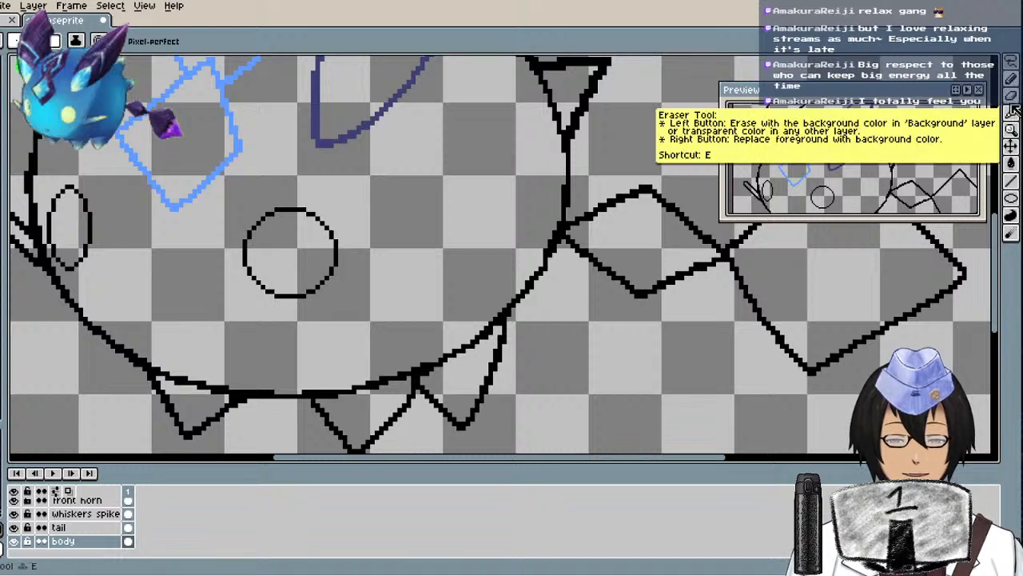
click(1011, 94)
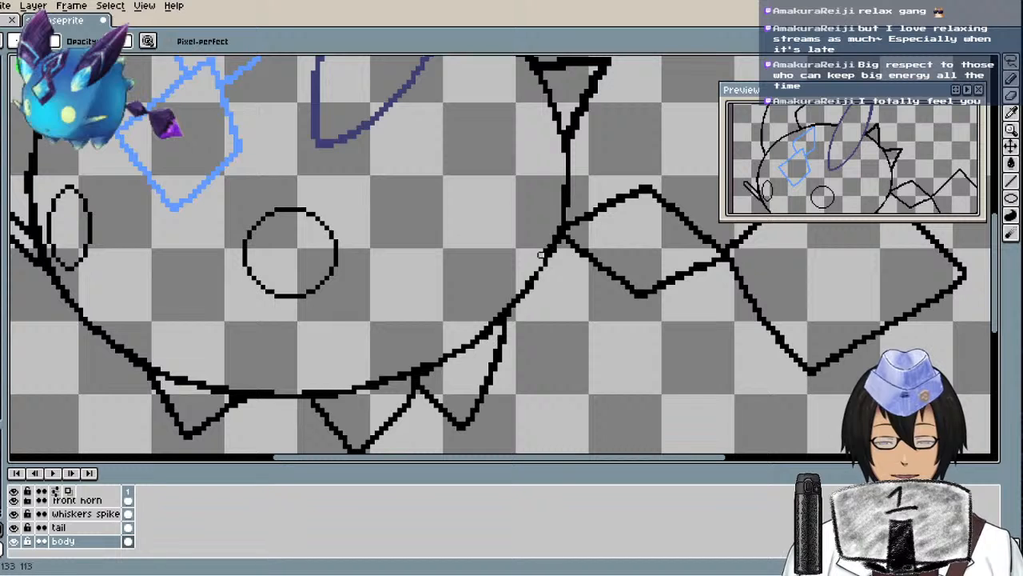
key(b)
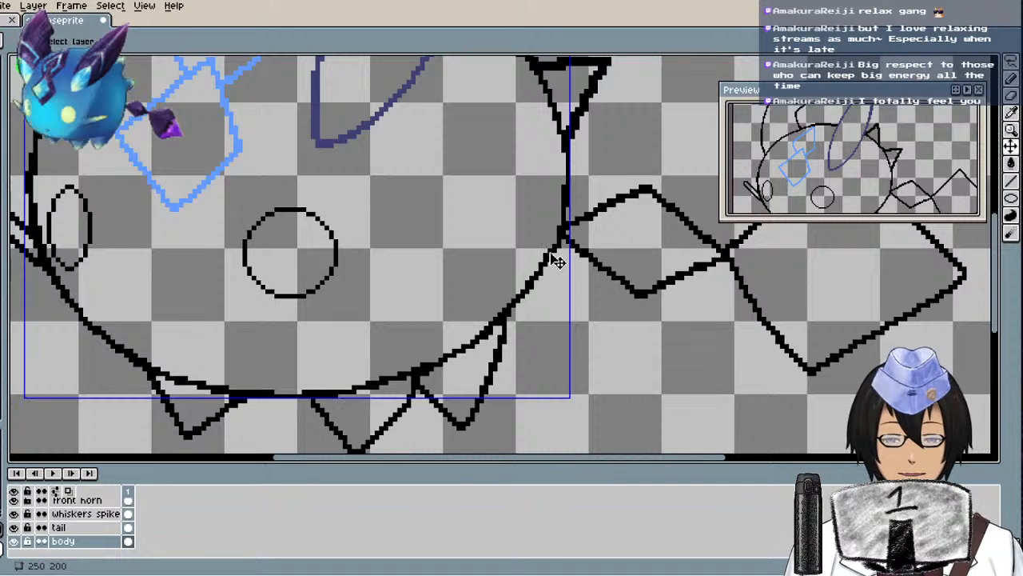
key(ctrl+s)
mouse_move(913, 170)
mouse_down()
mouse_move(906, 156)
mouse_move(911, 170)
mouse_up()
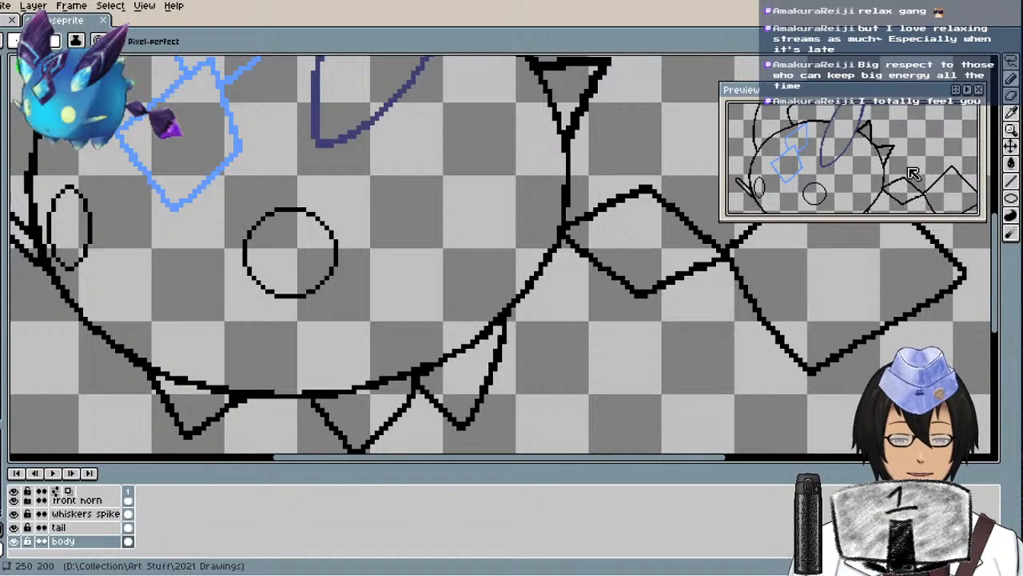
Erase excess body-outline pixels between the back spikes with the whiskers spike layer hidden, and save with that layer visible again
drag(1000, 331, 997, 284)
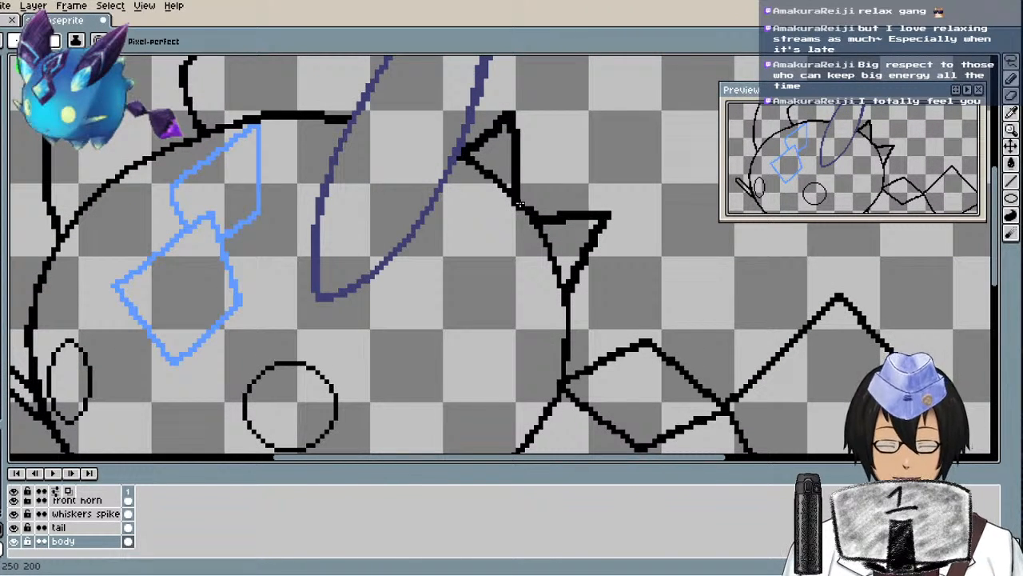
click(84, 513)
click(1011, 114)
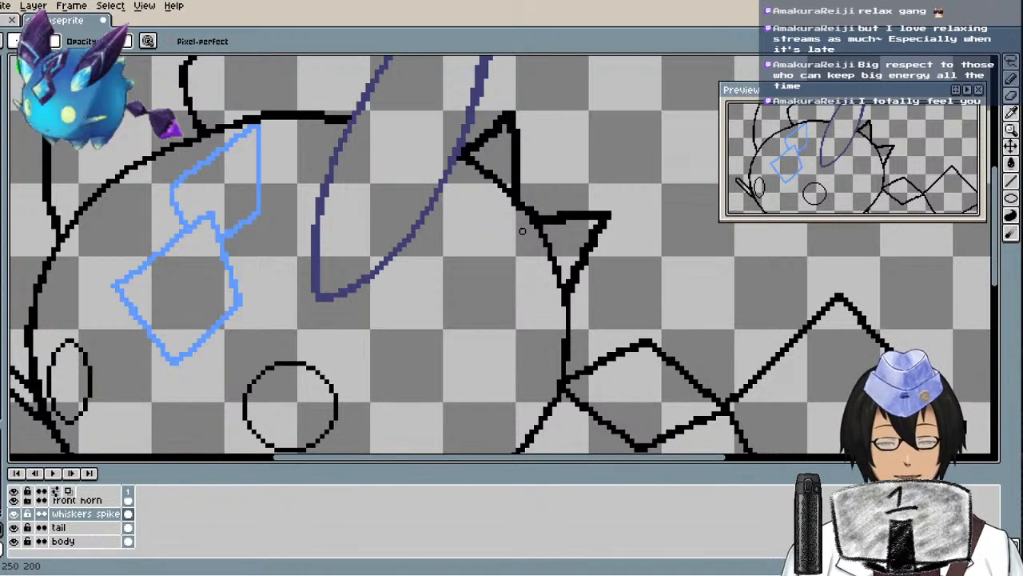
click(14, 513)
click(14, 528)
click(16, 528)
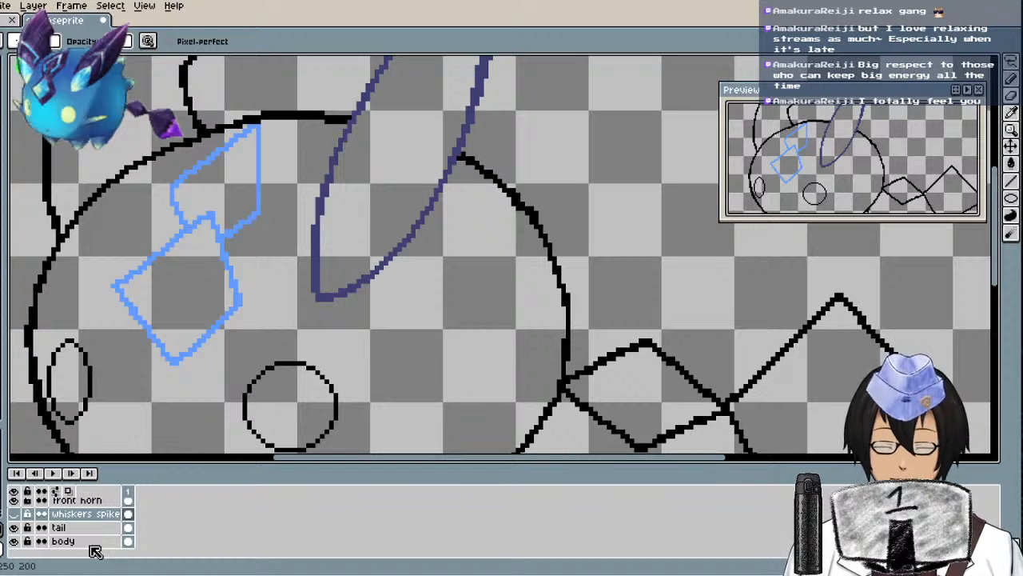
key(alt+Down)
key(alt+Down)
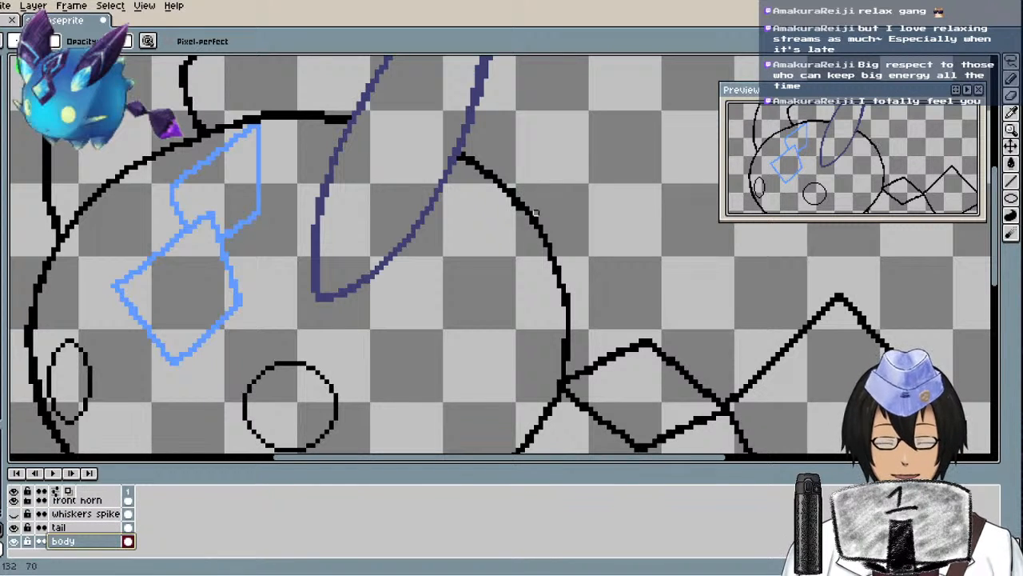
click(526, 208)
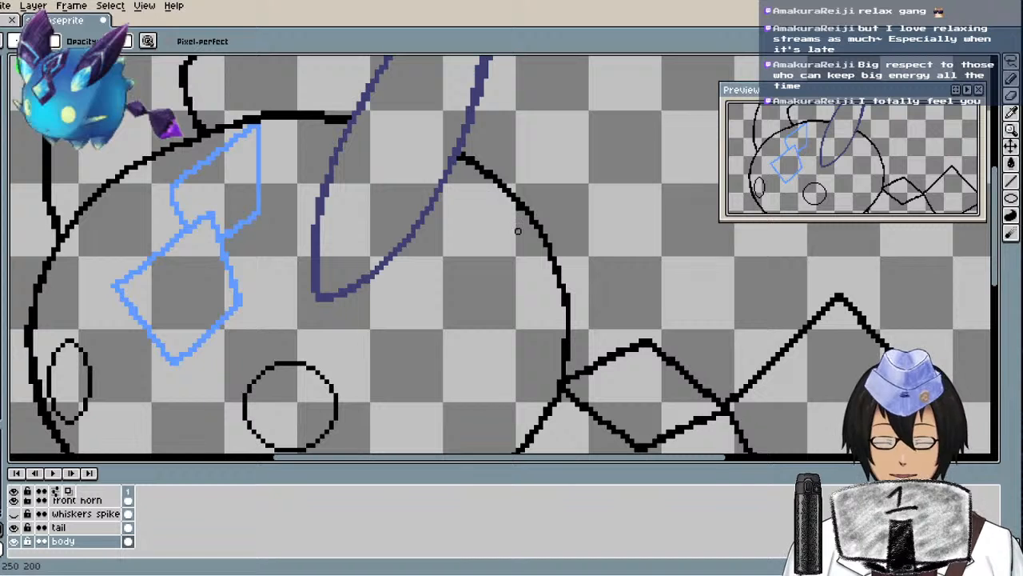
click(16, 514)
key(ctrl+s)
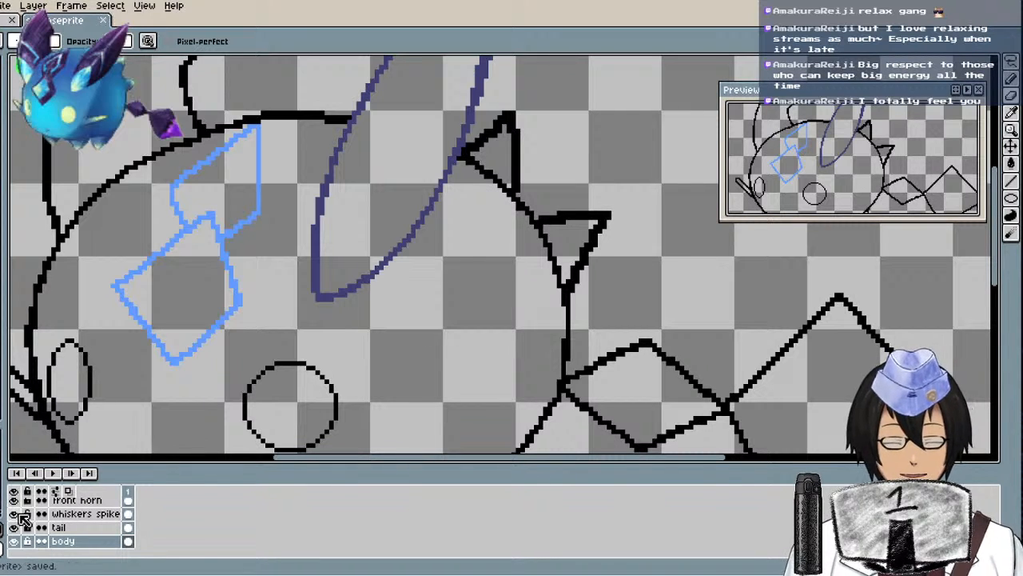
Thin the outlines of the two back spikes on the whiskers spike layer and save the sprite
click(105, 515)
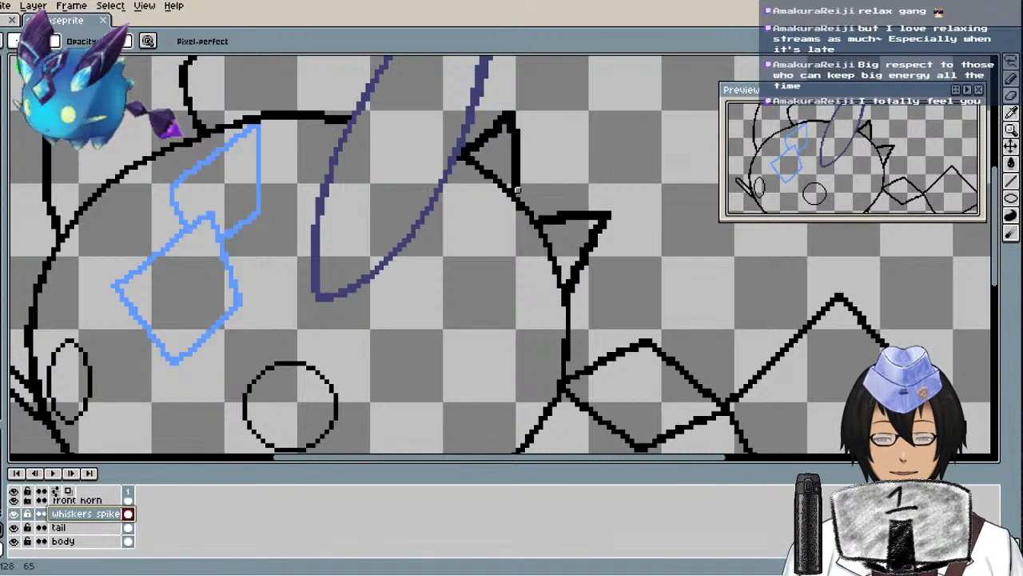
drag(520, 157, 519, 125)
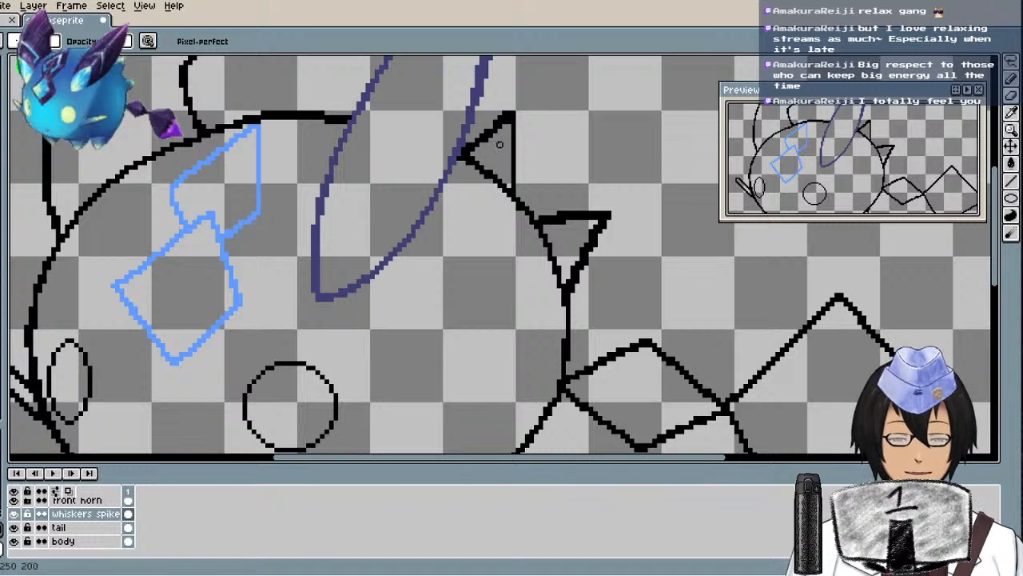
click(1011, 79)
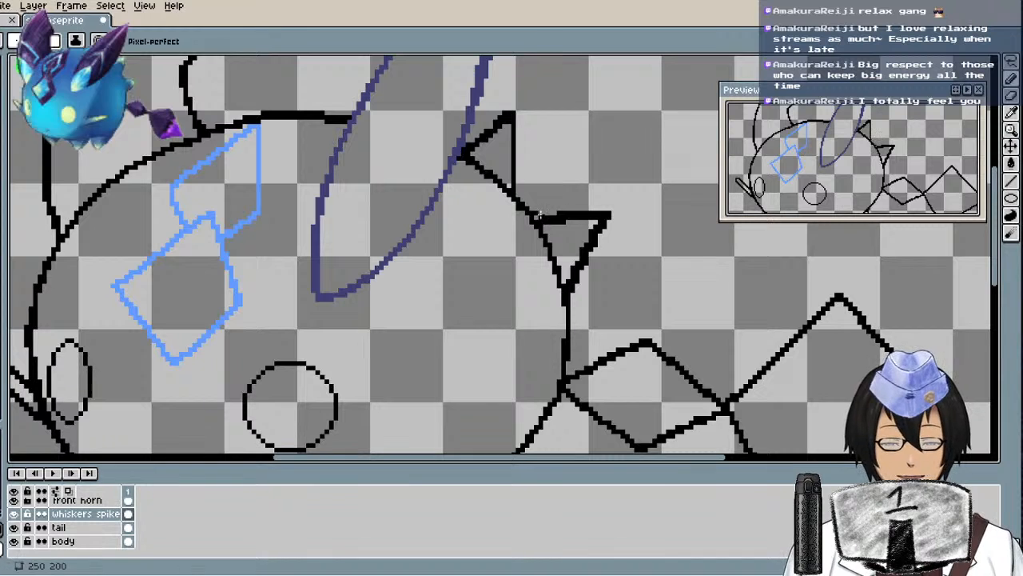
click(1012, 96)
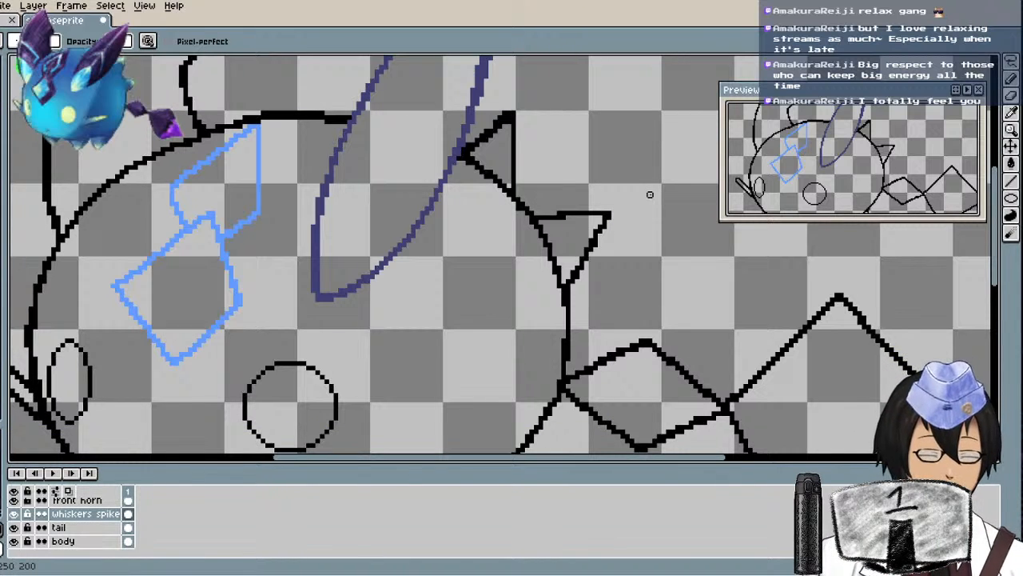
key(ctrl+s)
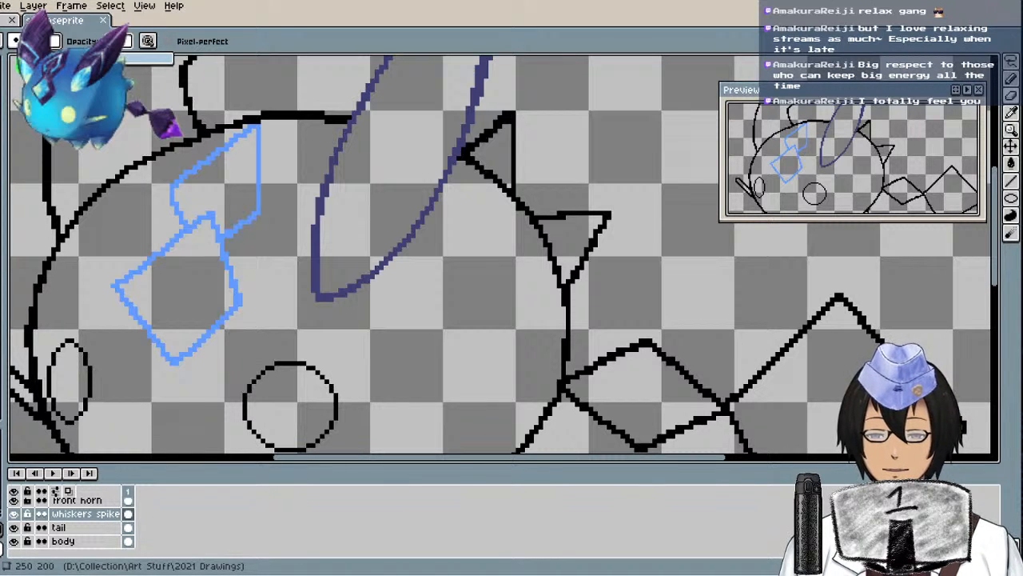
Erase the top edge of the lower back spike and switch to the pencil
mouse_move(529, 215)
mouse_down()
mouse_move(593, 196)
mouse_move(561, 214)
mouse_move(603, 197)
mouse_move(529, 208)
mouse_move(604, 212)
mouse_up()
key(b)
key(ctrl+z)
drag(529, 209, 605, 215)
key(ctrl+z)
drag(529, 206, 606, 216)
key(ctrl+z)
drag(538, 209, 608, 216)
key(ctrl+z)
drag(537, 212, 606, 220)
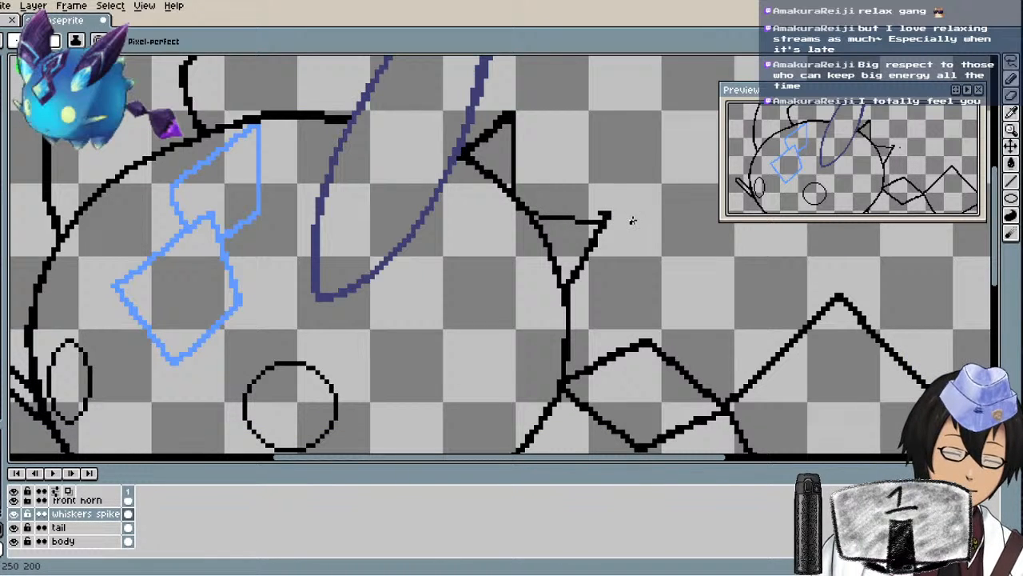
key(ctrl)
key(ctrl+z)
key(ctrl+y)
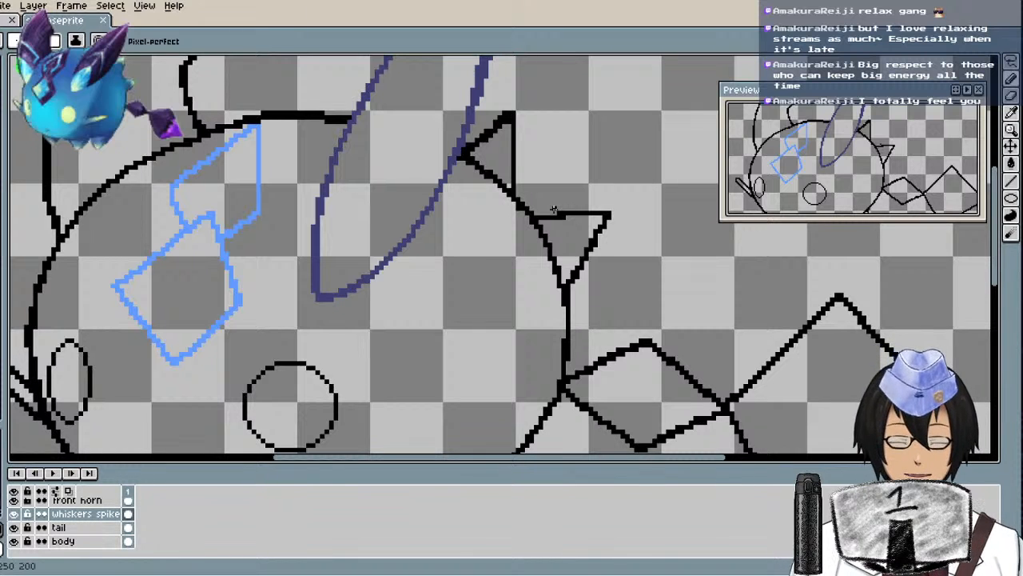
key(ctrl)
key(ctrl+z)
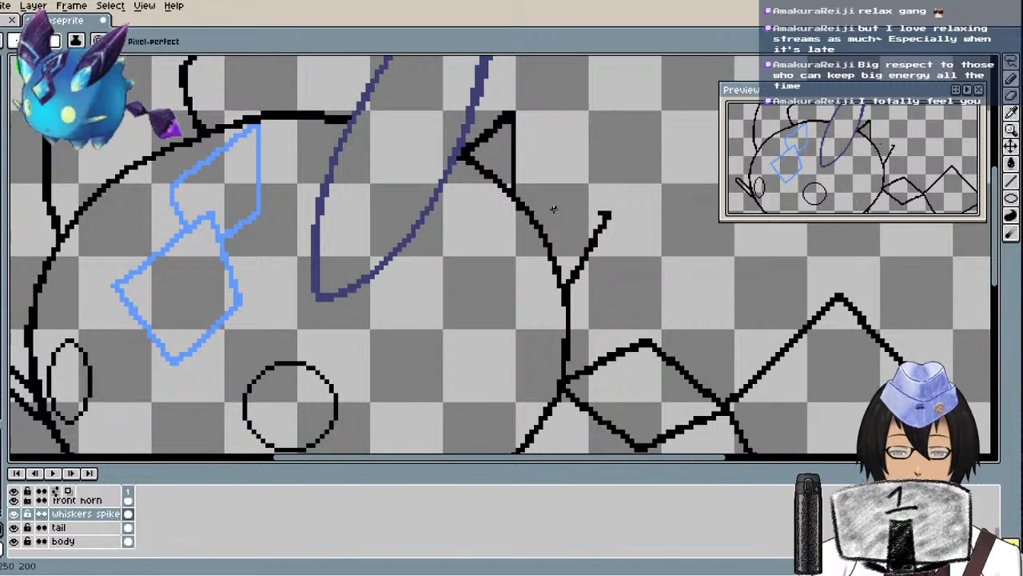
drag(526, 203, 600, 222)
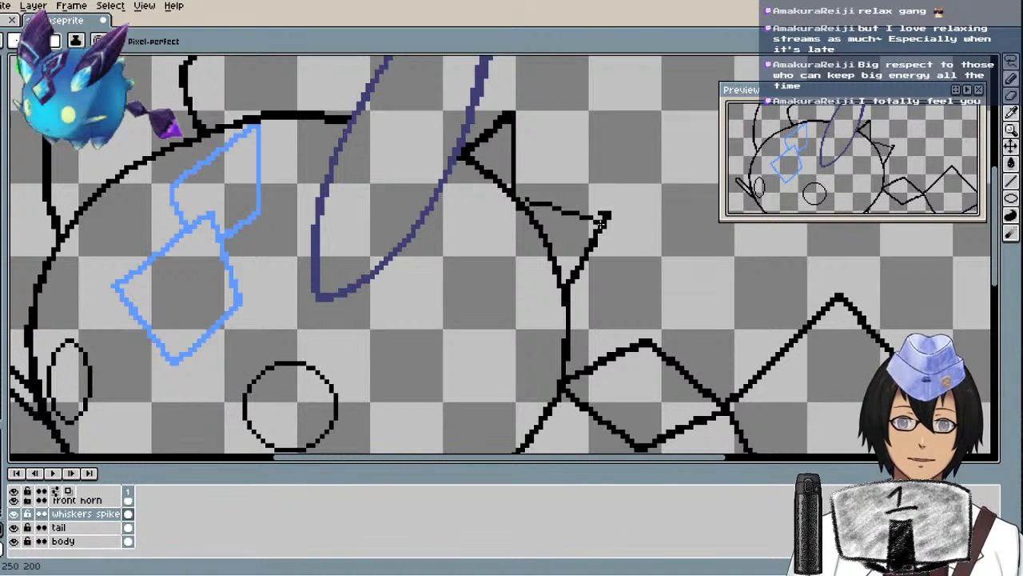
key(ctrl+z)
drag(528, 212, 605, 216)
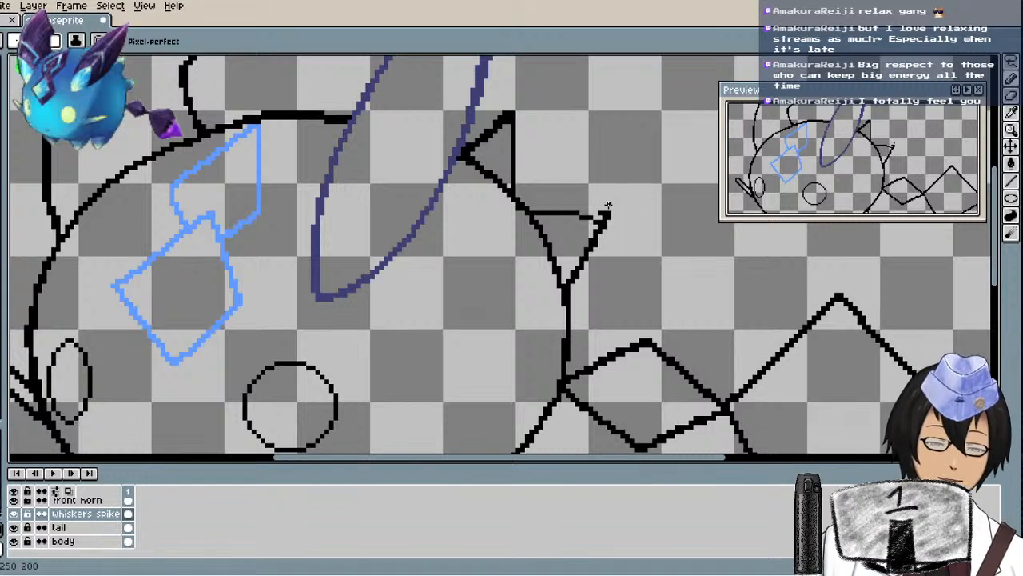
click(1010, 96)
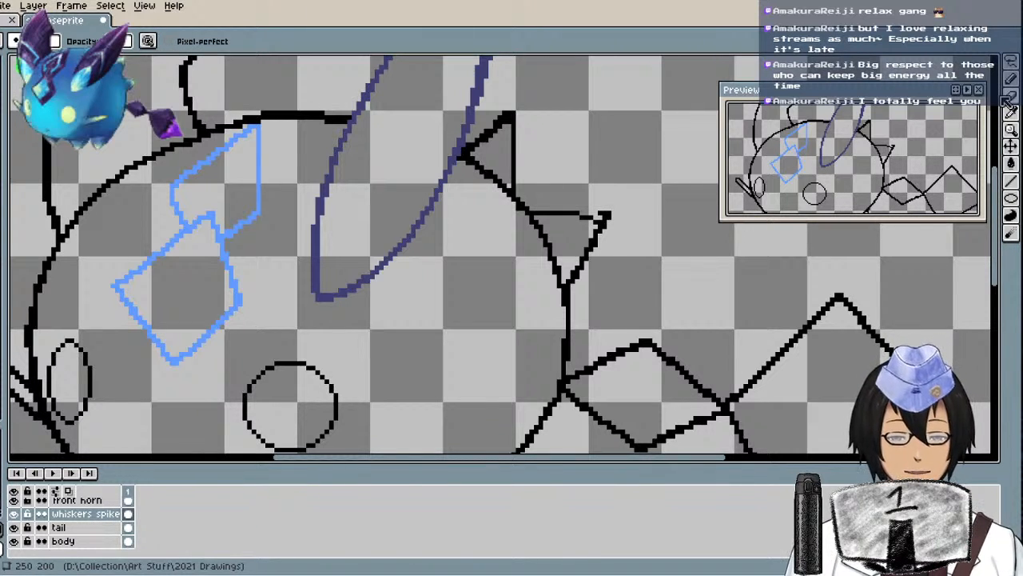
key(ctrl+z)
Redraw the lower back spike's top edge as a thin line sloping slightly down from the body outline to the tip
click(1010, 112)
click(534, 211)
shift+click(597, 227)
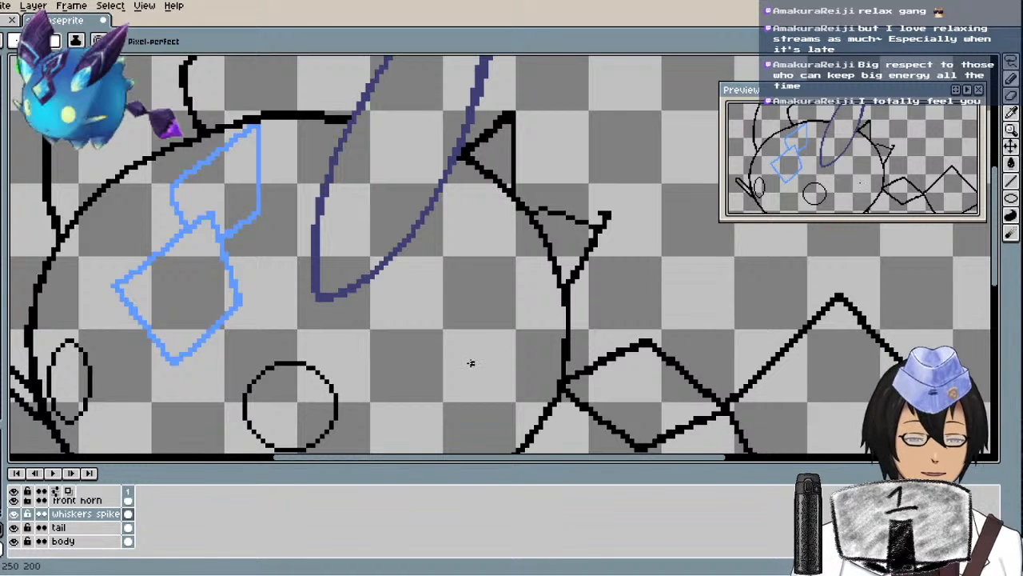
key(ctrl+z)
shift+click(595, 220)
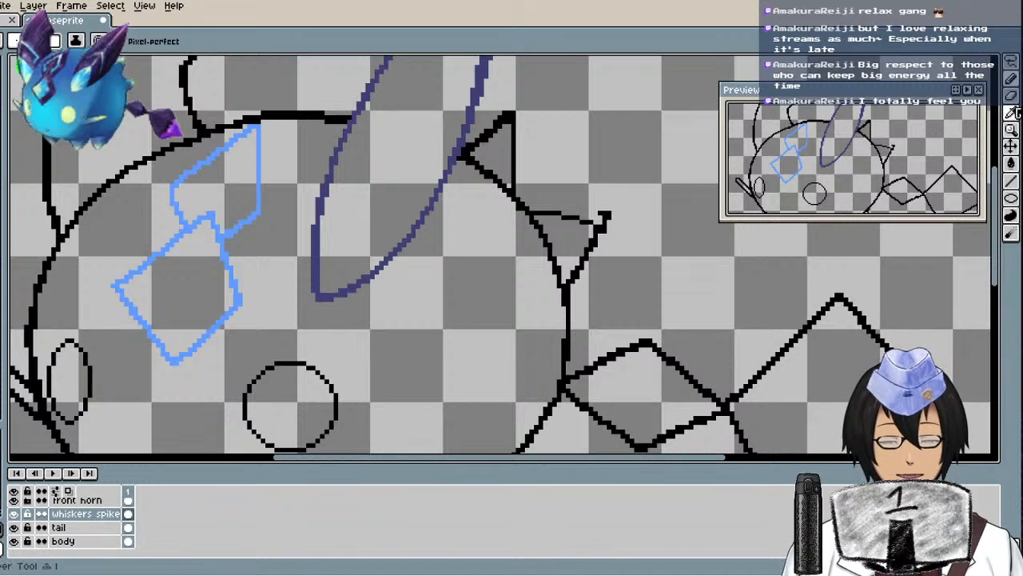
Erase the old protruding tip of the lower back spike and reconnect its outer edge to the new top line
key(e)
click(611, 229)
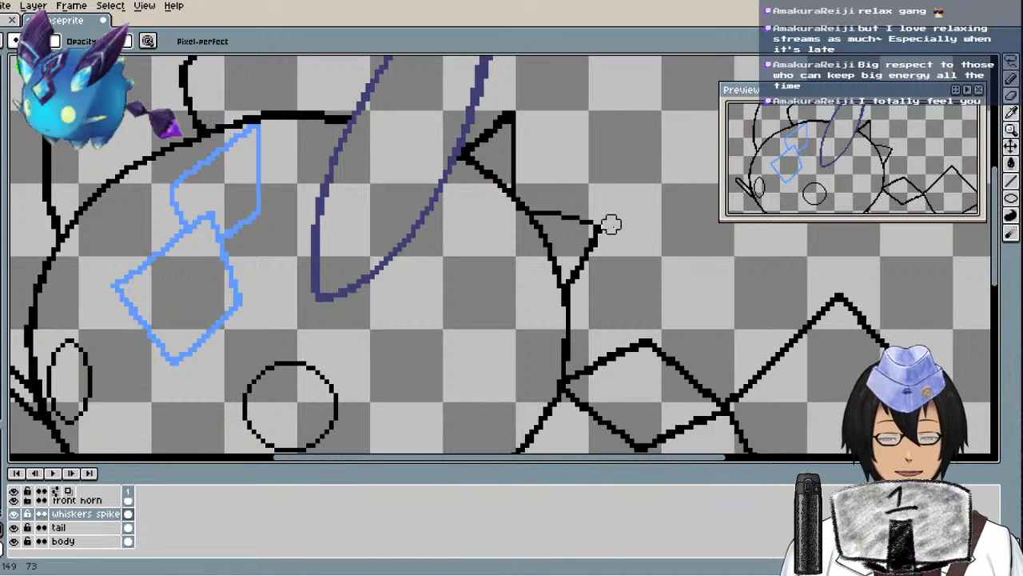
key(b)
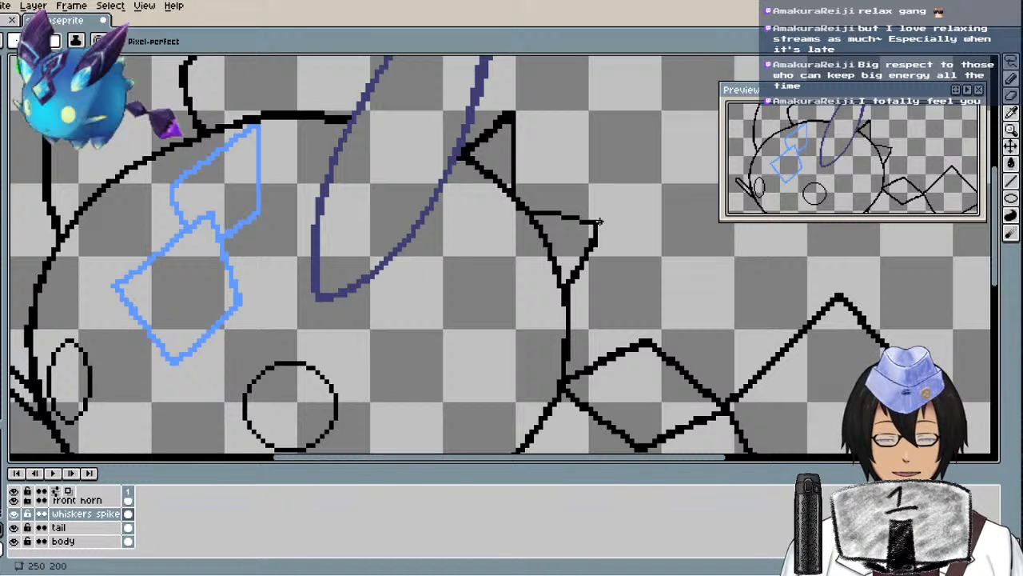
Redraw the lower back spike's outer edge at the tip and erase the surplus pixels inside the corner
drag(601, 226, 598, 234)
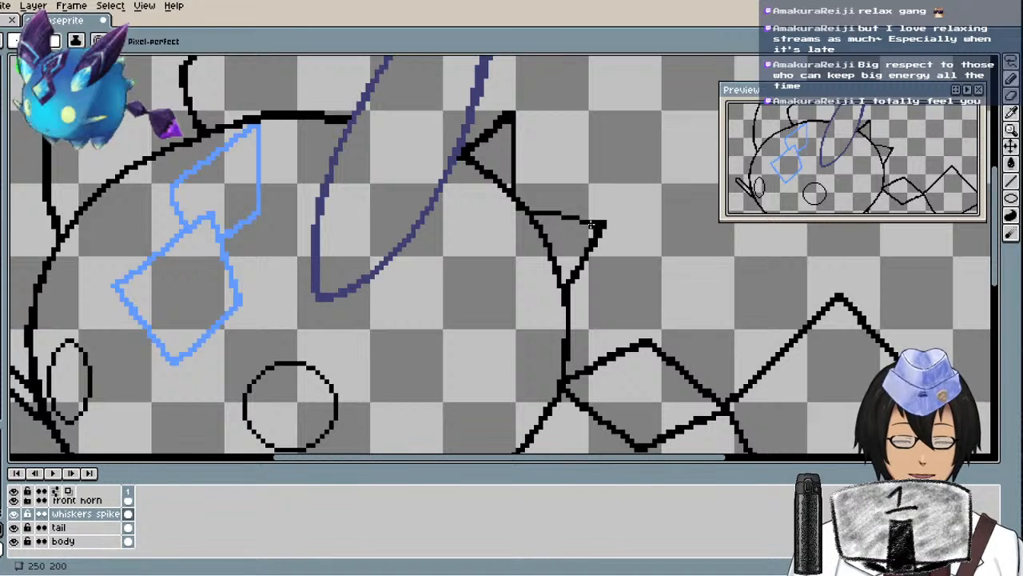
click(1006, 95)
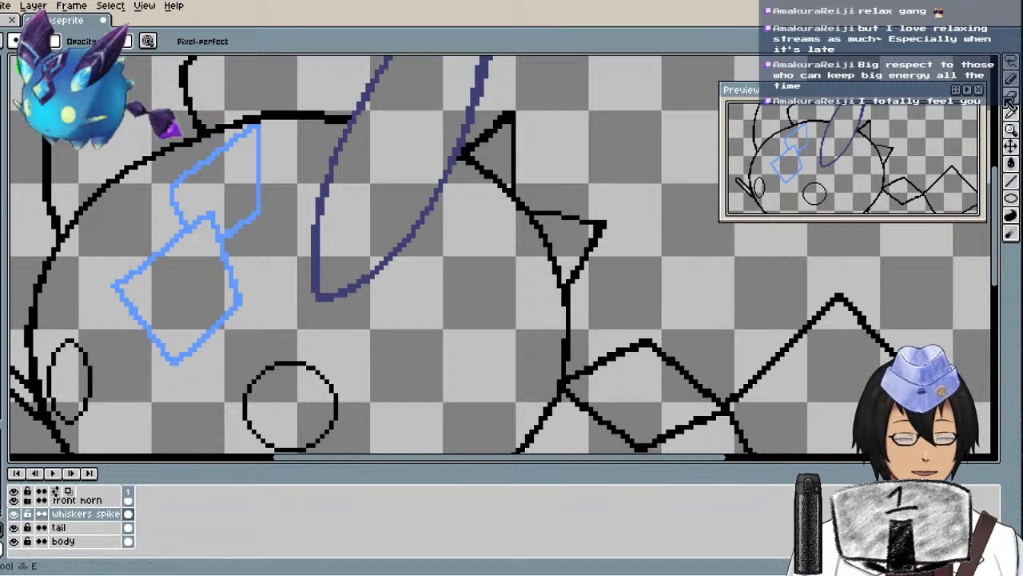
drag(589, 231, 598, 222)
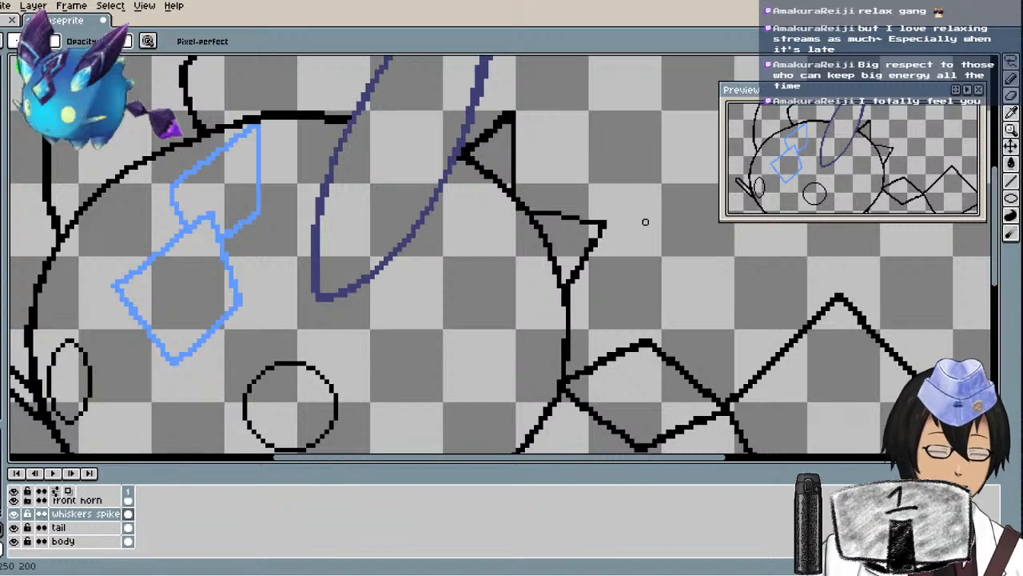
Try trimming the lower back spike's tip and lengthening it outward, undoing each change
drag(606, 229, 604, 220)
key(ctrl+z)
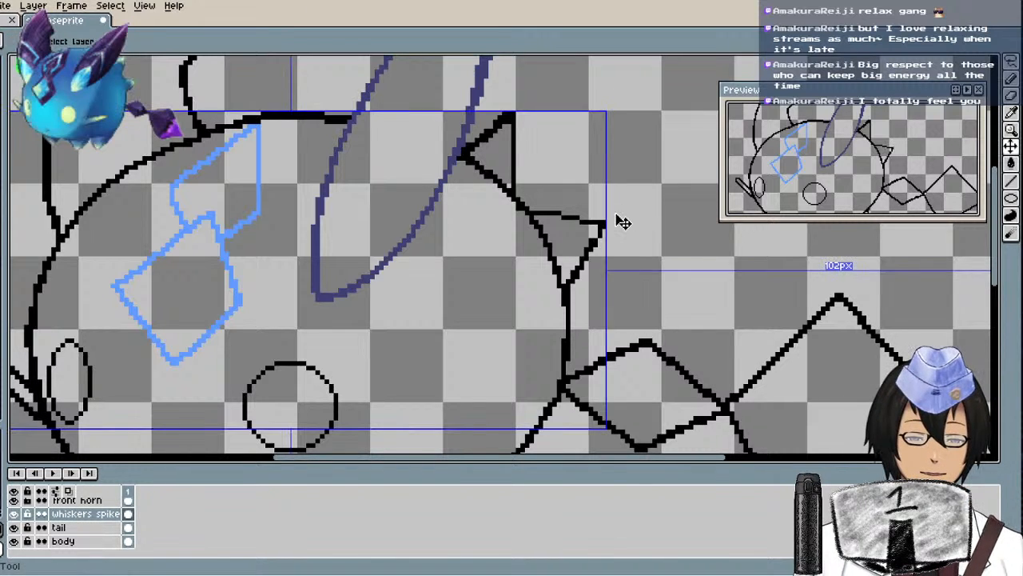
key(b)
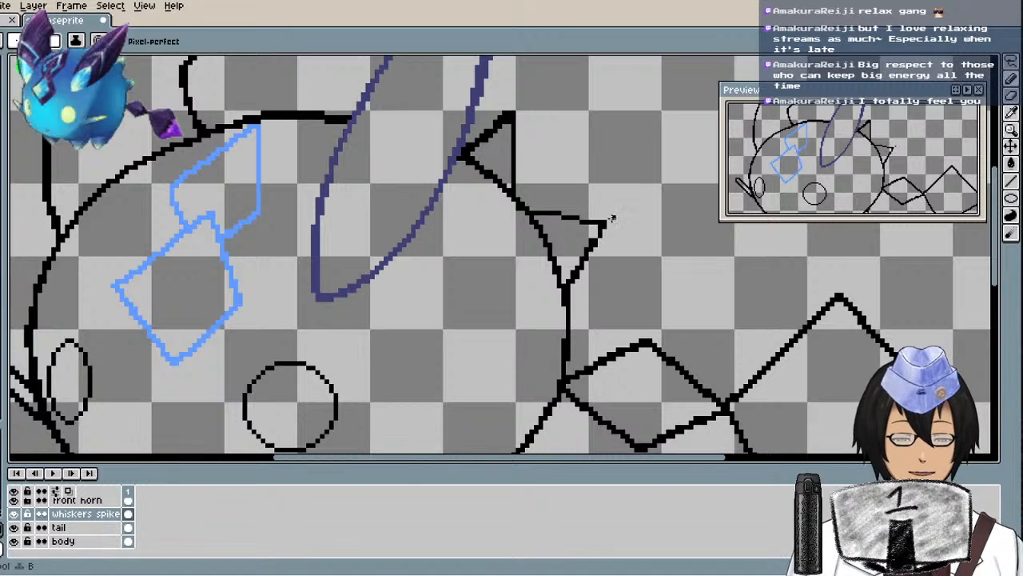
drag(606, 224, 612, 223)
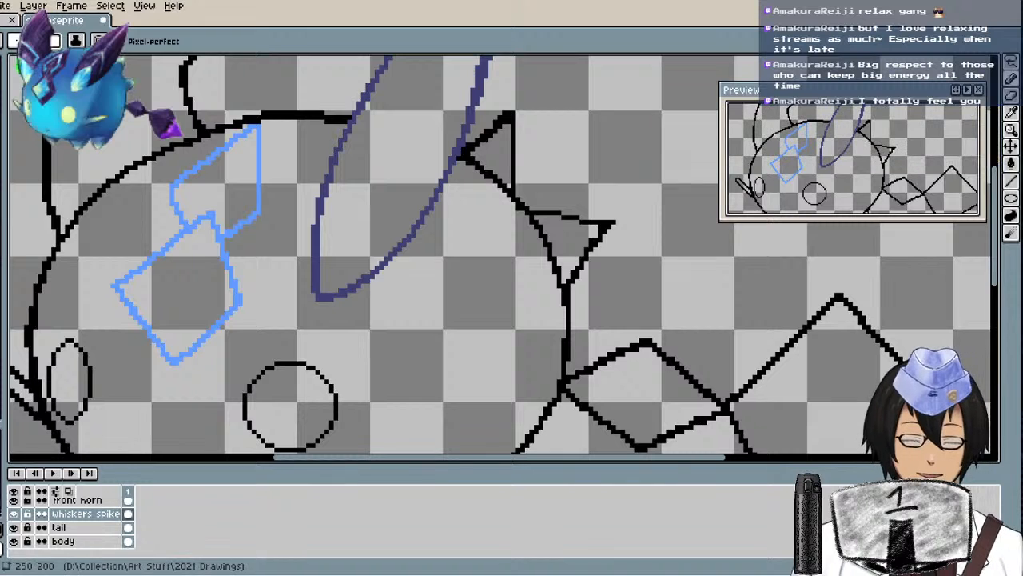
key(ctrl+z)
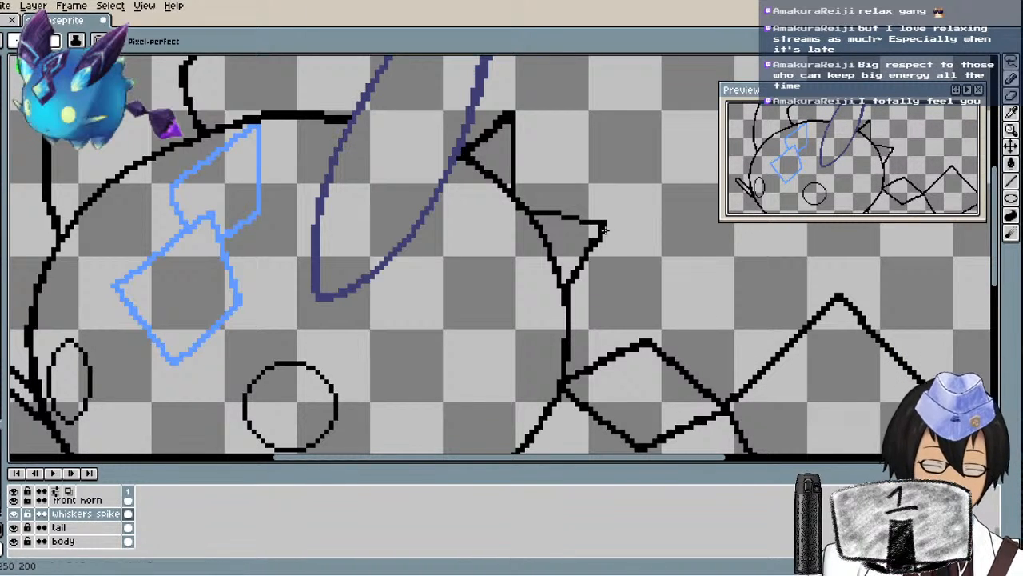
Return to the eraser for the whiskers spike layer and save the sprite
click(1009, 97)
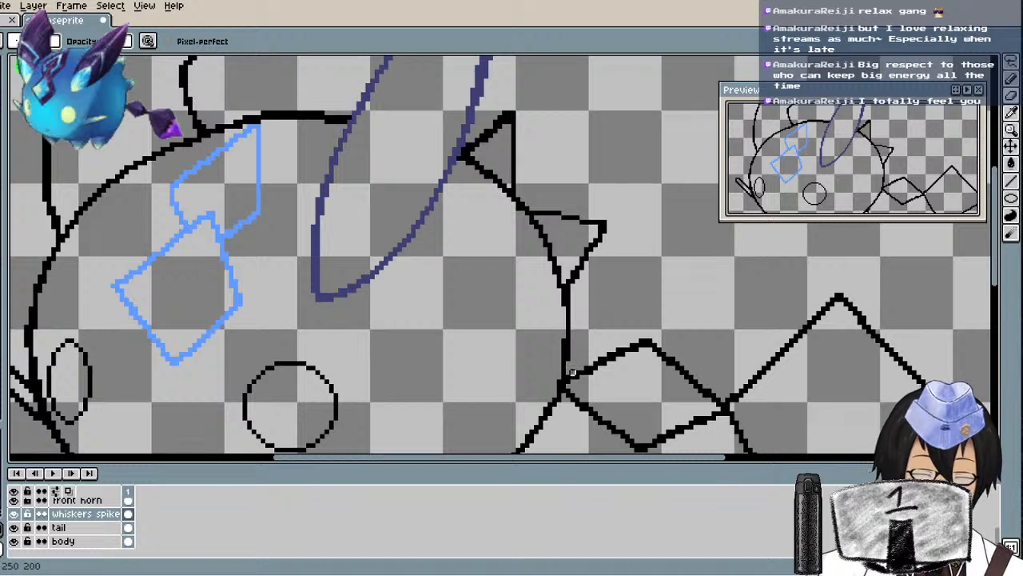
key(ctrl+s)
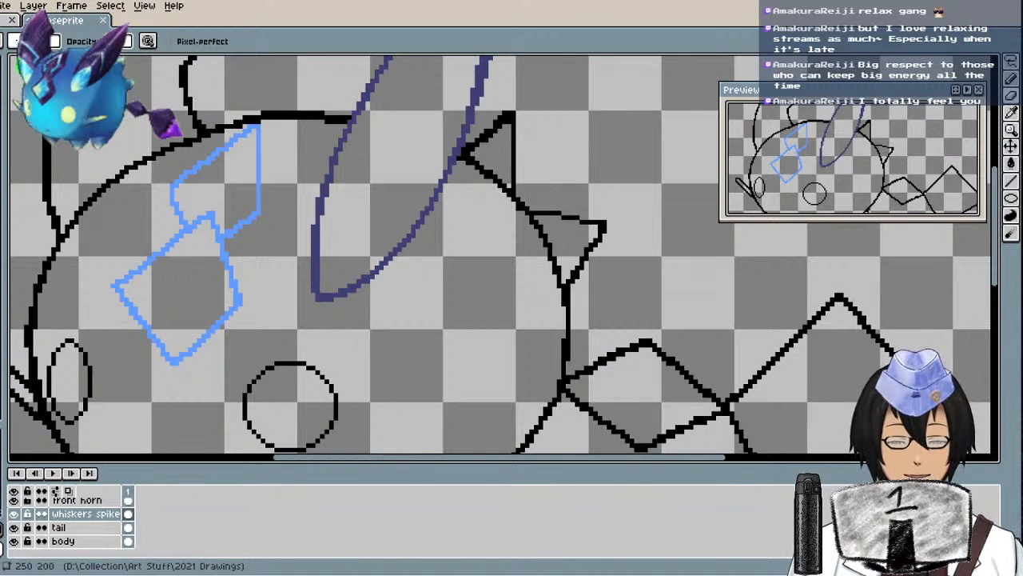
key(minus)
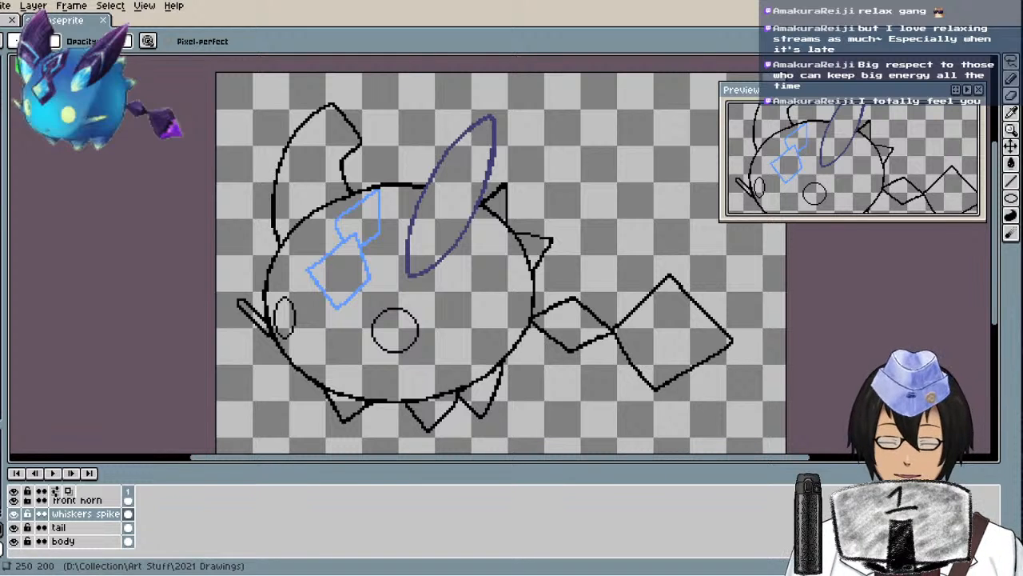
Toggle the tail layer's visibility off and on to check its line work, and save the sprite
click(14, 527)
click(13, 526)
click(14, 527)
click(14, 527)
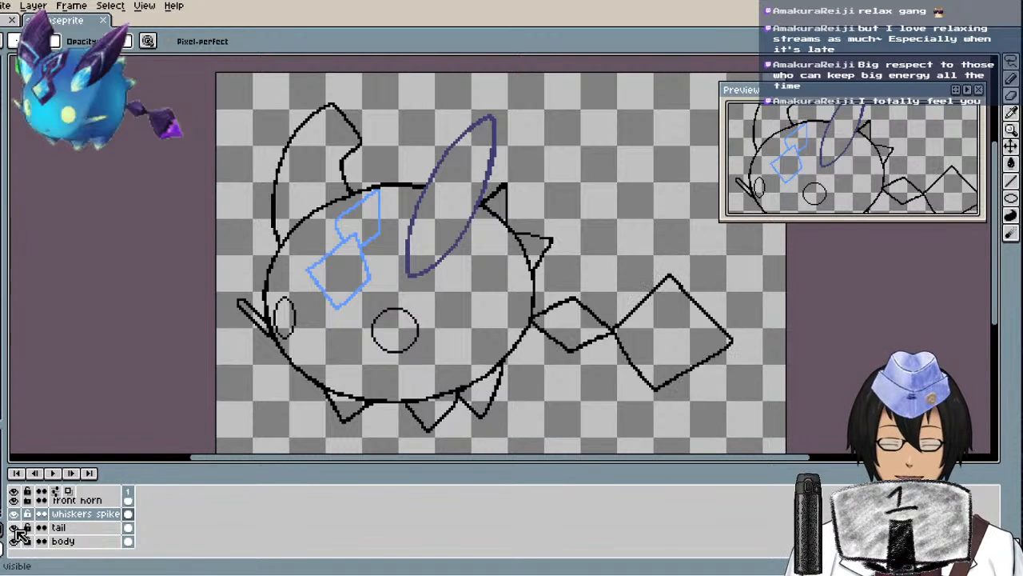
key(ctrl+s)
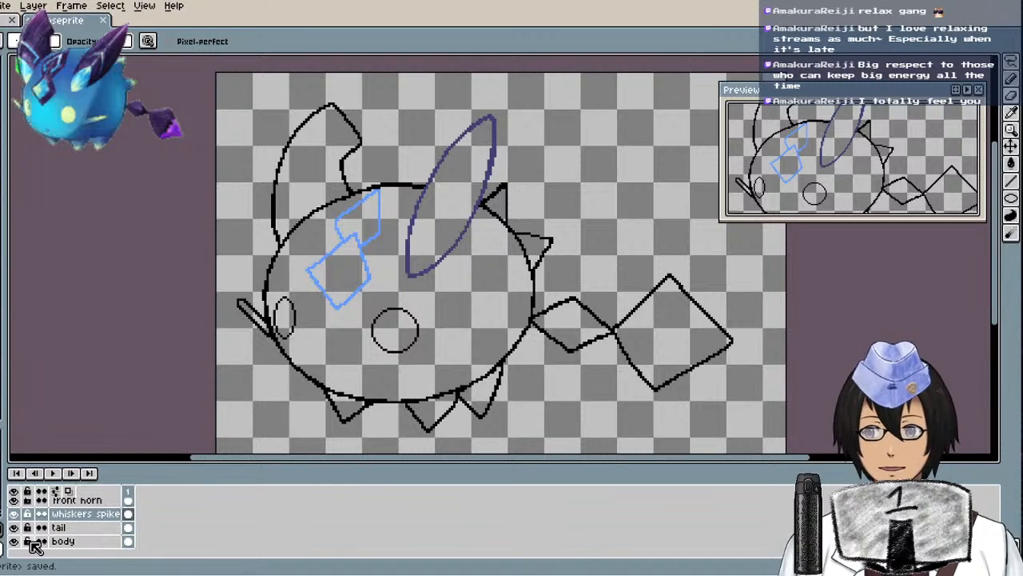
key(ctrl+s)
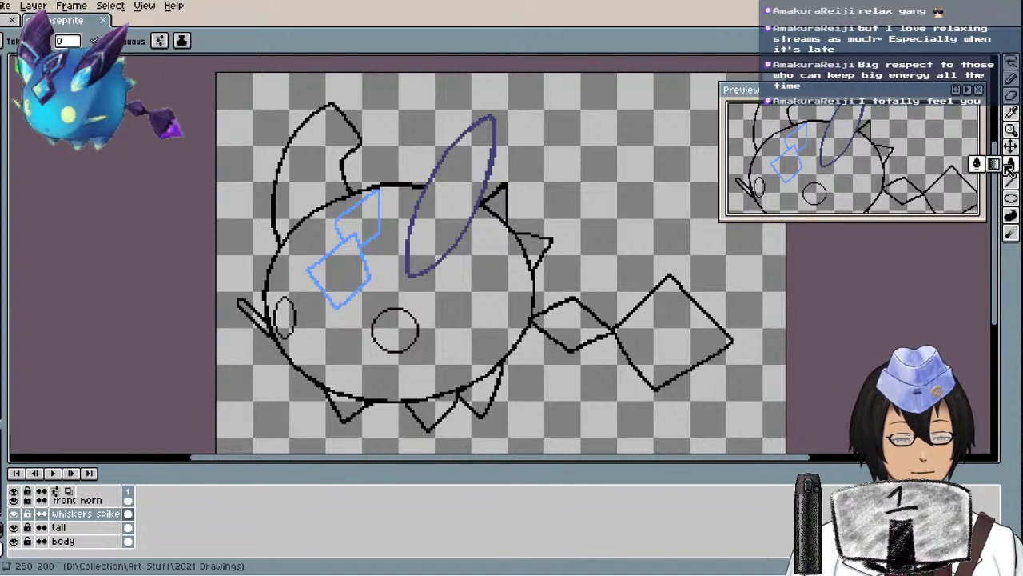
Recolor the light-blue outlines on the front diamond layer to black with the Paint Bucket
click(1011, 130)
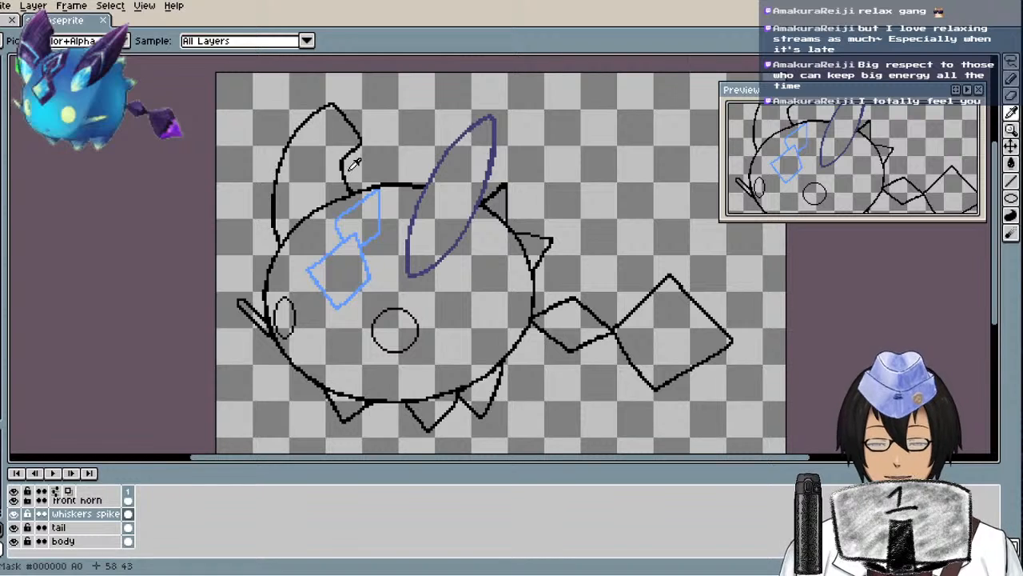
click(1012, 162)
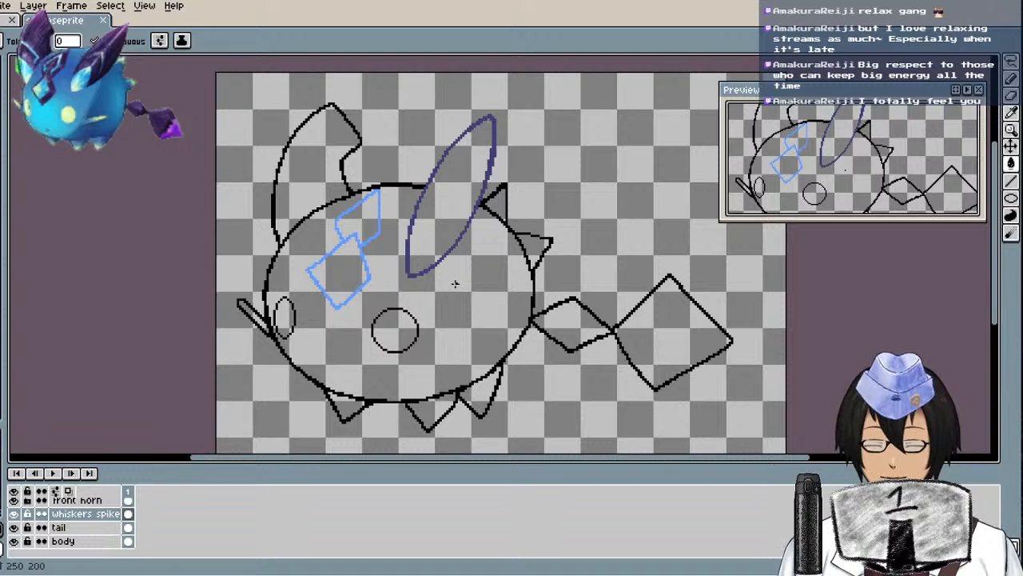
scroll(990, 502, up, 3)
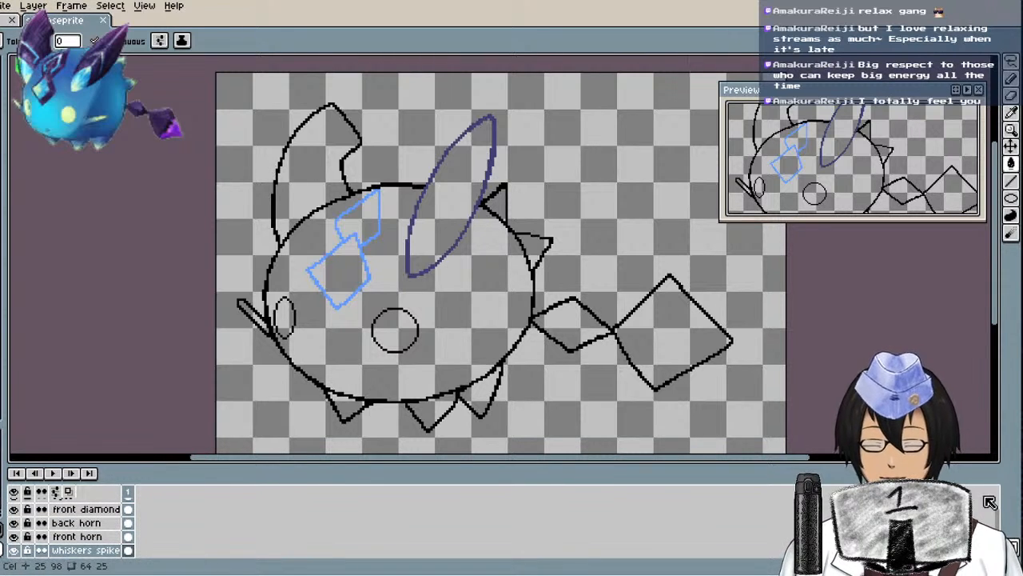
click(86, 509)
click(362, 240)
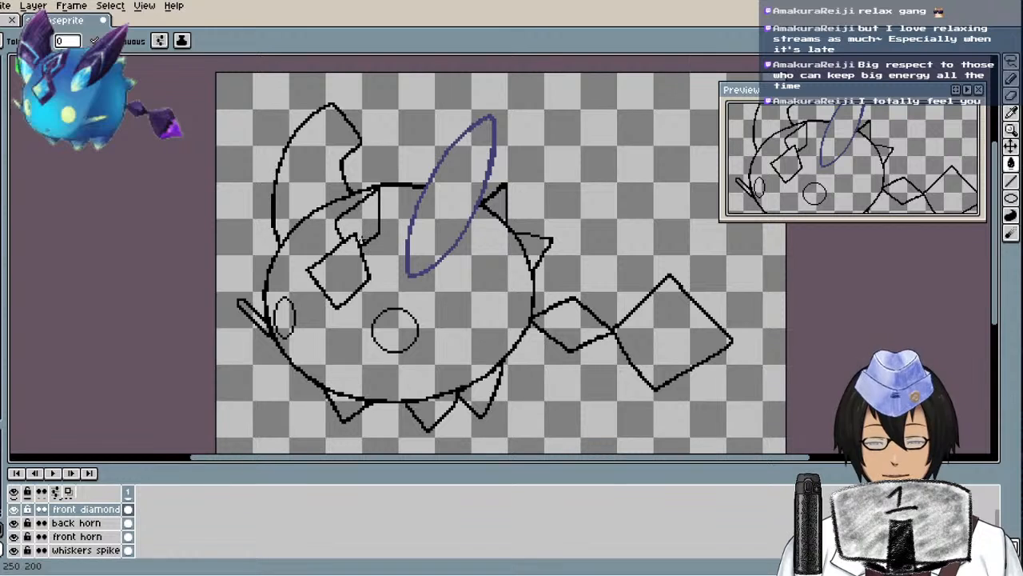
Fill the purple outline on the front horn layer with black and save the sprite
click(103, 536)
click(412, 222)
key(ctrl+s)
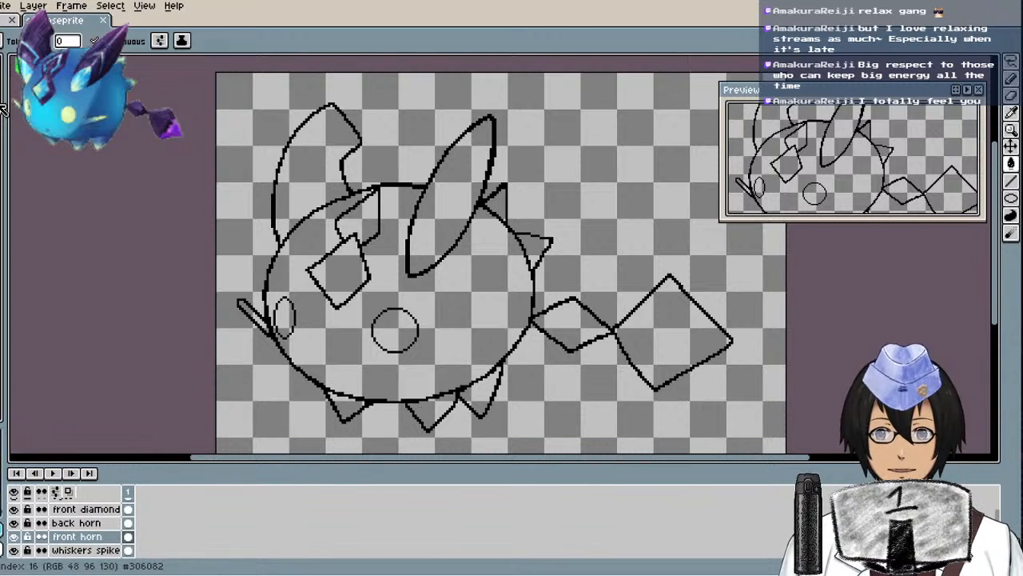
key(b)
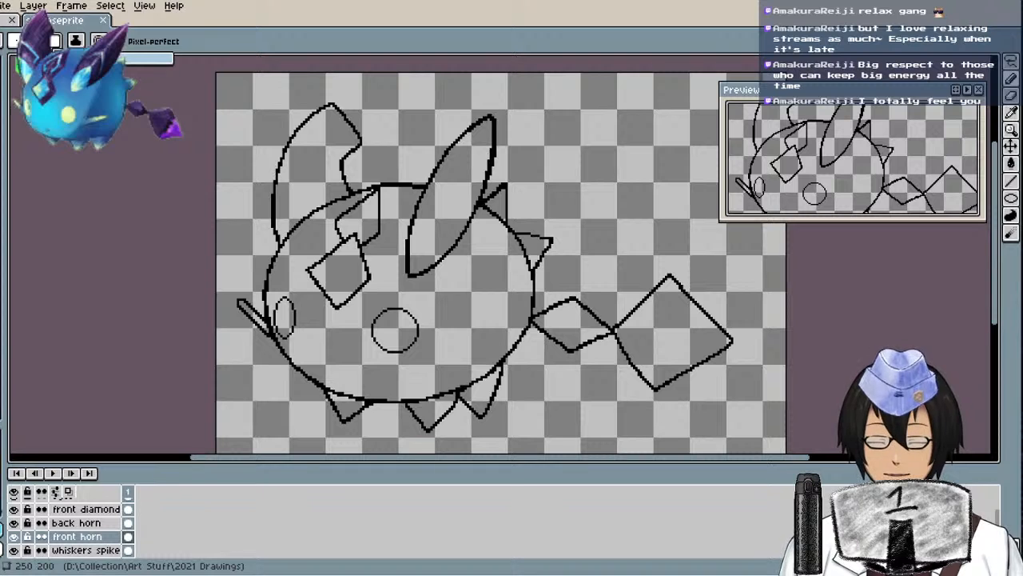
mouse_move(562, 152)
mouse_down()
mouse_move(566, 112)
mouse_move(571, 126)
mouse_up()
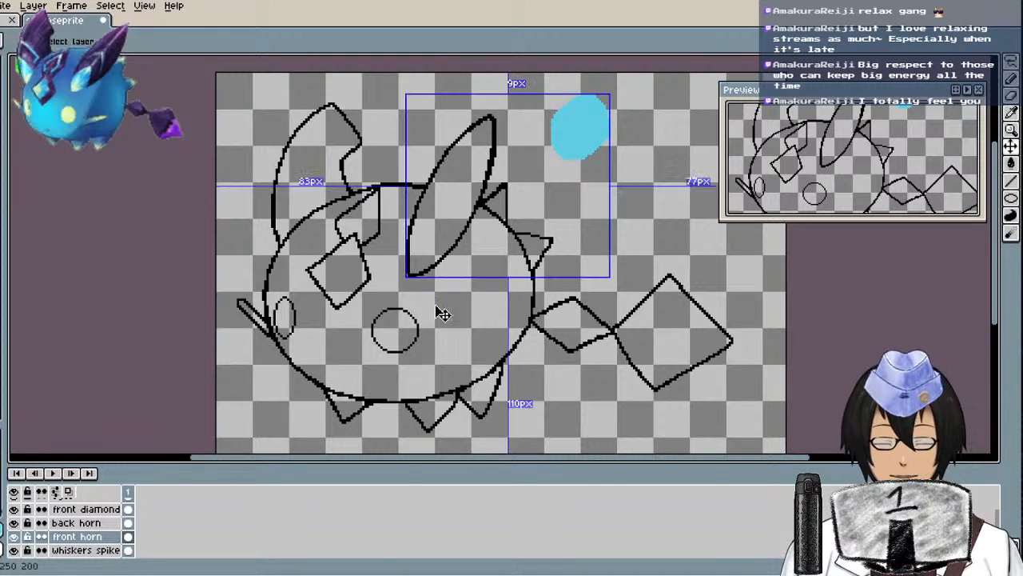
key(ctrl+z)
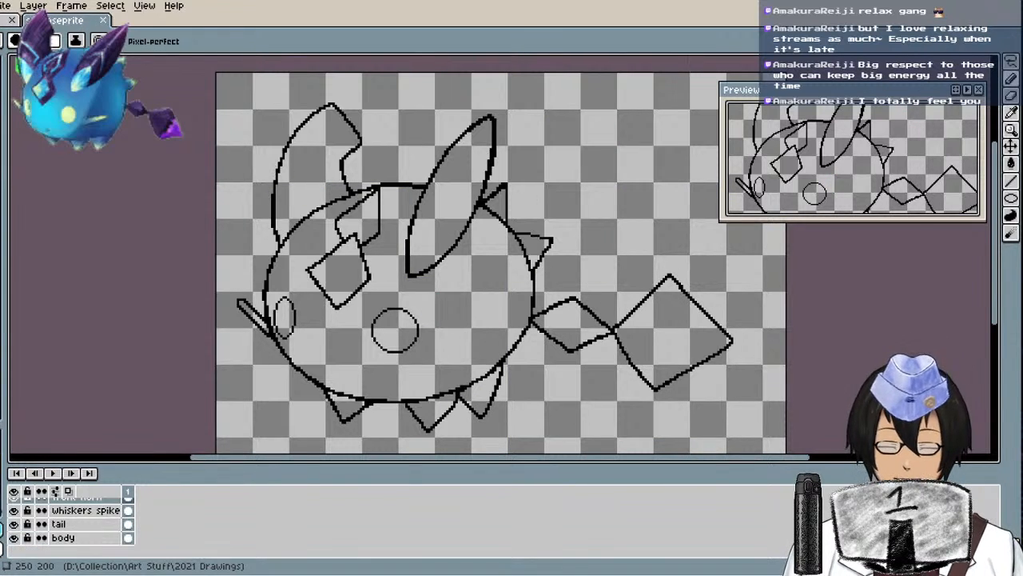
Add a new layer and move it beneath the body layer at the end of the layer stack
click(108, 538)
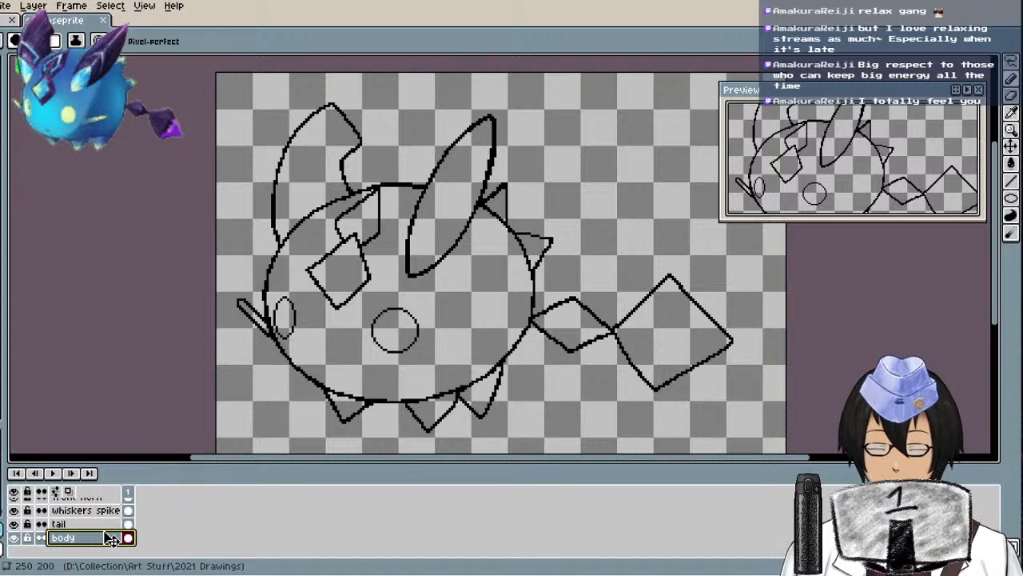
key(shift+n)
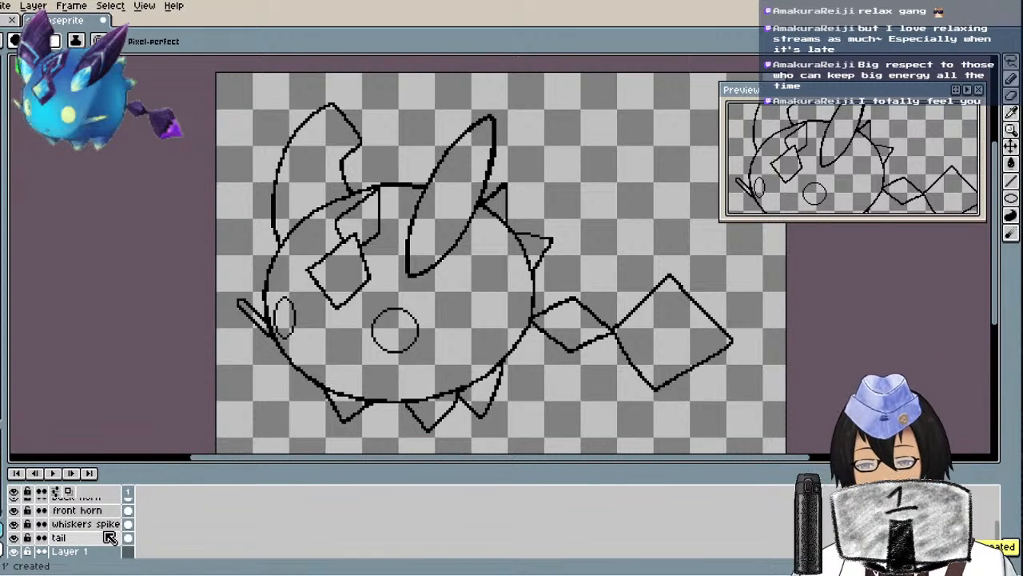
scroll(104, 534, down, 1)
mouse_move(101, 531)
mouse_down()
mouse_move(91, 530)
mouse_move(101, 548)
mouse_move(92, 545)
mouse_up()
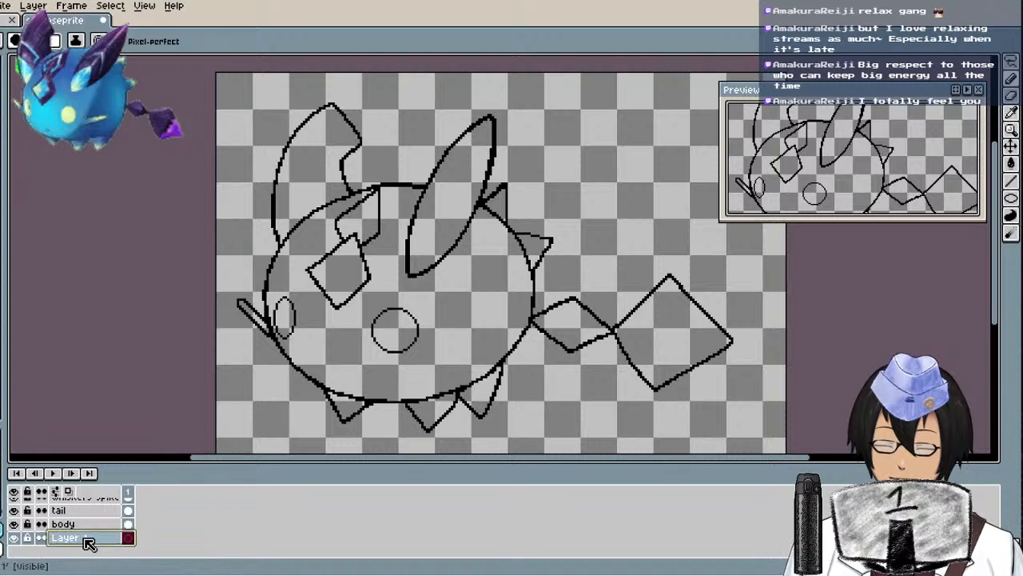
Rename the new layer as color and save the sprite
double_click(77, 539)
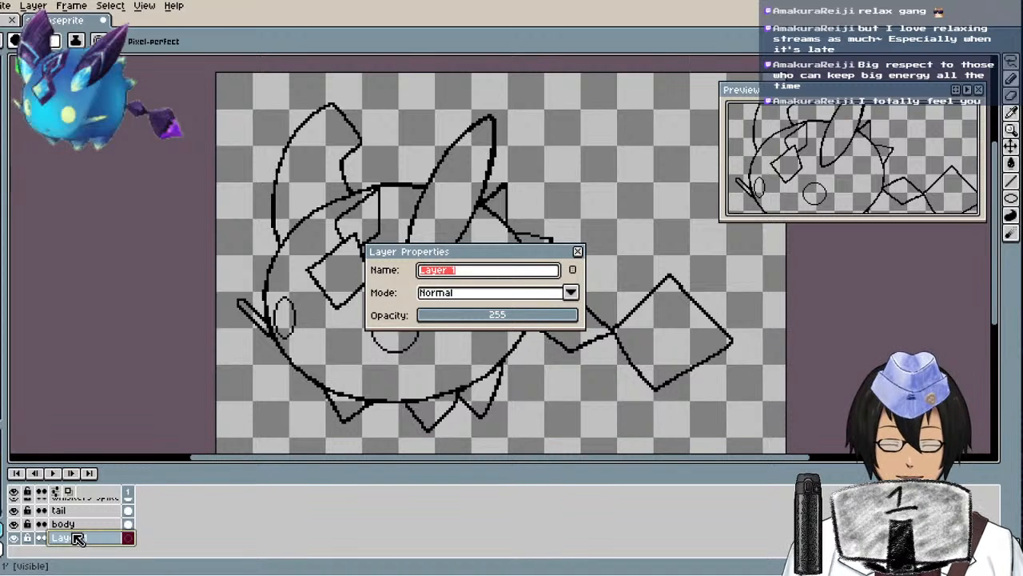
key(BackSpace)
text(COL)
key(BackSpace)
key(BackSpace)
key(BackSpace)
text(color)
key(Return)
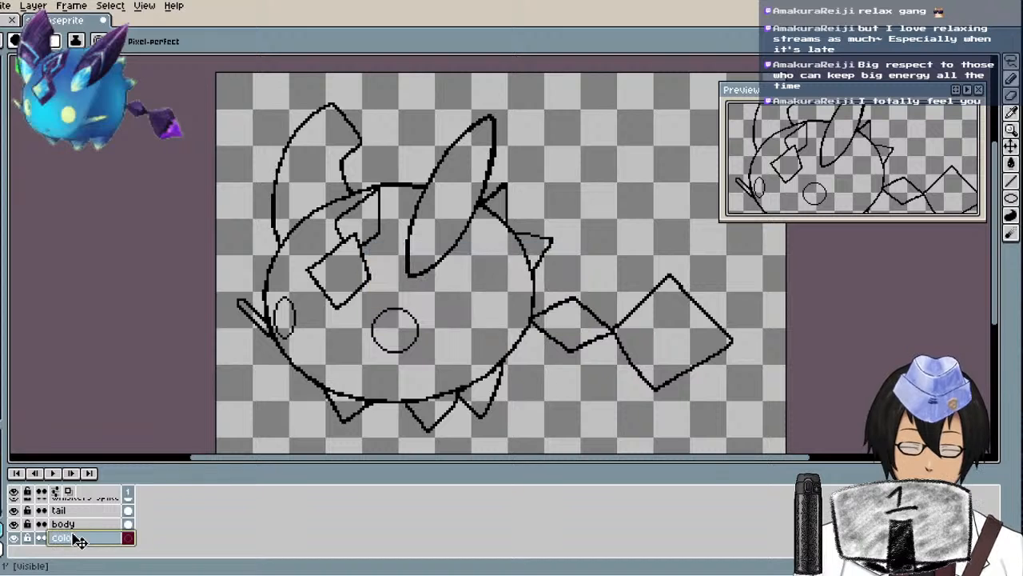
key(ctrl+s)
Scribble rough patches of light blue, dark indigo and medium blue over the creature's body on the color layer, undoing the last stroke
mouse_move(351, 303)
mouse_down()
mouse_move(434, 247)
mouse_move(504, 150)
mouse_move(466, 270)
mouse_move(364, 286)
mouse_up()
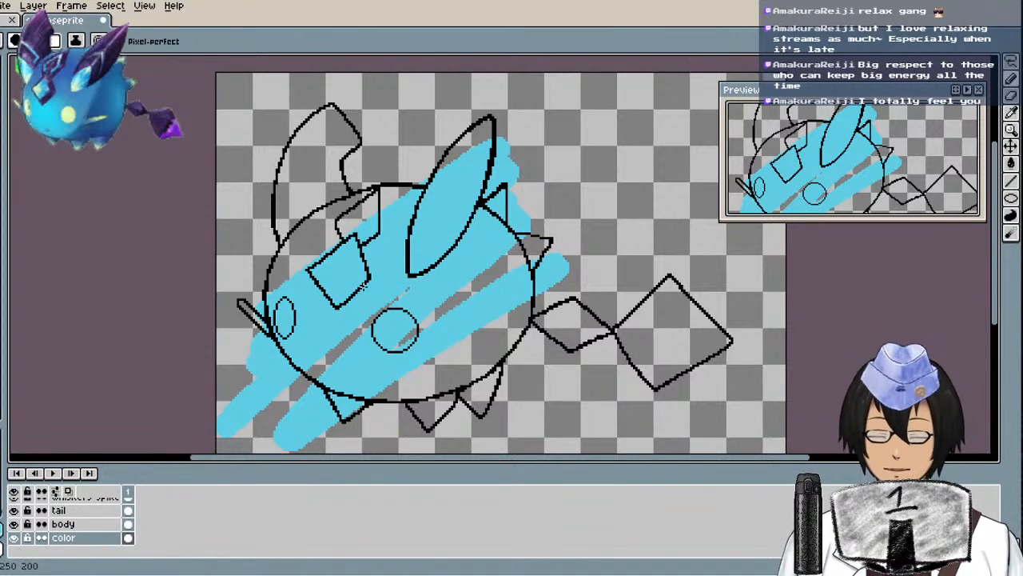
mouse_move(409, 240)
mouse_down()
mouse_move(376, 272)
mouse_move(396, 215)
mouse_move(304, 276)
mouse_move(417, 278)
mouse_up()
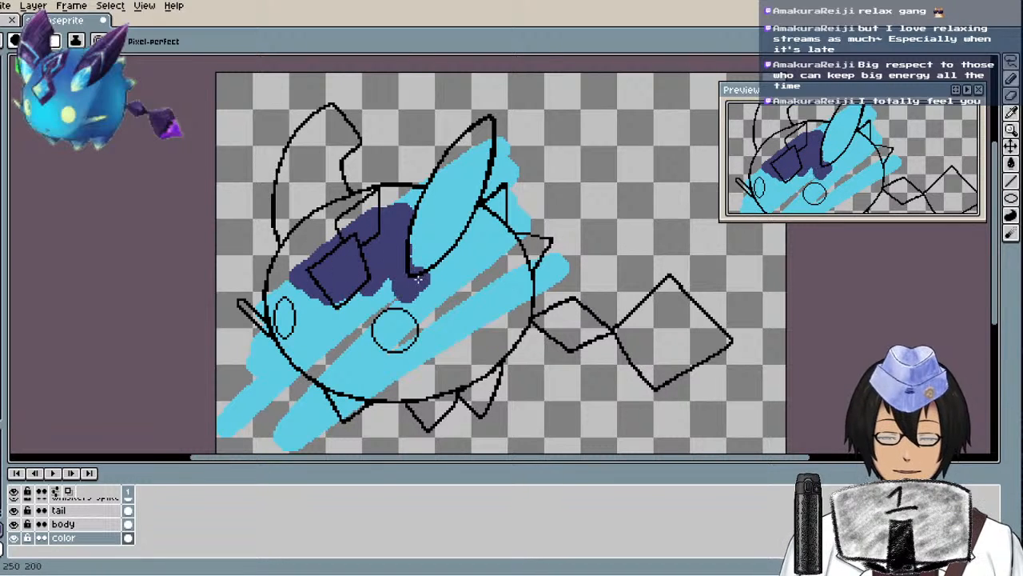
key(v)
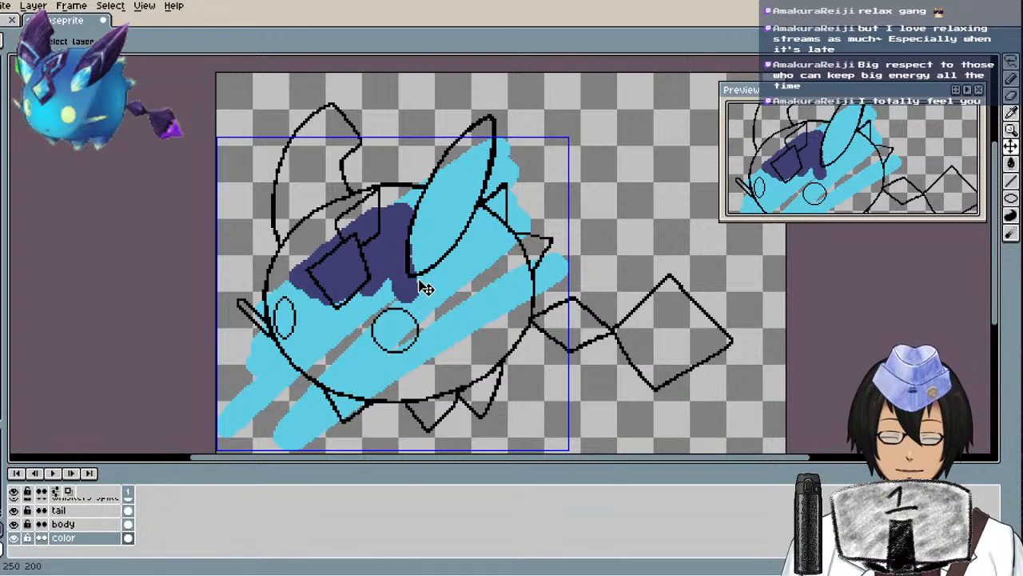
key(b)
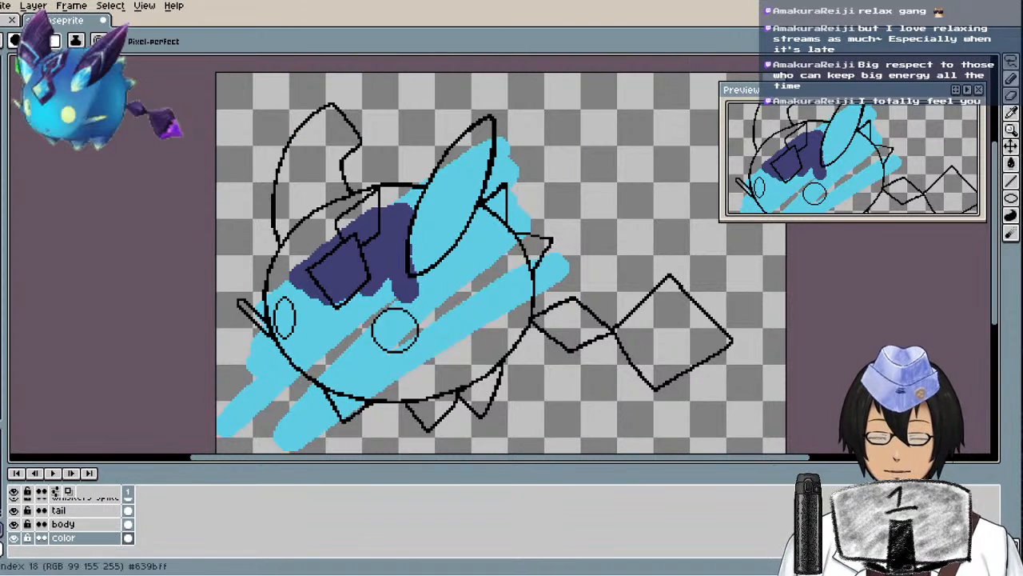
mouse_move(482, 286)
mouse_down()
mouse_move(510, 260)
mouse_move(486, 341)
mouse_up()
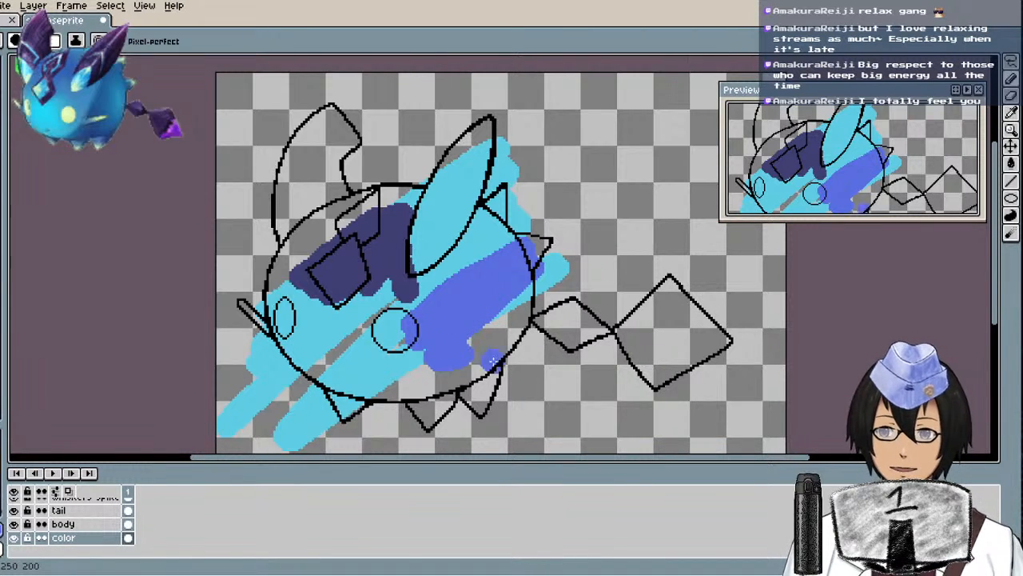
drag(523, 331, 503, 343)
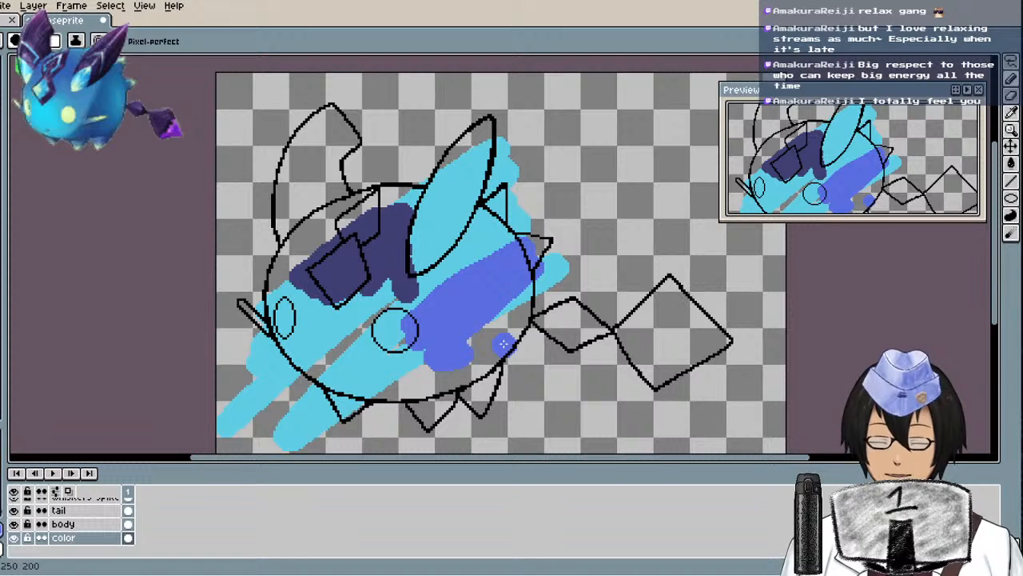
key(ctrl+z)
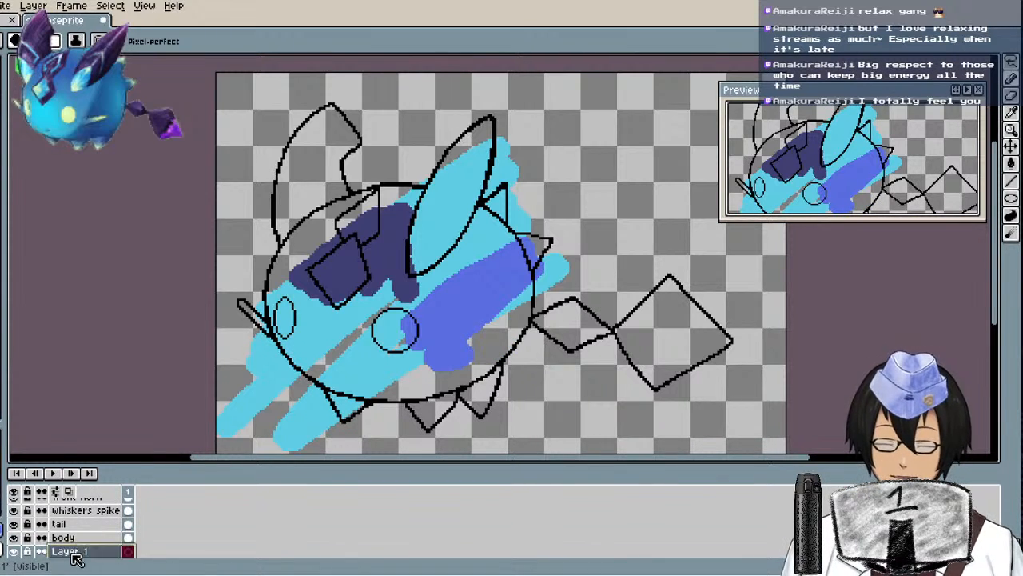
Rename the new layer directly beneath the body layer as ref
double_click(83, 552)
text(ref)
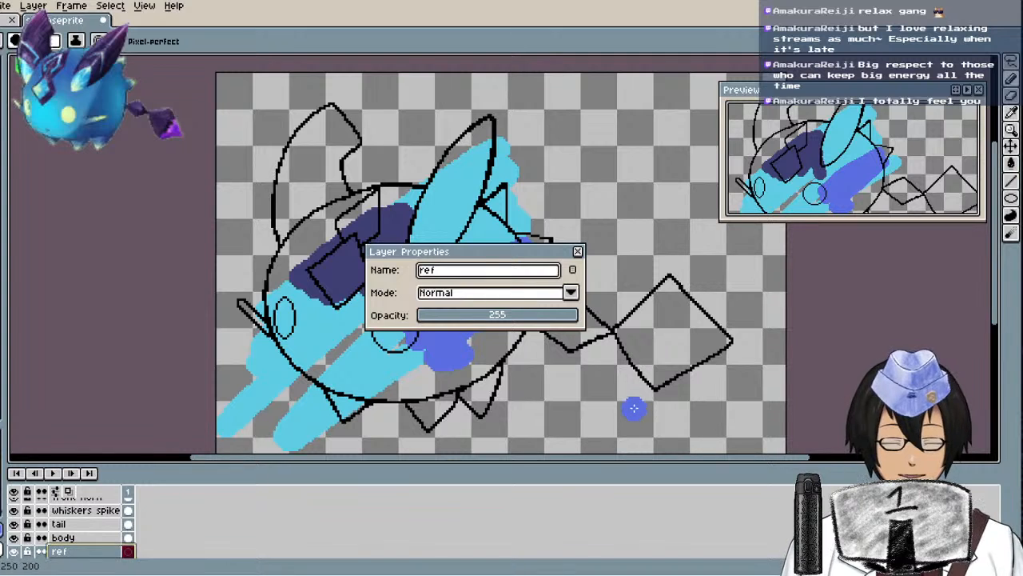
click(578, 251)
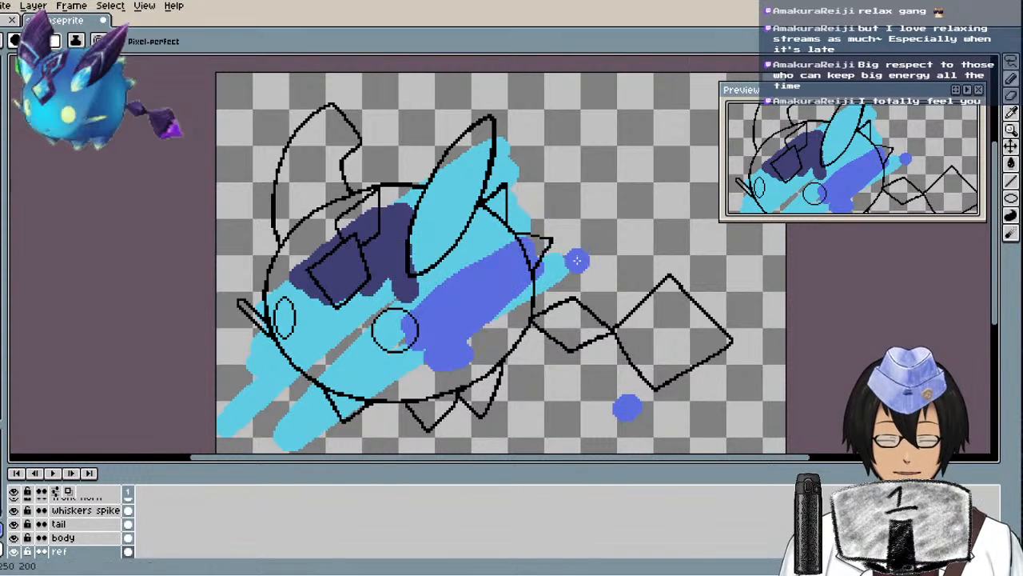
Paint round swatches of medium blue, dark indigo, light blue and purple on the ref layer in the empty area beside the creature
key(b)
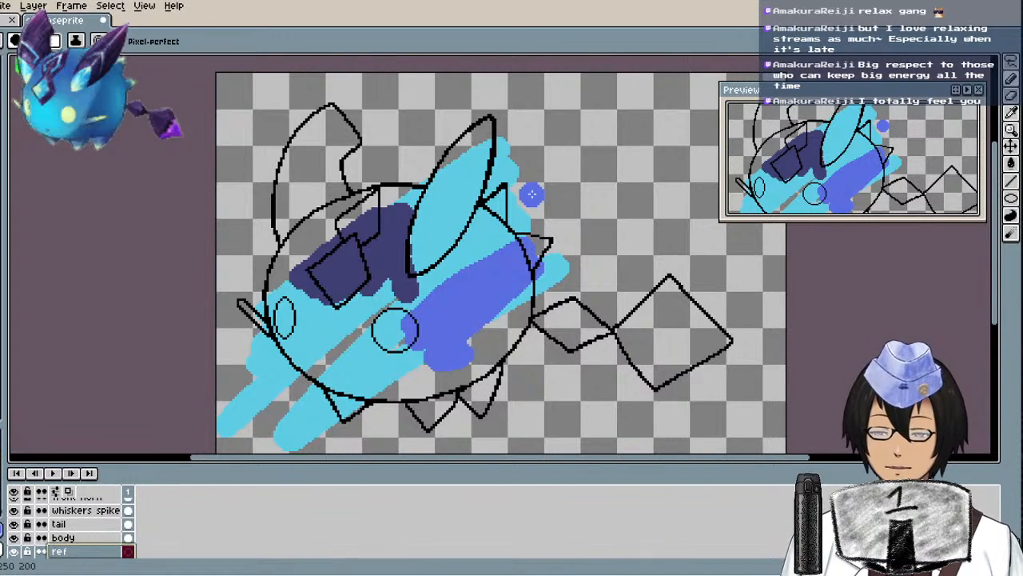
drag(668, 116, 653, 101)
key(alt+Up)
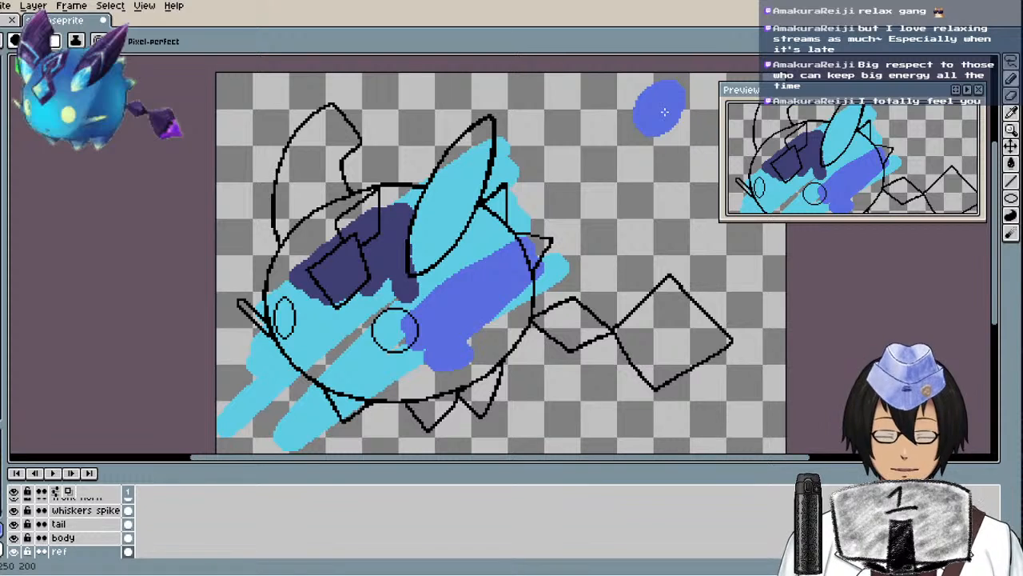
drag(649, 154, 657, 175)
key(x)
mouse_move(687, 248)
mouse_down()
mouse_move(663, 236)
mouse_move(706, 226)
mouse_move(697, 241)
mouse_up()
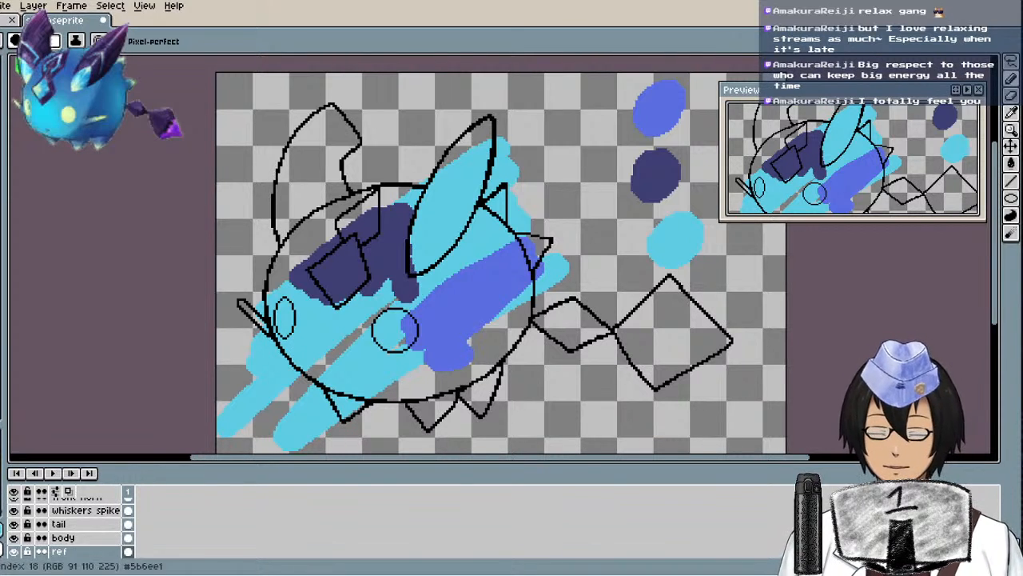
mouse_move(598, 104)
mouse_down()
mouse_move(591, 116)
mouse_move(602, 110)
mouse_up()
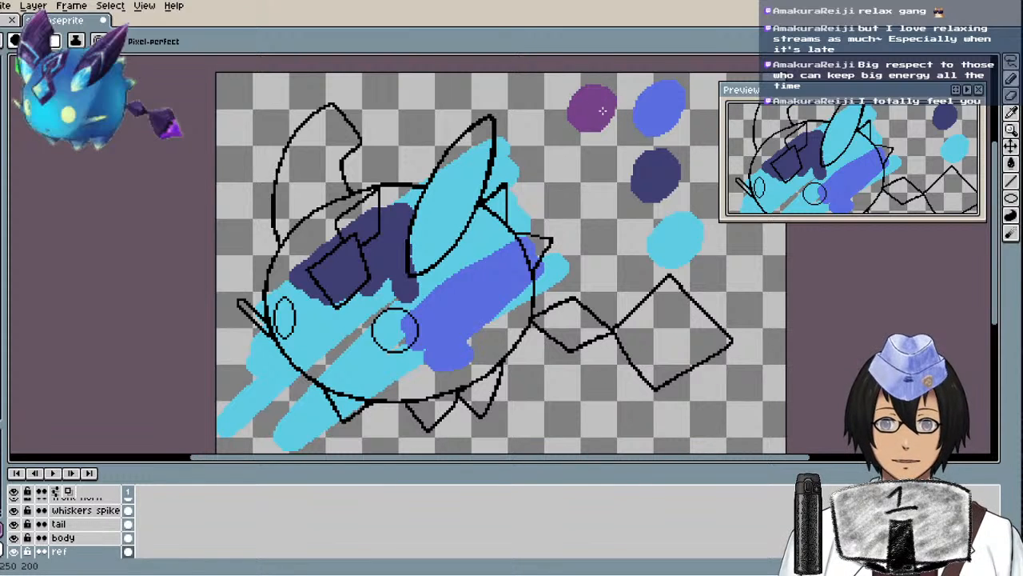
mouse_move(587, 188)
mouse_down()
mouse_move(605, 165)
mouse_move(588, 191)
mouse_up()
key(ctrl+z)
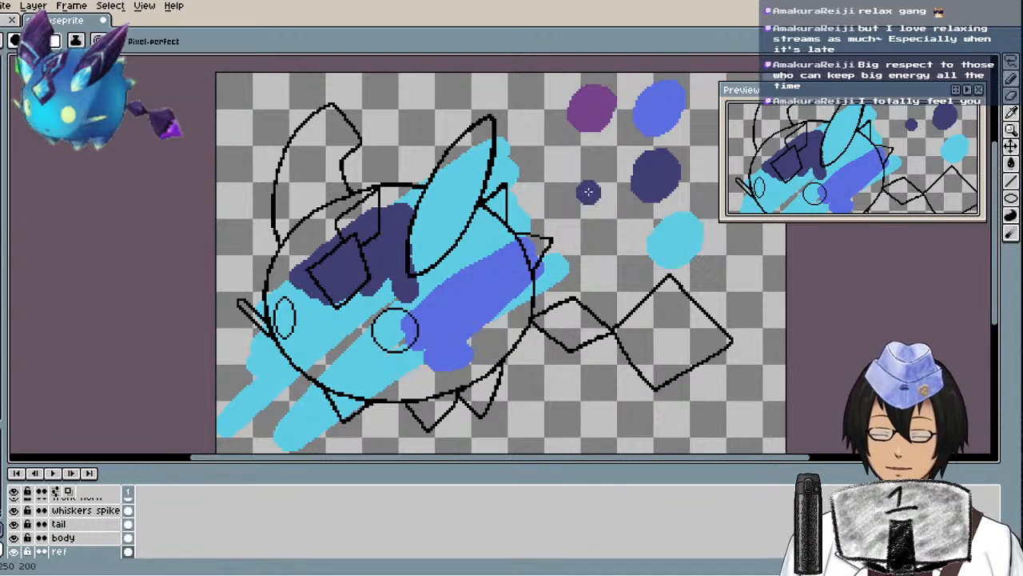
mouse_move(581, 165)
mouse_down()
mouse_move(588, 188)
mouse_move(593, 181)
mouse_up()
key(ctrl+z)
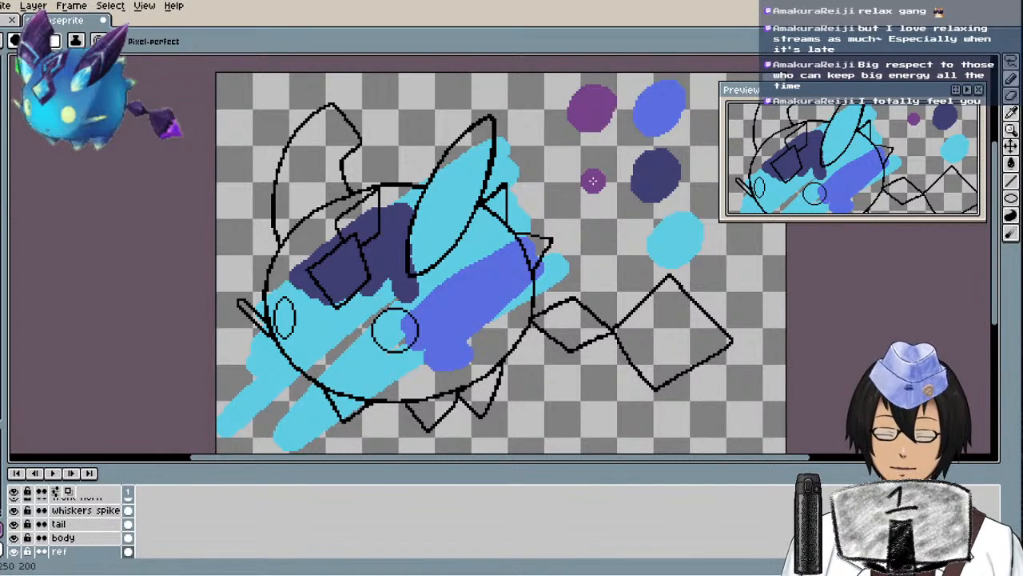
mouse_move(557, 162)
mouse_down()
mouse_move(572, 188)
mouse_move(598, 185)
mouse_up()
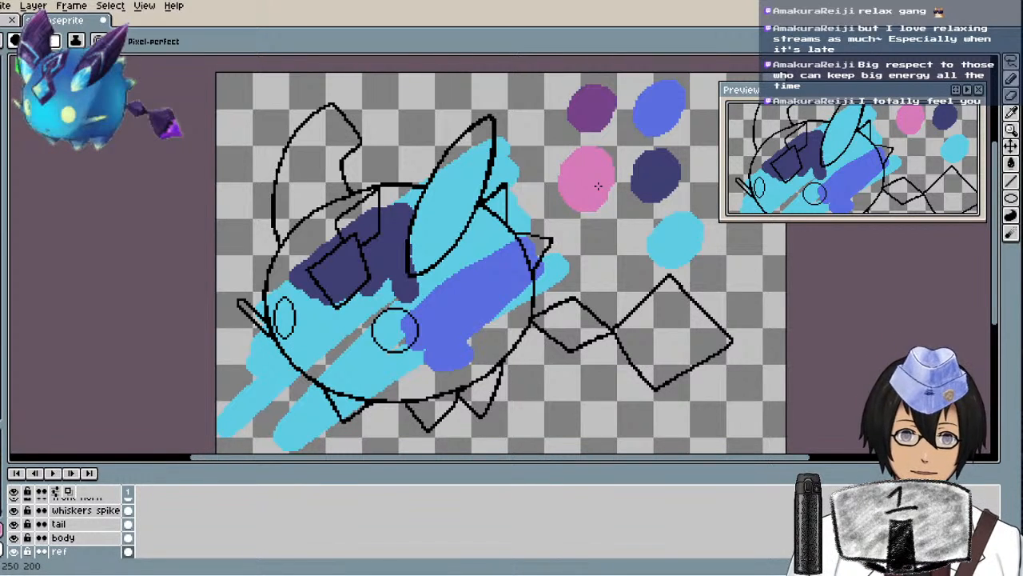
key(ctrl+z)
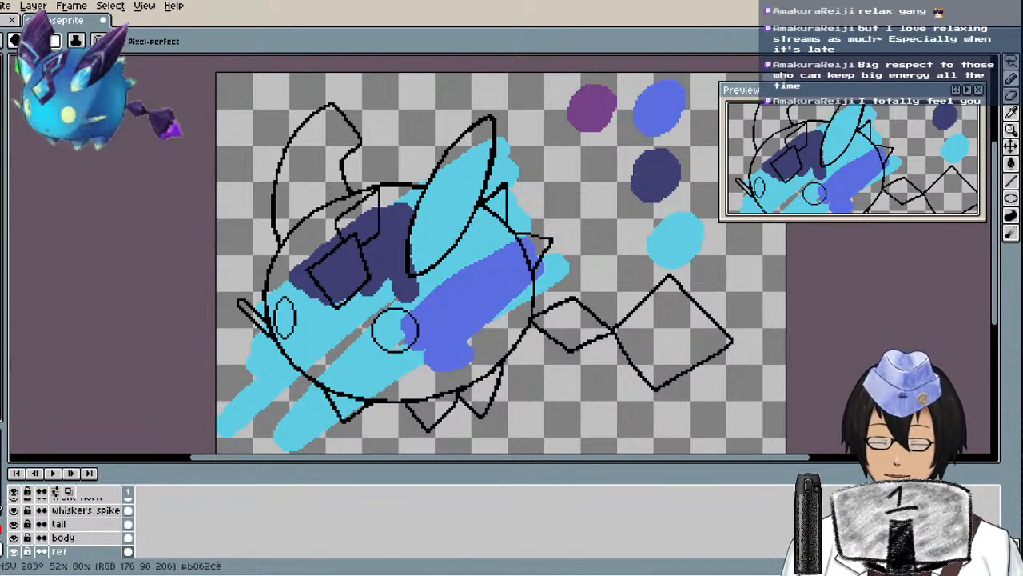
key(ctrl)
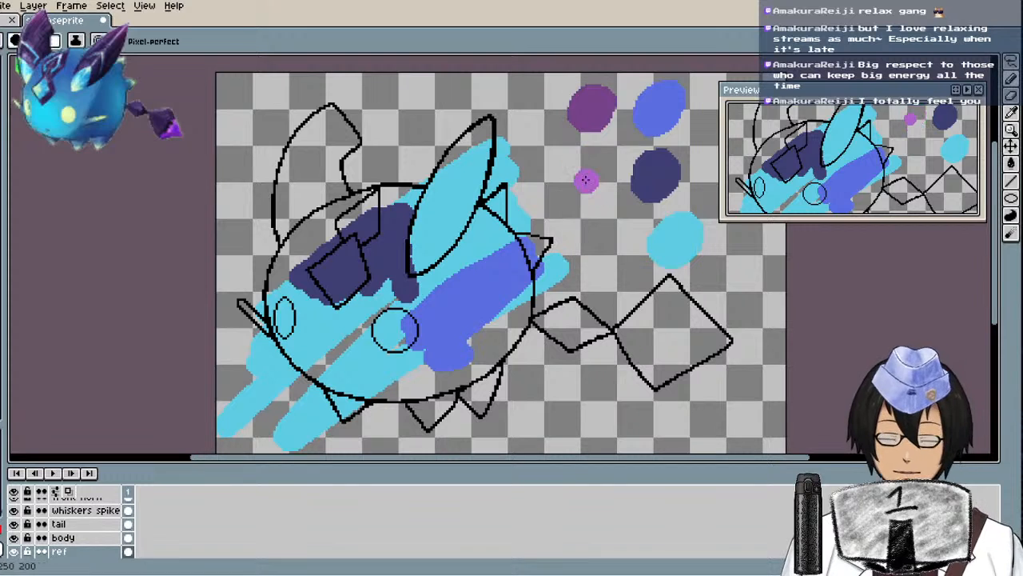
drag(582, 160, 587, 194)
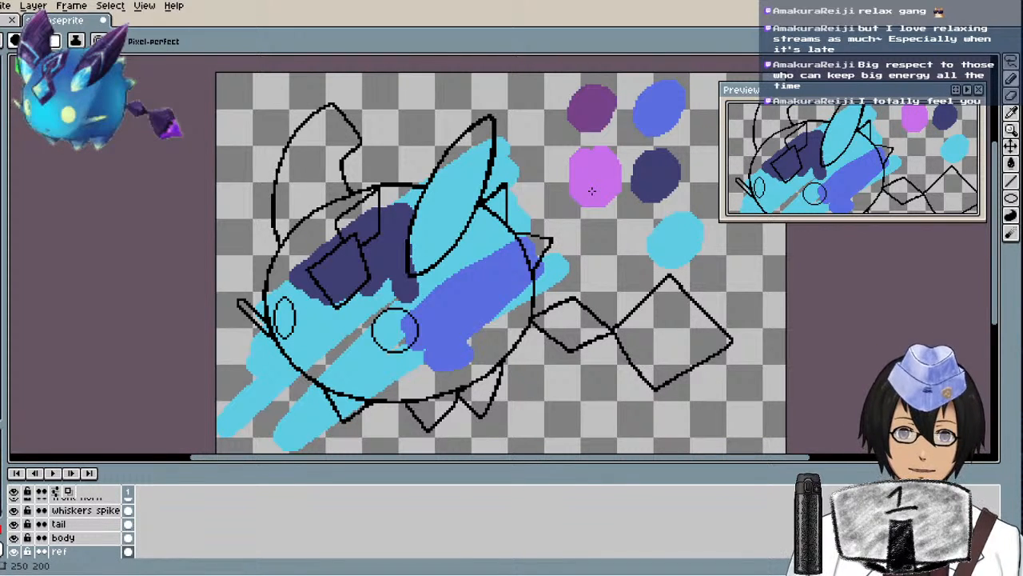
key(ctrl+z)
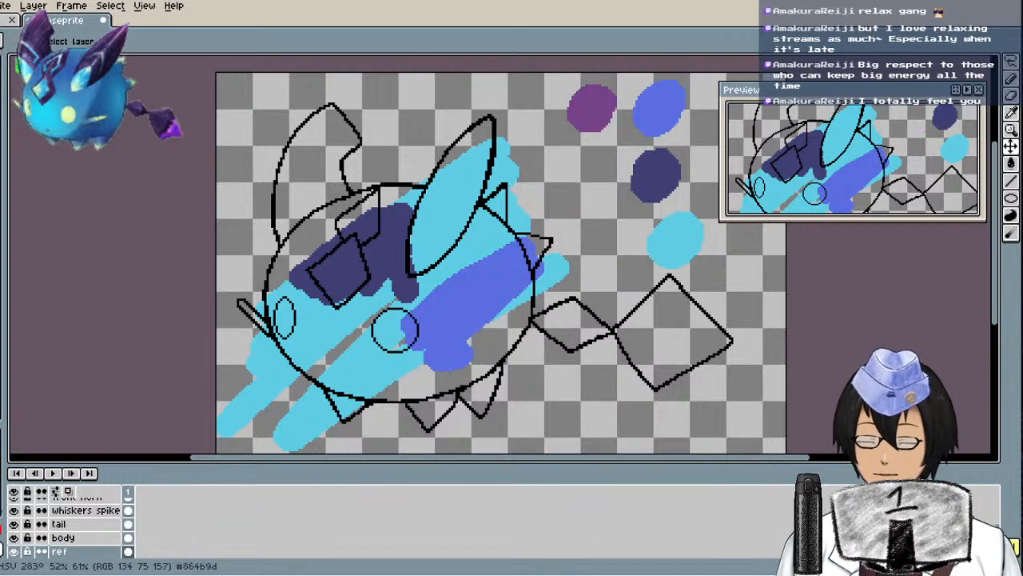
mouse_move(608, 167)
mouse_down()
mouse_move(590, 193)
mouse_move(607, 177)
mouse_up()
key(ctrl+z)
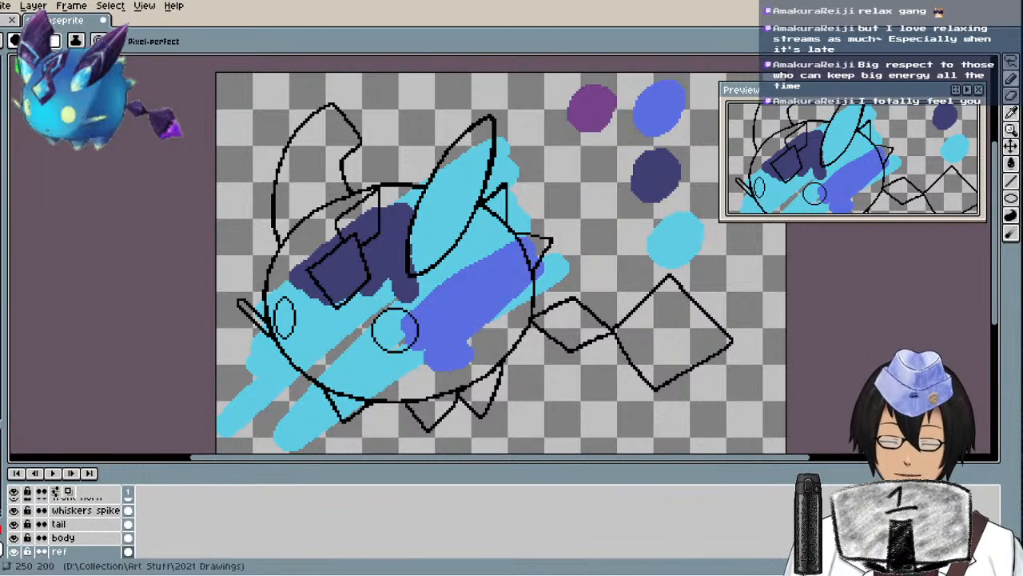
Paint a magenta swatch beneath the purple one and a bright yellow swatch beneath it, undoing the pink trial and the stray yellow dab
mouse_move(585, 190)
mouse_down()
mouse_move(599, 160)
mouse_move(590, 176)
mouse_up()
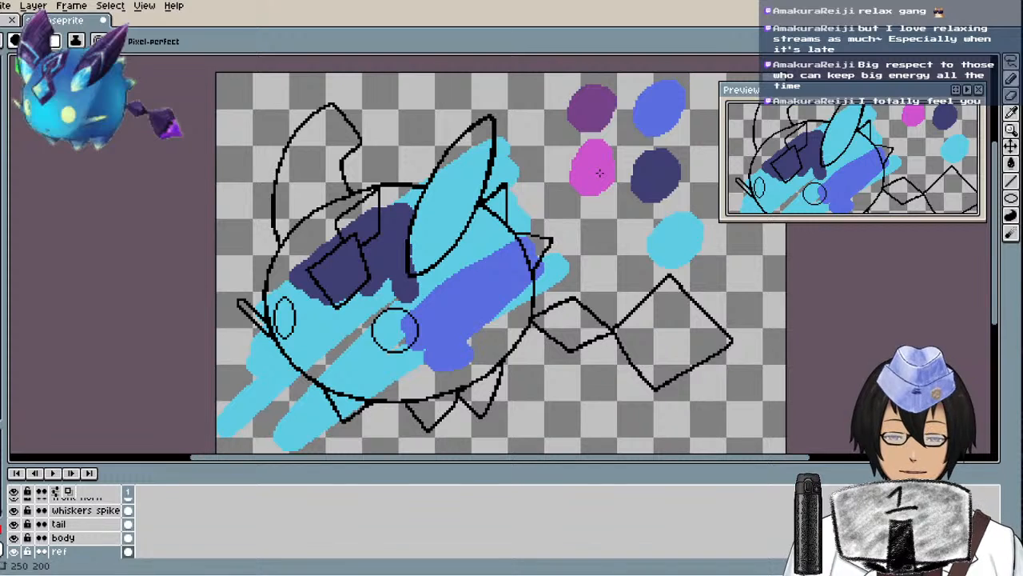
click(1, 104)
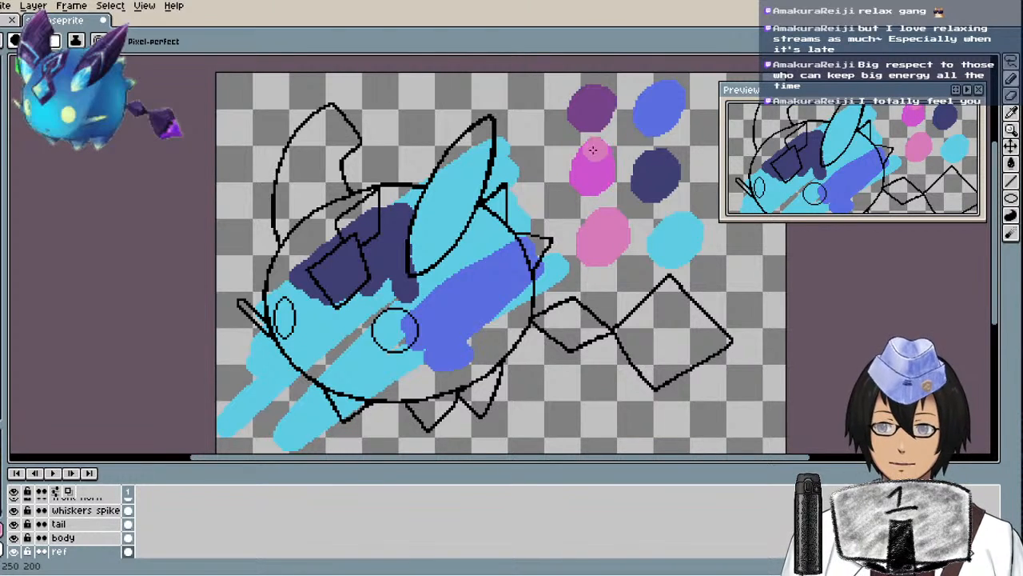
key(ctrl)
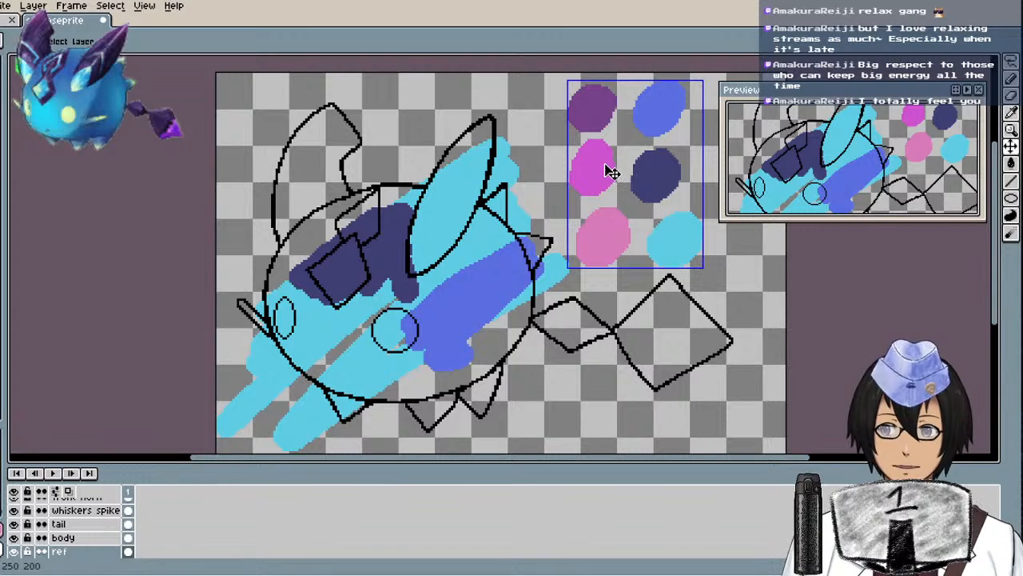
key(ctrl+z)
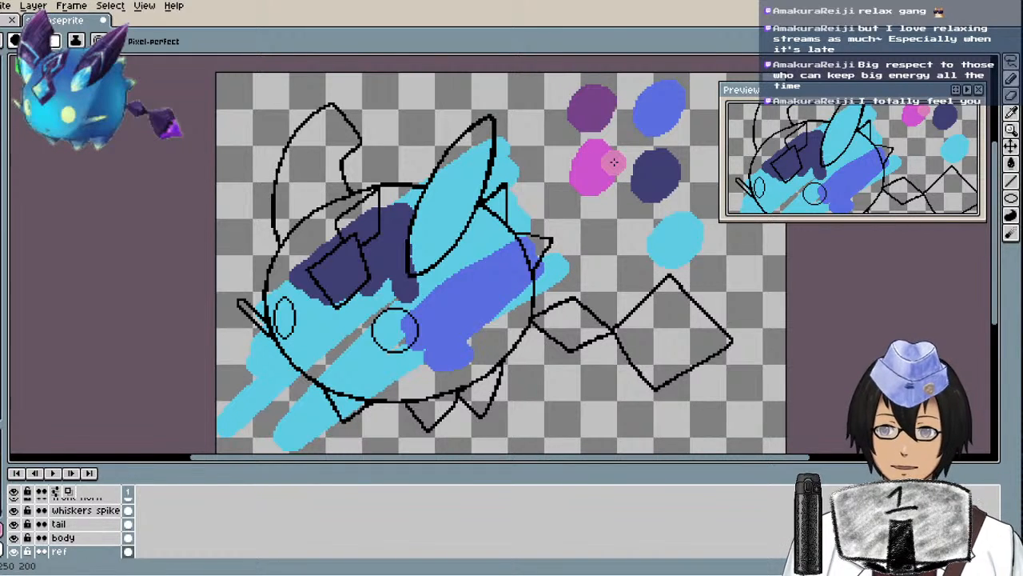
key(])
mouse_move(603, 233)
mouse_down()
mouse_move(613, 235)
mouse_move(603, 237)
mouse_move(616, 211)
mouse_up()
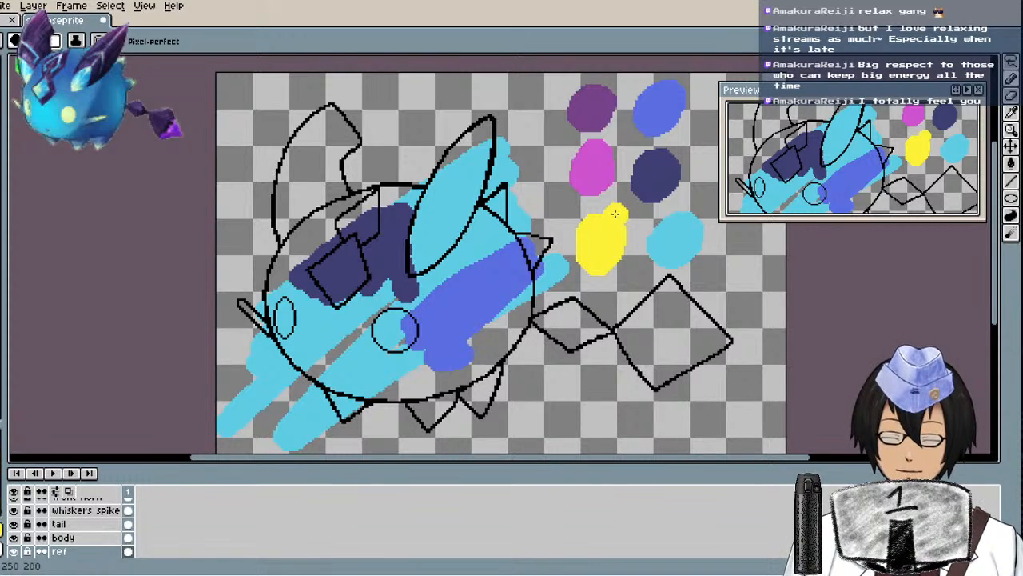
key(ctrl+z)
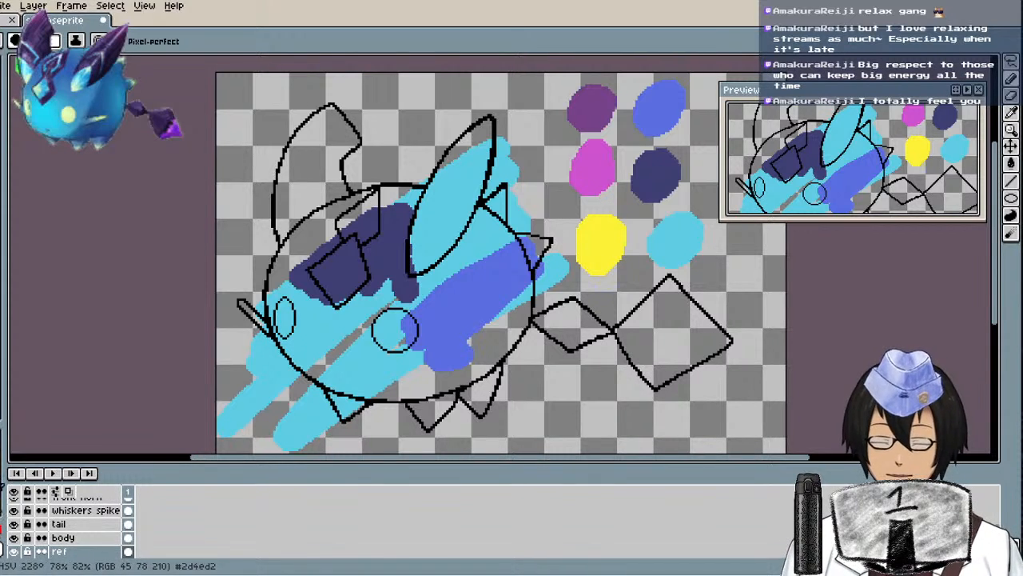
drag(608, 296, 618, 306)
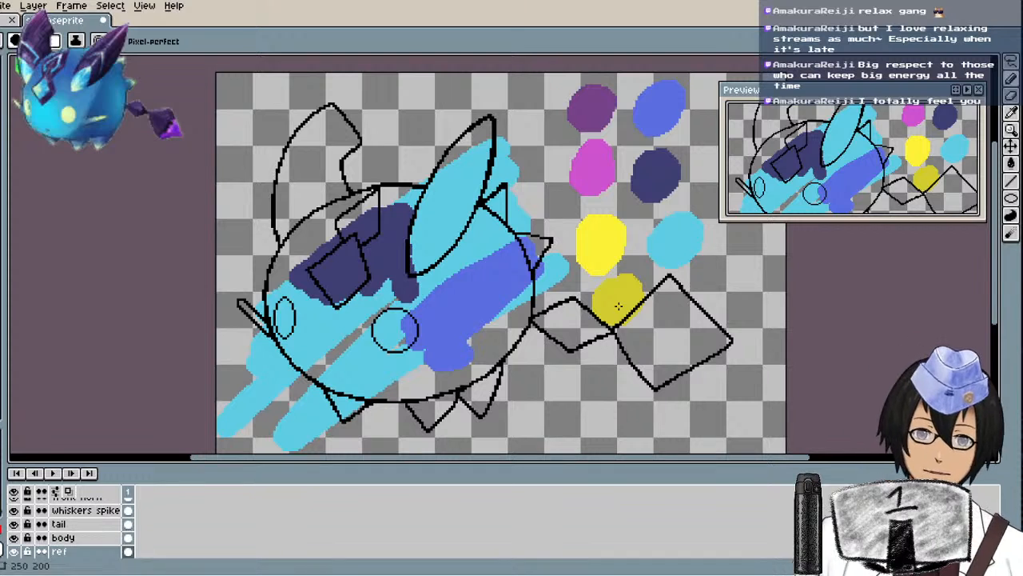
key(ctrl+z)
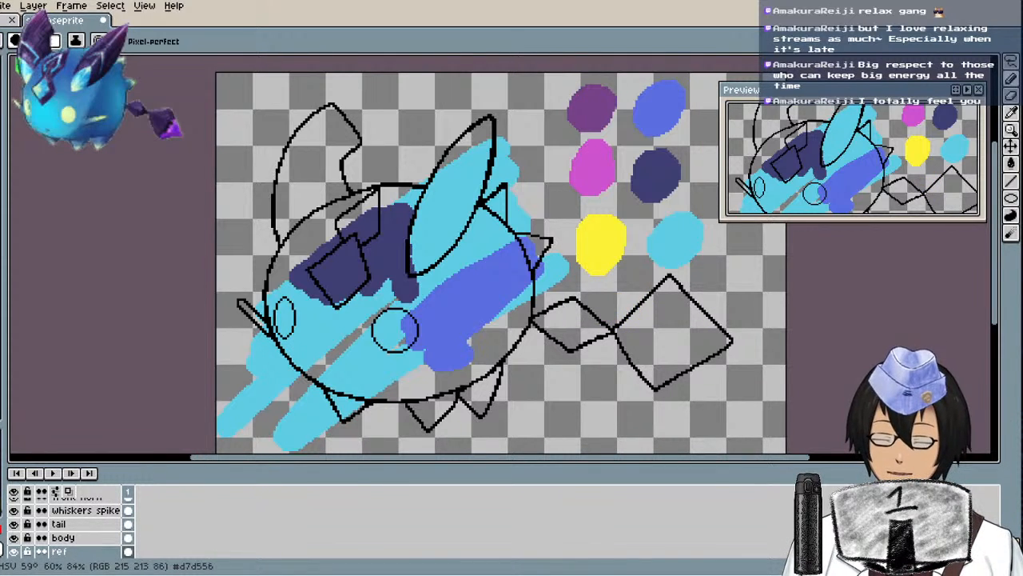
drag(615, 297, 634, 299)
key(ctrl+z)
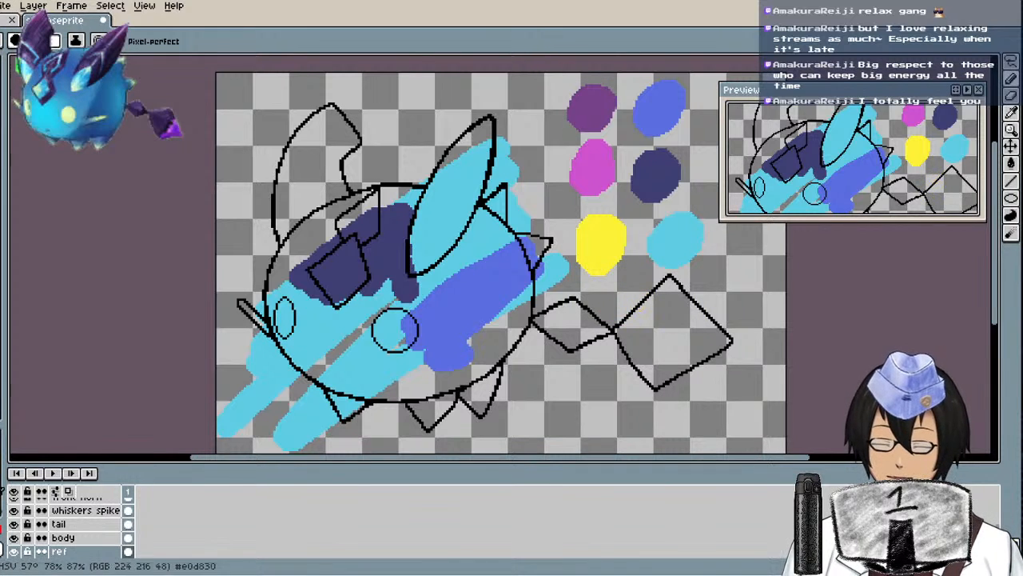
drag(615, 302, 620, 311)
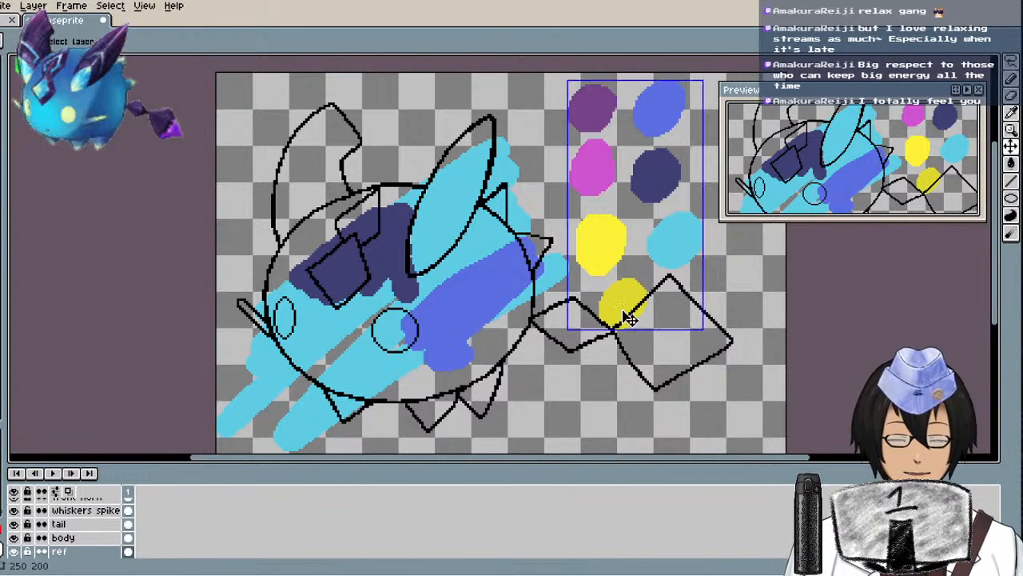
key(ctrl+z)
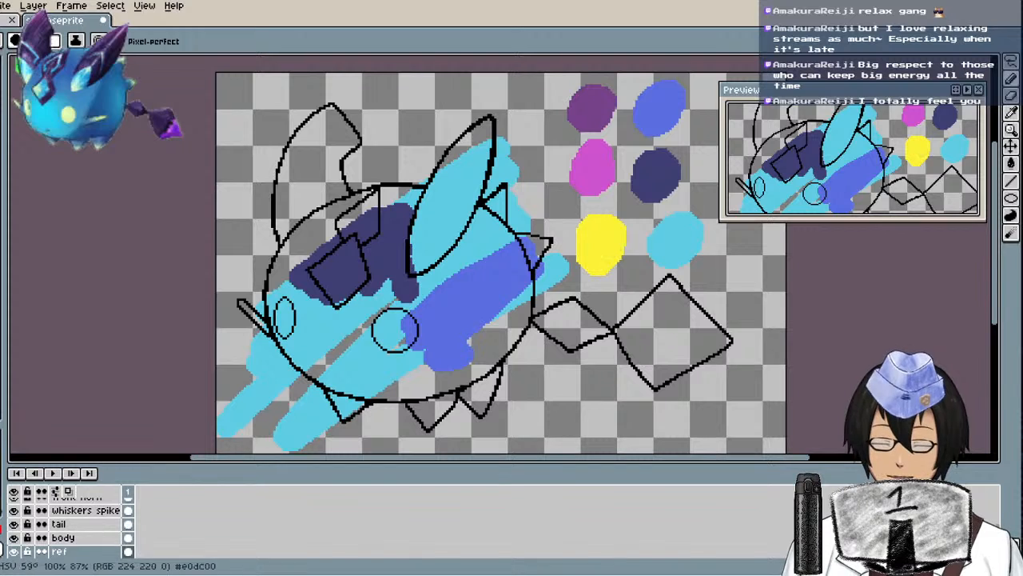
drag(616, 289, 642, 283)
key(ctrl+z)
drag(606, 324, 631, 287)
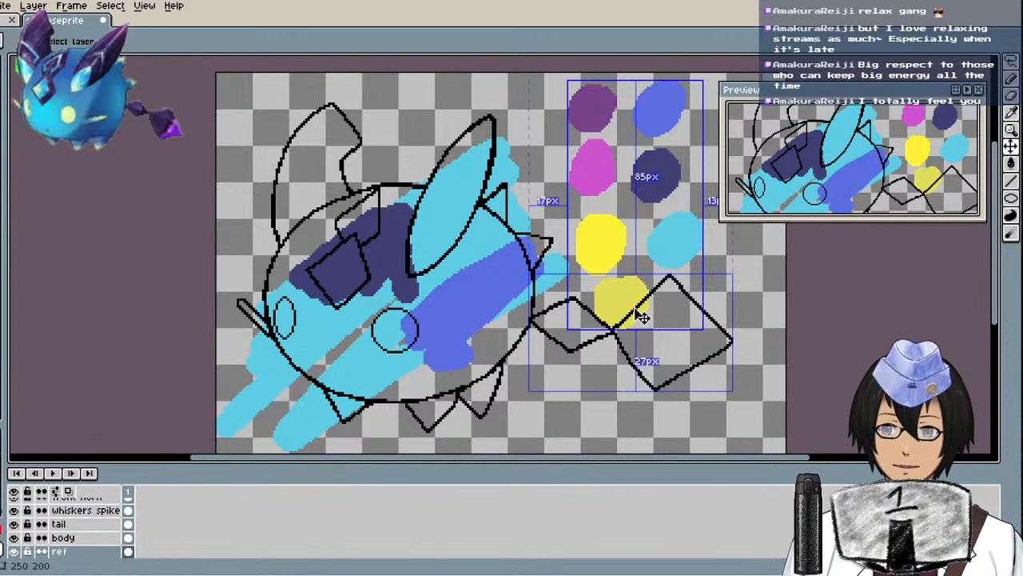
key(ctrl)
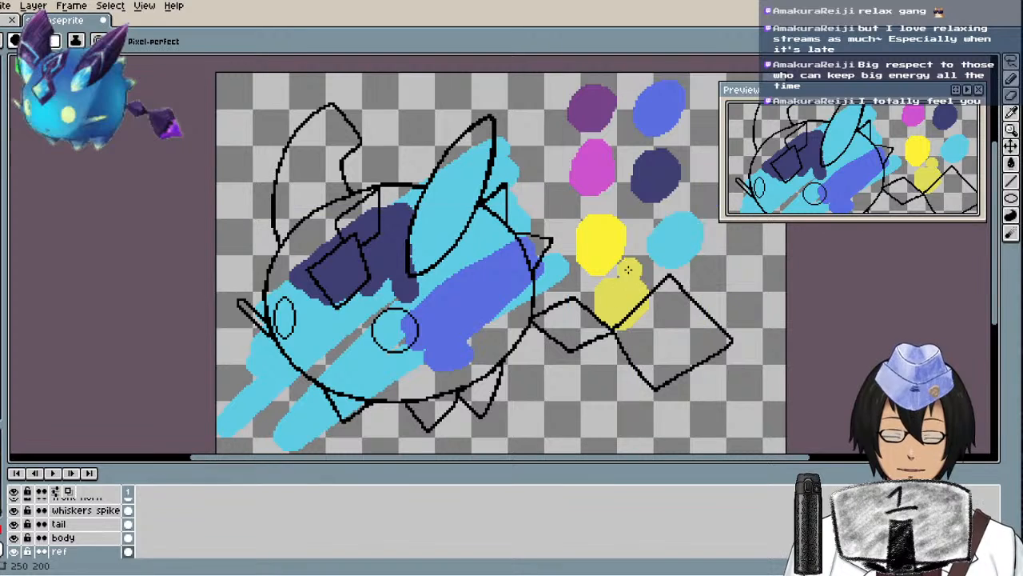
key(ctrl+z)
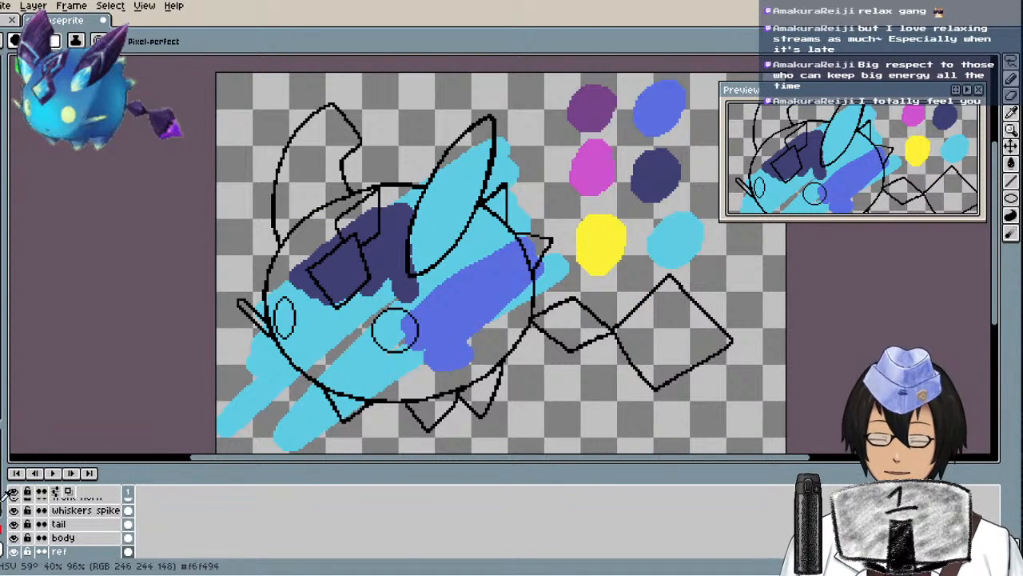
Test a pale yellow below the bright yellow swatch, undo the test dab, and recolor the yellow swatch pale yellow
drag(621, 287, 636, 298)
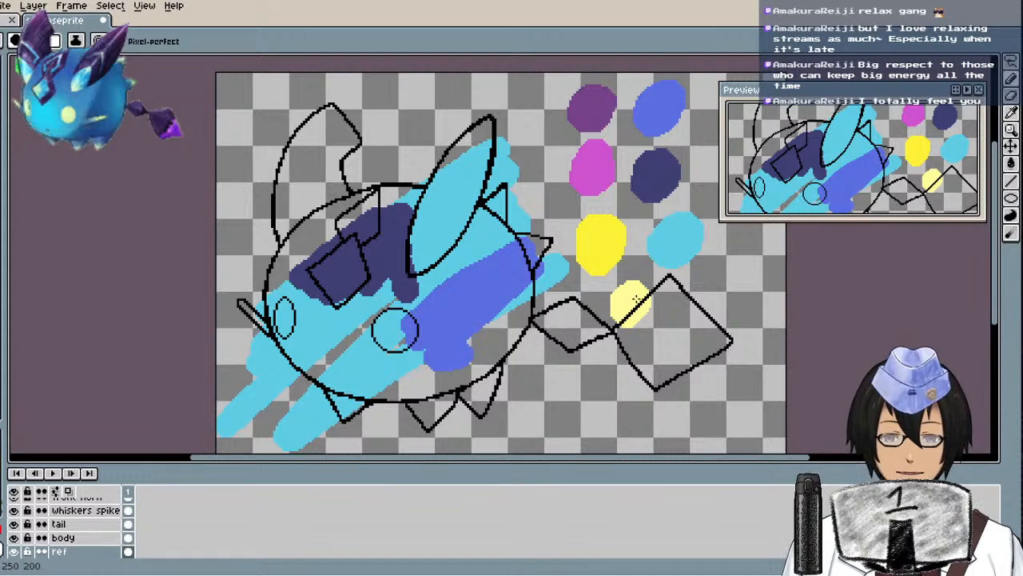
key(ctrl+z)
click(614, 242)
key(ctrl)
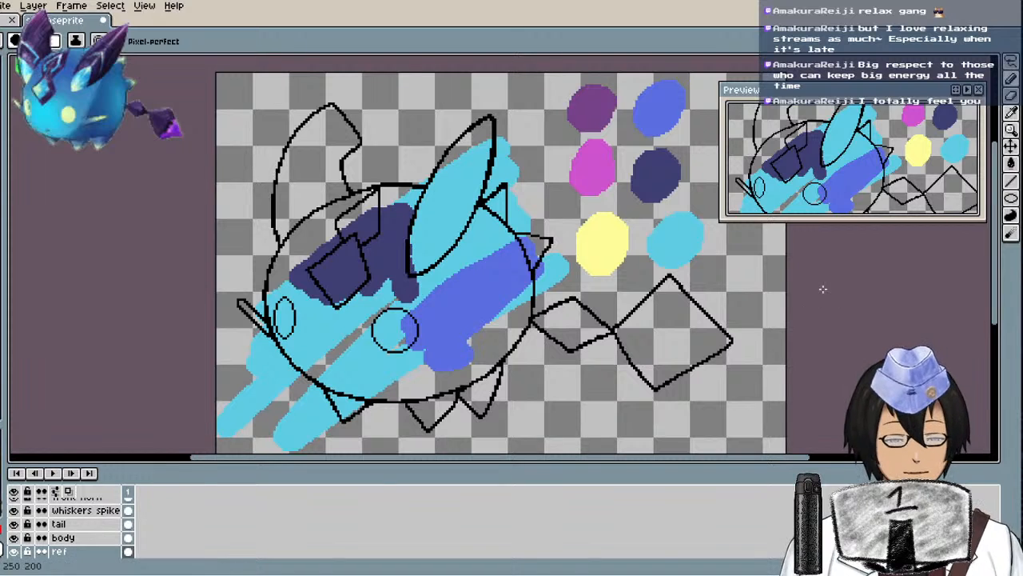
Move the ref layer's color swatches farther right, away from the creature, and save the sprite
click(1012, 151)
drag(639, 207, 674, 206)
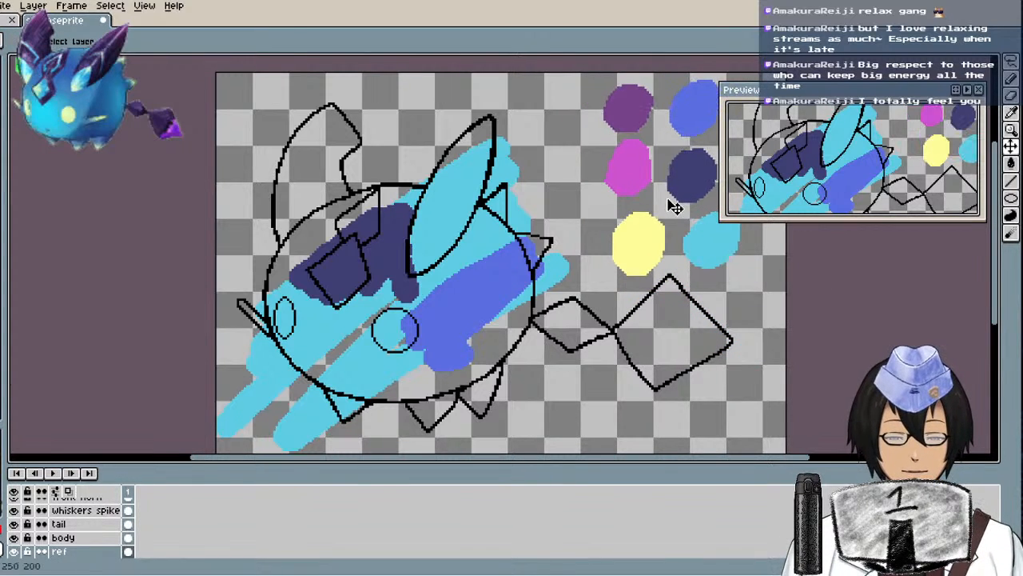
key(ctrl+s)
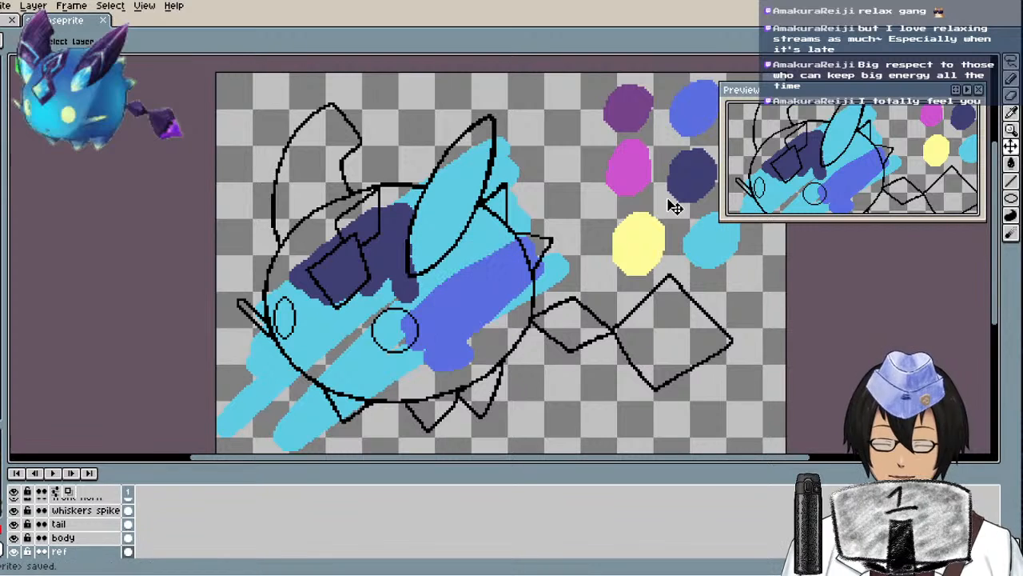
Move the color layer above the ref layer, delete the rough color patches from it, and save the sprite
mouse_move(995, 308)
mouse_down()
mouse_move(995, 376)
mouse_move(995, 339)
mouse_up()
scroll(80, 520, down, 2)
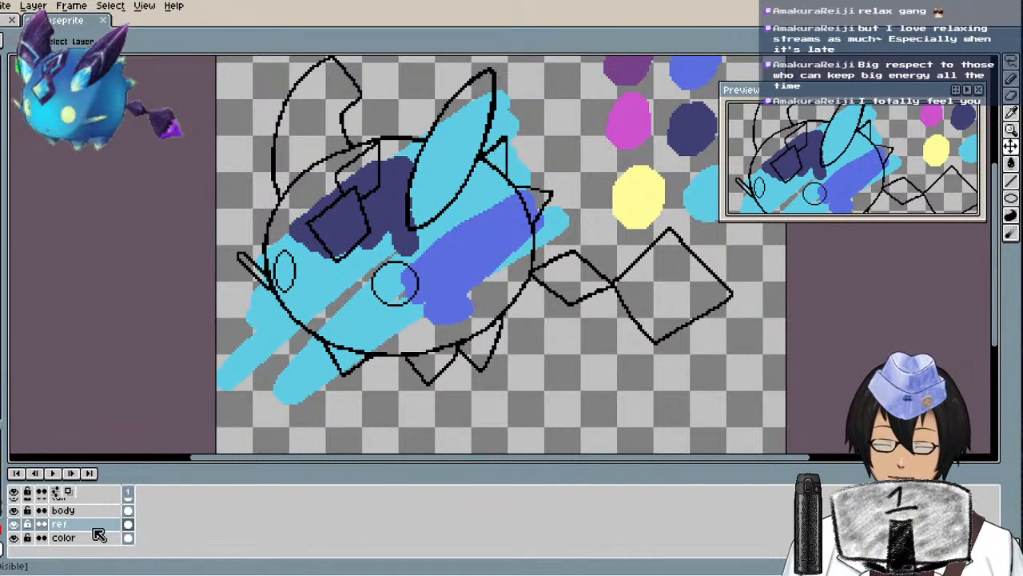
drag(100, 537, 102, 524)
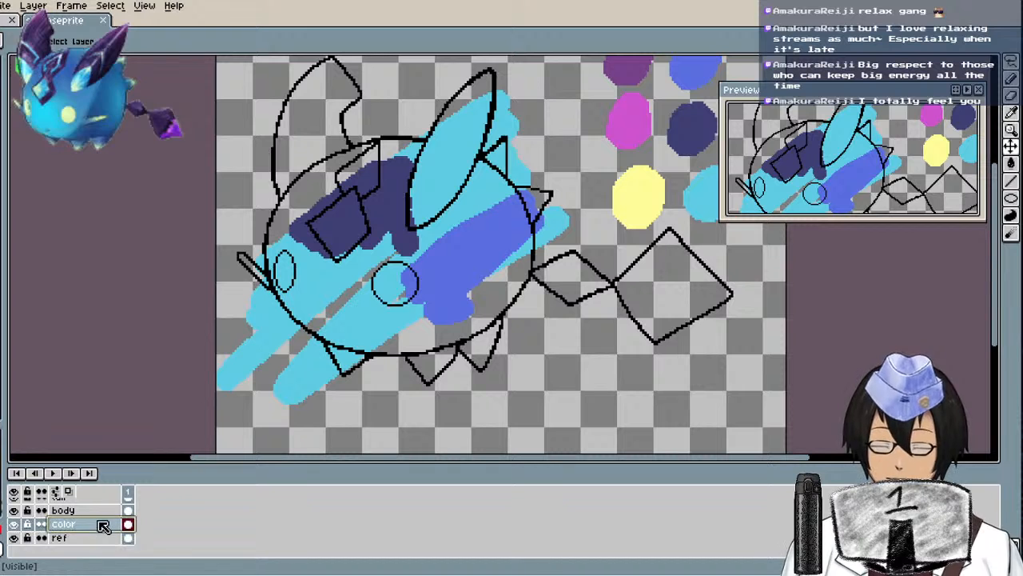
key(Delete)
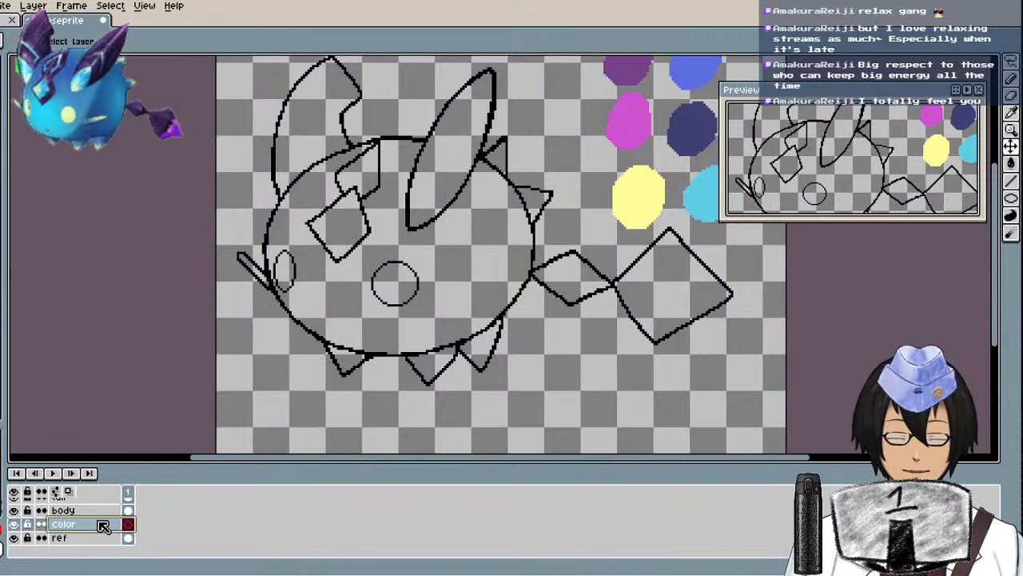
key(ctrl+s)
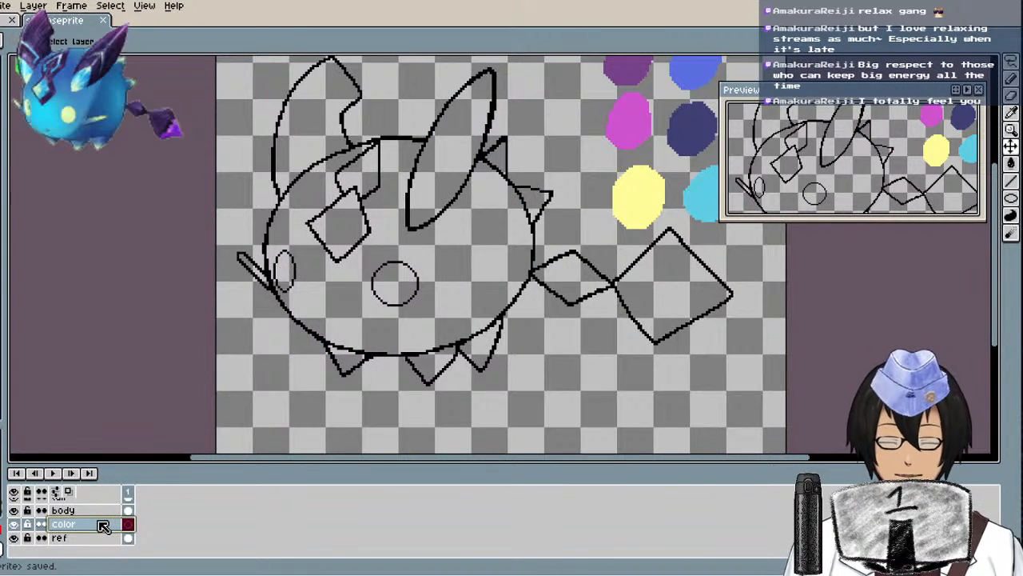
scroll(997, 320, up, 2)
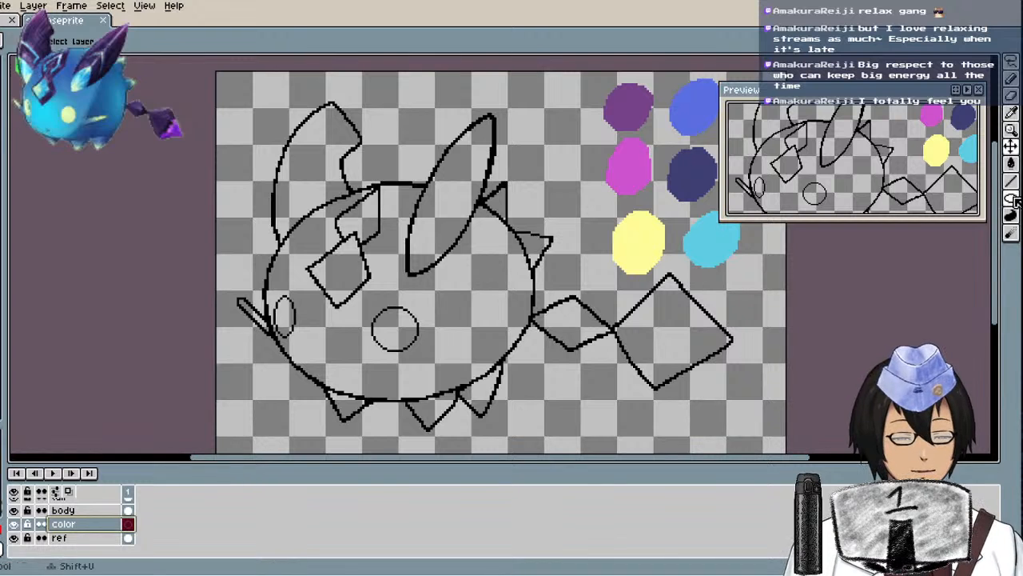
Sample the cyan swatch and try a Paint Bucket fill inside the body on the color layer, undoing the fill
click(1011, 163)
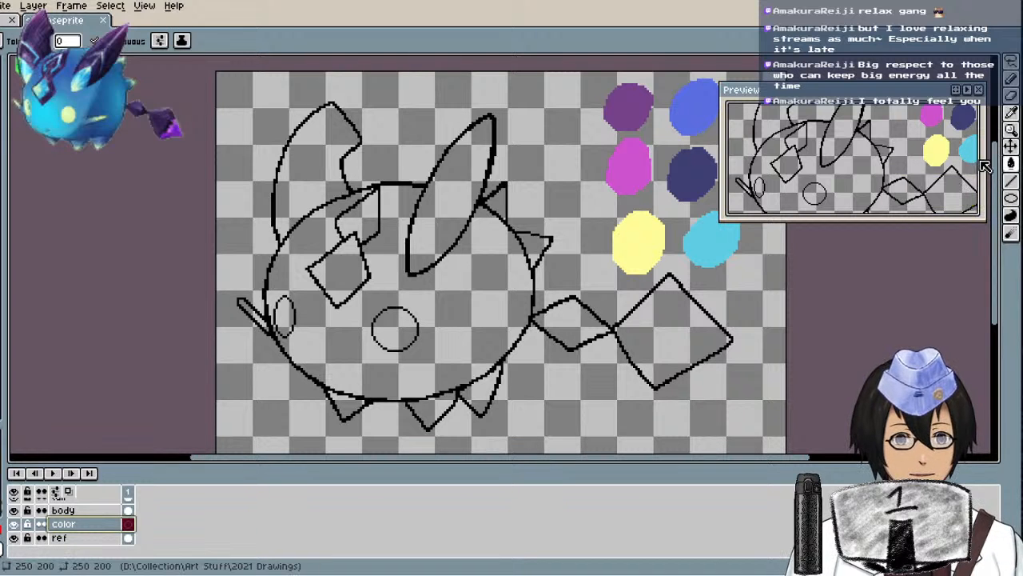
click(1010, 112)
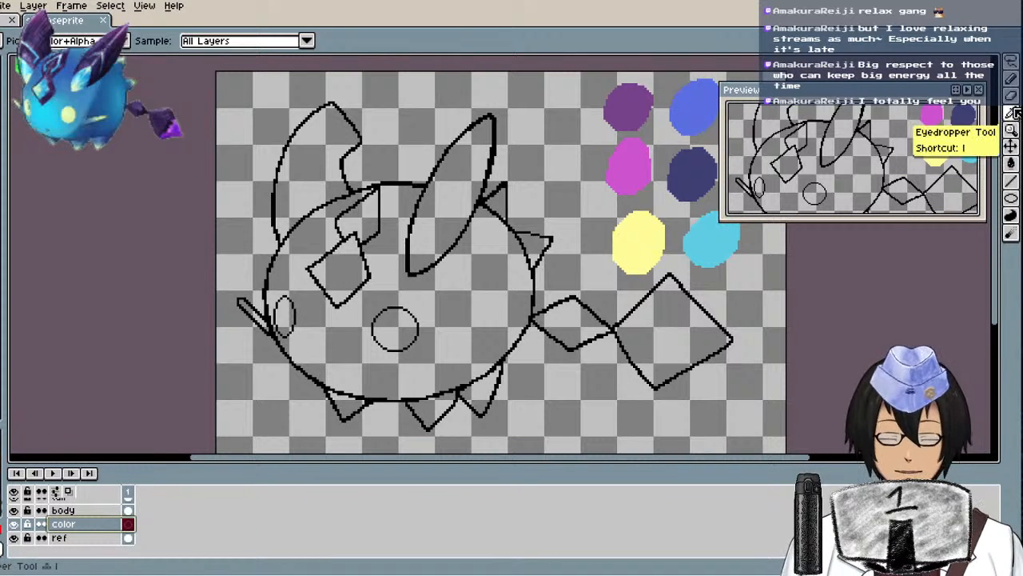
click(731, 228)
click(1010, 164)
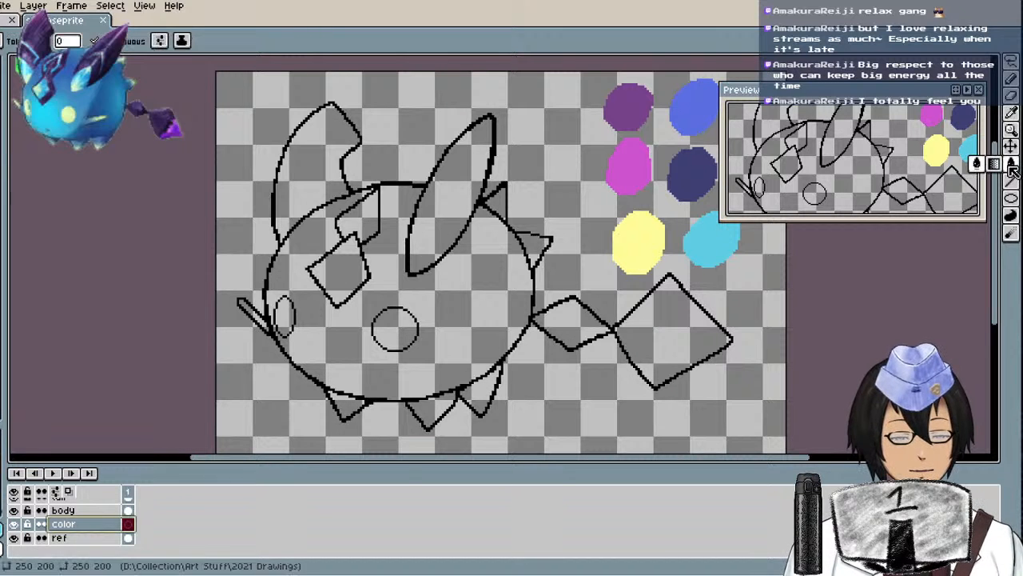
click(470, 312)
key(ctrl+z)
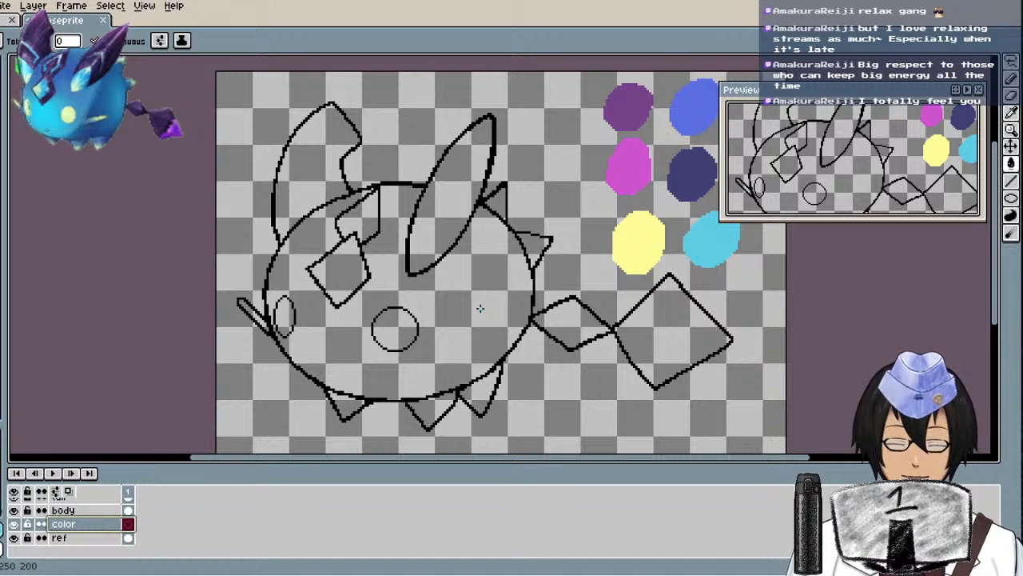
Select the whole canvas, clear the remaining content of the color layer, and deselect
key(w)
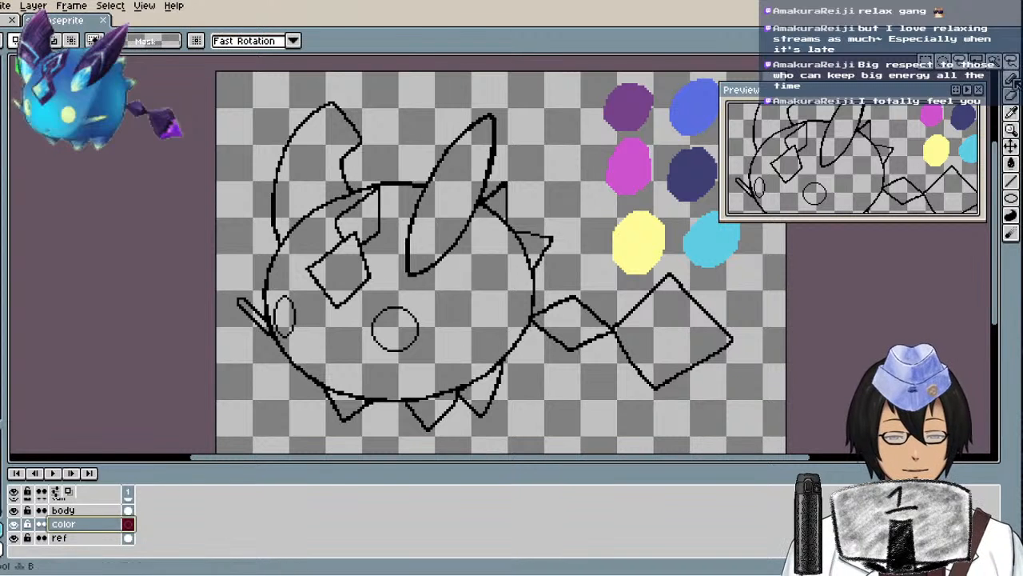
key(ctrl+a)
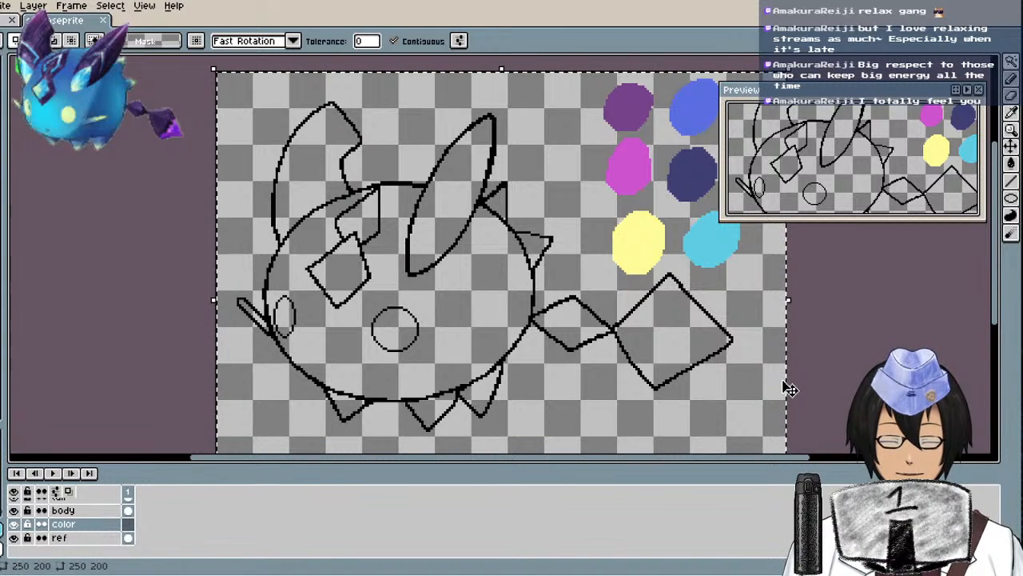
click(928, 62)
click(887, 254)
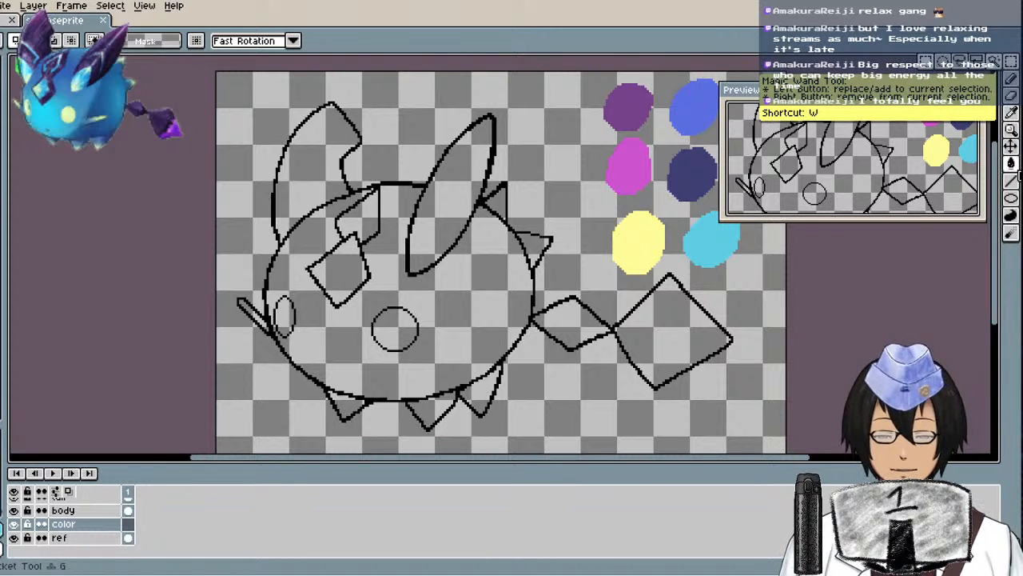
Set the Paint Bucket to refer to visible layers and fill the creature's round body with cyan
click(1010, 162)
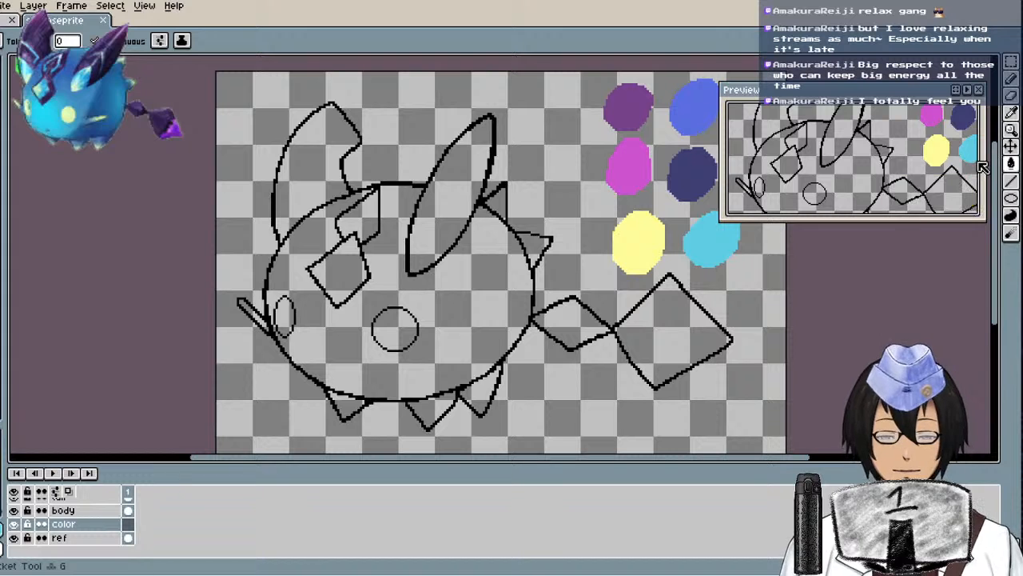
click(164, 45)
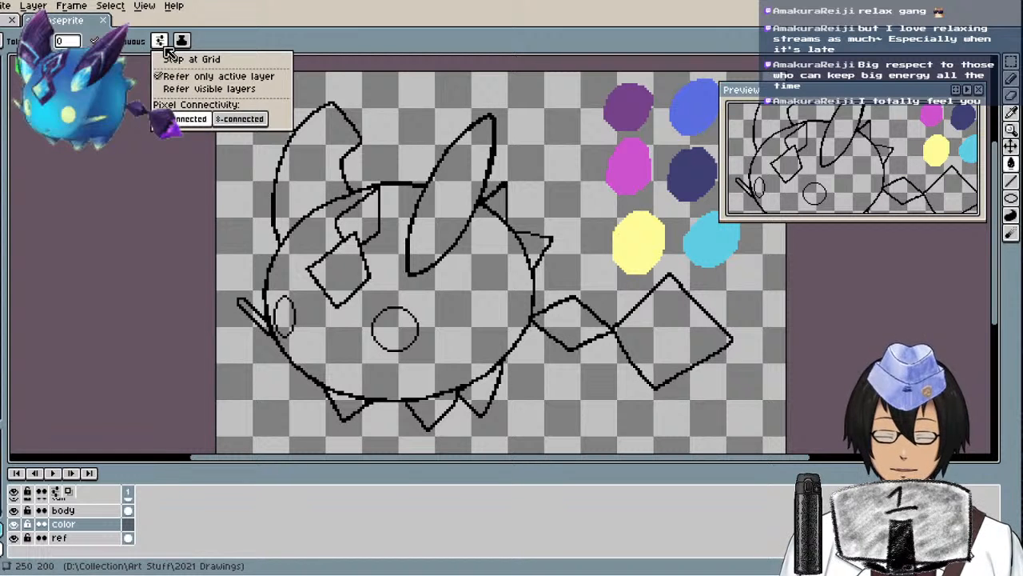
click(247, 89)
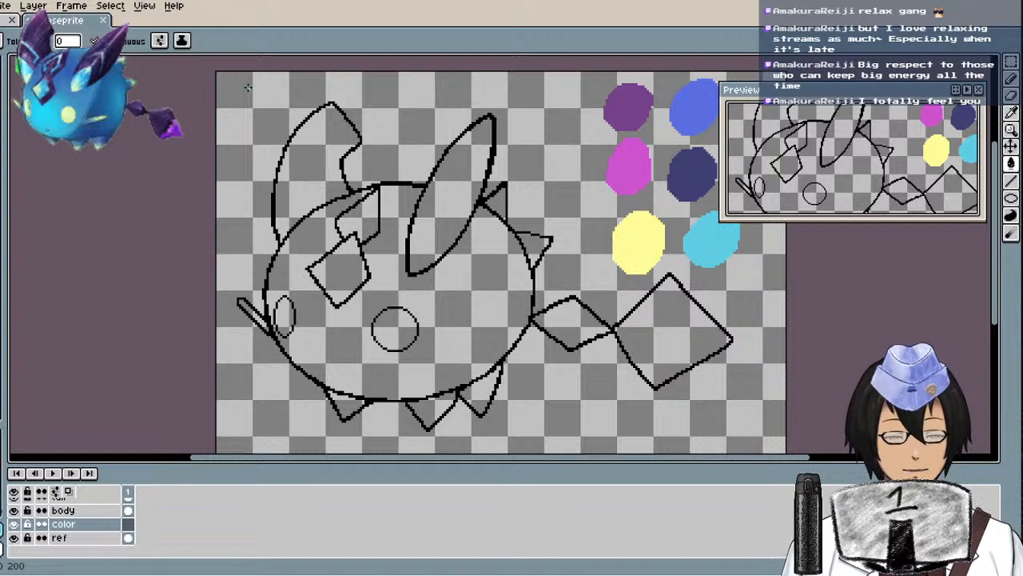
click(471, 305)
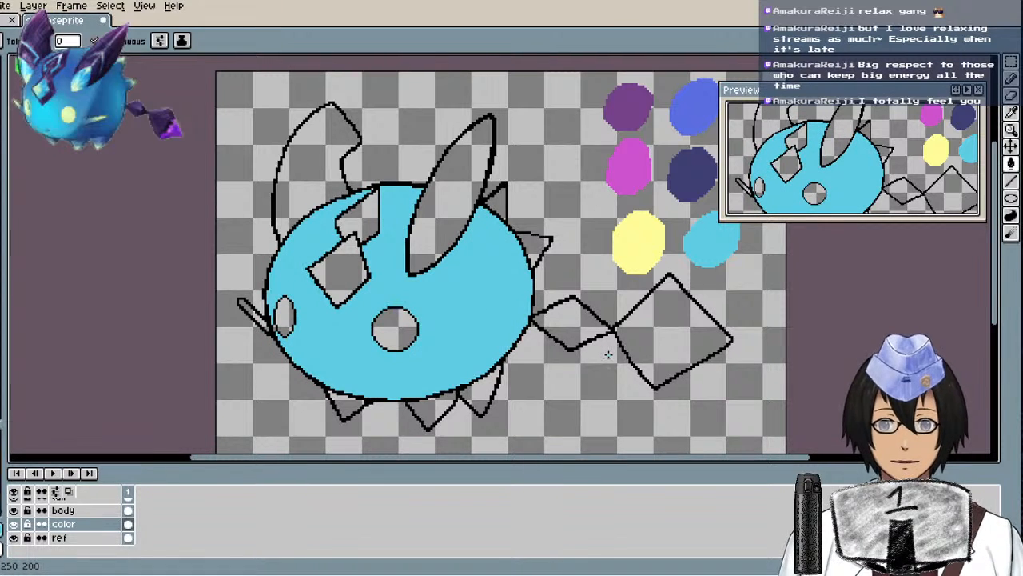
Fill the three legs, both horns, the two back spikes and the whisker with the same cyan
click(349, 406)
click(431, 411)
click(482, 396)
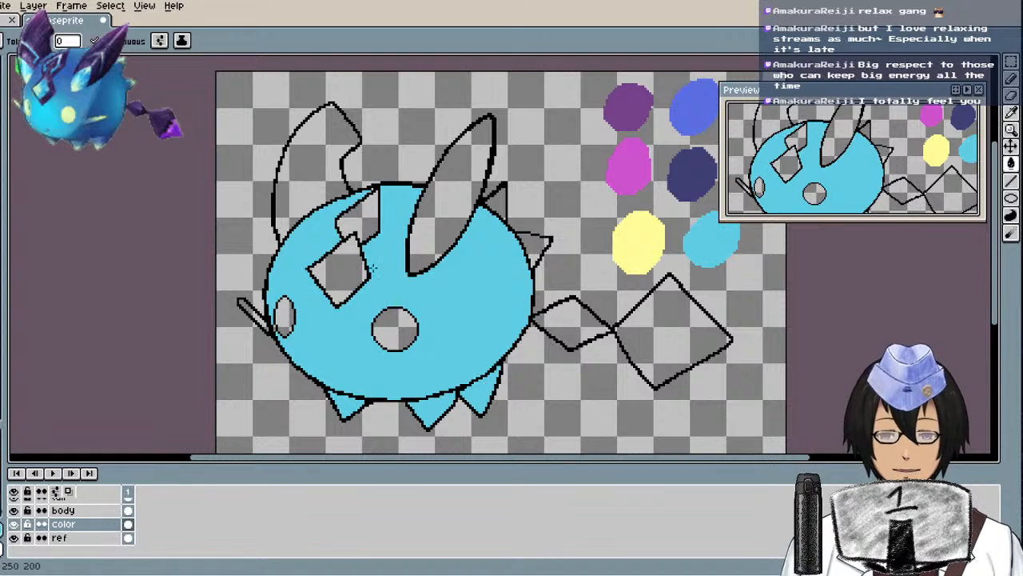
click(440, 206)
click(309, 175)
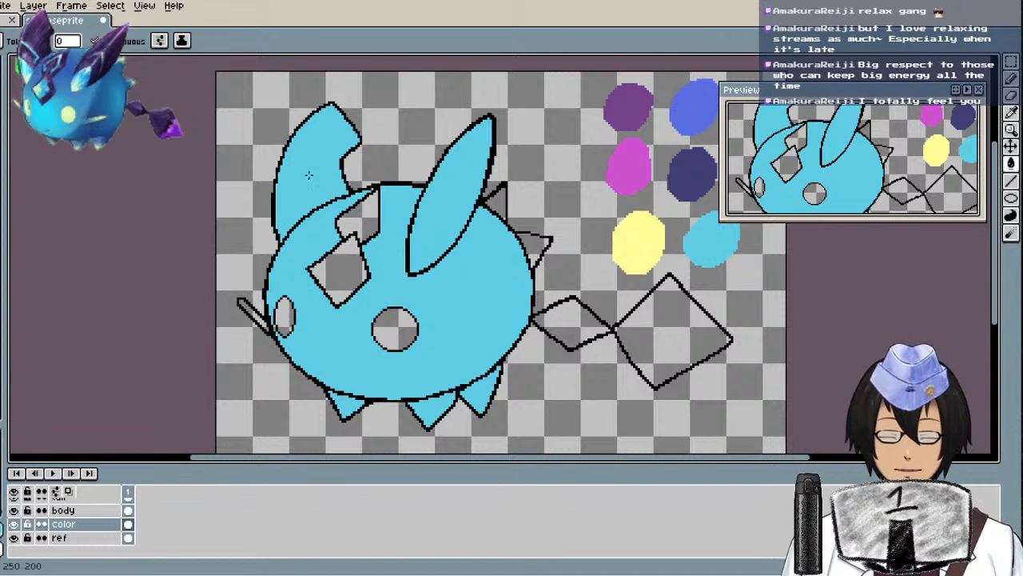
click(495, 202)
click(539, 241)
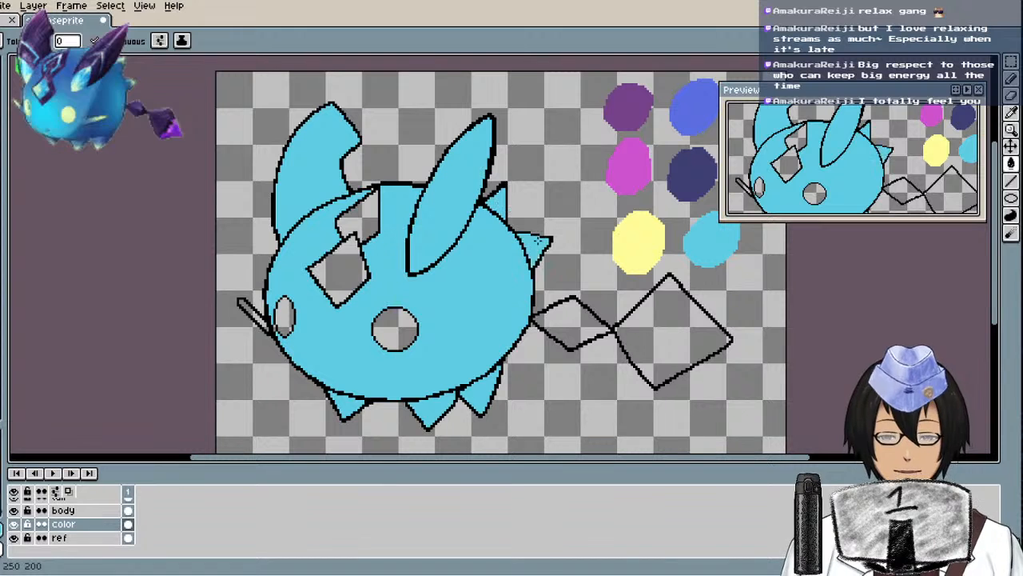
click(252, 313)
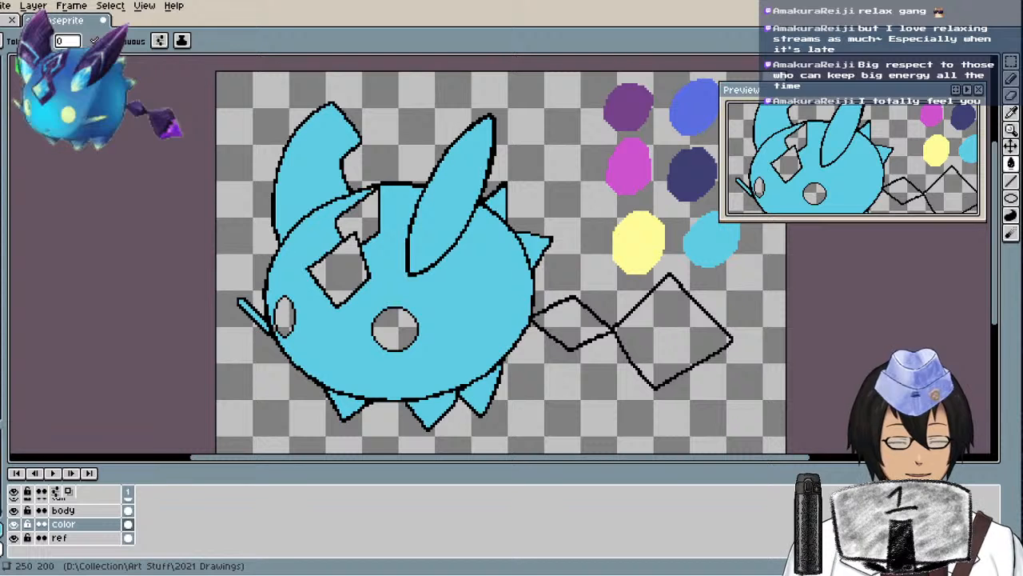
Sample the dark navy swatch and fill the two forehead diamonds with it
scroll(498, 258, up, 1)
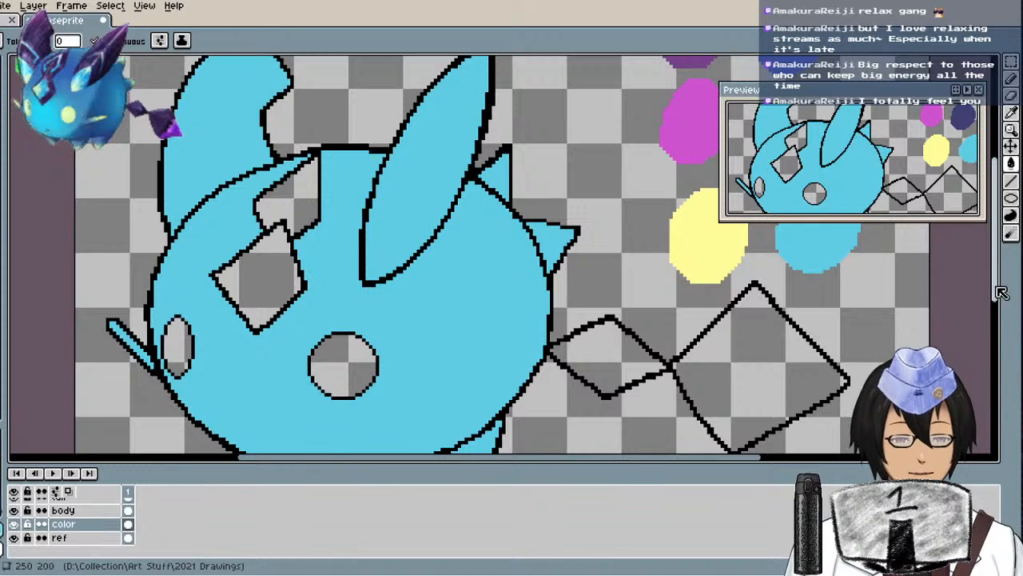
scroll(1002, 293, down, 3)
scroll(1001, 293, up, 3)
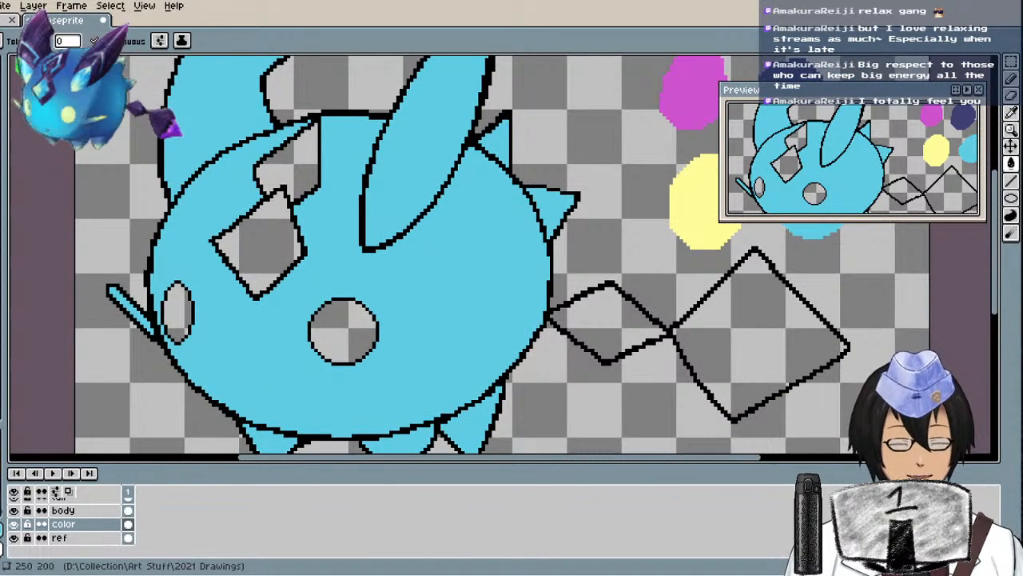
scroll(501, 256, down, 3)
scroll(501, 256, up, 2)
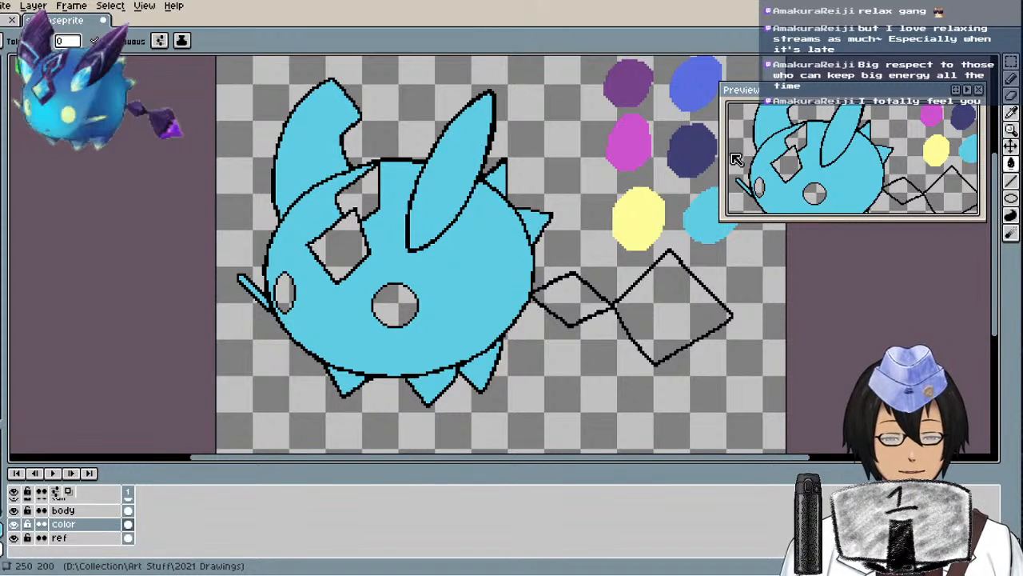
click(1012, 115)
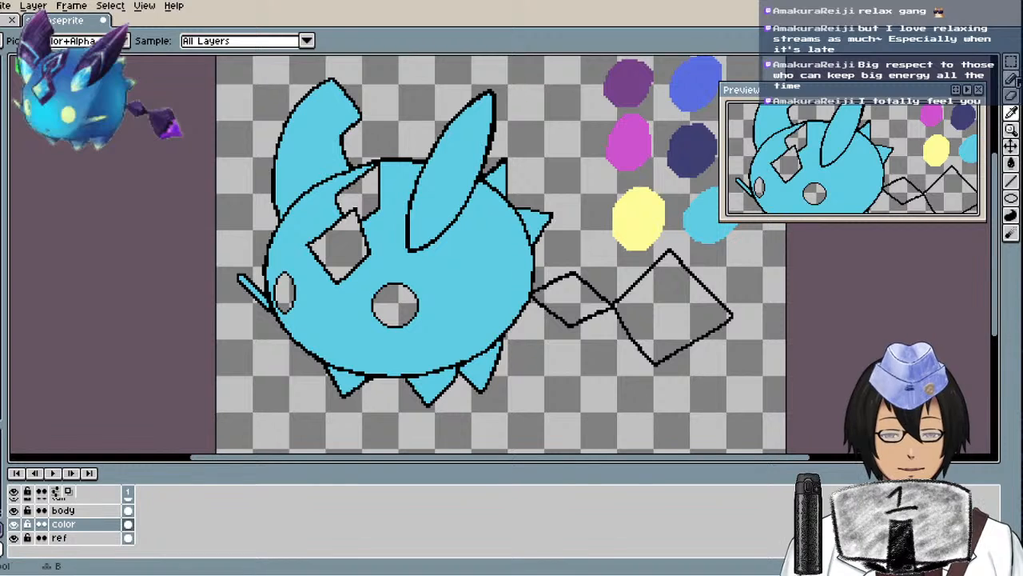
click(1012, 164)
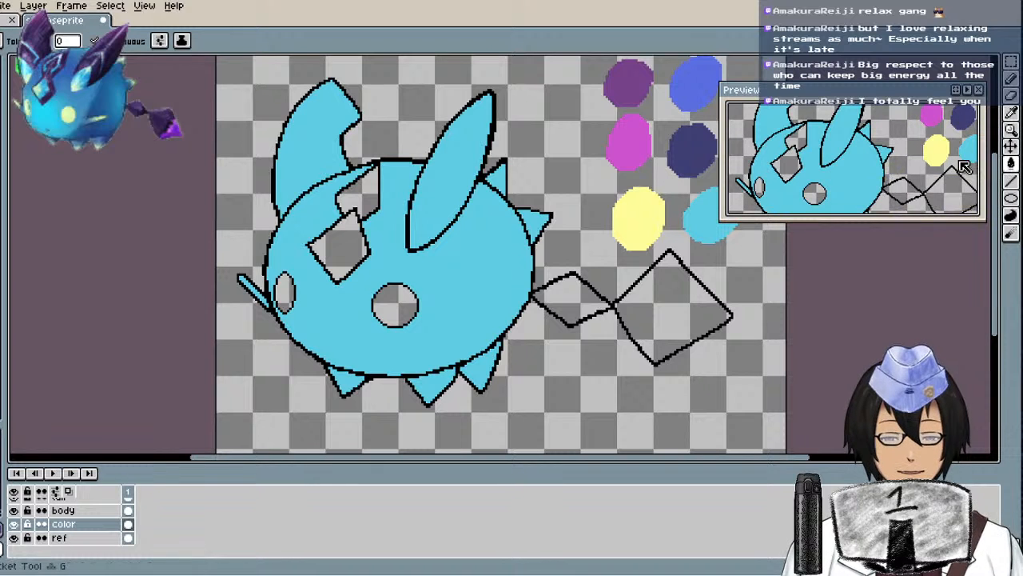
click(358, 194)
click(352, 253)
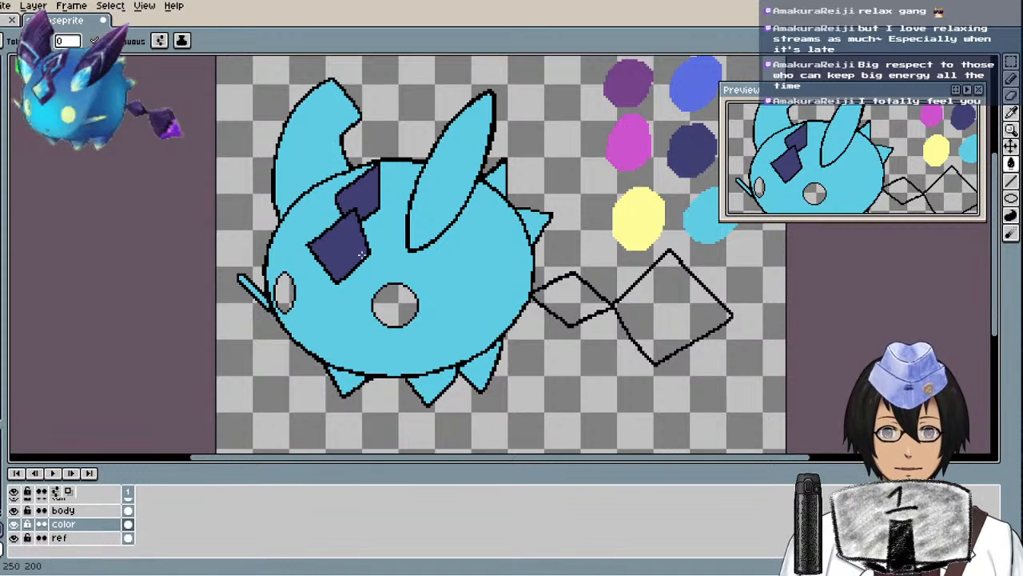
Sample the purple swatch and fill both diamond segments of the tail with it
click(1012, 115)
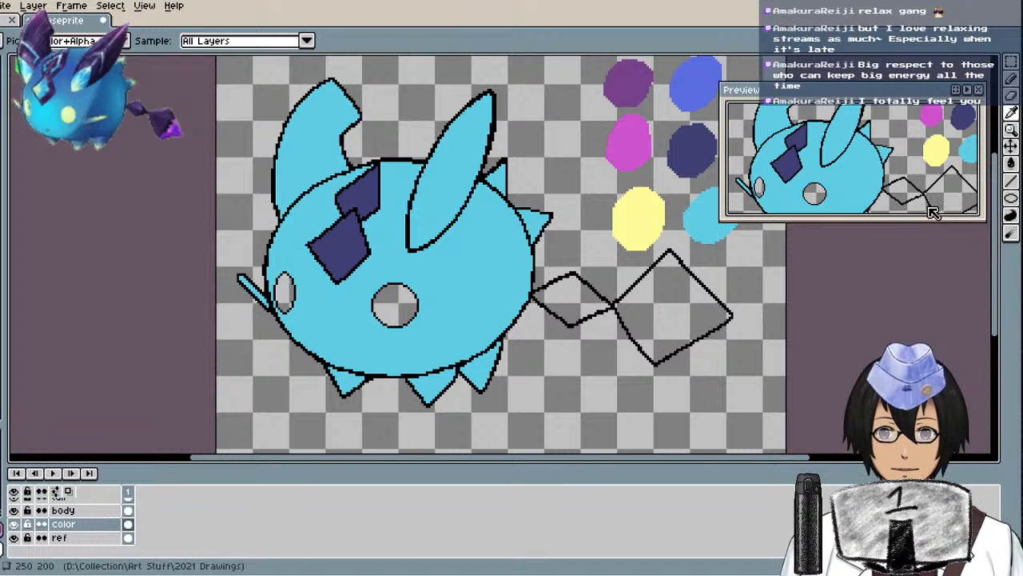
click(1011, 163)
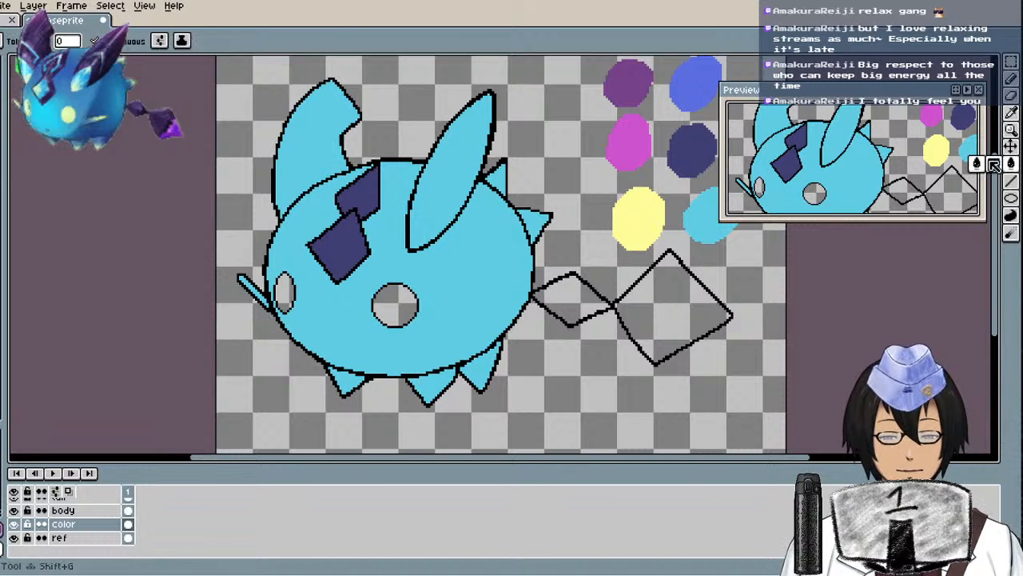
click(571, 298)
click(672, 315)
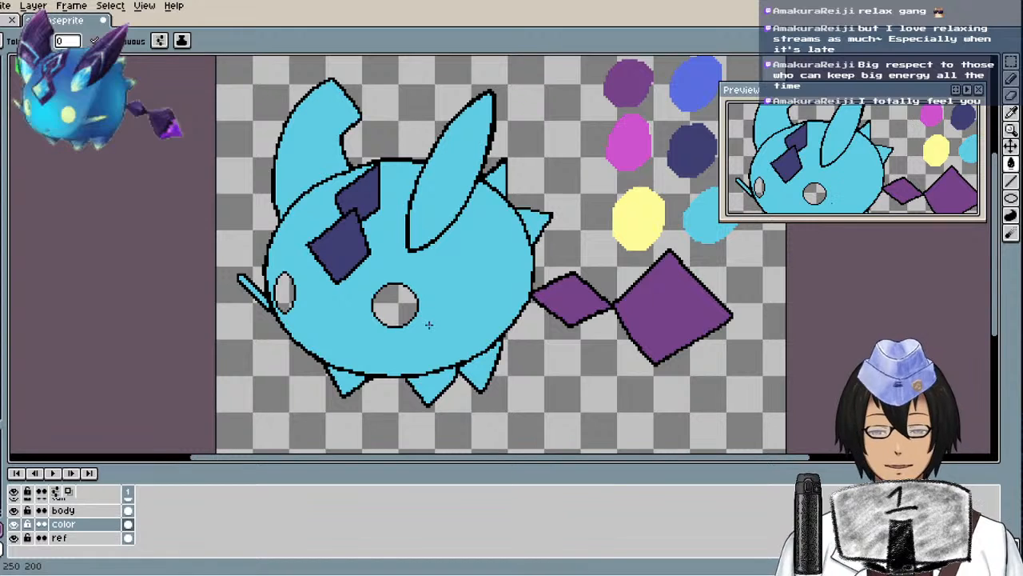
Sample the pale yellow swatch and fill both eyes with it
click(1011, 112)
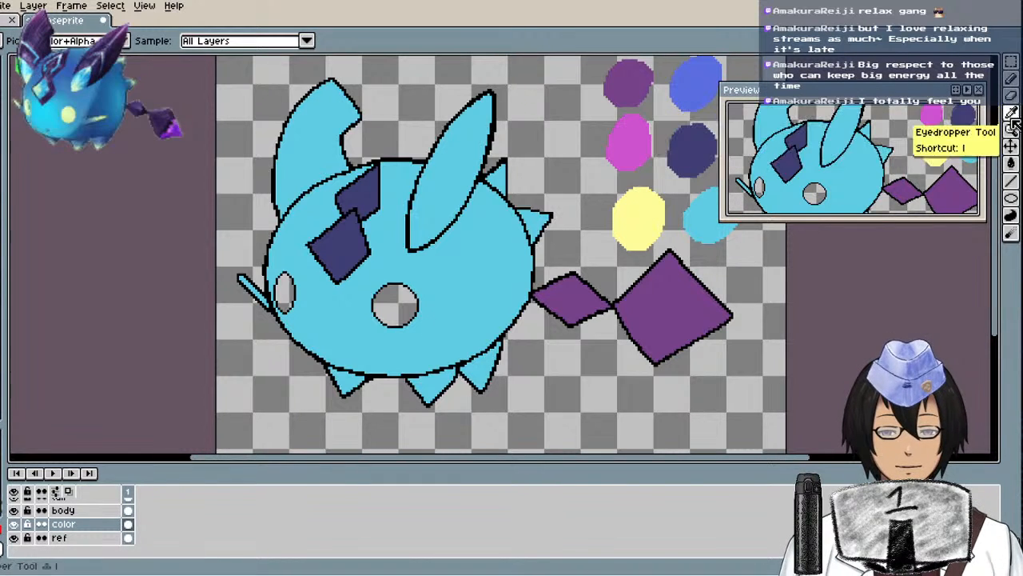
click(1012, 163)
click(392, 304)
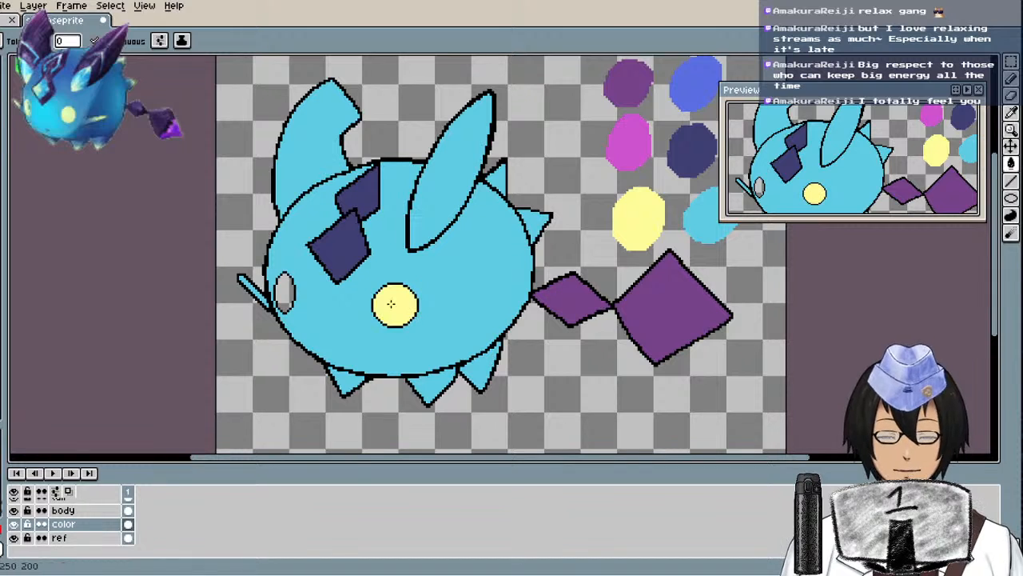
click(285, 289)
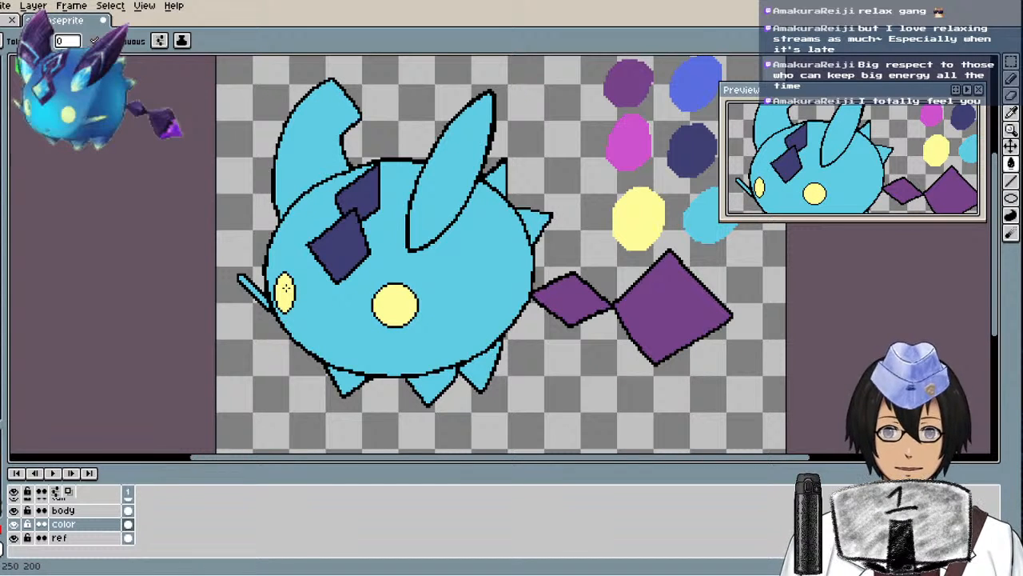
Paint a small black dot for the mouth between and below the eyes on the eyes layer, and save the sprite
click(1009, 94)
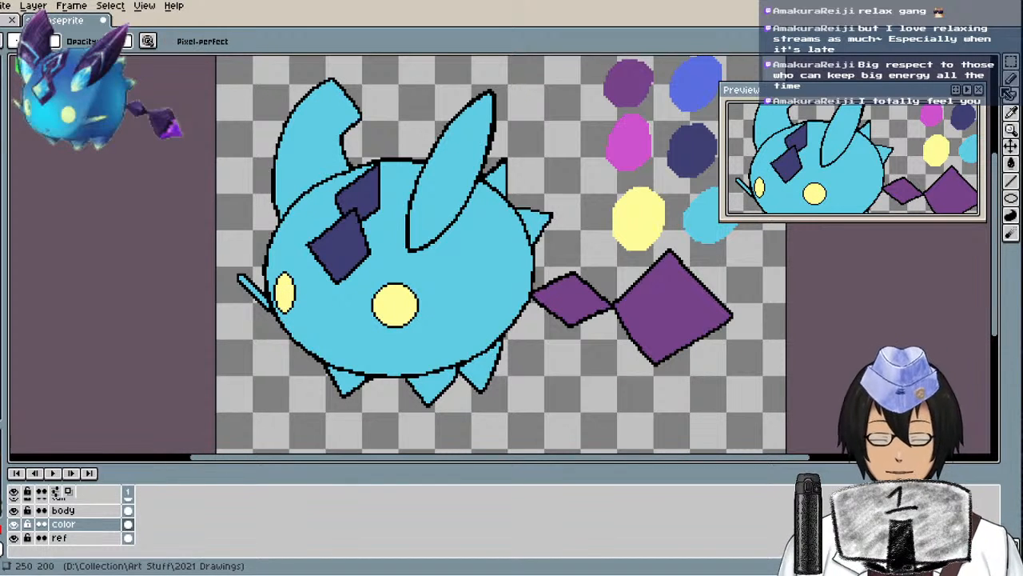
scroll(988, 516, up, 3)
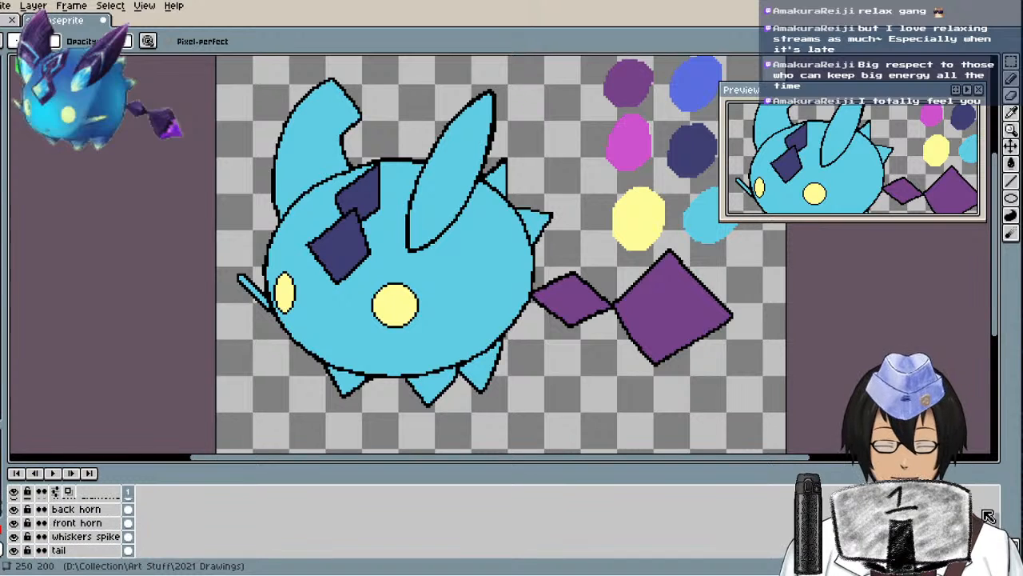
scroll(1002, 517, up, 1)
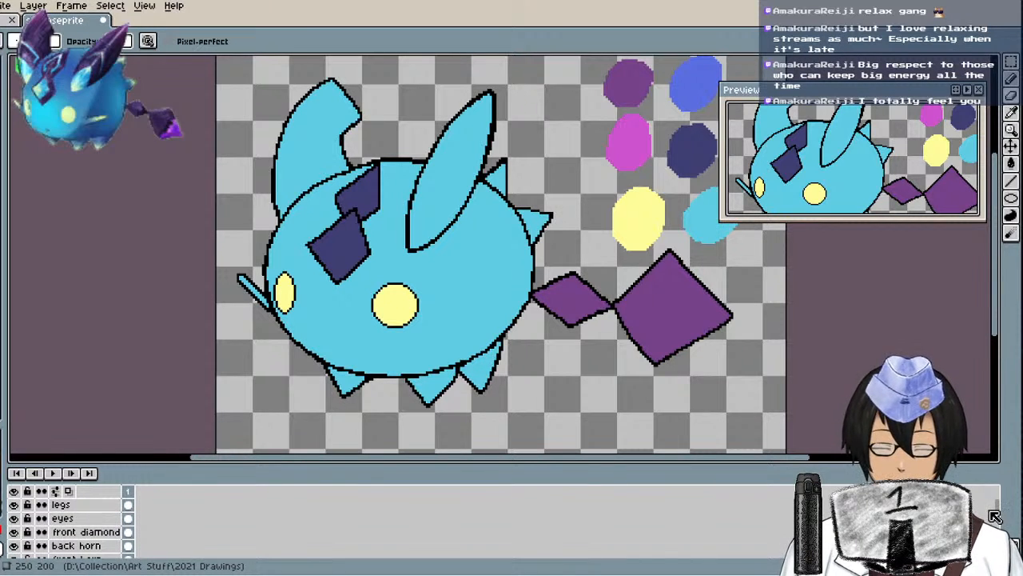
click(97, 520)
click(1012, 81)
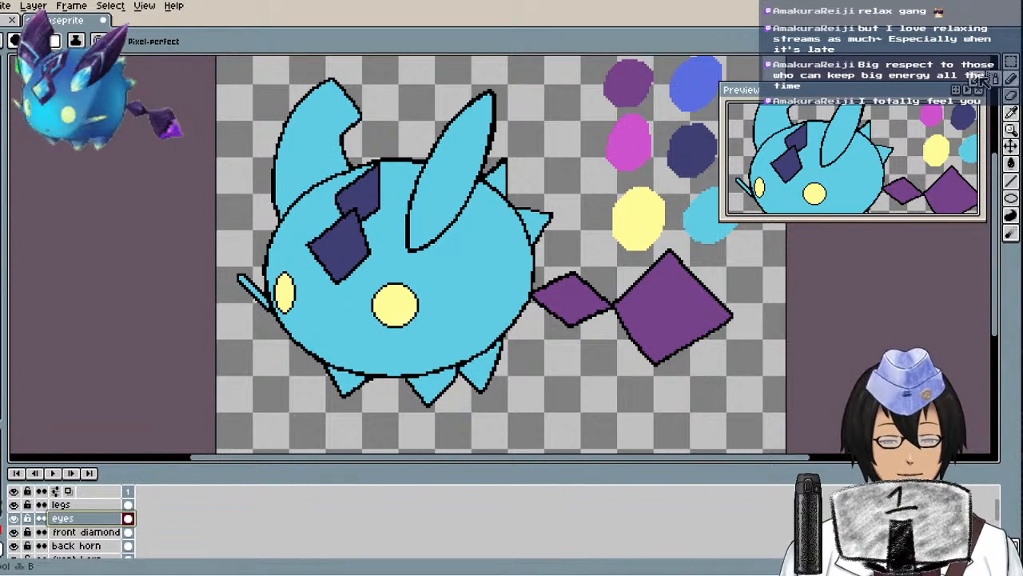
click(1, 62)
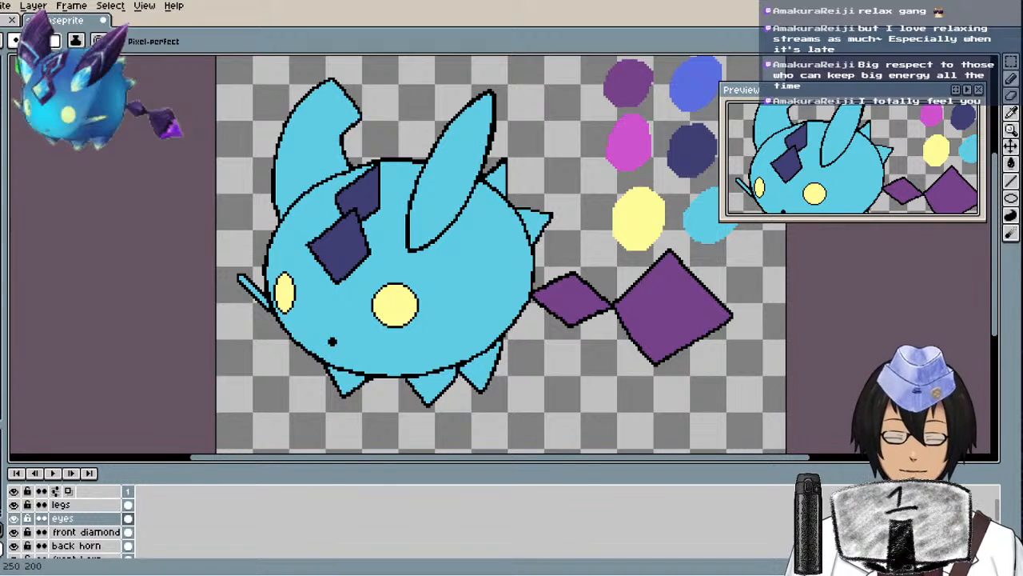
key(ctrl+s)
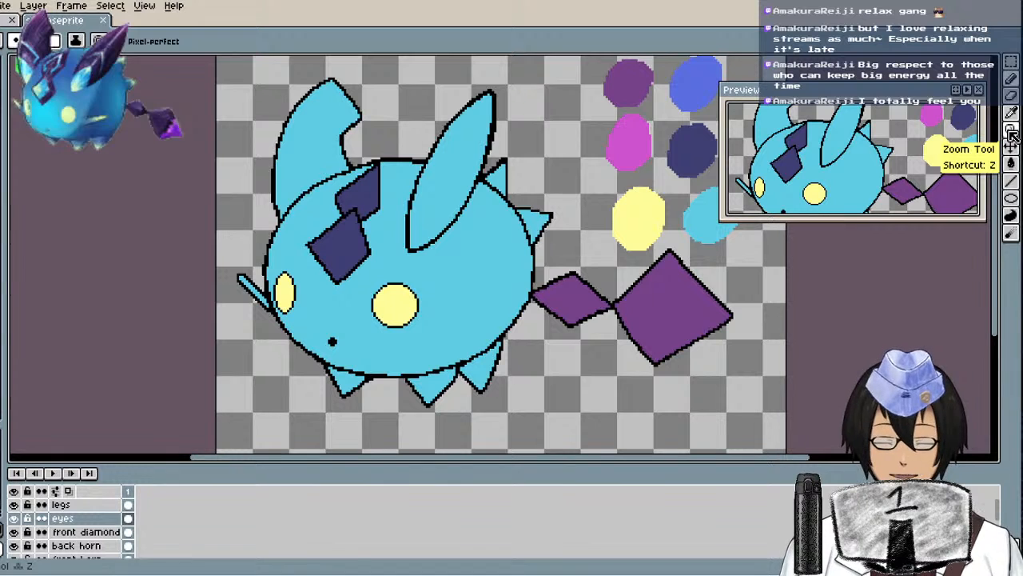
On the color layer, sample the dark navy and fill both horns with it
scroll(84, 544, down, 3)
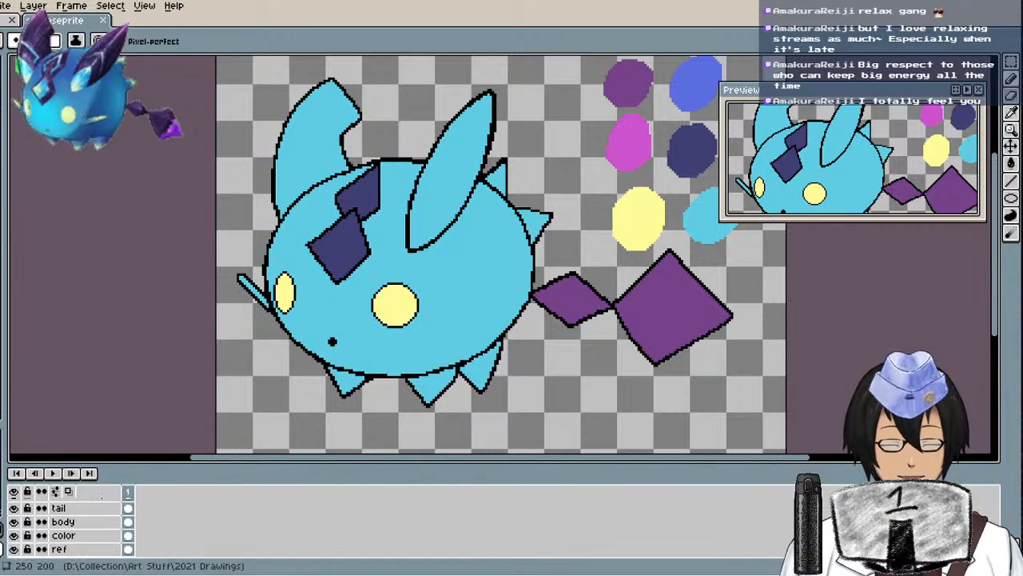
click(88, 550)
click(64, 535)
key(i)
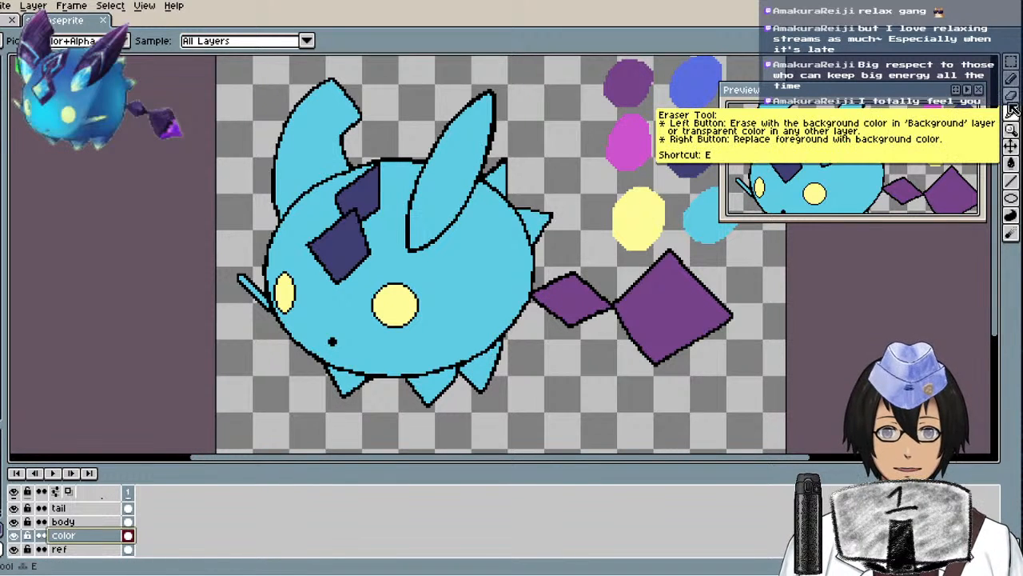
key(g)
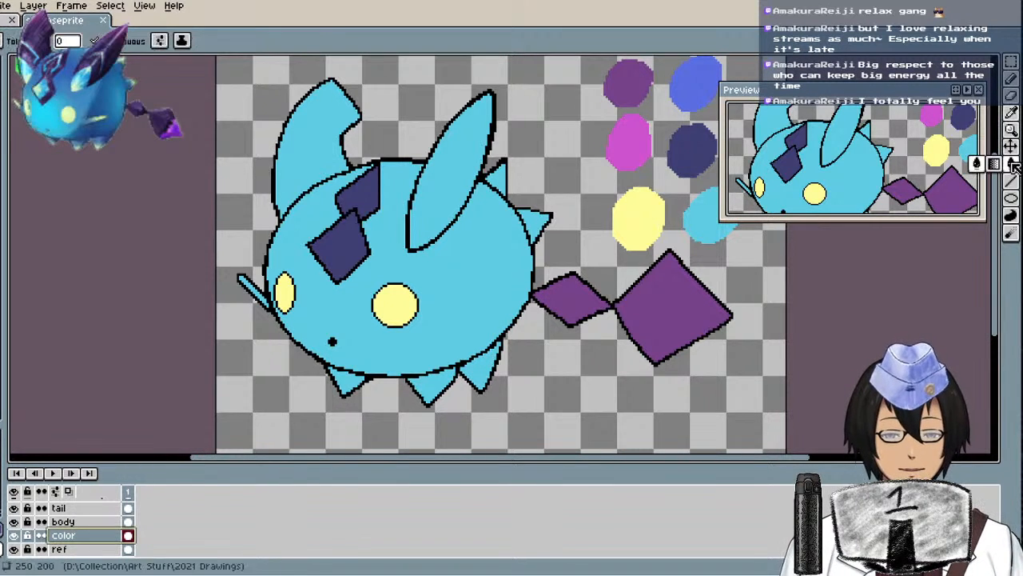
click(451, 168)
click(312, 143)
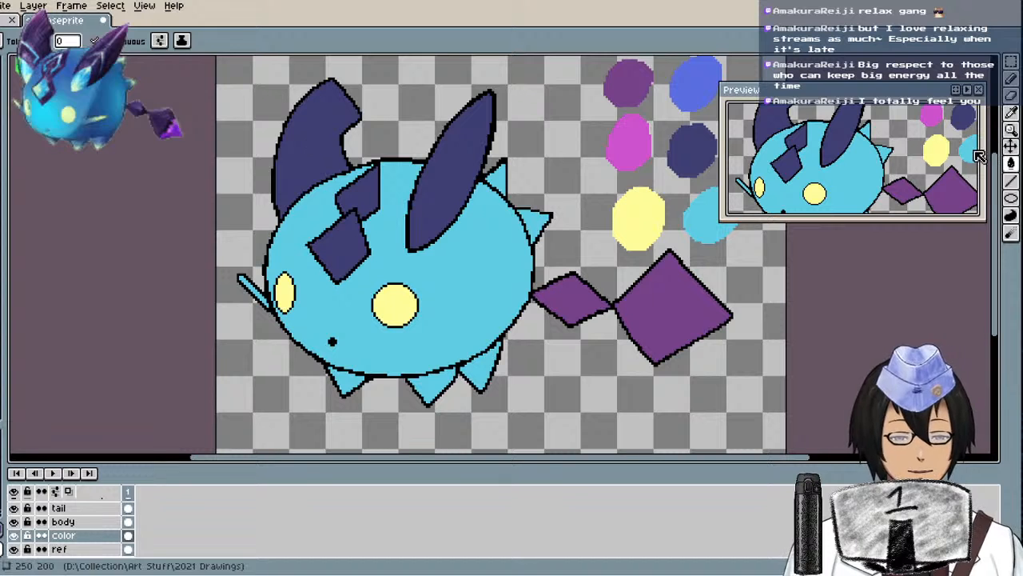
Sample the light blue and fill the lower forehead diamond with it
click(1011, 113)
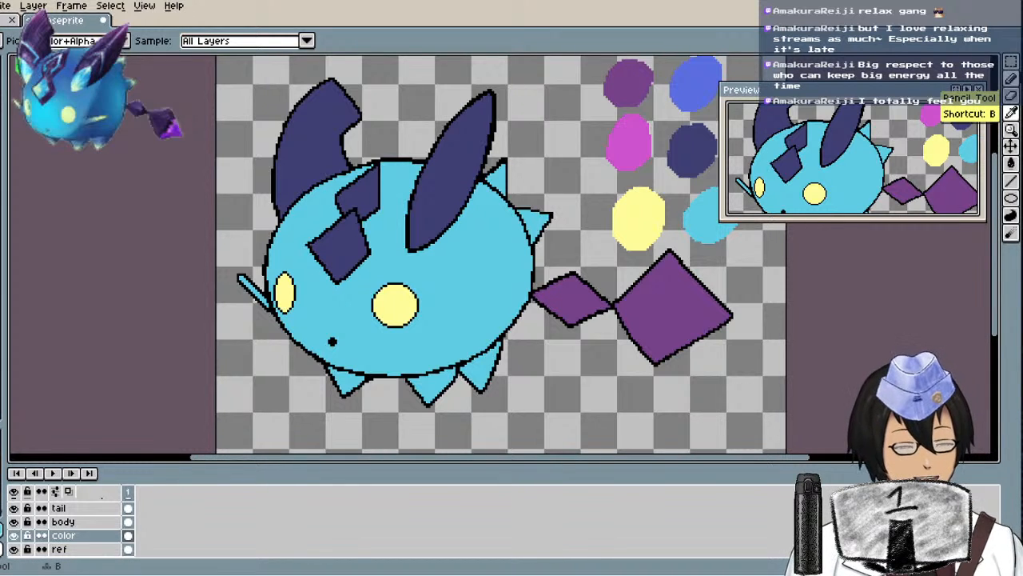
click(1012, 163)
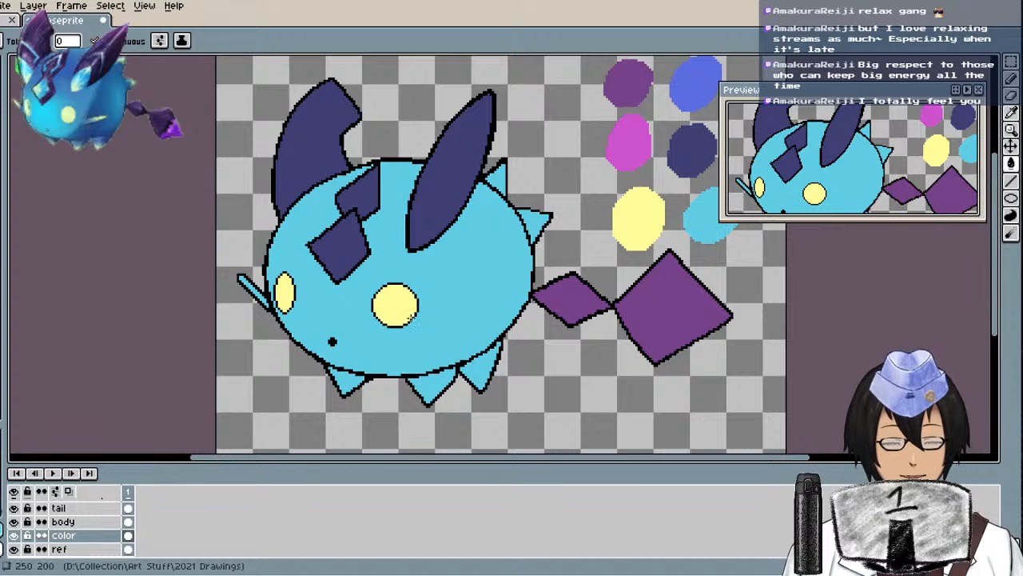
click(342, 246)
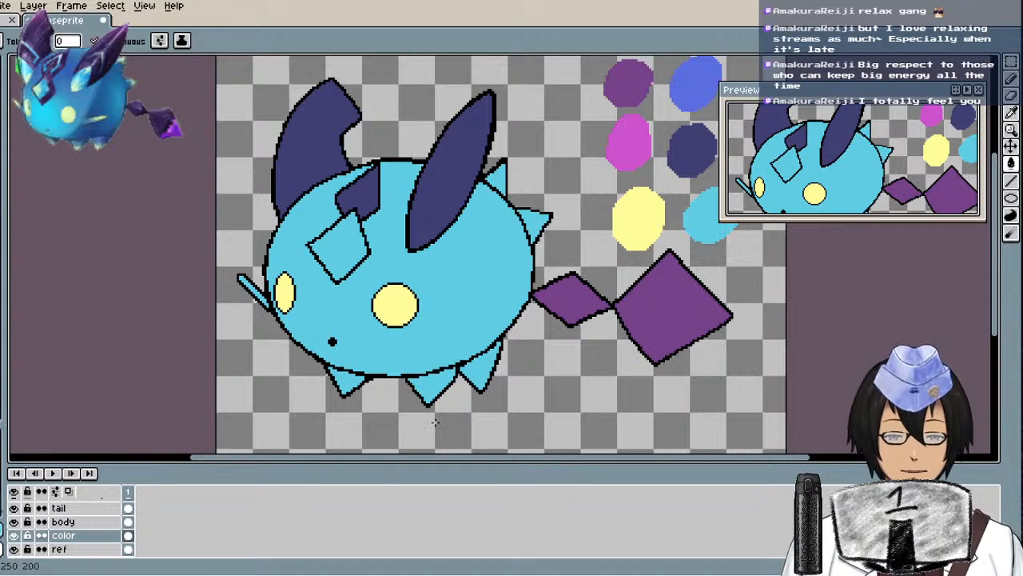
key(ctrl+s)
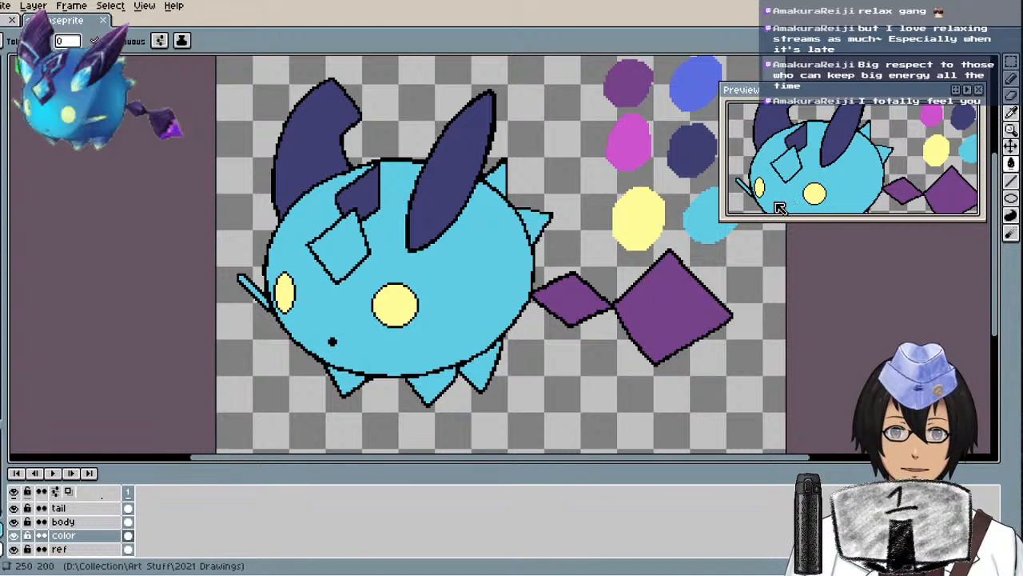
Sample the pale yellow and paint most of the thin bar protruding beside the narrow eye with it, saving the sprite
click(1011, 77)
click(1012, 112)
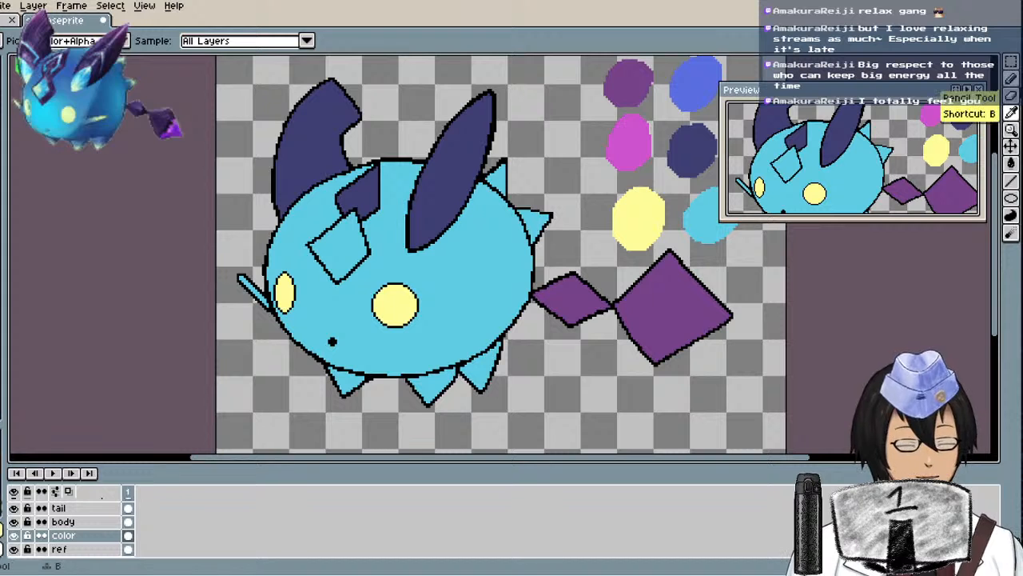
scroll(498, 252, up, 1)
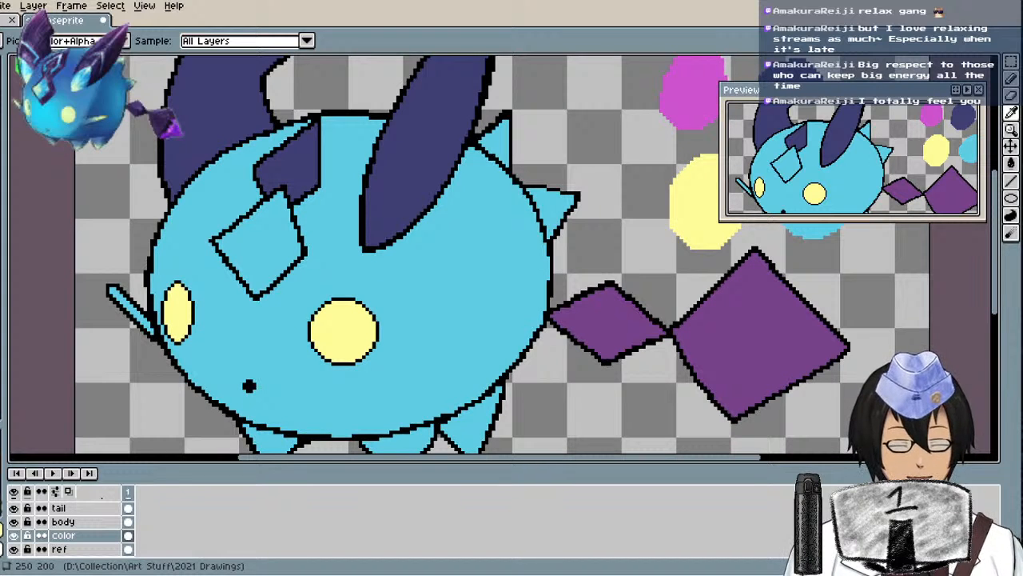
click(1010, 78)
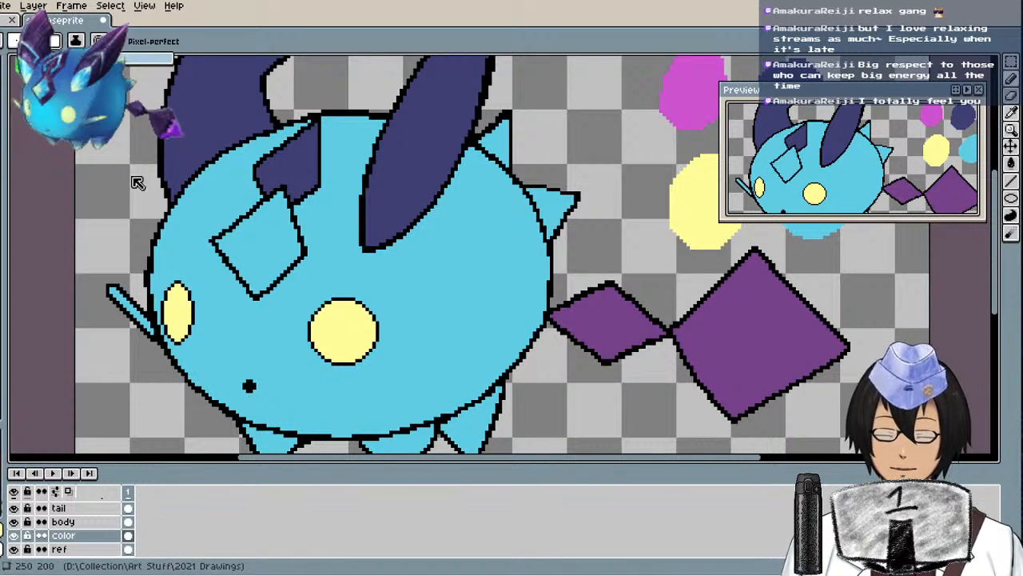
key(ctrl+s)
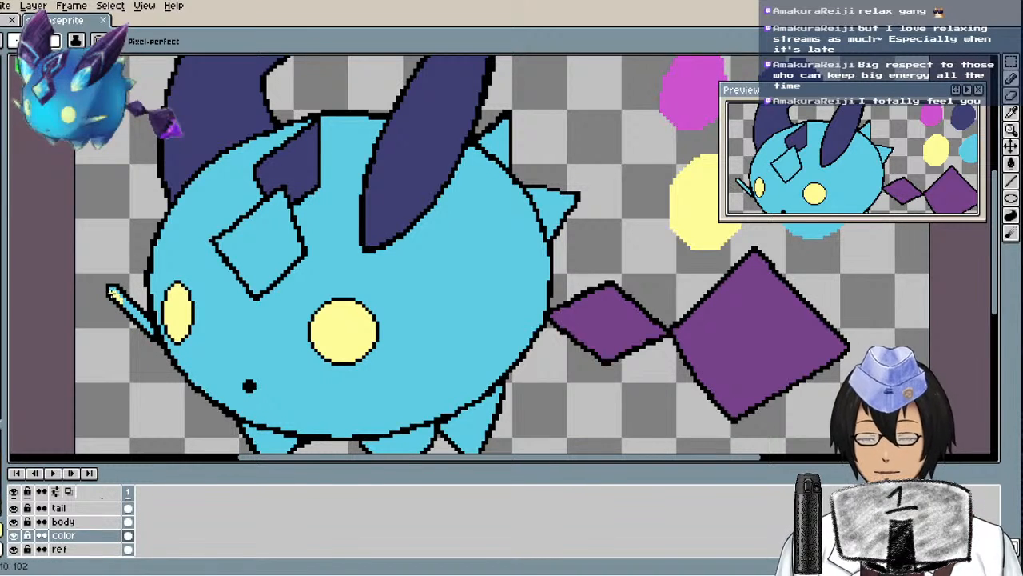
drag(117, 291, 144, 324)
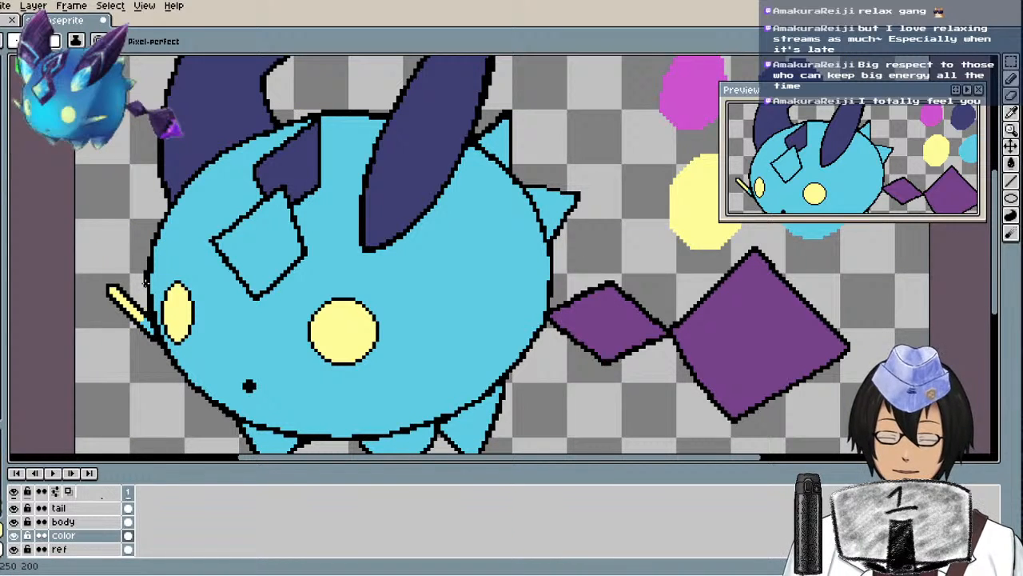
key(ctrl+s)
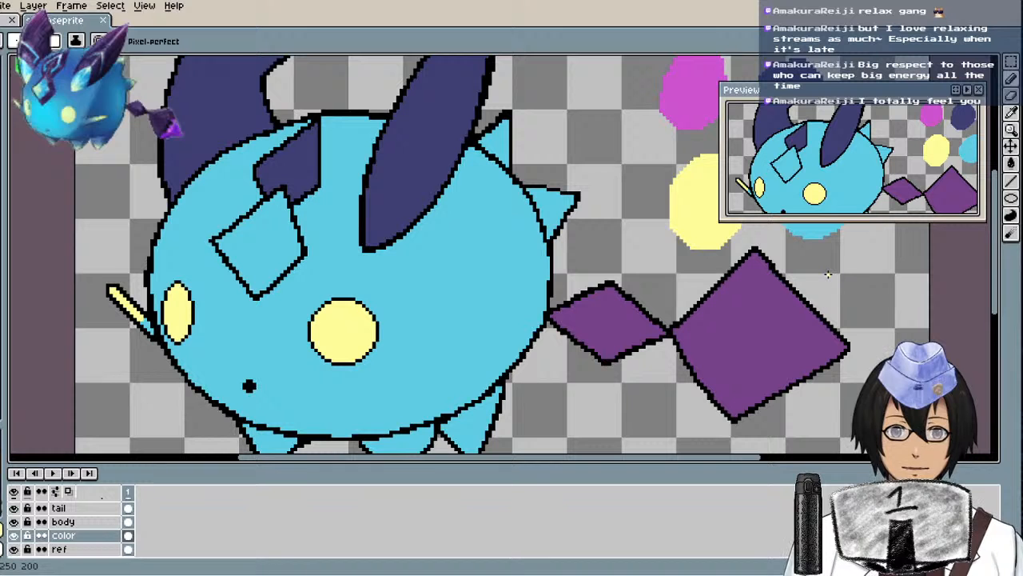
Sample the medium blue swatch and fill the three legs beneath the body with it
drag(996, 285, 996, 321)
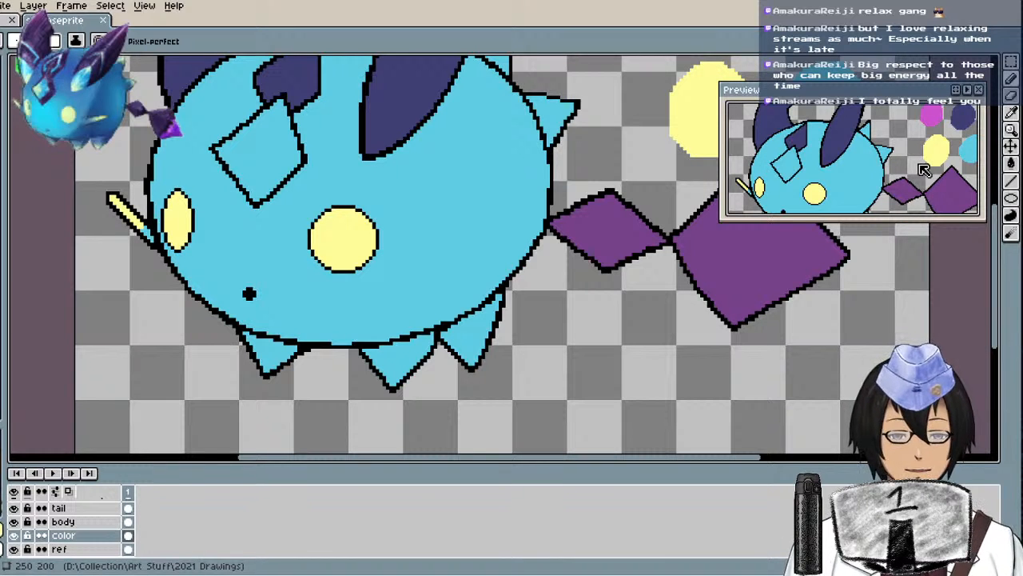
click(1012, 113)
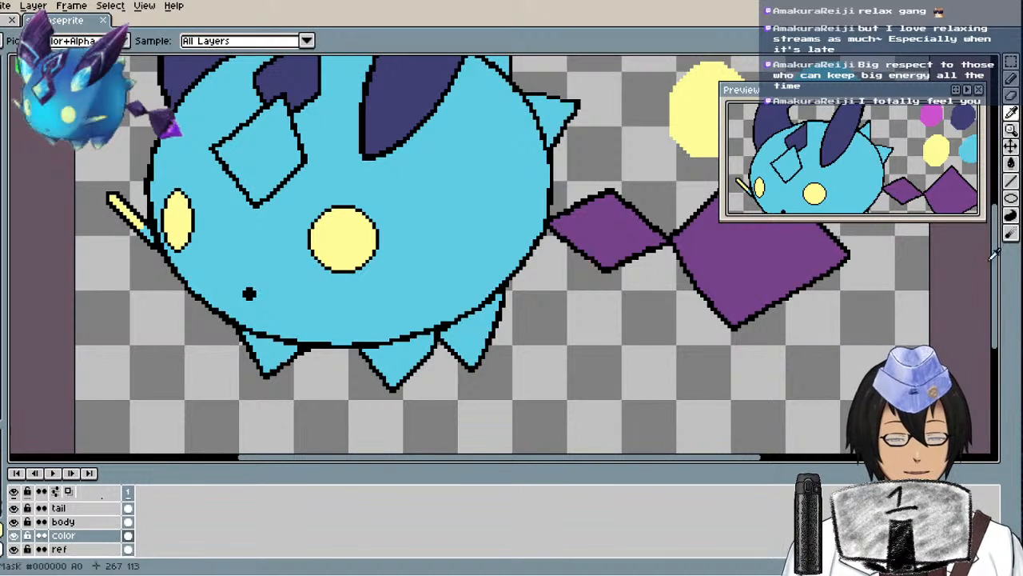
drag(996, 301, 999, 205)
drag(892, 90, 523, 57)
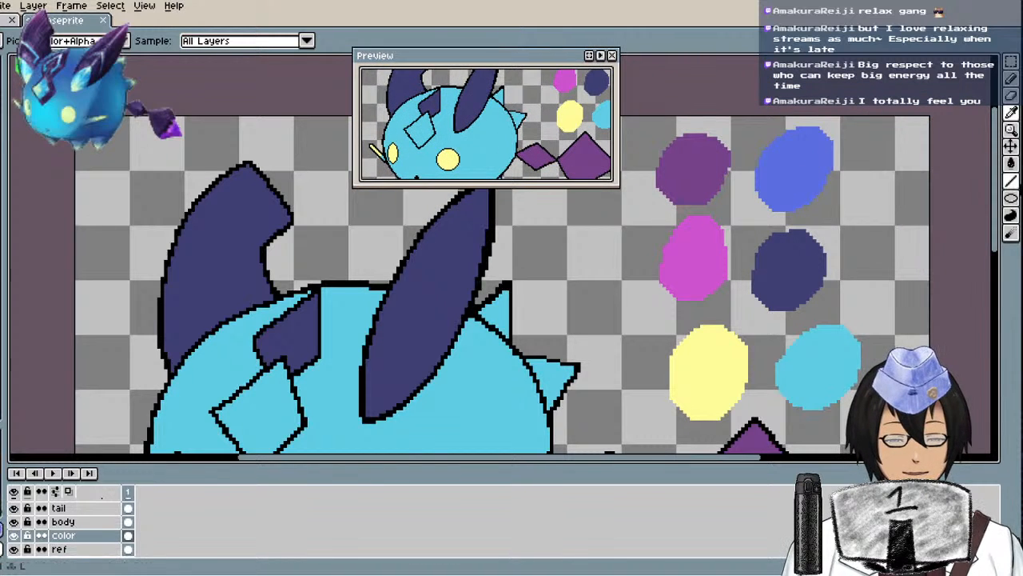
drag(1000, 200, 996, 250)
click(1011, 163)
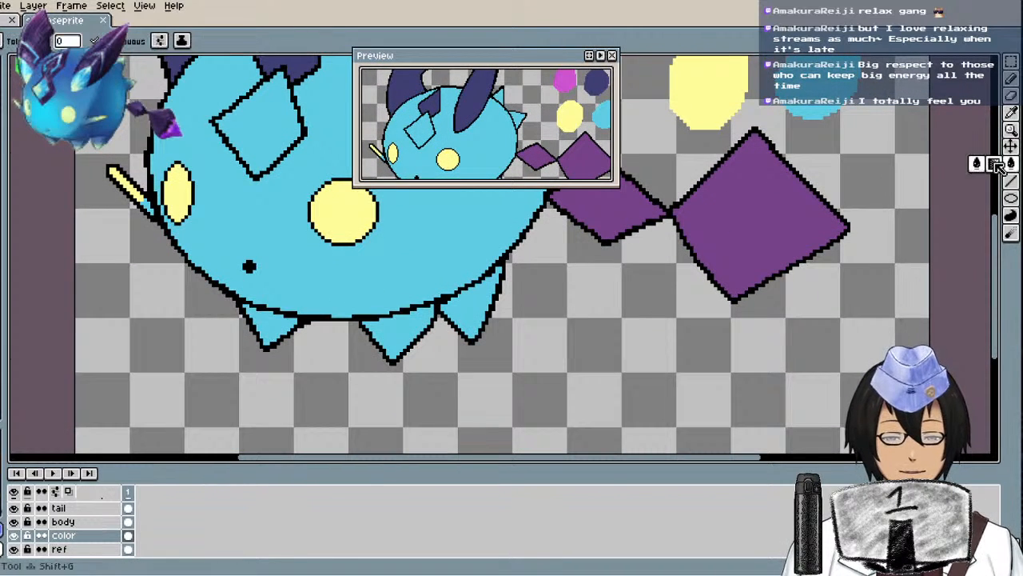
click(396, 329)
click(461, 309)
click(269, 324)
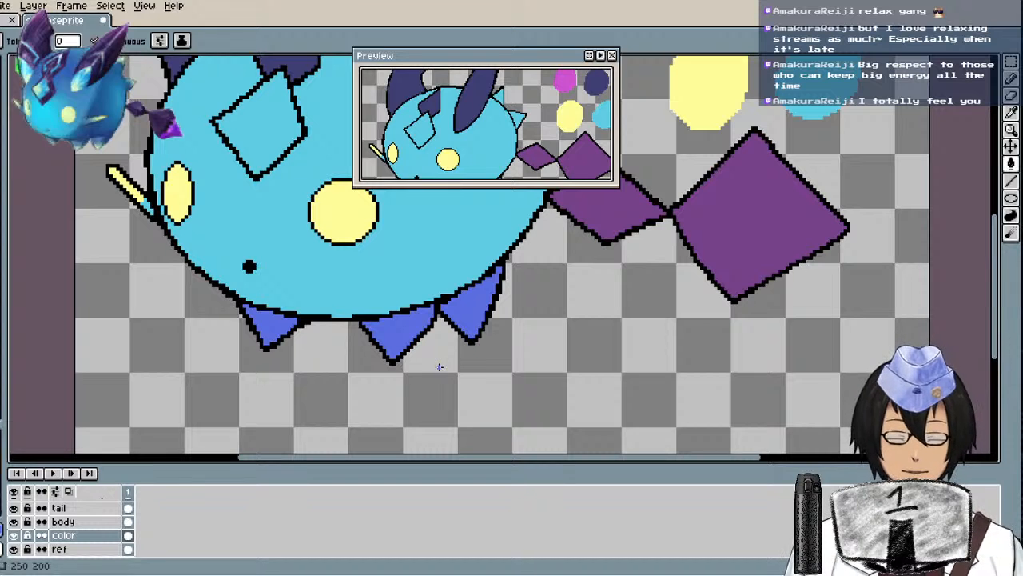
Enlarge the Preview window until it shows the entire sprite, and move it away from the creature's body
click(1011, 79)
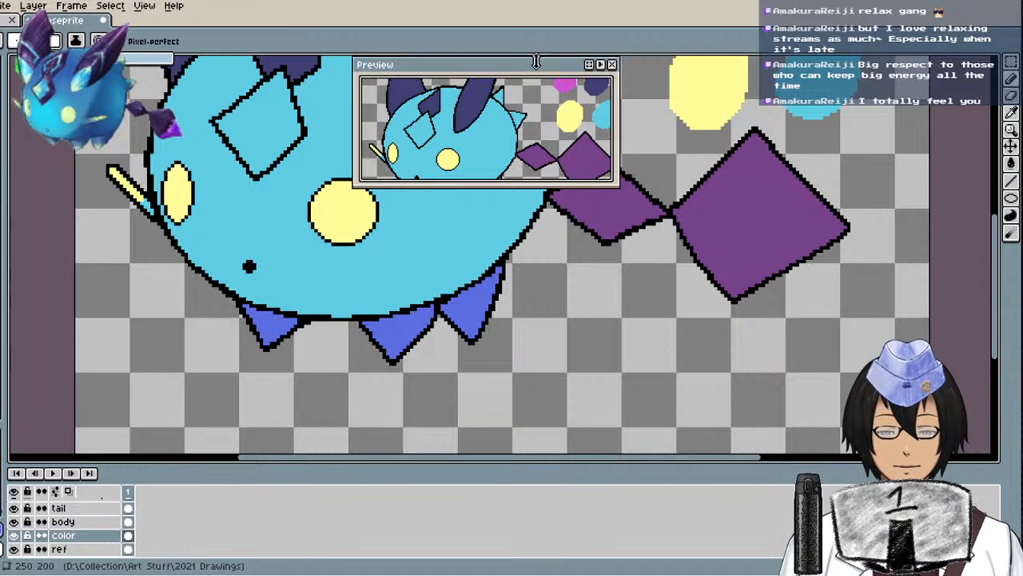
drag(520, 49, 520, 1)
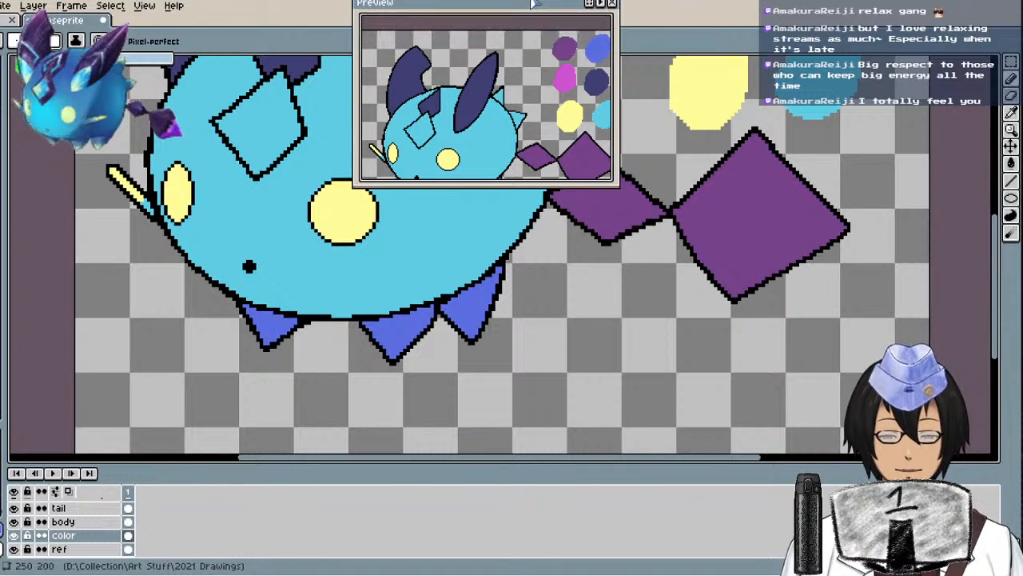
drag(518, 182, 529, 240)
drag(618, 147, 653, 146)
drag(350, 162, 336, 163)
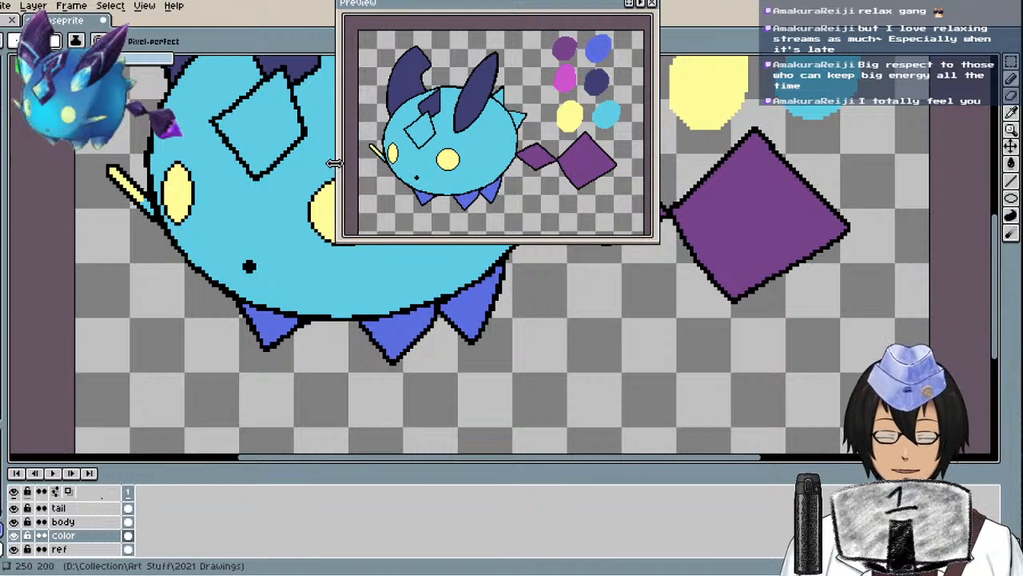
drag(519, 110, 507, 110)
drag(529, 9, 876, 33)
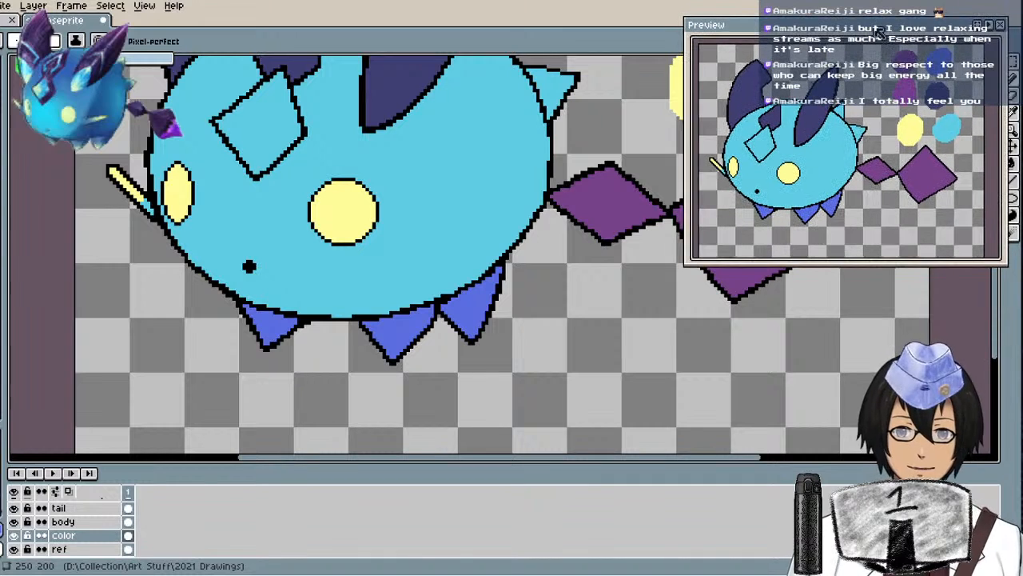
Trim the edges of the Preview window so it fits more tightly around the sprite
scroll(1000, 314, up, 2)
scroll(999, 314, up, 2)
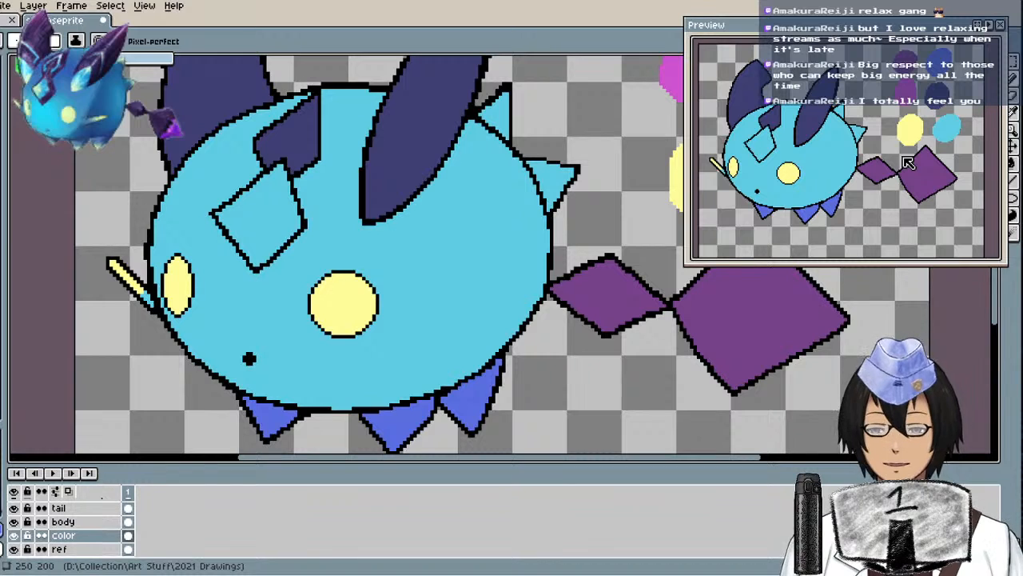
drag(898, 261, 899, 236)
drag(1006, 124, 972, 128)
drag(810, 15, 809, 32)
drag(685, 128, 701, 129)
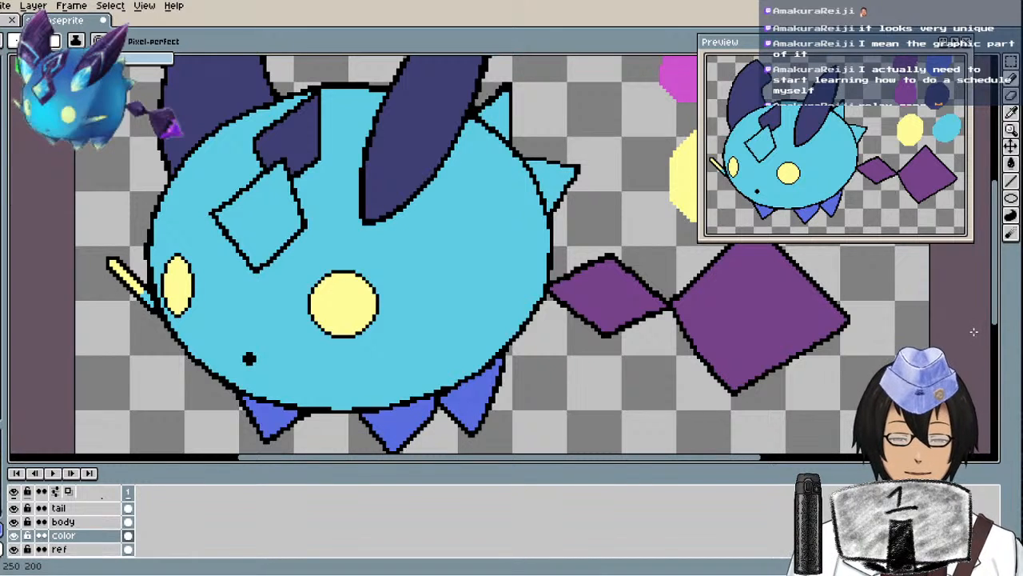
Undo the medium blue fills of the three legs
key(ctrl+z)
key(ctrl+z)
key(ctrl+z)
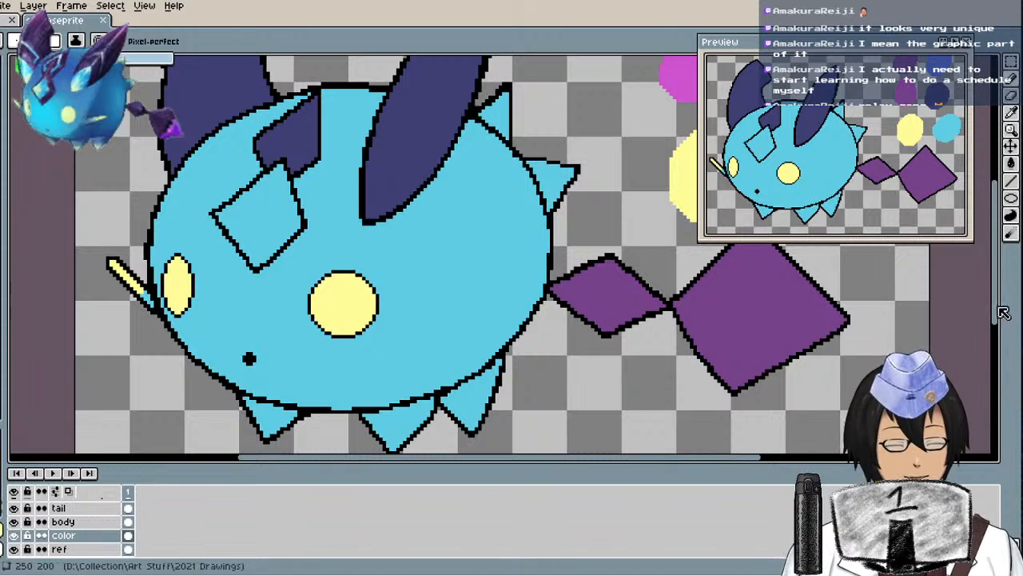
Paint pale yellow tips on the front and middle legs with the Pencil tool
key(plus)
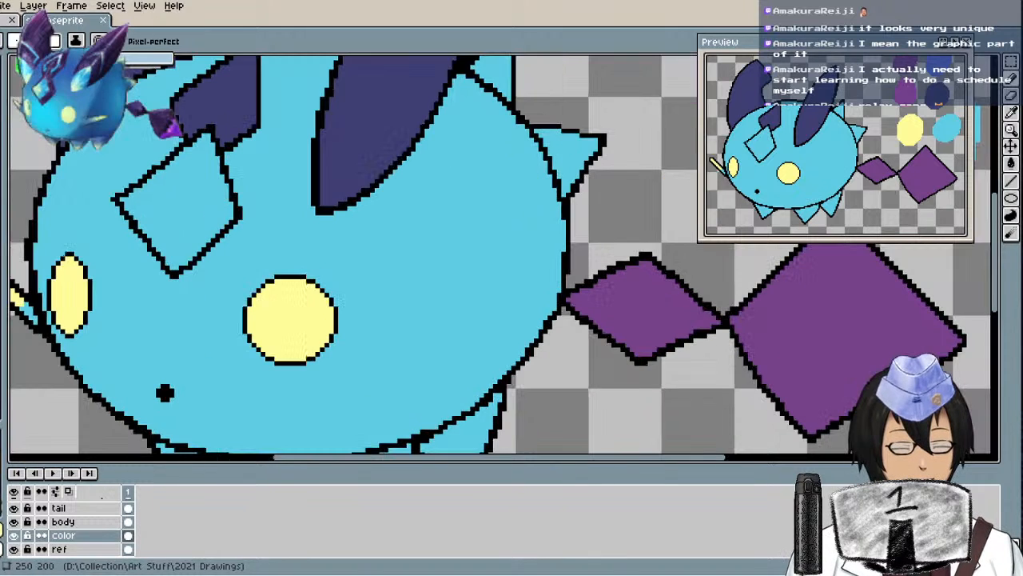
drag(1000, 297, 999, 352)
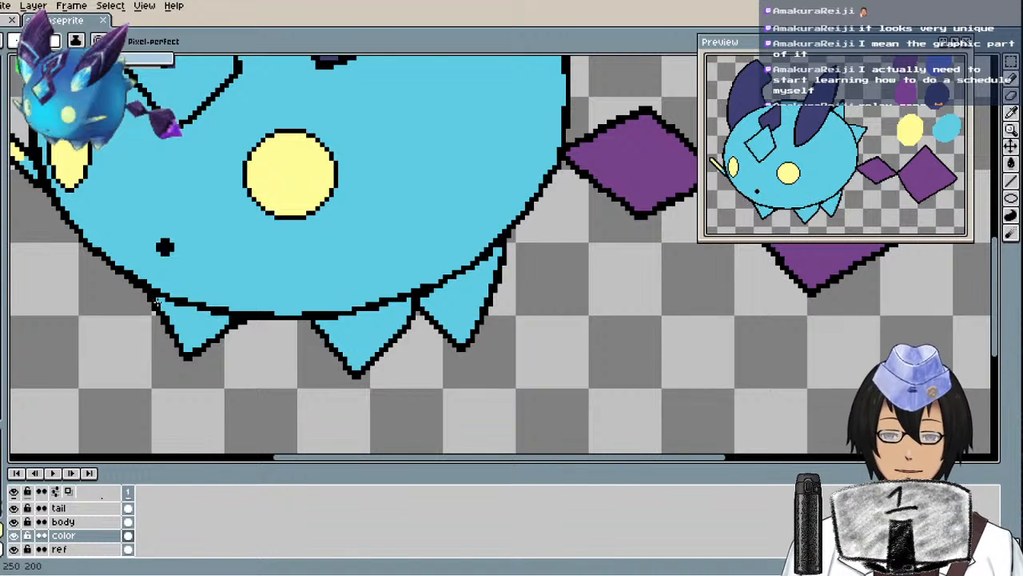
mouse_move(164, 312)
mouse_down()
mouse_move(194, 336)
mouse_move(182, 340)
mouse_move(200, 343)
mouse_move(189, 347)
mouse_move(200, 342)
mouse_up()
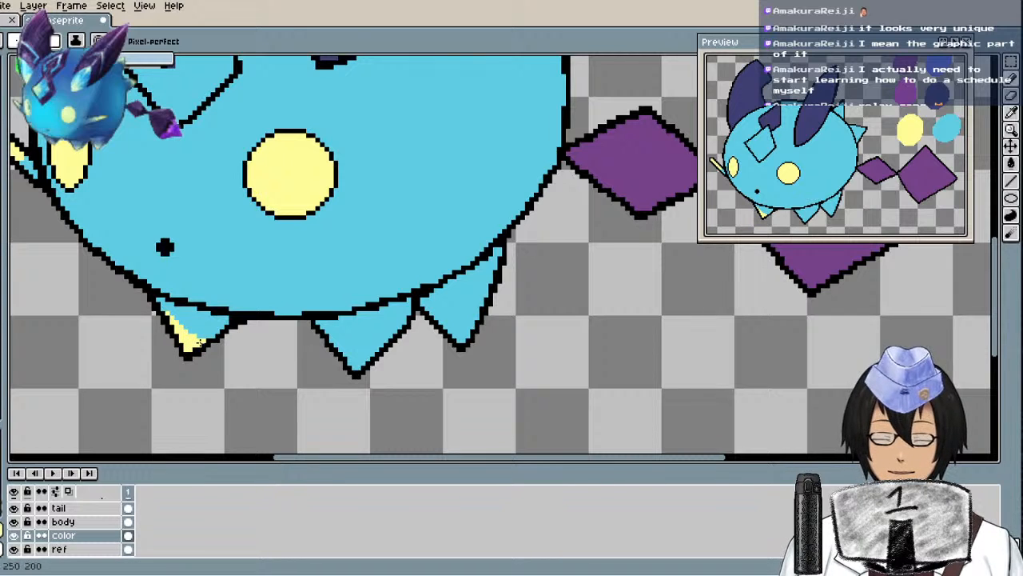
drag(336, 345, 388, 347)
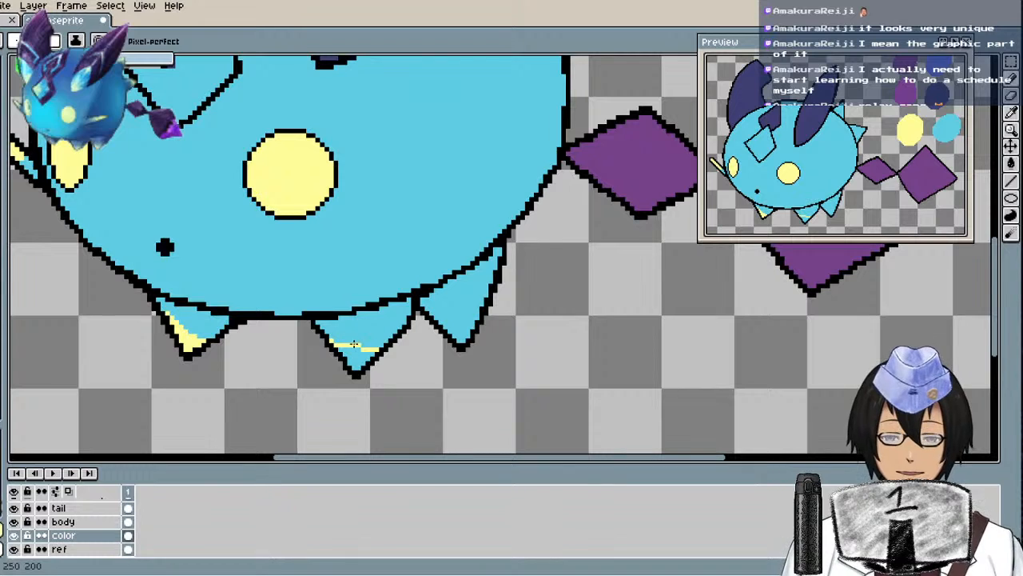
mouse_move(376, 343)
mouse_down()
mouse_move(388, 345)
mouse_move(356, 364)
mouse_up()
mouse_move(355, 363)
mouse_down()
mouse_move(338, 342)
mouse_move(349, 369)
mouse_move(370, 352)
mouse_up()
key(e)
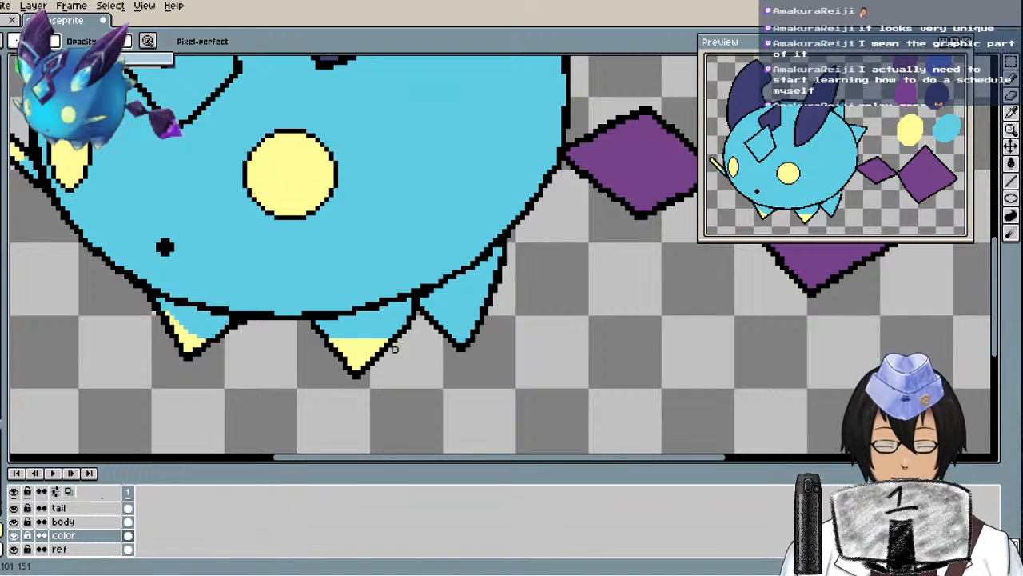
key(b)
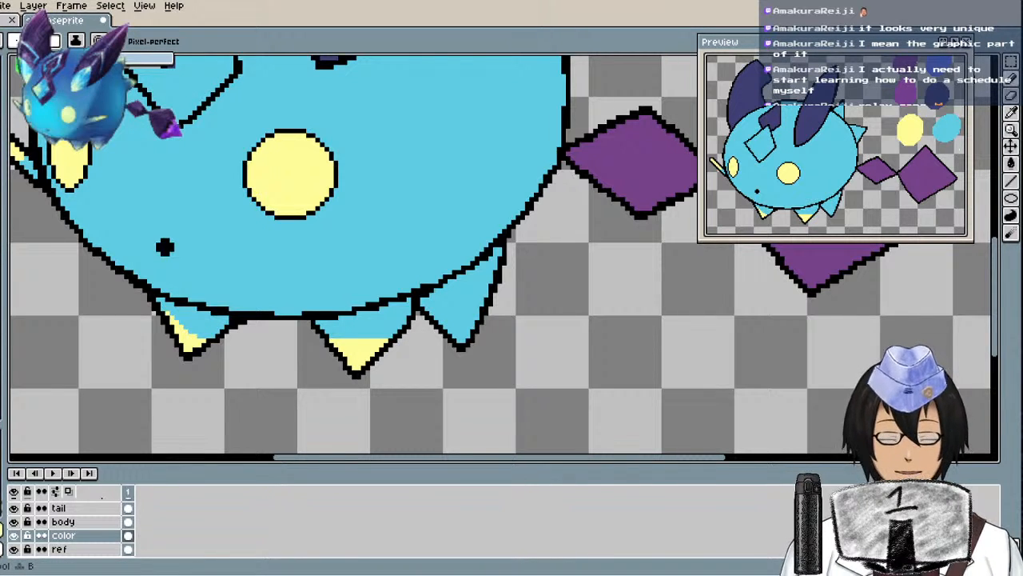
Paint a pale yellow tip on the rear leg with the Pencil tool and erase the overspill past its outline
drag(432, 324, 485, 300)
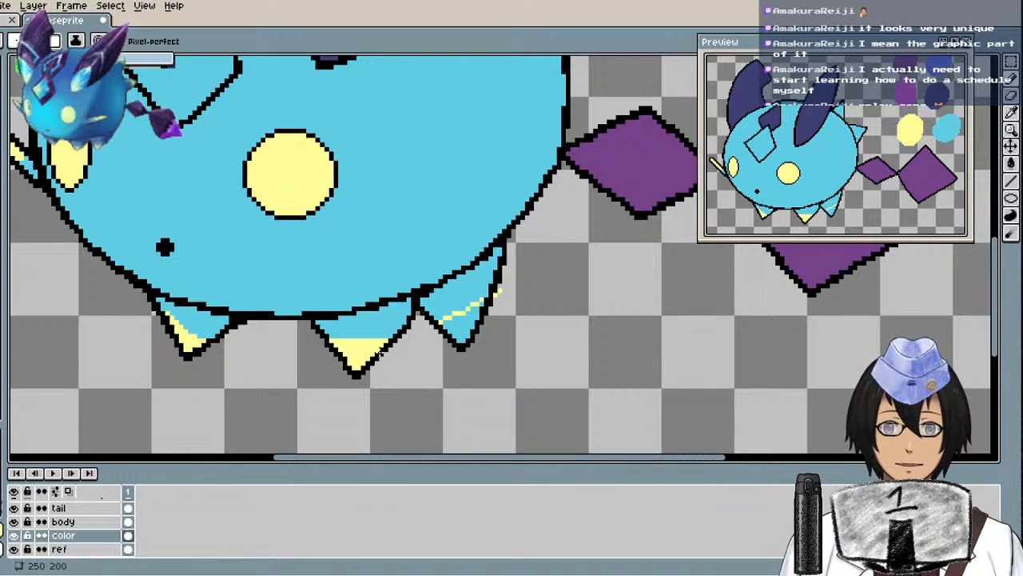
drag(441, 318, 492, 289)
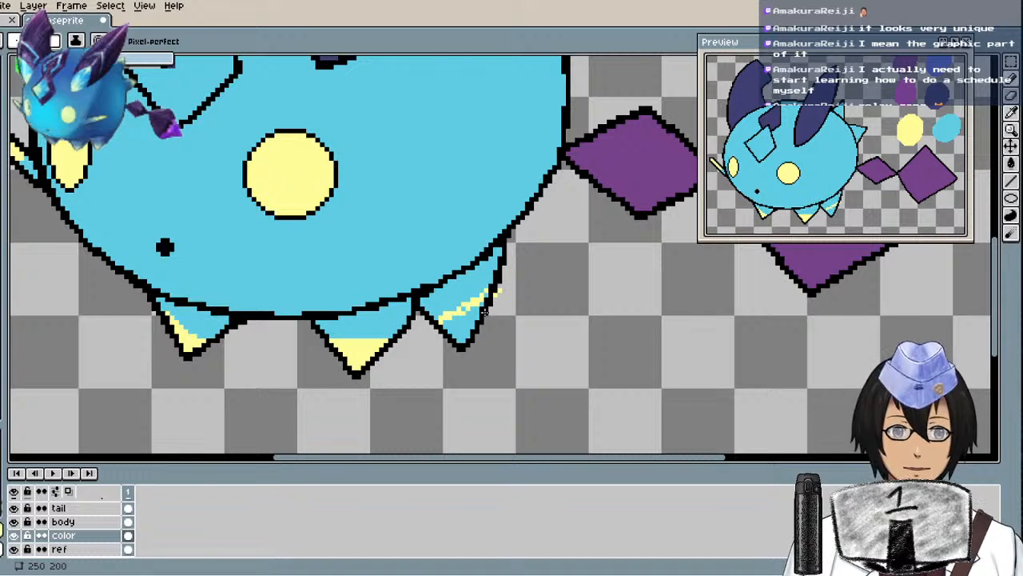
key(ctrl+z)
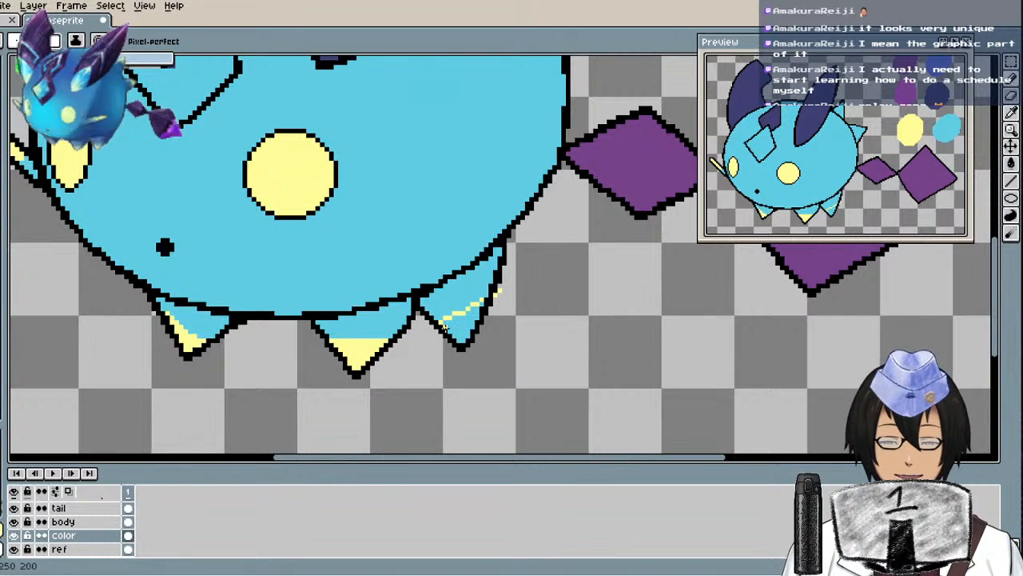
mouse_move(443, 336)
mouse_down()
mouse_move(446, 324)
mouse_move(466, 330)
mouse_move(471, 309)
mouse_up()
key(e)
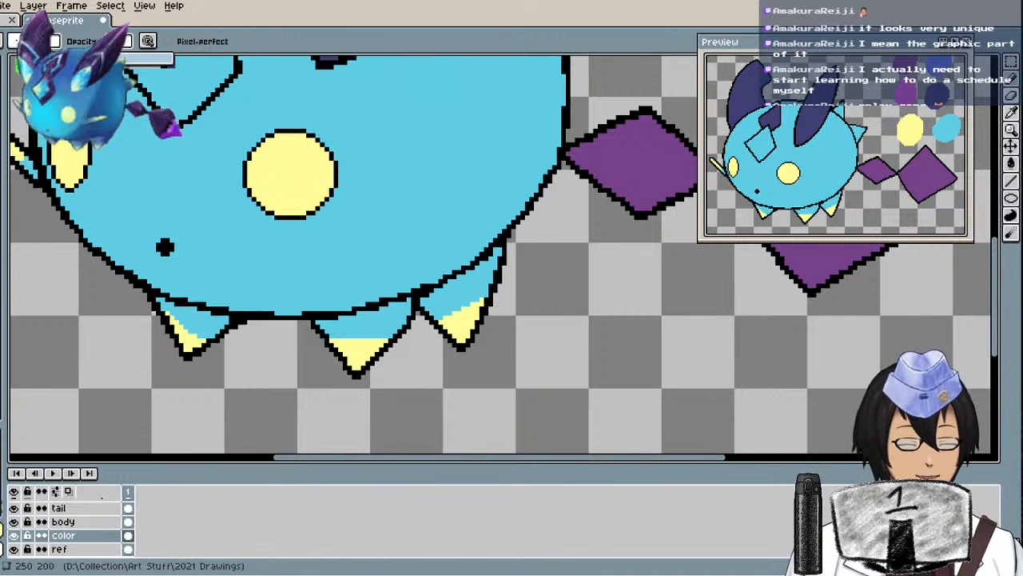
Paint pale yellow tips on the two spikes at the creature's back and save the sprite
key(minus)
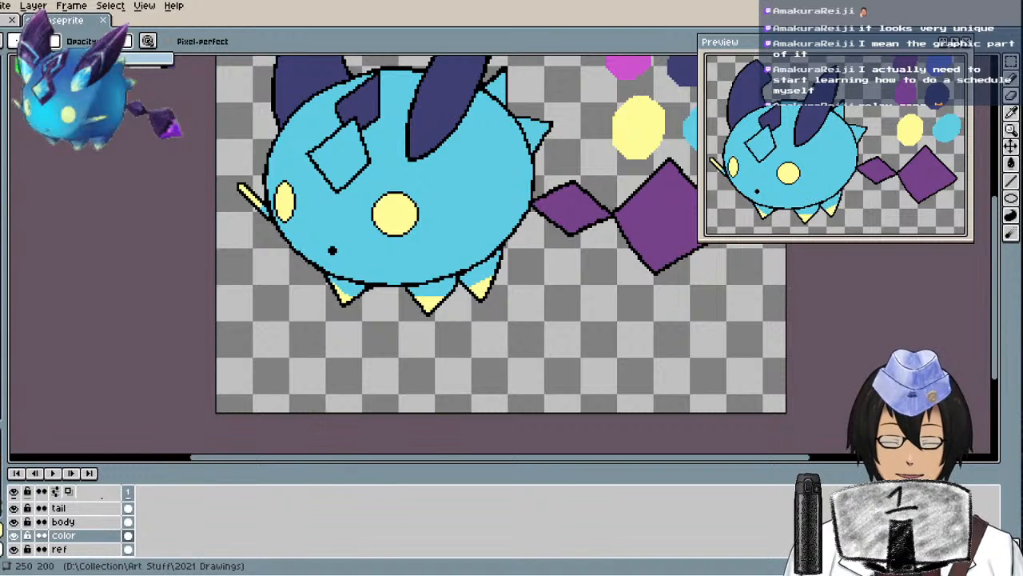
drag(984, 258, 989, 261)
drag(743, 458, 669, 462)
drag(998, 250, 997, 233)
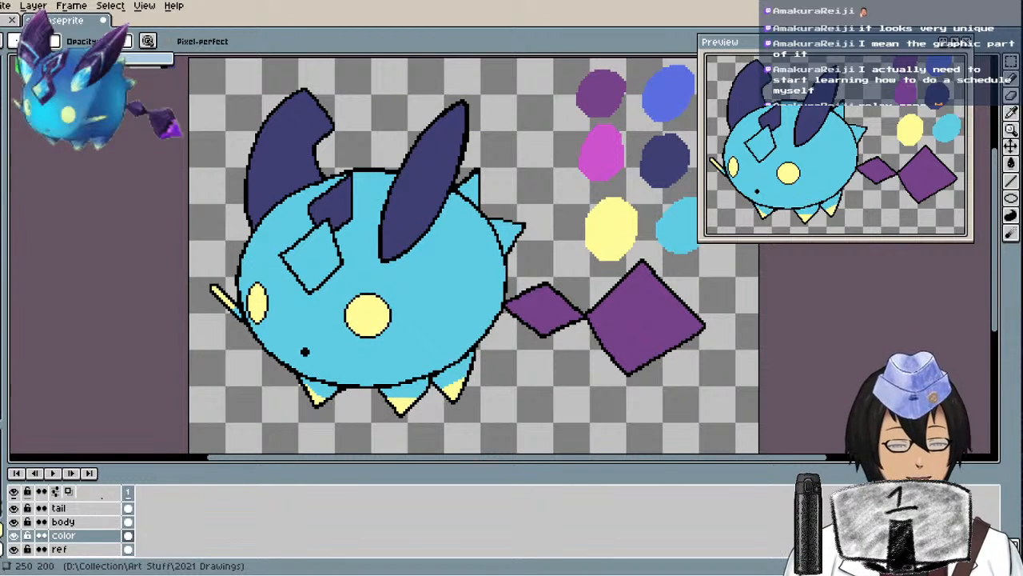
key(plus)
click(1010, 80)
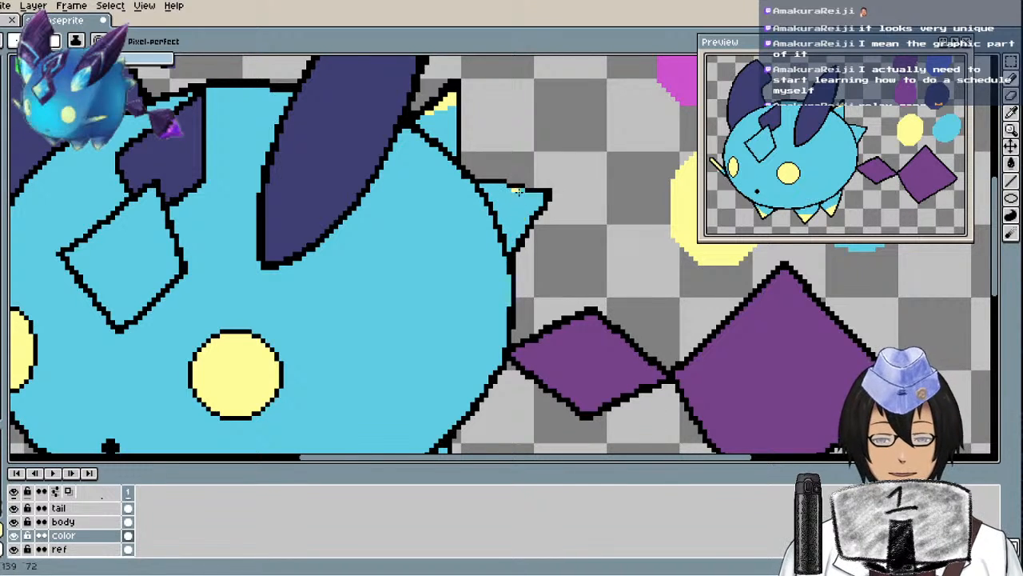
mouse_move(520, 198)
mouse_down()
mouse_move(530, 192)
mouse_move(531, 209)
mouse_up()
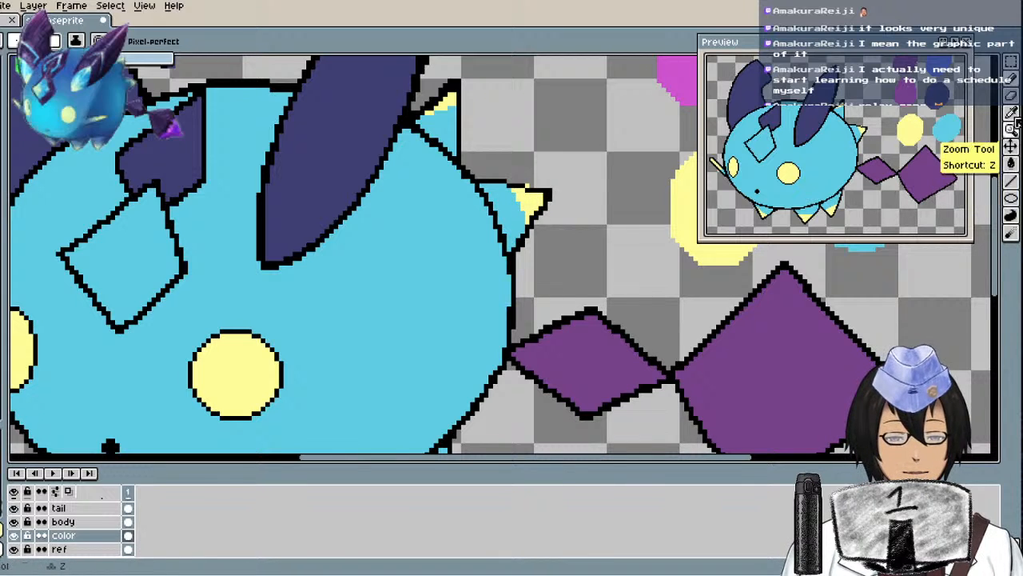
click(1011, 96)
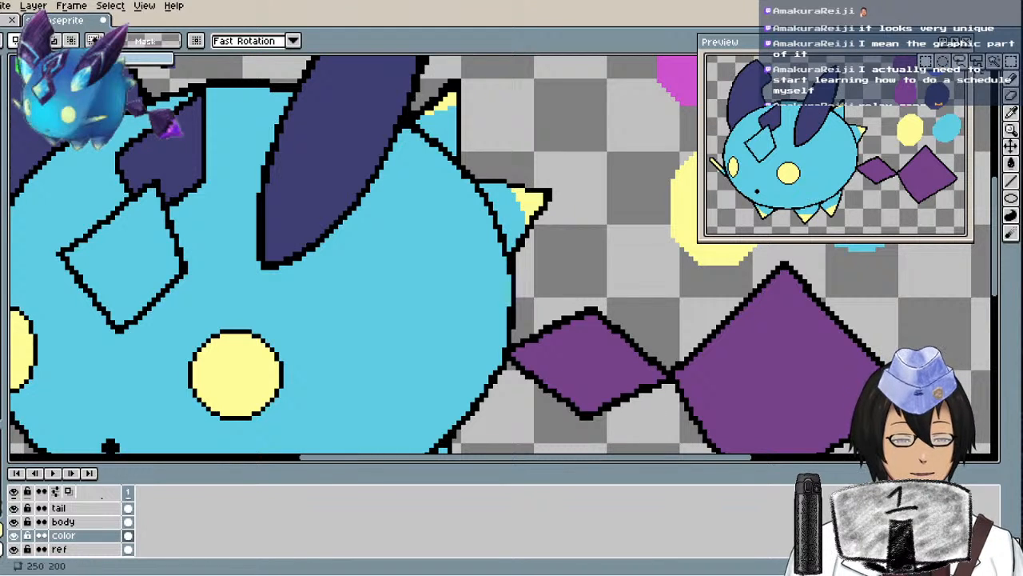
key(ctrl+s)
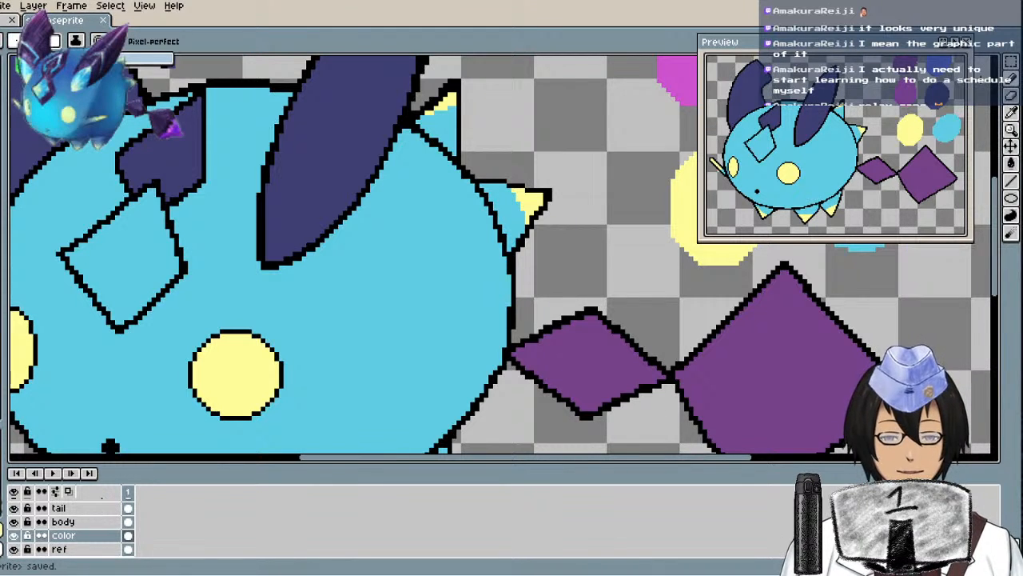
Paint the base of the hooked navy horn pale yellow where it meets the body
scroll(640, 464, left, 4)
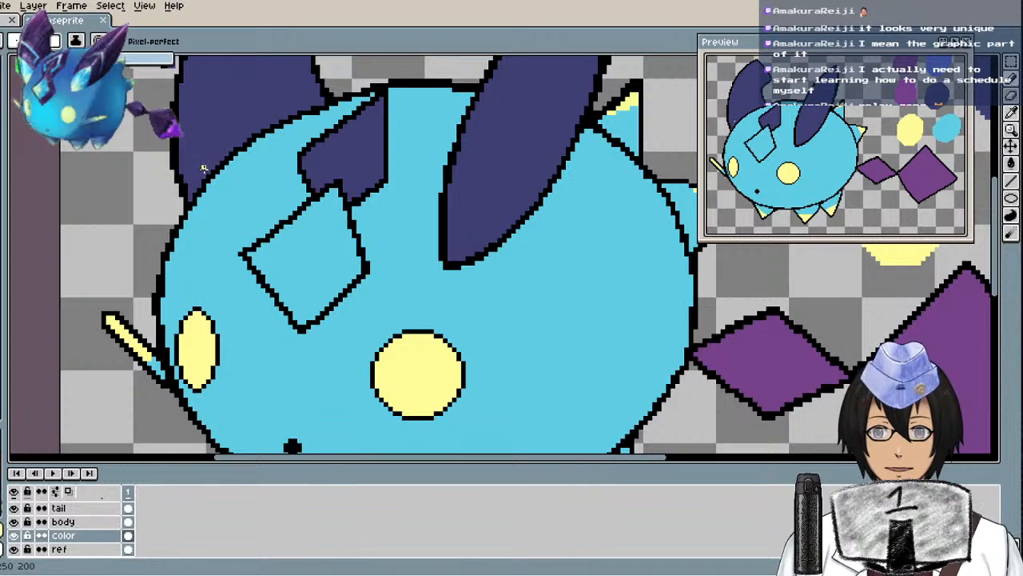
drag(184, 178, 237, 141)
mouse_move(182, 175)
mouse_down()
mouse_move(189, 184)
mouse_move(181, 173)
mouse_move(227, 149)
mouse_up()
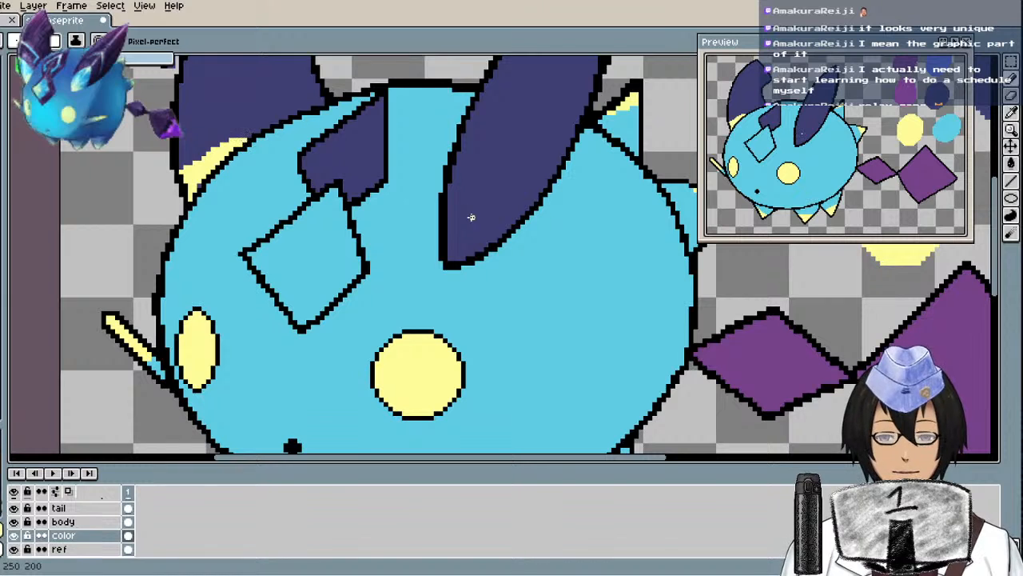
mouse_move(449, 212)
mouse_down()
mouse_move(481, 233)
mouse_move(504, 227)
mouse_up()
key(ctrl+z)
mouse_move(446, 214)
mouse_down()
mouse_move(505, 227)
mouse_move(465, 235)
mouse_move(499, 229)
mouse_up()
key(ctrl+z)
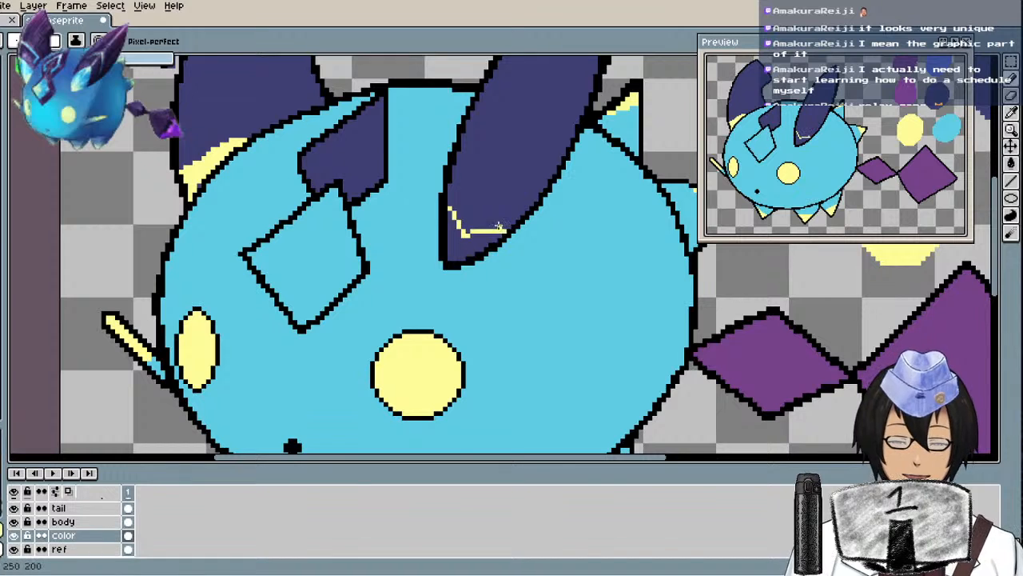
key(ctrl+z)
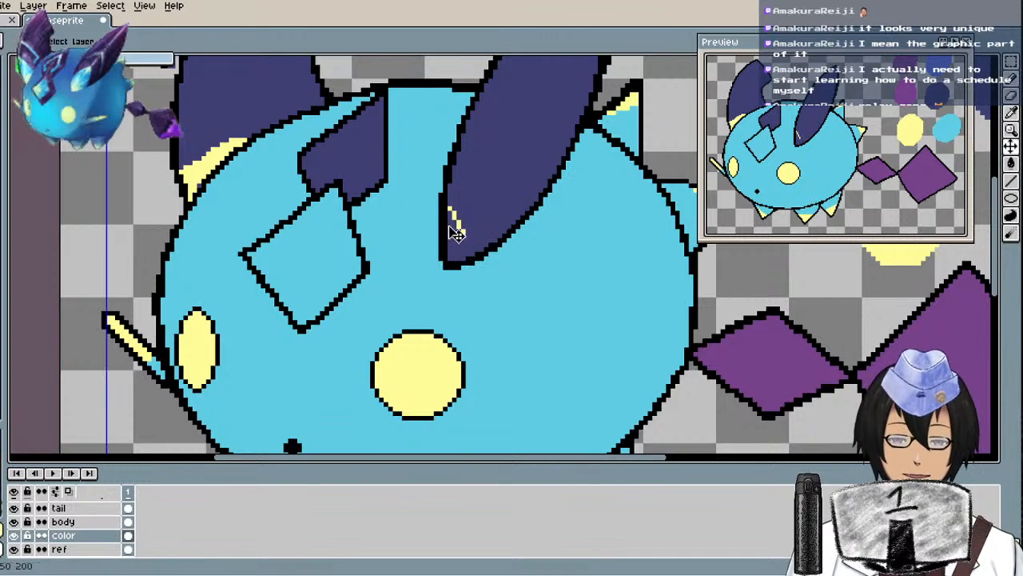
Paint the pointed lower end of the long oval horn pale yellow
mouse_move(458, 226)
mouse_down()
mouse_move(498, 230)
mouse_move(450, 204)
mouse_up()
mouse_move(497, 230)
mouse_down()
mouse_move(472, 228)
mouse_move(510, 229)
mouse_up()
mouse_move(450, 199)
mouse_down()
mouse_move(451, 246)
mouse_move(463, 239)
mouse_move(455, 255)
mouse_move(468, 253)
mouse_move(451, 253)
mouse_move(481, 245)
mouse_move(501, 233)
mouse_up()
click(1007, 94)
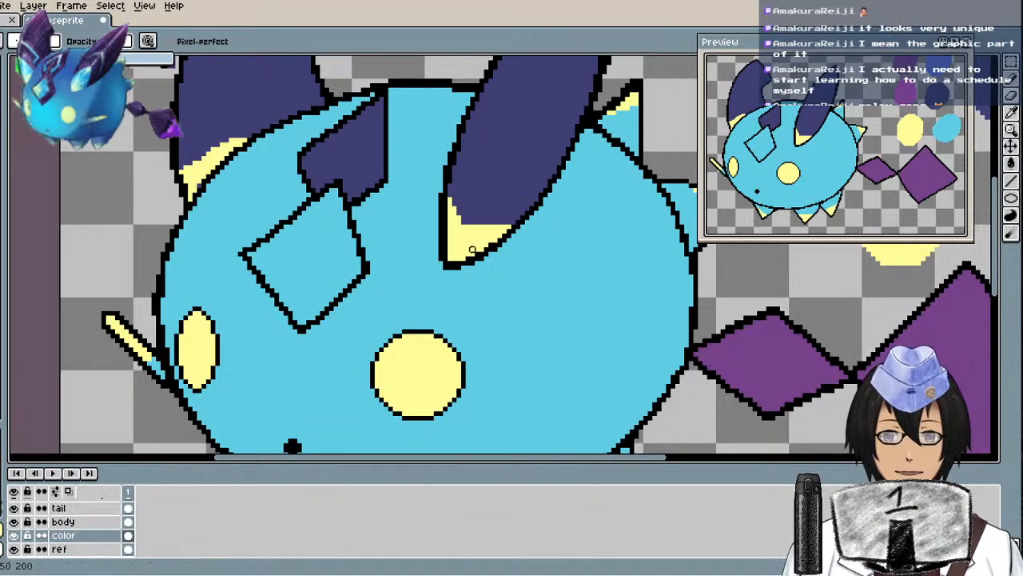
drag(466, 222, 495, 218)
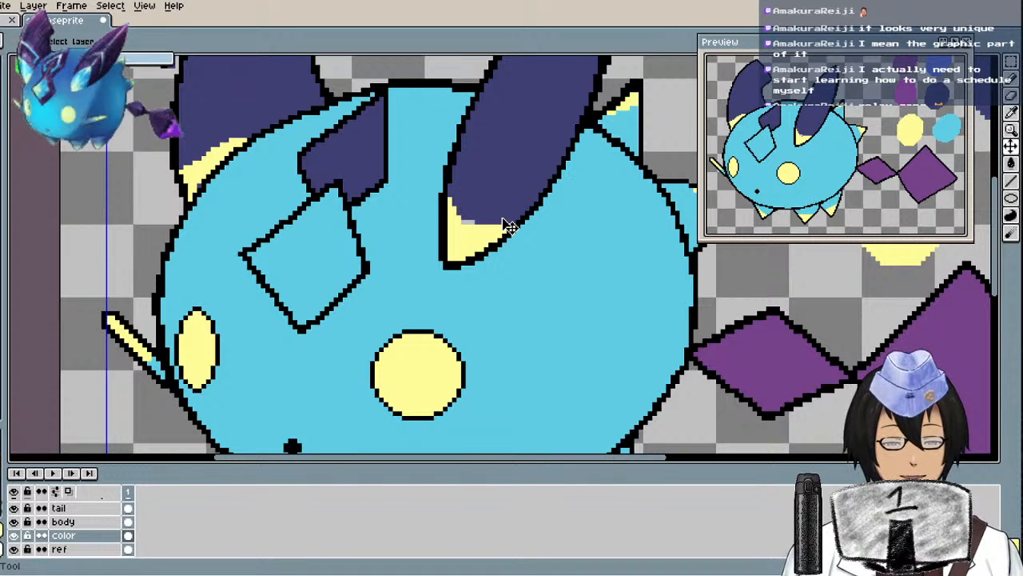
key(ctrl+z)
Sample the horn's navy and paint over the upper edge of the oval horn's yellow base to lower it
click(1012, 112)
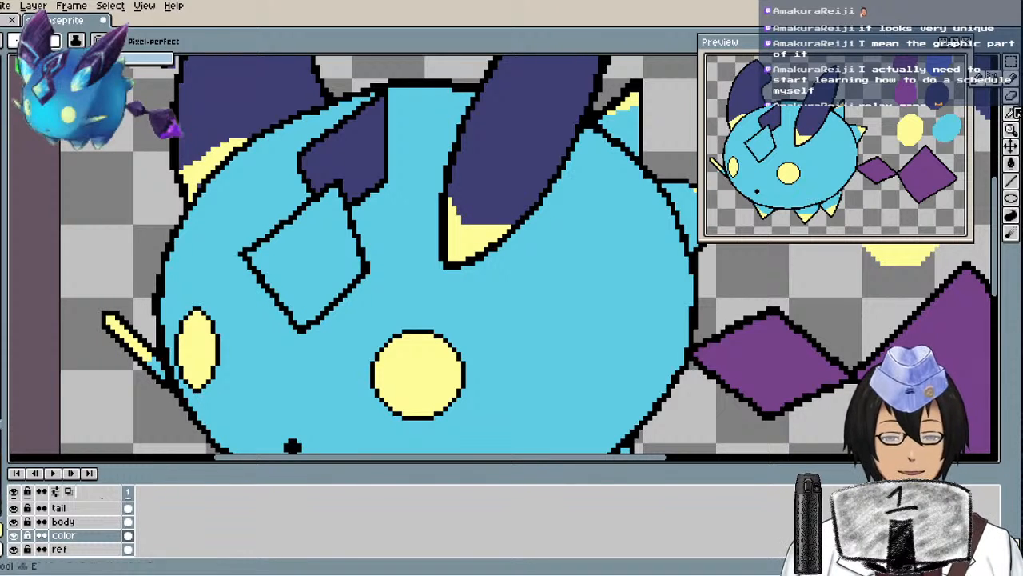
click(1011, 78)
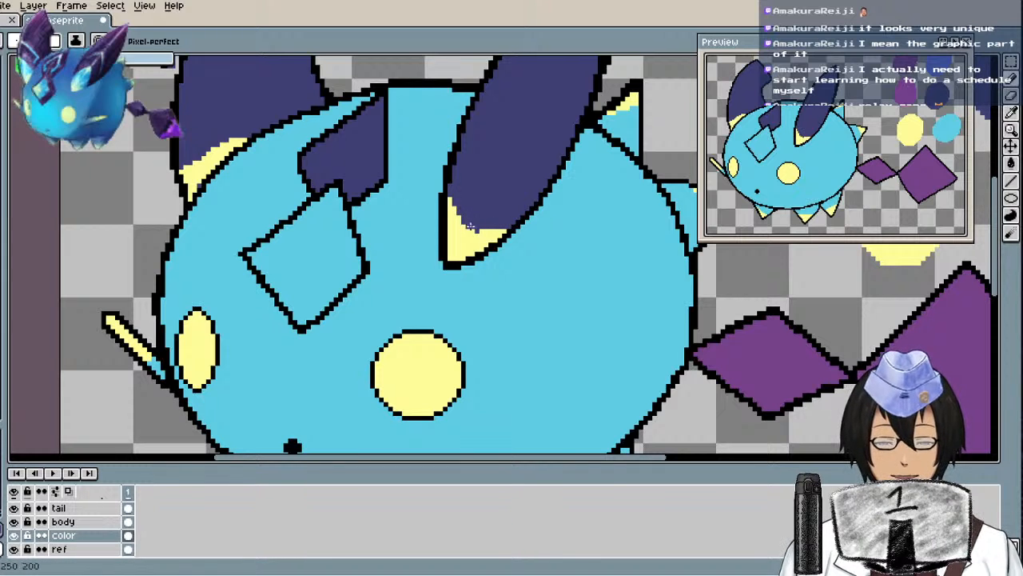
drag(485, 231, 509, 225)
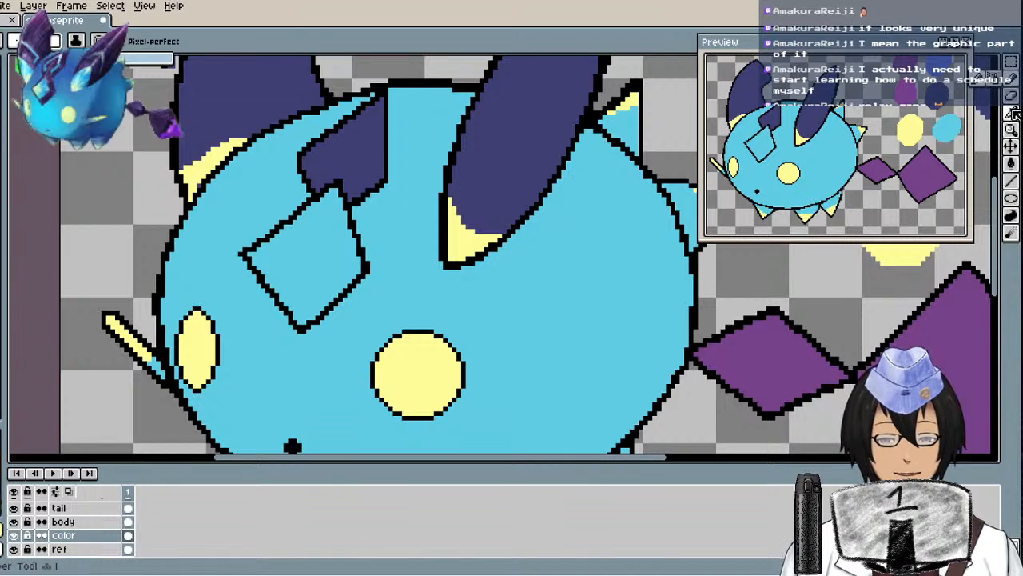
key(i)
click(1011, 79)
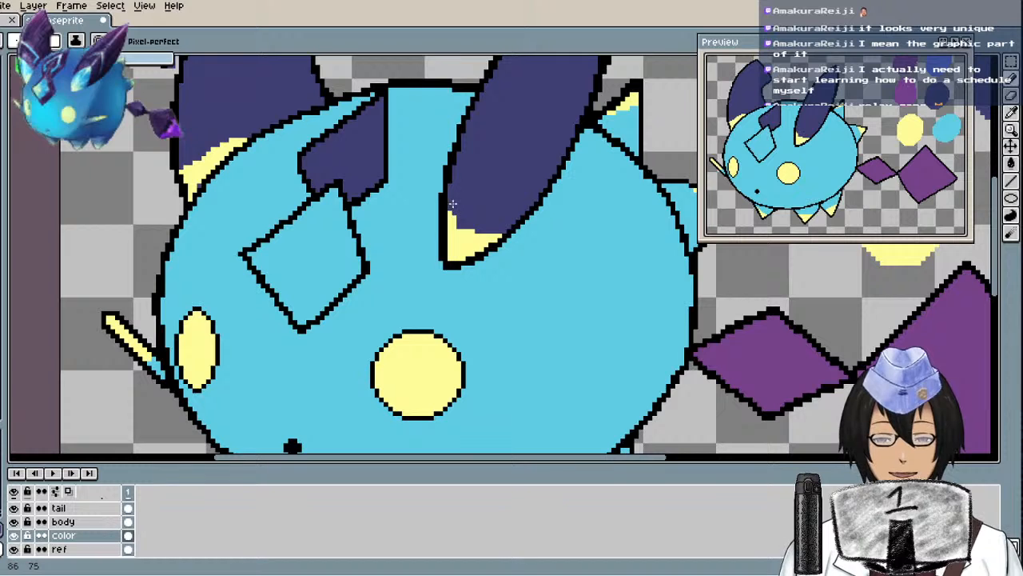
drag(468, 236, 502, 233)
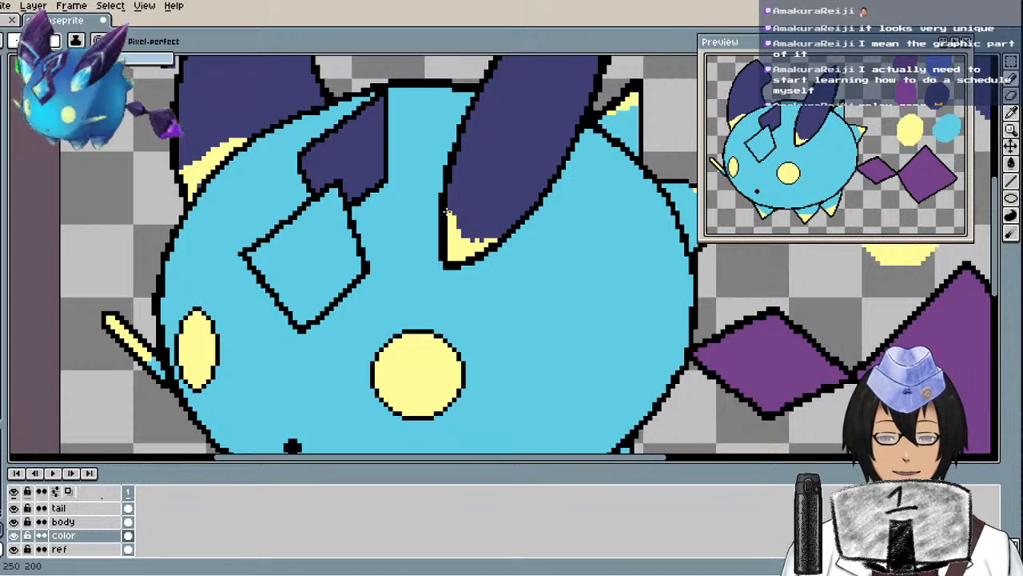
Sample the pale yellow and repaint the uneven upper edge of the oval horn's yellow base
click(1011, 112)
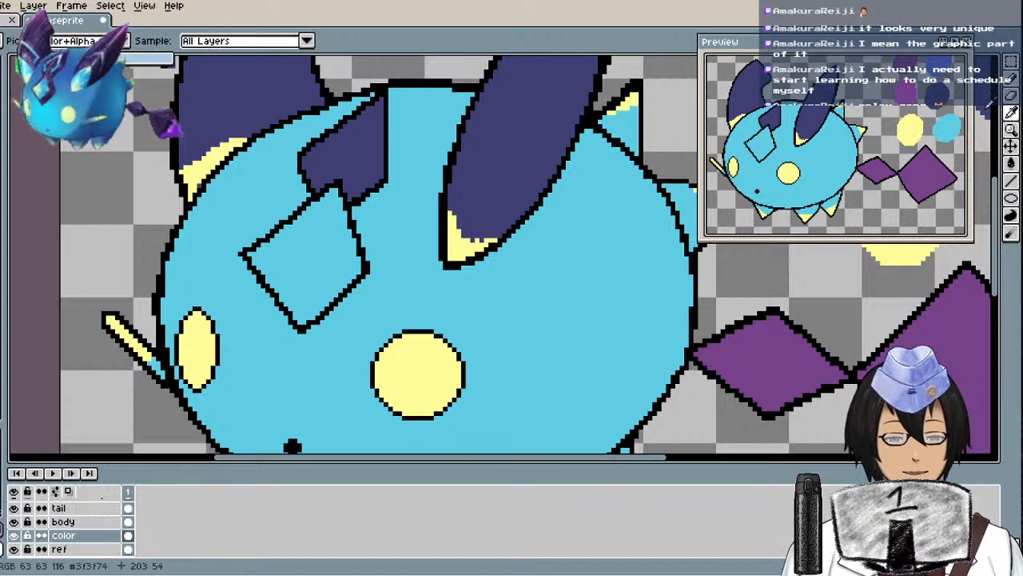
click(1010, 78)
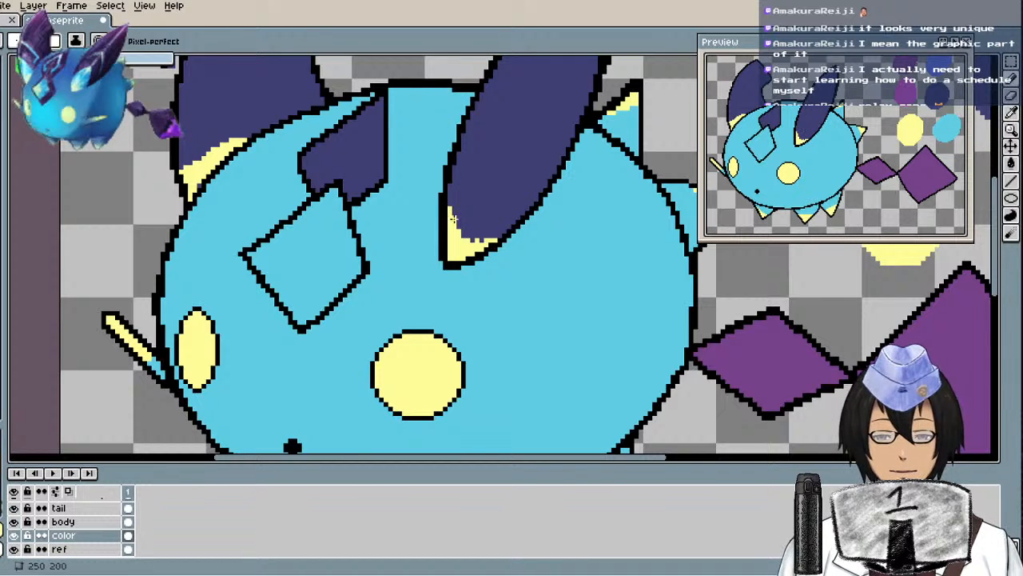
drag(462, 234, 496, 238)
key(v)
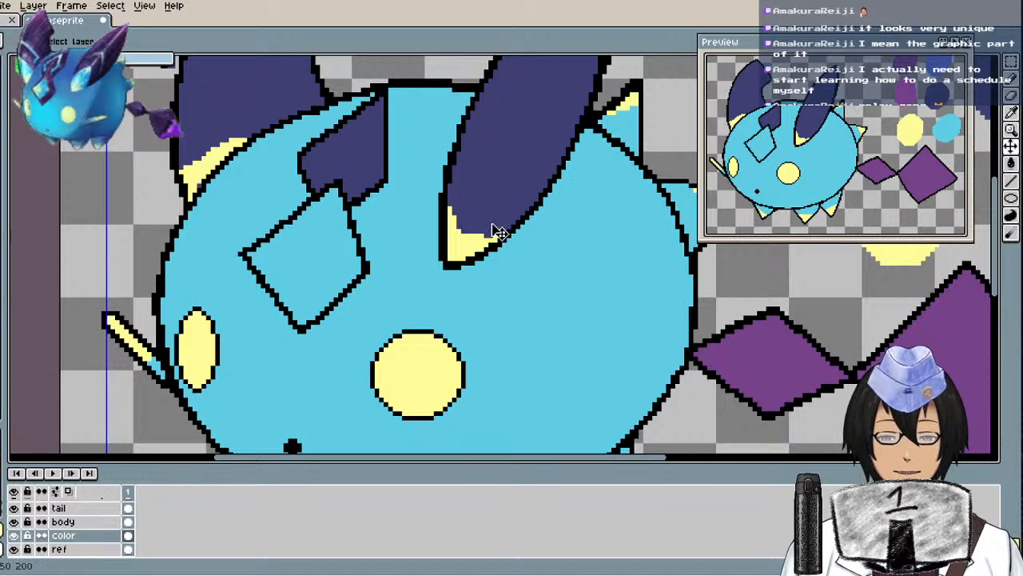
key(b)
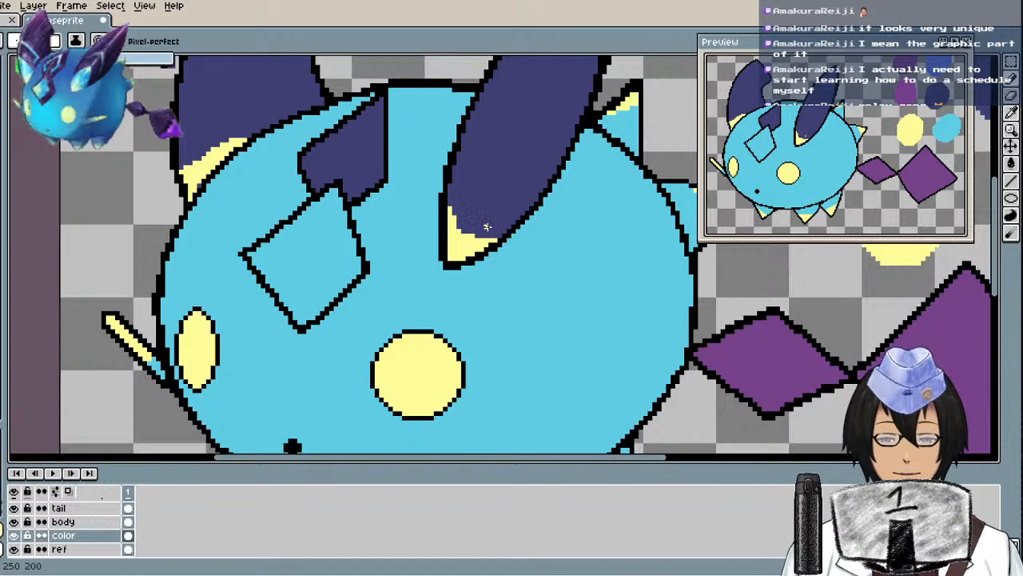
Fill out the oval horn's pale yellow base so that its upper edge forms a straight diagonal
key(1)
key(2)
key(3)
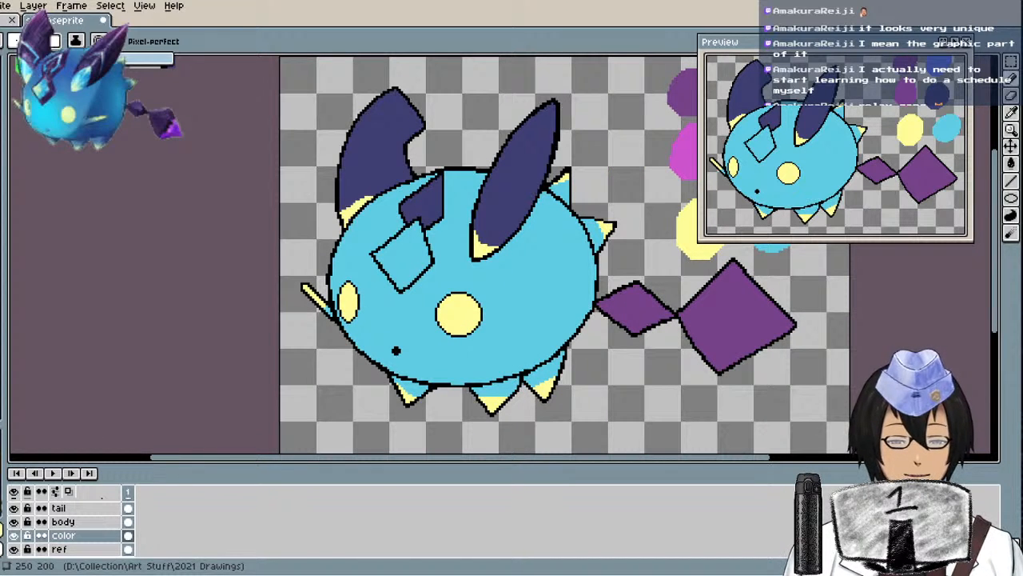
key(plus)
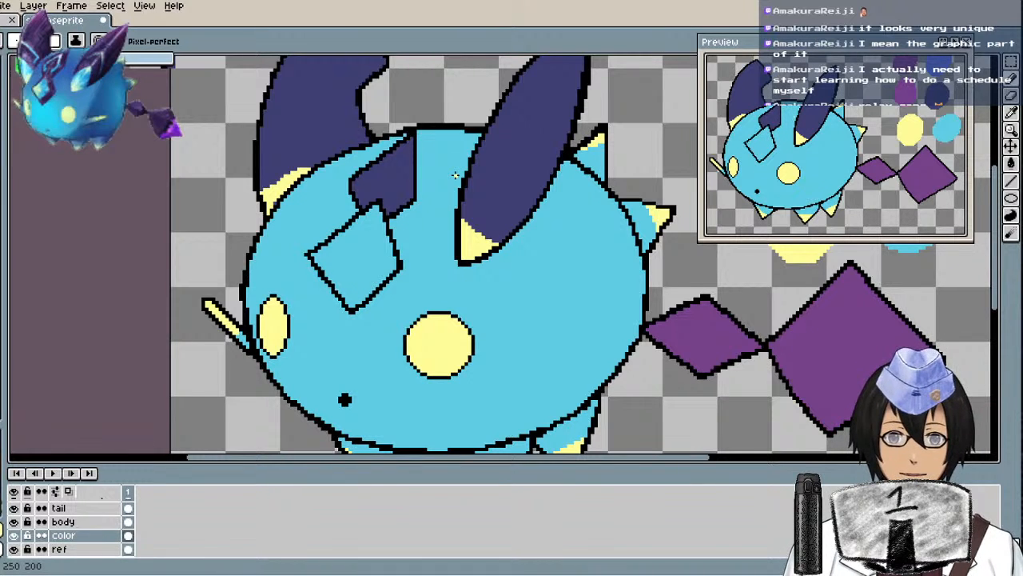
key(e)
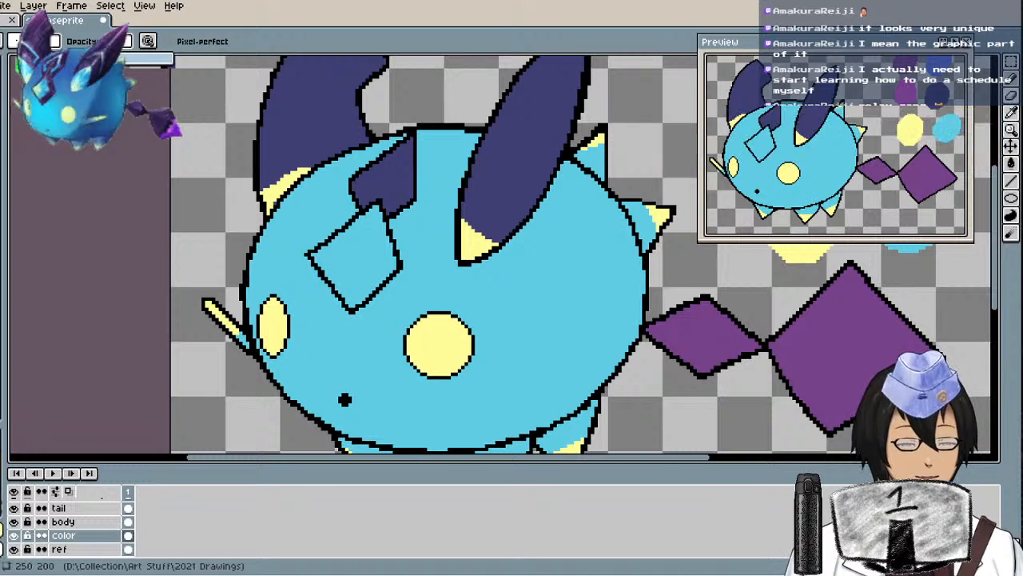
scroll(503, 254, up, 1)
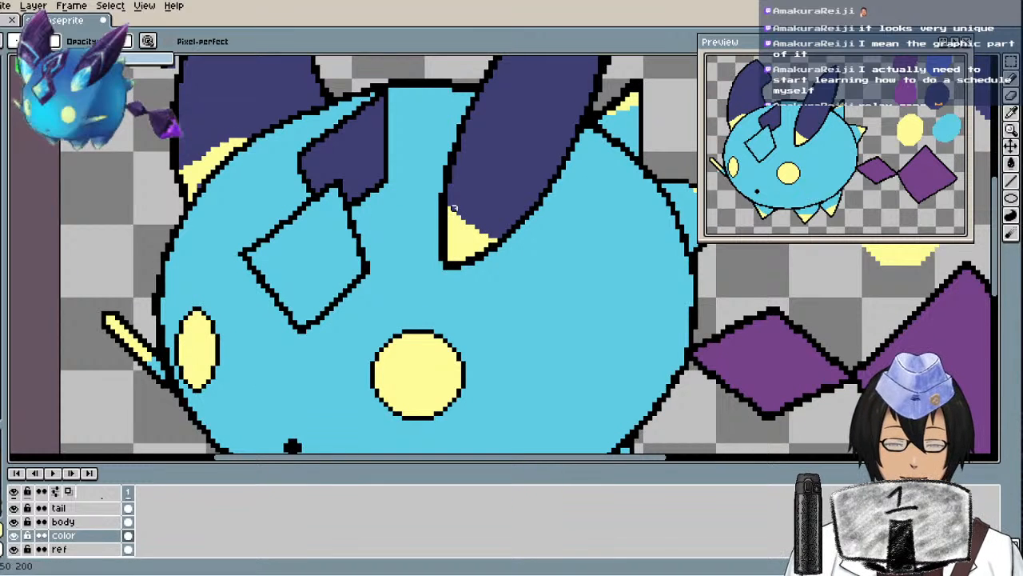
Sample the horn's navy and carve the oval horn's yellow base into a thinner shape with a concave upper edge
key(v)
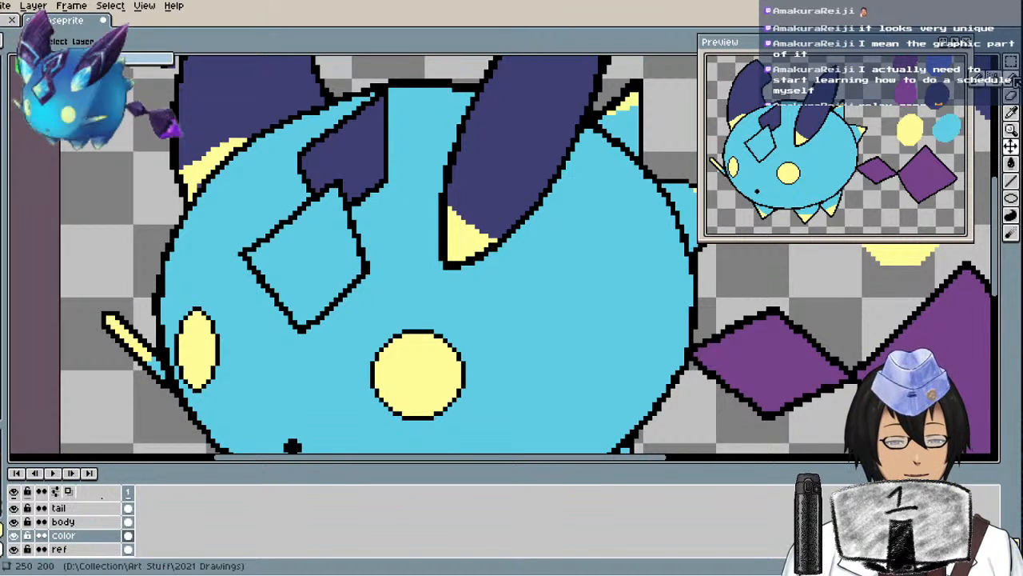
click(1012, 112)
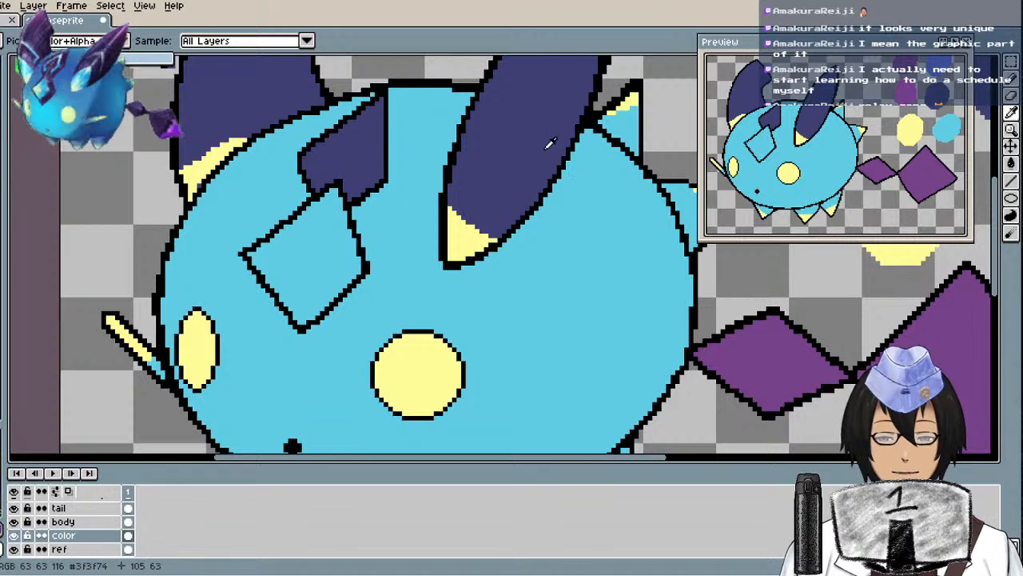
key(b)
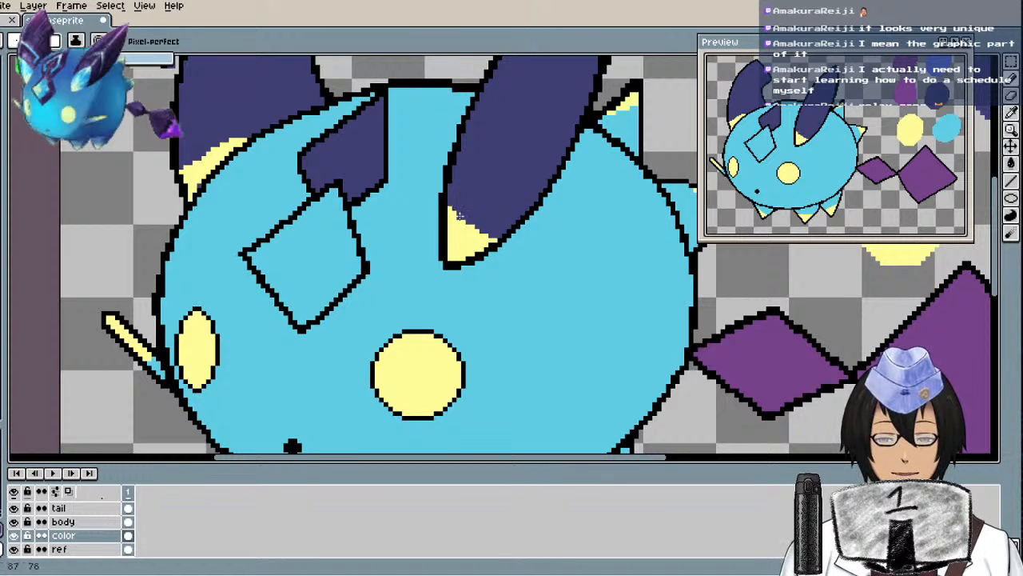
key(v)
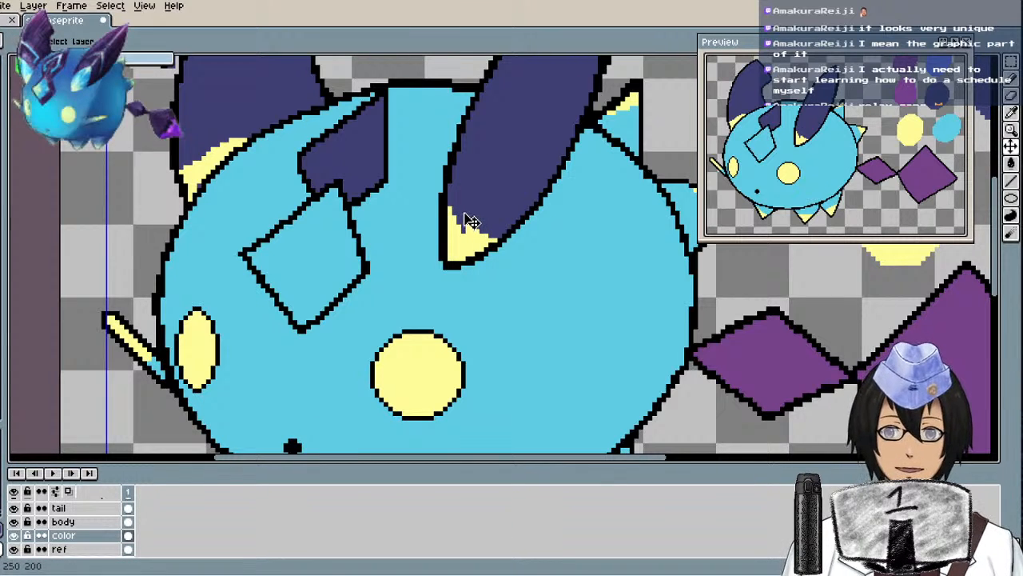
key(b)
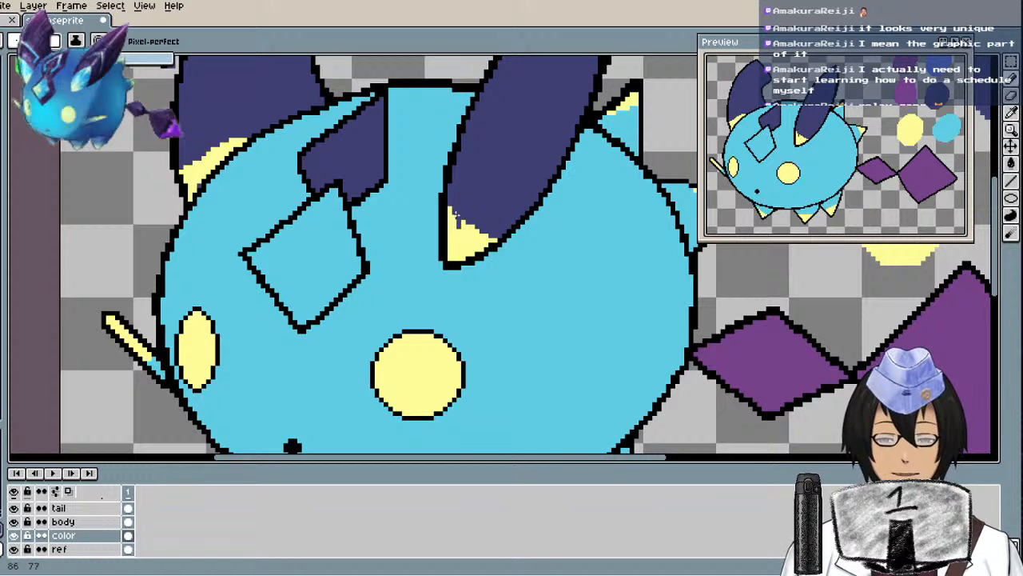
mouse_move(460, 227)
mouse_down()
mouse_move(489, 234)
mouse_move(462, 217)
mouse_up()
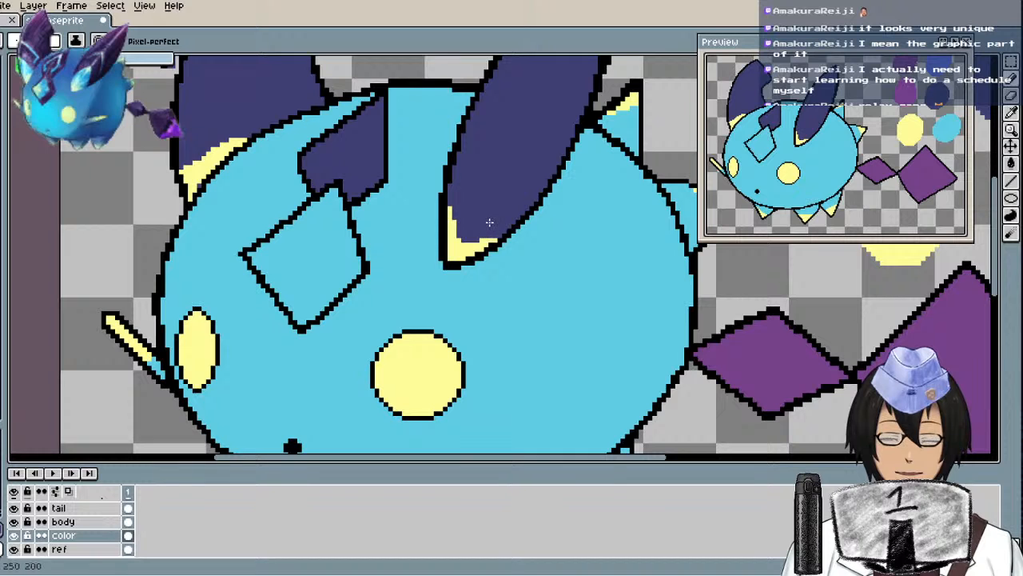
Sample the pale yellow, thicken the oval horn's yellow base along its upper edge, and save the sprite
click(1010, 112)
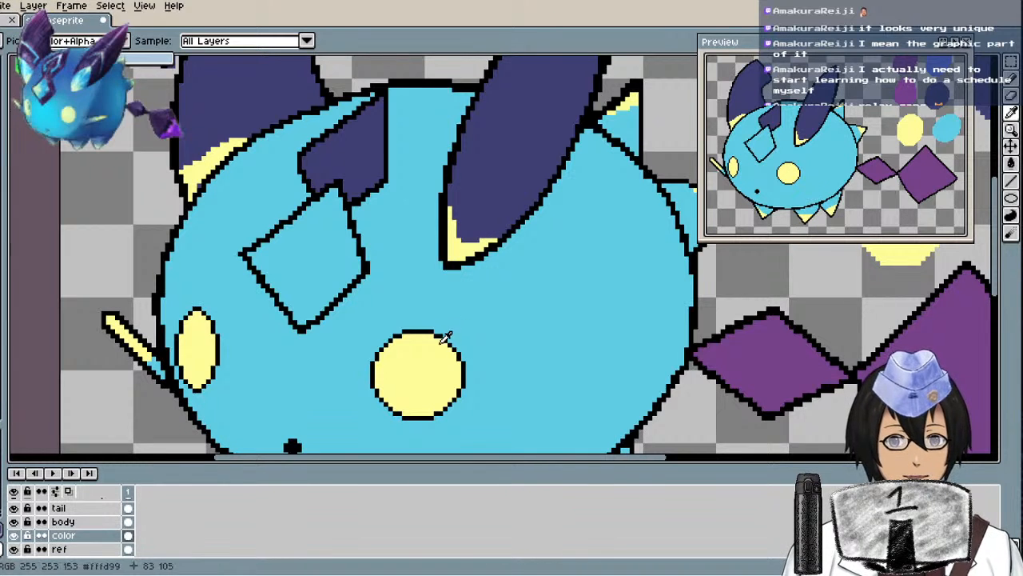
key(b)
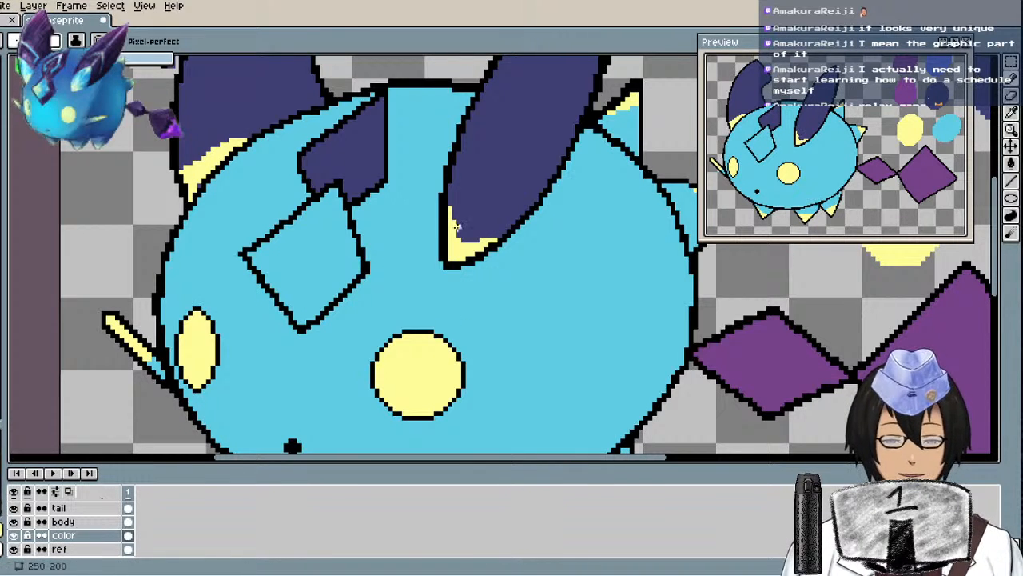
drag(458, 237, 496, 238)
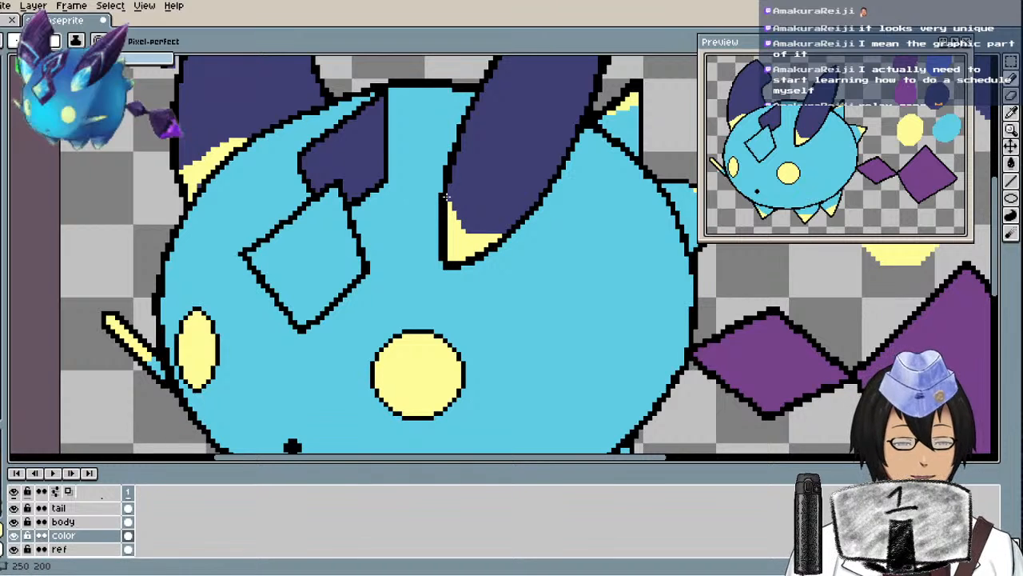
key(1)
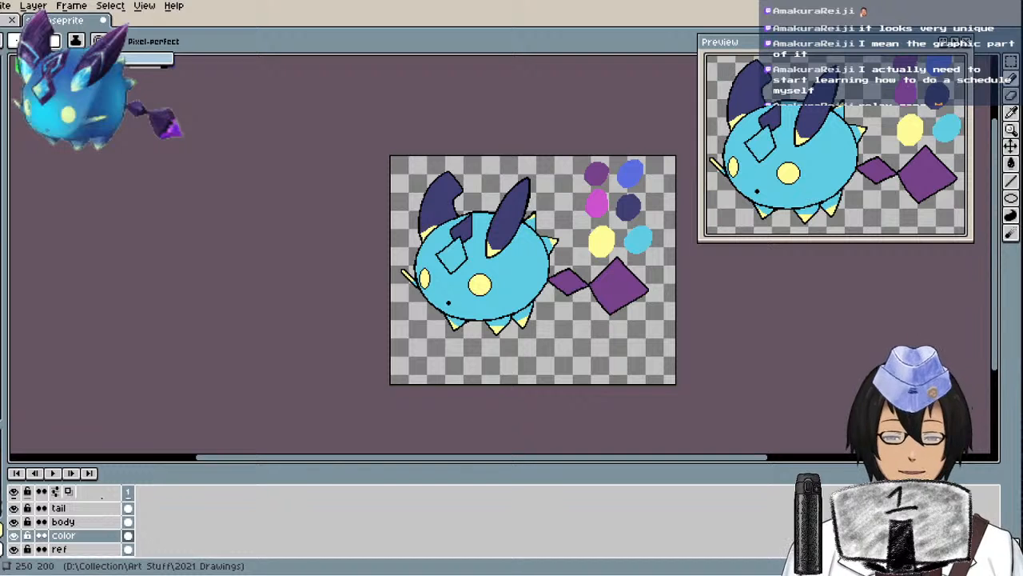
key(ctrl+s)
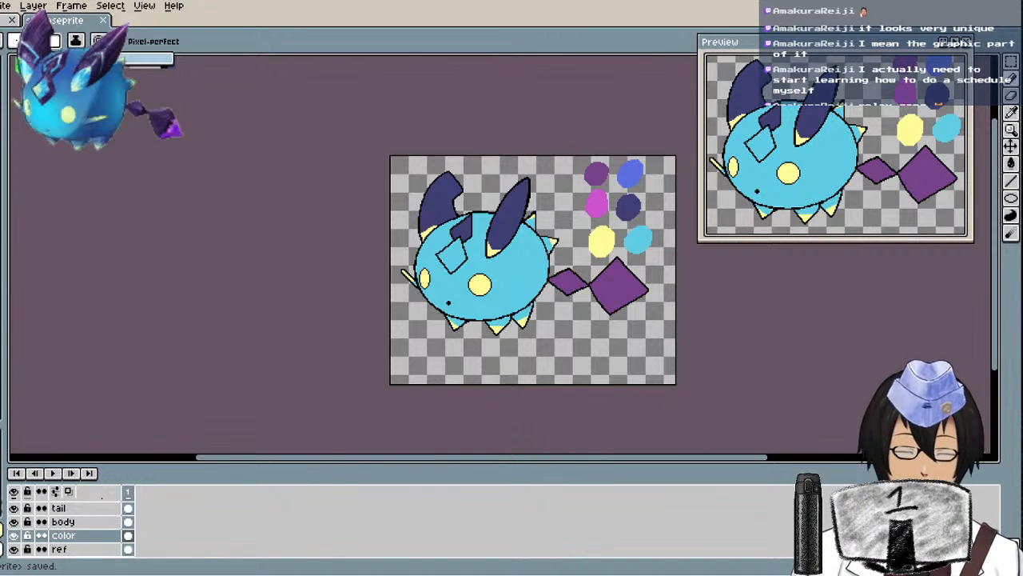
key(3)
key(1)
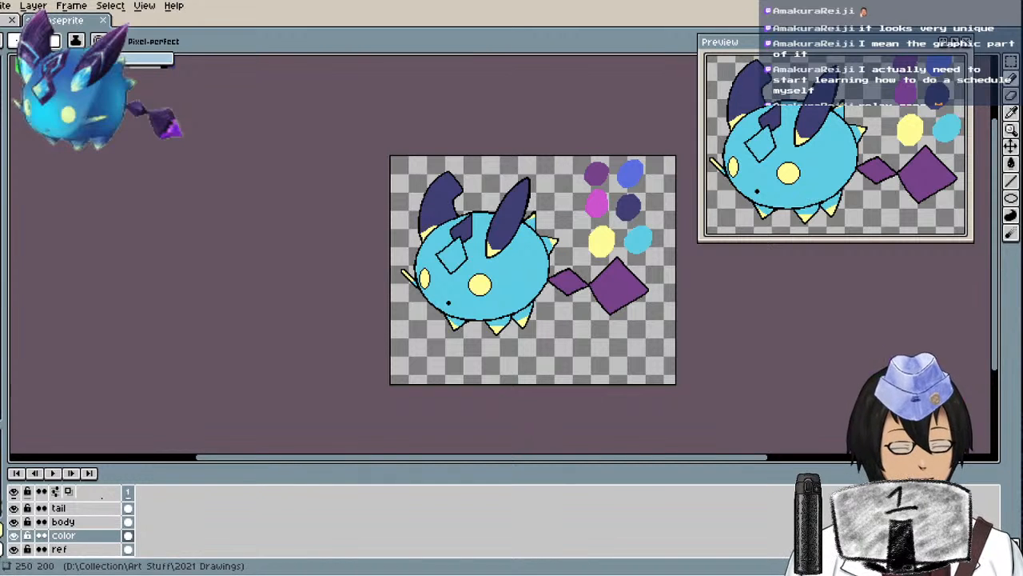
key(2)
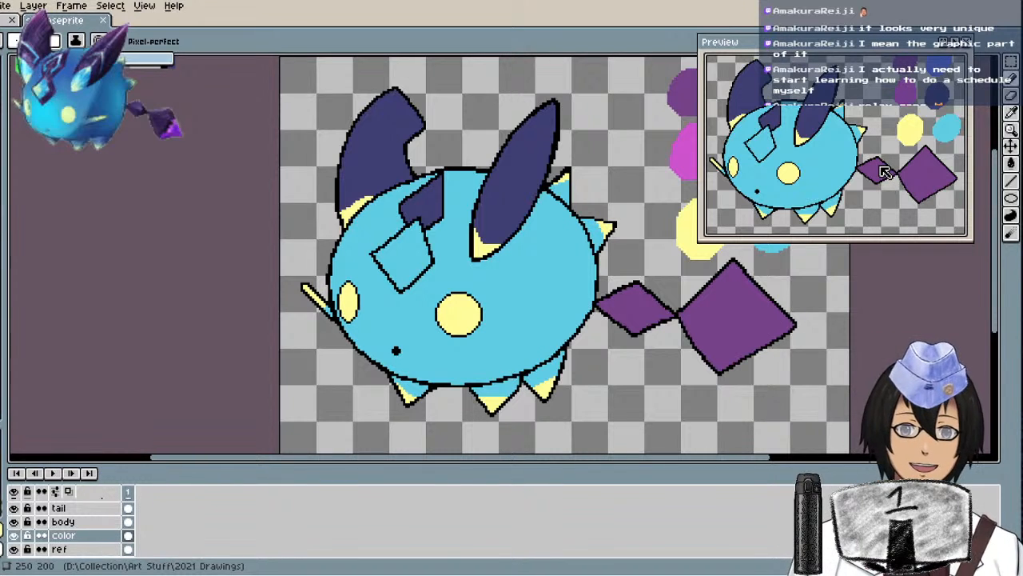
key(ctrl+s)
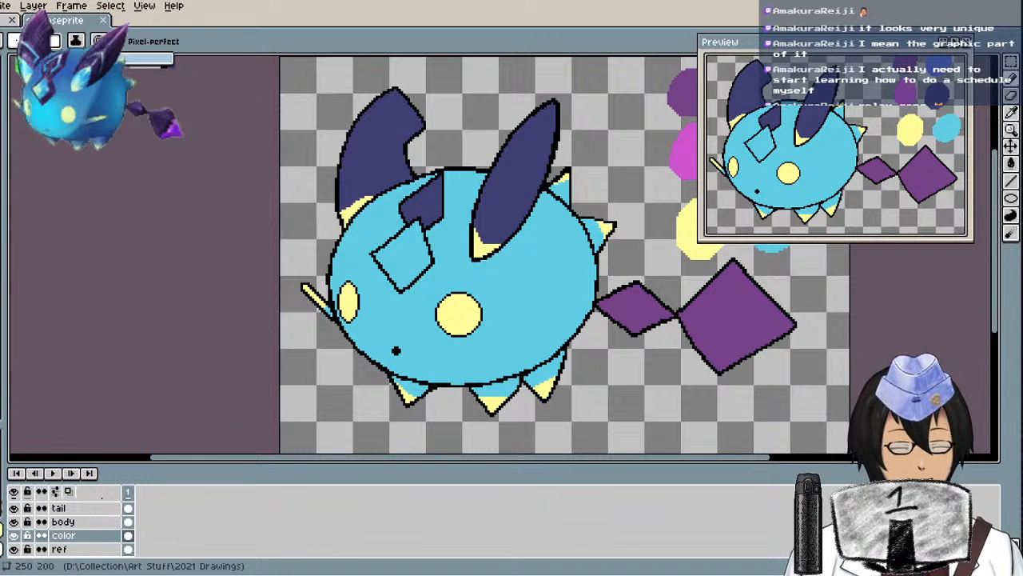
Paint a short horizontal pale yellow streak on the body, below and to the right of the round yellow eye
key(plus)
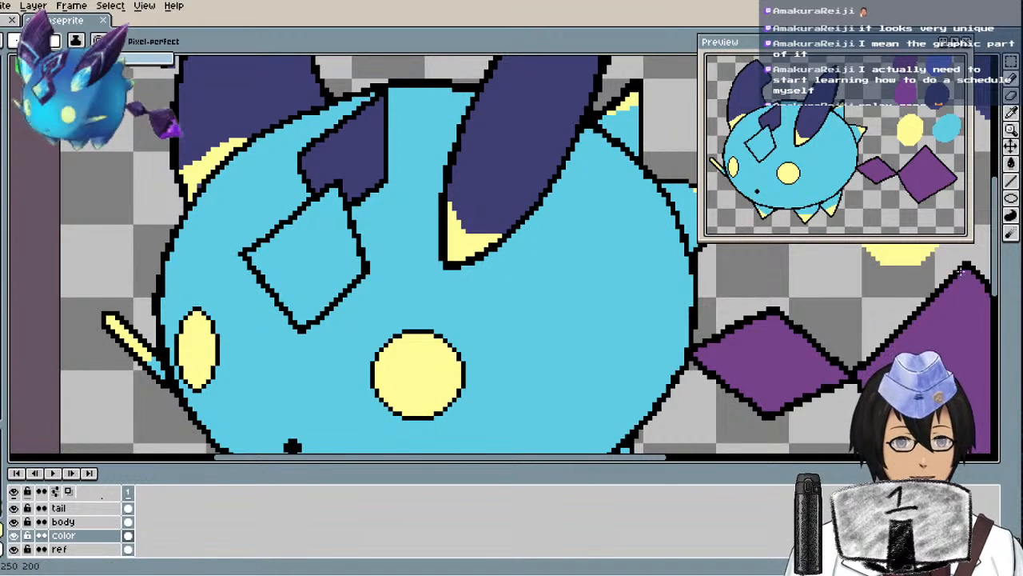
scroll(530, 257, down, 3)
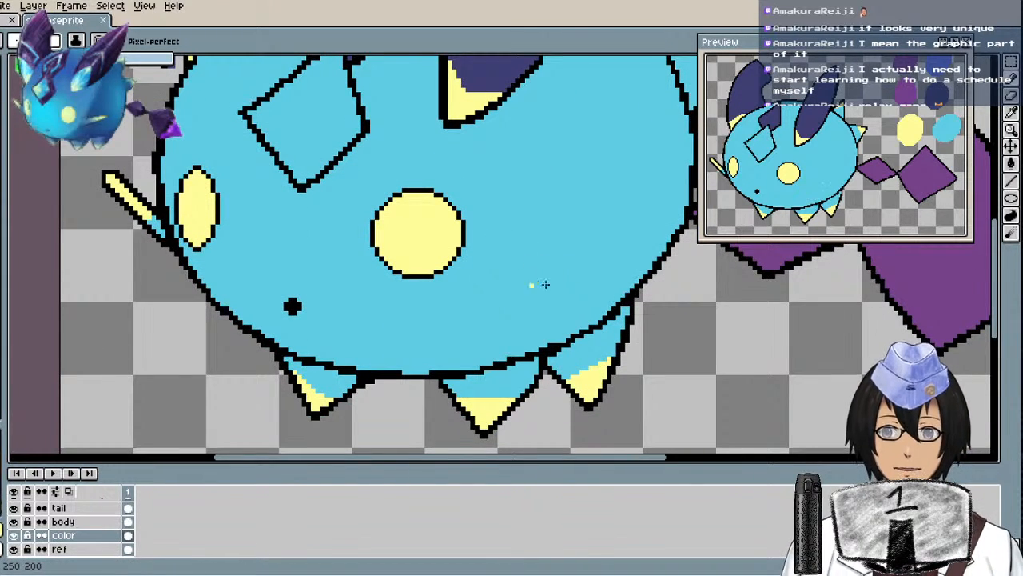
mouse_move(561, 274)
mouse_down()
mouse_move(527, 276)
mouse_move(576, 274)
mouse_up()
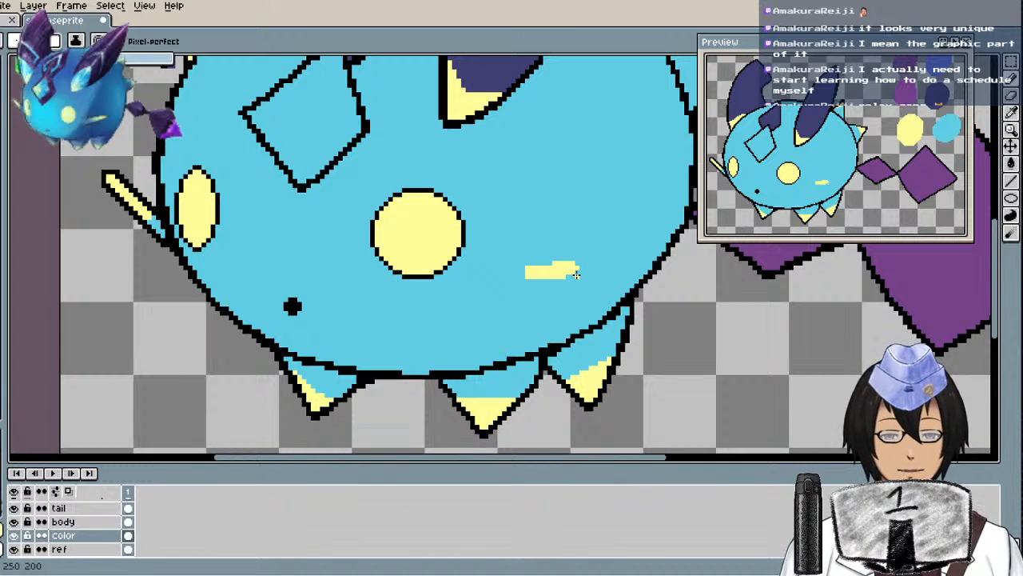
Sample the blue swatch #5b6ee1 and paint a short blue stroke against the left end of the yellow streak
drag(655, 458, 689, 459)
drag(996, 324, 1001, 184)
key(g)
click(981, 196)
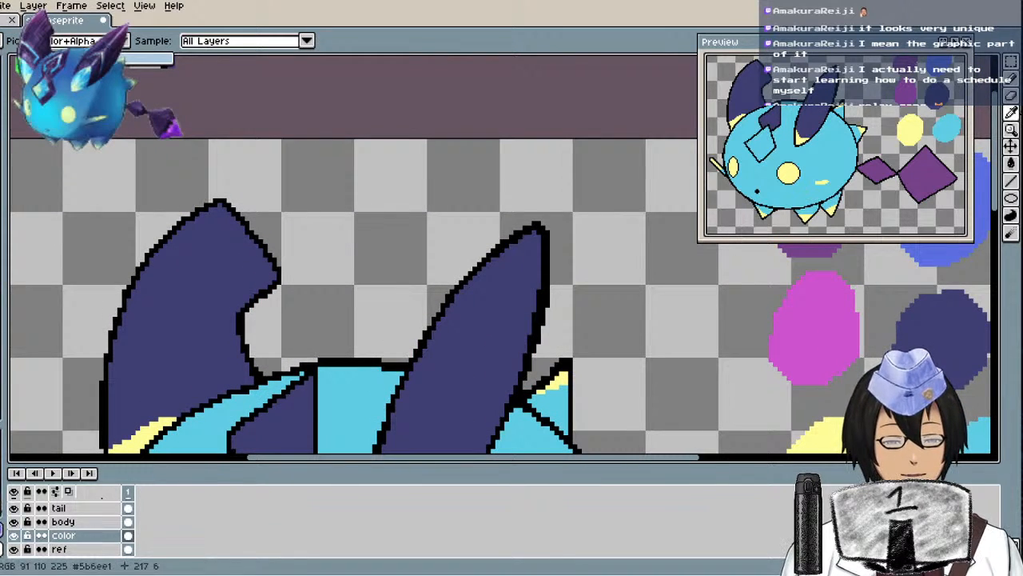
click(1011, 79)
drag(1002, 220, 1002, 316)
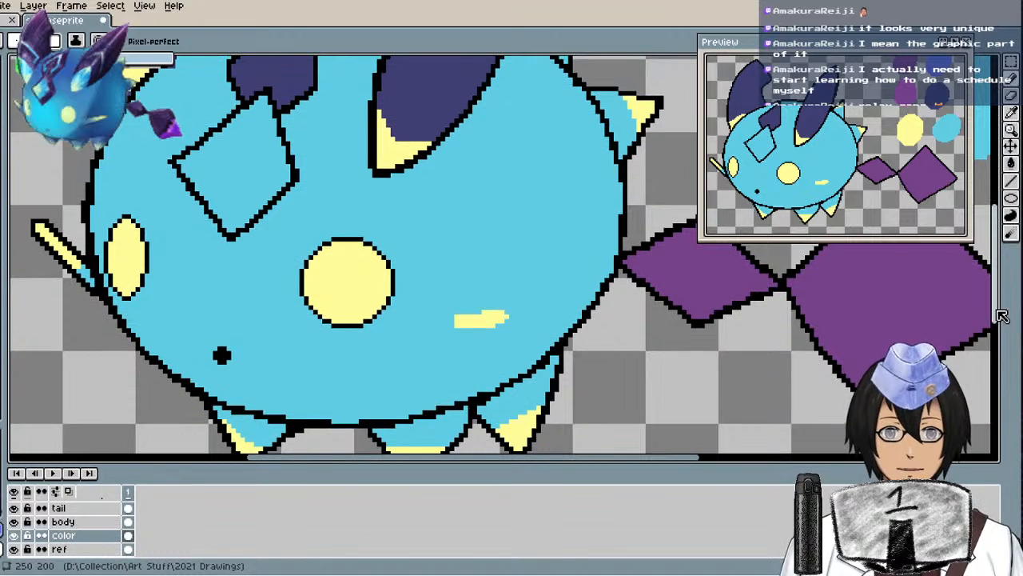
mouse_move(449, 327)
mouse_down()
mouse_move(427, 327)
mouse_move(449, 320)
mouse_up()
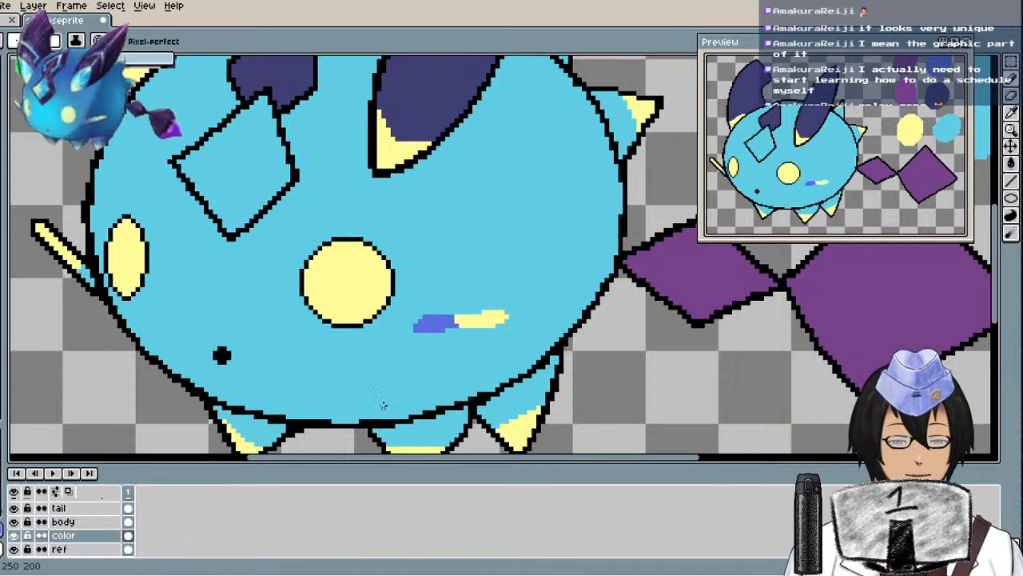
Extend the blue stroke into the yellow streak and trim the streak's uneven lower edge with the body's sampled light blue
mouse_move(445, 325)
mouse_down()
mouse_move(477, 315)
mouse_move(469, 320)
mouse_up()
key(ctrl+z)
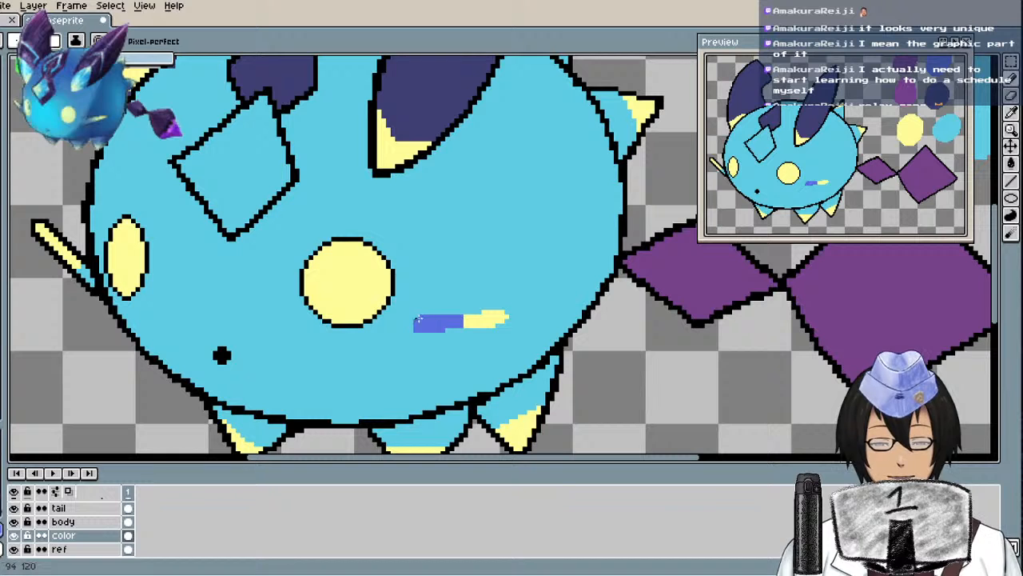
click(1011, 96)
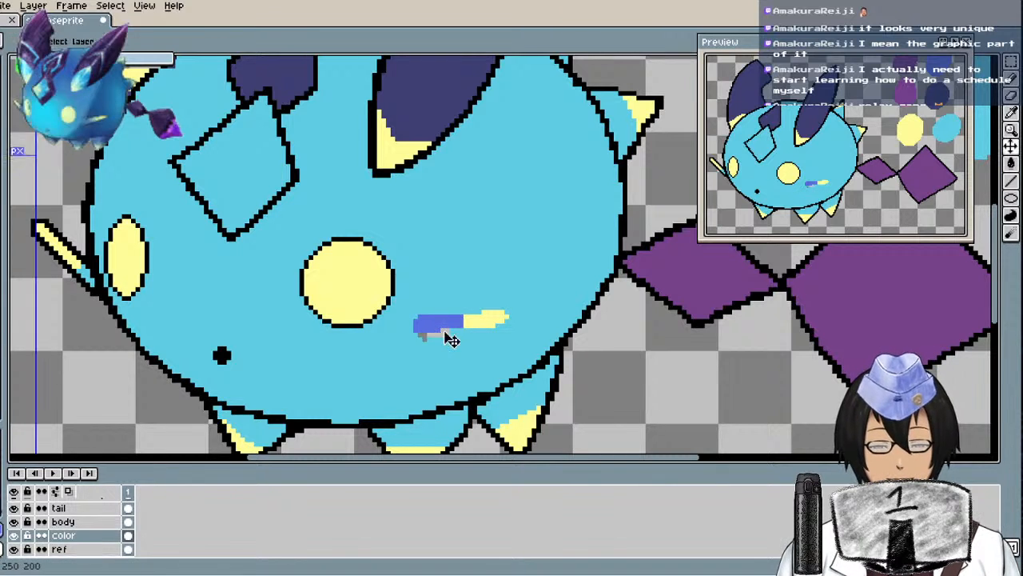
click(1012, 112)
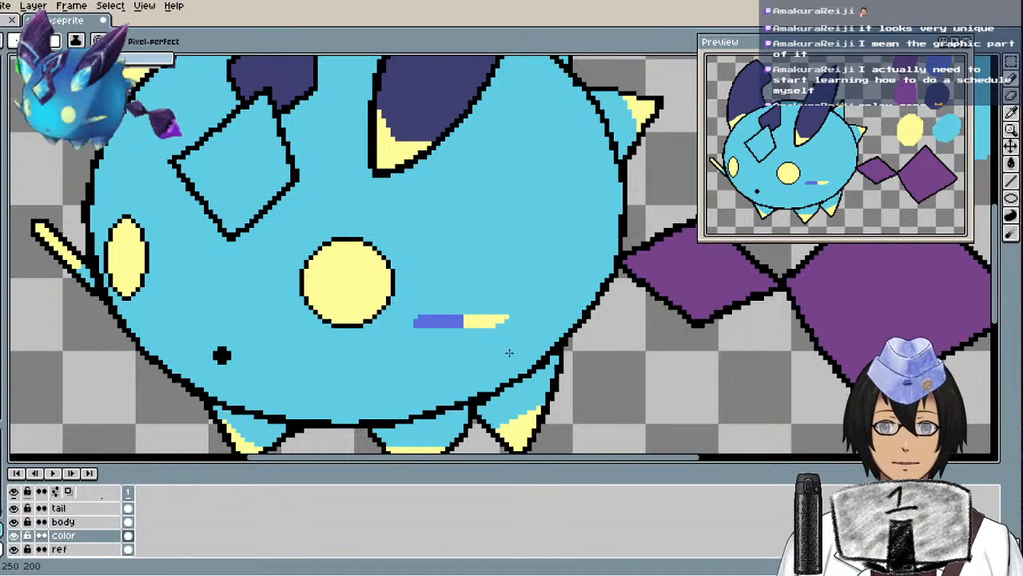
Select the blue-and-yellow streak and rotate it about 12 degrees so that its yellow end points upward
key(m)
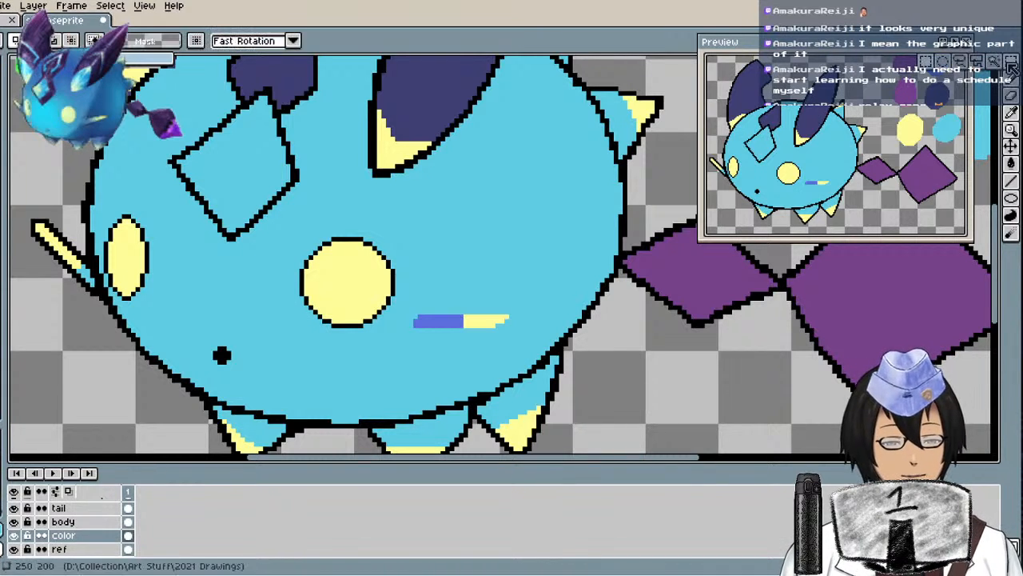
drag(400, 296, 529, 334)
mouse_move(541, 291)
mouse_down()
mouse_move(535, 274)
mouse_move(559, 277)
mouse_move(540, 303)
mouse_up()
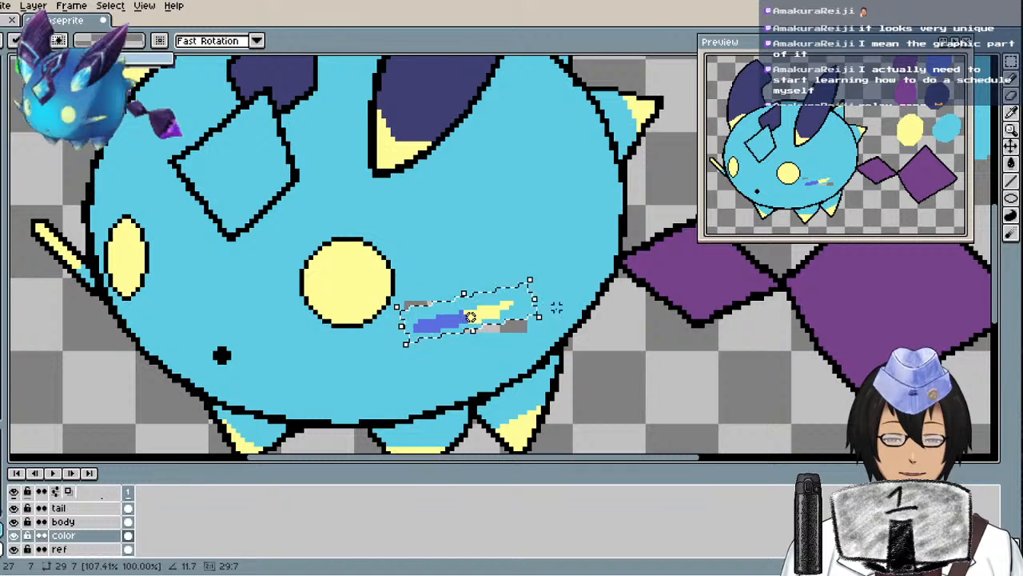
click(577, 347)
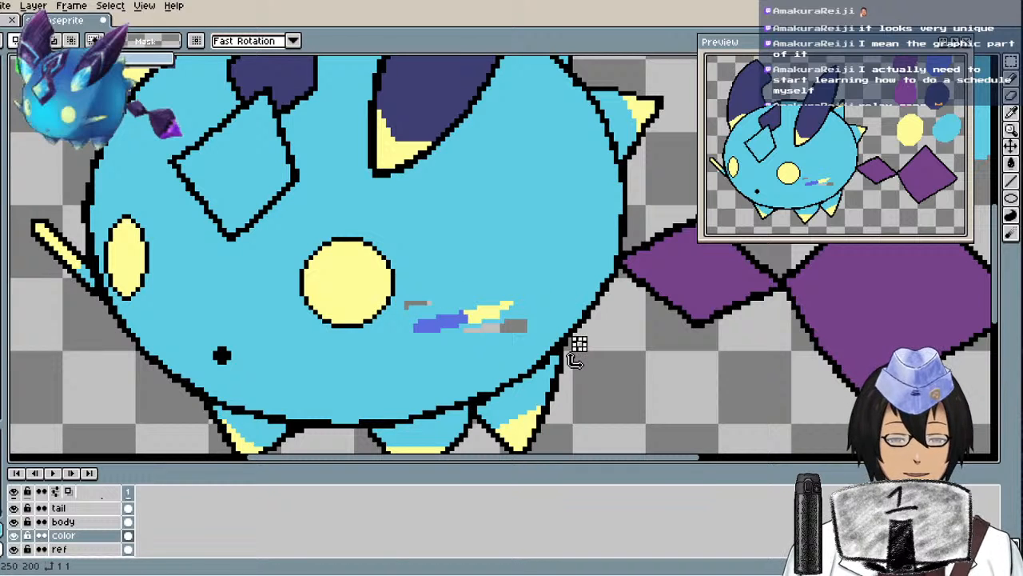
Paint the transparent gaps around the rotated streak with the body's light blue and save the sprite
key(b)
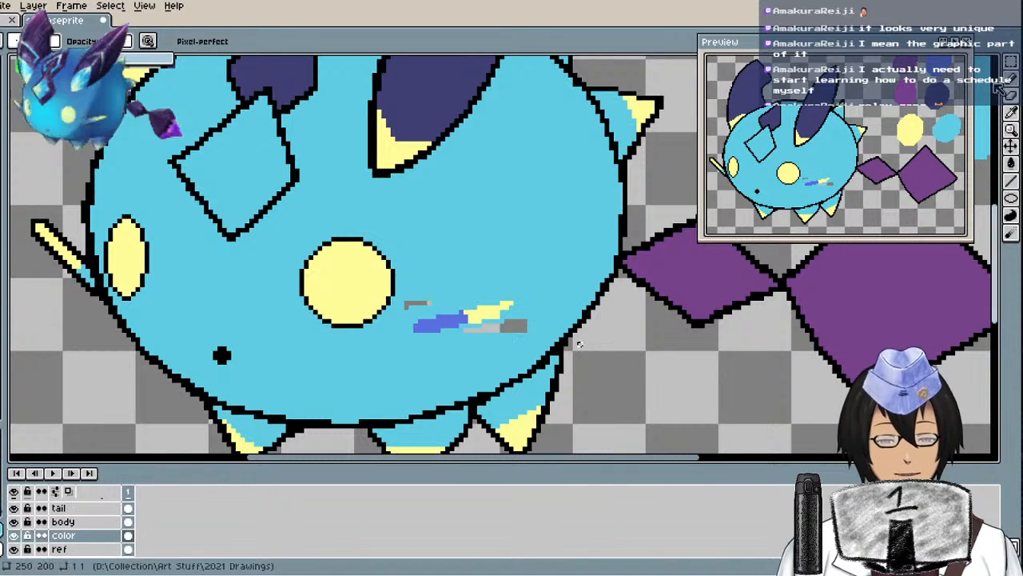
key(e)
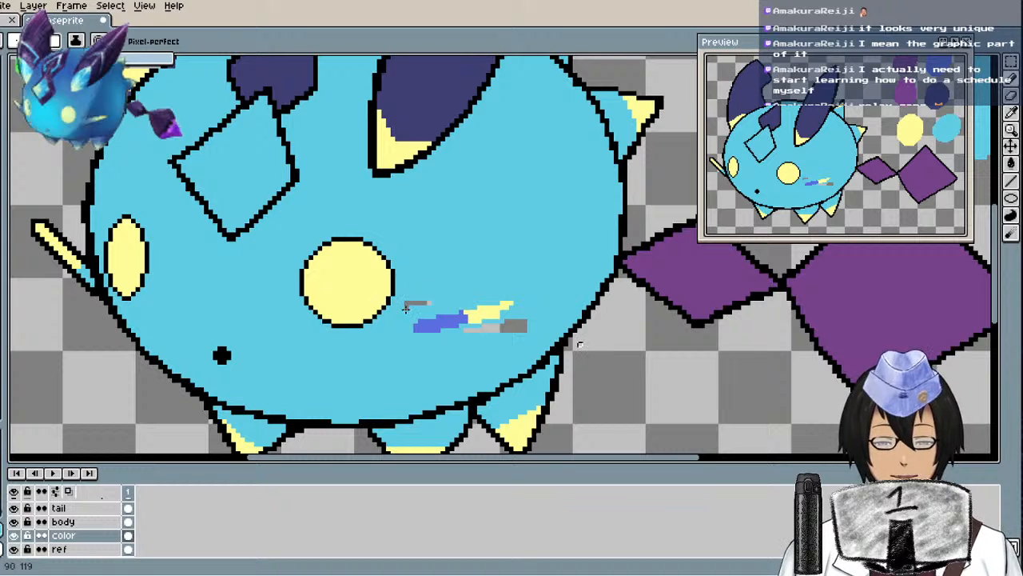
key(m)
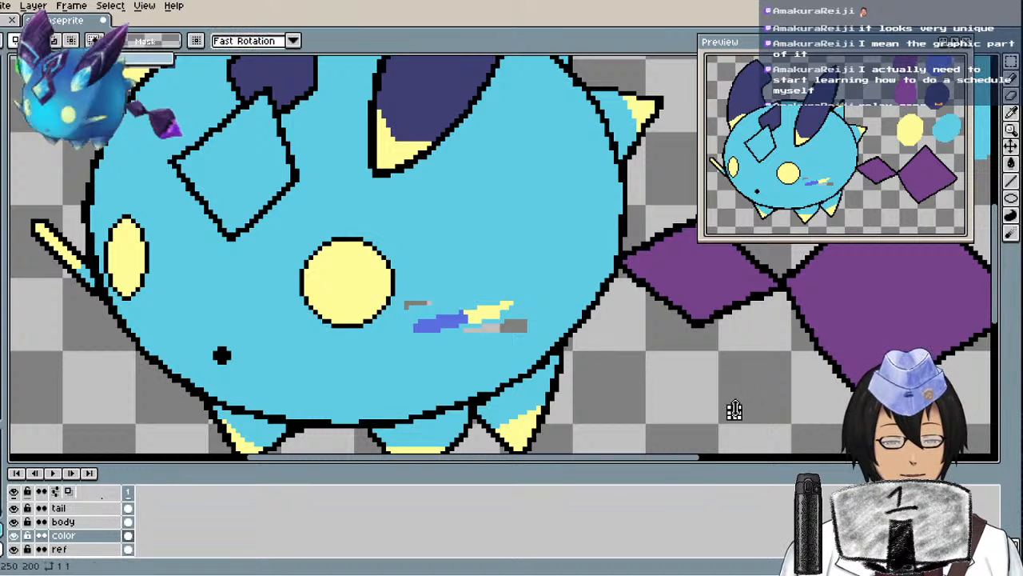
key(b)
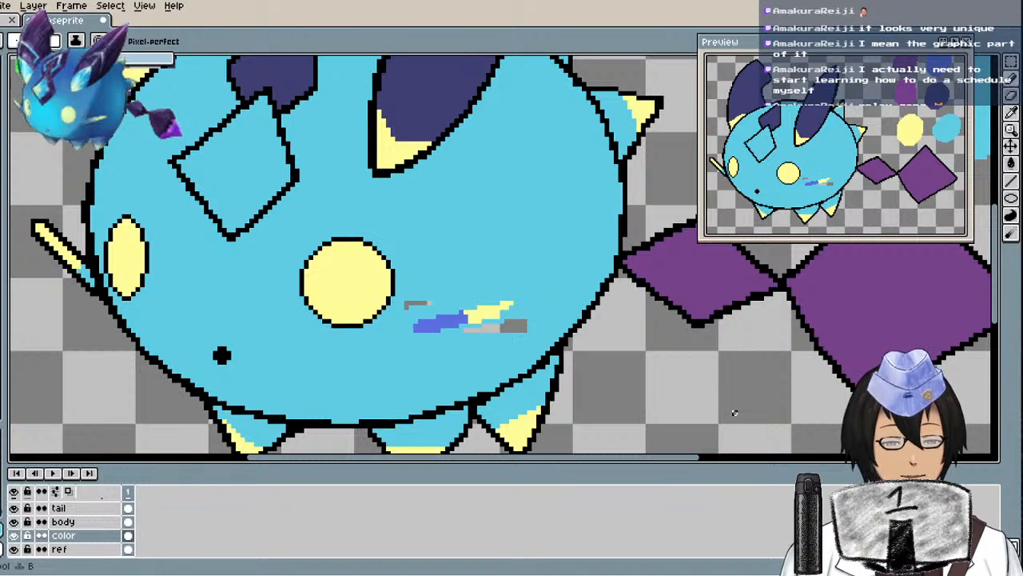
key(m)
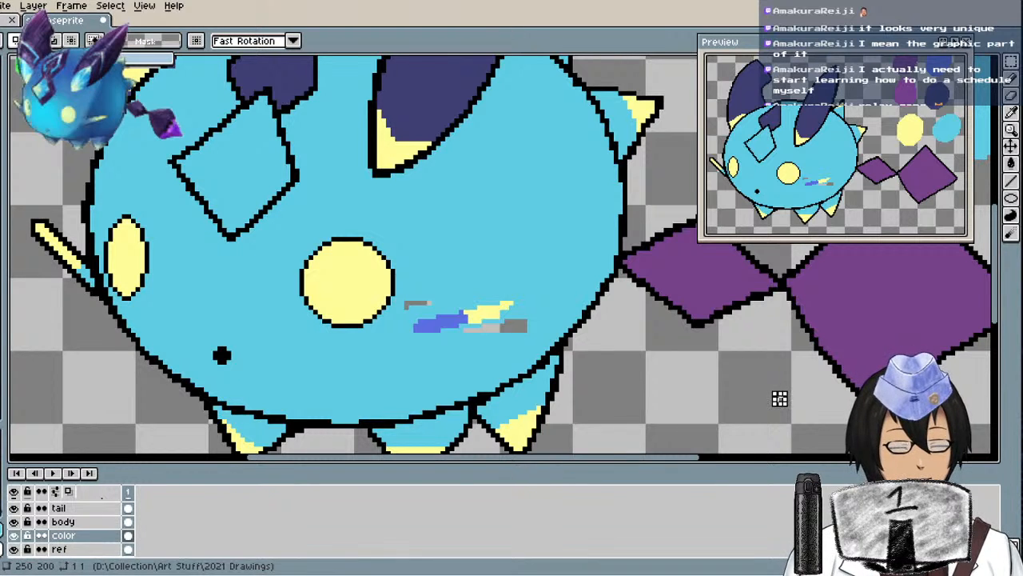
scroll(496, 260, down, 1)
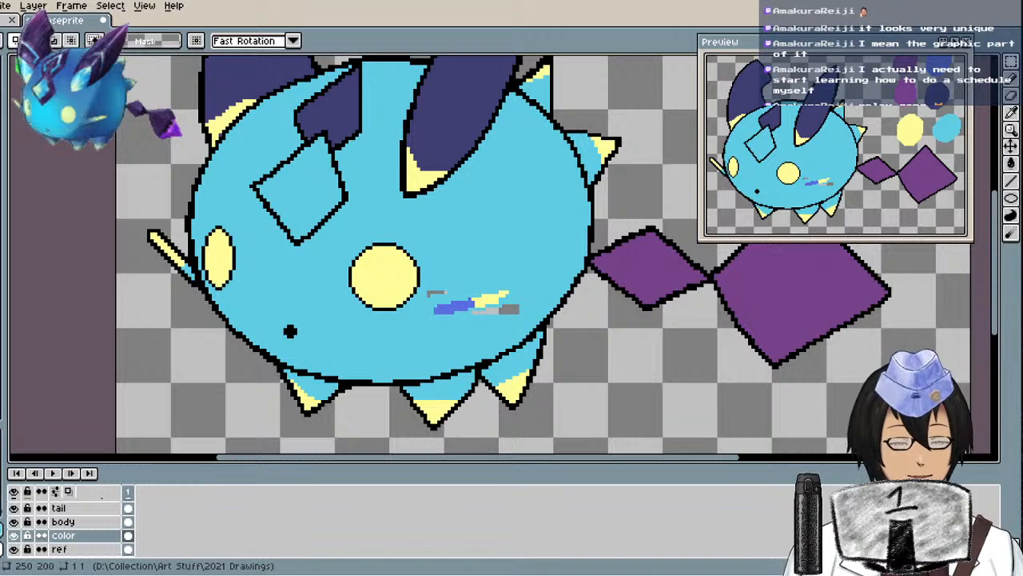
scroll(503, 252, up, 1)
key(b)
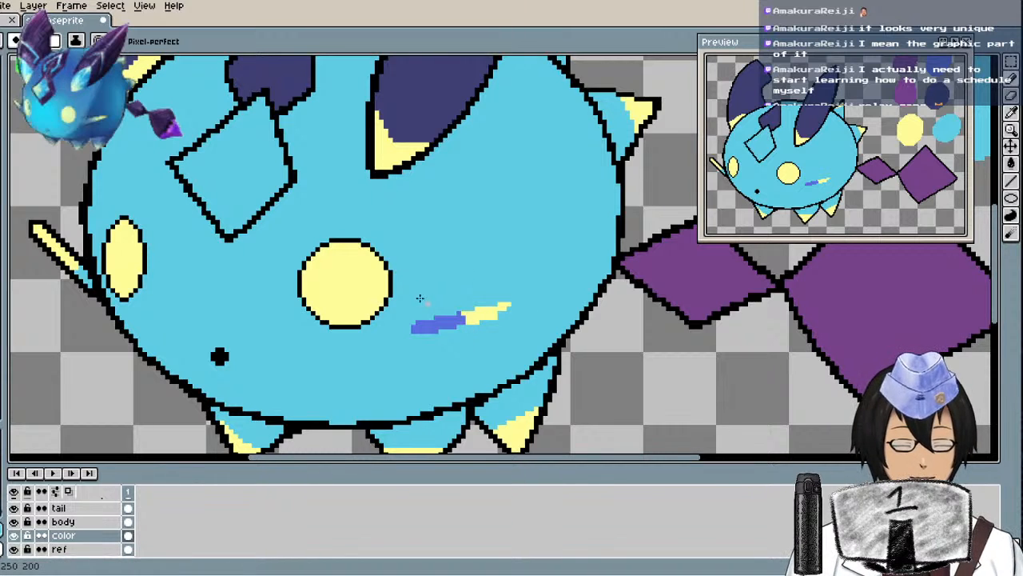
key(ctrl+s)
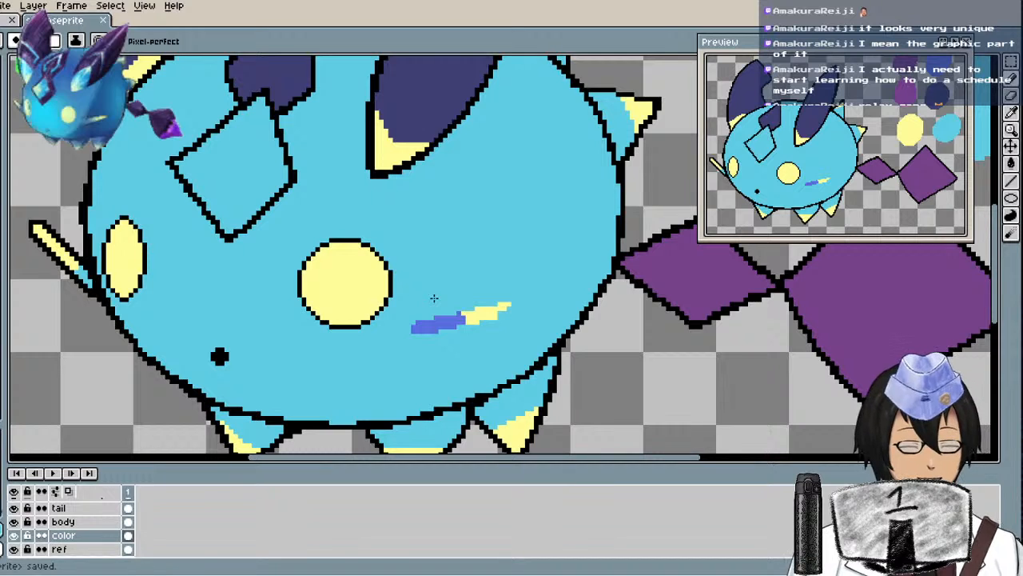
Soften the edges of the blue-and-yellow streak into the body color with a large round Blur brush
scroll(504, 254, down, 5)
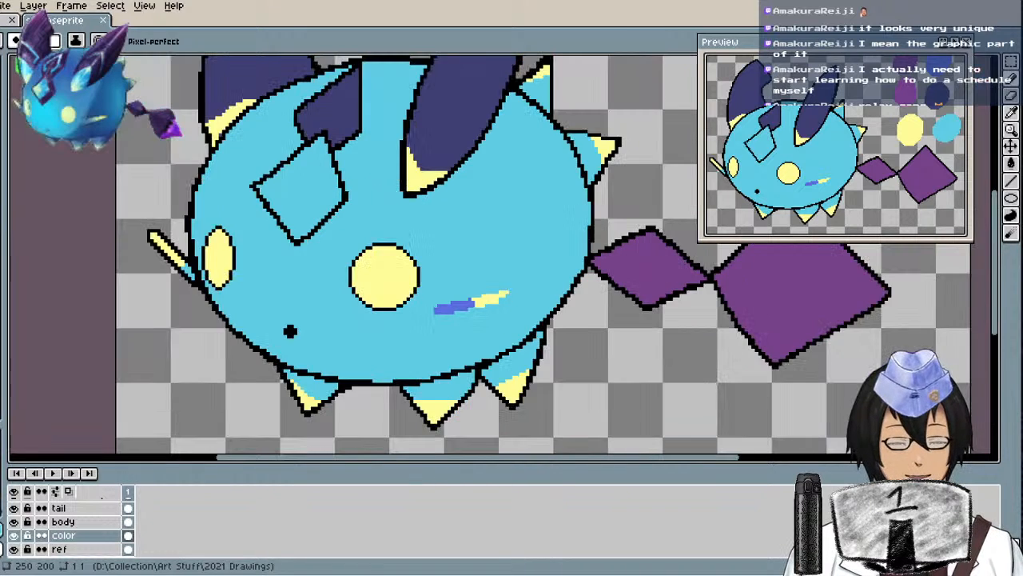
click(1011, 232)
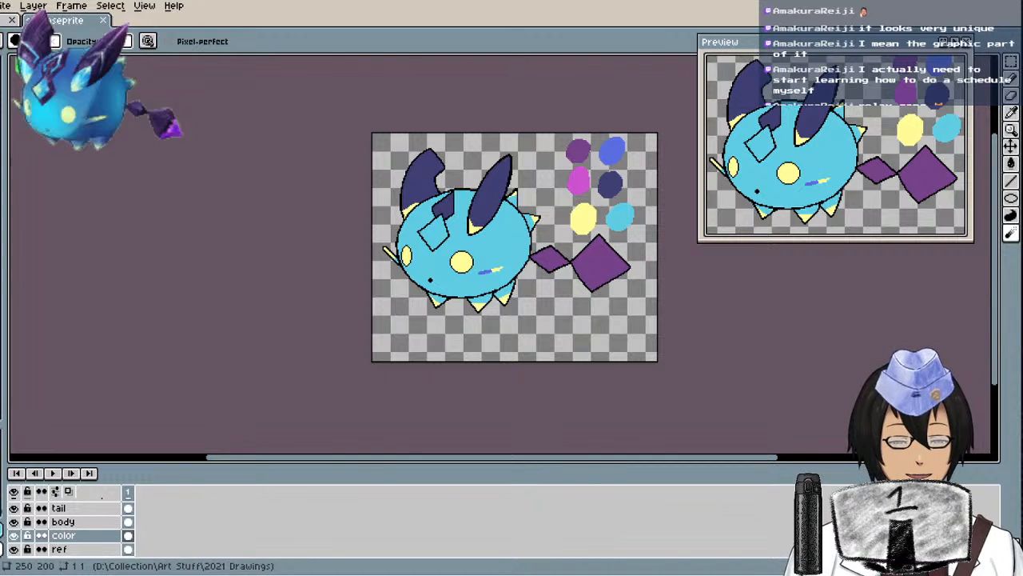
scroll(500, 253, up, 2)
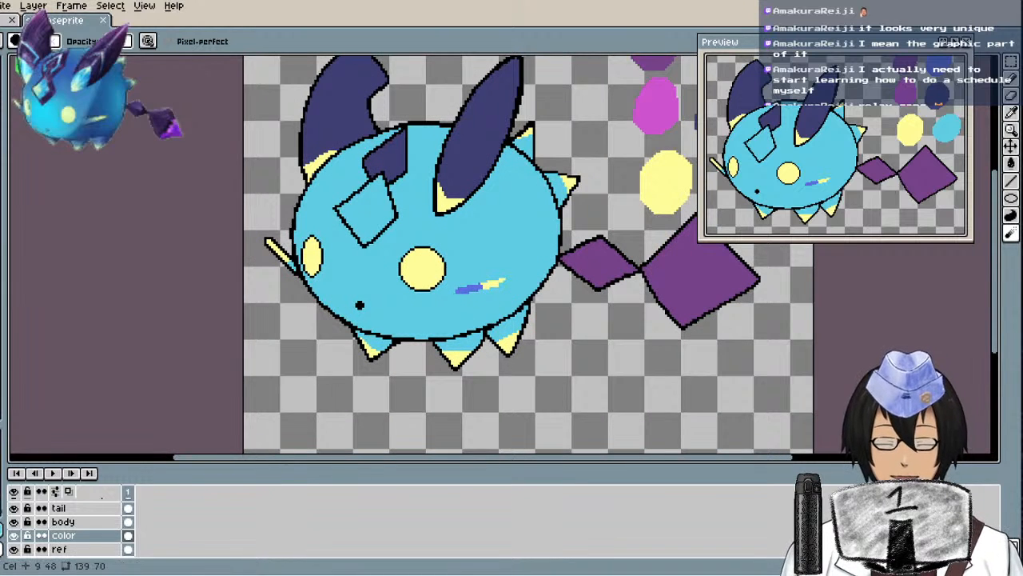
drag(475, 290, 468, 291)
key(ctrl+z)
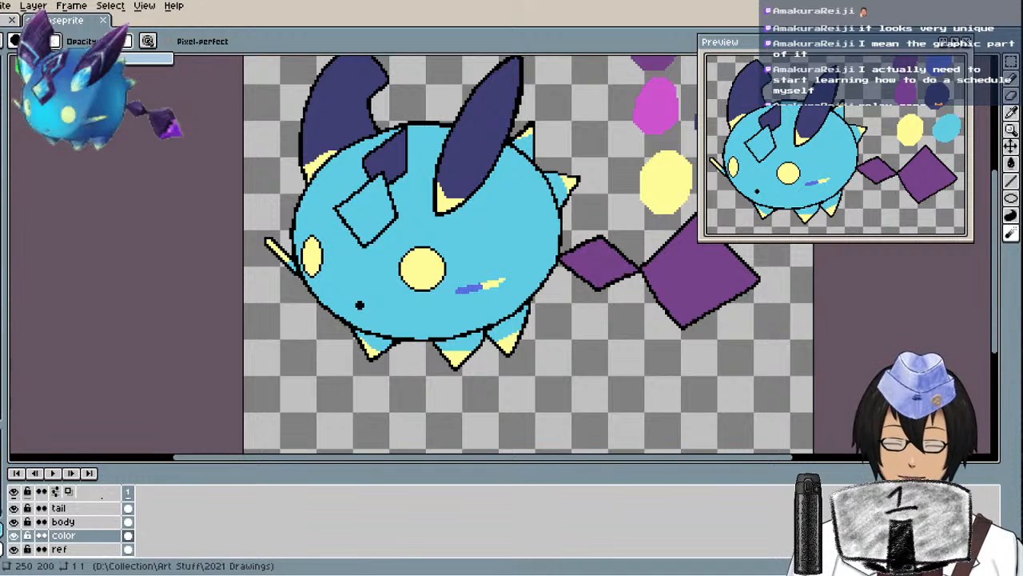
click(125, 41)
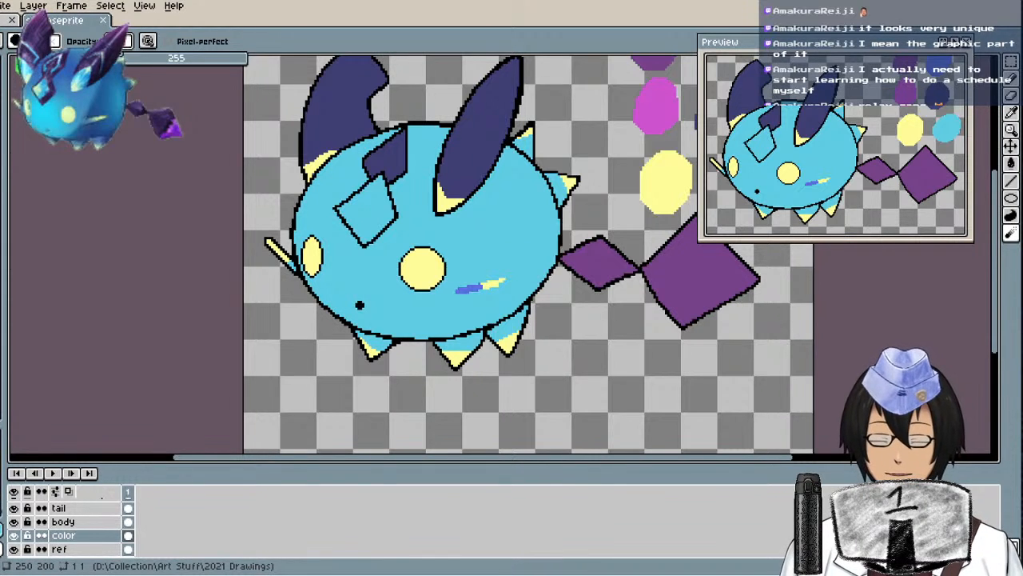
click(503, 273)
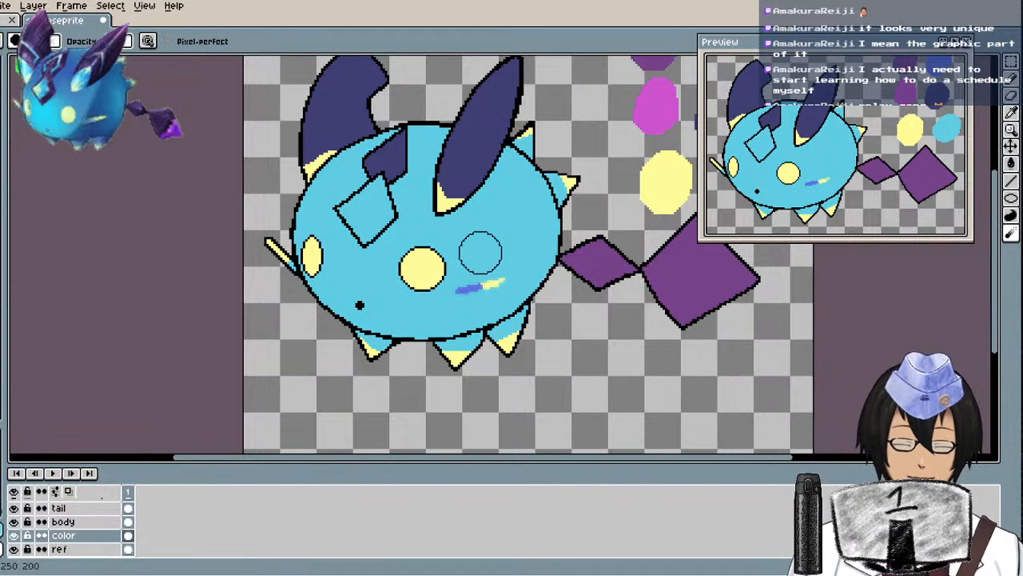
key(plus)
key(plus)
key(plus)
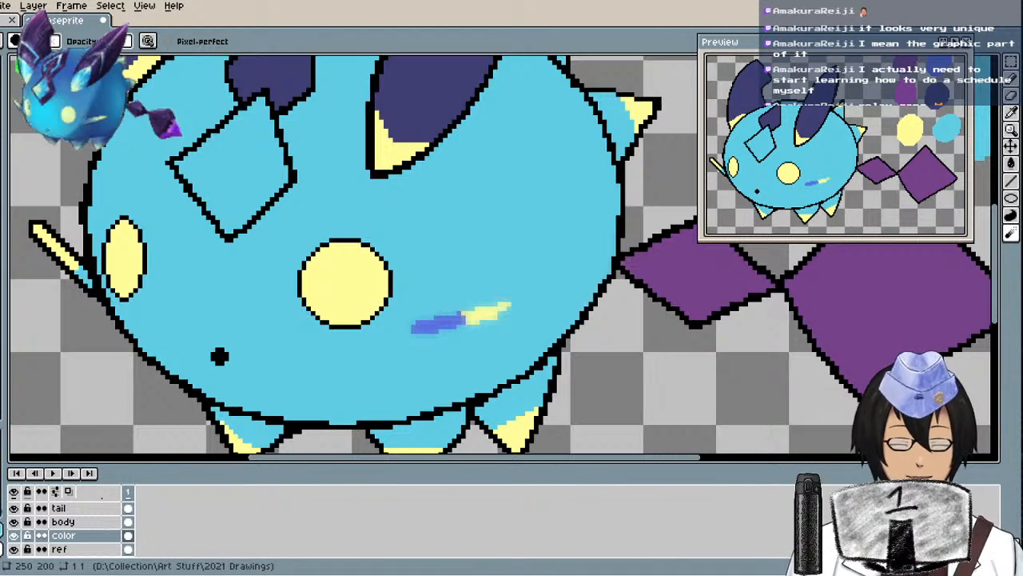
Save the sprite and sample the magenta swatch as the Pencil color
key(minus)
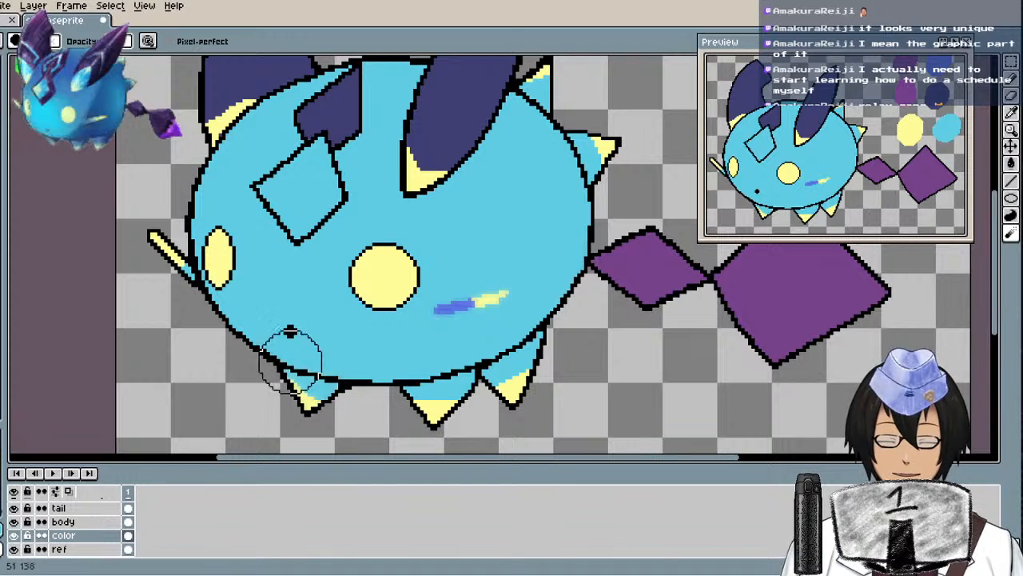
key(v)
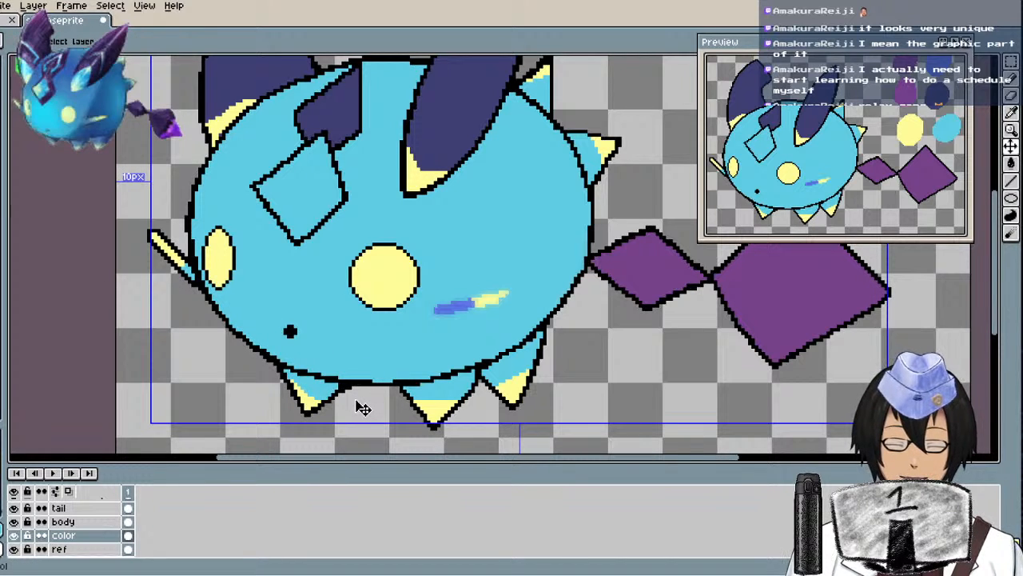
key(b)
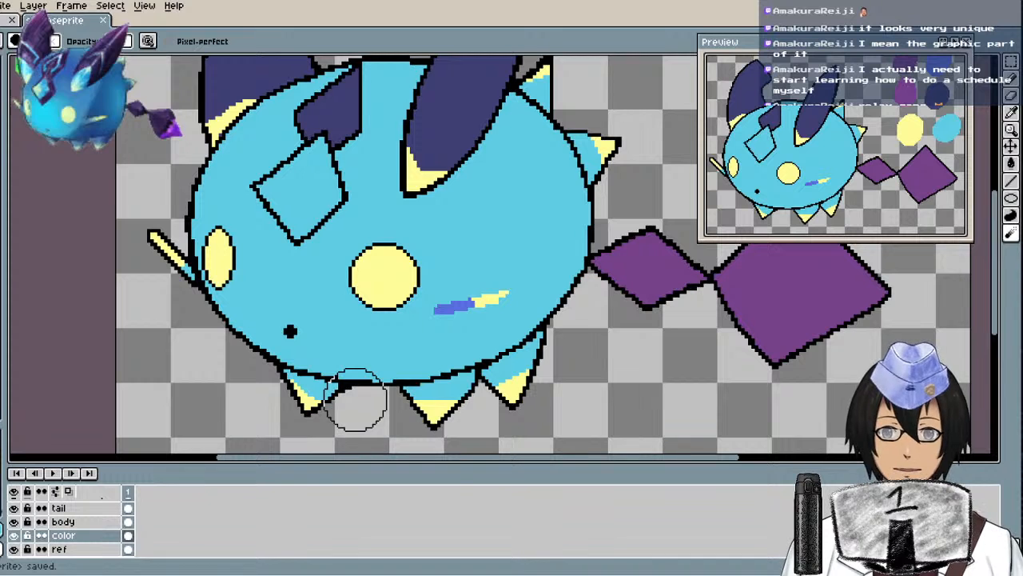
drag(996, 328, 979, 272)
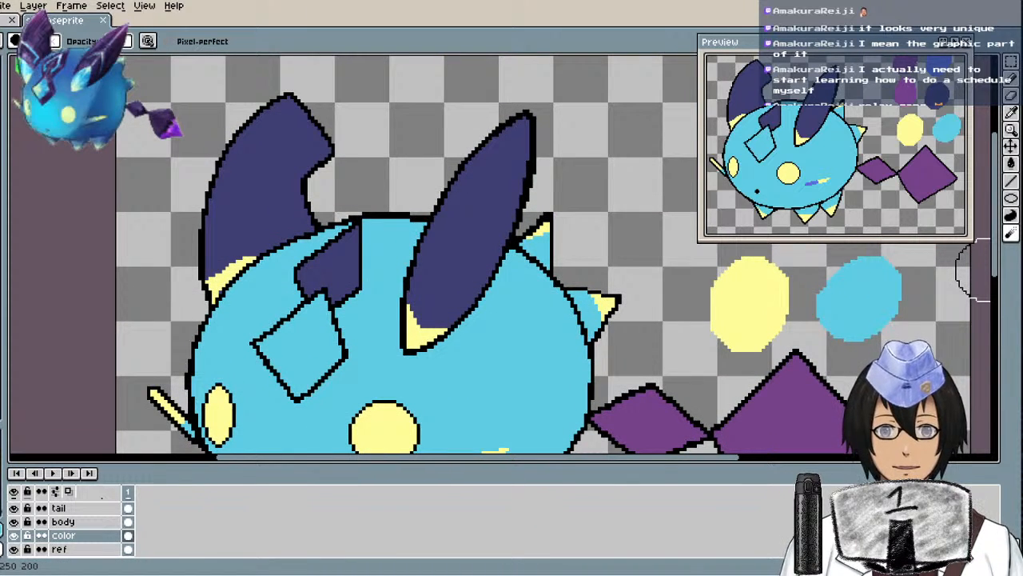
drag(997, 267, 999, 286)
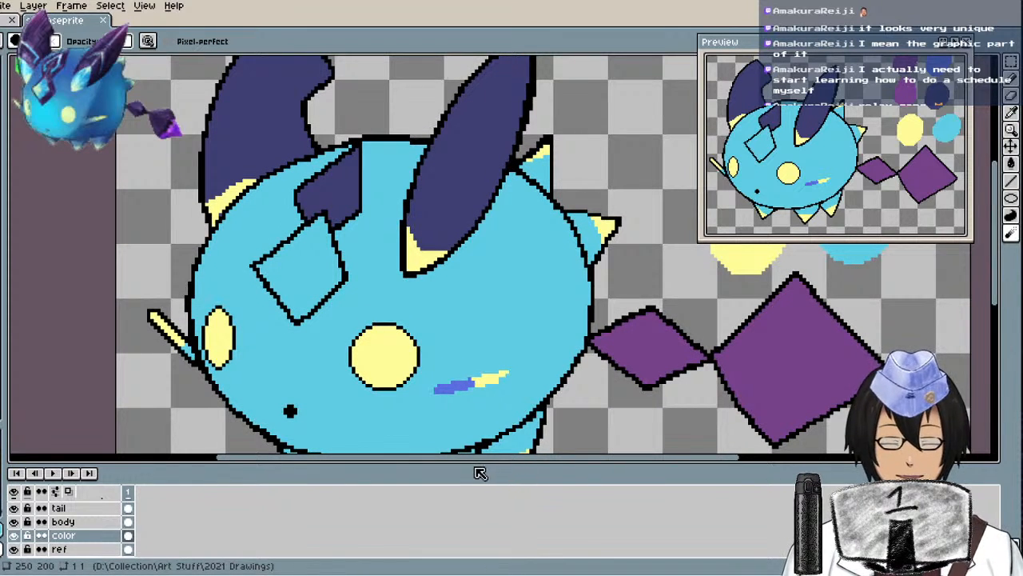
drag(331, 463, 403, 466)
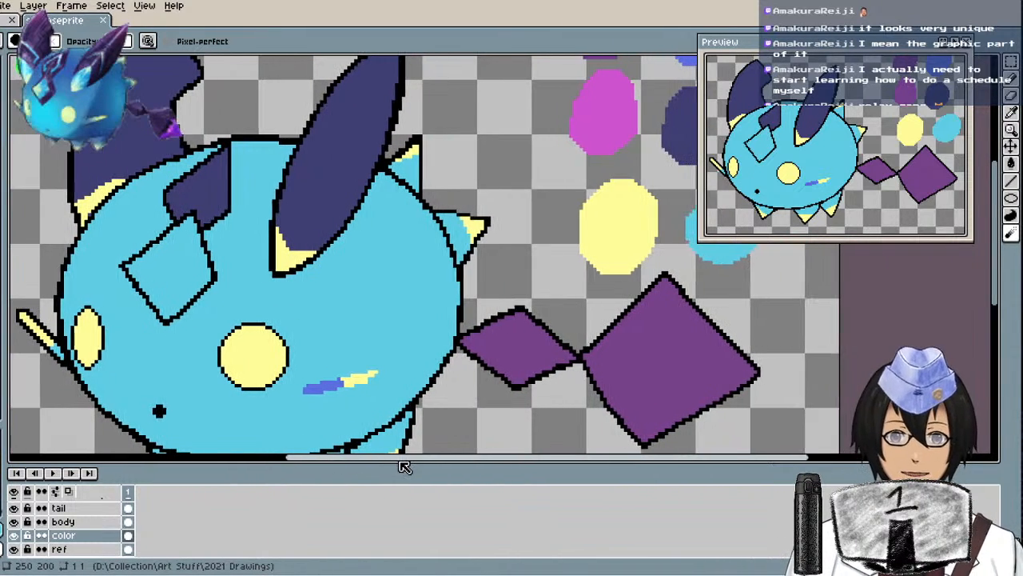
click(1011, 116)
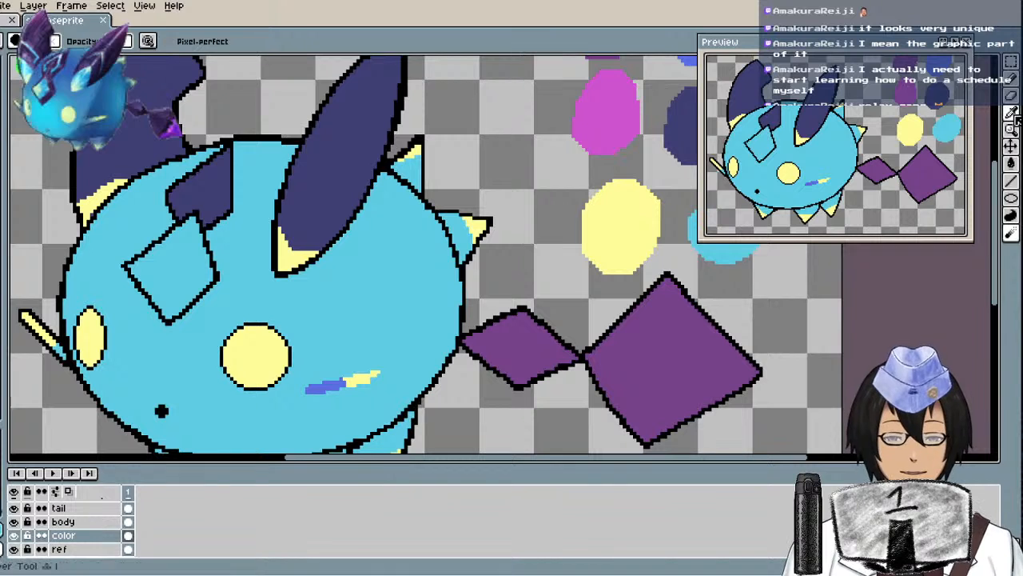
click(1012, 81)
key(ctrl+s)
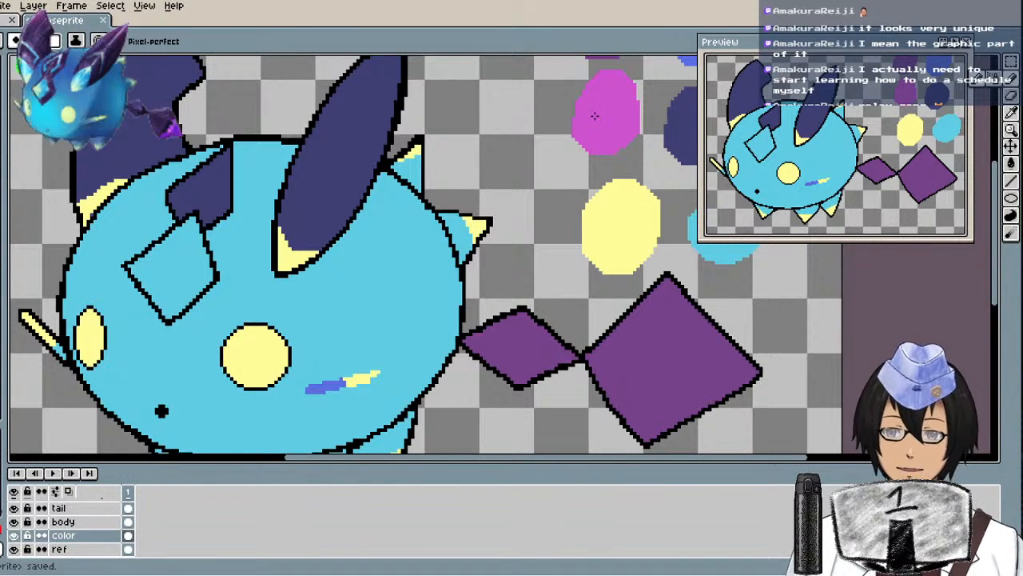
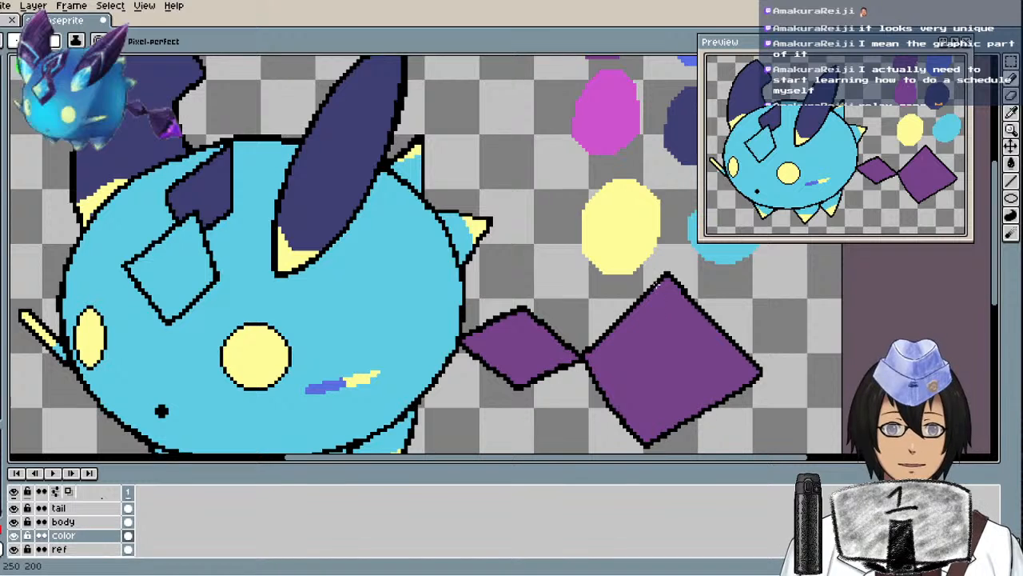
drag(670, 286, 682, 339)
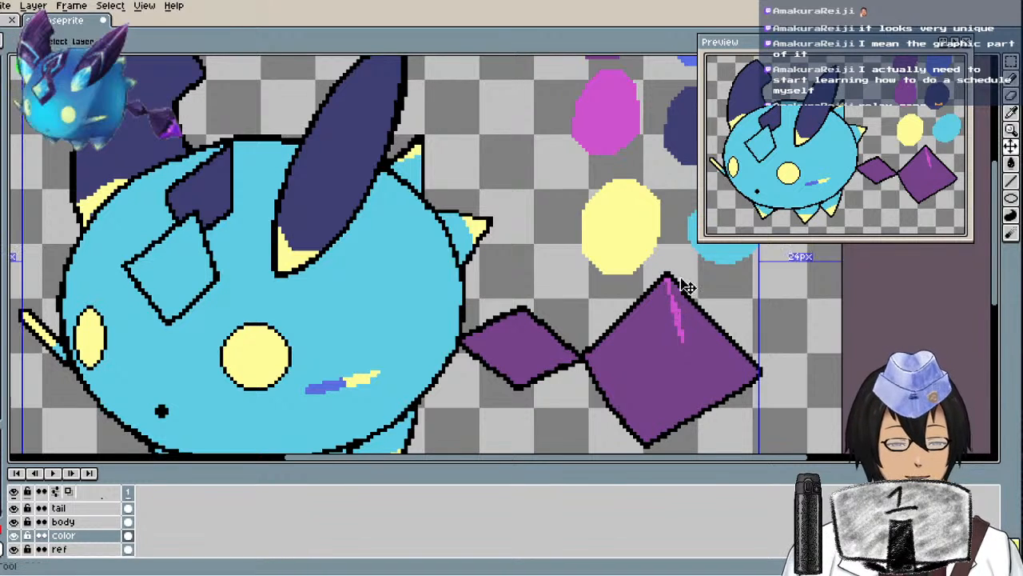
key(ctrl+z)
drag(671, 285, 685, 348)
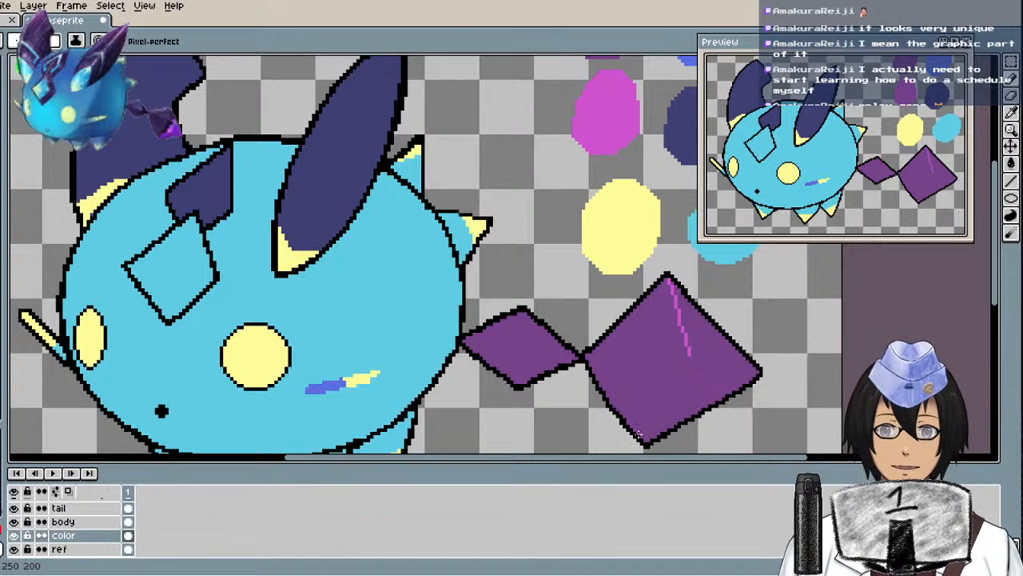
drag(644, 434, 685, 348)
key(ctrl+z)
drag(650, 441, 686, 359)
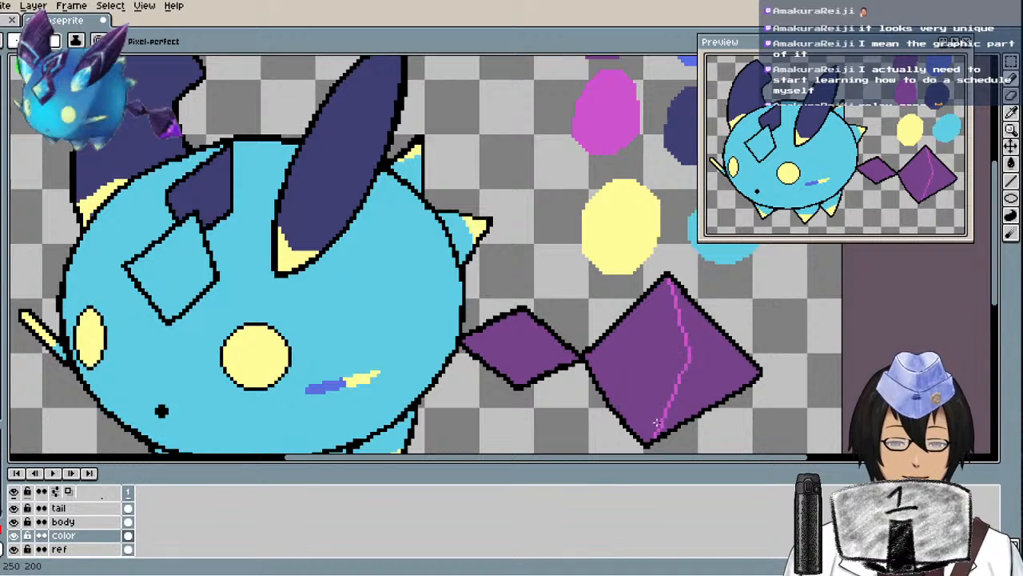
key(ctrl+z)
key(ctrl+z)
Draw a bent magenta line from the large tail diamond's upper corner to its lower corner, fill the outer facet with magenta and save
drag(648, 441, 688, 361)
drag(667, 276, 686, 359)
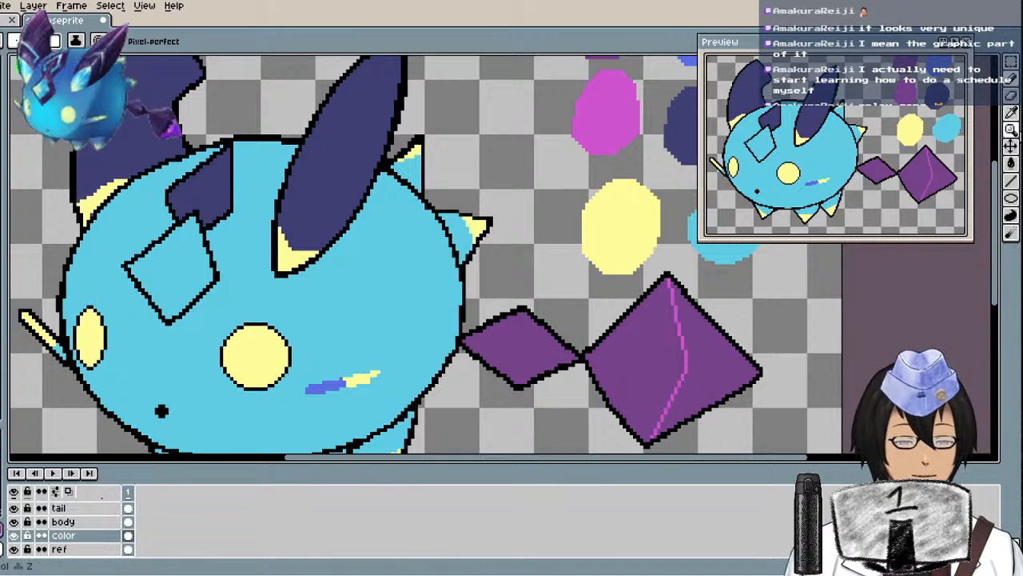
click(1011, 129)
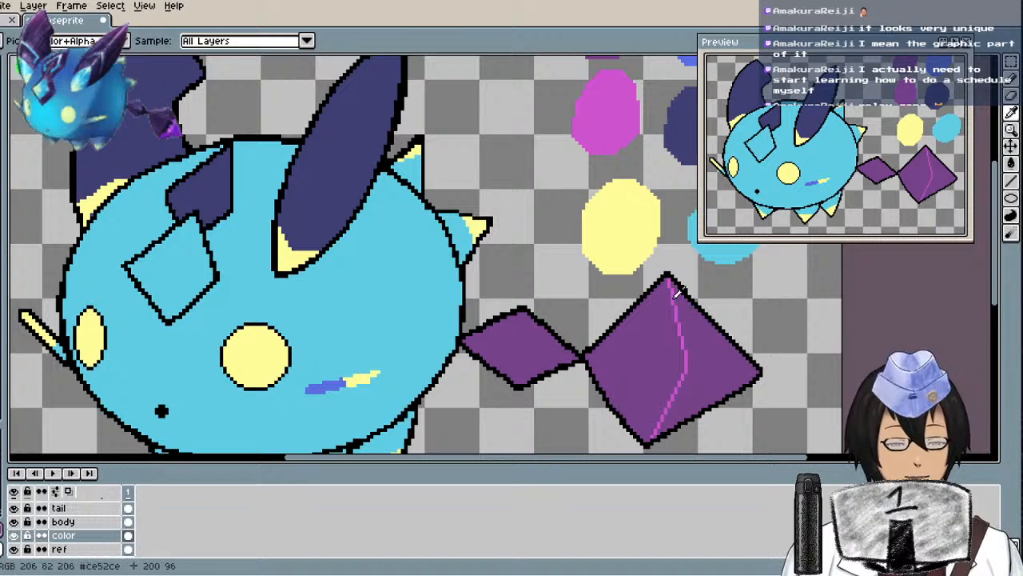
click(1012, 162)
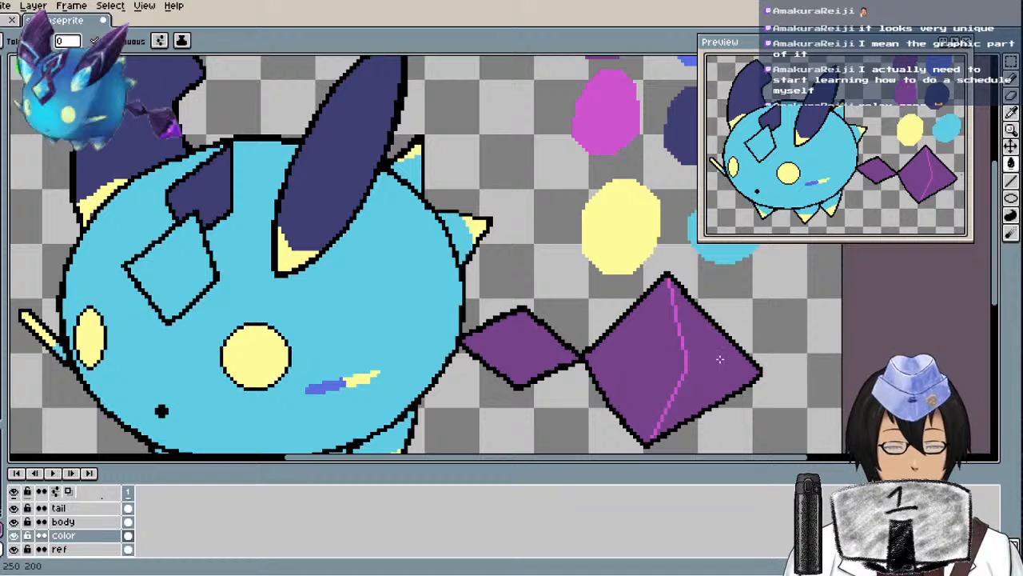
key(i)
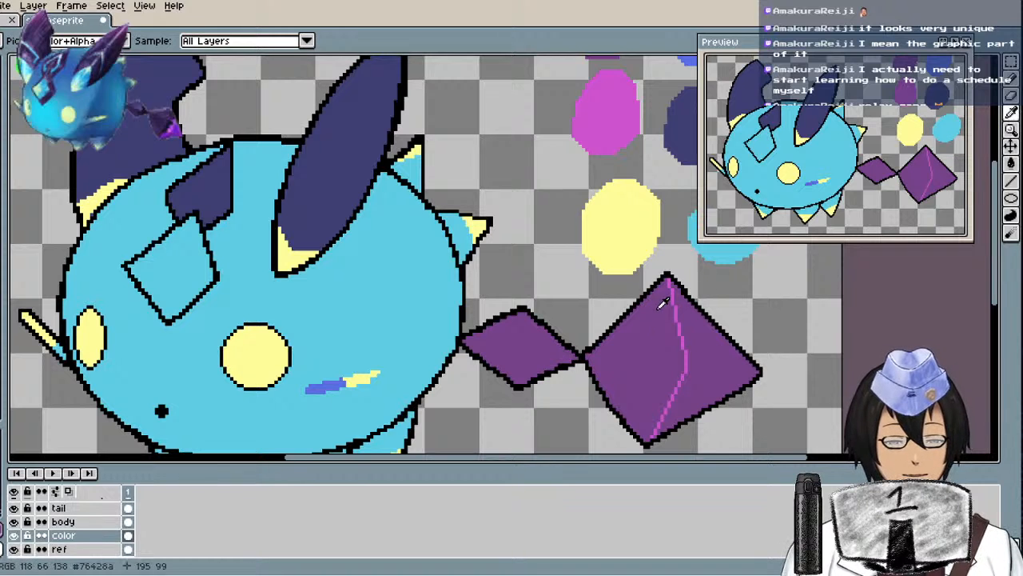
click(1012, 162)
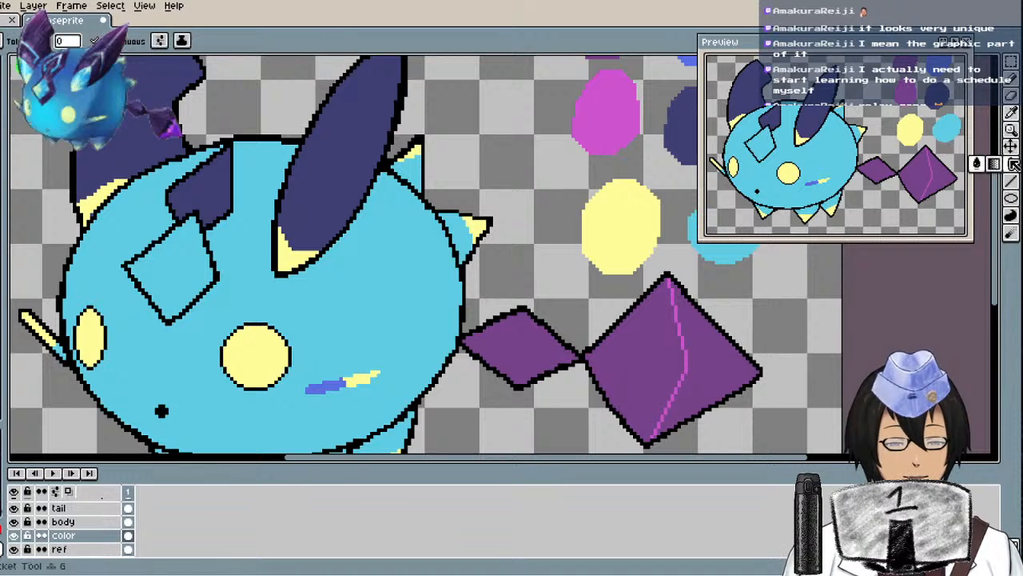
click(728, 357)
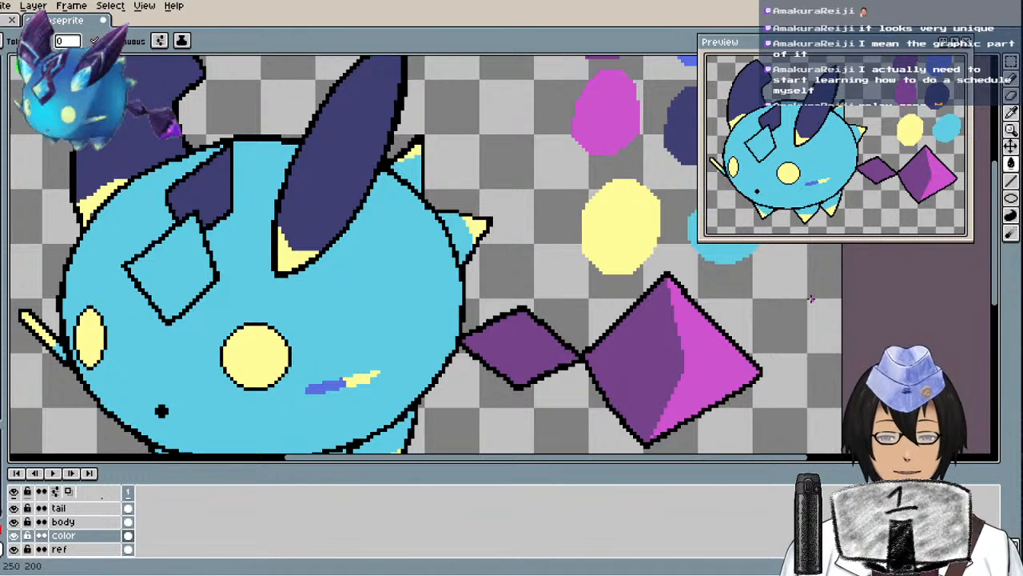
key(ctrl+s)
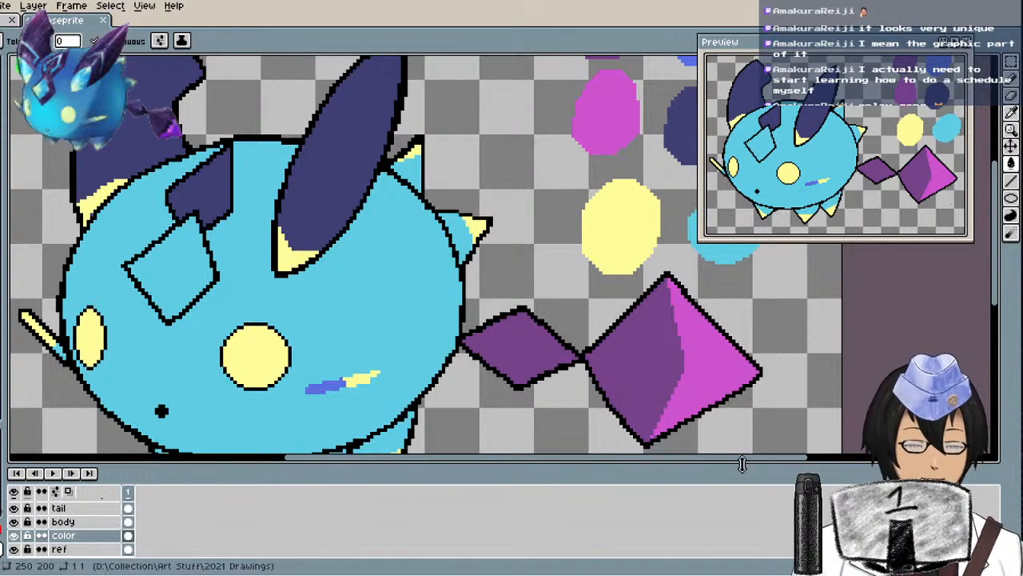
Sample the dark indigo of the front horn as the Pencil color
mouse_move(744, 468)
mouse_down()
mouse_move(719, 468)
mouse_move(751, 467)
mouse_up()
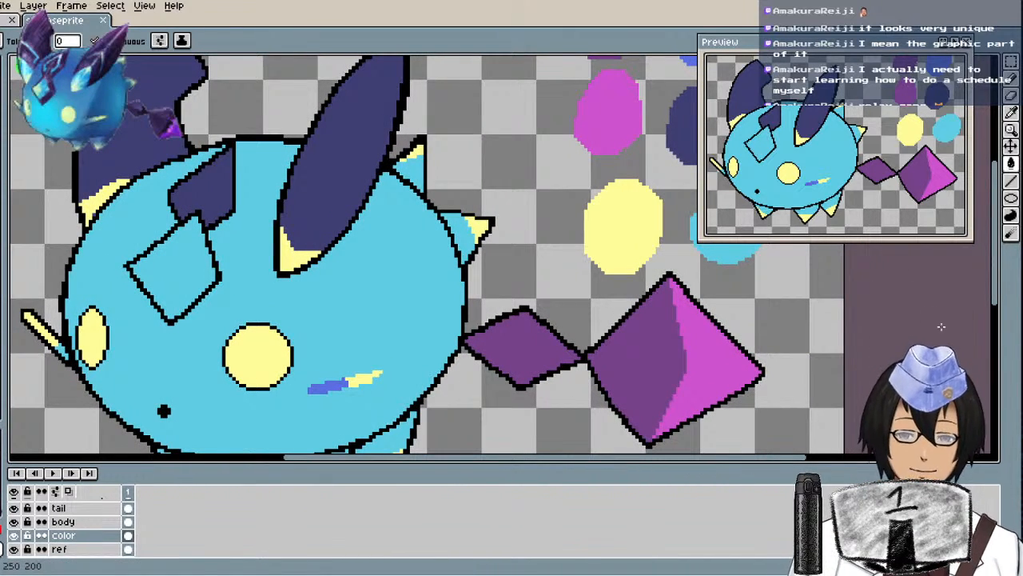
mouse_move(996, 292)
mouse_down()
mouse_move(999, 268)
mouse_move(992, 306)
mouse_move(997, 298)
mouse_up()
click(1010, 113)
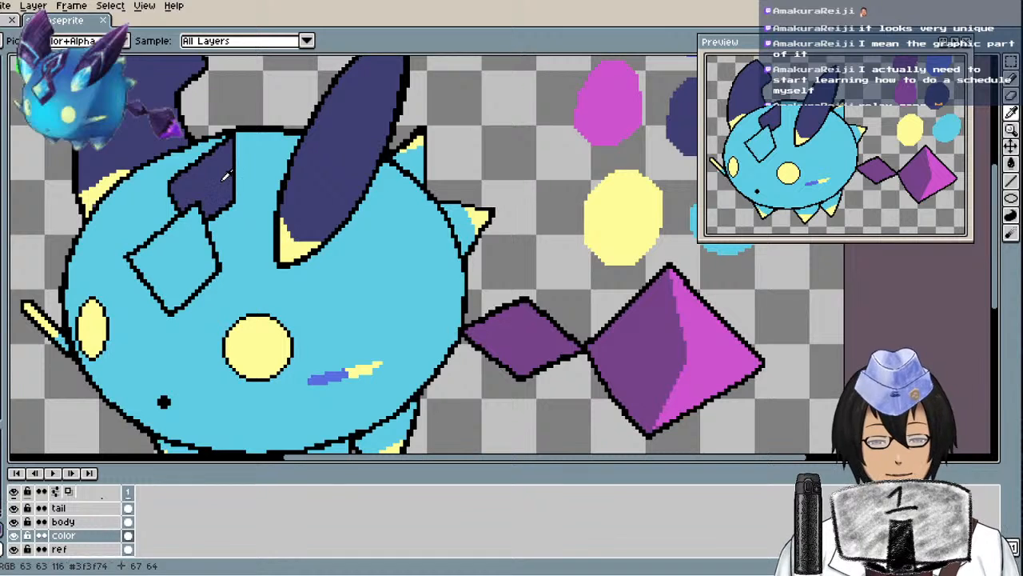
drag(790, 468, 726, 468)
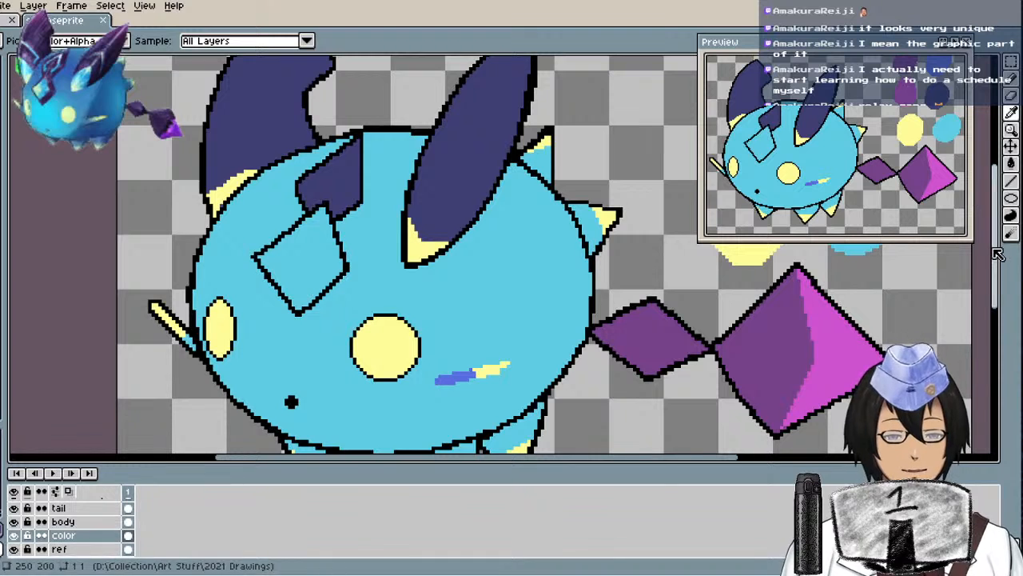
scroll(1001, 244, up, 2)
scroll(1001, 244, up, 1)
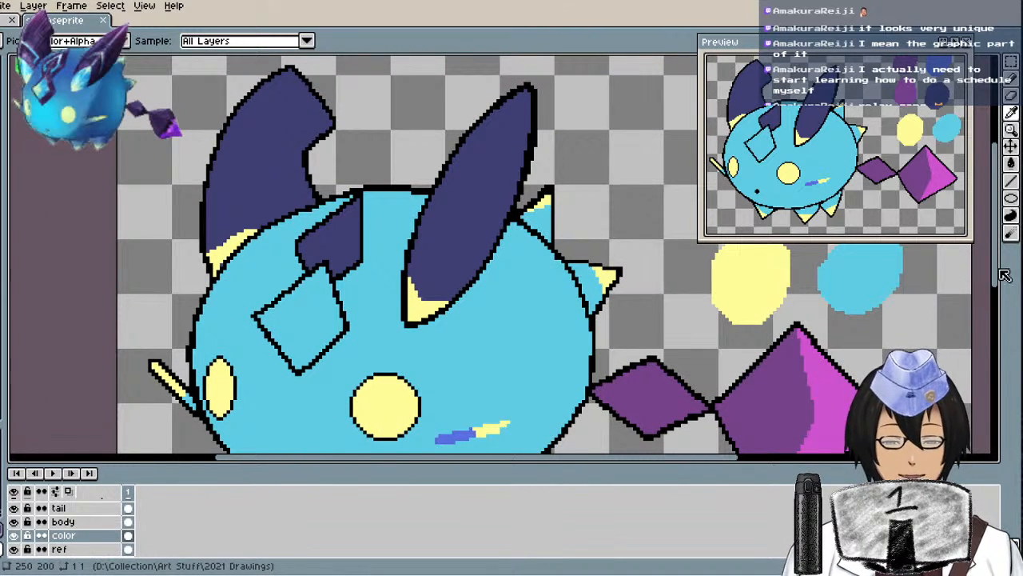
scroll(991, 288, down, 4)
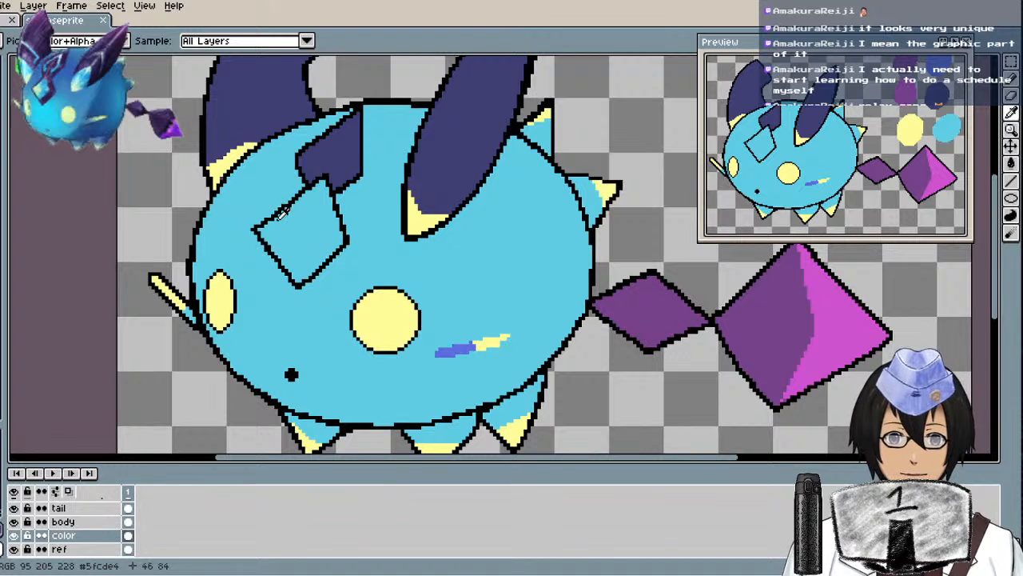
click(1012, 79)
click(1013, 114)
click(472, 104)
click(1012, 79)
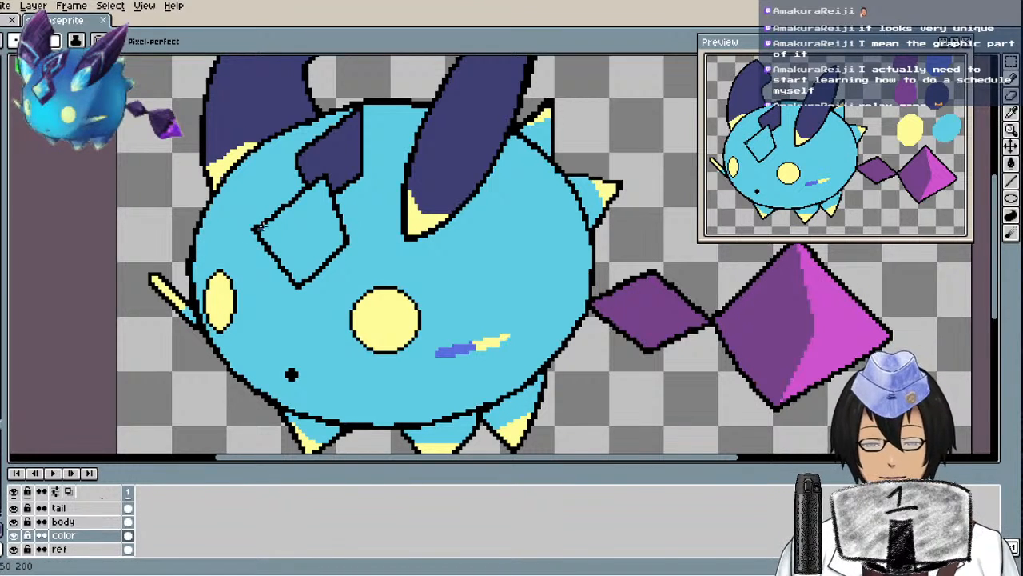
Paint a thin dark indigo band along the inside of the forehead diamond's upper-left and lower-left edges
key(plus)
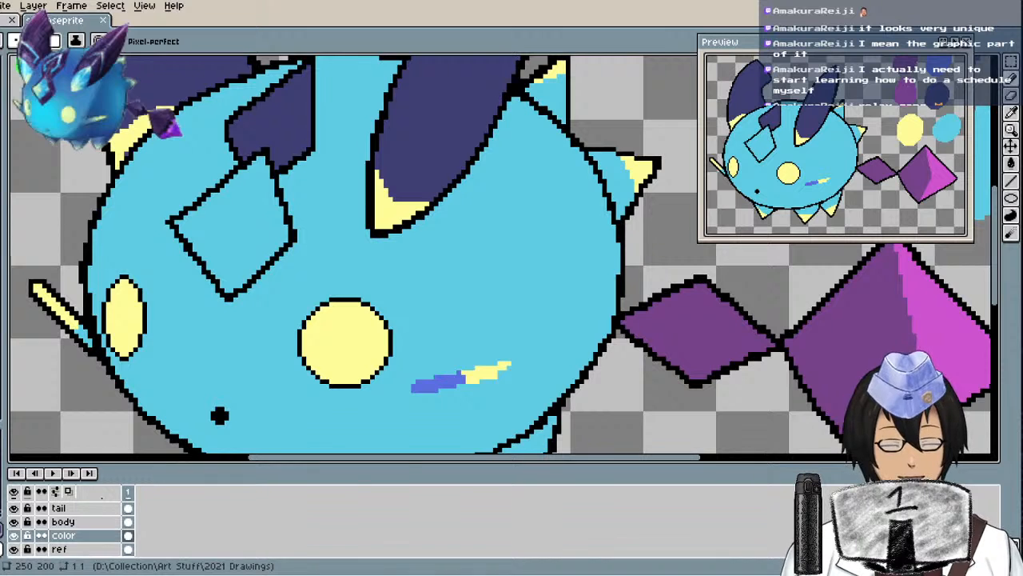
key(plus)
key(minus)
key(minus)
drag(690, 458, 648, 464)
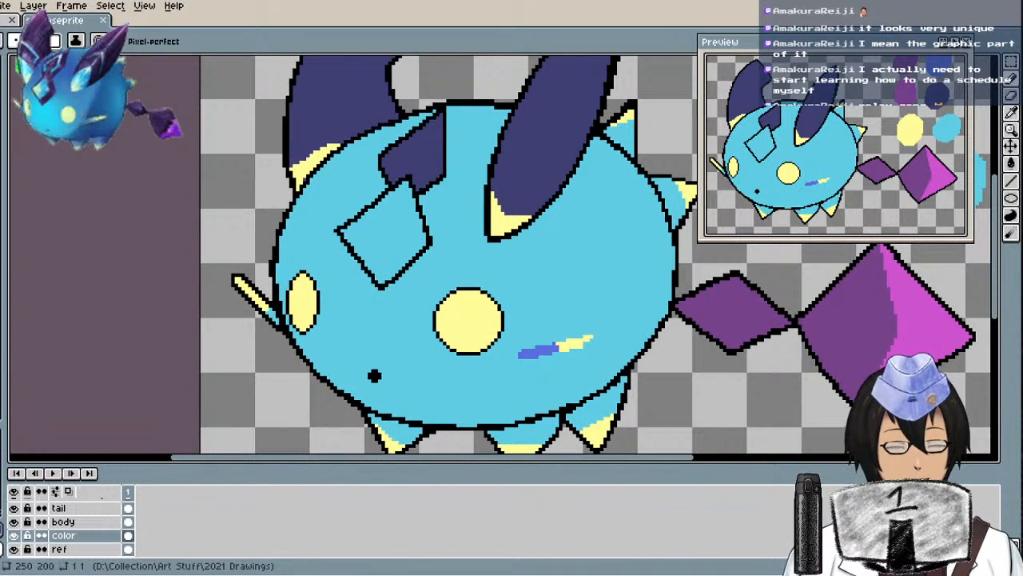
key(plus)
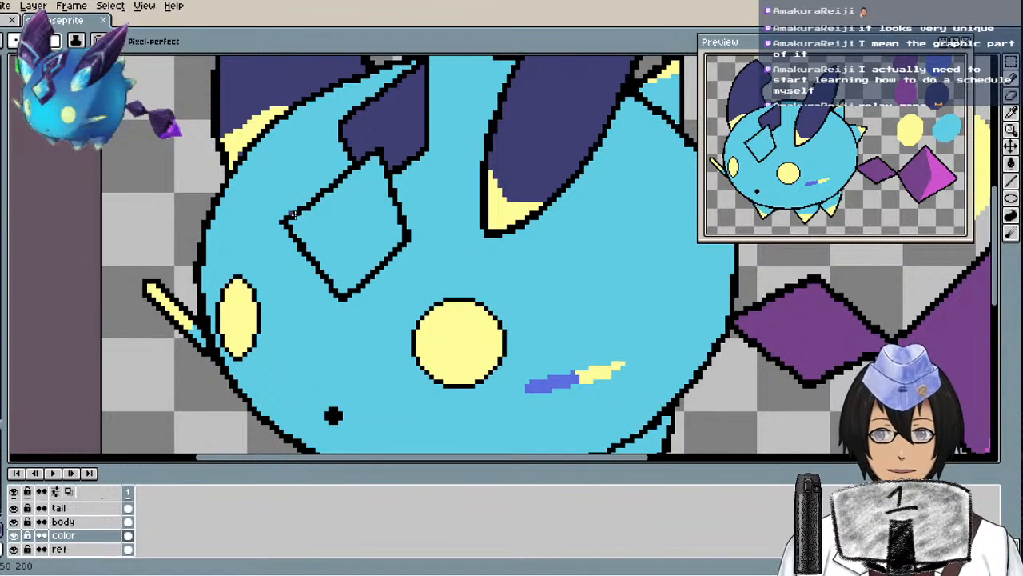
mouse_move(289, 226)
mouse_down()
mouse_move(374, 160)
mouse_move(298, 208)
mouse_up()
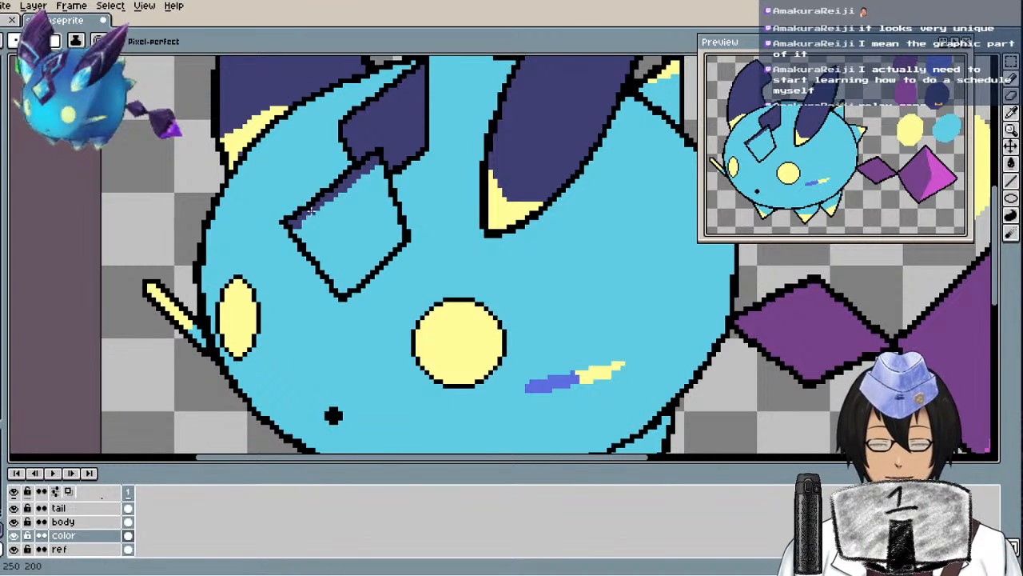
drag(293, 226, 340, 297)
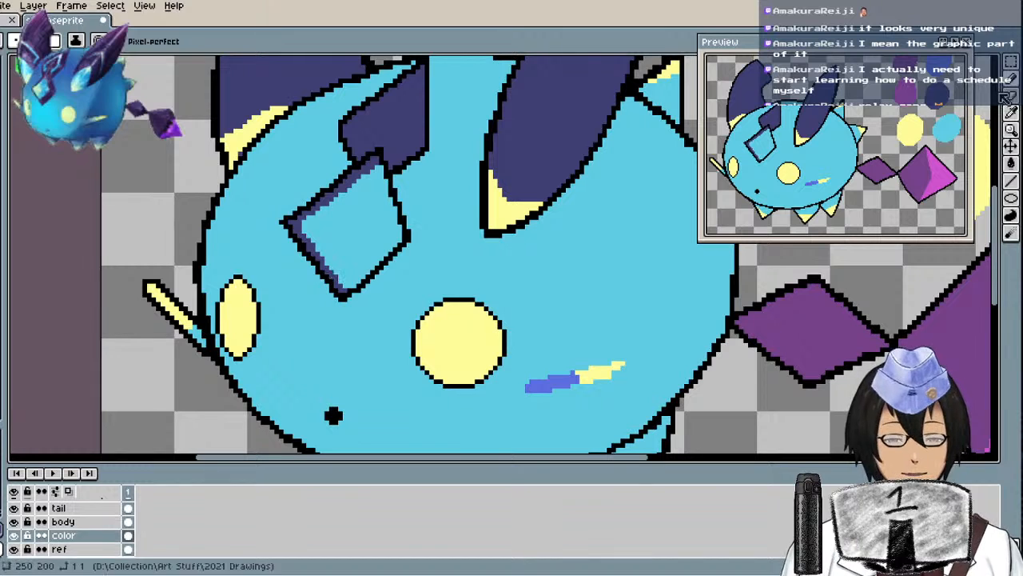
Continue the dark indigo band along the inside of the forehead diamond's two right edges, leaving its center light blue
key(i)
key(b)
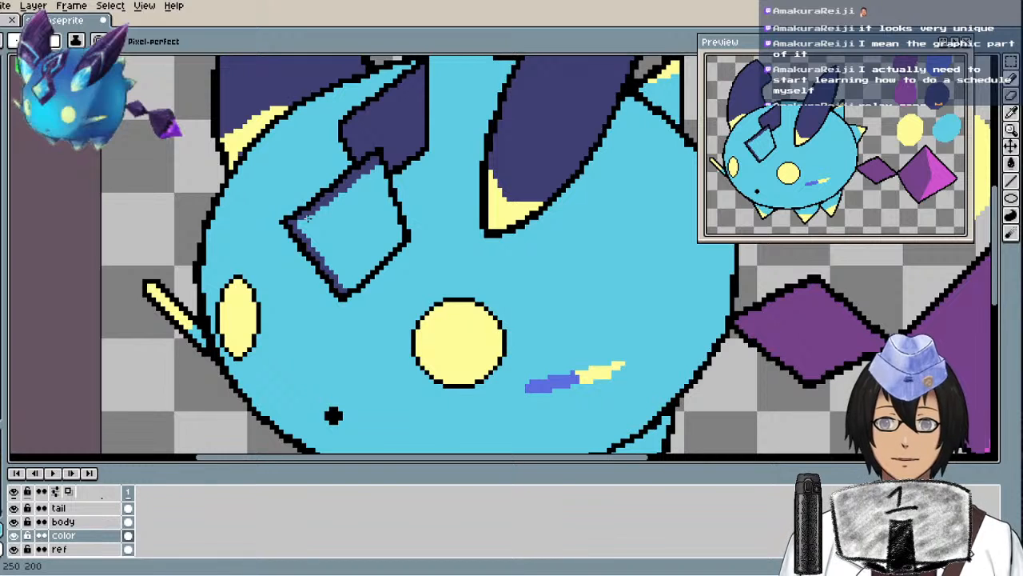
key(i)
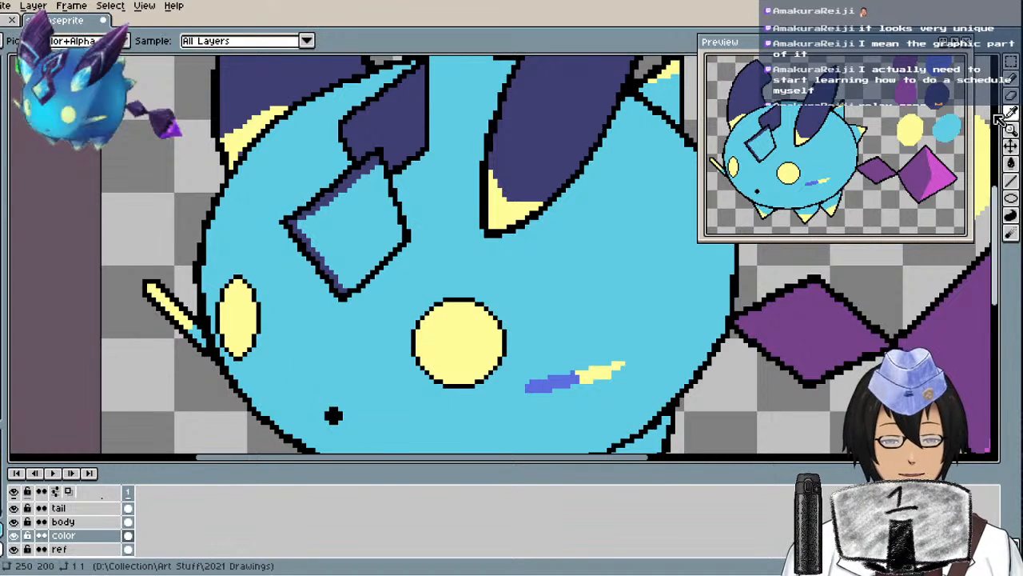
key(b)
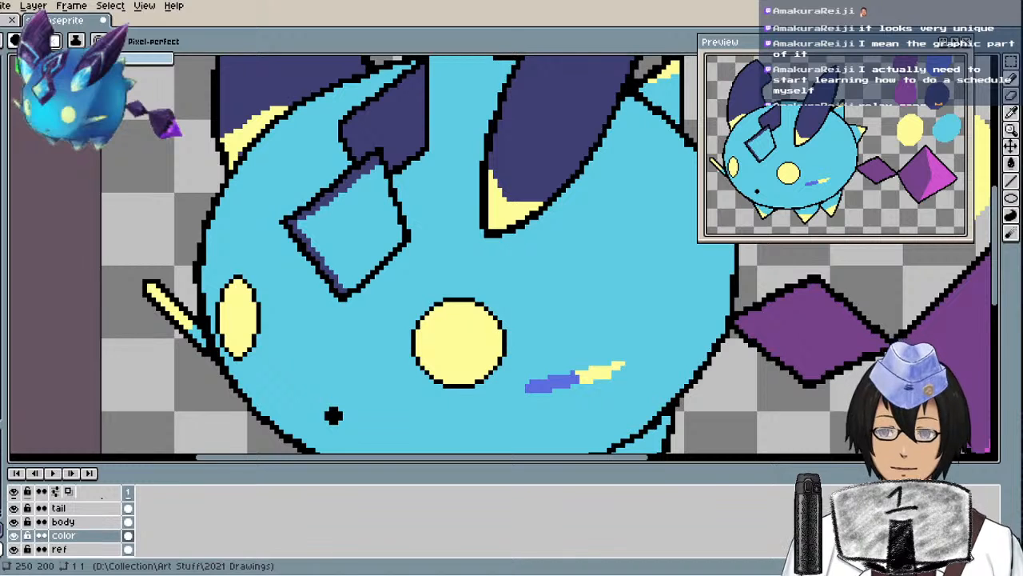
click(45, 58)
drag(374, 170, 396, 222)
click(55, 41)
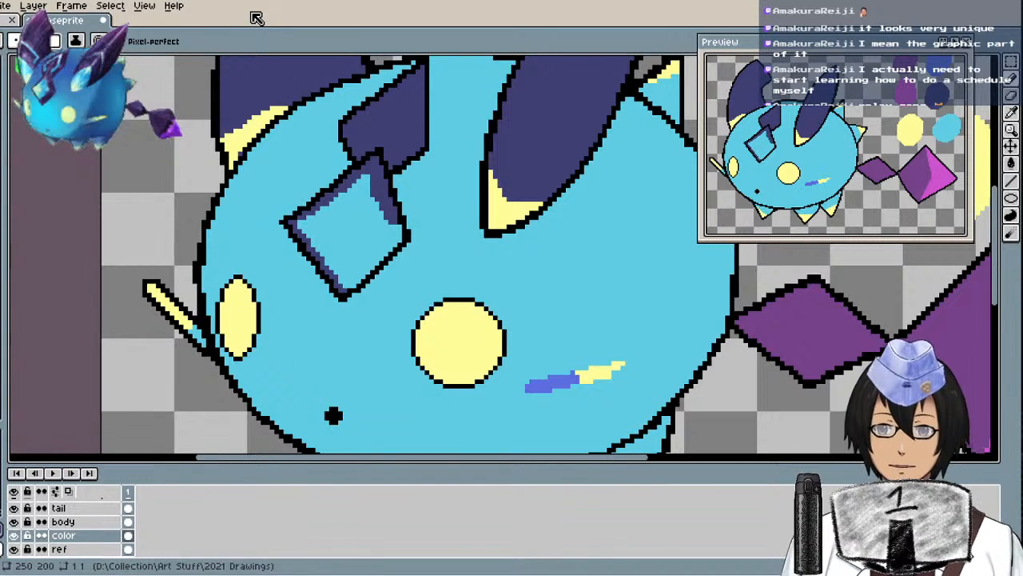
key(ctrl+z)
mouse_move(368, 169)
mouse_down()
mouse_move(398, 245)
mouse_move(377, 172)
mouse_move(400, 232)
mouse_move(387, 198)
mouse_move(347, 284)
mouse_move(395, 242)
mouse_move(352, 283)
mouse_up()
key(ctrl+z)
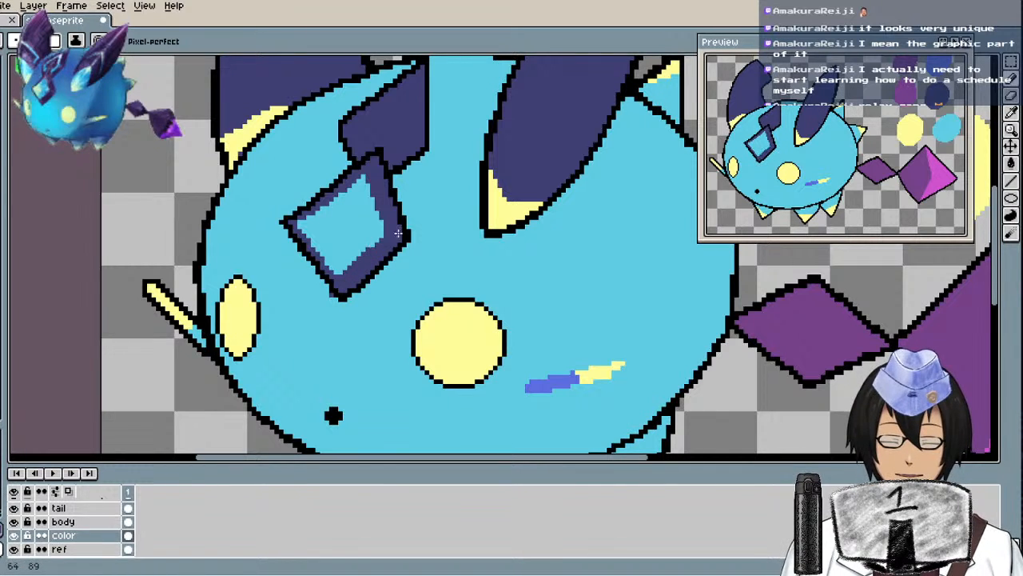
Thin the indigo band inside the forehead diamond's upper-right edge with light blue sampled from its center, touching up the right corner in indigo
key(ctrl)
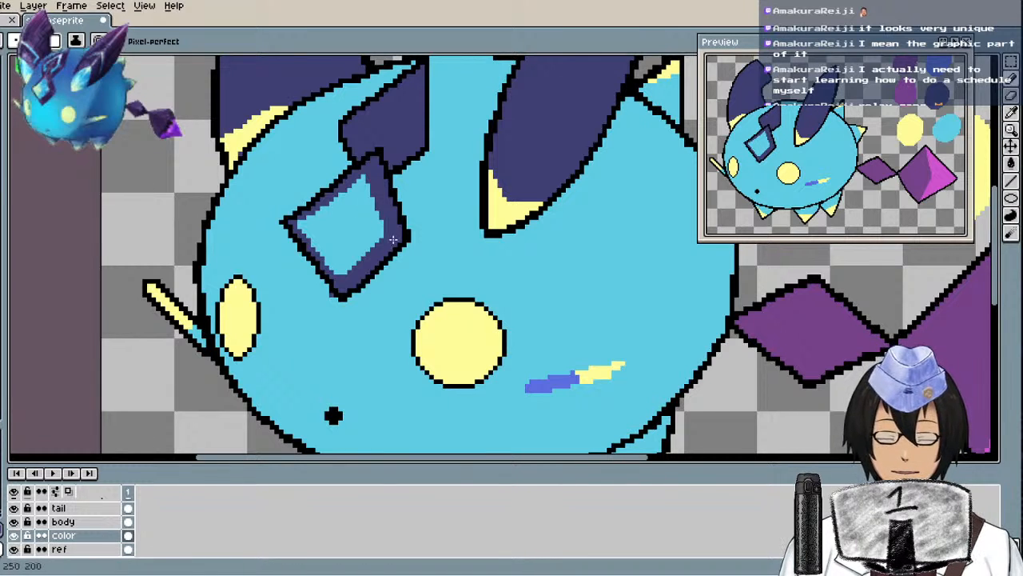
click(1011, 128)
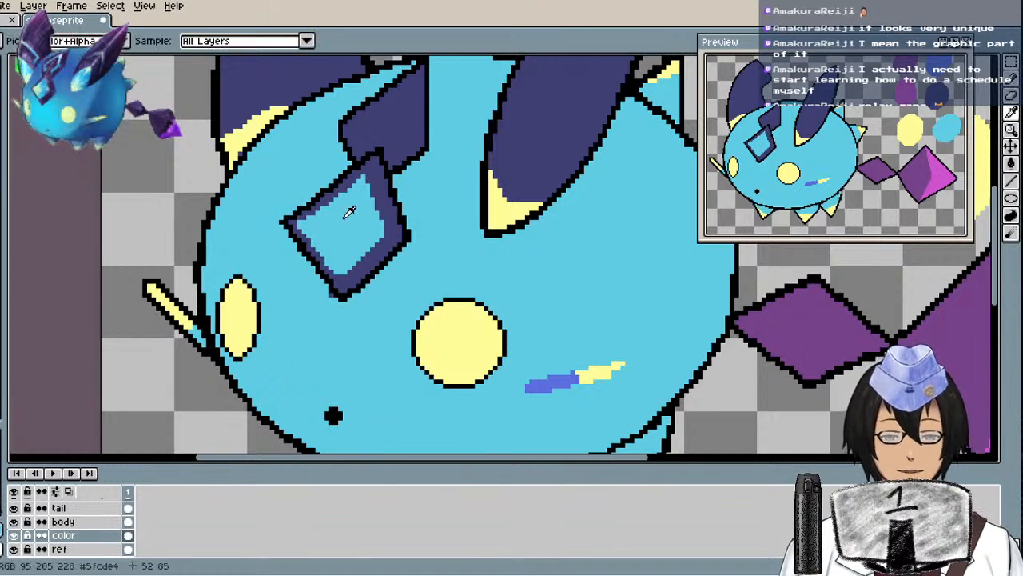
click(1012, 83)
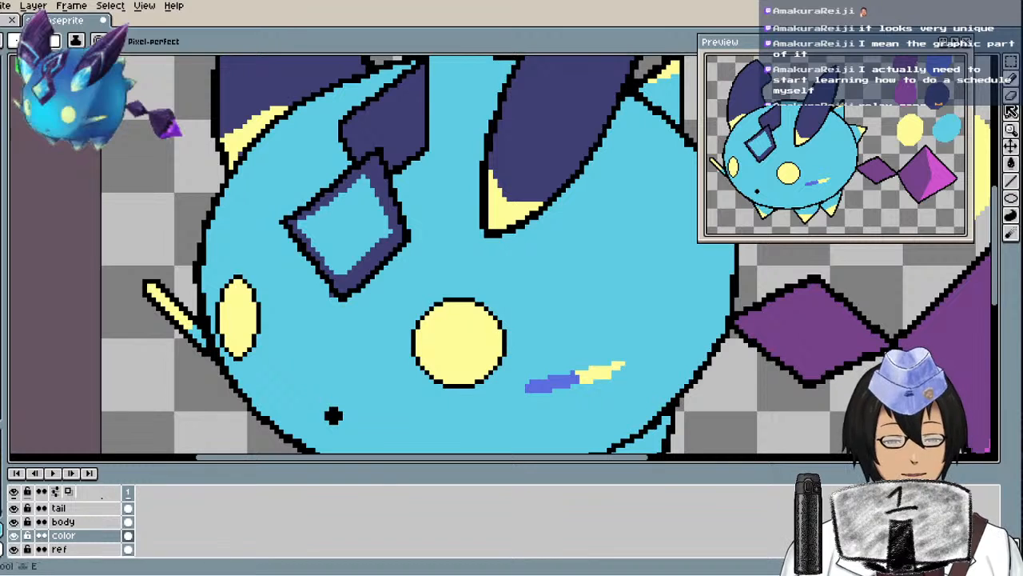
click(1011, 112)
click(387, 243)
key(b)
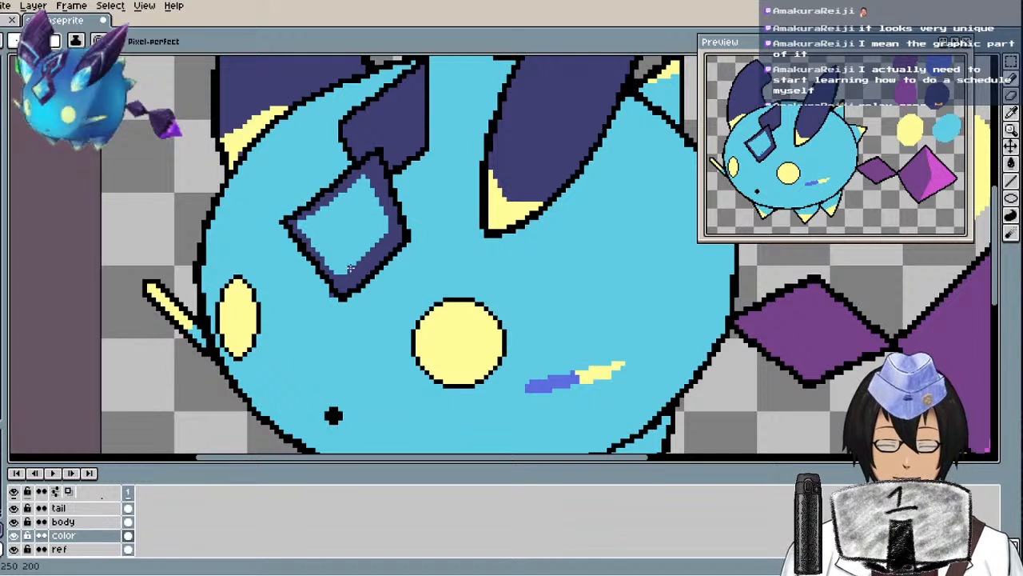
Trim the indigo band along the forehead diamond's lower-right edge with the center's light blue, resample indigo and save the sprite
click(1011, 113)
click(378, 217)
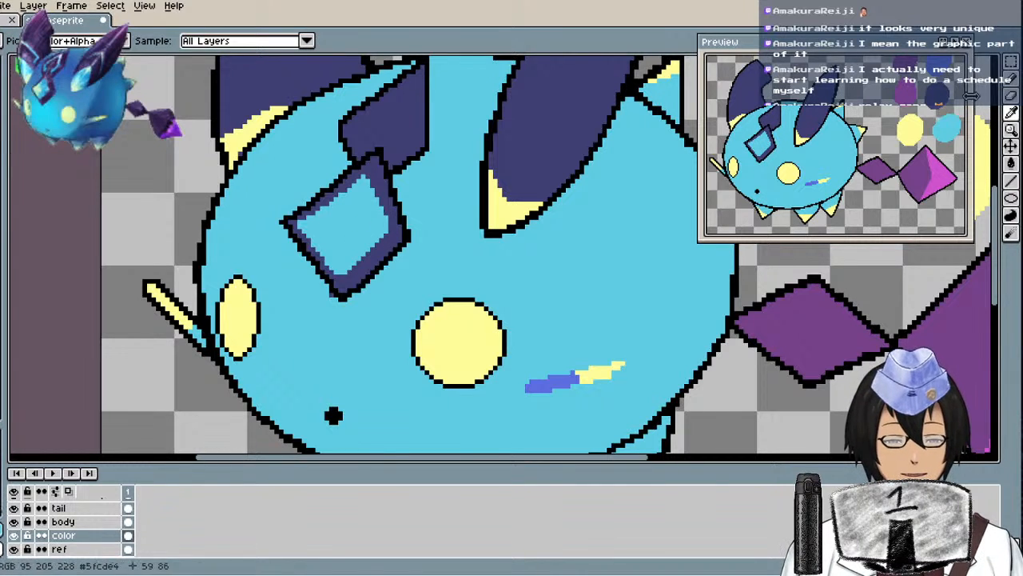
click(1011, 78)
drag(347, 275, 373, 254)
key(ctrl+z)
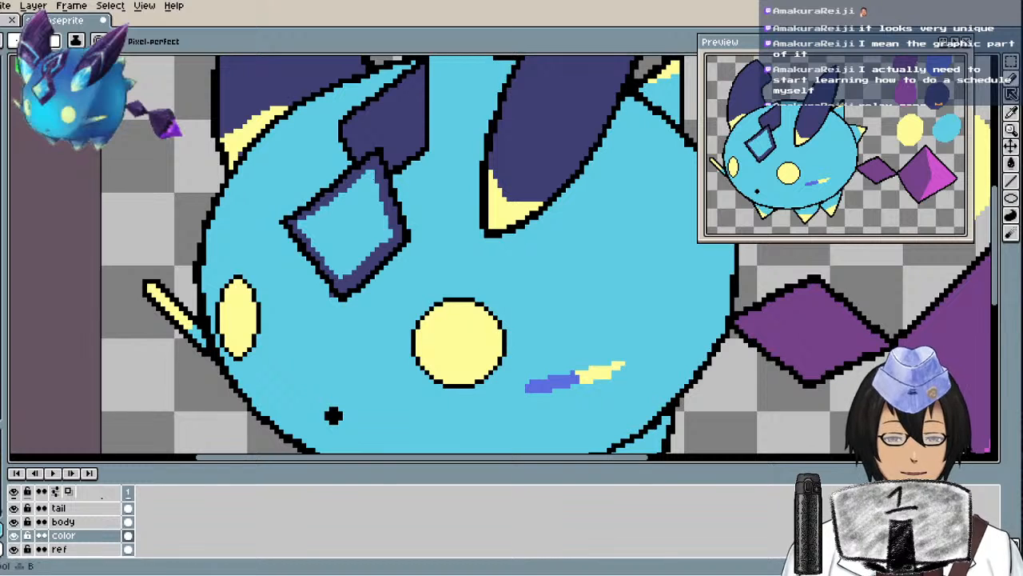
key(i)
key(b)
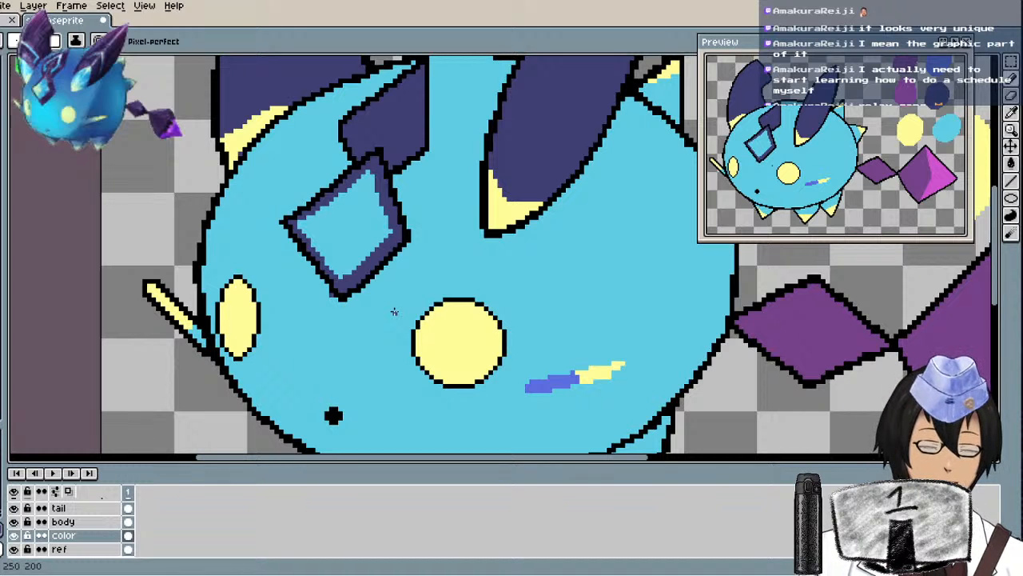
key(ctrl+s)
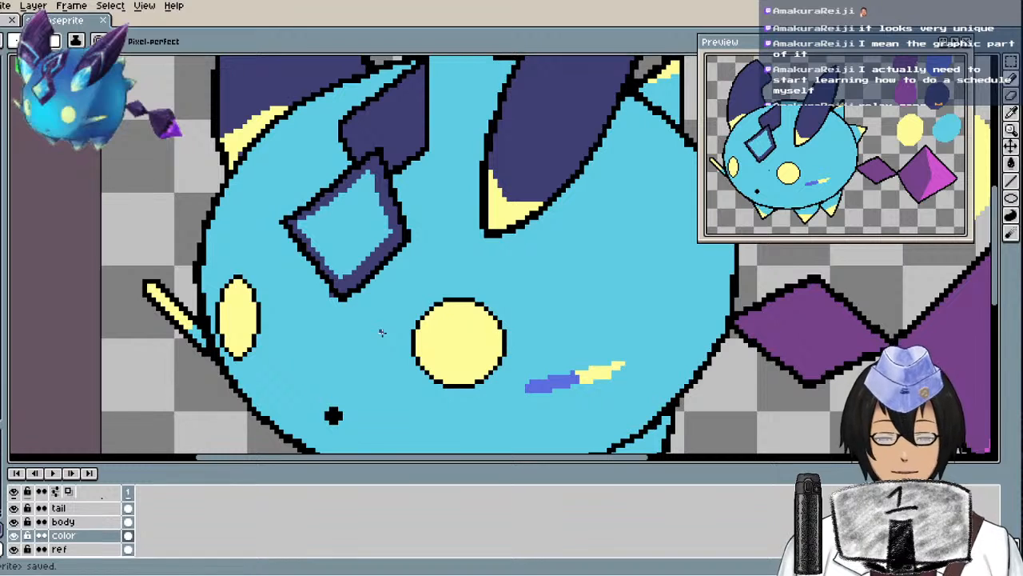
Draw a curved pale-yellow line across the left corner of the forehead diamond's center and fill that corner with the same yellow
click(1011, 112)
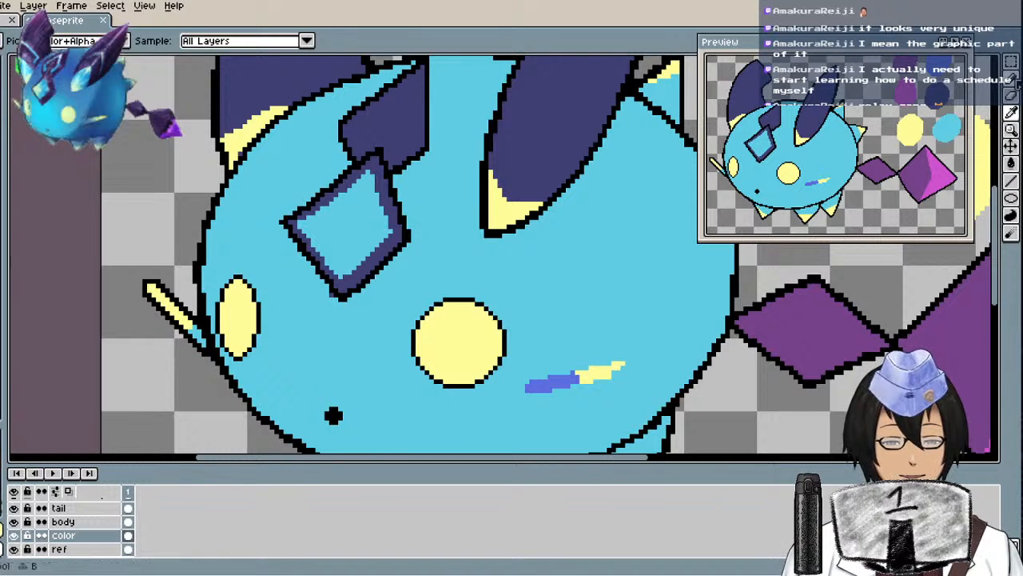
key(b)
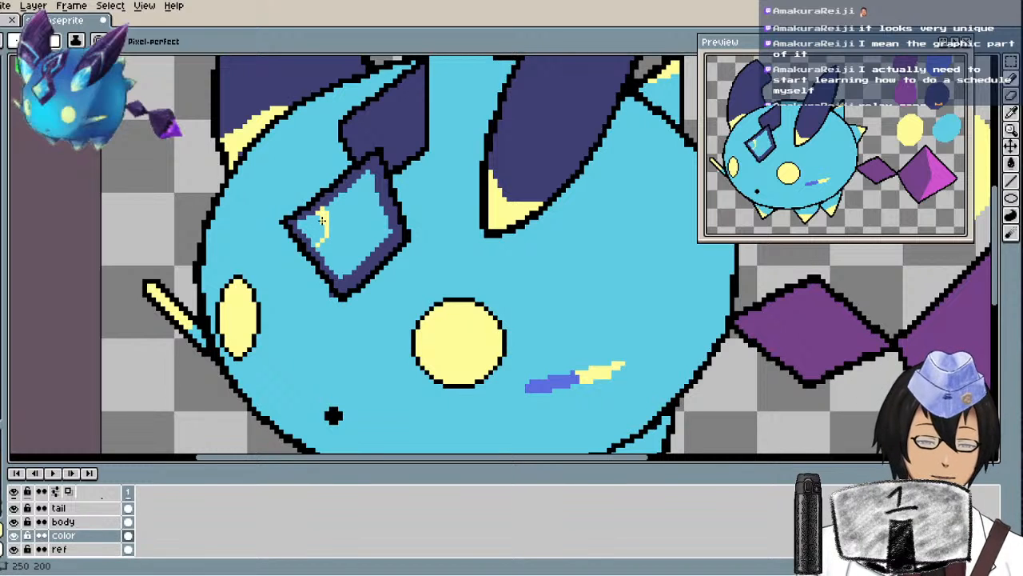
key(g)
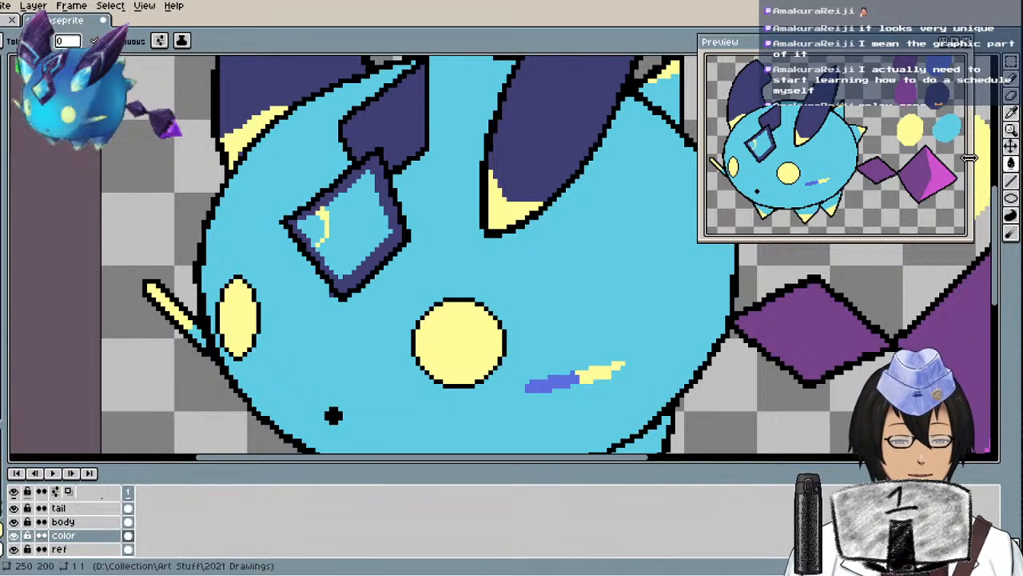
click(323, 227)
key(b)
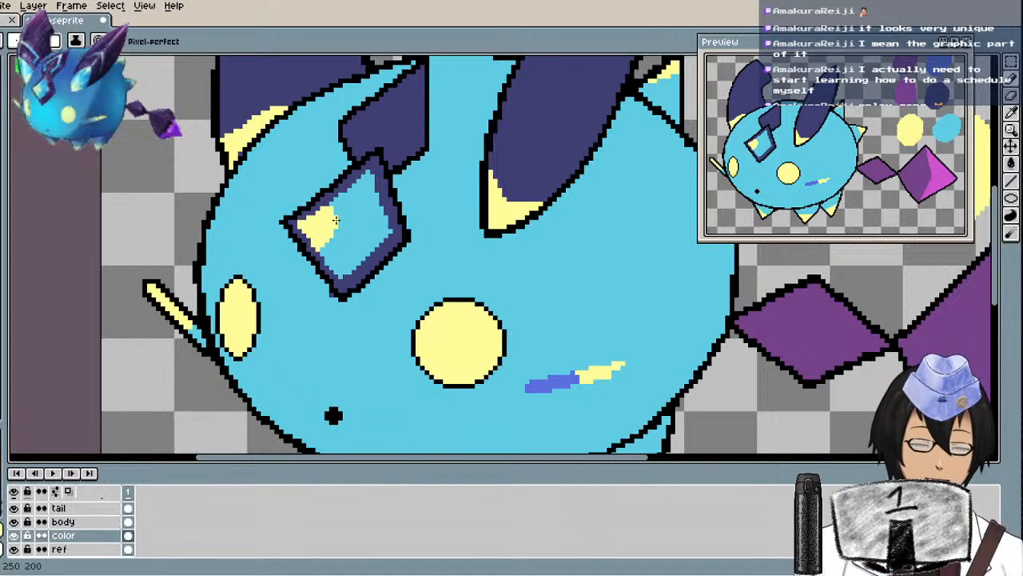
Try a small pale-yellow dab in the diamond's center and a translucent yellow patch on the body, undoing both
click(1011, 95)
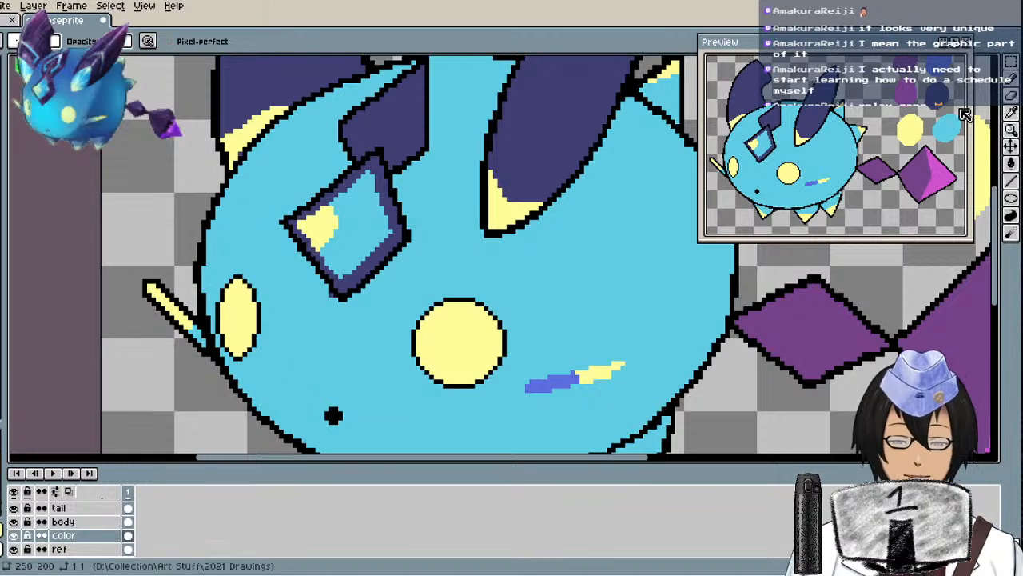
key(b)
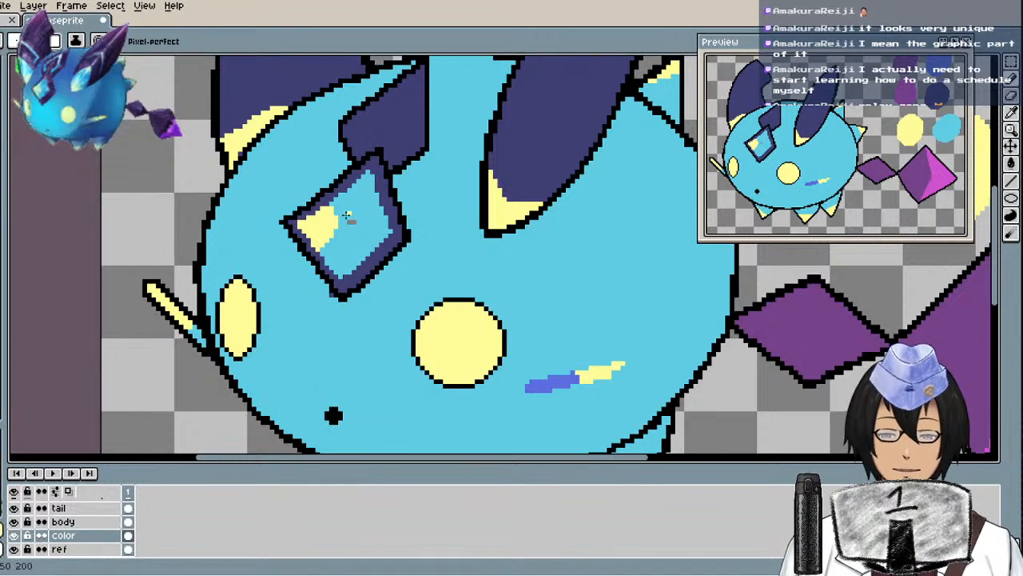
drag(358, 207, 349, 222)
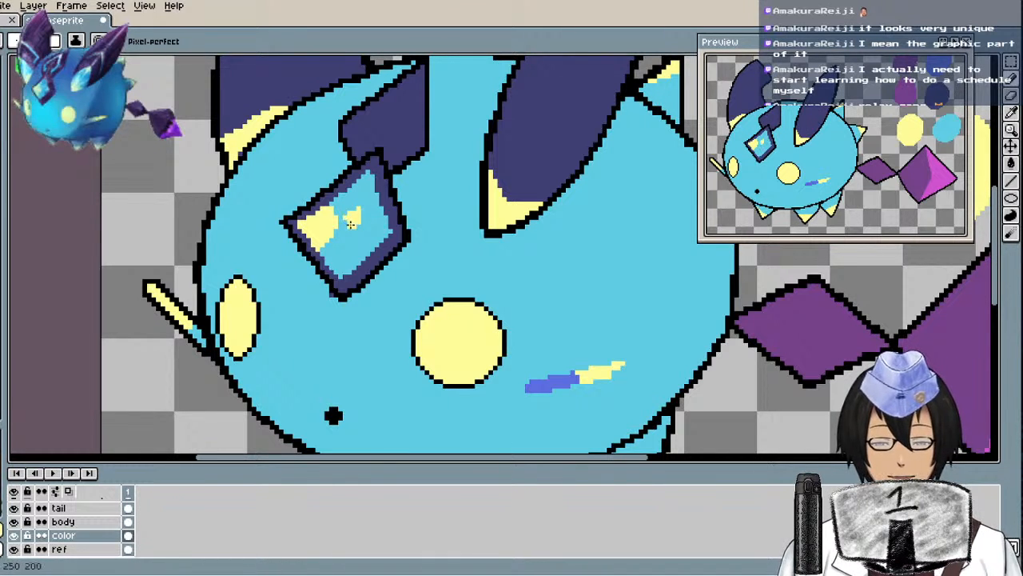
key(ctrl+z)
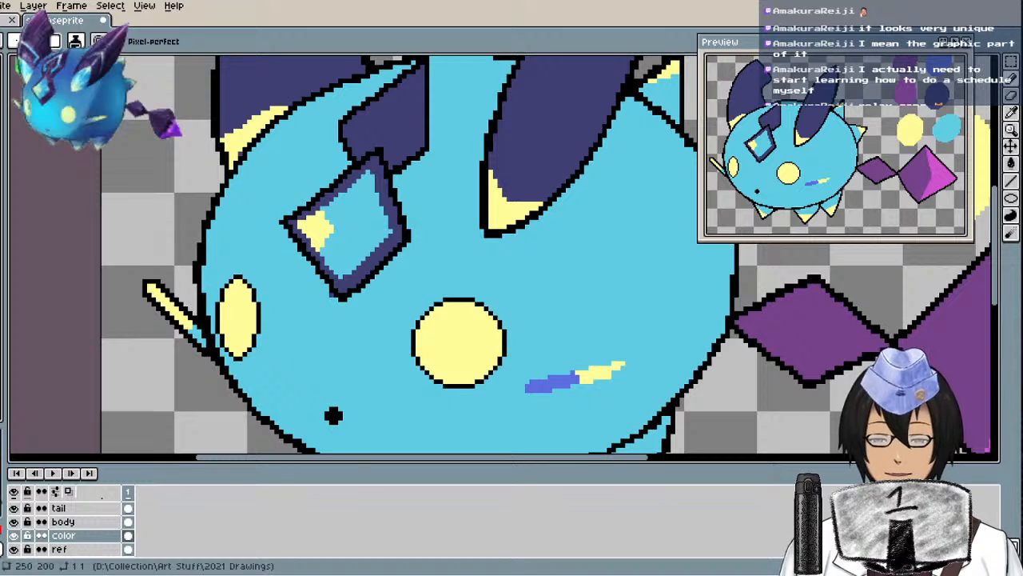
mouse_move(438, 251)
mouse_down()
mouse_move(452, 235)
mouse_move(482, 274)
mouse_up()
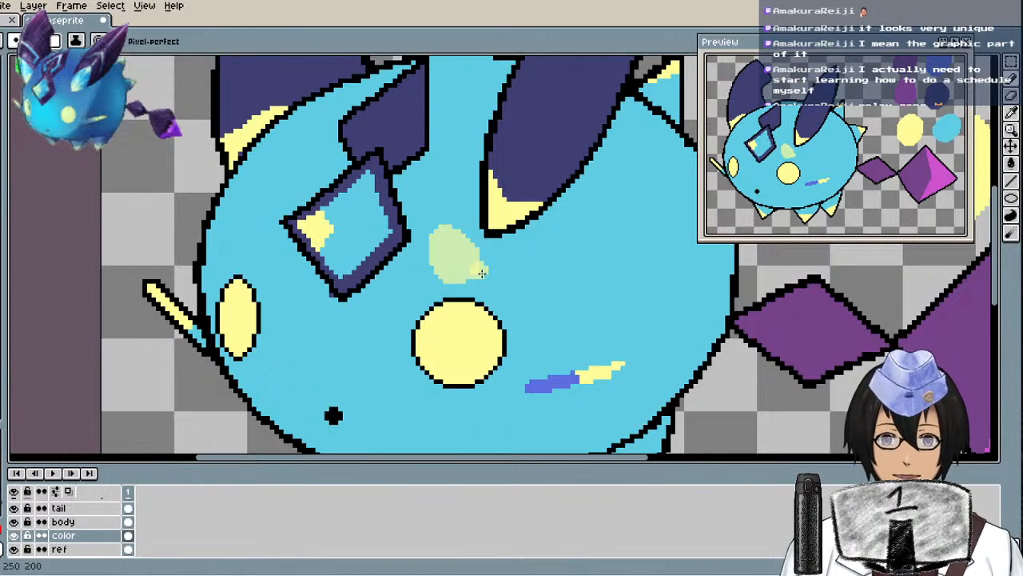
key(ctrl+z)
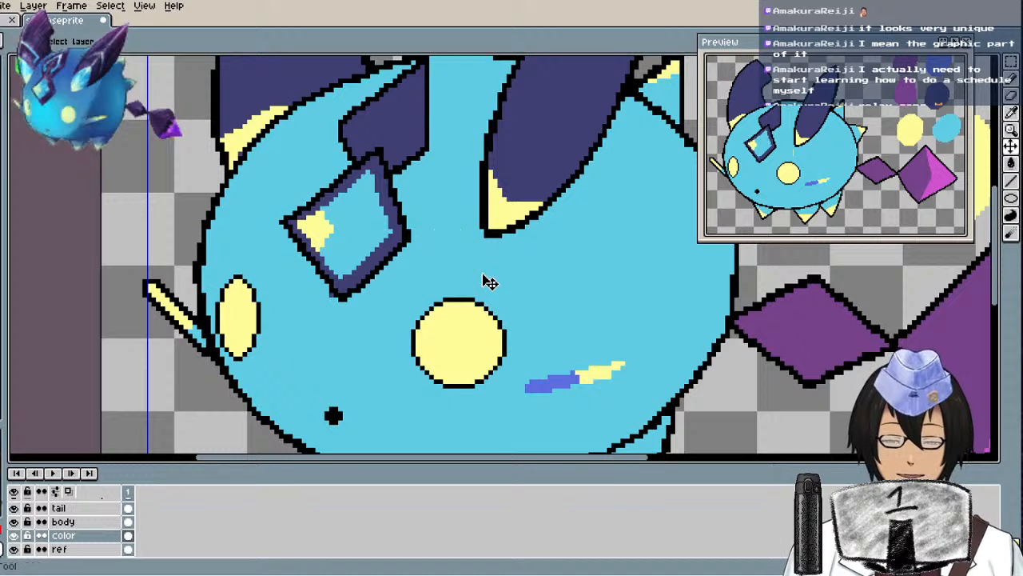
Fill the forehead diamond's yellow corner with the light blue sampled from its center
click(1014, 164)
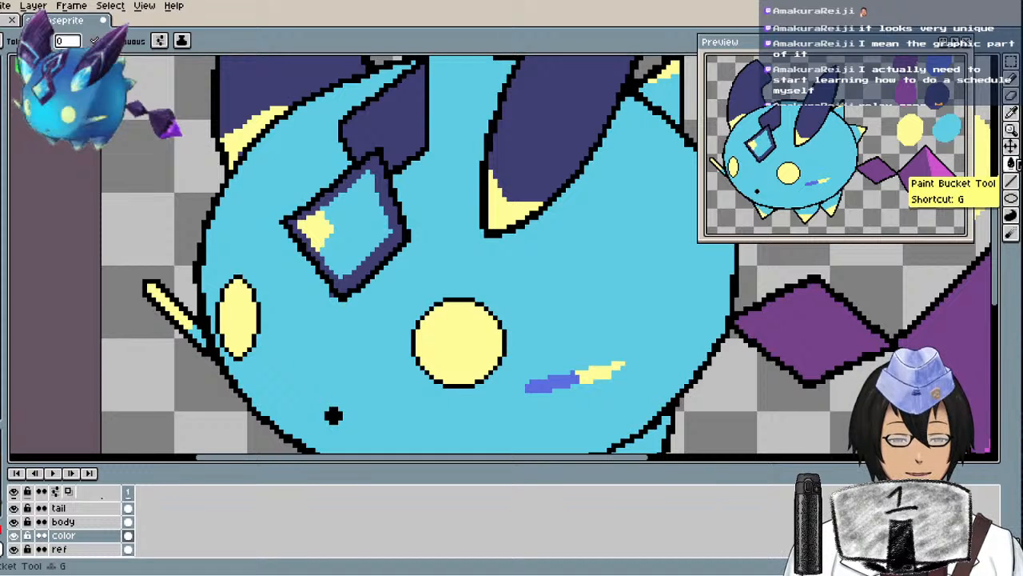
click(1011, 114)
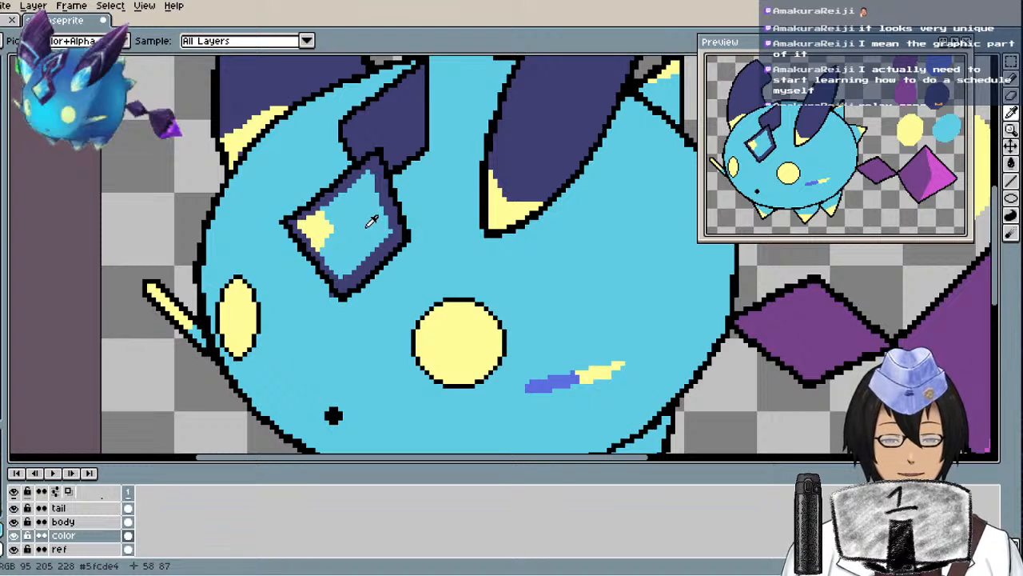
click(1012, 172)
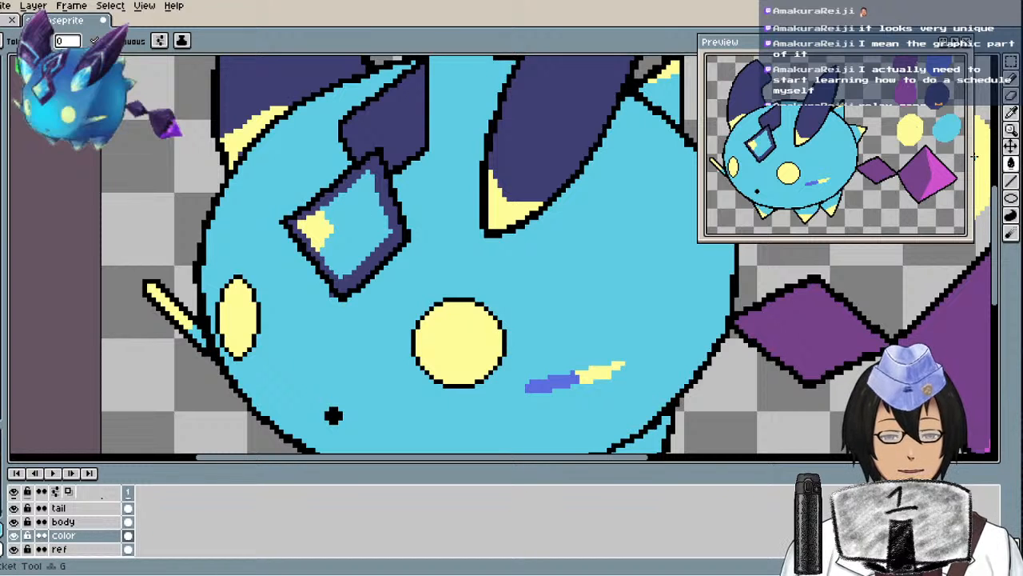
click(324, 227)
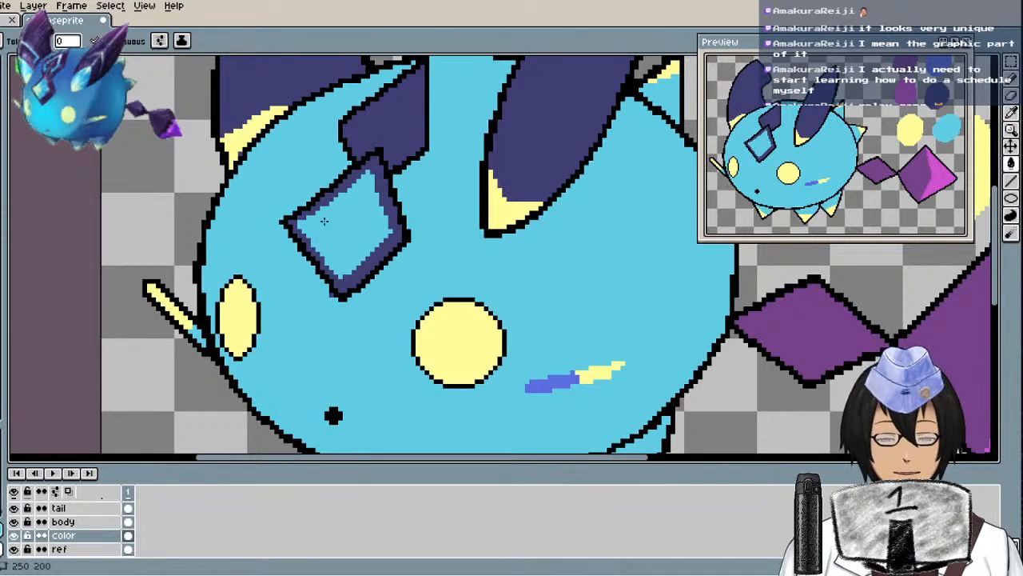
Pick translucent pale yellow #fffd99 with alpha 174 for the Pencil and try it over the forehead diamond's left inner corner
click(1011, 114)
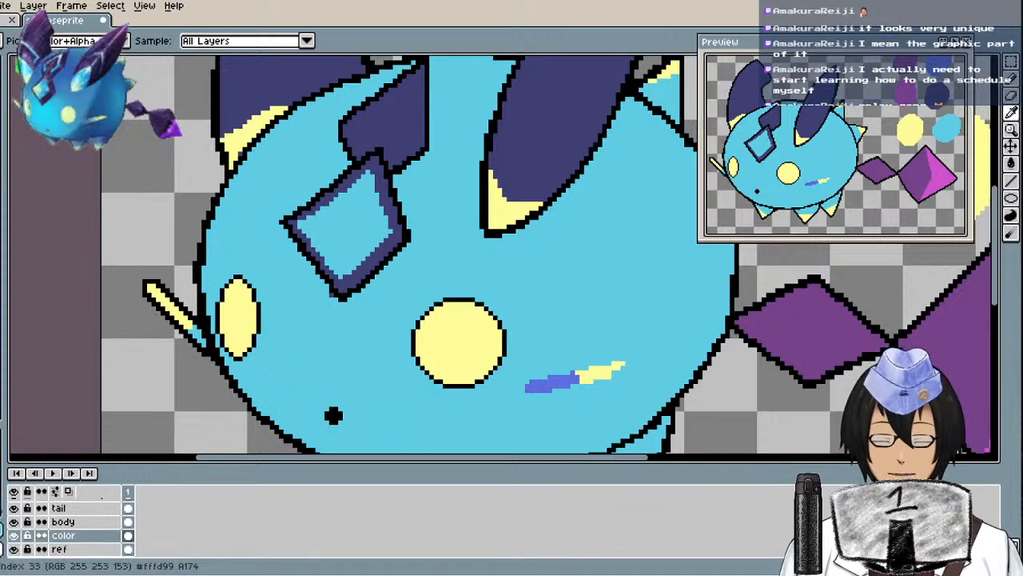
click(1011, 80)
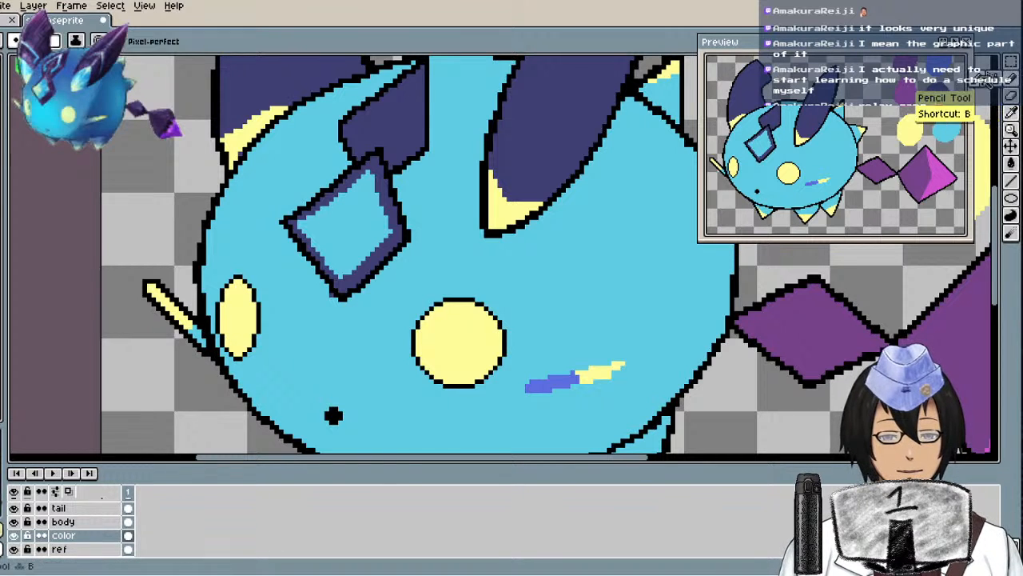
mouse_move(324, 224)
mouse_down()
mouse_move(328, 240)
mouse_move(311, 226)
mouse_up()
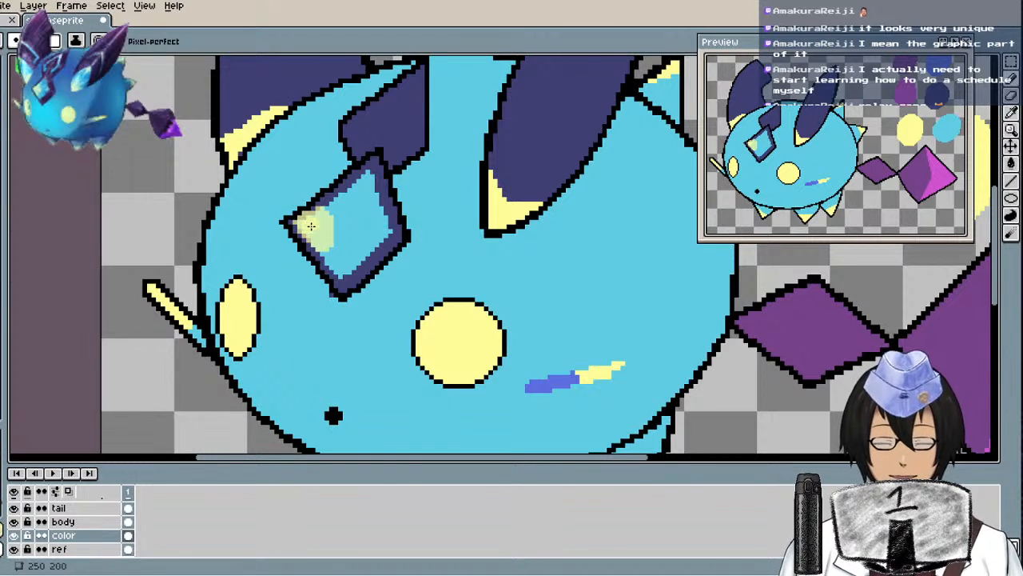
key(ctrl+z)
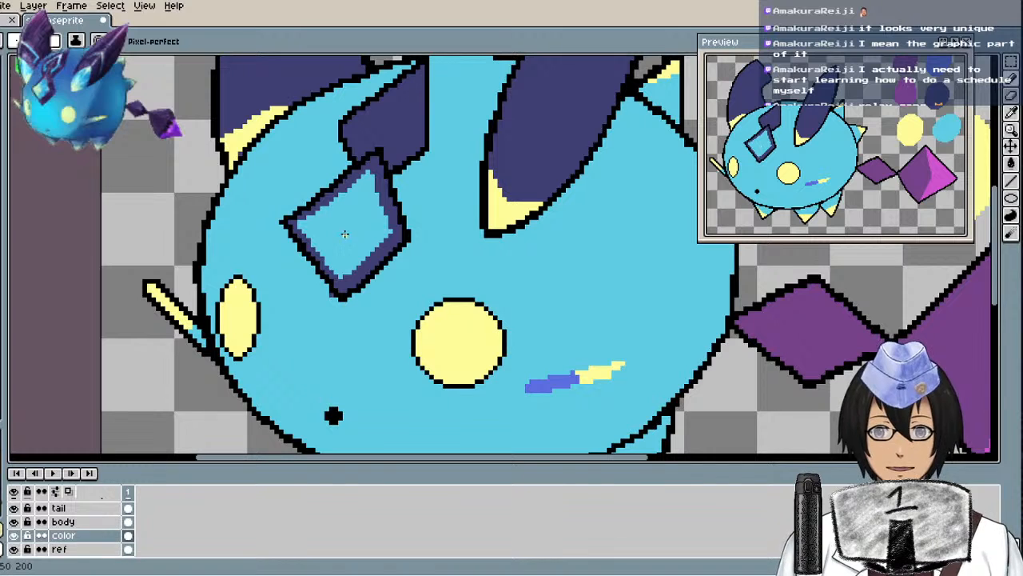
Try overlapping translucent pale-yellow strokes as a spot in the middle of the forehead diamond, and undo them
mouse_move(326, 222)
mouse_down()
mouse_move(335, 228)
mouse_move(344, 217)
mouse_move(339, 238)
mouse_move(352, 231)
mouse_up()
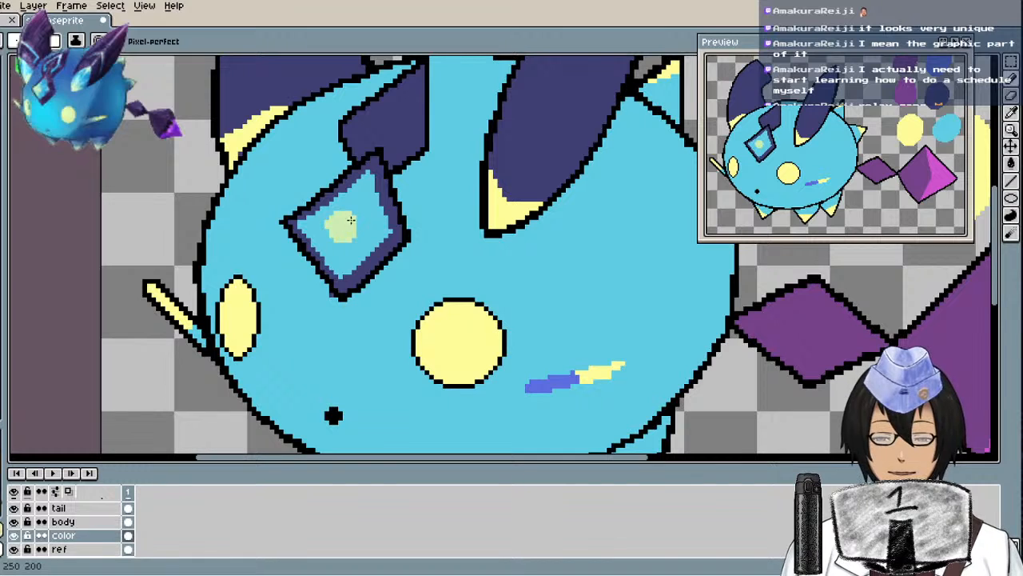
mouse_move(353, 221)
mouse_down()
mouse_move(348, 210)
mouse_move(365, 222)
mouse_move(352, 235)
mouse_move(365, 217)
mouse_up()
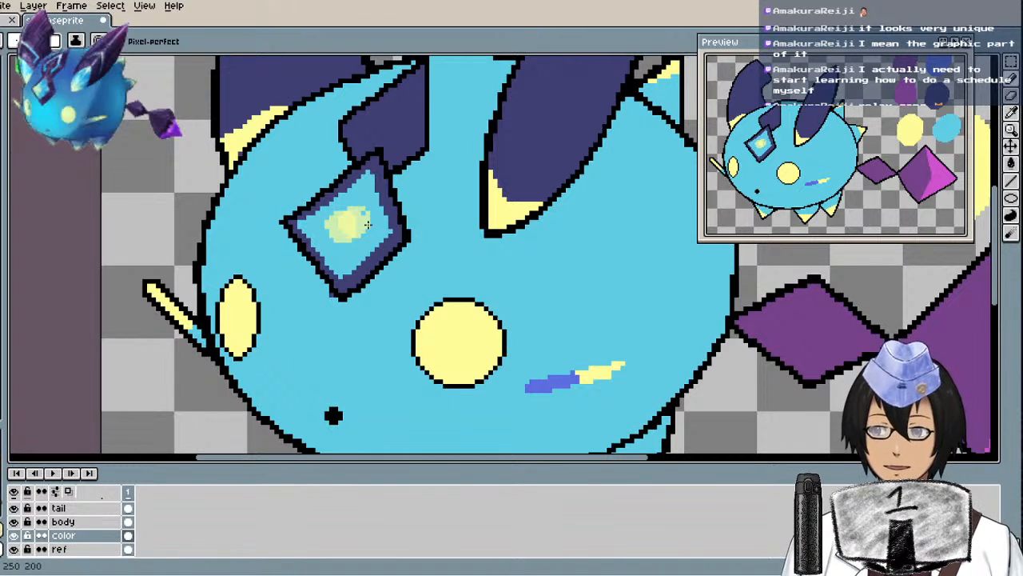
key(ctrl+z)
key(ctrl+z)
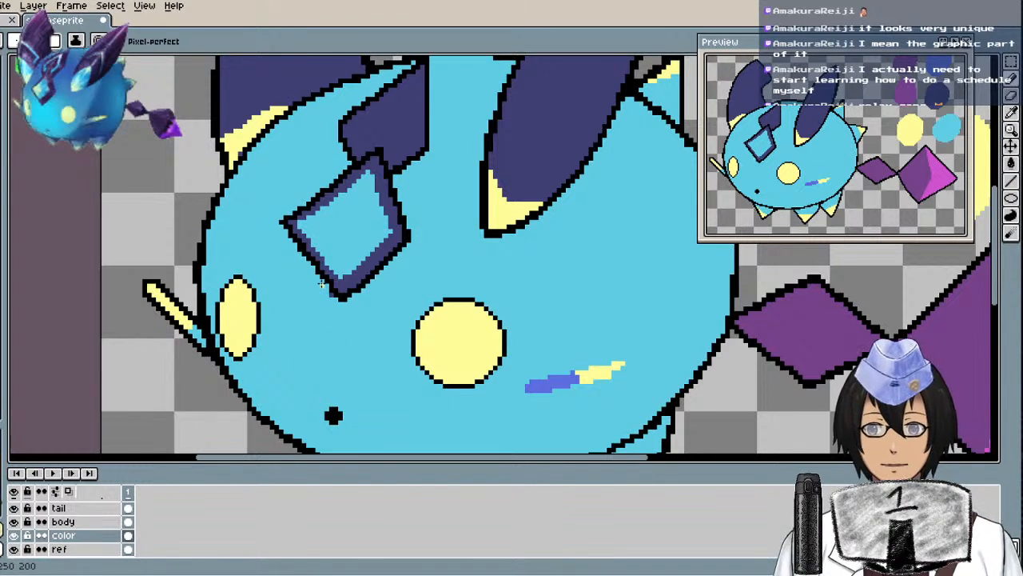
Draw a bent translucent pale-yellow line across the forehead diamond's left inner corner and fill the area behind it with the same color
mouse_move(324, 208)
mouse_down()
mouse_move(338, 230)
mouse_move(322, 254)
mouse_move(336, 227)
mouse_move(338, 237)
mouse_up()
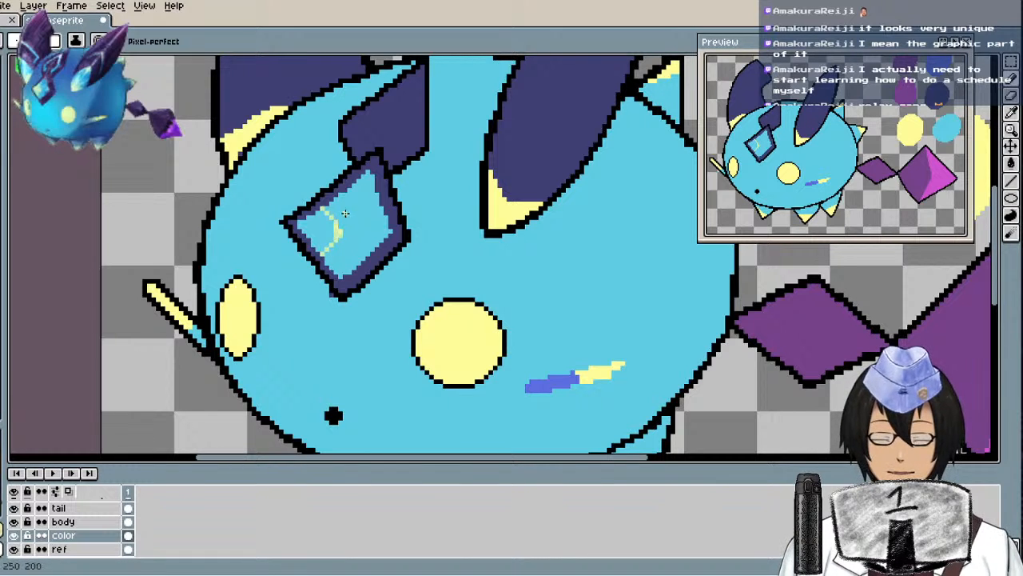
key(ctrl+z)
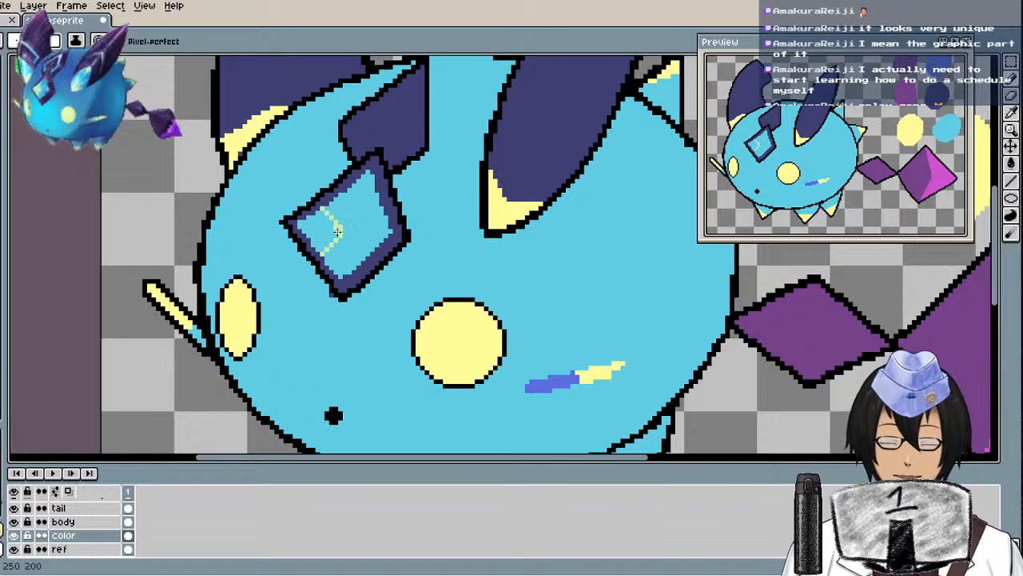
key(g)
click(319, 225)
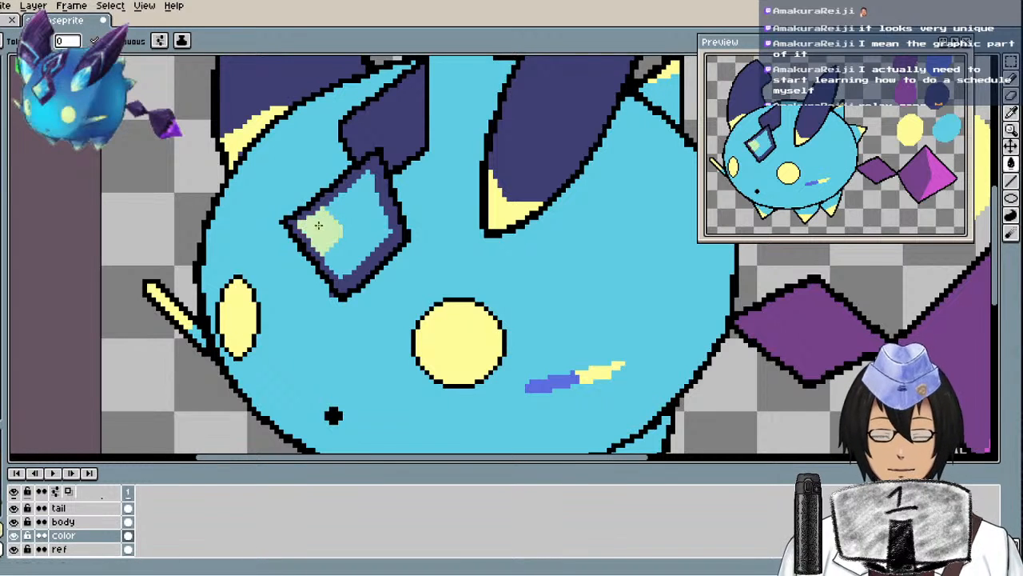
Sample the diamond's light blue and soften the yellow patch in its left inner corner with the Blur tool
click(1011, 116)
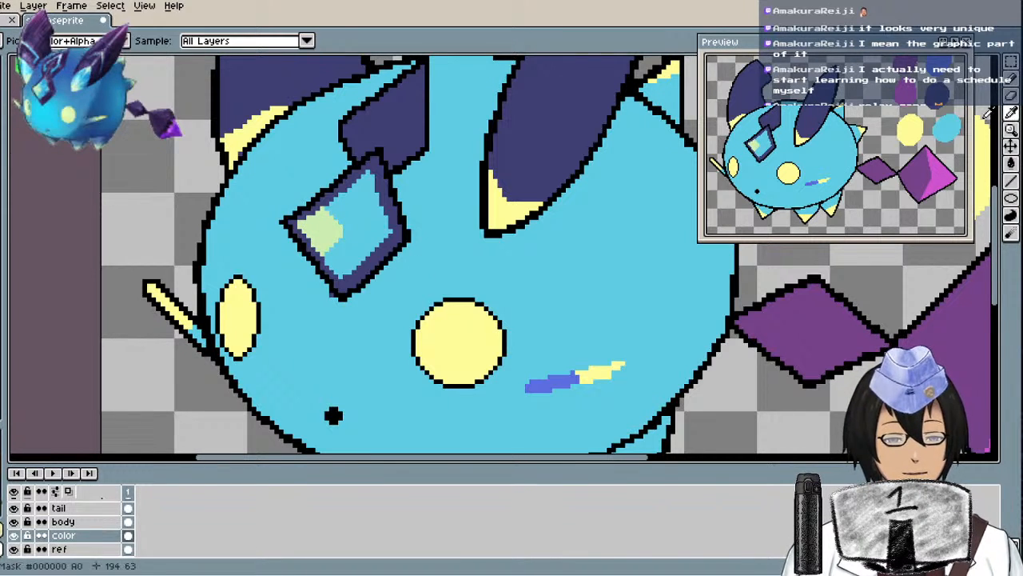
click(1011, 79)
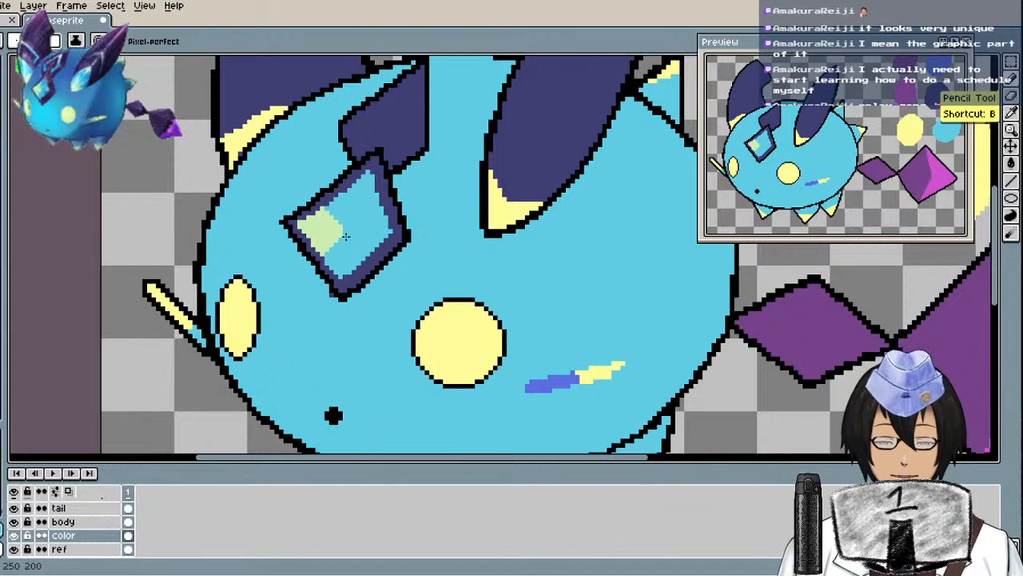
click(1011, 215)
click(1011, 235)
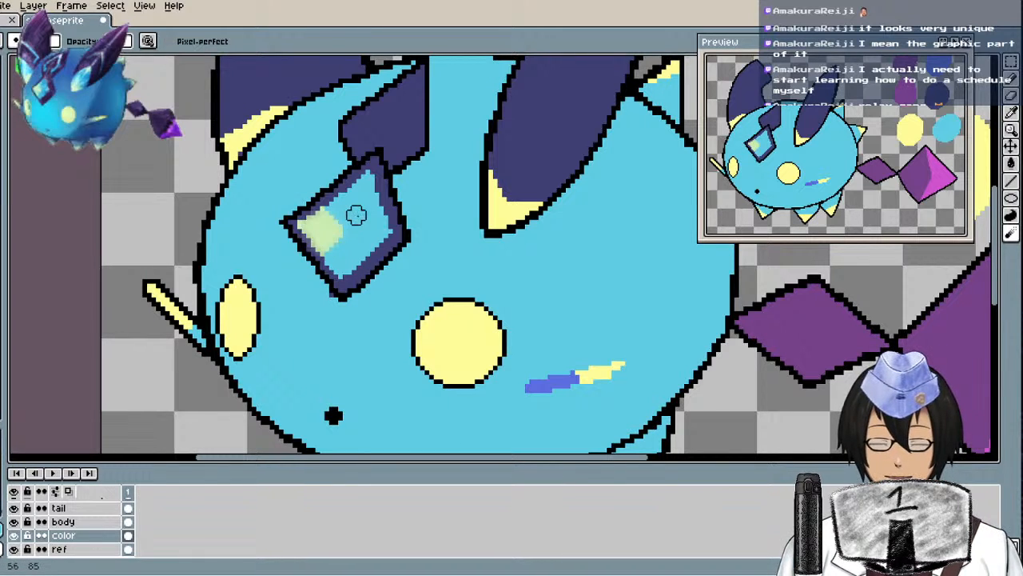
Undo the blur on the forehead diamond so its corner patch has hard edges again, and save the sprite
key(ctrl)
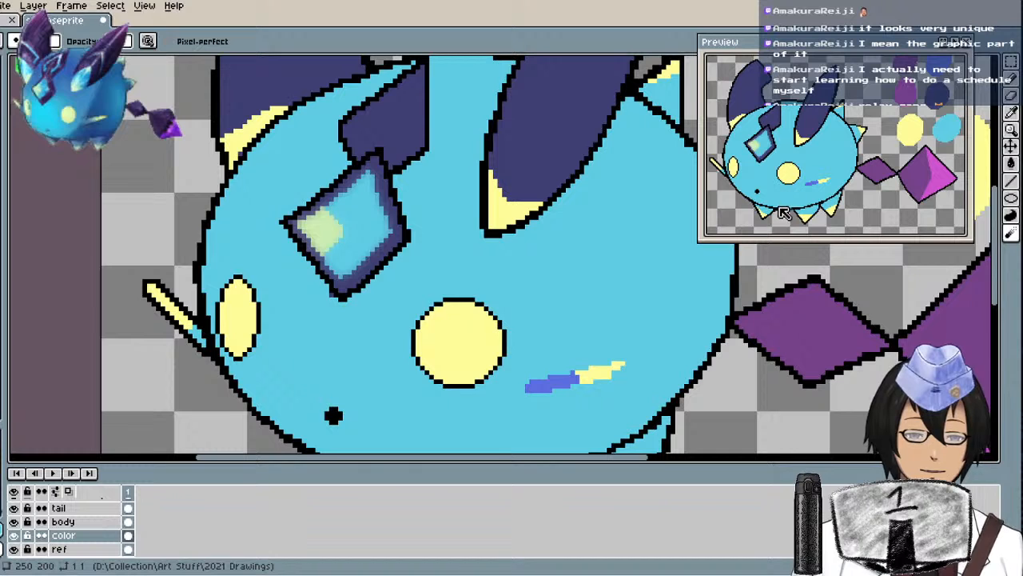
key(ctrl+z)
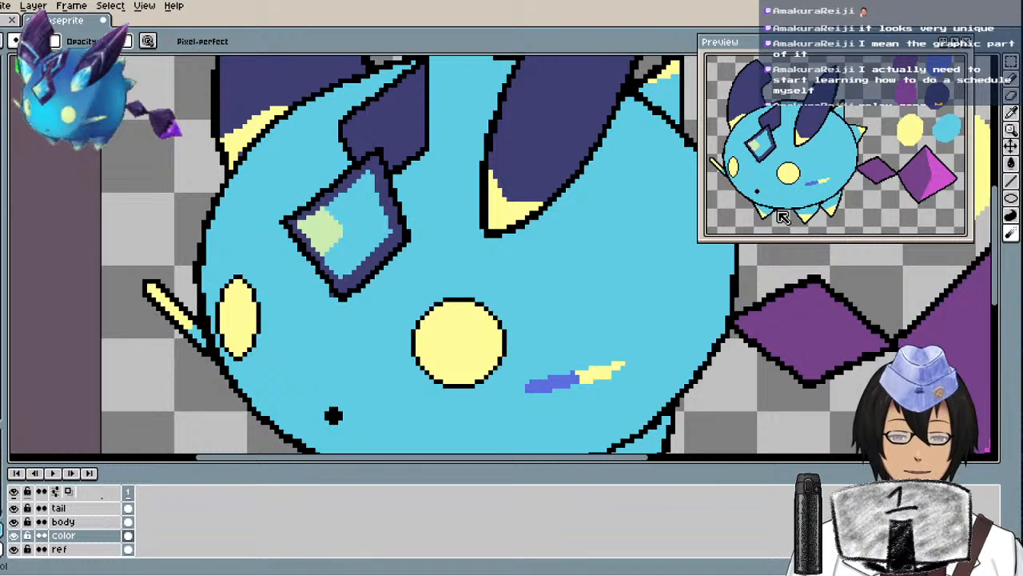
key(ctrl+s)
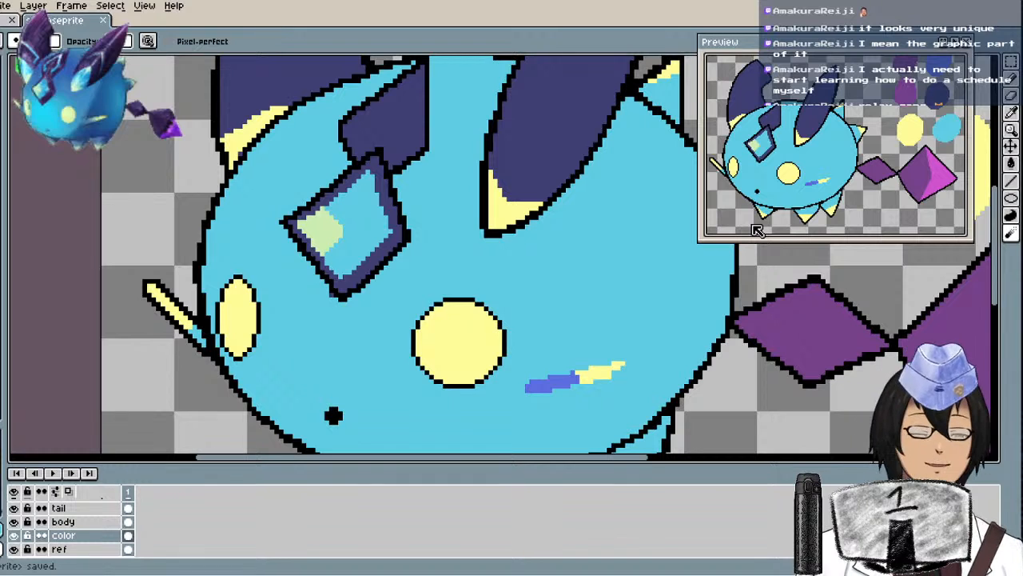
Try filling the round pale-yellow spot on the body with light blue and with translucent pale yellow
click(1012, 114)
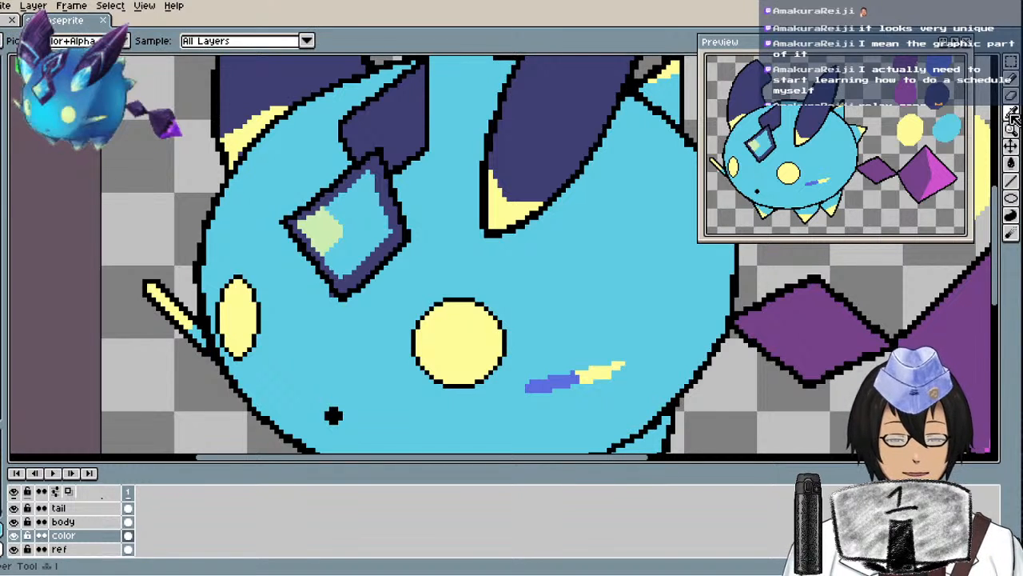
click(1007, 193)
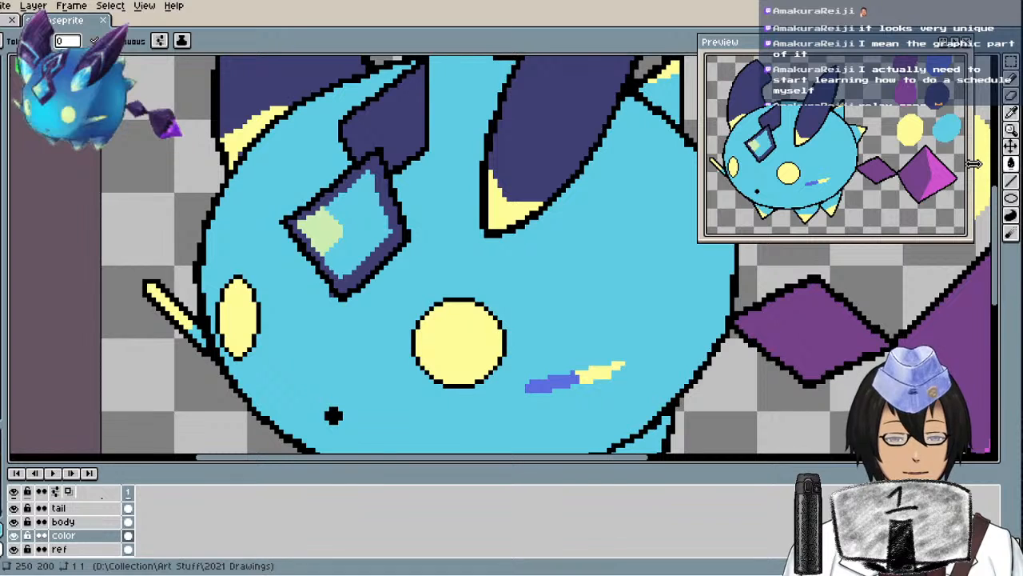
click(476, 342)
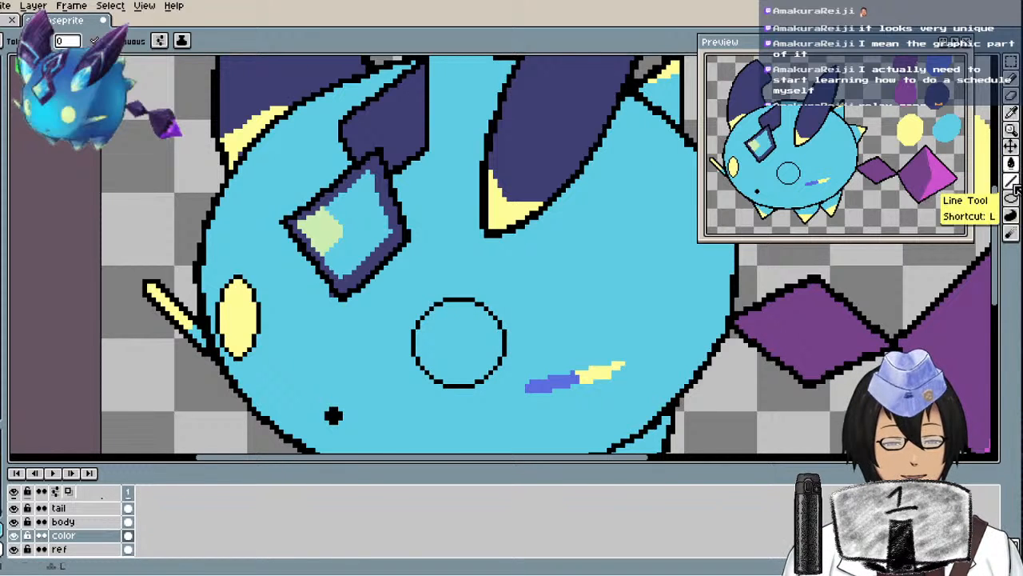
click(1012, 113)
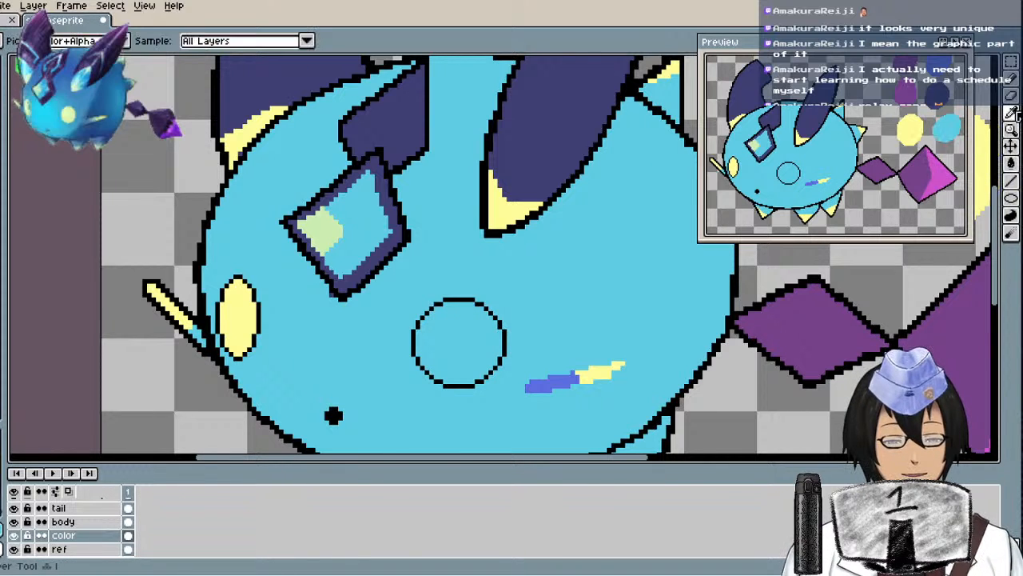
click(1011, 164)
click(476, 338)
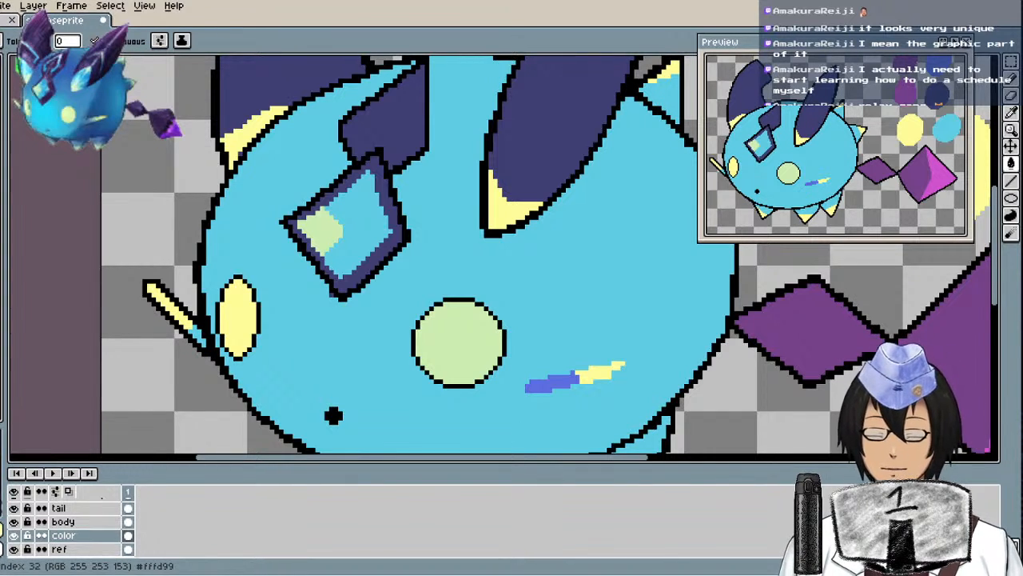
Fill the round body spot and the forehead diamond's corner patch with opaque pale yellow #fffd99, and save the sprite
click(1012, 164)
click(459, 342)
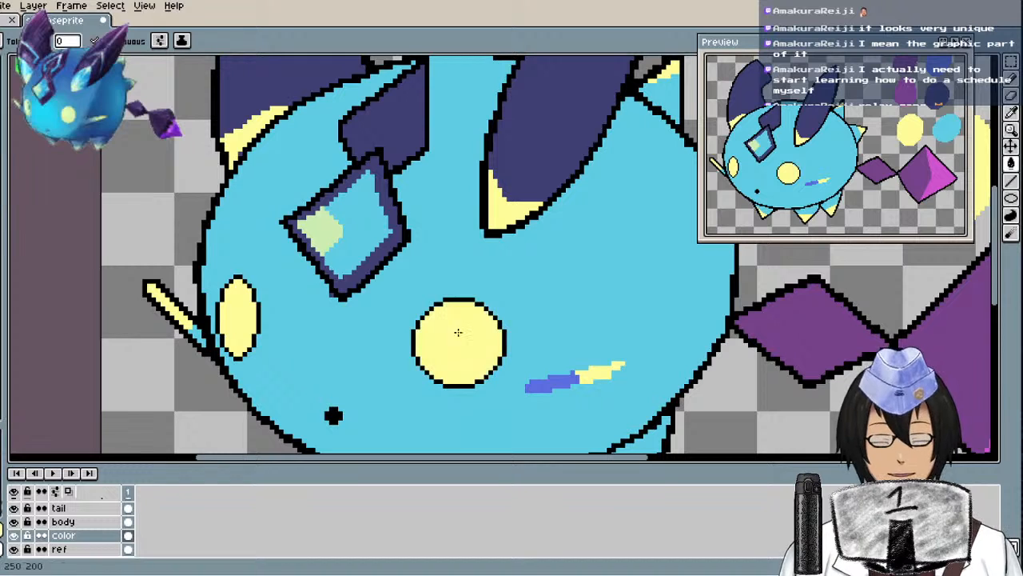
click(333, 231)
key(ctrl+s)
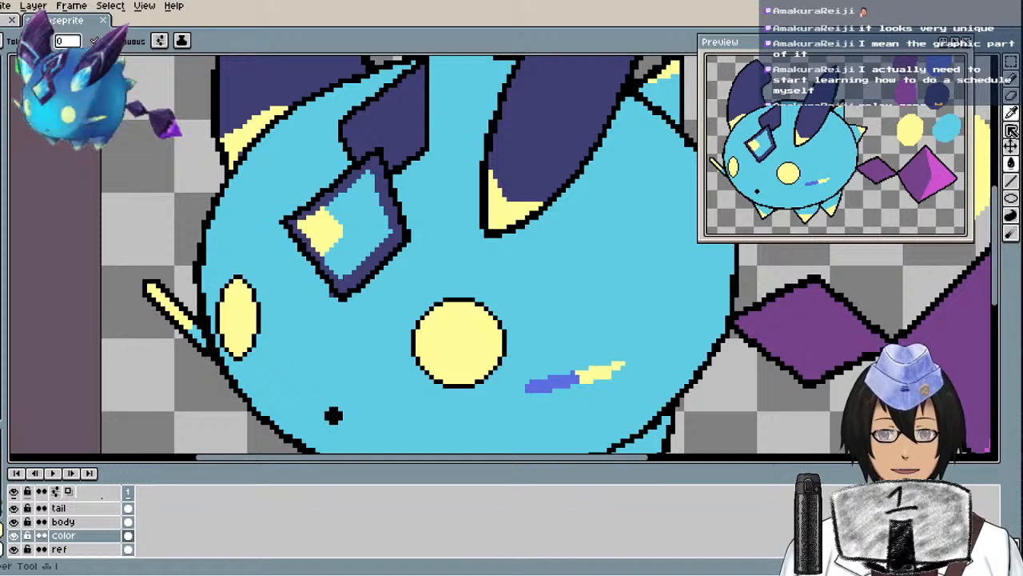
Sample the light blue and pencil a short line along the left inner edge of the indigo shape above the forehead diamond
click(1011, 113)
key(b)
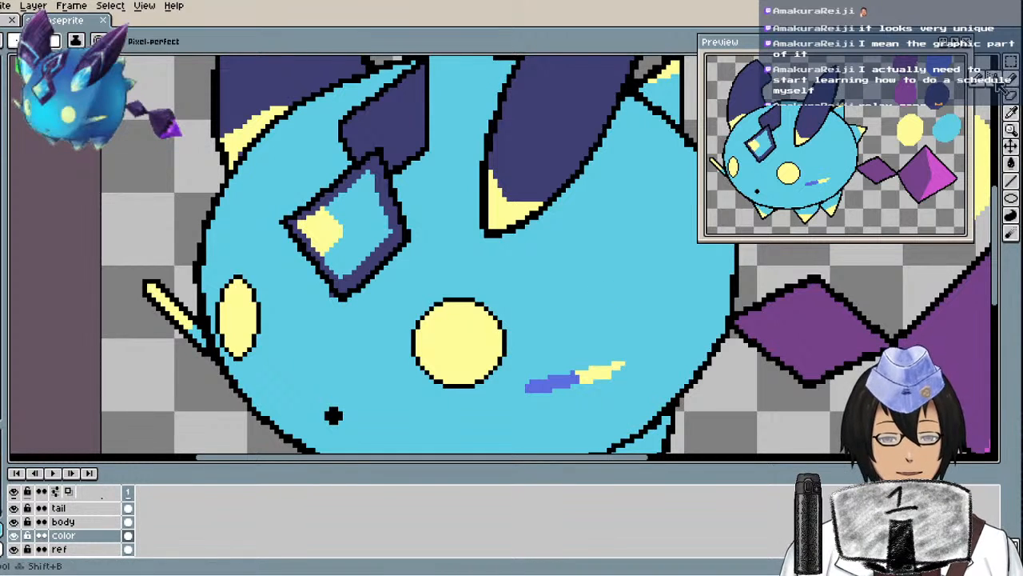
drag(1004, 302, 1003, 268)
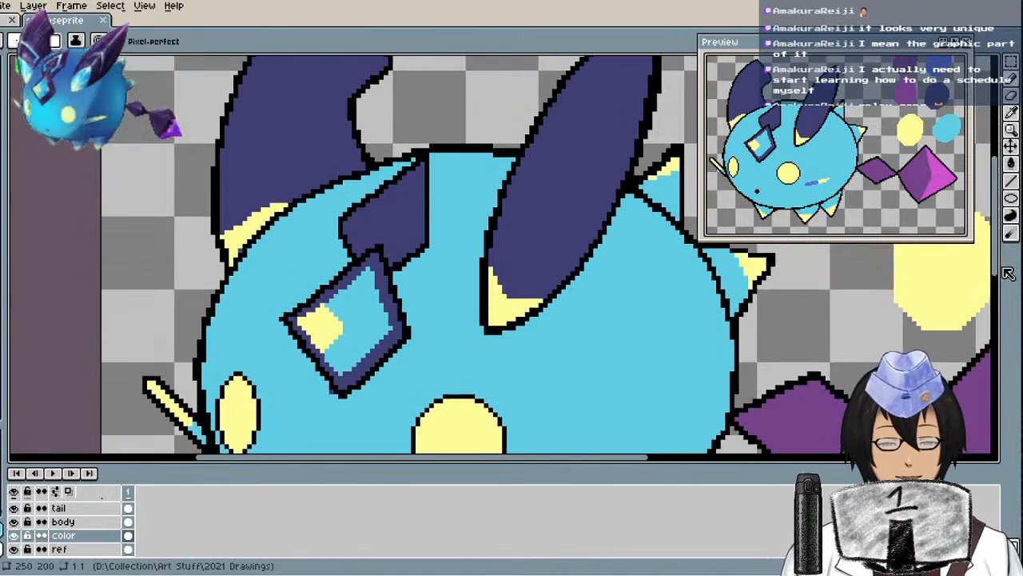
key(ctrl+s)
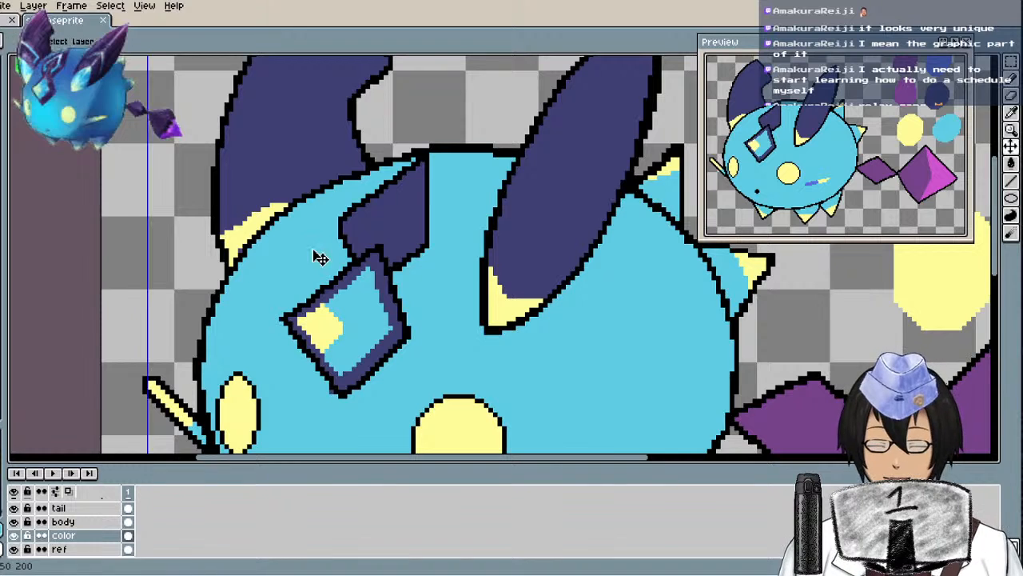
drag(355, 228, 357, 245)
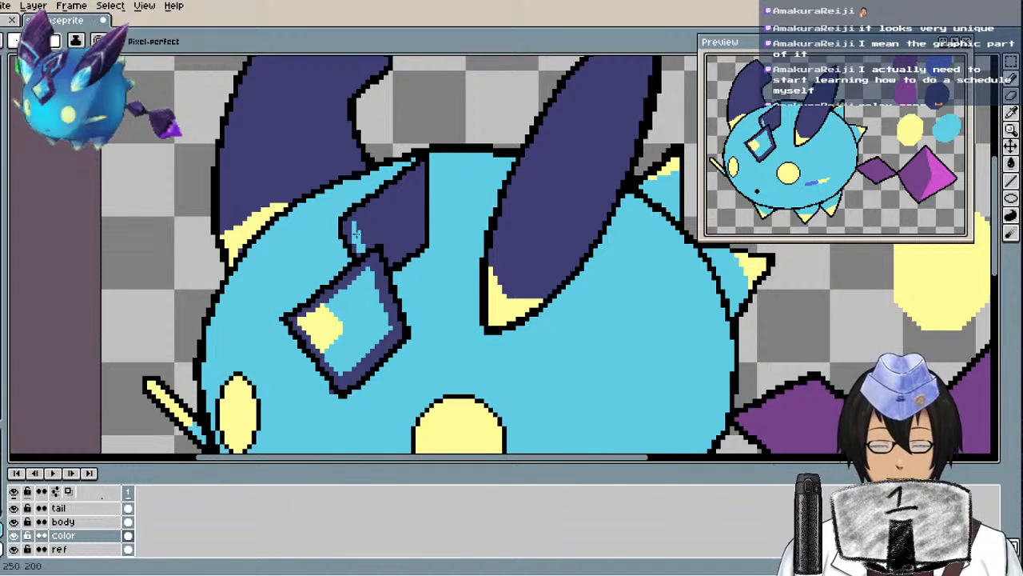
Undo the last stroke, draw a light-blue inner outline inside the upper dark-blue forehead diamond, and save the sprite
key(ctrl+z)
mouse_move(349, 227)
mouse_down()
mouse_move(356, 245)
mouse_move(380, 206)
mouse_move(412, 187)
mouse_move(418, 245)
mouse_move(416, 234)
mouse_up()
drag(416, 199, 416, 183)
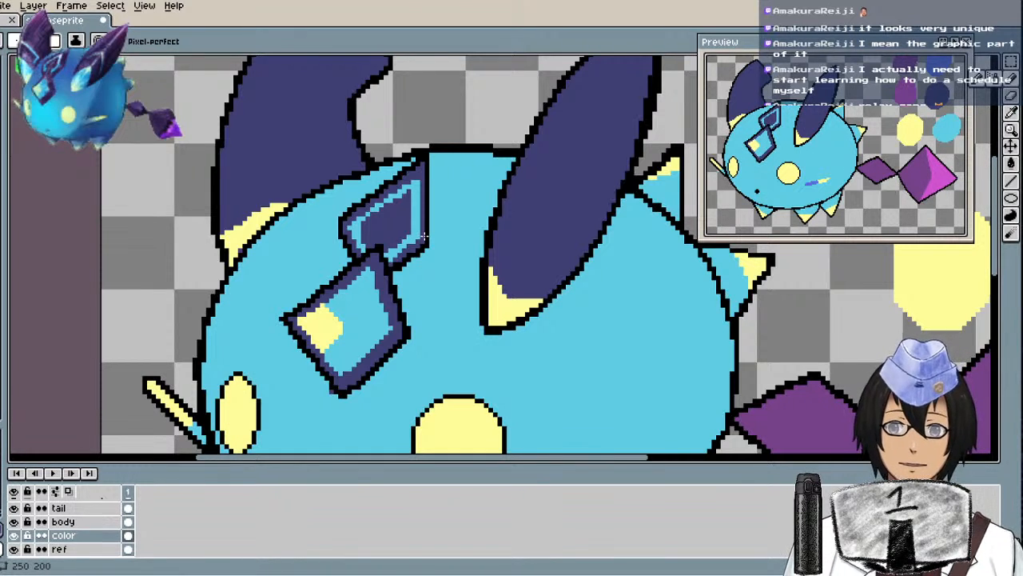
scroll(424, 236, down, 2)
scroll(425, 236, up, 2)
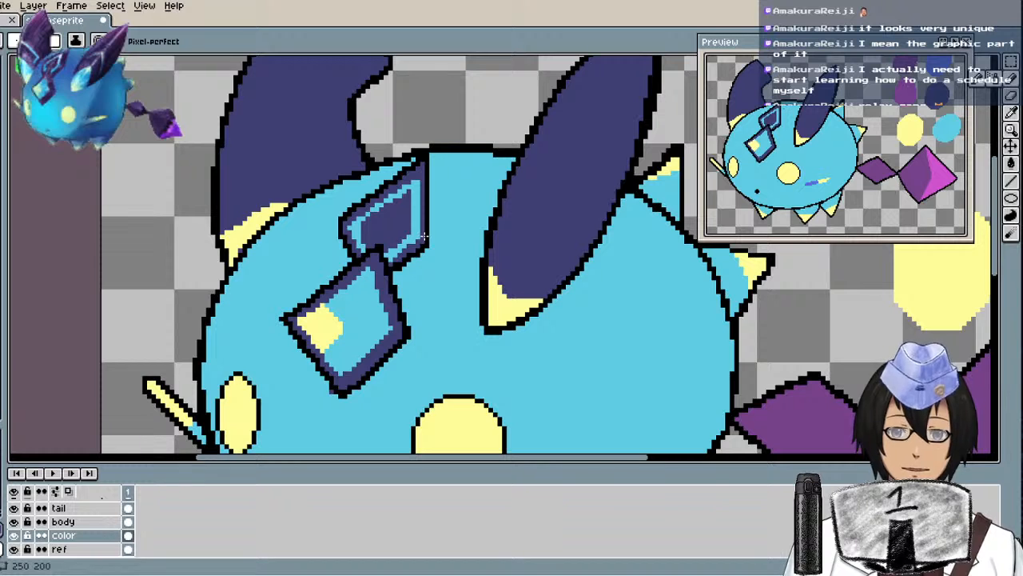
scroll(415, 182, down, 2)
scroll(418, 209, up, 2)
scroll(417, 199, down, 2)
scroll(417, 199, up, 2)
key(ctrl+s)
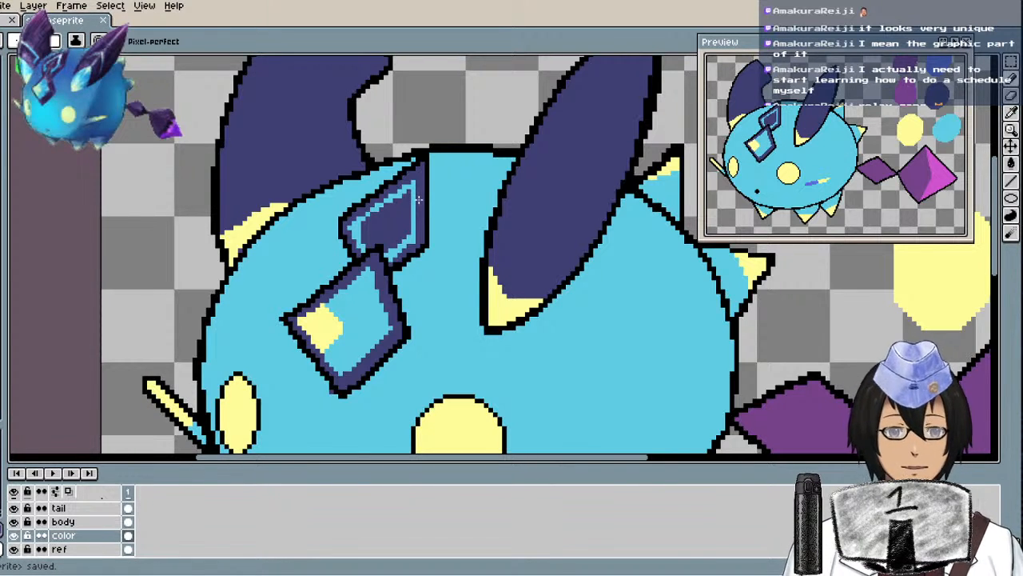
Outline light-blue markings on the creature's left ear: a diagonal line near the base and a hooked band above it
drag(996, 254, 1000, 224)
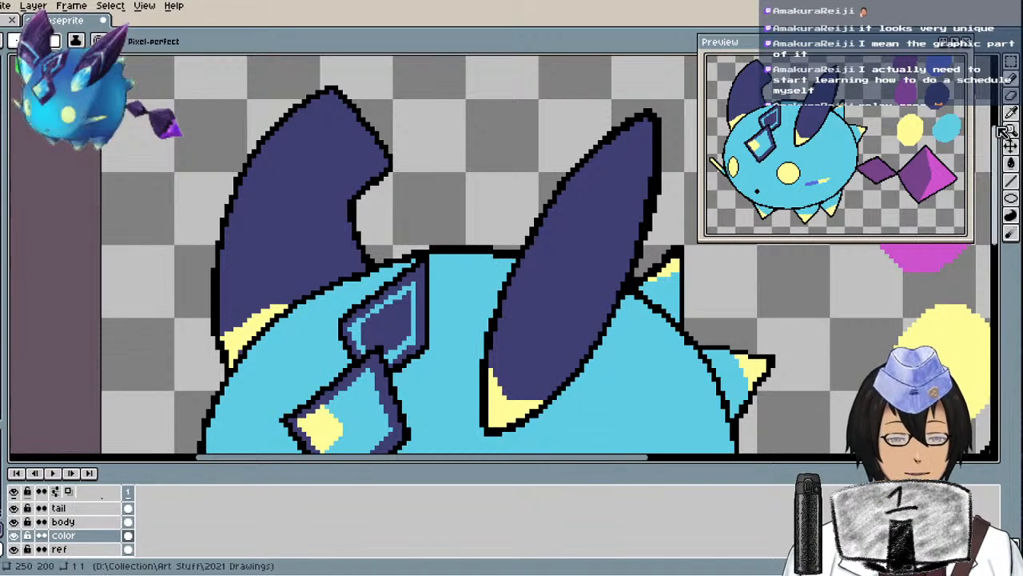
key(i)
key(b)
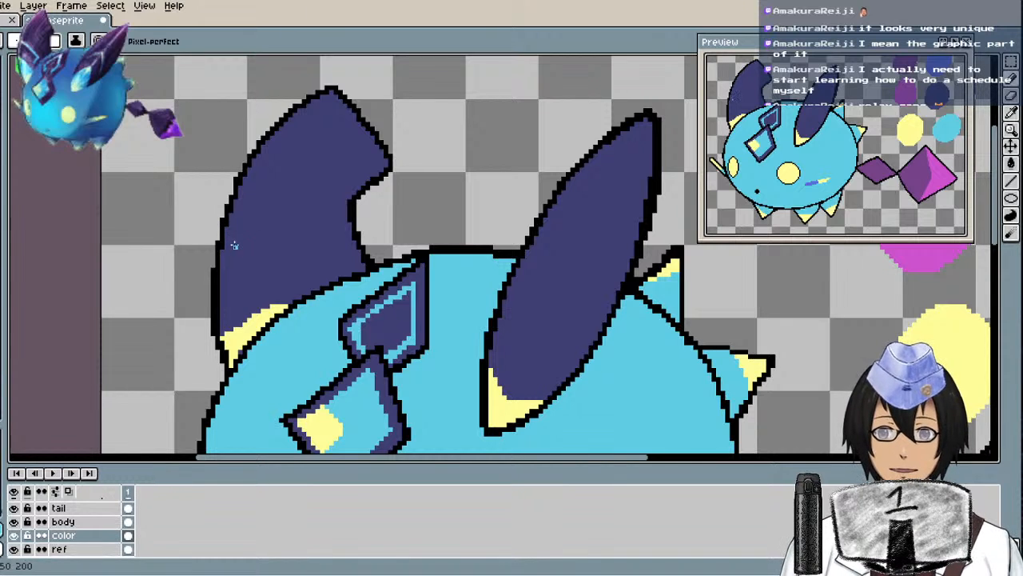
drag(226, 234, 307, 293)
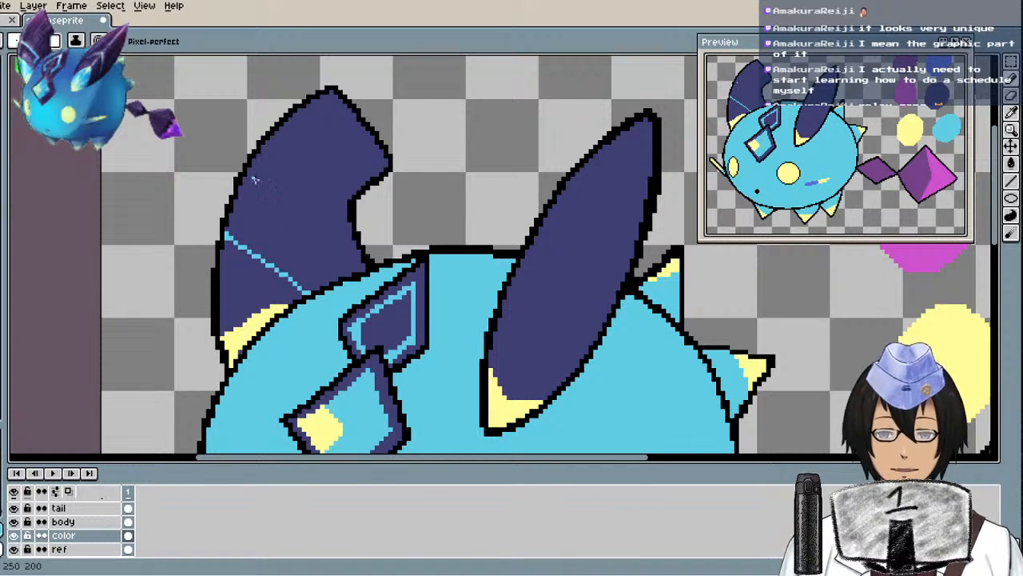
mouse_move(244, 180)
mouse_down()
mouse_move(297, 216)
mouse_move(296, 264)
mouse_up()
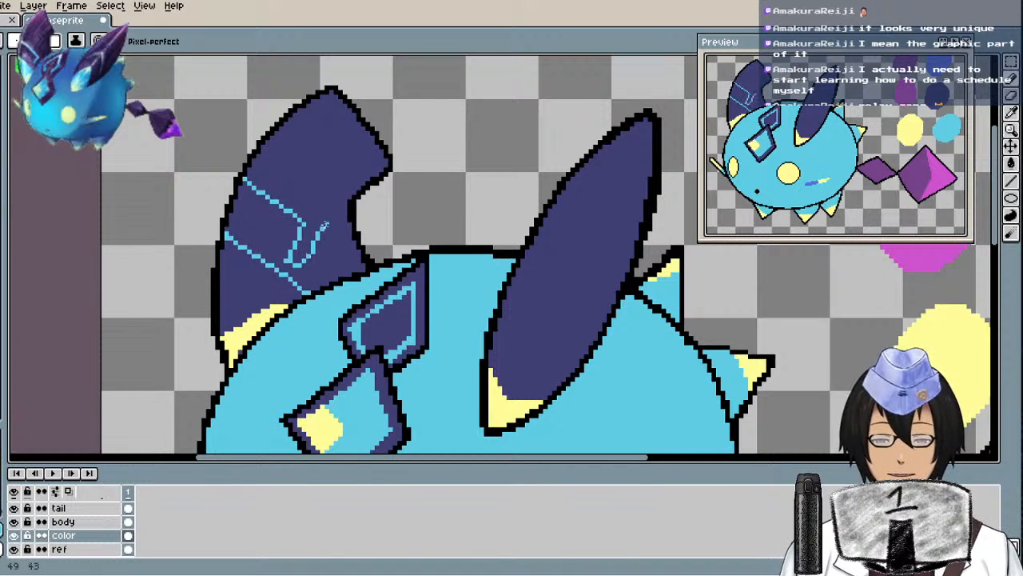
key(ctrl+z)
mouse_move(238, 172)
mouse_down()
mouse_move(306, 232)
mouse_move(324, 226)
mouse_up()
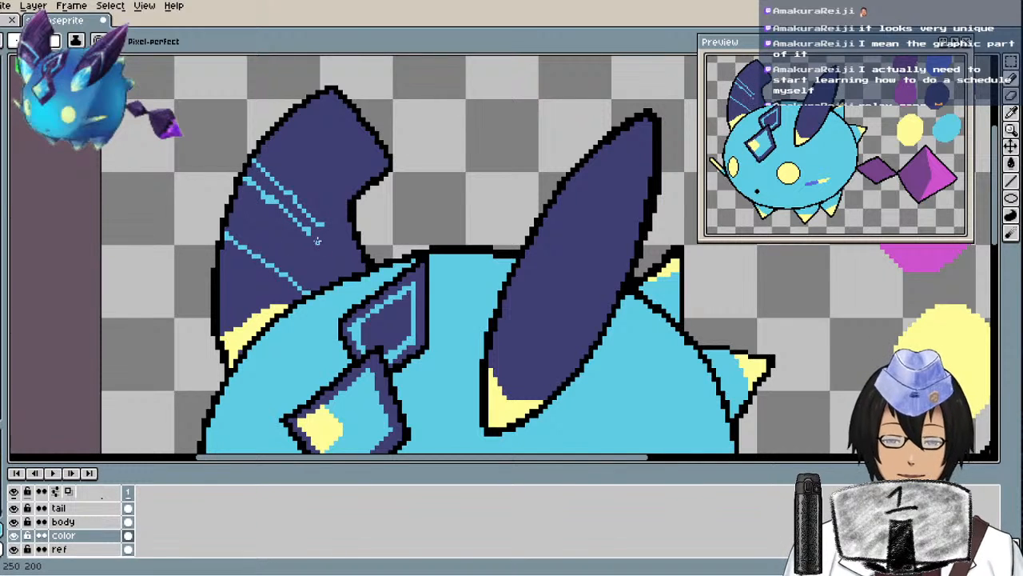
mouse_move(317, 234)
mouse_down()
mouse_move(303, 269)
mouse_move(334, 251)
mouse_move(333, 233)
mouse_move(341, 240)
mouse_up()
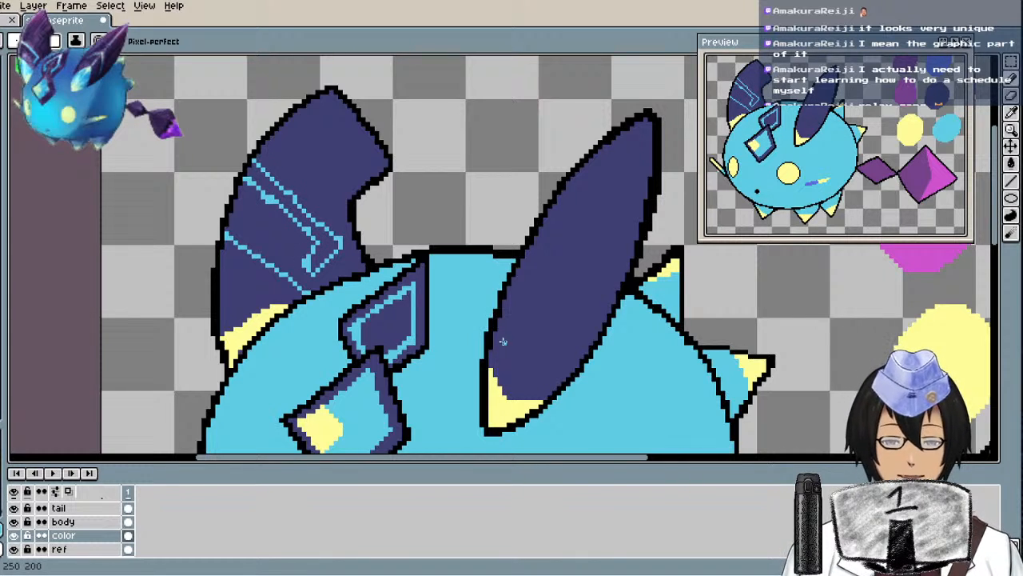
Draw two angular light-blue lines across the right ear, one near the base and one at mid-height, and save the sprite
mouse_move(497, 323)
mouse_down()
mouse_move(556, 296)
mouse_move(566, 364)
mouse_up()
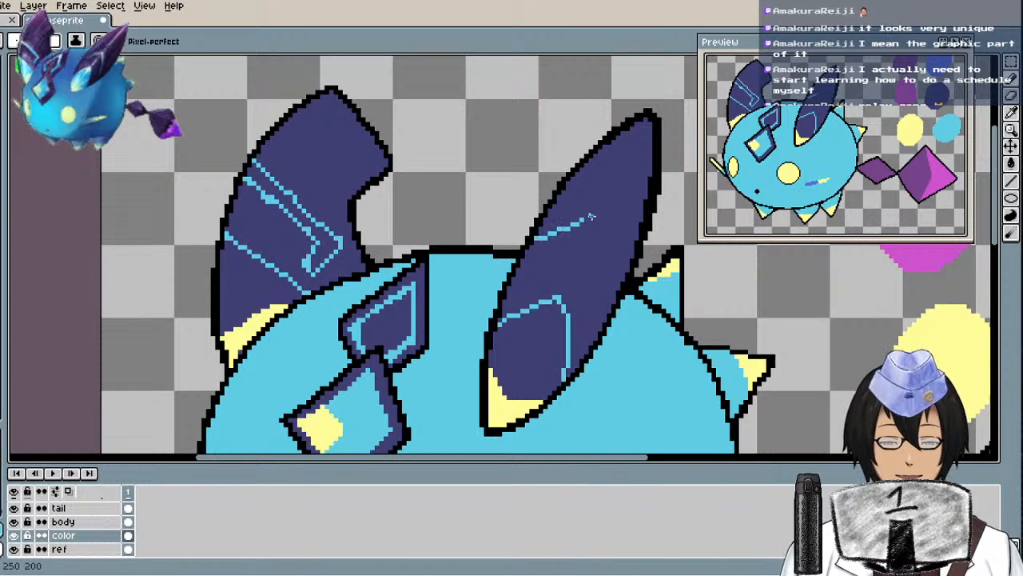
mouse_move(529, 249)
mouse_down()
mouse_move(597, 223)
mouse_move(589, 226)
mouse_move(609, 273)
mouse_up()
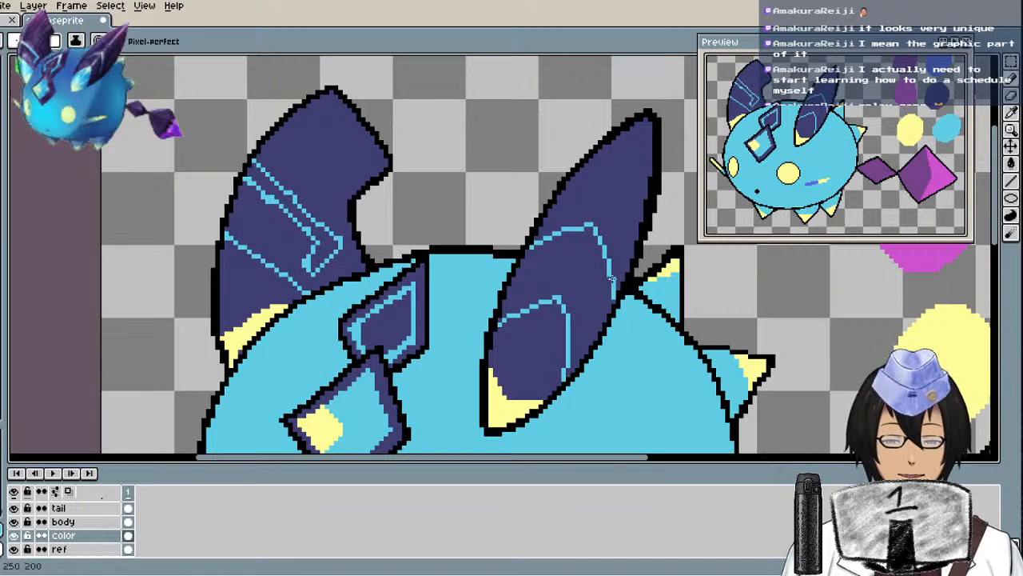
key(ctrl+z)
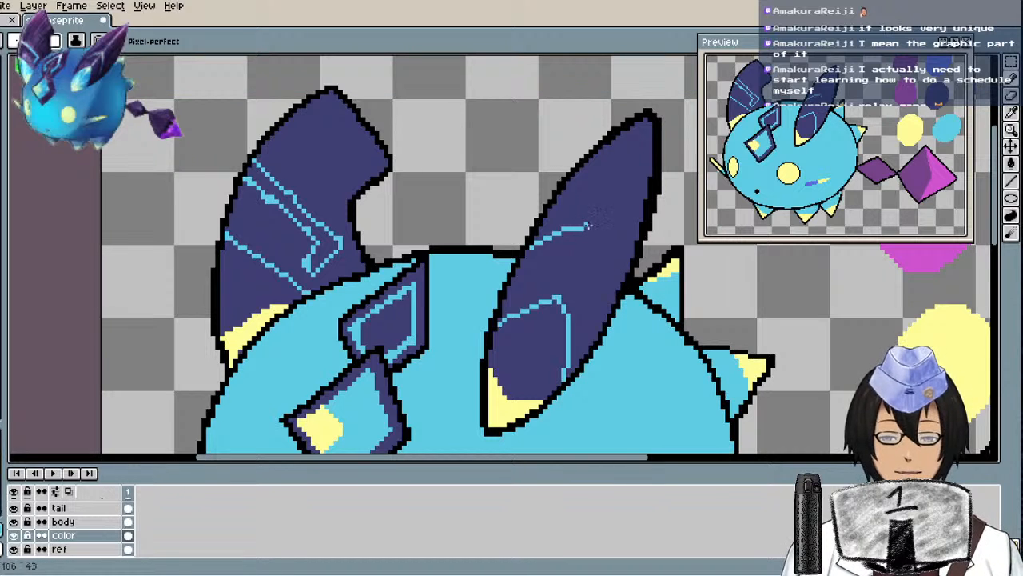
drag(593, 228, 614, 285)
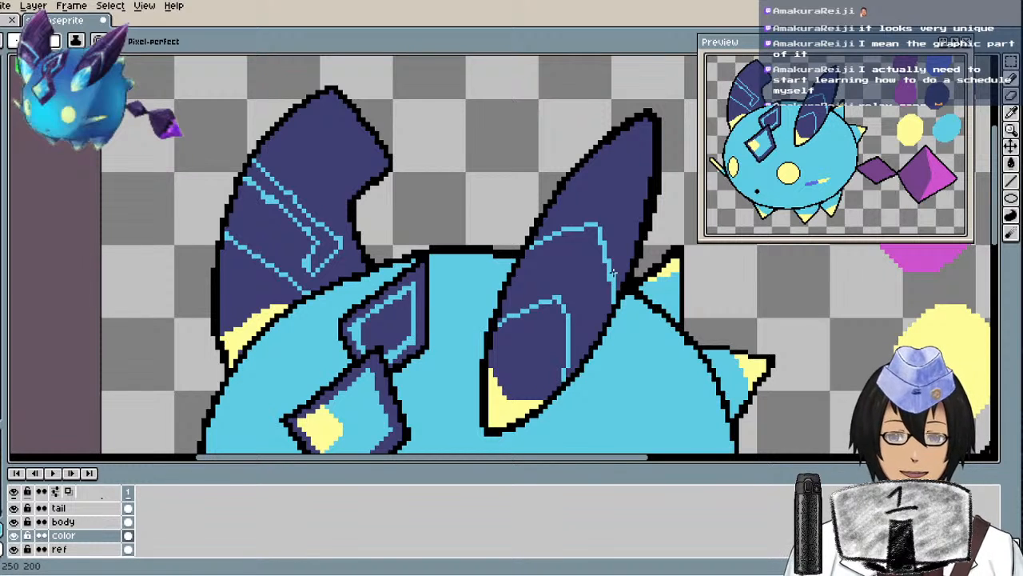
click(1011, 129)
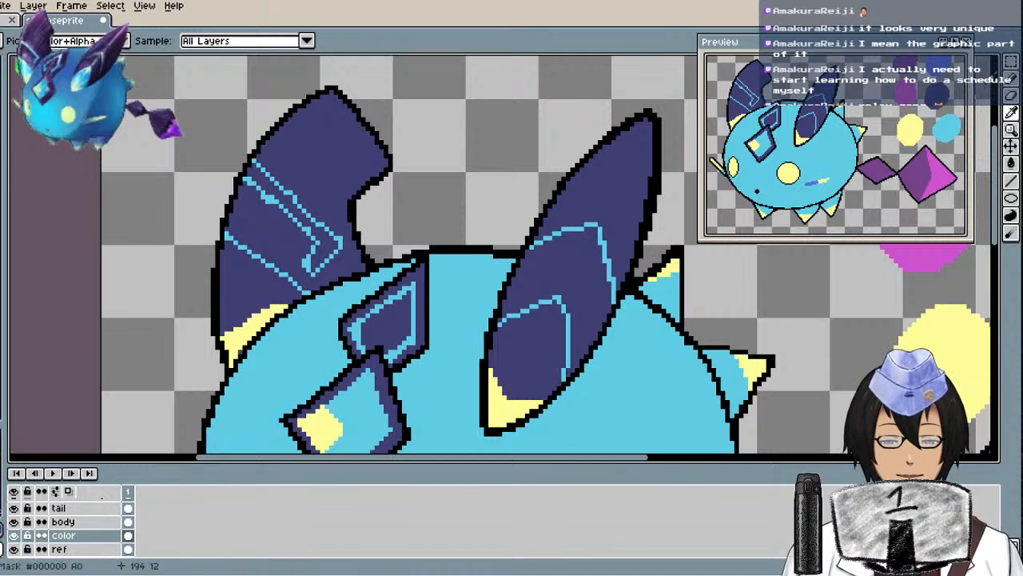
click(1011, 112)
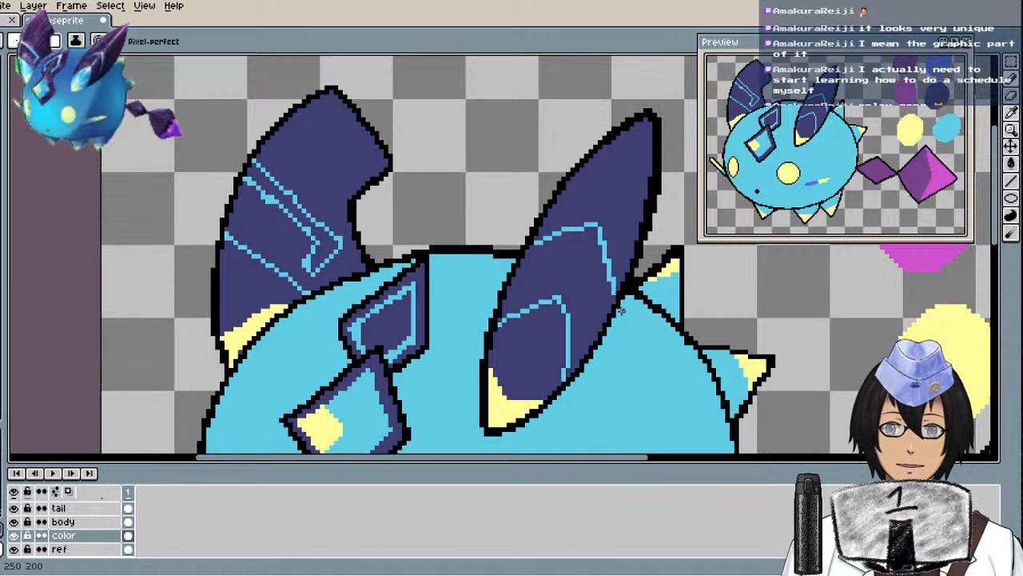
key(ctrl+s)
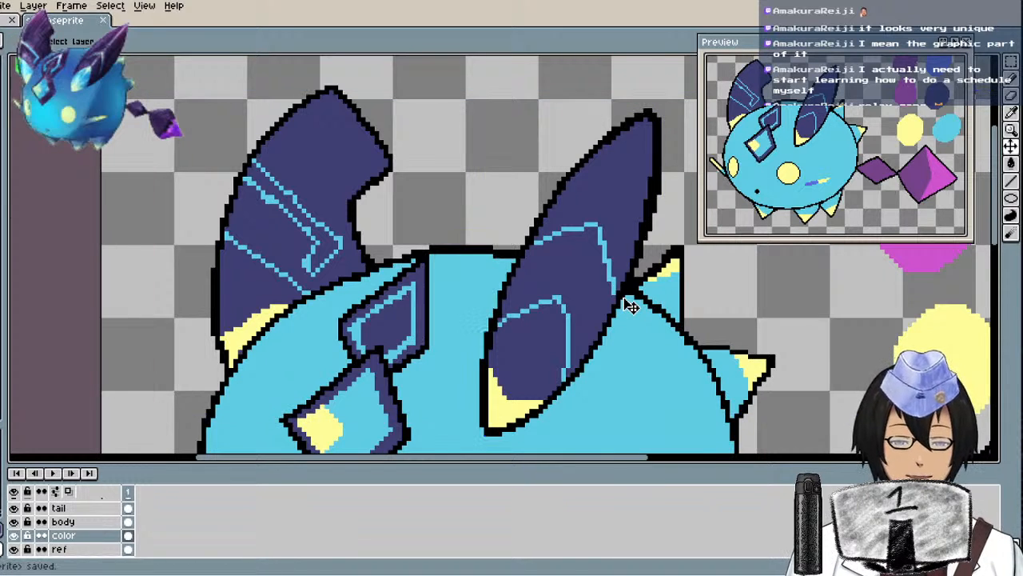
Fill the lower marking areas of both ears and the hooked band on the left ear with light blue
click(1011, 163)
click(1010, 112)
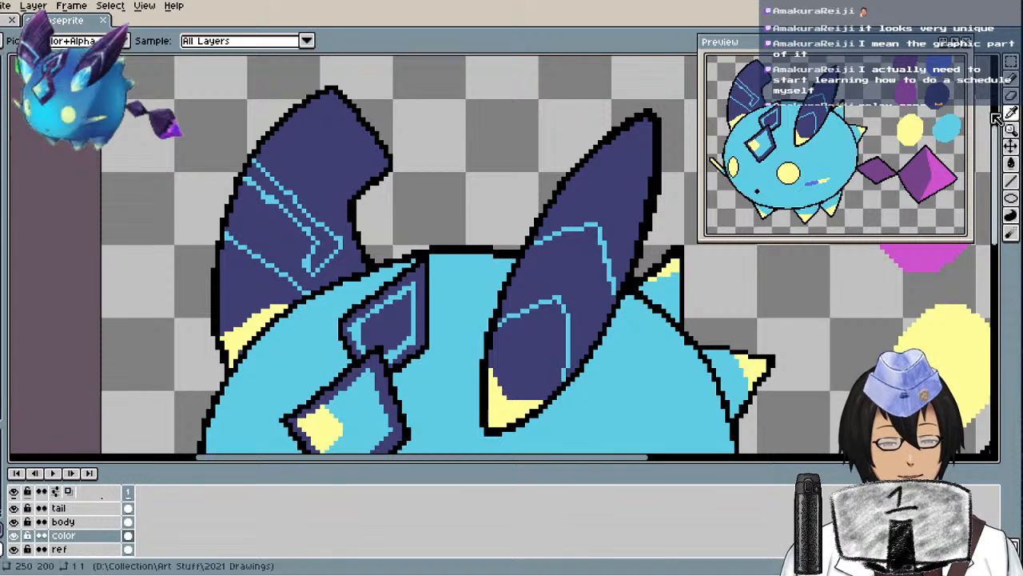
click(1010, 162)
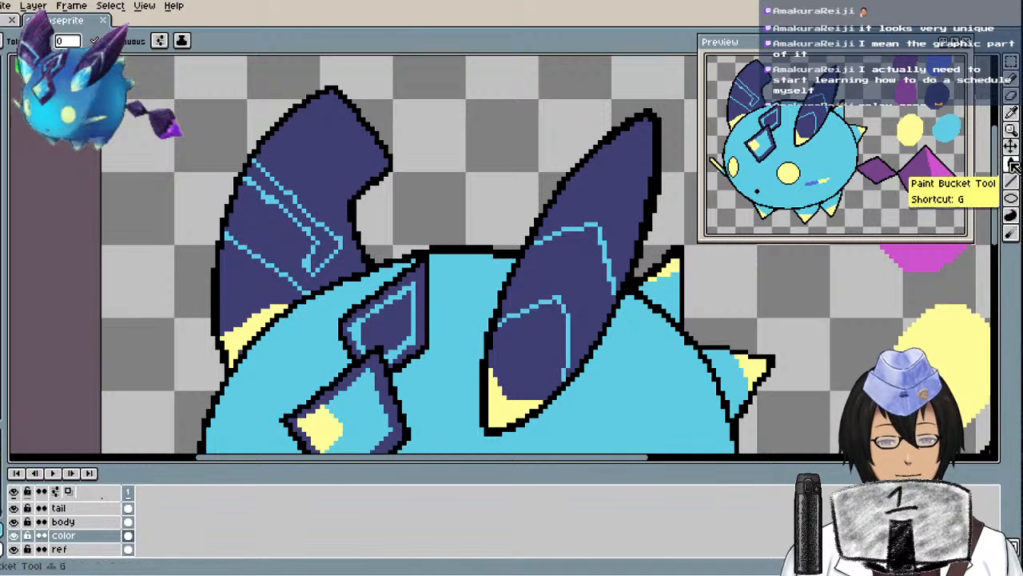
click(538, 343)
click(272, 262)
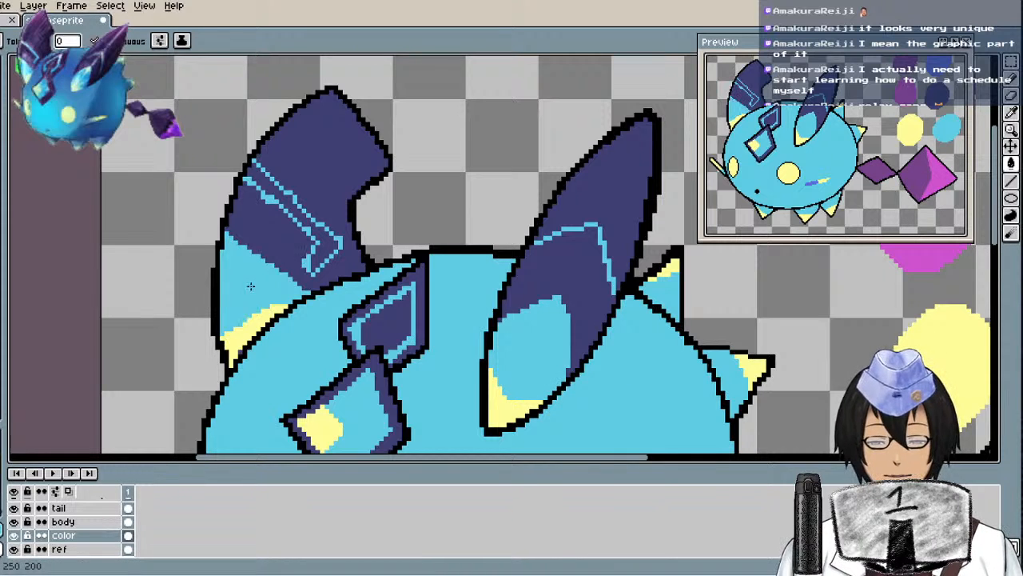
click(305, 223)
Clean up the jagged edges of the left ear's hooked band using the pencil with dark blue and light blue
click(1010, 112)
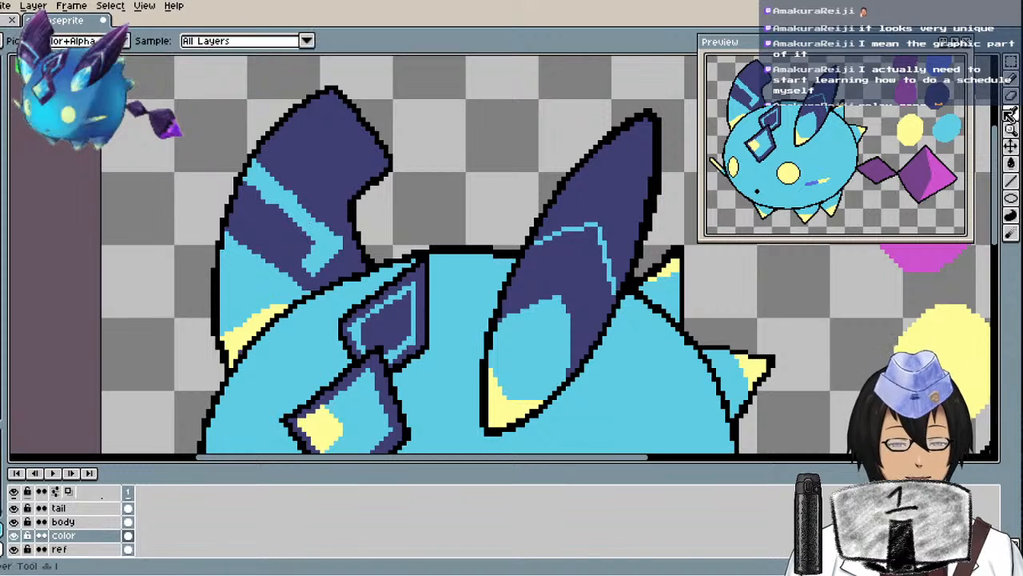
click(1011, 96)
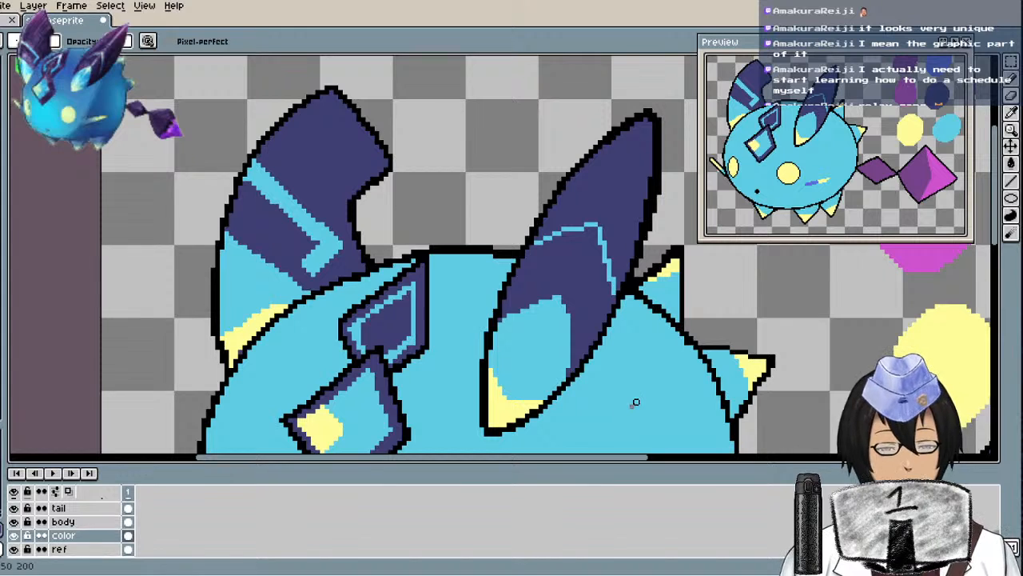
key(b)
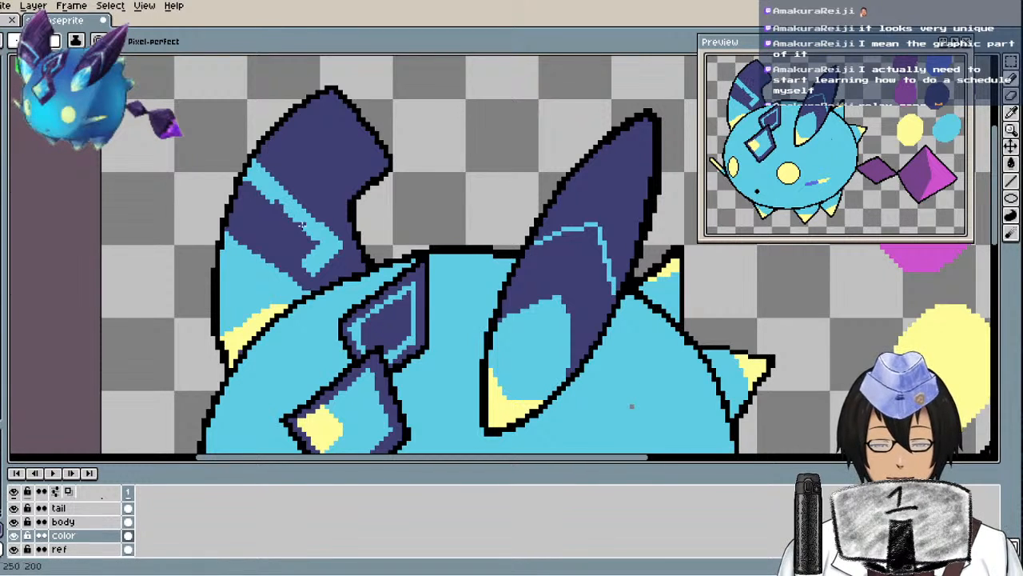
key(v)
click(1013, 113)
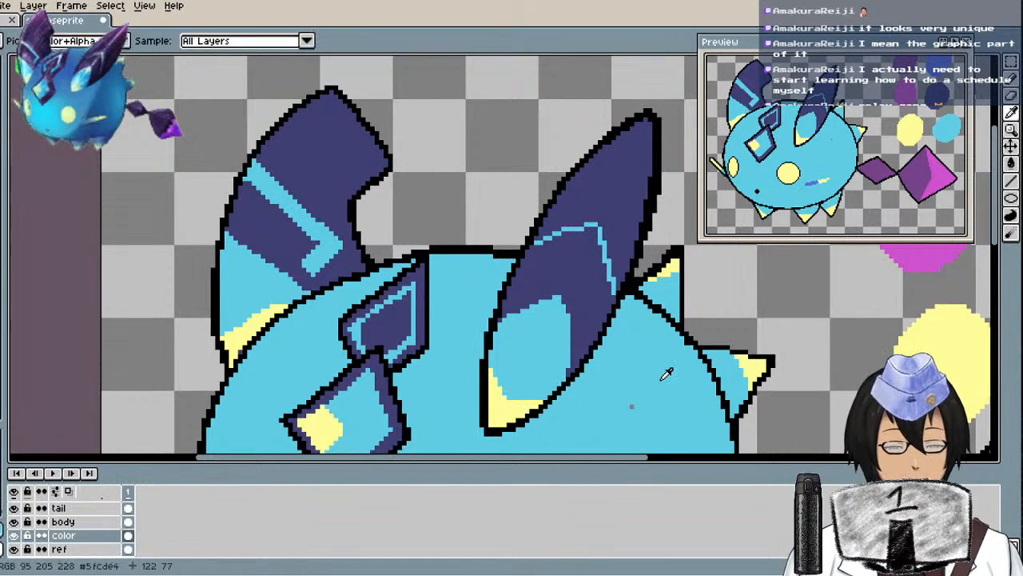
key(v)
key(i)
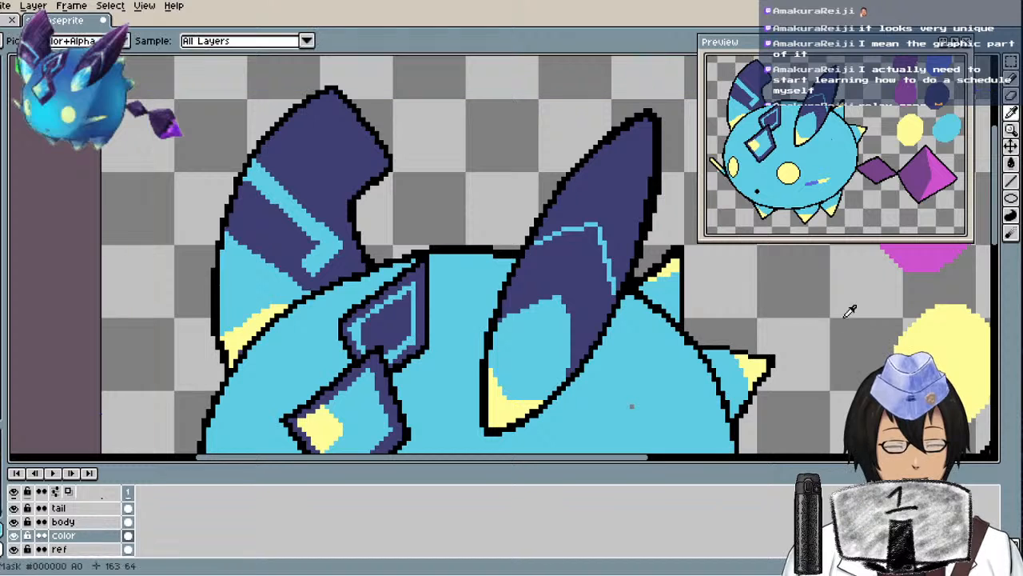
click(1012, 94)
click(1012, 86)
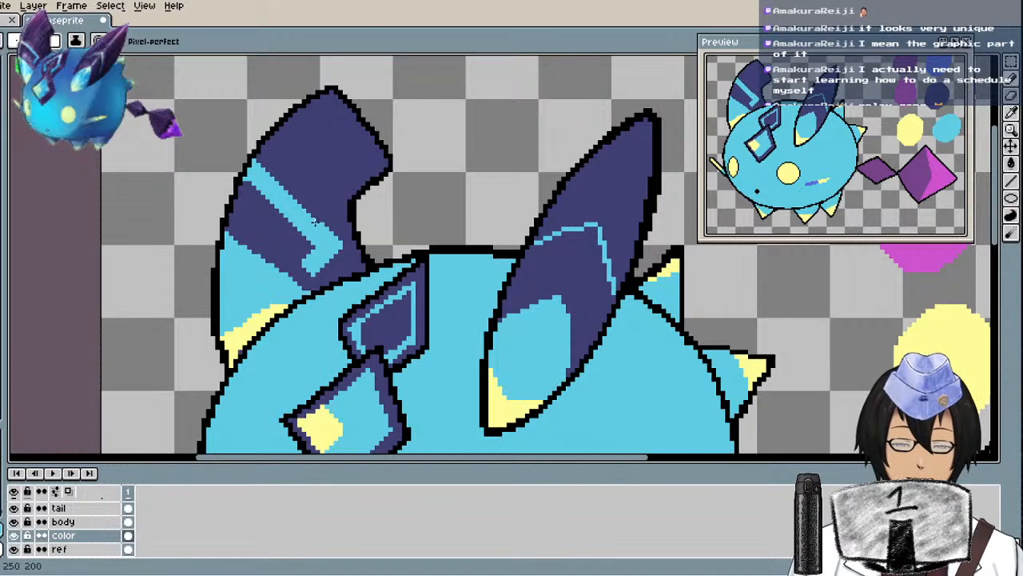
Touch up the outer edge and corner of the left ear's light-blue band with dark-blue pixels and save the sprite
key(v)
key(b)
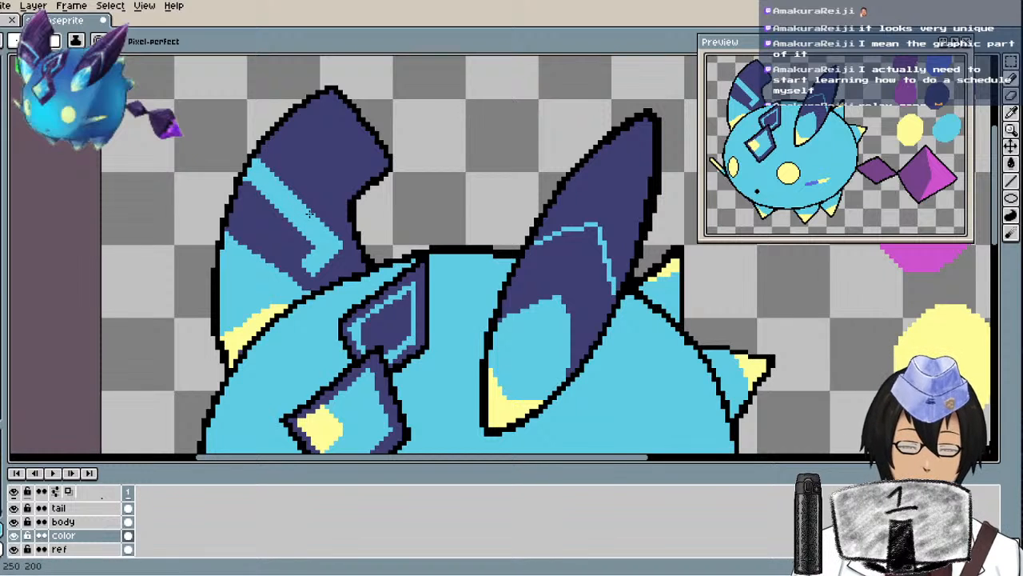
key(v)
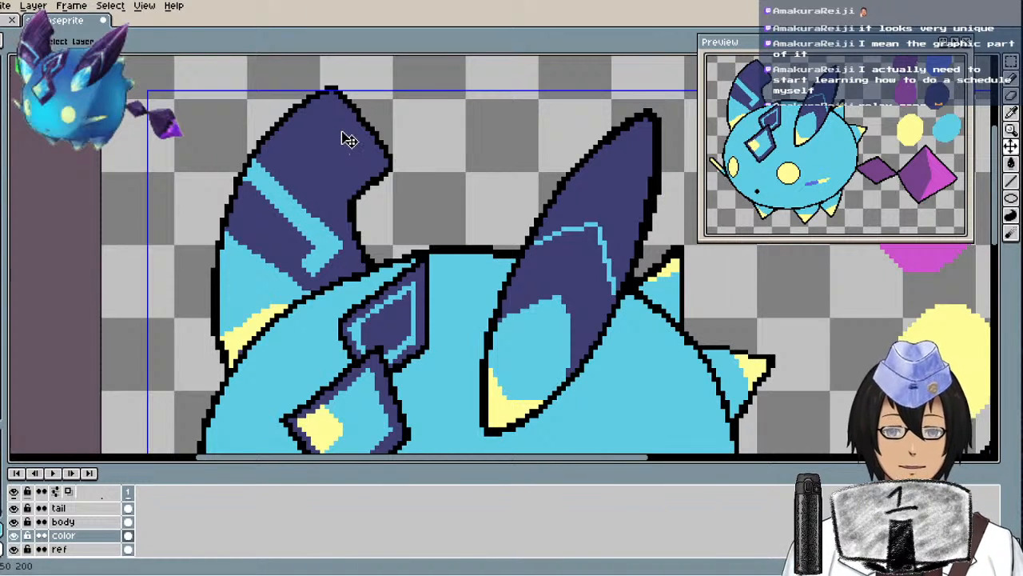
key(i)
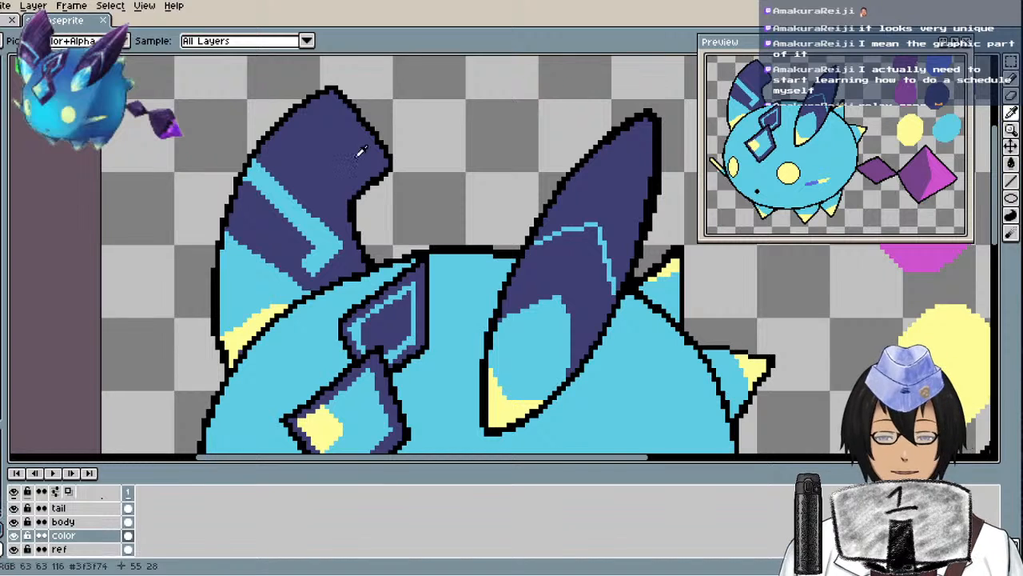
key(b)
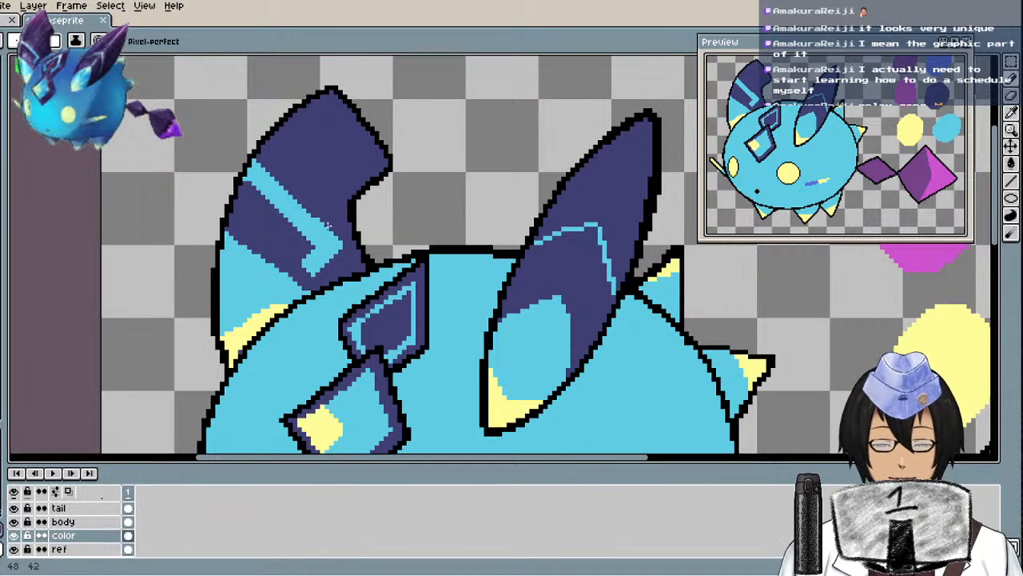
key(v)
key(b)
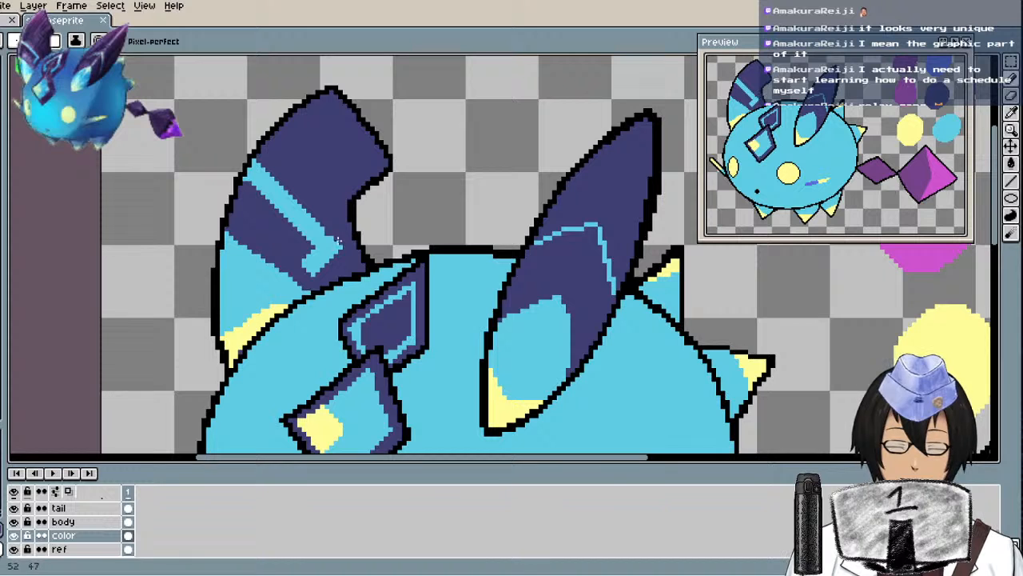
key(ctrl+z)
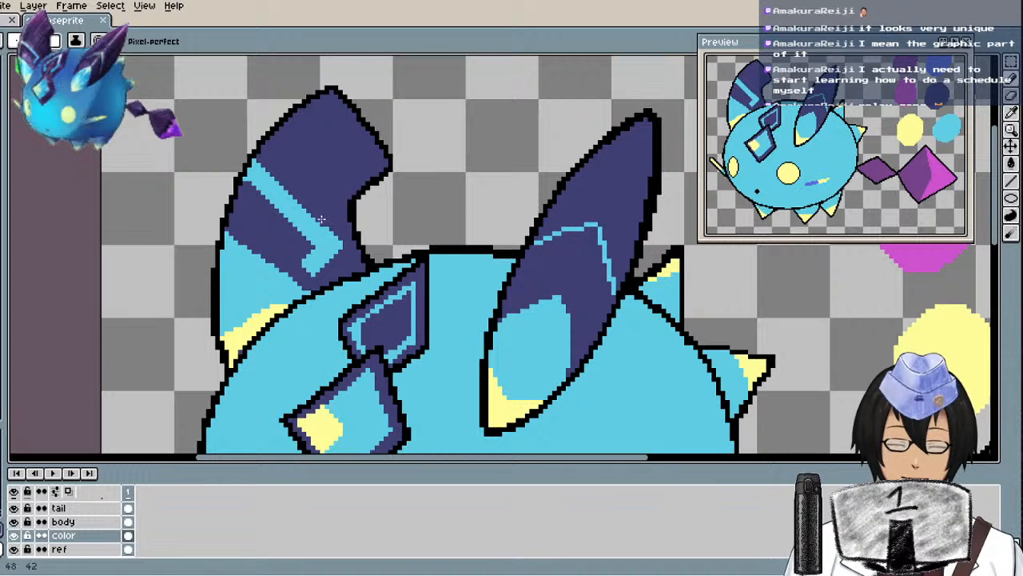
key(ctrl+s)
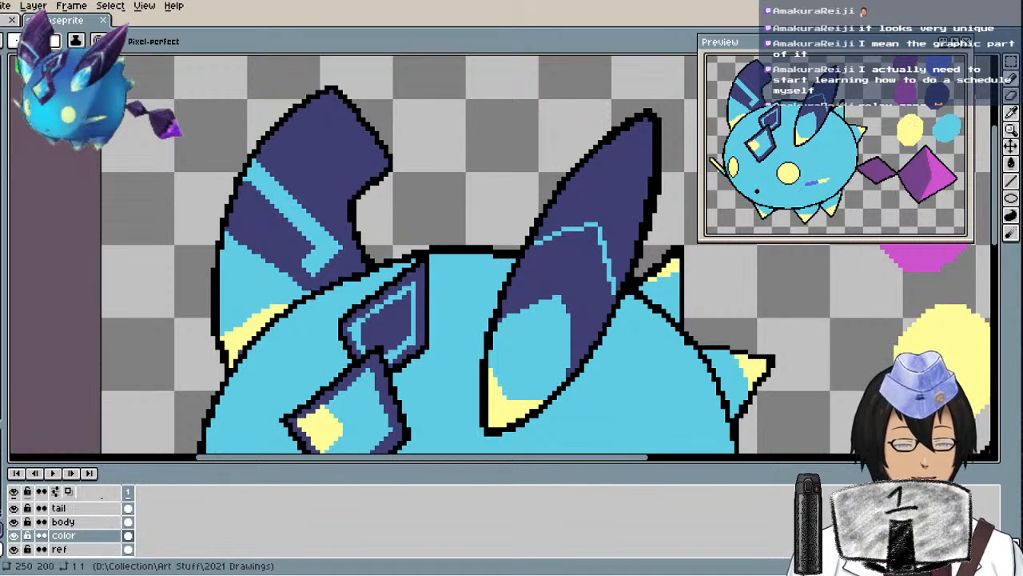
scroll(501, 257, down, 3)
scroll(500, 257, up, 1)
scroll(500, 257, down, 1)
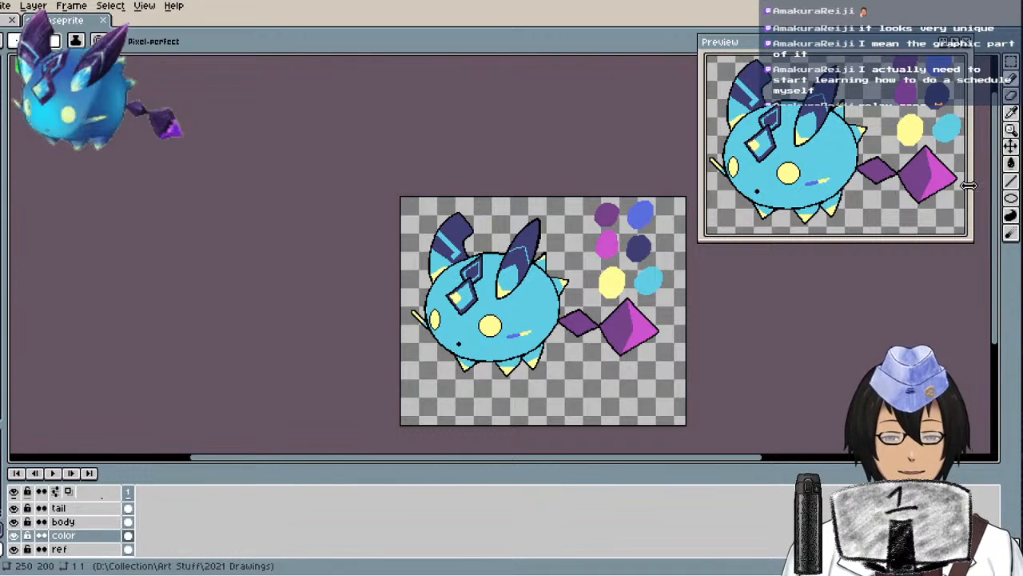
drag(994, 328, 994, 328)
drag(737, 463, 765, 464)
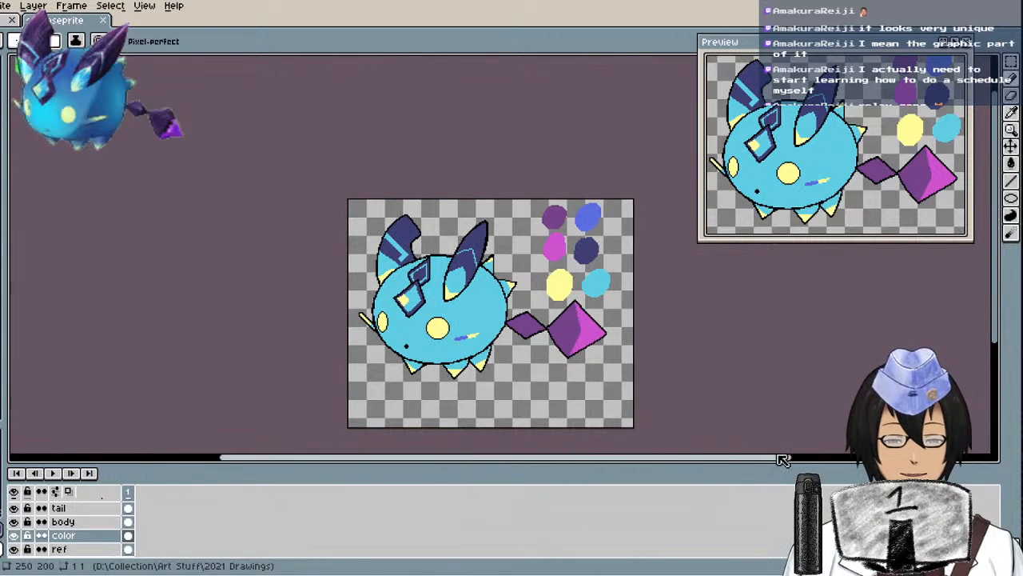
scroll(500, 256, up, 1)
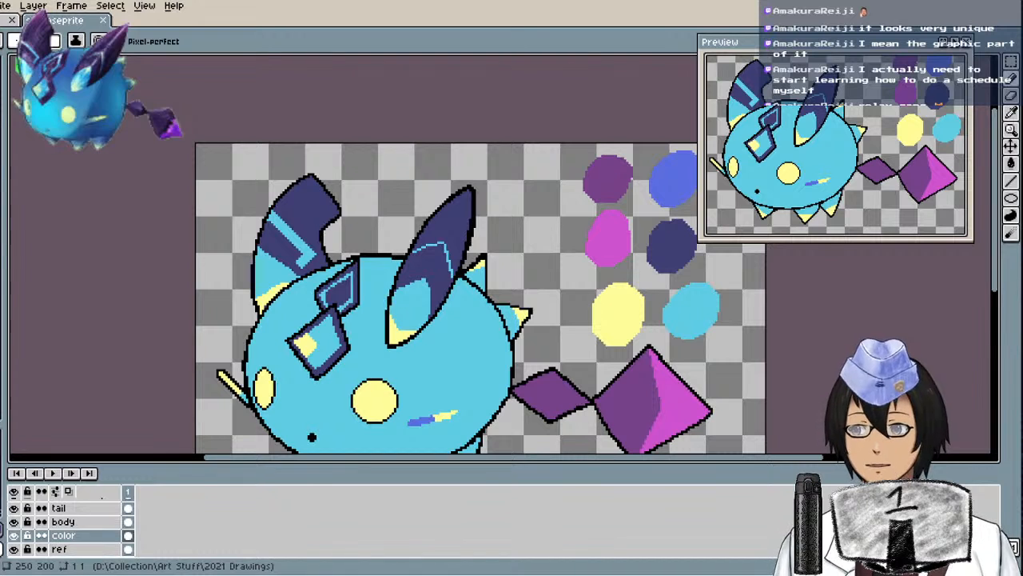
Save the sprite and hide the ref layer
key(ctrl+s)
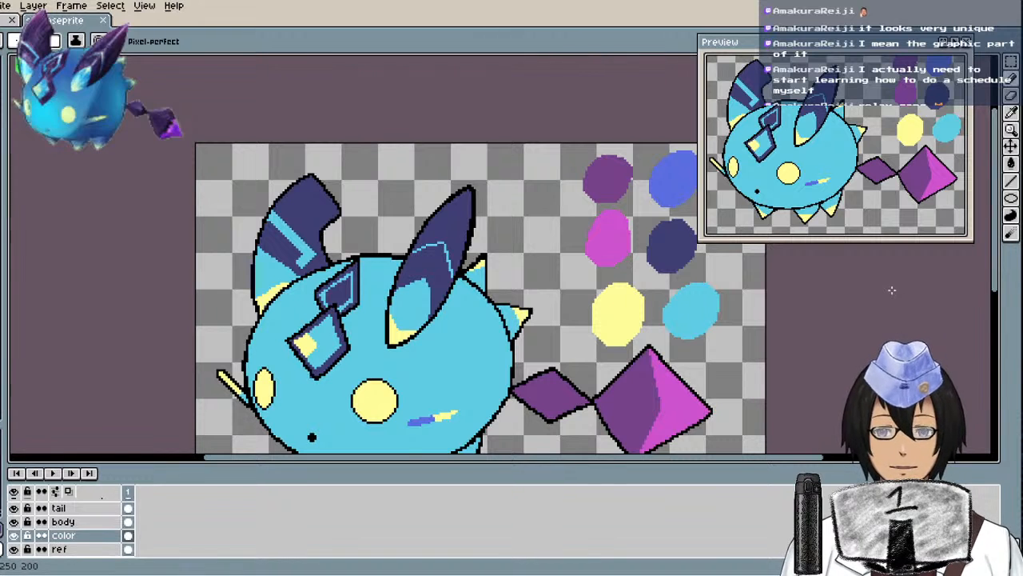
scroll(985, 318, down, 2)
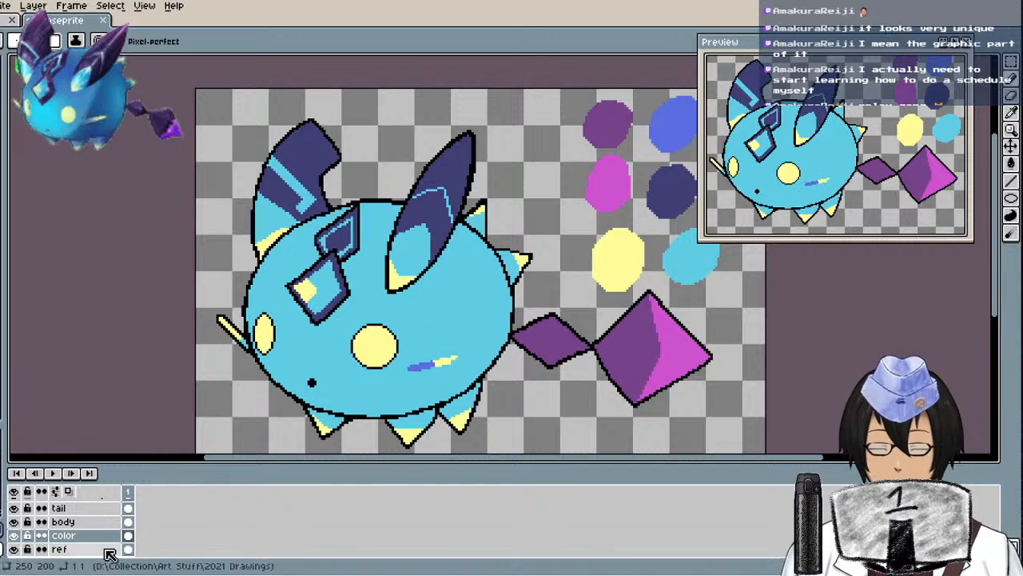
click(16, 549)
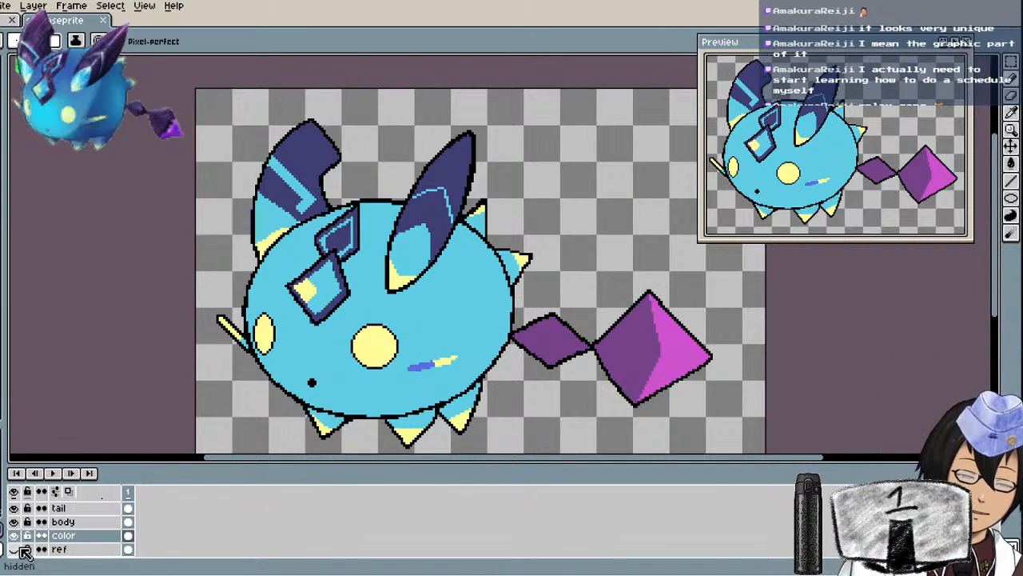
Add a new layer directly above the color layer, name it "shade", and save the sprite
key(shift+n)
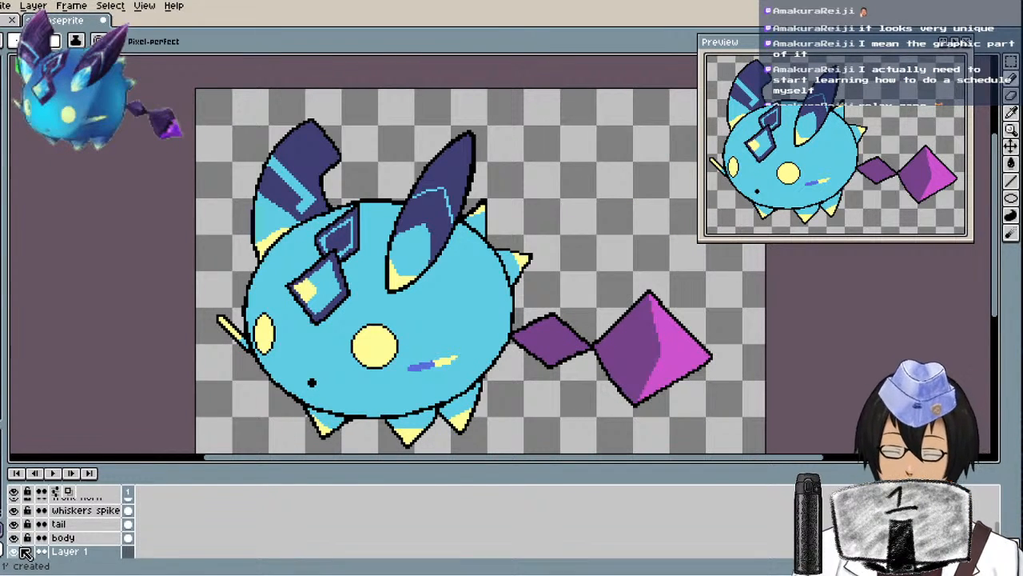
double_click(74, 552)
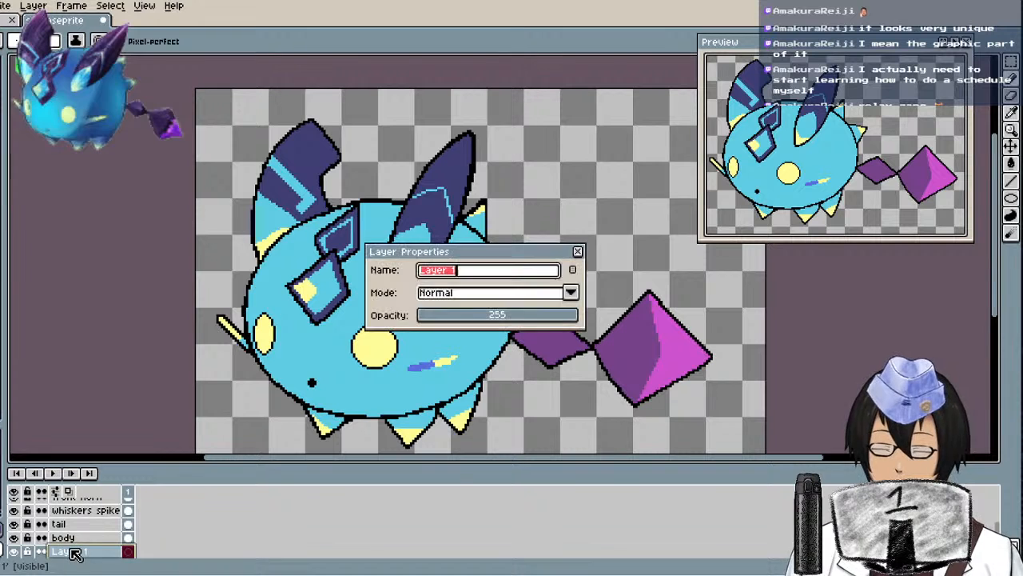
key(BackSpace)
text(shadow)
key(Return)
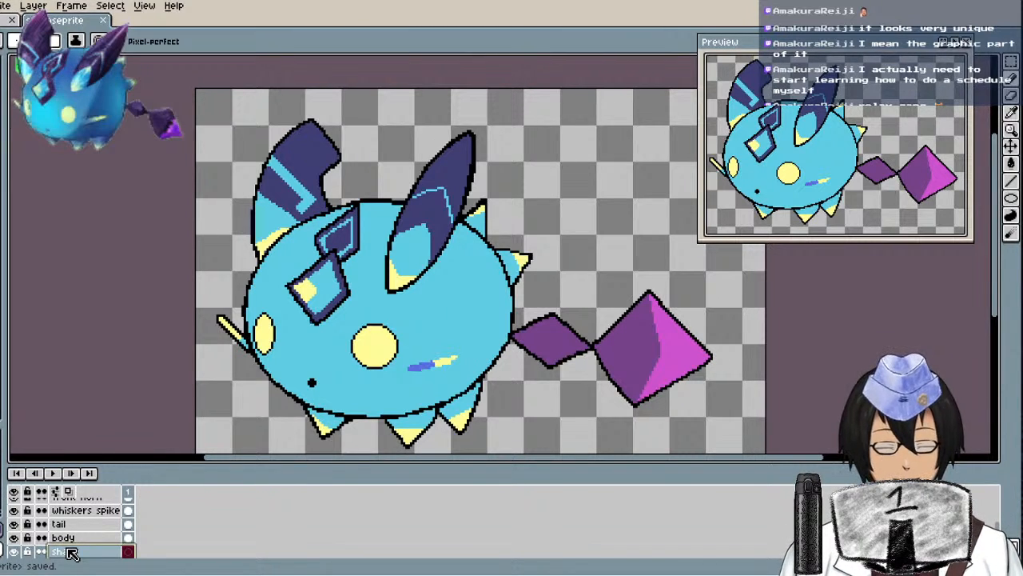
scroll(479, 256, down, 3)
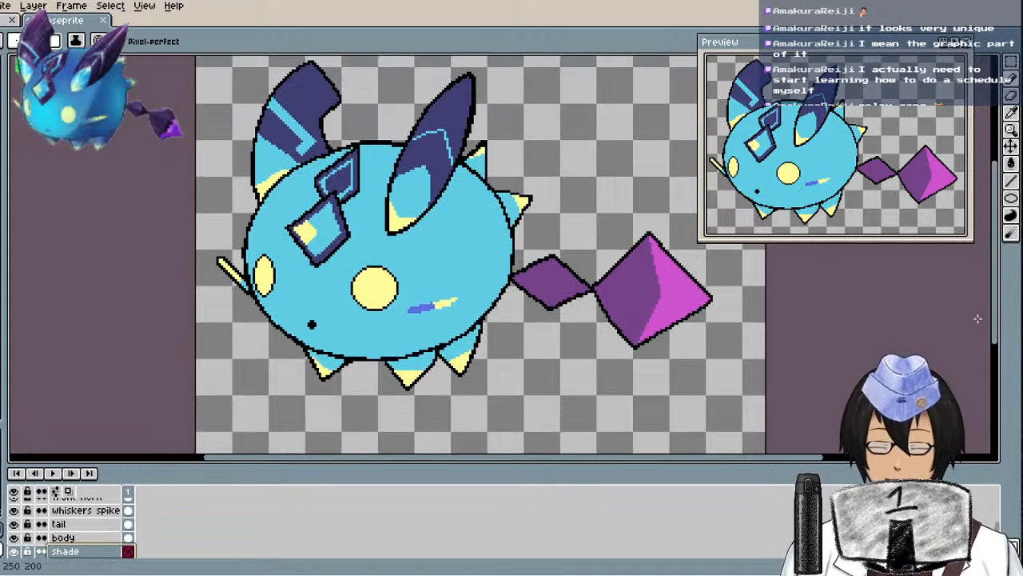
scroll(72, 523, down, 3)
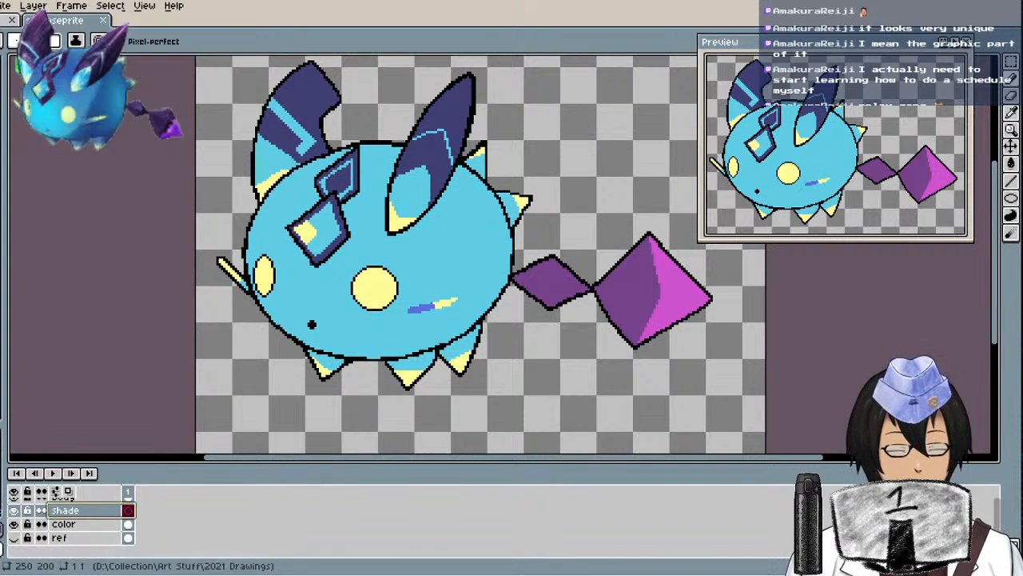
click(14, 537)
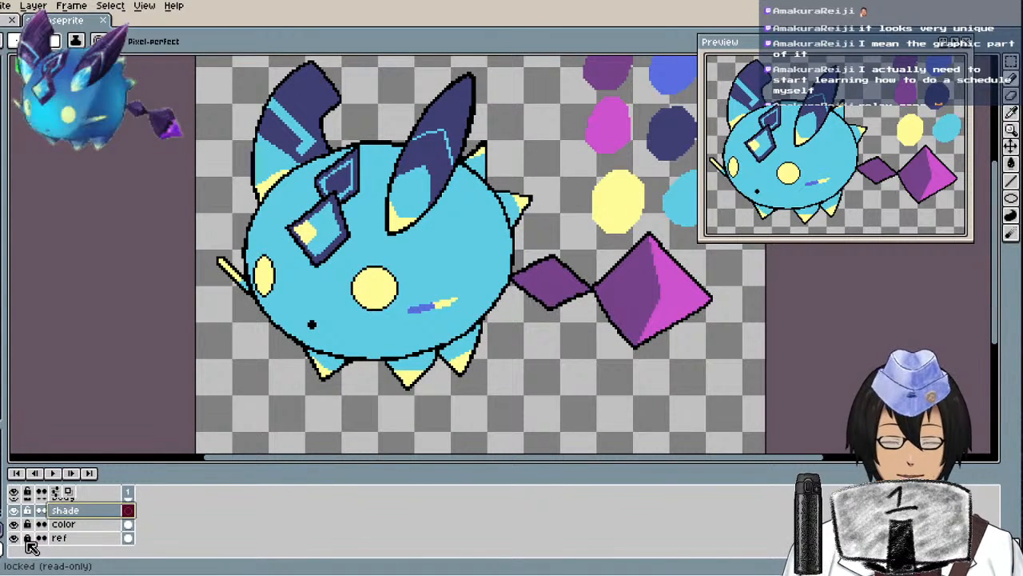
scroll(997, 310, up, 3)
scroll(996, 310, down, 3)
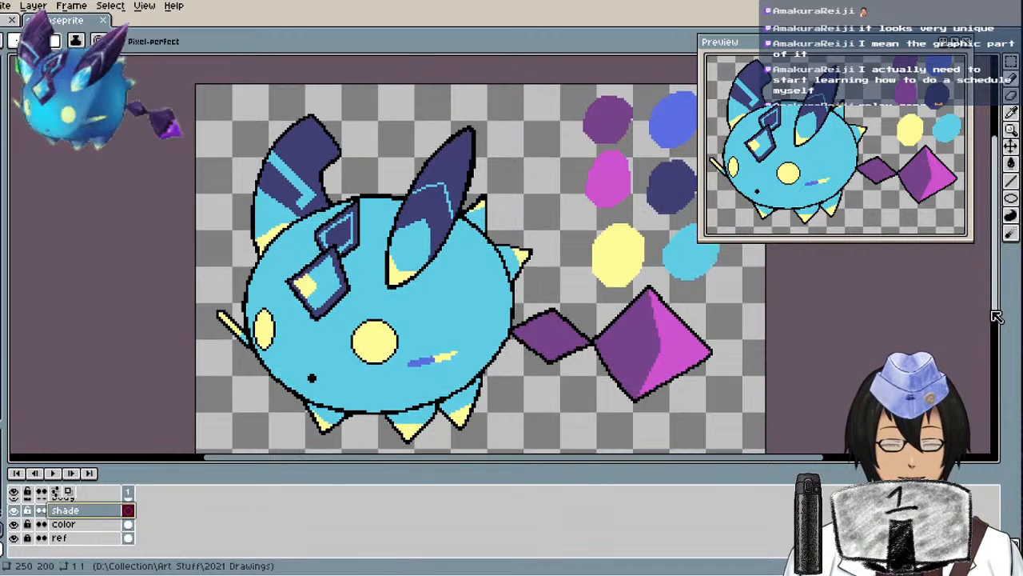
click(14, 537)
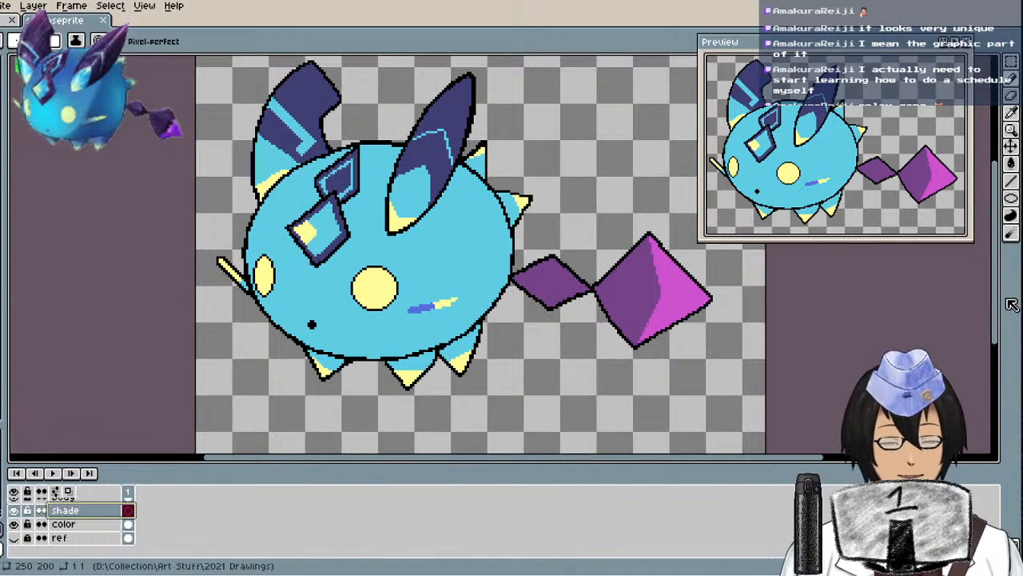
Sample the tail gem's dark purple and draw thin diagonal stripes across the left ear's dark-blue tip on the shade layer
scroll(997, 240, up, 4)
key(i)
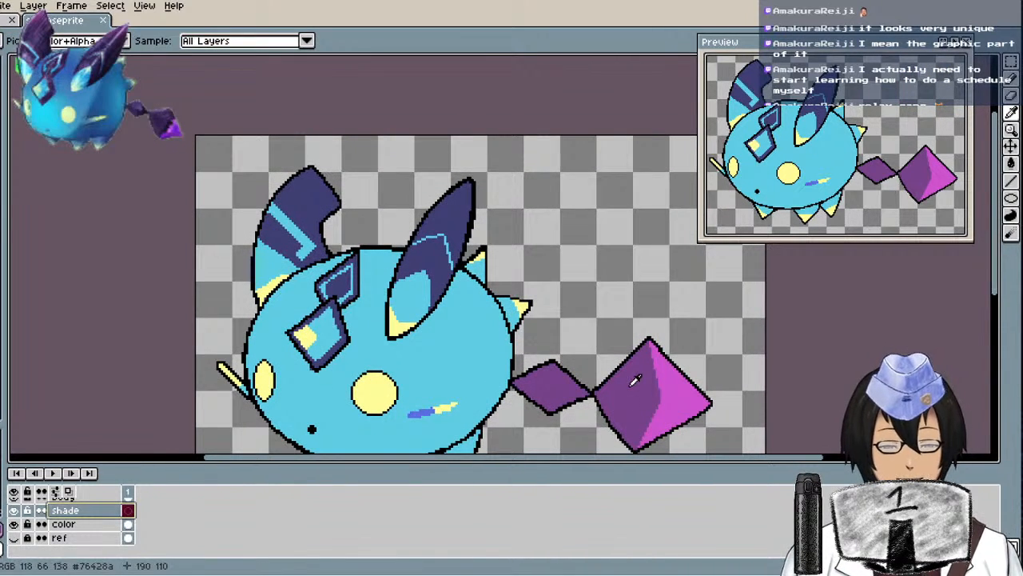
scroll(508, 271, up, 1)
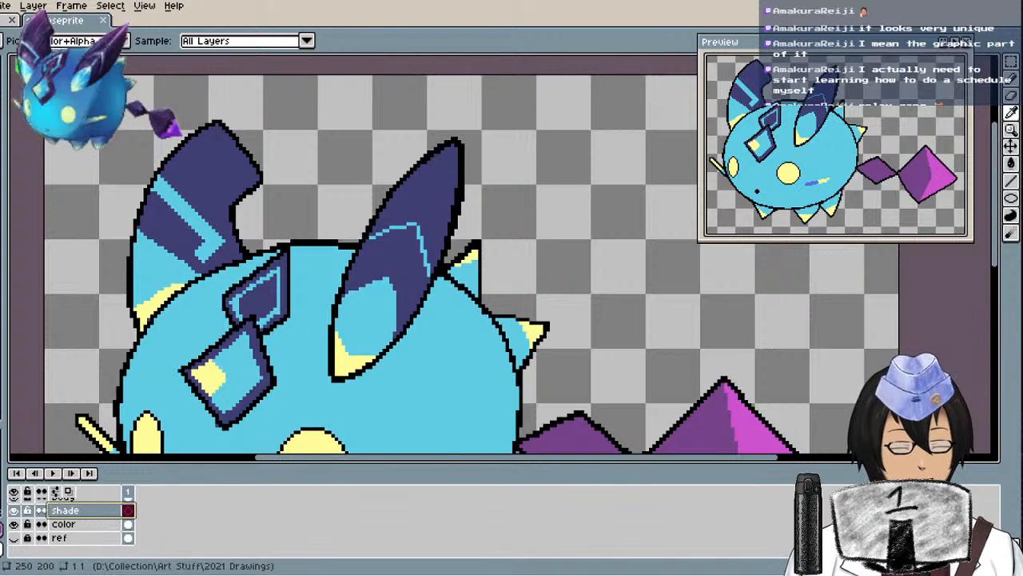
scroll(489, 263, down, 2)
scroll(489, 264, up, 1)
scroll(503, 258, up, 2)
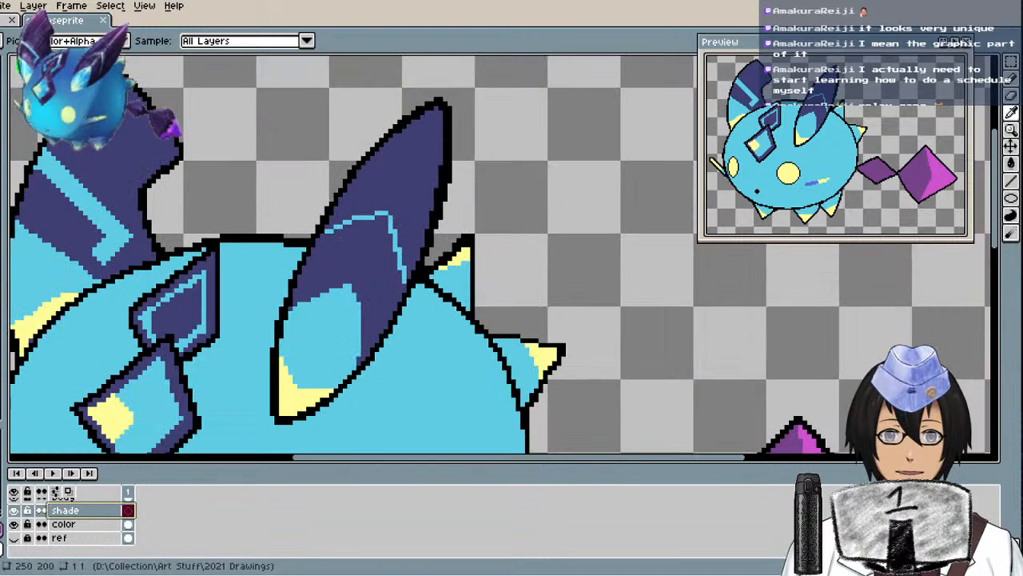
key(b)
drag(707, 467, 646, 479)
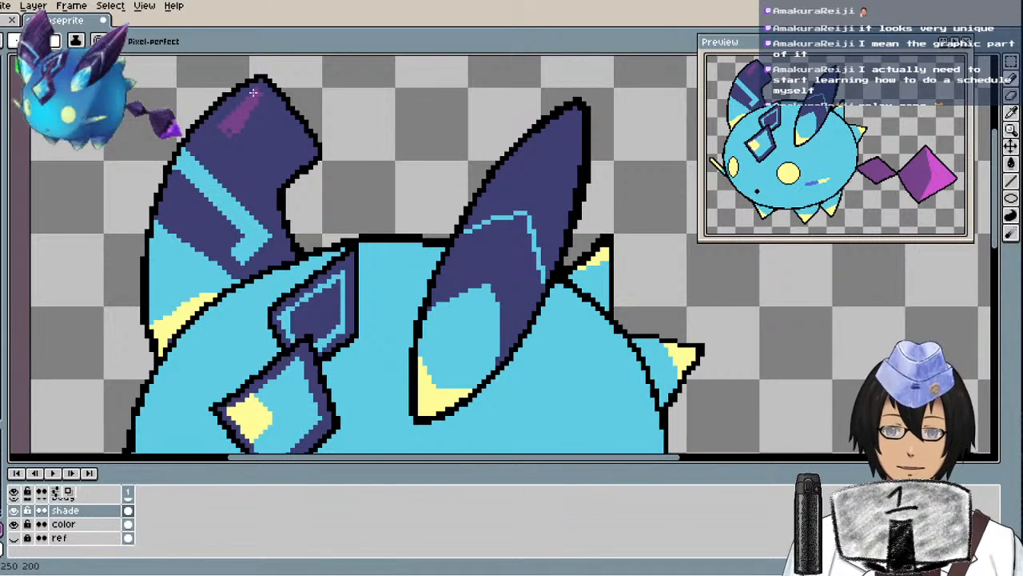
key(ctrl+z)
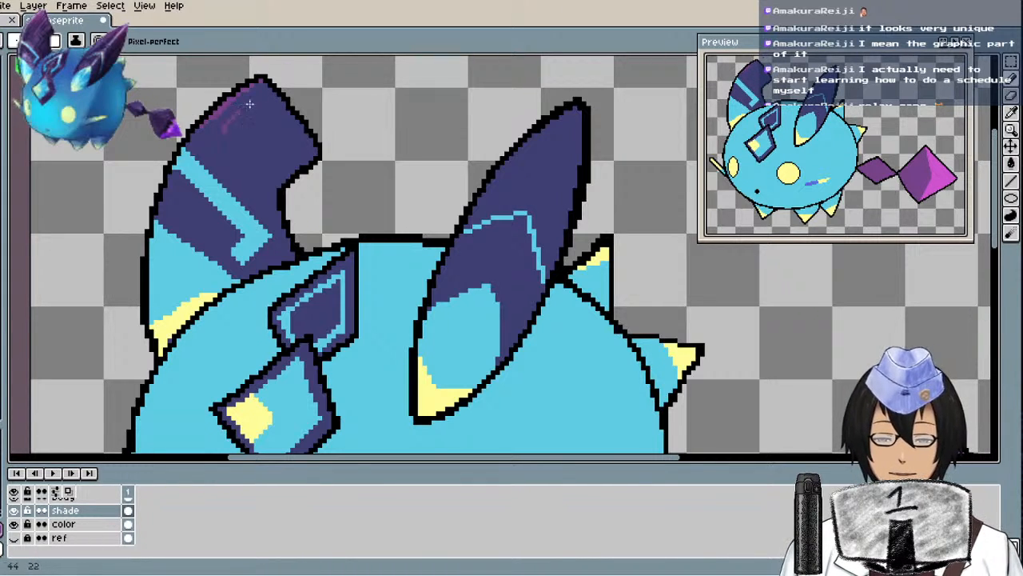
drag(220, 134, 275, 90)
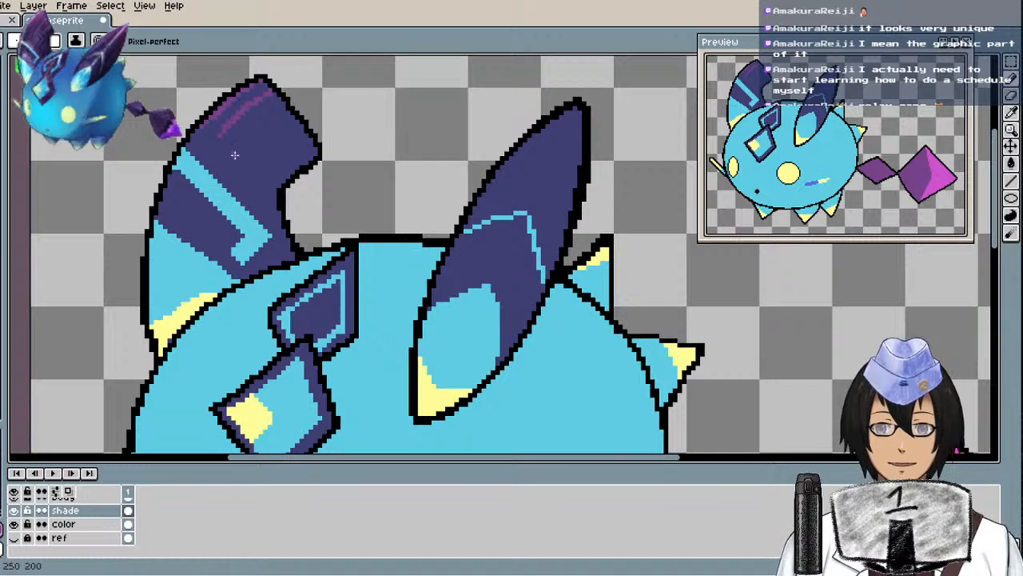
drag(233, 156, 279, 107)
mouse_move(234, 163)
mouse_down()
mouse_move(281, 109)
mouse_move(297, 120)
mouse_up()
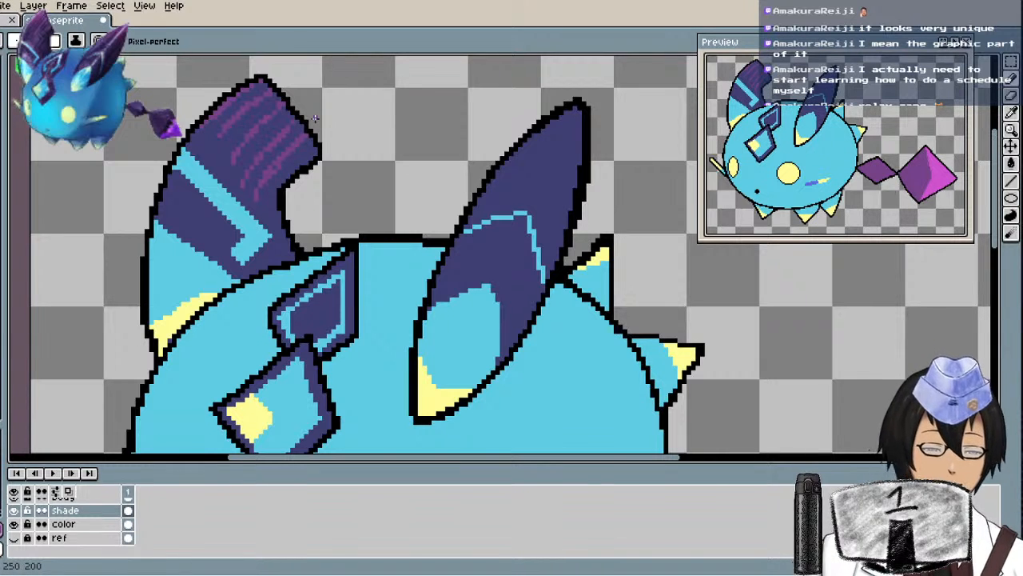
key(ctrl)
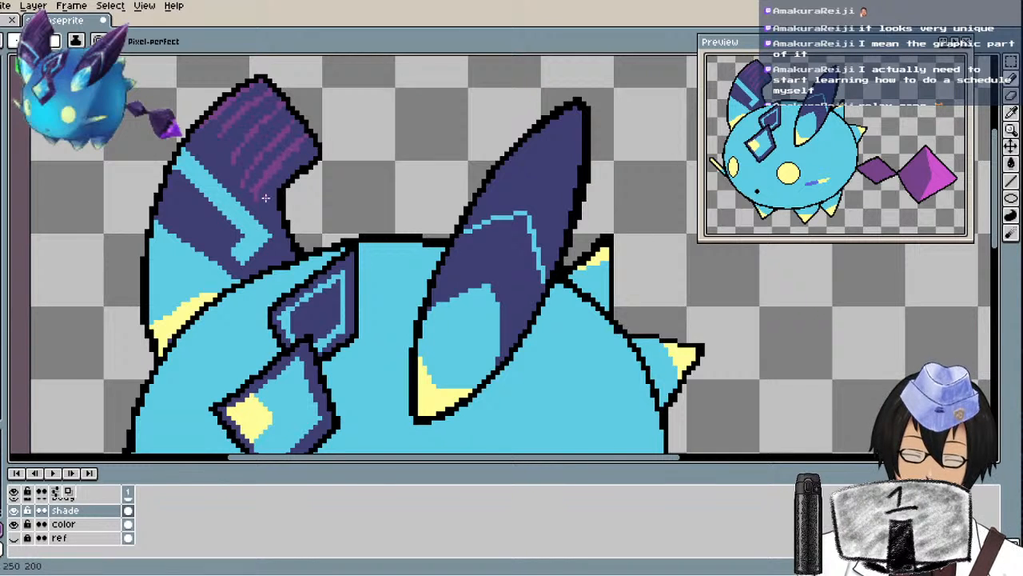
key(ctrl)
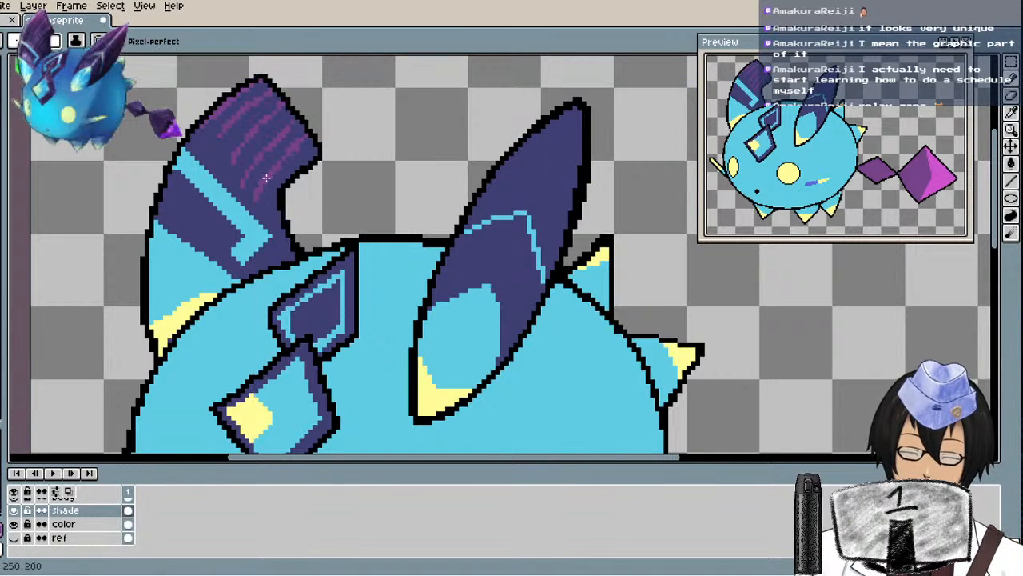
key(ctrl)
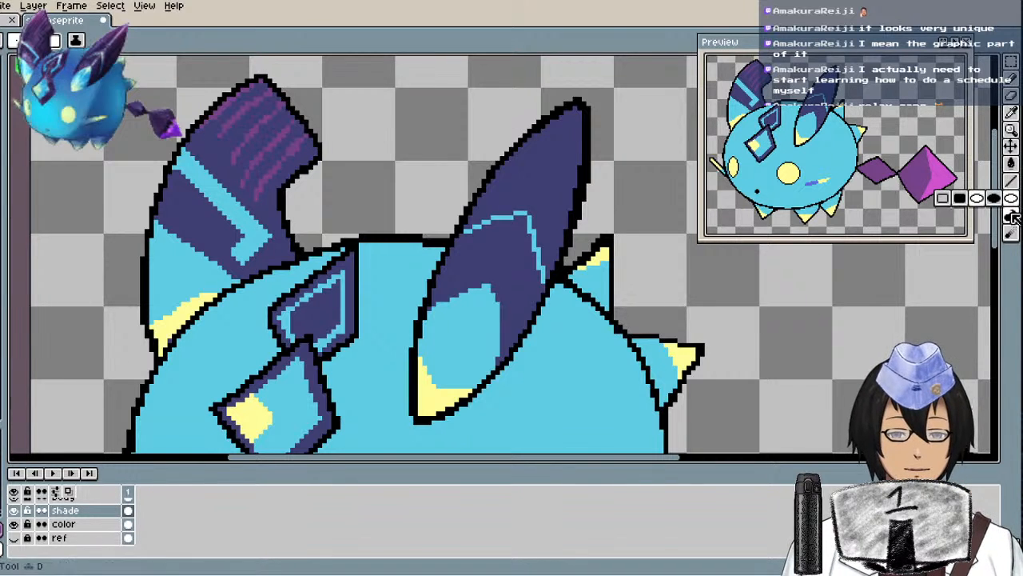
Soften the purple stripes on the left ear with the Blur tool and save the sprite
mouse_move(1011, 234)
click(980, 231)
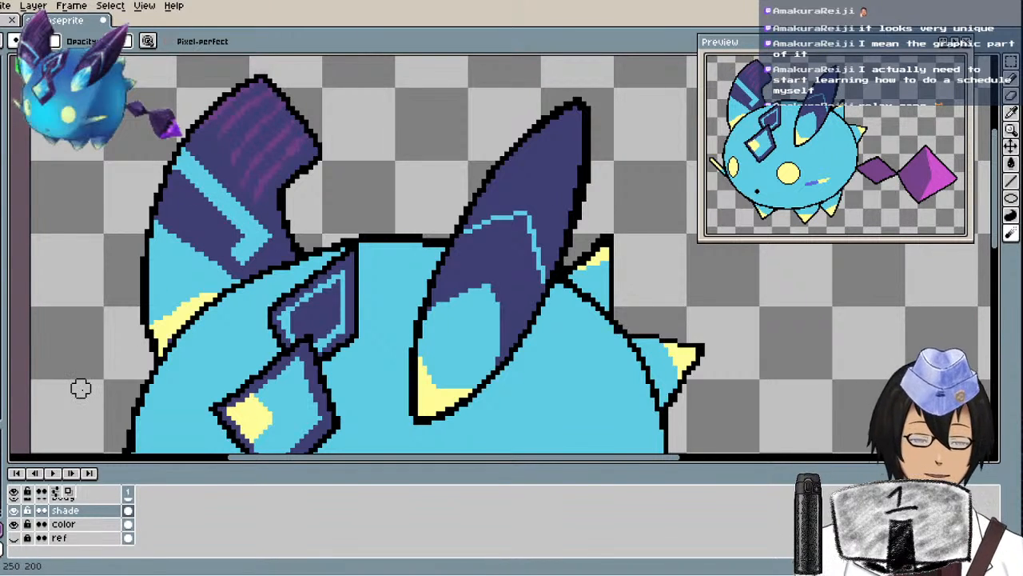
key(v)
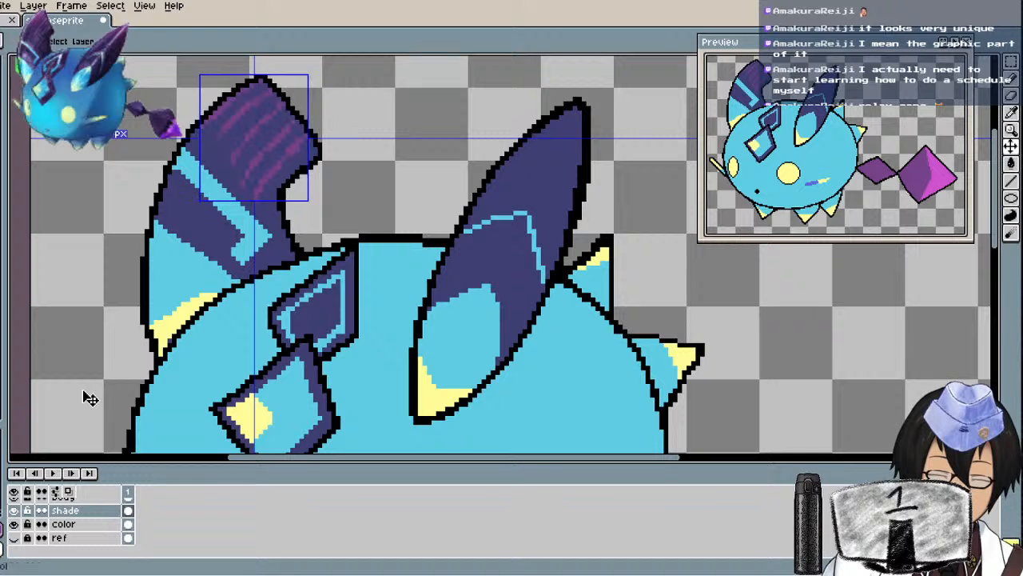
key(b)
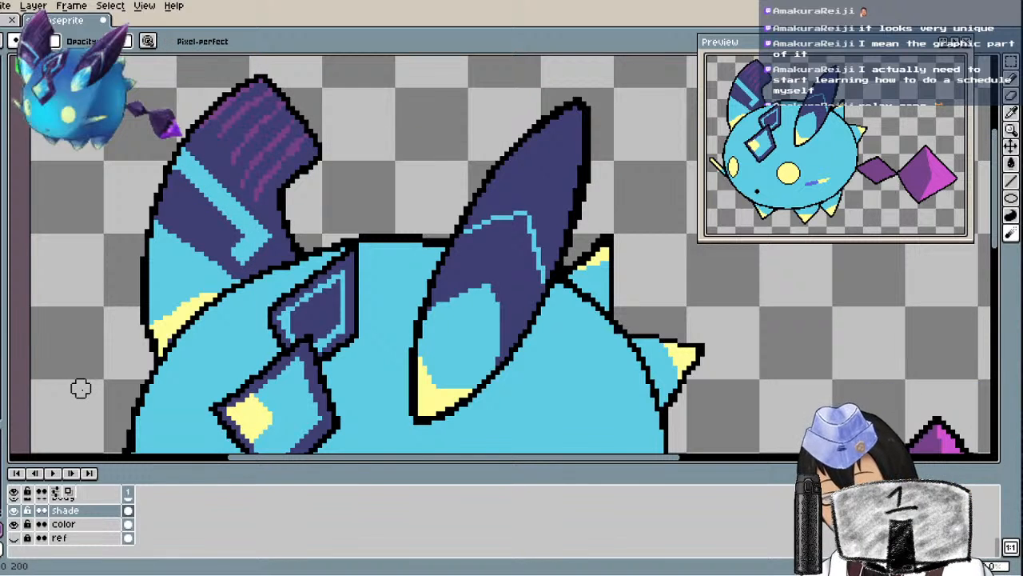
key(v)
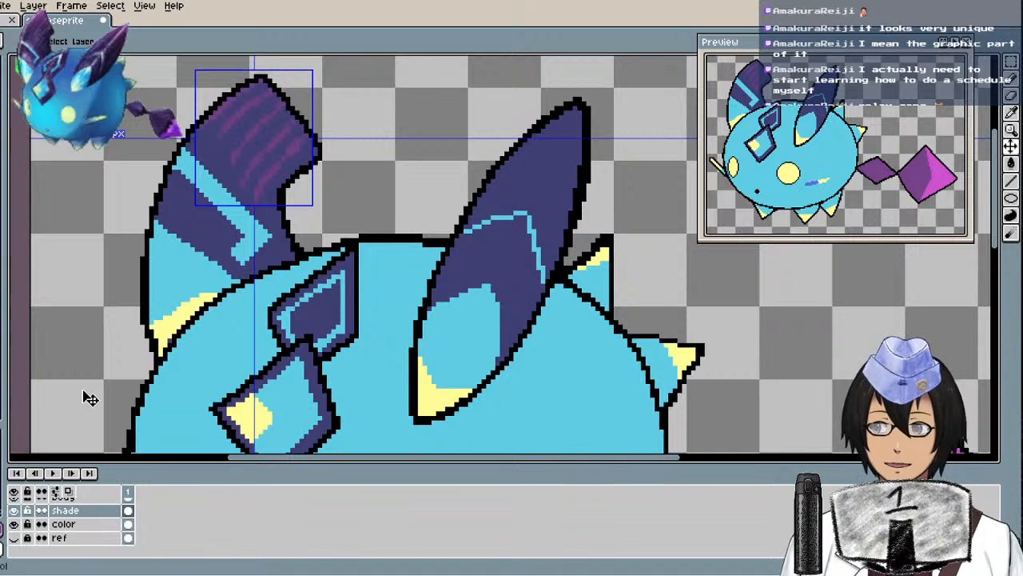
key(ctrl+s)
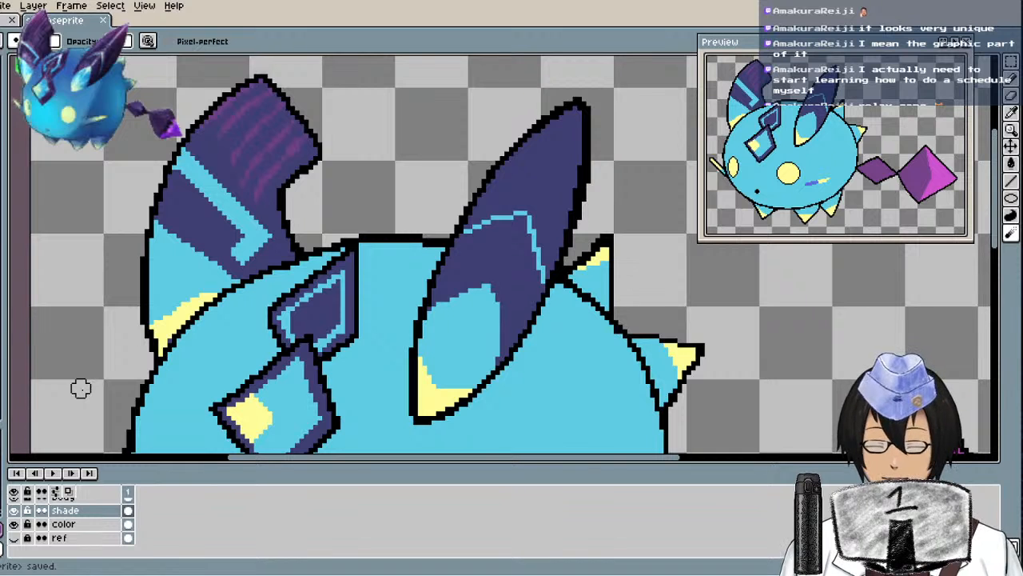
Sample the pale yellow and draw a slanted center line on the right ear below its light-blue angular band using the pencil
click(1011, 113)
click(1012, 78)
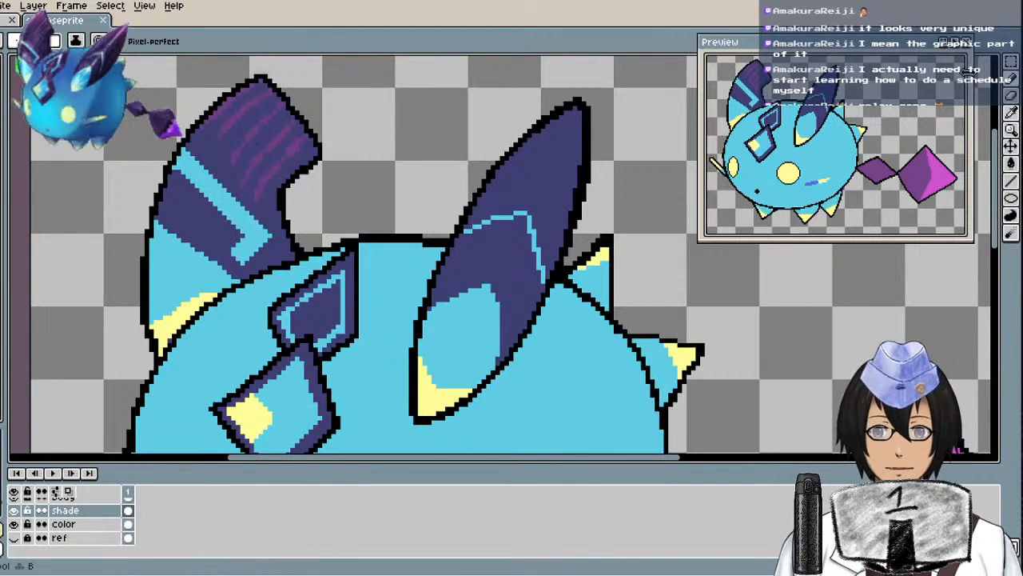
drag(493, 277, 520, 223)
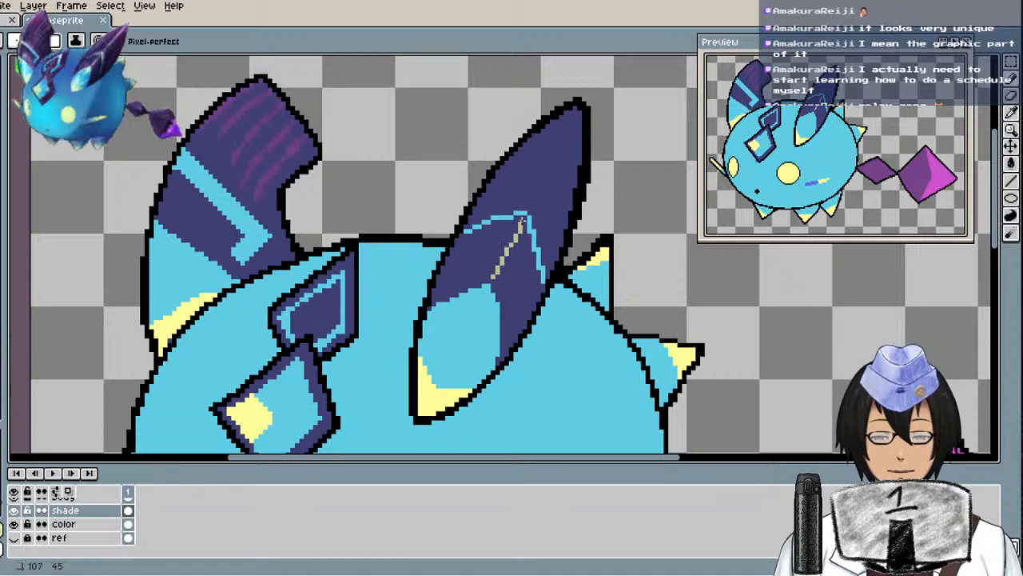
key(ctrl+z)
key(ctrl+z)
drag(526, 216, 494, 276)
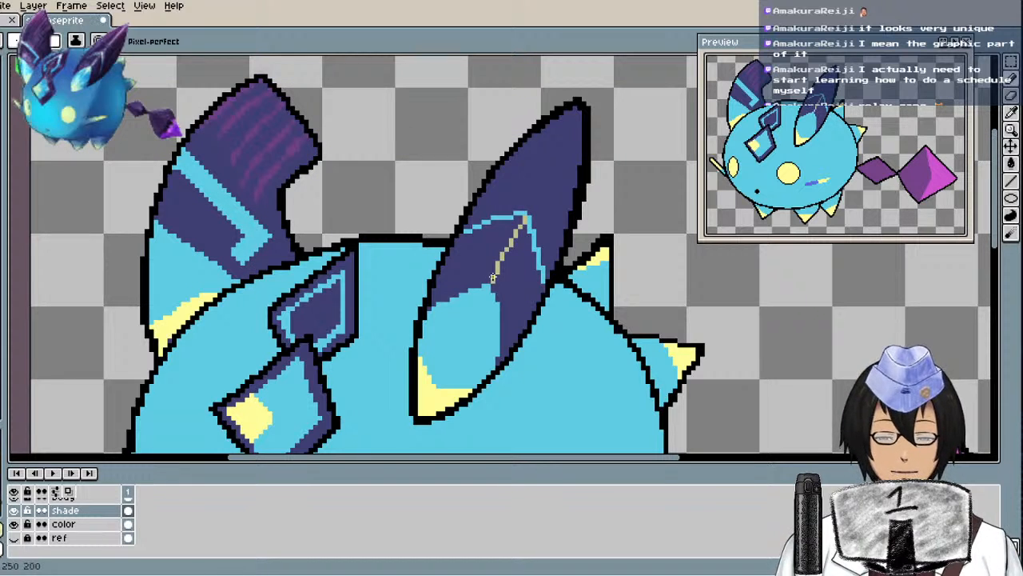
key(ctrl+z)
drag(511, 234, 483, 300)
key(ctrl+z)
drag(516, 233, 473, 314)
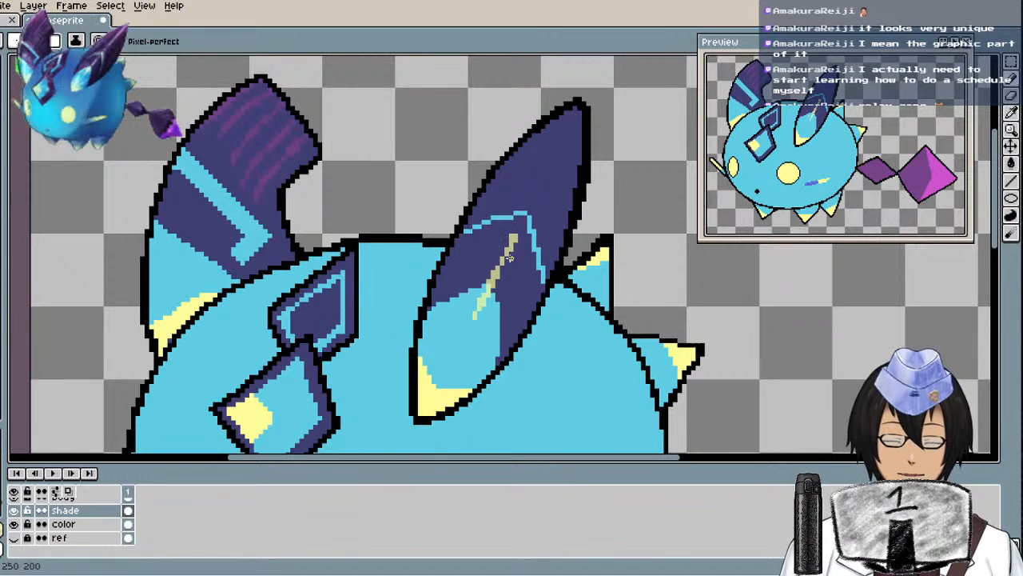
key(ctrl+z)
drag(513, 235, 476, 304)
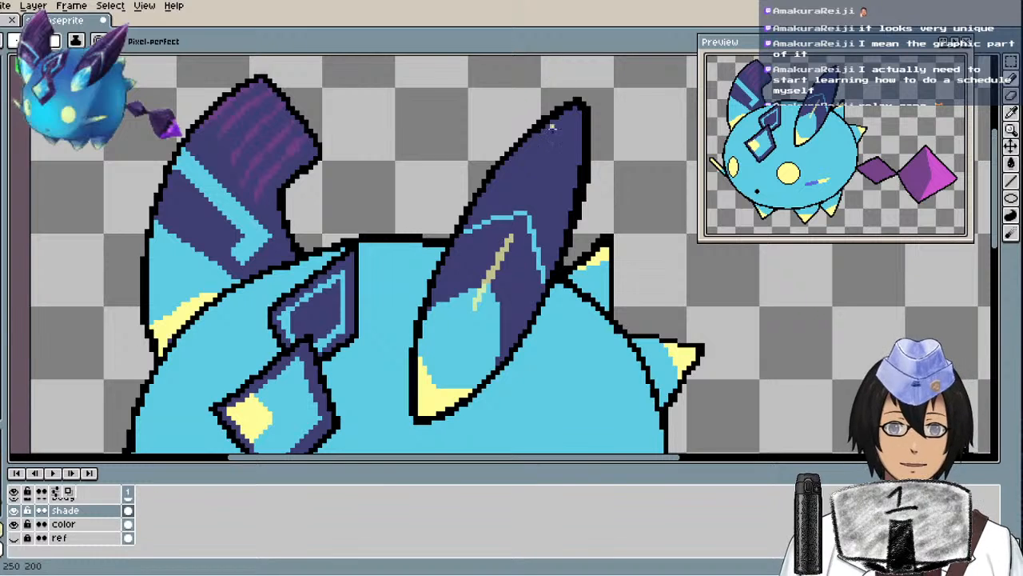
Draw a matching pale-yellow line from the right ear's tip down toward the light-blue angular band
drag(574, 114, 538, 180)
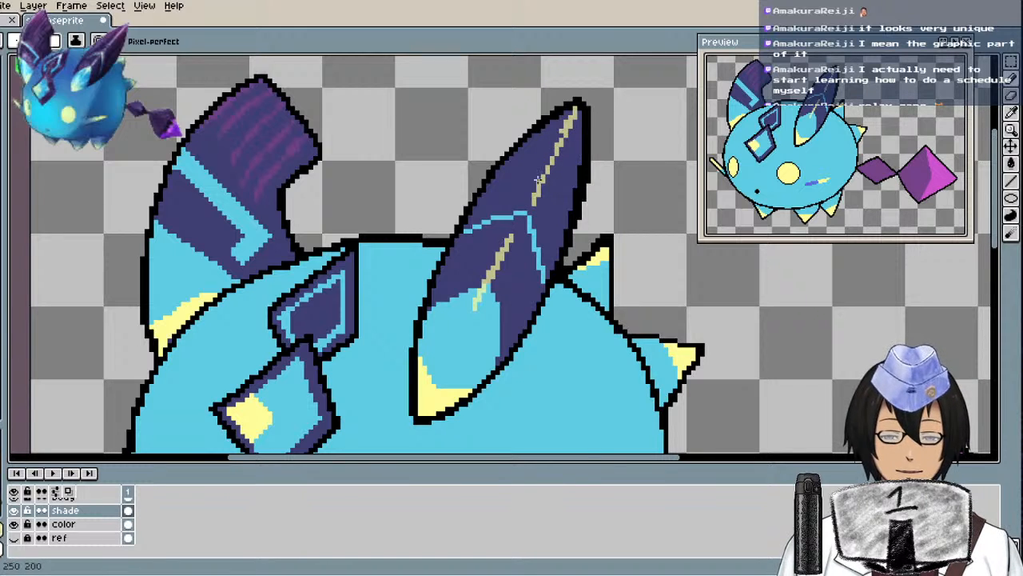
key(ctrl+z)
drag(575, 112, 537, 185)
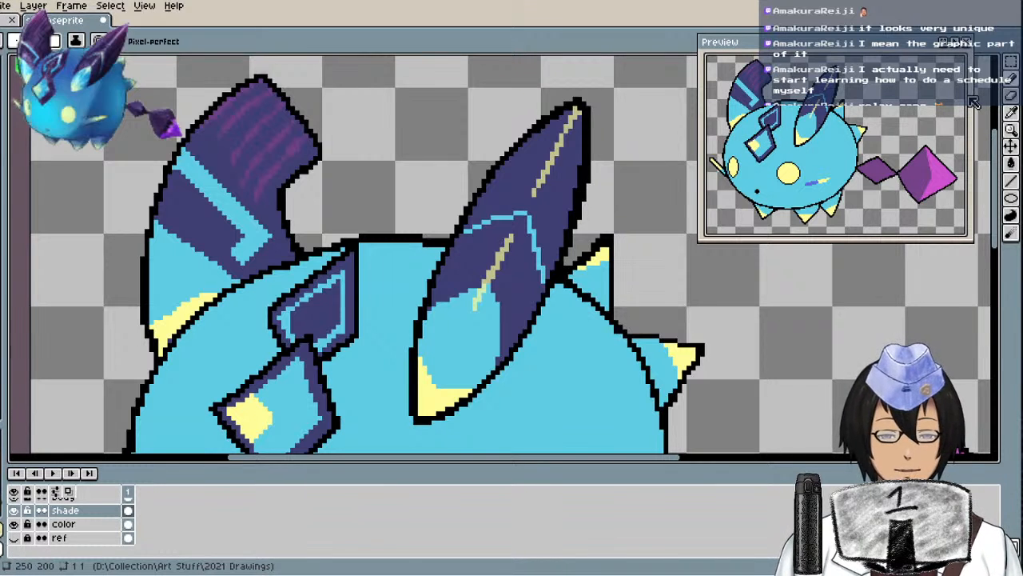
Sample the purple and draw thin purple streaks along both edges of the right ear's tip on the shade layer
click(1011, 129)
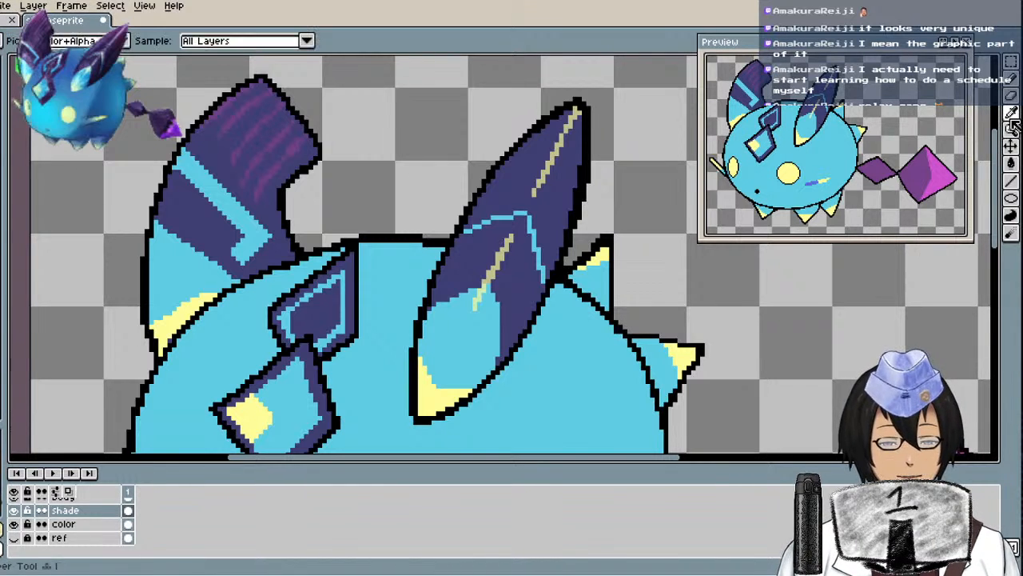
click(1011, 79)
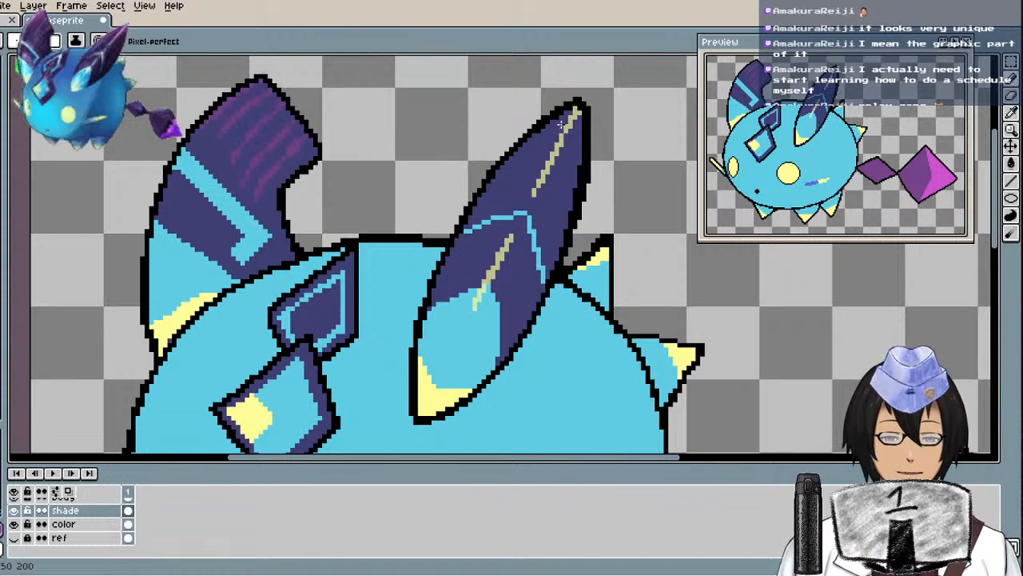
drag(580, 115, 582, 160)
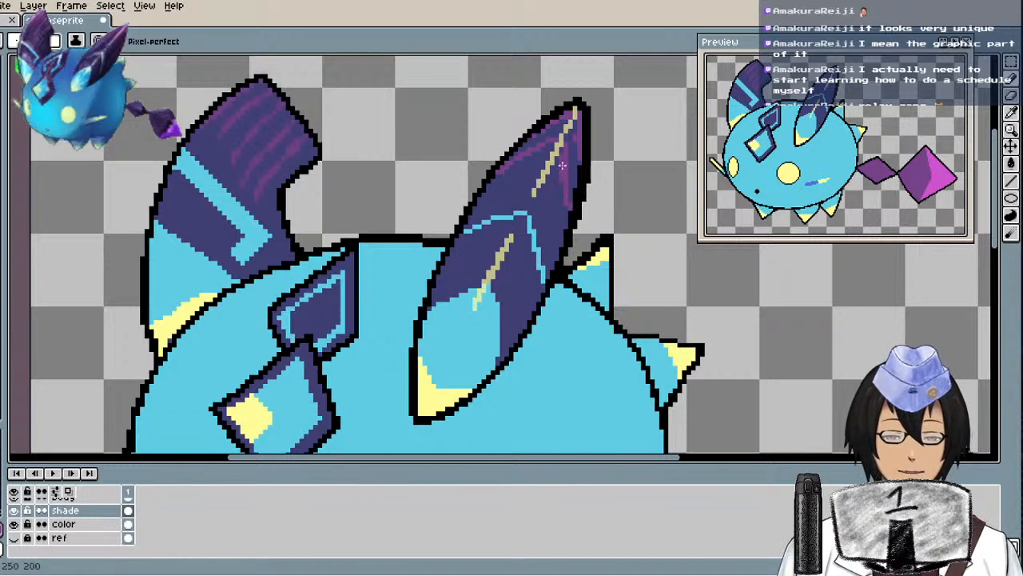
key(ctrl+z)
key(ctrl+z)
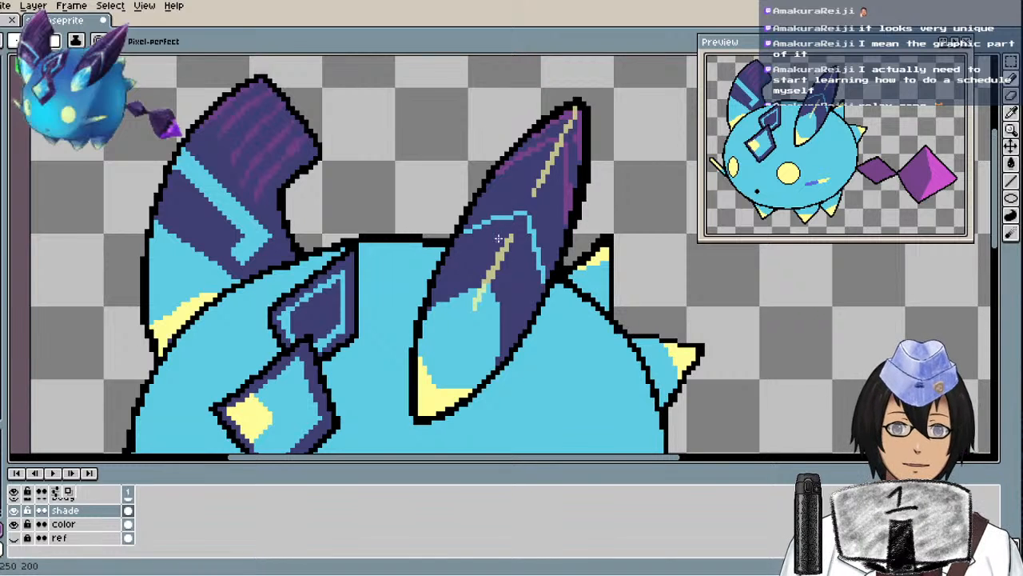
Soften the right ear's pale-yellow center lines and purple streaks with the Blur tool, and save the sprite
key(r)
mouse_move(472, 297)
mouse_down()
mouse_move(508, 228)
mouse_move(462, 310)
mouse_move(504, 246)
mouse_move(476, 310)
mouse_up()
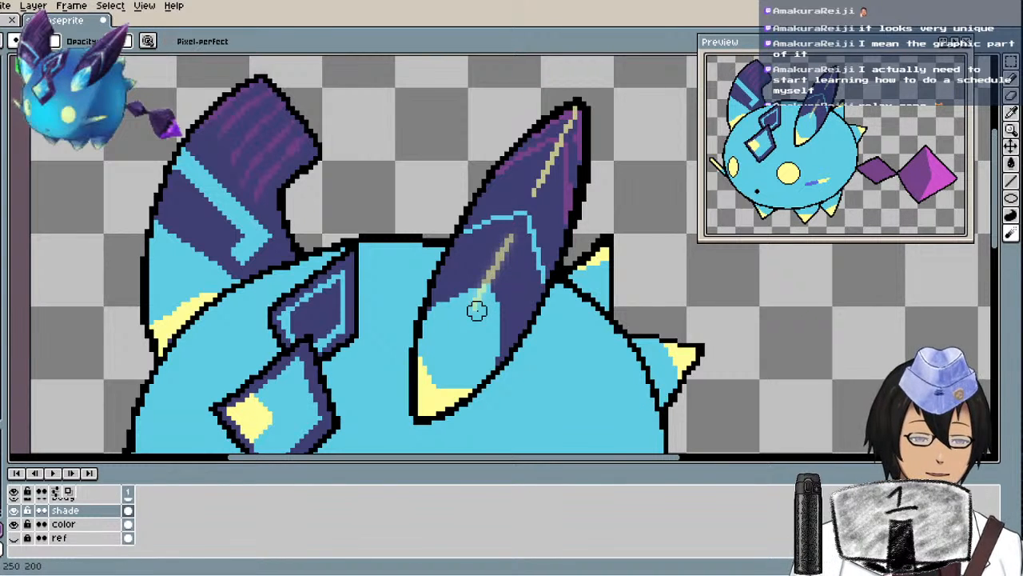
drag(533, 197, 577, 119)
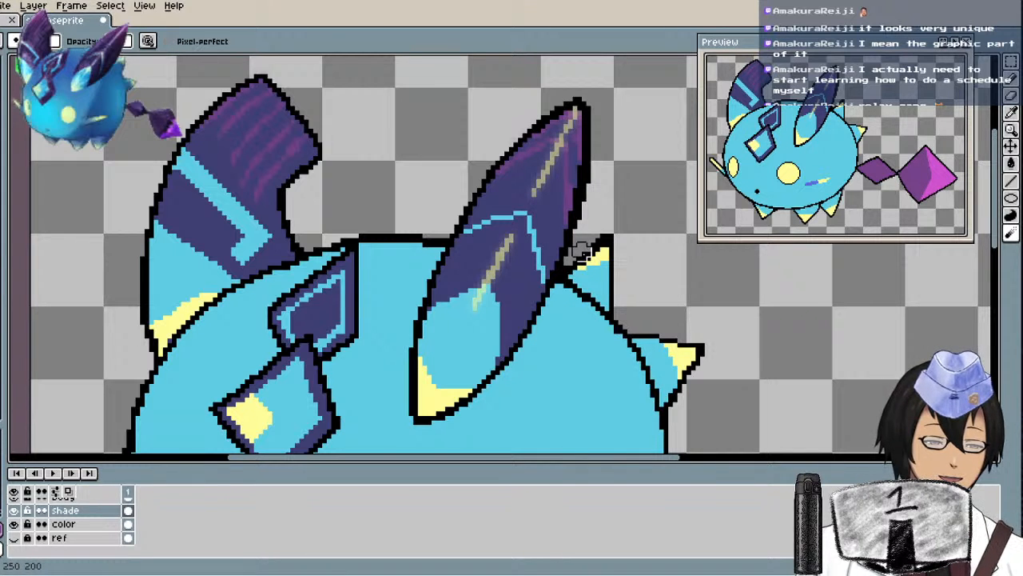
key(ctrl+s)
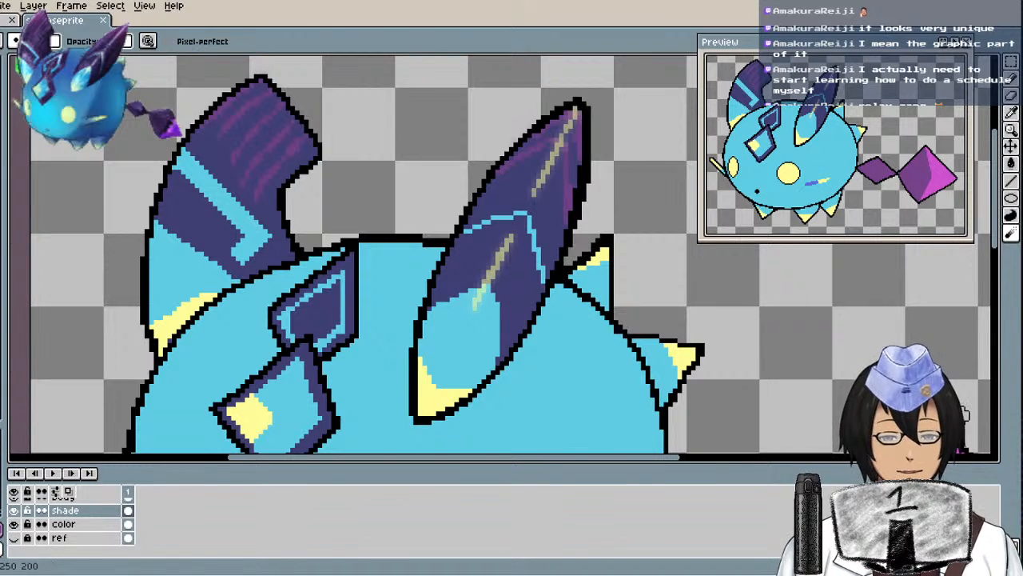
Try the Blur tool on the spike outlines of the whiskers spike layer
scroll(978, 256, down, 3)
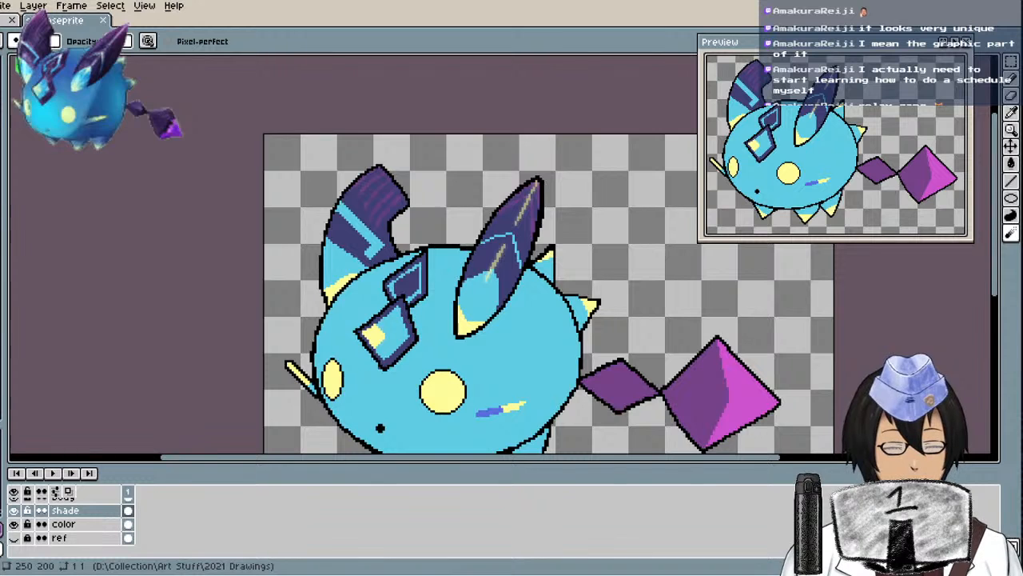
key(plus)
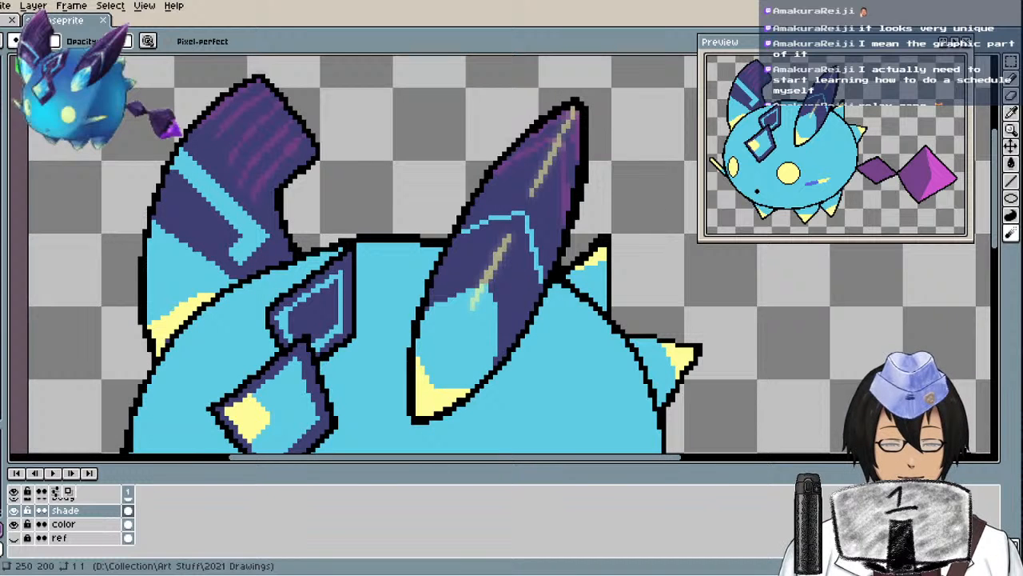
key(minus)
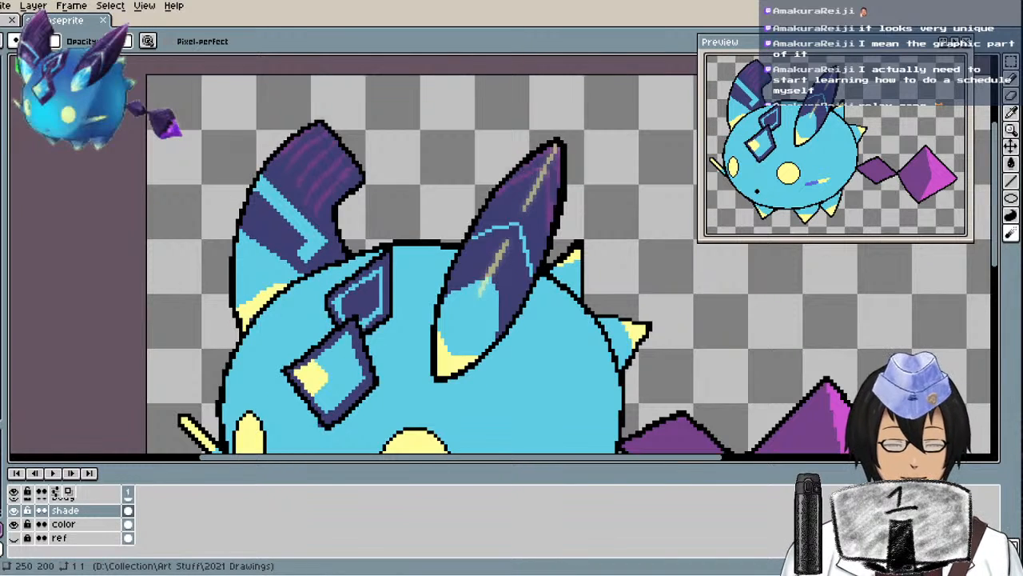
scroll(999, 523, up, 2)
scroll(70, 523, up, 2)
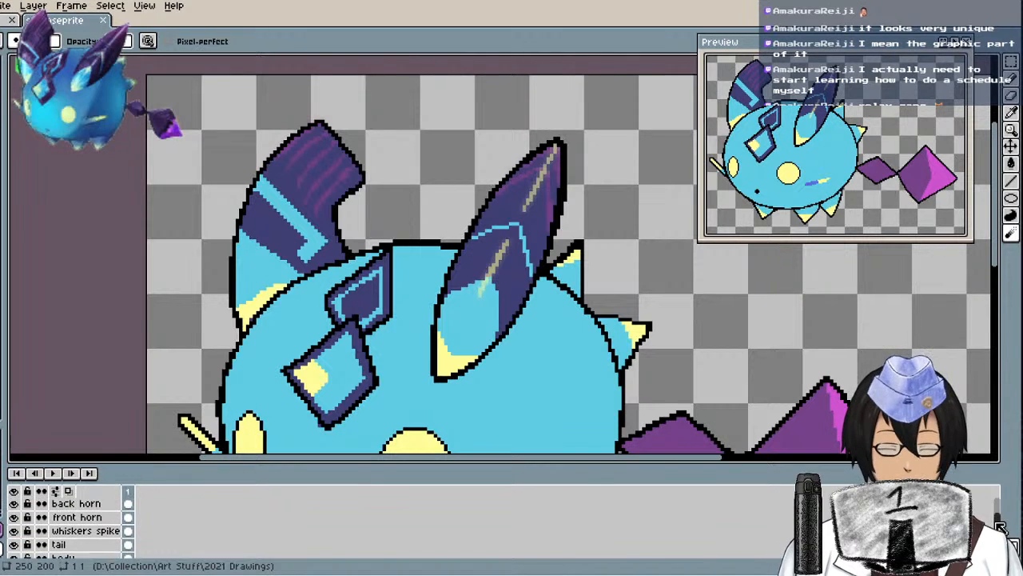
click(105, 536)
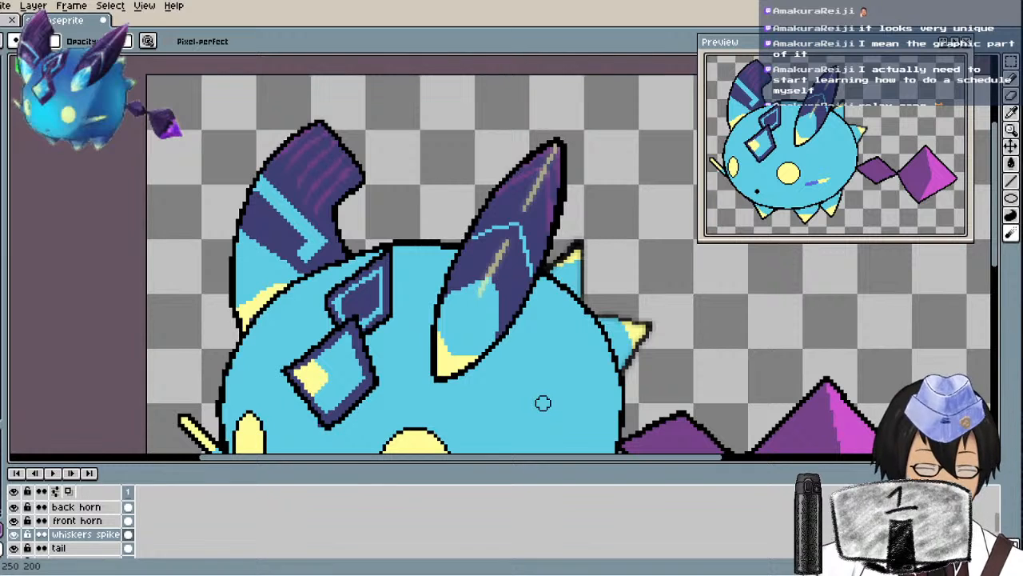
key(ctrl+a)
key(v)
key(ctrl+u)
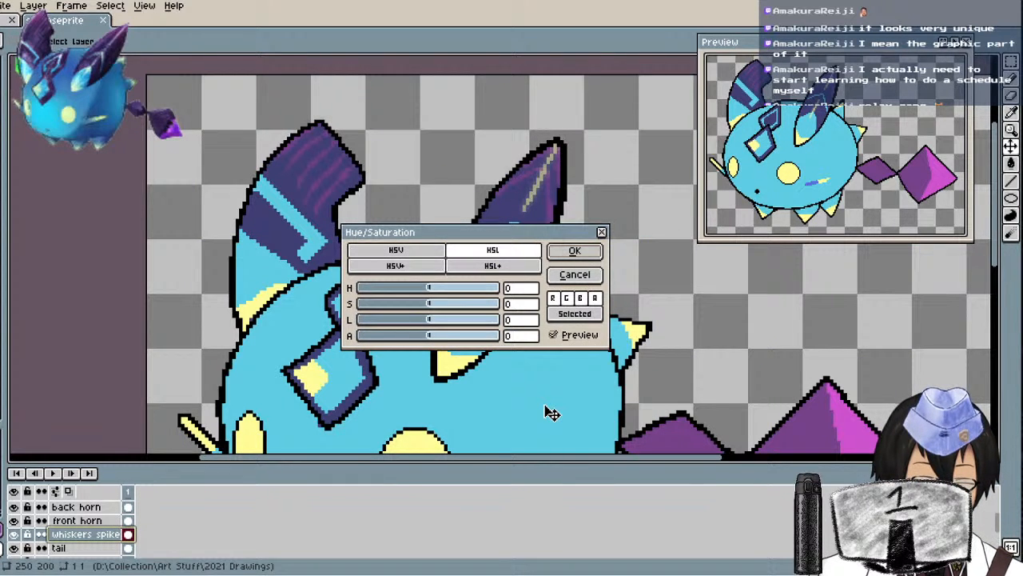
key(Escape)
key(ctrl)
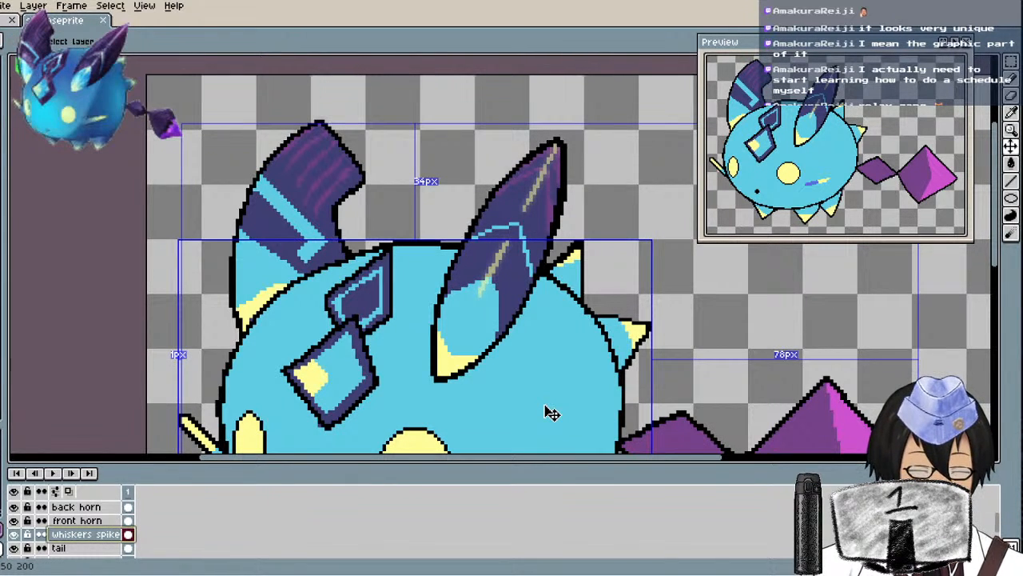
key(ctrl+u)
key(Escape)
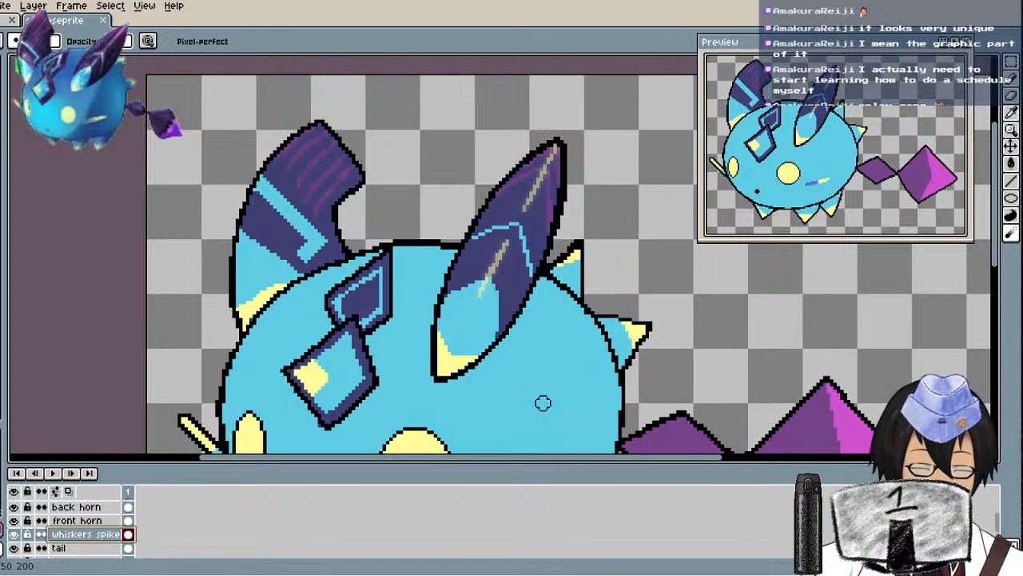
key(ctrl+i)
key(Escape)
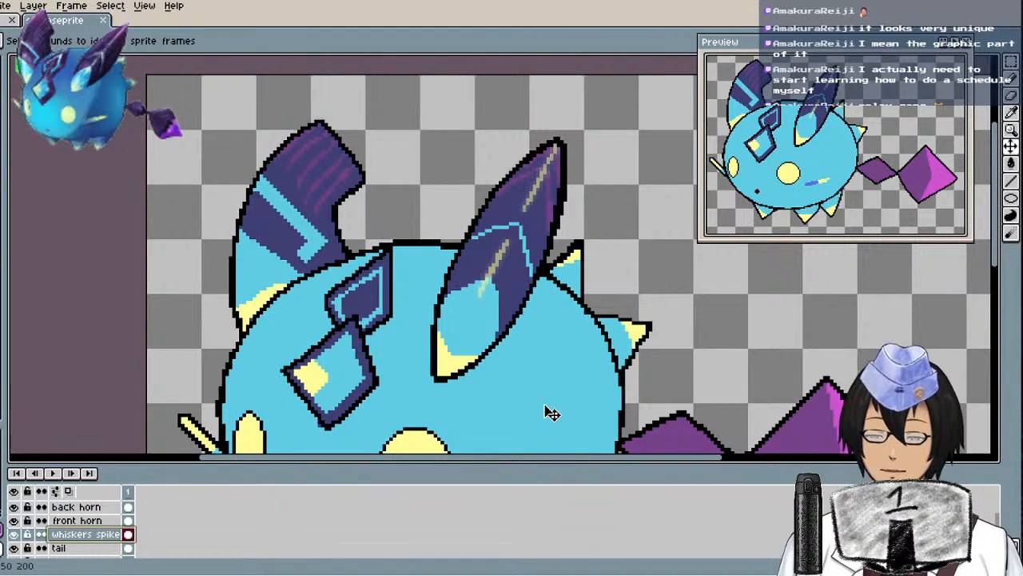
Compare the spike outlines with and without the trial blur, and save the sprite with the blur undone
key(ctrl)
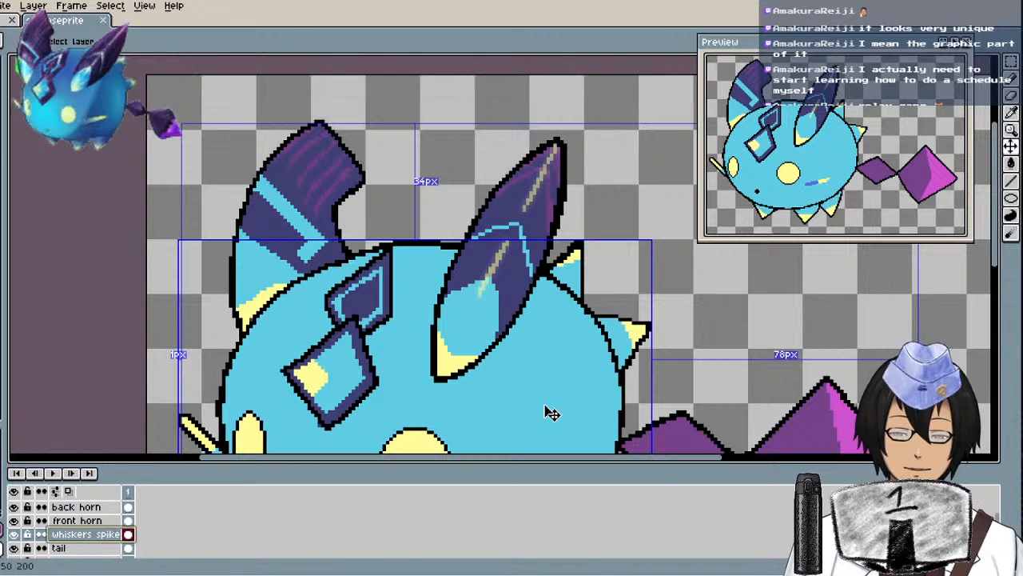
key(Up)
key(Right)
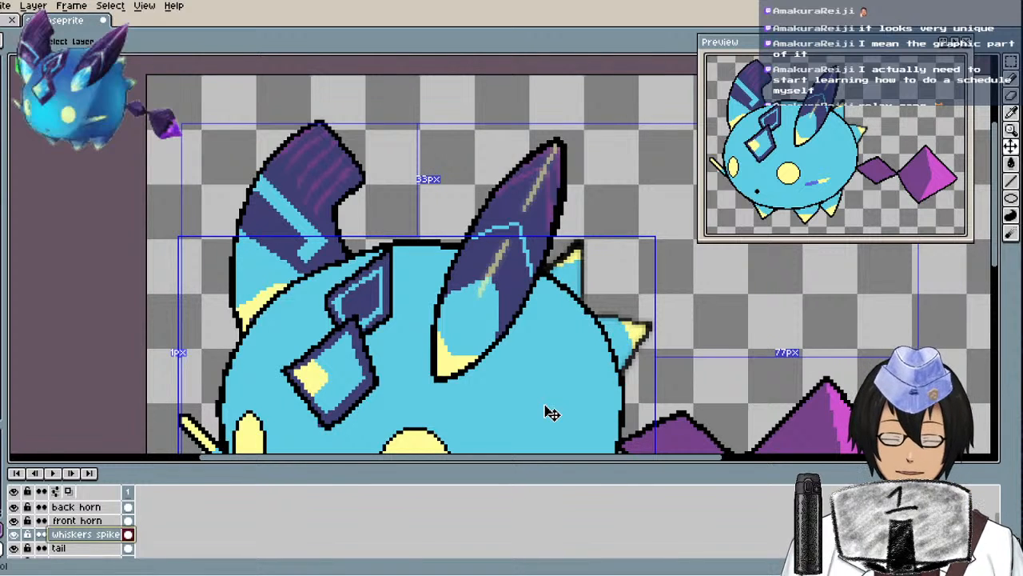
key(ctrl+s)
key(b)
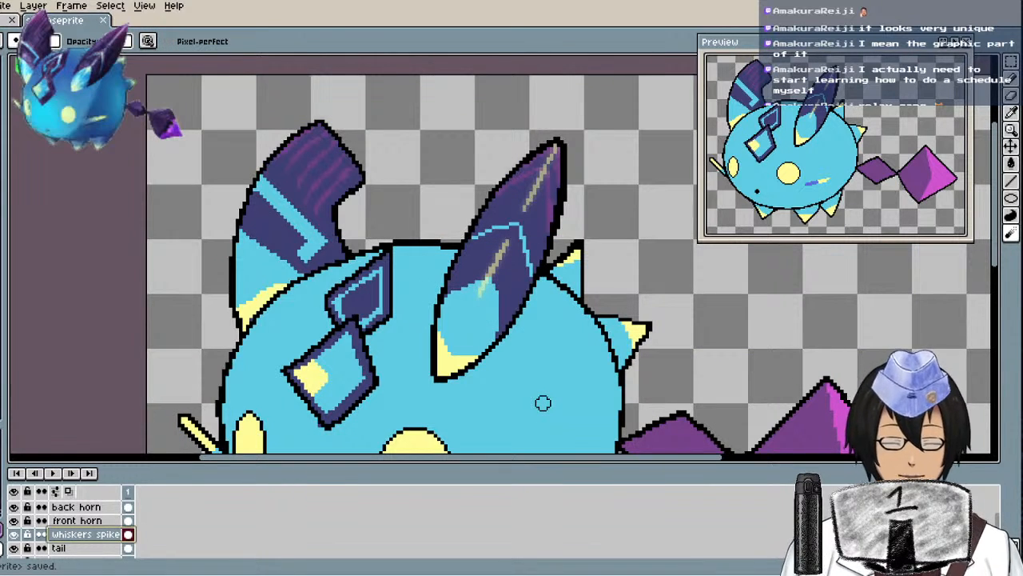
Enlarge the Blur brush and soften the outlines on the whiskers spike, tail and body layers
scroll(72, 528, down, 1)
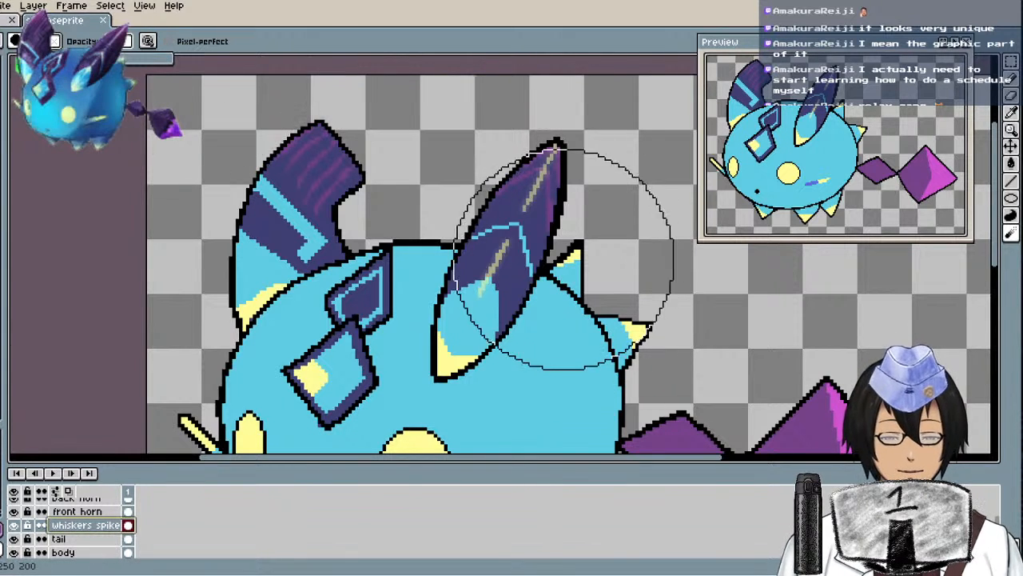
key(1)
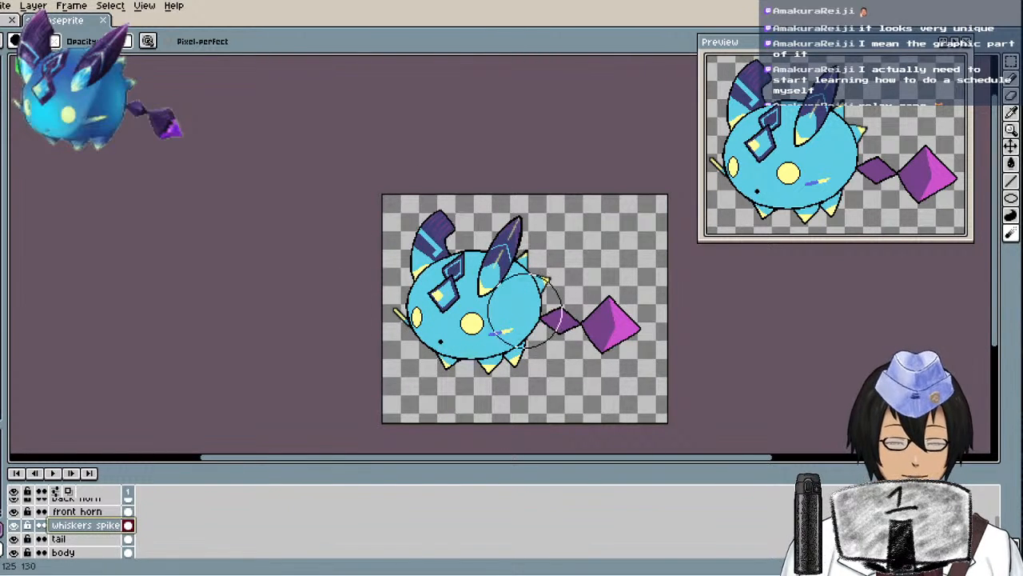
click(80, 538)
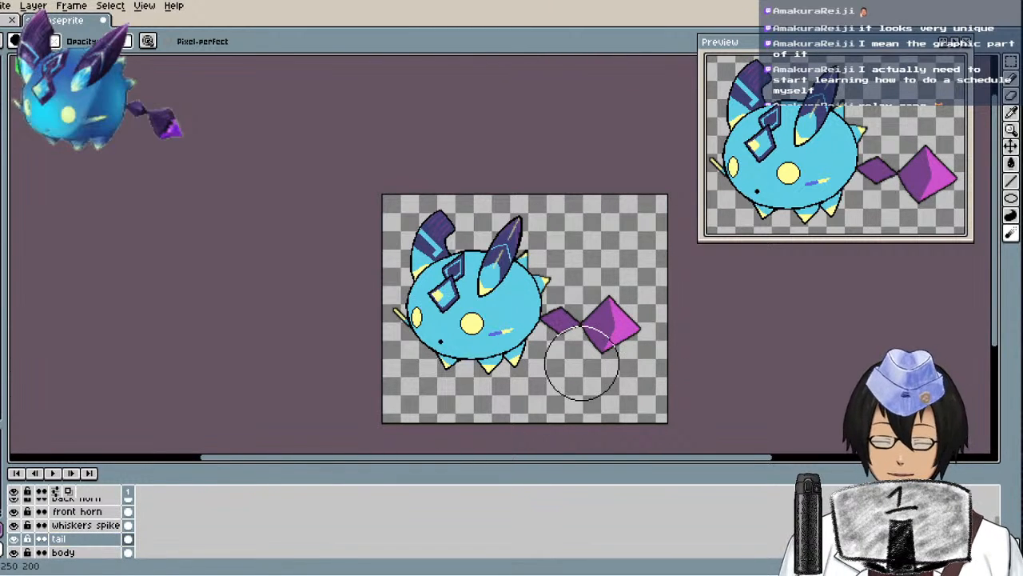
click(88, 552)
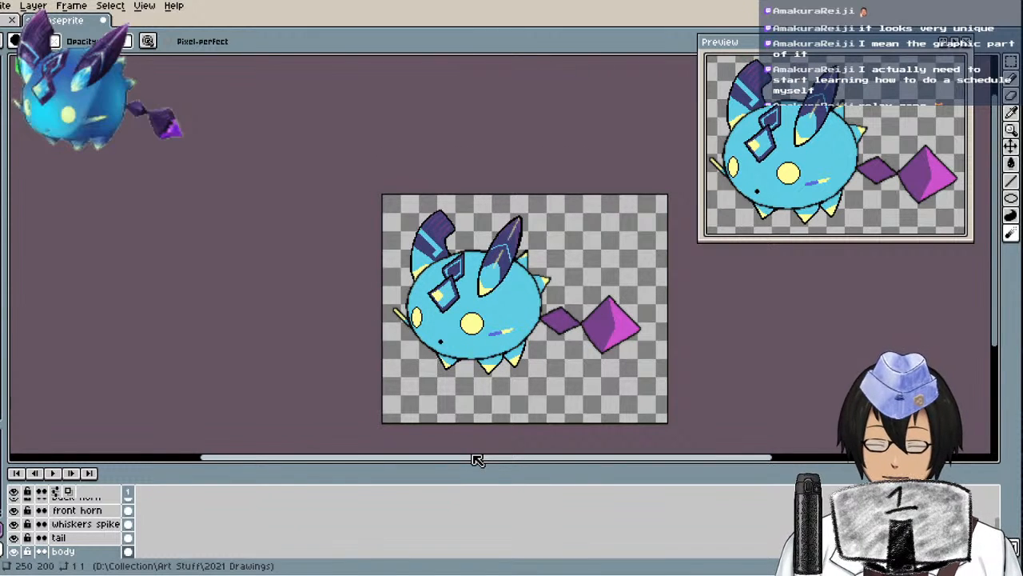
Blur the outlines on the back horn, front horn and front diamond layers with the large brush
scroll(1001, 528, up, 3)
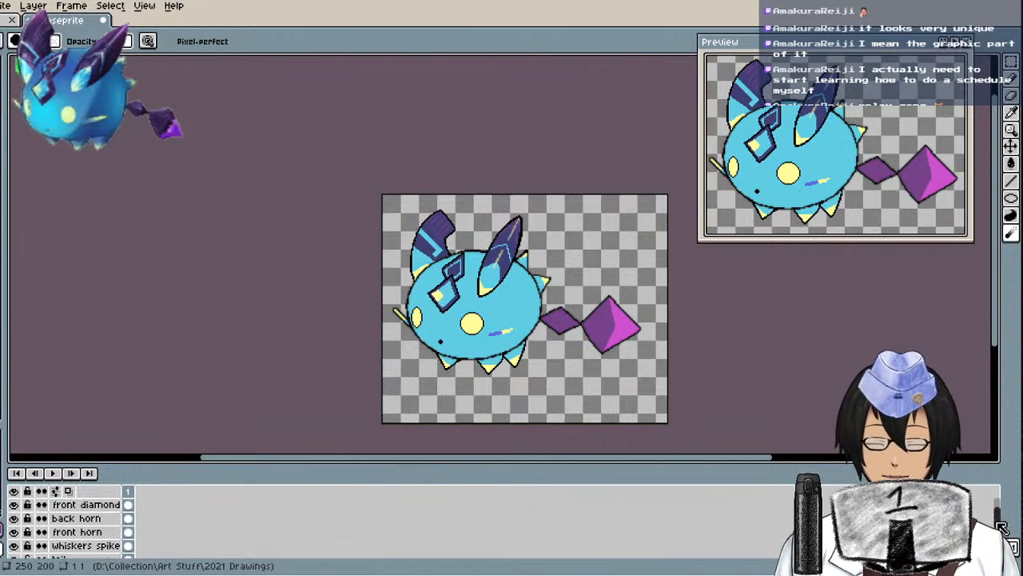
click(88, 522)
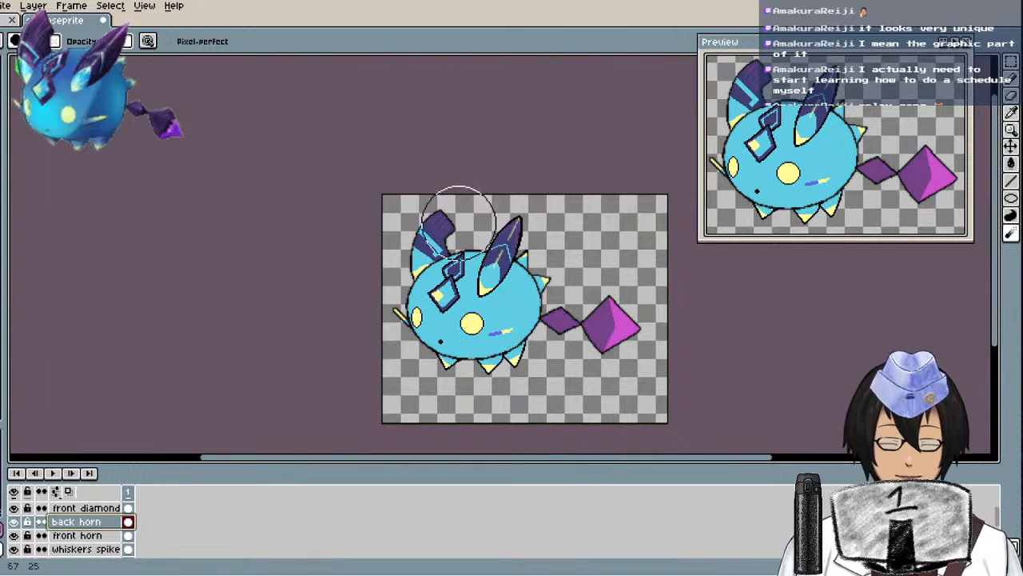
click(112, 535)
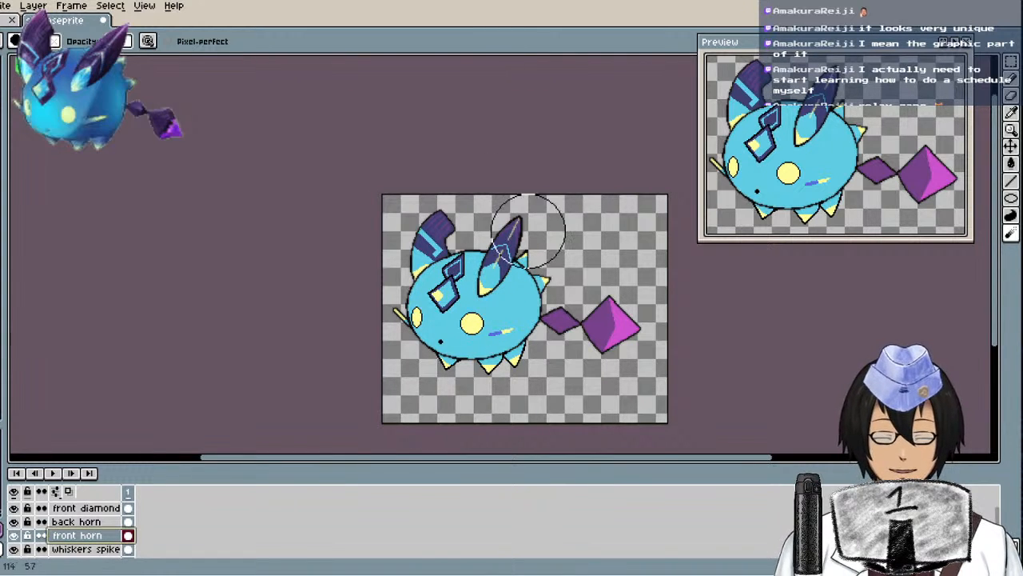
click(112, 508)
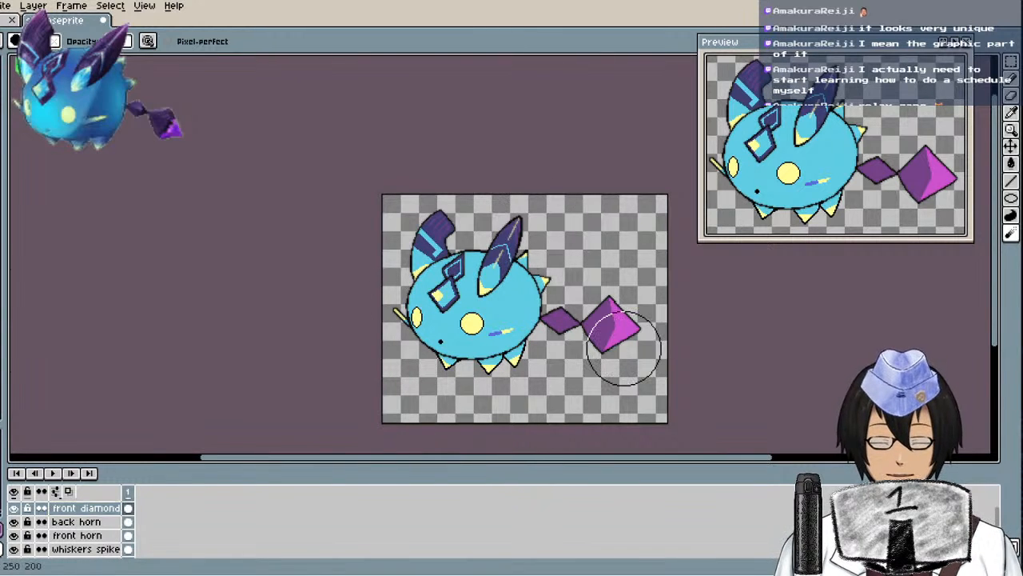
Blur the outlines on the eyes and legs layers with the same large brush
scroll(1002, 518, up, 2)
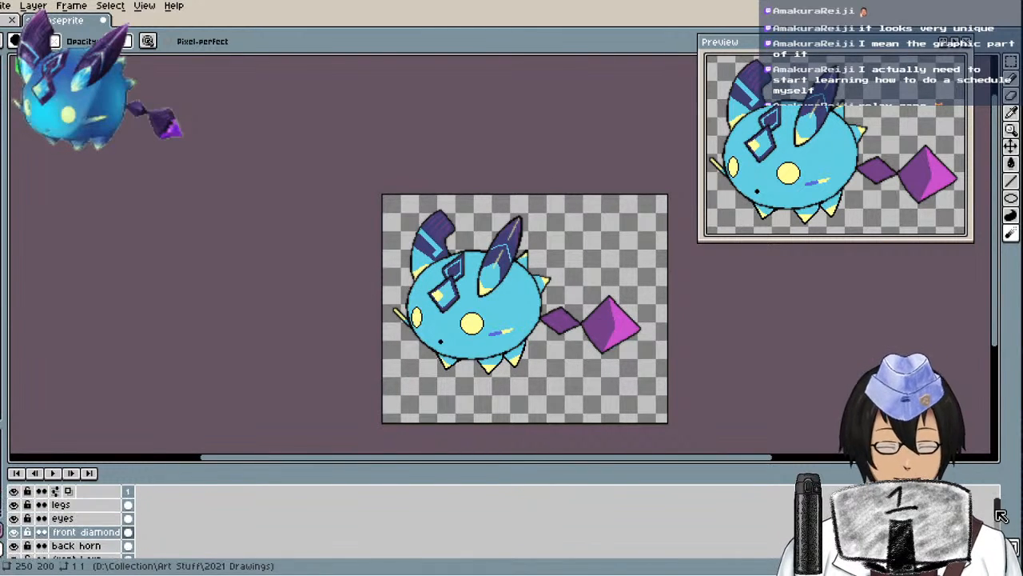
click(80, 518)
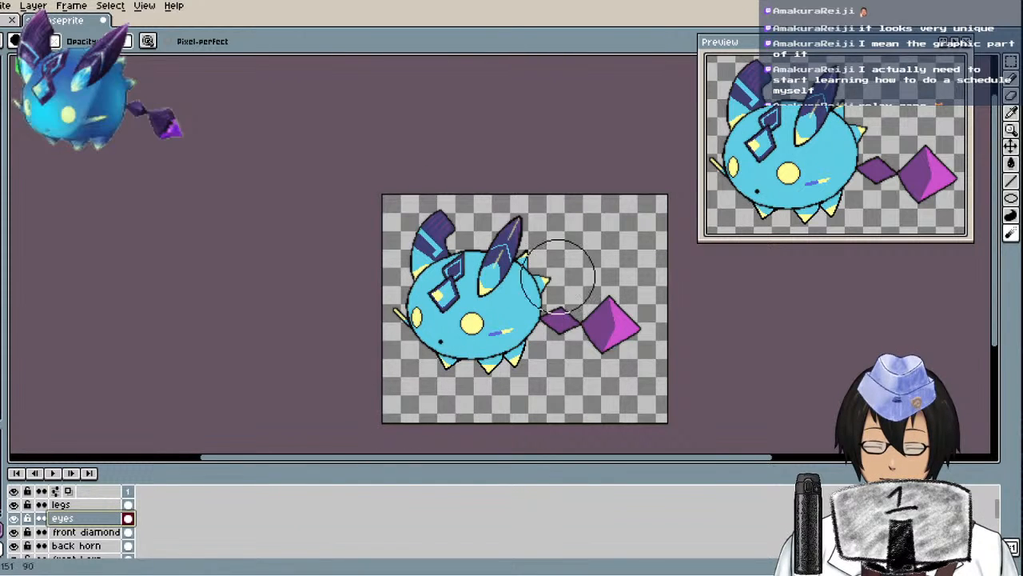
click(92, 504)
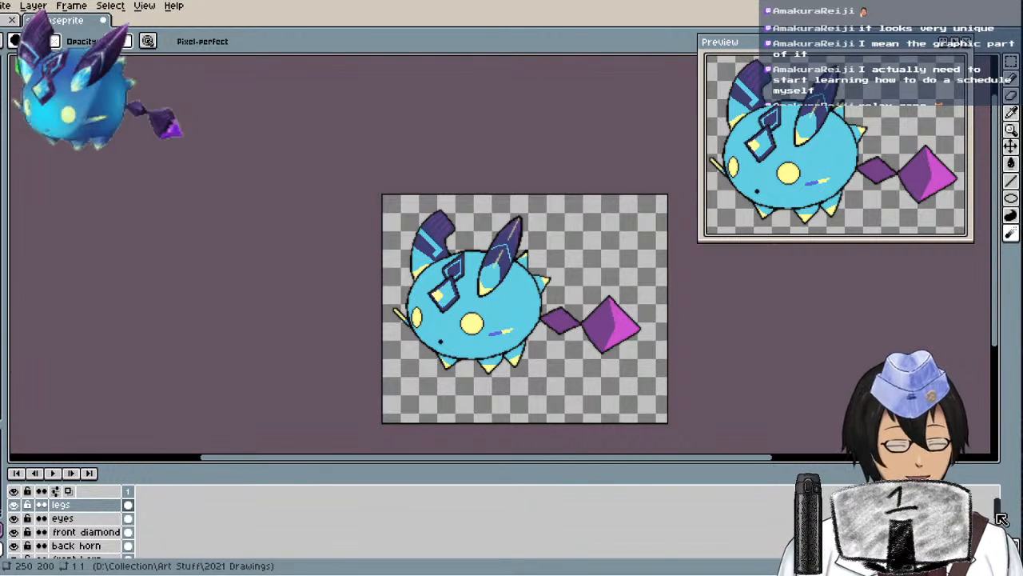
Inspect the softened outlines up close around the horns, body, legs and tail gems
scroll(1005, 501, down, 5)
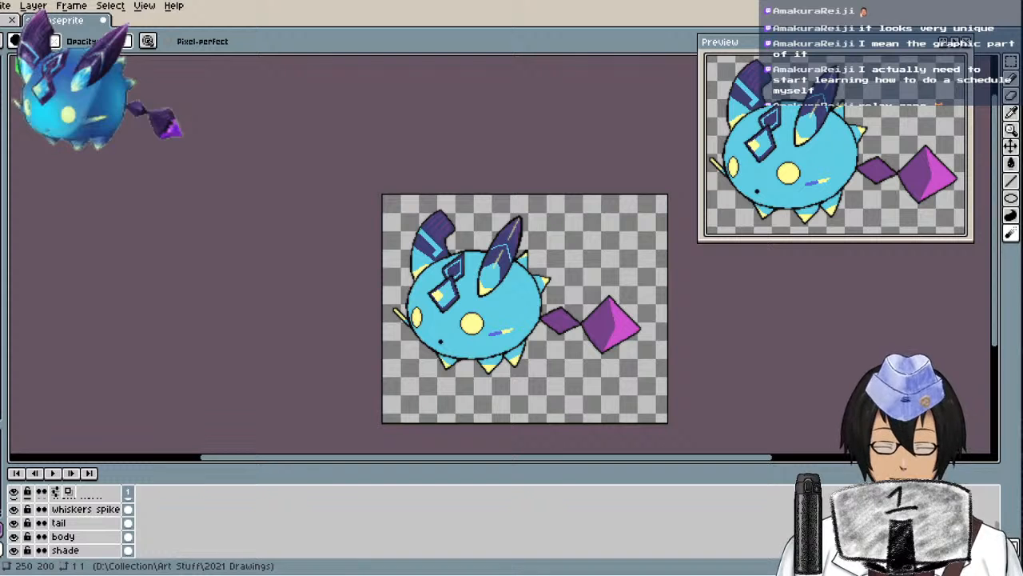
key(4)
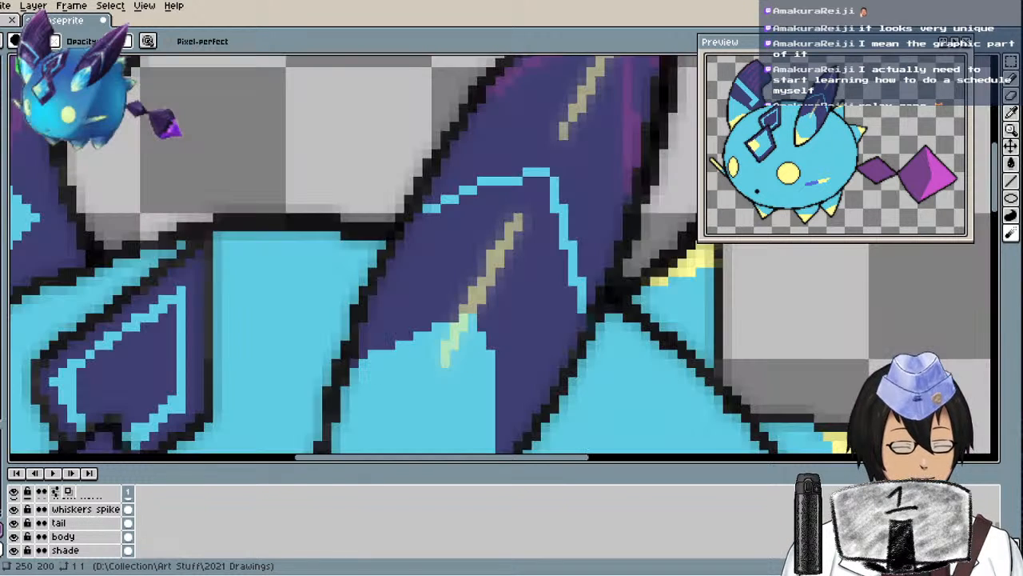
key(minus)
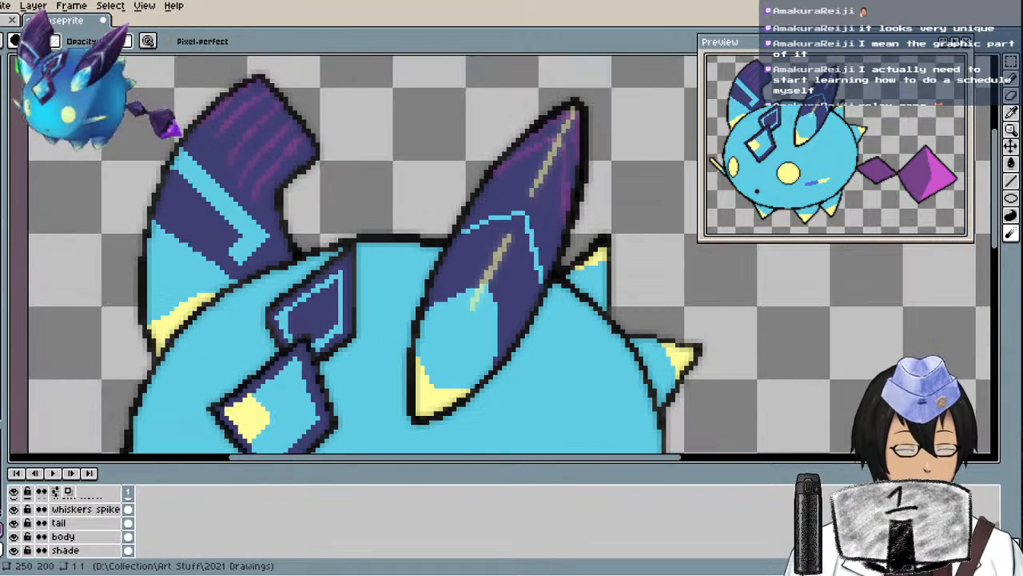
drag(677, 457, 818, 454)
drag(995, 245, 994, 318)
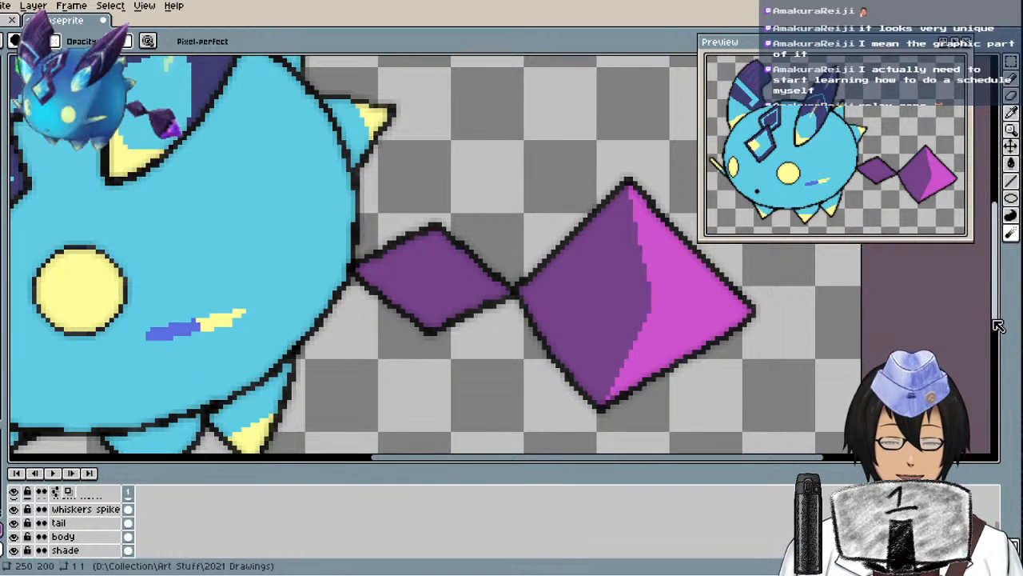
key(minus)
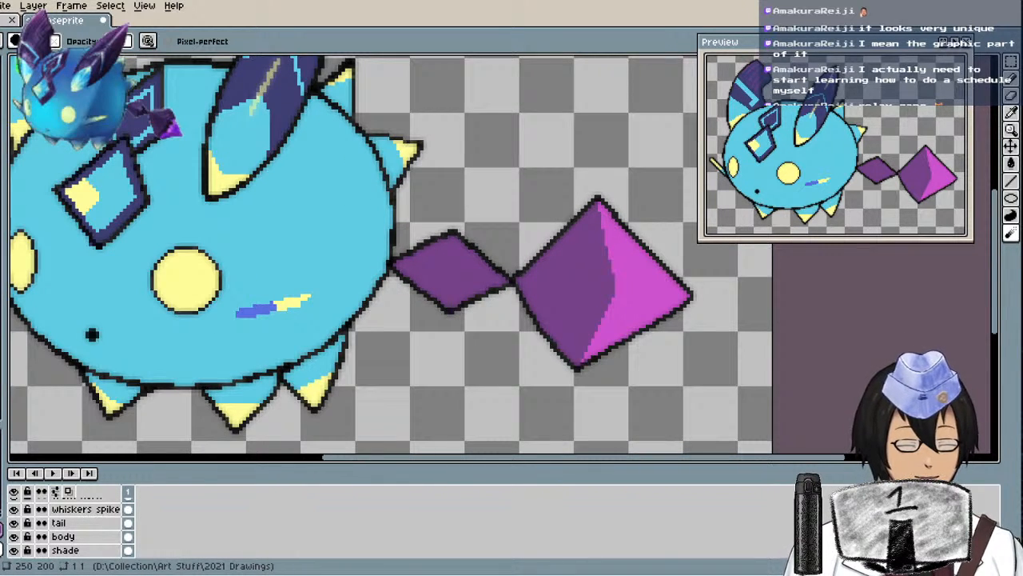
Save the sprite and look over the blurred outlines from the legs and tail up to the horns
key(ctrl+s)
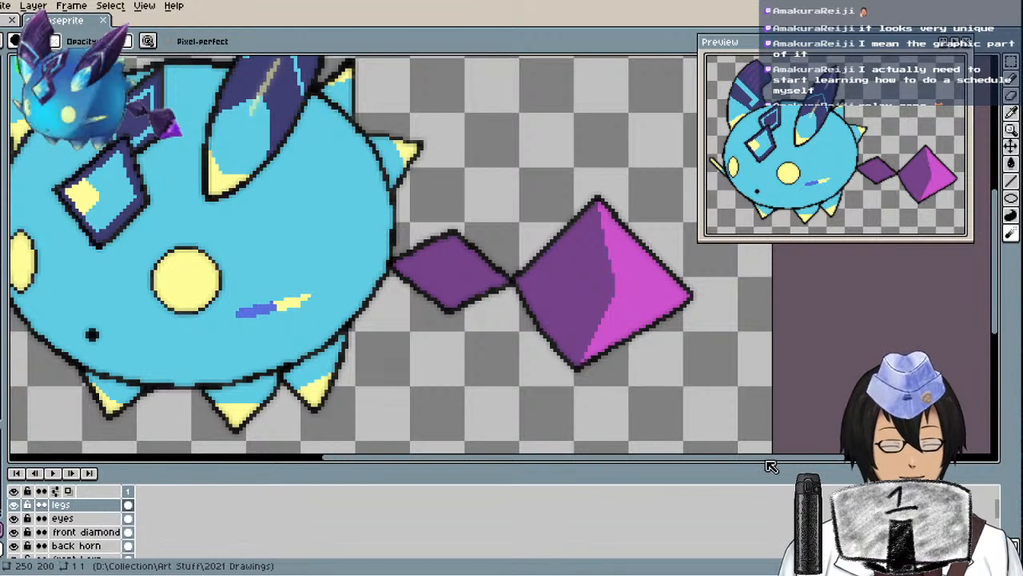
drag(624, 458, 514, 472)
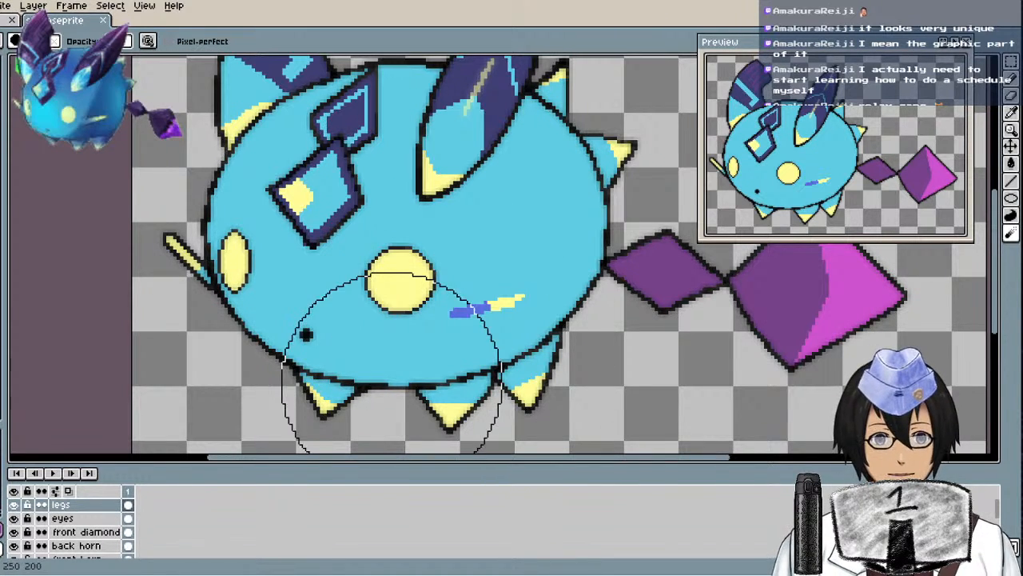
drag(999, 326, 999, 273)
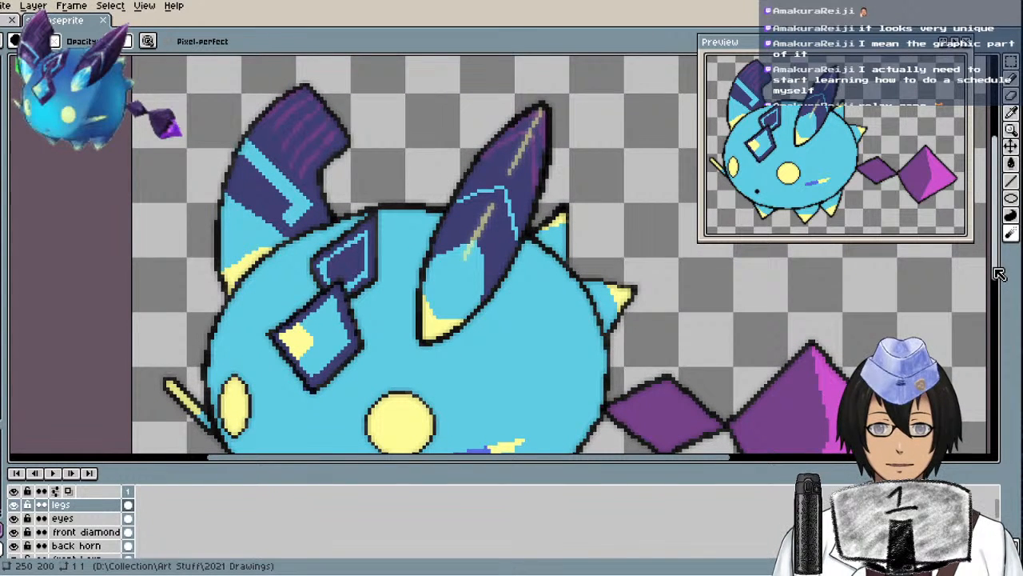
drag(1000, 273, 996, 275)
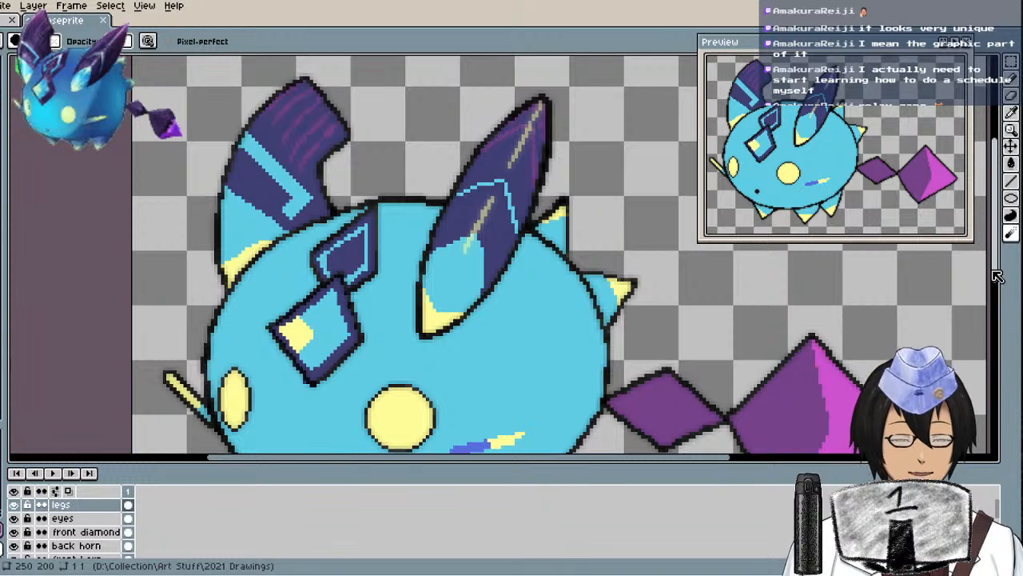
drag(997, 276, 1003, 297)
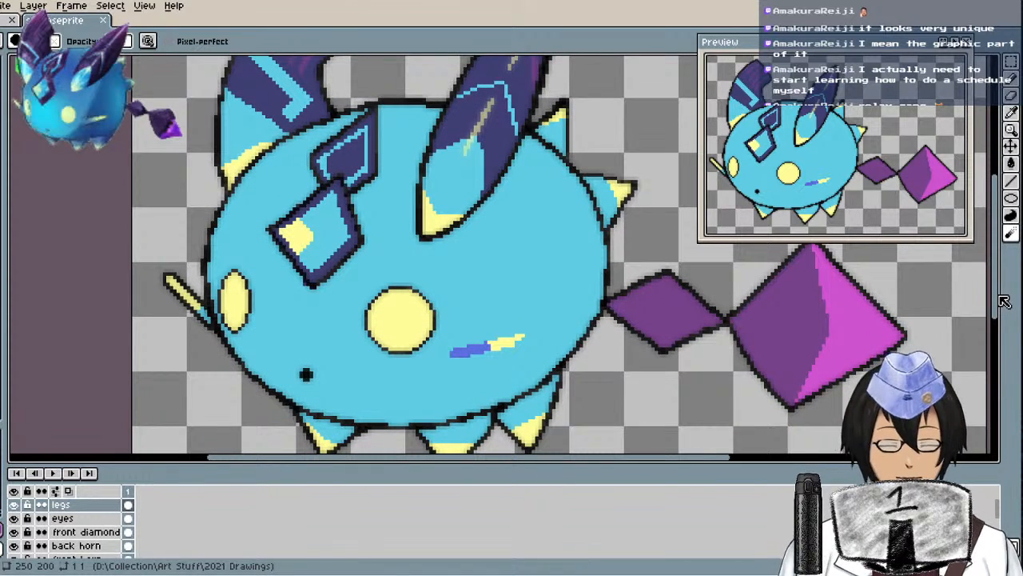
Try to fill the yellow base of the back horn with the body's light blue on the color layer
scroll(71, 528, down, 2)
click(112, 541)
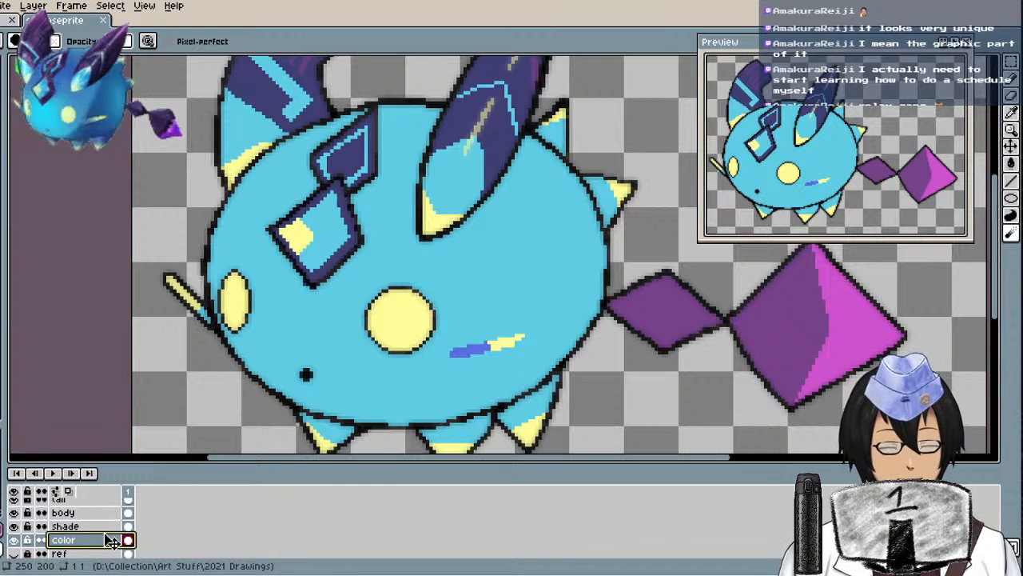
click(1013, 114)
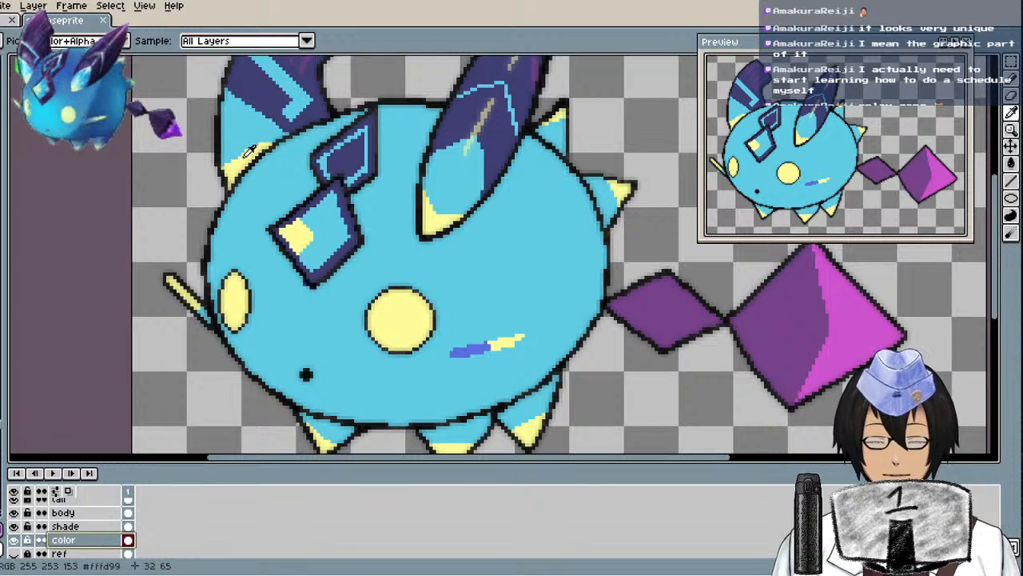
click(1011, 164)
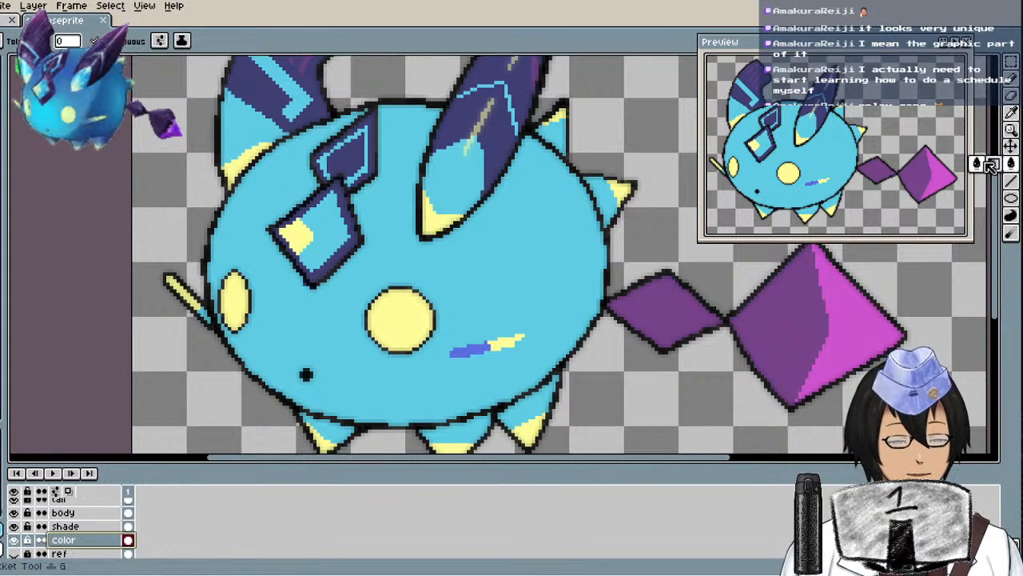
click(243, 165)
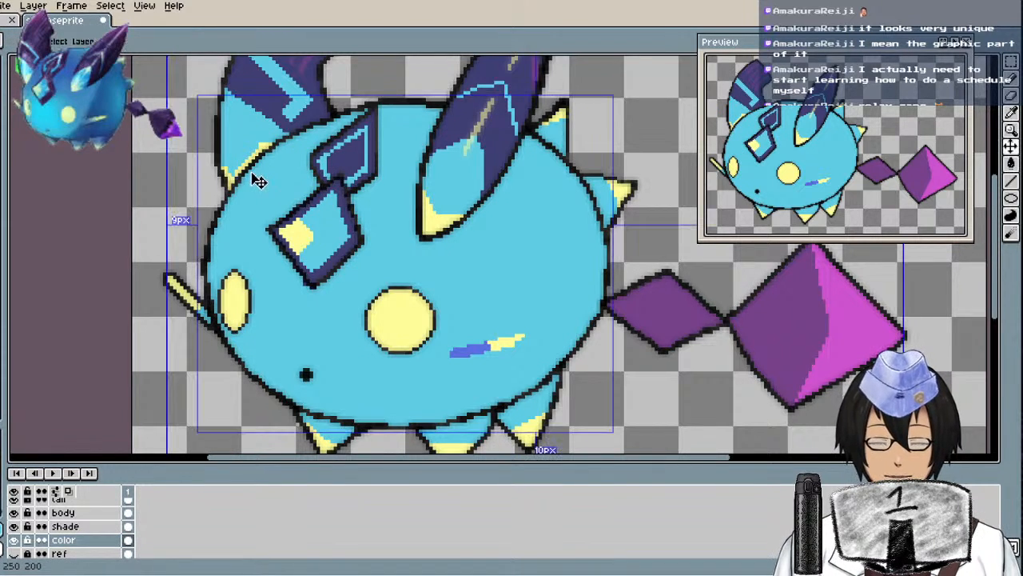
key(ctrl+z)
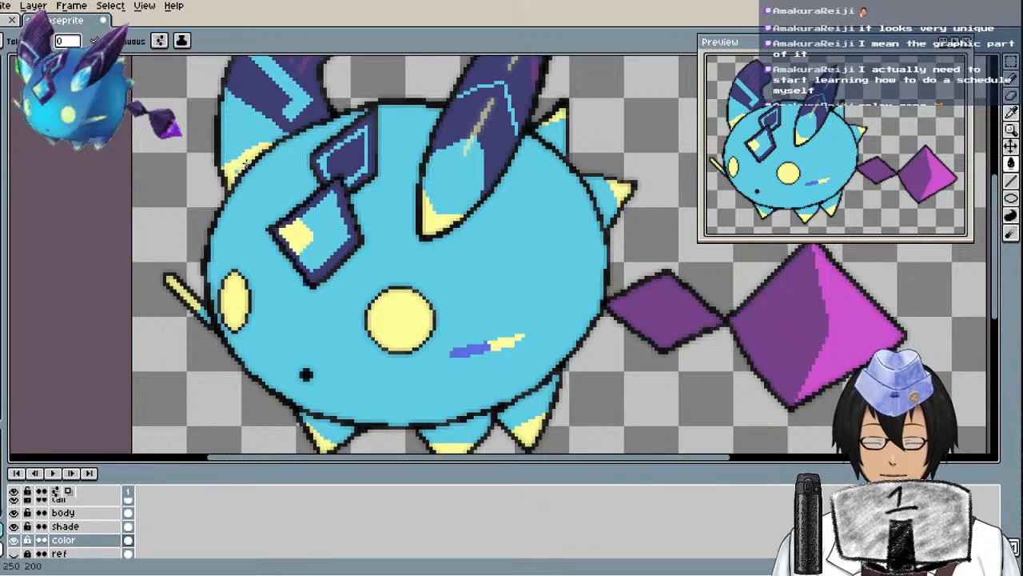
key(ctrl+y)
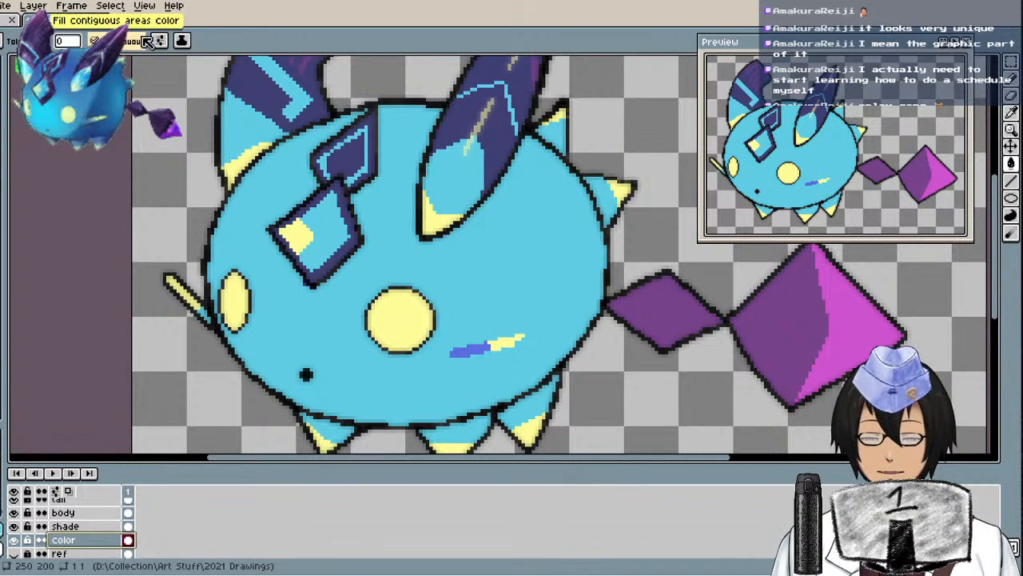
click(159, 40)
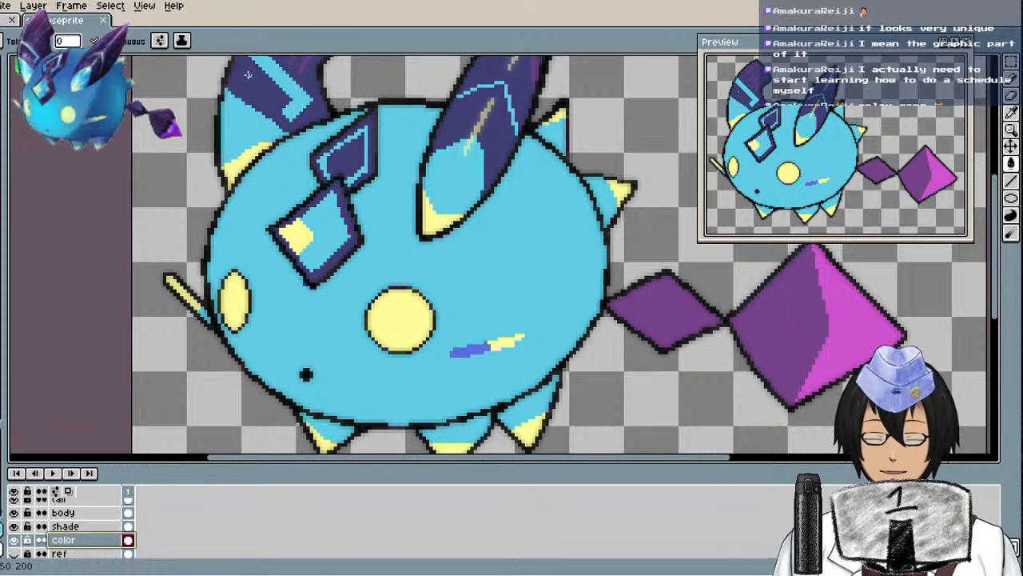
click(241, 156)
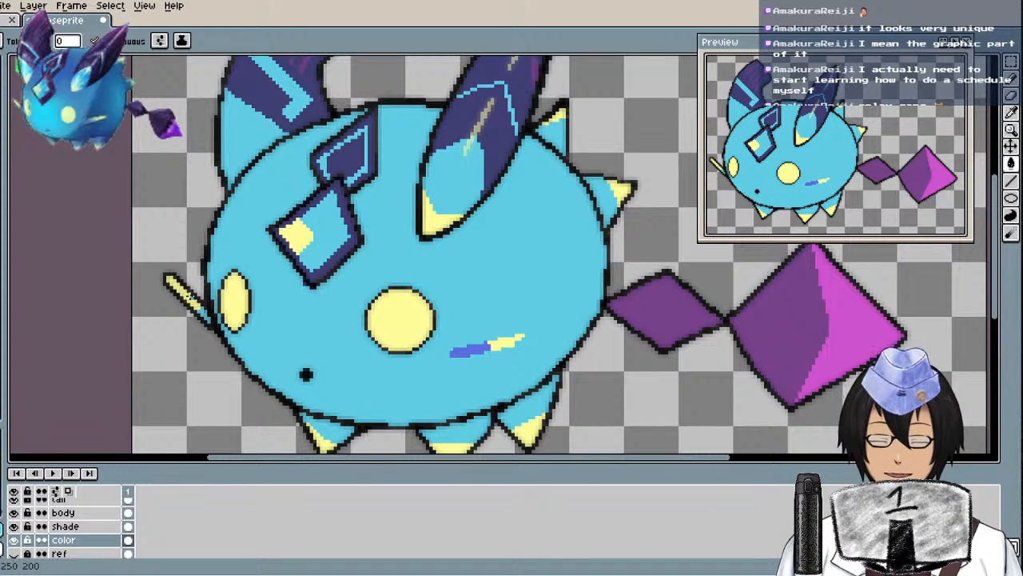
key(ctrl+z)
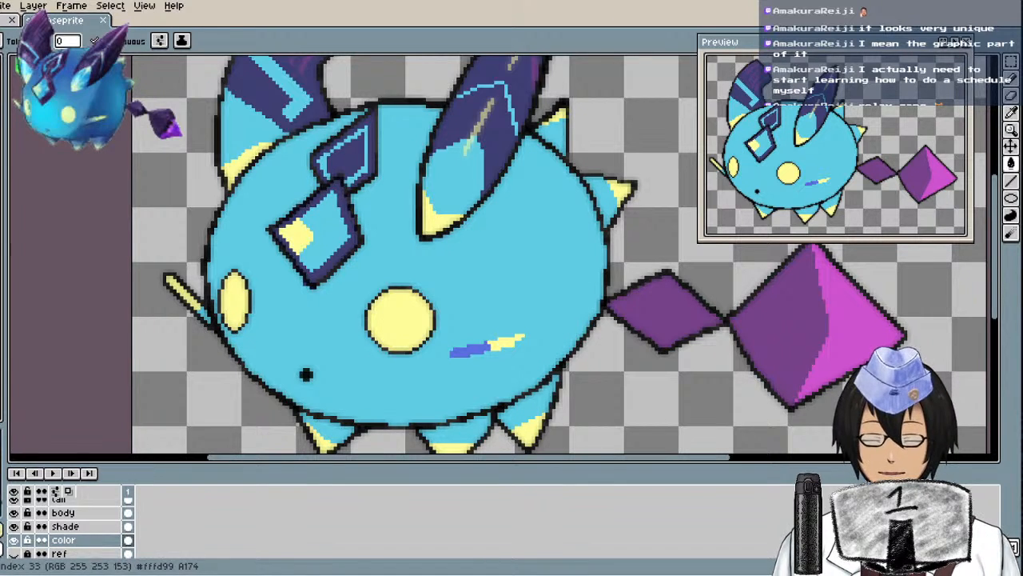
Add a new layer directly above the color layer for pencil work in the light yellow
click(1010, 79)
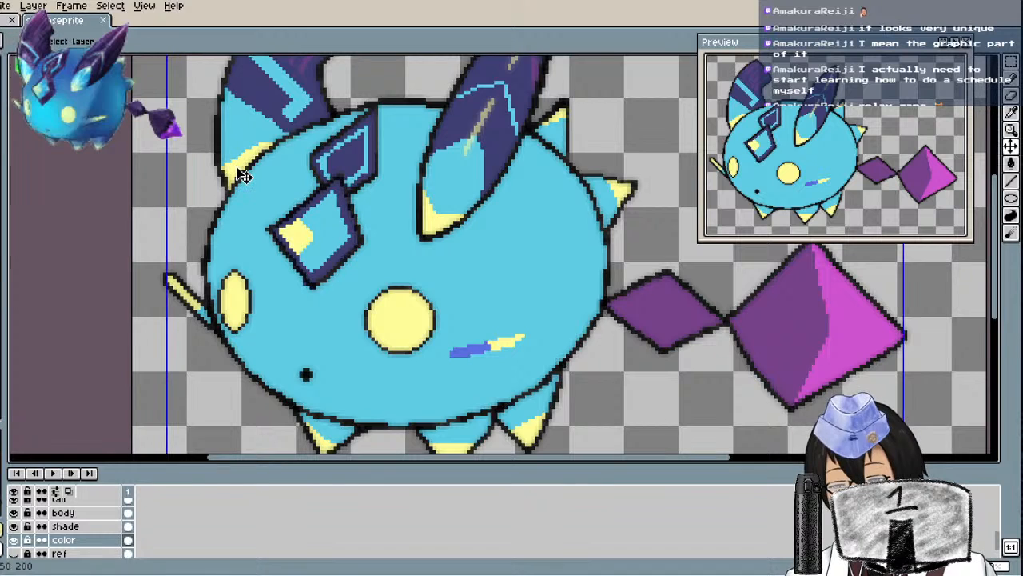
key(ctrl+n)
key(Escape)
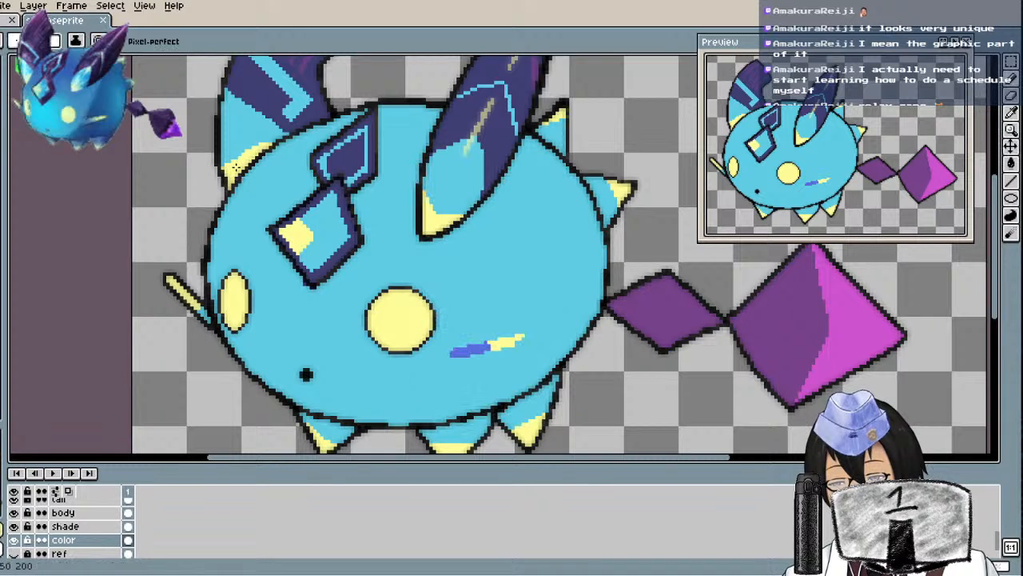
key(shift+n)
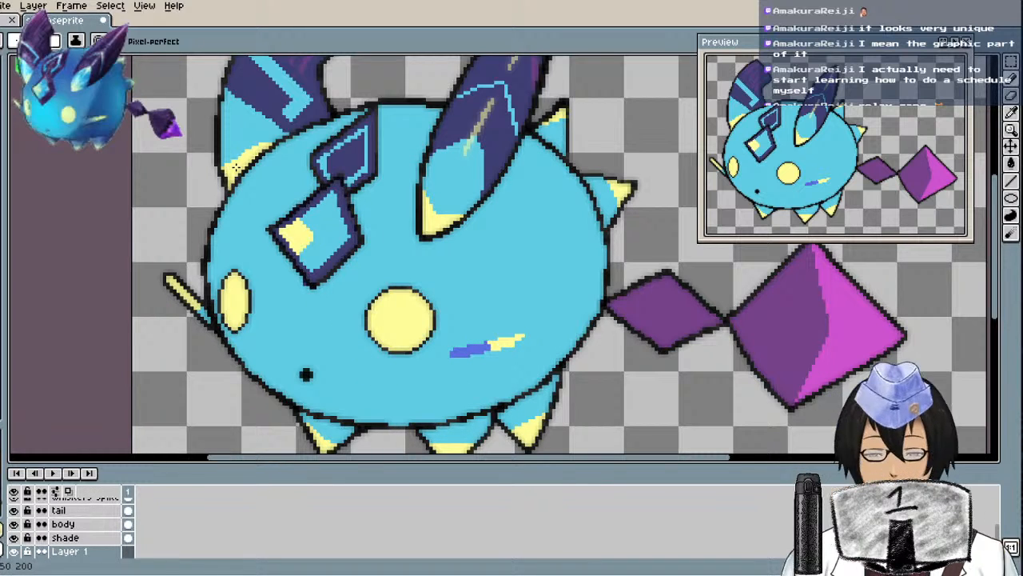
Trace the boundaries of the yellow markings on the horns, front diamond, whisker, back spikes, legs and cheek streak in light yellow on the new layer
scroll(504, 255, up, 1)
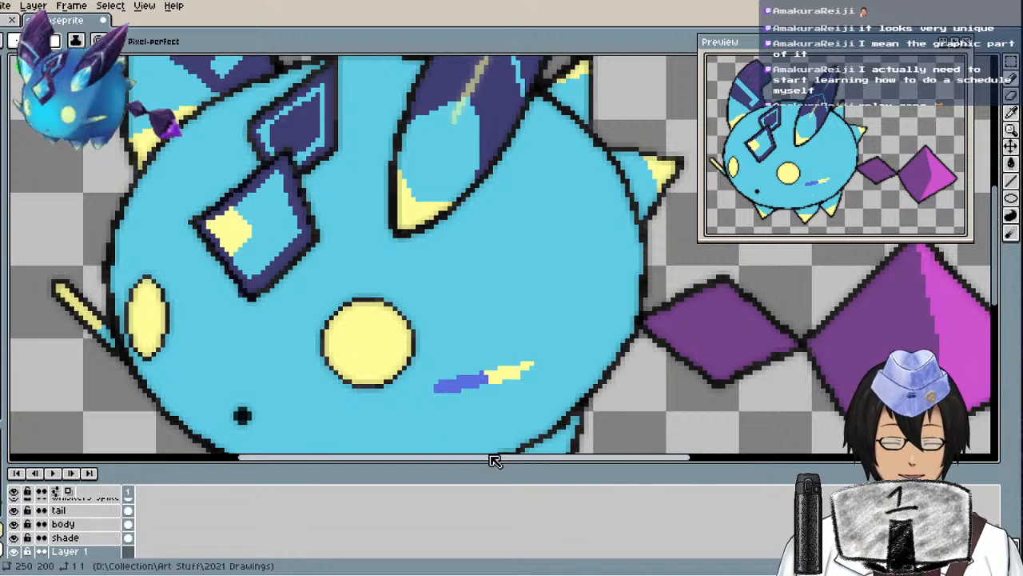
drag(504, 459, 440, 479)
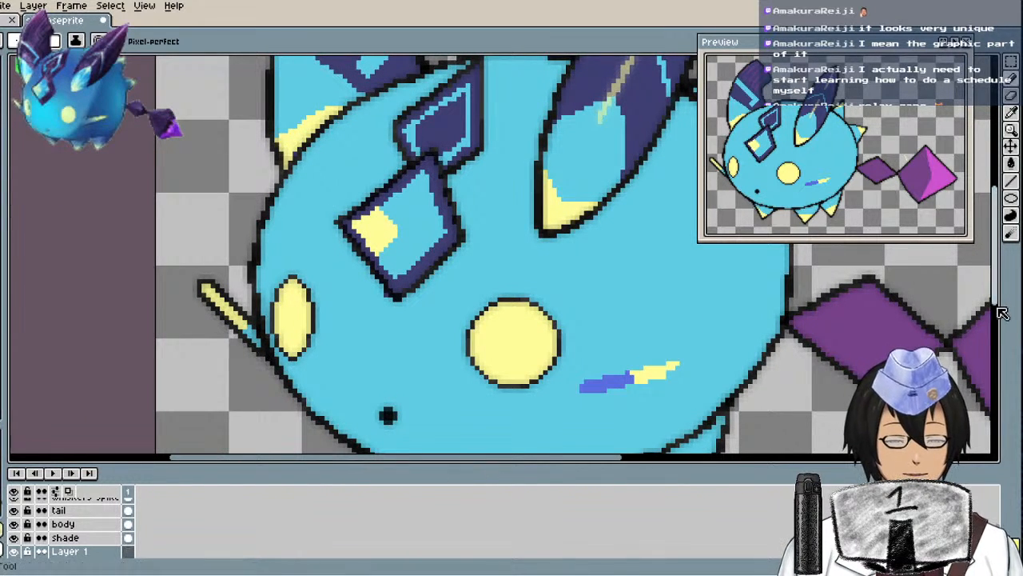
drag(999, 291, 1001, 260)
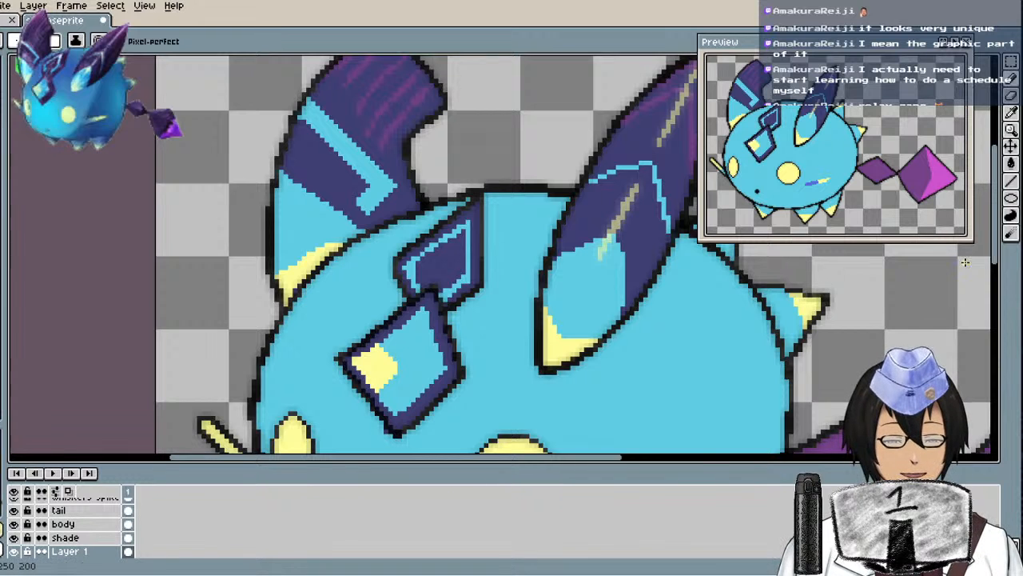
drag(617, 462, 724, 462)
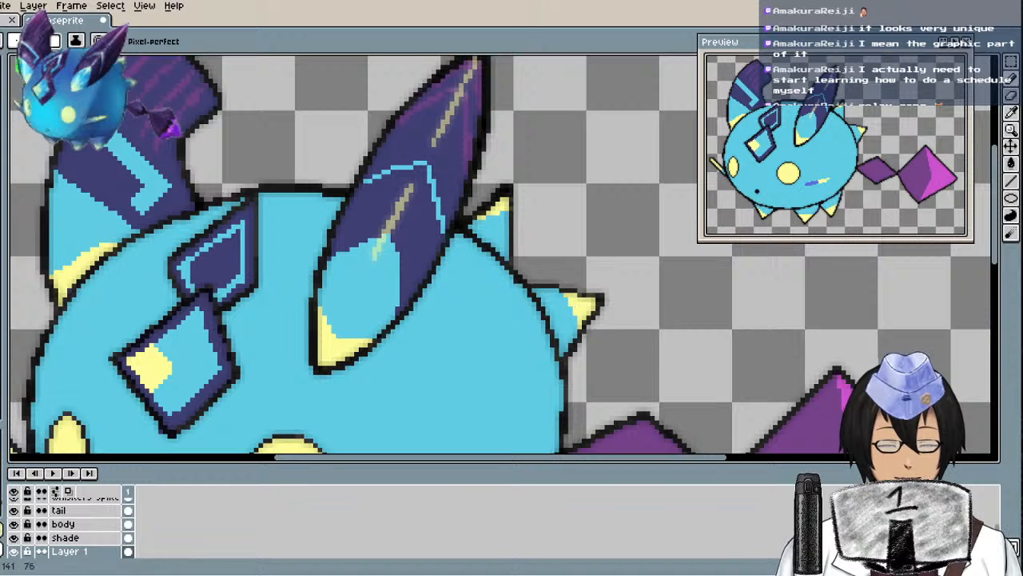
drag(672, 465, 525, 498)
drag(995, 264, 978, 330)
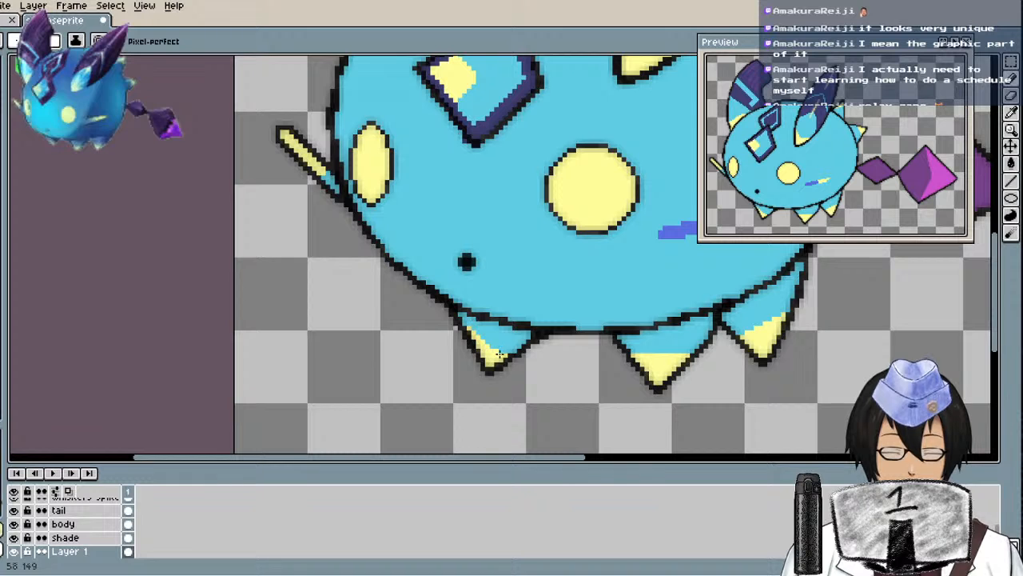
drag(582, 458, 654, 462)
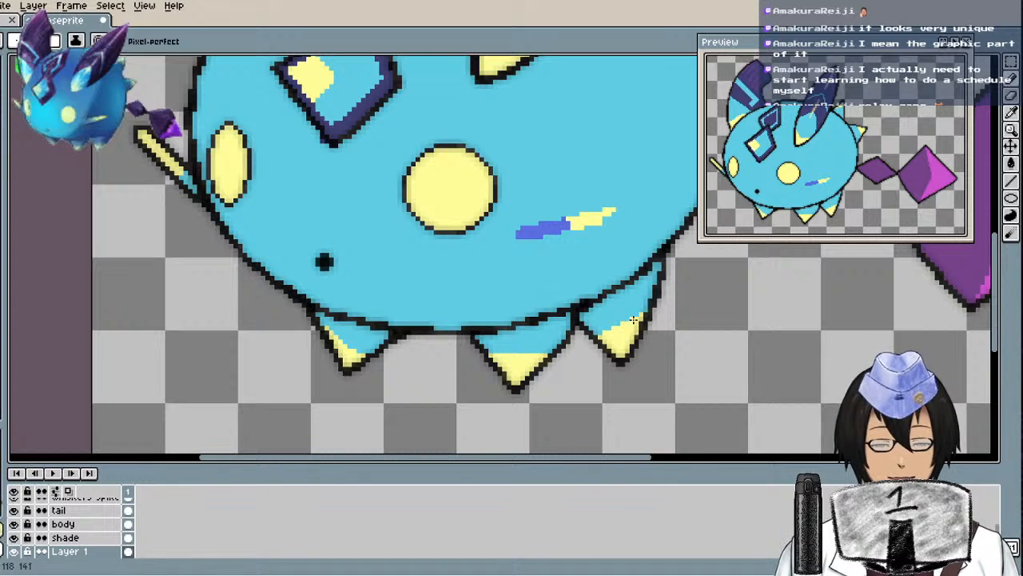
drag(656, 462, 673, 450)
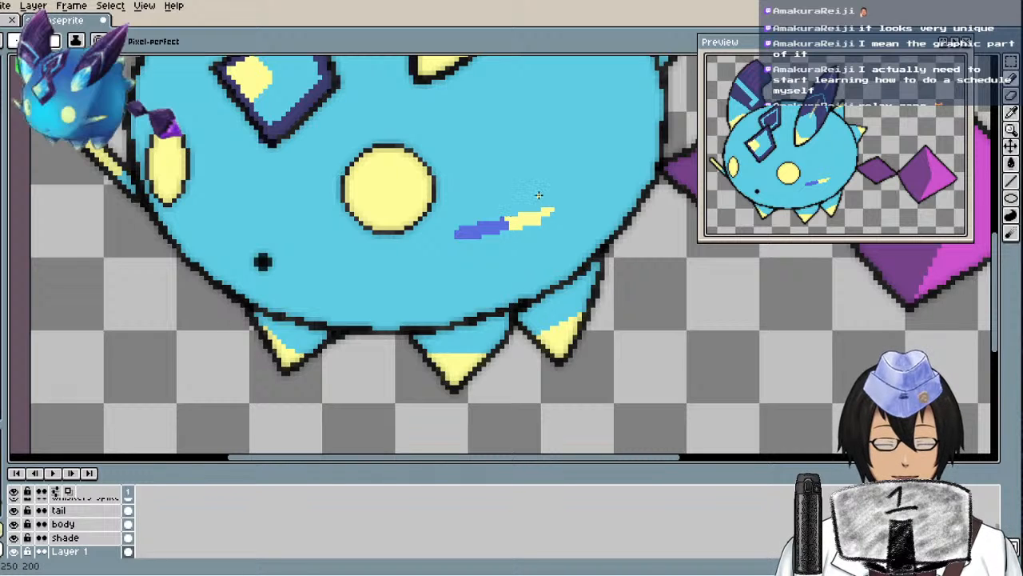
key(ctrl)
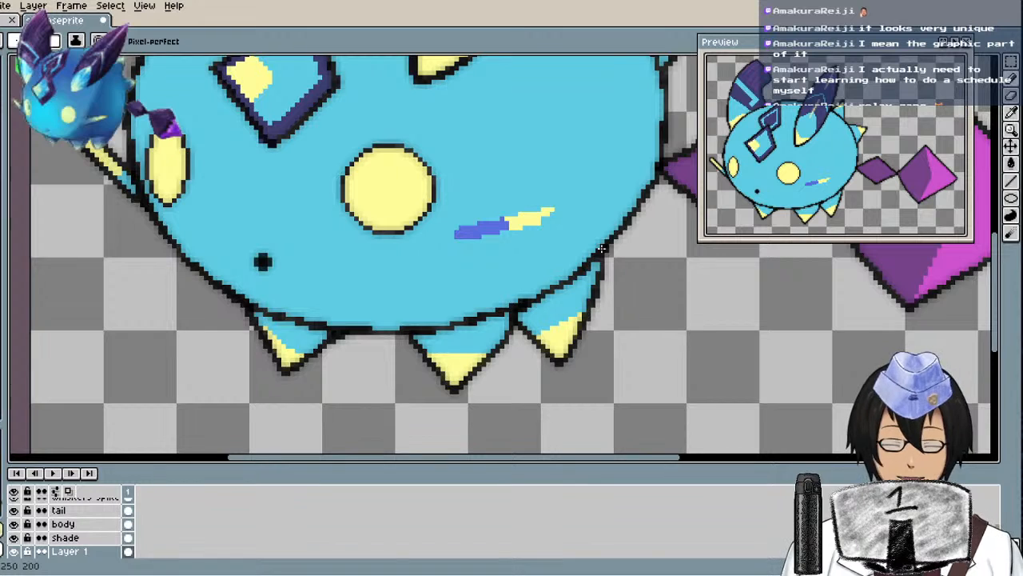
Fill the yellow tips of the three legs with the body's light blue on the color layer
key(i)
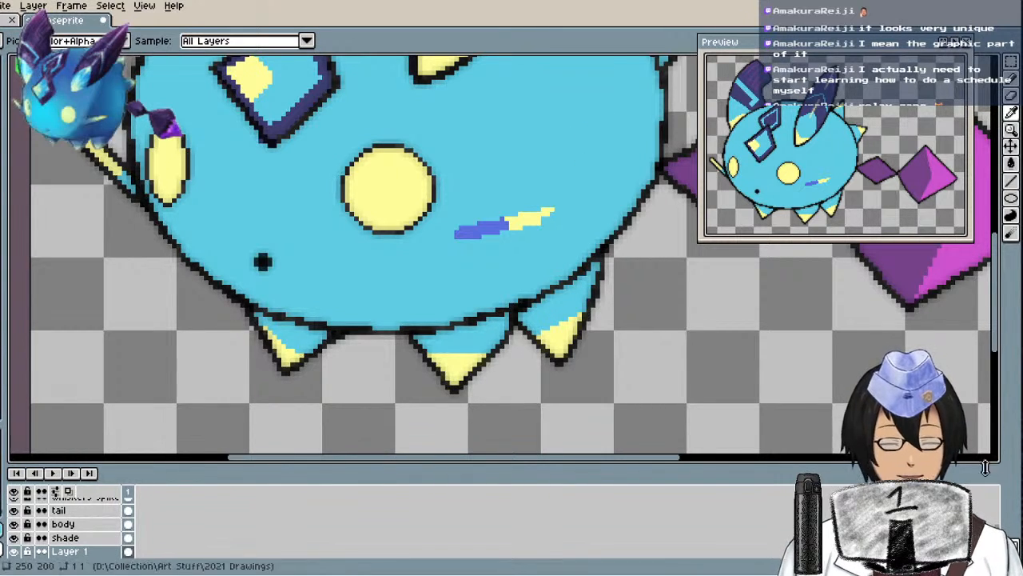
scroll(98, 528, down, 1)
click(99, 532)
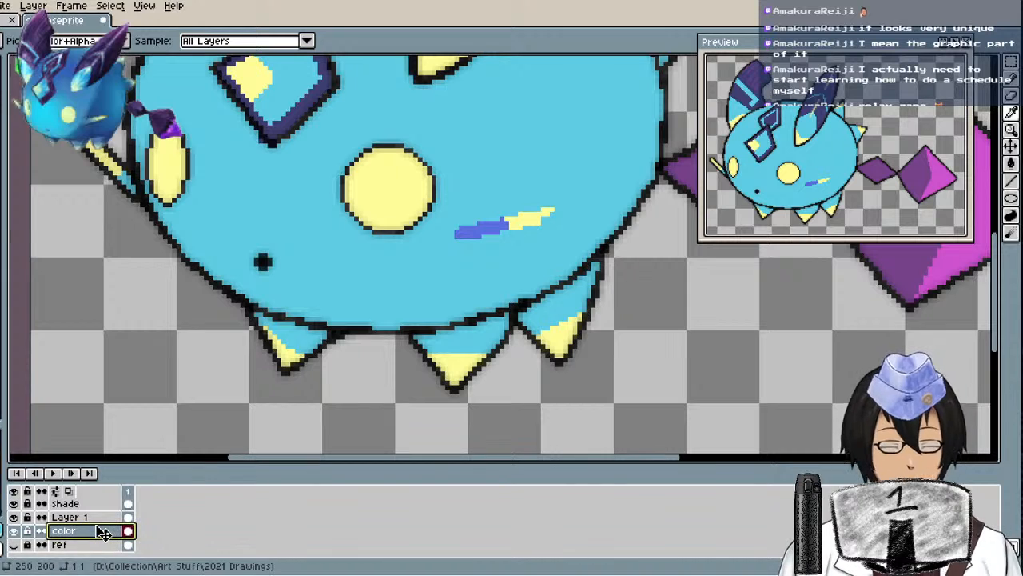
click(1010, 163)
scroll(799, 336, up, 1)
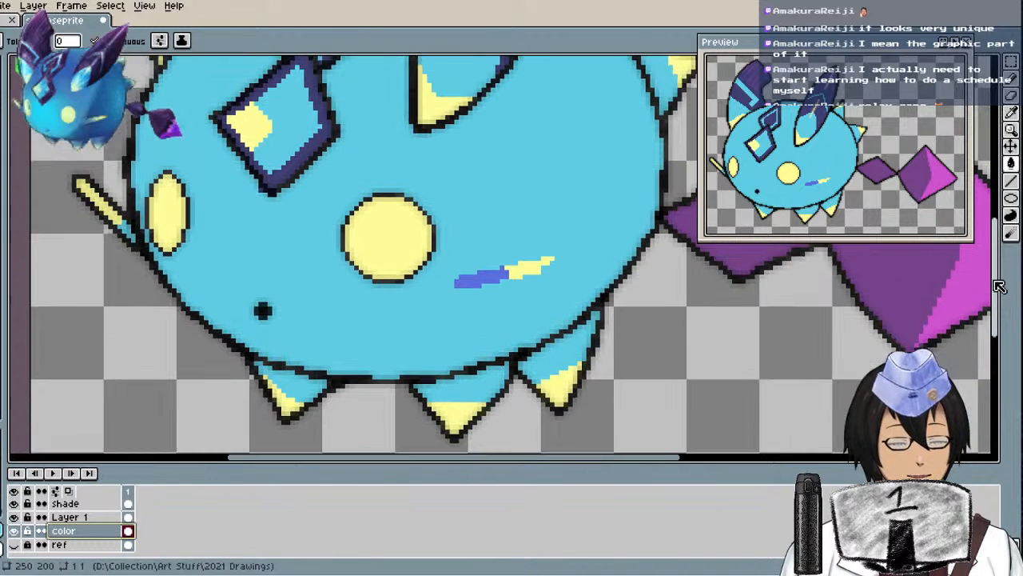
click(562, 393)
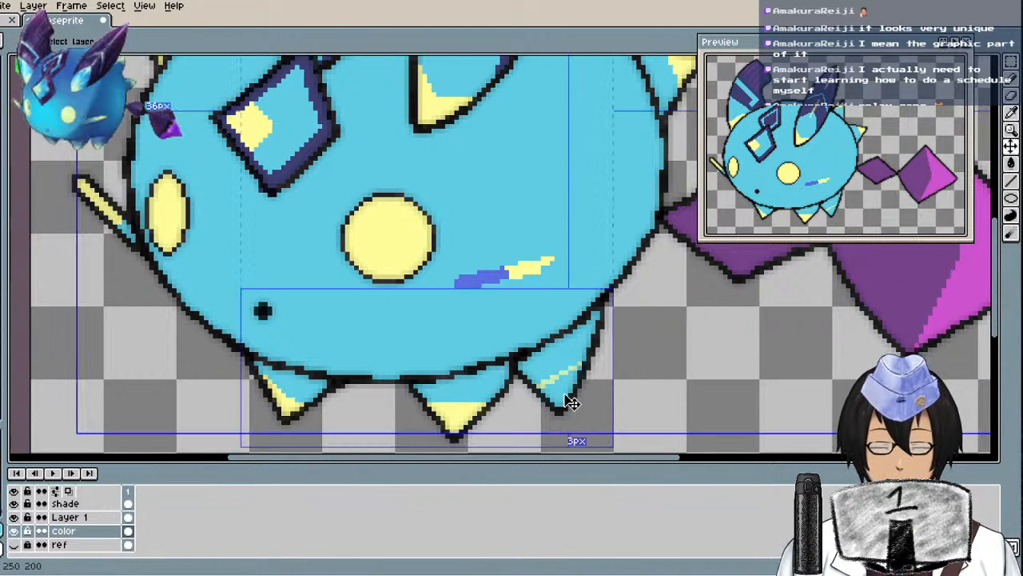
key(ctrl+z)
click(558, 380)
key(ctrl+z)
click(560, 383)
click(453, 416)
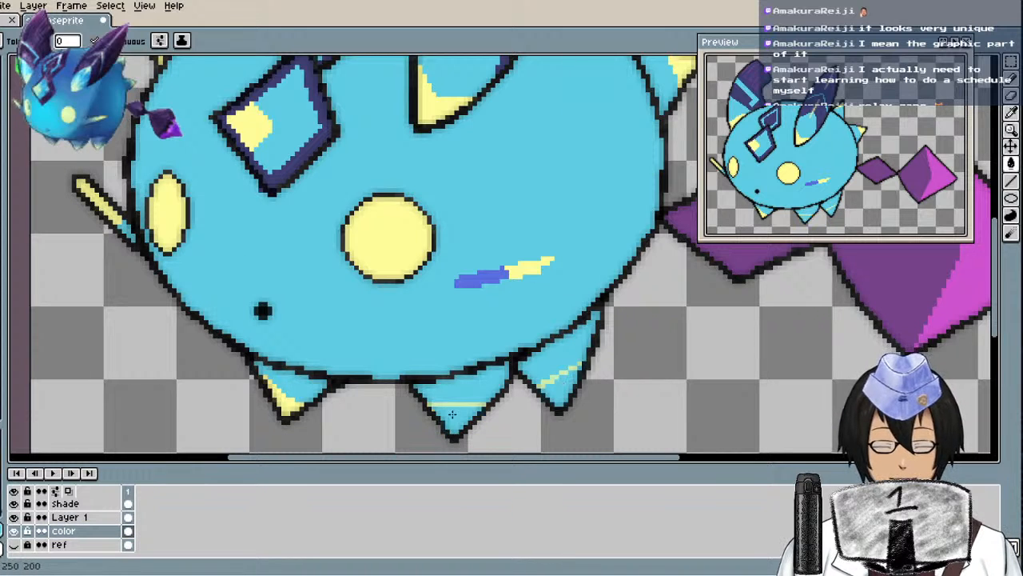
click(288, 394)
Fill the yellow areas of the cheek streak, front diamond, front horn and whisker with the same light blue
click(525, 264)
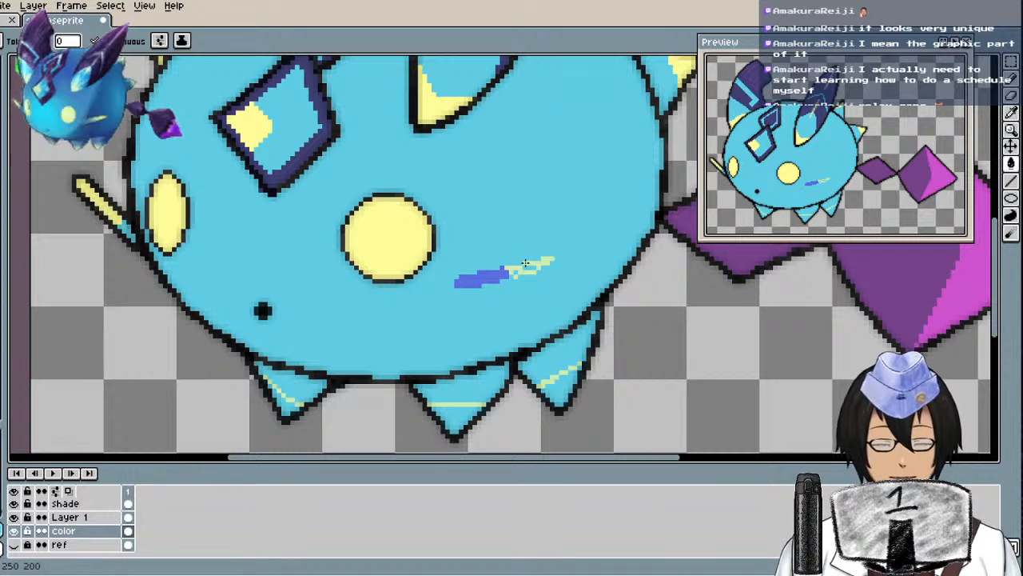
click(261, 119)
click(440, 104)
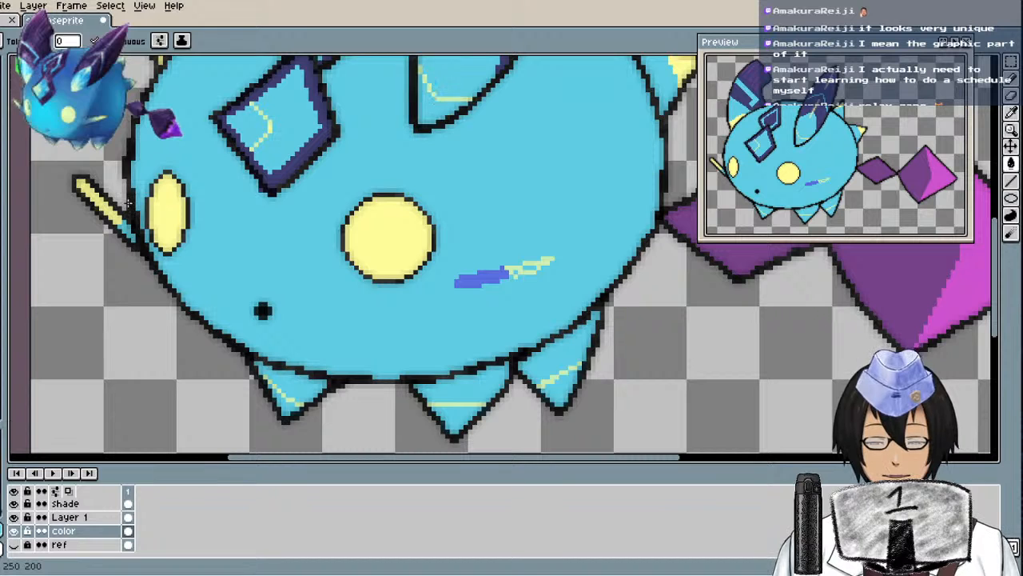
click(114, 206)
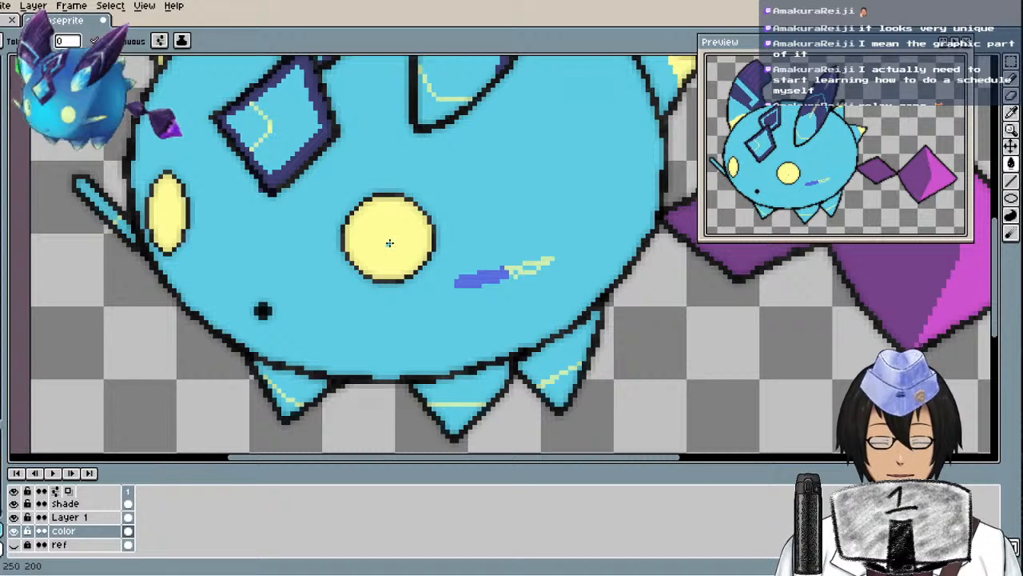
Fill the yellow base of the back horn and the yellow tips of both back spikes with light blue
drag(995, 261, 987, 207)
click(175, 200)
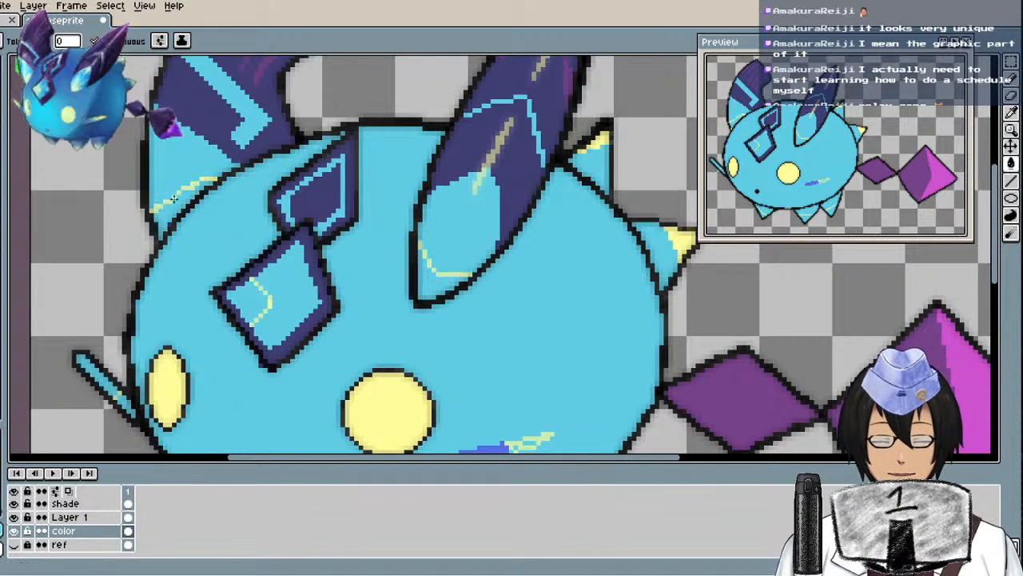
click(682, 250)
click(602, 140)
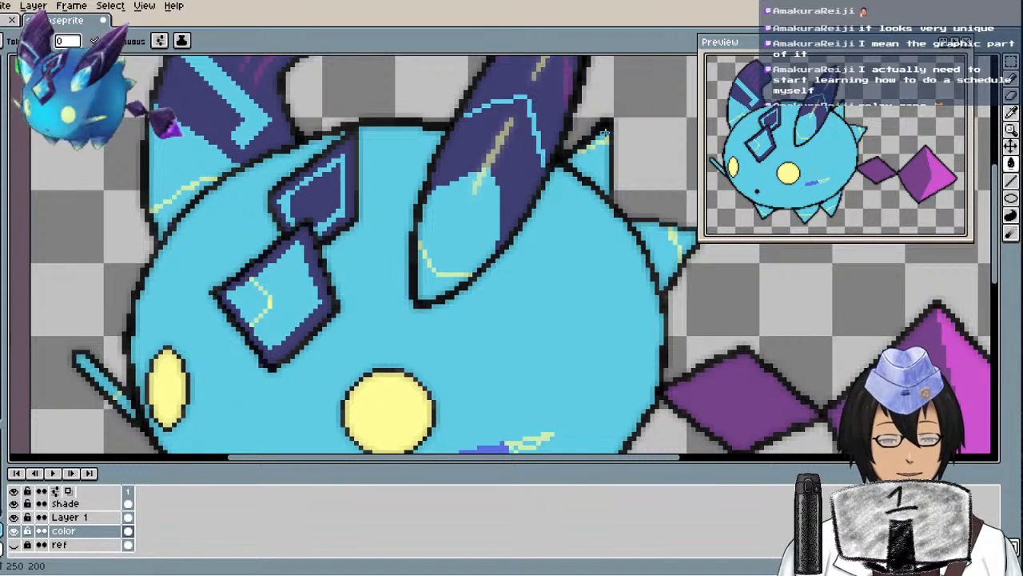
Merge Layer 1 with the yellow marking outlines down into the color layer
key(ctrl)
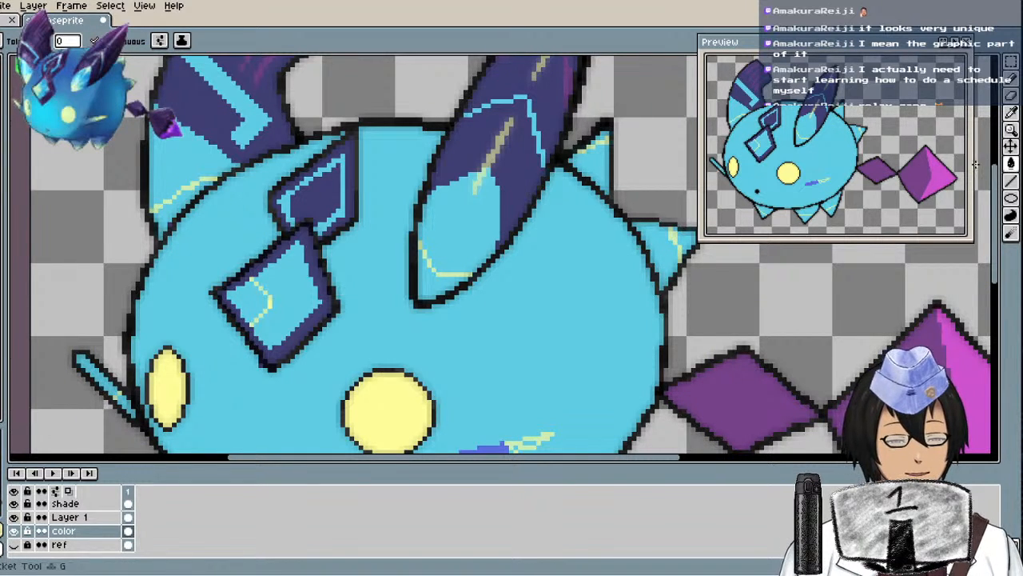
click(163, 214)
key(ctrl+z)
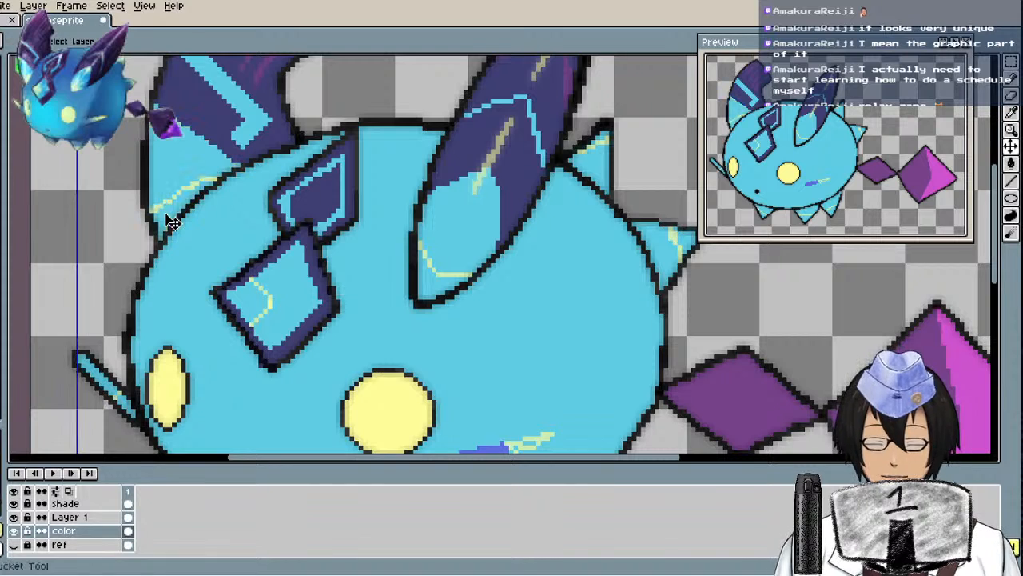
click(102, 520)
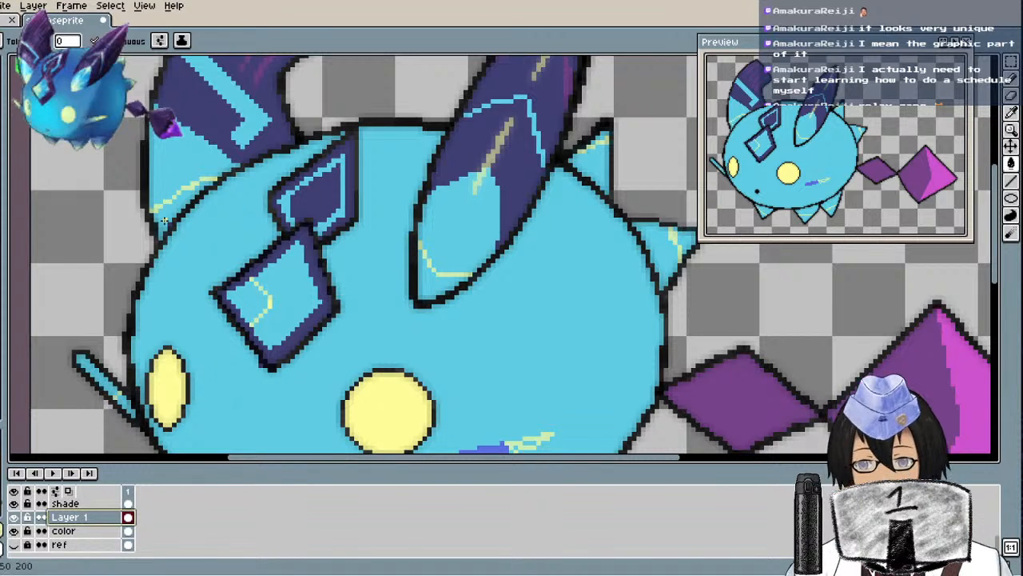
click(33, 5)
click(78, 144)
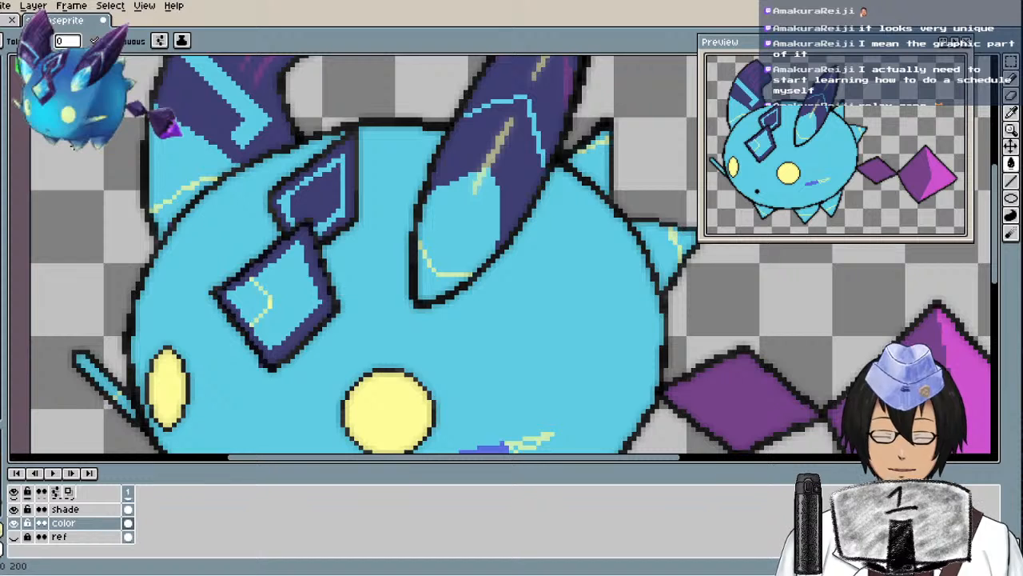
Fill the outlined areas of the back horn base, front diamond, front horn base and back spike tips with light yellow
click(171, 210)
click(251, 297)
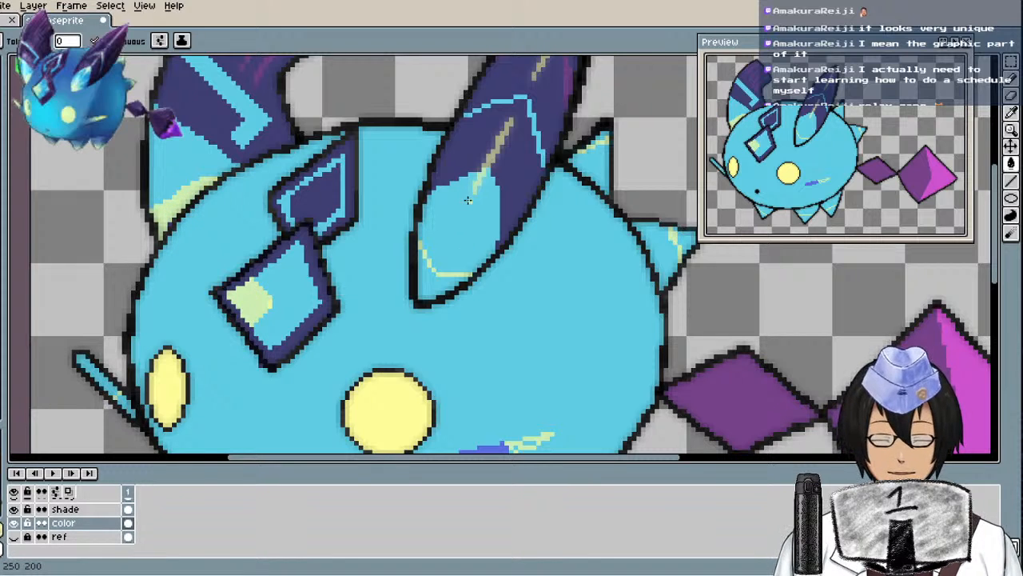
click(435, 277)
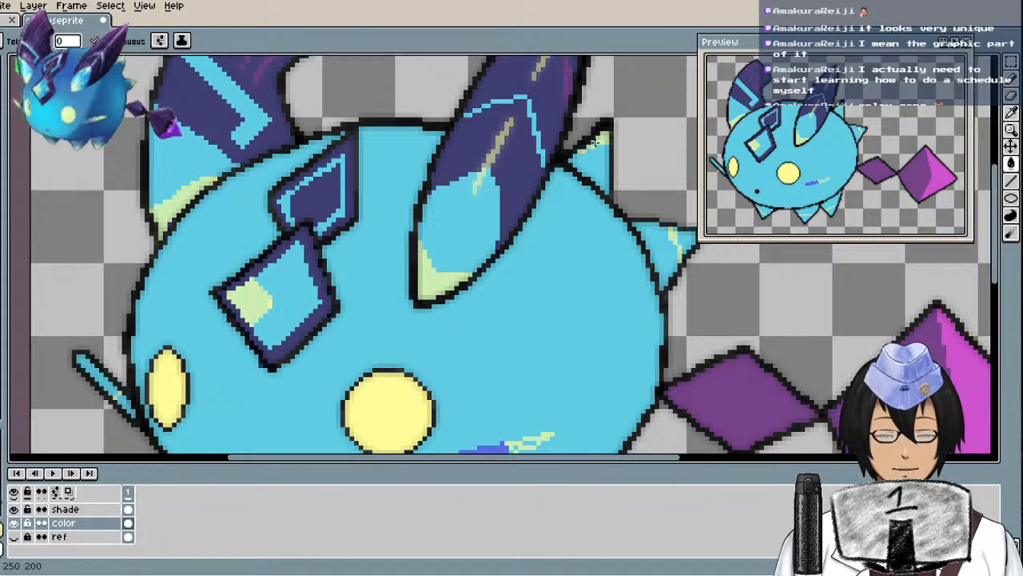
click(674, 238)
drag(993, 220, 990, 279)
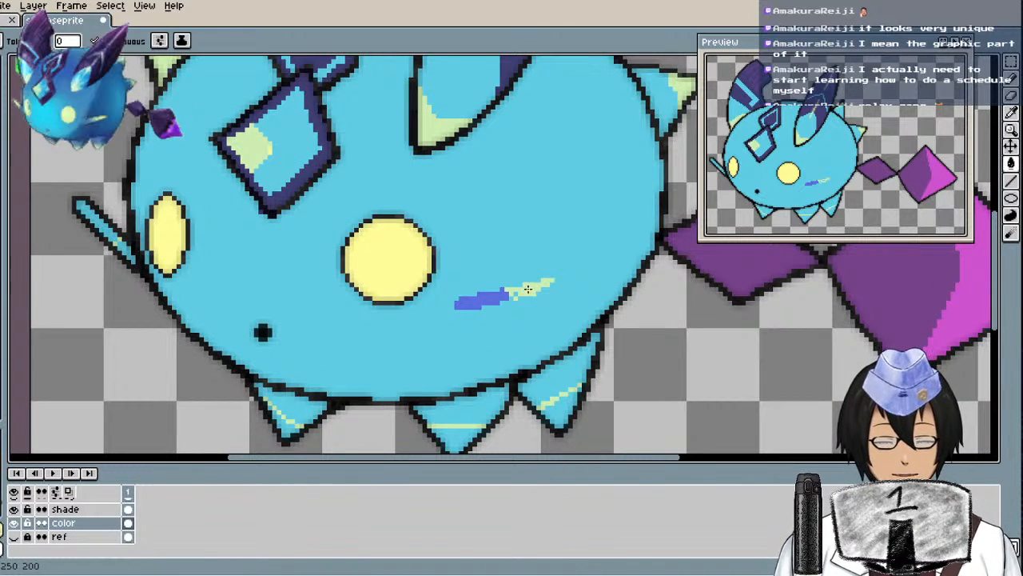
click(561, 397)
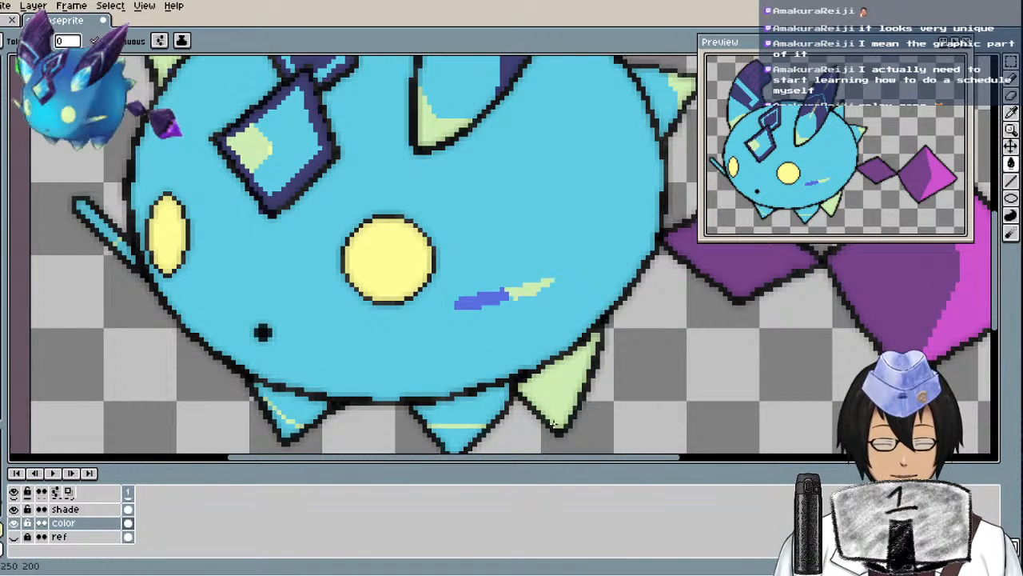
key(ctrl+z)
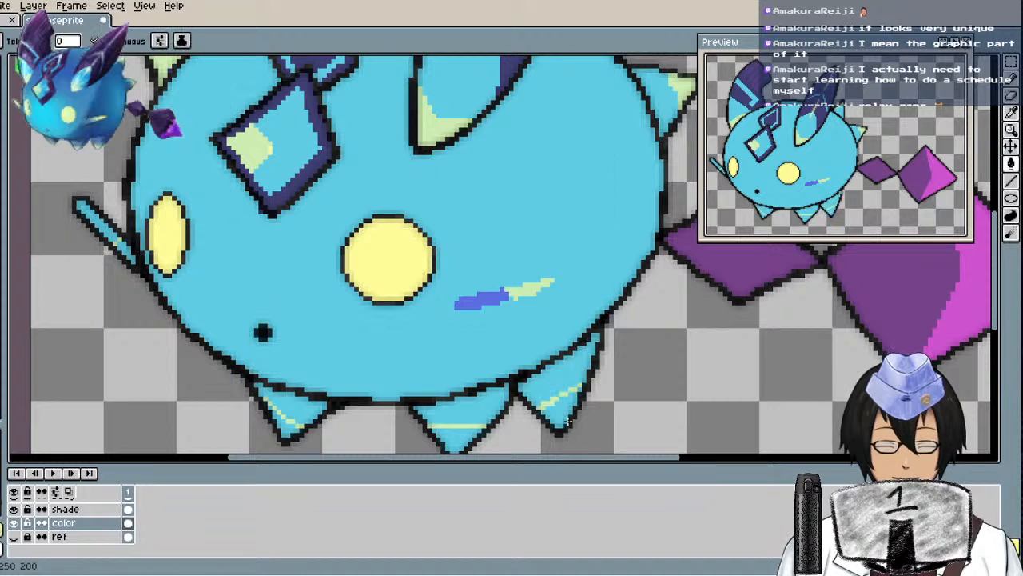
click(14, 523)
click(13, 523)
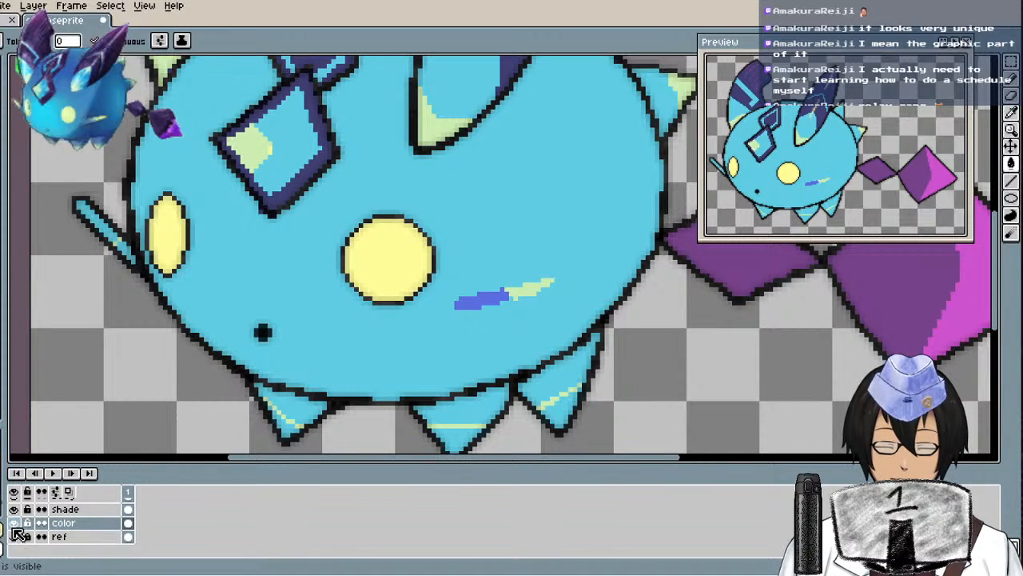
Fill the tips of the middle and front legs and the outer part of the whisker with light yellow
click(462, 428)
click(286, 423)
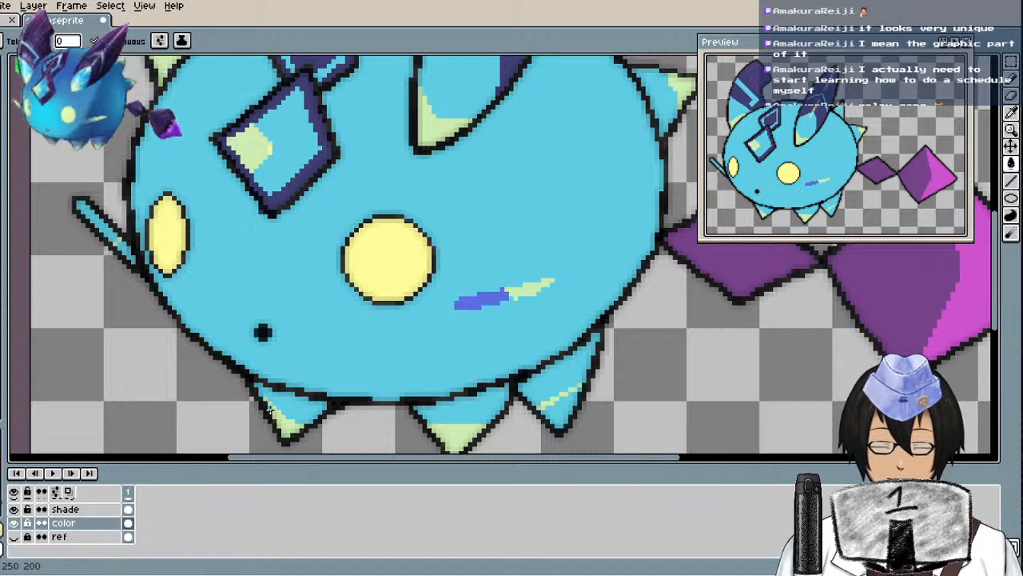
click(85, 208)
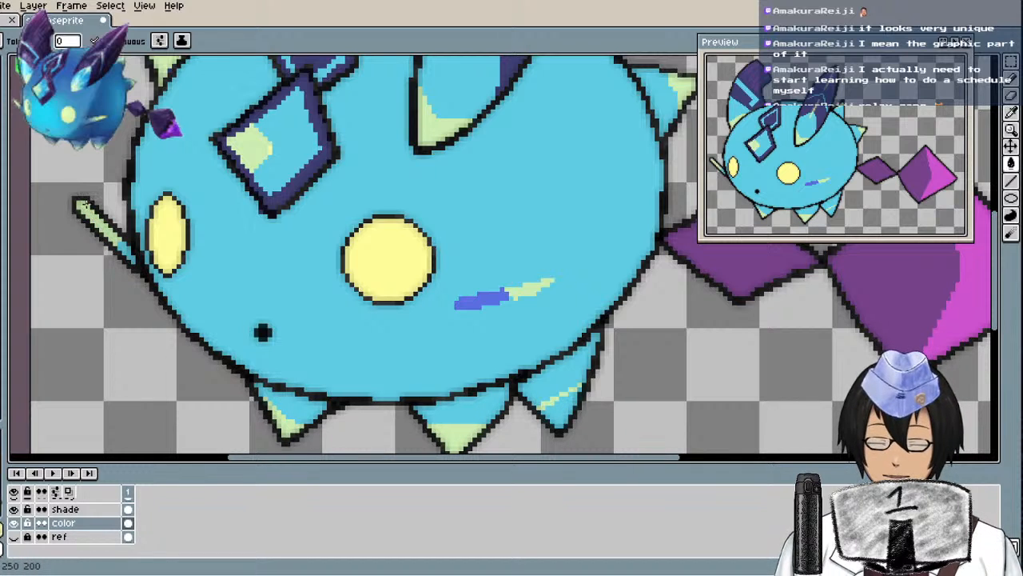
Paint the rear leg's tip below its boundary line light yellow with the Pencil tool and save the sprite
key(b)
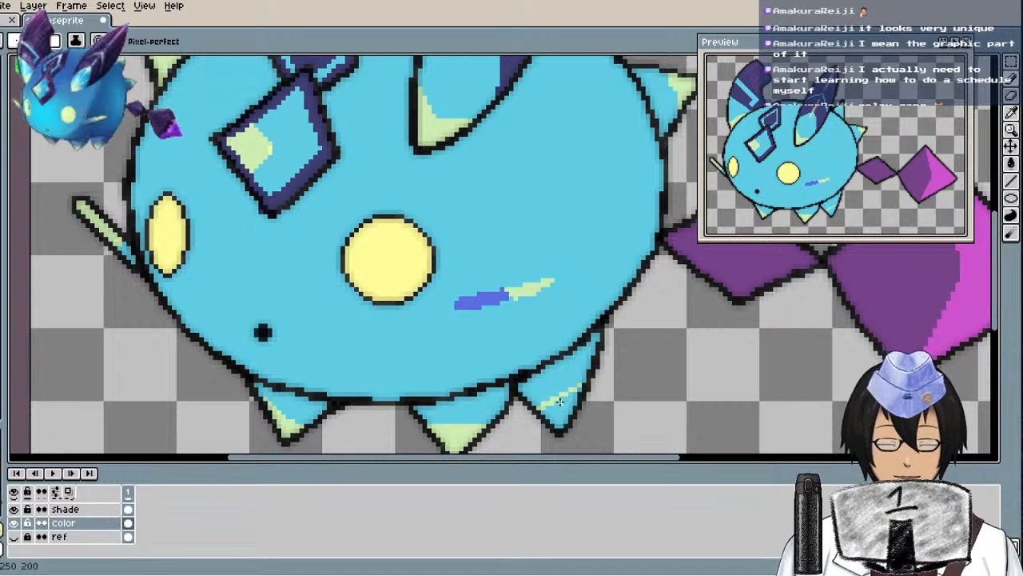
drag(560, 406, 581, 389)
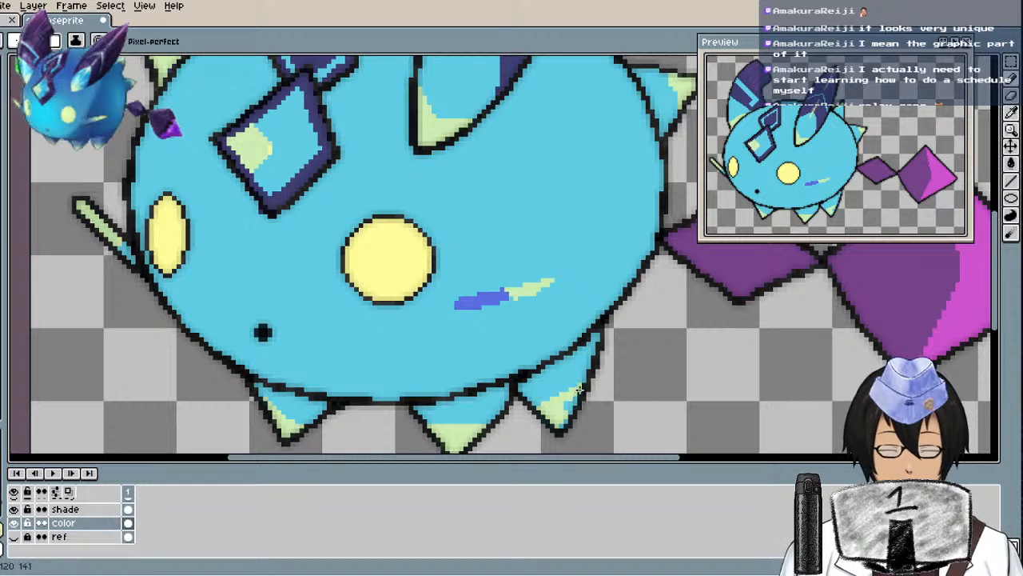
key(ctrl+s)
Touch up the cheek streak with light yellow pixels where it meets the blue part, and save the sprite
drag(512, 296, 516, 293)
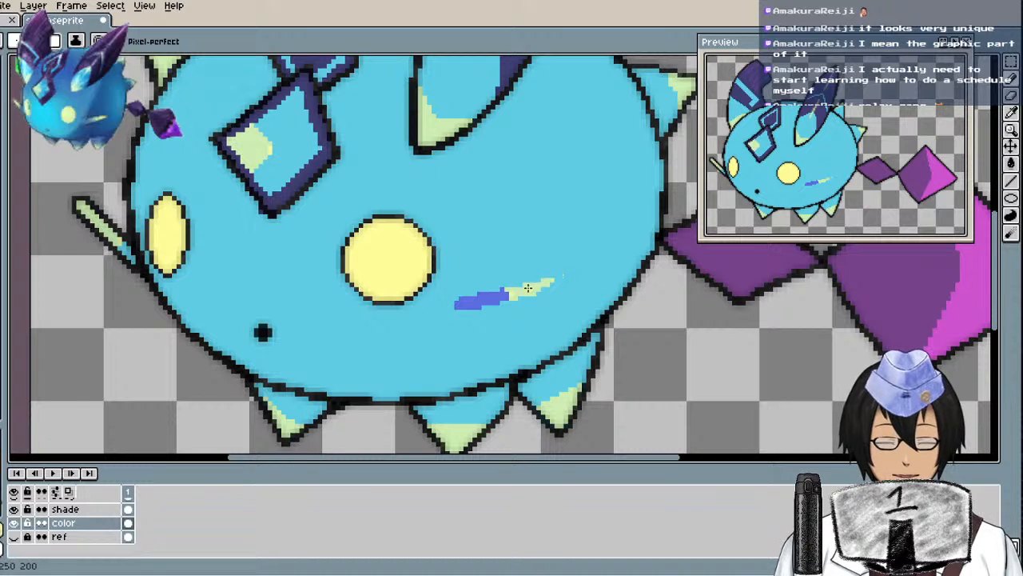
key(ctrl)
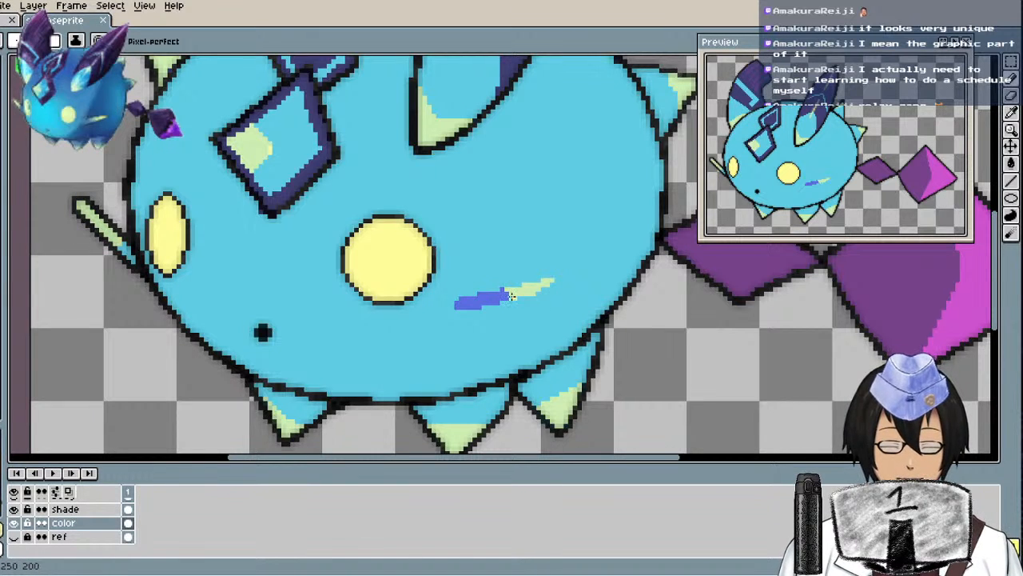
key(ctrl+s)
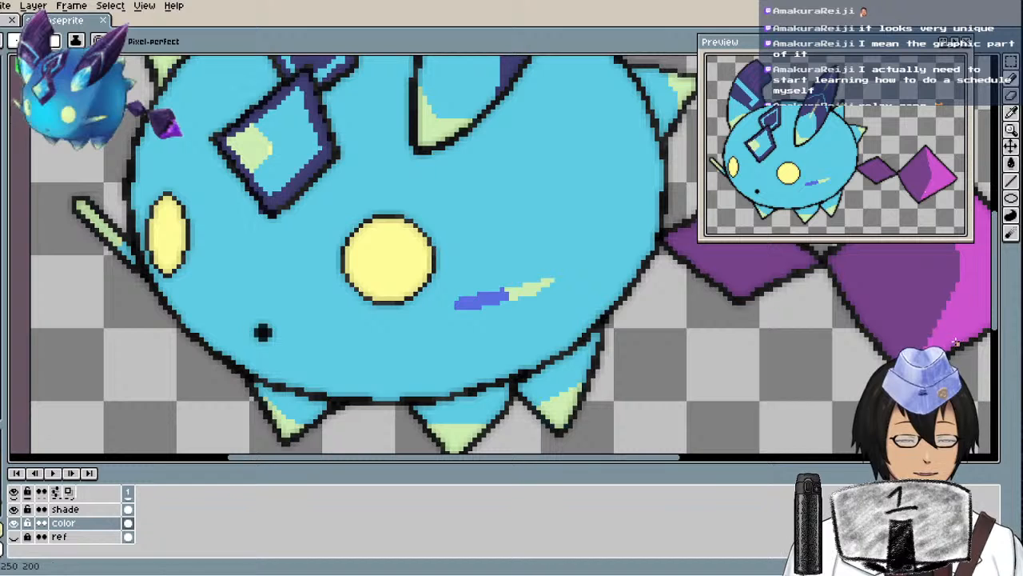
Soften the color layer with a large Blur brush around the legs, cheek streak, whisker and lower body
click(1010, 214)
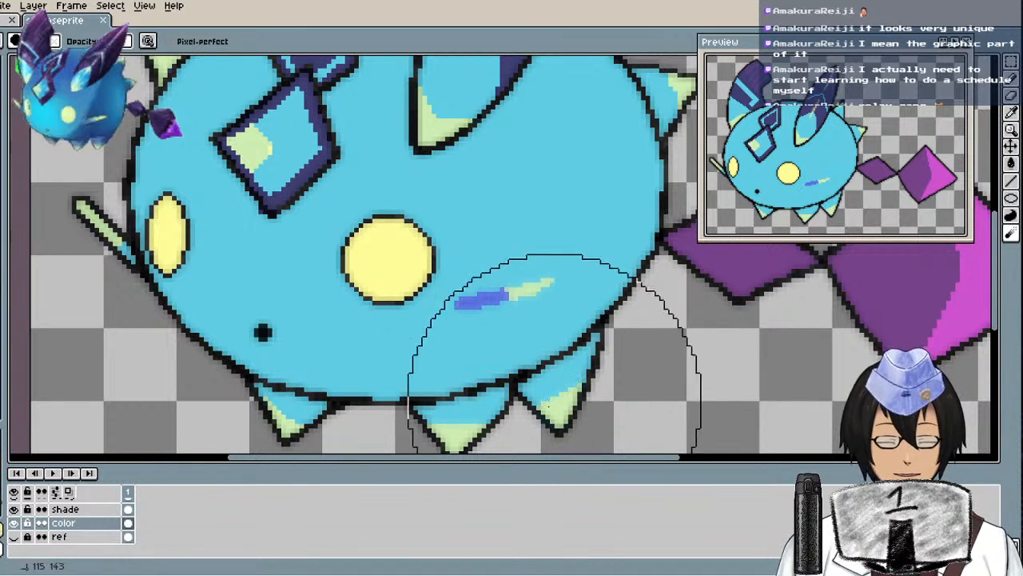
scroll(546, 352, down, 2)
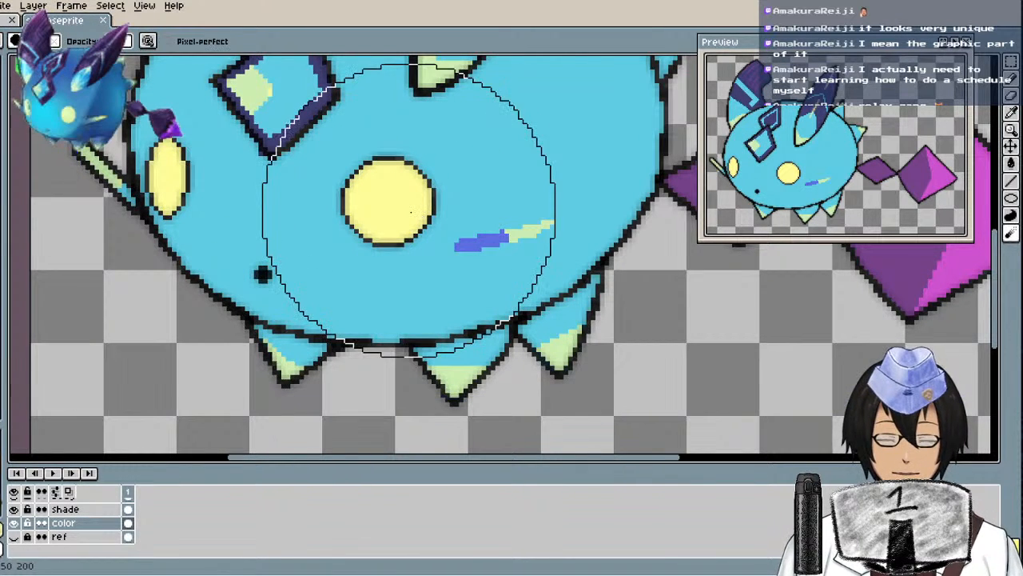
scroll(823, 439, right, 4)
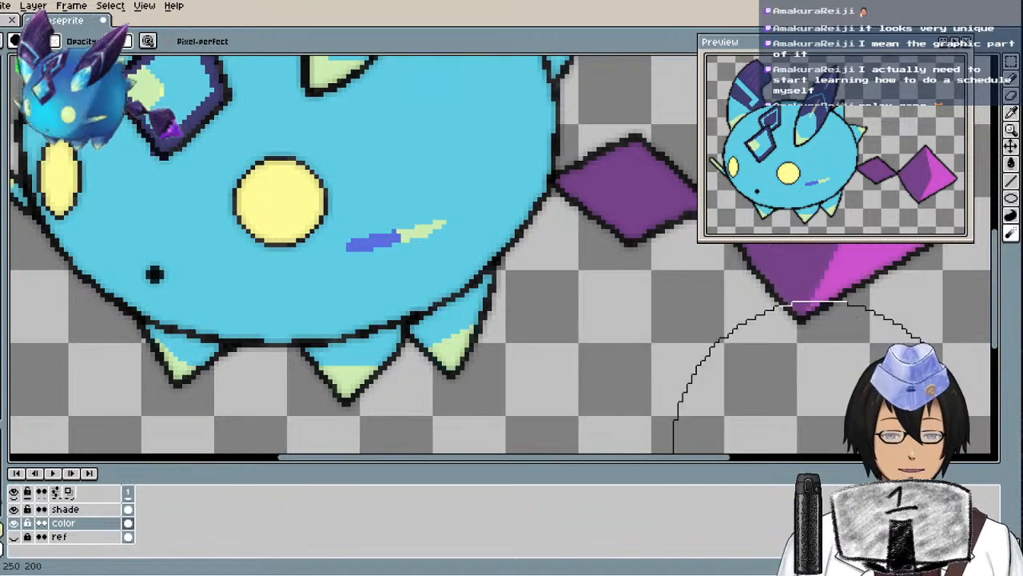
drag(680, 464, 617, 467)
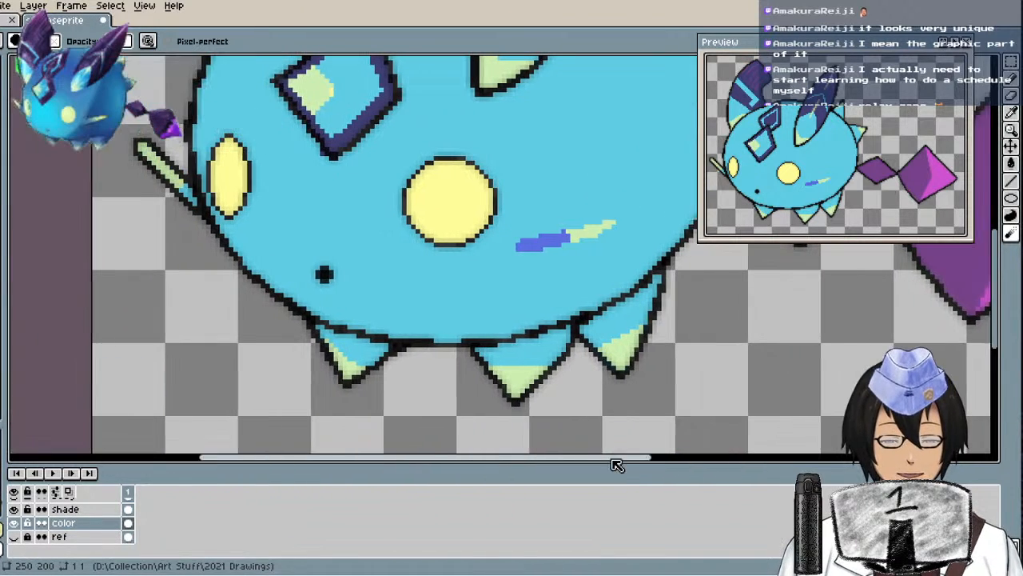
drag(996, 296, 996, 240)
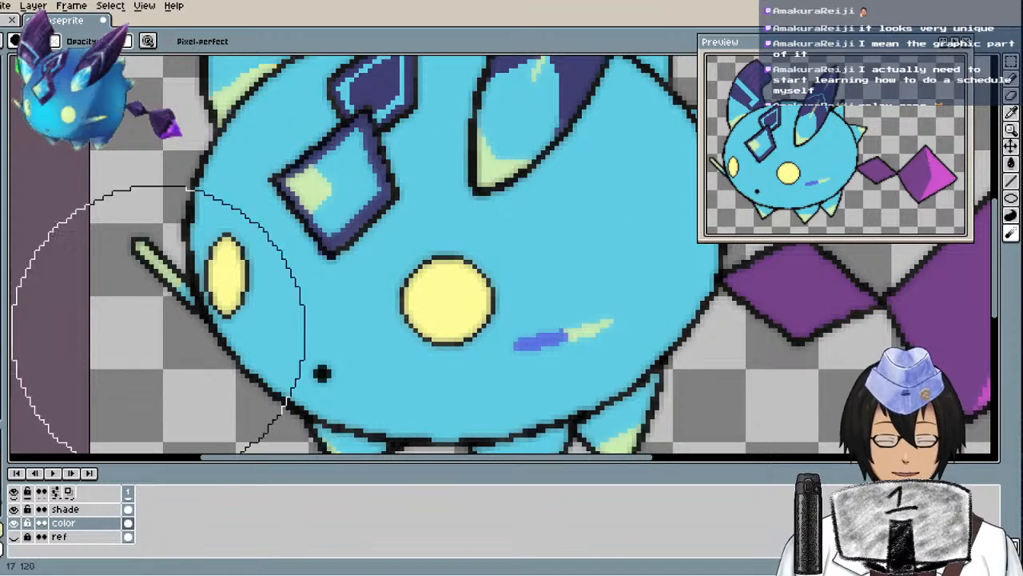
key(v)
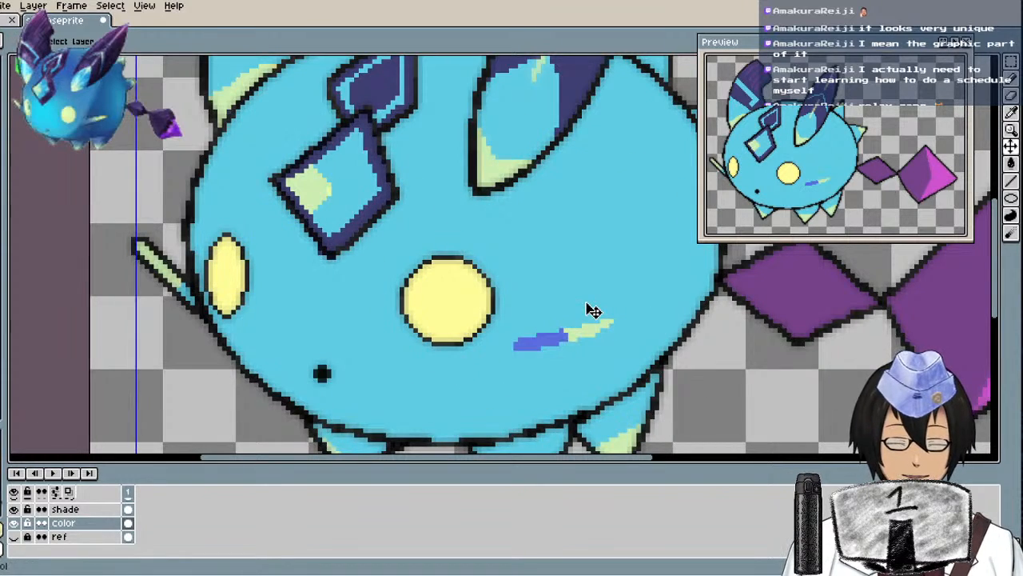
key(b)
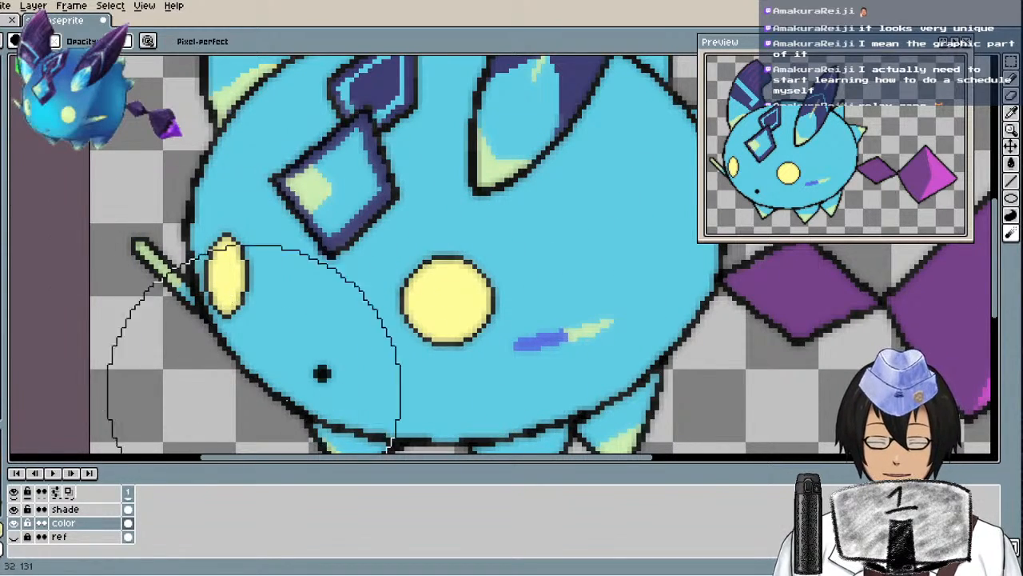
scroll(217, 329, down, 5)
key(v)
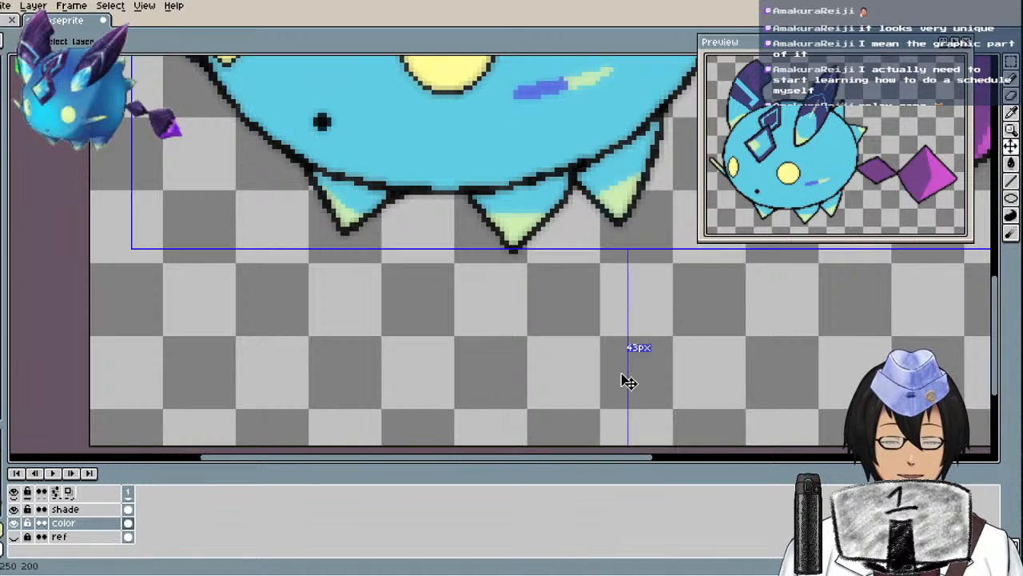
key(b)
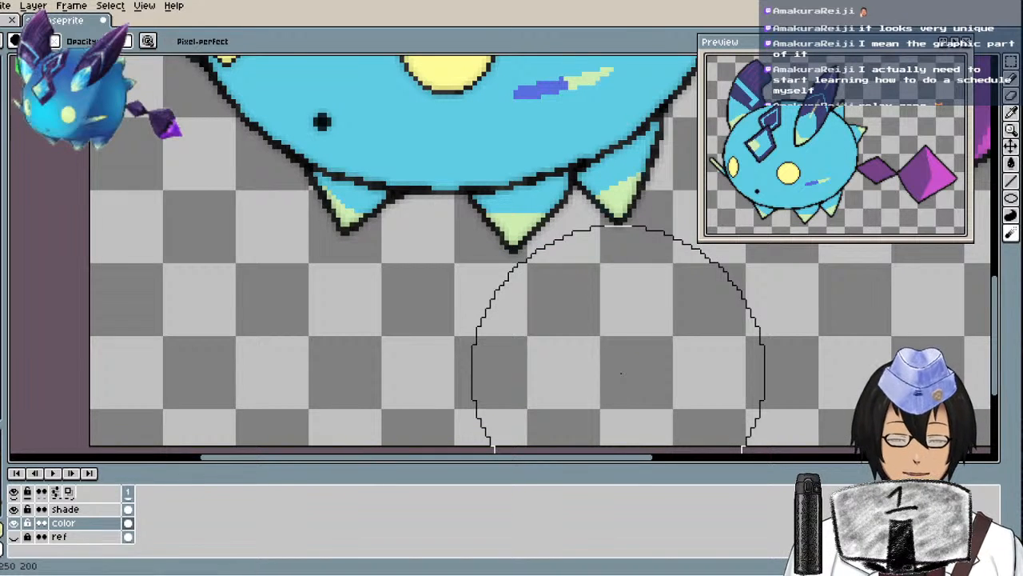
key(ctrl+u)
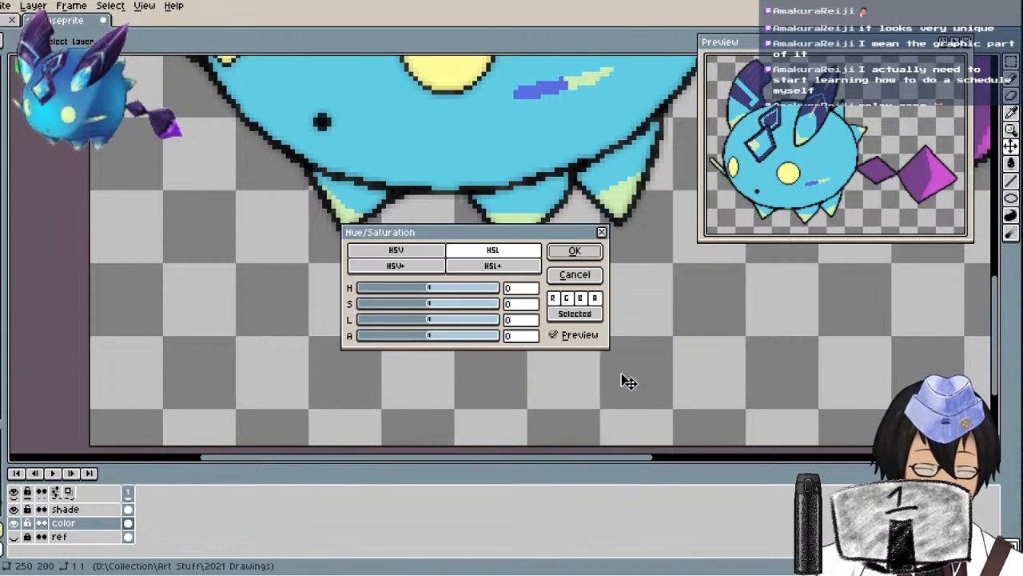
key(Escape)
key(ctrl+i)
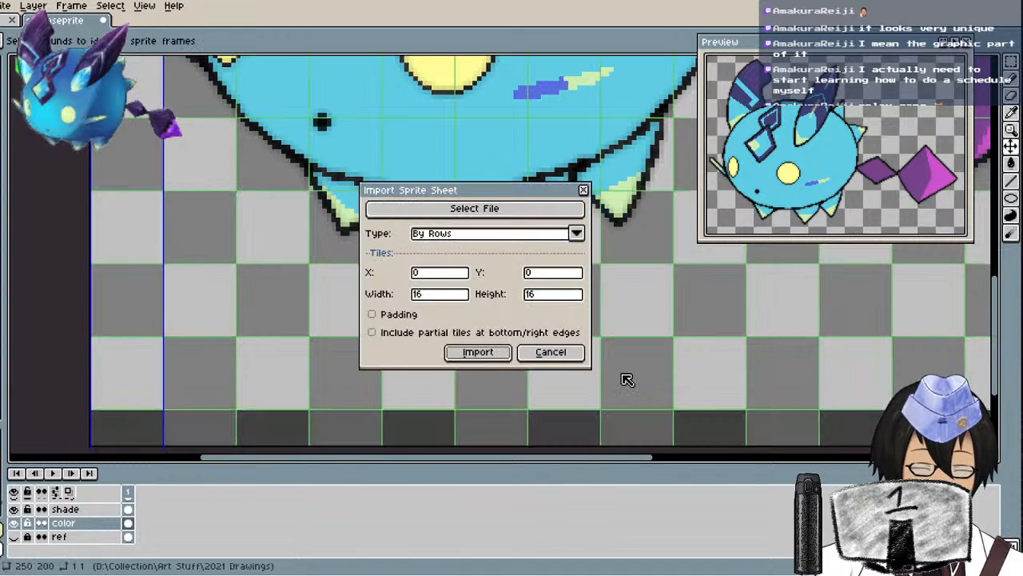
key(Escape)
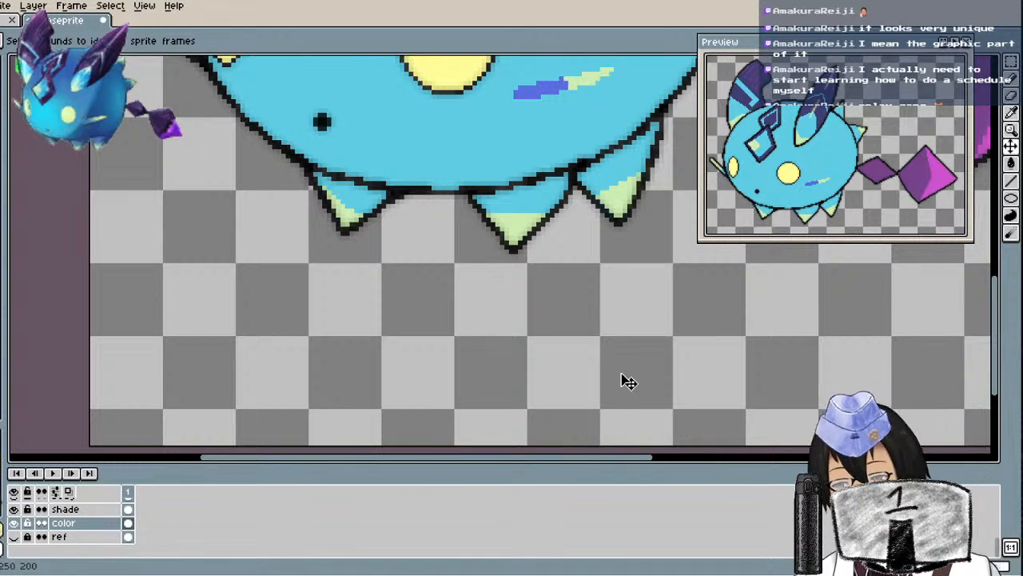
key(ctrl)
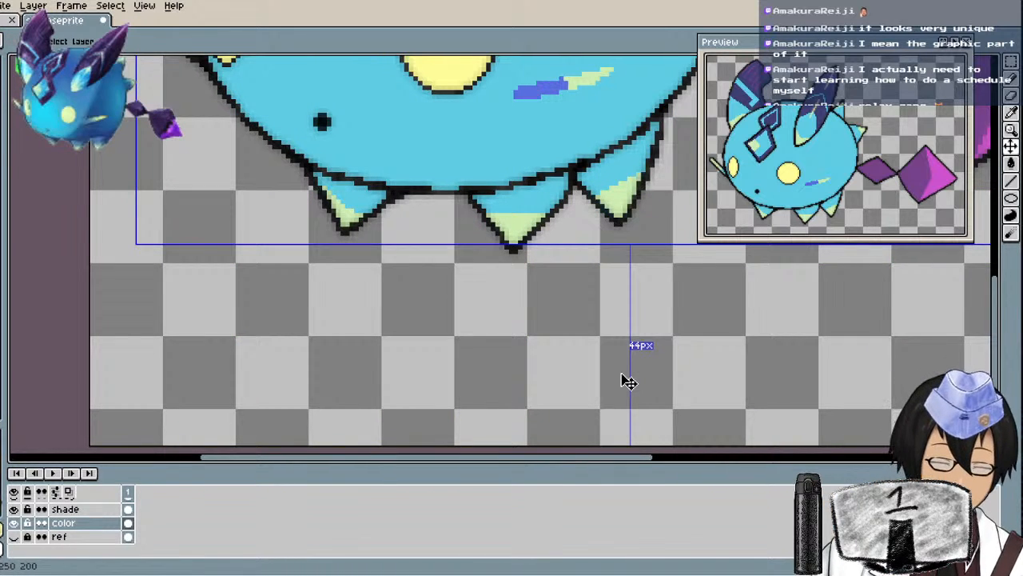
key(Left)
key(Down)
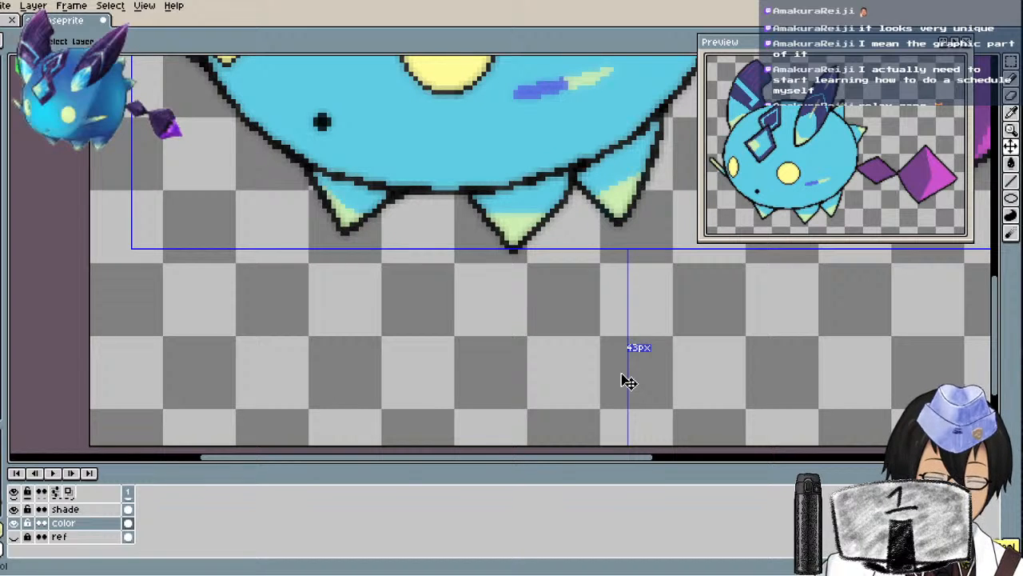
key(b)
key(plus)
Blur the color layer around the horns, forehead diamonds and back spikes, and save the sprite
scroll(565, 464, right, 2)
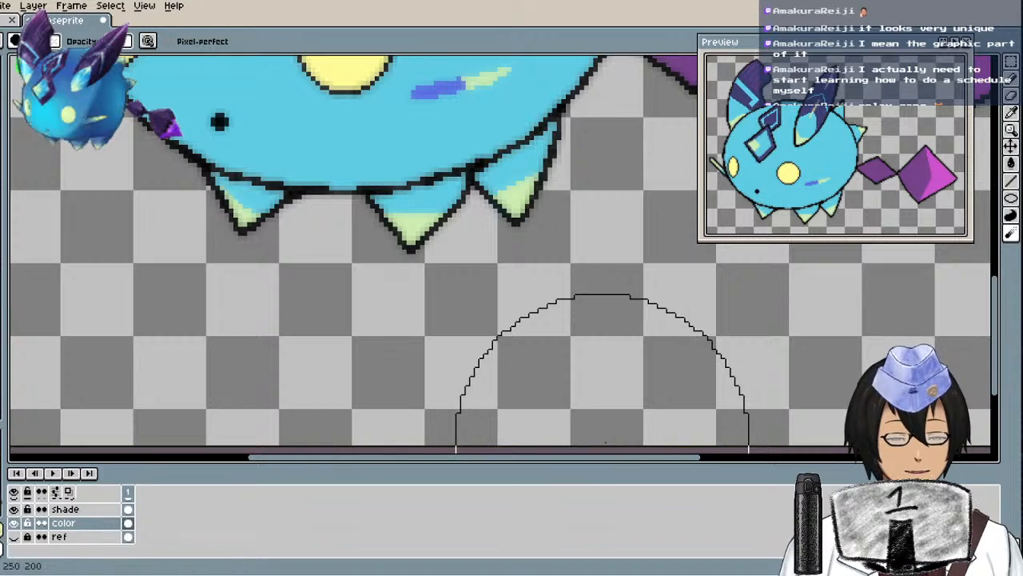
scroll(605, 432, up, 7)
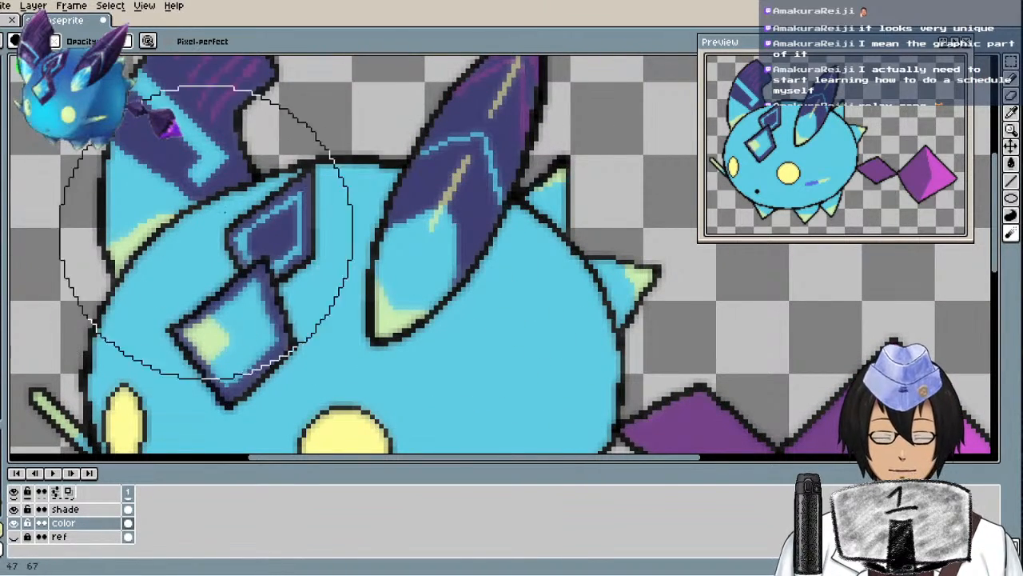
scroll(959, 240, right, 1)
scroll(999, 226, up, 2)
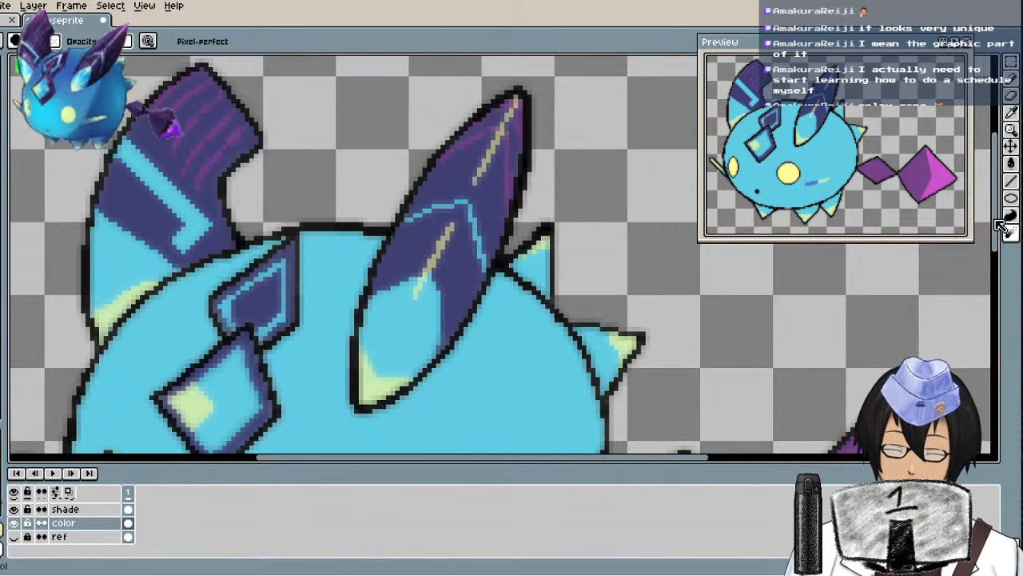
key(ctrl+s)
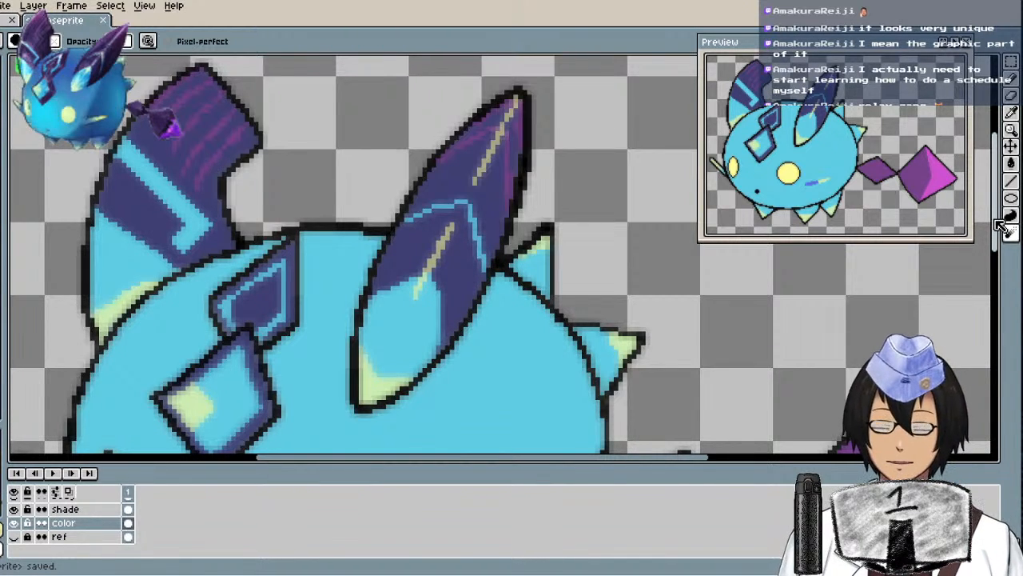
Add a new layer and draw a curved black facet line down the large tail diamond along the purple-pink boundary with the Pencil tool
drag(1000, 226, 989, 294)
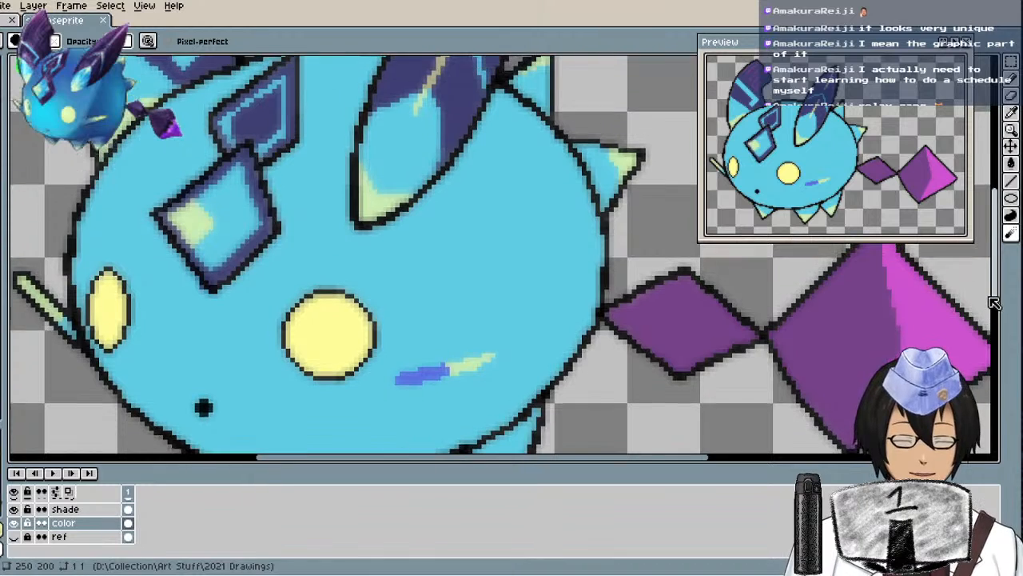
drag(685, 462, 761, 461)
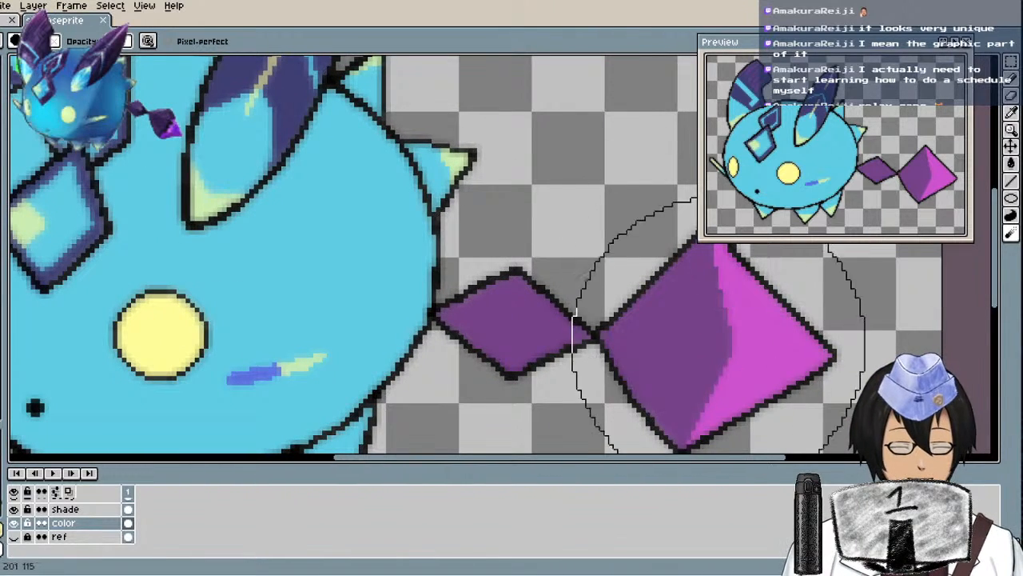
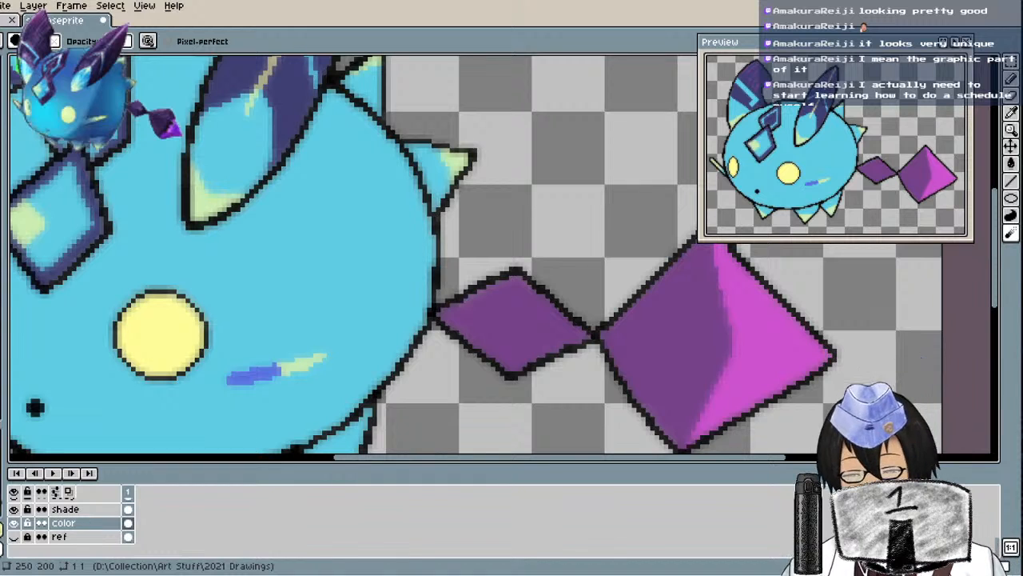
key(shift+n)
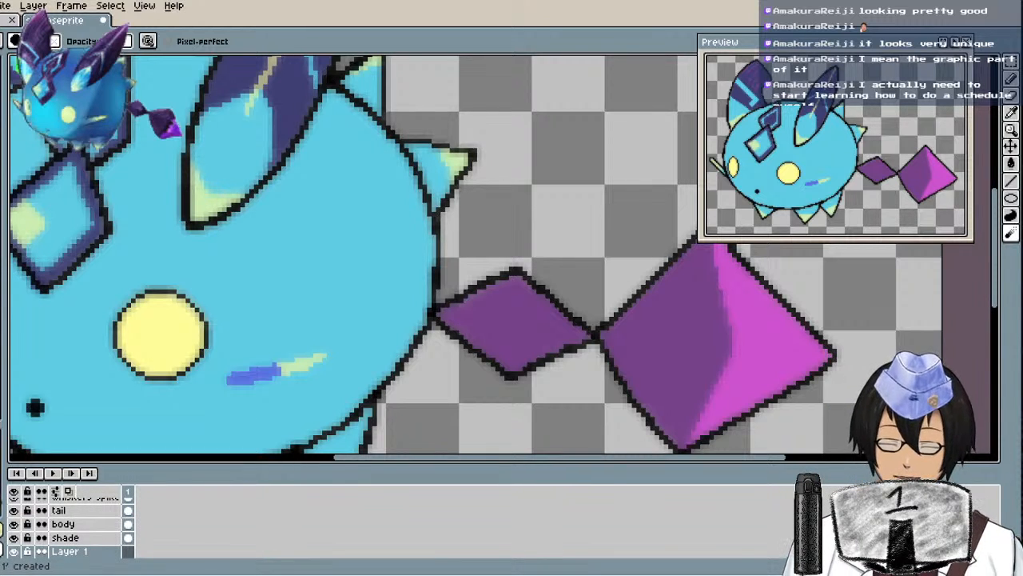
click(1012, 79)
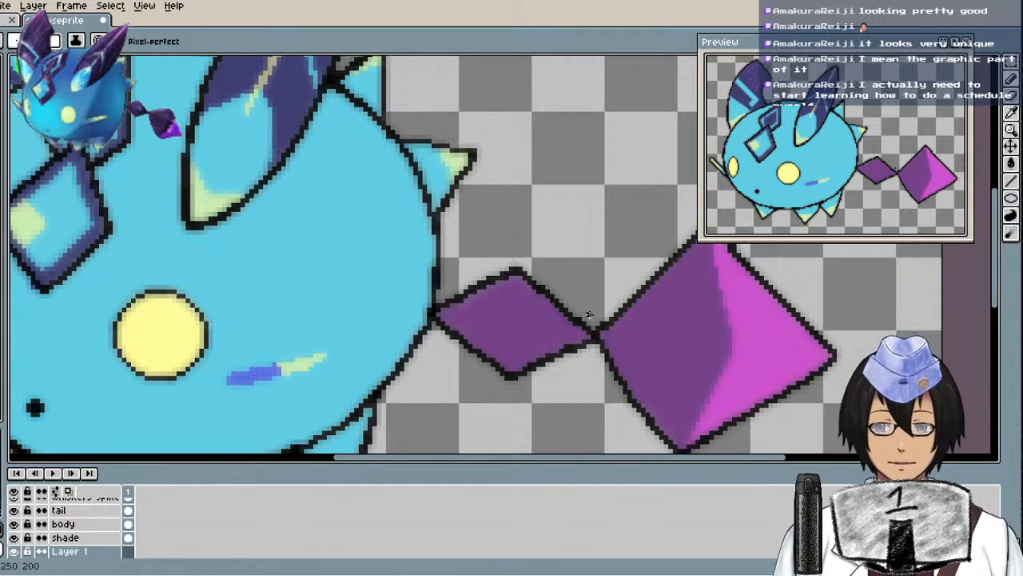
scroll(727, 287, up, 2)
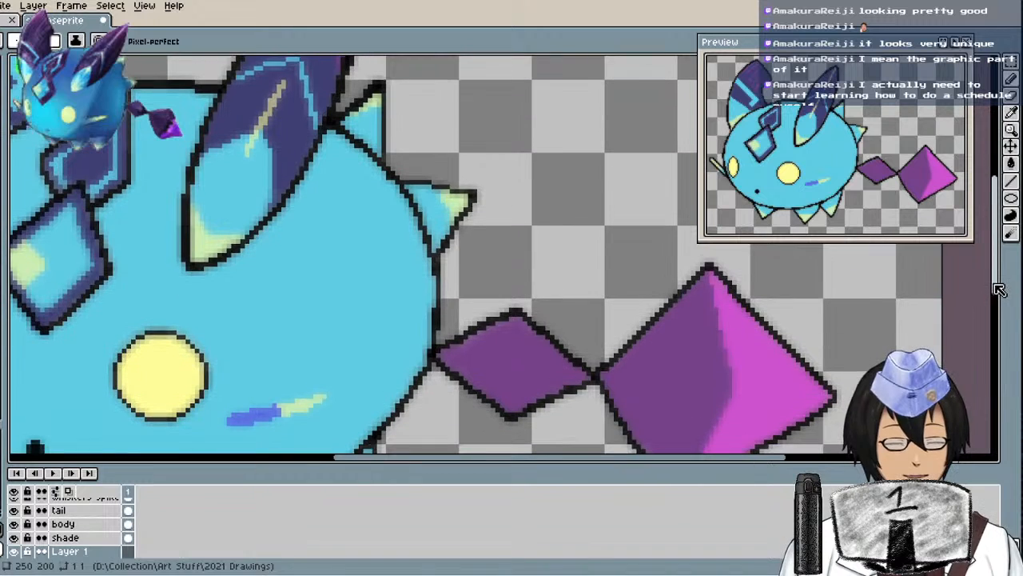
drag(850, 36, 861, 17)
drag(883, 24, 904, 2)
drag(710, 250, 730, 355)
scroll(978, 329, down, 3)
drag(731, 238, 686, 334)
key(ctrl+z)
drag(729, 241, 683, 340)
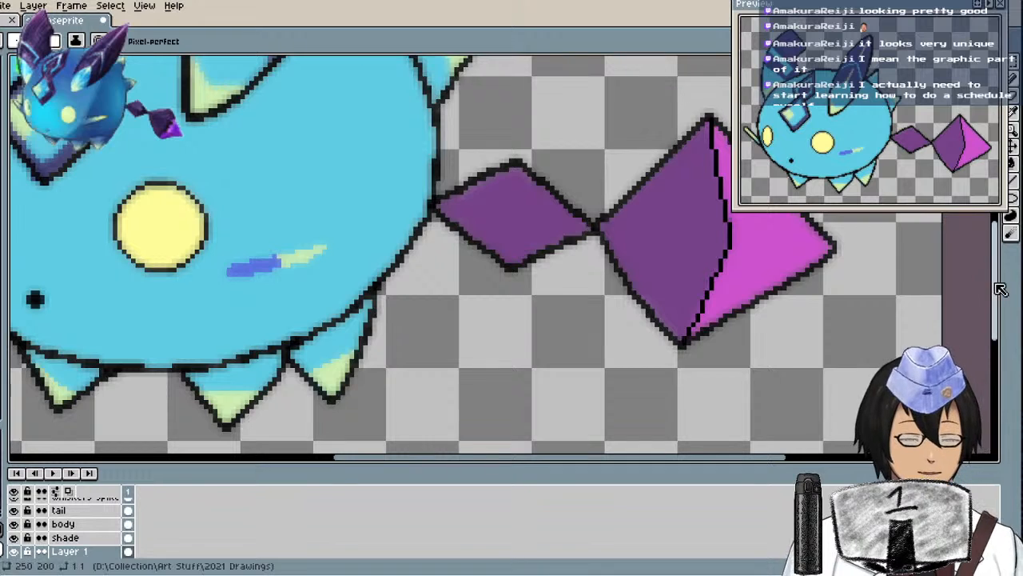
Draw a black facet line across the large tail diamond from its inner corner through the vertical line to its outer tip
scroll(999, 289, up, 2)
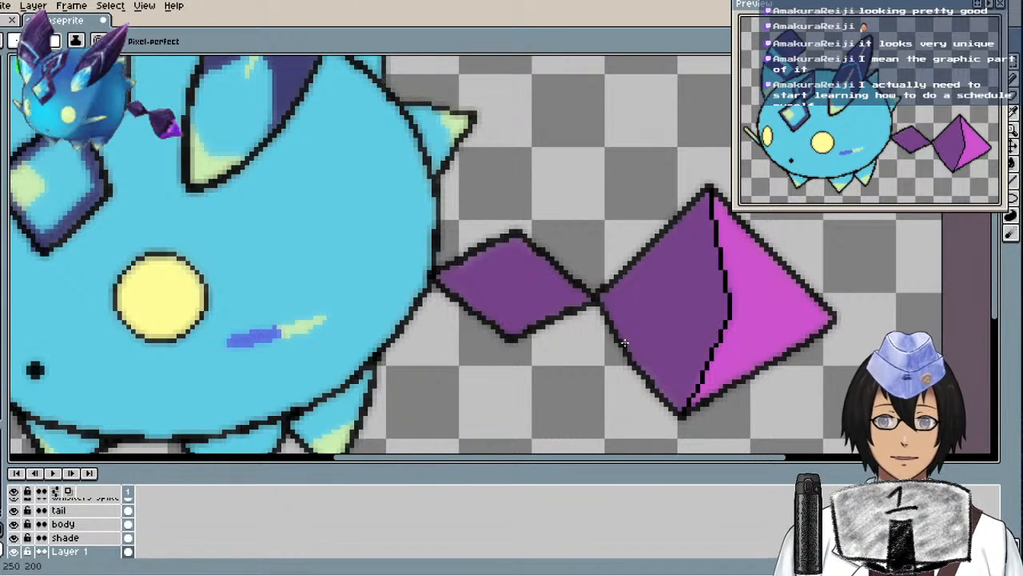
drag(601, 298, 722, 296)
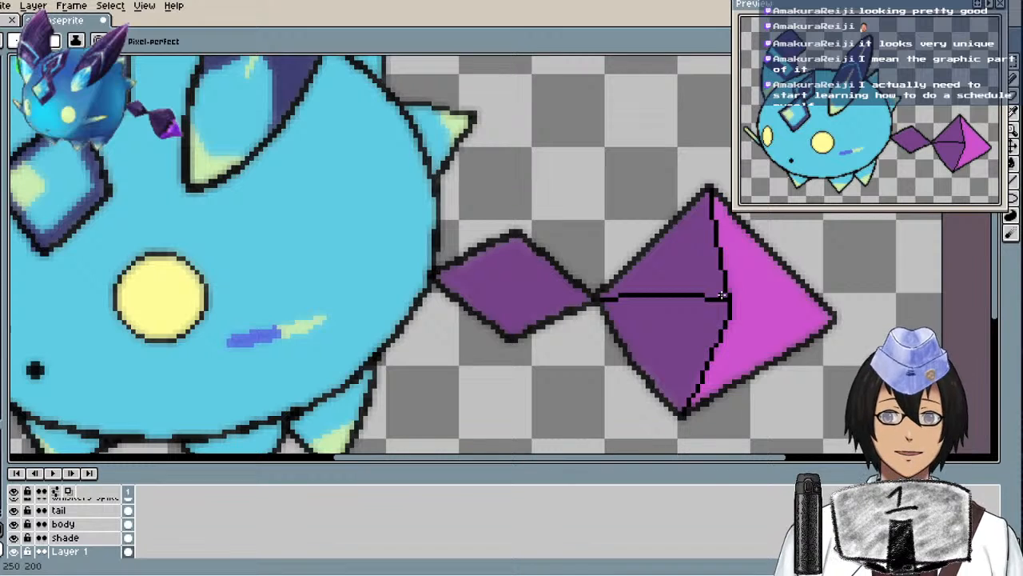
drag(735, 299, 828, 317)
key(ctrl+z)
drag(736, 299, 828, 323)
key(ctrl+z)
mouse_move(737, 299)
mouse_down()
mouse_move(833, 317)
mouse_move(757, 304)
mouse_move(831, 318)
mouse_up()
key(ctrl+z)
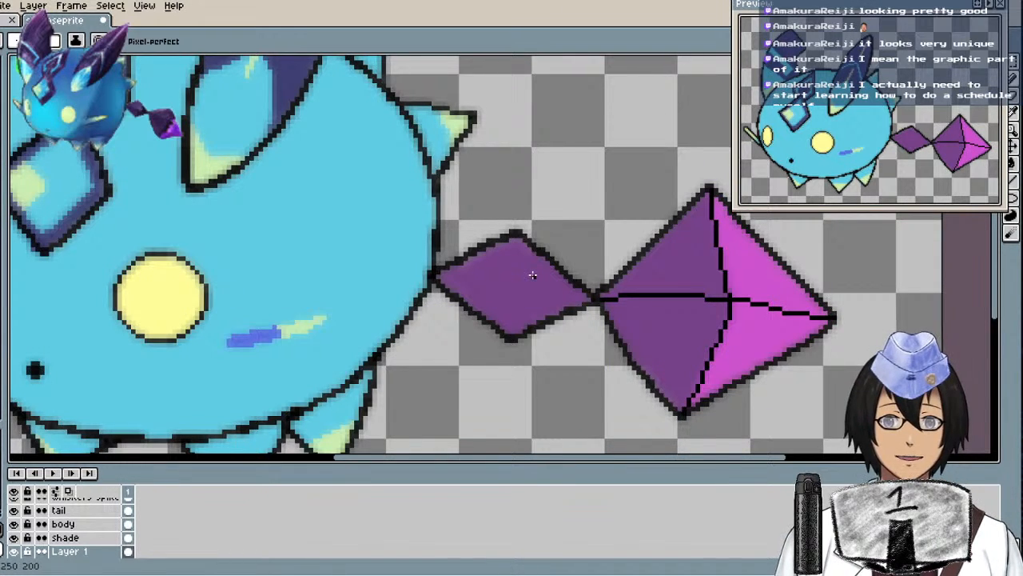
Draw black facet lines in the small tail diamond, one along its length and one angled between its upper and lower corners
drag(435, 276, 519, 279)
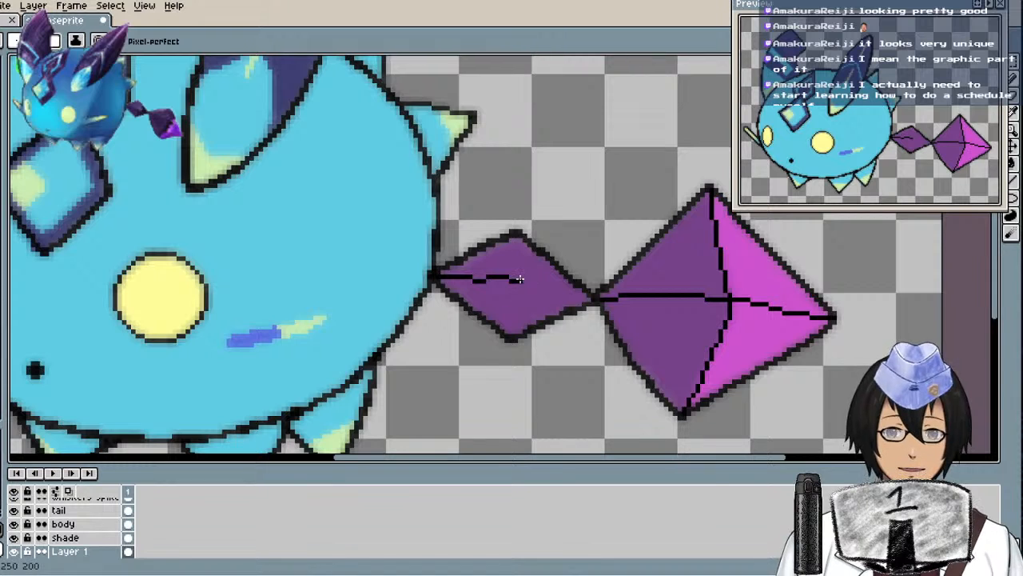
key(ctrl+z)
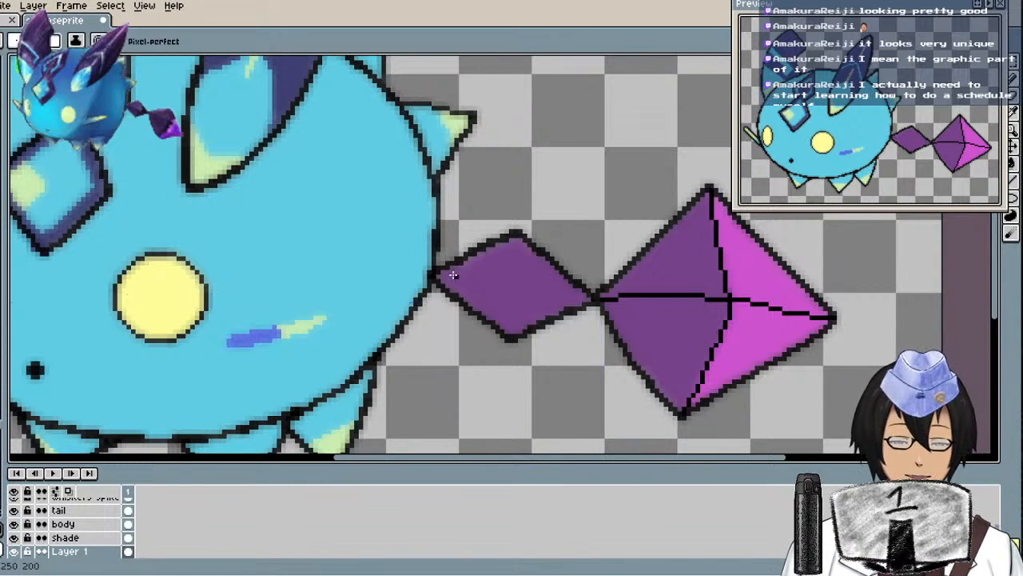
drag(435, 272, 534, 281)
key(ctrl+z)
drag(434, 276, 540, 283)
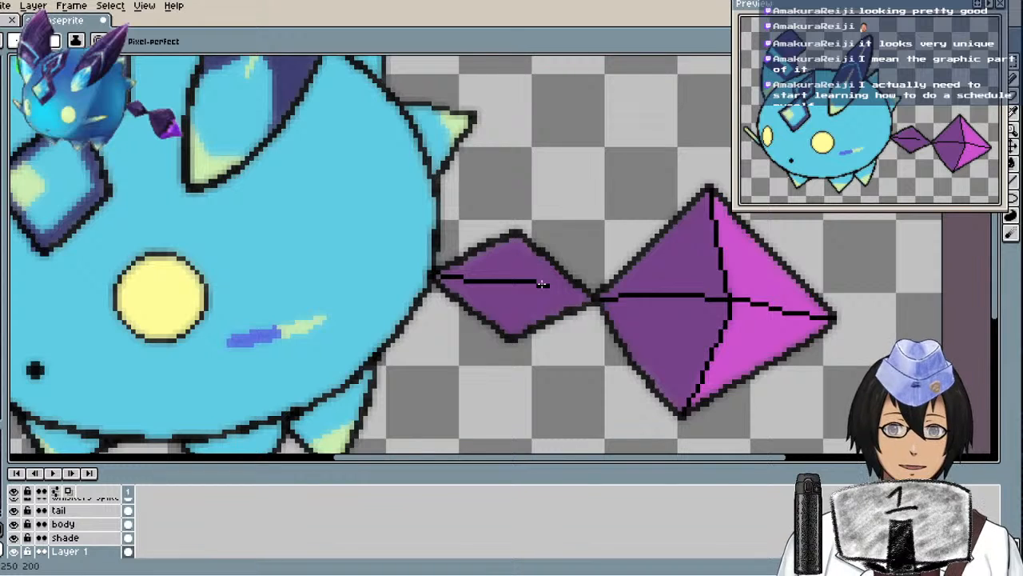
drag(556, 285, 530, 326)
drag(556, 286, 593, 301)
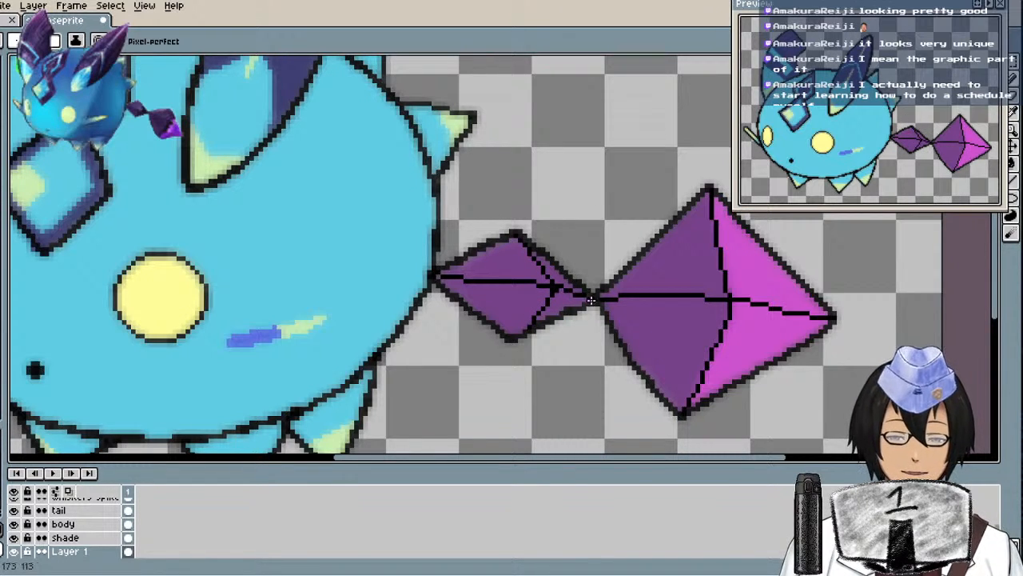
Soften the new facet lines on both tail diamonds with the large Blur brush and save the sprite
click(1013, 233)
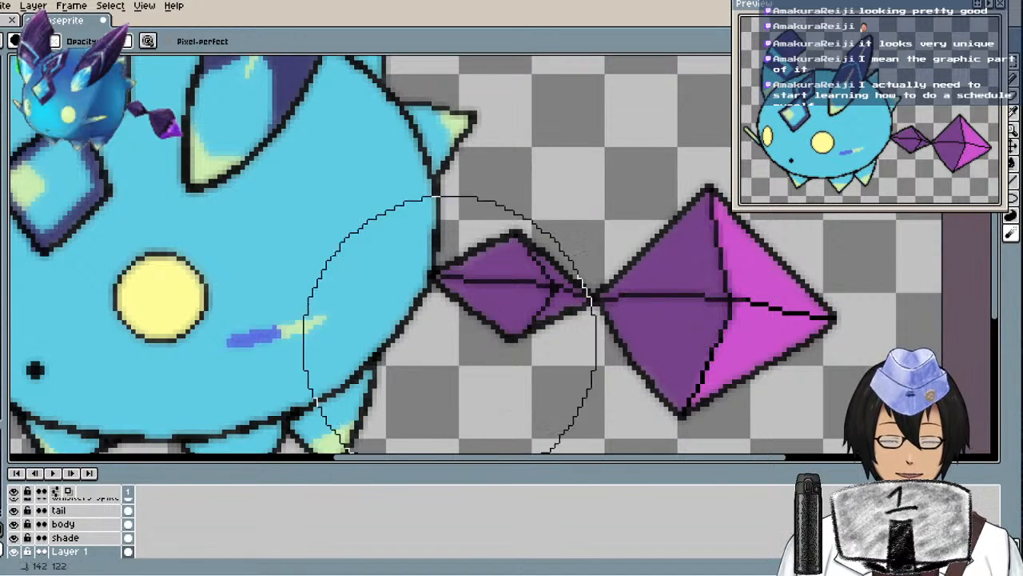
key(ctrl+s)
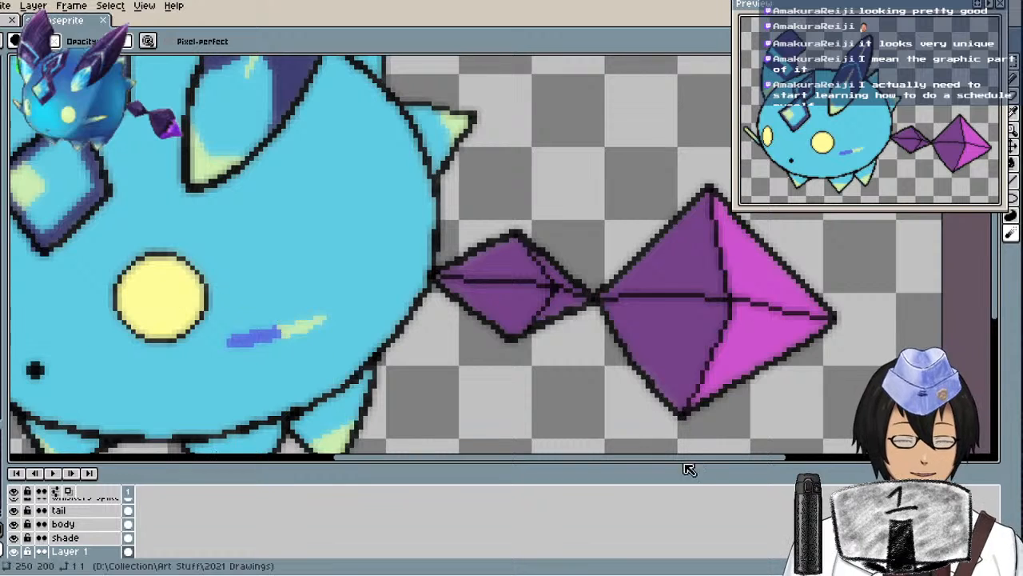
drag(689, 462, 633, 465)
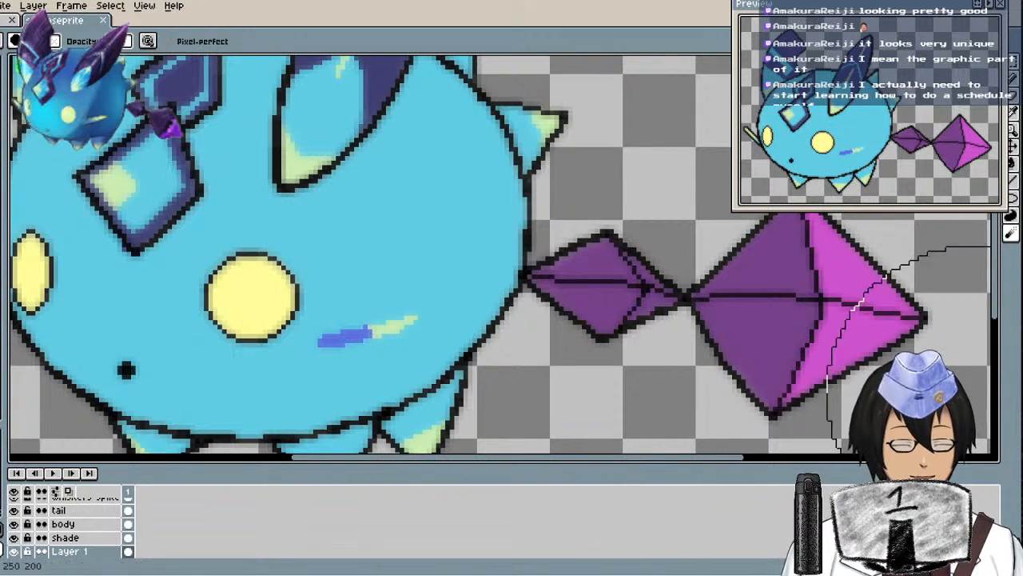
key(minus)
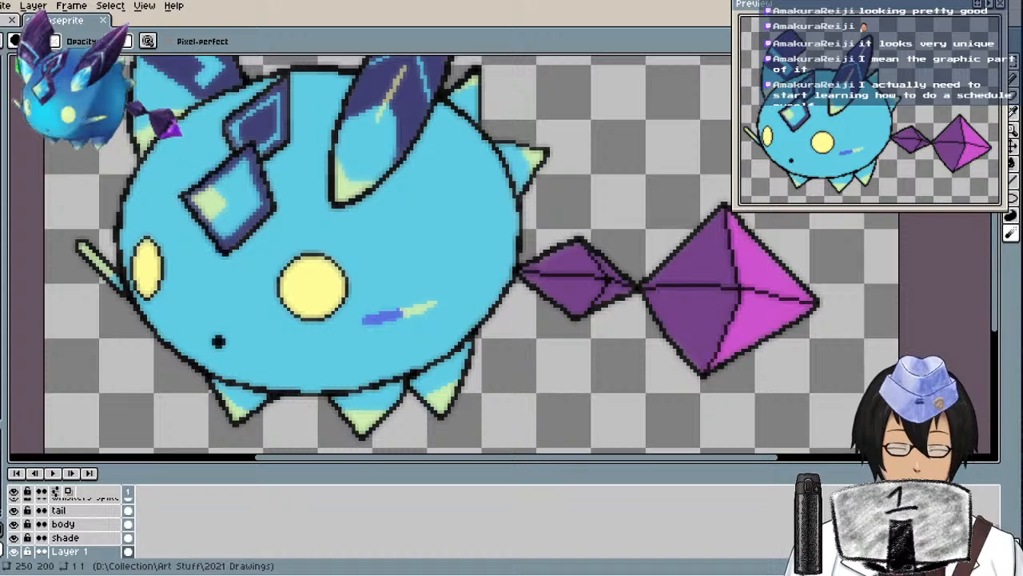
Move Layer 1 directly above the tail layer and merge it down into that layer
click(90, 513)
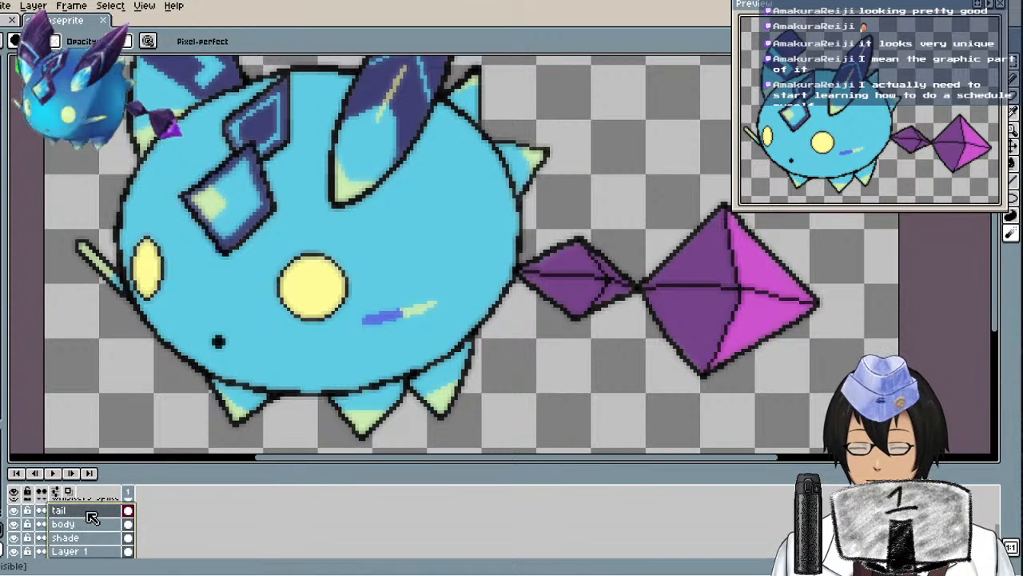
click(88, 551)
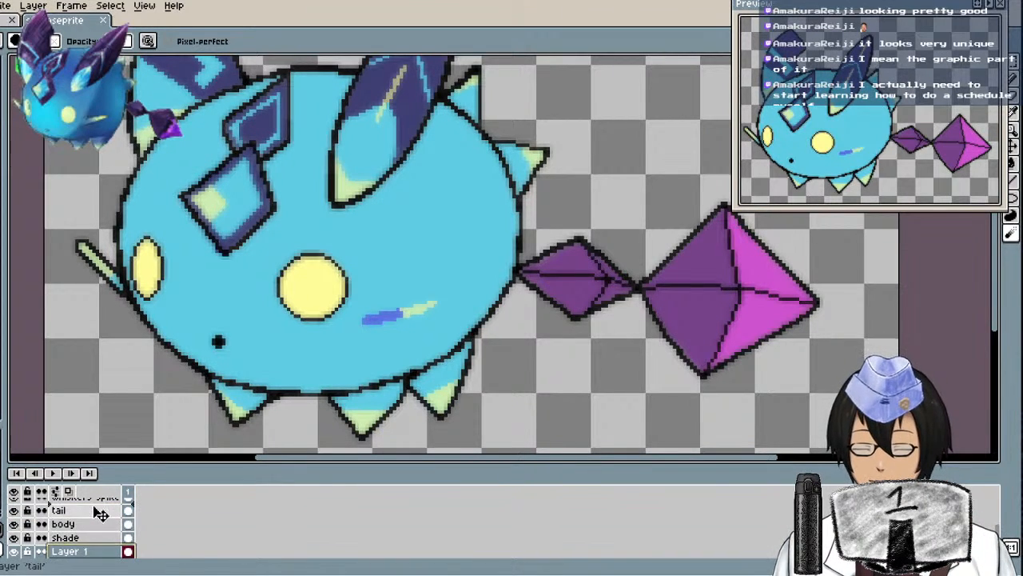
drag(100, 513, 94, 510)
click(32, 5)
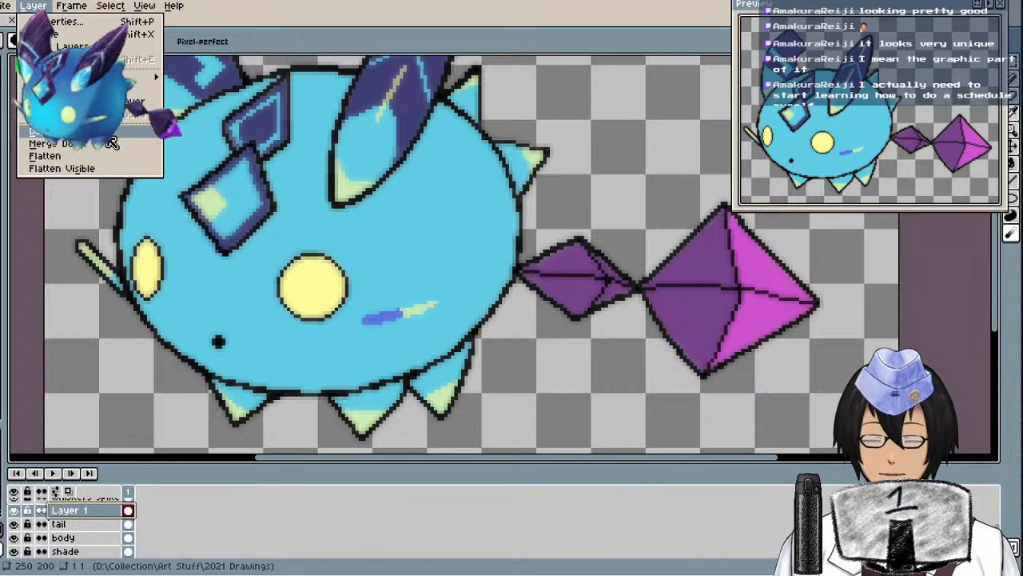
click(111, 143)
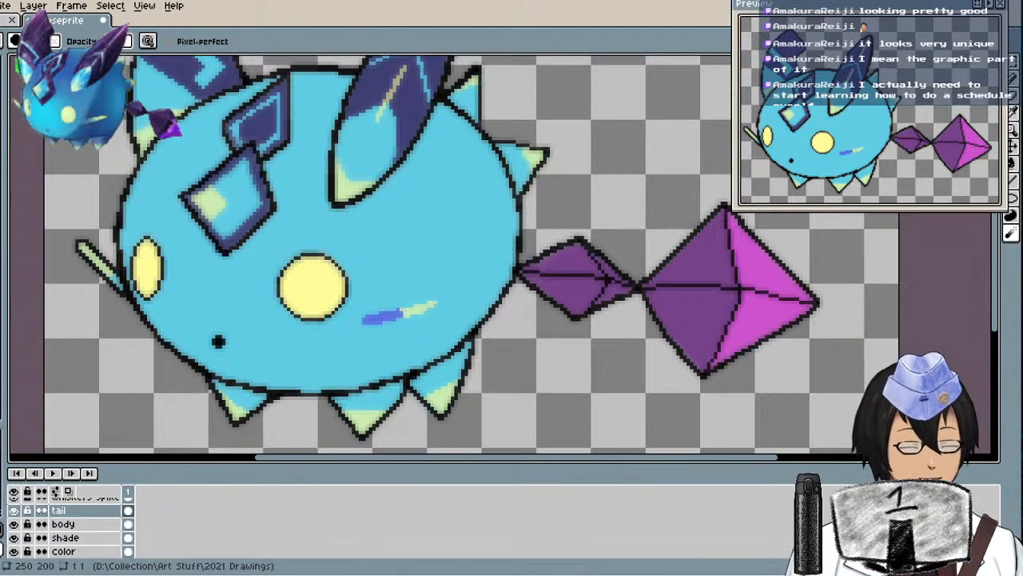
key(minus)
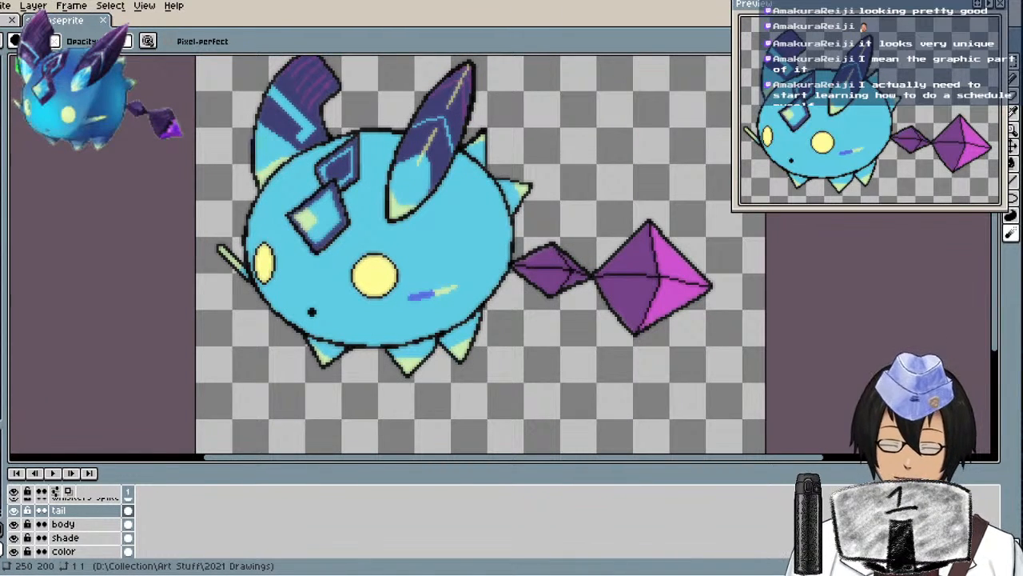
Try dark indigo shading strokes on the shade layer across the creature's back edge, forehead and flank, using a thick round Pencil brush
click(64, 537)
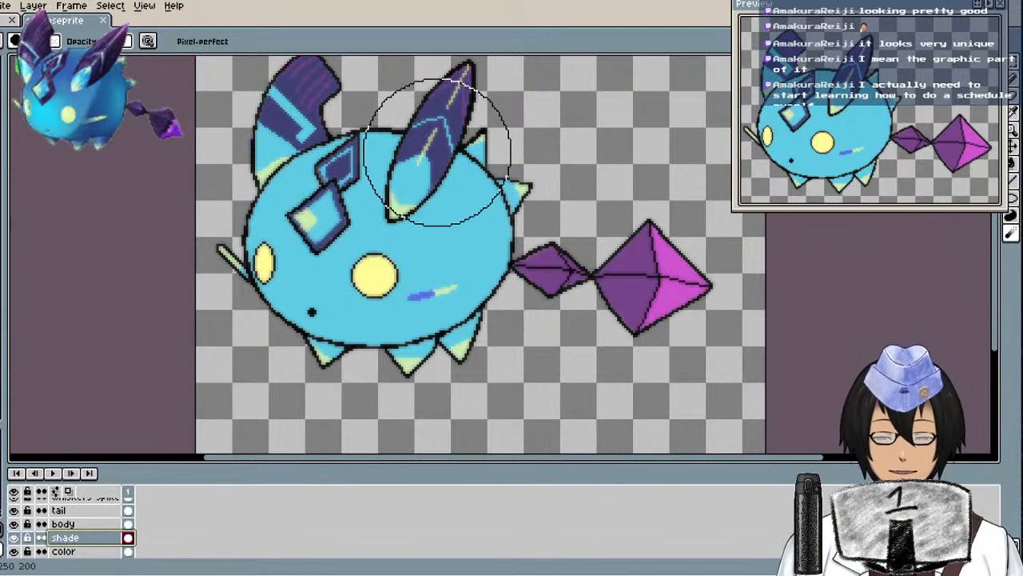
key(i)
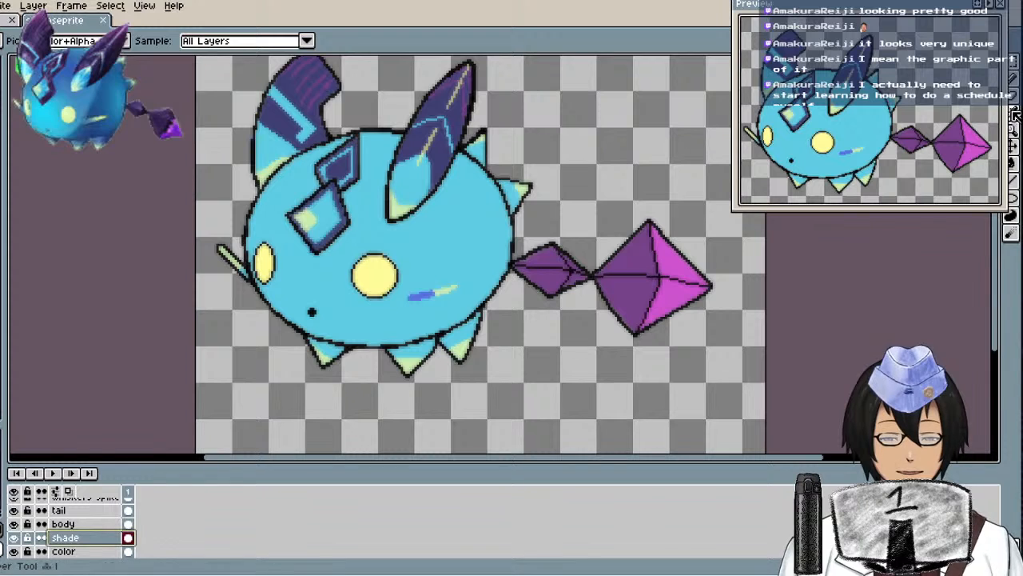
drag(934, 3, 894, 9)
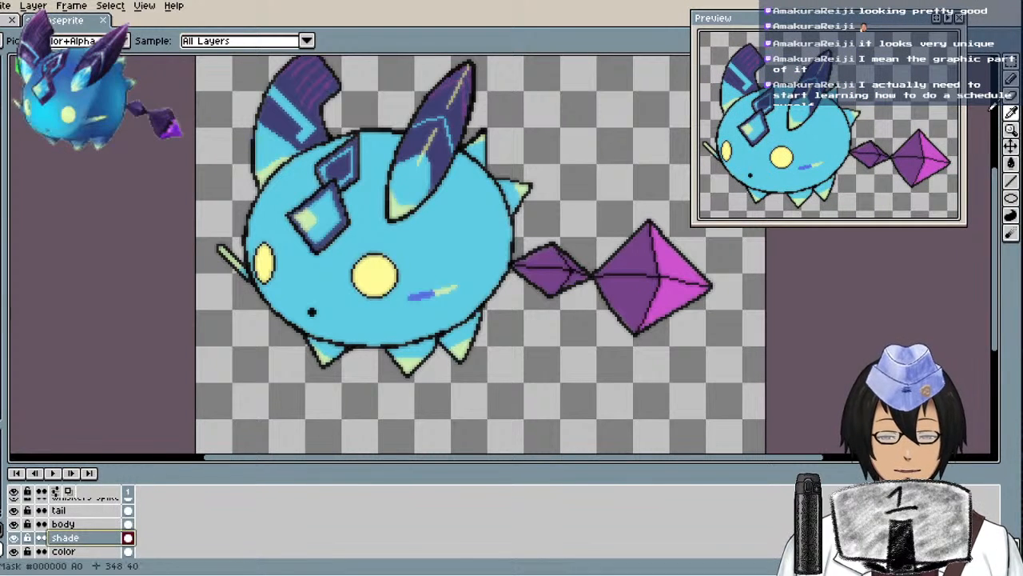
click(1011, 77)
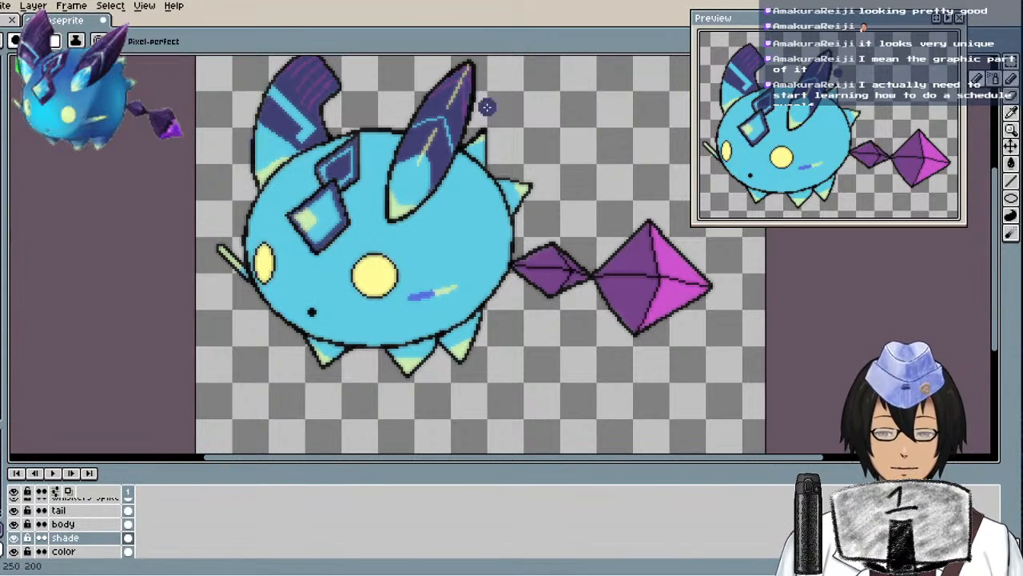
mouse_move(466, 159)
mouse_down()
mouse_move(476, 152)
mouse_move(516, 204)
mouse_move(504, 200)
mouse_move(513, 220)
mouse_up()
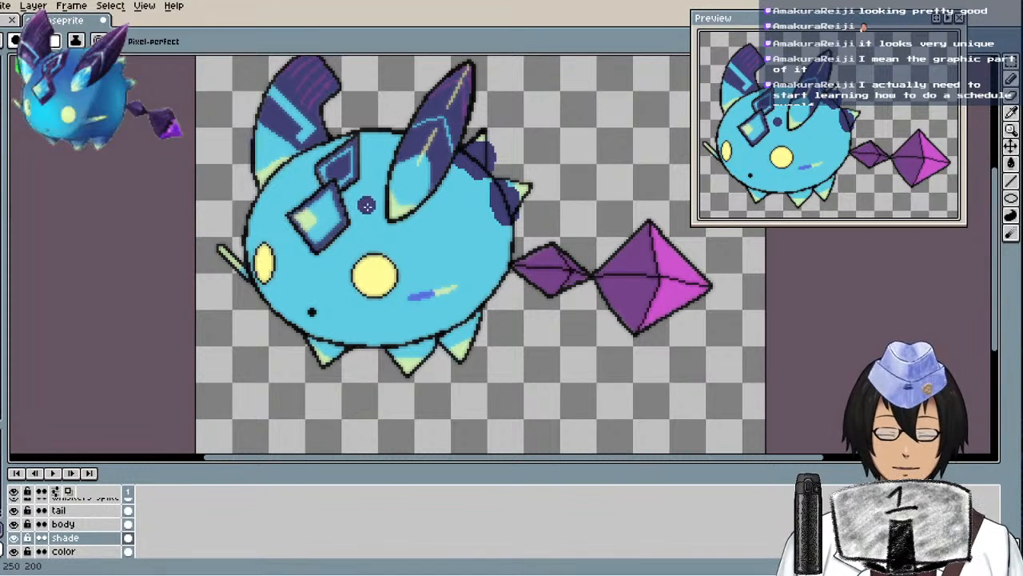
mouse_move(260, 218)
mouse_down()
mouse_move(331, 180)
mouse_move(350, 195)
mouse_move(379, 158)
mouse_up()
mouse_move(419, 204)
mouse_down()
mouse_move(392, 214)
mouse_move(415, 220)
mouse_move(396, 320)
mouse_move(379, 336)
mouse_move(499, 240)
mouse_up()
drag(444, 196, 470, 240)
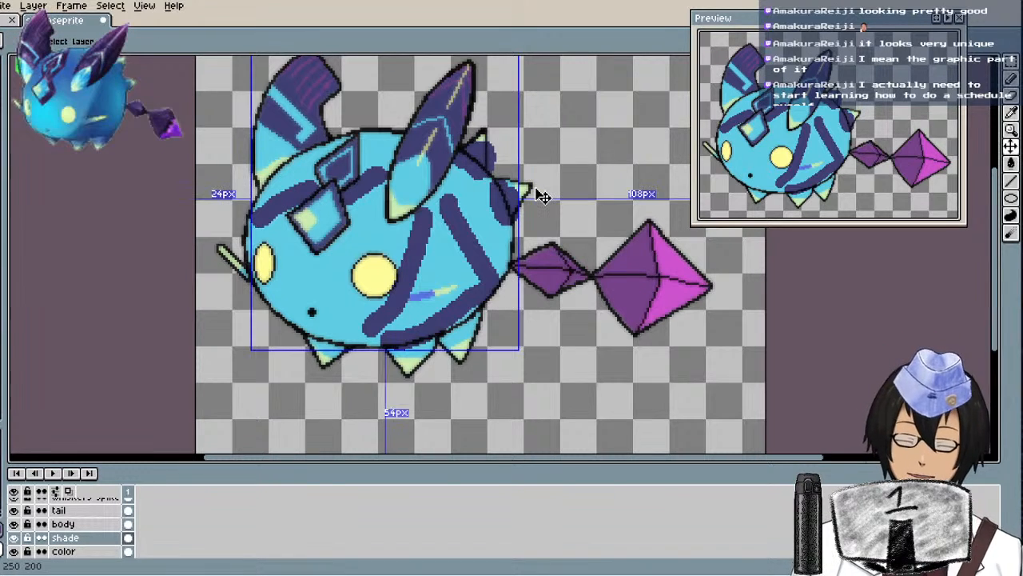
Undo all the dark indigo test strokes on the shade layer
key(ctrl+z)
key(ctrl+z)
key(ctrl+z)
key(ctrl+z)
key(ctrl+z)
key(ctrl+z)
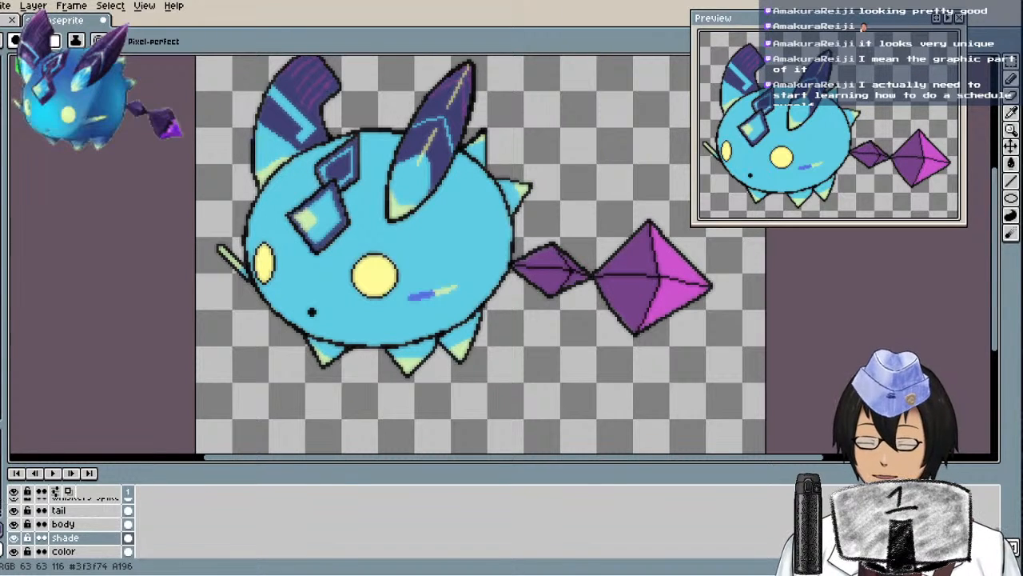
Test a semi-transparent #3f3f74 shadow patch on the flank at several opacities, and clear the shade layer
mouse_move(451, 214)
mouse_down()
mouse_move(470, 199)
mouse_move(448, 256)
mouse_move(492, 225)
mouse_move(483, 253)
mouse_move(480, 189)
mouse_up()
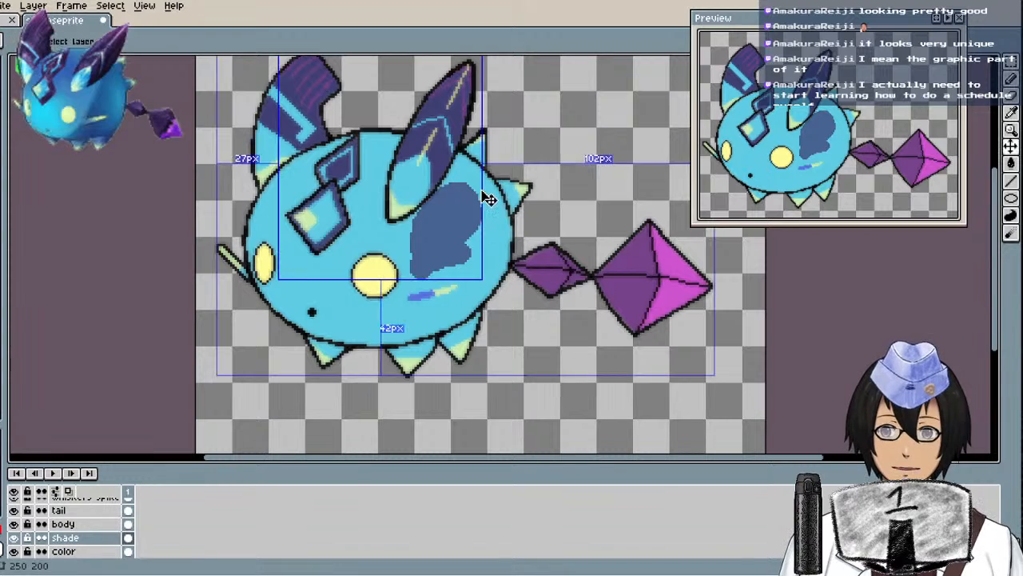
key(ctrl+z)
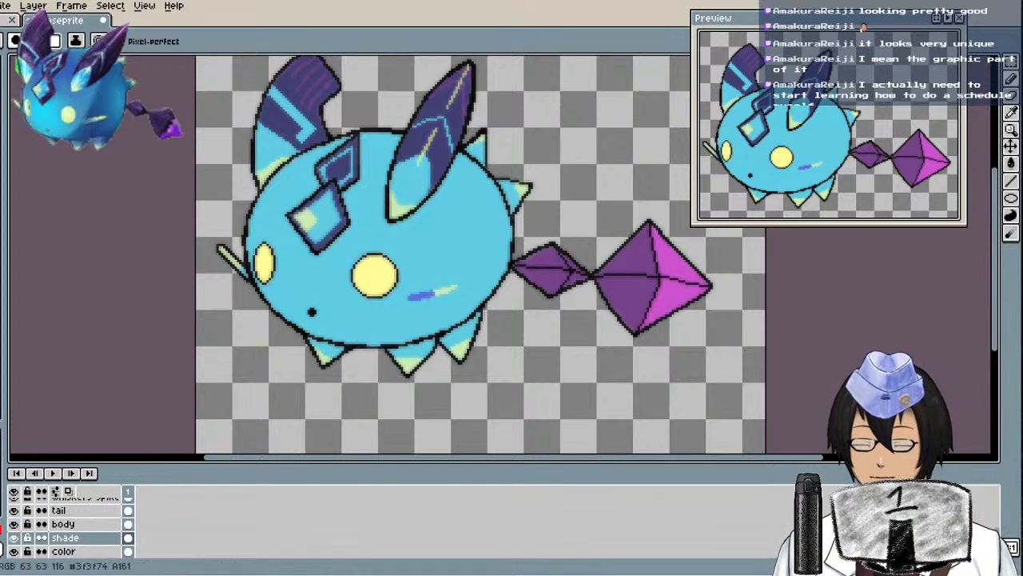
mouse_move(444, 189)
mouse_down()
mouse_move(432, 264)
mouse_move(432, 204)
mouse_move(460, 240)
mouse_move(462, 232)
mouse_up()
key(ctrl+z)
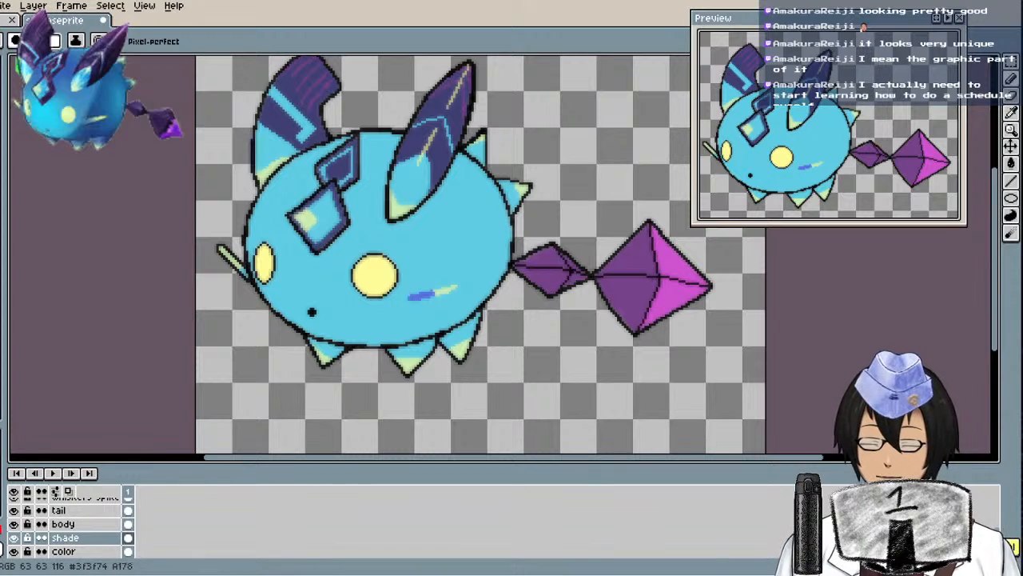
mouse_move(440, 196)
mouse_down()
mouse_move(428, 240)
mouse_move(463, 200)
mouse_move(453, 243)
mouse_up()
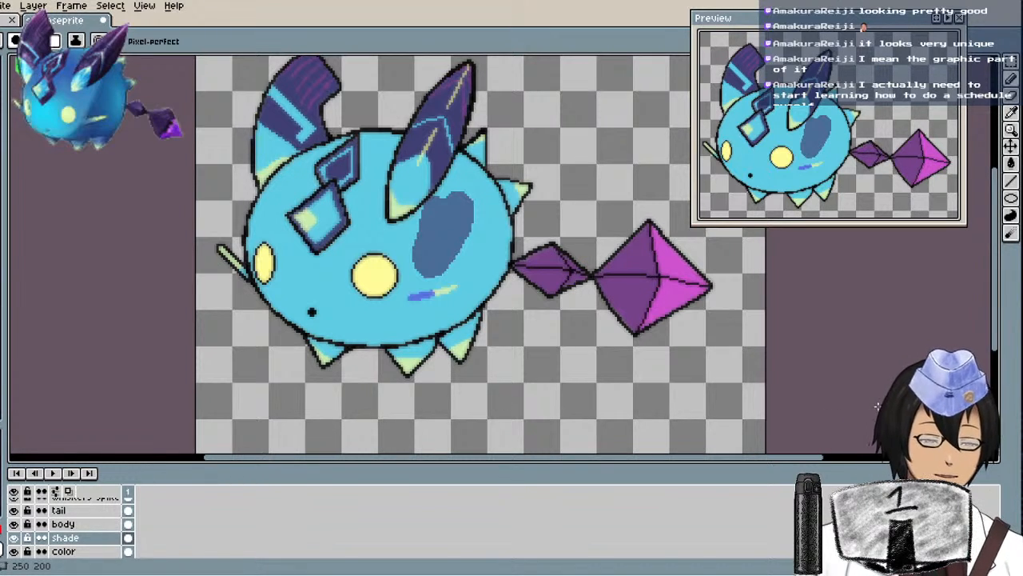
key(ctrl+a)
key(Delete)
key(ctrl+d)
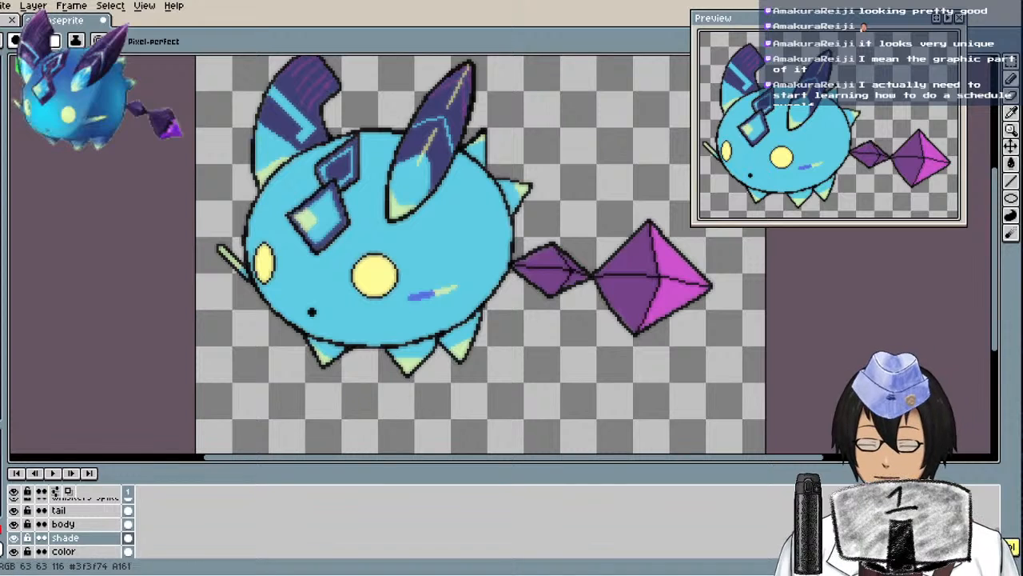
Try translucent #3f3f74 shadow strokes down the creature's flank on the shade layer, undo them, and save the sprite
mouse_move(407, 238)
mouse_down()
mouse_move(400, 309)
mouse_move(426, 246)
mouse_move(442, 250)
mouse_move(401, 332)
mouse_up()
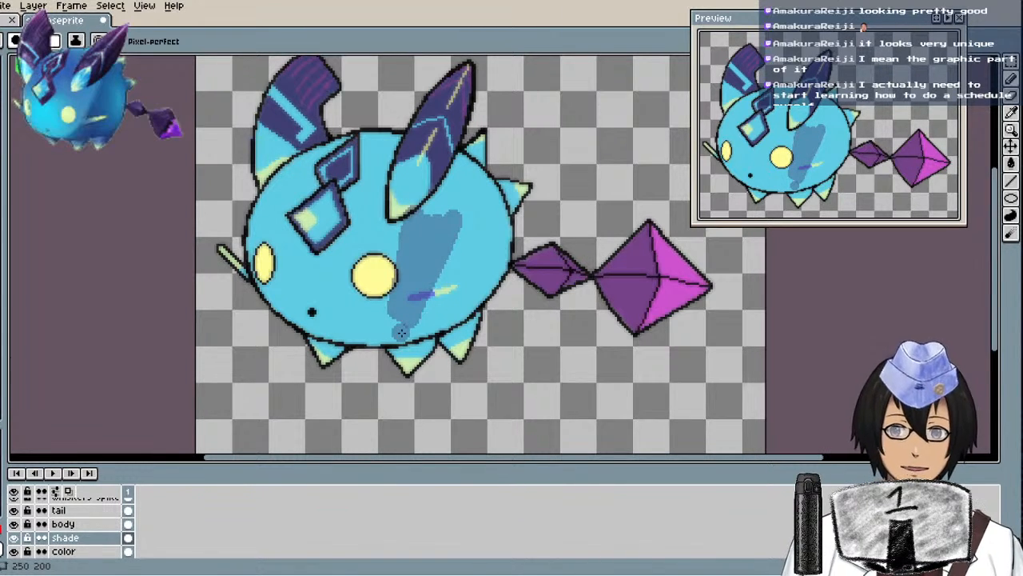
key(ctrl+z)
mouse_move(434, 232)
mouse_down()
mouse_move(402, 329)
mouse_move(424, 263)
mouse_move(435, 292)
mouse_up()
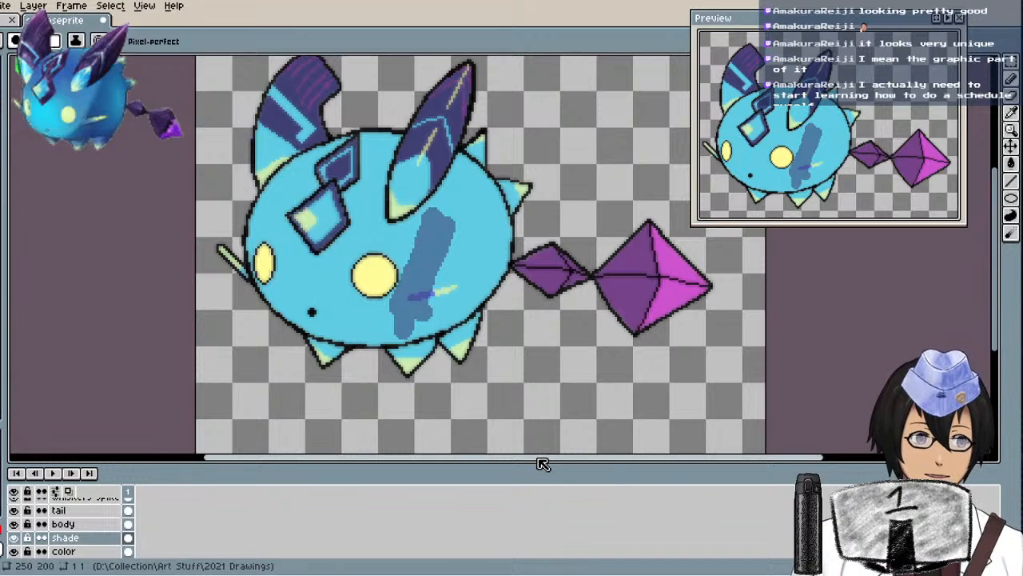
key(ctrl+z)
key(ctrl+s)
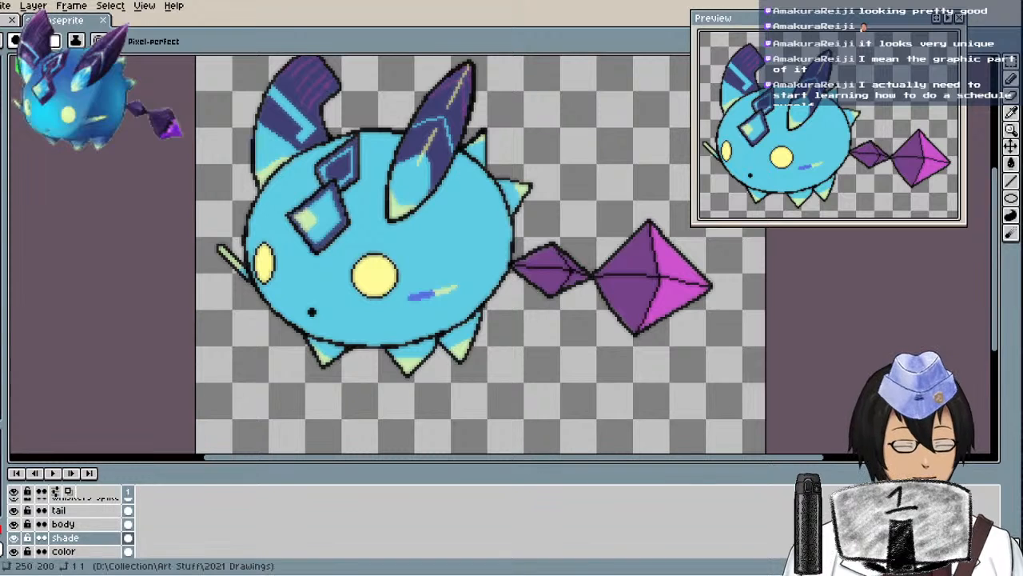
Paint translucent dark-blue shadow over the upper parts of the three spikes under the body on the shade layer
scroll(499, 250, up, 1)
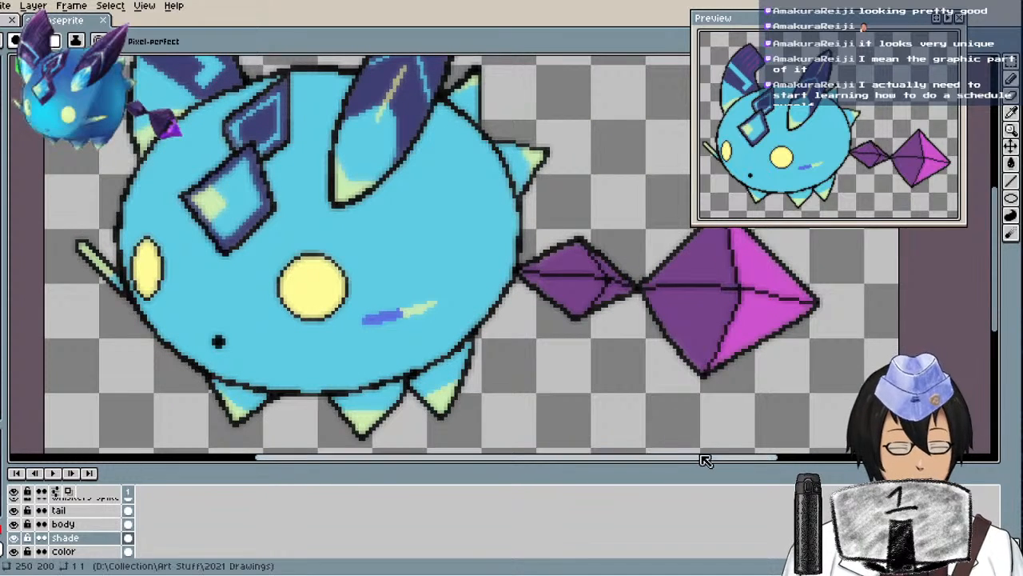
drag(684, 466, 664, 468)
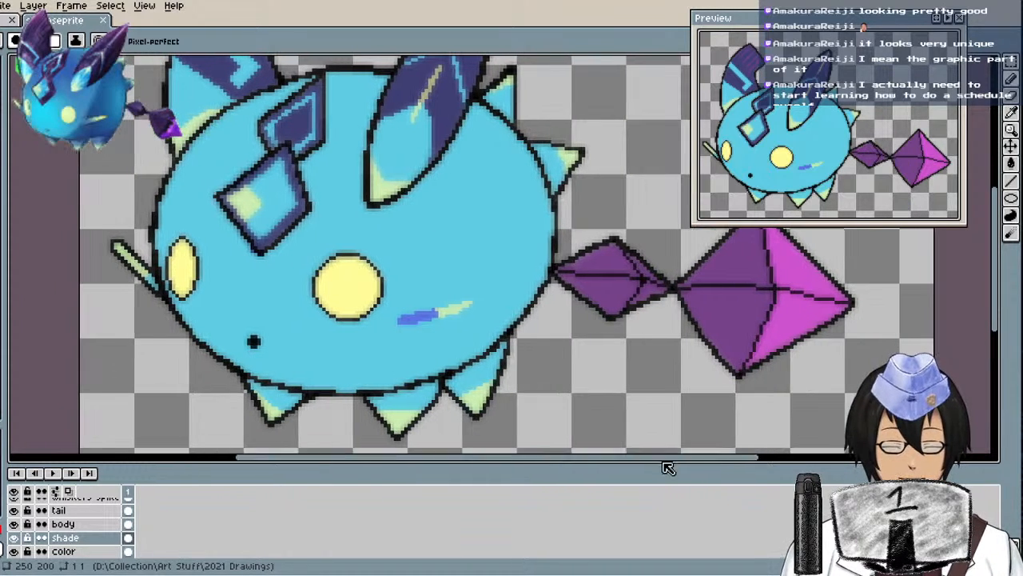
mouse_move(457, 384)
mouse_down()
mouse_move(499, 357)
mouse_move(489, 379)
mouse_move(515, 337)
mouse_up()
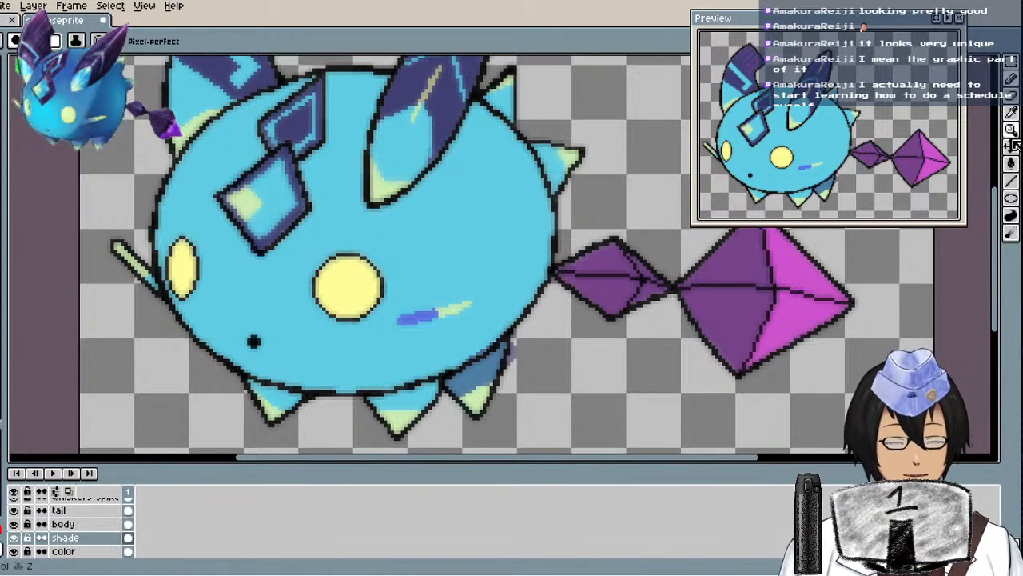
mouse_move(369, 390)
mouse_down()
mouse_move(428, 399)
mouse_move(452, 374)
mouse_up()
key(ctrl+z)
key(ctrl+z)
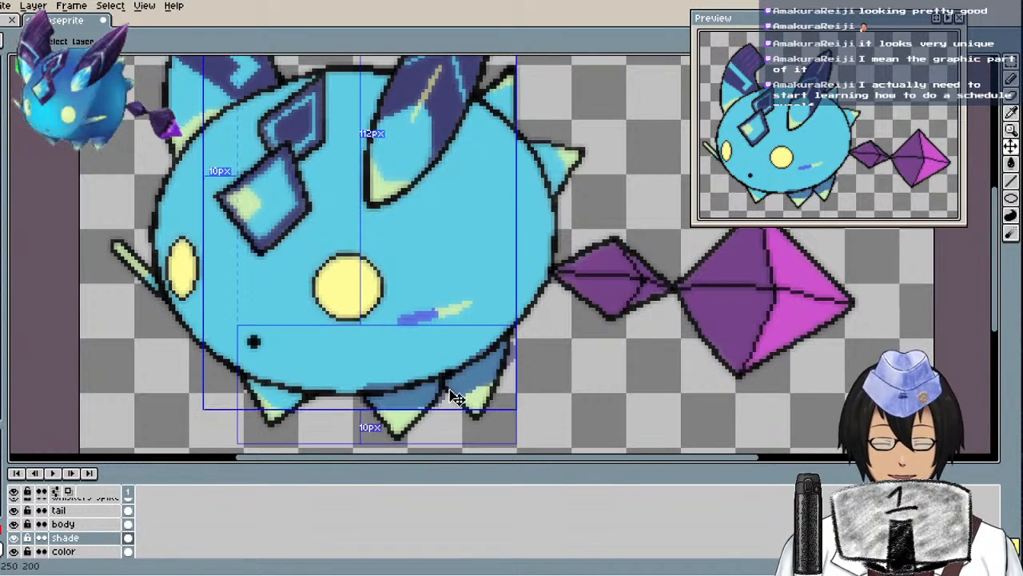
mouse_move(371, 394)
mouse_down()
mouse_move(423, 395)
mouse_move(414, 399)
mouse_move(432, 382)
mouse_up()
drag(259, 384, 304, 402)
key(ctrl+z)
key(ctrl+z)
mouse_move(259, 377)
mouse_down()
mouse_move(301, 406)
mouse_move(276, 392)
mouse_up()
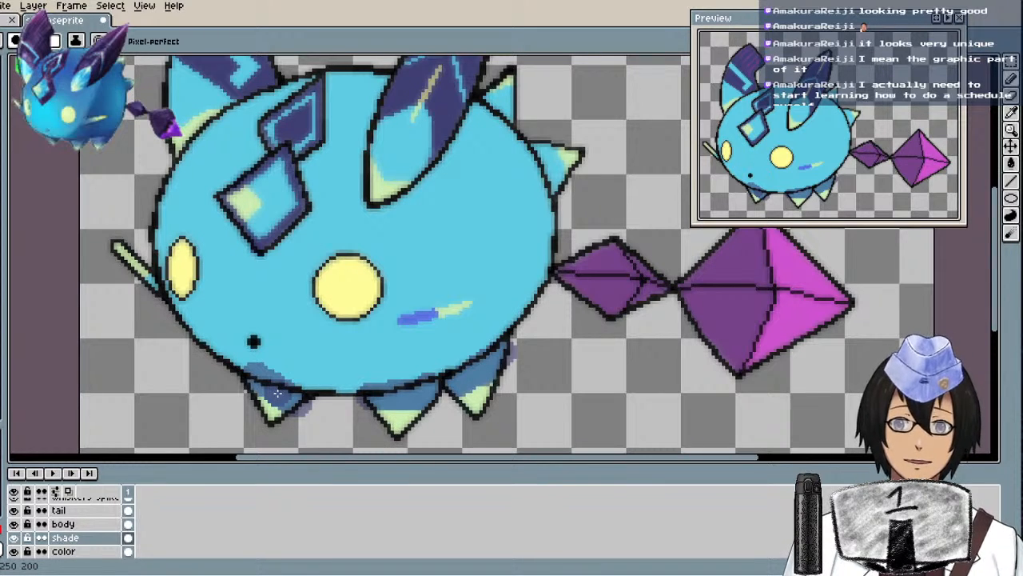
Erase the shadow that spilled onto the body and background around the three lower spikes
click(1012, 97)
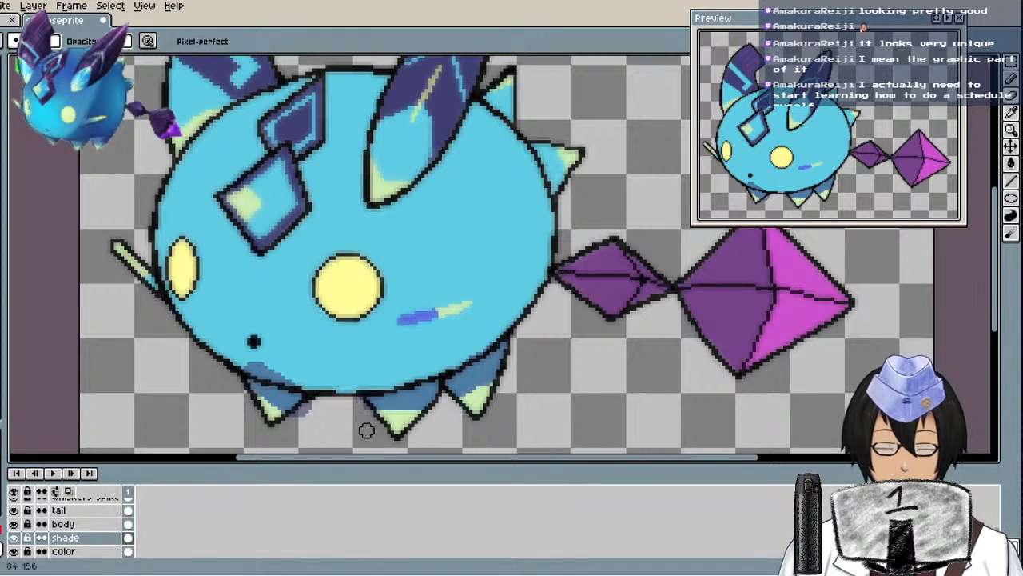
mouse_move(318, 387)
mouse_down()
mouse_move(293, 414)
mouse_move(242, 354)
mouse_move(271, 372)
mouse_up()
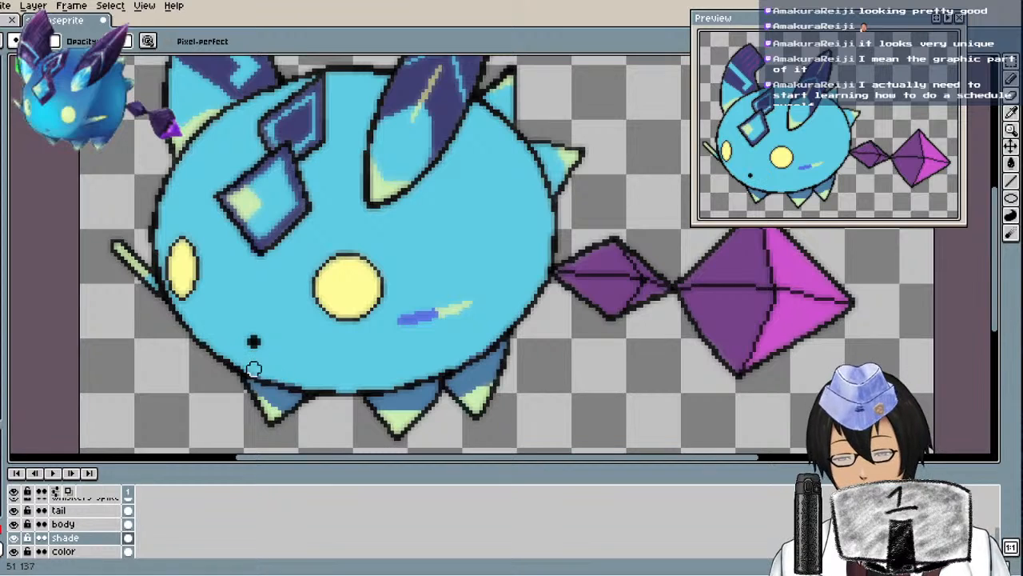
key(ctrl)
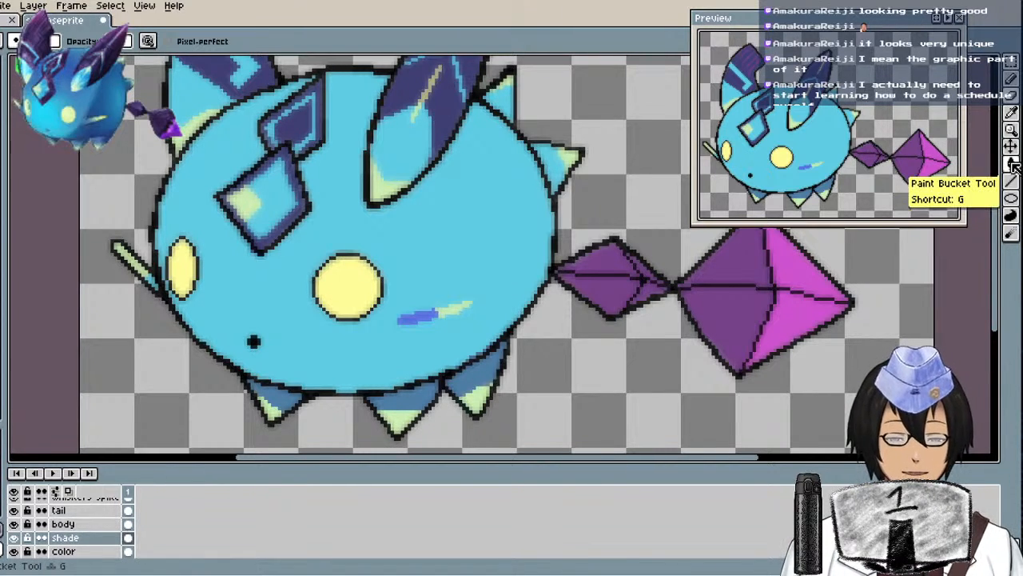
Toggle the color and shade layers' visibility to compare the sprite with and without the shading, leaving both visible
click(14, 550)
click(14, 550)
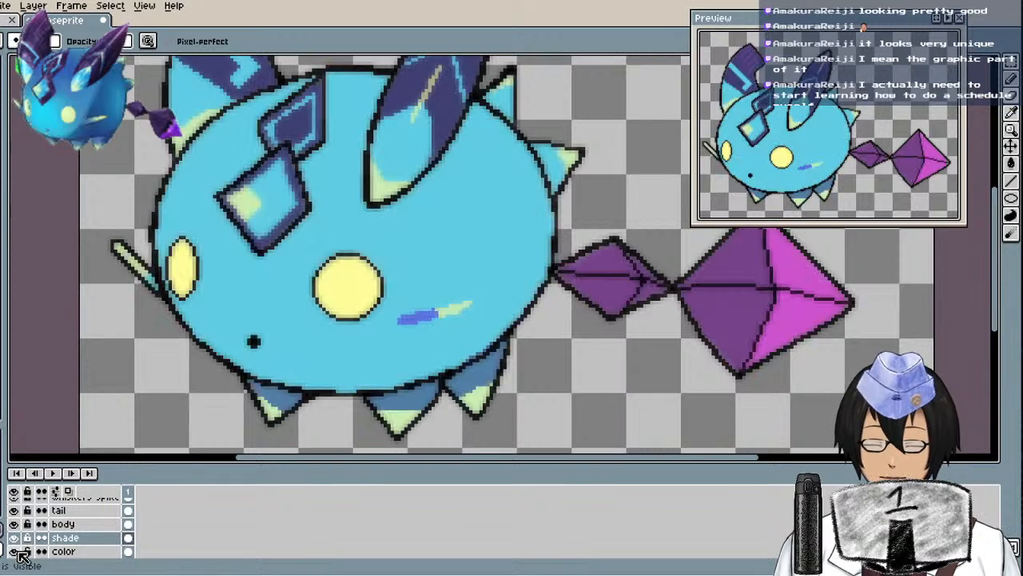
click(14, 537)
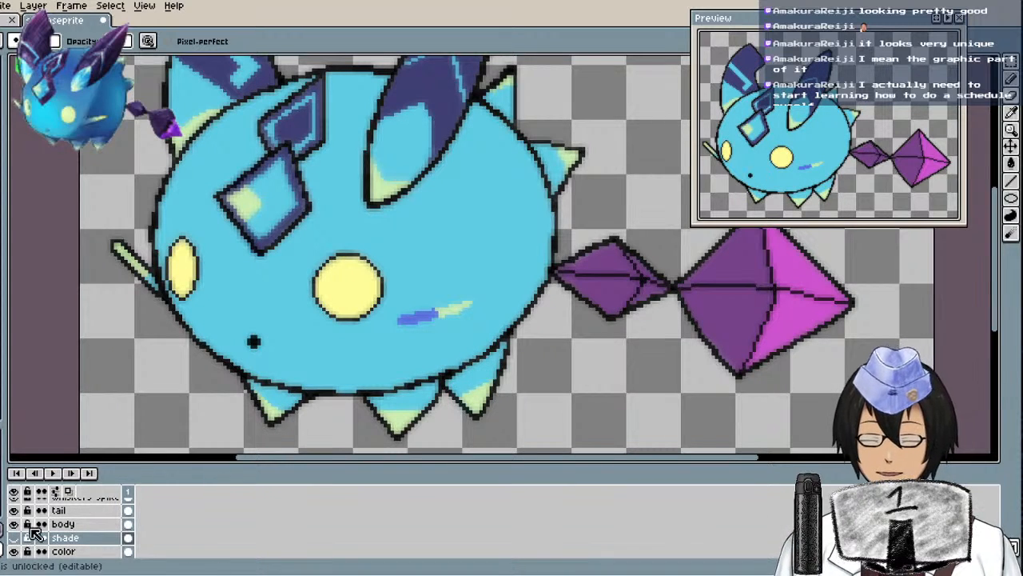
click(15, 538)
click(15, 538)
click(14, 538)
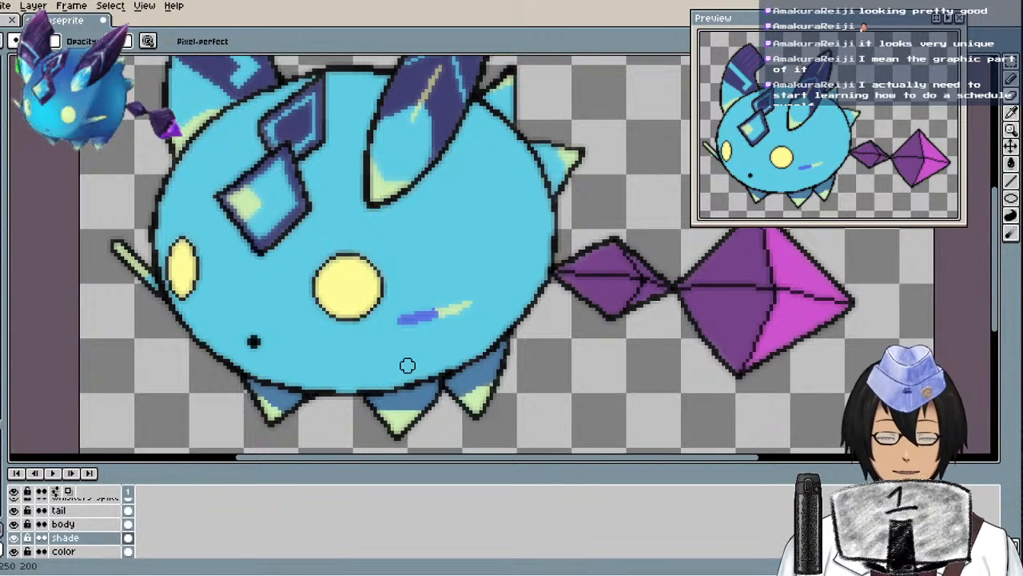
Paint translucent shadow over the body's upper-left forehead, from above the small eye up to the diamond markings
drag(995, 243, 995, 228)
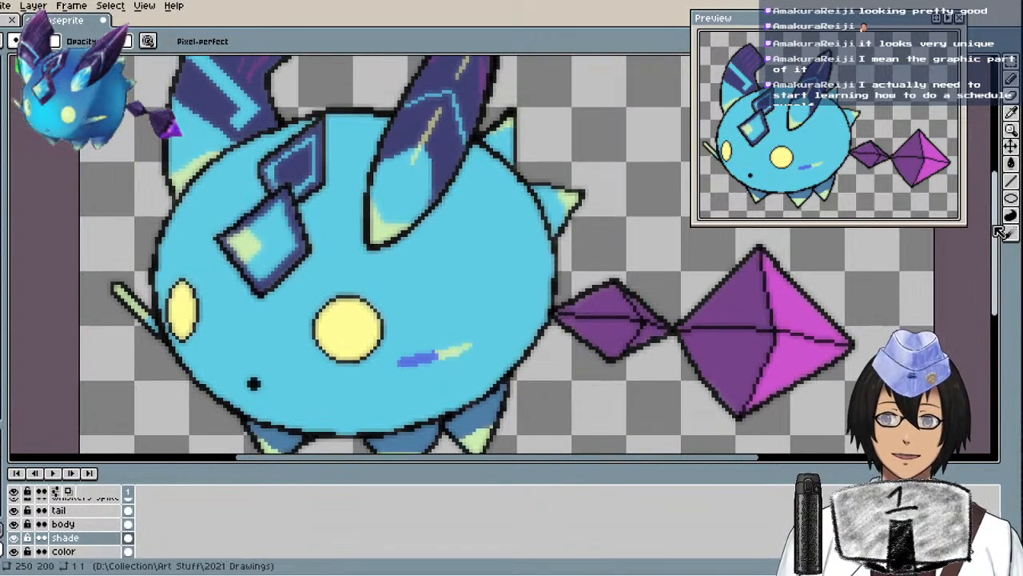
click(1013, 95)
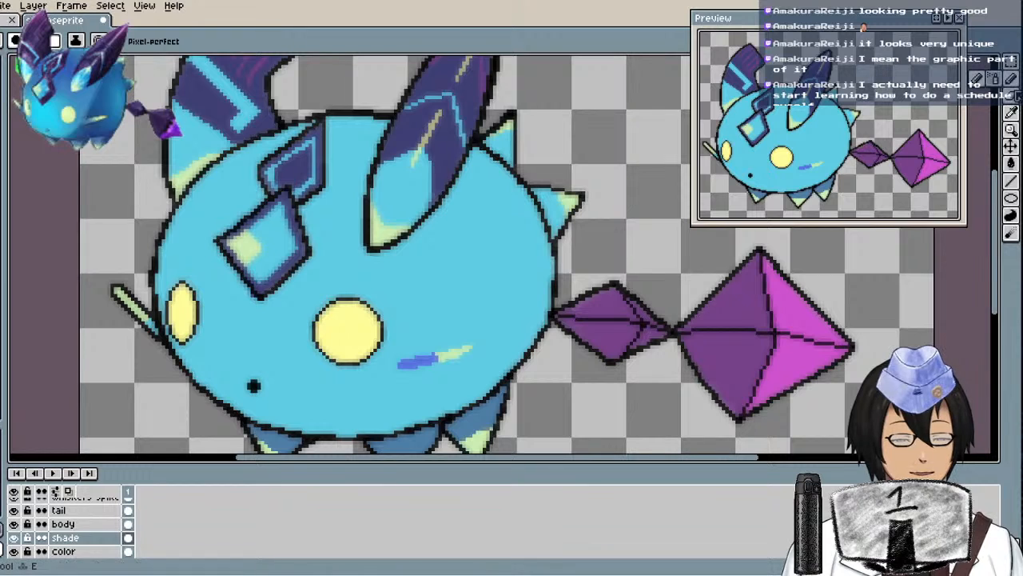
click(993, 78)
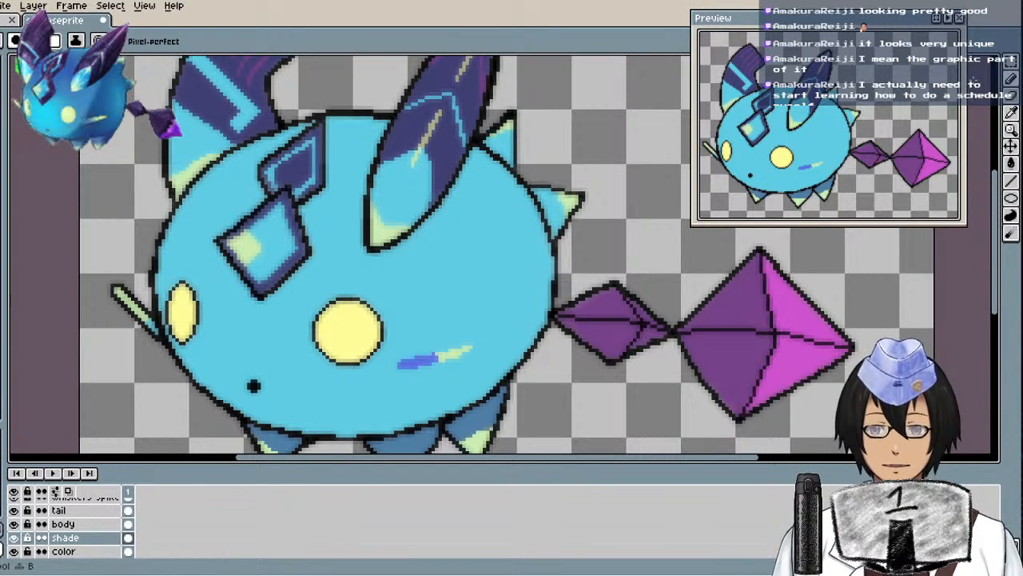
drag(166, 281, 210, 254)
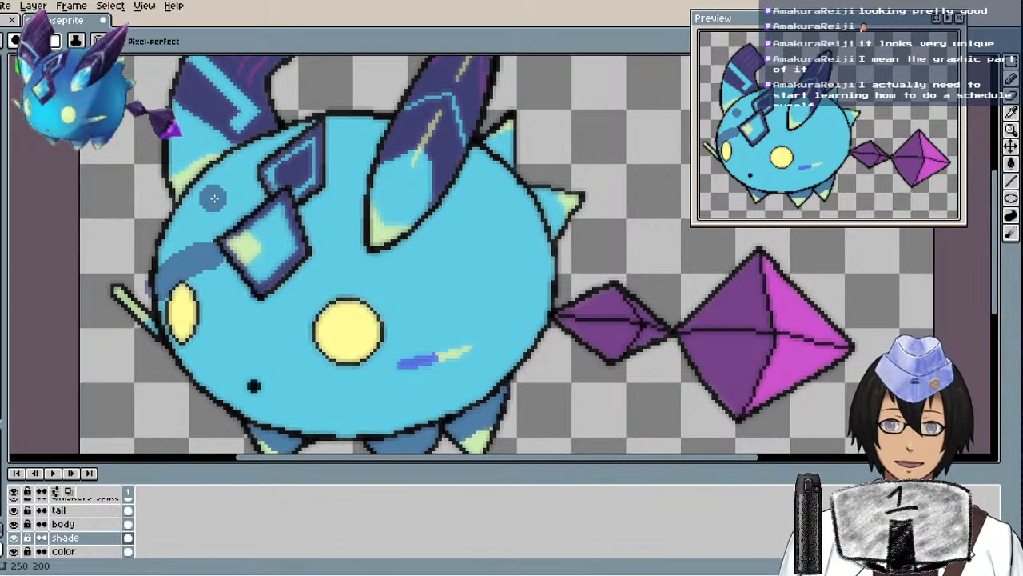
key(ctrl+z)
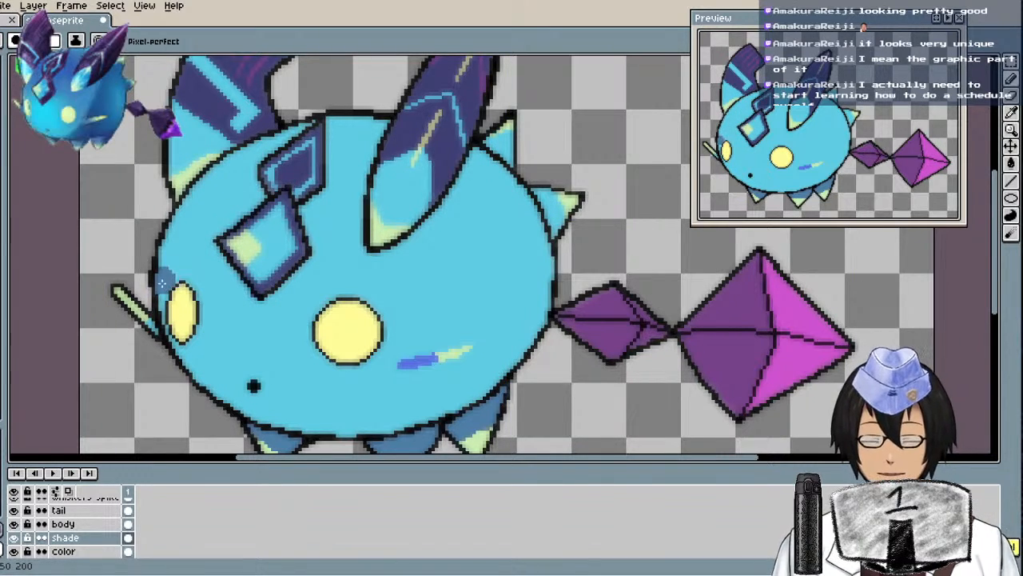
mouse_move(154, 280)
mouse_down()
mouse_move(240, 224)
mouse_move(265, 196)
mouse_move(272, 152)
mouse_move(306, 121)
mouse_up()
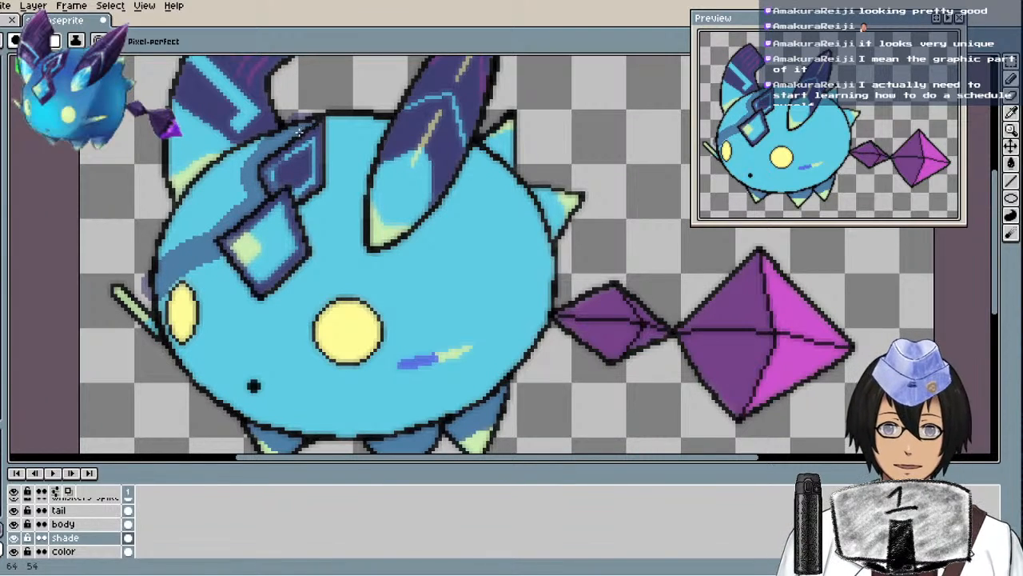
mouse_move(262, 154)
mouse_down()
mouse_move(188, 206)
mouse_move(156, 264)
mouse_move(196, 233)
mouse_up()
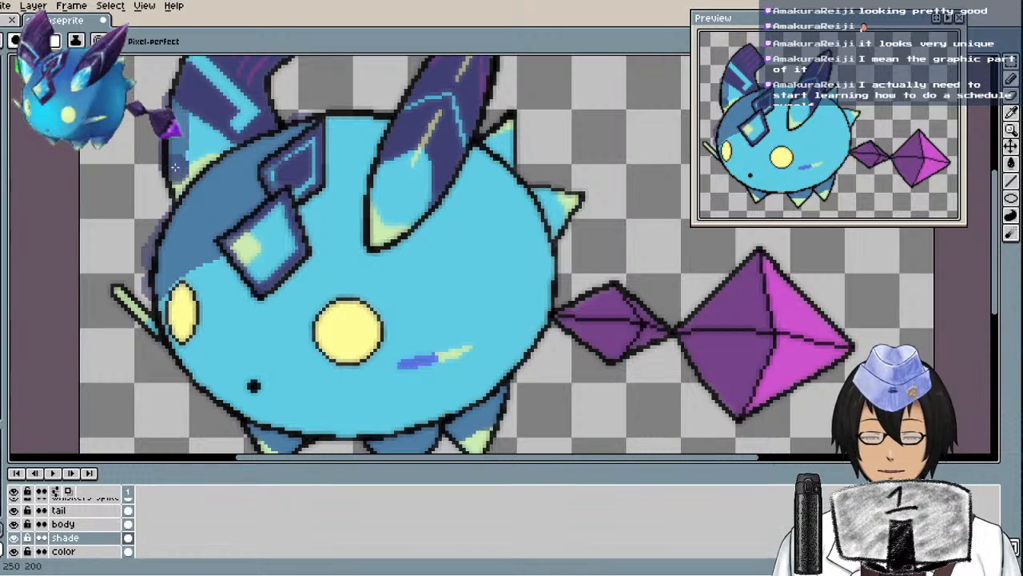
Shade the cyan stripe on the left ear with the translucent shadow brush, undoing any stray strokes
drag(999, 261, 999, 229)
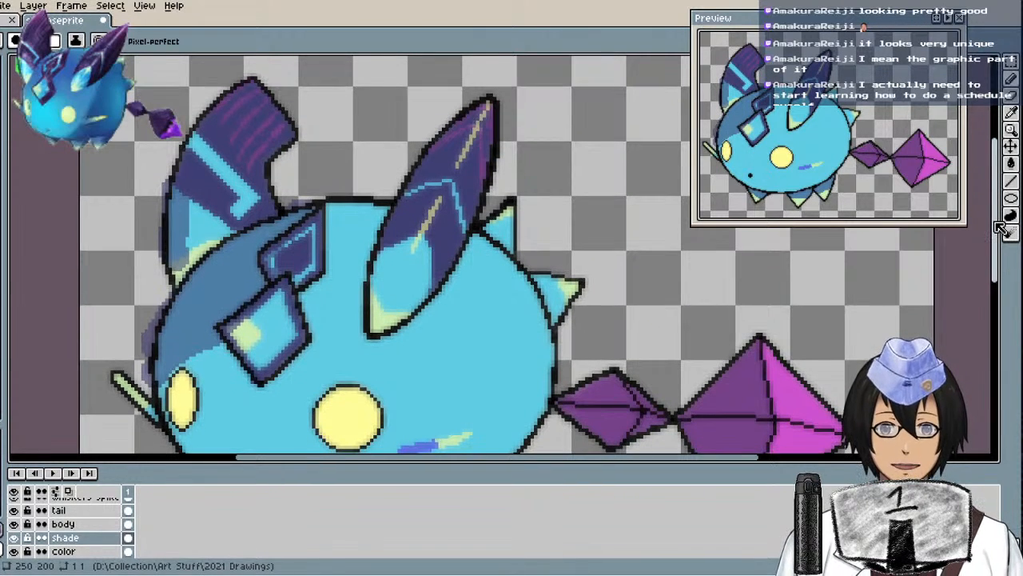
drag(192, 140, 249, 200)
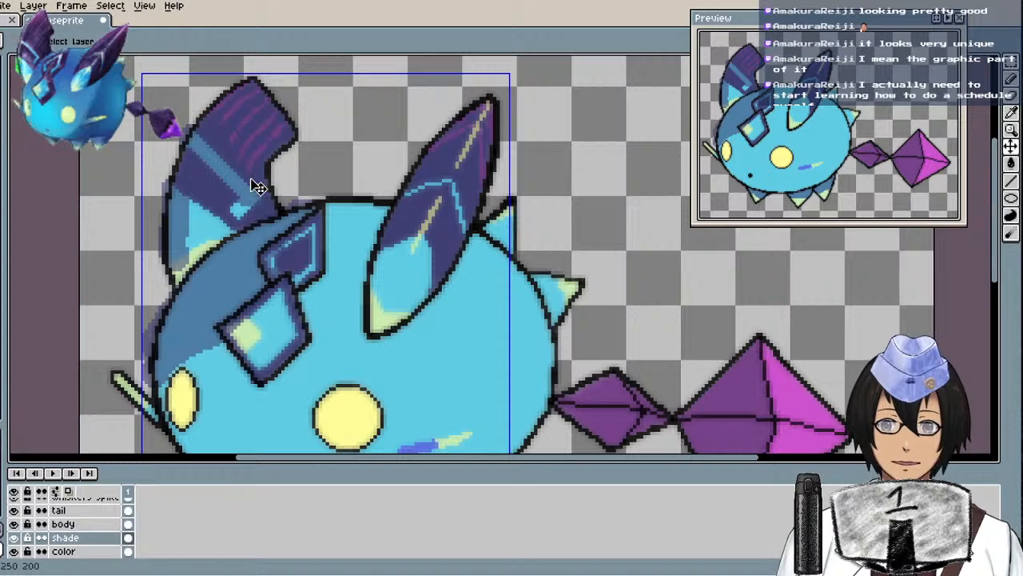
key(ctrl+z)
mouse_move(192, 140)
mouse_down()
mouse_move(250, 200)
mouse_move(237, 215)
mouse_up()
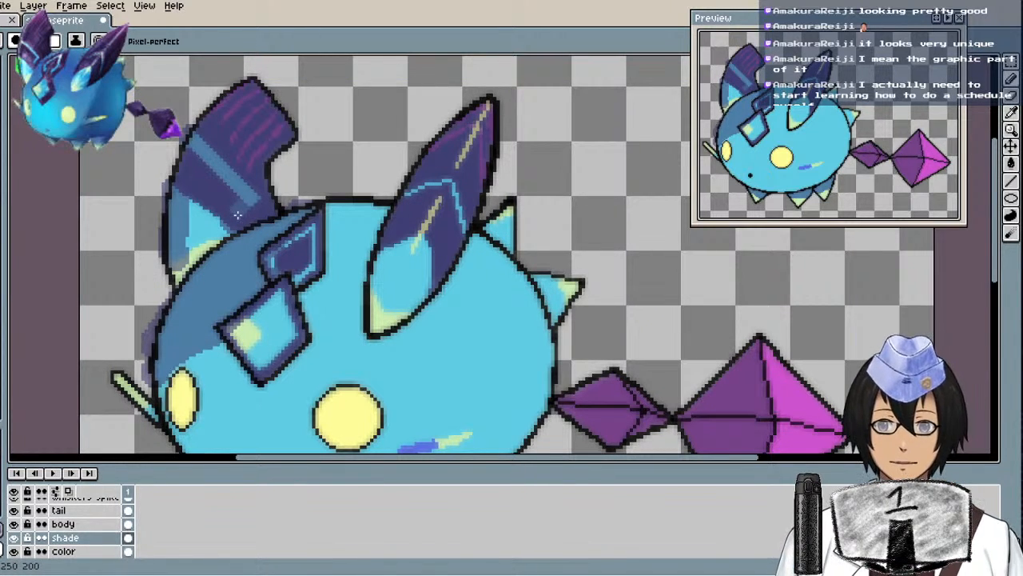
drag(335, 220, 339, 276)
mouse_move(376, 218)
mouse_down()
mouse_move(357, 280)
mouse_move(352, 239)
mouse_up()
key(ctrl+z)
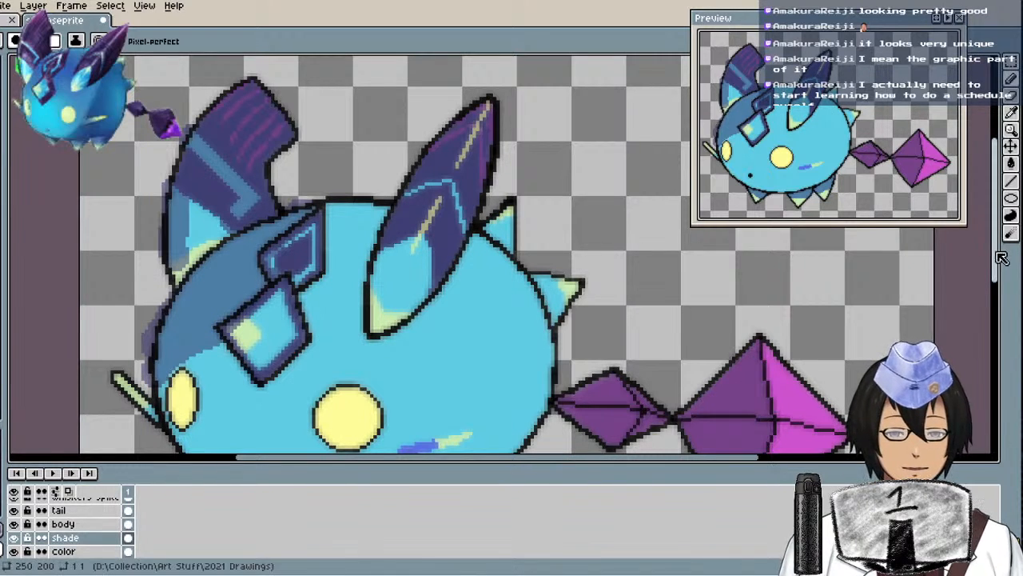
Shade the two spikes on the creature's back with the translucent shadow brush
scroll(1003, 258, down, 3)
mouse_move(516, 98)
mouse_down()
mouse_move(498, 138)
mouse_move(502, 148)
mouse_move(508, 126)
mouse_move(532, 139)
mouse_move(566, 232)
mouse_up()
scroll(1001, 258, down, 1)
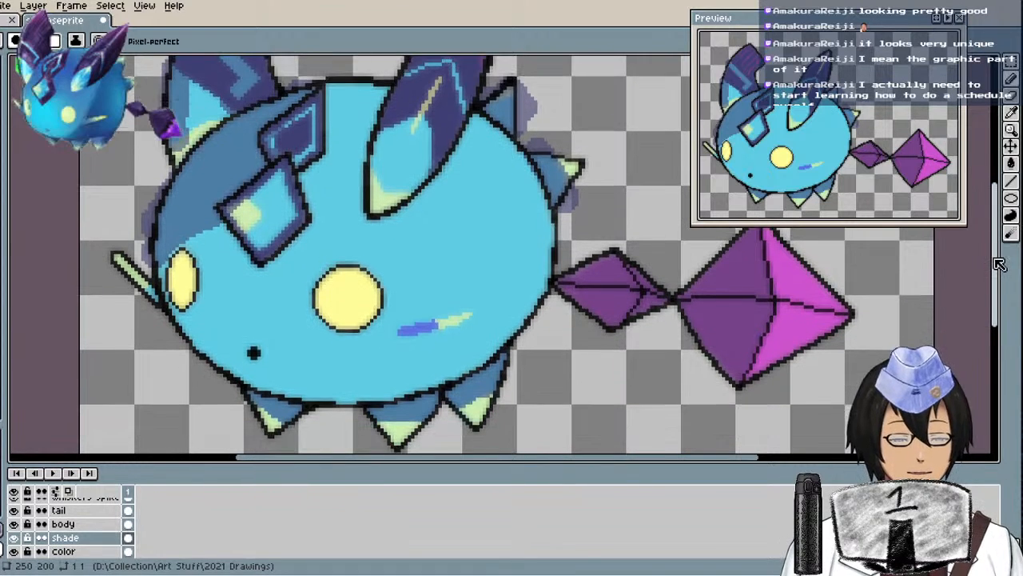
Cover the small purple tail crystal with translucent shadow, undoing and repainting the uneven strokes
mouse_move(593, 284)
mouse_down()
mouse_move(591, 309)
mouse_move(614, 265)
mouse_up()
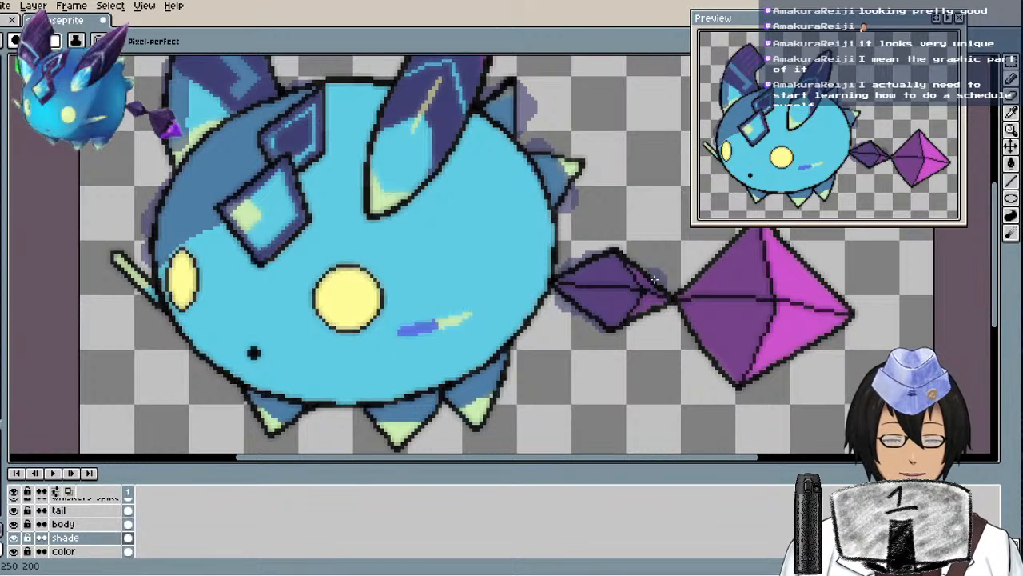
key(ctrl+z)
mouse_move(565, 291)
mouse_down()
mouse_move(598, 292)
mouse_move(613, 259)
mouse_move(619, 328)
mouse_move(641, 280)
mouse_move(658, 307)
mouse_move(644, 261)
mouse_move(653, 289)
mouse_move(636, 336)
mouse_up()
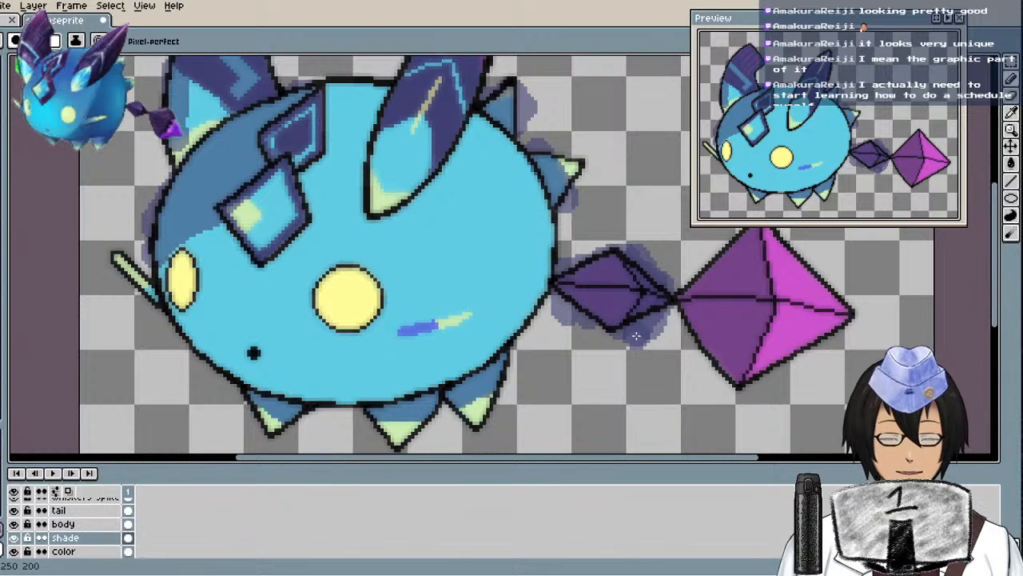
key(ctrl+z)
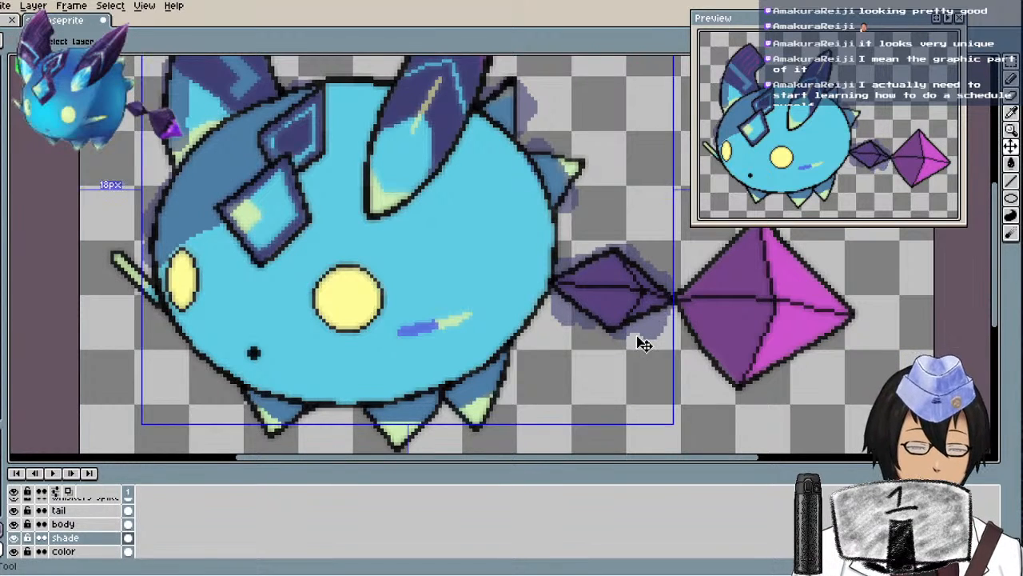
drag(638, 256, 642, 271)
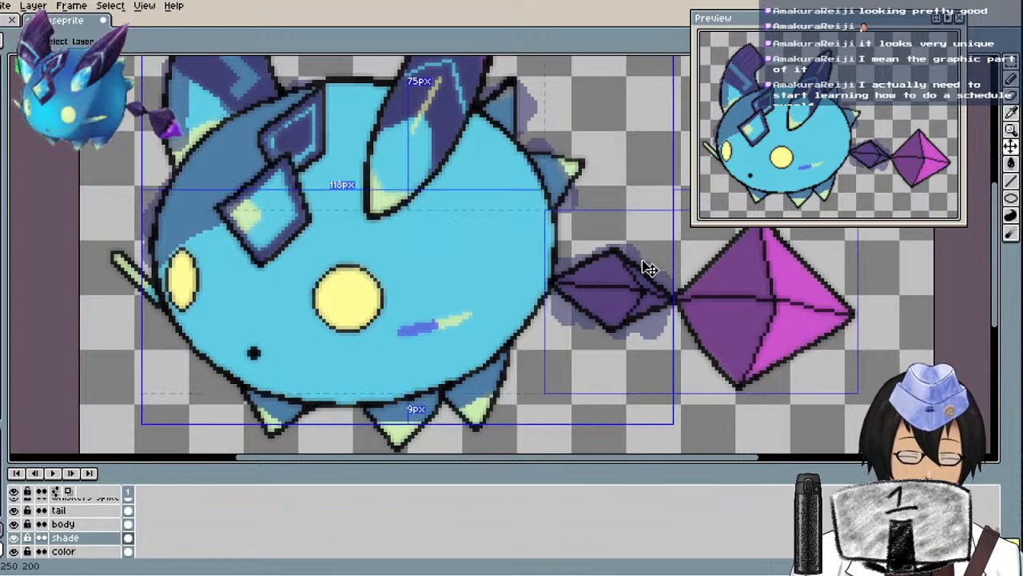
drag(646, 309, 635, 332)
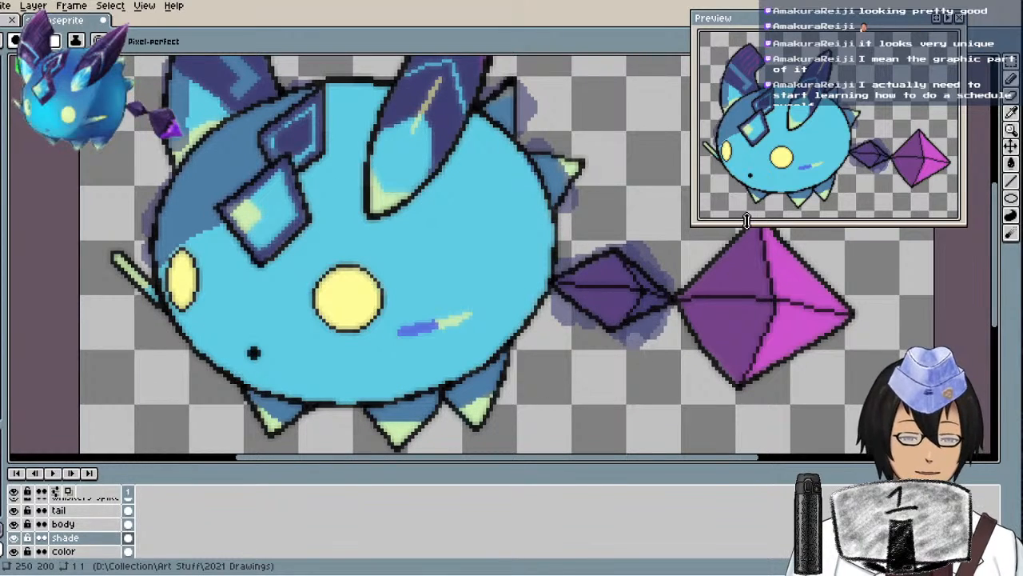
Shade the large tail crystal's purple and magenta facets with translucent shadow, leaving a bright magenta strip along the central edge
mouse_move(687, 308)
mouse_down()
mouse_move(712, 267)
mouse_move(717, 353)
mouse_move(743, 343)
mouse_move(739, 370)
mouse_move(756, 310)
mouse_move(761, 275)
mouse_move(728, 272)
mouse_up()
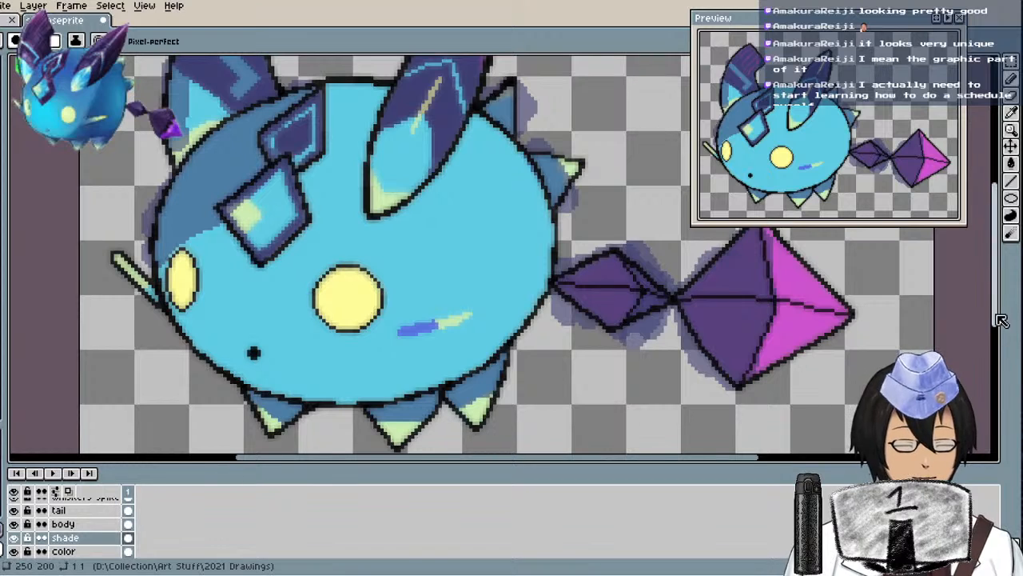
scroll(734, 266, up, 2)
click(758, 251)
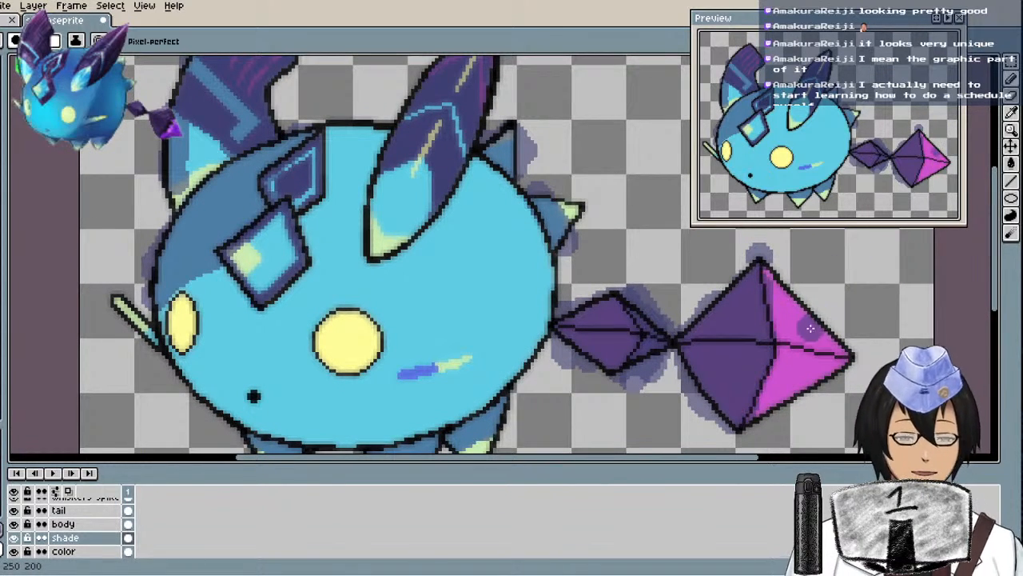
mouse_move(796, 290)
mouse_down()
mouse_move(805, 333)
mouse_move(788, 402)
mouse_move(842, 347)
mouse_move(842, 365)
mouse_move(799, 292)
mouse_move(817, 375)
mouse_up()
drag(798, 313, 792, 322)
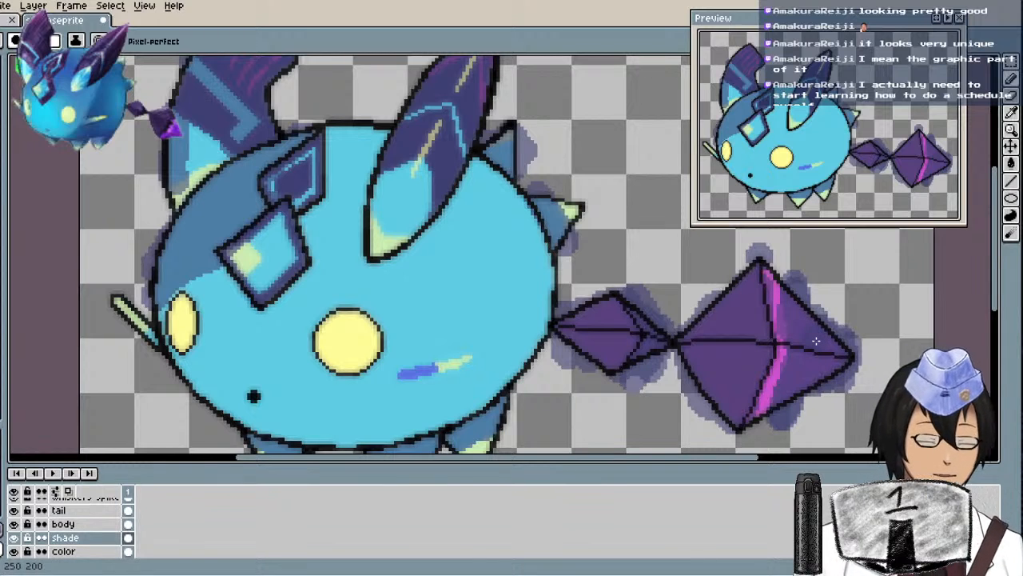
key(v)
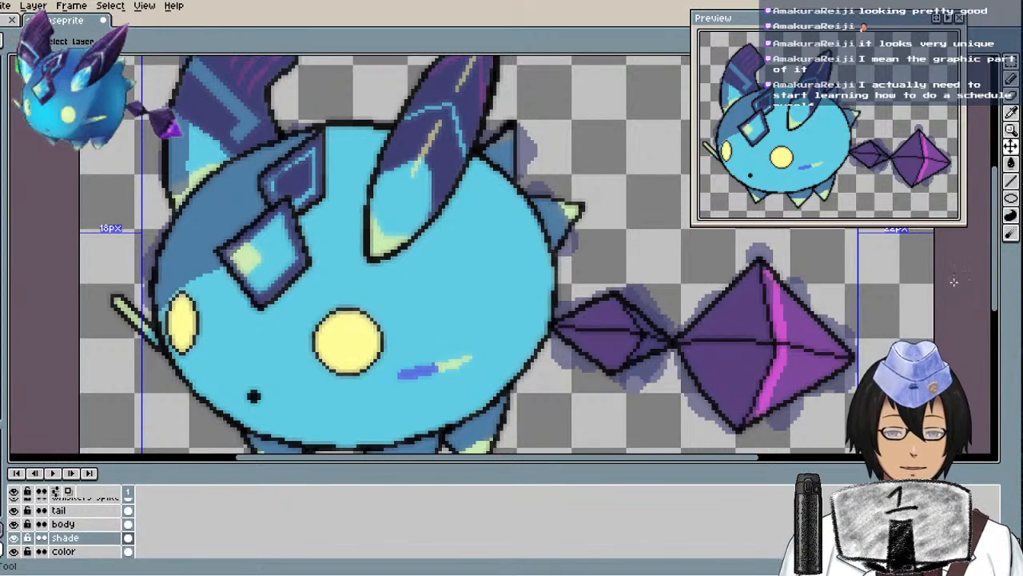
Shade the forehead between the diamond crystals and the front ear with the translucent shadow brush, redoing the uneven first strokes
key(b)
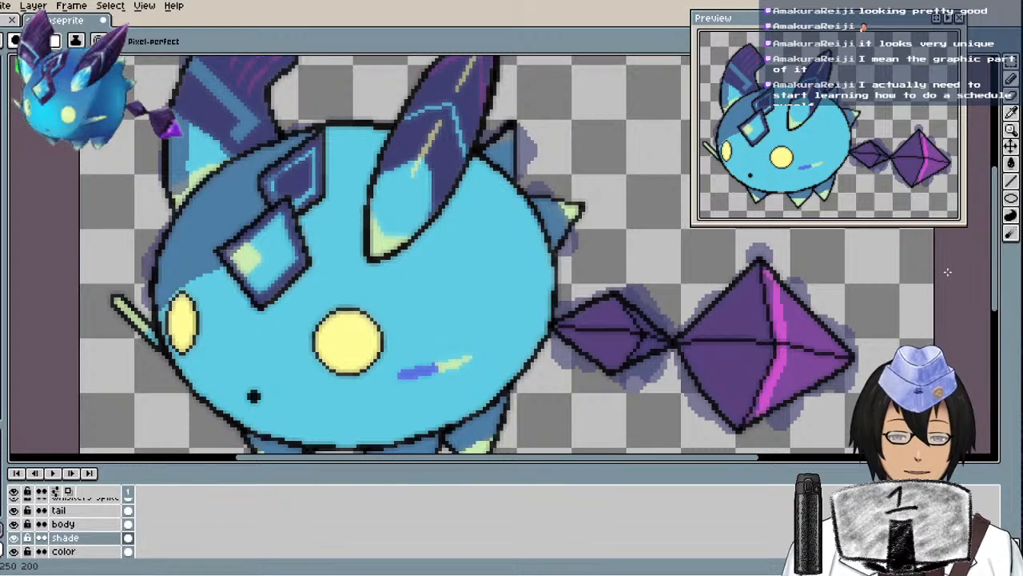
scroll(989, 315, down, 1)
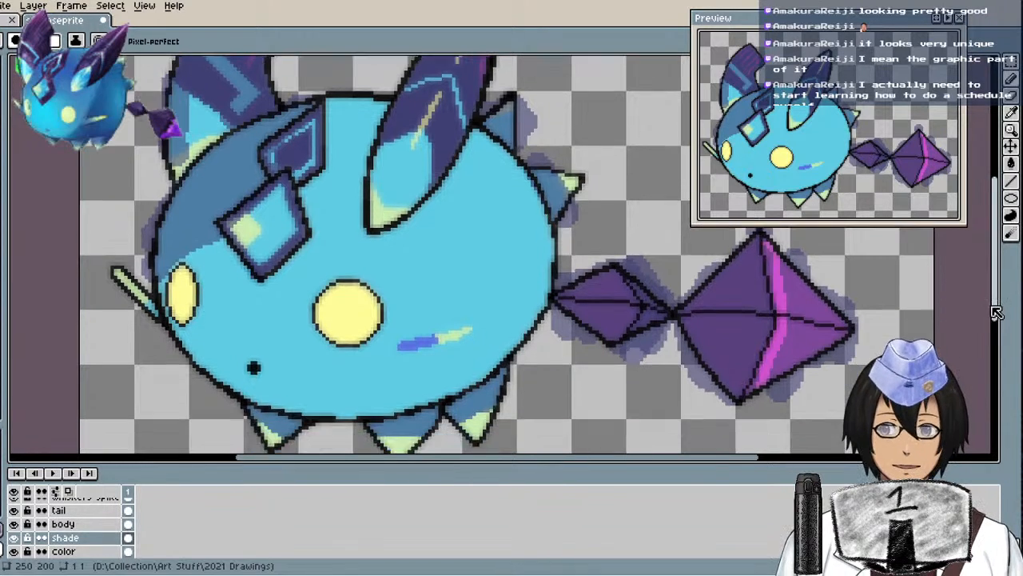
scroll(996, 308, up, 1)
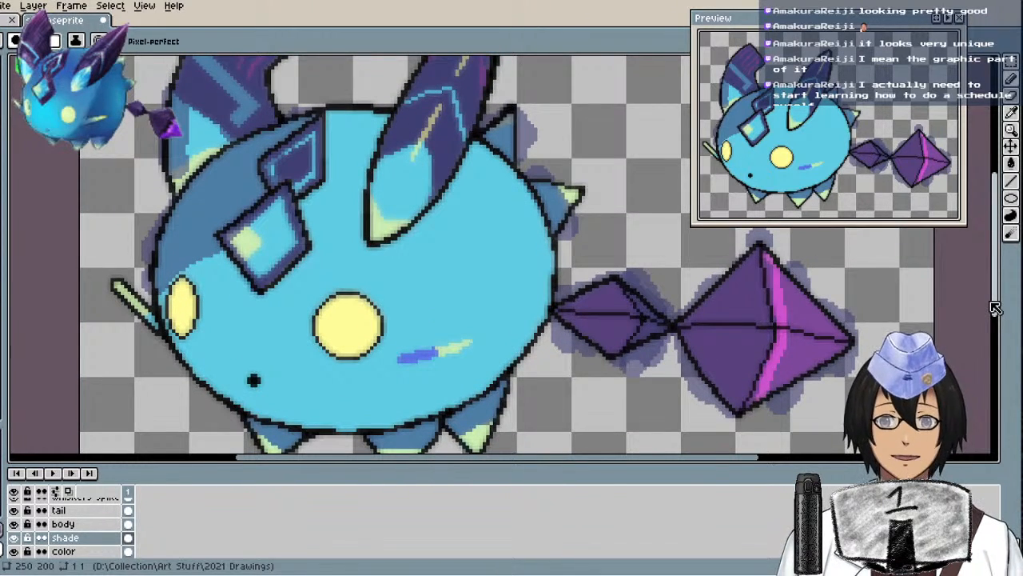
scroll(992, 303, down, 1)
mouse_move(329, 240)
mouse_down()
mouse_move(320, 228)
mouse_move(352, 222)
mouse_up()
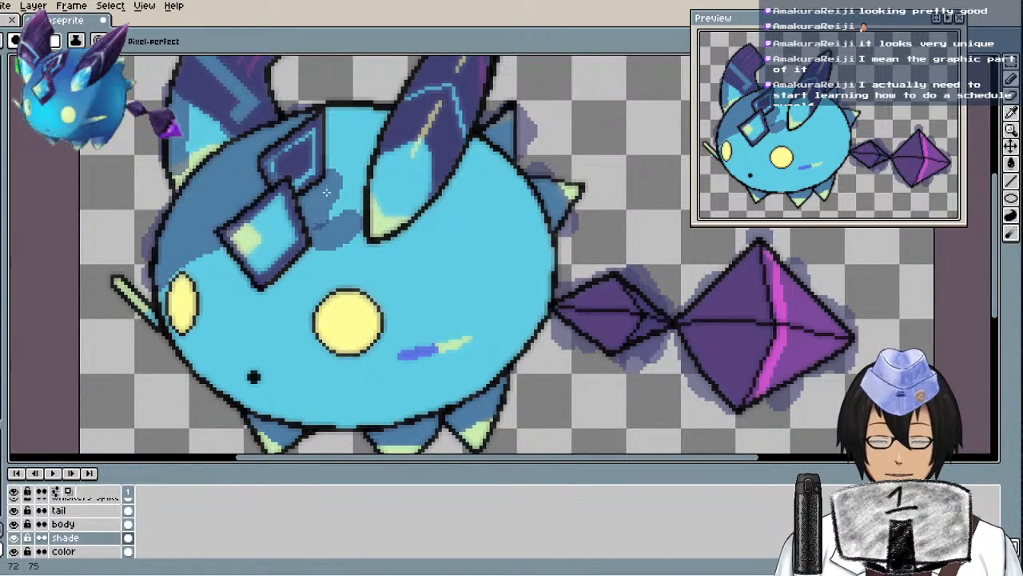
key(ctrl)
key(ctrl+z)
mouse_move(313, 210)
mouse_down()
mouse_move(315, 240)
mouse_move(356, 212)
mouse_move(382, 121)
mouse_move(328, 120)
mouse_move(331, 220)
mouse_up()
drag(360, 128, 348, 158)
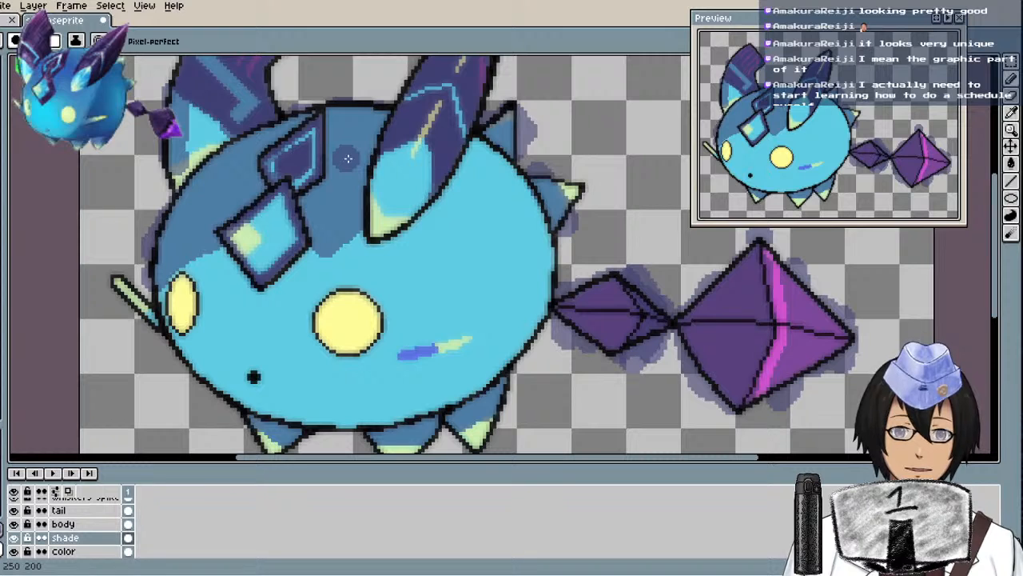
Try shading the cyan inner area of the front ear with the translucent shadow brush
mouse_move(391, 163)
mouse_down()
mouse_move(420, 151)
mouse_move(430, 186)
mouse_up()
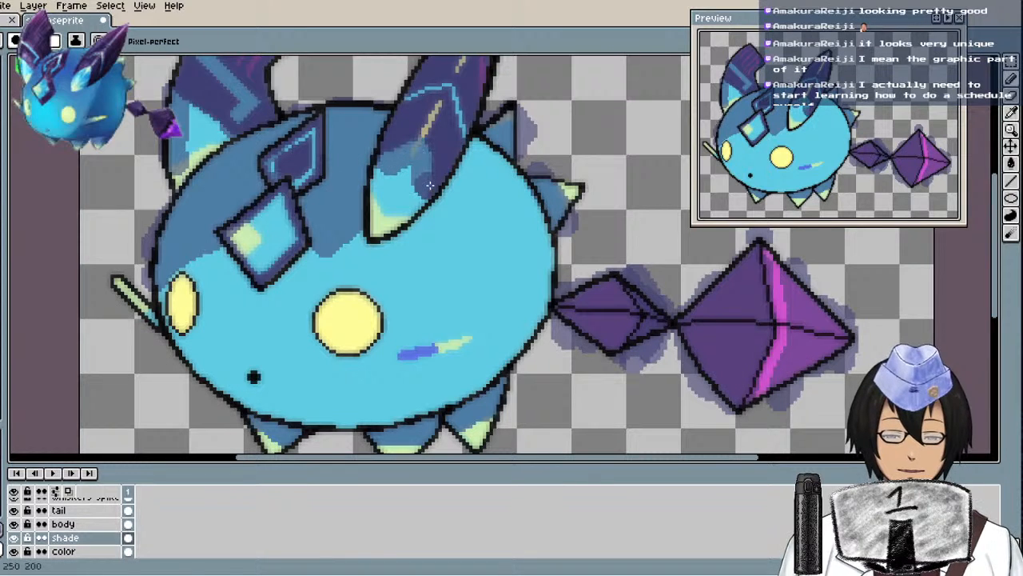
key(v)
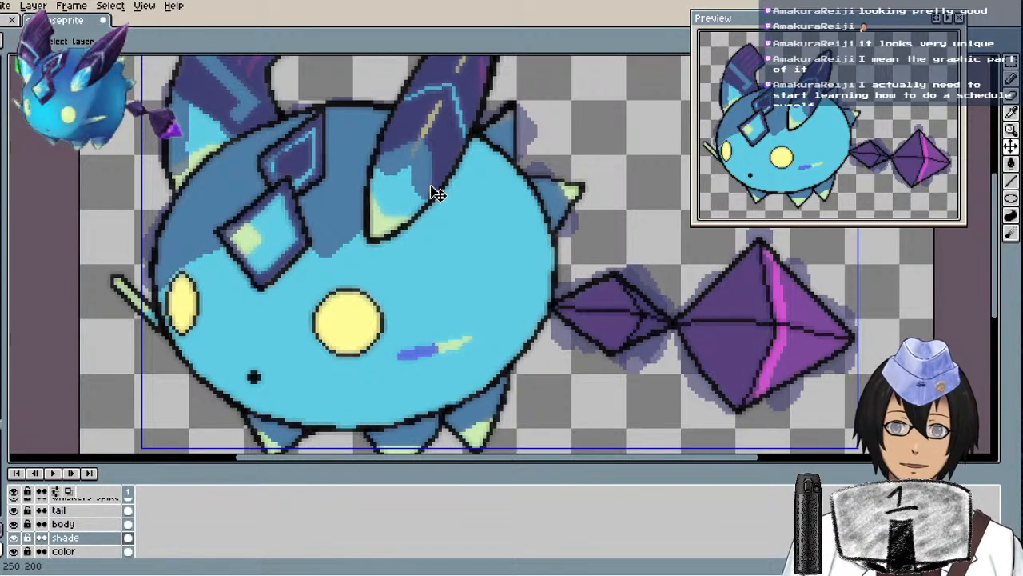
key(b)
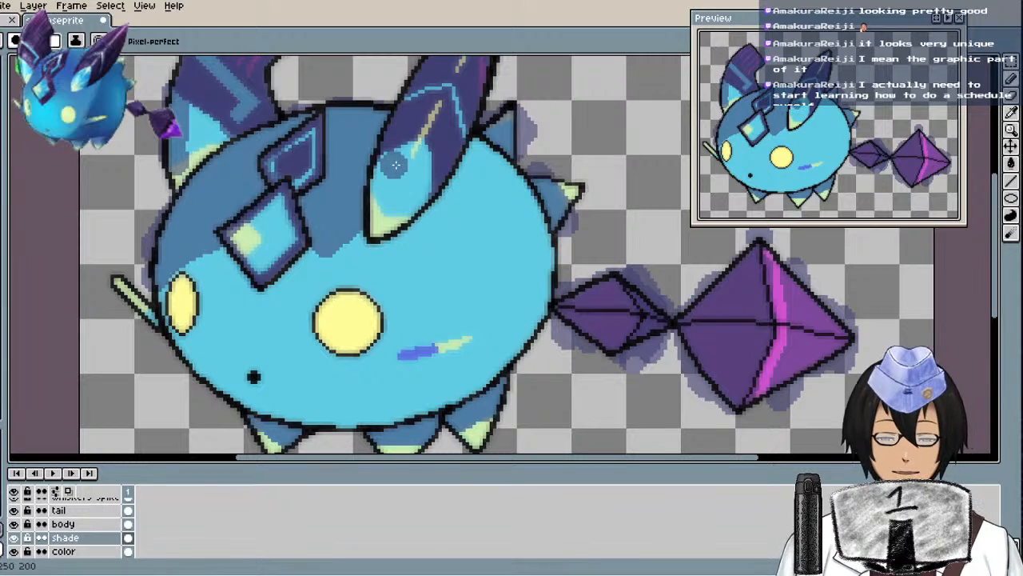
mouse_move(396, 158)
mouse_down()
mouse_move(427, 164)
mouse_move(426, 140)
mouse_up()
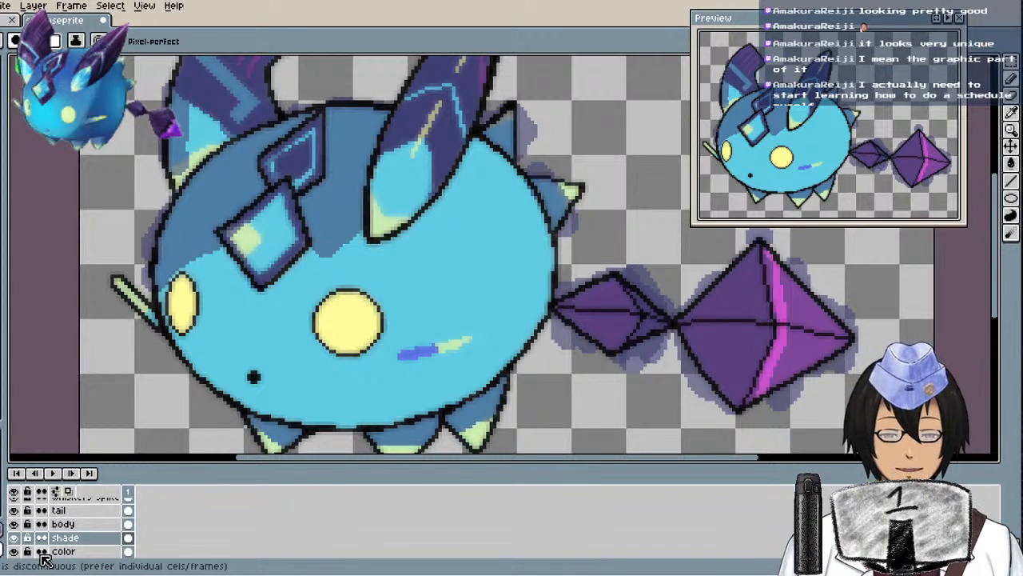
Try drawing a shadow boundary line across the body between the belly and the front ear with a smaller brush
scroll(992, 239, right, 3)
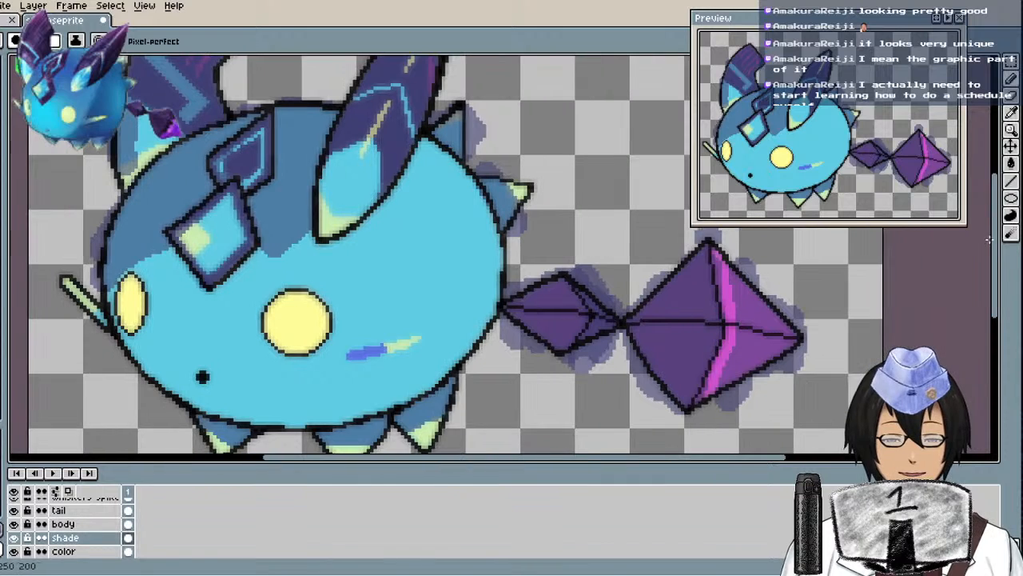
scroll(999, 241, down, 2)
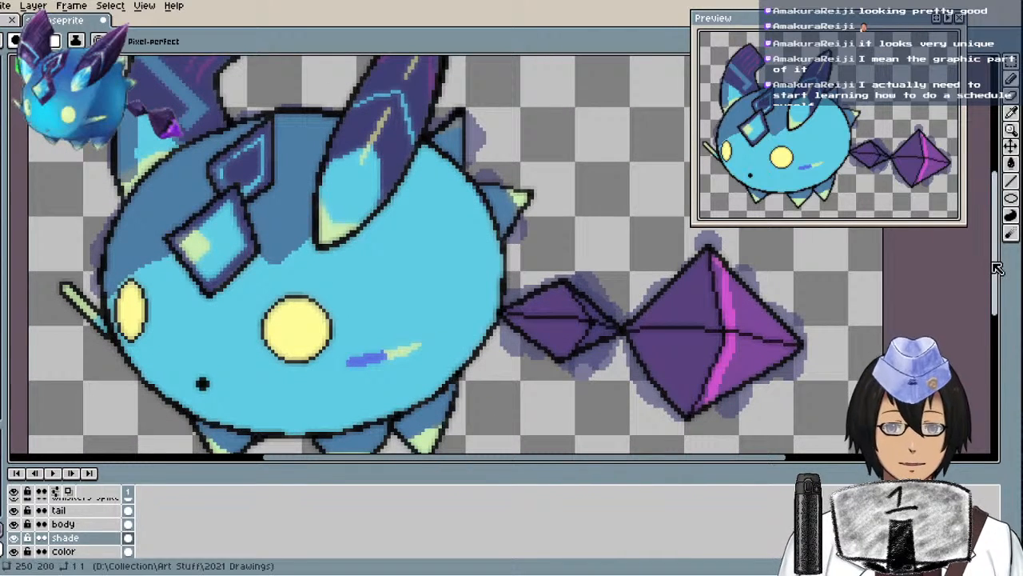
scroll(995, 288, down, 3)
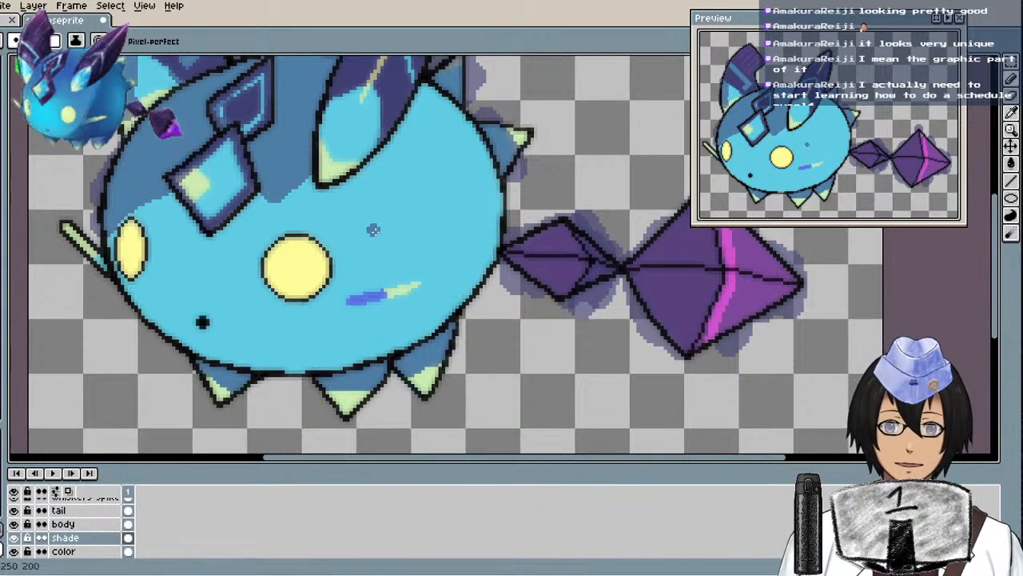
mouse_move(353, 174)
mouse_down()
mouse_move(353, 291)
mouse_move(324, 363)
mouse_up()
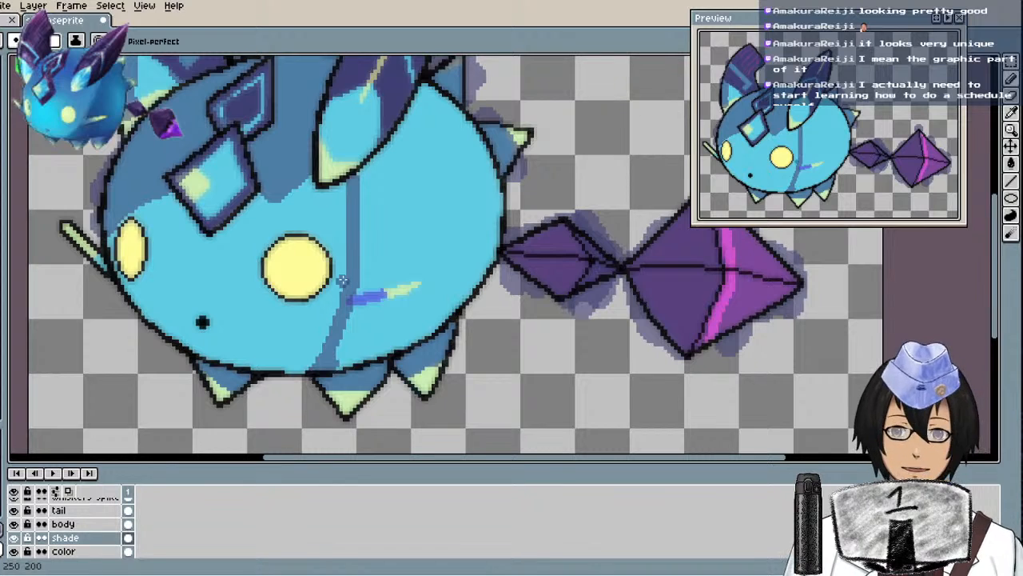
key(ctrl+z)
key(ctrl+z)
mouse_move(302, 371)
mouse_down()
mouse_move(358, 273)
mouse_move(384, 151)
mouse_up()
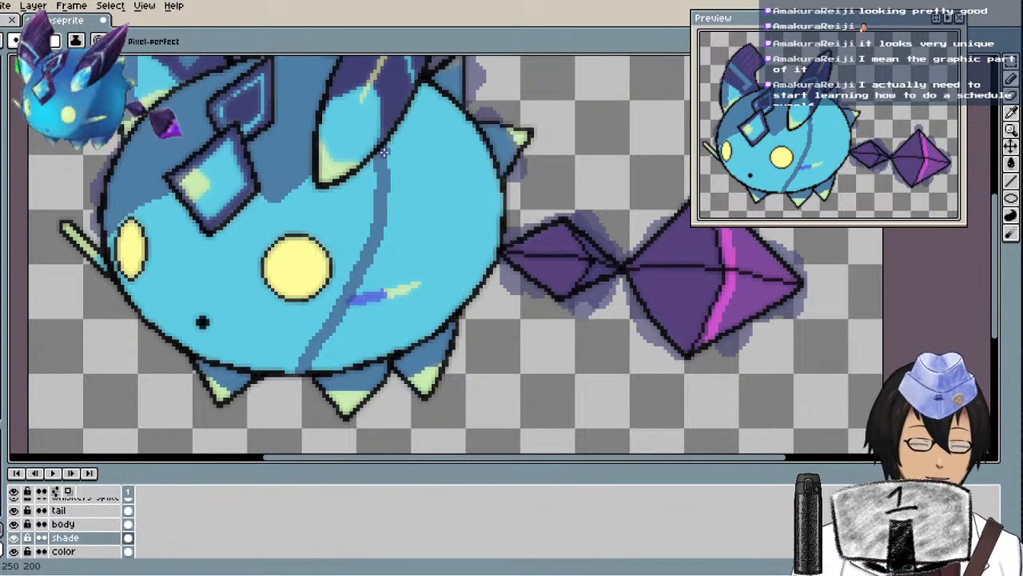
key(ctrl)
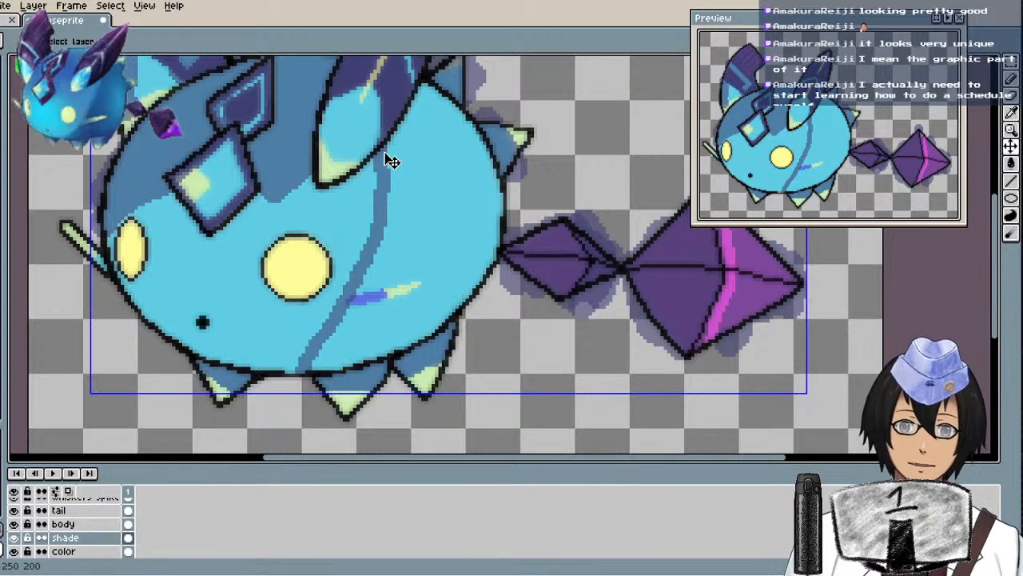
key(ctrl+z)
mouse_move(302, 371)
mouse_down()
mouse_move(336, 320)
mouse_move(394, 142)
mouse_up()
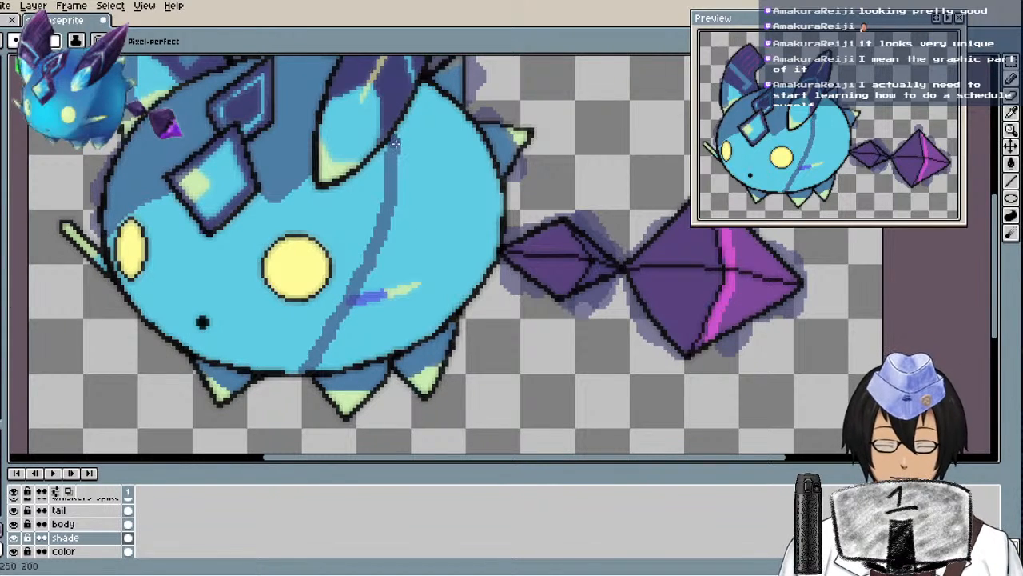
key(ctrl+z)
Try outlining a body shadow from the belly toward the creature's rear edge, undoing each stroke
mouse_move(304, 370)
mouse_down()
mouse_move(345, 297)
mouse_move(387, 155)
mouse_move(428, 80)
mouse_move(488, 256)
mouse_up()
key(ctrl+z)
drag(312, 372, 364, 240)
key(ctrl+z)
mouse_move(292, 372)
mouse_down()
mouse_move(328, 326)
mouse_move(375, 217)
mouse_move(328, 324)
mouse_move(362, 260)
mouse_move(379, 159)
mouse_move(427, 80)
mouse_move(472, 144)
mouse_move(472, 125)
mouse_move(491, 201)
mouse_up()
key(ctrl+z)
key(ctrl+z)
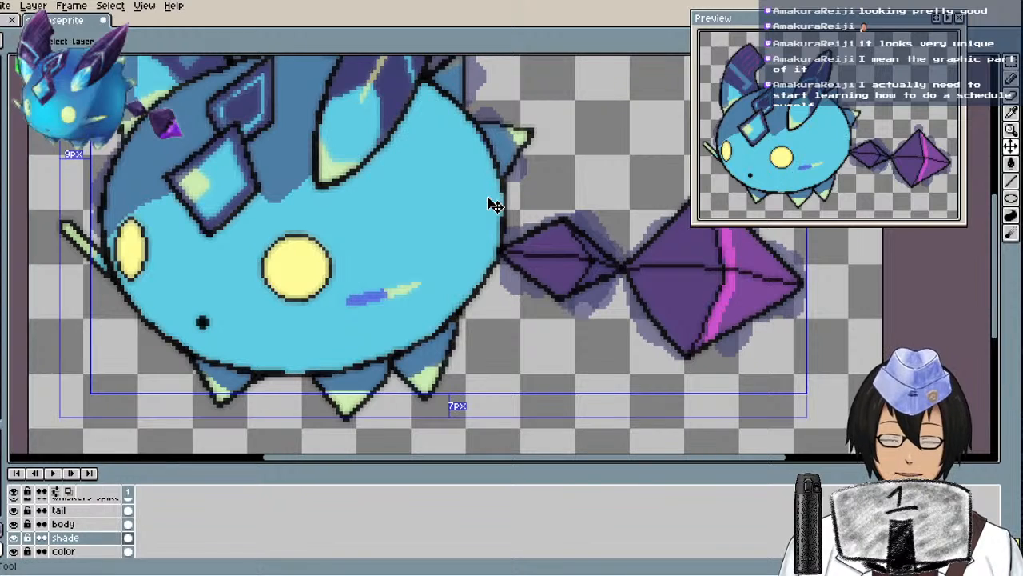
Erase the shadow overspill outside the outlines of the two back spikes
scroll(986, 212, up, 2)
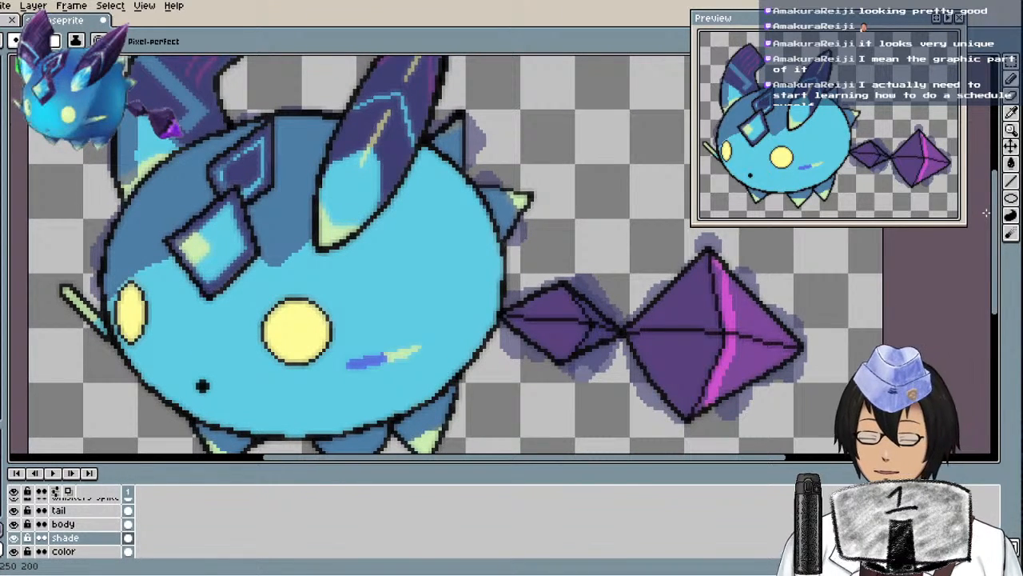
click(1013, 96)
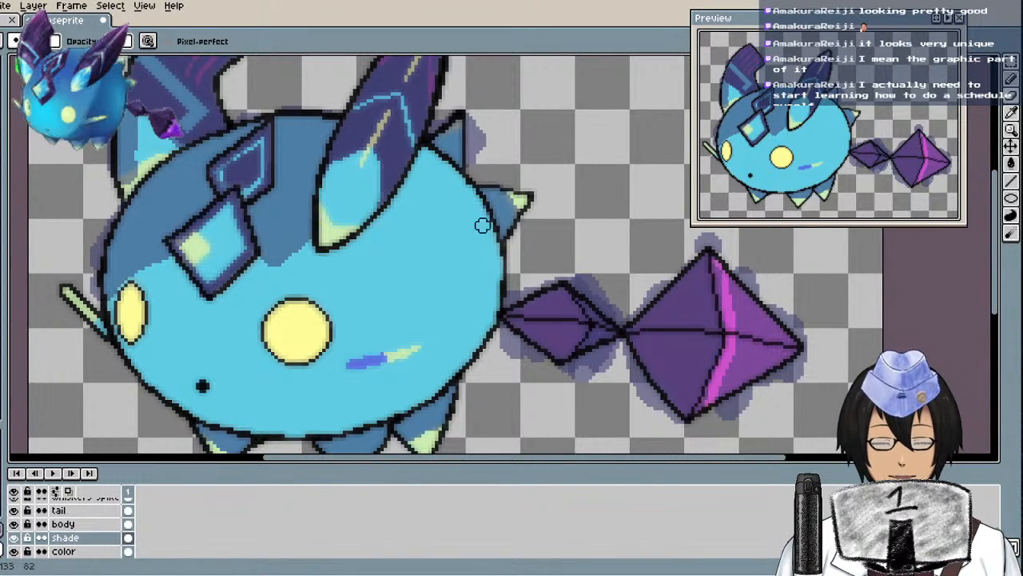
drag(484, 109, 471, 156)
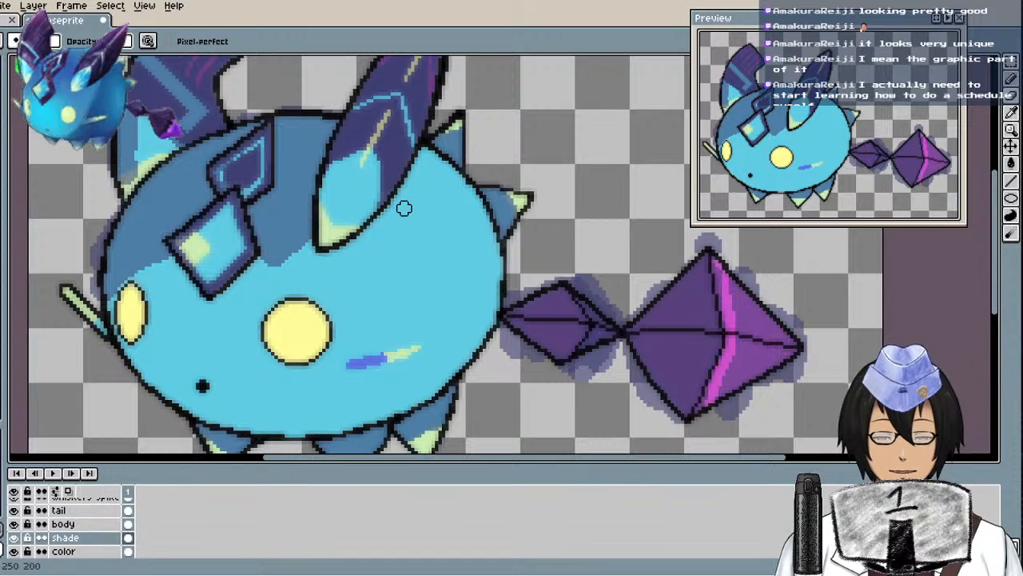
Erase the shadow overspill outside the rear ear and along the face-side edge of the body
scroll(977, 227, up, 2)
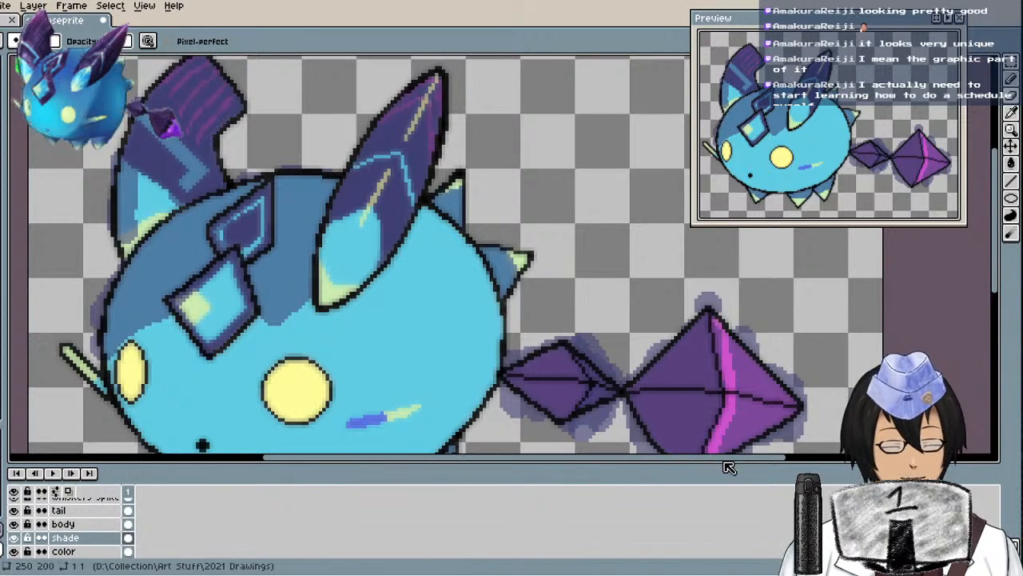
drag(744, 460, 657, 483)
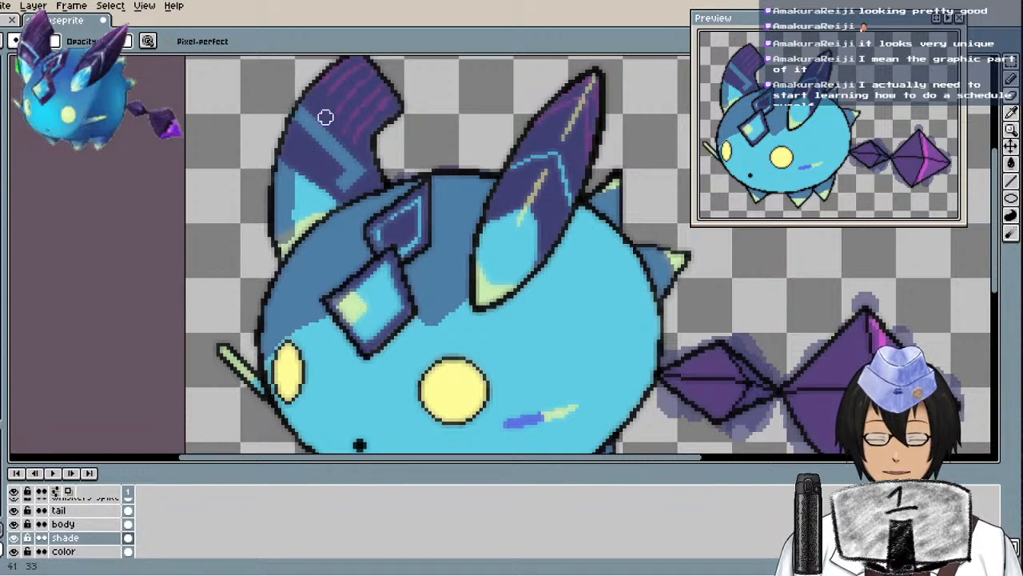
key(ctrl)
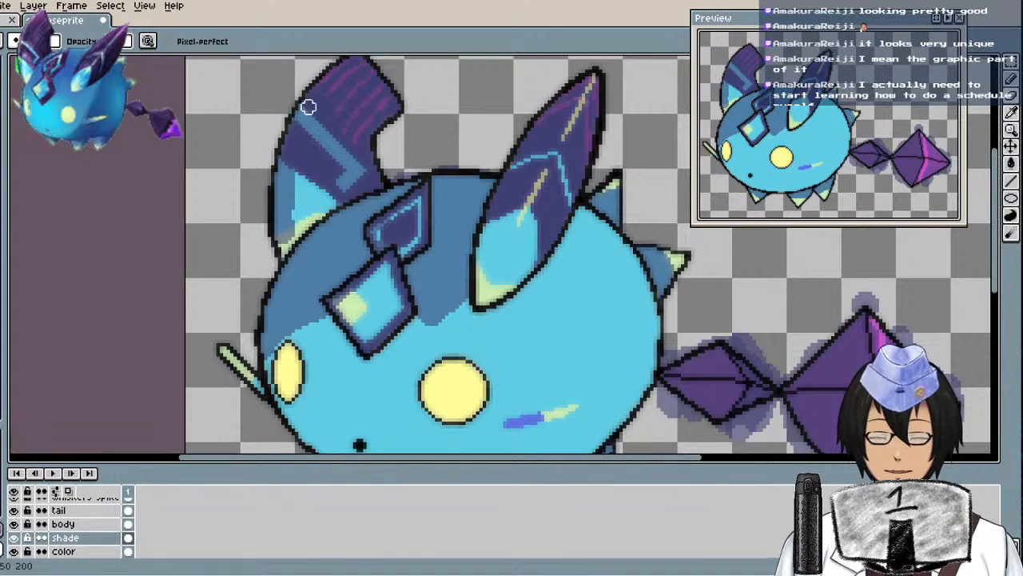
key(ctrl)
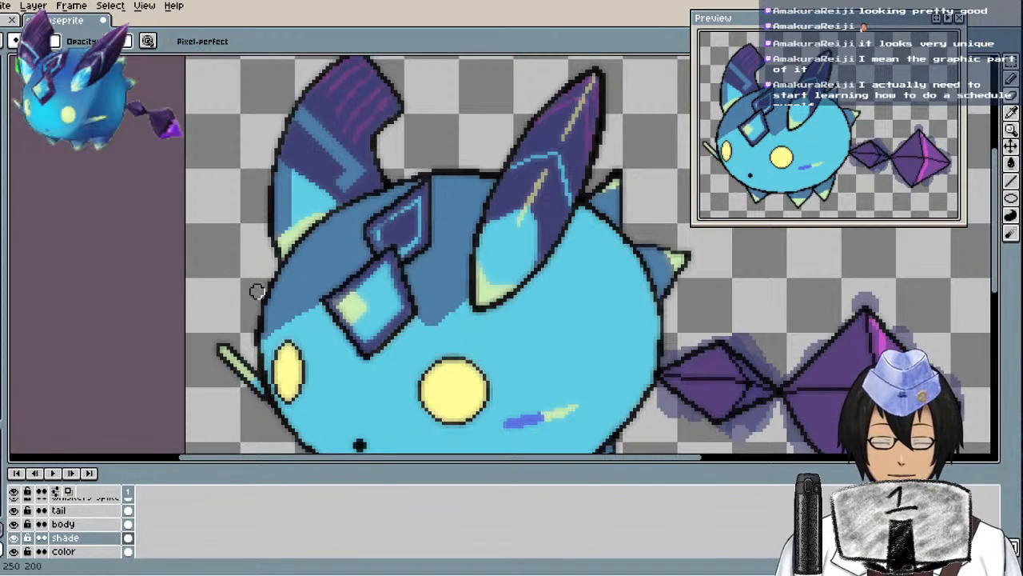
Erase the shadow overspill around both tail crystals, undo the stray stroke below the large one, and save the sprite
drag(993, 229, 993, 294)
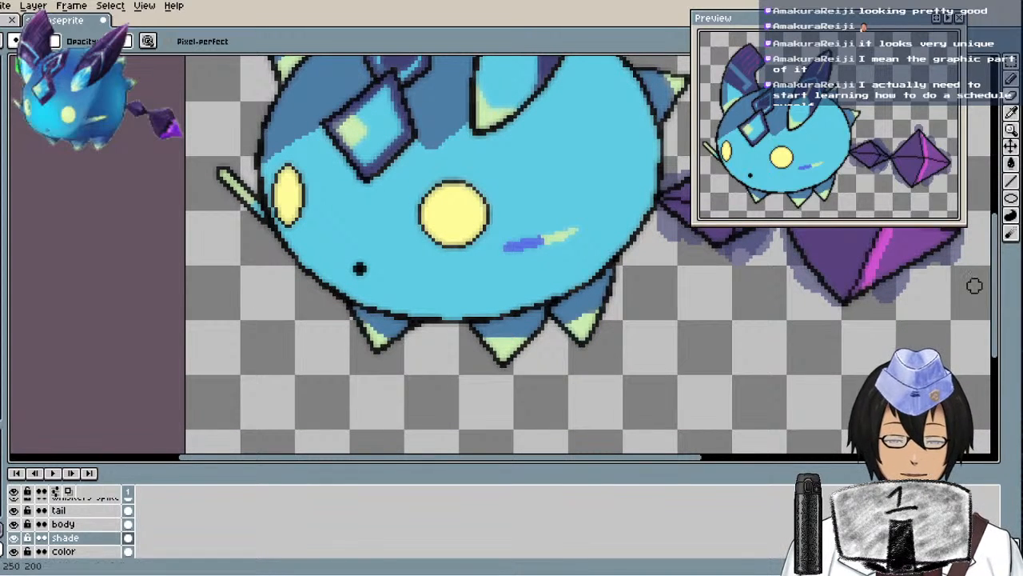
scroll(1002, 285, up, 3)
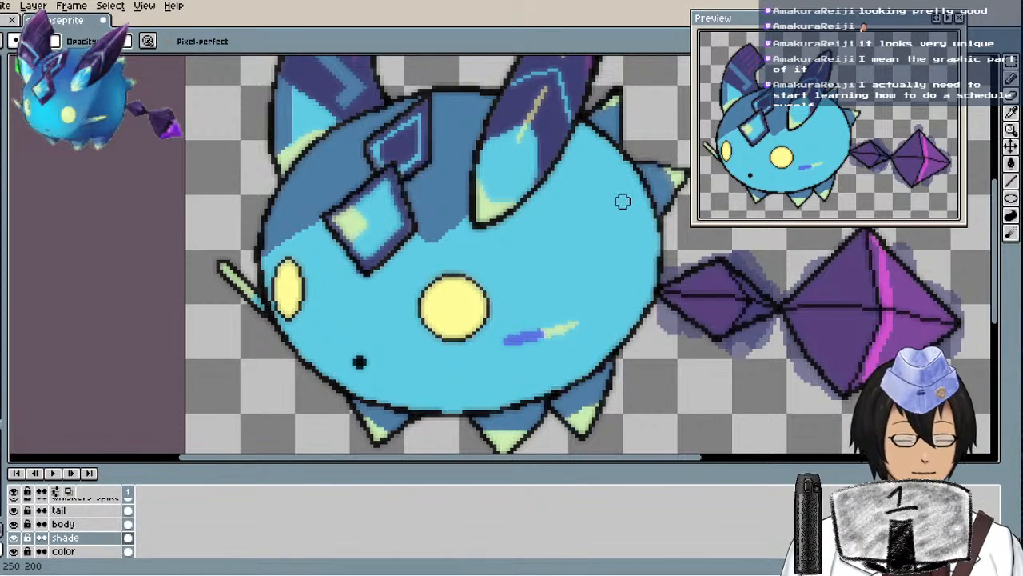
scroll(996, 280, up, 1)
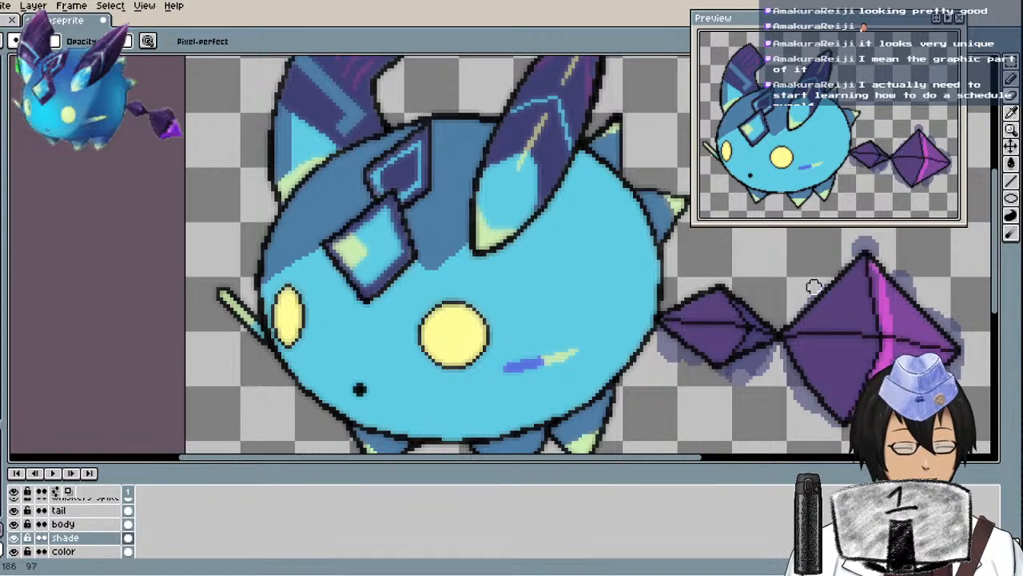
click(865, 244)
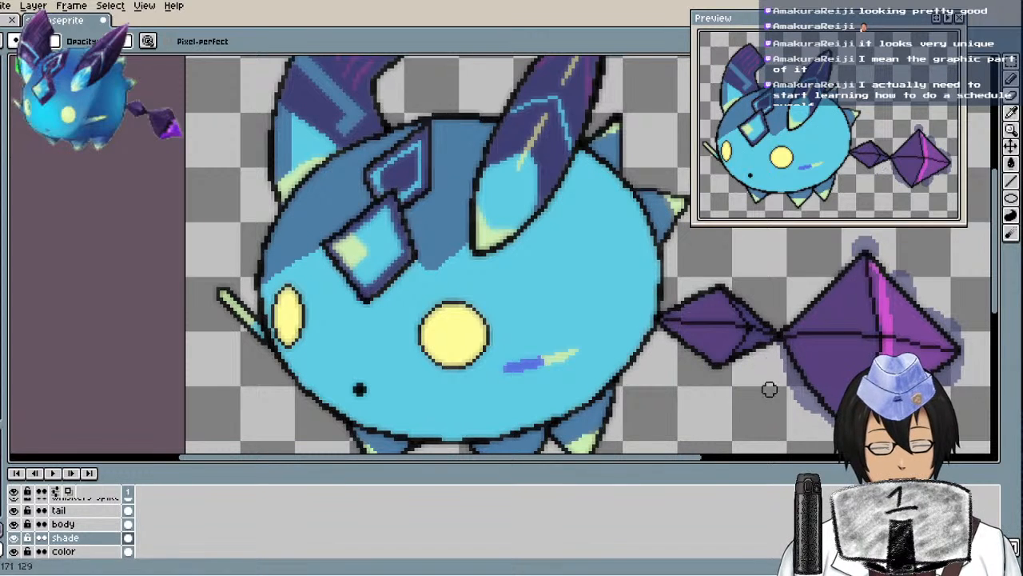
drag(701, 457, 742, 460)
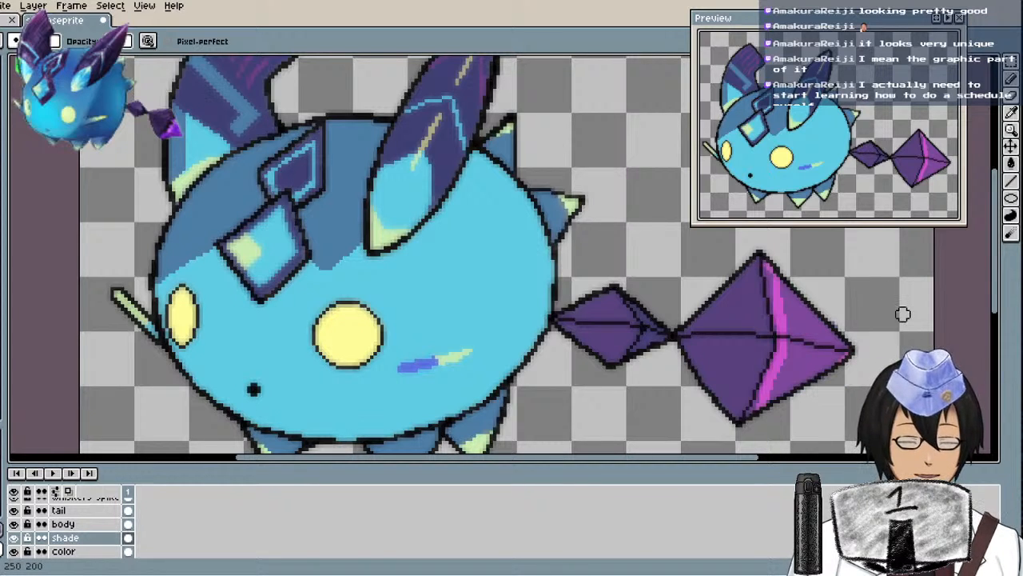
drag(772, 417, 855, 369)
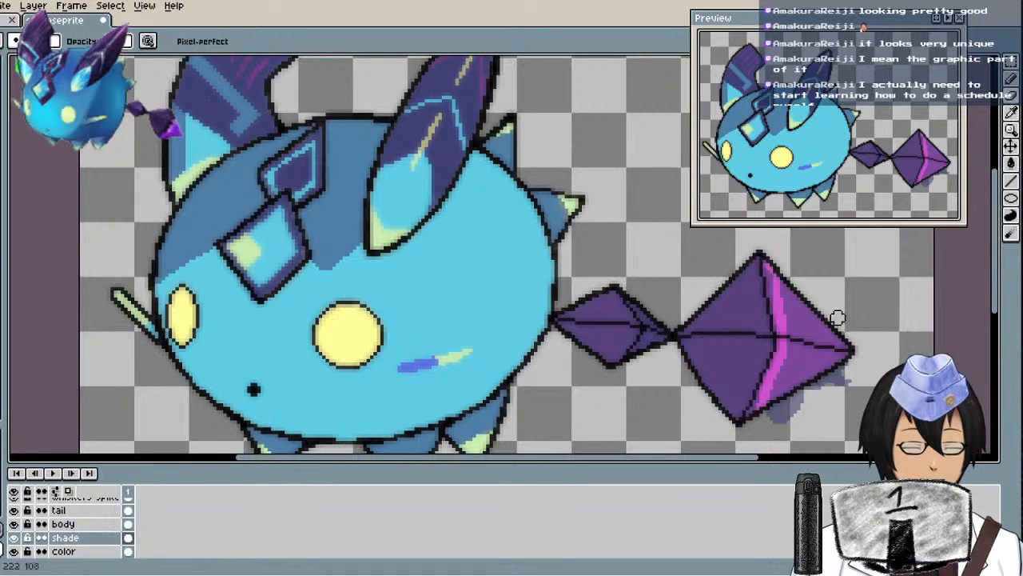
key(ctrl+z)
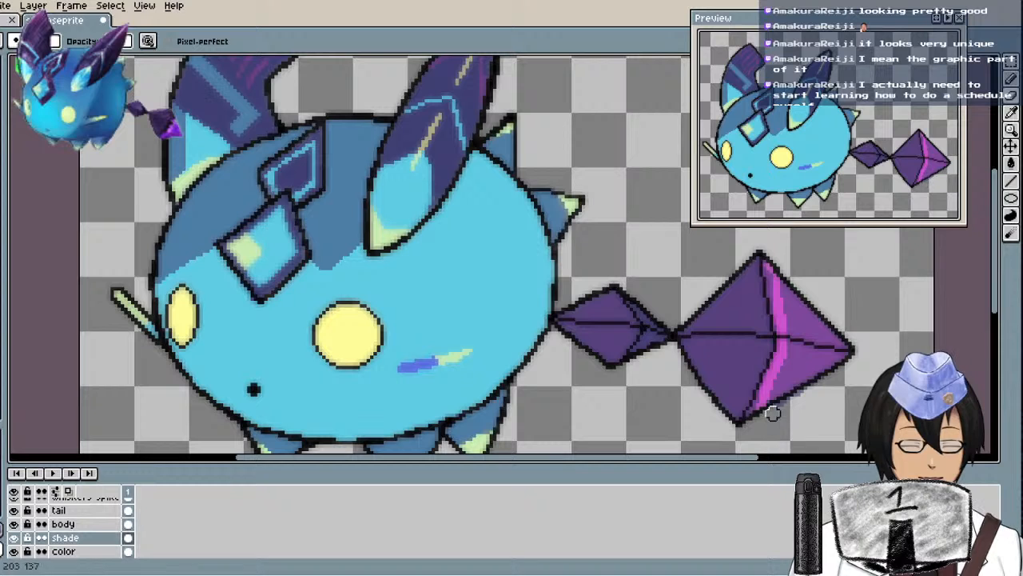
key(ctrl+s)
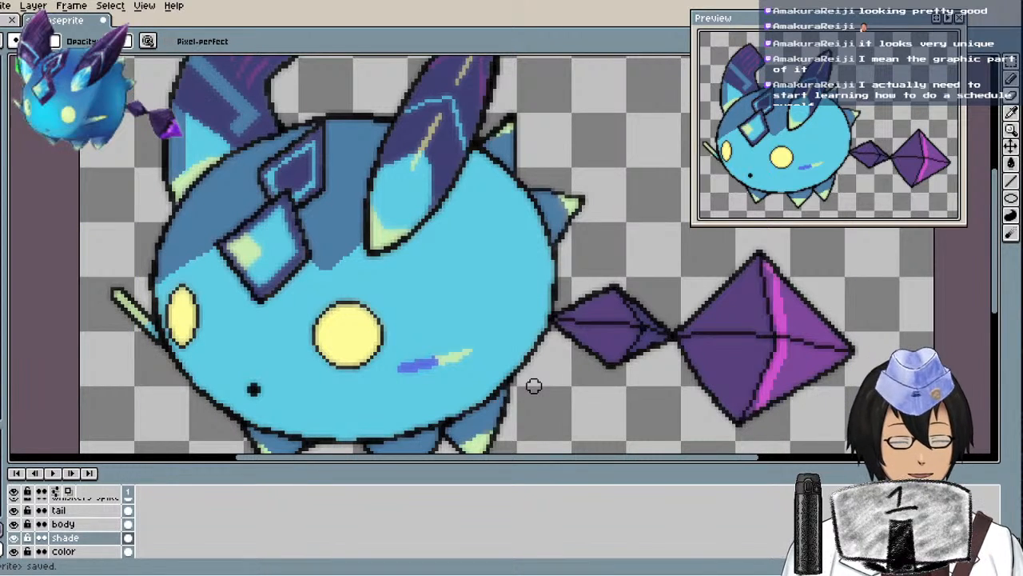
Try outlining the rear body shadow from below the front ear down to the belly, undoing the strokes
scroll(998, 276, up, 3)
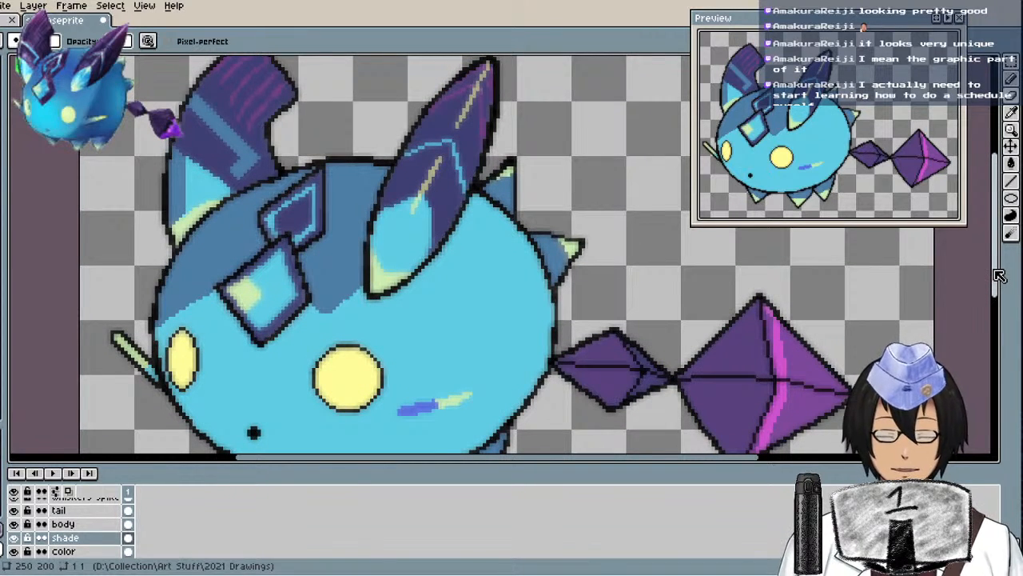
scroll(999, 276, down, 5)
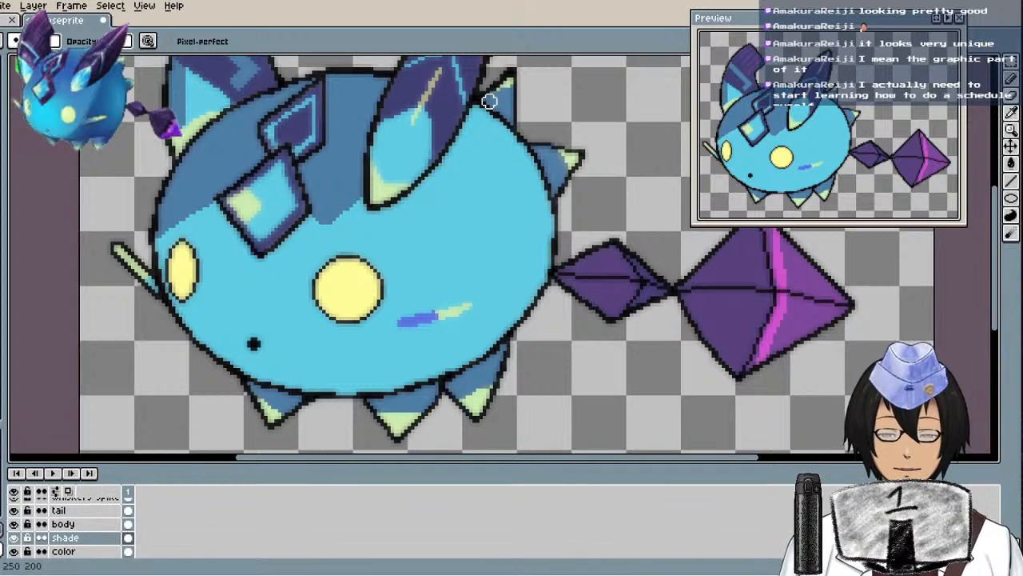
click(1010, 79)
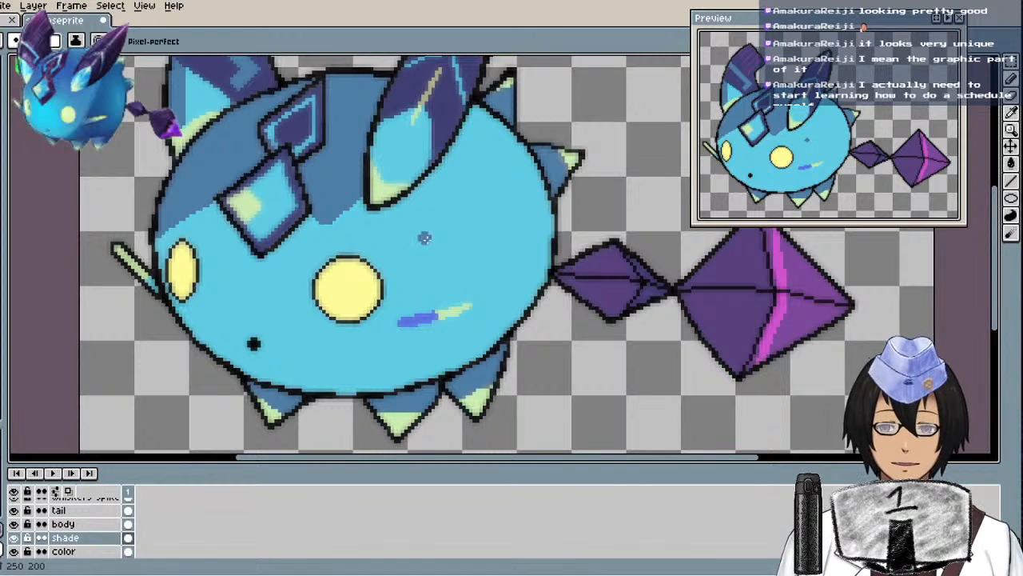
drag(410, 195, 397, 328)
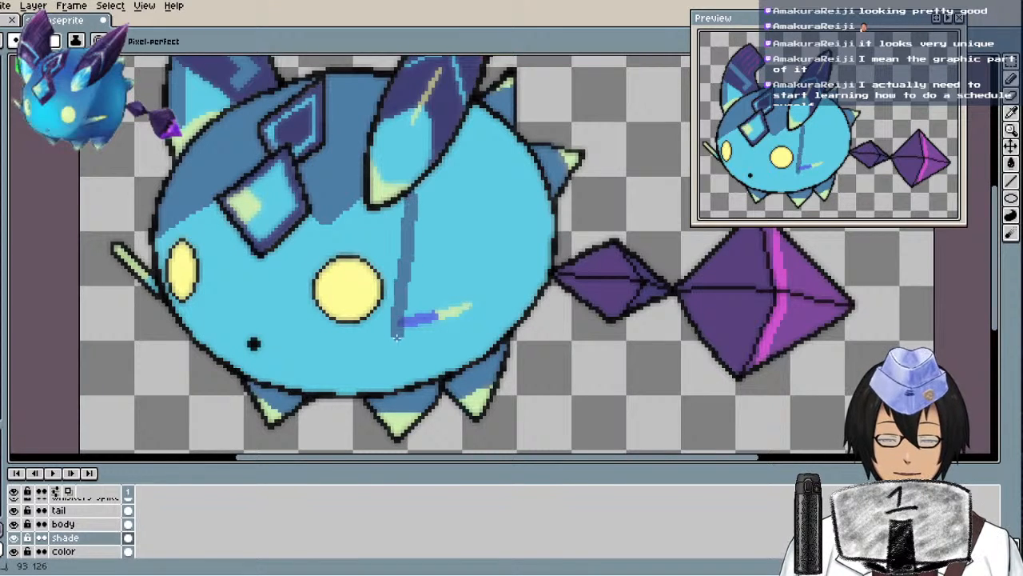
key(ctrl+z)
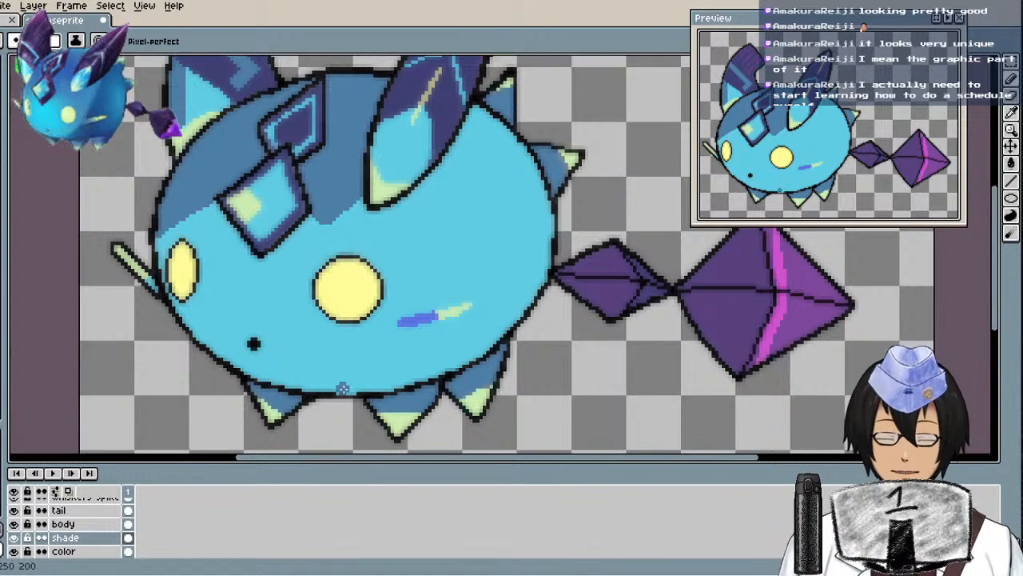
mouse_move(344, 385)
mouse_down()
mouse_move(420, 260)
mouse_move(435, 178)
mouse_move(484, 104)
mouse_move(535, 193)
mouse_move(529, 168)
mouse_move(538, 174)
mouse_move(547, 233)
mouse_move(535, 286)
mouse_move(547, 258)
mouse_move(546, 271)
mouse_move(482, 348)
mouse_move(362, 393)
mouse_up()
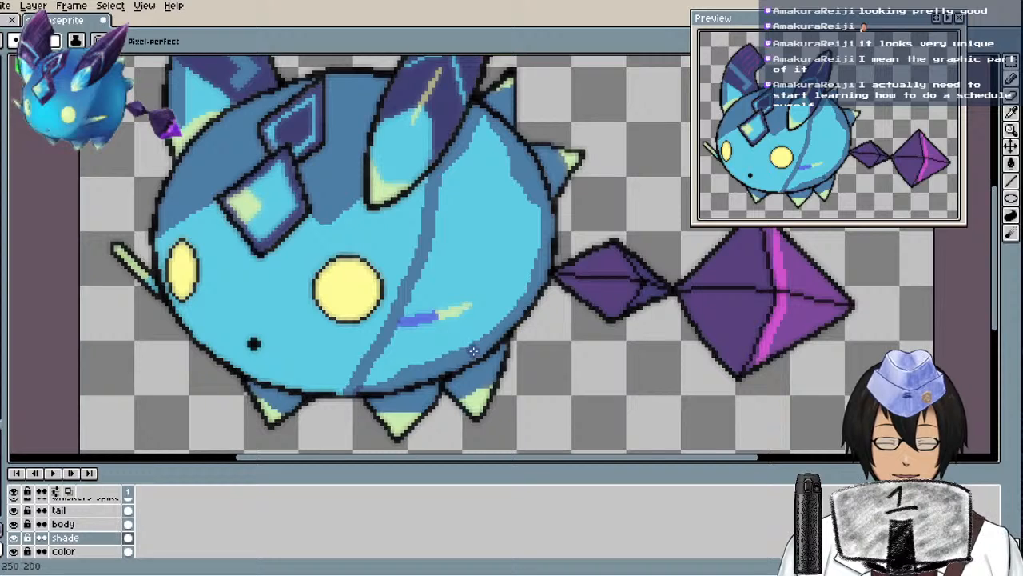
key(ctrl+z)
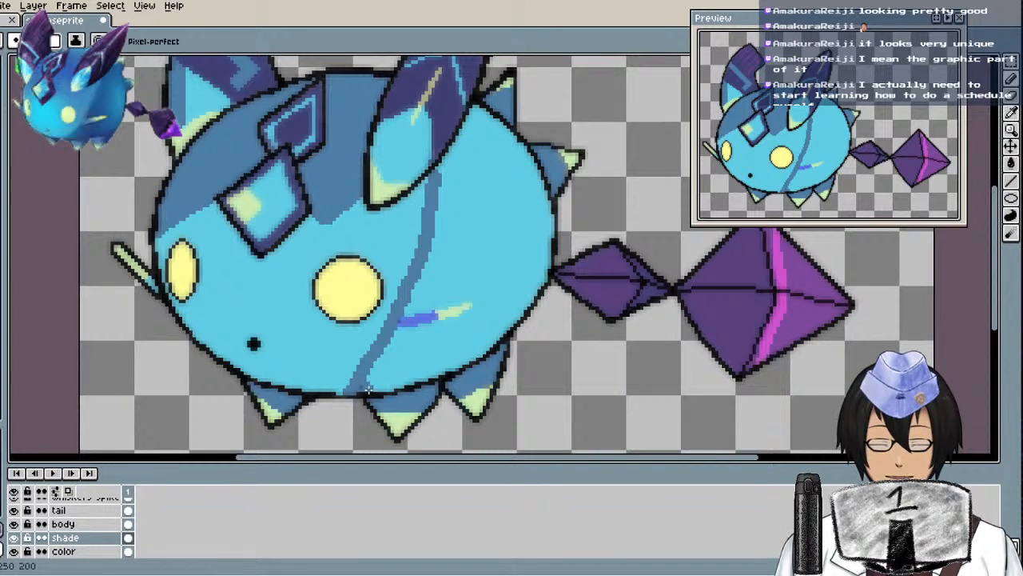
key(ctrl+z)
Outline the rear body shadow from the belly to the front ear and around the rear edge, and fill it with the shadow color
mouse_move(352, 398)
mouse_down()
mouse_move(408, 274)
mouse_move(423, 185)
mouse_move(467, 121)
mouse_move(528, 157)
mouse_move(549, 203)
mouse_move(552, 254)
mouse_move(502, 328)
mouse_move(472, 352)
mouse_move(432, 376)
mouse_move(367, 390)
mouse_move(399, 386)
mouse_up()
drag(476, 341, 507, 320)
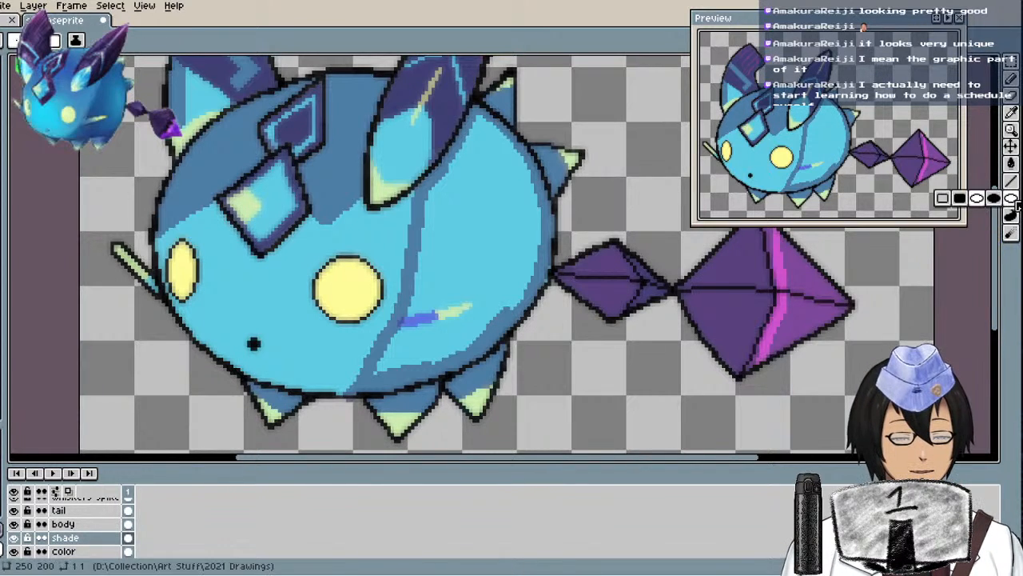
click(1012, 166)
click(469, 279)
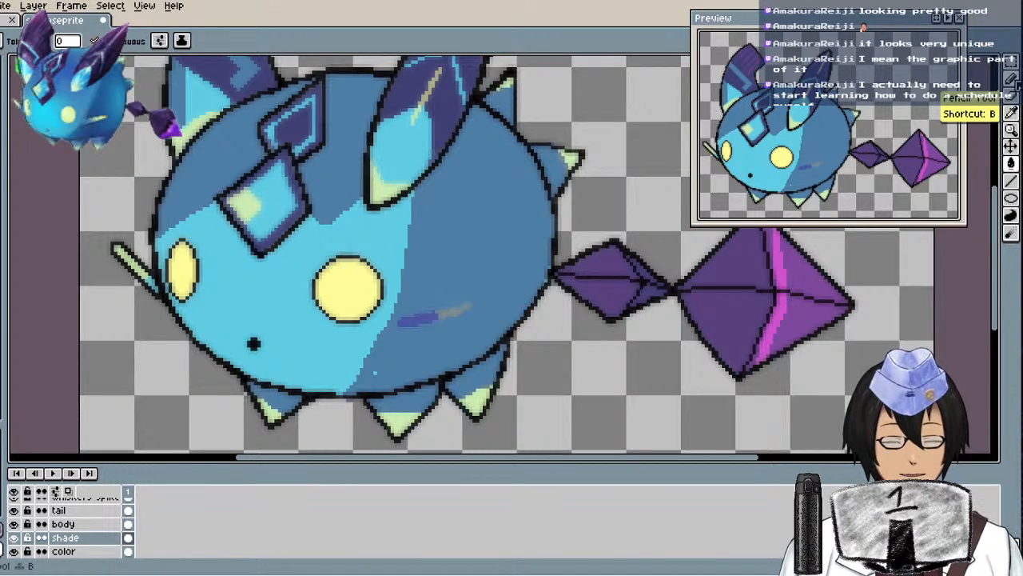
Fill the missed spot in the rear shadow near the belly and trim its front edge to slant toward the ear
click(1011, 113)
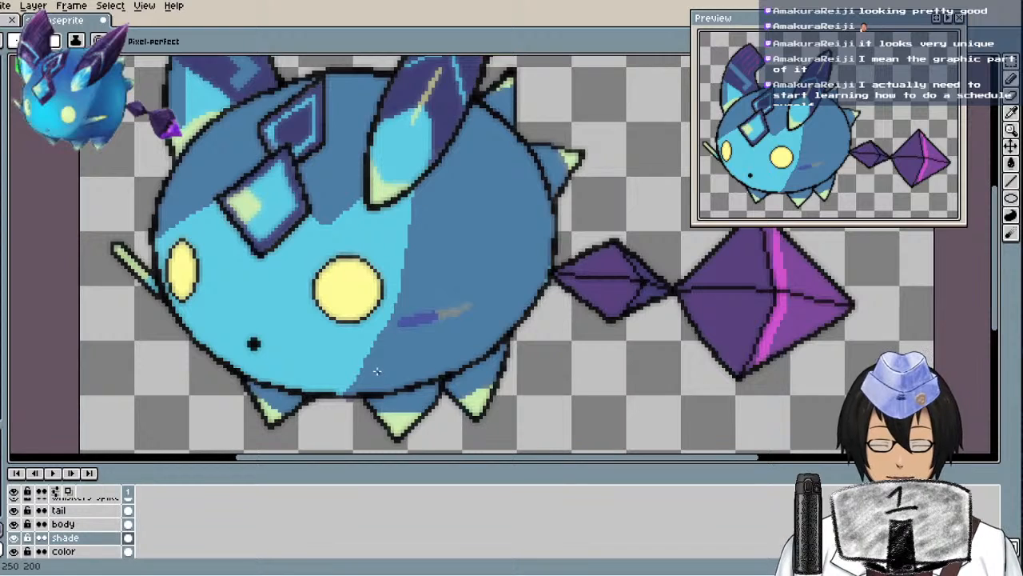
click(1014, 96)
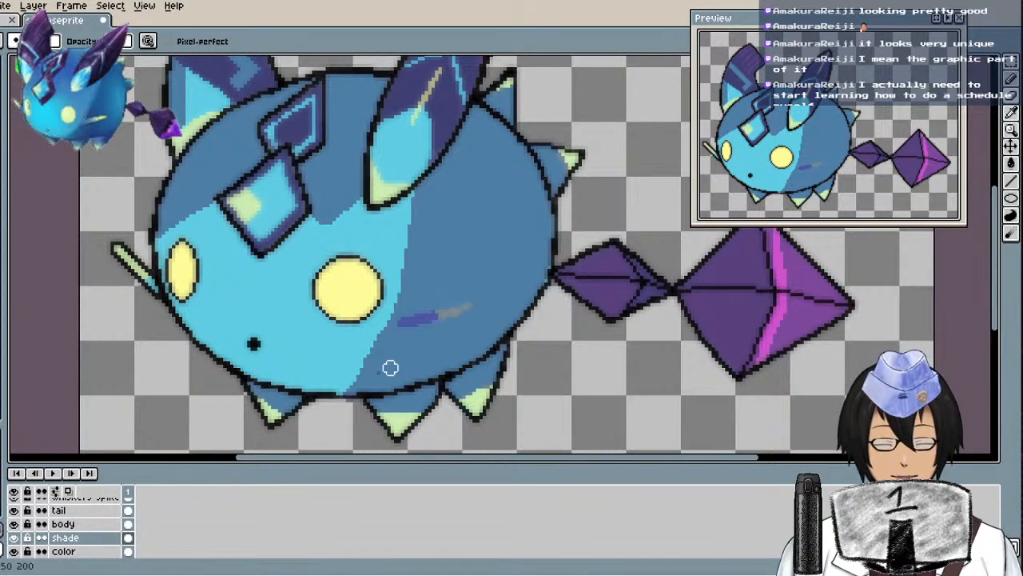
click(1011, 78)
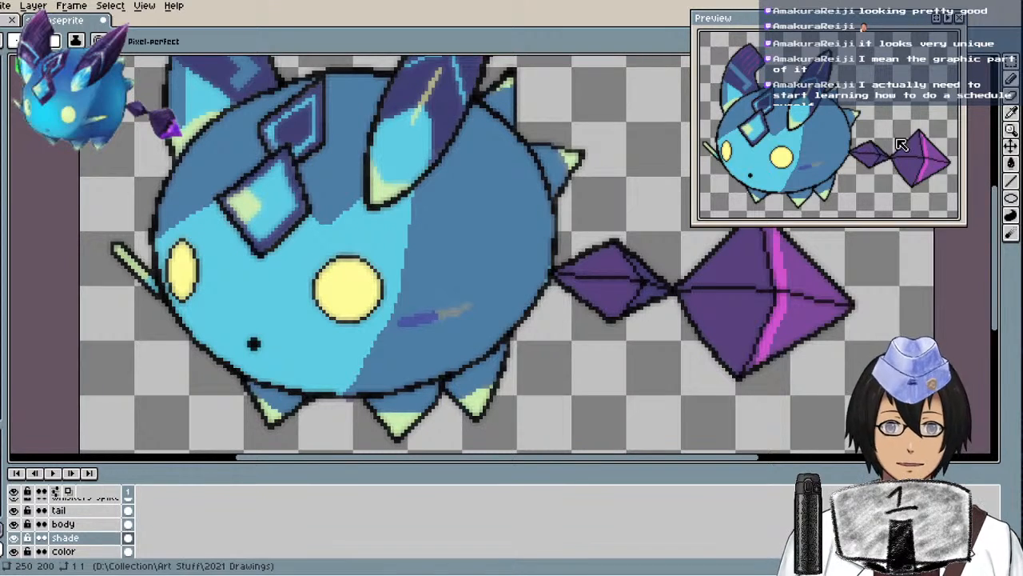
click(1011, 96)
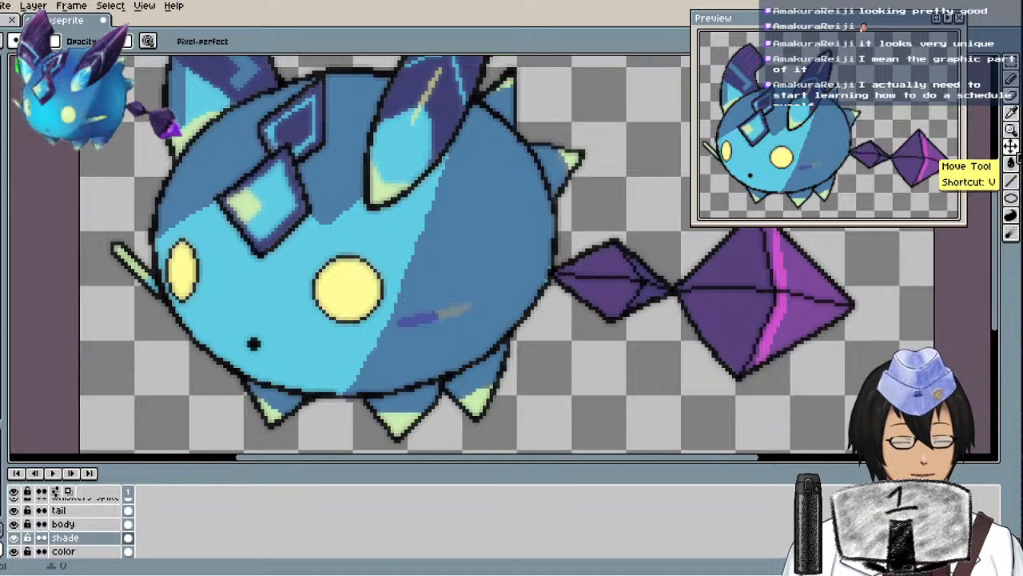
click(1011, 62)
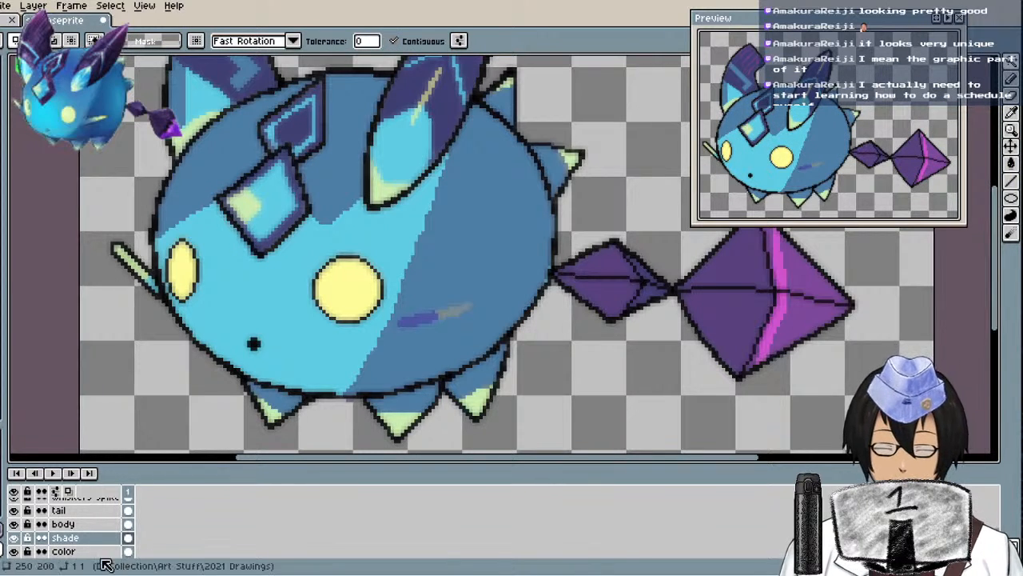
click(104, 551)
click(457, 346)
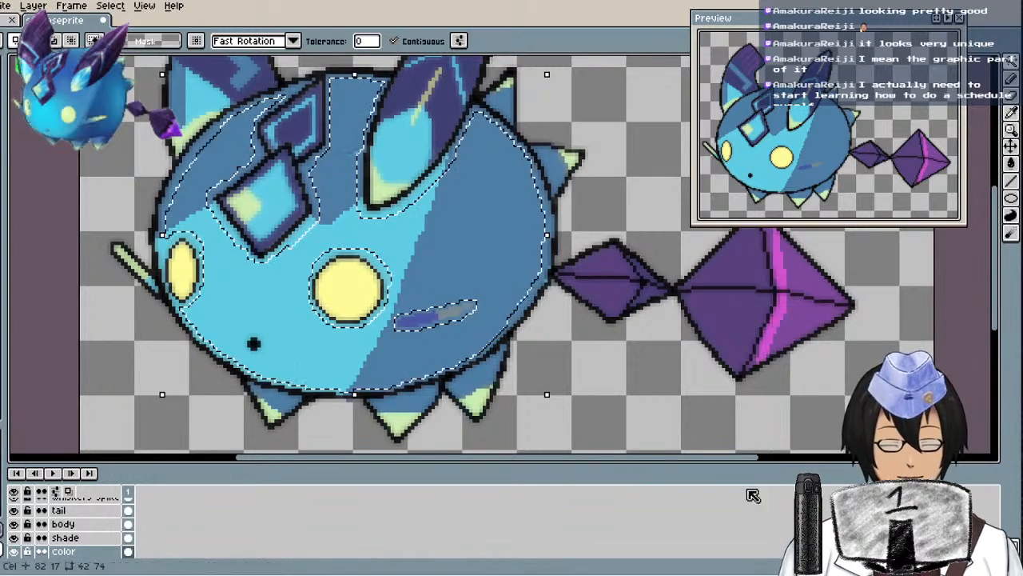
click(1011, 61)
key(ctrl+d)
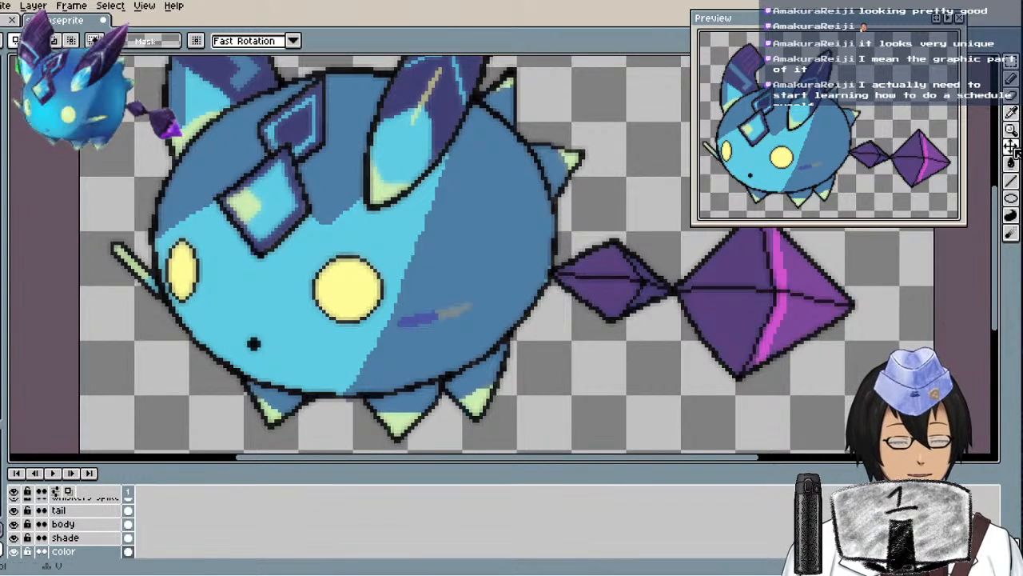
Try erasing the shadow around the cheek stripe, undo the strokes, and make the shade layer active
click(1012, 80)
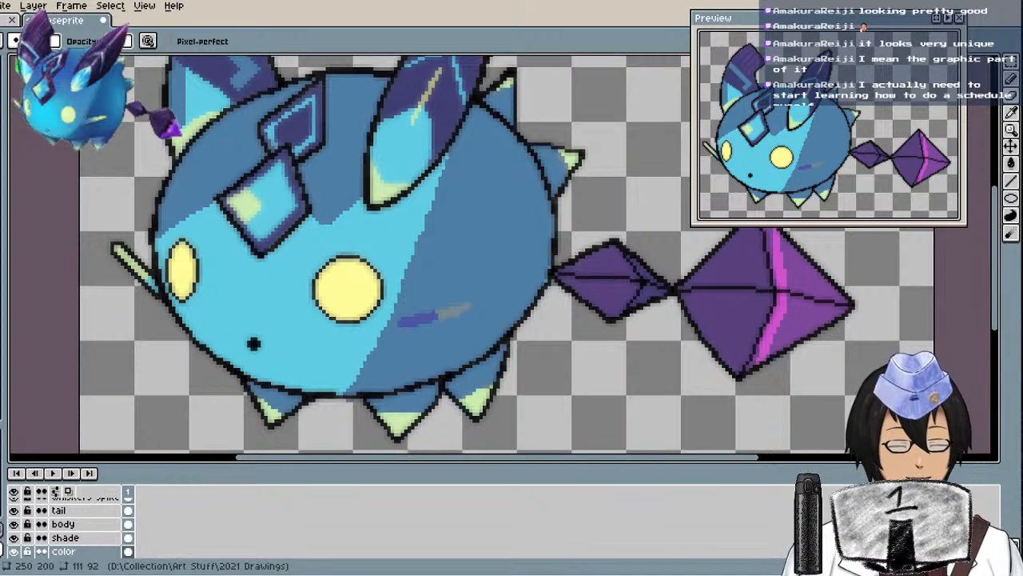
scroll(486, 254, up, 2)
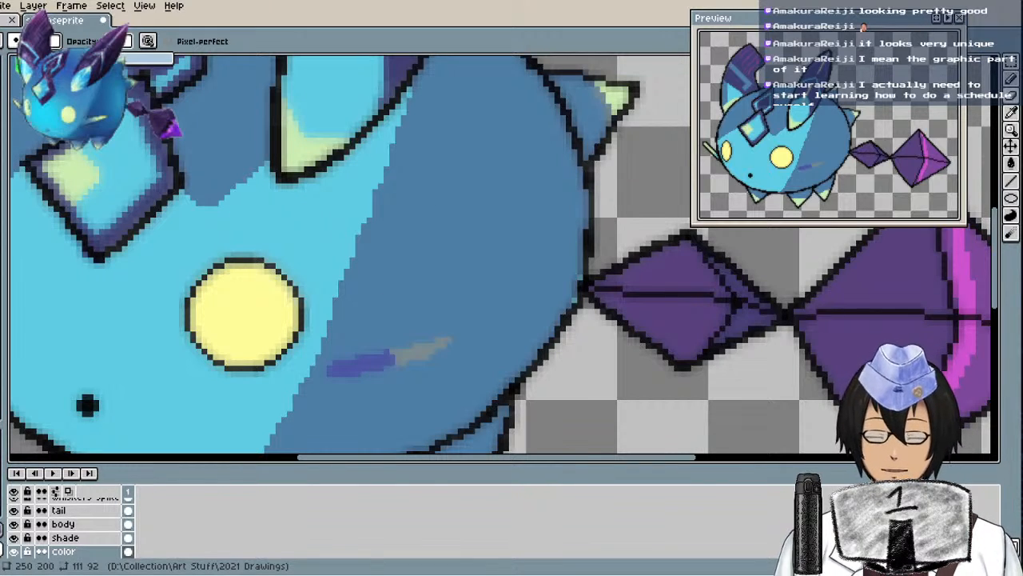
mouse_move(338, 371)
mouse_down()
mouse_move(378, 360)
mouse_move(333, 375)
mouse_move(411, 349)
mouse_move(372, 354)
mouse_move(439, 342)
mouse_move(384, 364)
mouse_move(452, 342)
mouse_move(384, 354)
mouse_up()
key(ctrl+z)
click(101, 536)
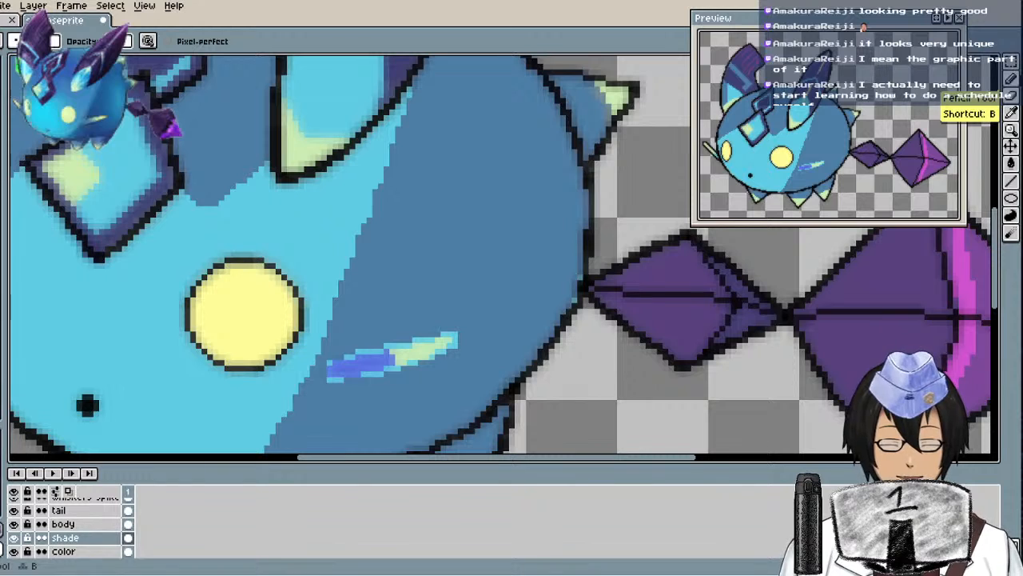
key(ctrl+z)
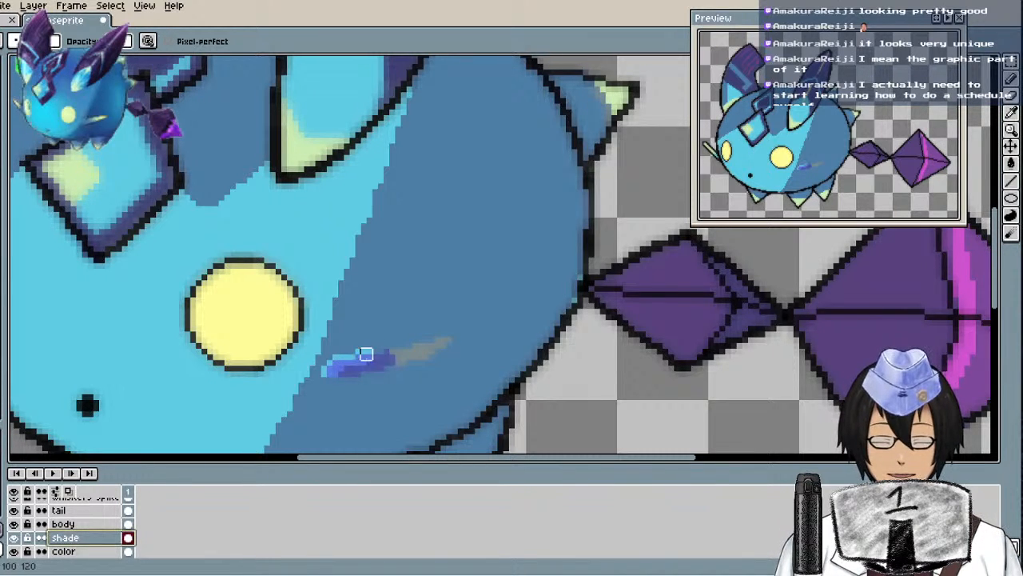
Erase the shade layer over the cheek stripe and a thin border around it, and save the sprite
drag(395, 354, 423, 348)
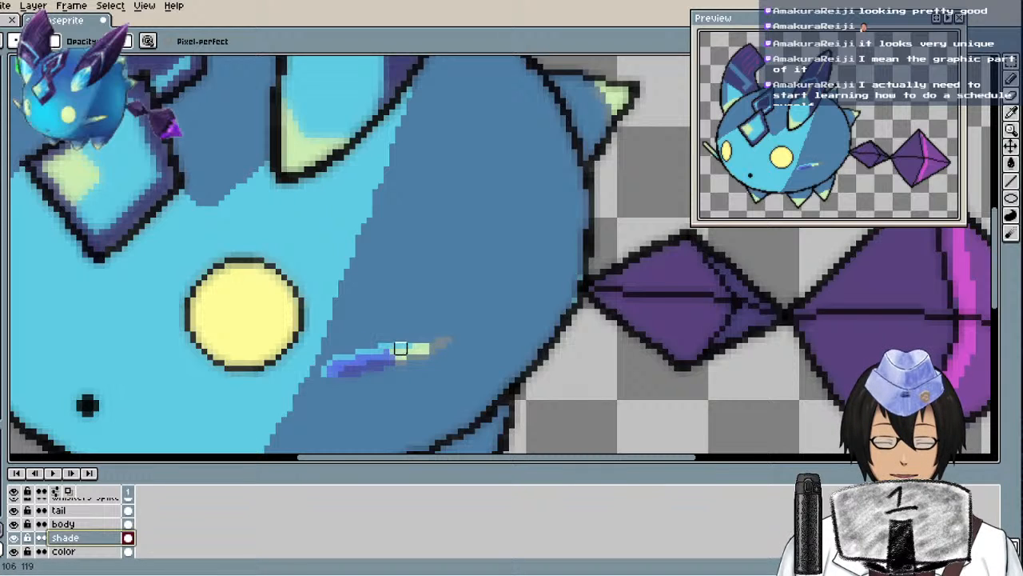
drag(419, 344, 446, 342)
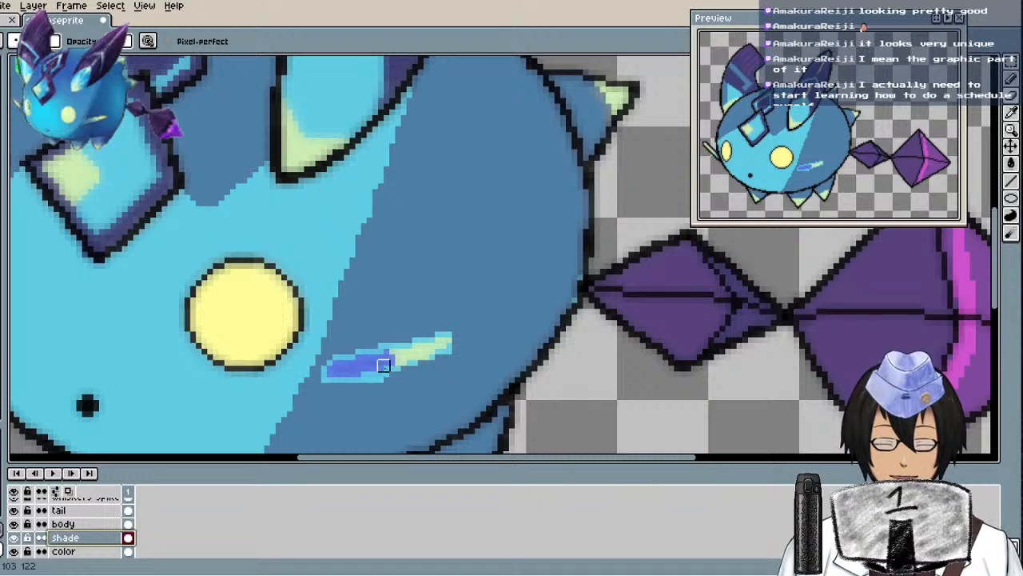
key(ctrl+z)
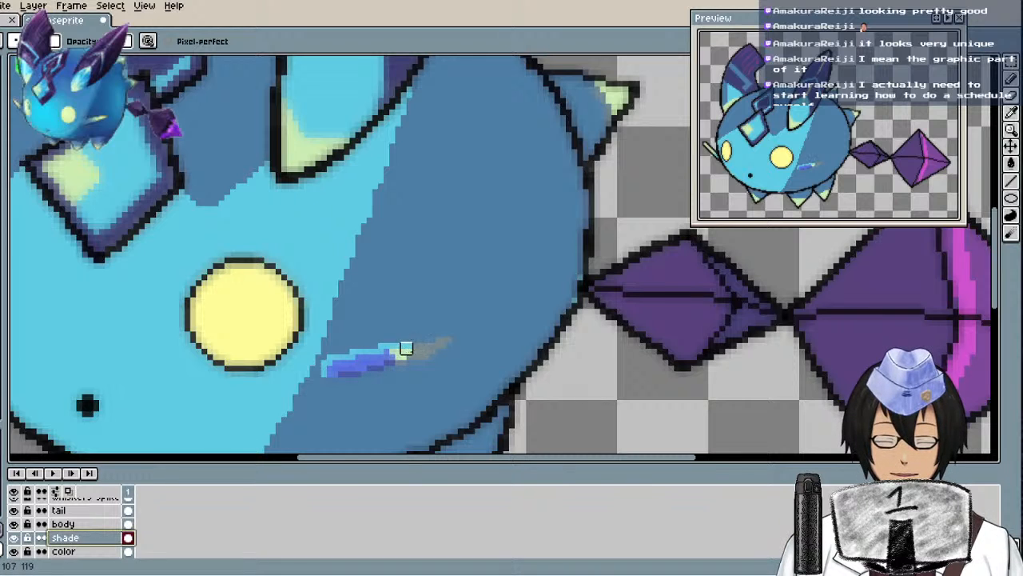
mouse_move(412, 343)
mouse_down()
mouse_move(446, 336)
mouse_move(429, 353)
mouse_move(326, 377)
mouse_move(355, 371)
mouse_up()
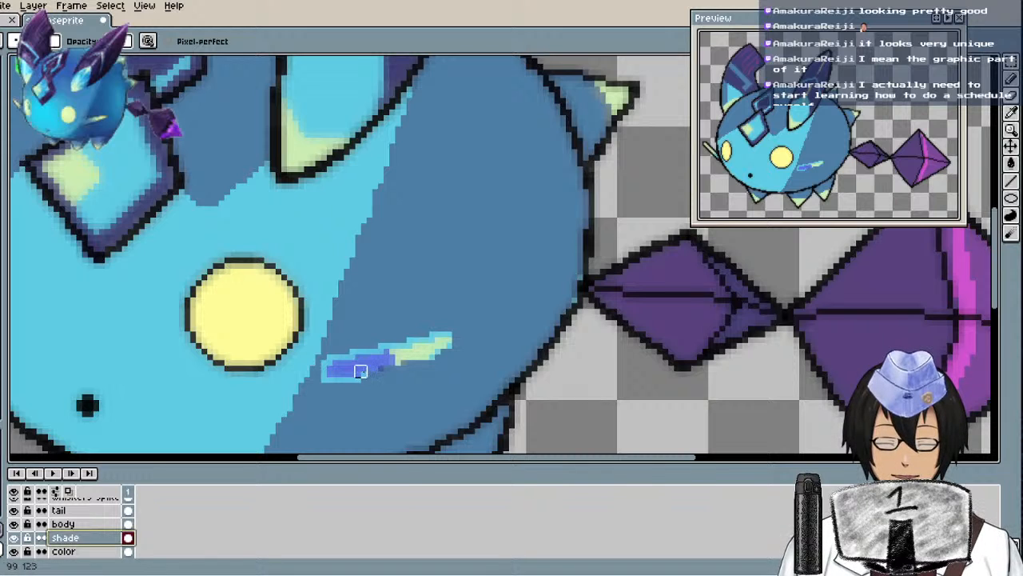
click(362, 368)
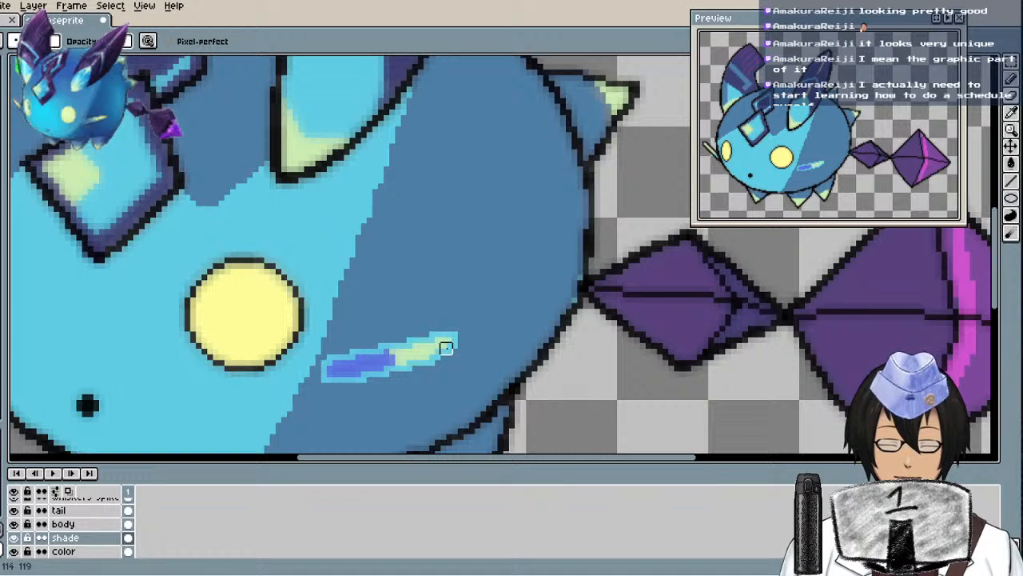
key(ctrl+s)
Try the Blur tool around the cheek stripe, and undo back through the erasing of its shadow
click(1011, 233)
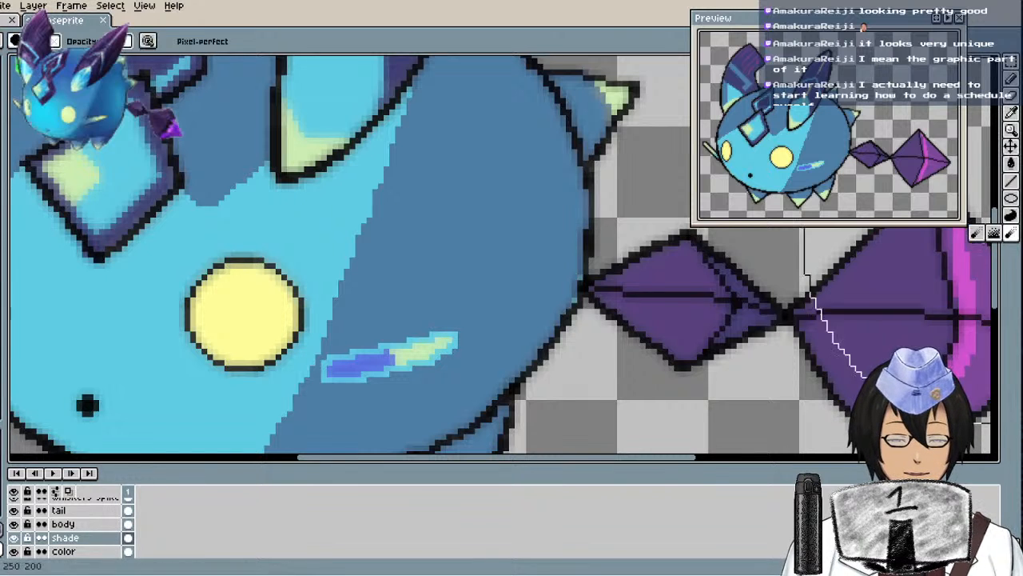
mouse_move(385, 341)
mouse_down()
mouse_move(350, 370)
mouse_move(360, 364)
mouse_move(351, 353)
mouse_move(423, 301)
mouse_move(424, 313)
mouse_move(463, 331)
mouse_move(469, 394)
mouse_up()
key(ctrl)
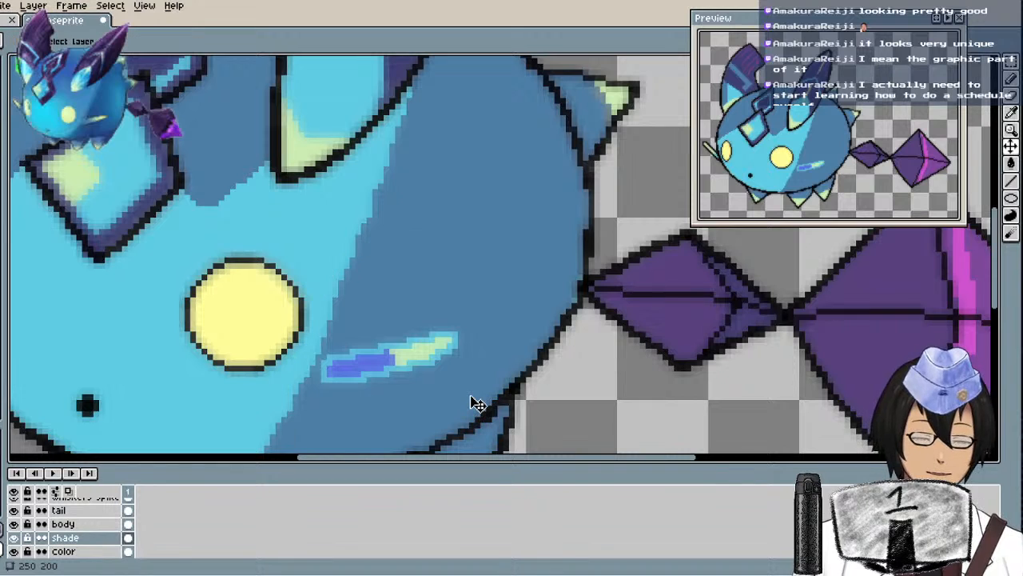
key(ctrl+z)
key(ctrl+z)
key(ctrl+z)
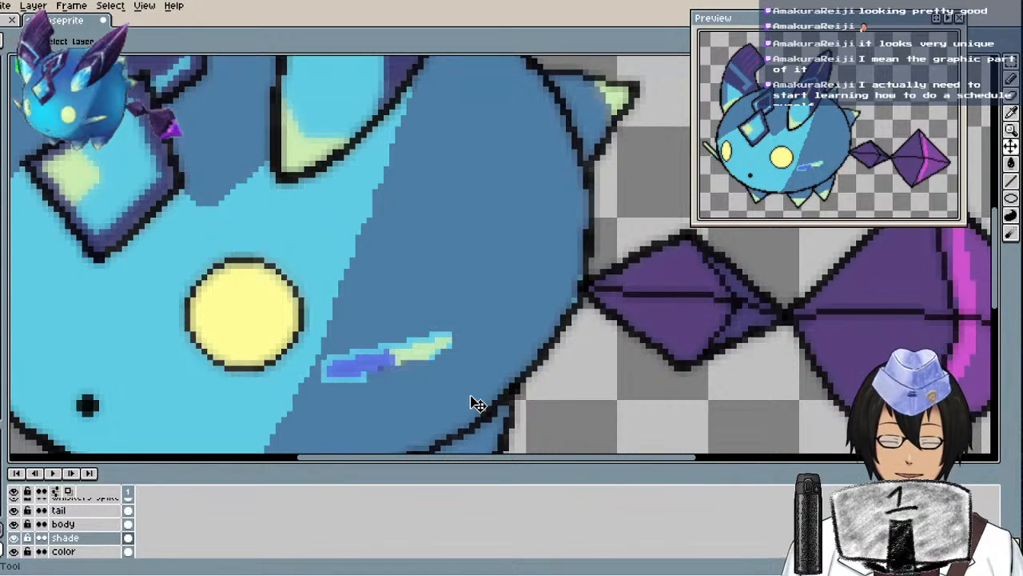
key(ctrl+y)
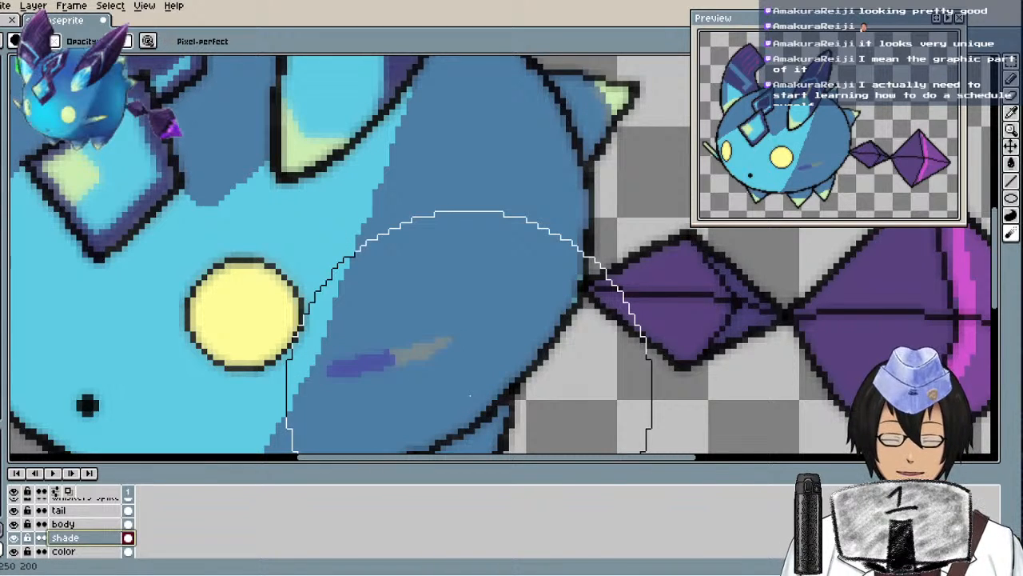
Try erasing the shadow along the cheek stripe's upper edge with the wide square eraser, undoing the strokes
click(1011, 97)
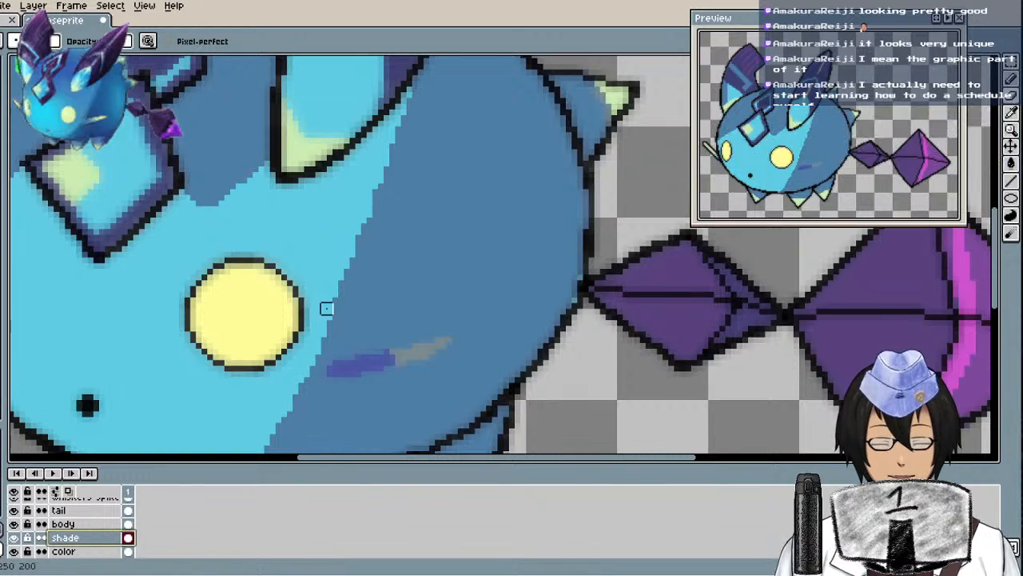
drag(339, 353, 372, 343)
key(ctrl+z)
key(ctrl+z)
key(ctrl+z)
key(ctrl+z)
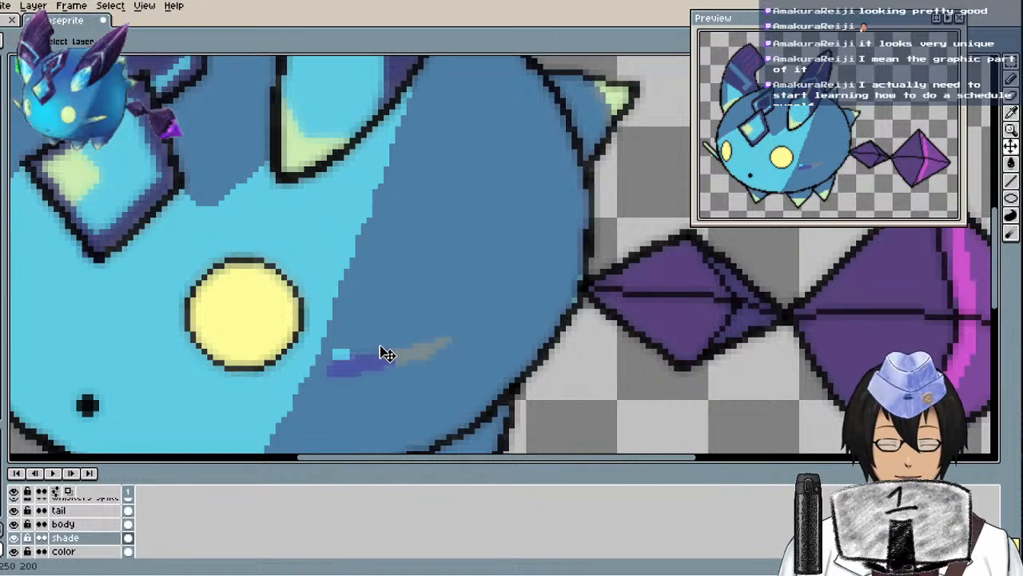
Try erasing a thin line of shadow along the cheek stripe's upper edge with a small eraser, and undo the strokes
click(1012, 78)
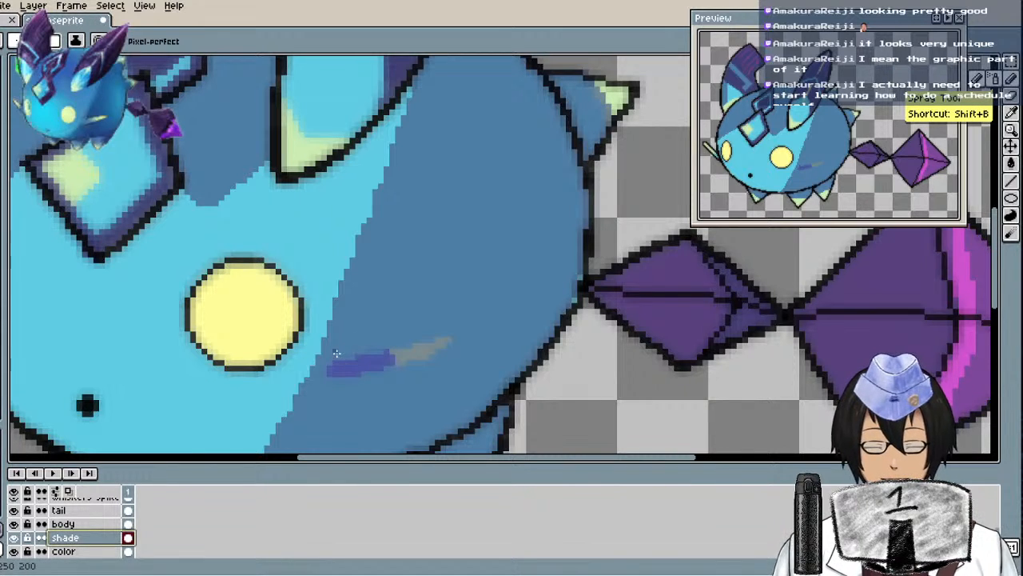
click(1012, 93)
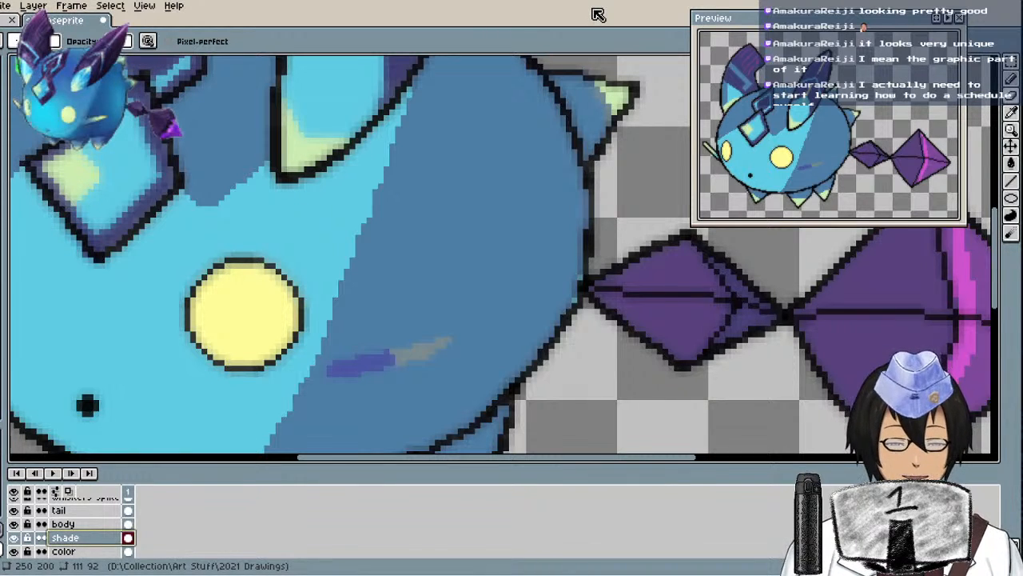
mouse_move(335, 357)
mouse_down()
mouse_move(376, 352)
mouse_move(363, 352)
mouse_up()
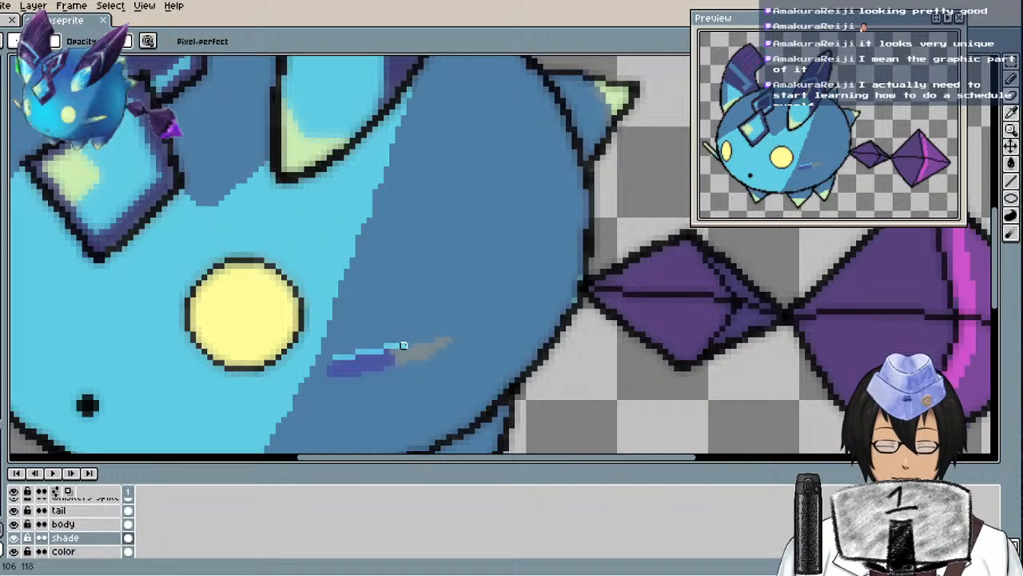
drag(415, 341, 437, 341)
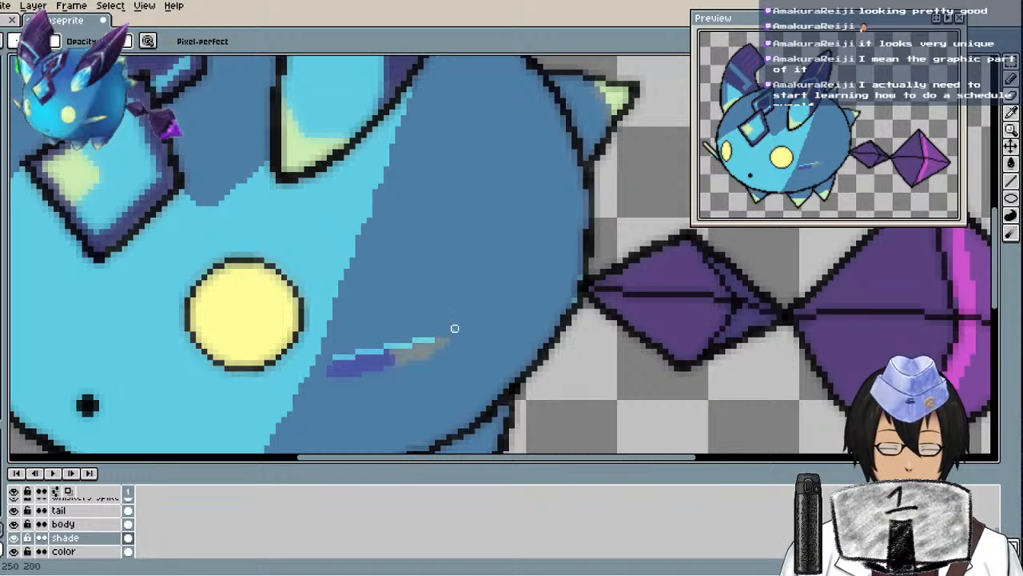
key(ctrl+z)
key(ctrl+z)
key(ctrl+z)
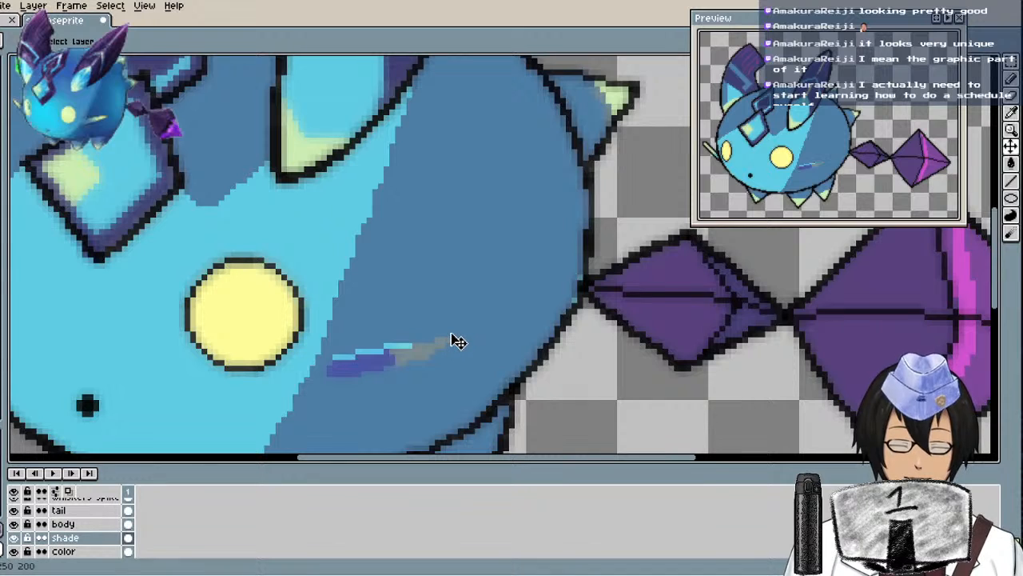
Clear the shade layer exactly over the cheek stripe, undoing the stray strokes around its edge
key(ctrl+z)
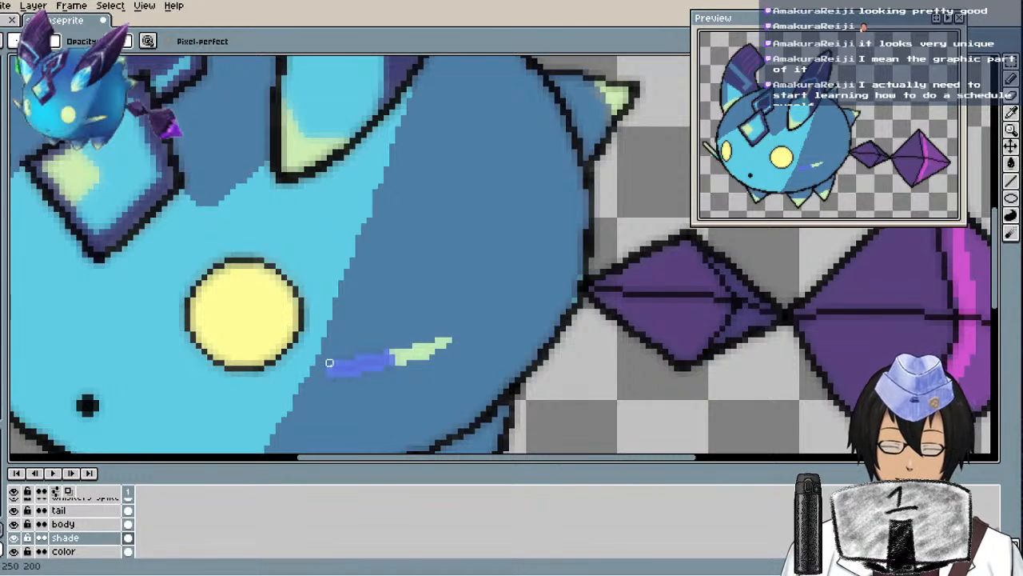
mouse_move(340, 358)
mouse_down()
mouse_move(369, 356)
mouse_move(358, 380)
mouse_up()
key(ctrl+z)
key(ctrl+z)
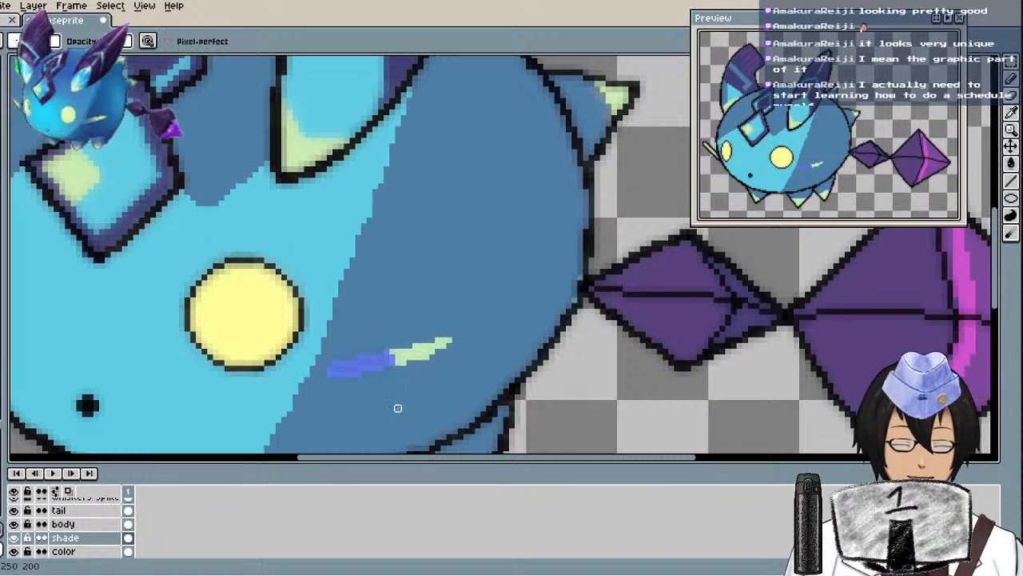
Apply the Blur tool with a very large round brush over the shaded cheek area around the stripe
click(993, 234)
drag(793, 230, 871, 369)
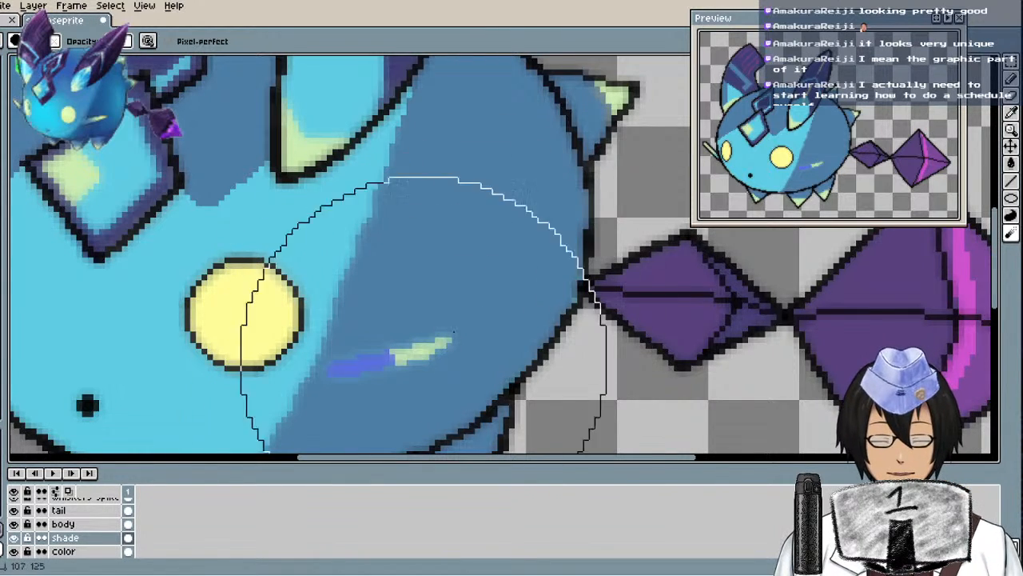
scroll(384, 328, down, 5)
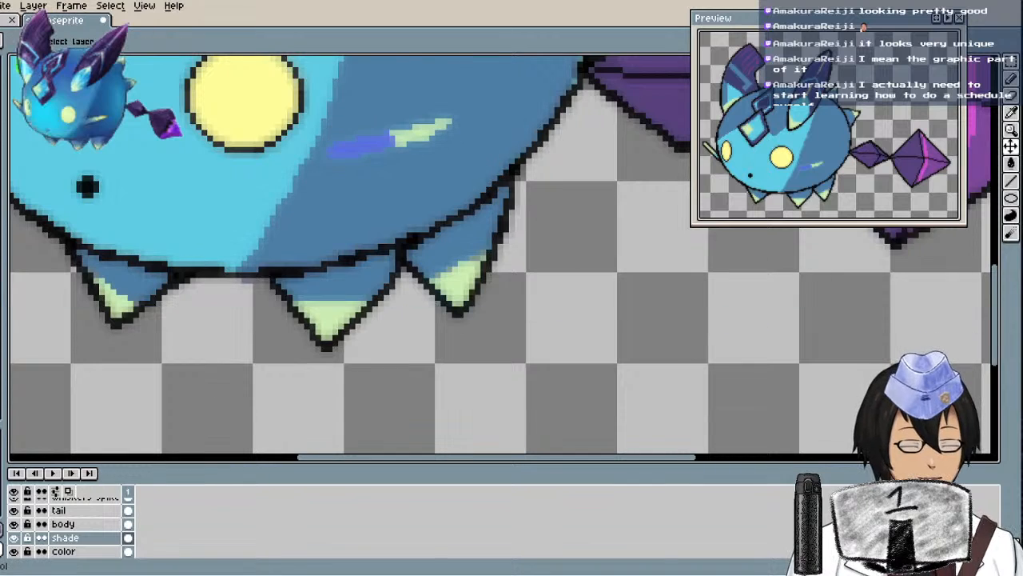
scroll(383, 288, down, 3)
scroll(293, 272, up, 3)
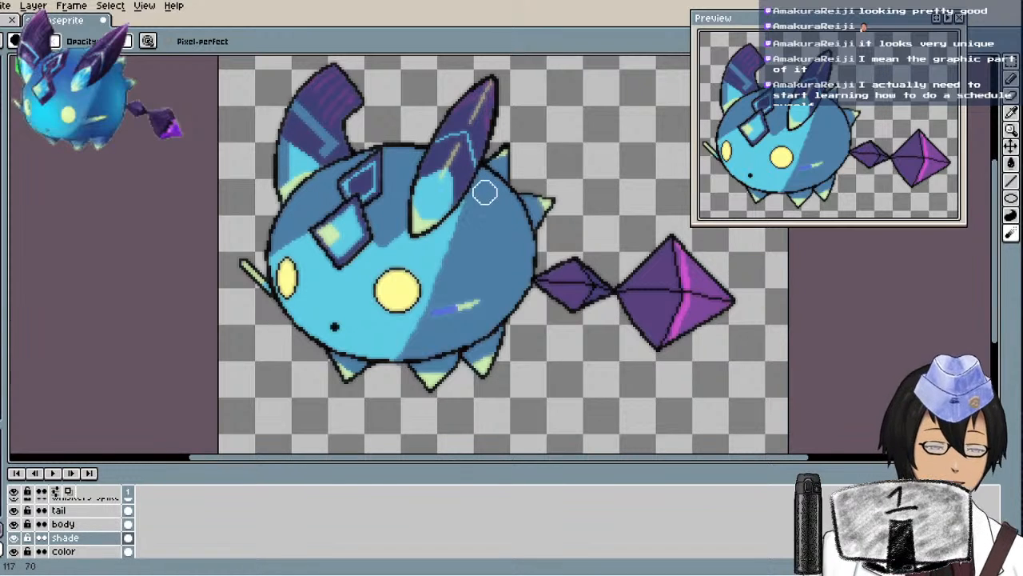
Compare the whole sprite before and after the blur by stepping back and forth through the last change
key(v)
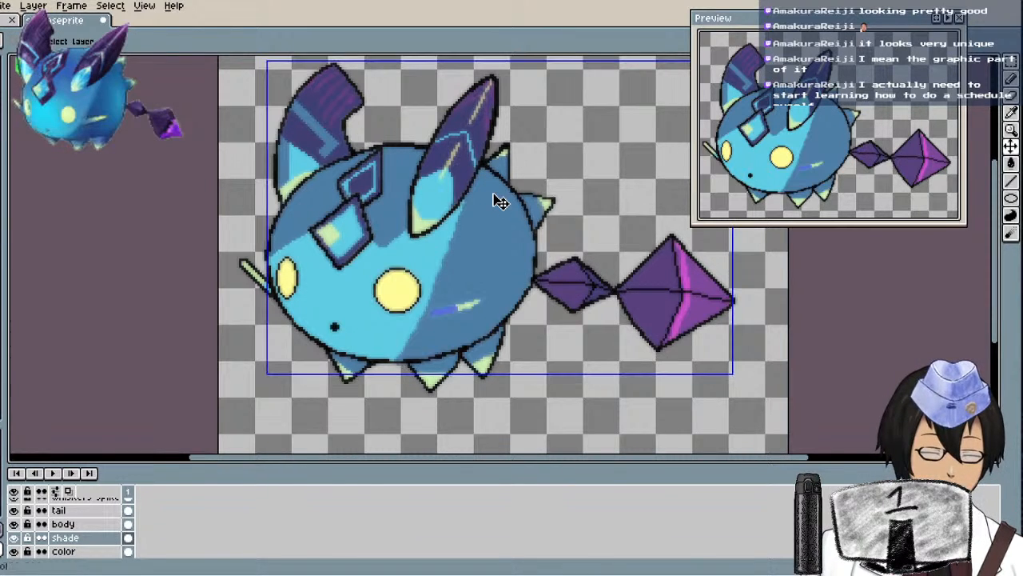
key(b)
key(v)
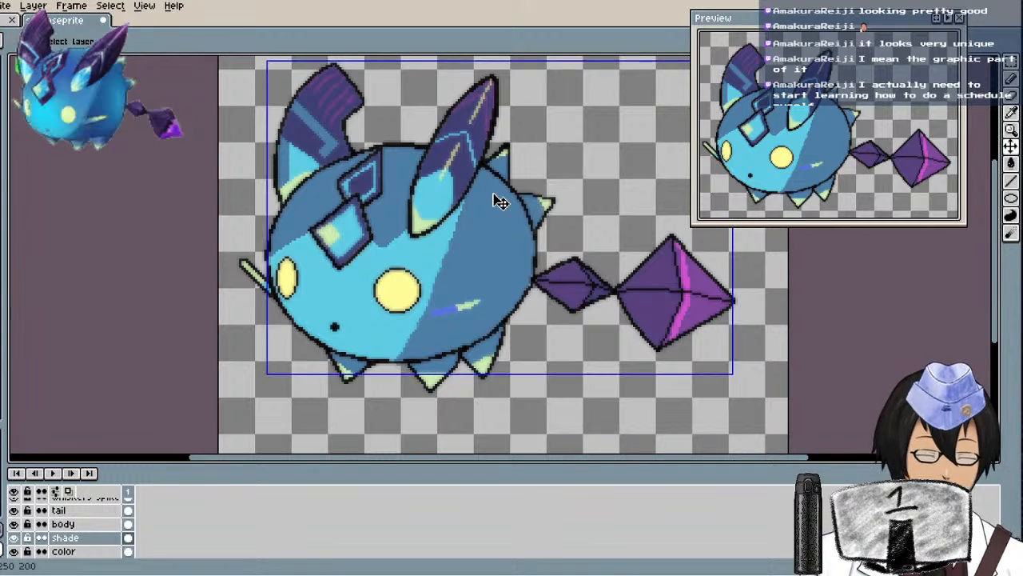
key(ctrl+u)
key(Escape)
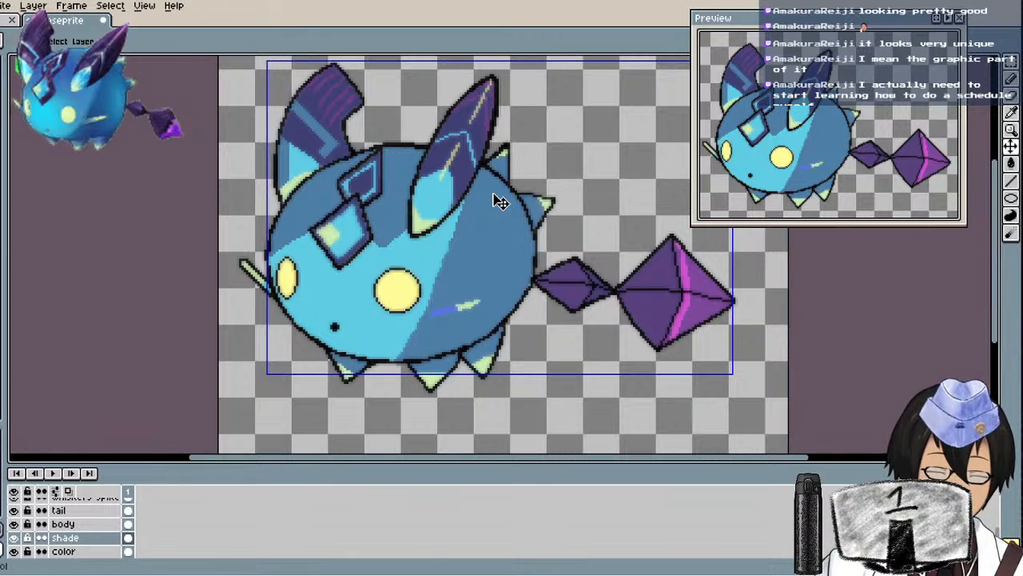
key(b)
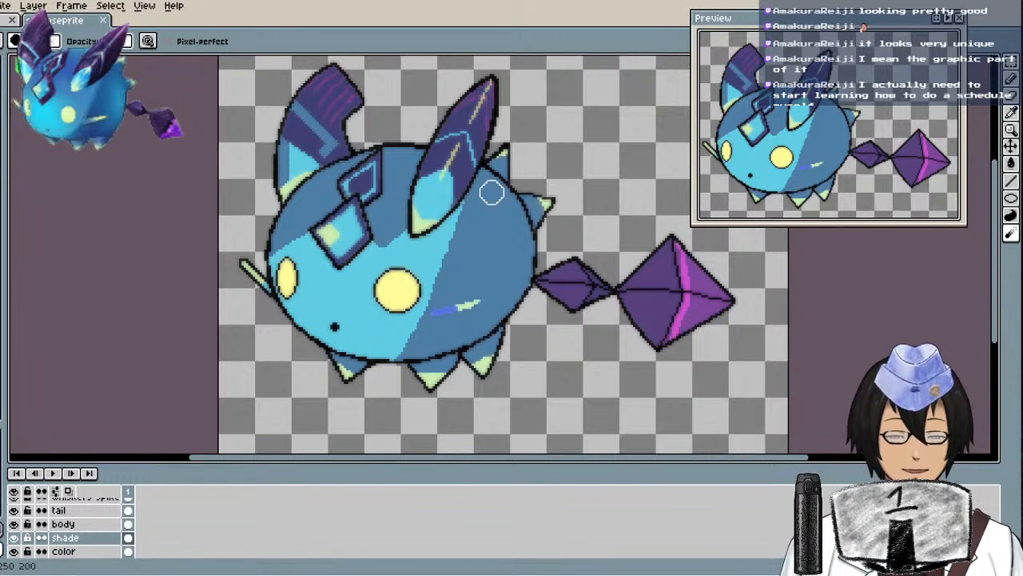
click(1010, 94)
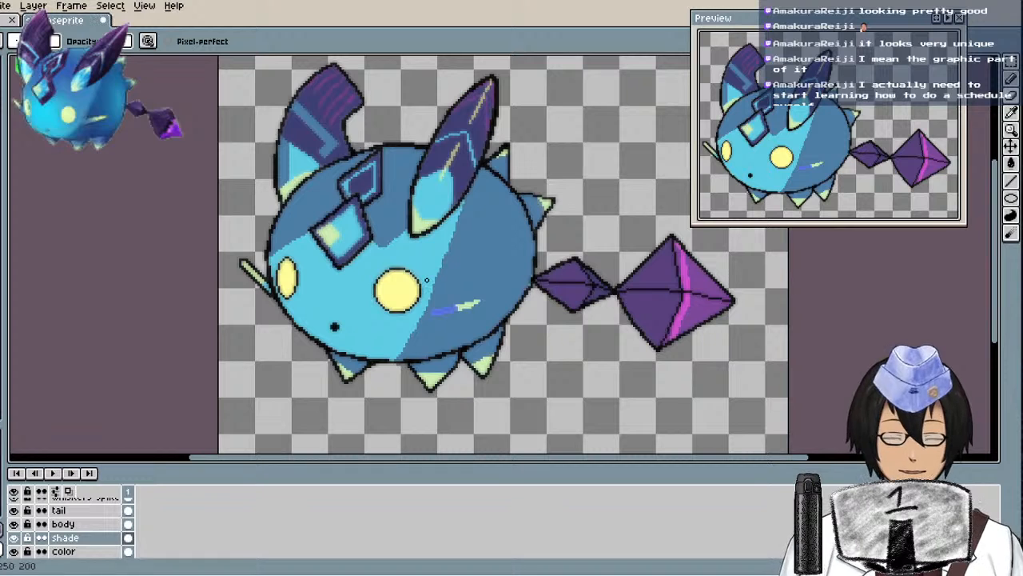
key(ctrl)
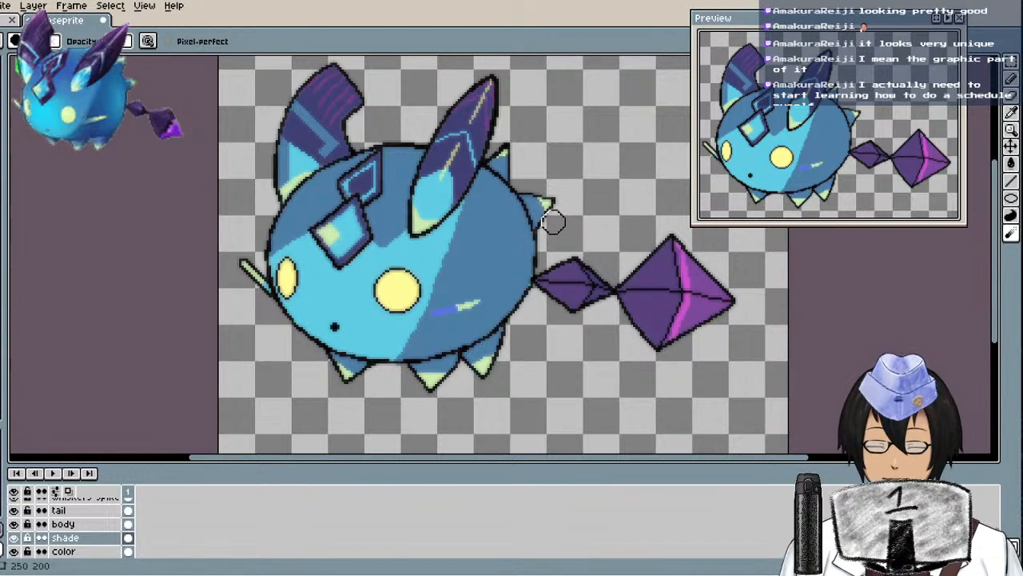
Compare the sprite with the shade layer hidden and shown, leave the layer visible, and save the sprite
click(15, 538)
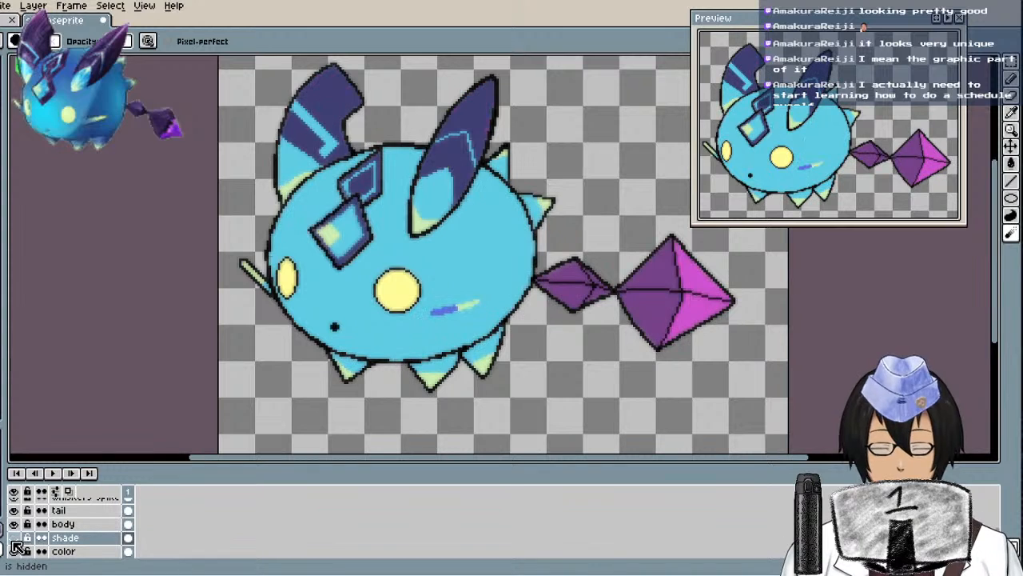
click(15, 538)
click(14, 538)
click(14, 538)
click(14, 538)
click(14, 538)
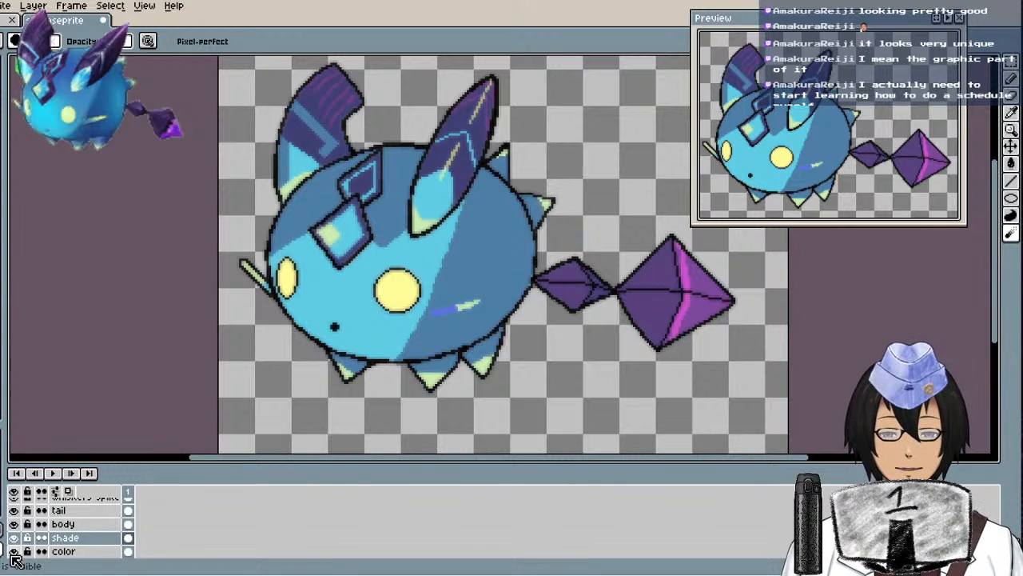
click(15, 538)
click(15, 552)
click(15, 552)
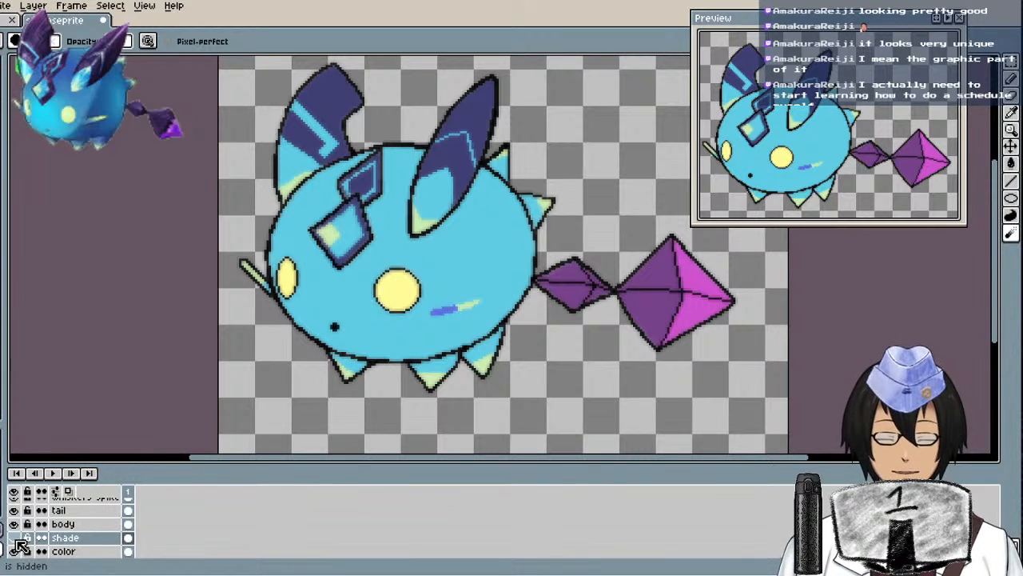
click(15, 538)
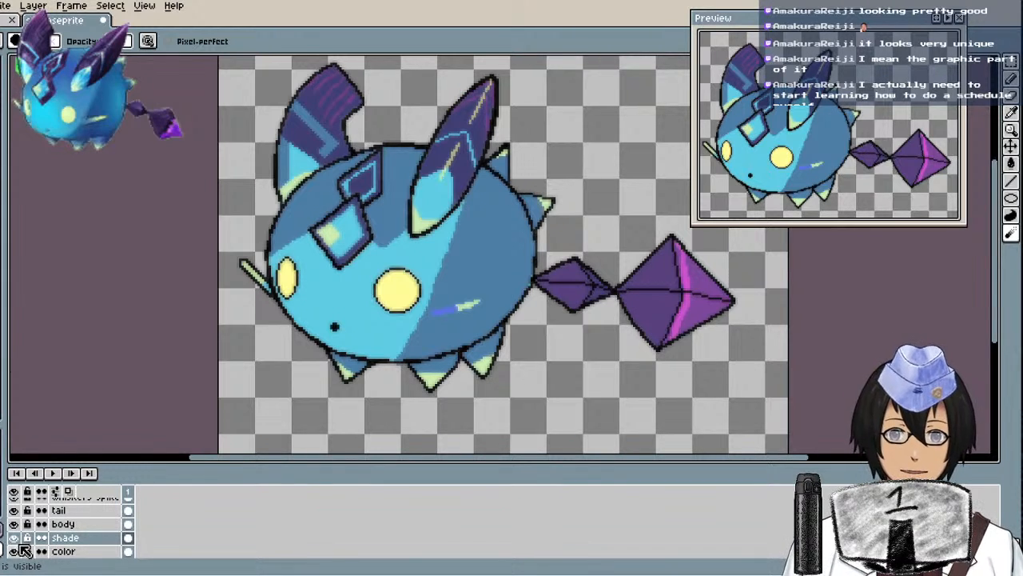
mouse_move(13, 551)
mouse_down()
mouse_move(14, 537)
mouse_move(15, 551)
mouse_up()
key(ctrl+s)
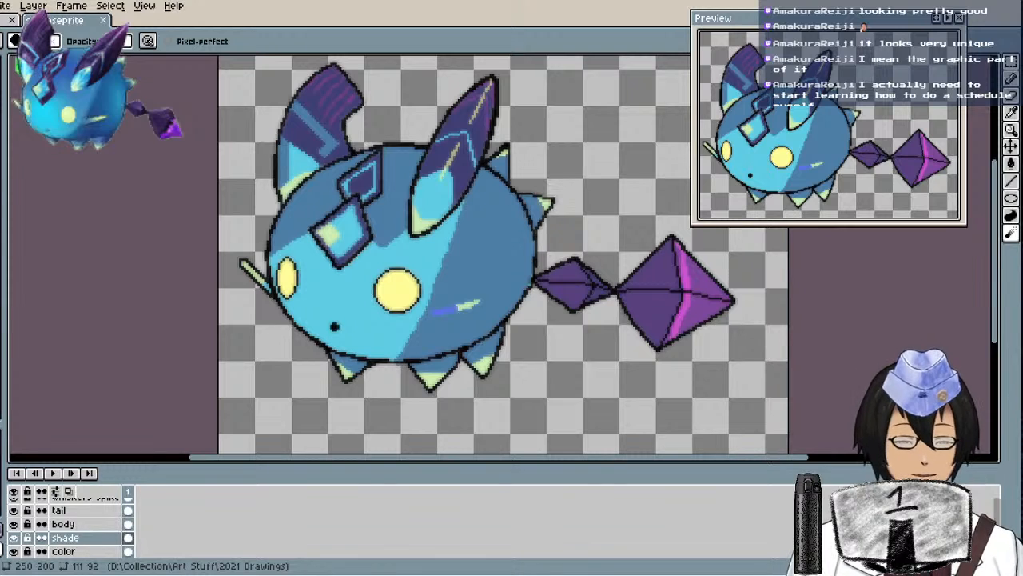
Add four new animation frames that duplicate the first frame's artwork on all layers
scroll(1005, 510, up, 3)
scroll(1009, 502, down, 3)
scroll(1008, 504, up, 1)
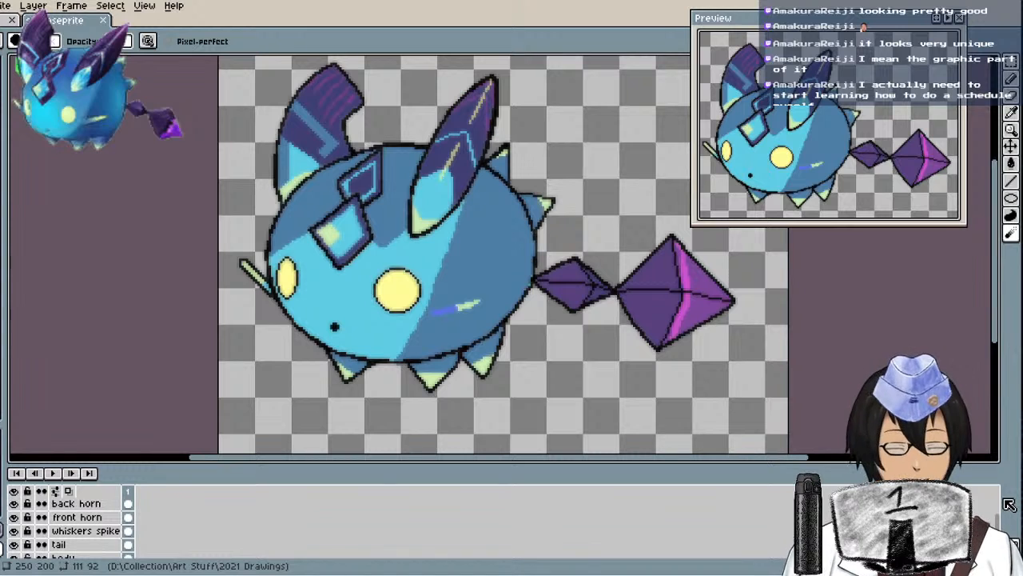
scroll(1009, 504, down, 2)
key(alt+n)
key(alt+n)
key(alt+n)
key(alt+n)
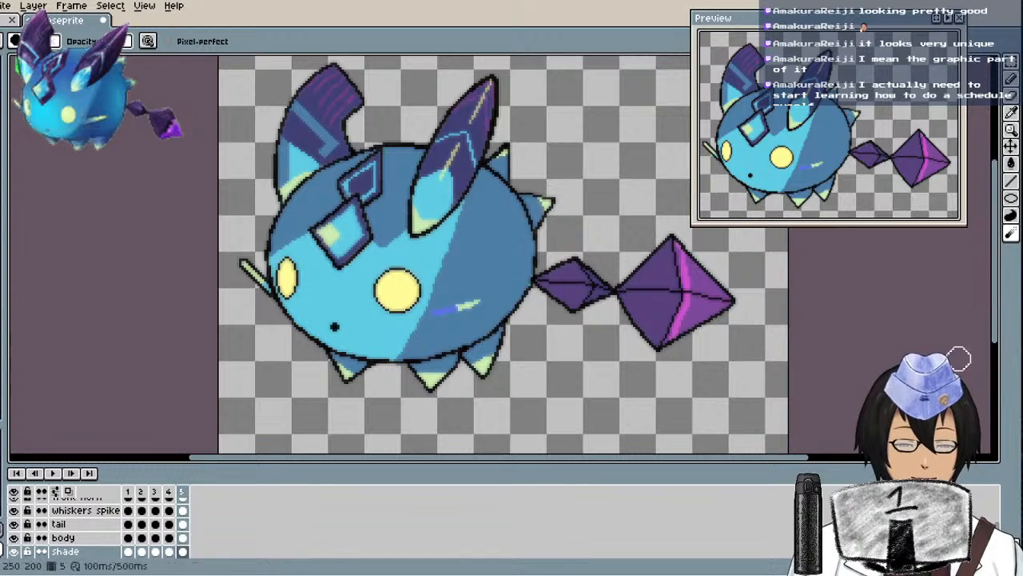
Move the whole creature downward on frame 2
drag(711, 463, 668, 463)
click(141, 492)
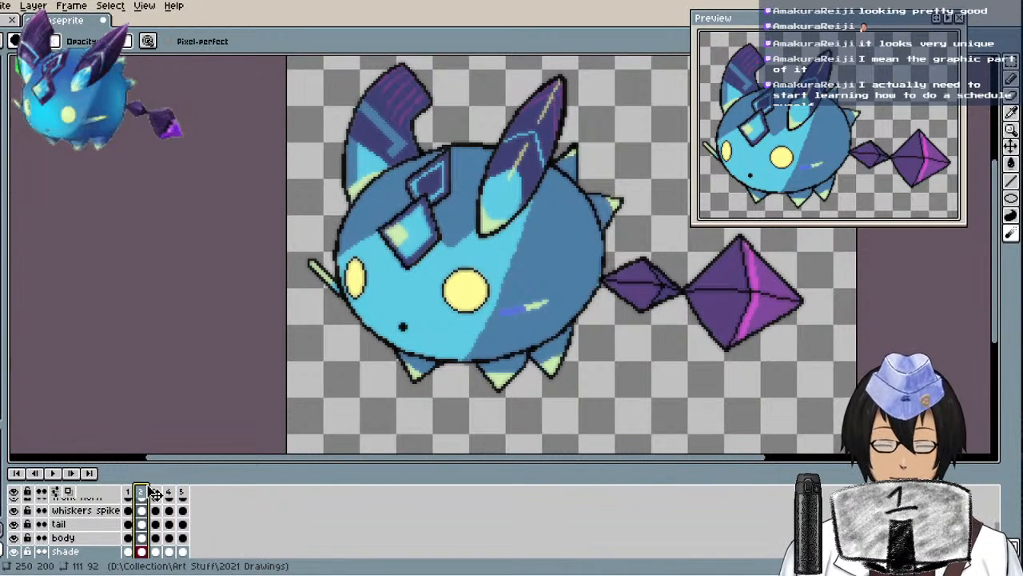
drag(541, 224, 543, 264)
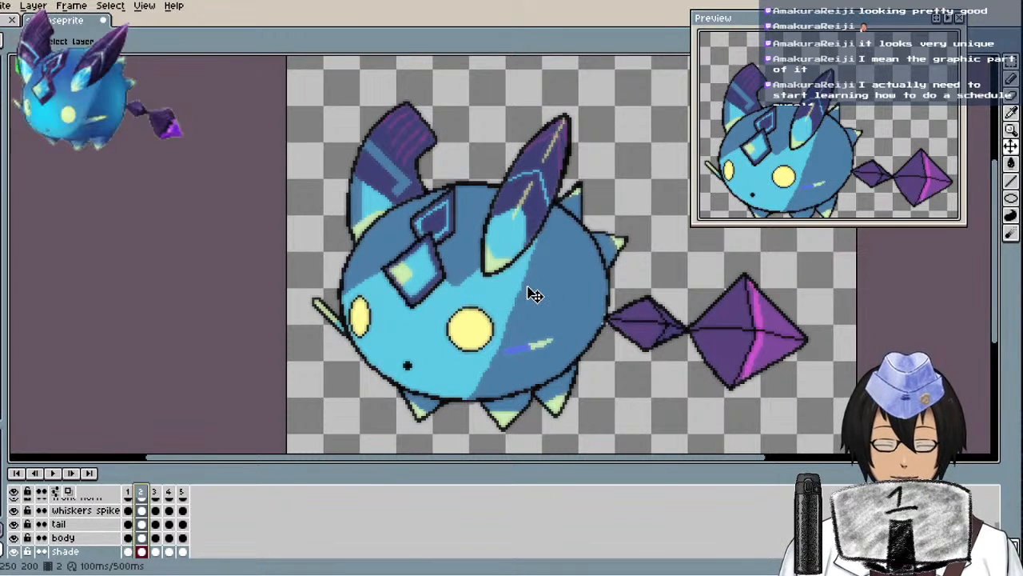
Try moving the whole creature slightly upward on frame 3, and undo the move
click(155, 492)
drag(513, 285, 511, 269)
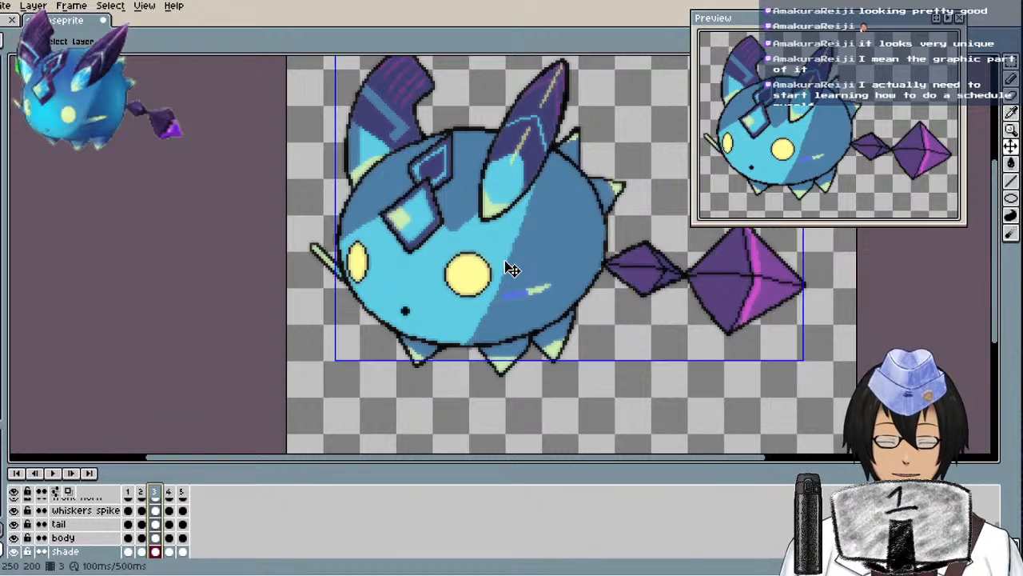
key(ctrl+z)
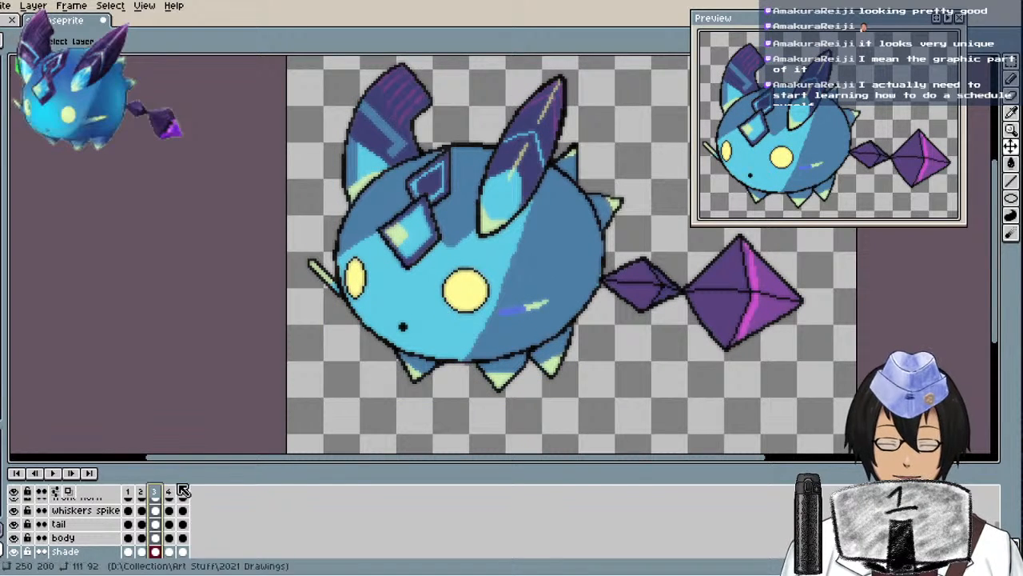
Move the whole creature well upward on frame 4, and delete frame 5
key(Right)
drag(501, 270, 512, 200)
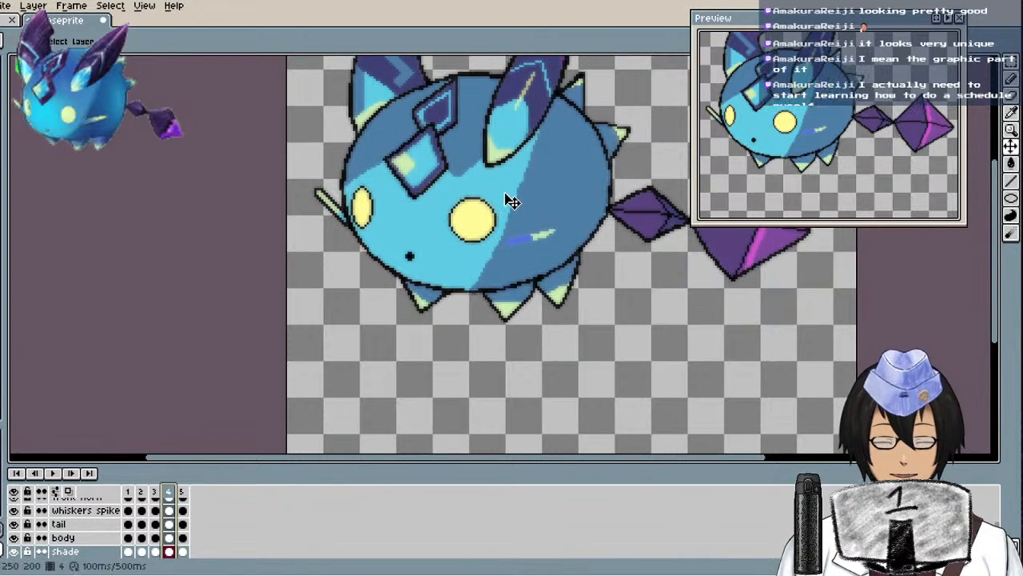
click(186, 496)
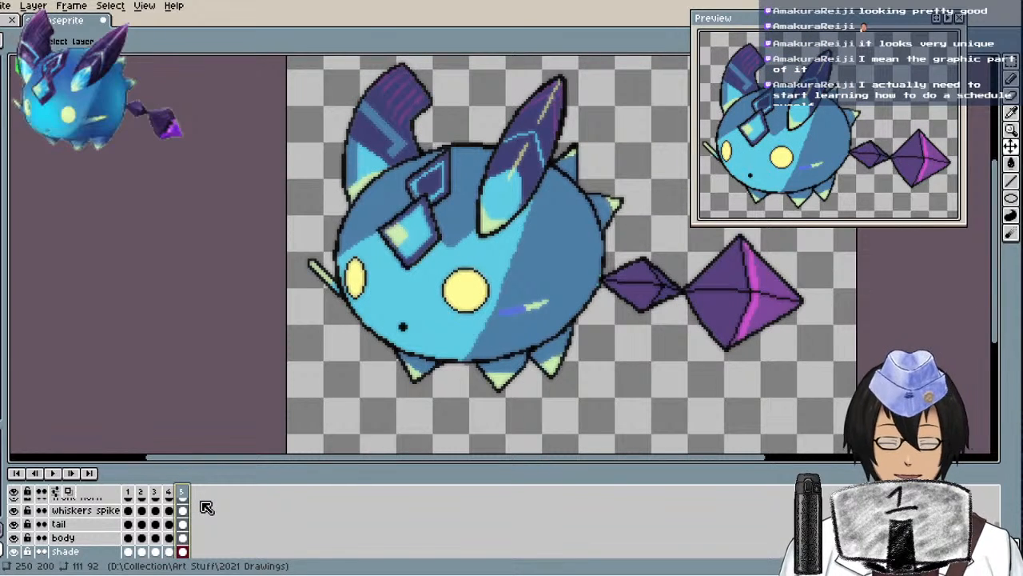
key(alt+c)
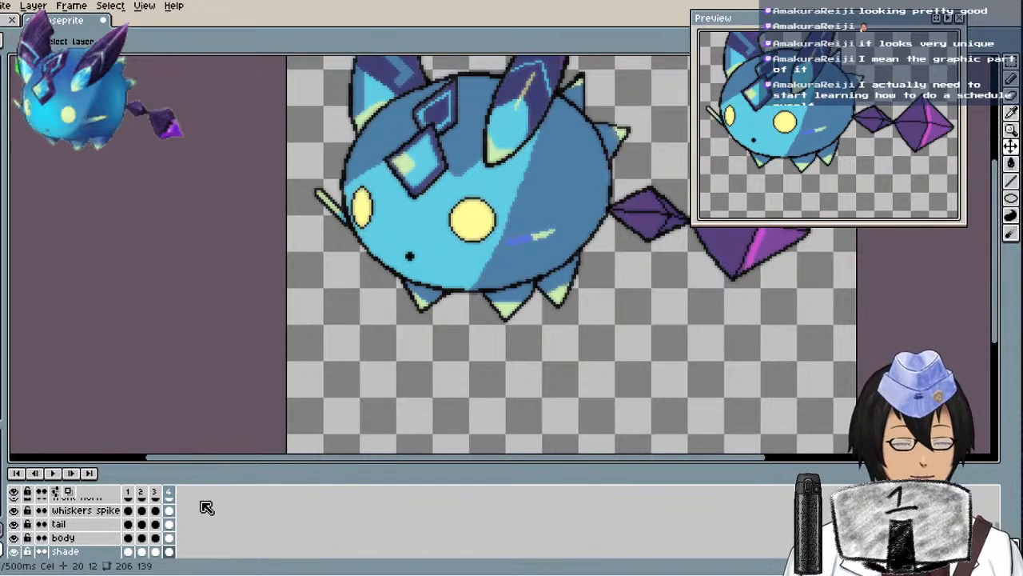
Lower the creature on frame 4 so it sits slightly above its frame 1 position, after shifting the preview's view
mouse_move(824, 106)
mouse_down()
mouse_move(826, 122)
mouse_move(833, 111)
mouse_up()
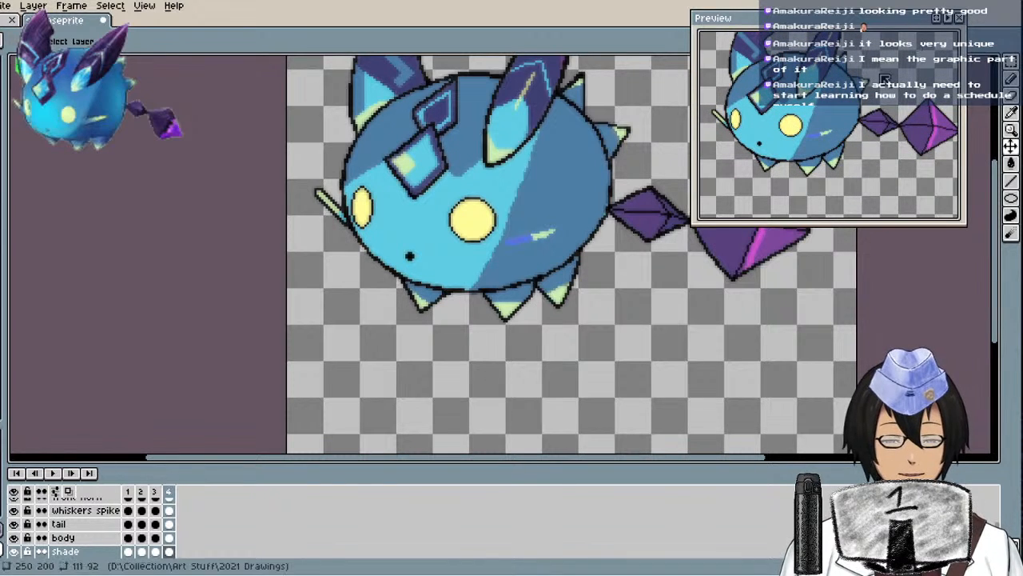
click(169, 491)
drag(530, 187, 528, 250)
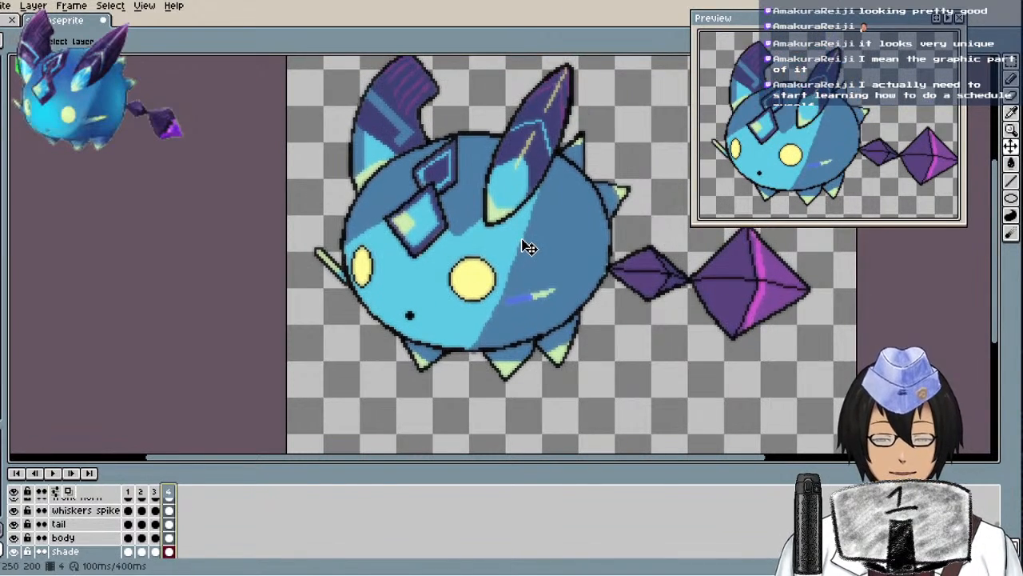
Check the creature's up-and-down motion by stepping through frames 1 to 3 and playing the preview animation
click(154, 492)
click(141, 492)
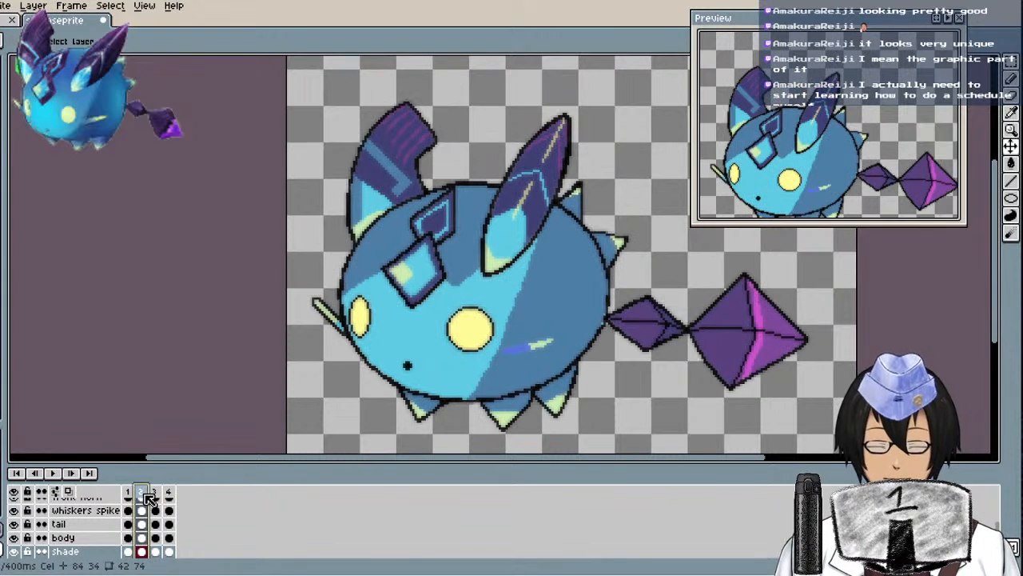
click(127, 492)
click(949, 17)
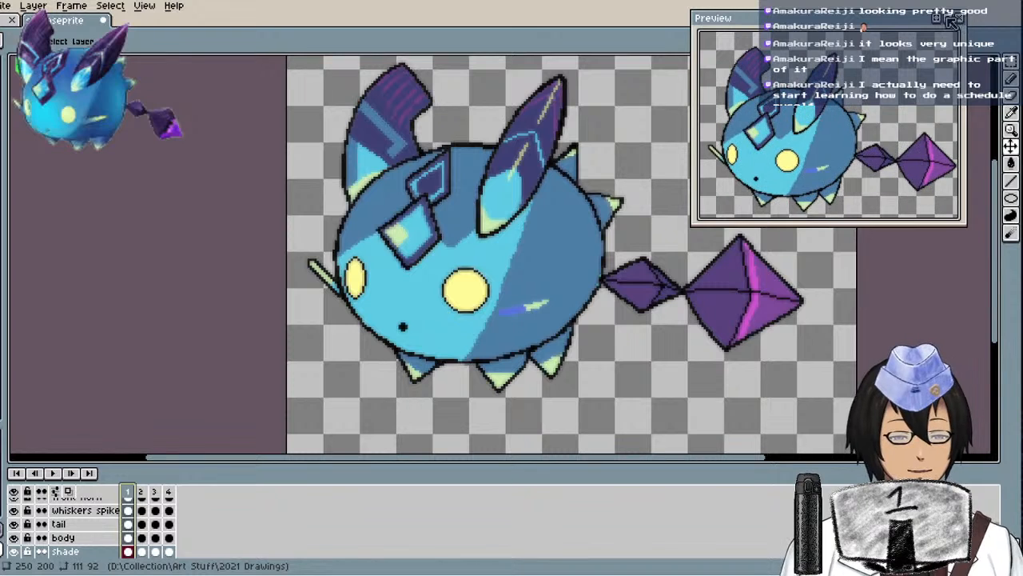
click(142, 495)
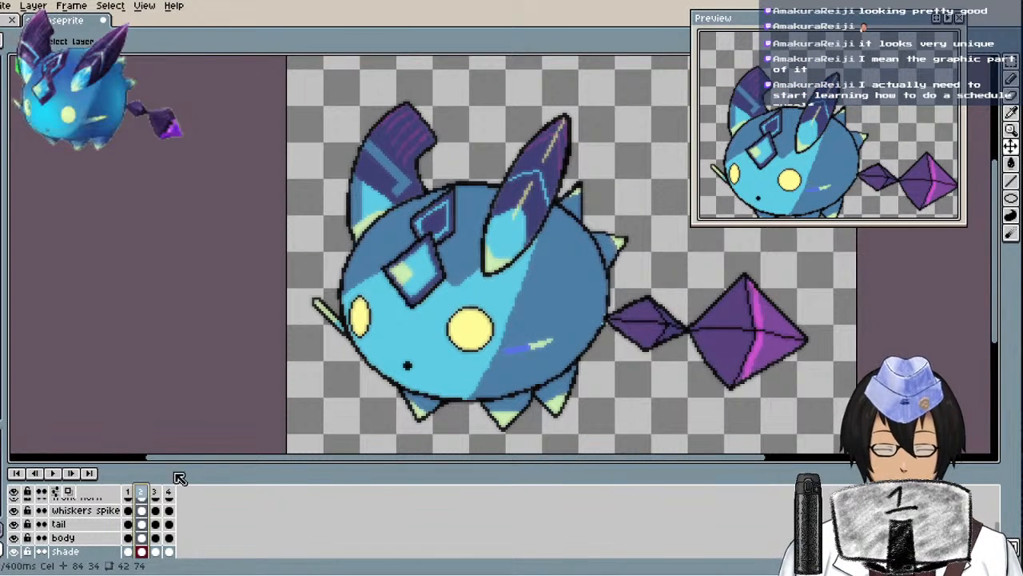
Compare the creature's height on frames 3 and 4, and return to frame 1
click(156, 494)
click(167, 493)
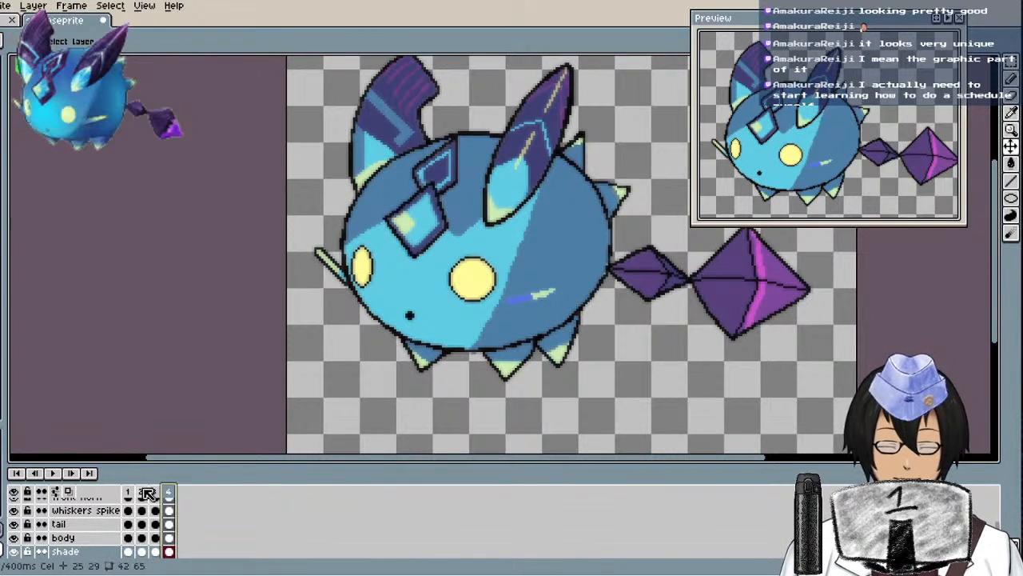
click(128, 492)
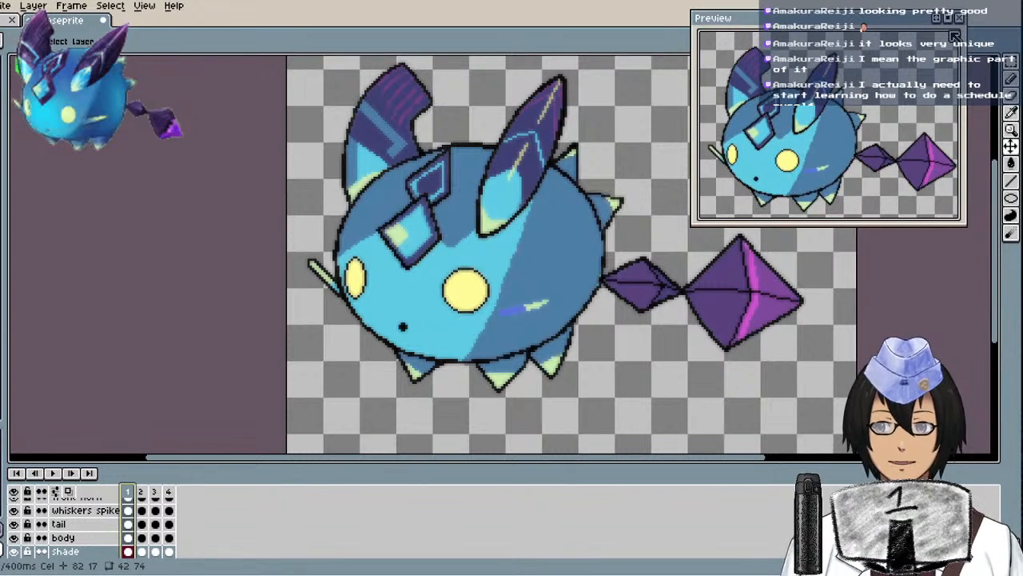
Save the sprite file and reposition the floating animation preview so the creature's face and body stay uncovered
drag(846, 18, 525, 148)
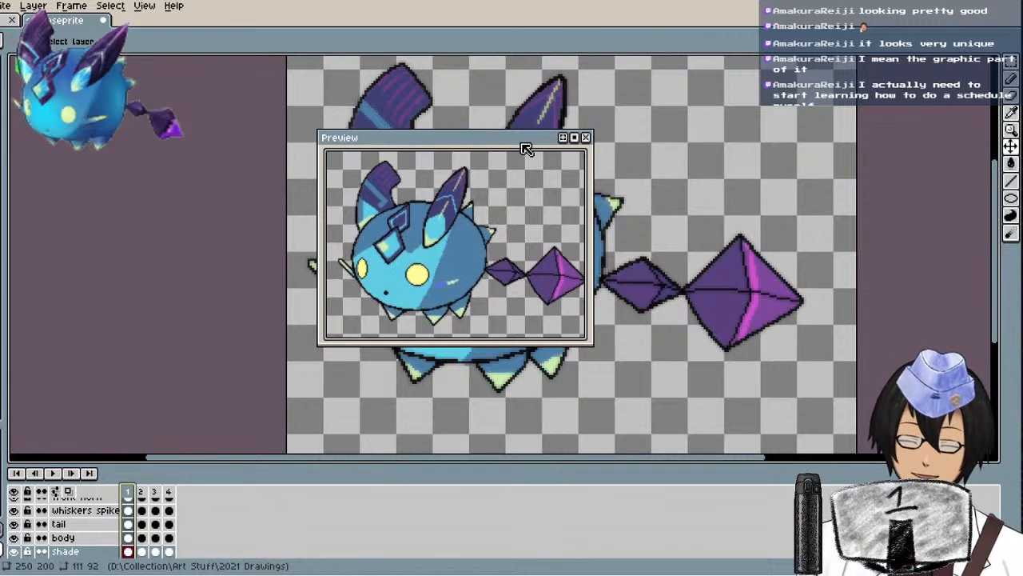
key(ctrl+s)
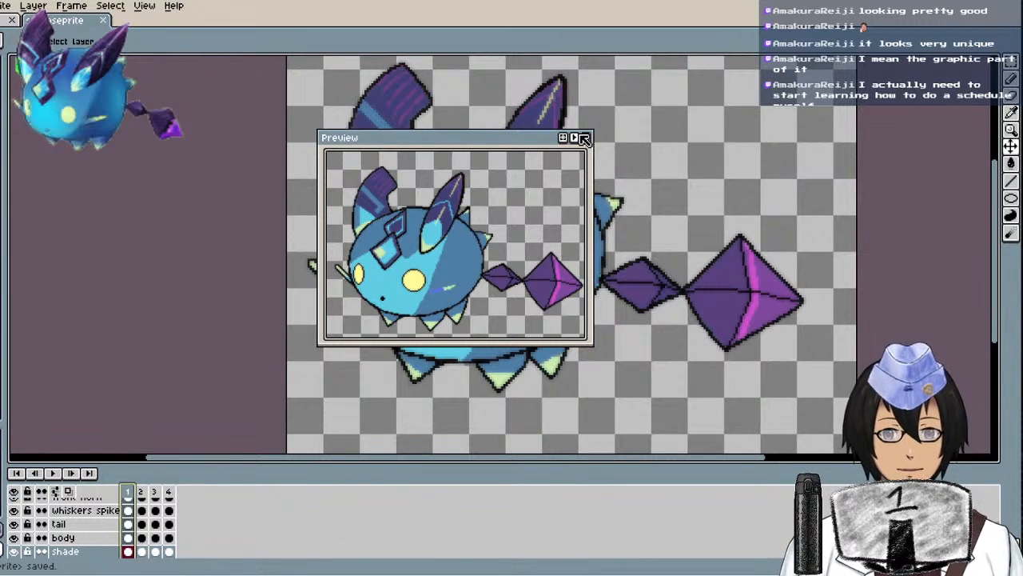
drag(518, 150, 873, 101)
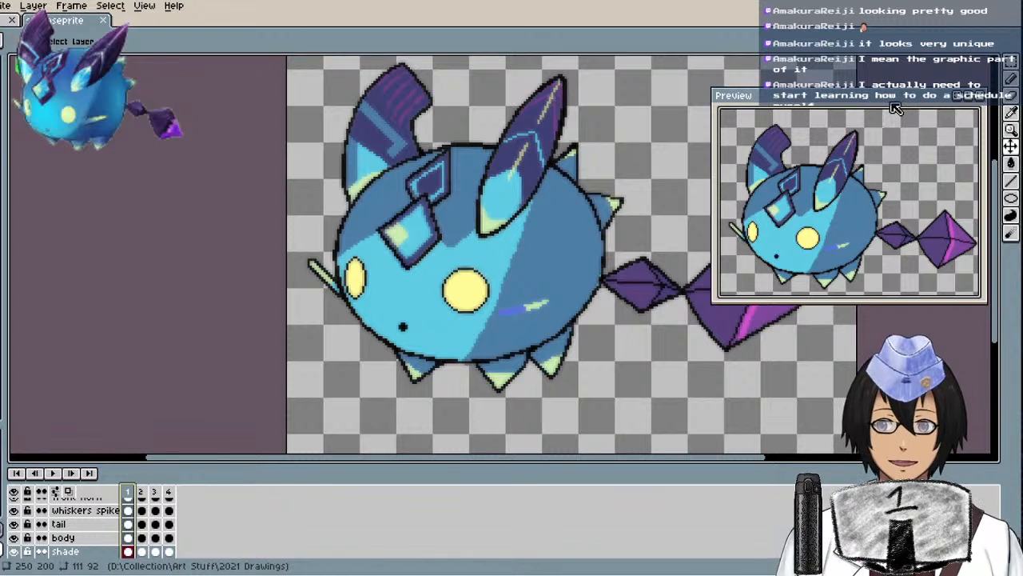
drag(901, 97, 884, 95)
Export the animation as a looping, non-interlaced 500 × 400 GIF, accepting the loss of layers, and shift the preview nearer the creature
key(alt+f)
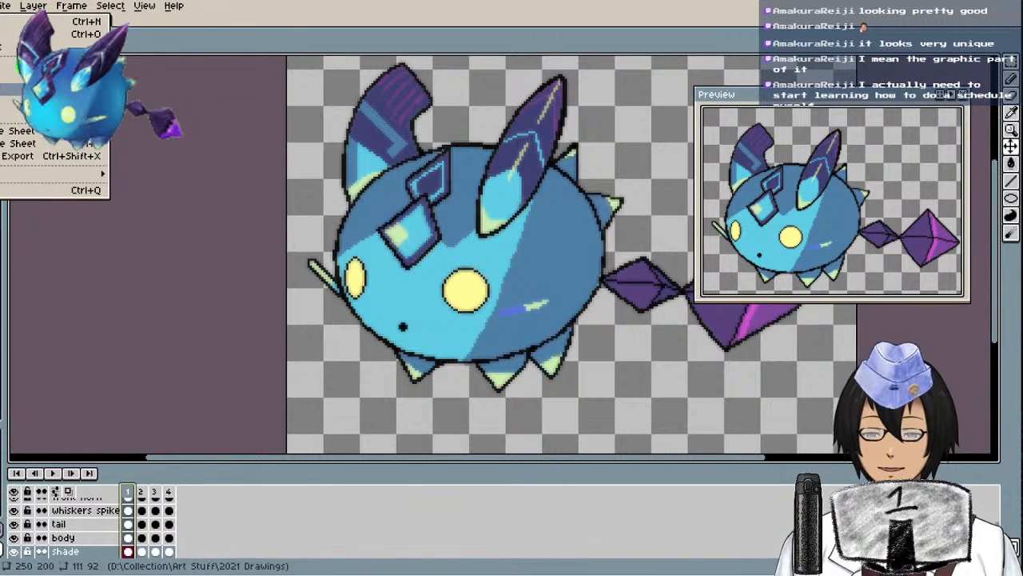
click(18, 106)
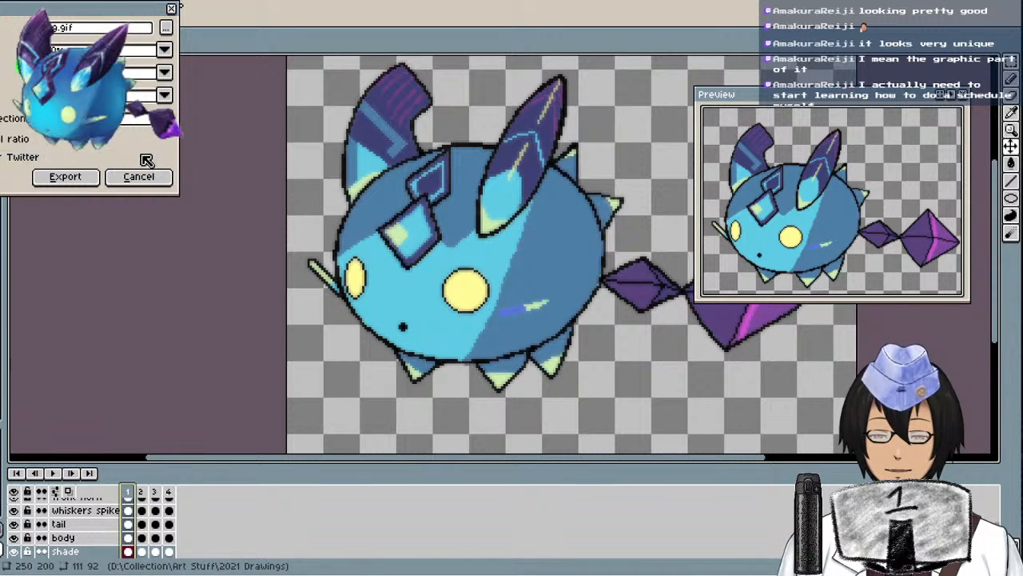
click(164, 28)
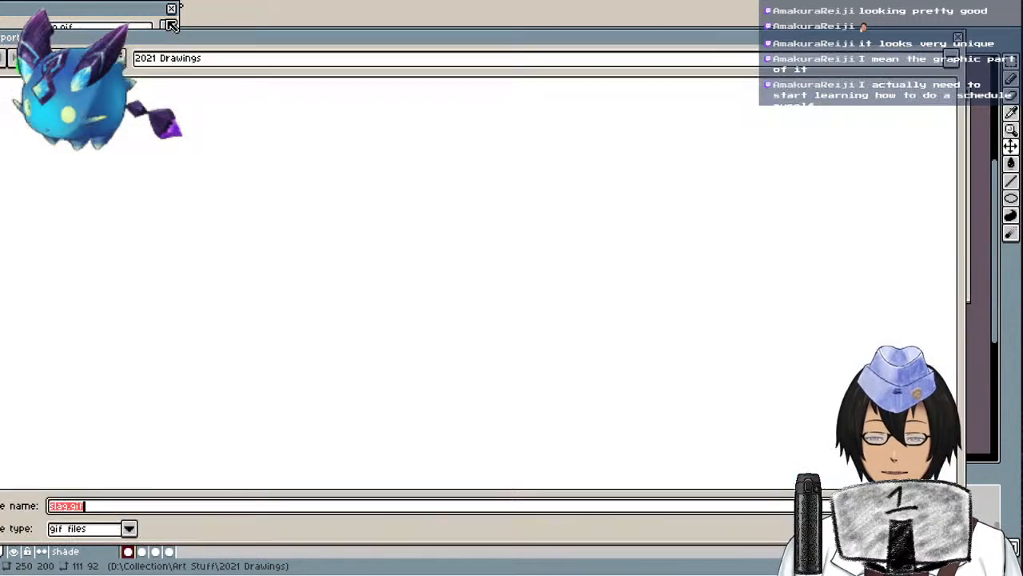
click(958, 38)
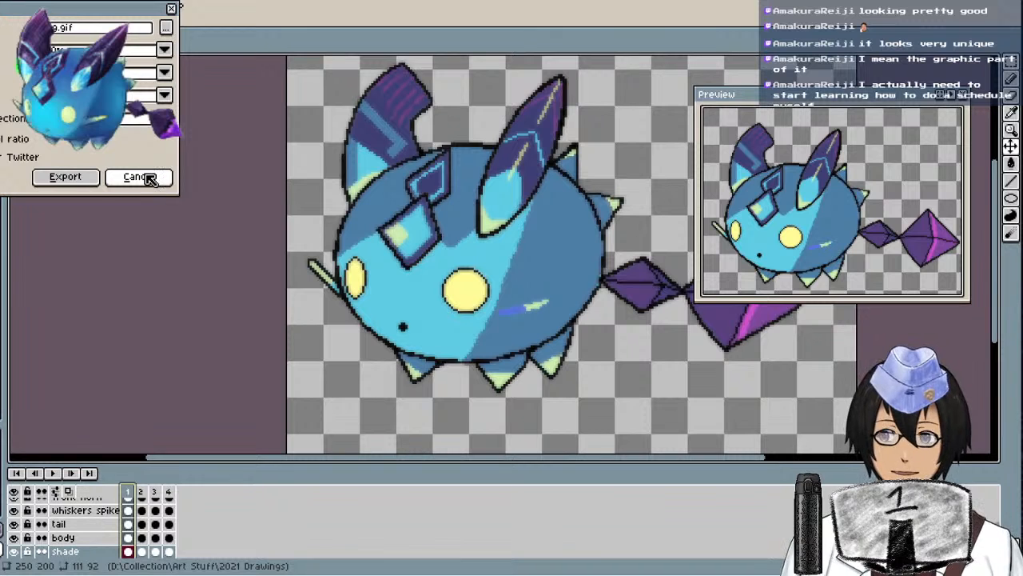
click(87, 178)
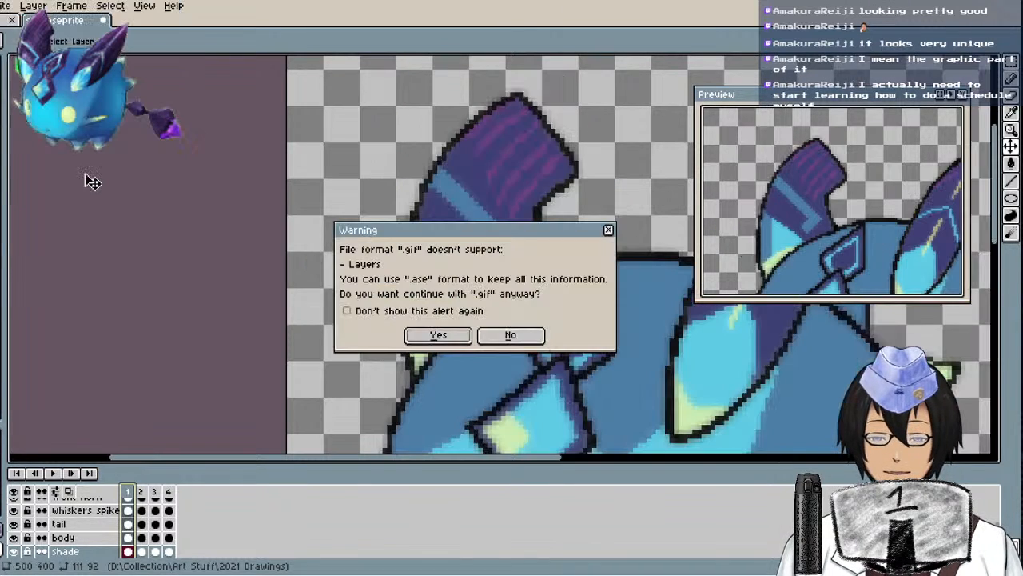
click(449, 335)
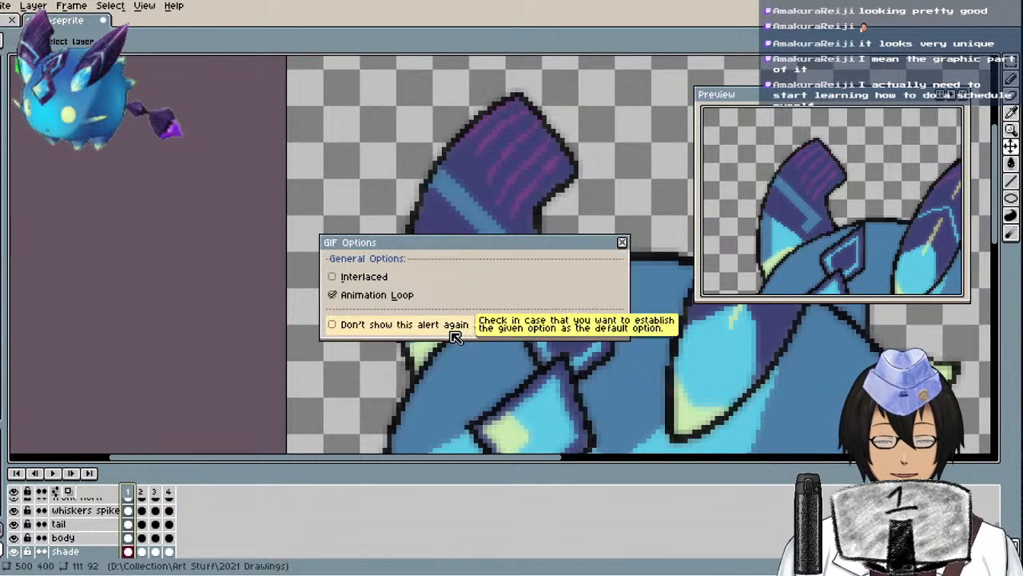
click(521, 327)
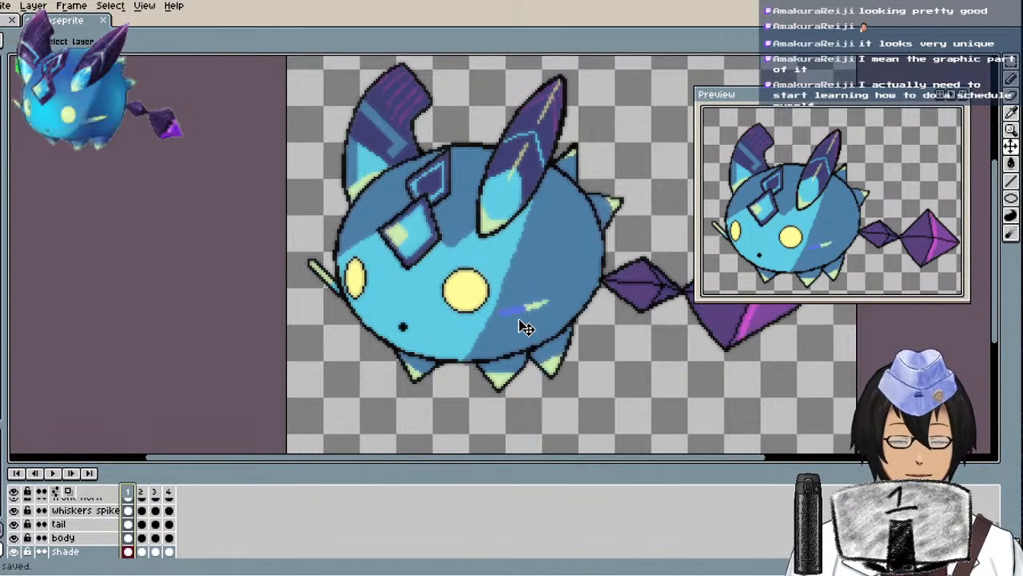
drag(886, 97, 802, 81)
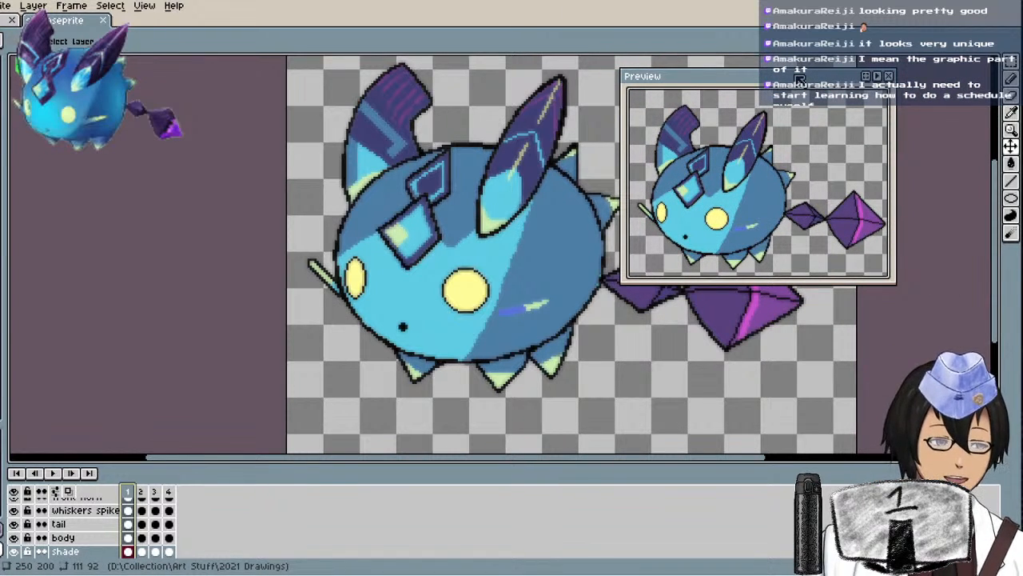